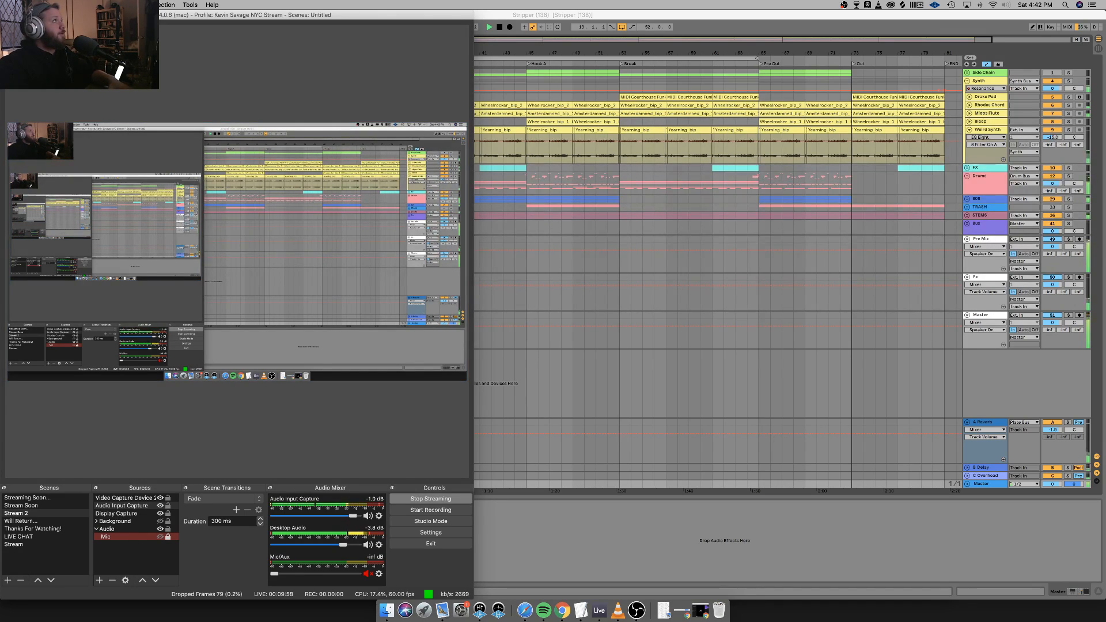
Minimize the OBS window and stop playback of the Stripper (138) set.
key("super+m")
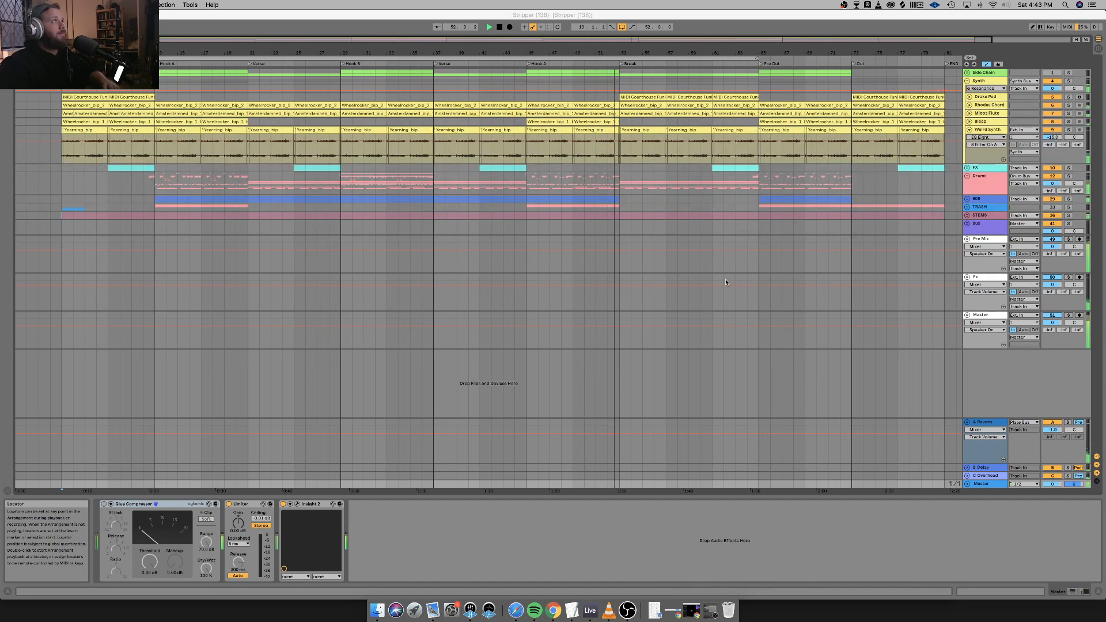
left_click(502, 30)
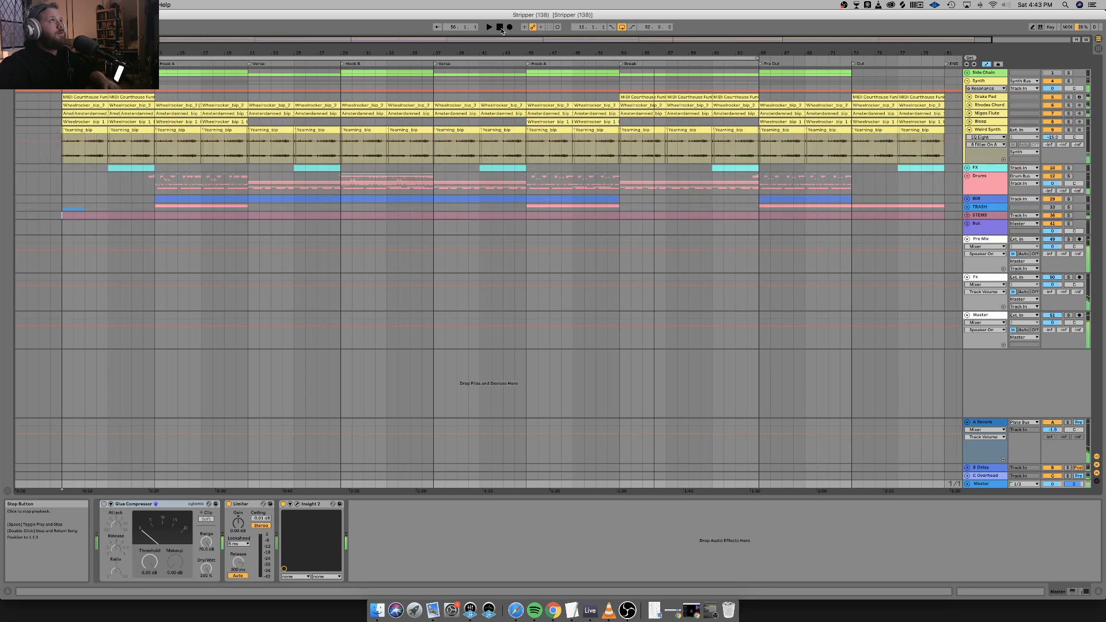
left_click(502, 31)
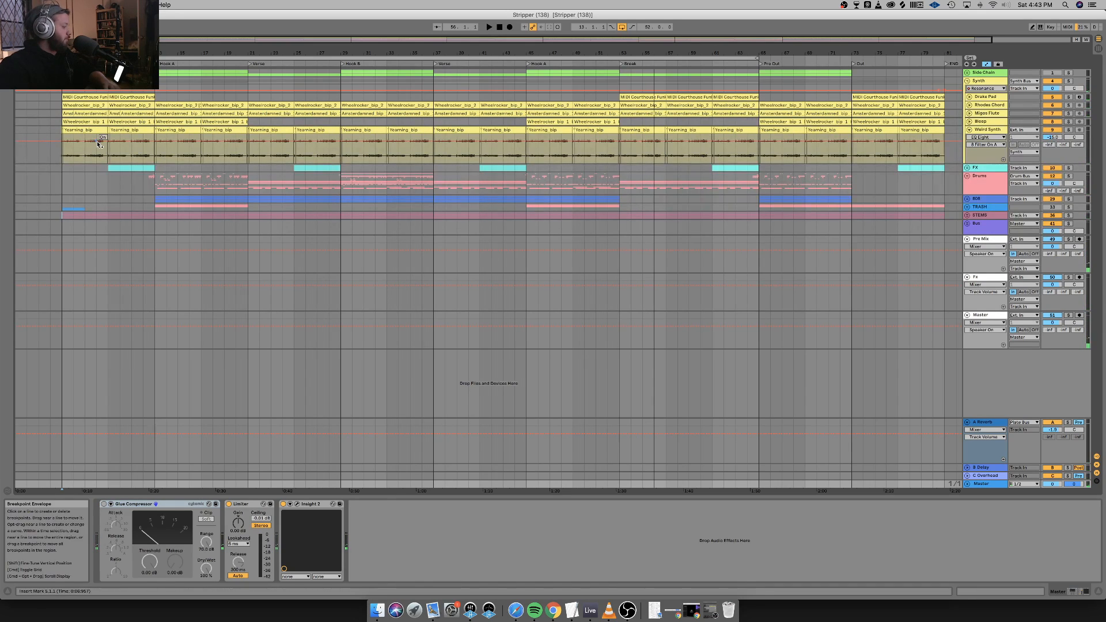
Open the recent set Wizard (125), saving the changes to Stripper (138).
left_click(48, 4)
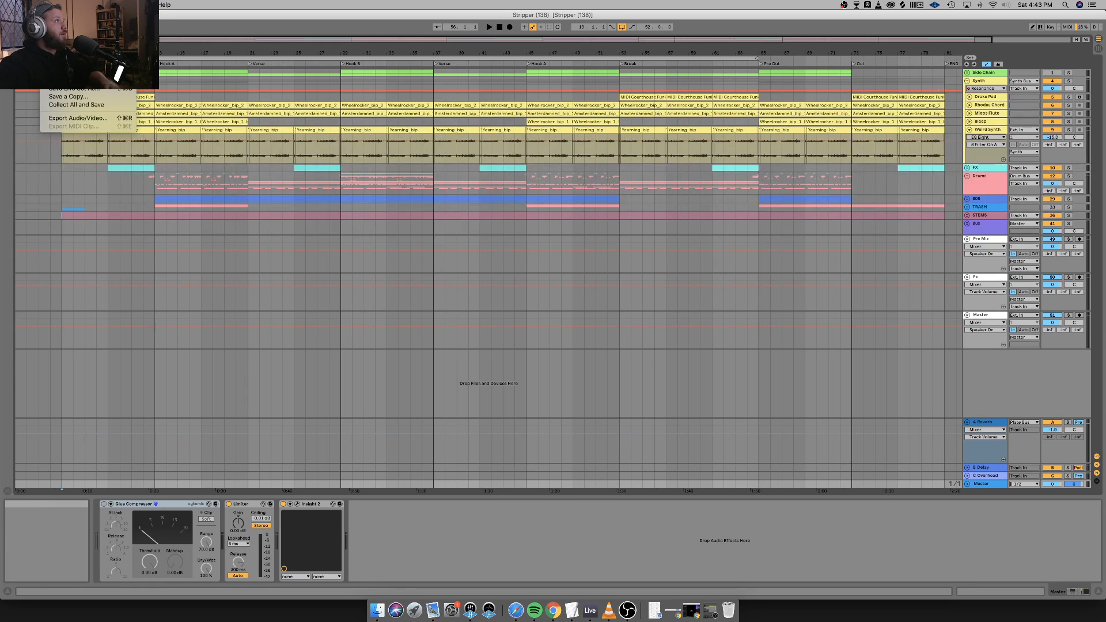
mouse_move(115, 32)
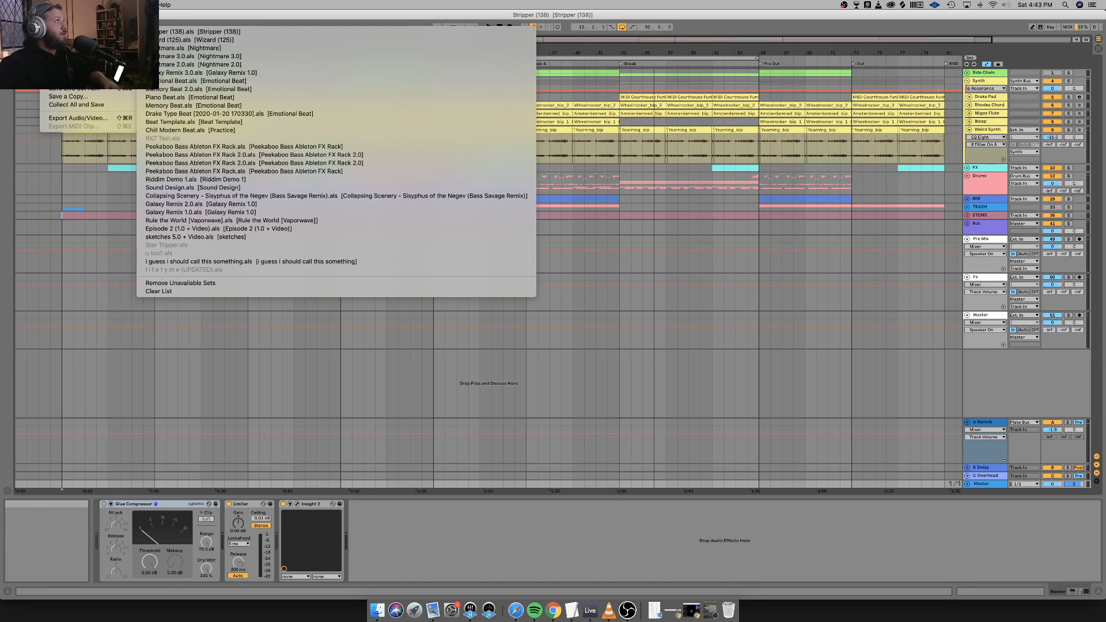
left_click(173, 40)
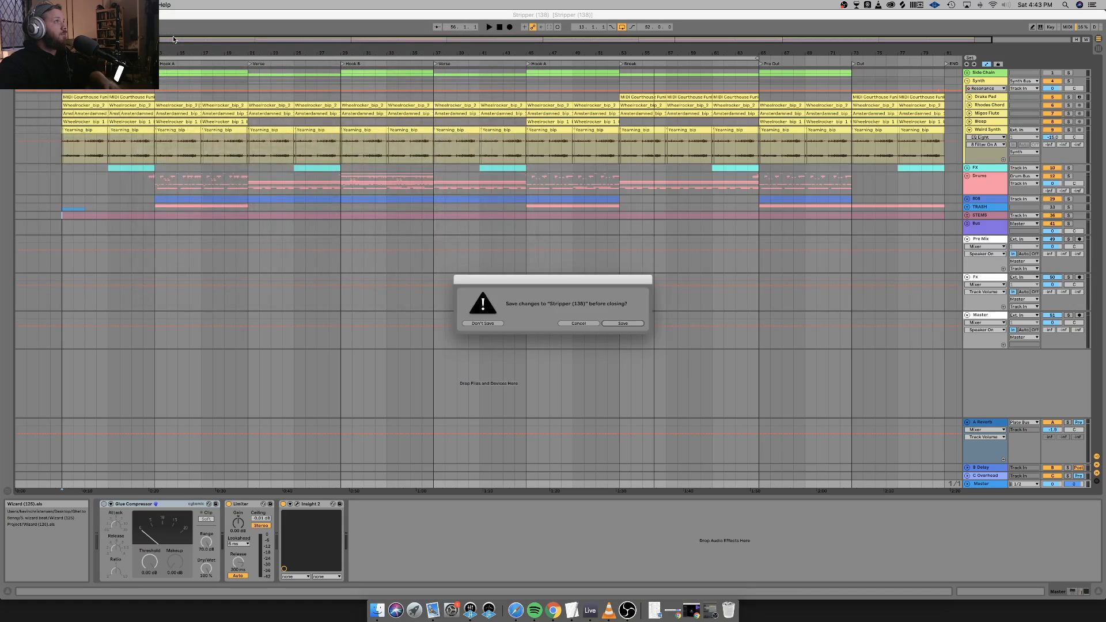
left_click(628, 323)
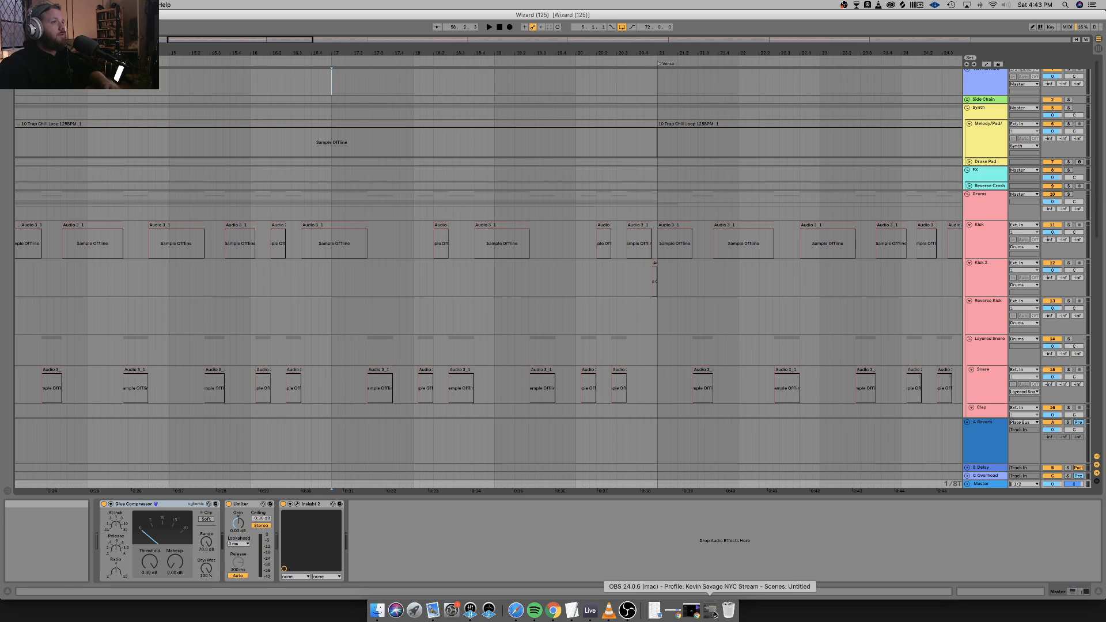
Check the stream in the OBS window, hide it again, and view the Intro of the Wizard arrangement.
left_click(710, 612)
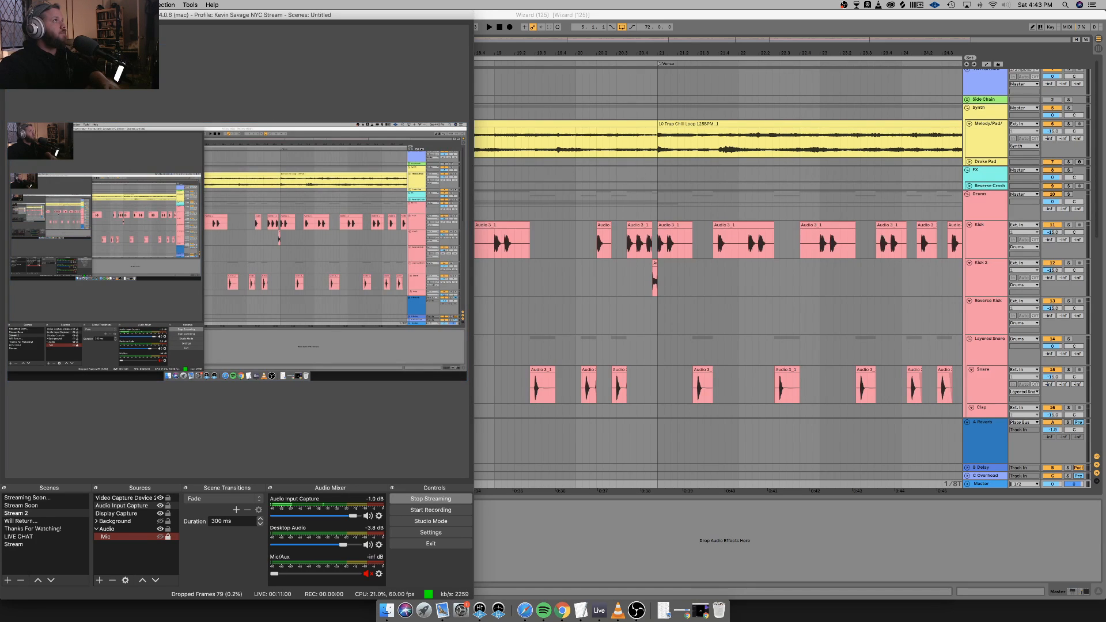
left_click(14, 15)
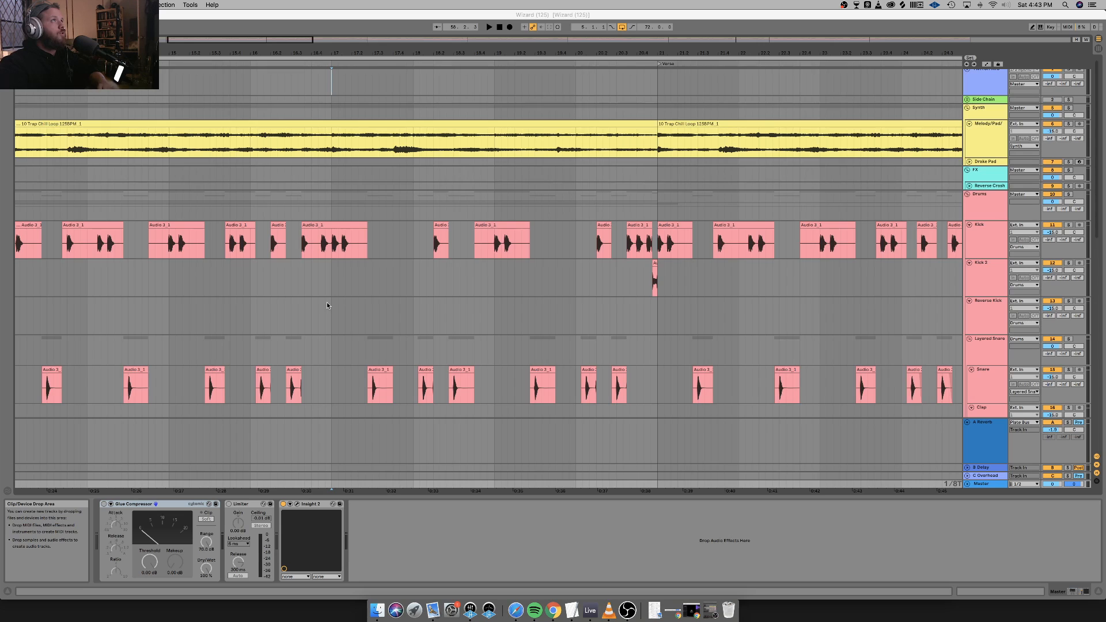
scroll(326, 302, "left", 5)
scroll(326, 302, "left", 10)
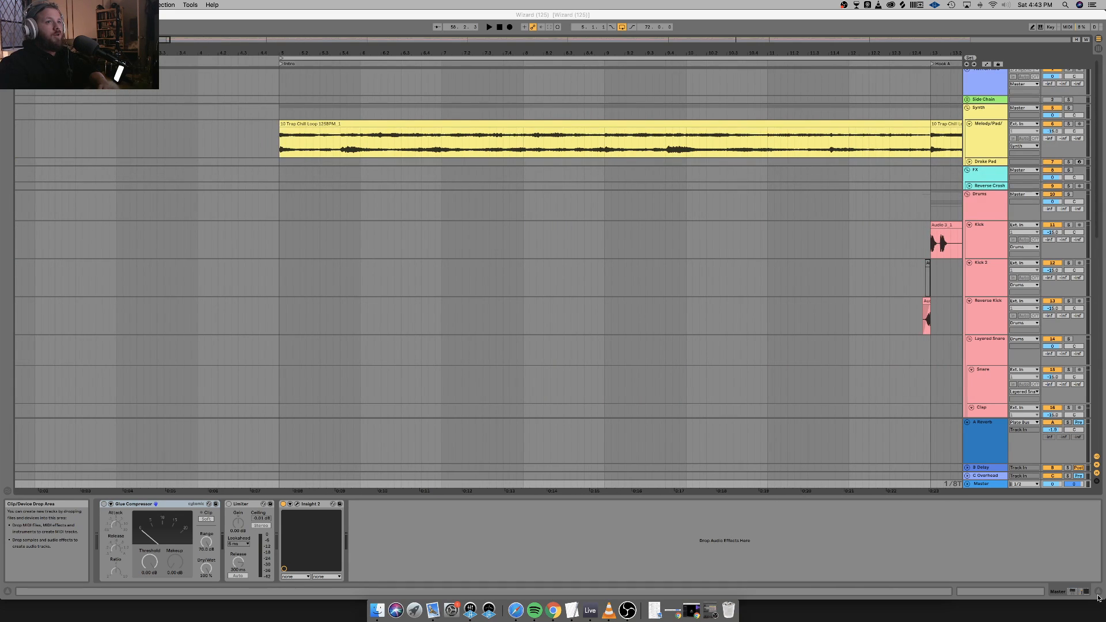
left_click(707, 611)
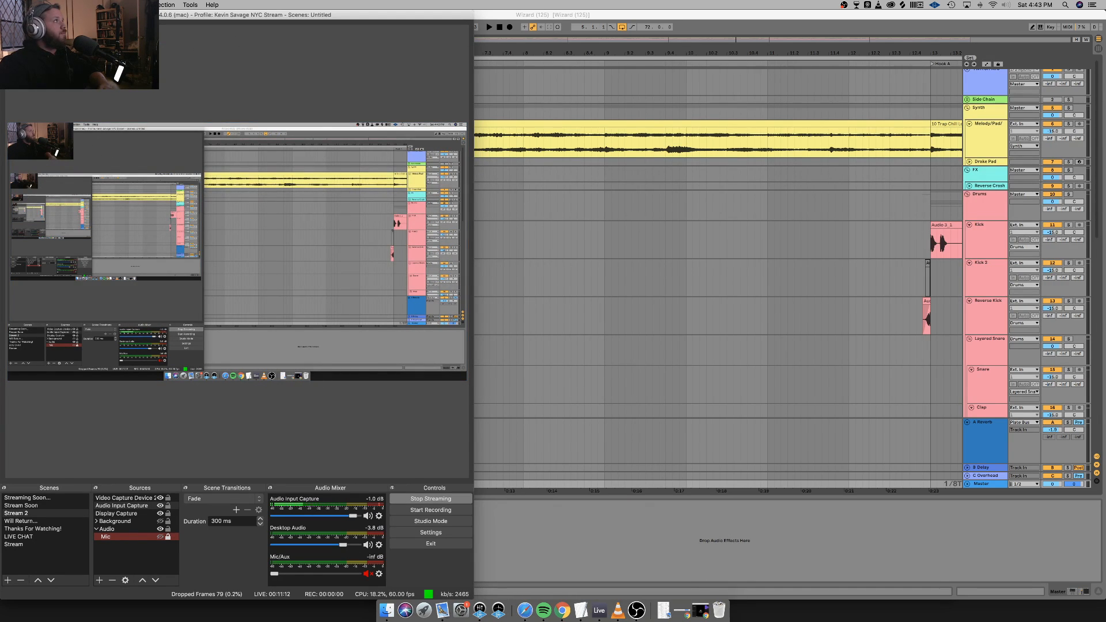
key("super+m")
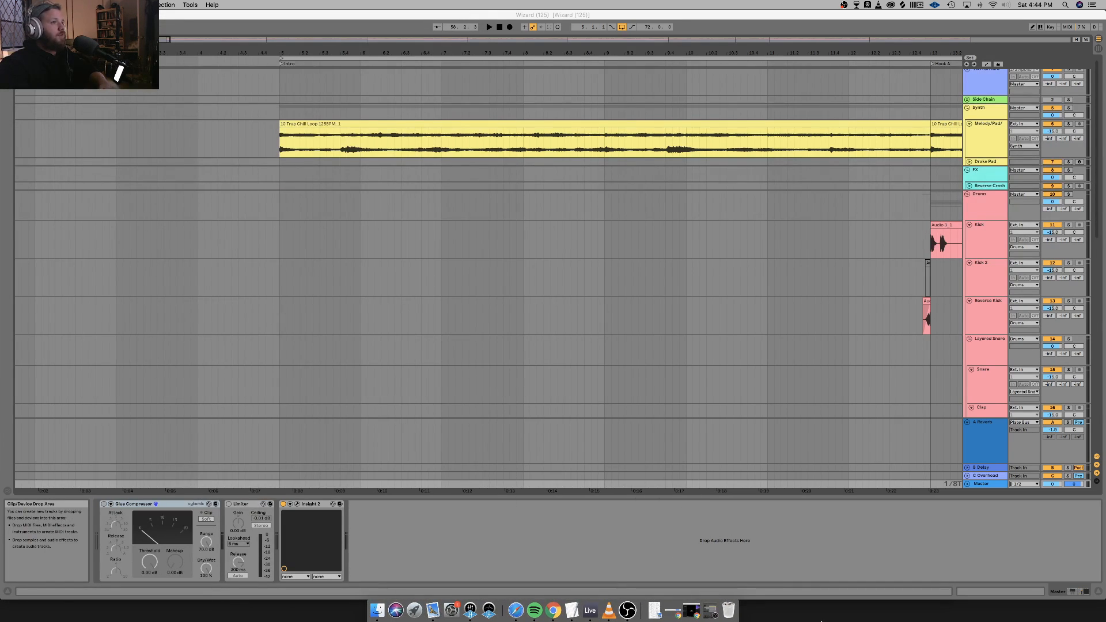
left_click(711, 610)
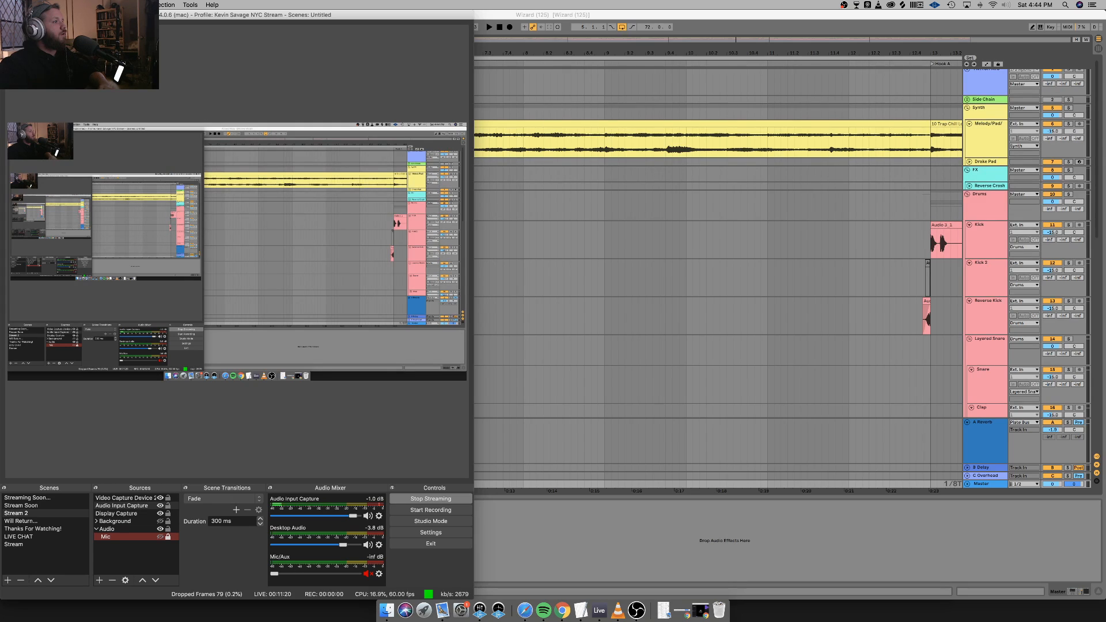
key("super+m")
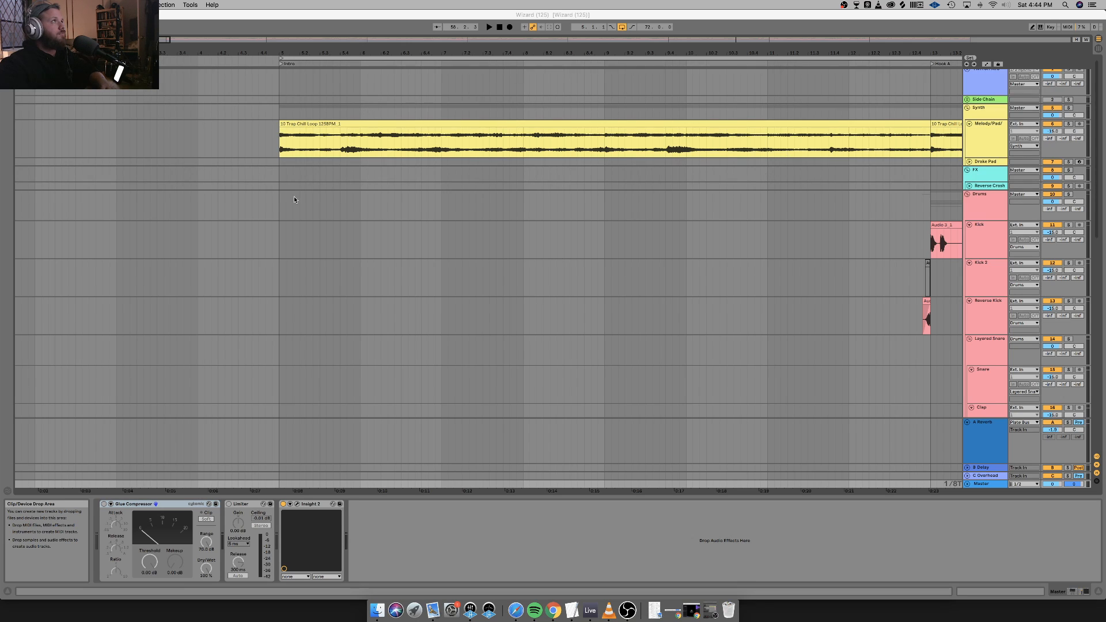
Delete the TWITCH MIC track above the Side Chain track.
scroll(297, 199, "up", 1)
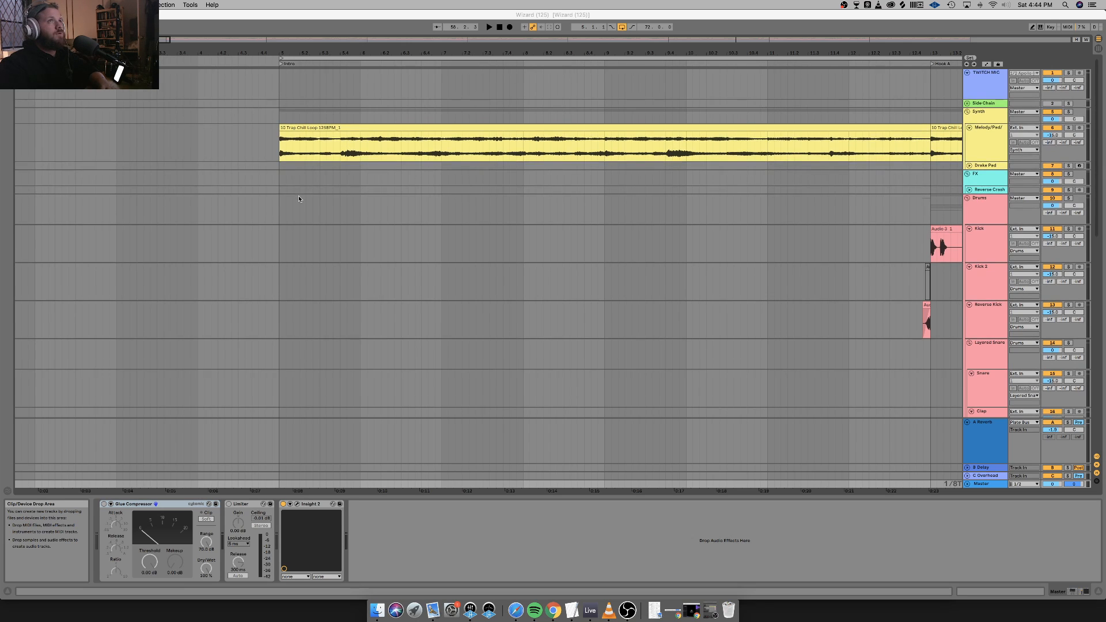
left_click(981, 85)
key("Delete")
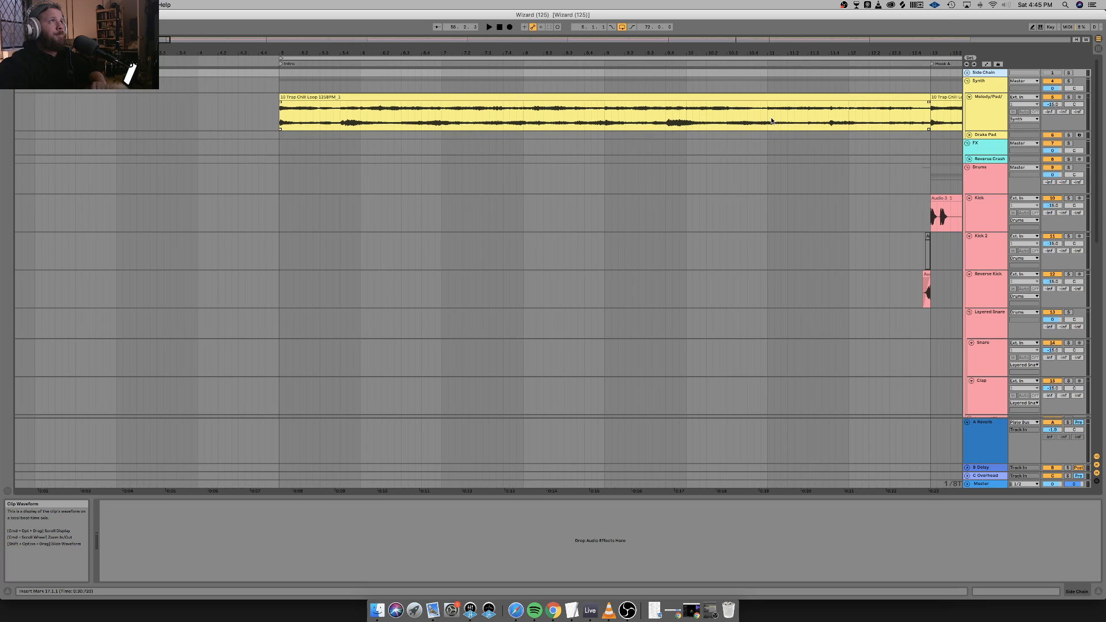
Examine the Wizard arrangement across its song sections, from the melody loop down through the kick, snare and hat tracks.
left_click(633, 192)
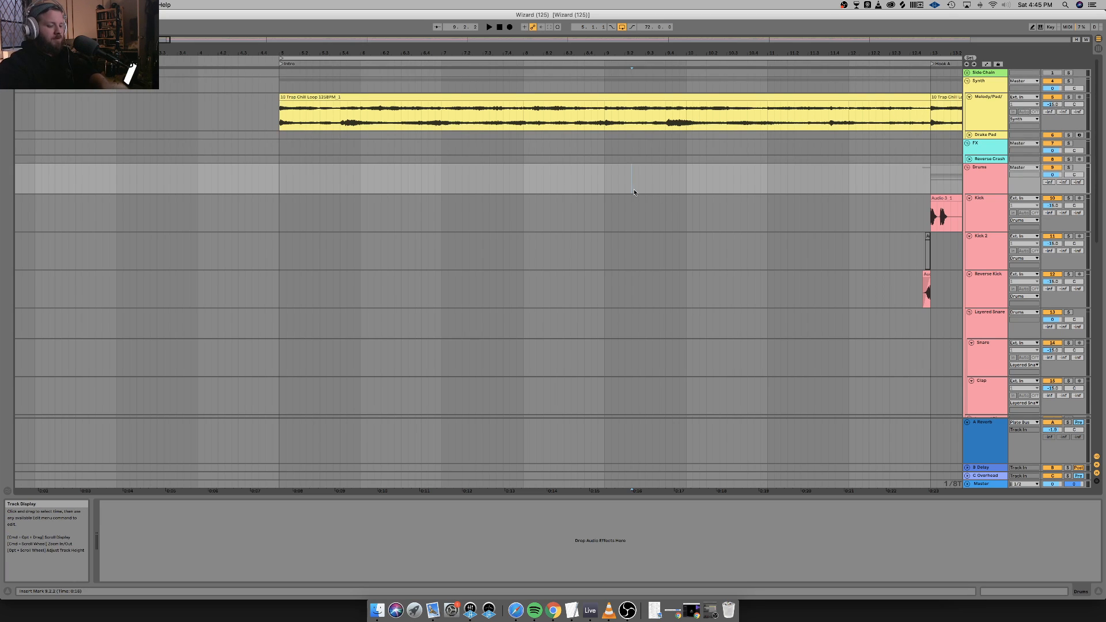
key("minus")
key("minus")
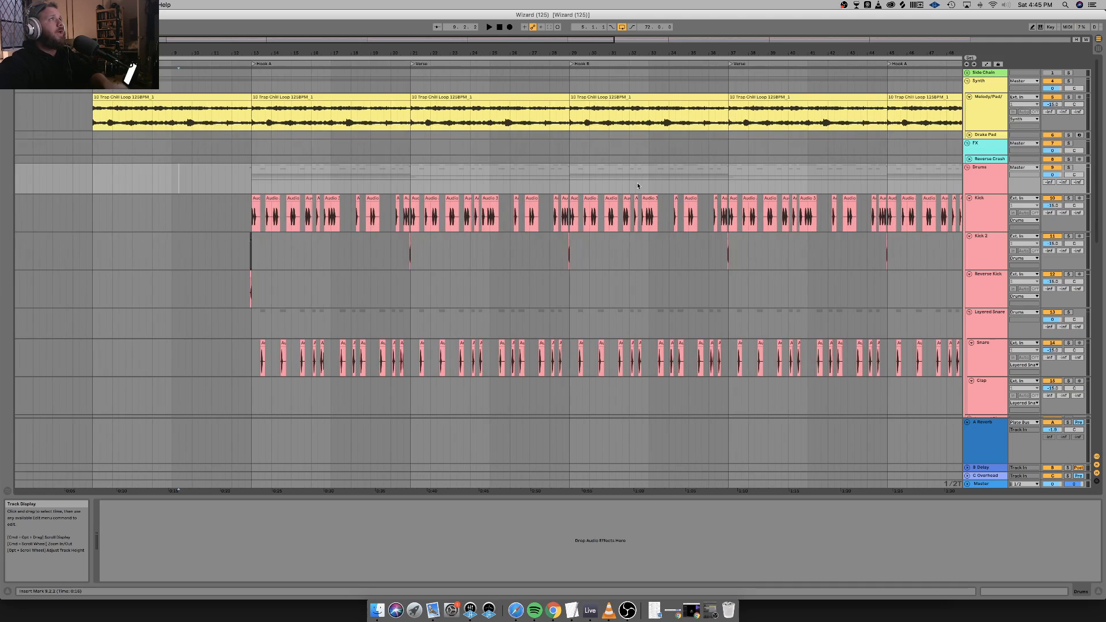
key("minus")
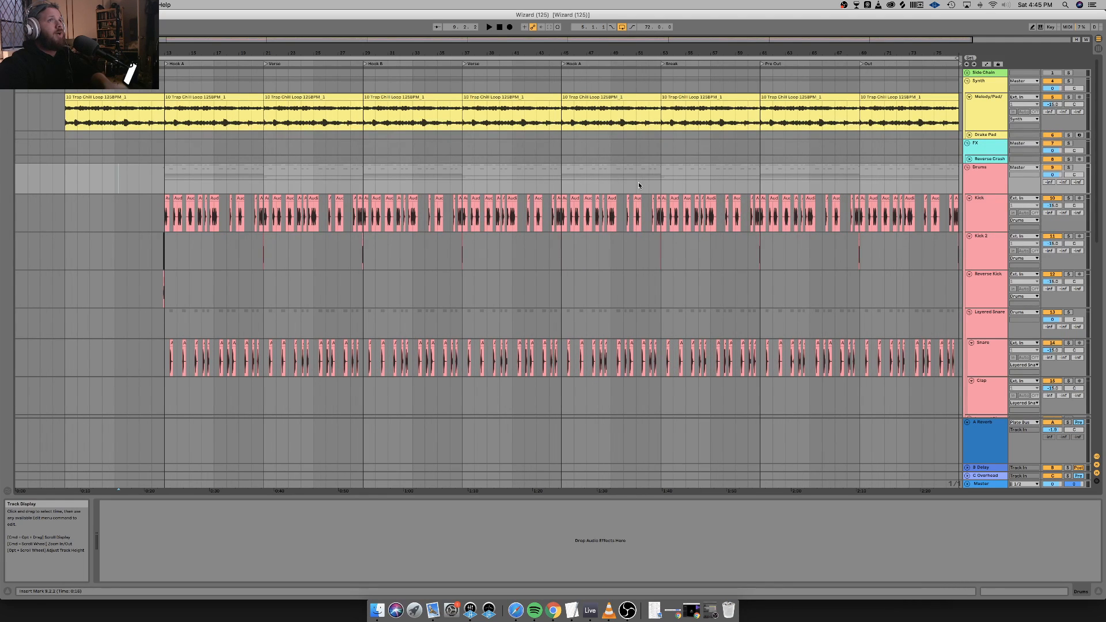
scroll(638, 185, "down", 2)
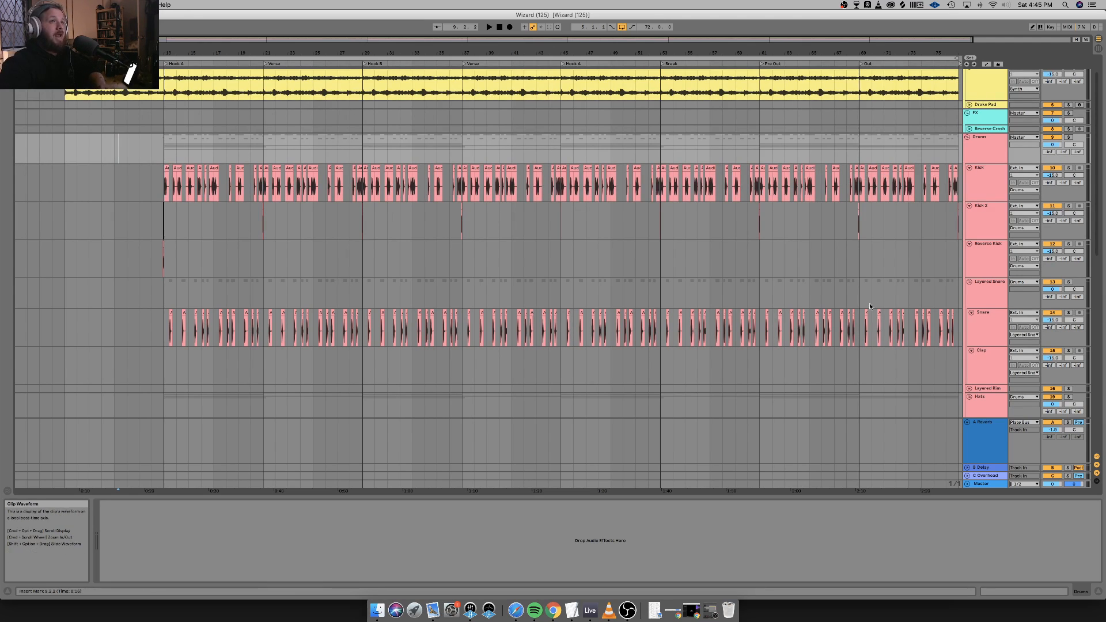
scroll(844, 260, "down", 10)
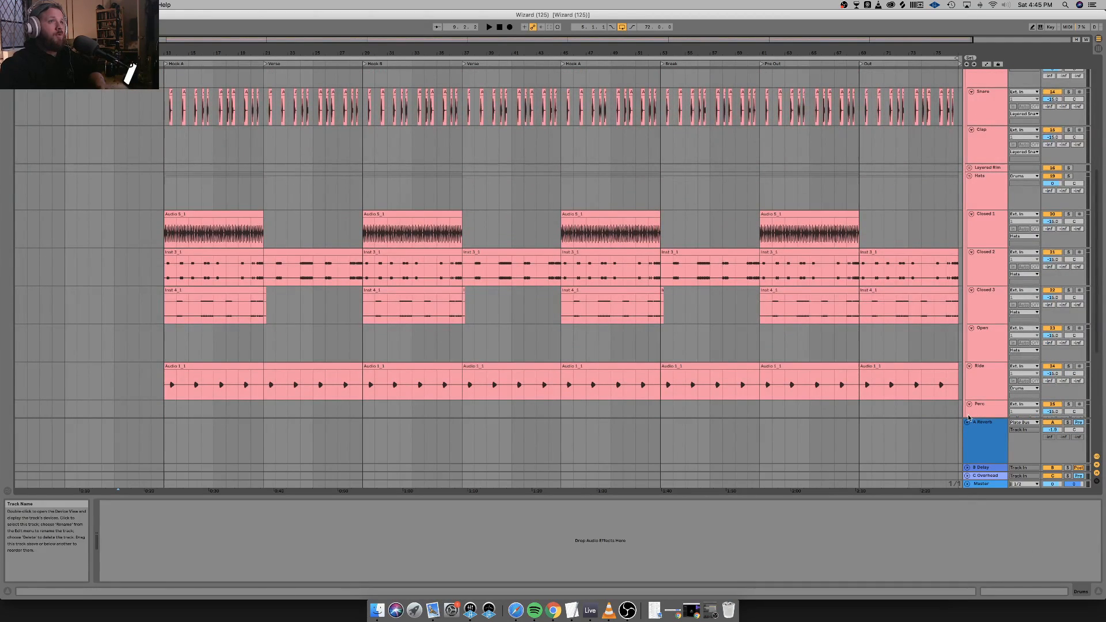
Collapse the A Reverb return track and look over the percussion, 808 and bus tracks.
left_click(967, 422)
scroll(907, 430, "down", 6)
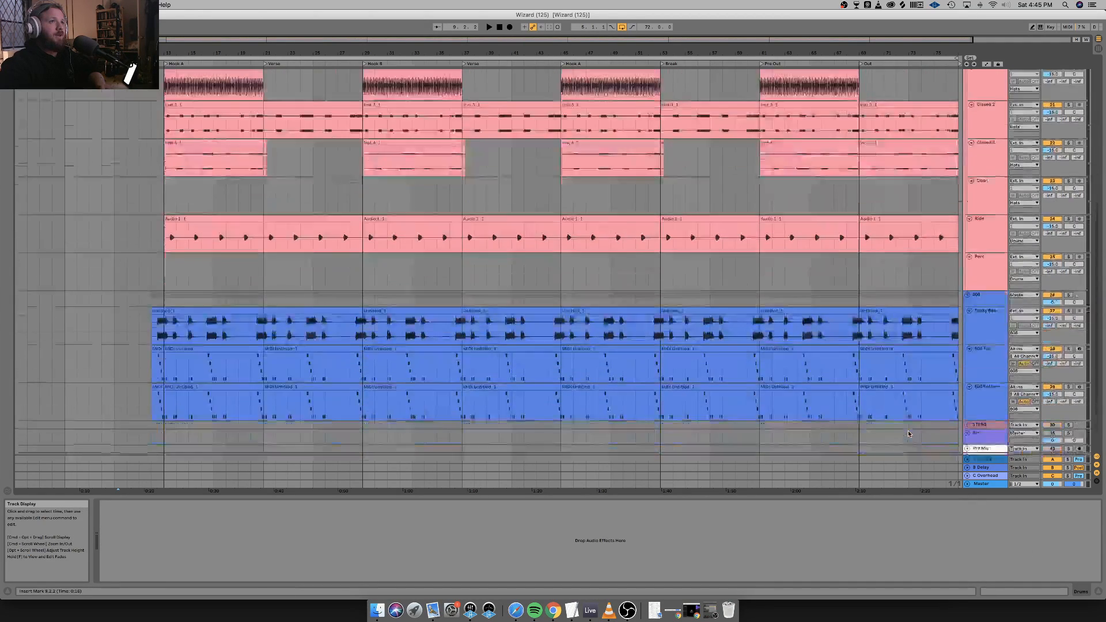
scroll(909, 434, "down", 2)
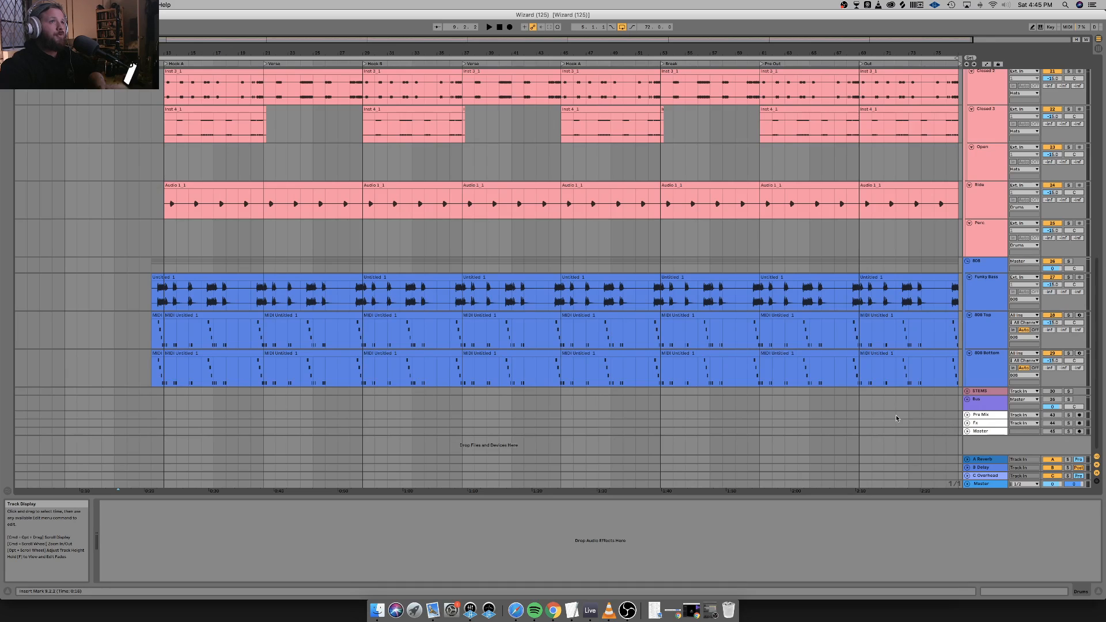
scroll(902, 418, "right", 2)
scroll(902, 419, "left", 2)
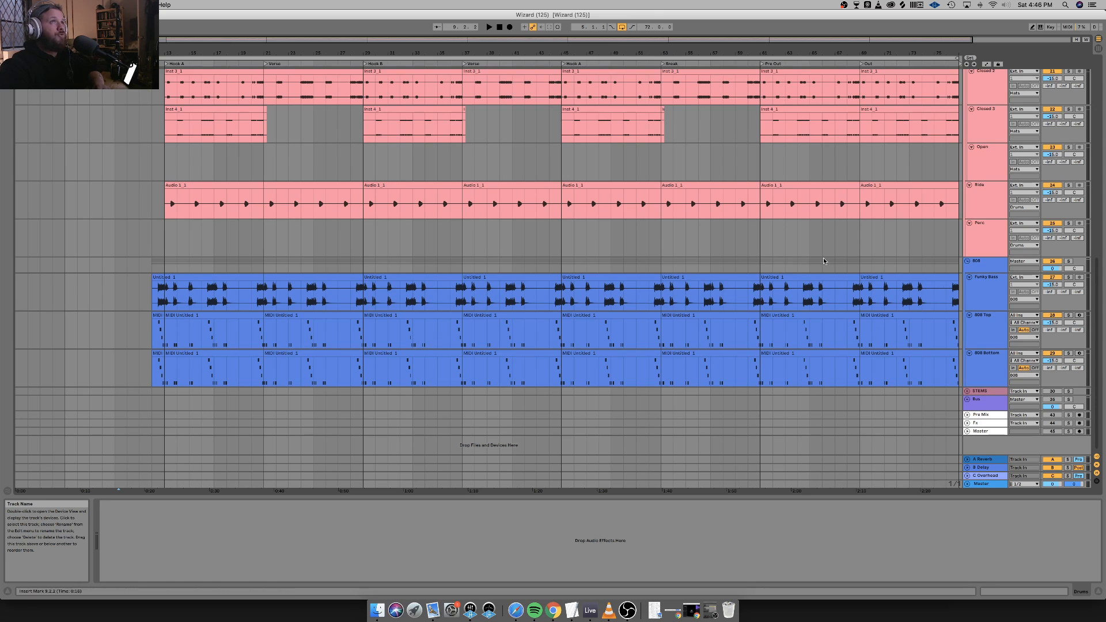
scroll(824, 257, "up", 10)
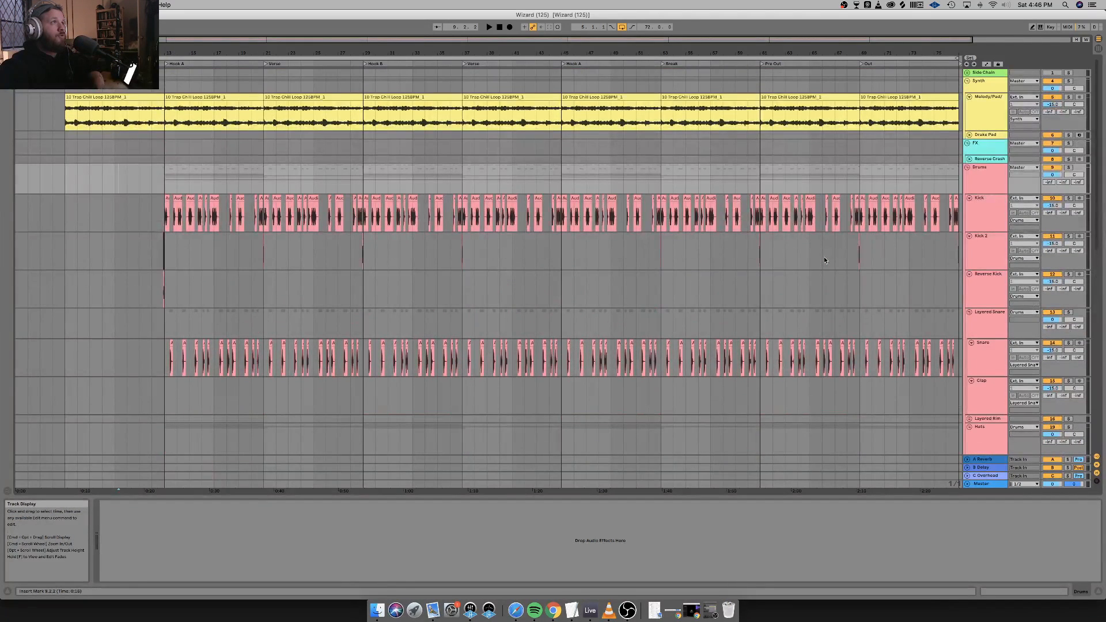
Hide the device view and fit the arrangement up to the END locator on screen.
left_click(1098, 591)
left_click(725, 398)
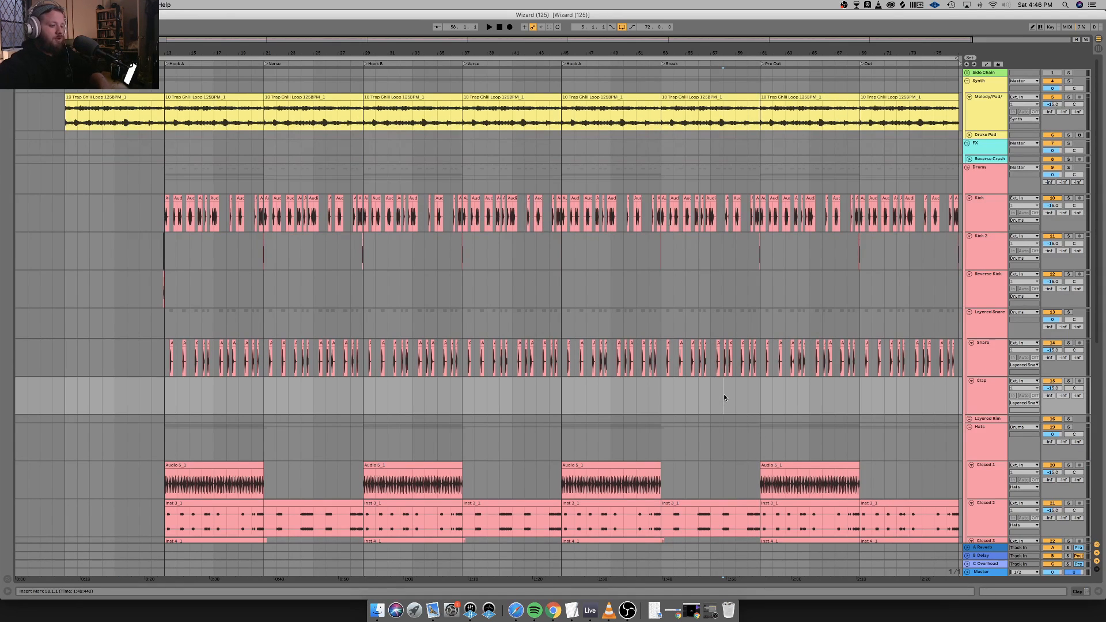
key("minus")
Examine the full track layout of the arrangement, from the melody loop through the drums to the 808 and bus tracks.
scroll(724, 394, "down", 3)
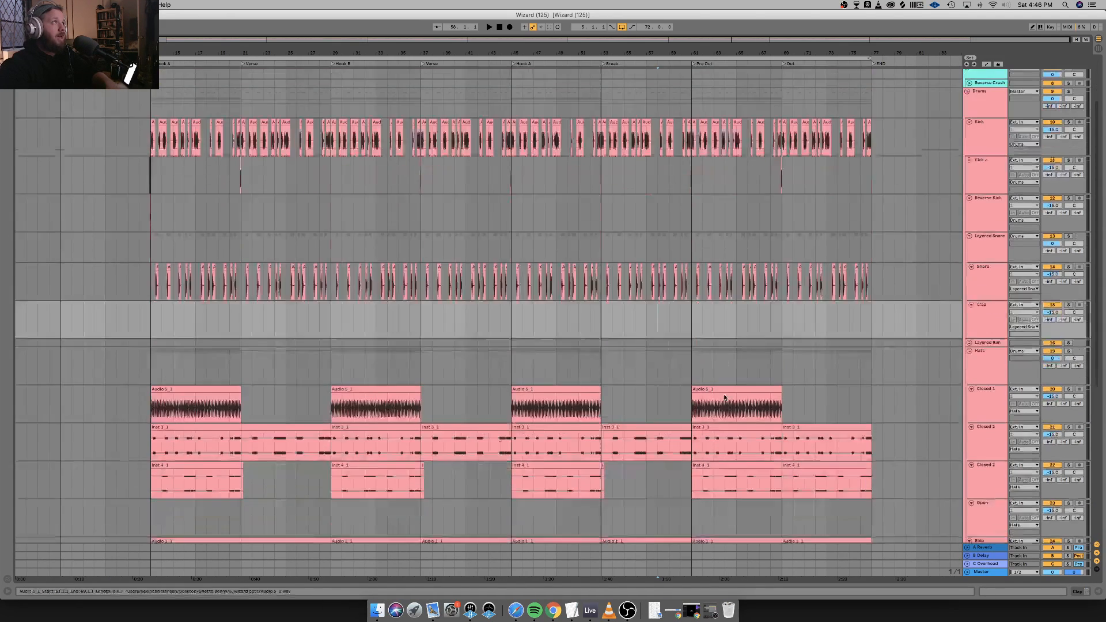
scroll(723, 394, "up", 3)
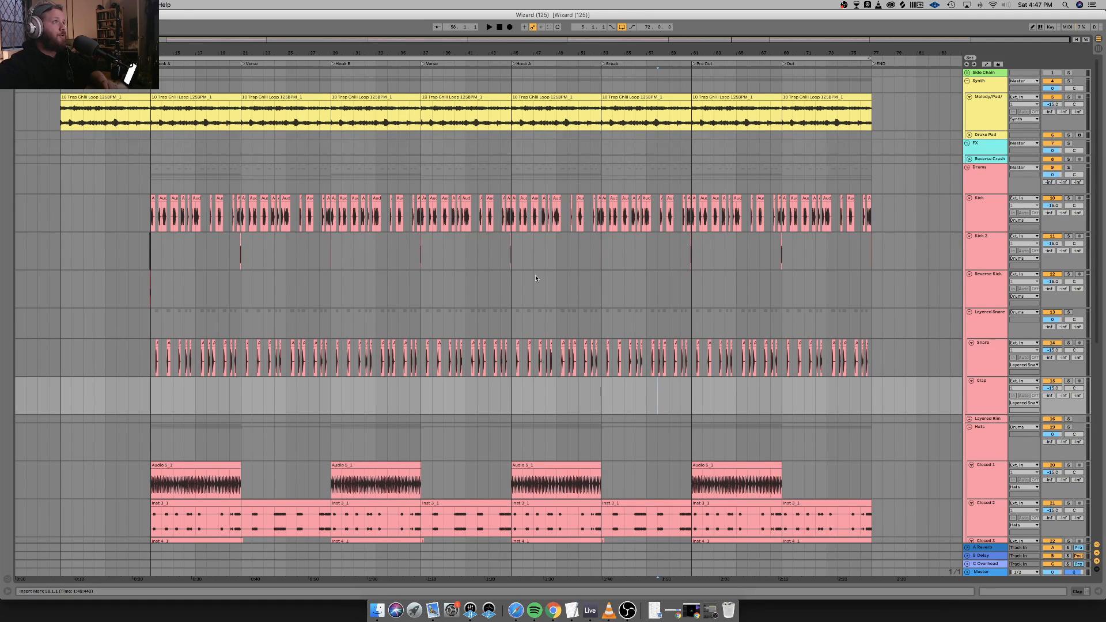
scroll(535, 279, "down", 3)
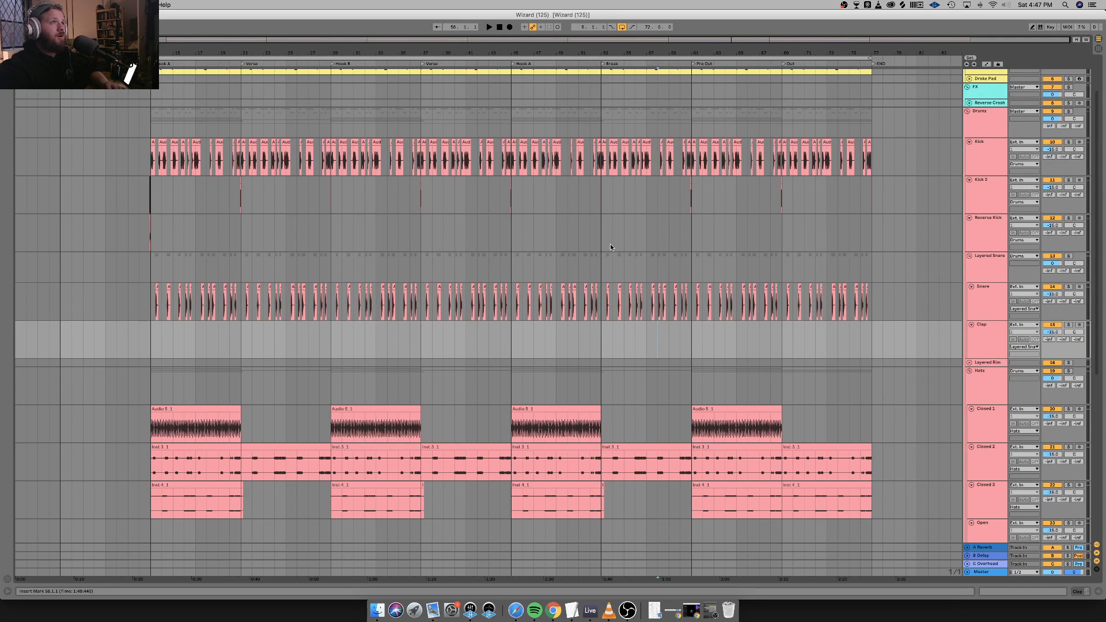
scroll(610, 247, "down", 3)
scroll(611, 249, "down", 5)
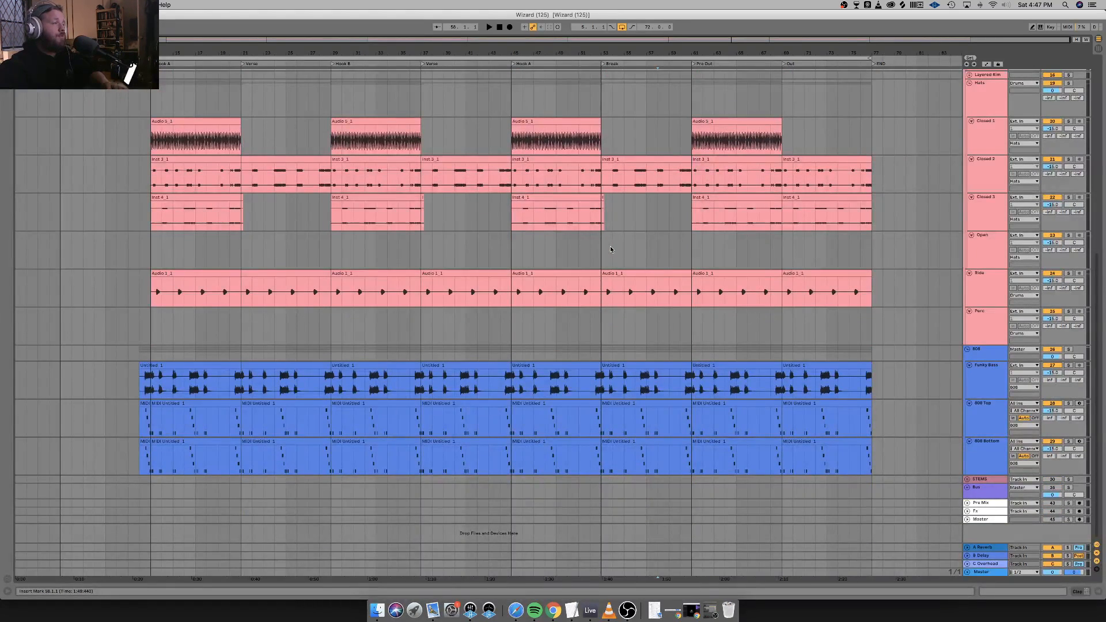
scroll(611, 249, "up", 8)
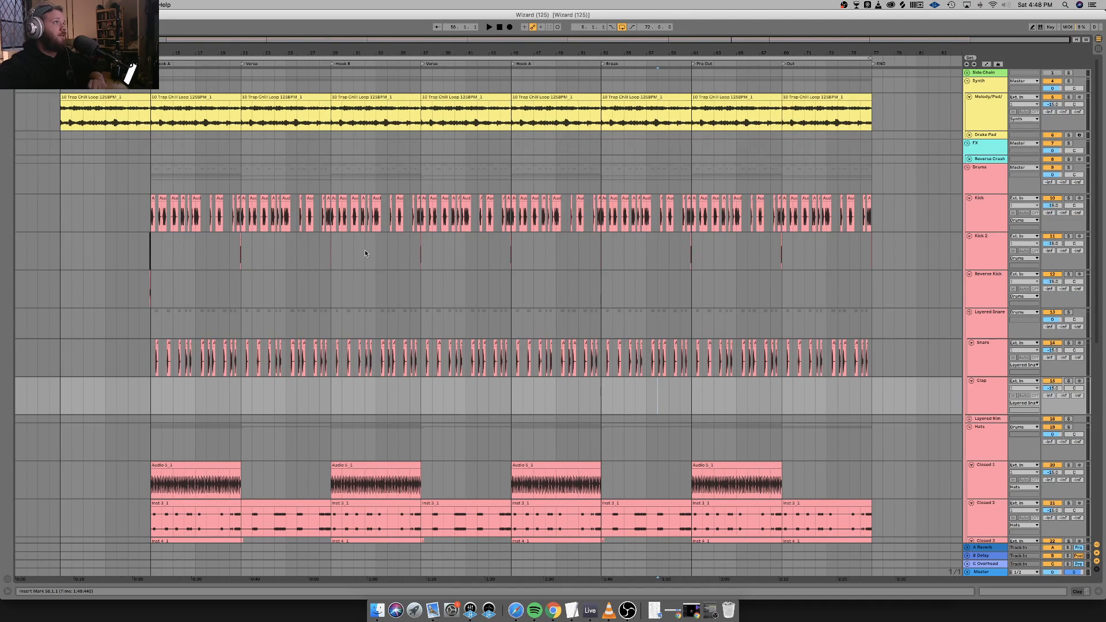
scroll(371, 303, "down", 4)
scroll(371, 303, "down", 2)
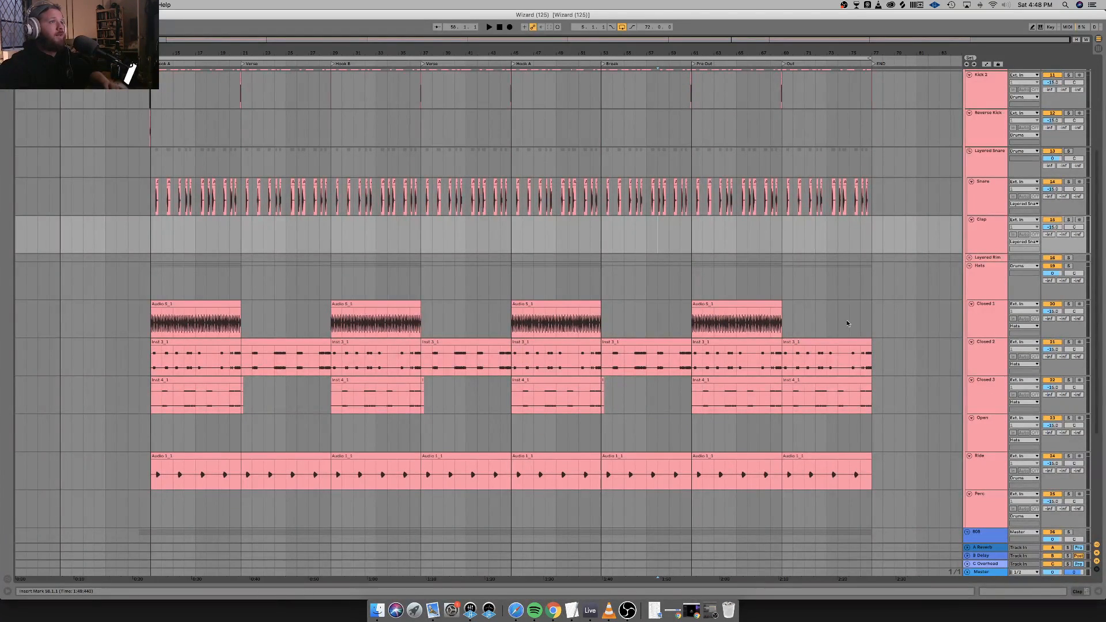
scroll(821, 261, "up", 5)
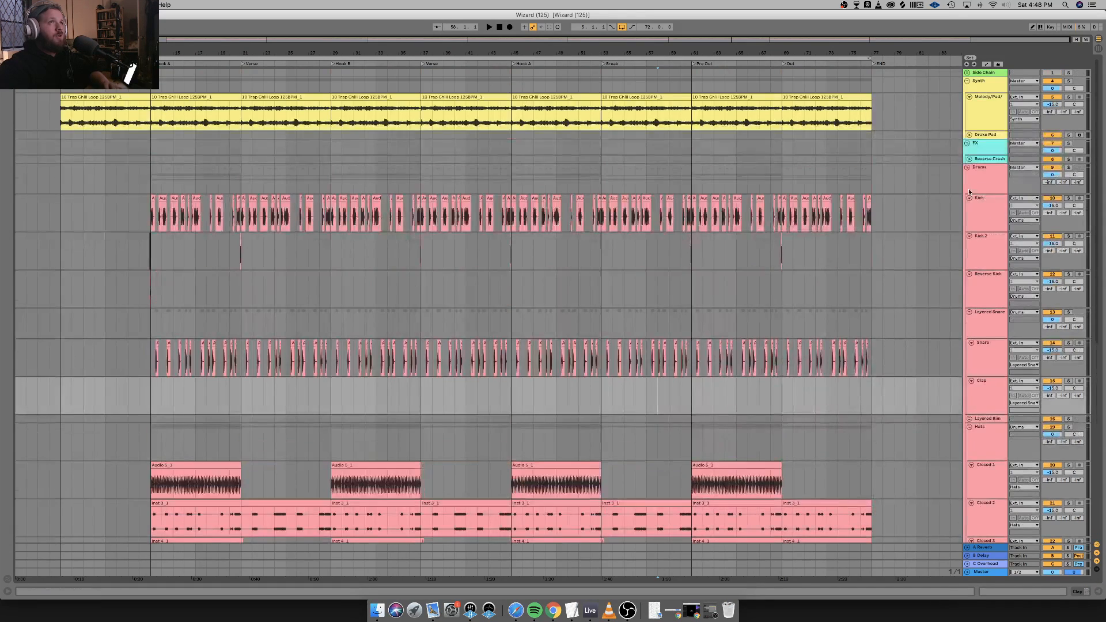
Collapse the Drums and 808 group tracks.
left_click(968, 165)
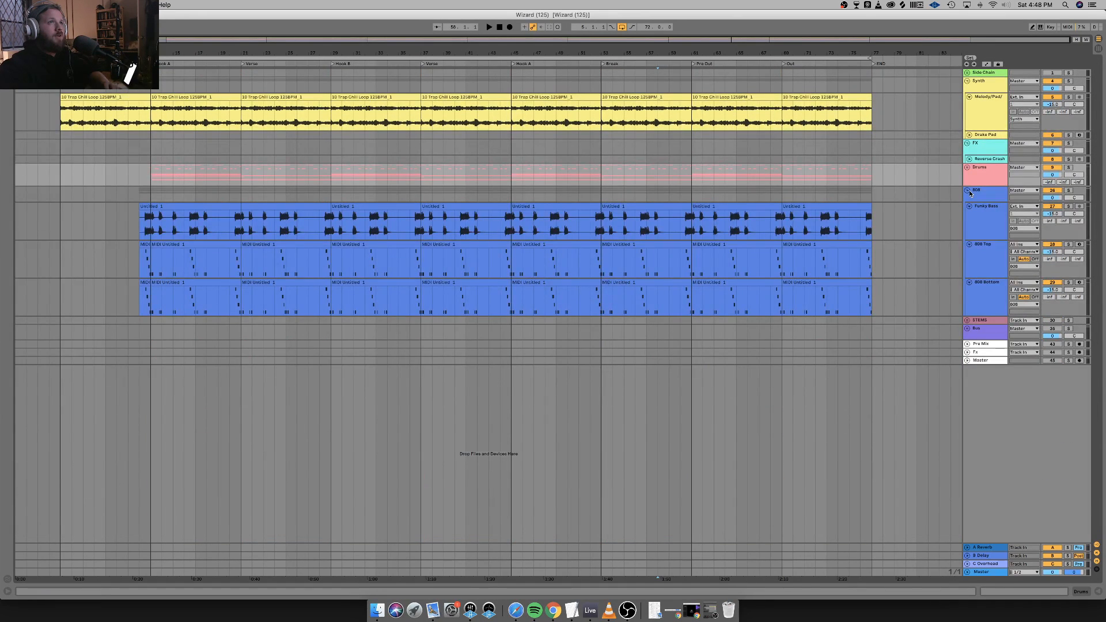
left_click(968, 190)
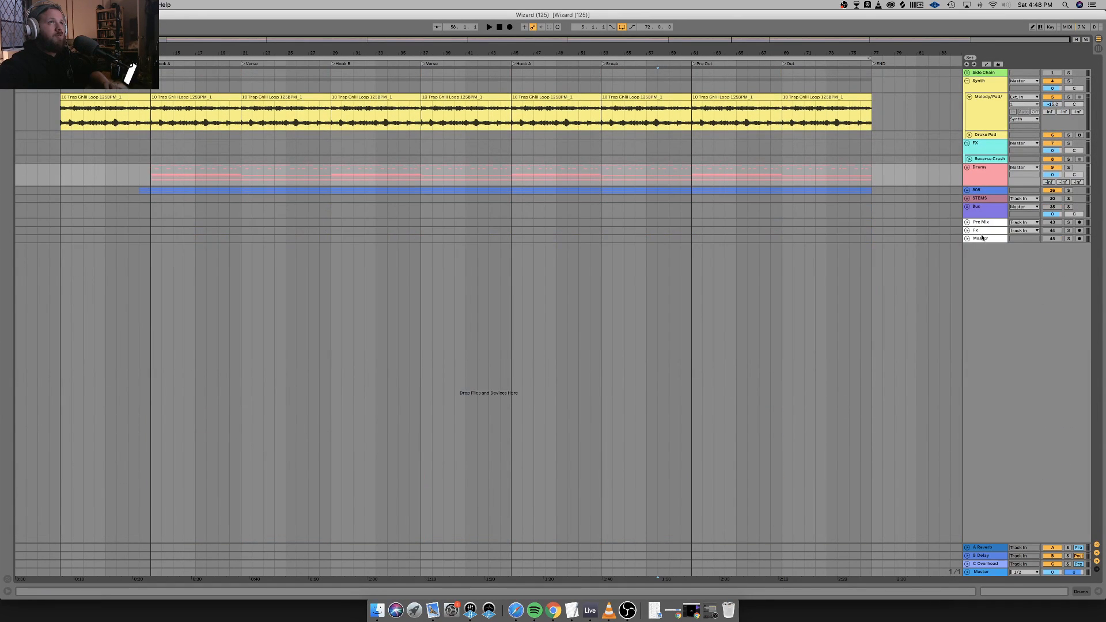
Collapse the Melody/Pad track, unfold the Side Chain group and show the device chain of its Kick track.
left_click(970, 97)
left_click(981, 73)
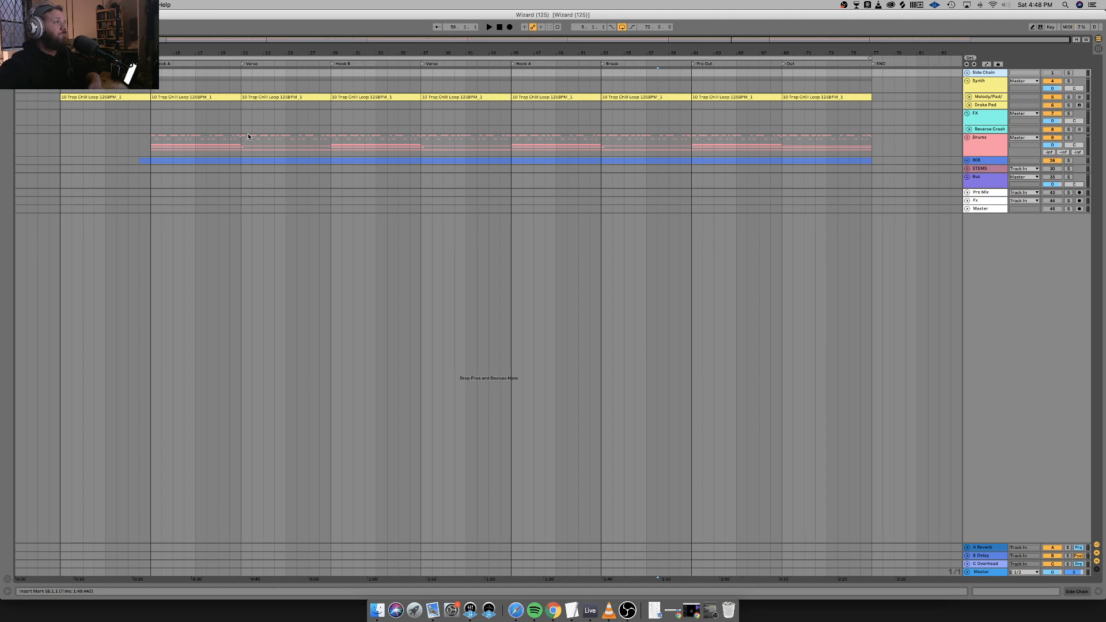
left_click(966, 72)
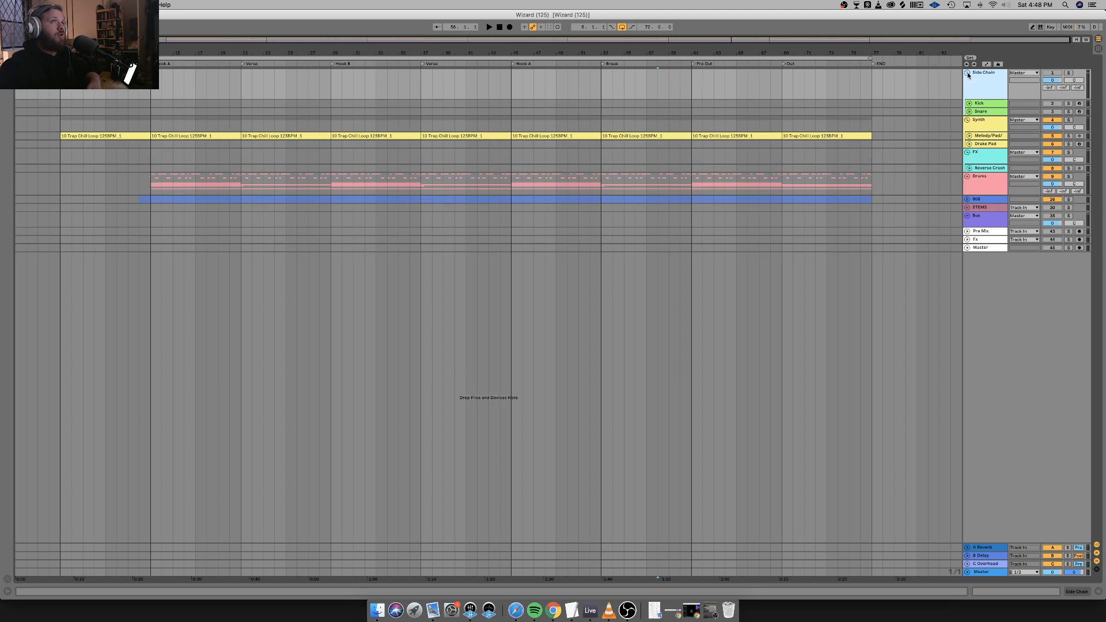
left_click(975, 104)
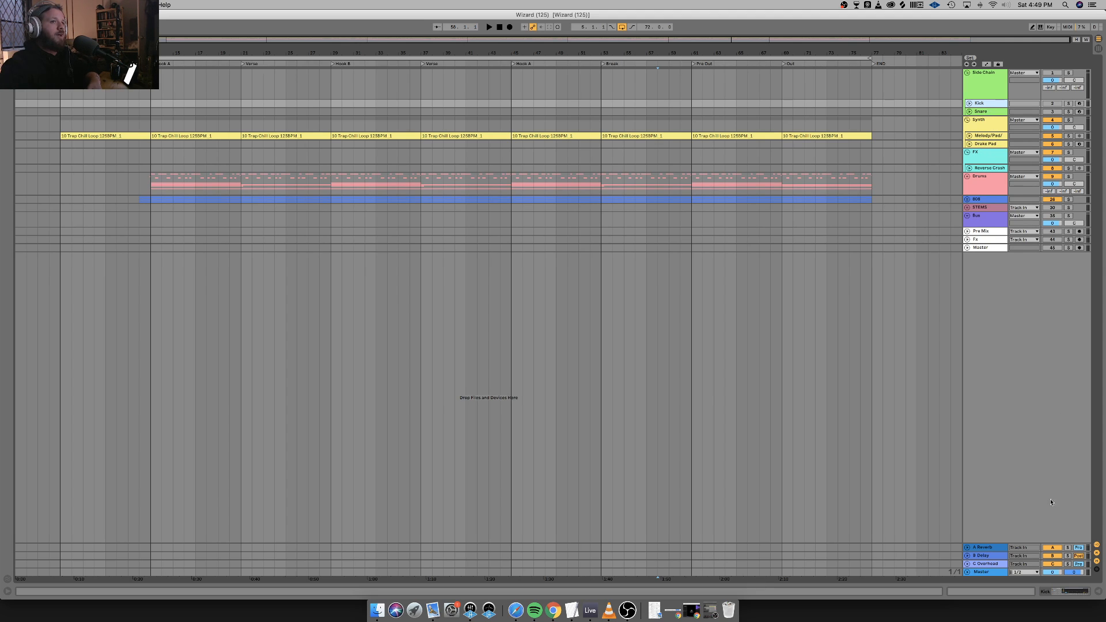
left_click(1056, 592)
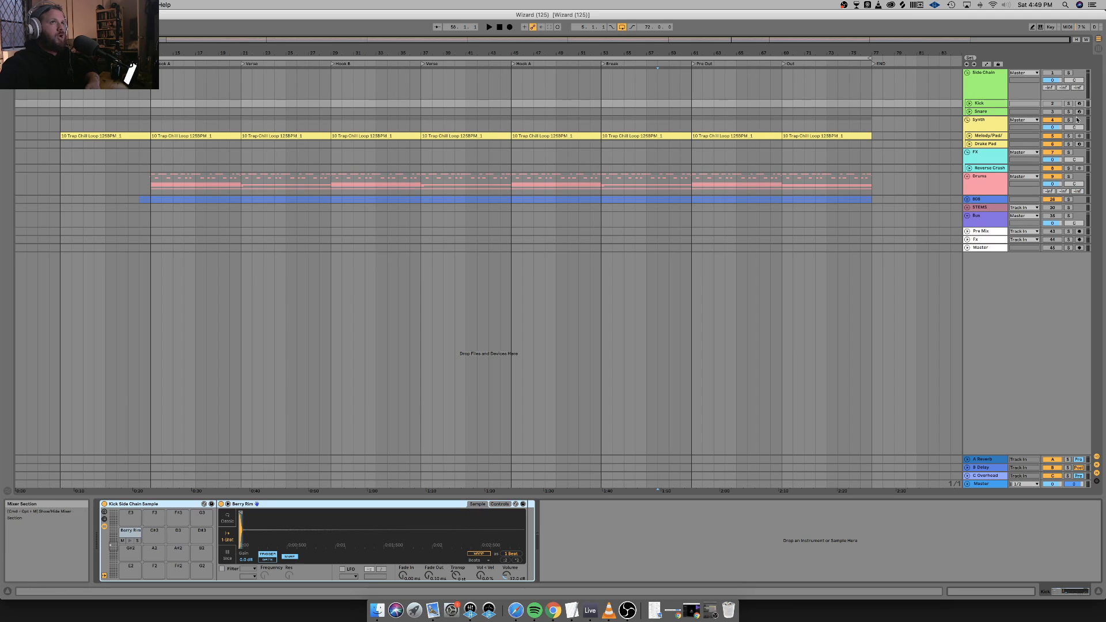
Temporarily activate the Side Chain group and its Kick track to audition the Berry Rim pad in the drum rack.
left_click(1052, 104)
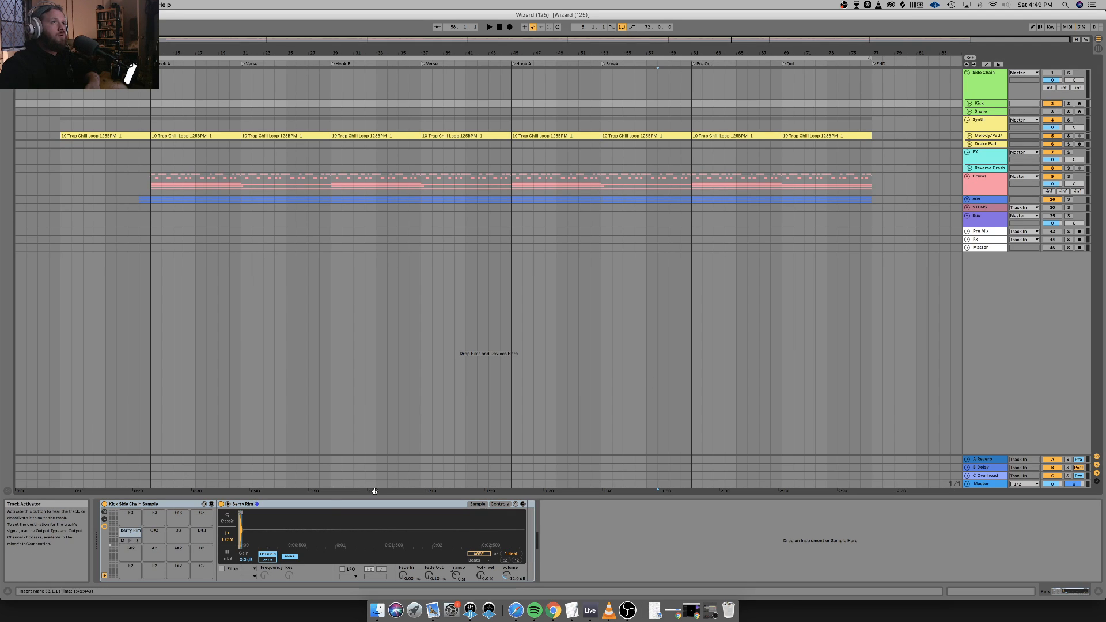
left_click(132, 542)
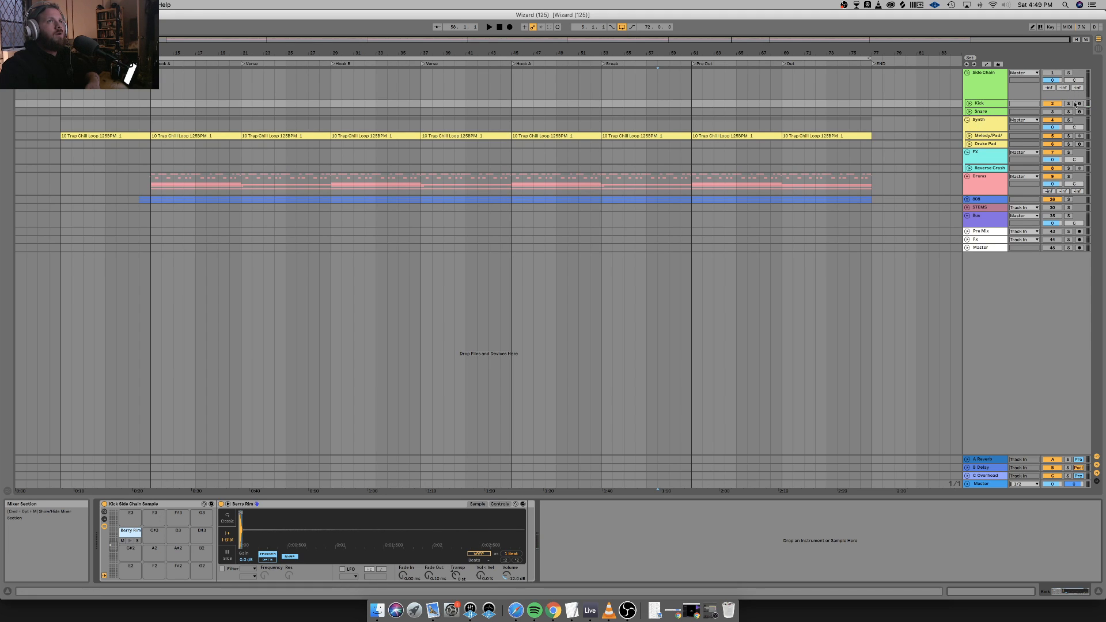
left_click(1053, 73)
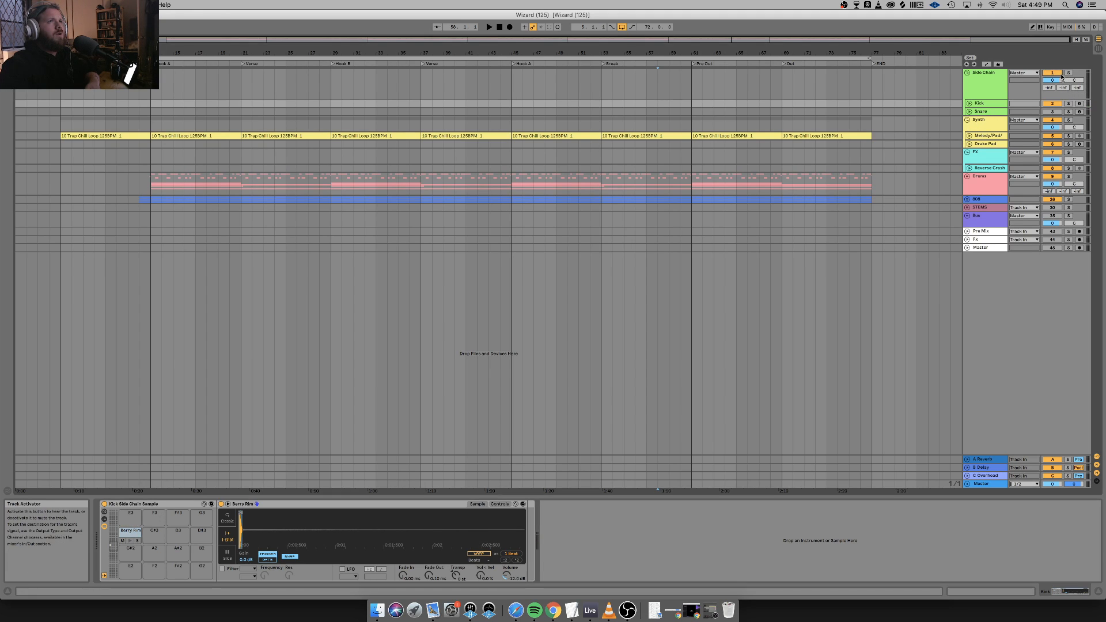
left_click(130, 543)
left_click(130, 542)
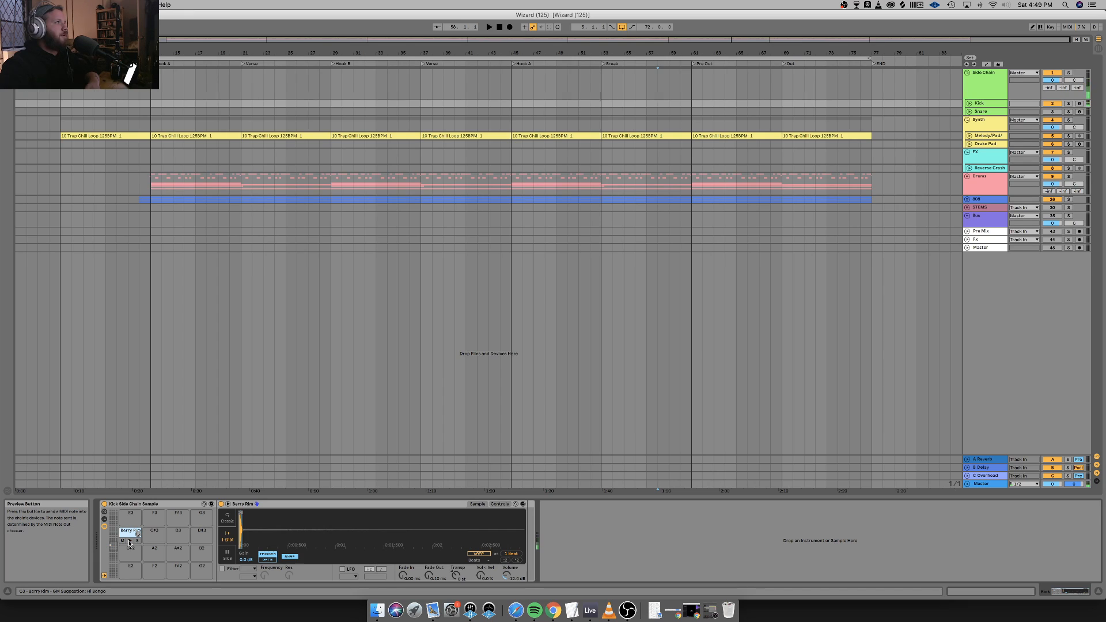
left_click(129, 543)
left_click(130, 543)
left_click(129, 542)
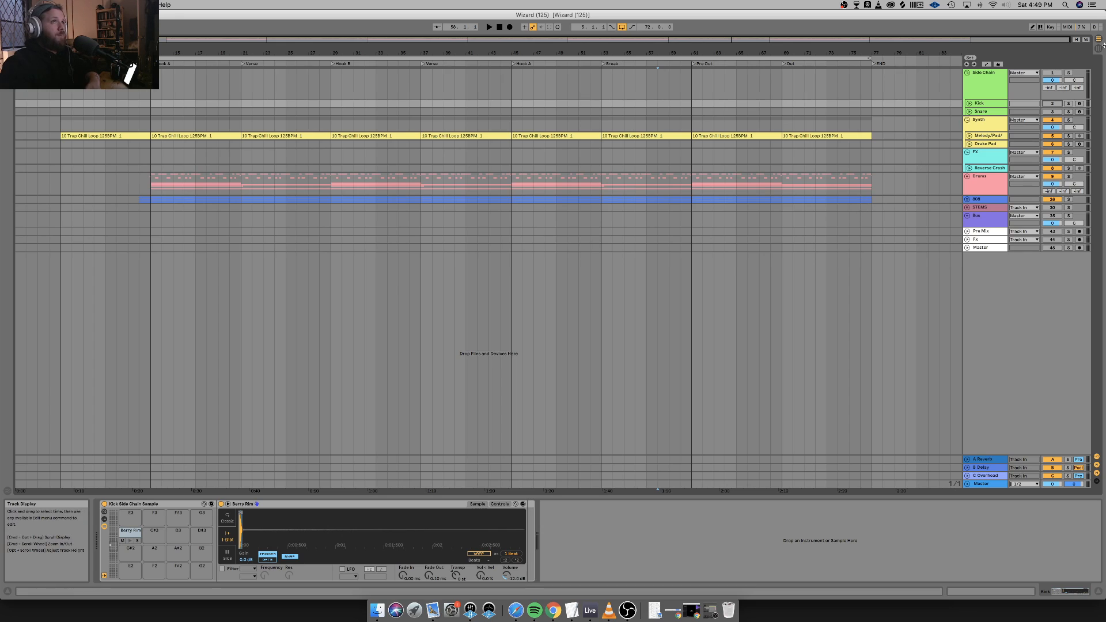
Inspect the device chains of the side-chain Snare track and of the Fx and Pre Mix tracks.
left_click(993, 103)
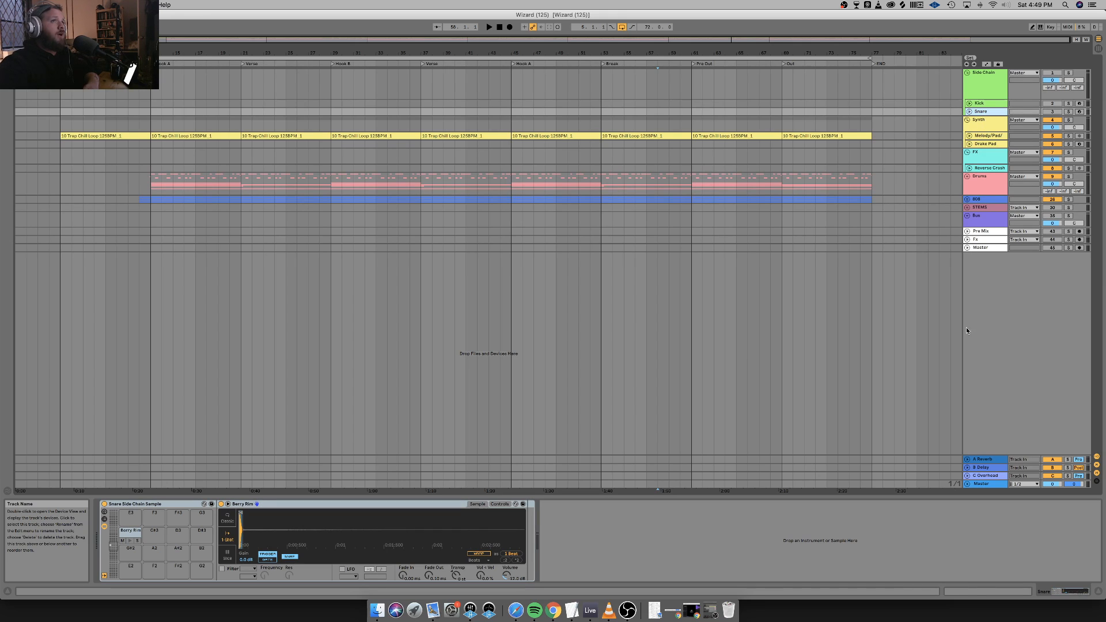
left_click(985, 240)
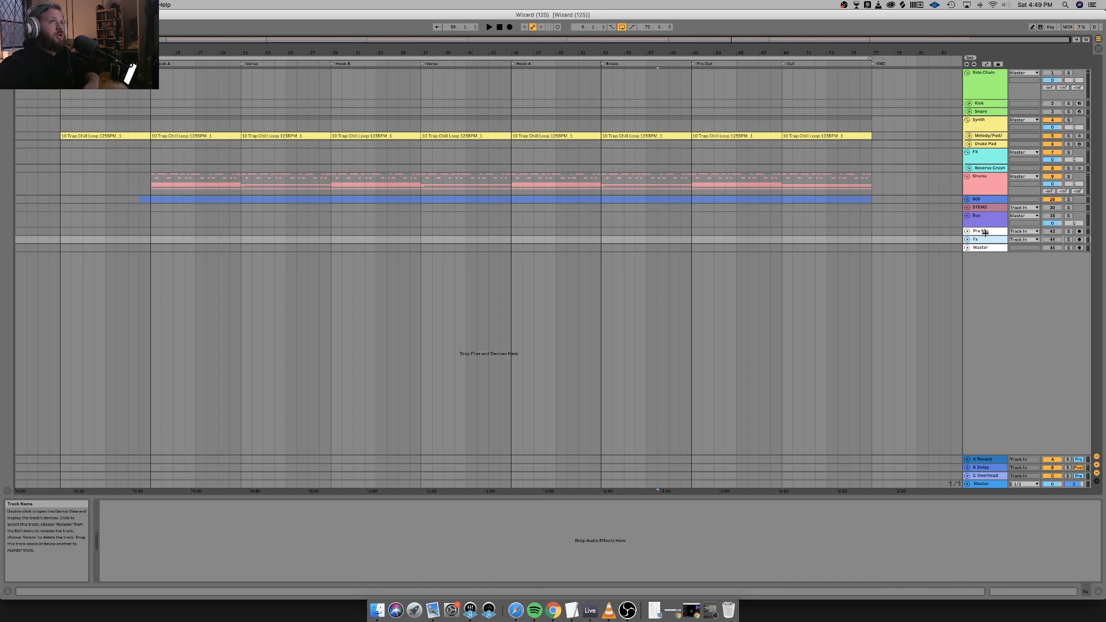
left_click(982, 231)
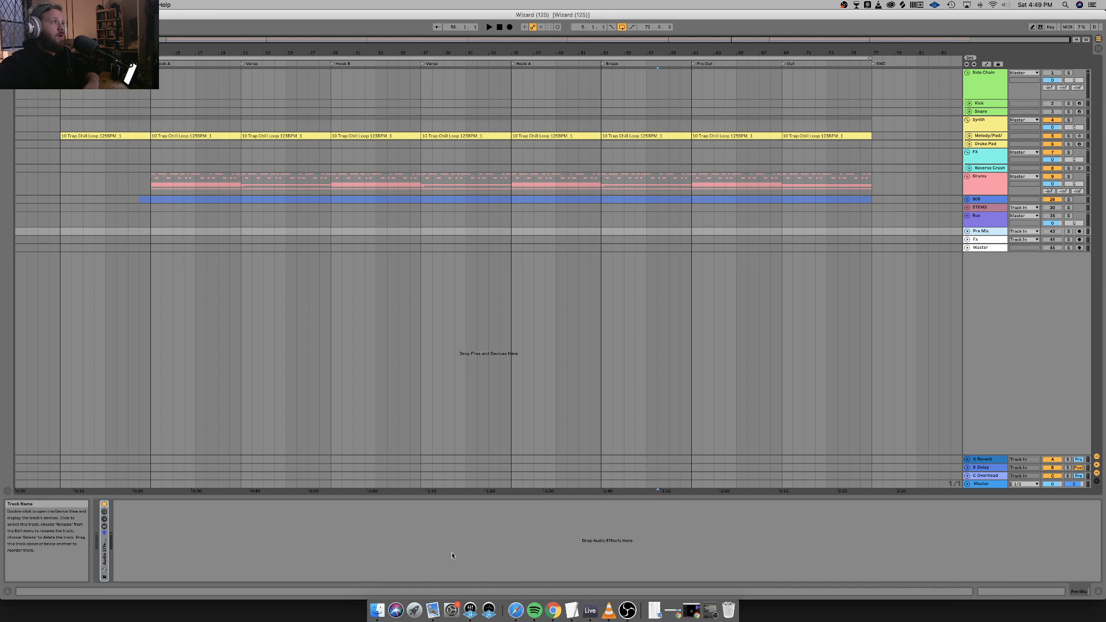
Unfold the audio effect rack on the Pre Mix track and set the Side Chain Snare compressor's attack to 0.01 ms.
double_click(106, 553)
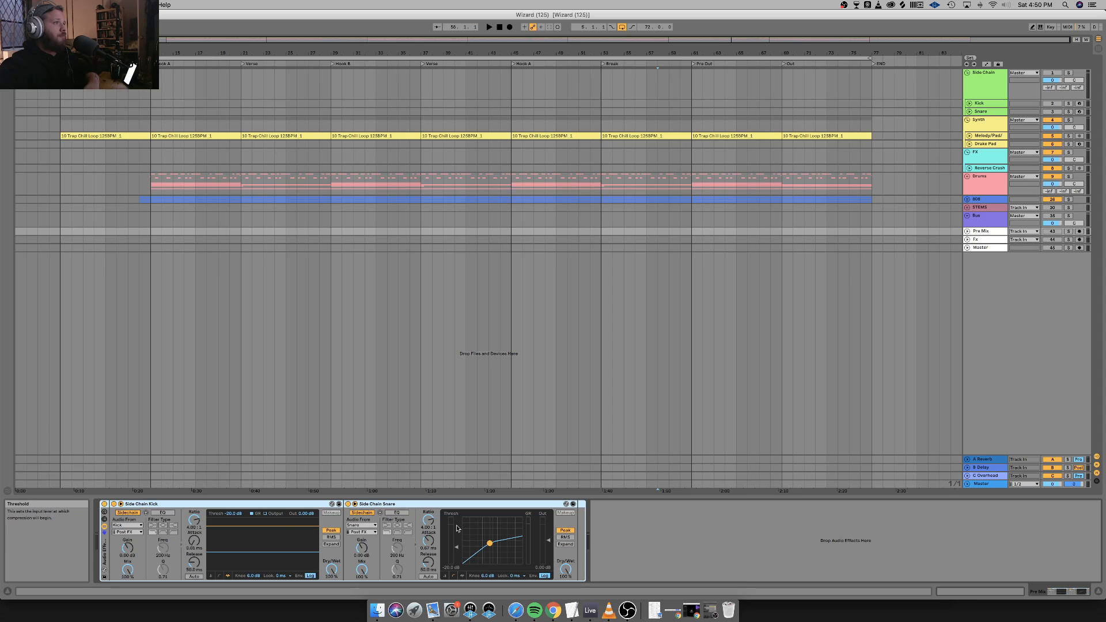
left_click(428, 541)
left_click_drag(428, 541, 428, 570)
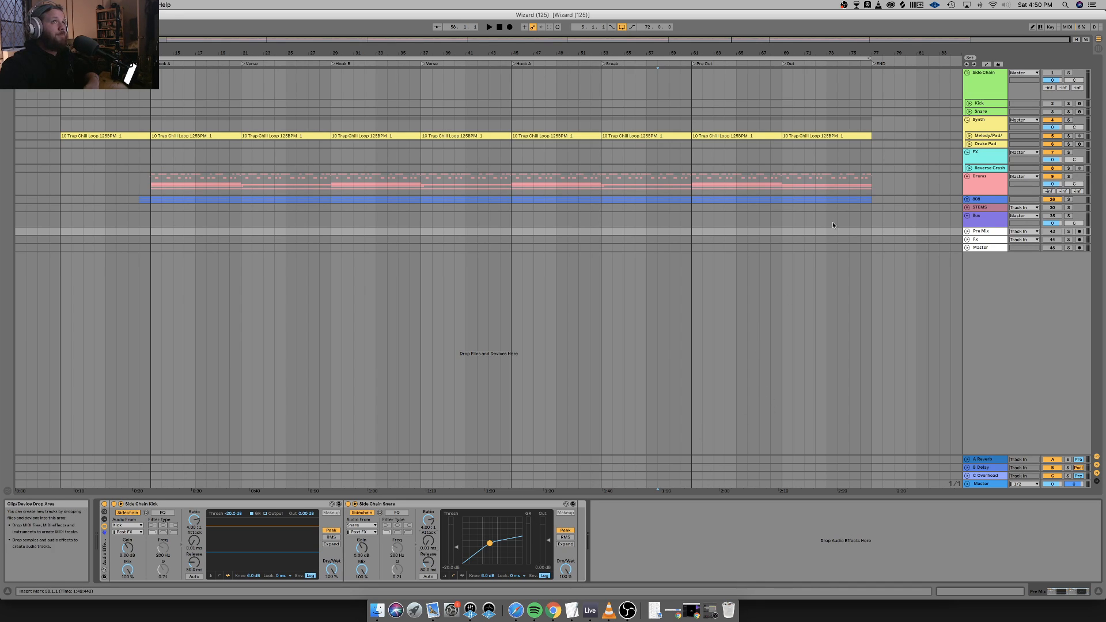
Collapse the Side Chain group and look over the devices on the Synth group, Drake Pad track and FX group.
left_click(968, 73)
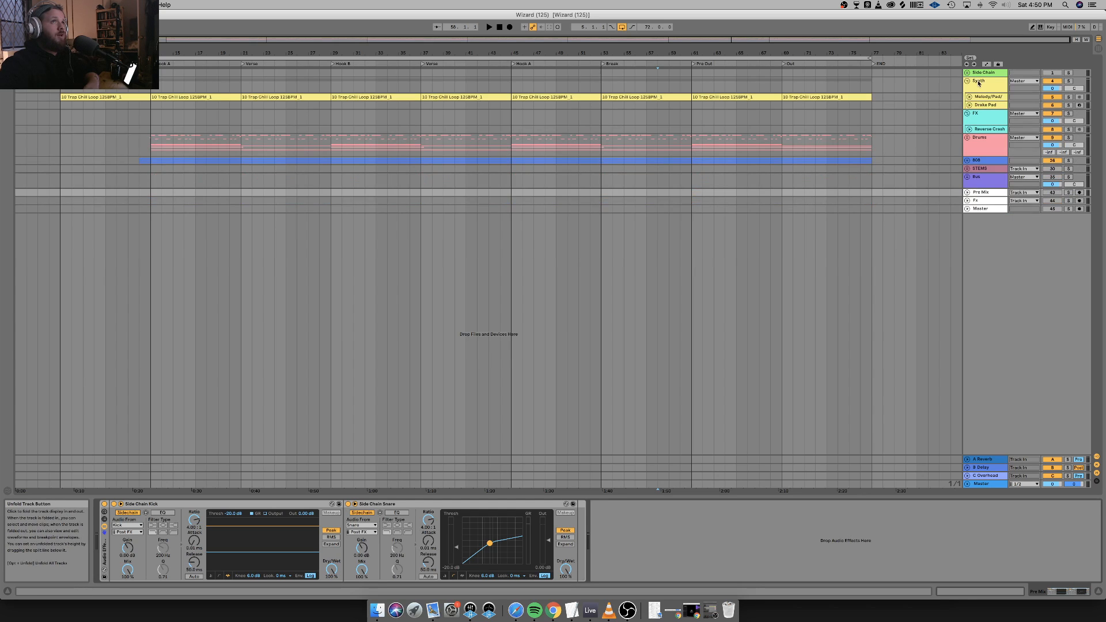
left_click(984, 84)
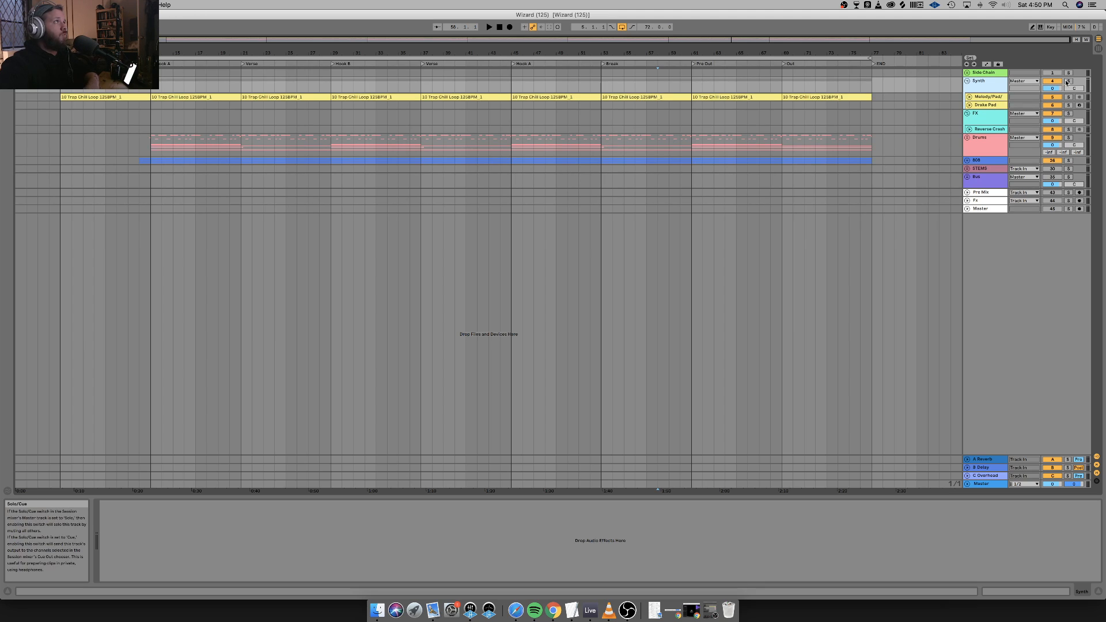
left_click(988, 105)
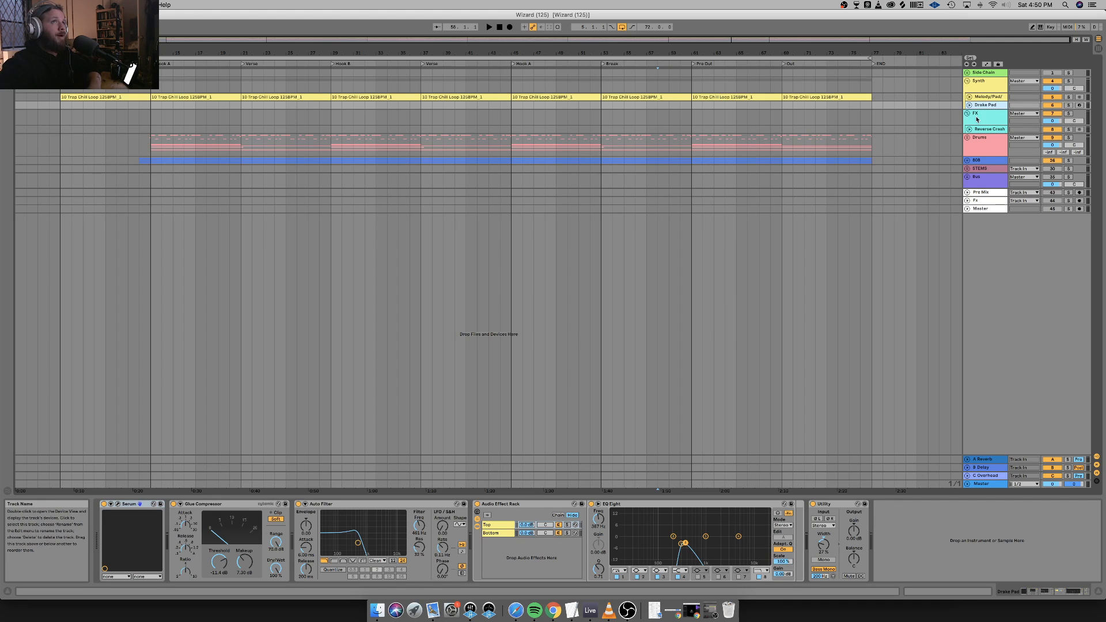
left_click(977, 119)
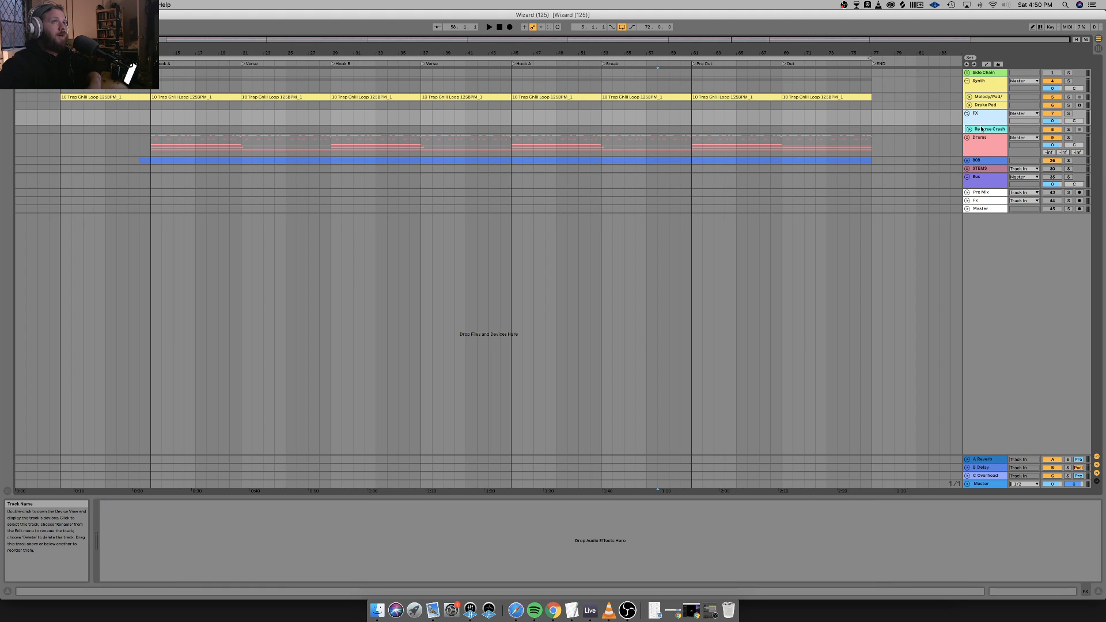
Audition the Melody/Pad track in solo from bar 5, unfold it to show its waveforms and take it out of solo.
left_click(974, 97)
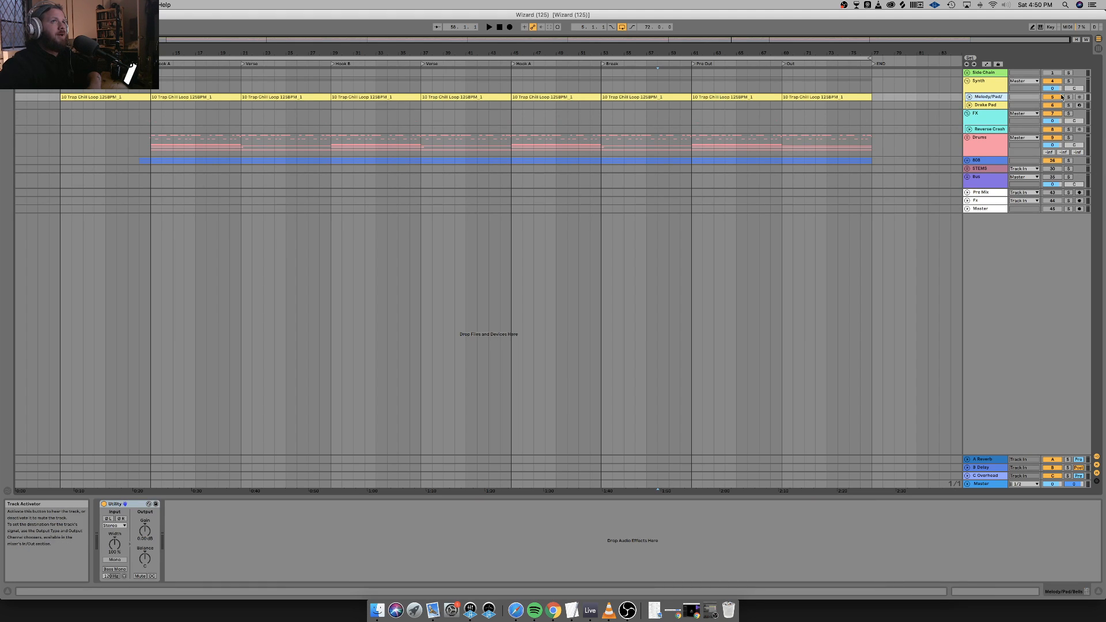
left_click(1068, 97)
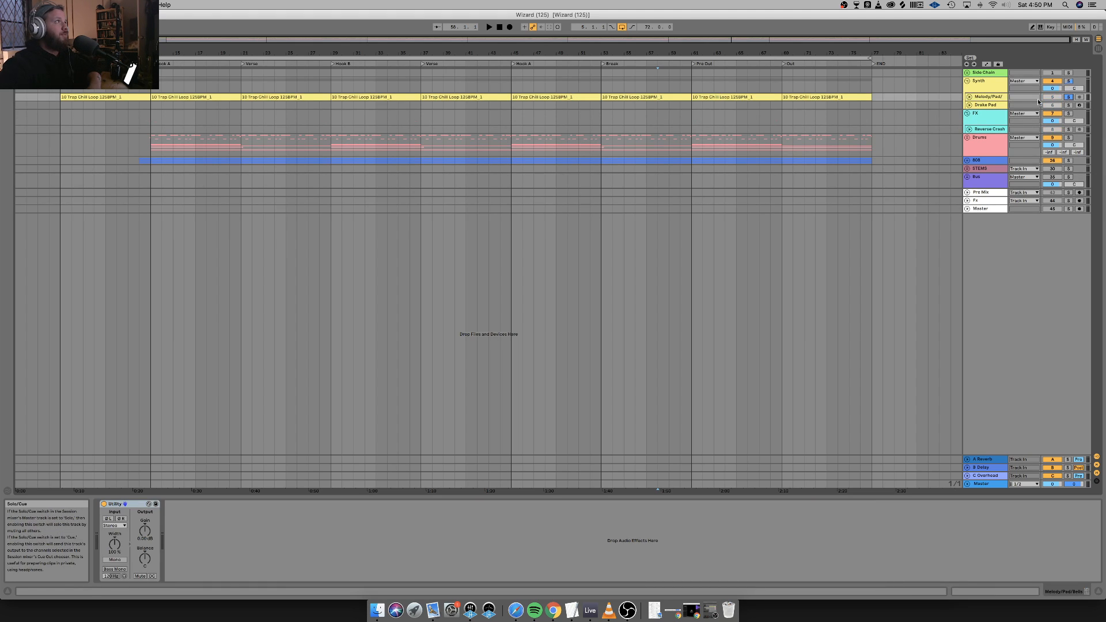
left_click(123, 98)
key("space")
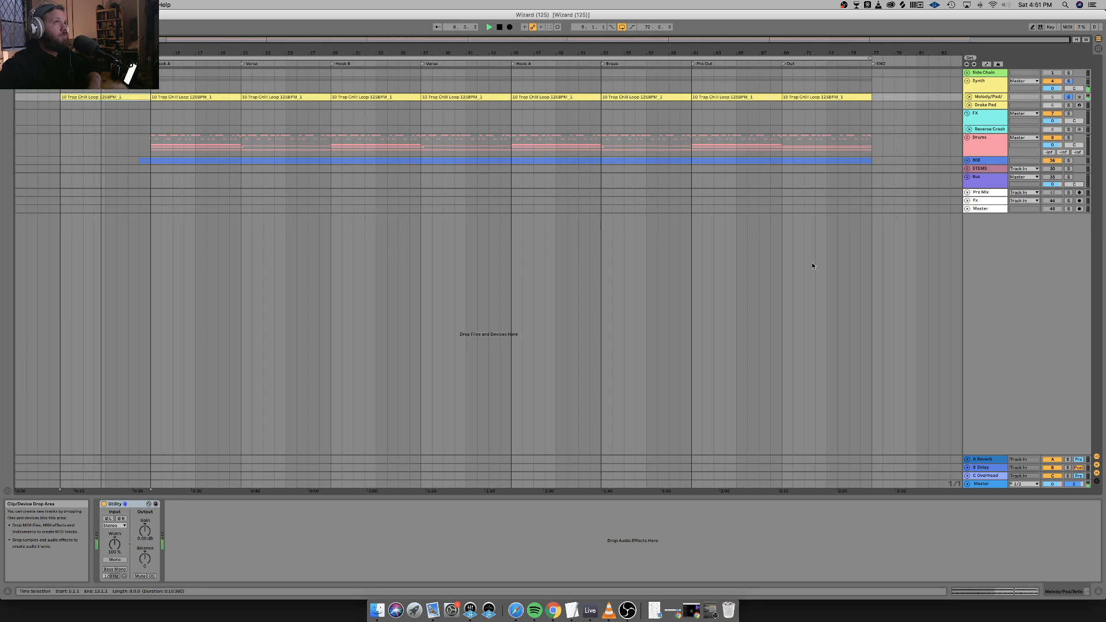
left_click(969, 97)
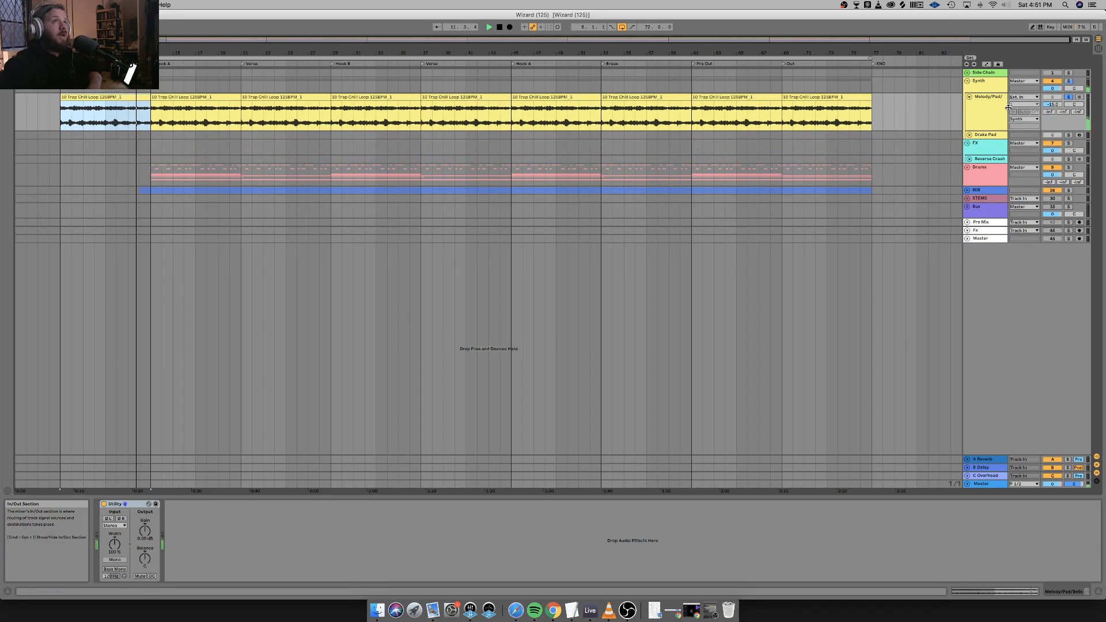
left_click(1070, 97)
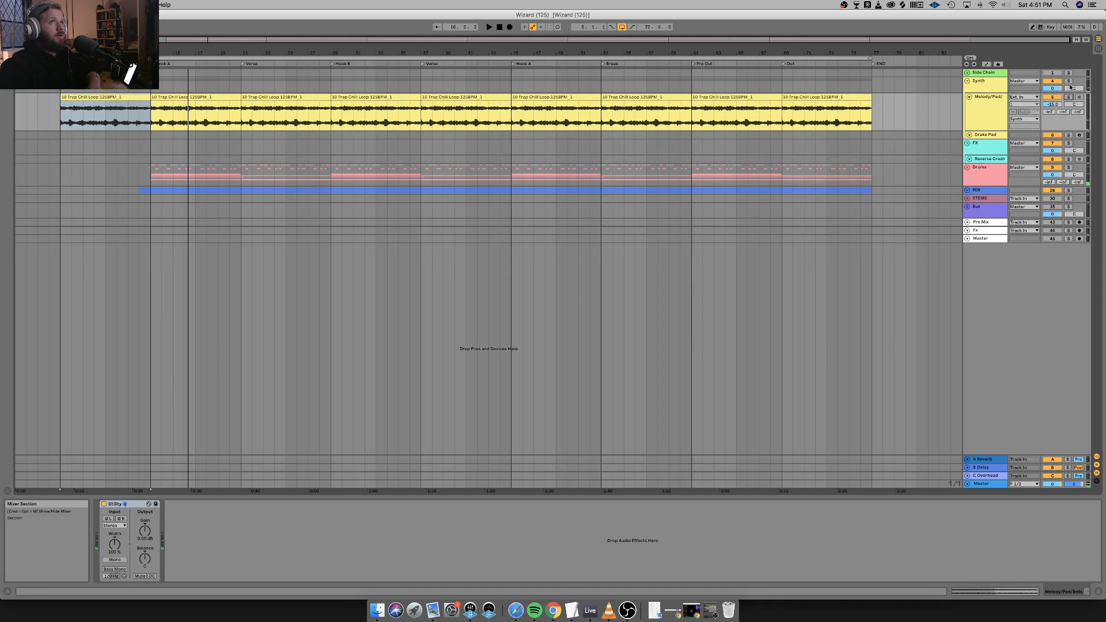
Solo the FX group, move the solo to the Drums group, make that group taller and unfold its tracks.
left_click(1070, 143)
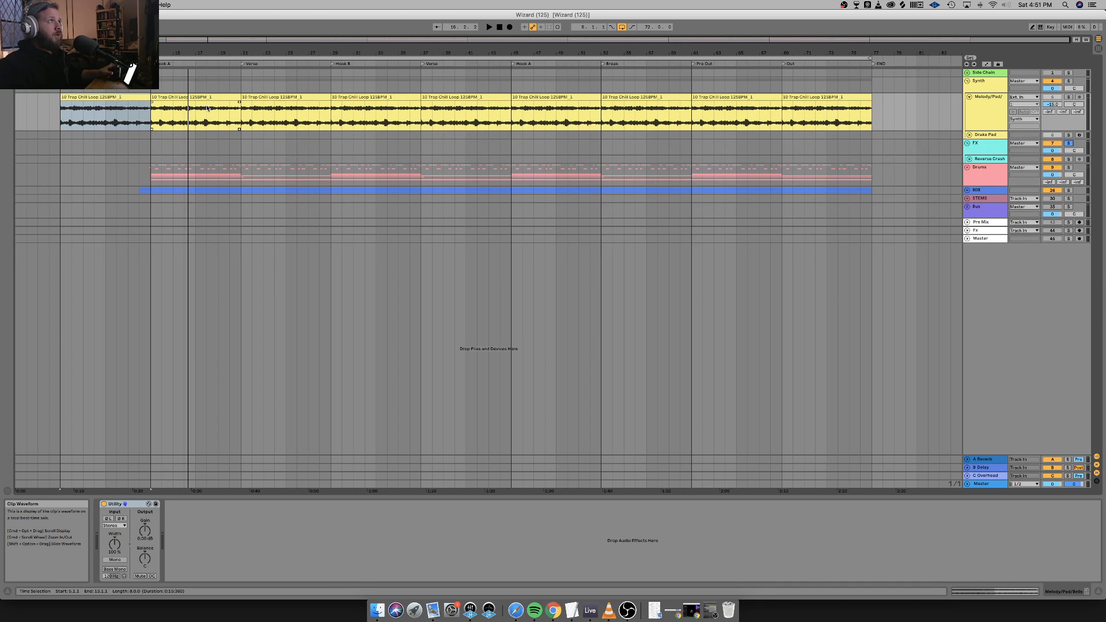
left_click(986, 147)
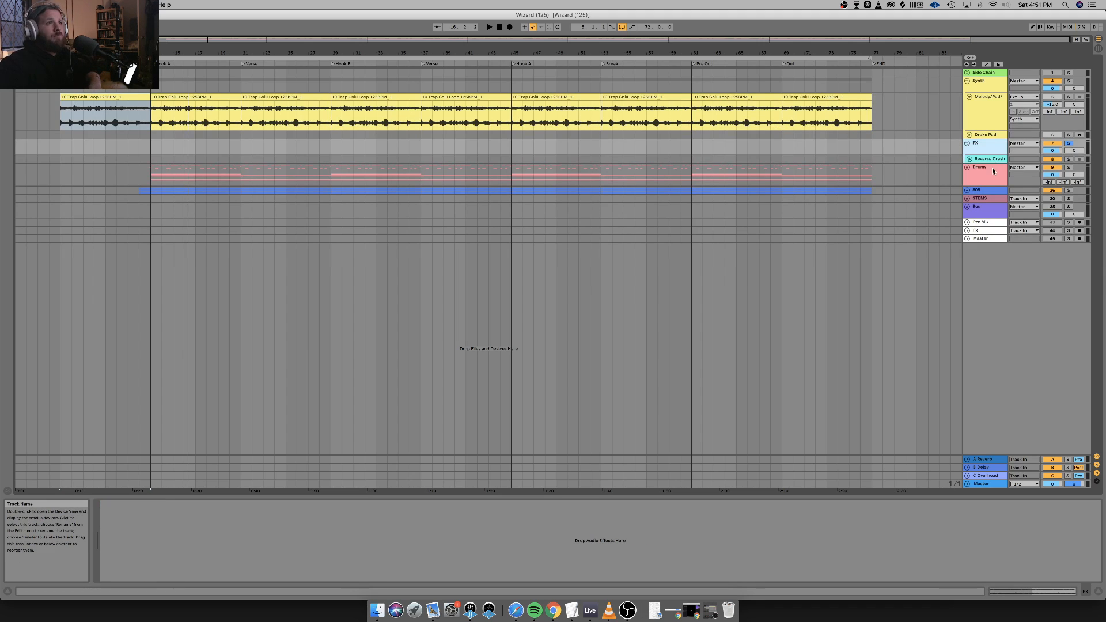
left_click(993, 171)
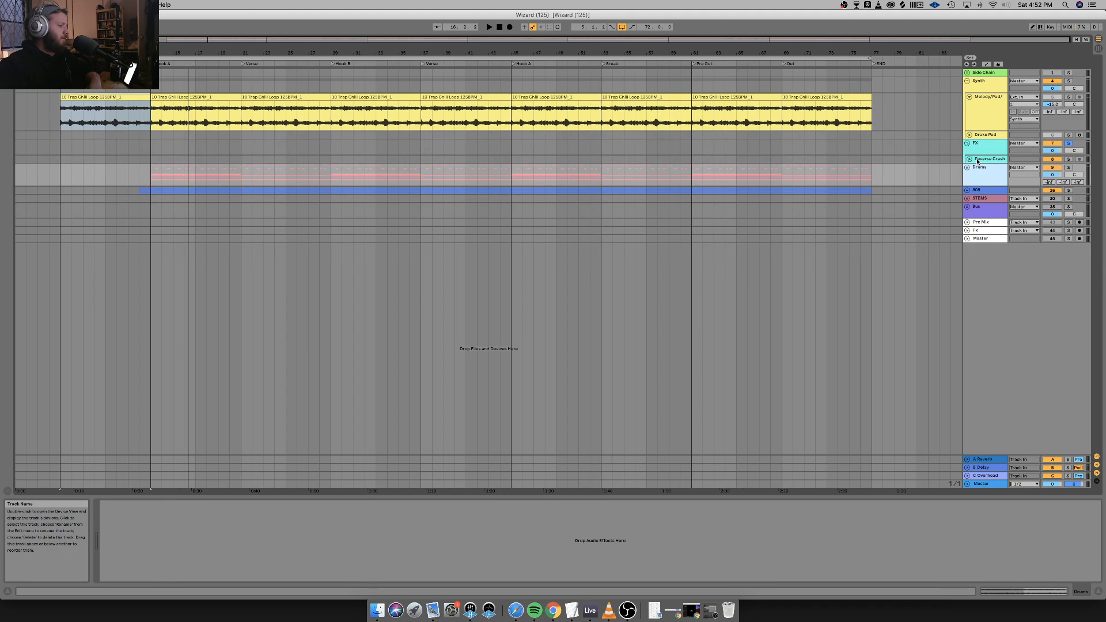
key("s")
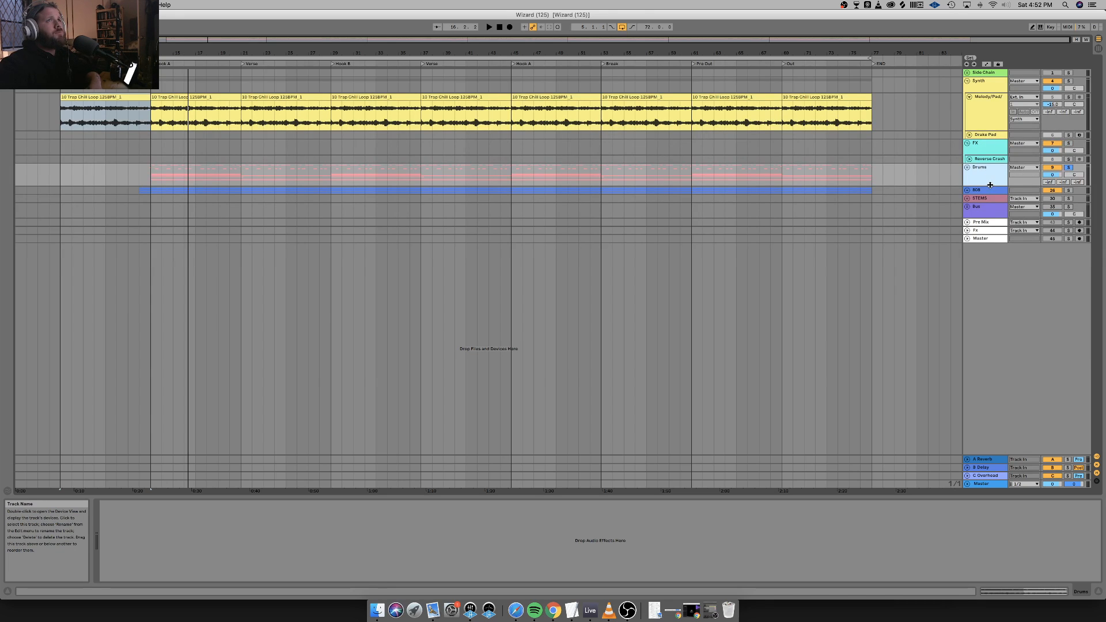
left_click_drag(990, 184, 993, 213)
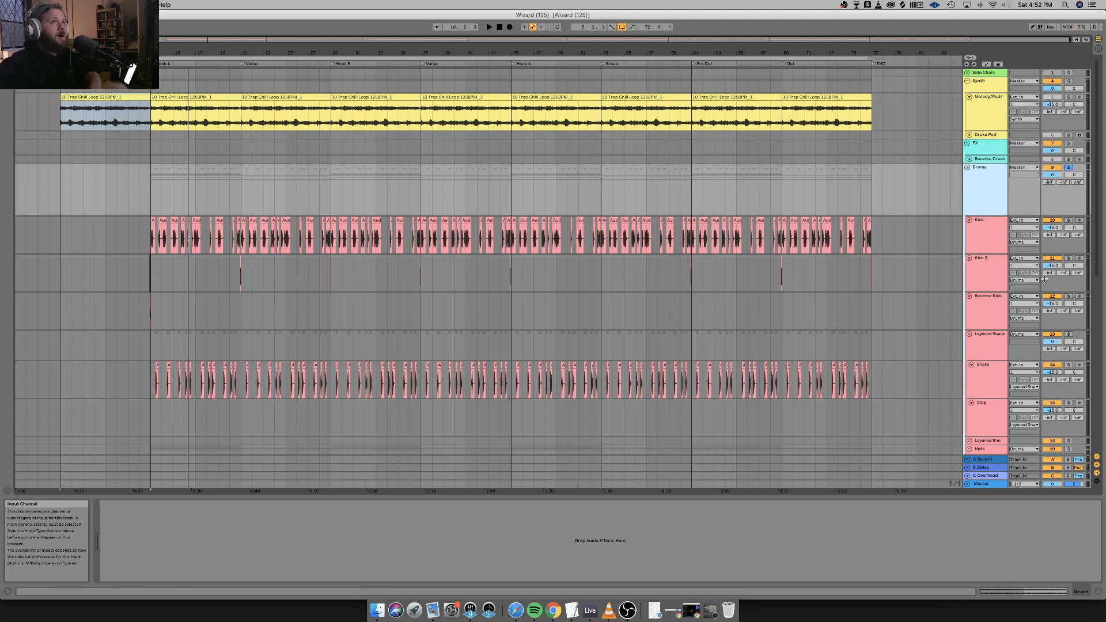
Solo the Kick track inside the Drums group and play the arrangement from bar 13.
scroll(984, 312, "down", 1)
left_click(984, 312)
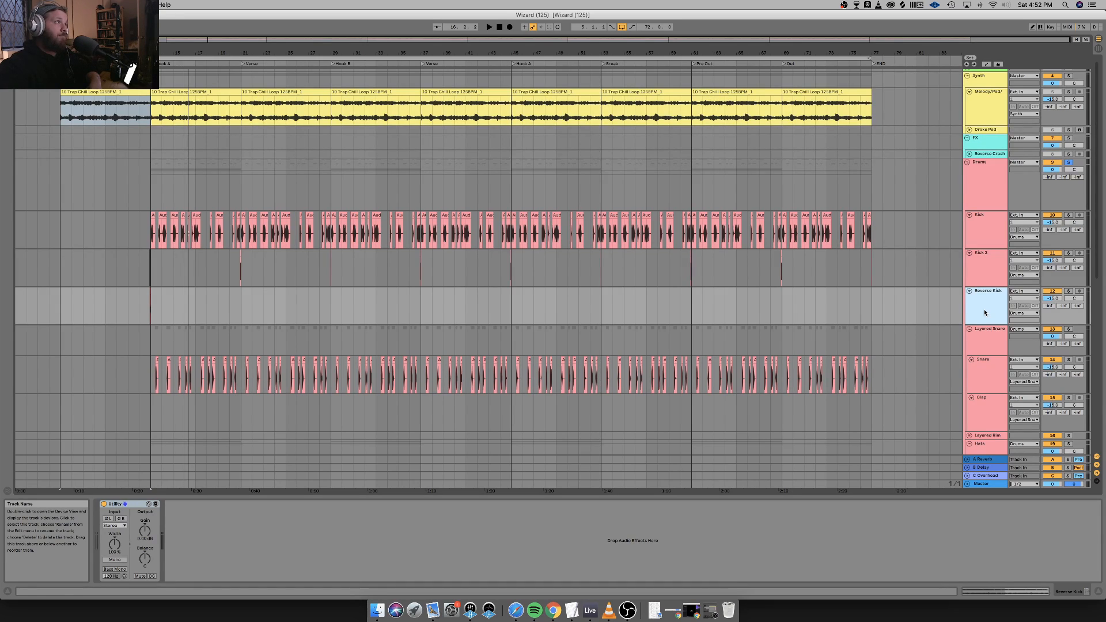
left_click(989, 241)
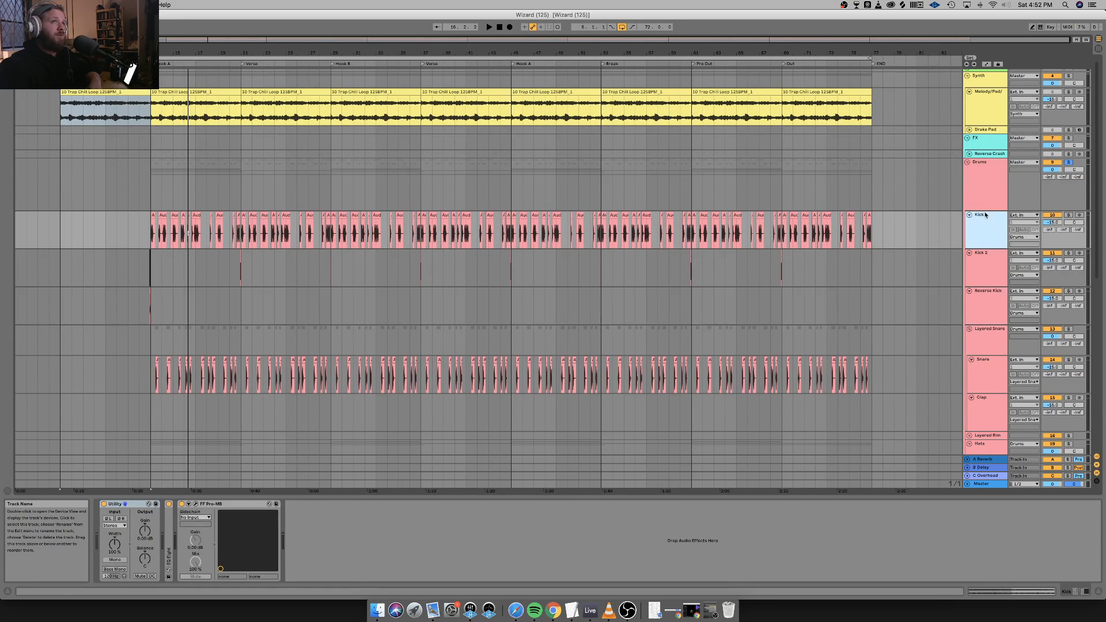
left_click(1068, 215)
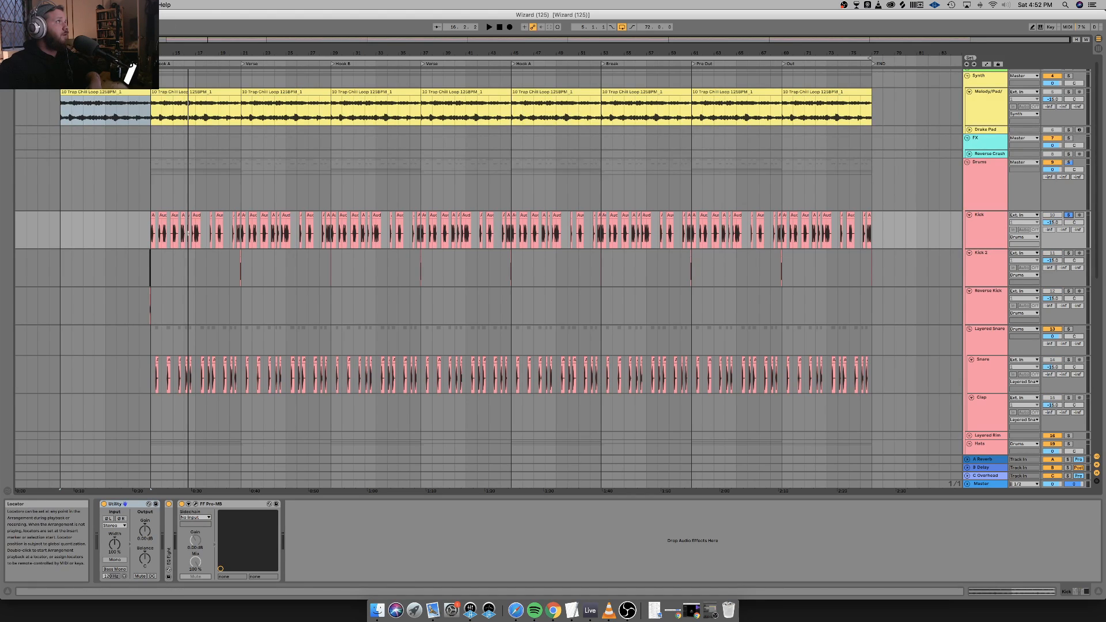
left_click_drag(60, 58, 150, 58)
key("space")
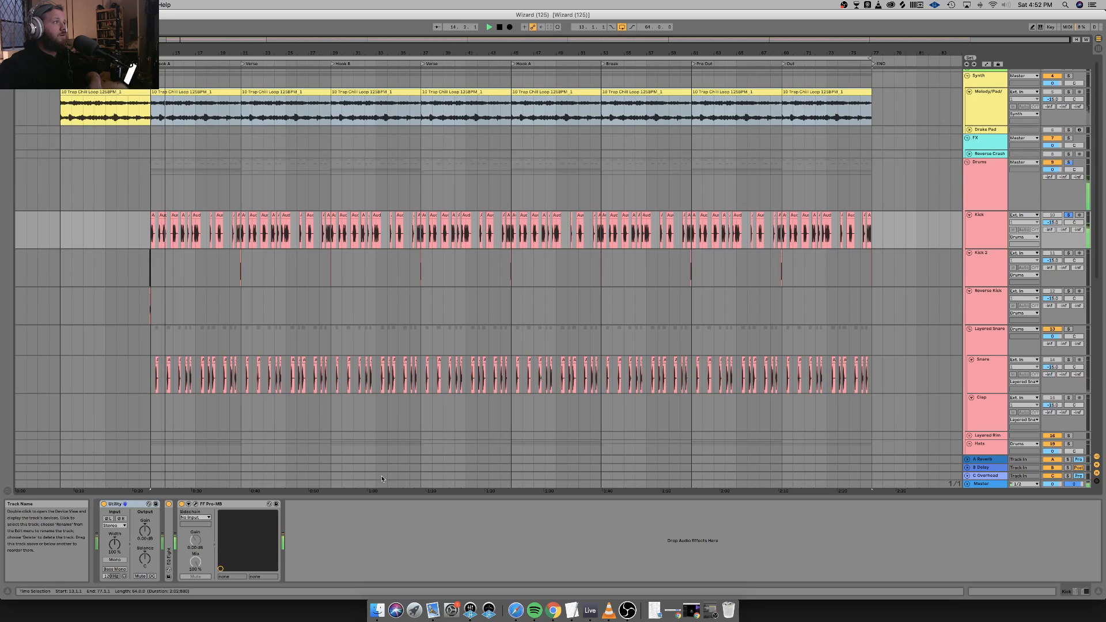
Turn off FF Pro-MB and EQ Eight on the Kick track and raise its Utility gain to 3.33 dB.
left_click(182, 504)
left_click(169, 505)
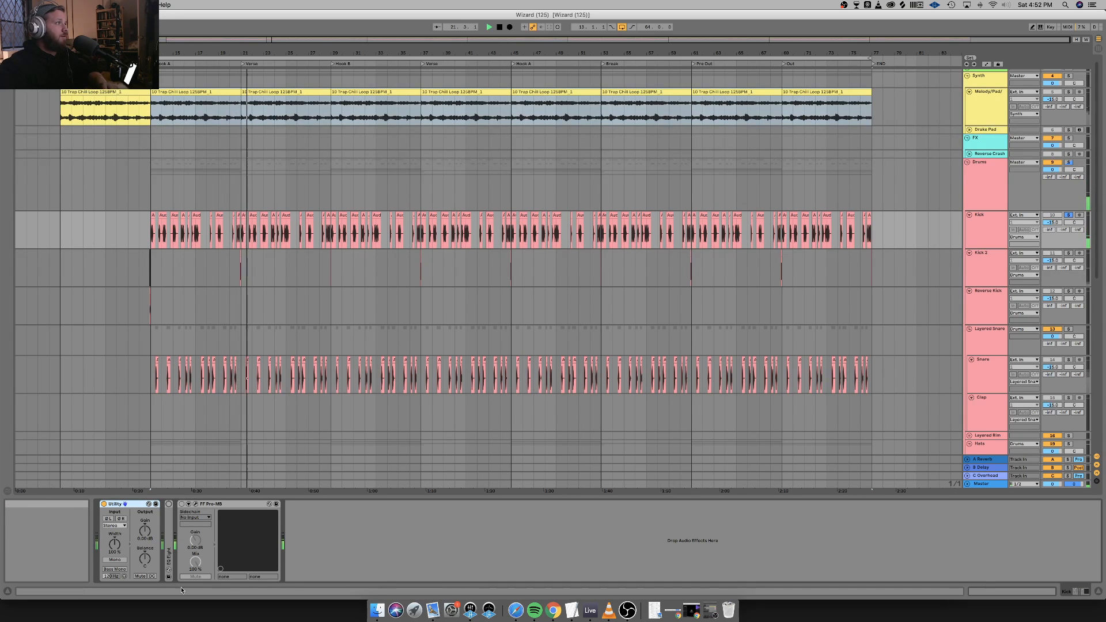
mouse_move(145, 531)
left_mouse_down()
mouse_move(145, 496)
mouse_move(146, 519)
left_mouse_up()
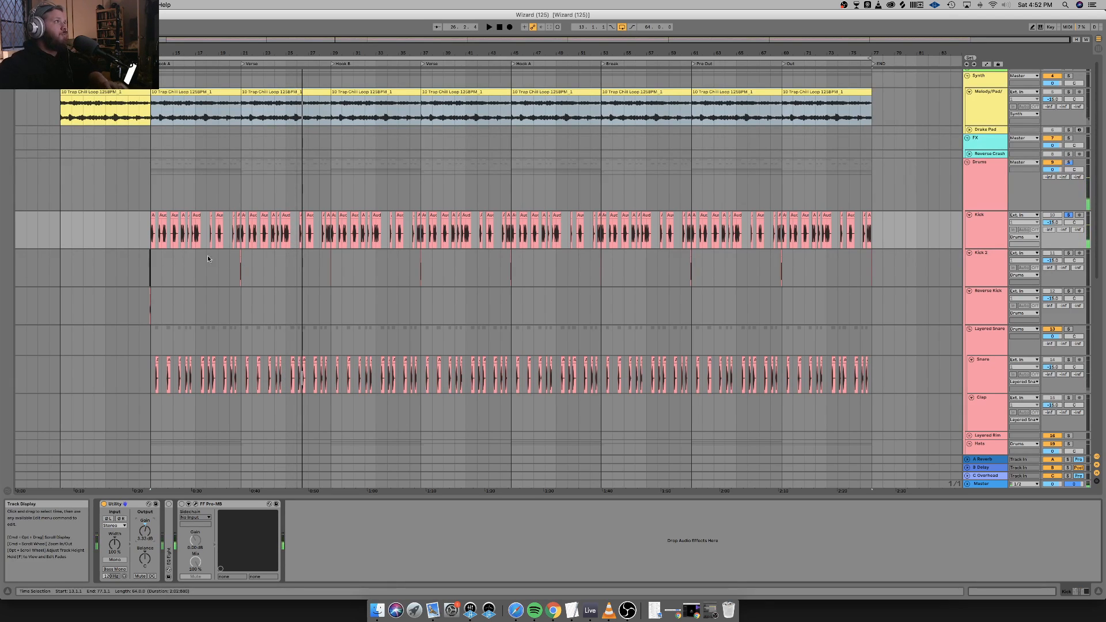
Place the insert marker at bar 13 and inspect the Kick clips up close and across the following bars.
left_click(148, 242)
scroll(148, 242, "up", 15)
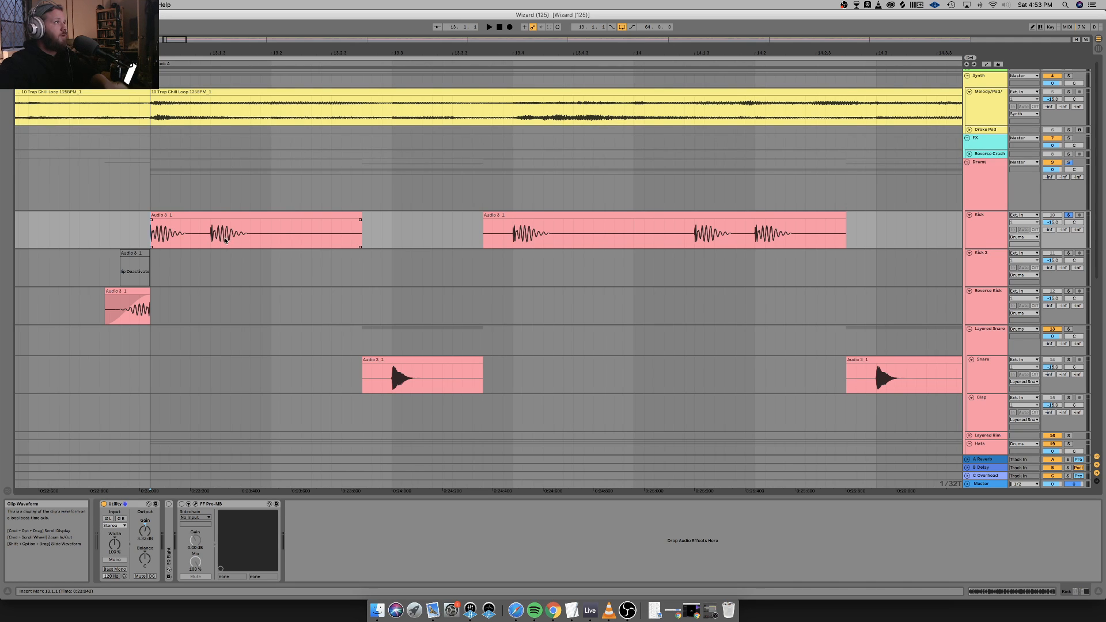
key("minus")
key("minus")
key("minus")
key("minus")
key("minus")
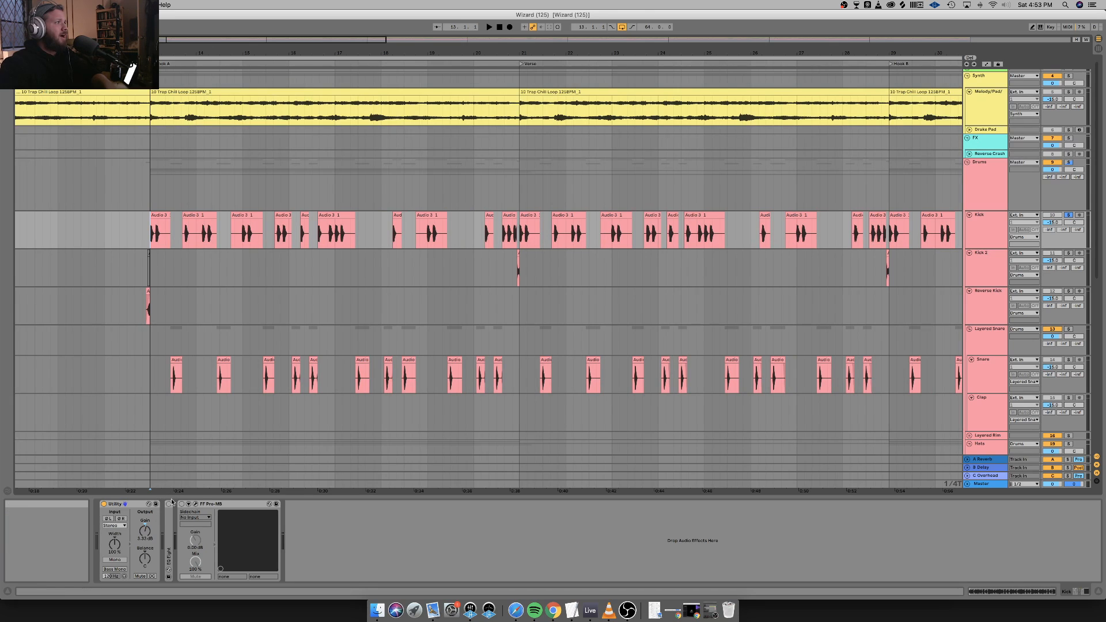
Unfold EQ Eight on the Kick track, reset the Utility gain to 0 dB and turn EQ Eight back on.
double_click(170, 527)
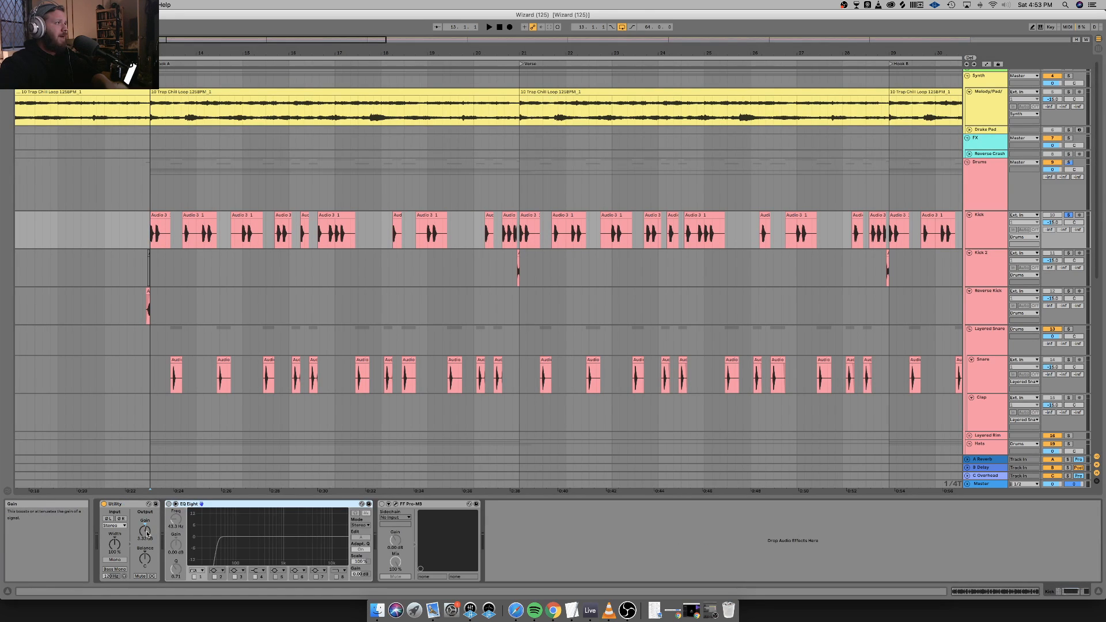
double_click(145, 531)
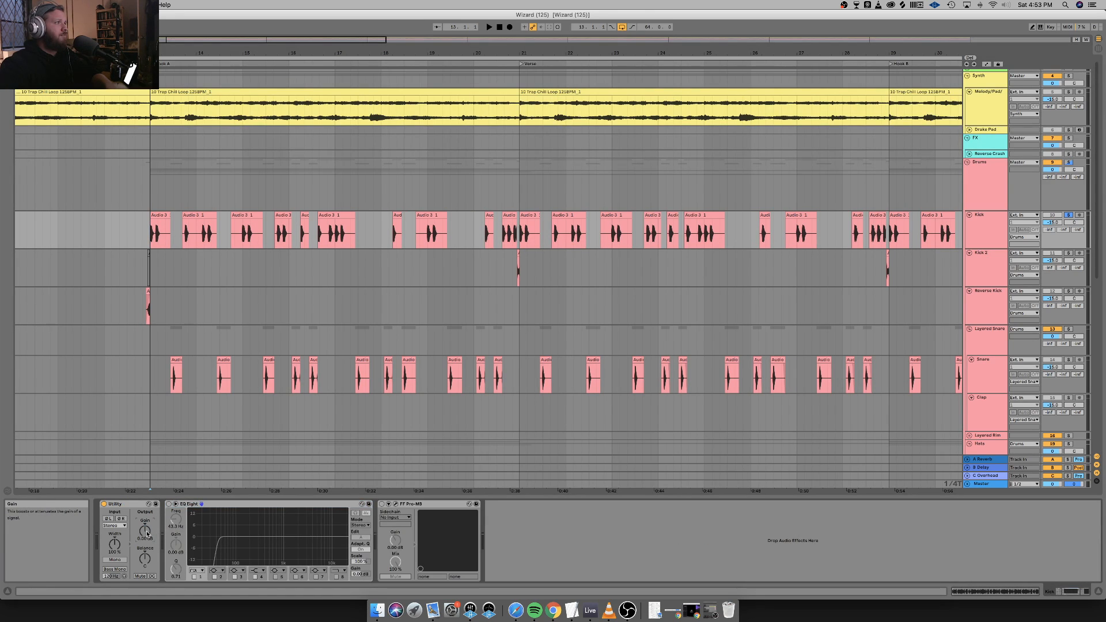
left_click(169, 504)
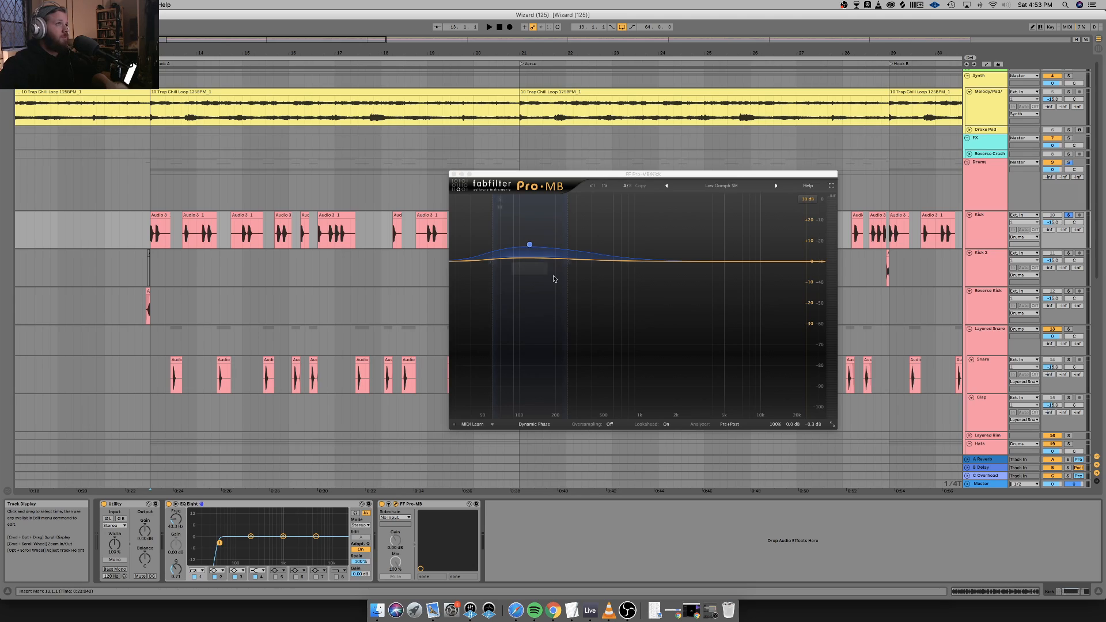
Examine the low band in the Kick track's FabFilter Pro-MB and close the plug-in window.
mouse_move(512, 249)
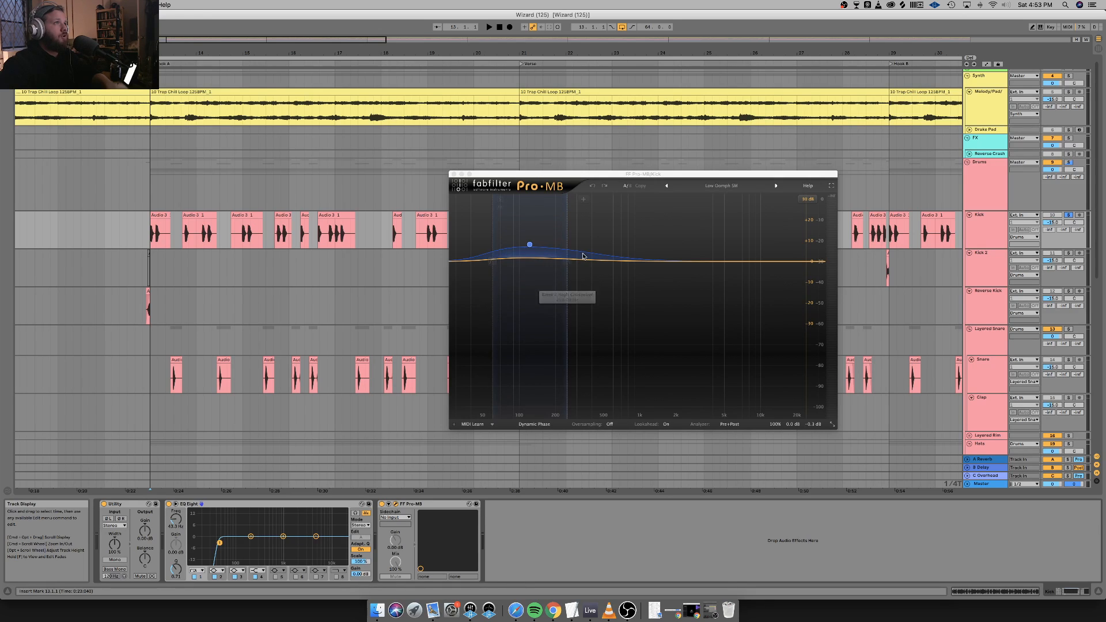
mouse_move(567, 255)
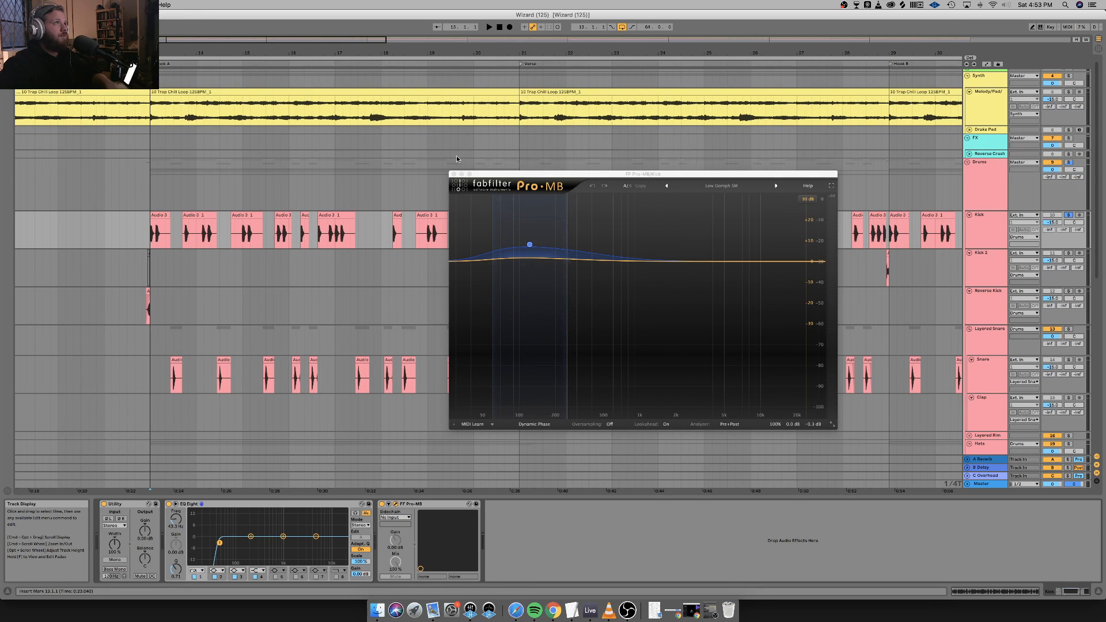
left_click(455, 174)
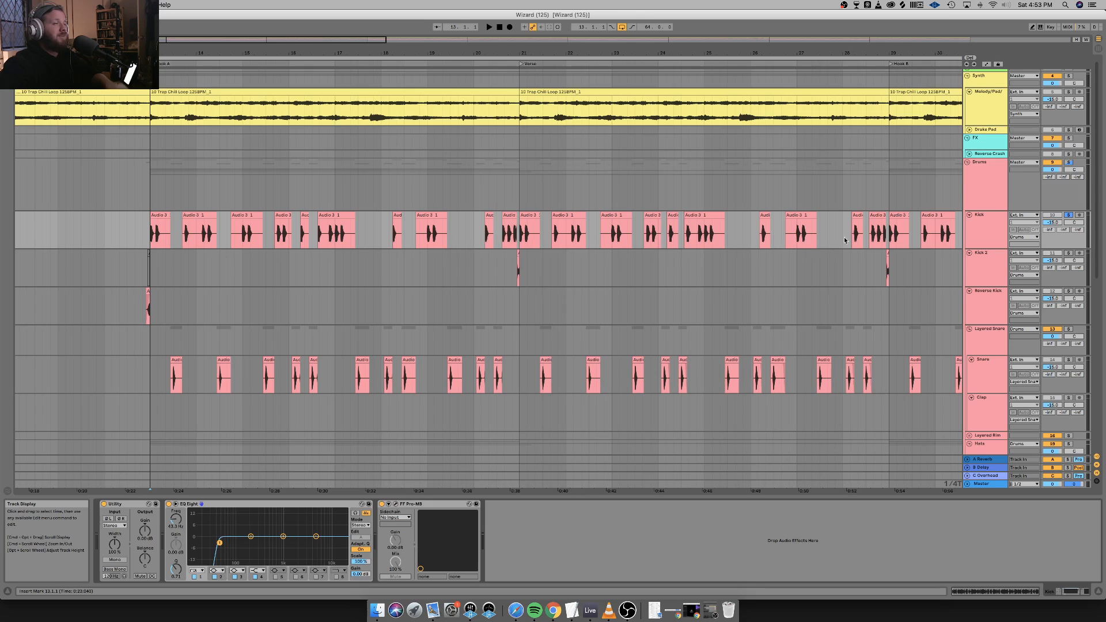
Select the Kick 2 track, move the solo to it and play it from just before the Verse at bar 21.
left_click(993, 270)
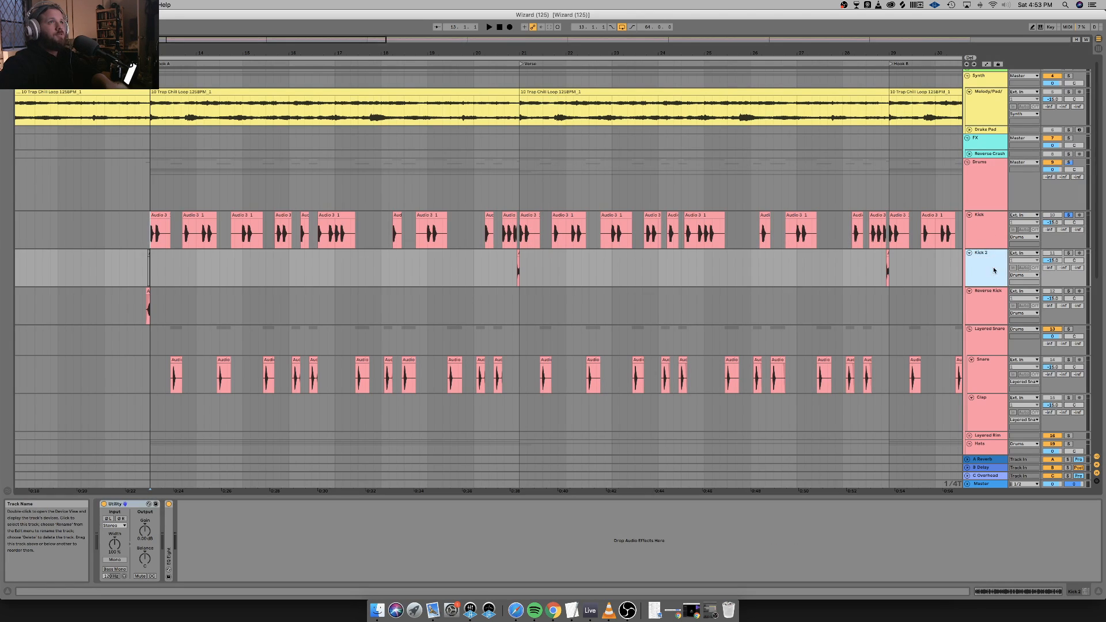
left_click(1069, 252)
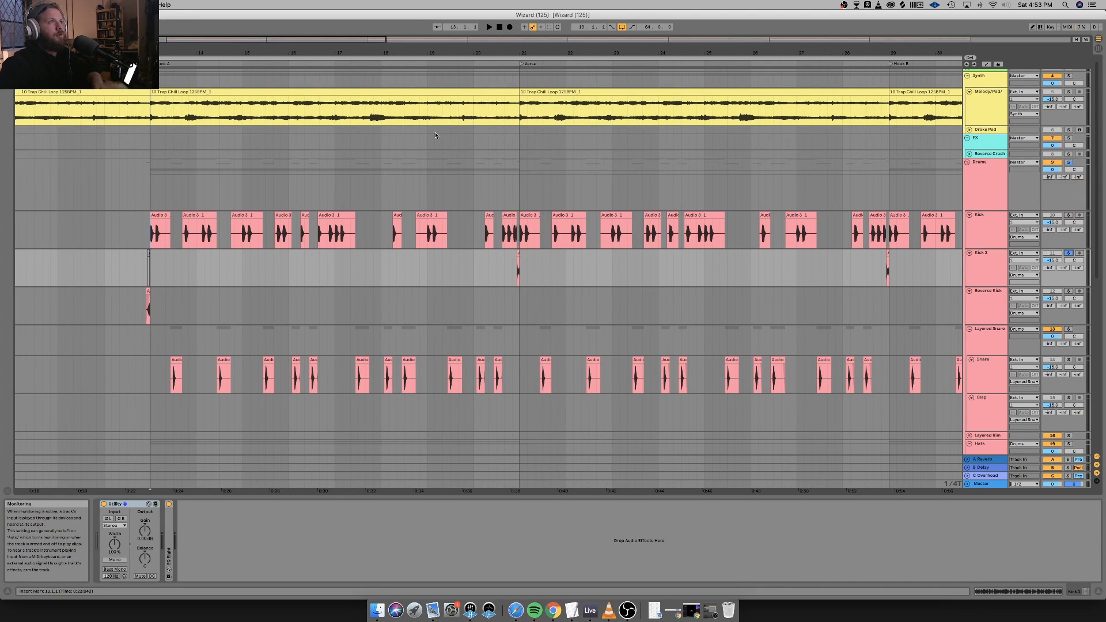
left_click(508, 62)
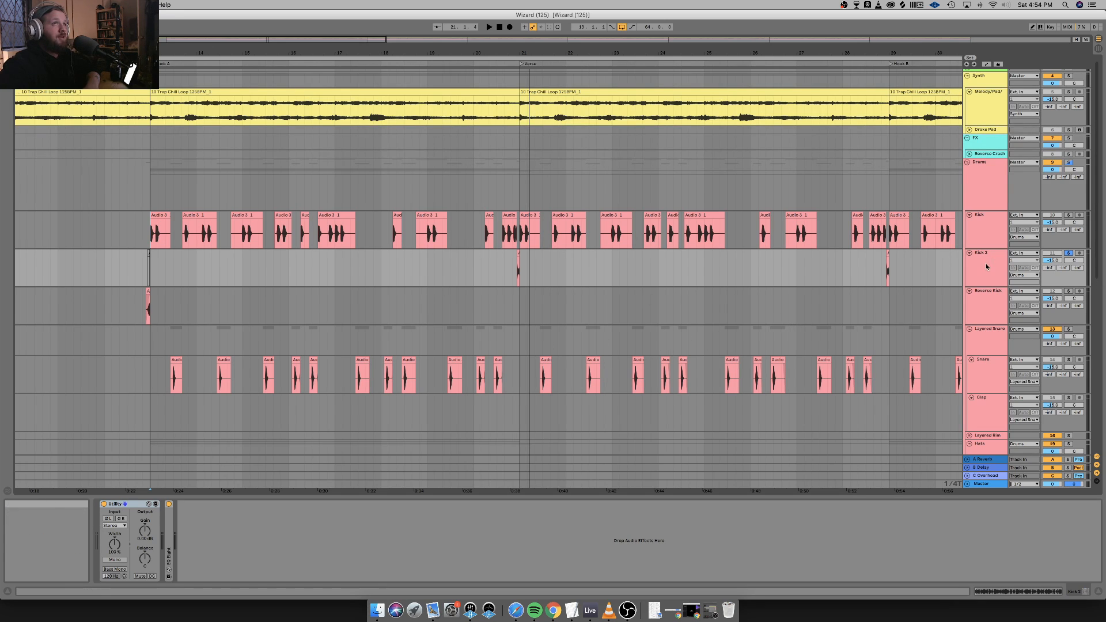
Move the solo to the Reverse Kick track, play it from just before bar 13 and stop playback.
left_click(1066, 256)
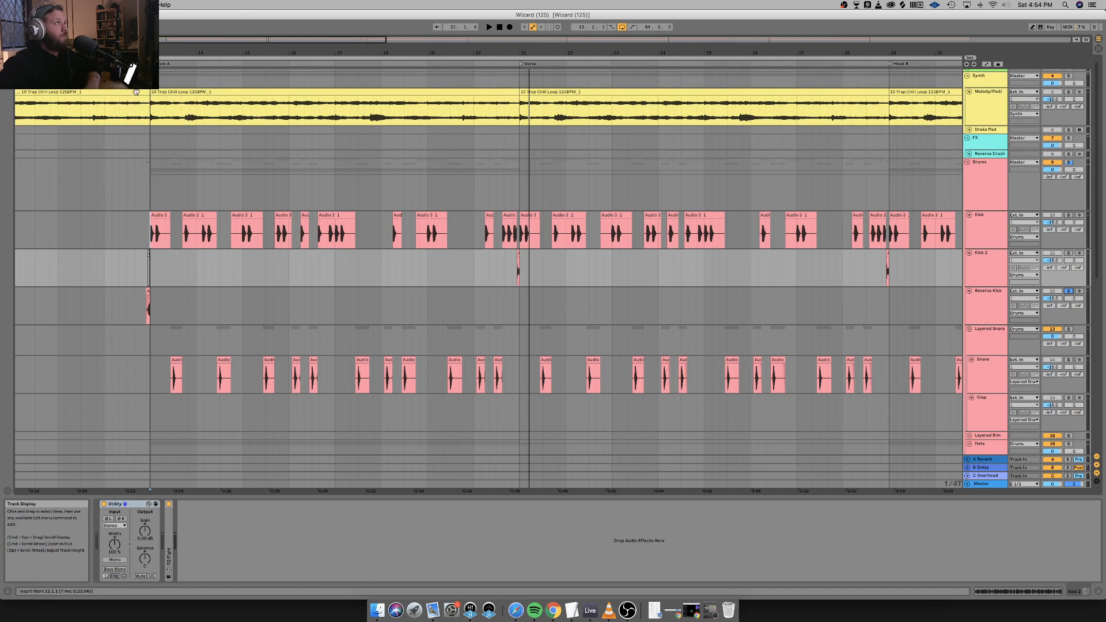
left_click(139, 64)
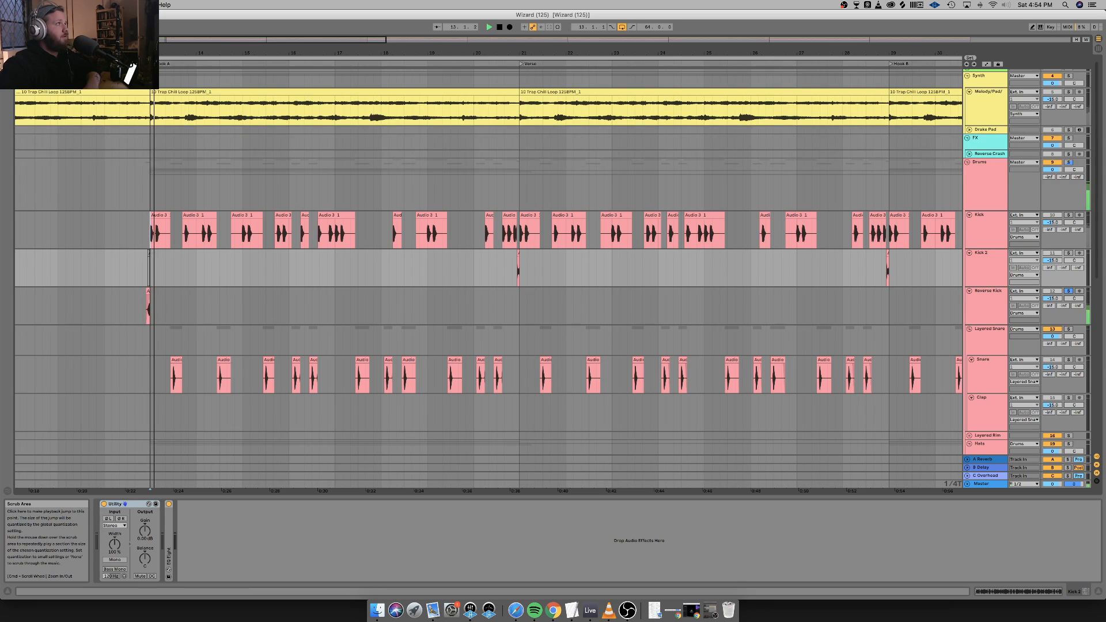
left_click(139, 64)
key("space")
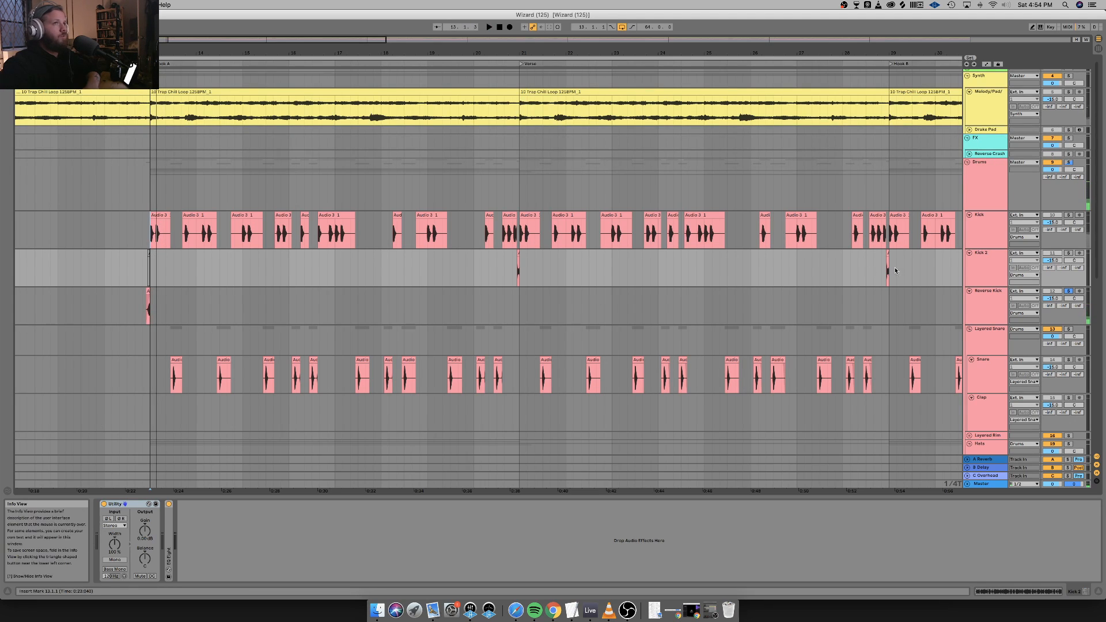
Replay the Reverse Kick with its Utility gain boosted to 35 dB and return the gain to 0 dB.
left_click(988, 301)
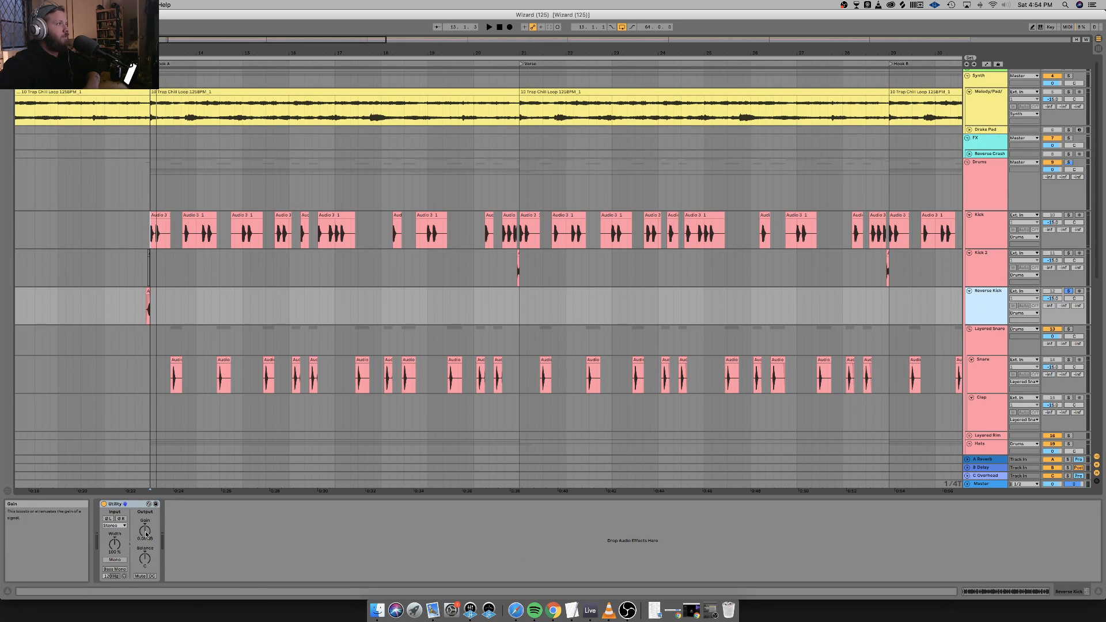
left_click(139, 90)
left_click(139, 64)
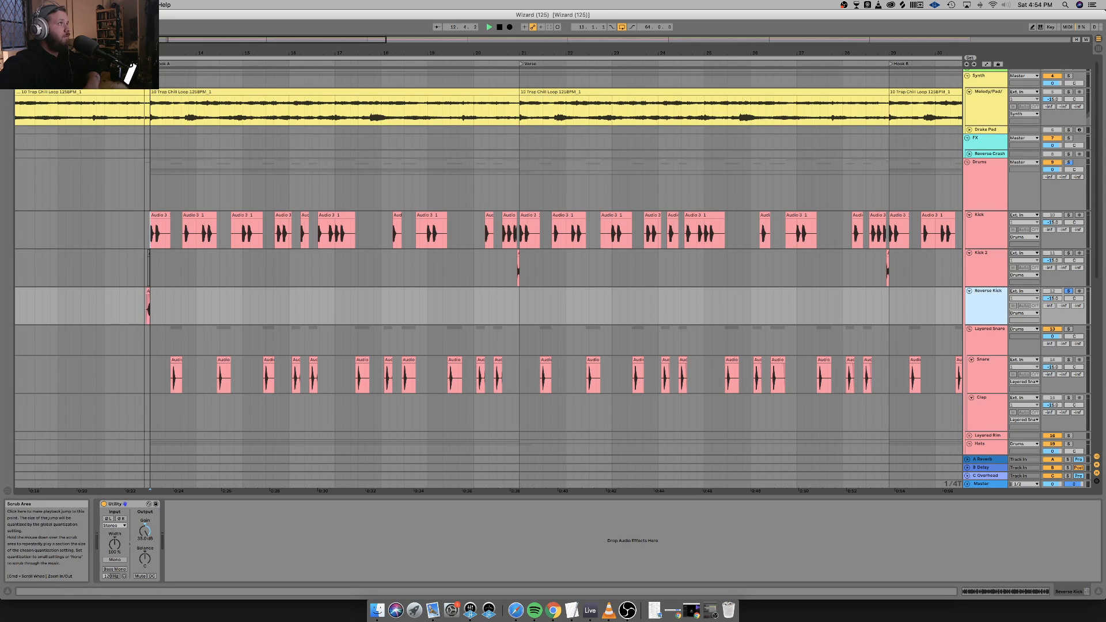
key("space")
left_click_drag(145, 531, 145, 570)
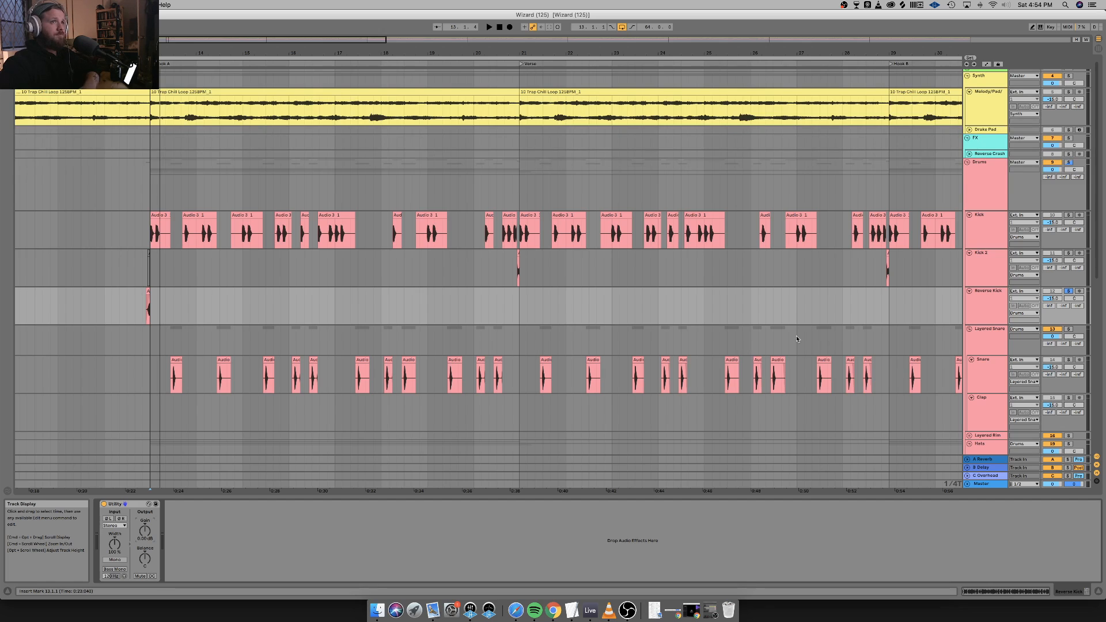
Move the solo from Reverse Kick to the Layered Snare group and play it from bar 13.
scroll(797, 339, "down", 3)
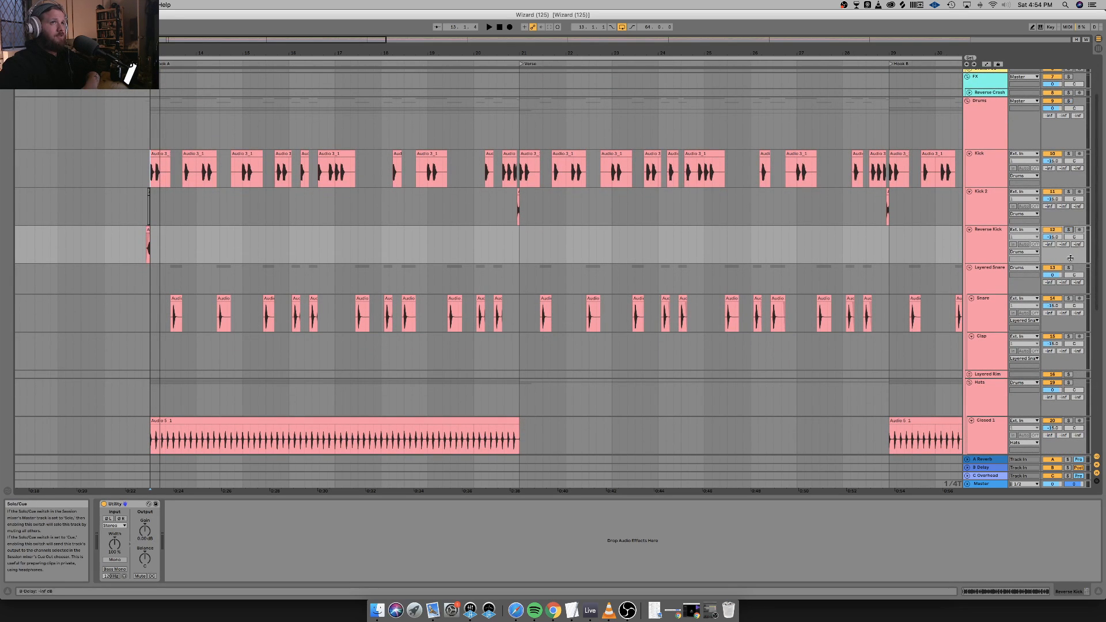
left_click(1069, 268)
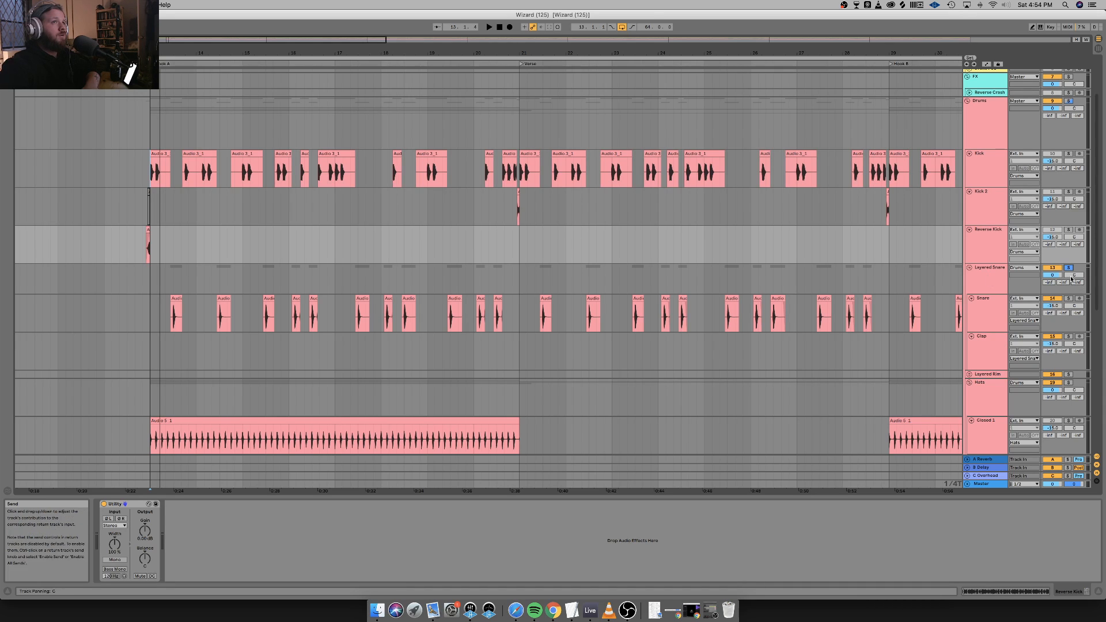
key("space")
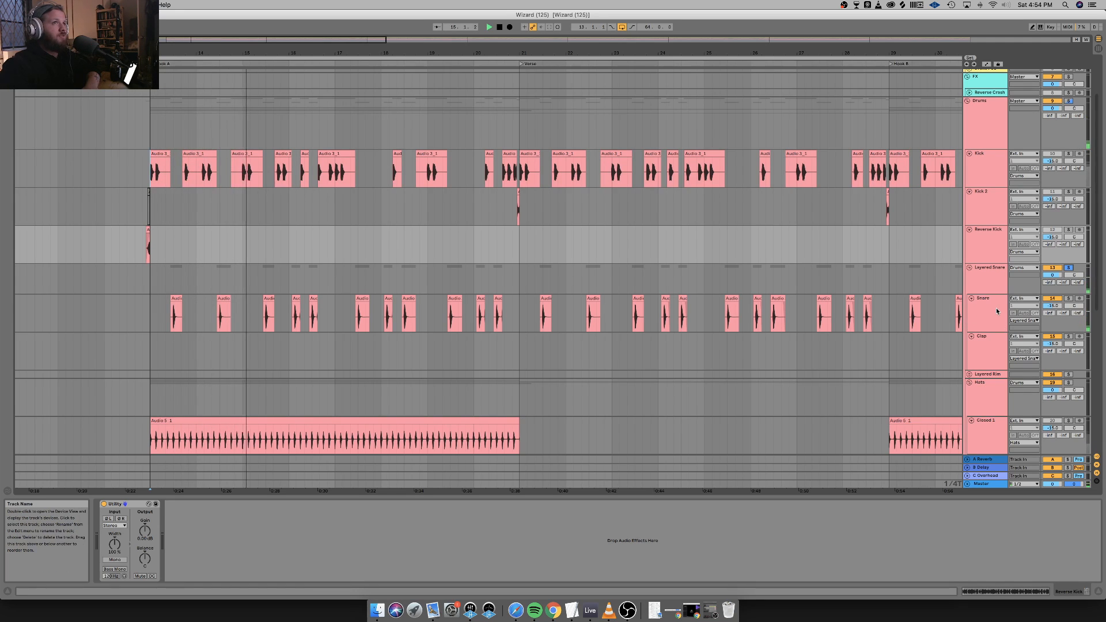
Stop on the Layered Rim track, then move the solo to the Hats group and select that group.
scroll(990, 358, "down", 3)
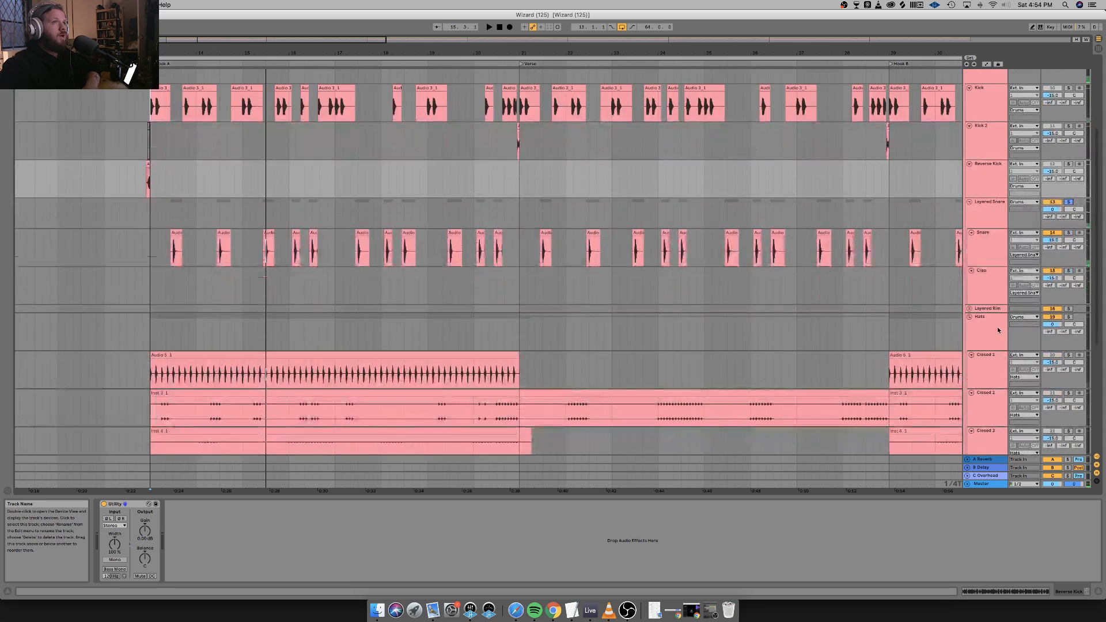
left_click(993, 311)
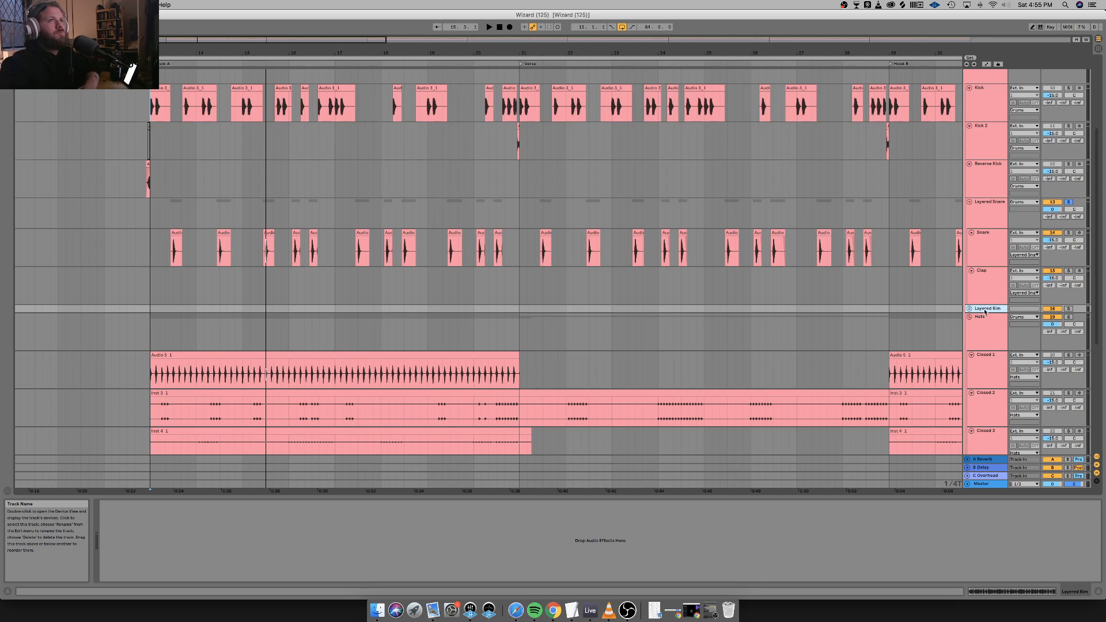
left_click(1069, 317)
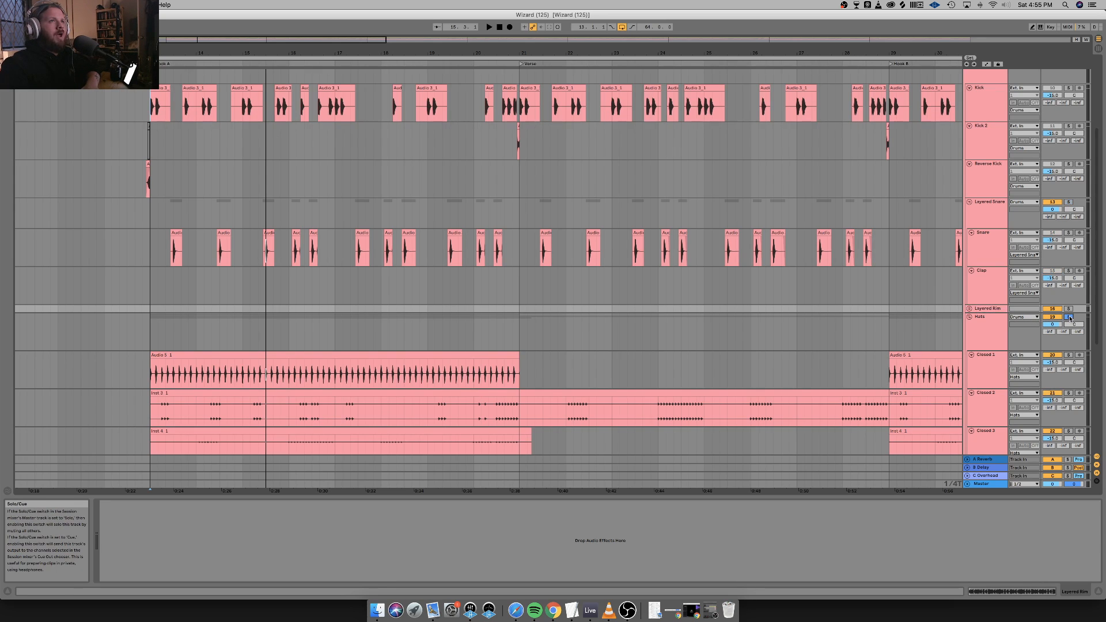
left_click(982, 334)
scroll(248, 295, "down", 3)
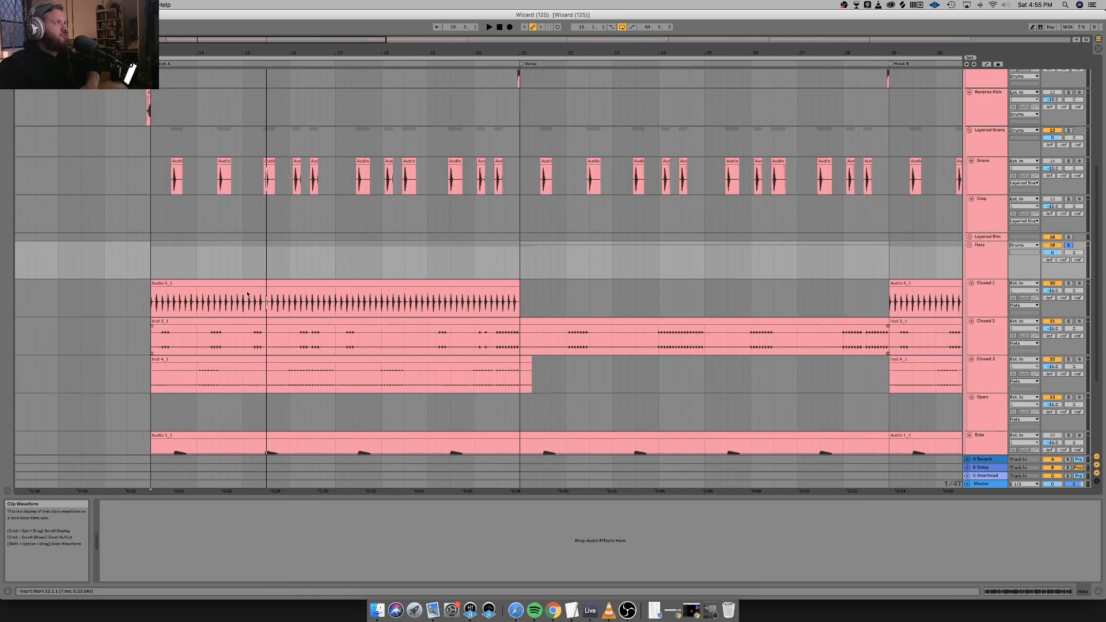
Solo the Closed 1 hi-hat track, select its first clip and play it from bar 13.
left_click(228, 300)
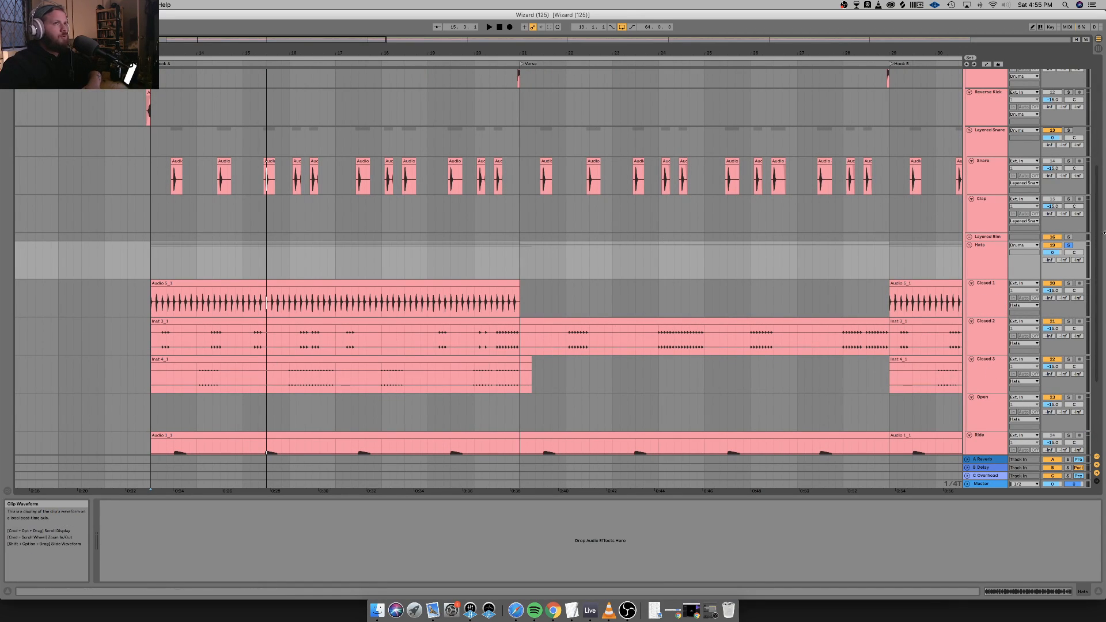
left_click(1069, 284)
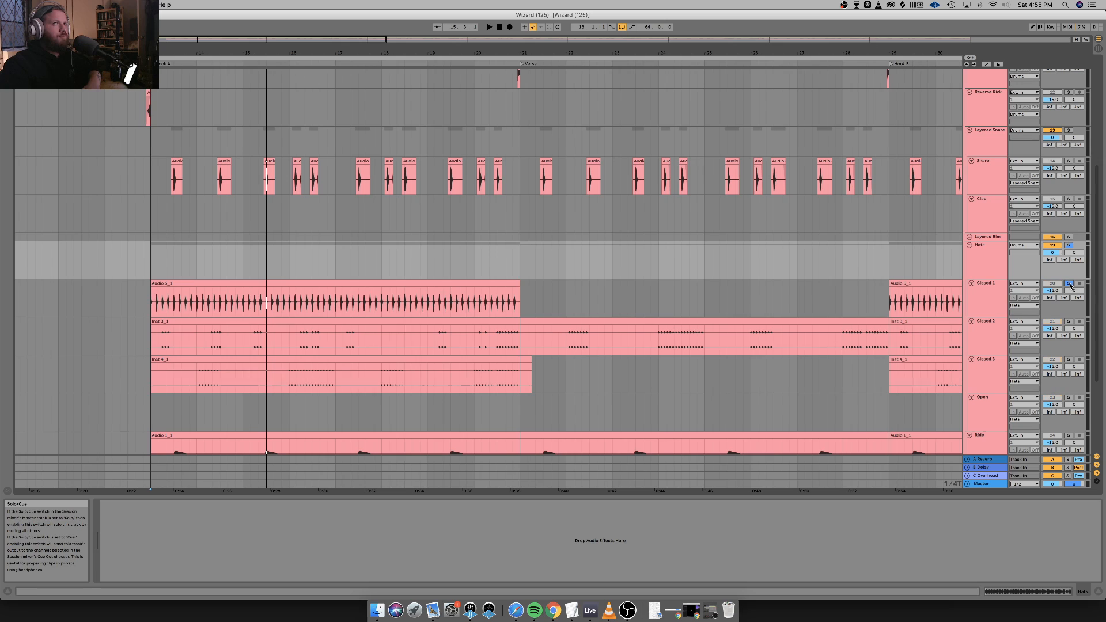
left_click(234, 284)
key("space")
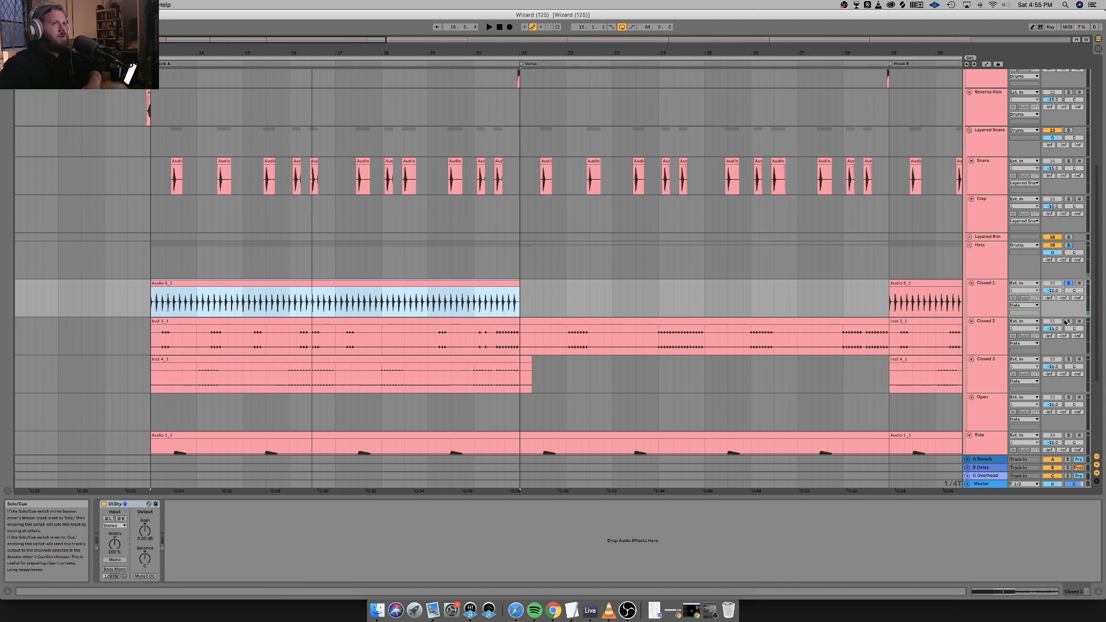
Audition the Closed 2 hi-hat track in solo and move the solo on to Closed 3.
left_click(1068, 322)
key("space")
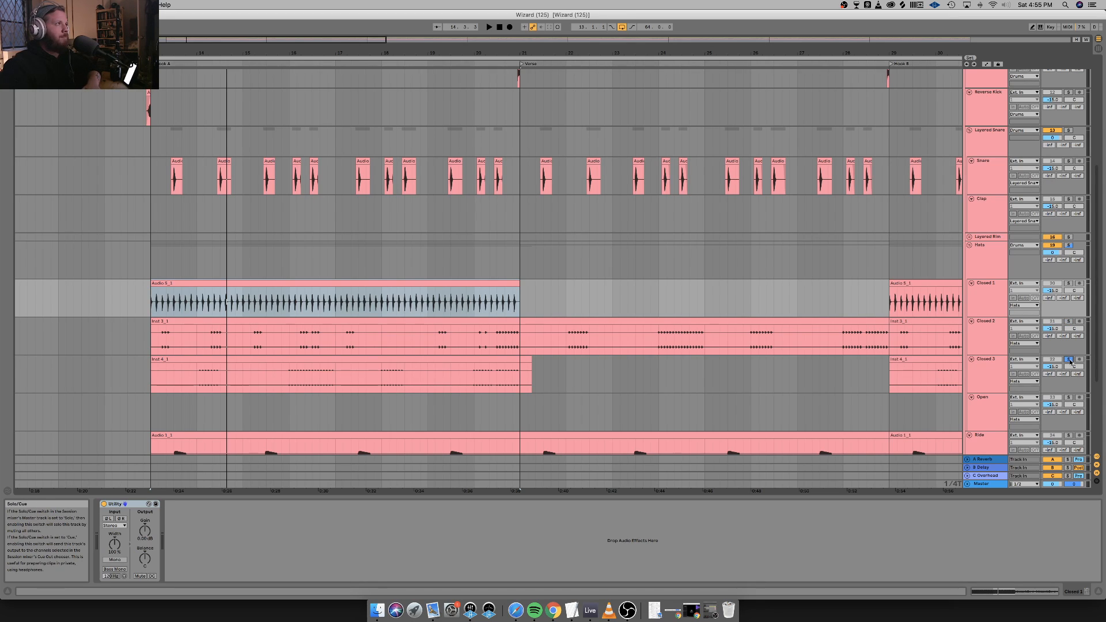
key("space")
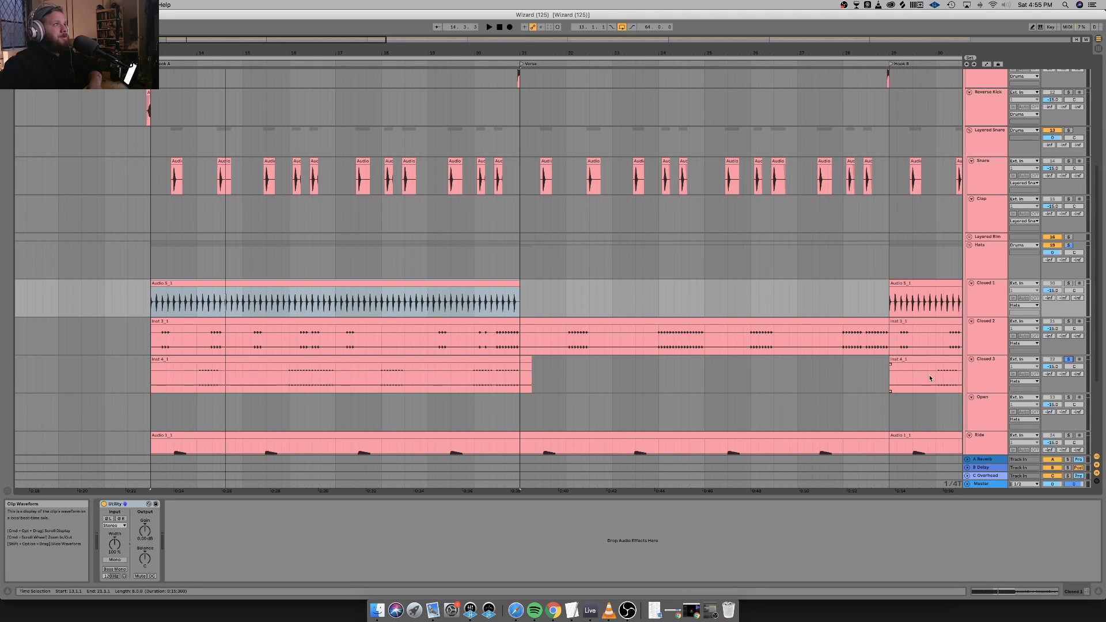
Clear the hi-hat solos, play briefly from bar 13, then solo Closed 3 again and play it.
scroll(902, 382, "down", 3)
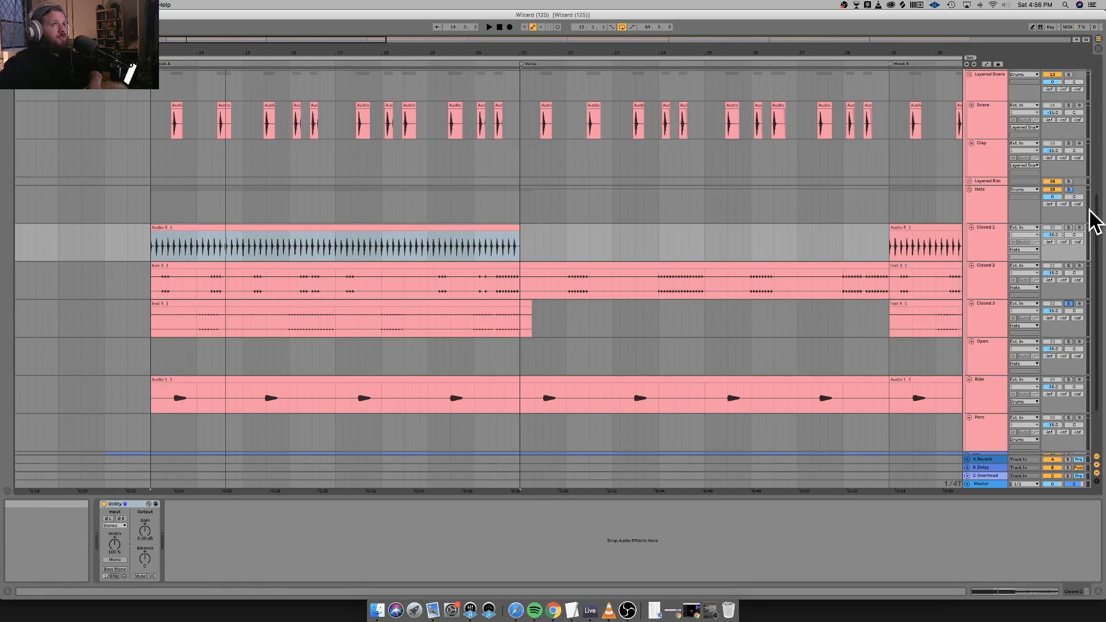
left_click(1068, 228)
key("space")
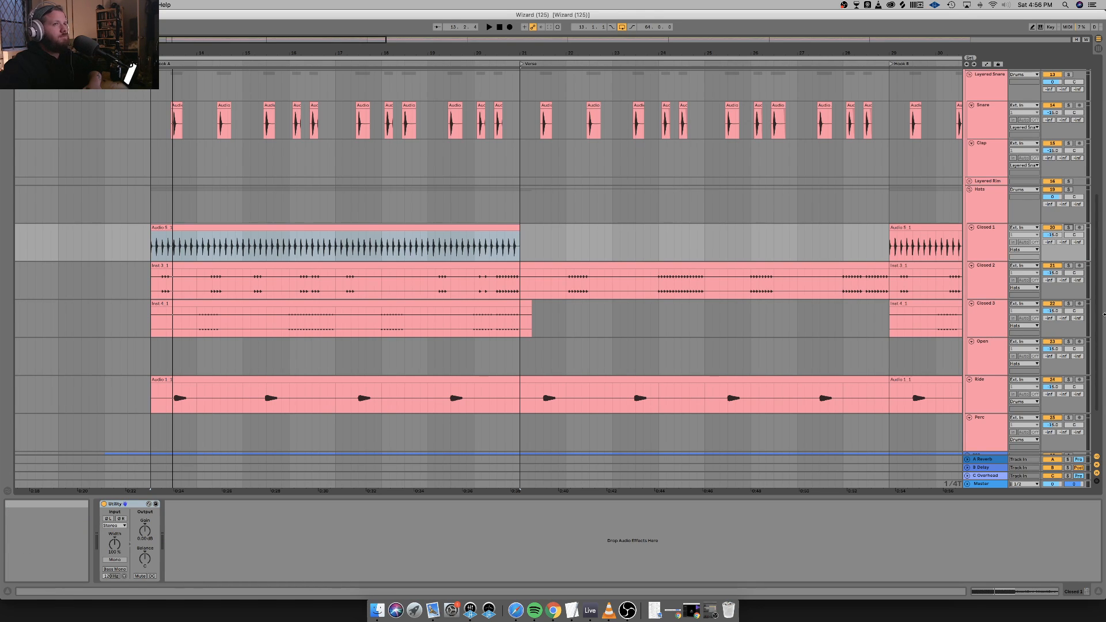
left_click(1069, 304)
key("space")
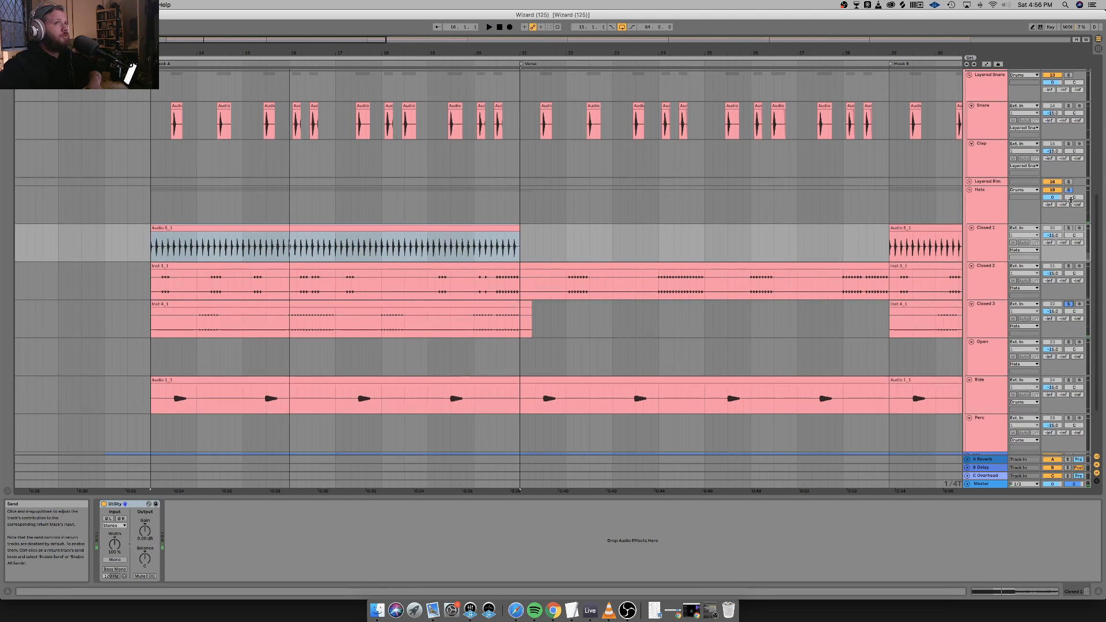
Play all the closed hats together with the Hats group soloed, stop playback and take the group out of solo.
left_click(1069, 191)
key("space")
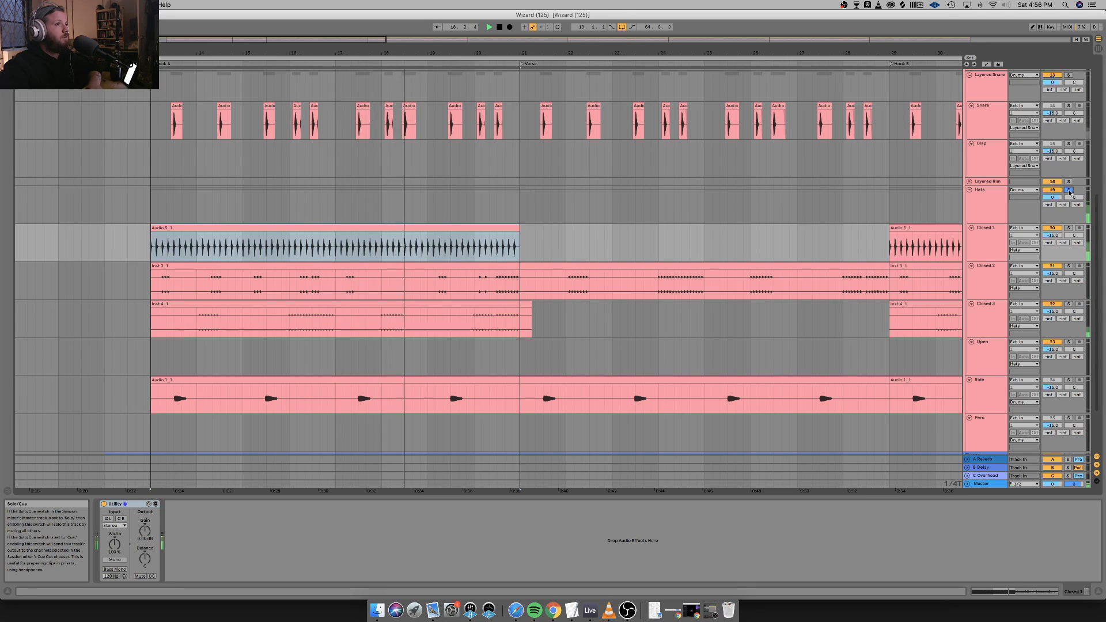
key("space")
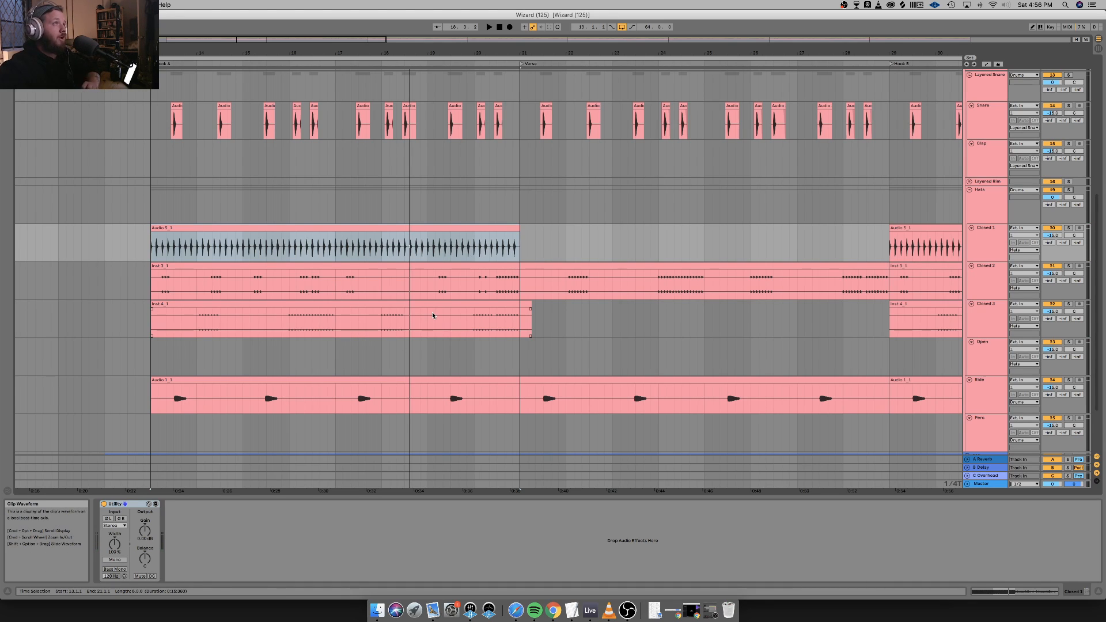
scroll(686, 292, "down", 3)
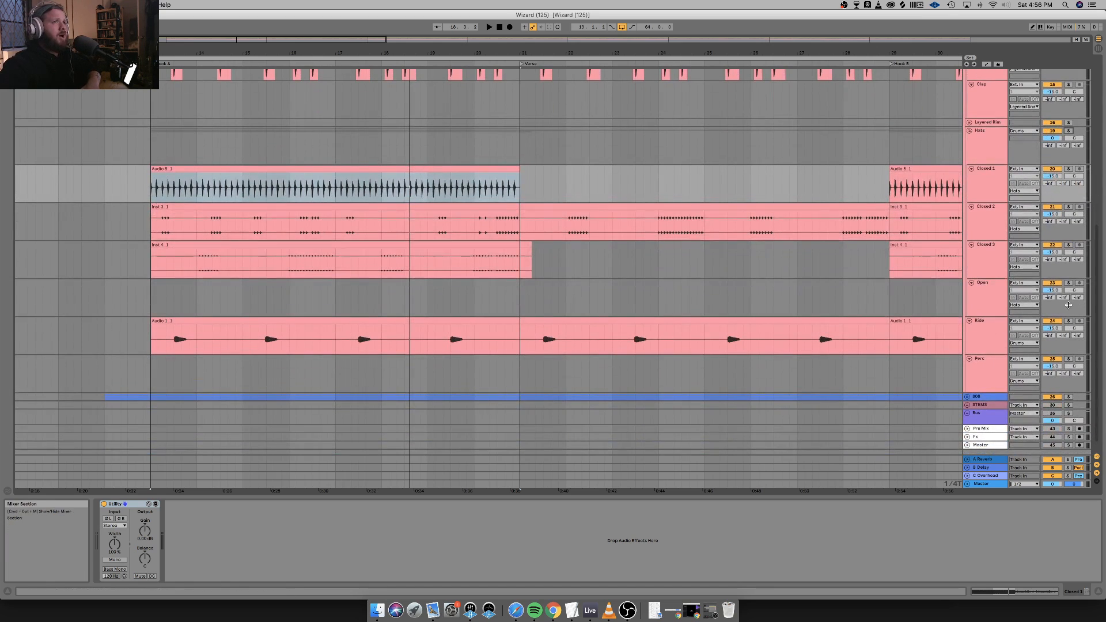
Audition the Ride track in solo, stop playback and select the Perc track below it.
left_click(1068, 321)
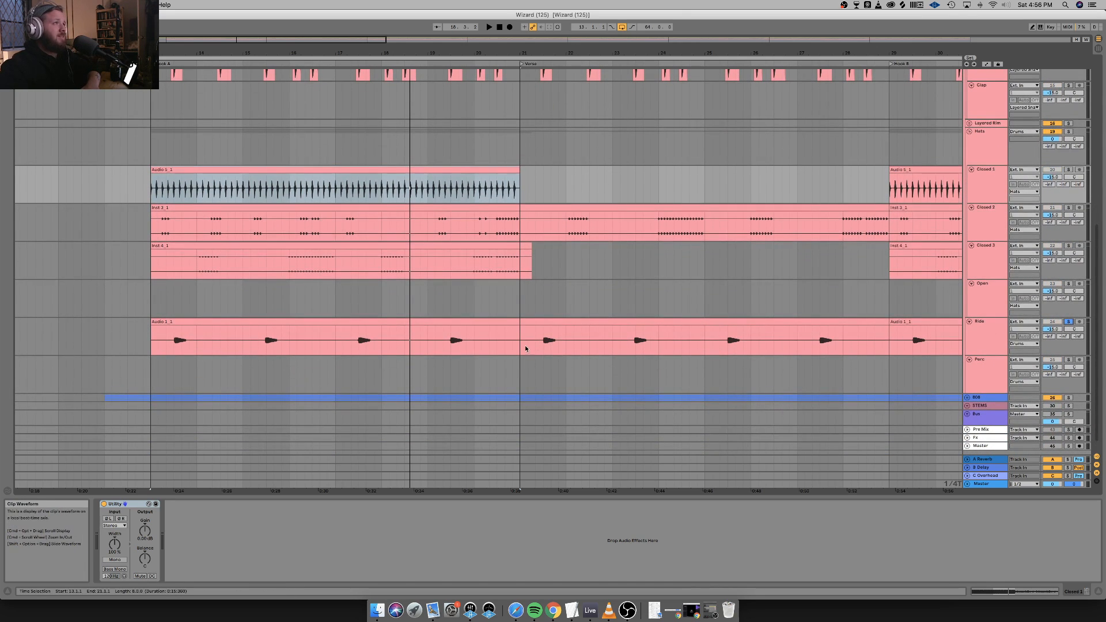
key("space")
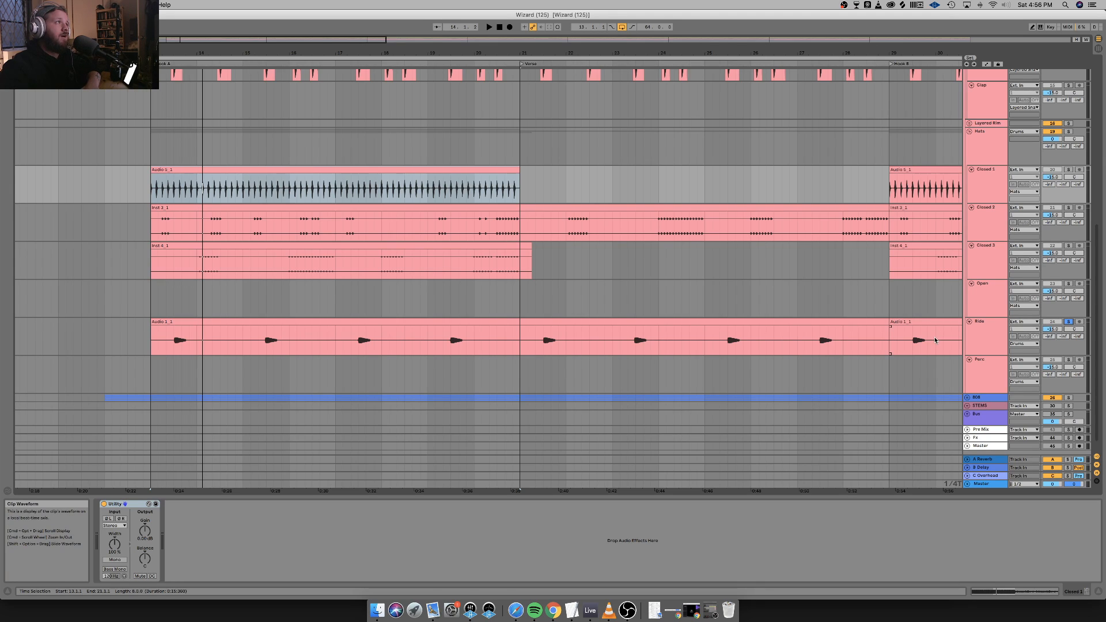
key("space")
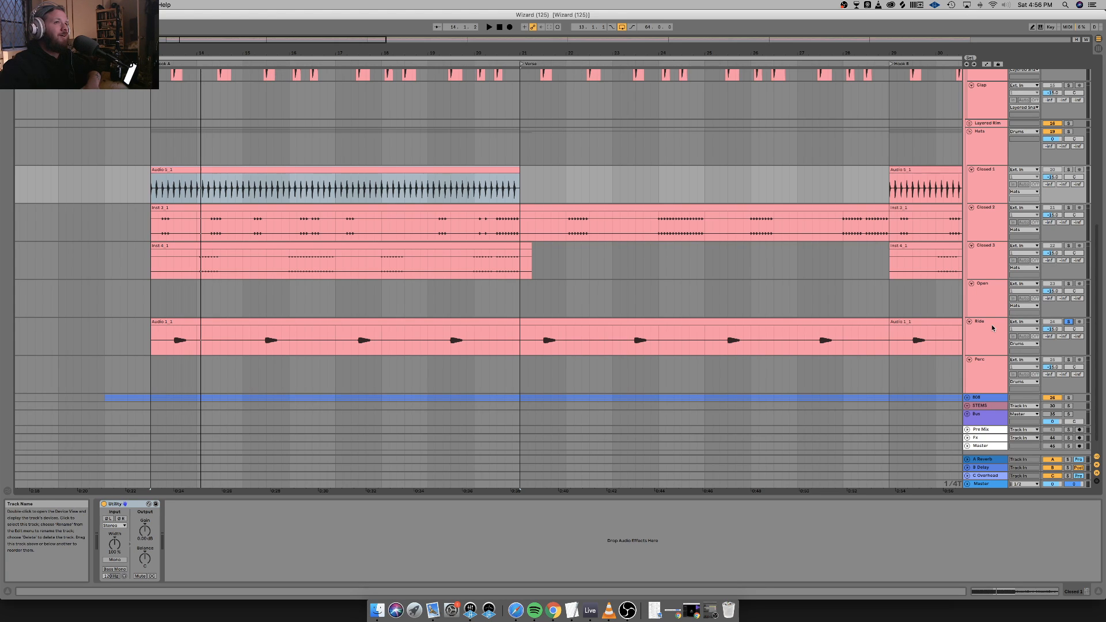
scroll(986, 327, "down", 2)
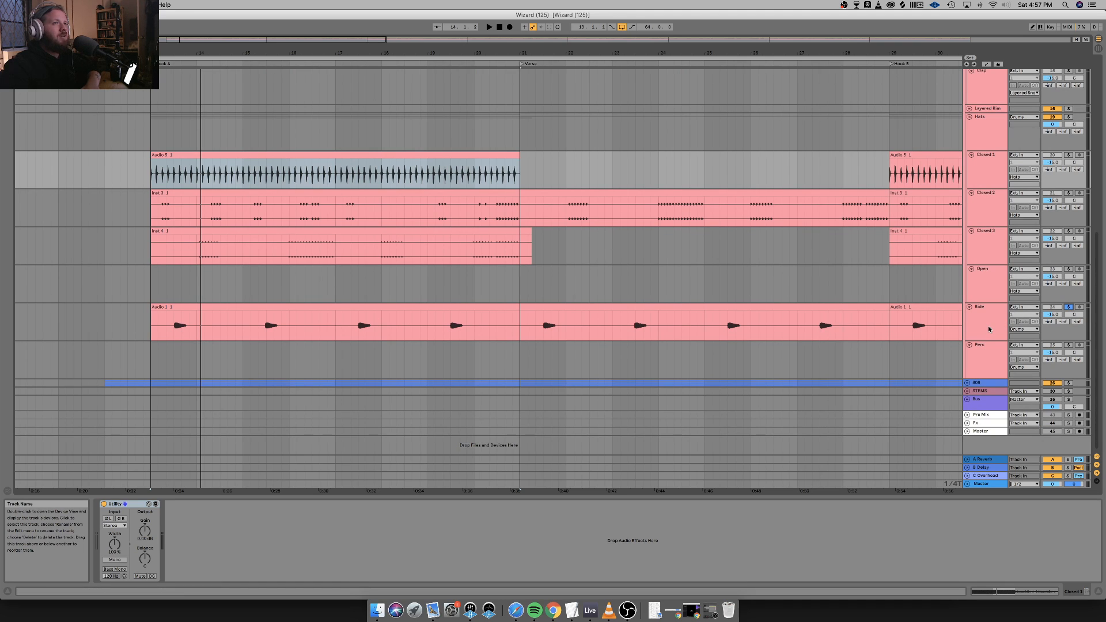
left_click(992, 354)
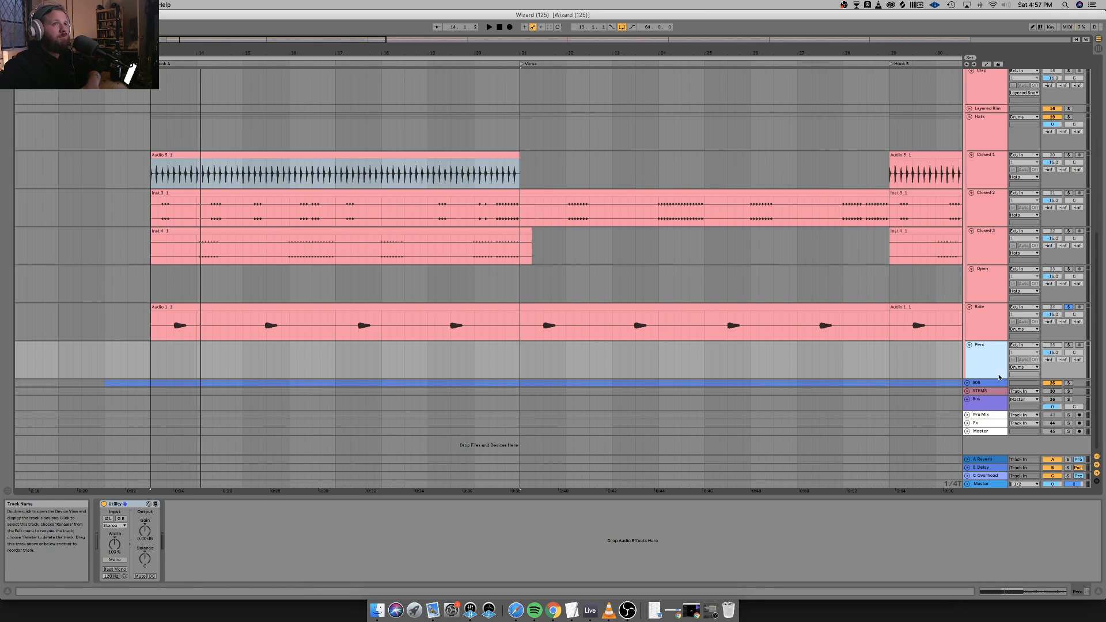
Expand the 808 group, solo the Funky Bass track and show its devices.
left_click(968, 383)
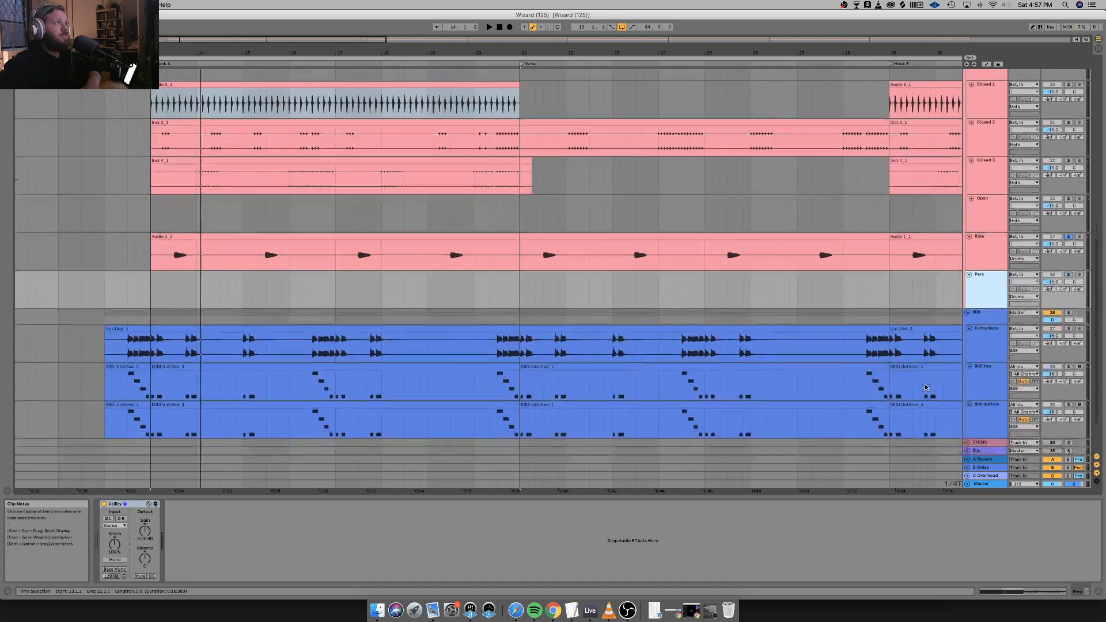
left_click(1068, 329)
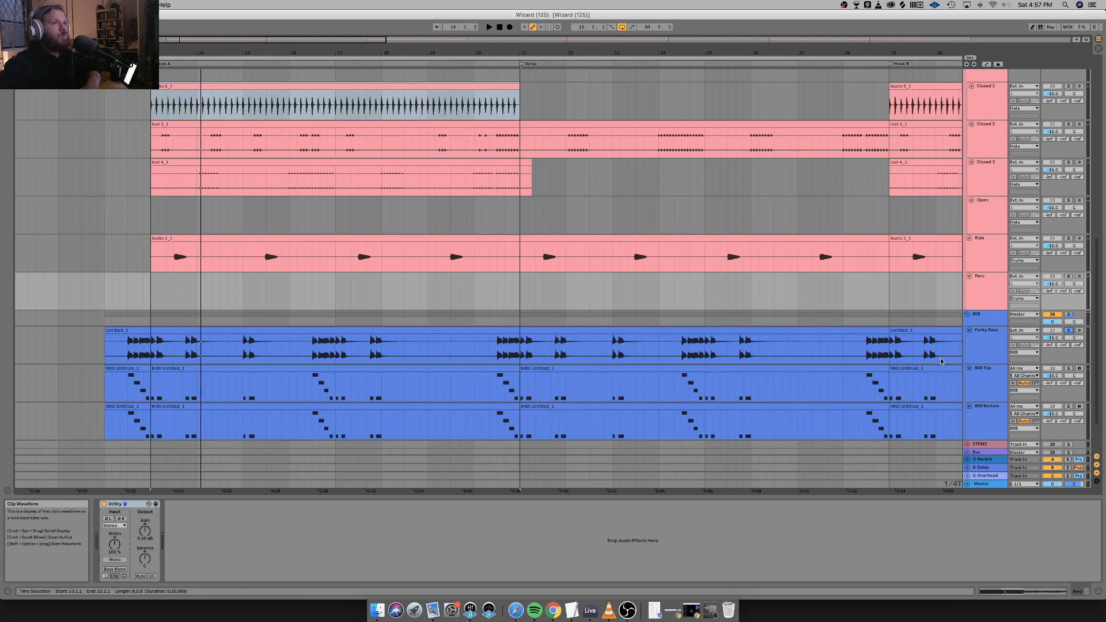
left_click(986, 355)
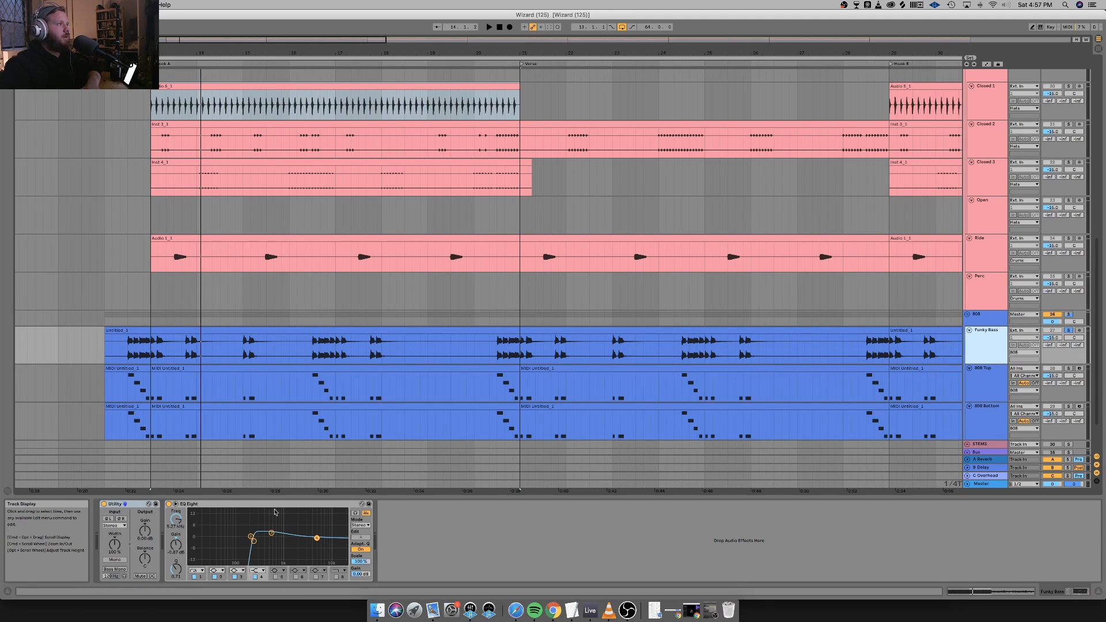
Play Funky Bass with its EQ Eight bypassed, raise the Utility gain to about 18 dB and re-enable the EQ.
left_click(169, 505)
key("space")
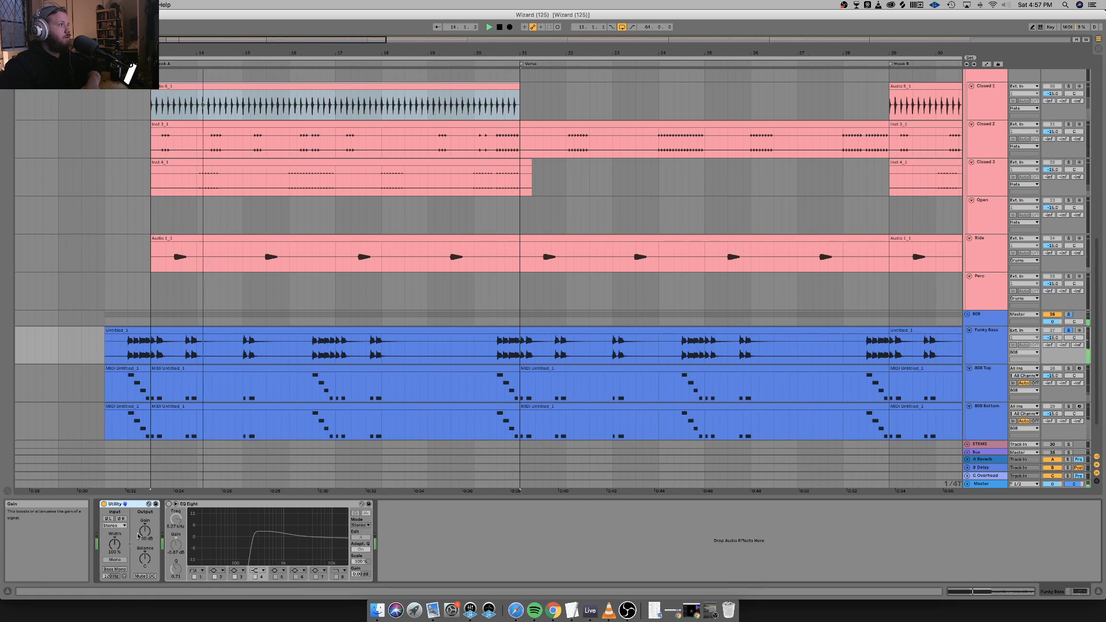
left_click_drag(145, 531, 146, 516)
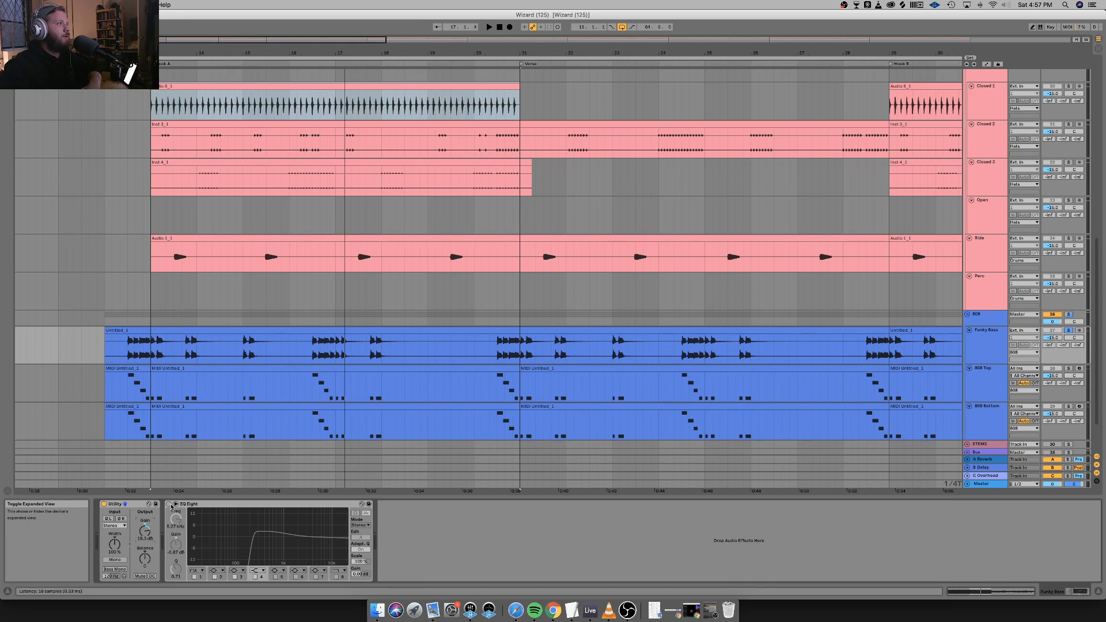
left_click(169, 504)
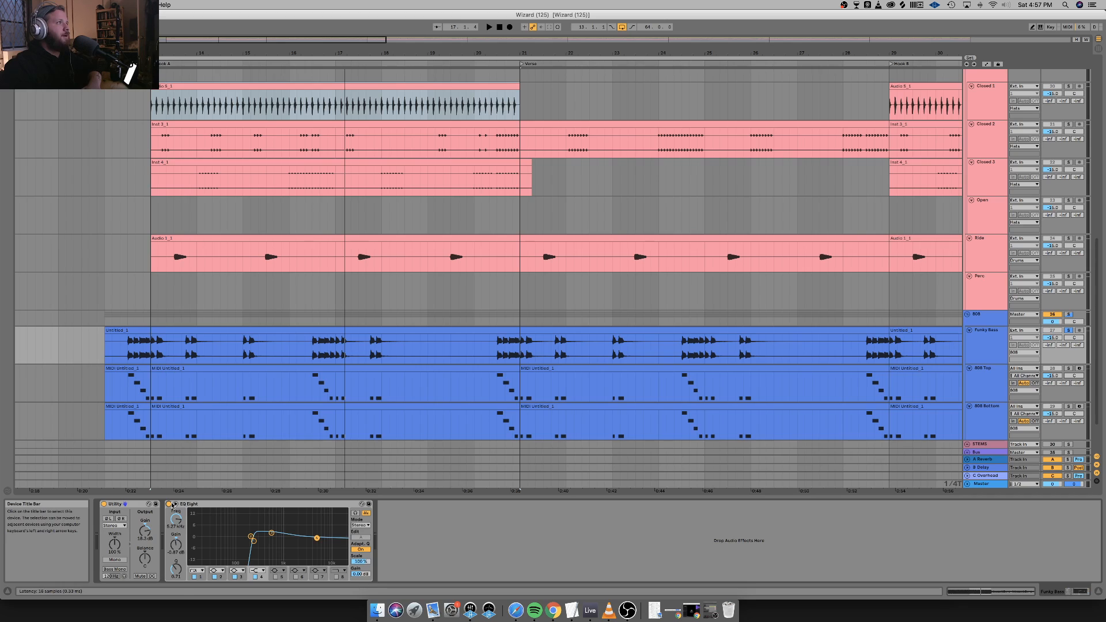
Play the soloed Funky Bass track with its EQ Eight active.
scroll(878, 323, "down", 3)
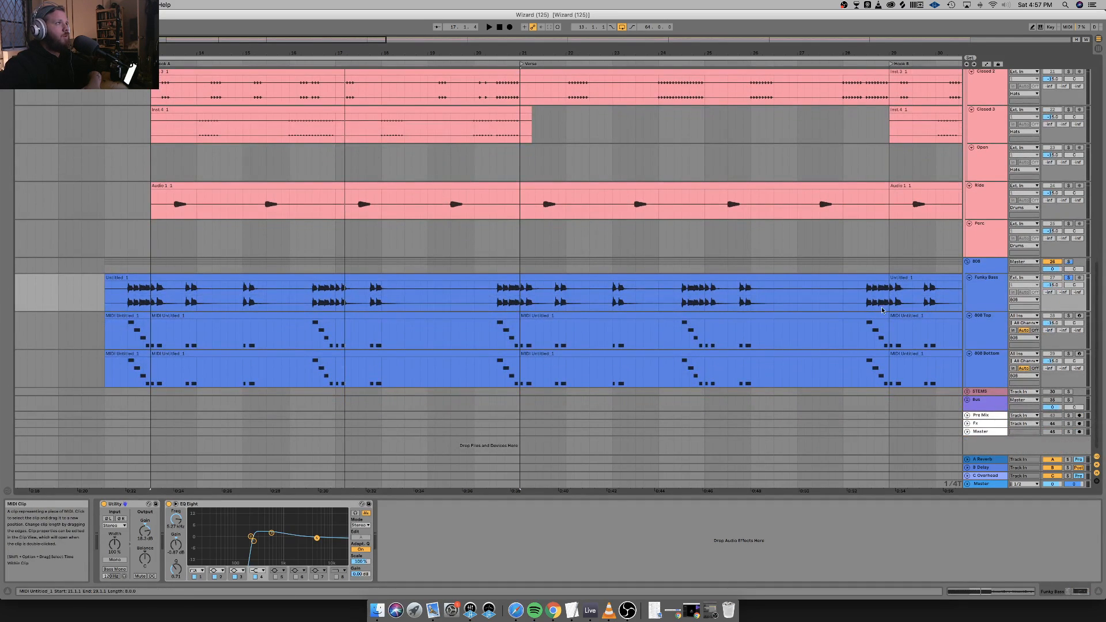
left_click(631, 353)
key("space")
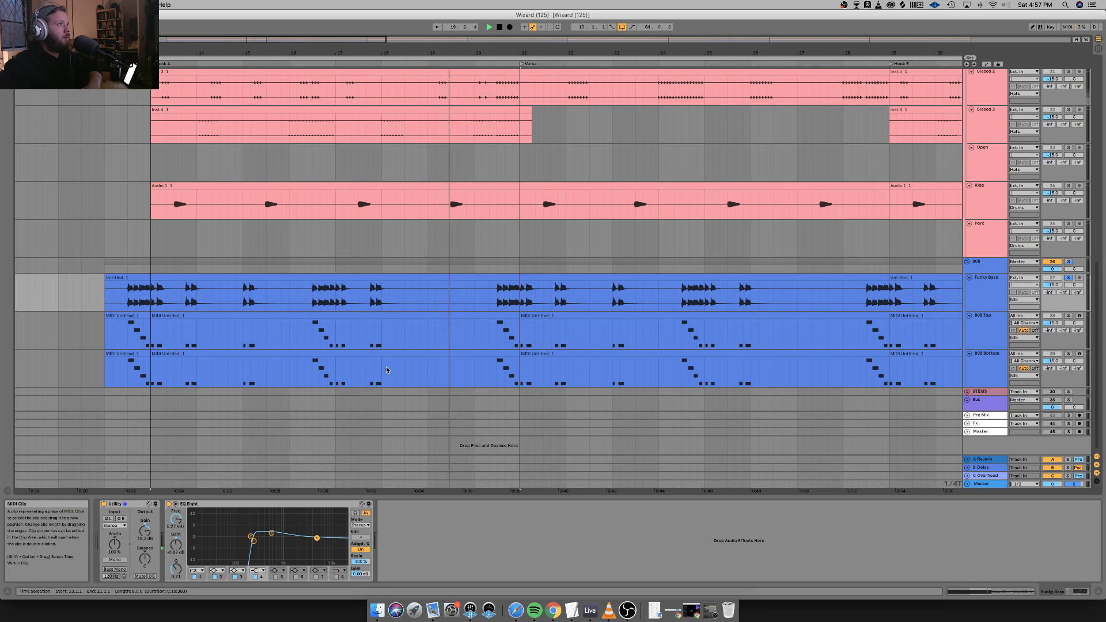
Select the 808 Top track, show the 808 Maker rack's chain list and open the devices of its Clean 808 chain.
left_click(1000, 333)
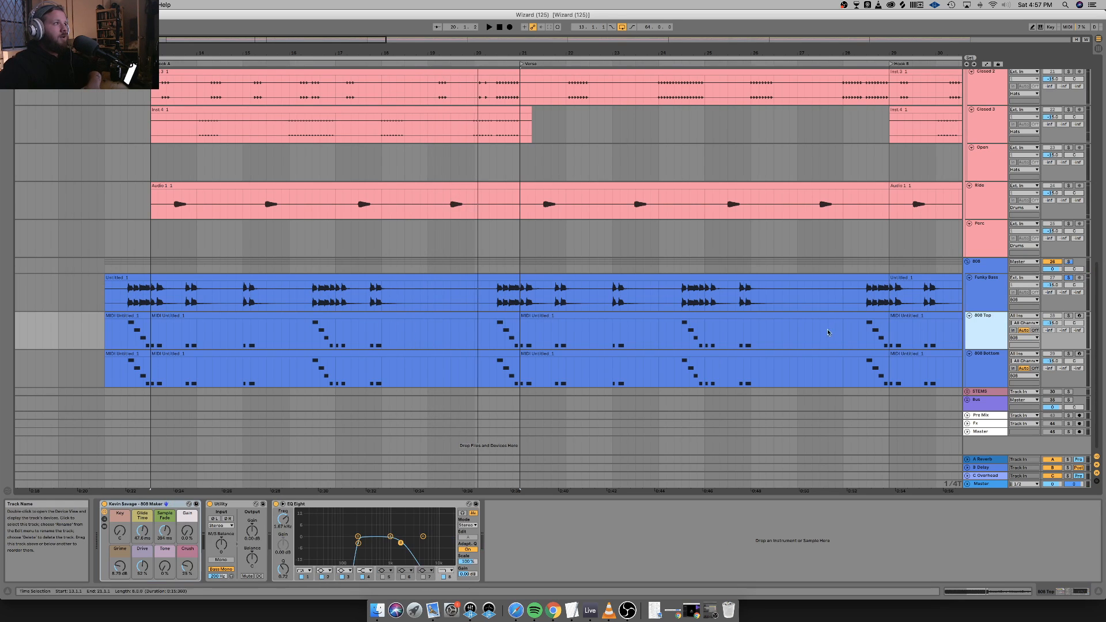
left_click(139, 507)
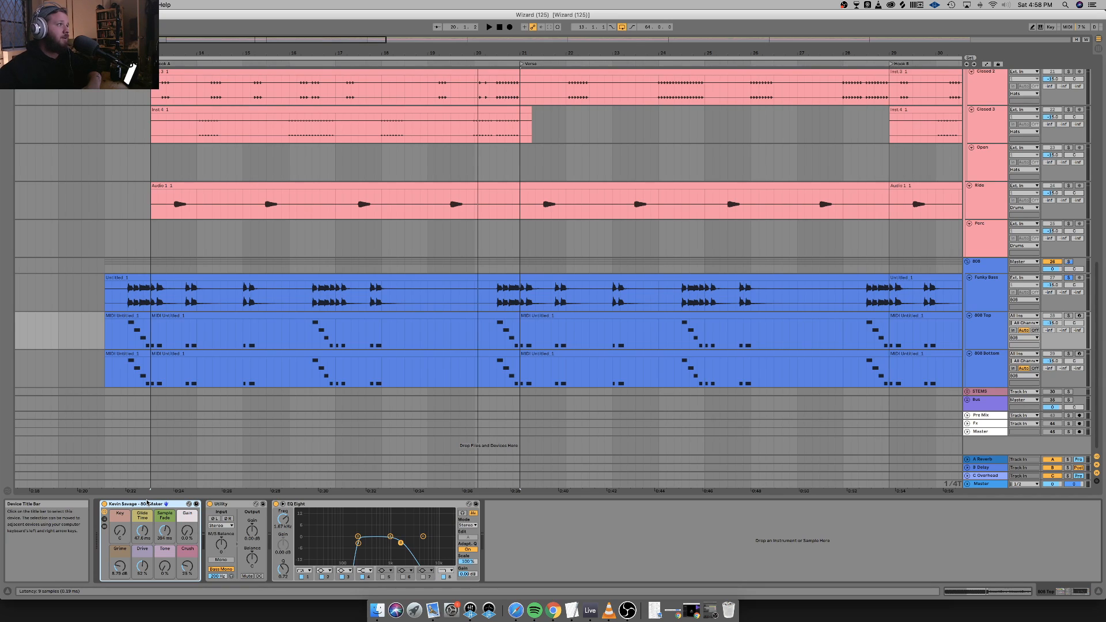
left_click(105, 519)
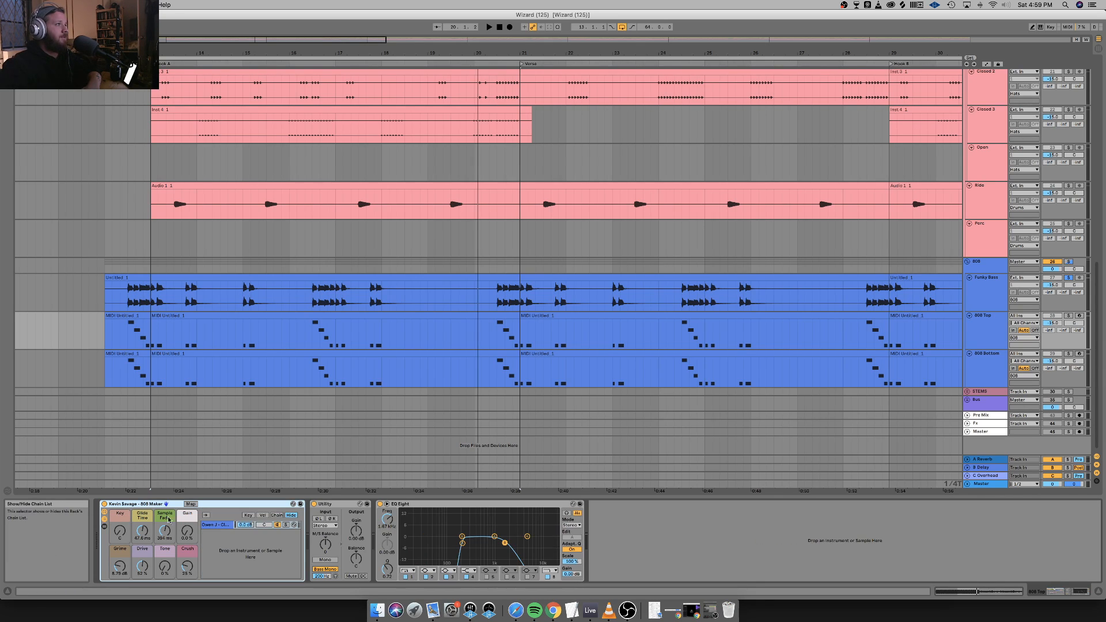
left_click(228, 527)
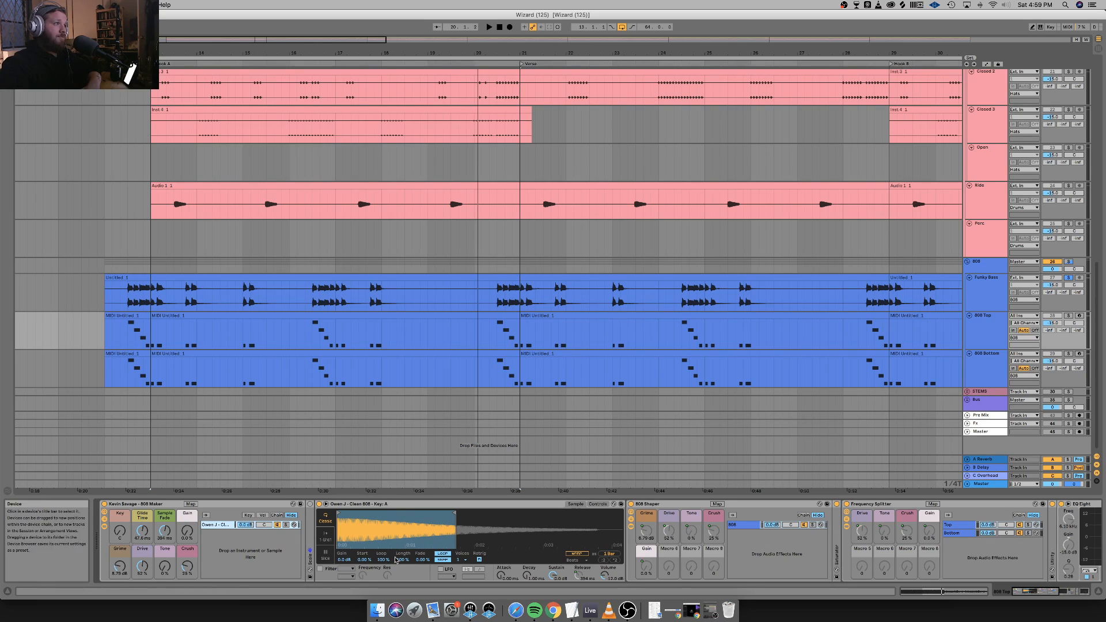
Toggle the 808 Maker rack's chain and device views, leaving its devices shown and its chain list hidden.
left_click(104, 519)
left_click(104, 526)
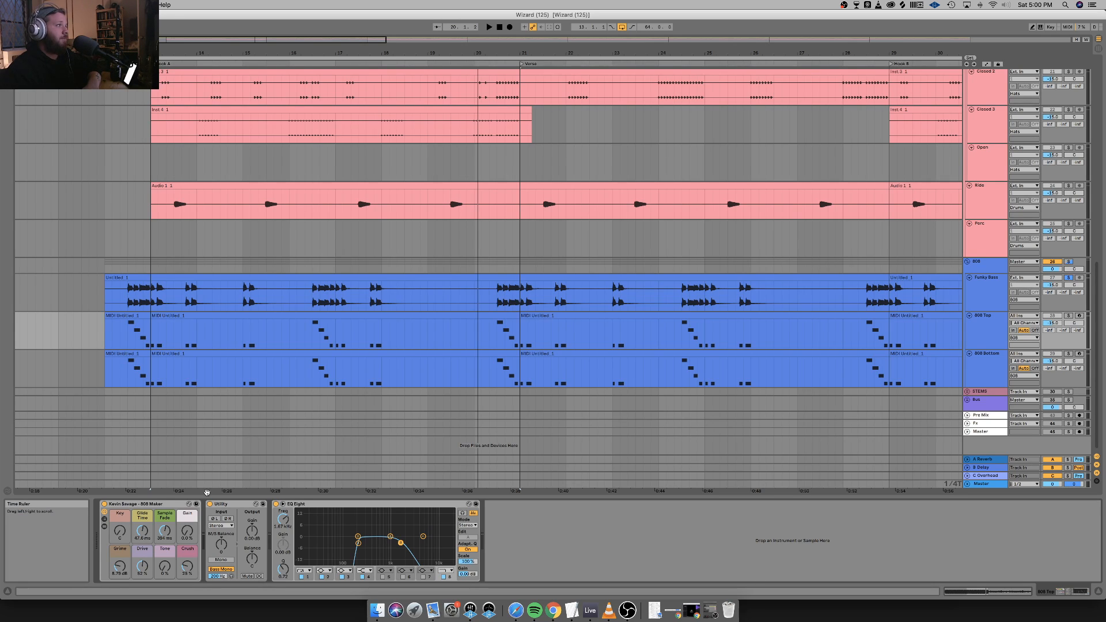
left_click(106, 524)
left_click(106, 524)
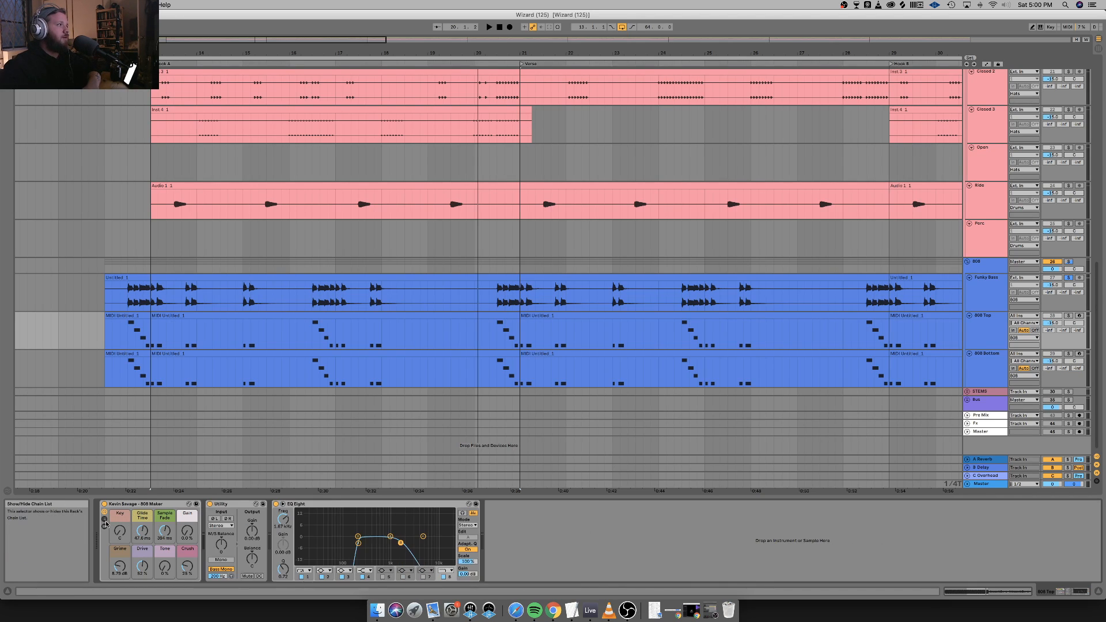
left_click(105, 524)
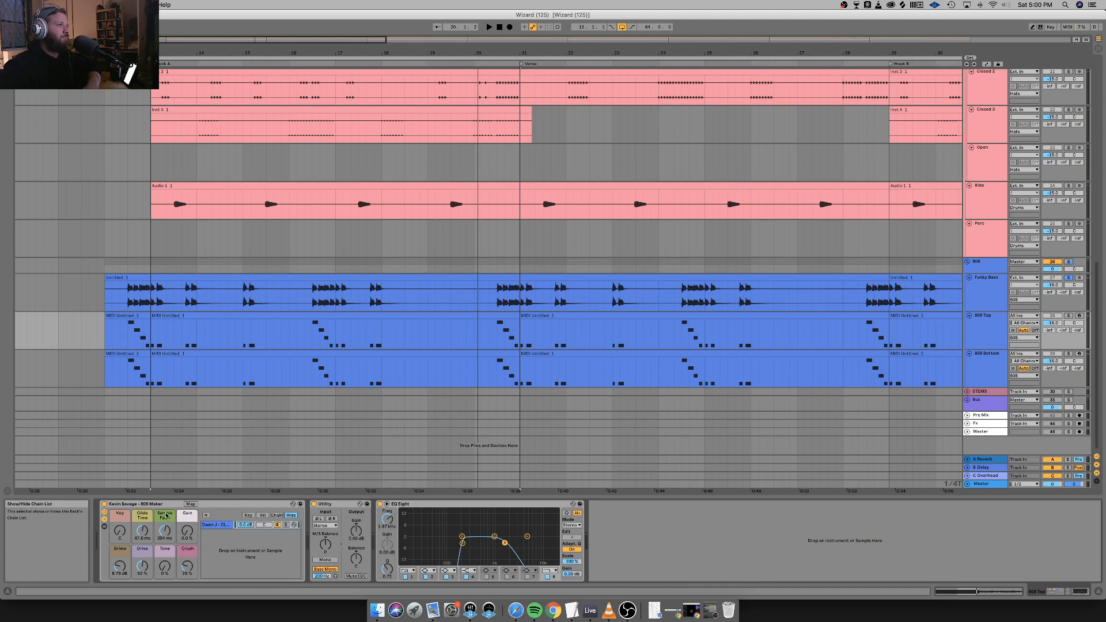
left_click(104, 519)
left_click(105, 527)
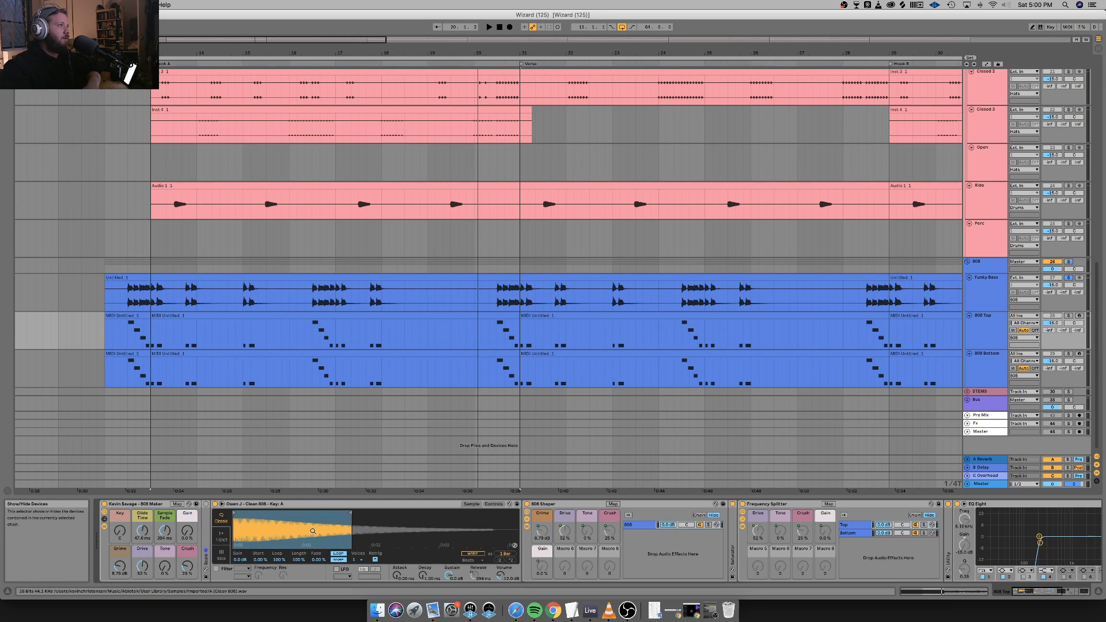
Expand the Scale device to inspect it, collapse it again and look over the Clean 808 sampler settings.
double_click(206, 530)
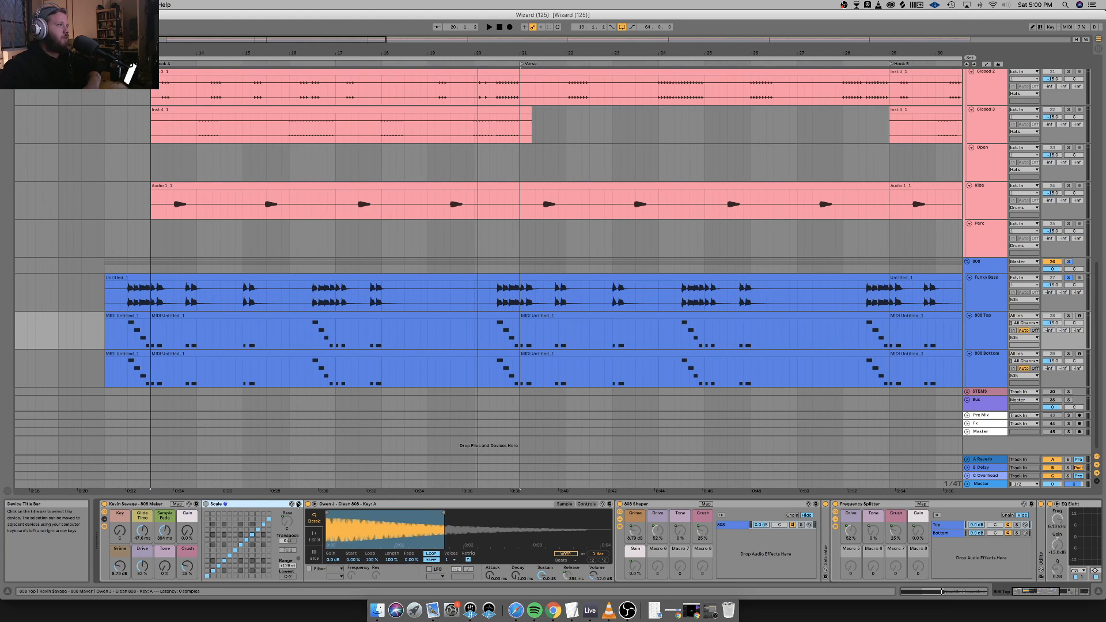
double_click(243, 505)
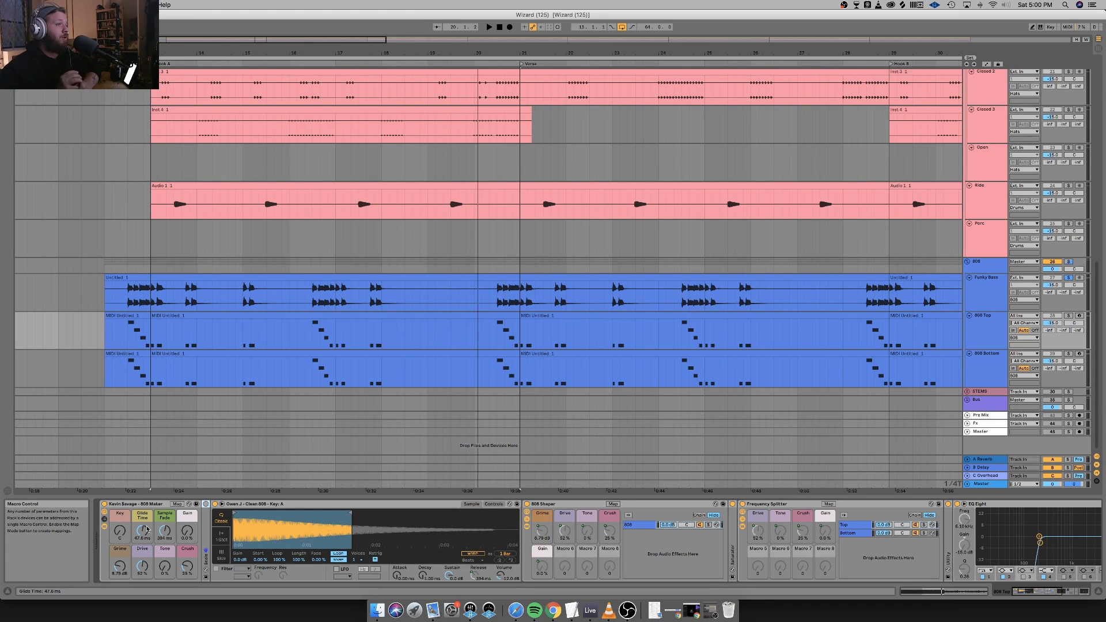
scroll(147, 529, "right", 4)
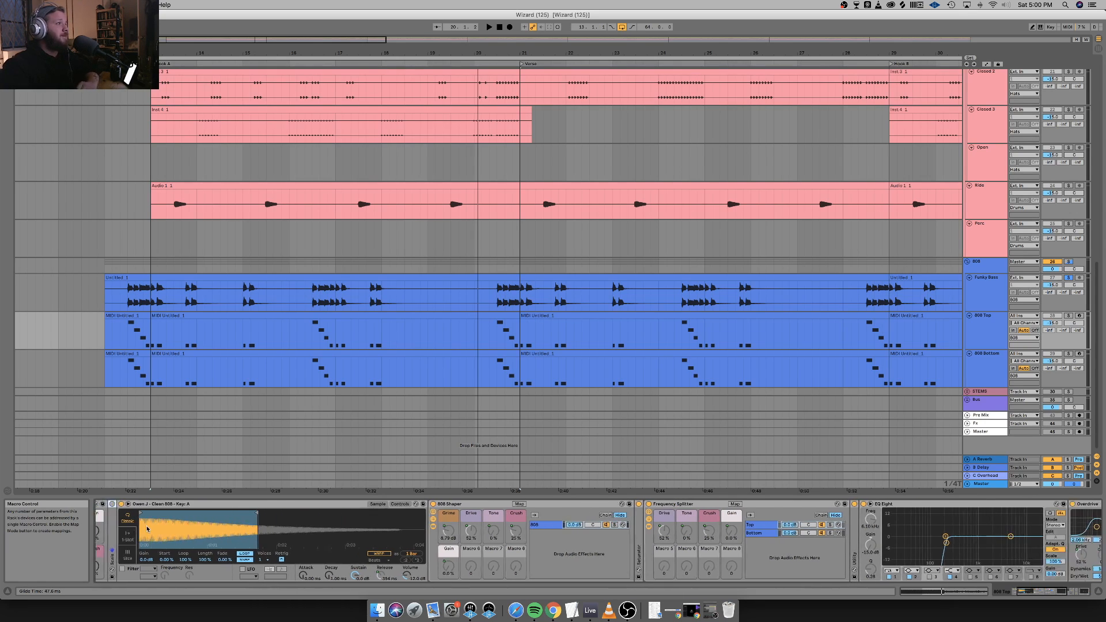
scroll(146, 529, "left", 4)
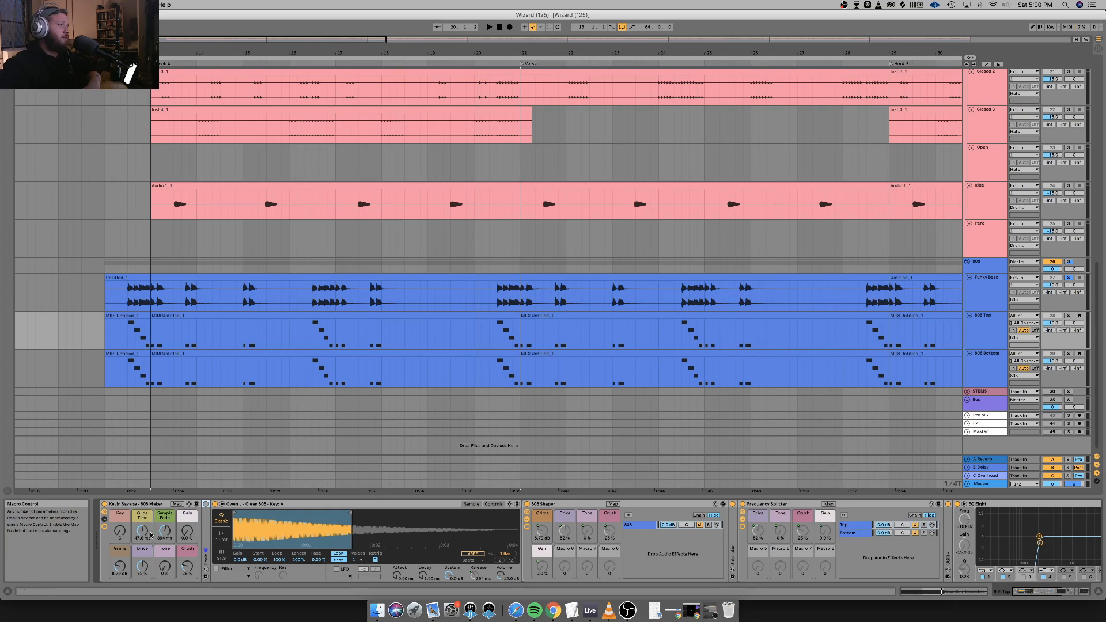
Review the 808 Maker macros, collapse the Frequency Splitter and 808 Shaper racks and expand 808 Shaper again.
left_click(167, 518)
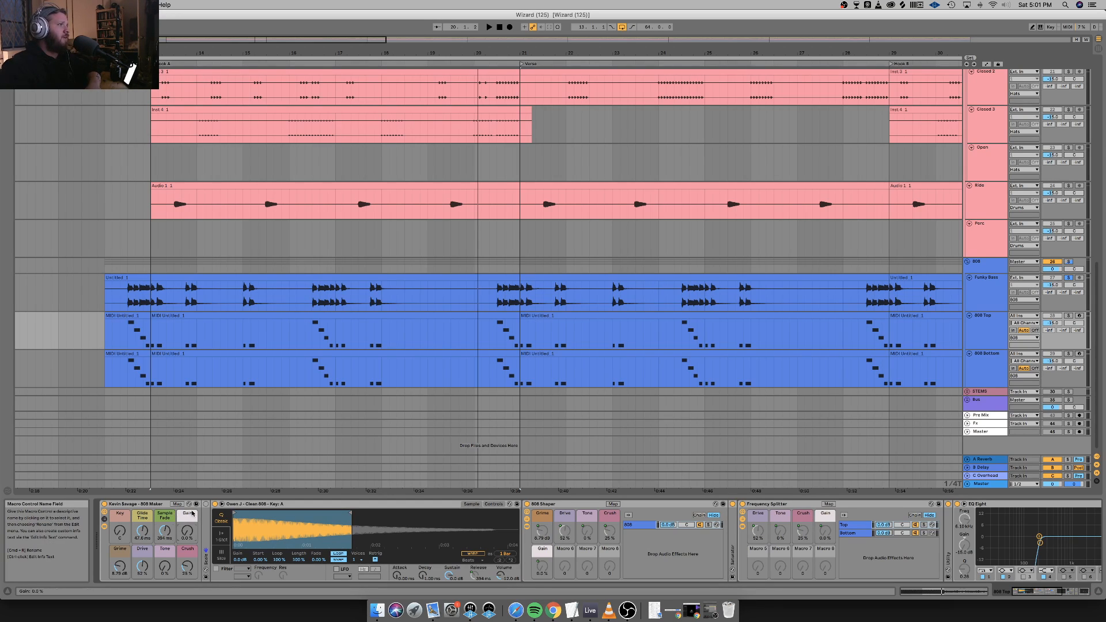
left_click(587, 505)
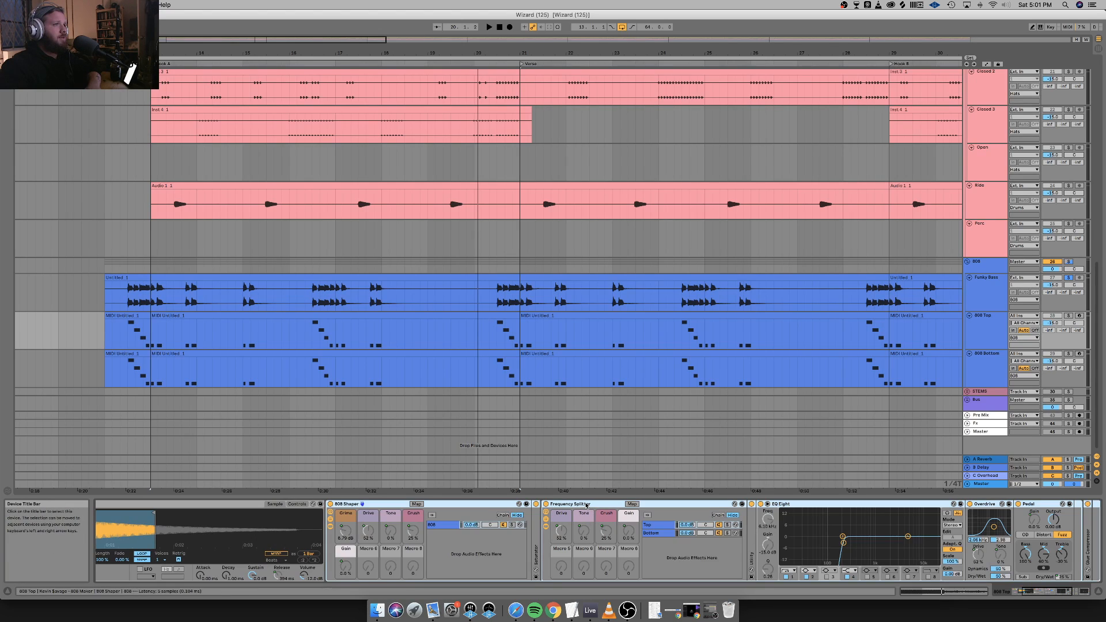
left_click(587, 505)
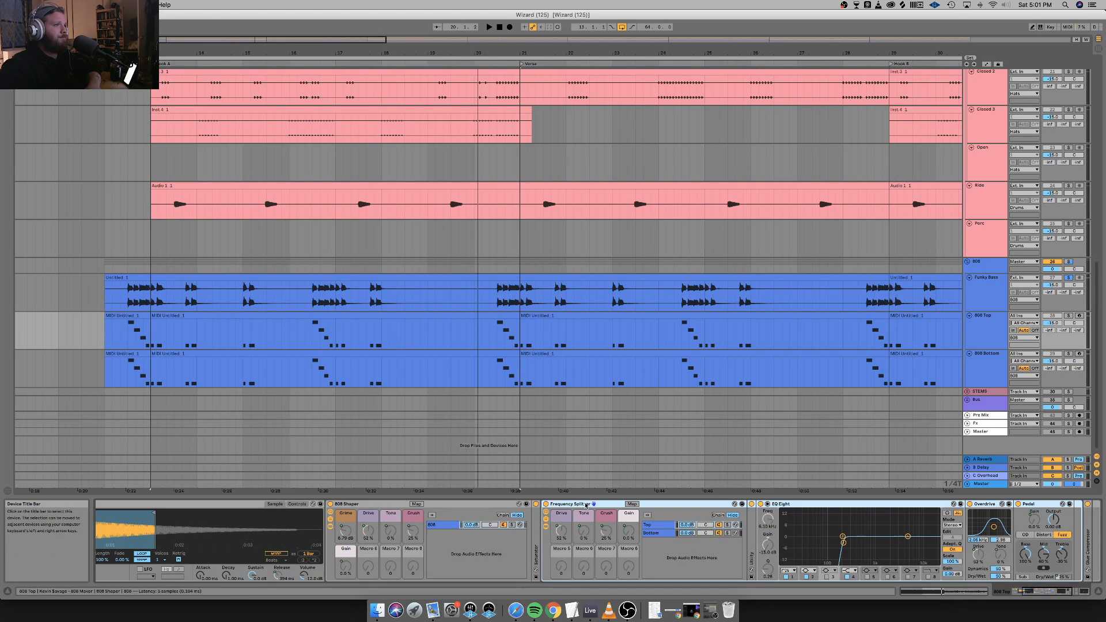
double_click(586, 505)
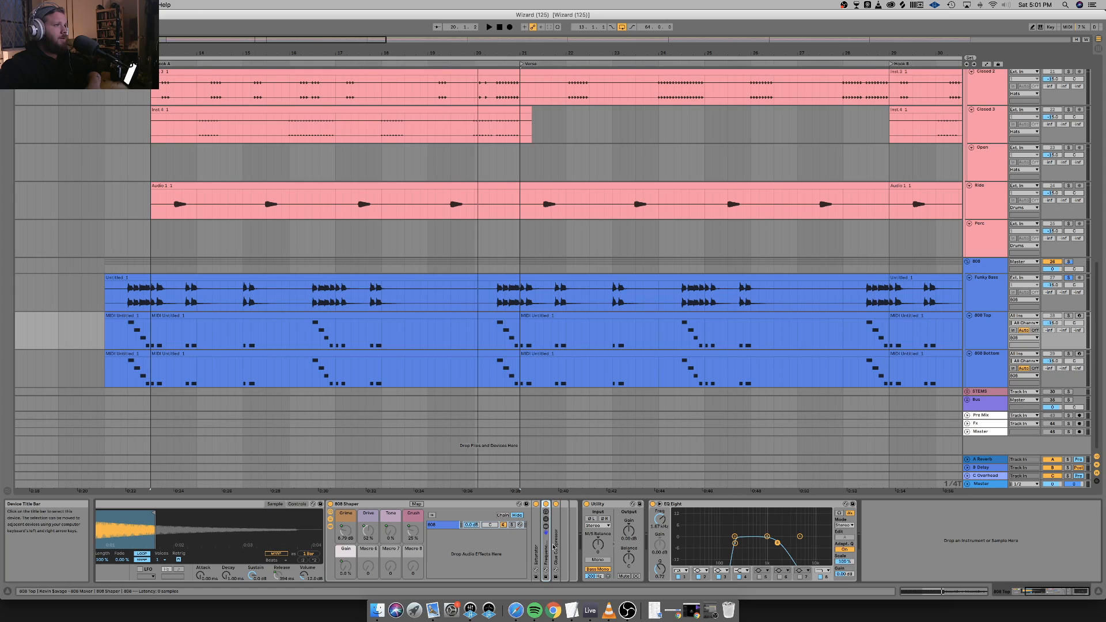
double_click(379, 506)
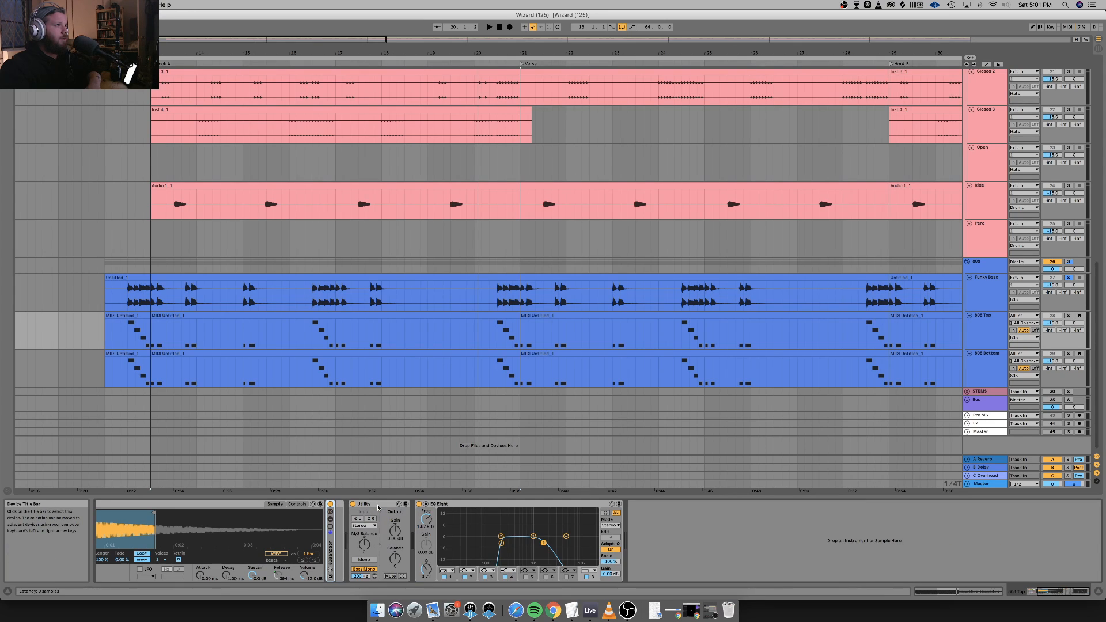
double_click(331, 541)
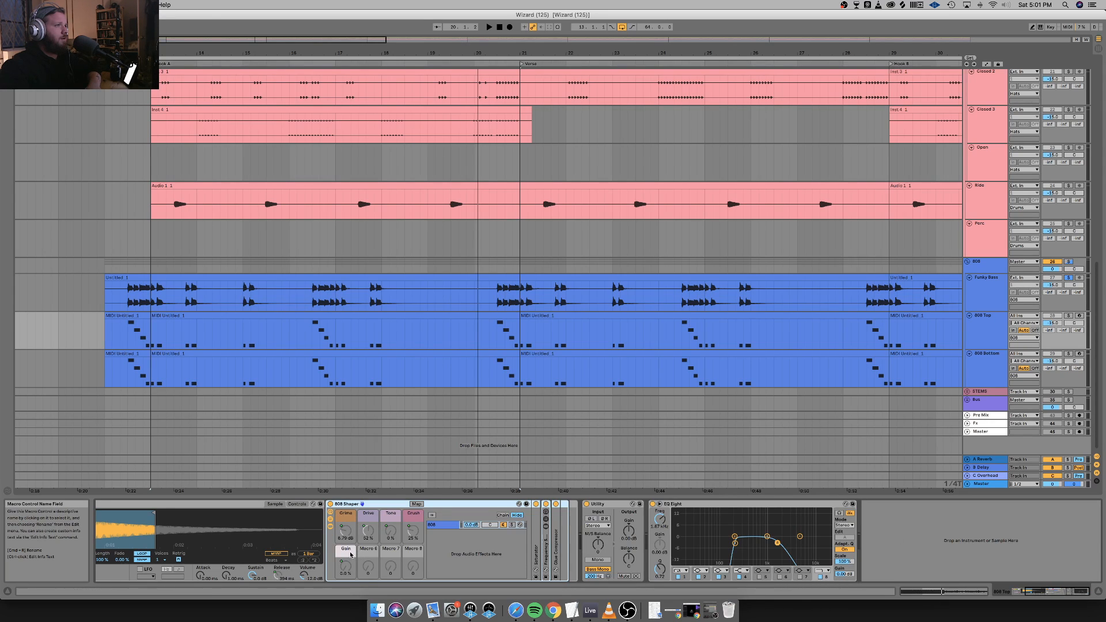
Expand the Frequency Splitter rack, examine its EQ Eight, Overdrive and Pedal, and return to the start of the device chain.
left_click(537, 548)
left_click(547, 545)
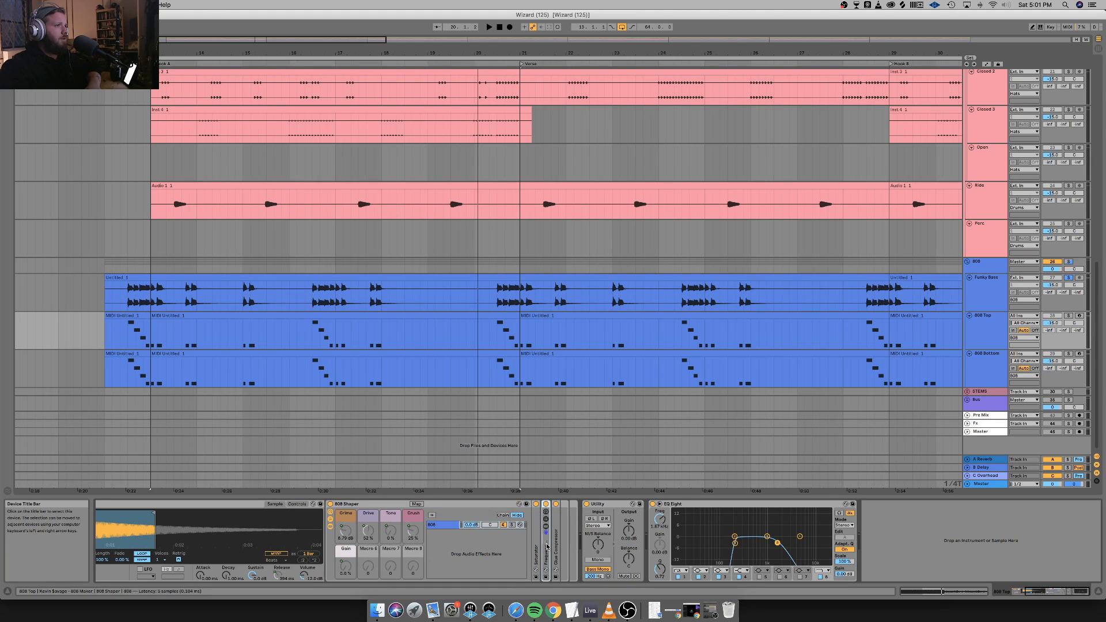
double_click(547, 545)
scroll(639, 531, "right", 5)
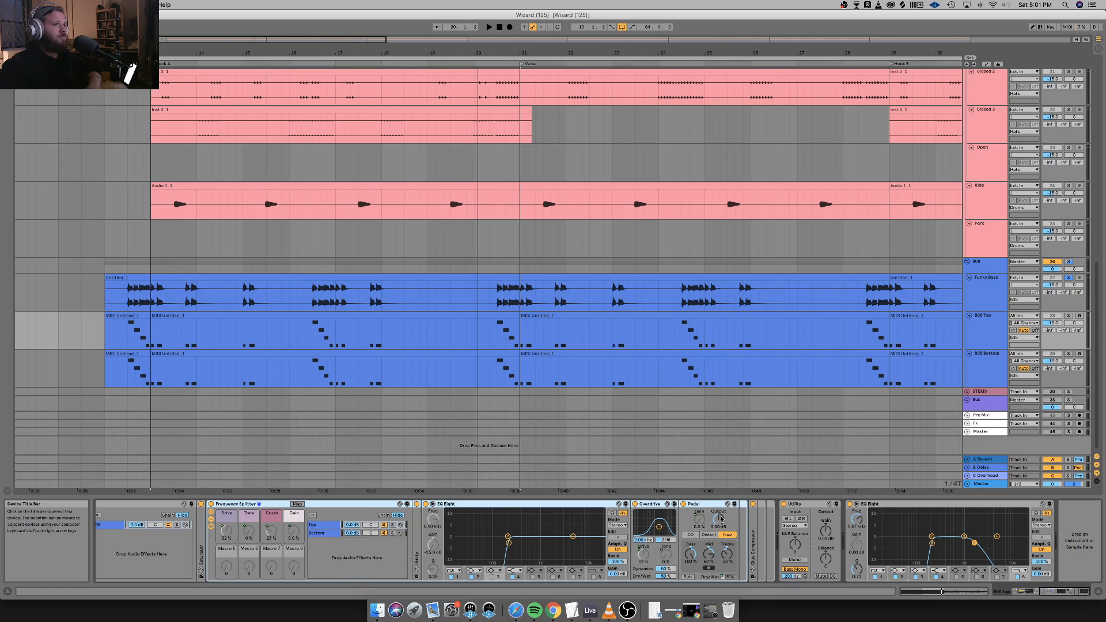
left_click(701, 520)
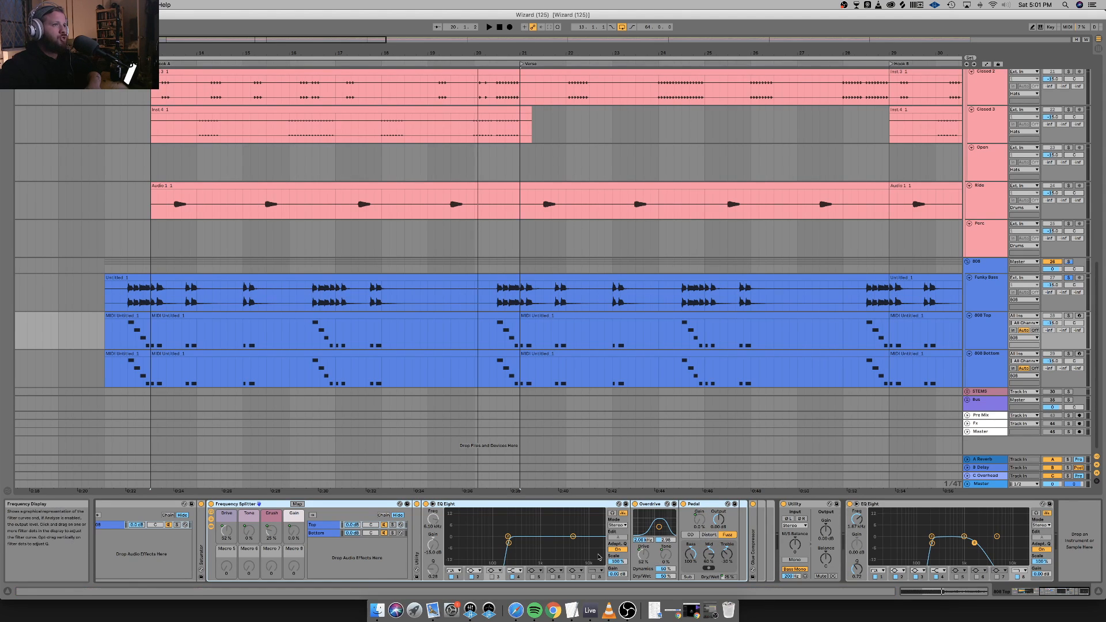
scroll(599, 558, "left", 10)
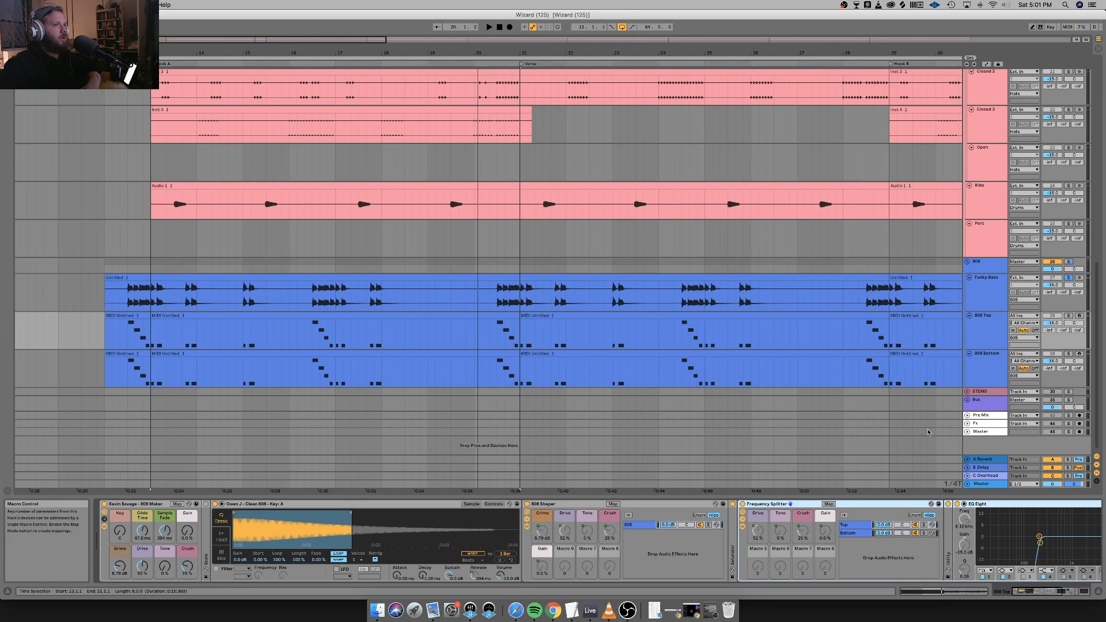
Look over the rest of the 808 Top device chain and collapse the 808 Maker rack.
scroll(899, 527, "right", 5)
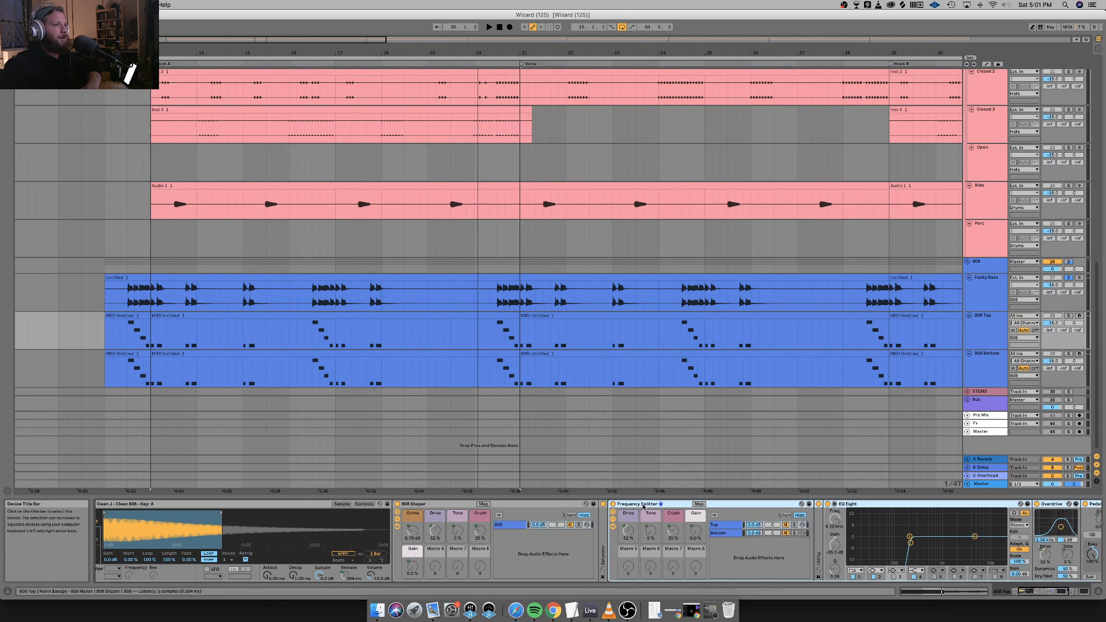
scroll(251, 542, "left", 5)
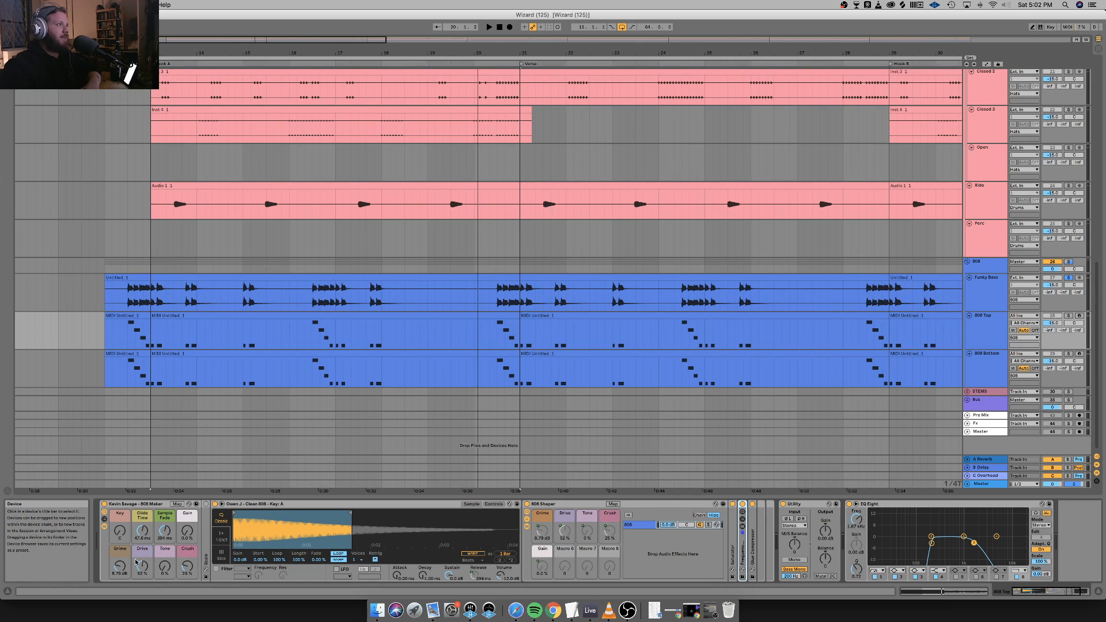
double_click(148, 504)
scroll(185, 274, "left", 3)
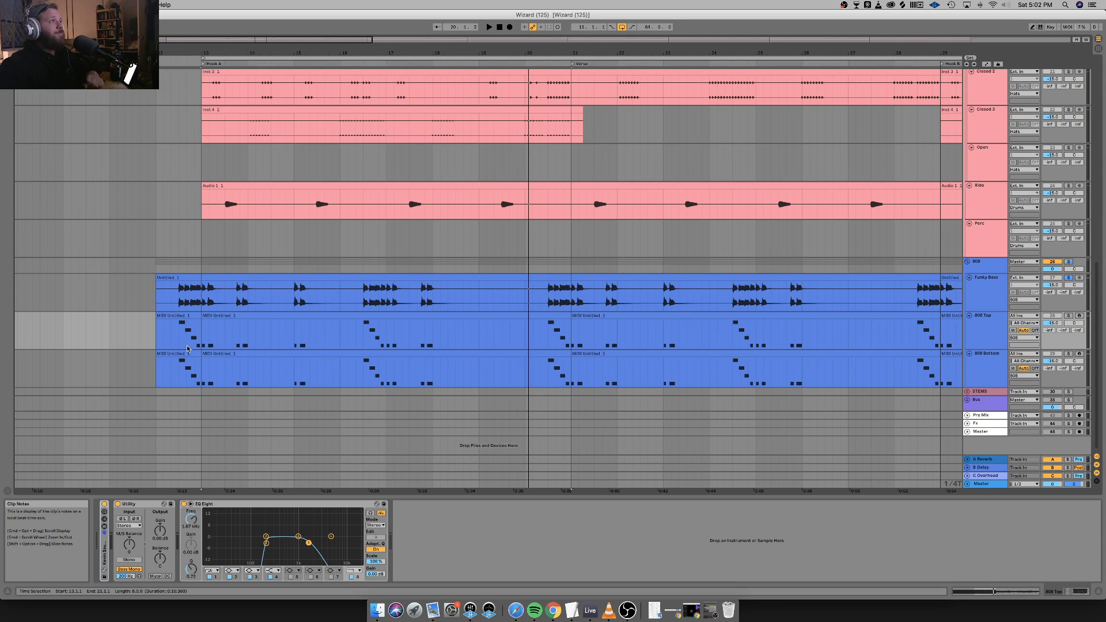
Select the 808 Top MIDI clip under Hook A and compare the device chains of 808 Bottom and 808 Top.
scroll(230, 342, "up", 1)
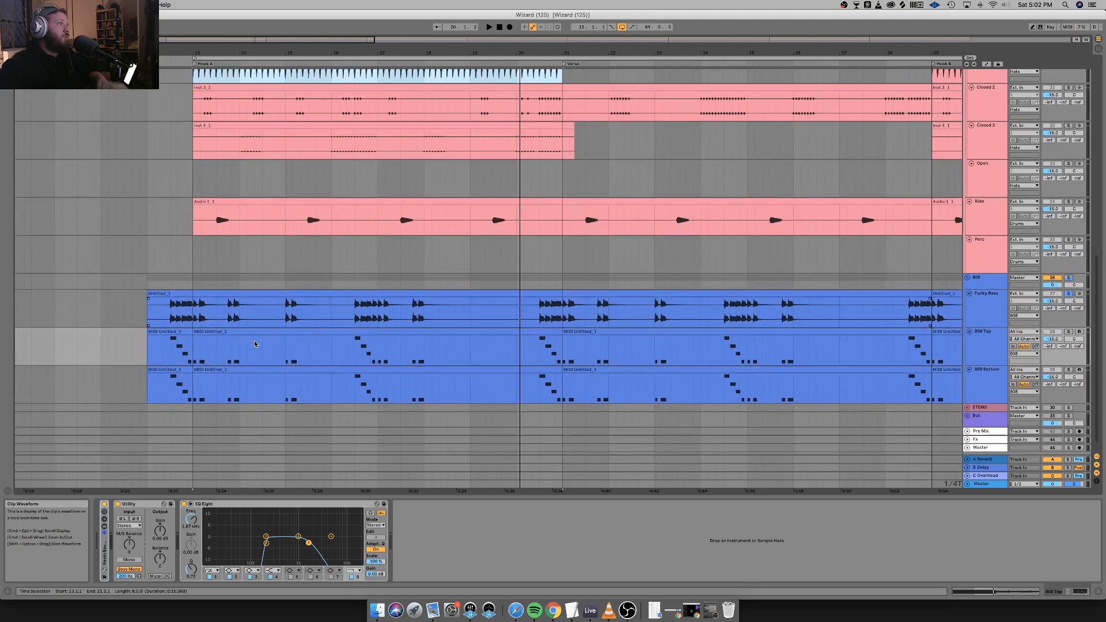
scroll(256, 344, "down", 1)
left_click(313, 314)
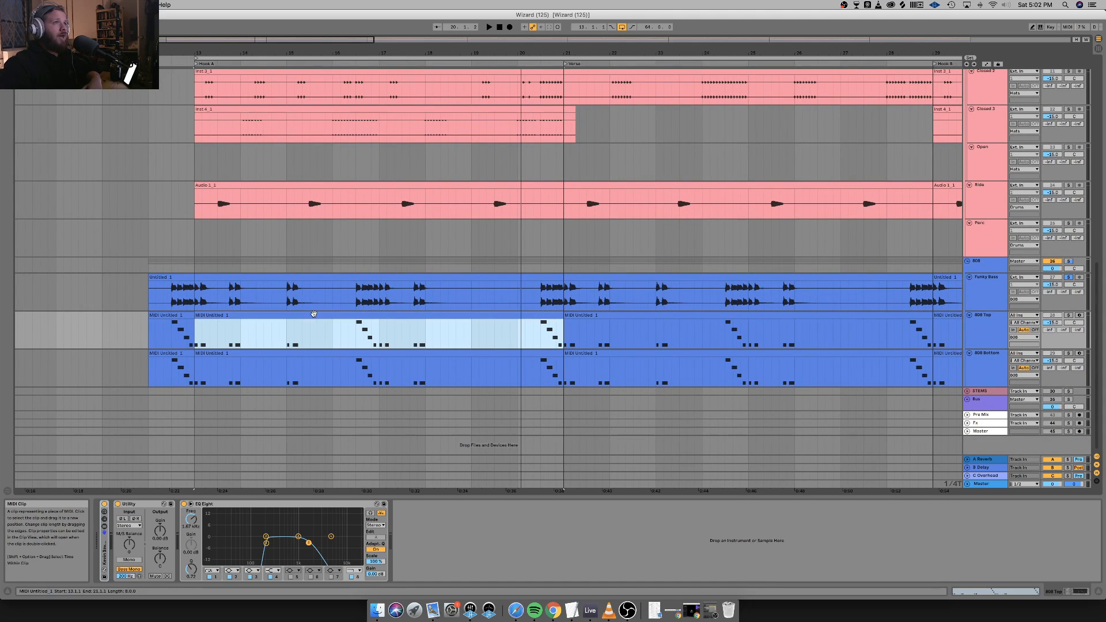
left_click(1006, 354)
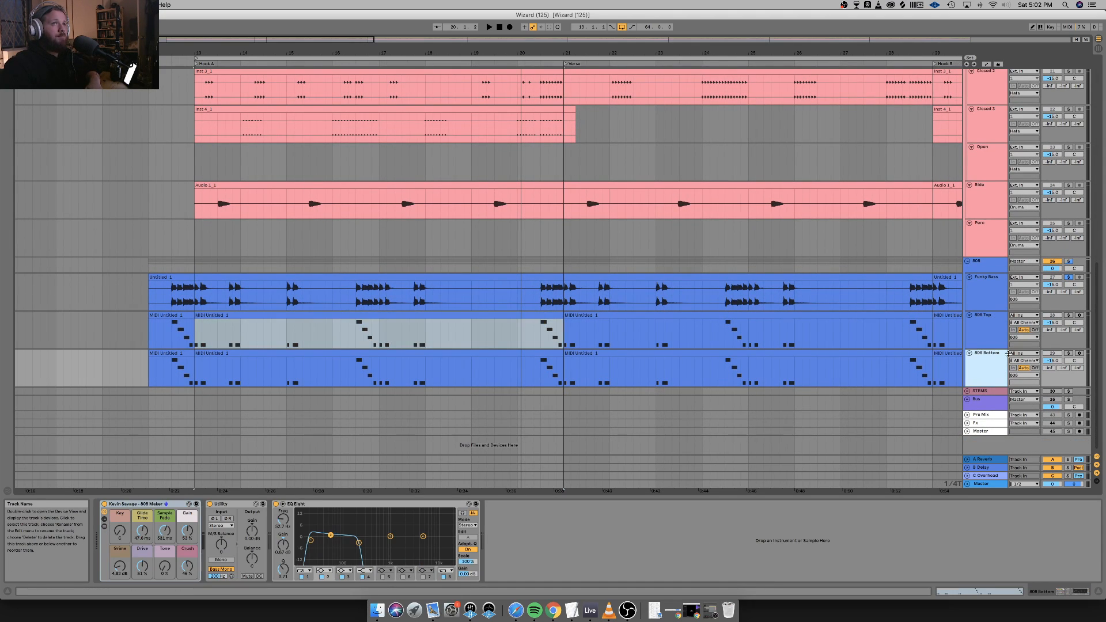
left_click(978, 332)
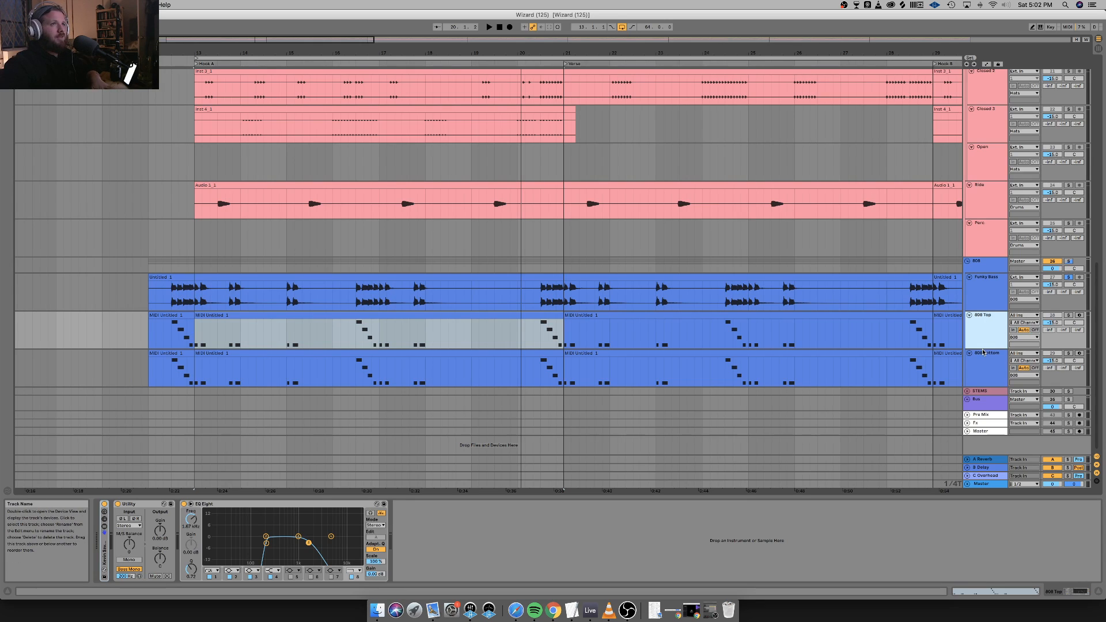
Solo 808 Top and 808 Bottom together and audition them from Hook A, resetting the 808 group volume to 0.0 dB.
left_click(989, 362, "shift")
left_click(1069, 315)
key("space")
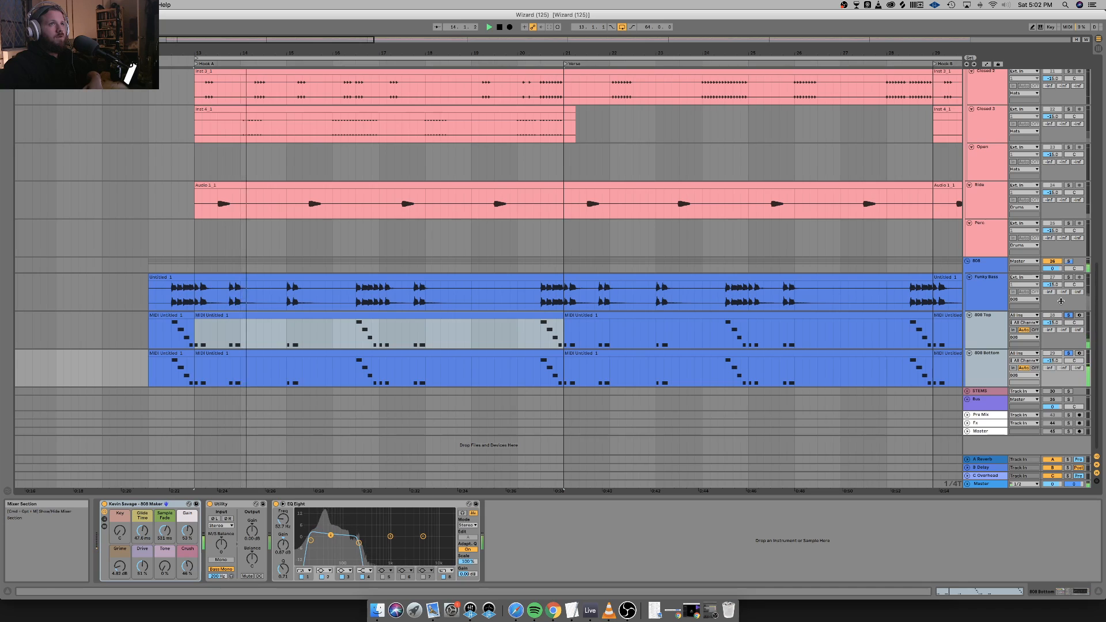
left_click_drag(1052, 269, 1051, 242)
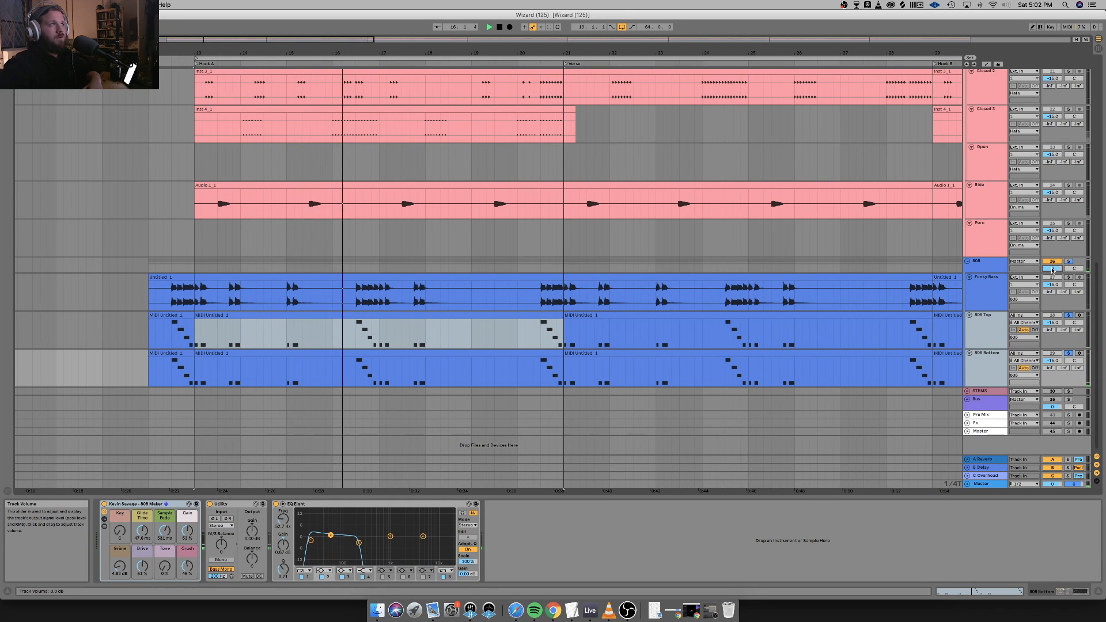
double_click(1052, 269)
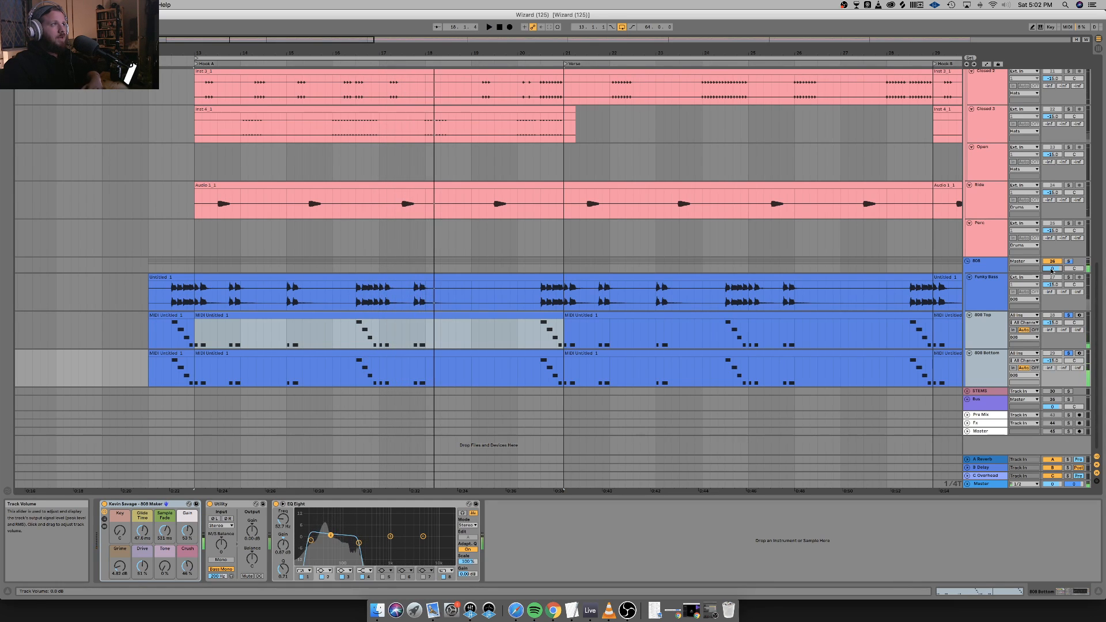
key("space")
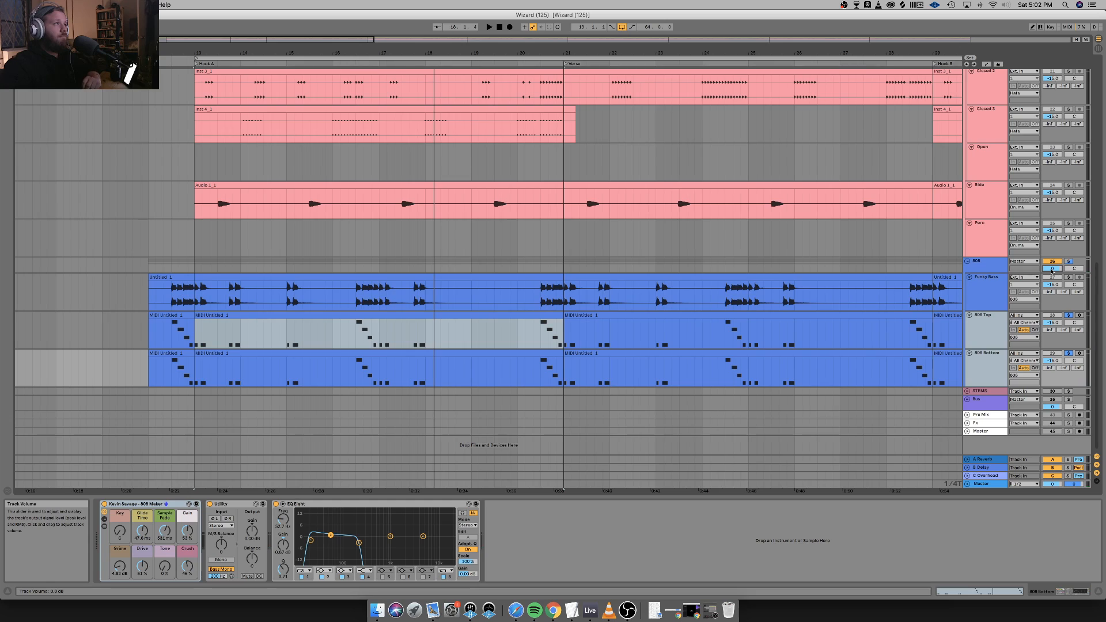
Inspect the EQ Eight low-cut band on 808 Top and the high-cut and low-cut bands on 808 Bottom.
left_click(983, 339)
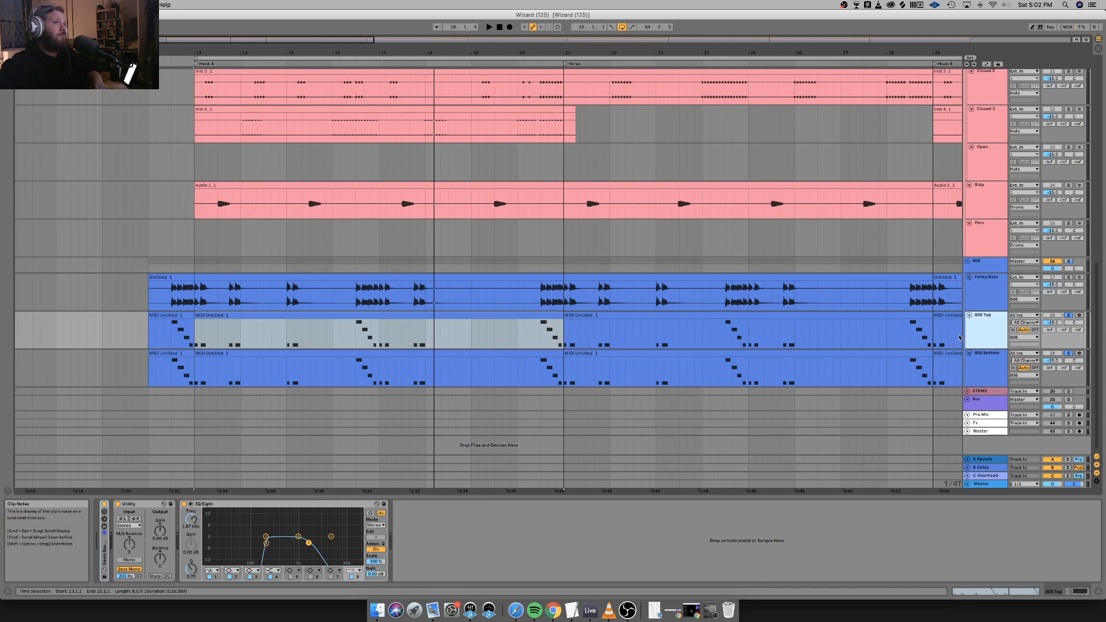
left_click(266, 544)
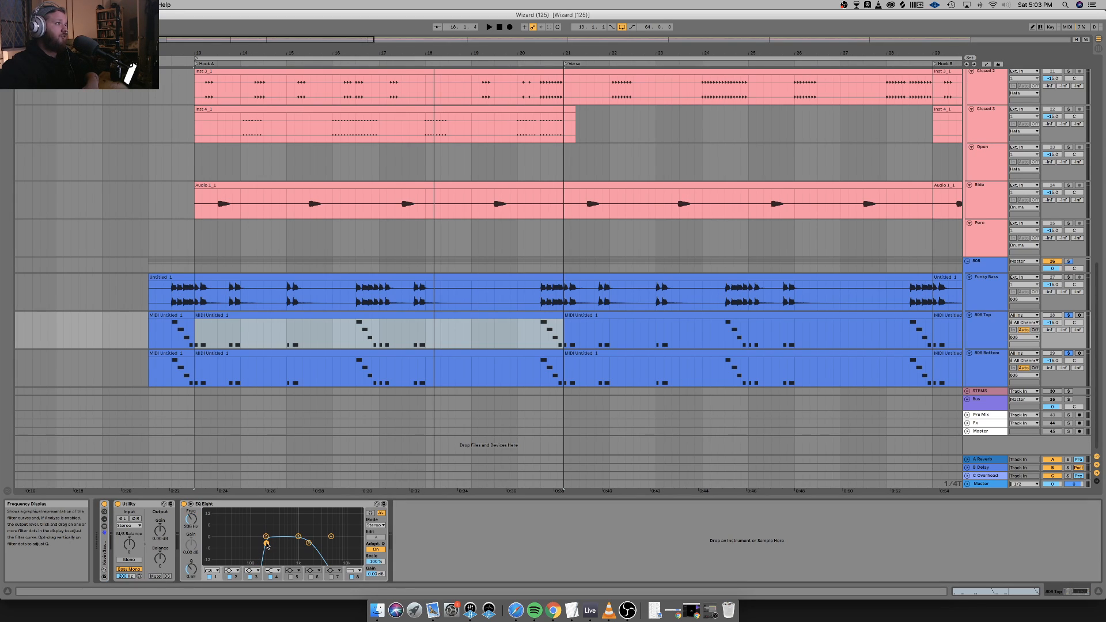
key("Down")
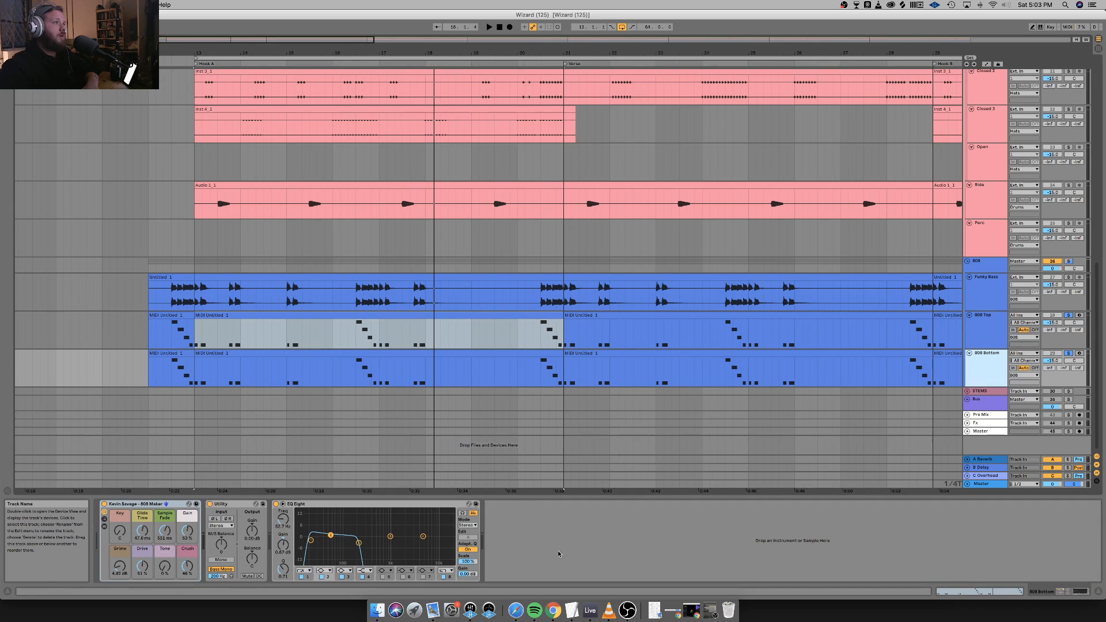
left_click(359, 544)
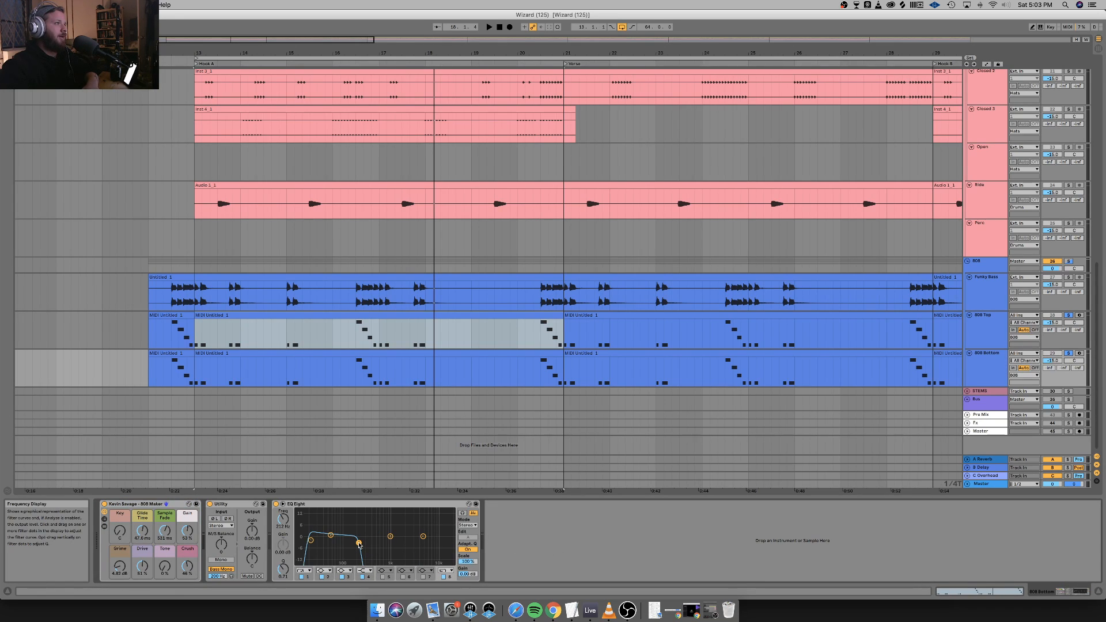
left_click(311, 541)
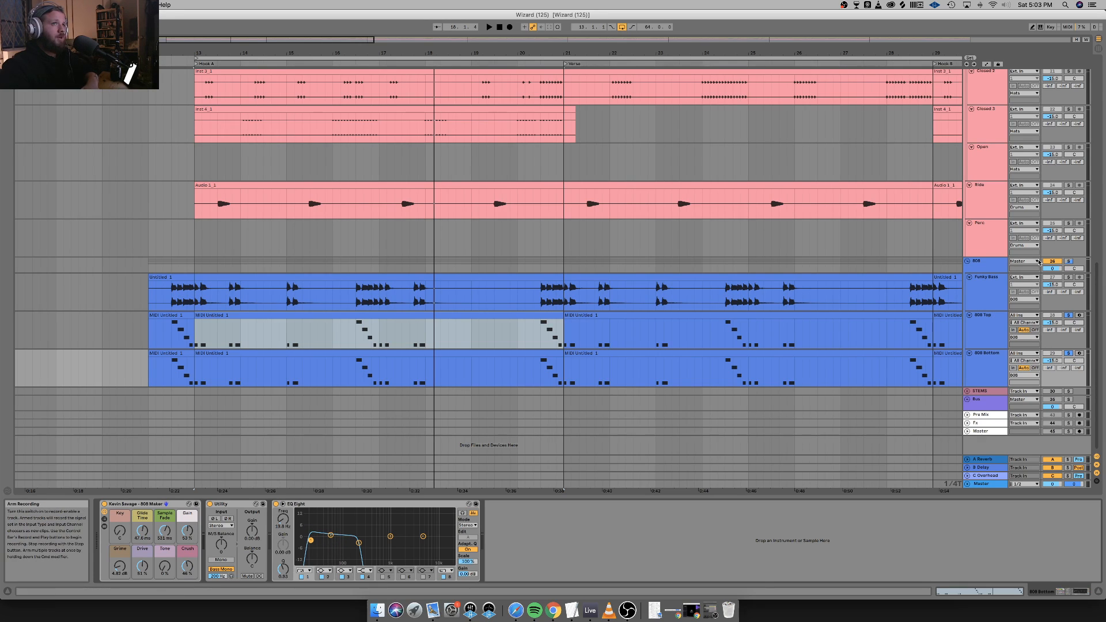
Solo the whole 808 group and audition Funky Bass, 808 Top and 808 Bottom together from Hook A.
left_click(1069, 263)
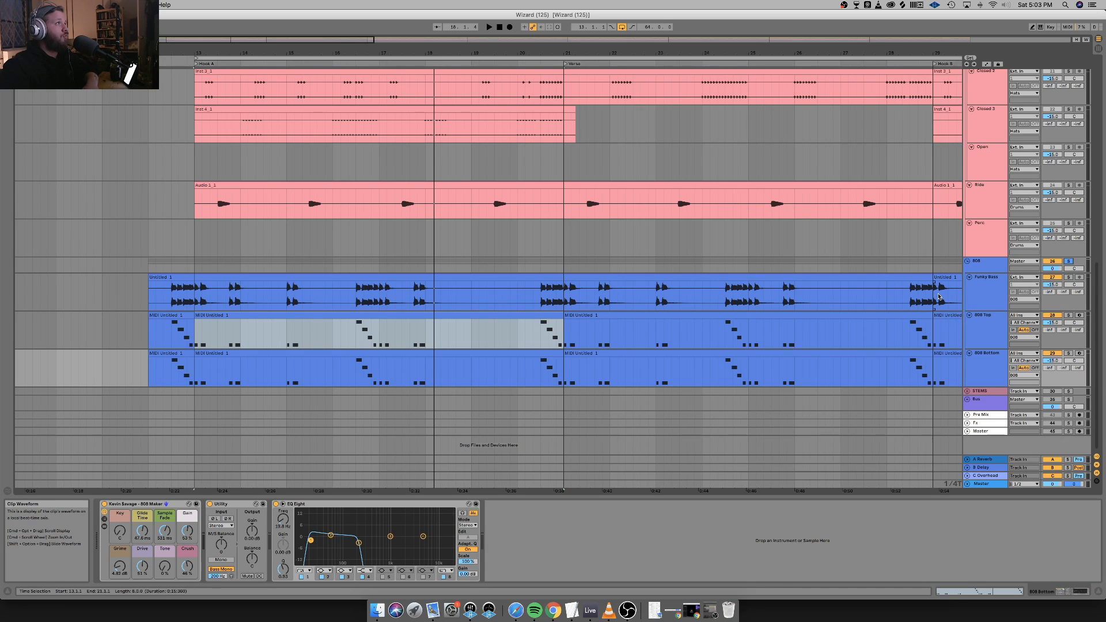
key("space")
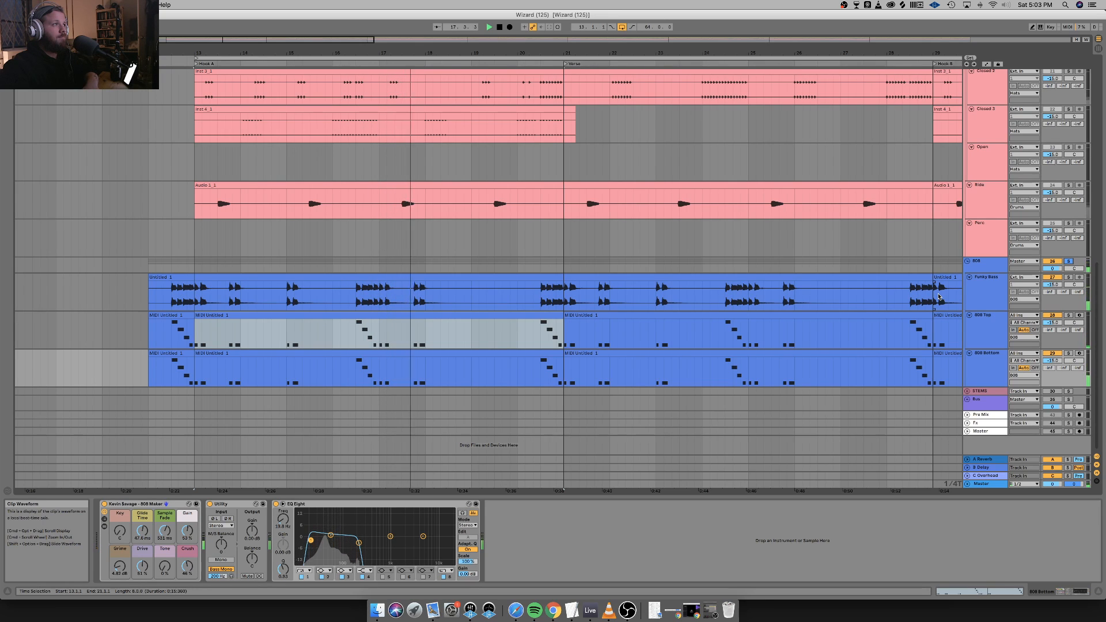
key("space")
Go through the 808 group, Funky Bass, 808 Top and 808 Bottom tracks and collapse the 808 Maker rack on 808 Bottom.
left_click(989, 265)
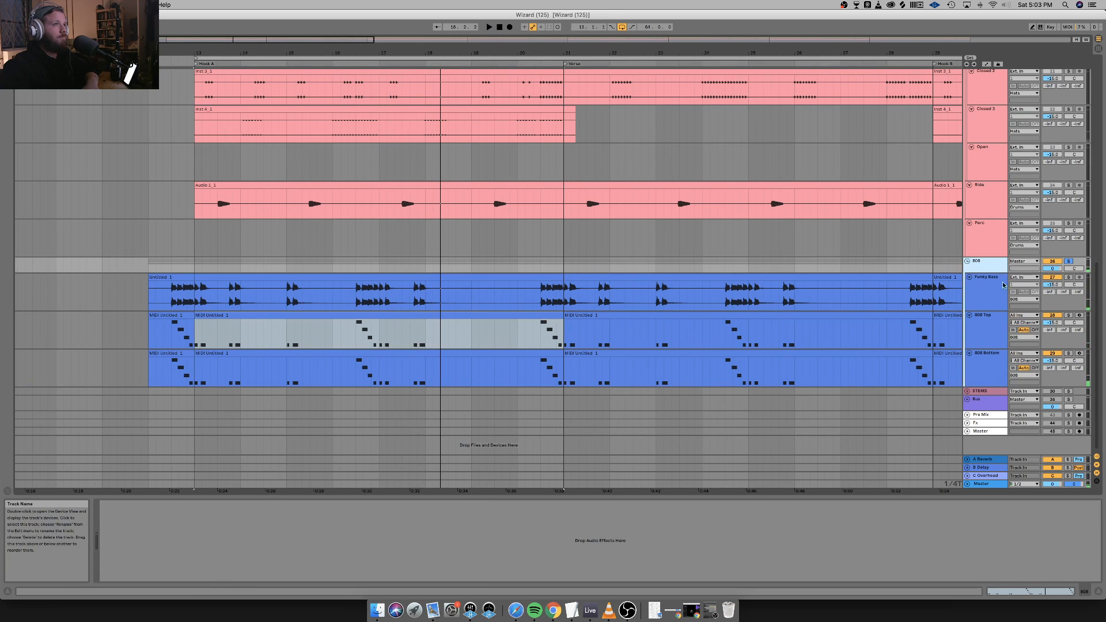
left_click(995, 298)
left_click(991, 332)
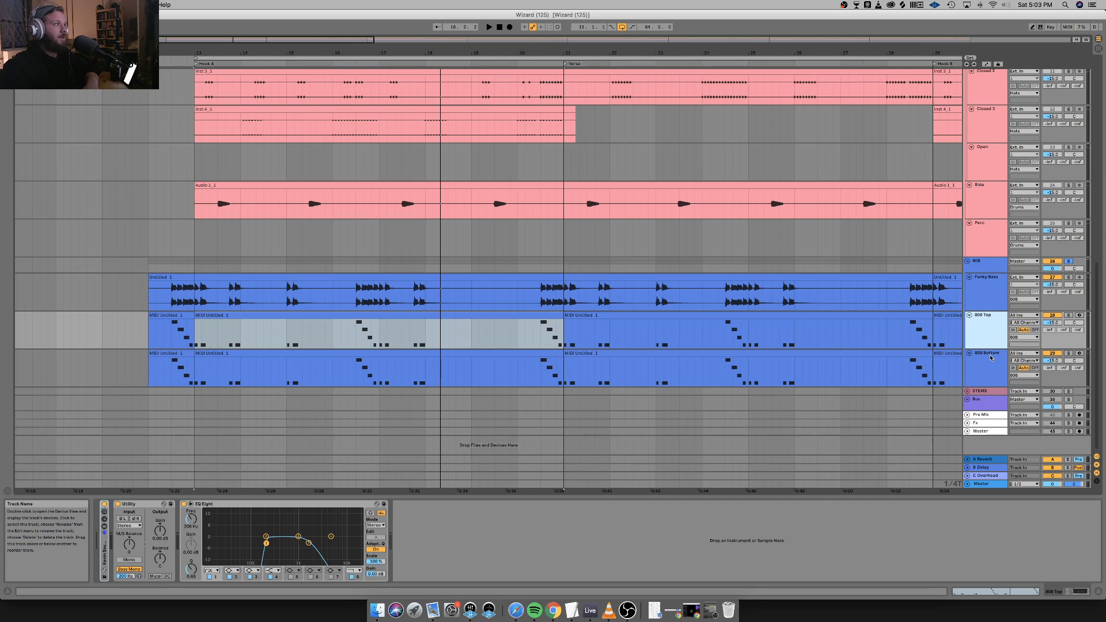
left_click(991, 358)
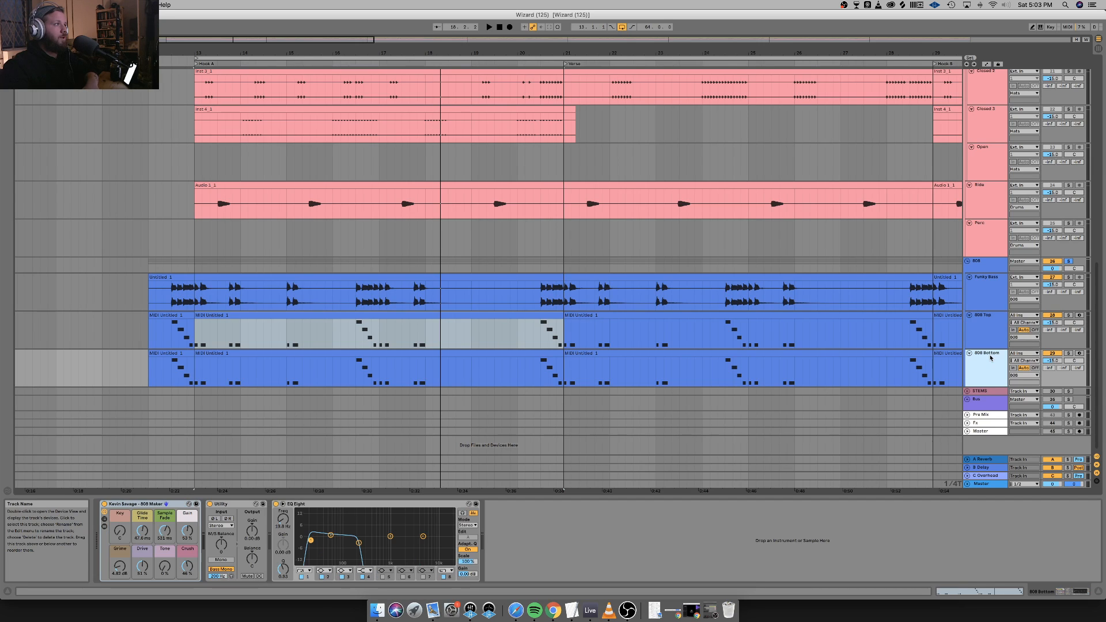
double_click(149, 507)
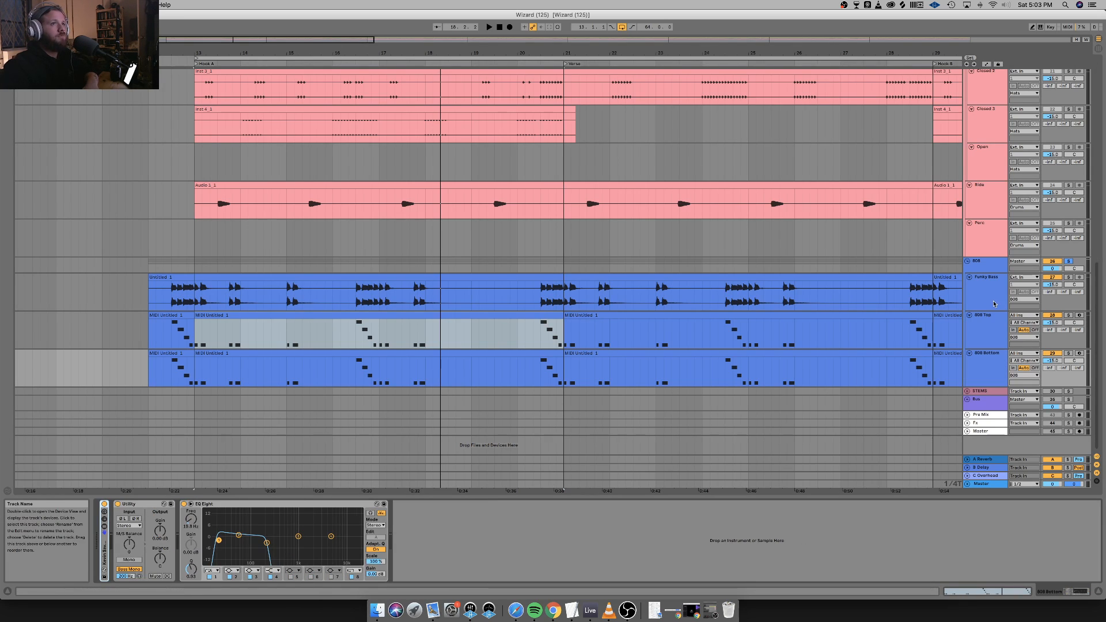
Fold the 808 group and turn off its solo.
left_click(969, 262)
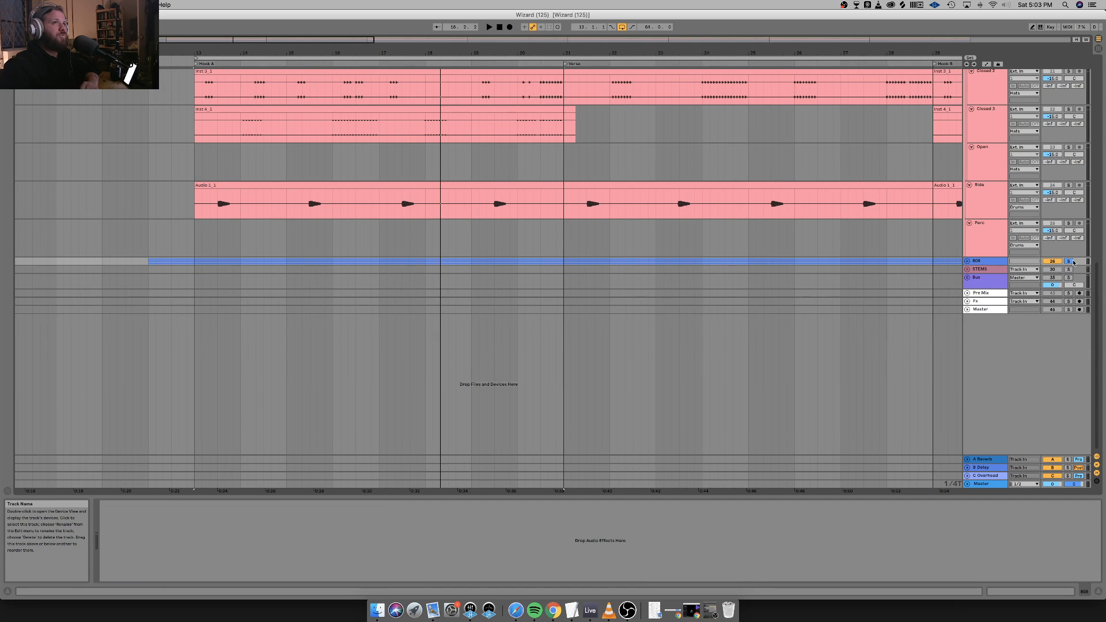
left_click(1071, 263)
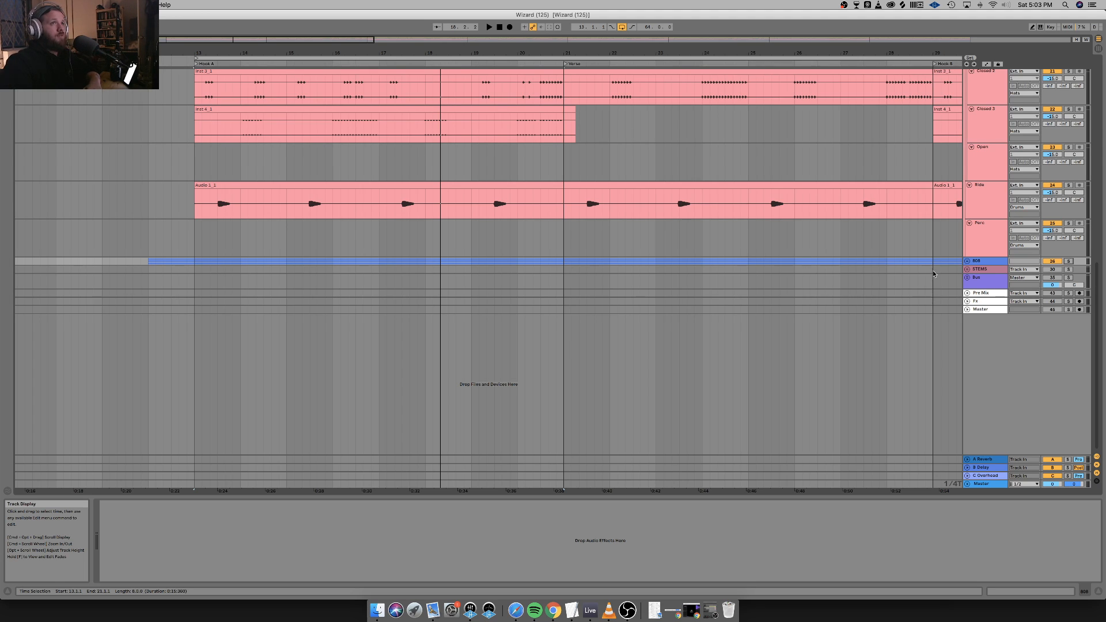
Unfold the STEMS group to review its Synth, FX, Drums and 808 tracks and their routing, and fold it again.
scroll(935, 274, "left", 5)
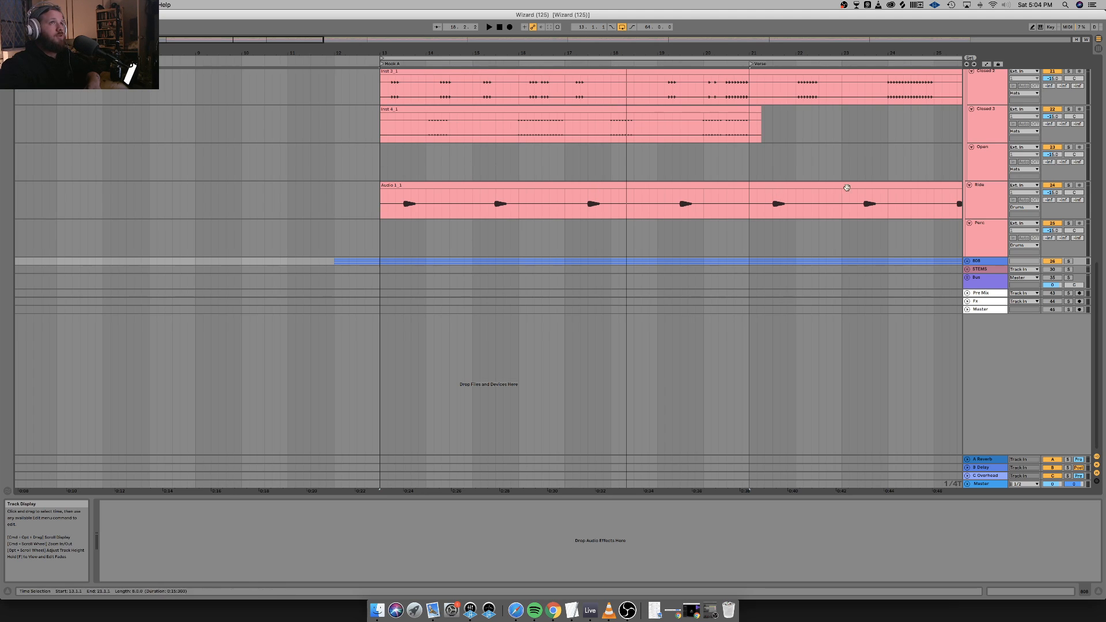
left_click(968, 270)
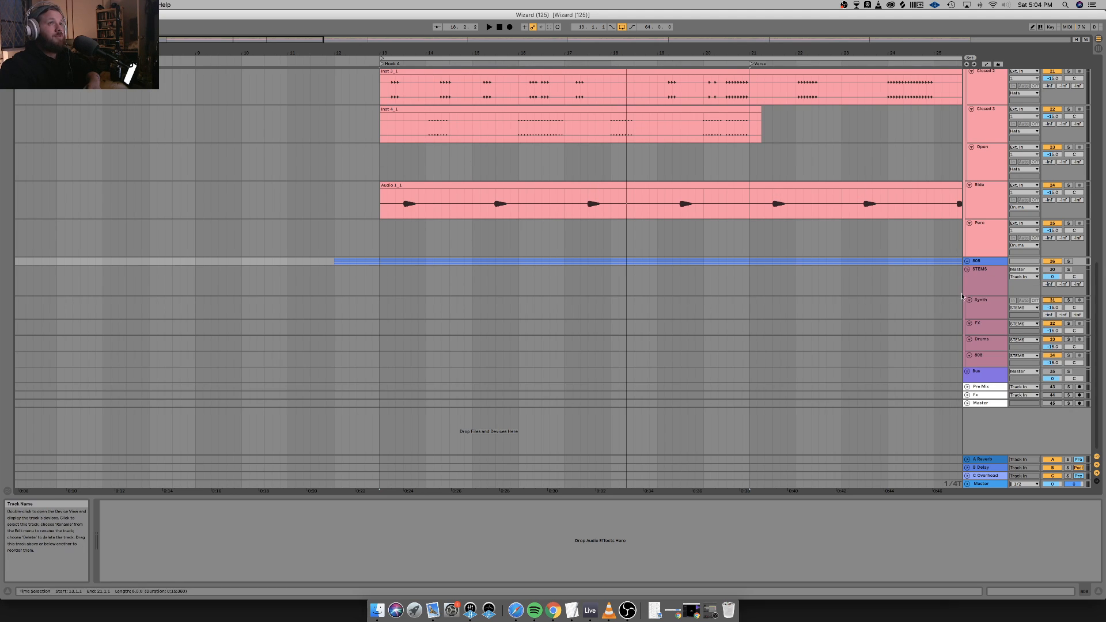
left_click(993, 278)
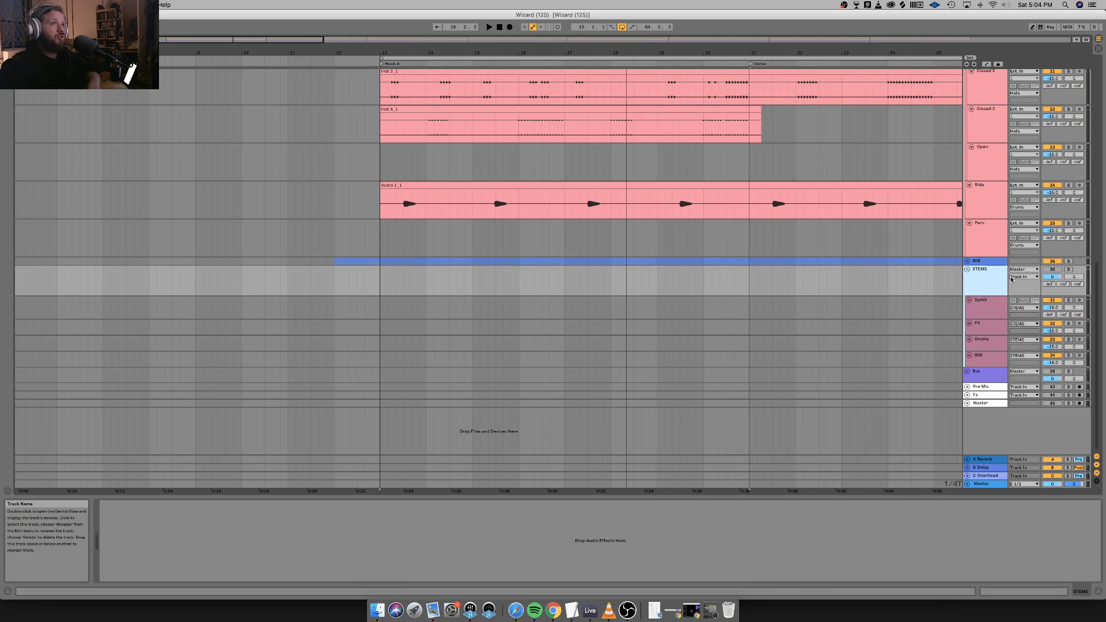
left_click(986, 403)
left_click(999, 282)
left_click(968, 269)
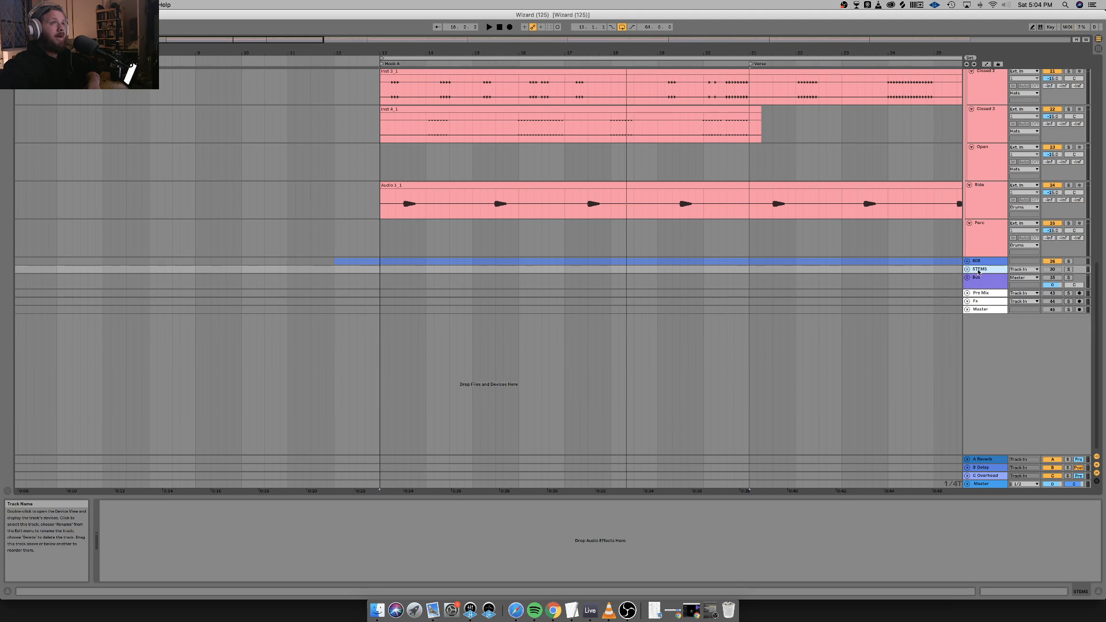
left_click(968, 269)
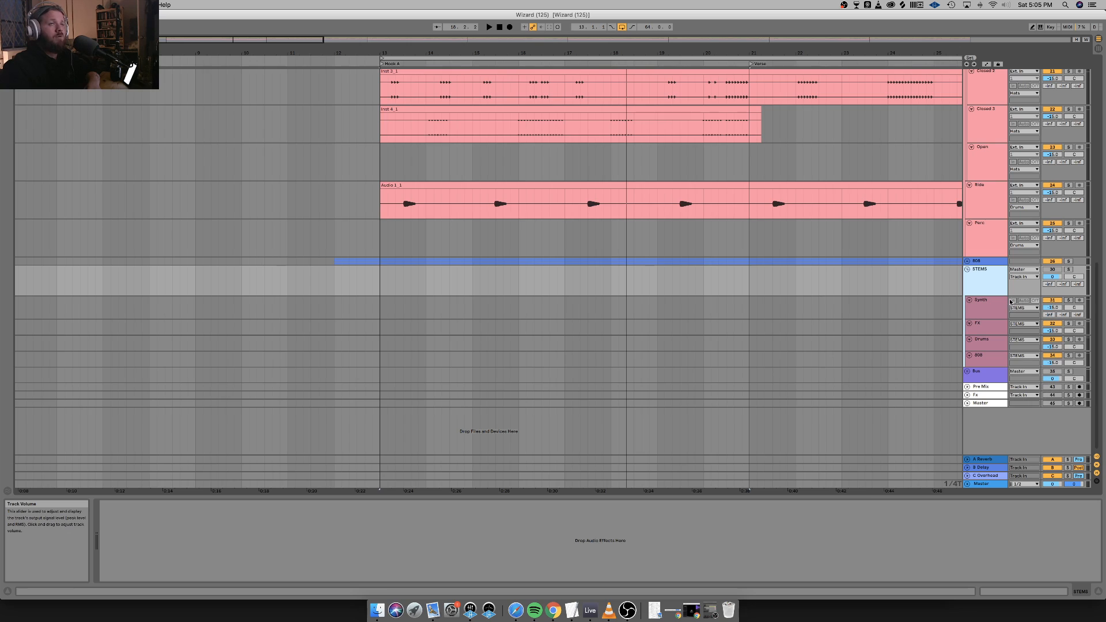
left_click(968, 269)
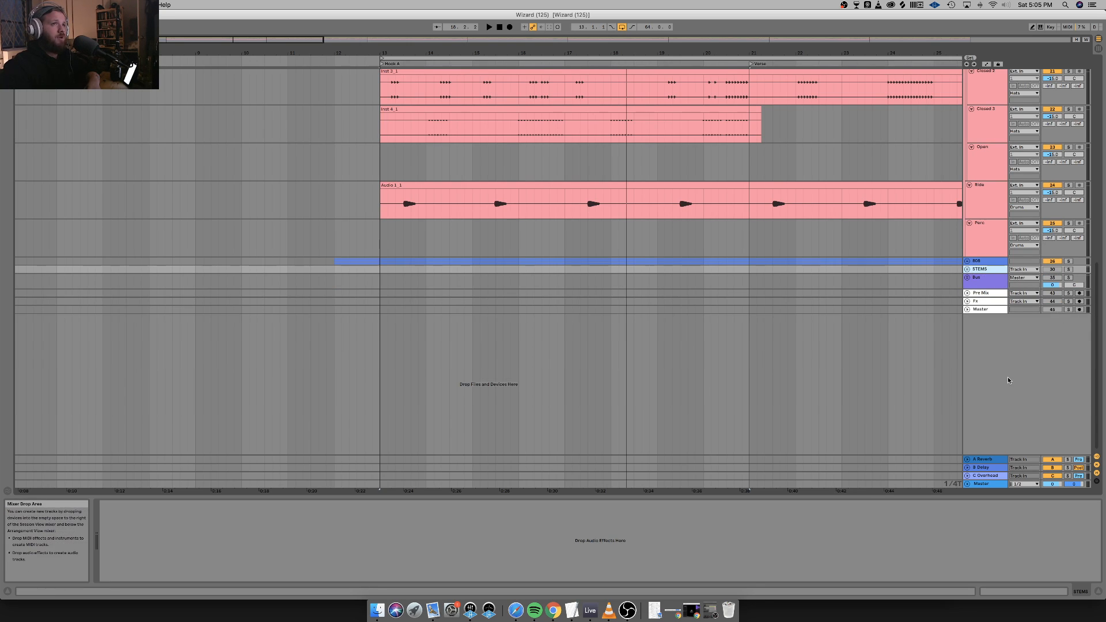
Unfold the Bus group to review its bus tracks, and view the devices on the Master and Pre Mix tracks.
left_click(994, 310)
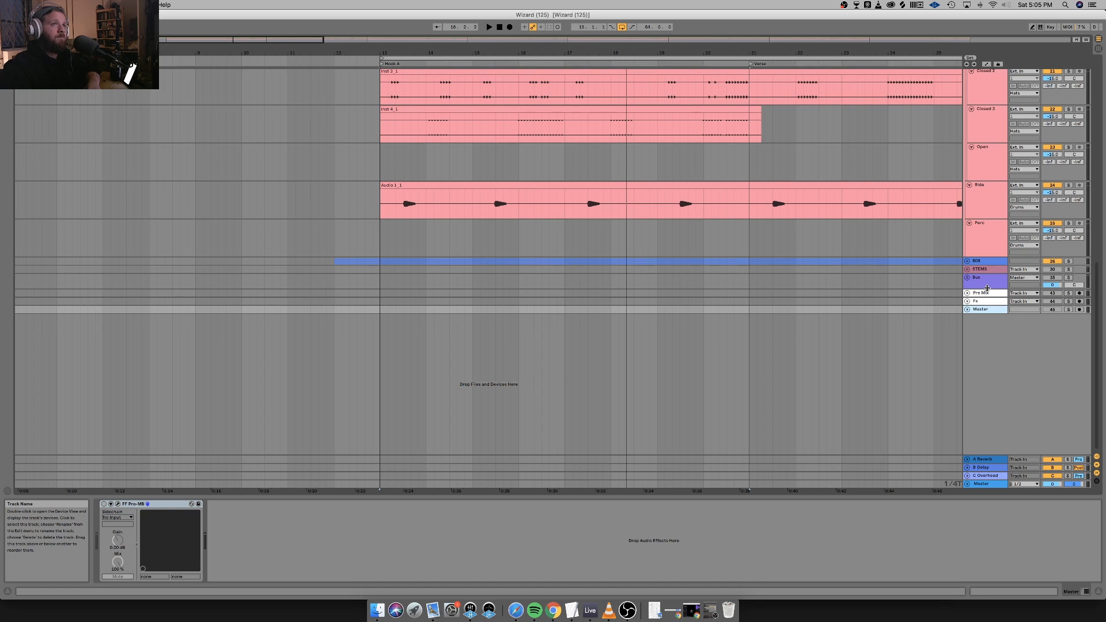
left_click(967, 279)
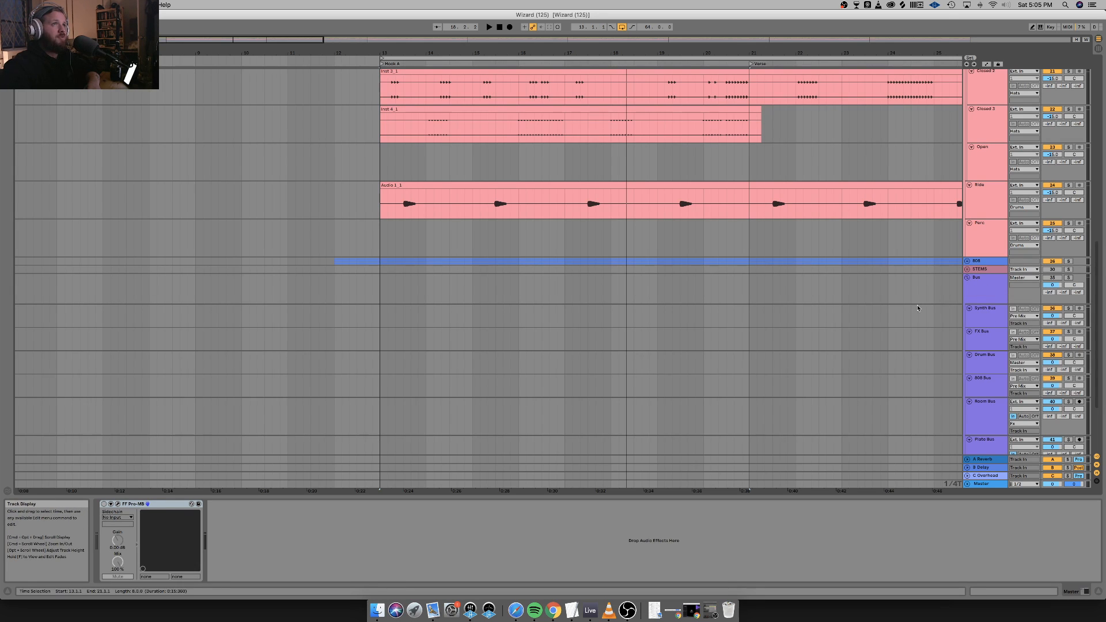
scroll(918, 307, "down", 3)
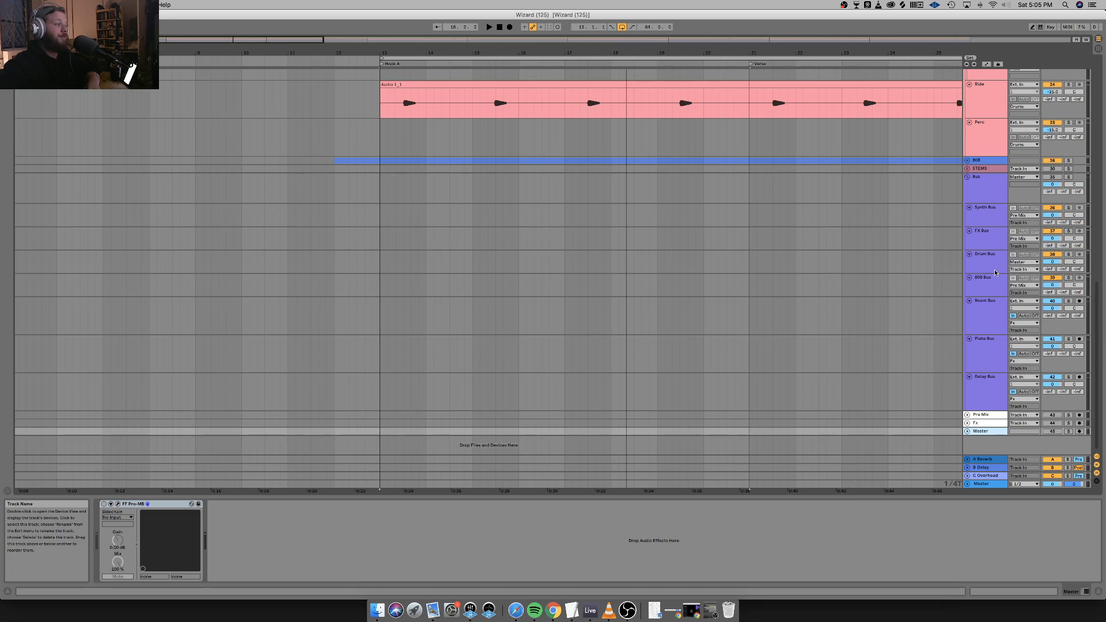
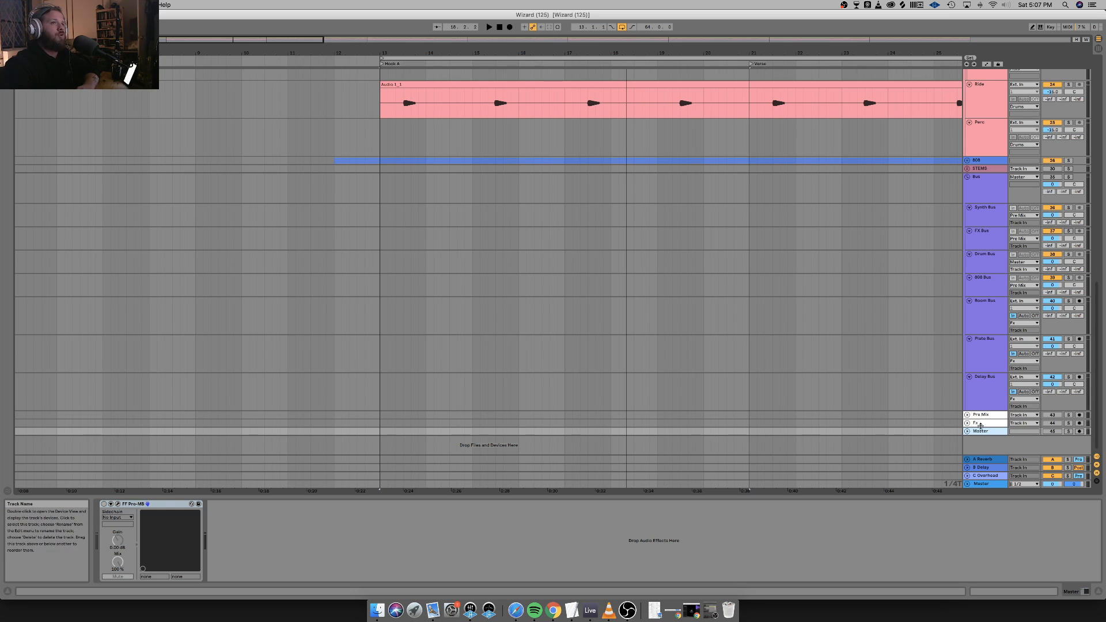
left_click(985, 416)
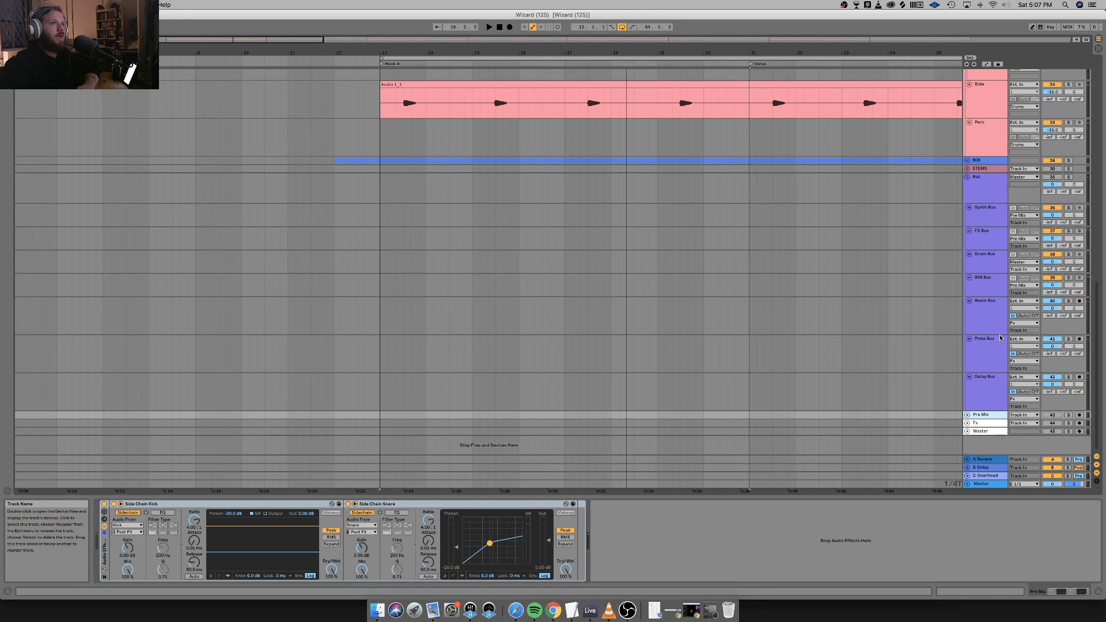
On the Fx track, set the Side Chain Kick compressor's sidechain source to Kick and the Side Chain Snare compressor's source to Snare.
left_click(986, 425)
left_click(989, 414)
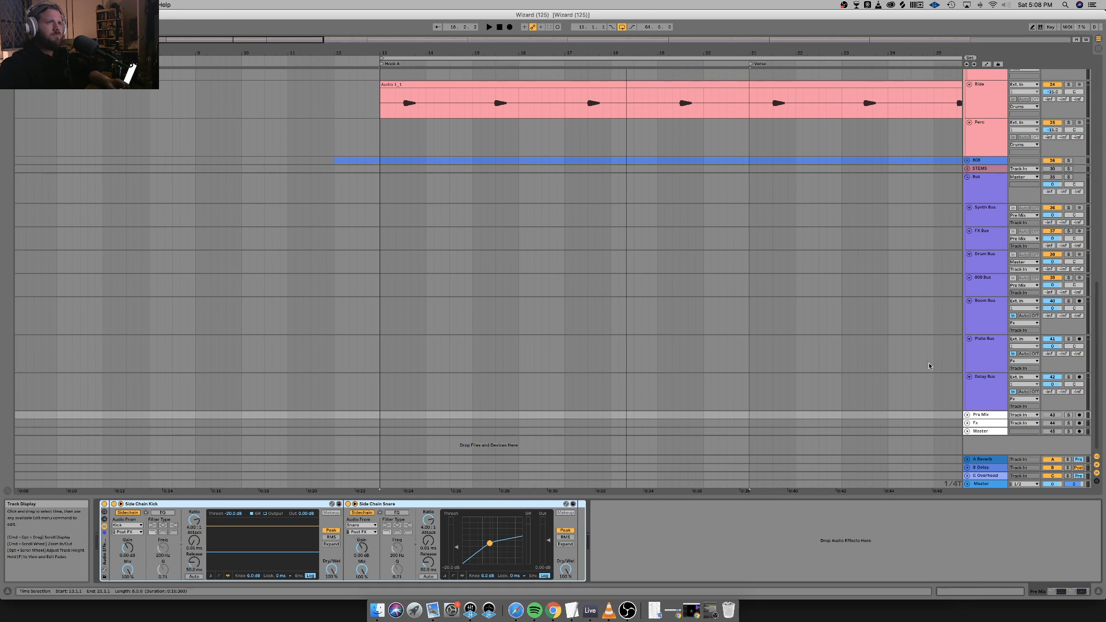
left_click(977, 422)
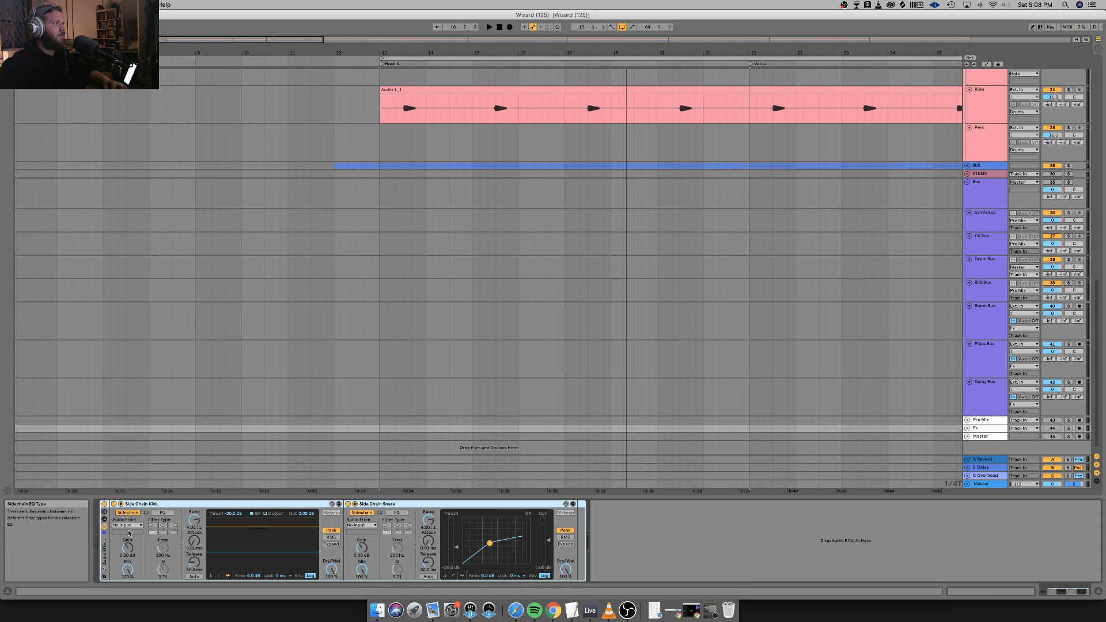
left_click(131, 526)
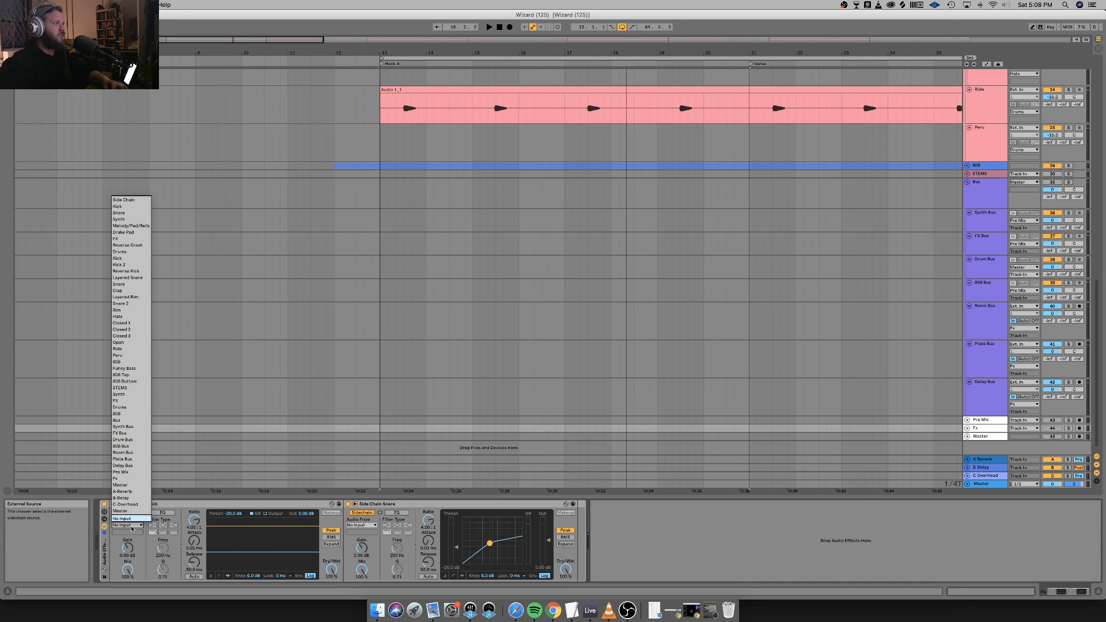
left_click(113, 209)
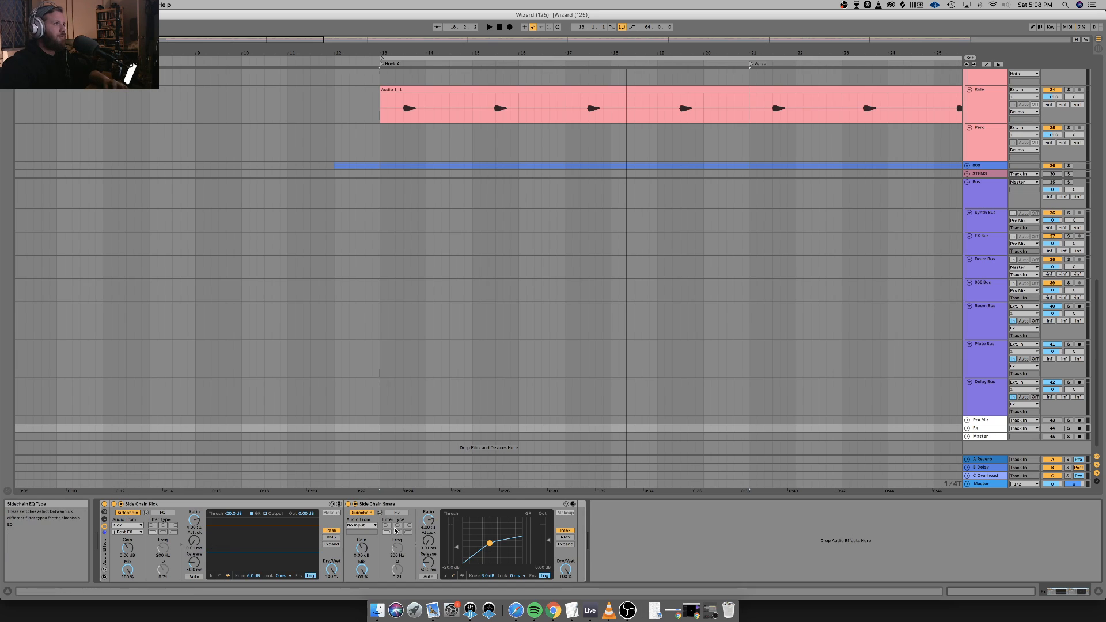
left_click(363, 525)
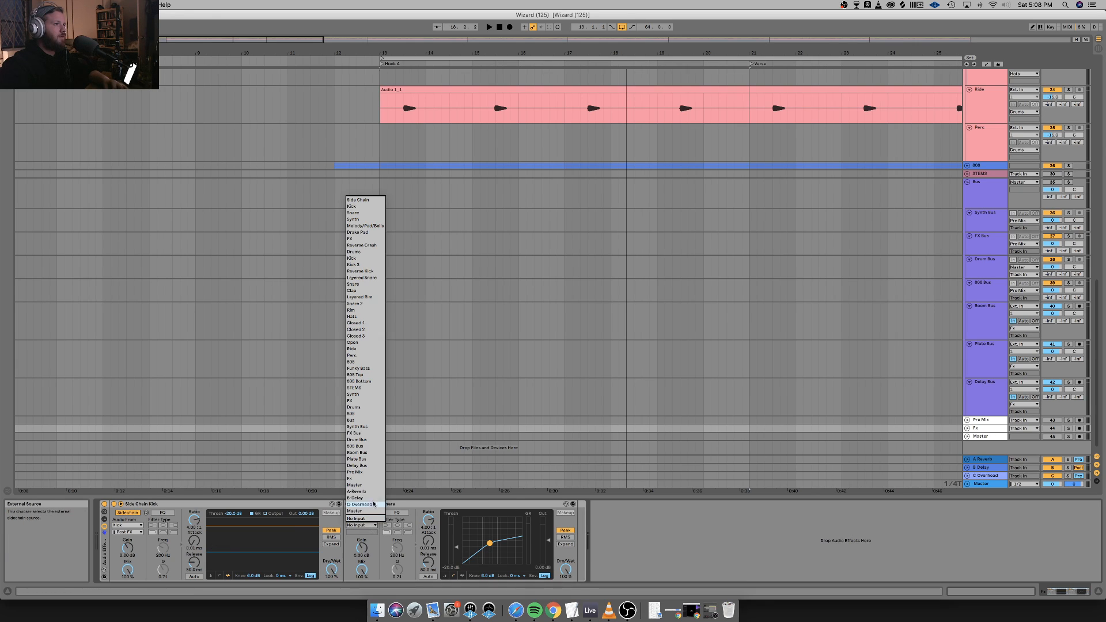
left_click(353, 213)
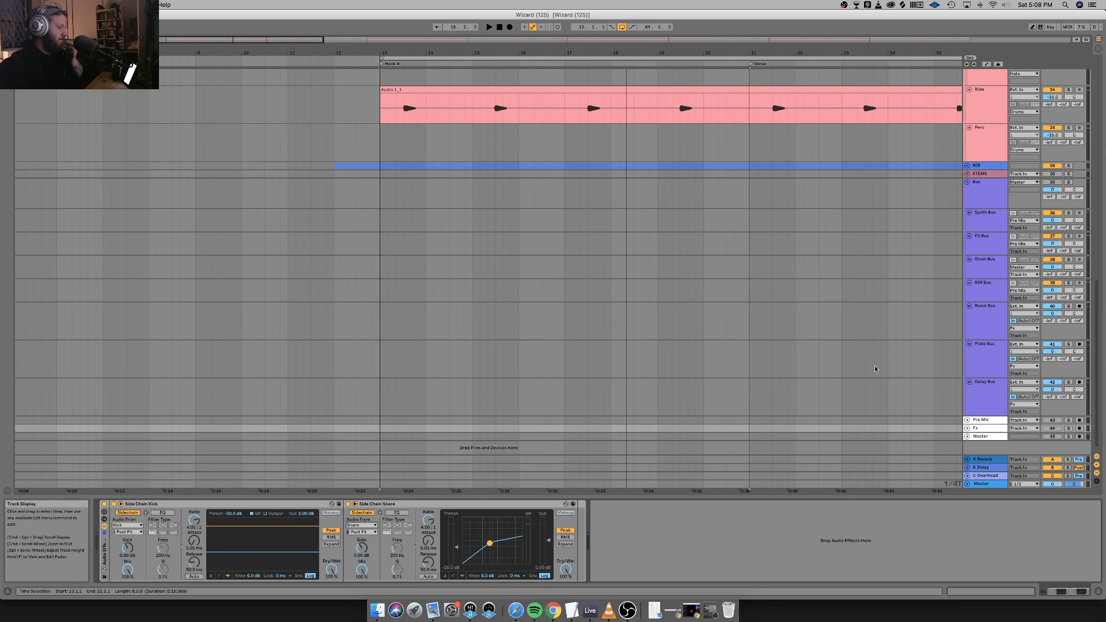
View the devices on the Master bus and main Master tracks, and open and close the Insight 2 metering window.
left_click(980, 437)
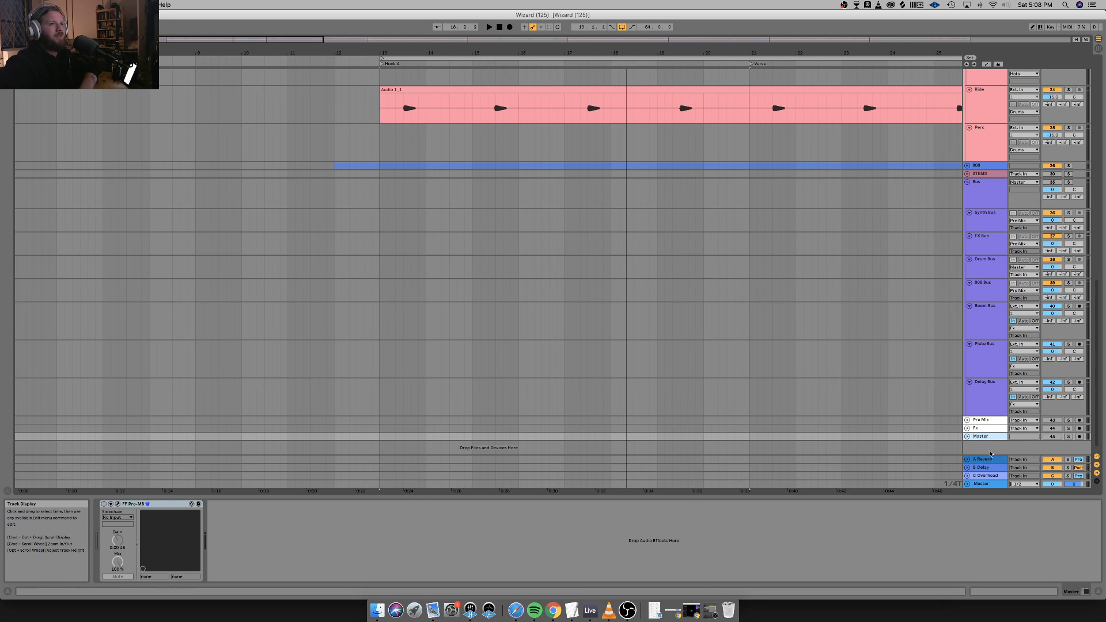
left_click(989, 485)
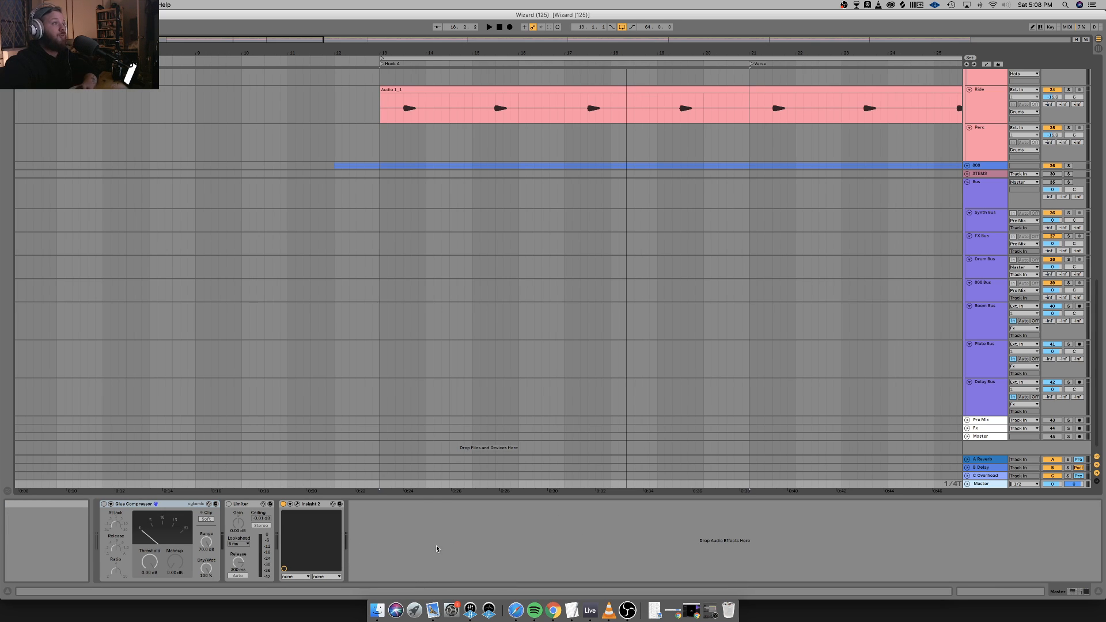
left_click(297, 505)
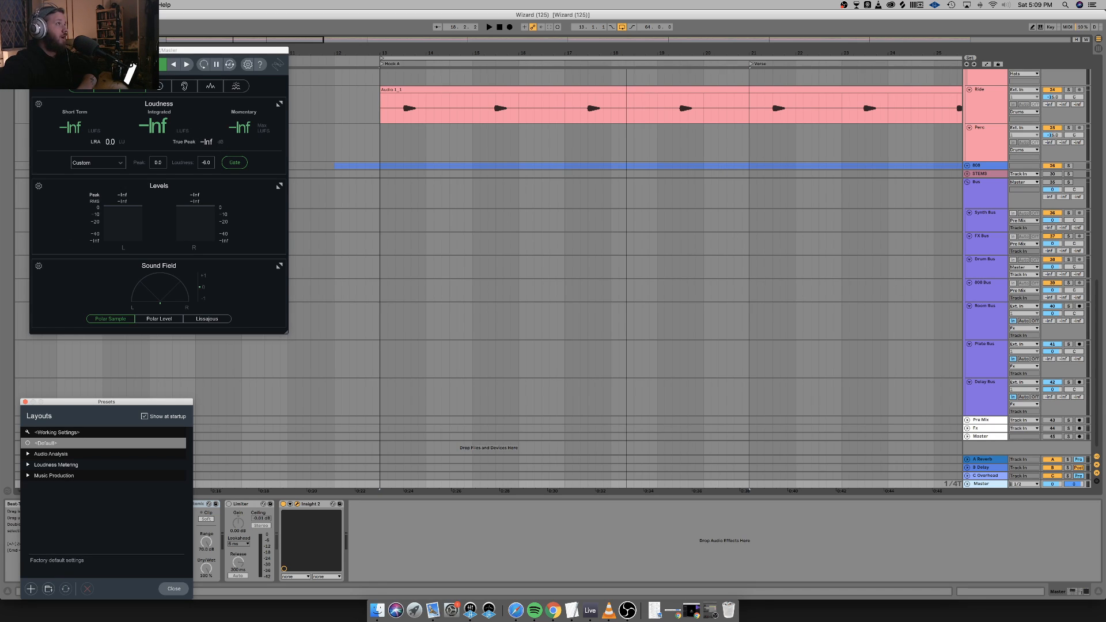
left_click(35, 51)
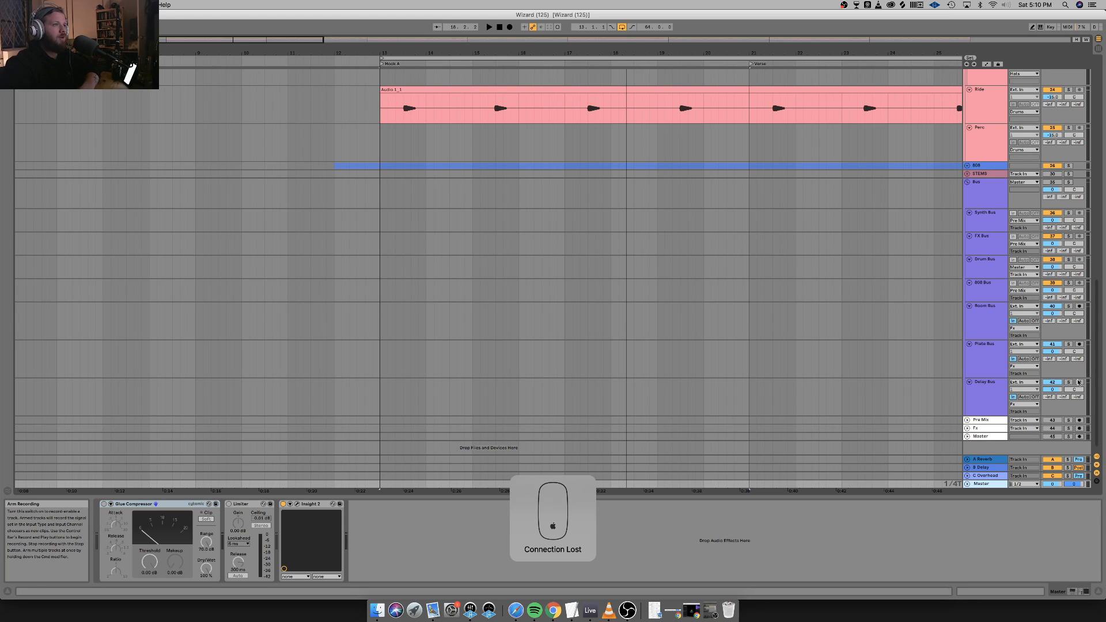
Switch to the Notes app to show the Stripper 138 Routing note.
left_click(1079, 382)
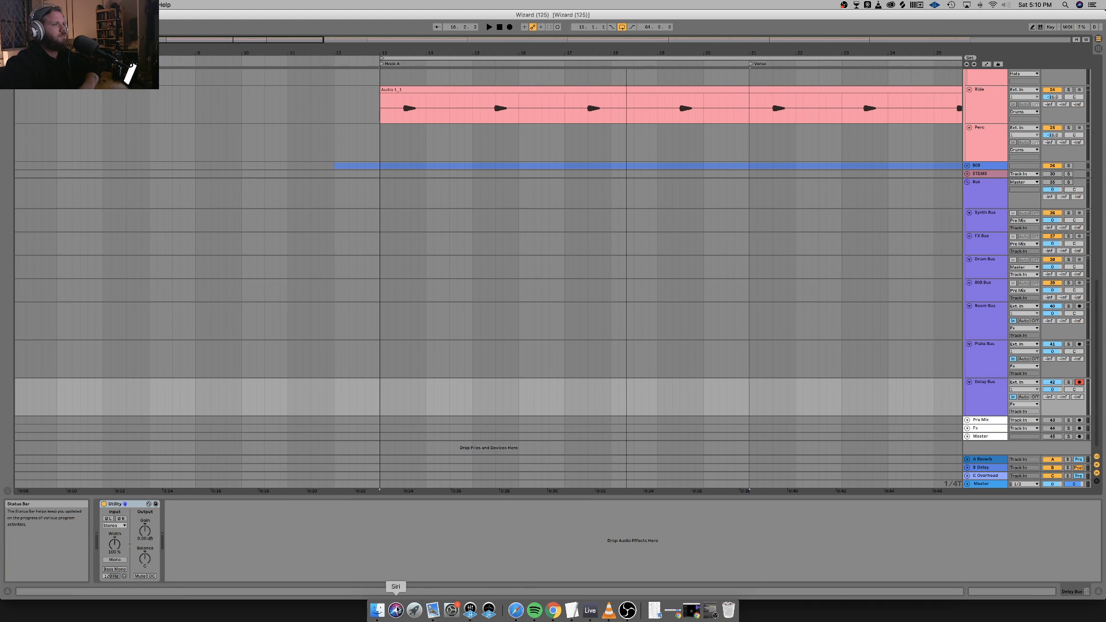
left_click(414, 609)
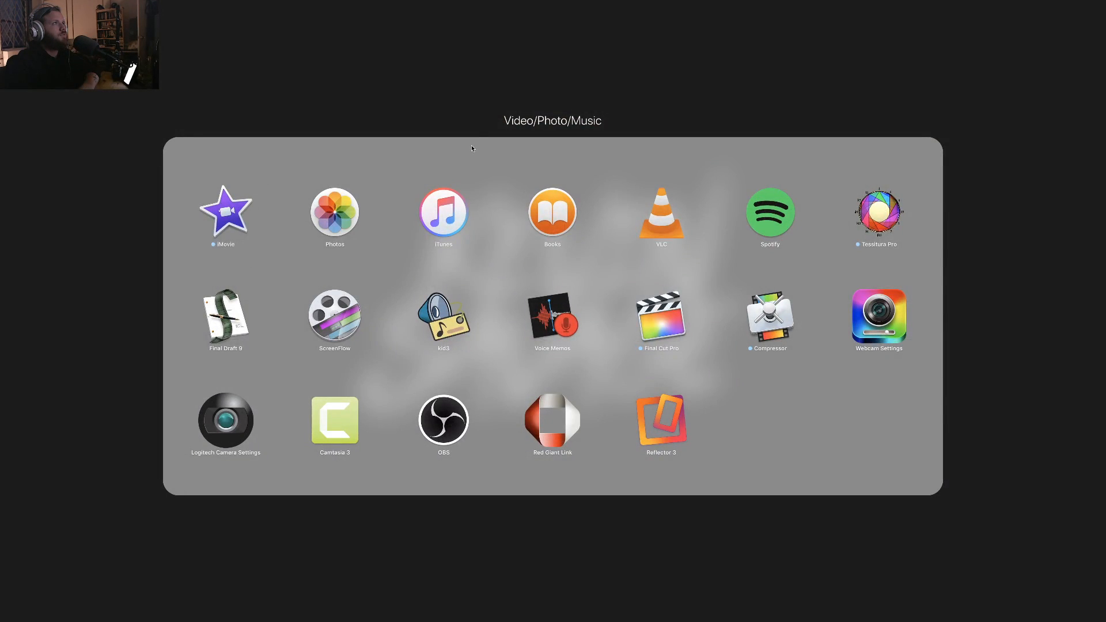
left_click(477, 103)
left_click(336, 86)
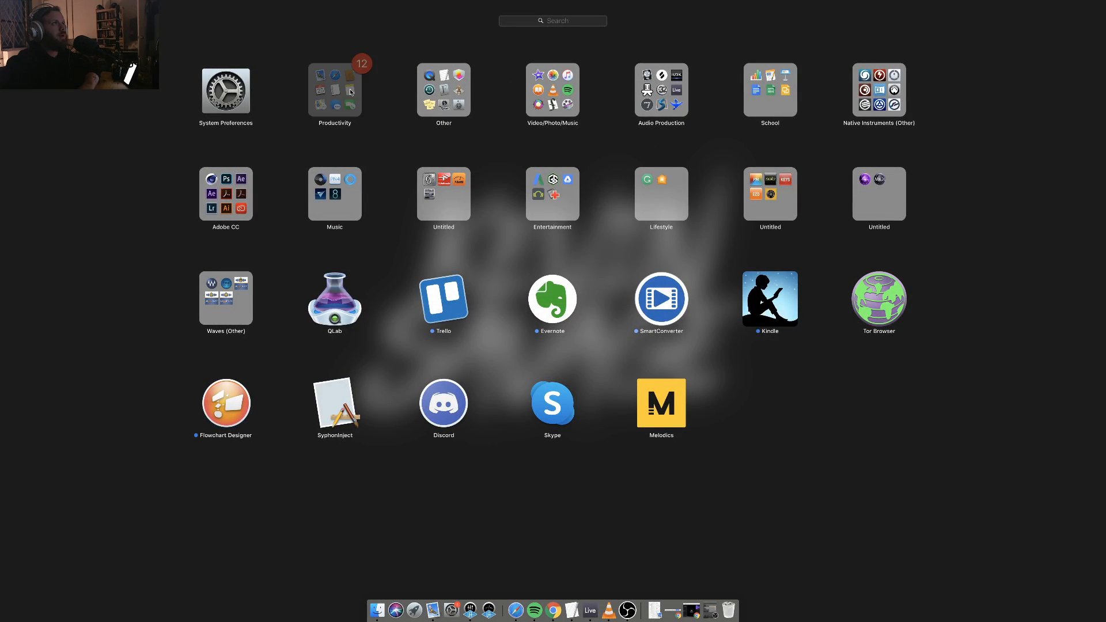
left_click(758, 156)
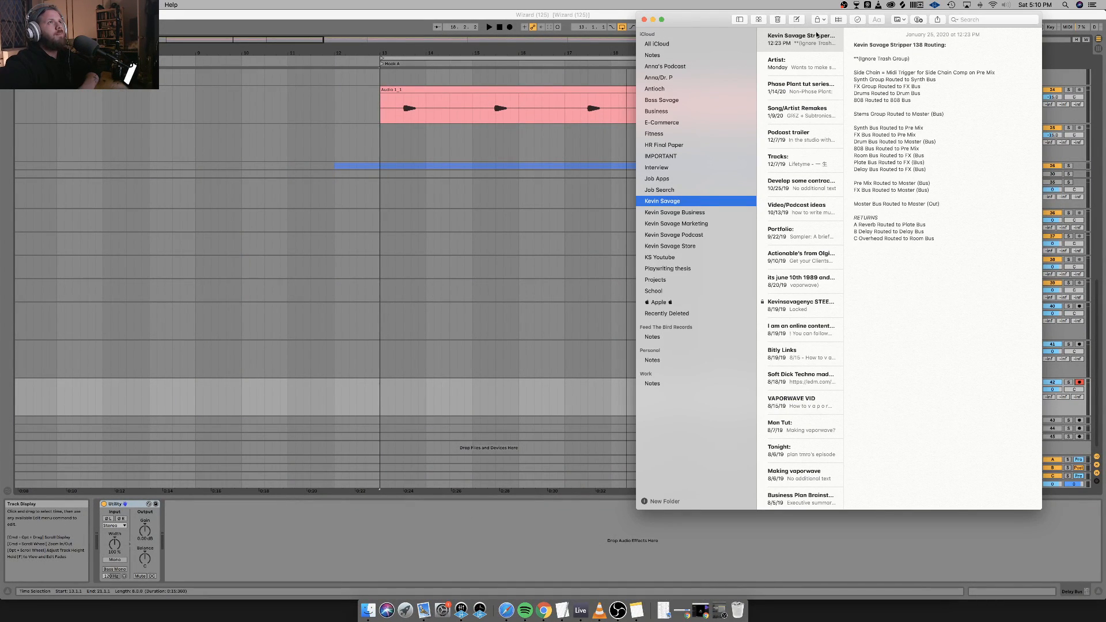
Hide the folder list in Notes and move the window clear of the track headers.
left_click(740, 20)
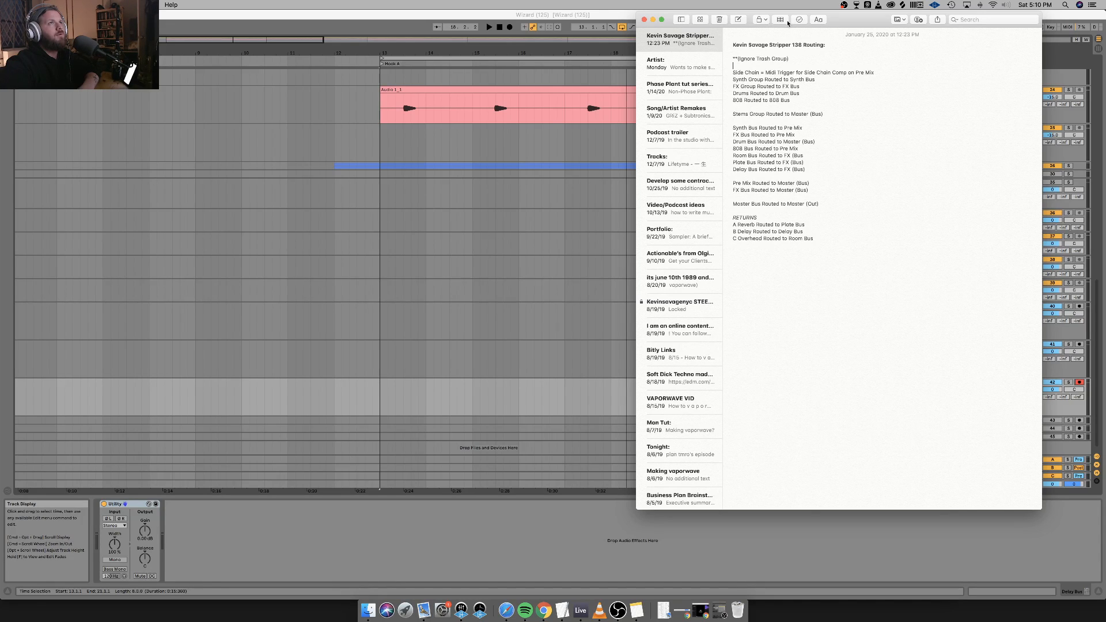
left_click_drag(847, 22, 463, 37)
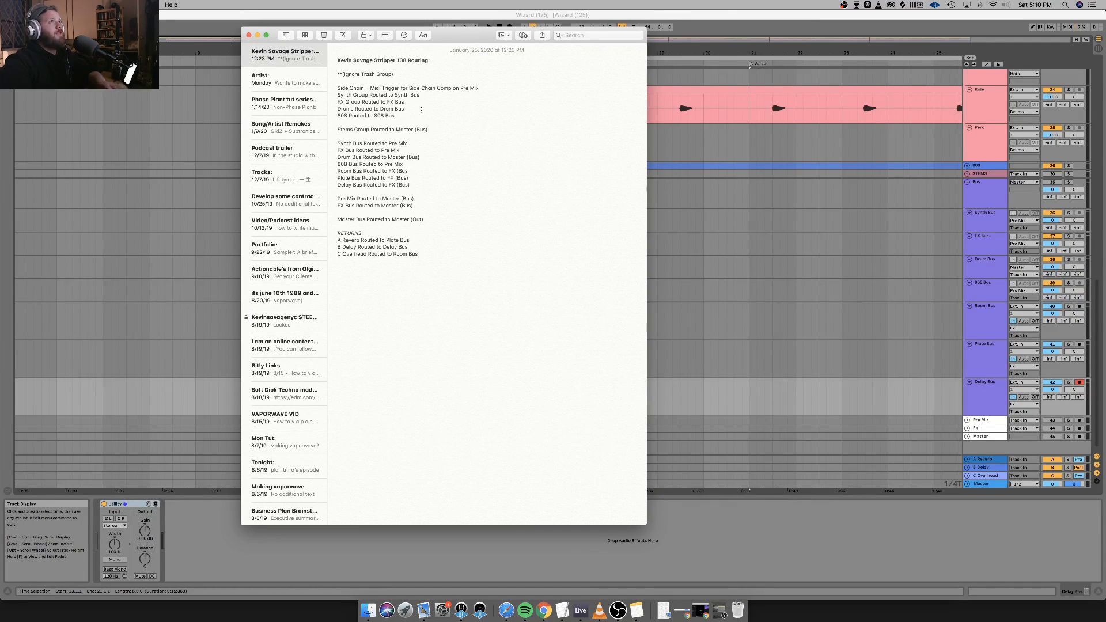
left_click_drag(475, 43, 411, 49)
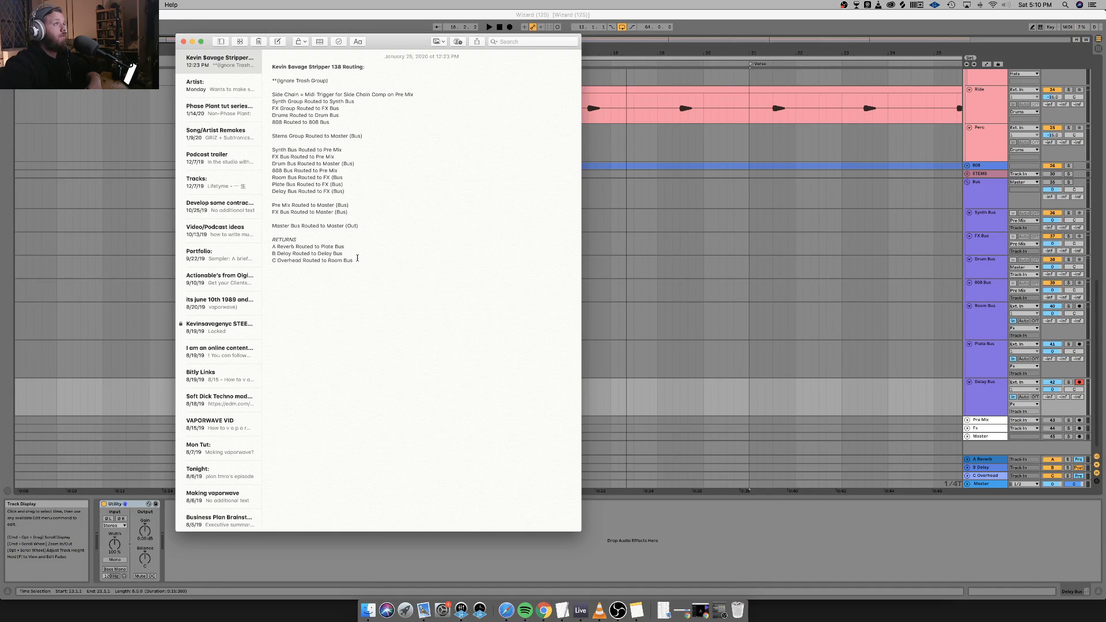
Highlight the full routing note from its title to the returns list, and close the Notes window.
left_click_drag(357, 258, 271, 68)
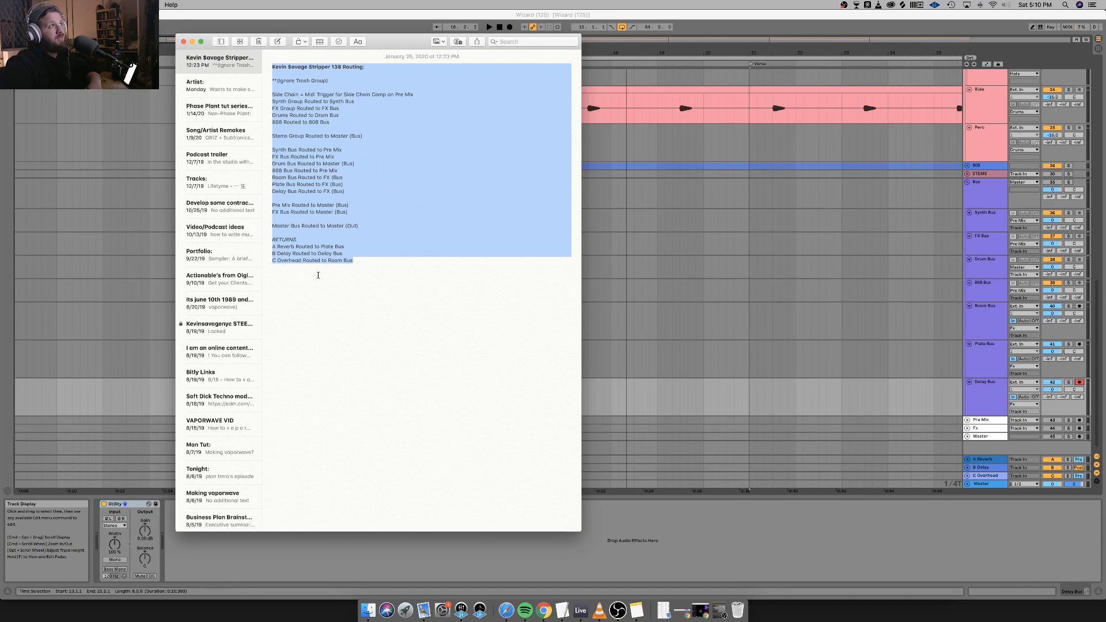
left_click(360, 263)
left_click_drag(465, 260, 263, 64)
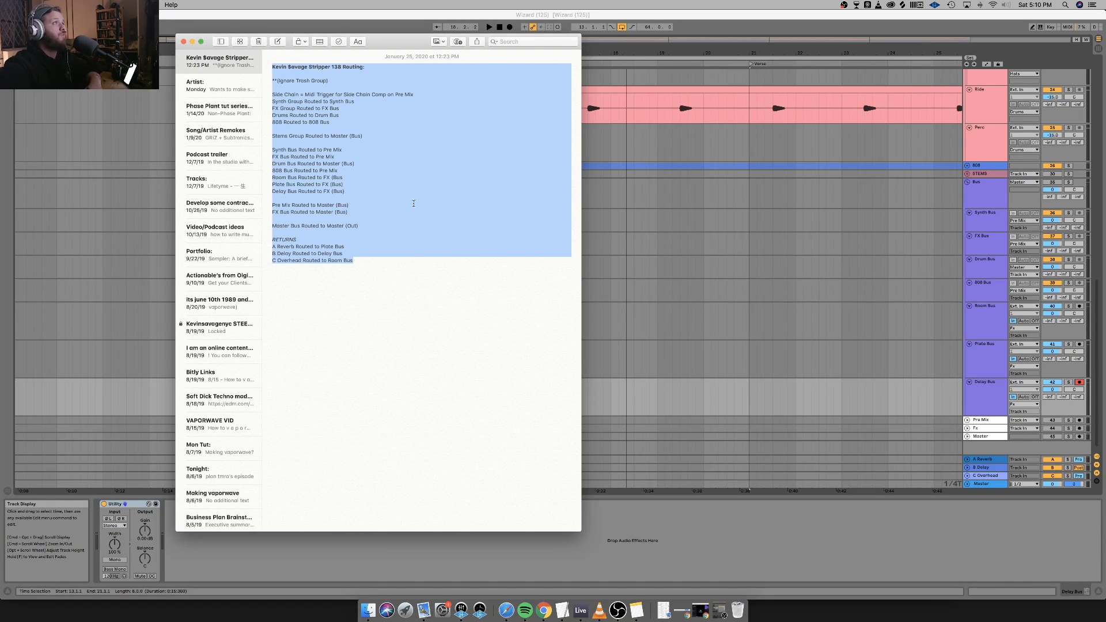
left_click(184, 42)
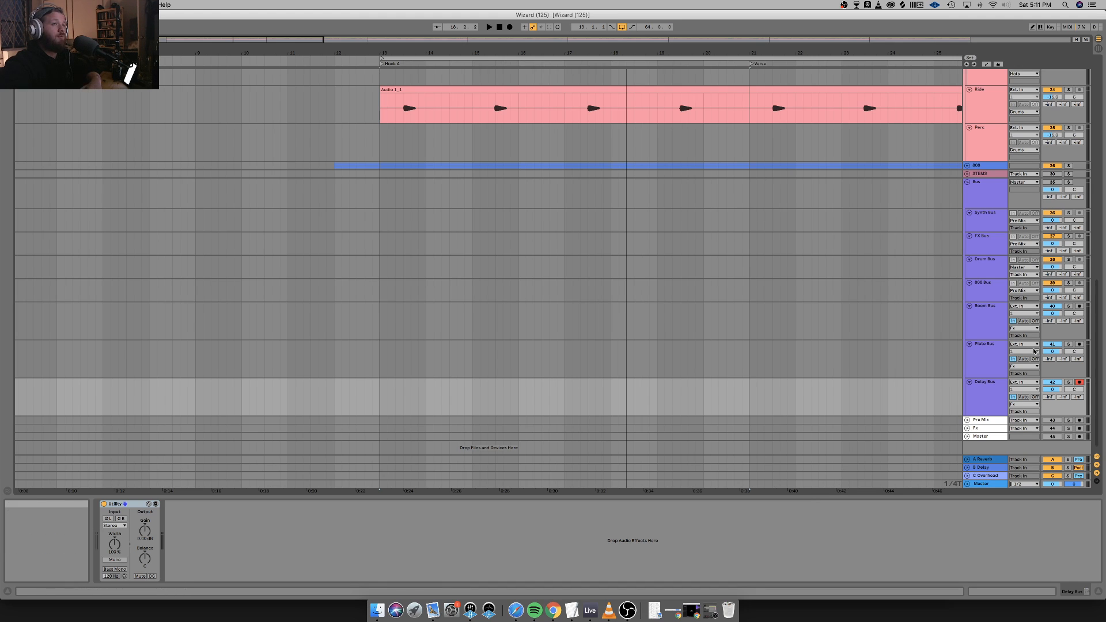
Fold the Bus group and set the arrangement loop to run from bar 5 to bar 29, where Hook B starts.
left_click(968, 183)
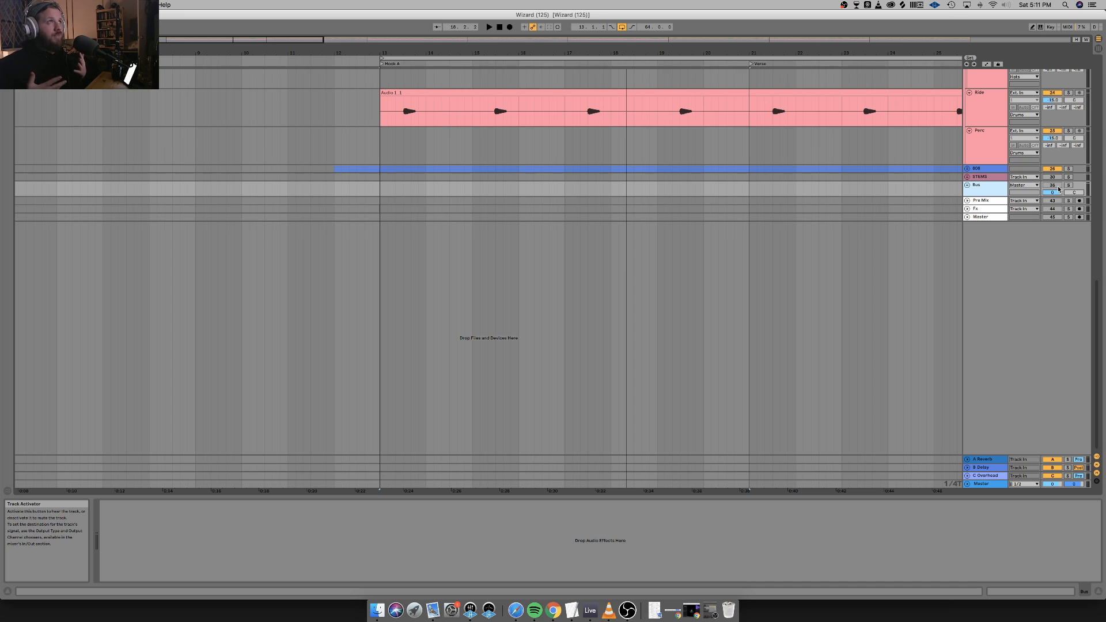
scroll(403, 271, "up", 15)
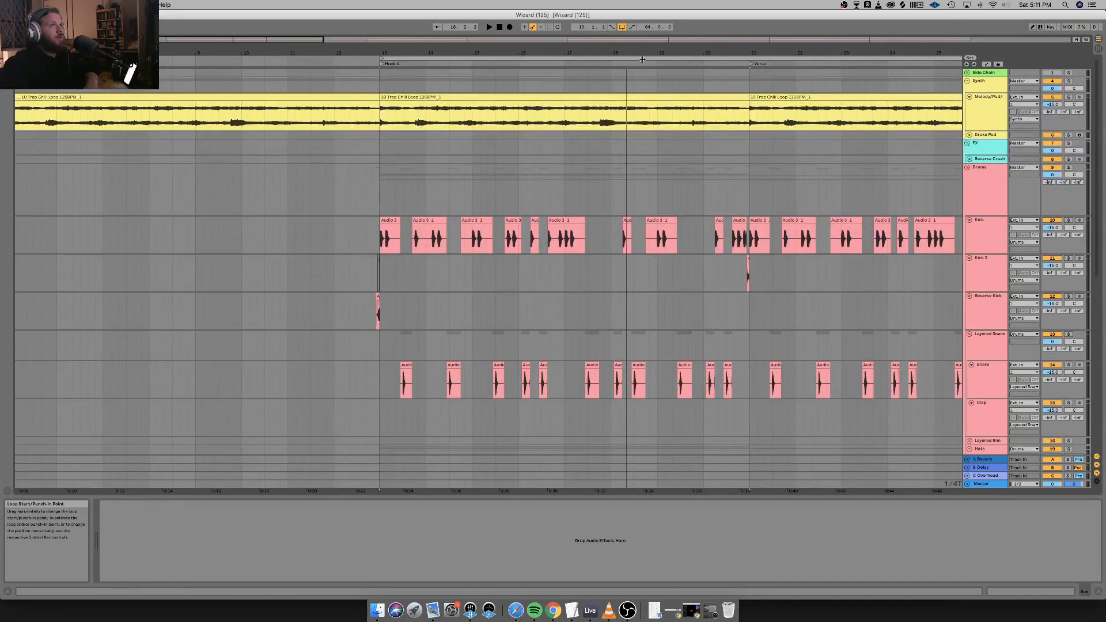
left_click(740, 162)
key("minus")
key("minus")
key("minus")
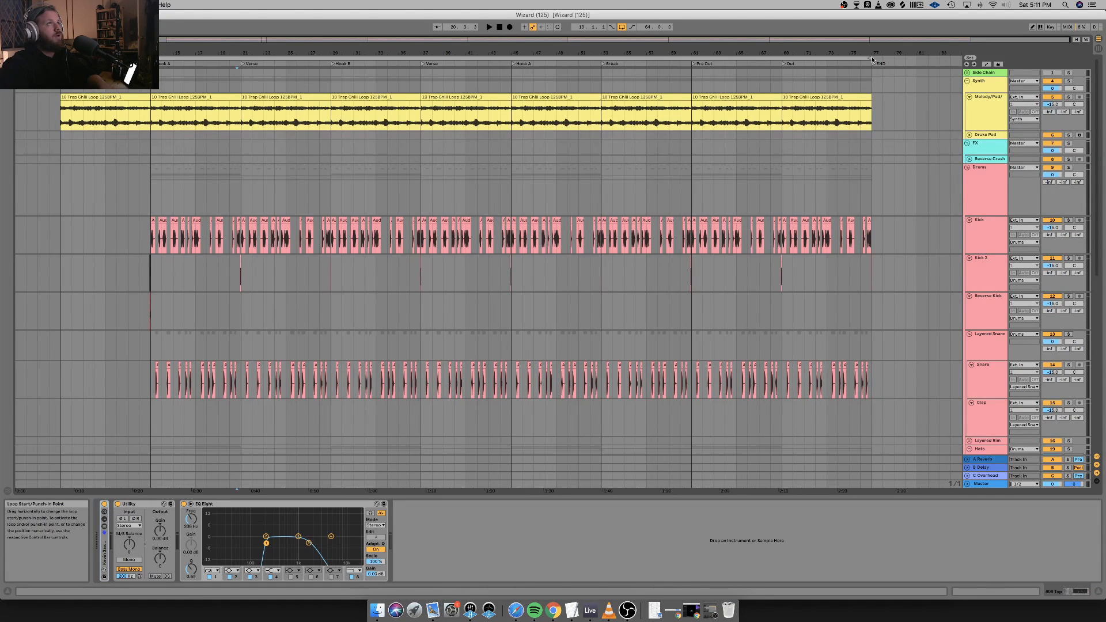
left_click_drag(871, 54, 330, 57)
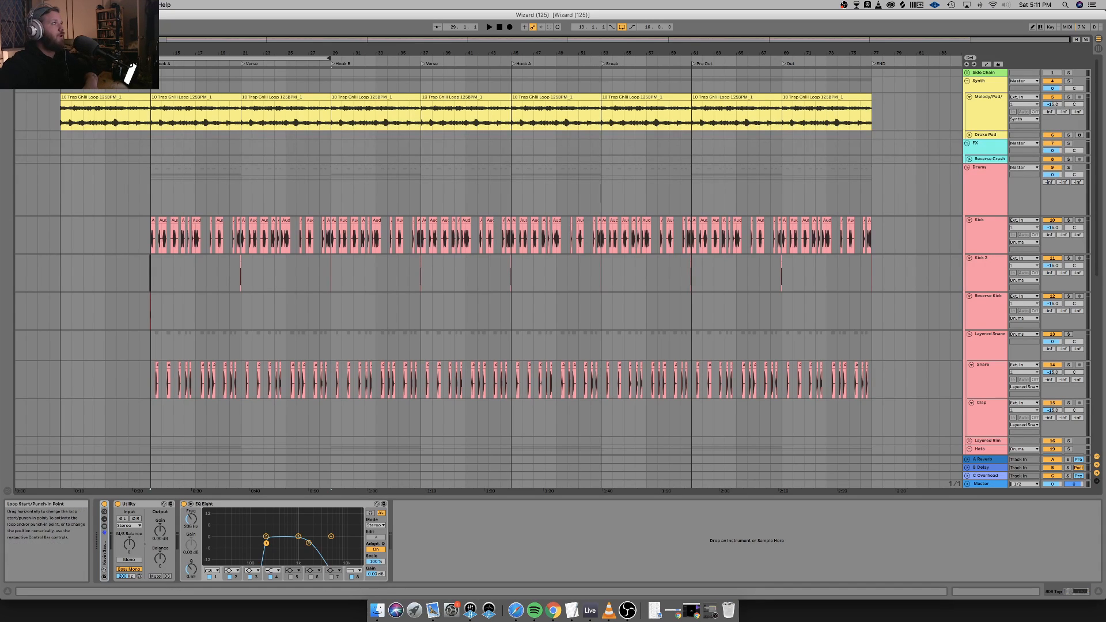
left_click_drag(152, 58, 61, 58)
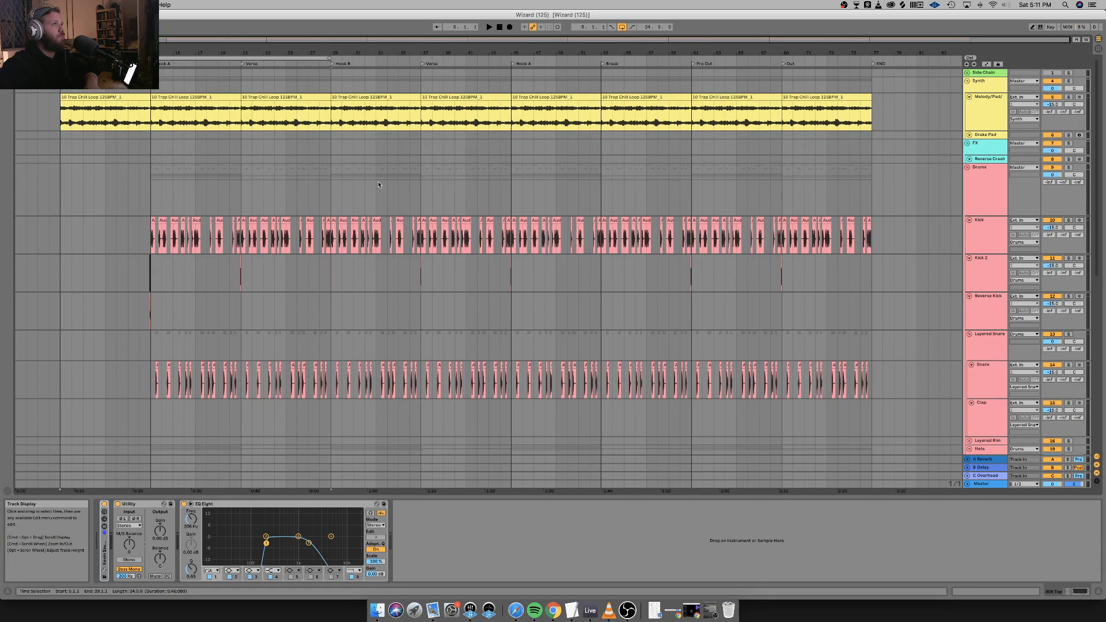
Play the loop, try raising the Utility gain on the 808 Top track, and reset that gain to its default.
key("space")
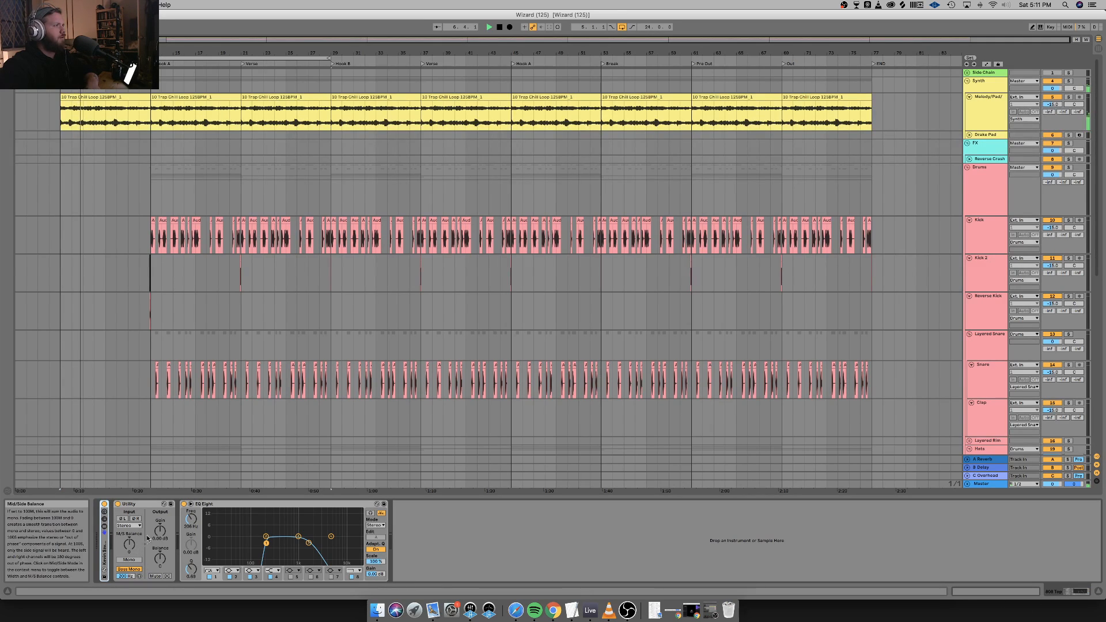
left_click_drag(160, 530, 161, 501)
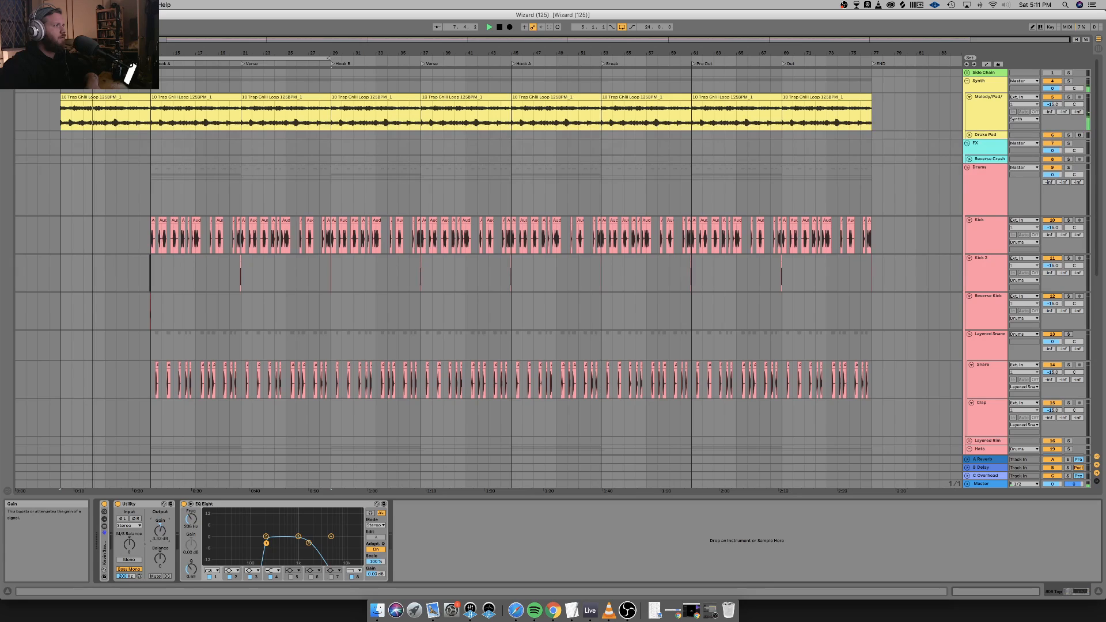
double_click(160, 530)
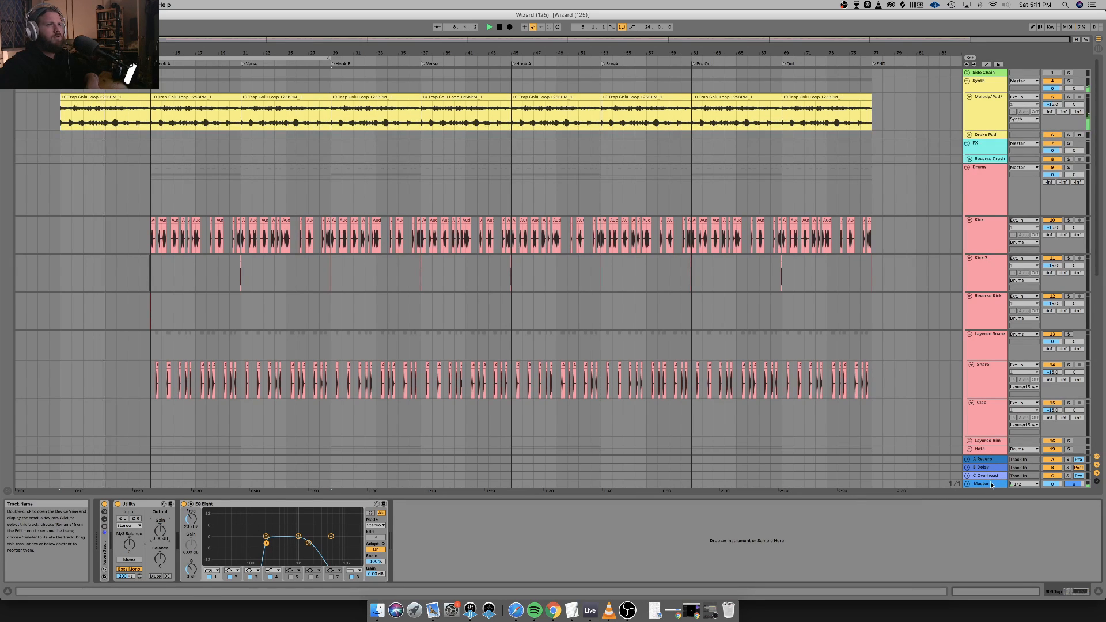
Show the main Master track's device chain and stop playback.
left_click(992, 482)
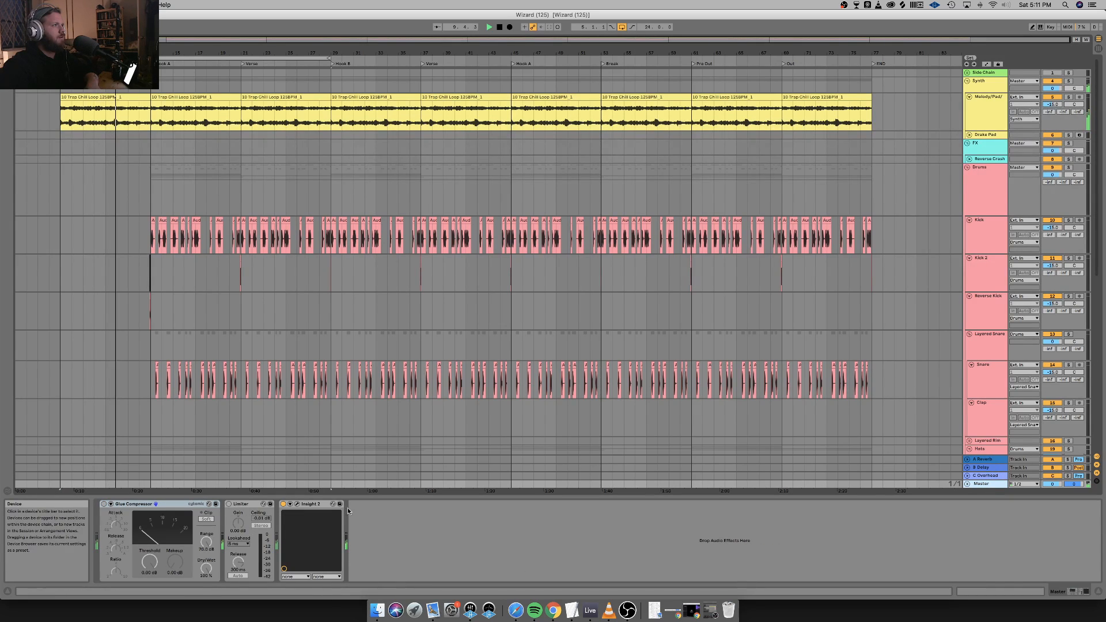
right_click(412, 527)
right_click(412, 527)
left_click(398, 528)
key("space")
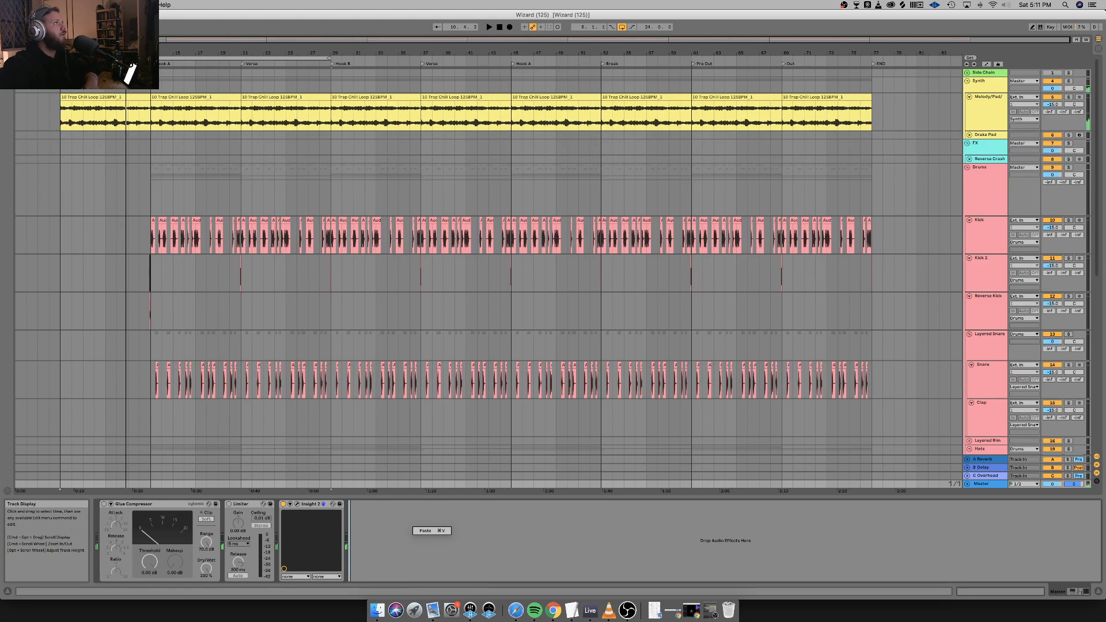
key("Escape")
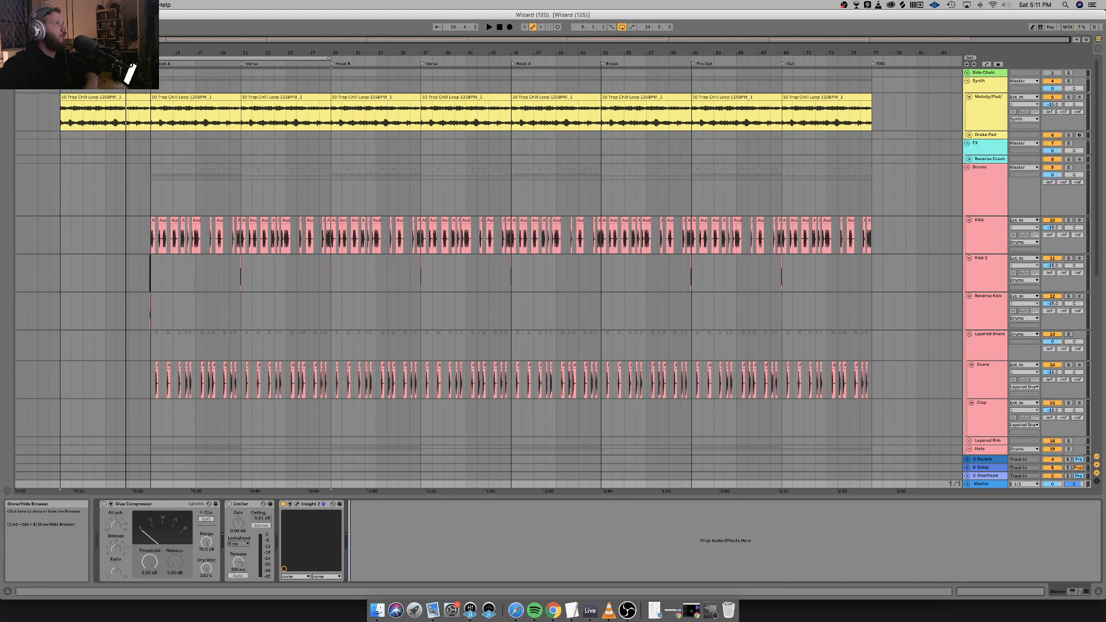
Add a Utility audio effect after Insight 2 on the main Master track and play the loop.
left_click(7, 40)
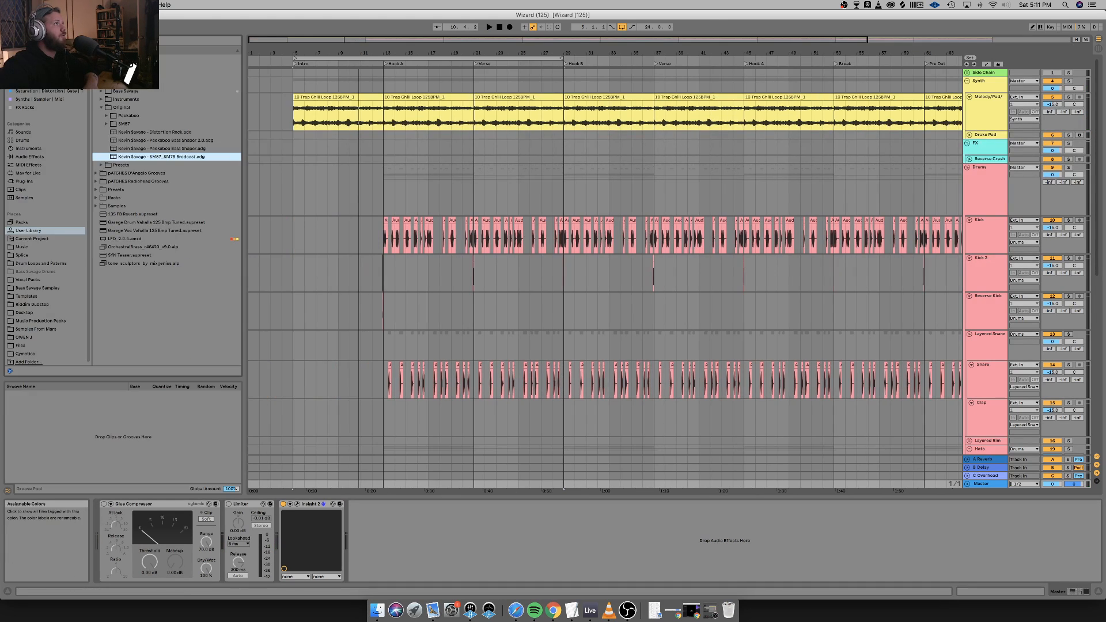
left_click(23, 148)
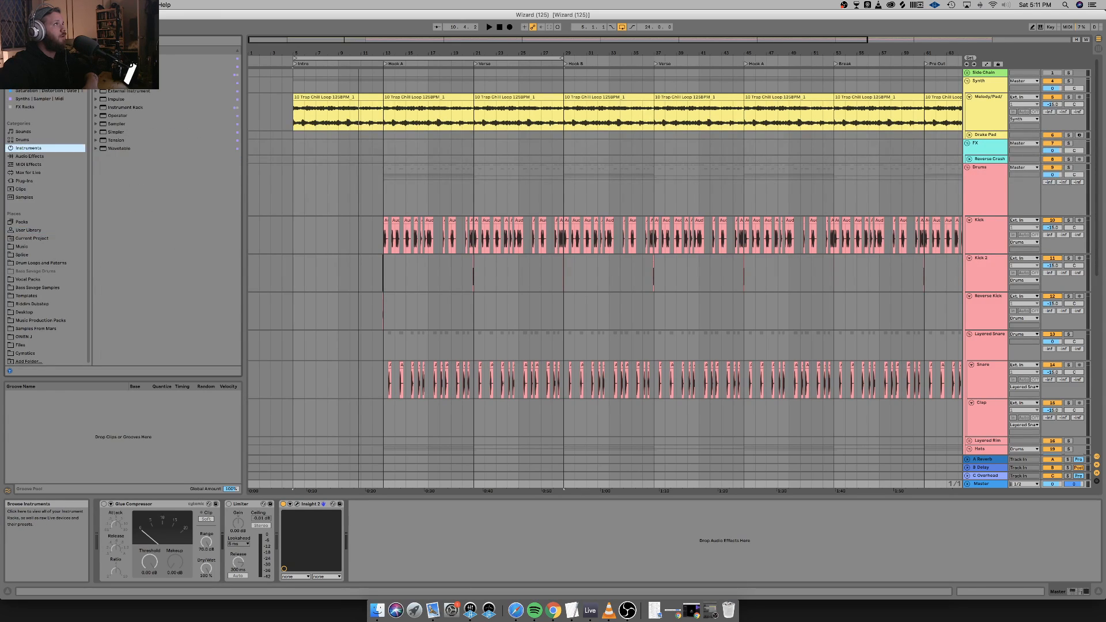
left_click(25, 156)
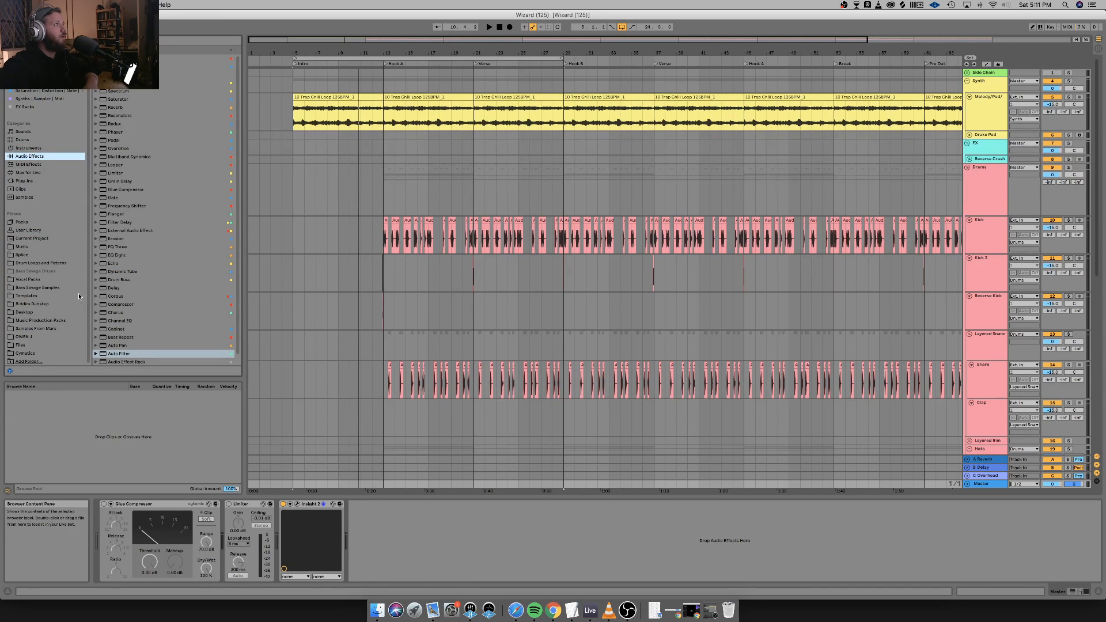
scroll(125, 285, "down", 1)
scroll(167, 121, "up", 1)
left_click_drag(172, 74, 464, 547)
key("space")
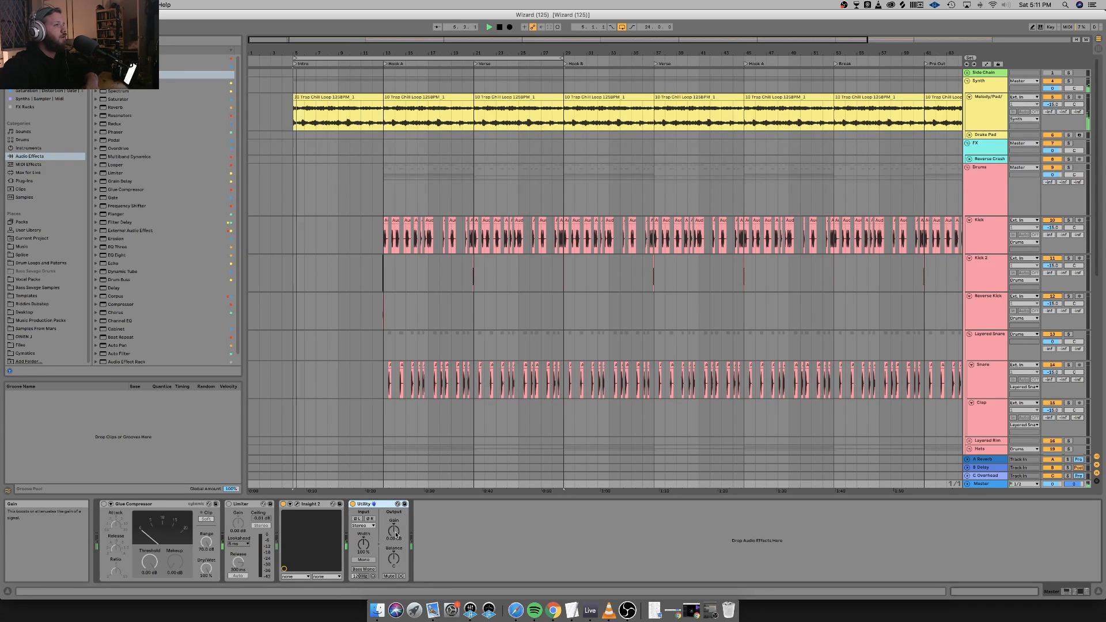
Raise the gain of the Utility on the main Master track while the loop plays.
left_click_drag(394, 531, 394, 503)
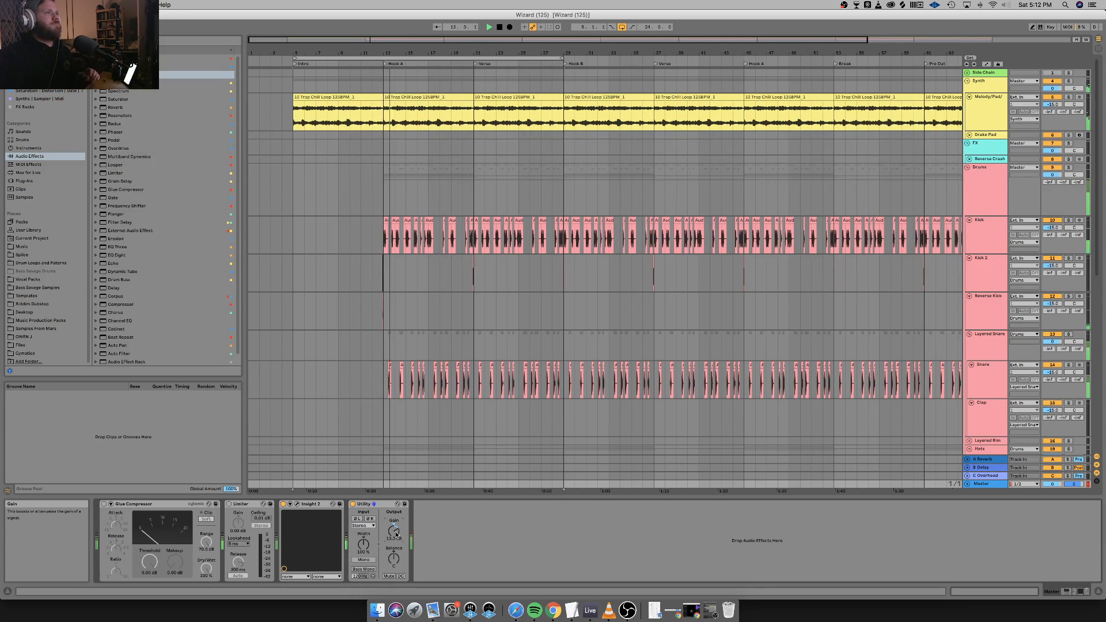
Unfold the 808 group to show its Funky Bass, 808 Top and 808 Bottom tracks.
scroll(613, 245, "down", 10)
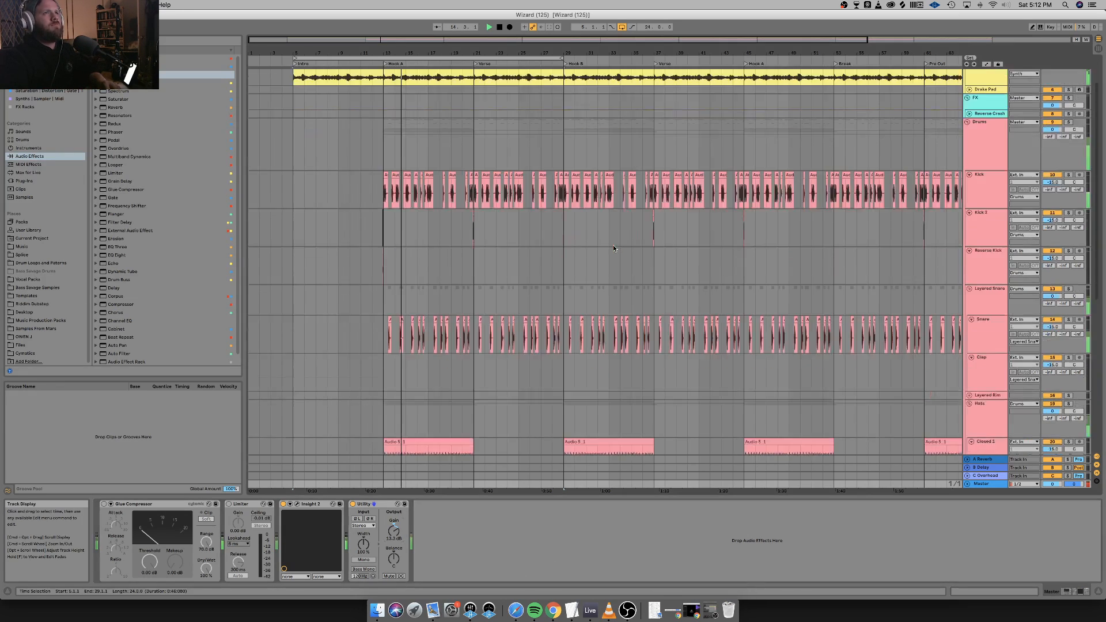
left_click(973, 383)
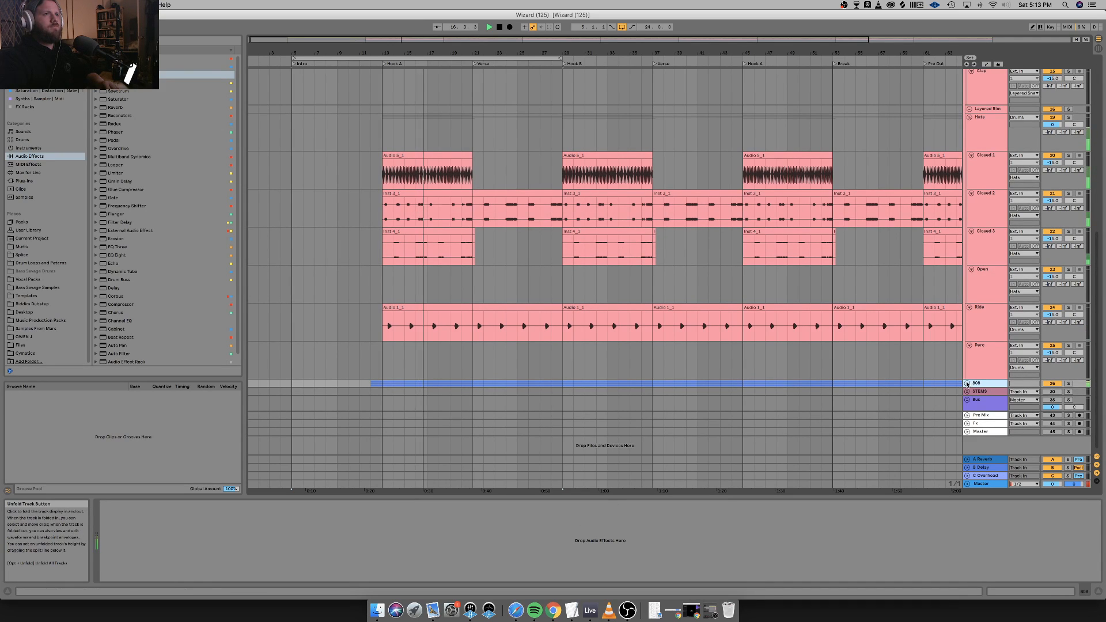
left_click(969, 383)
scroll(976, 398, "down", 3)
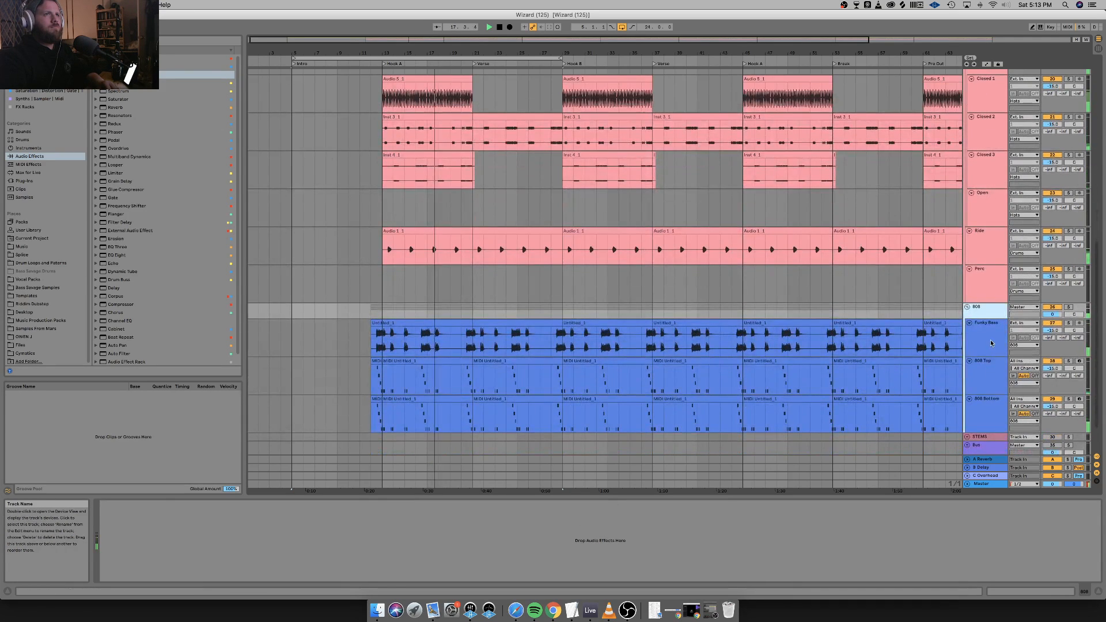
Reset the Utility gain on the Funky Bass track and inspect the device chains of 808 Top and Funky Bass.
left_click(985, 340)
double_click(145, 529)
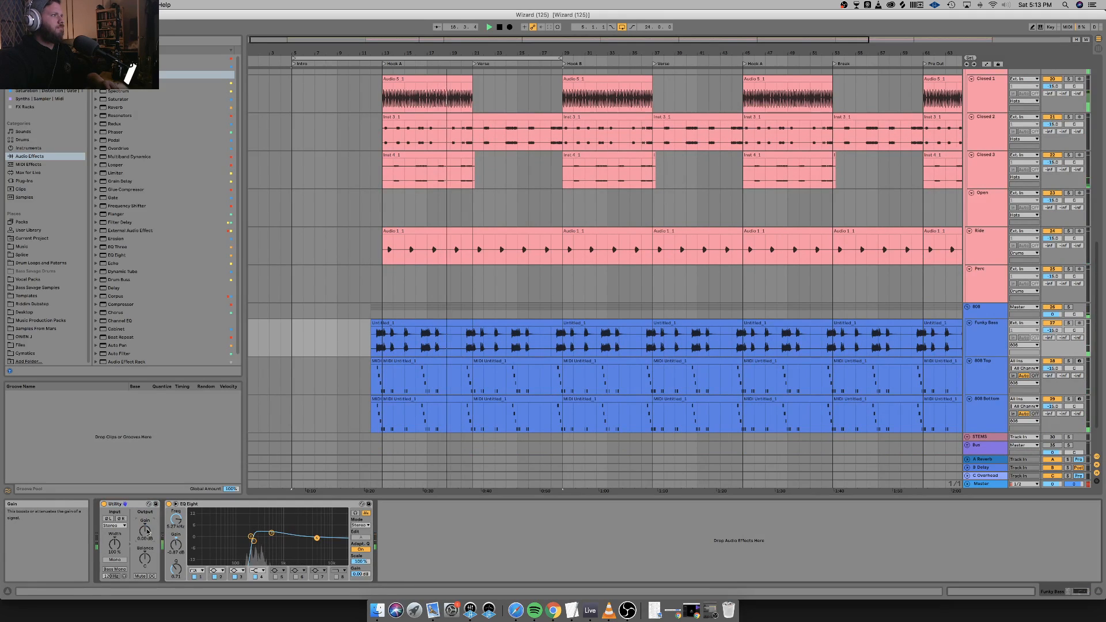
left_click(986, 373)
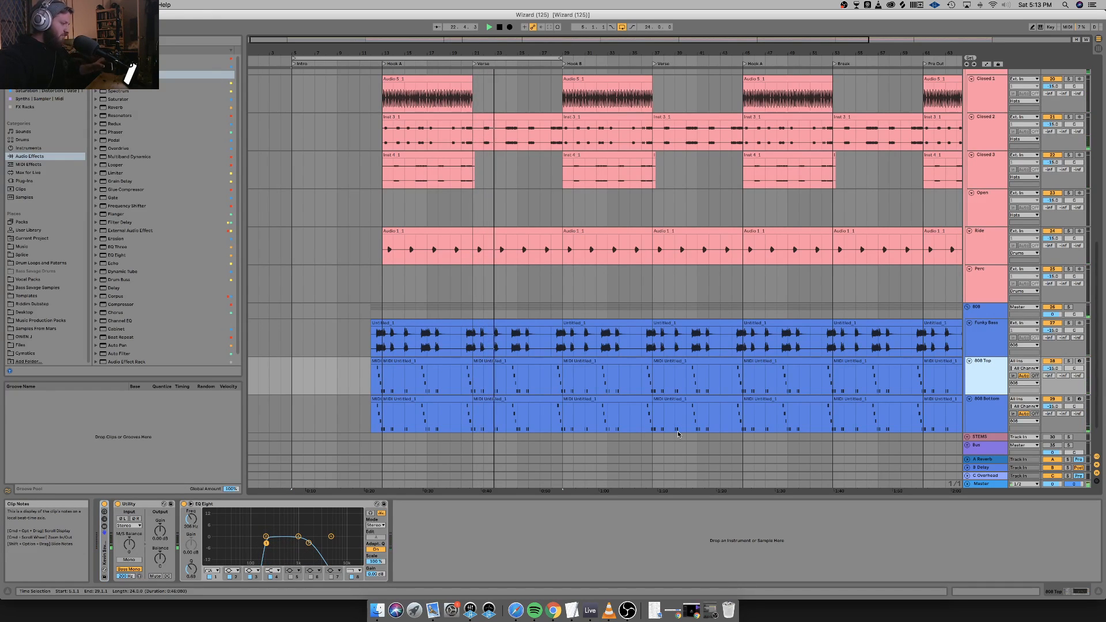
left_click(976, 351)
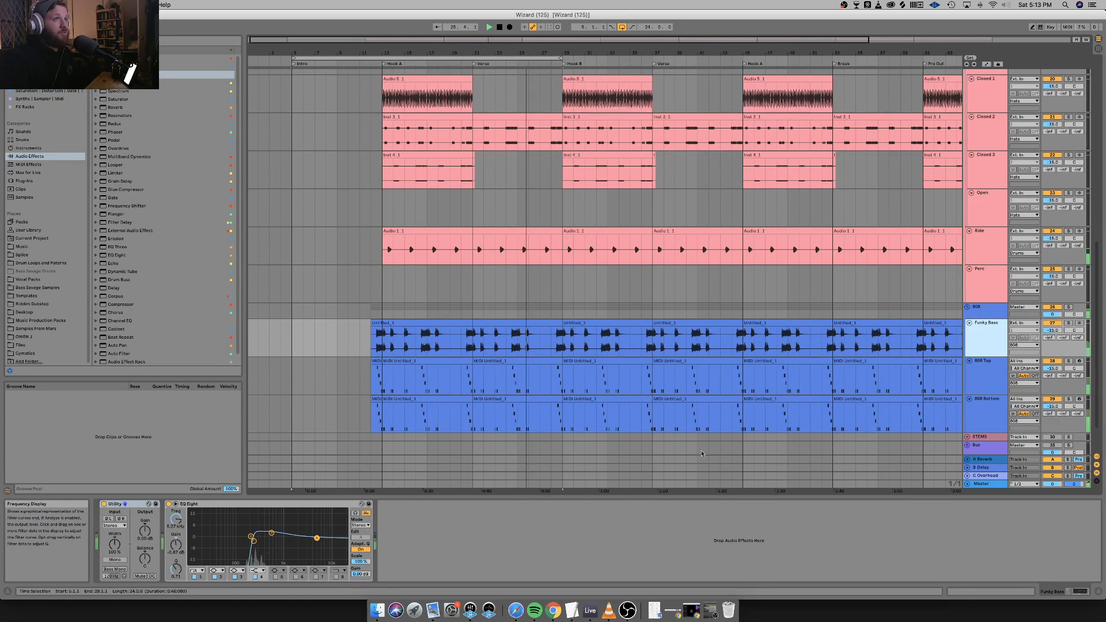
Solo the 808 group and move the loop start to bar 12, where the 808 clips begin.
left_click(1068, 307)
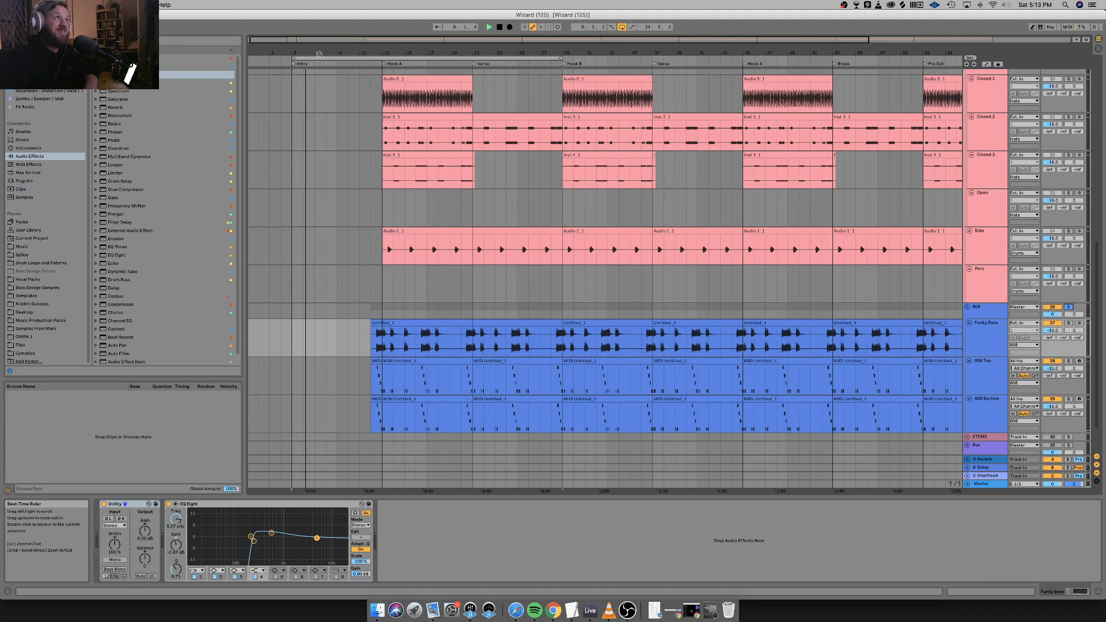
left_click_drag(294, 57, 369, 62)
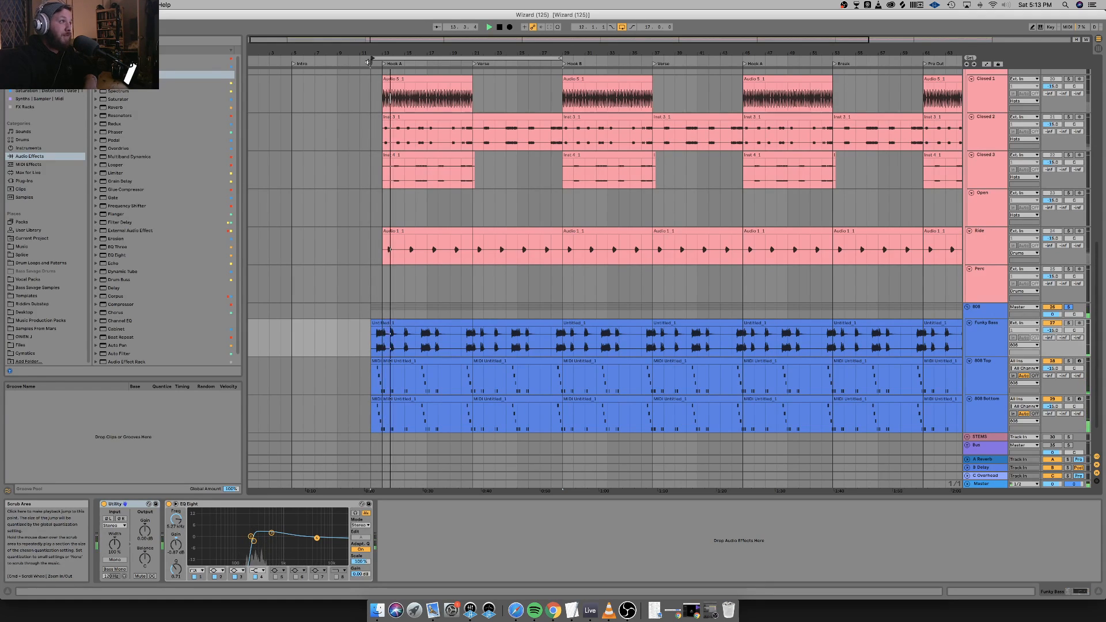
left_click(991, 315)
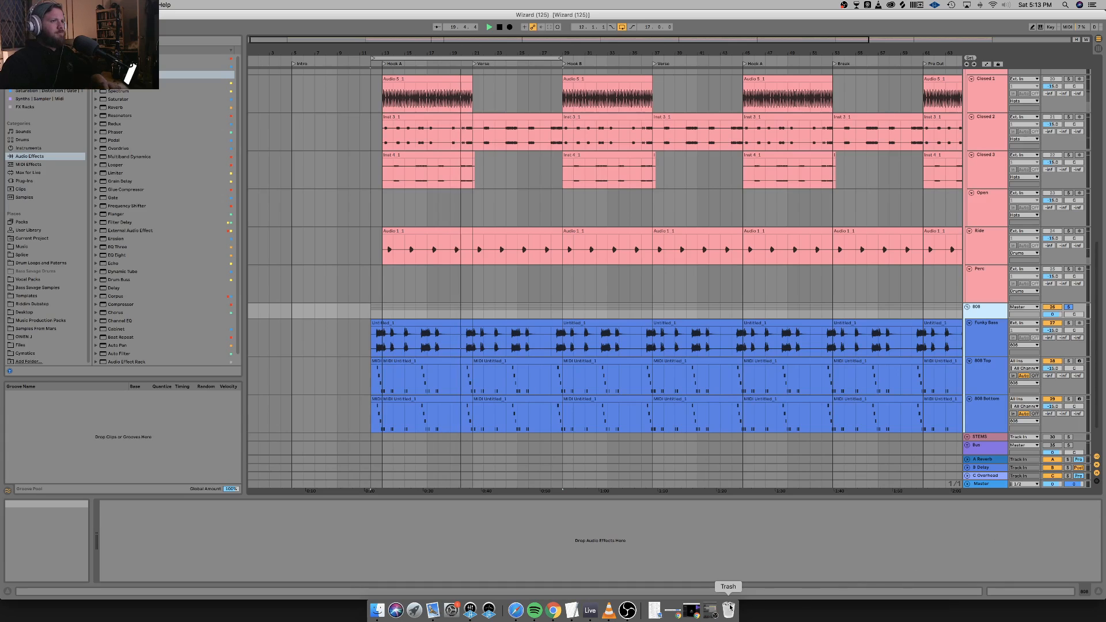
Switch to the Twitch Stream Manager in Chrome to check the stream and chat, and minimize its window to return to Ableton Live.
left_click(693, 612)
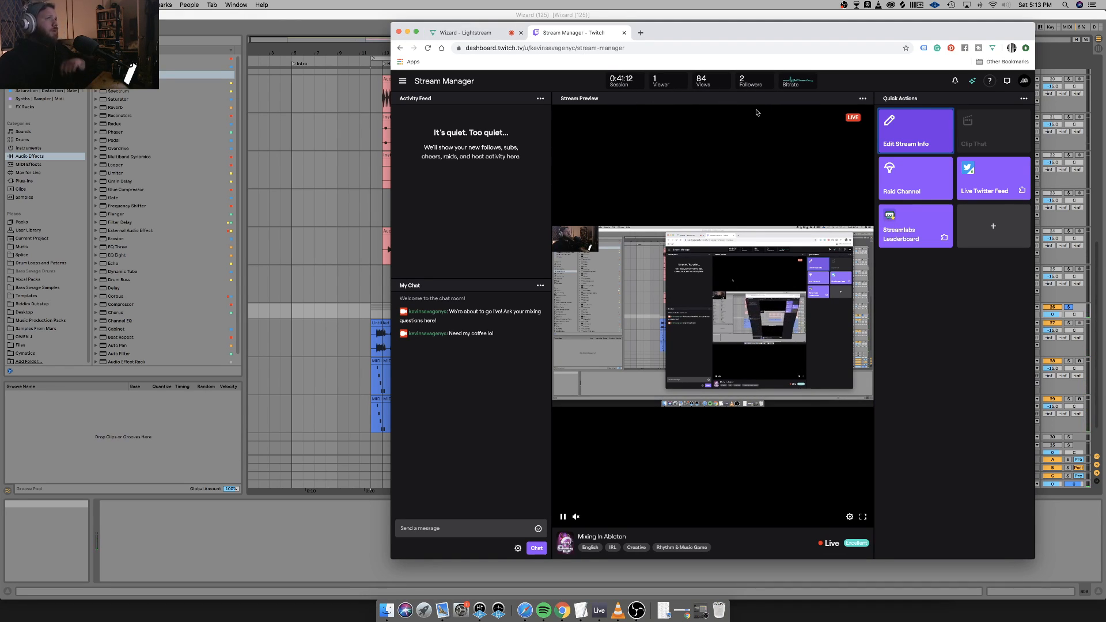
left_click(408, 33)
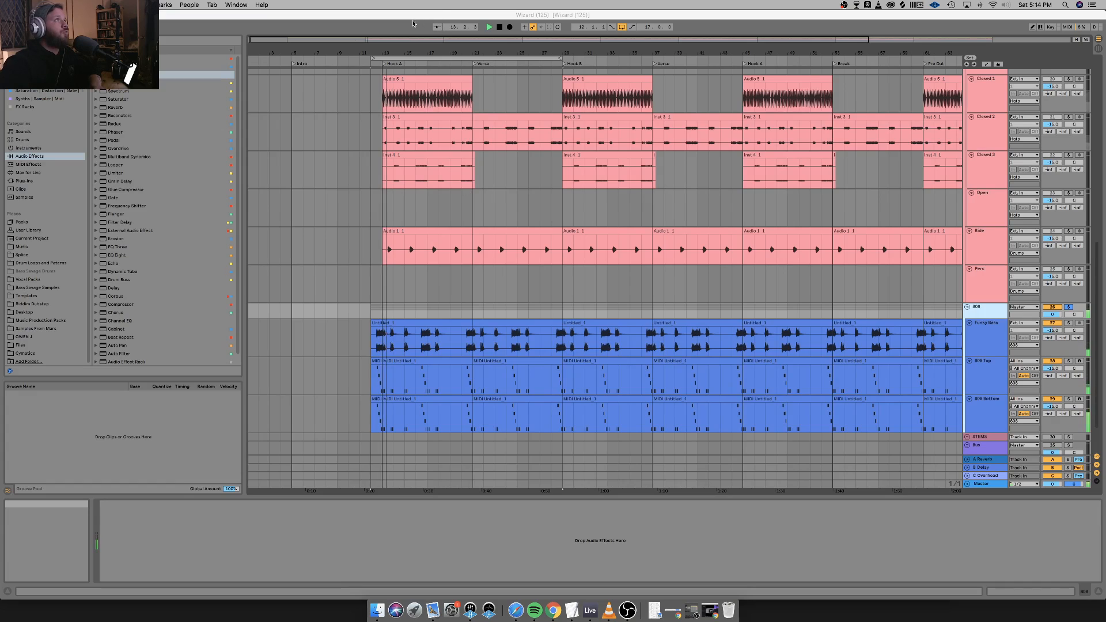
Move the loop start back to bar 5 at the Intro marker.
left_click(372, 60)
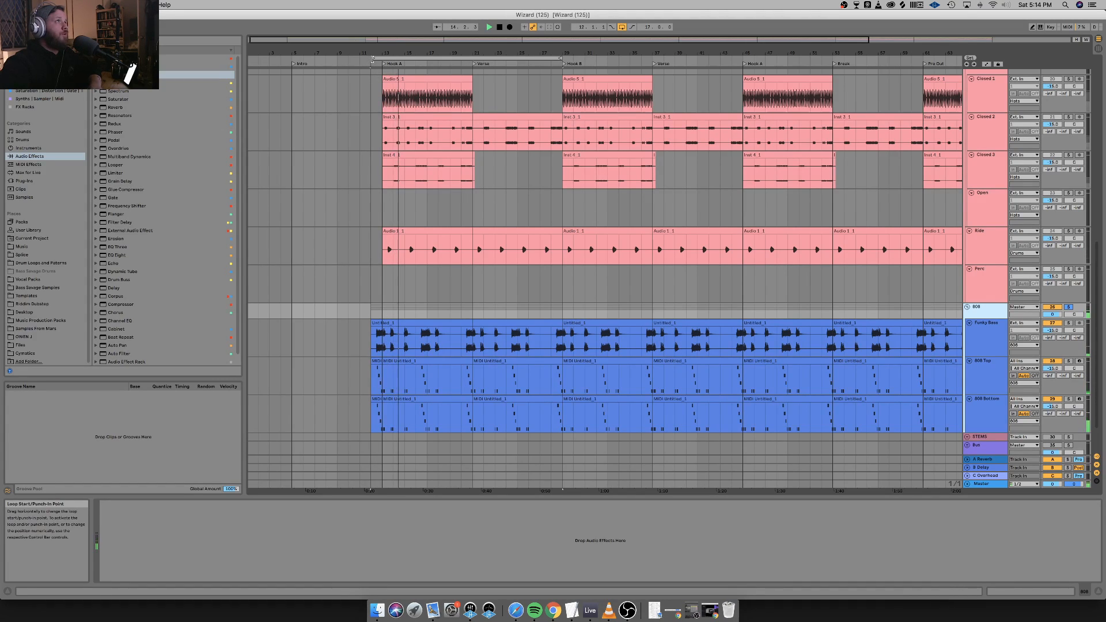
left_click_drag(373, 60, 294, 68)
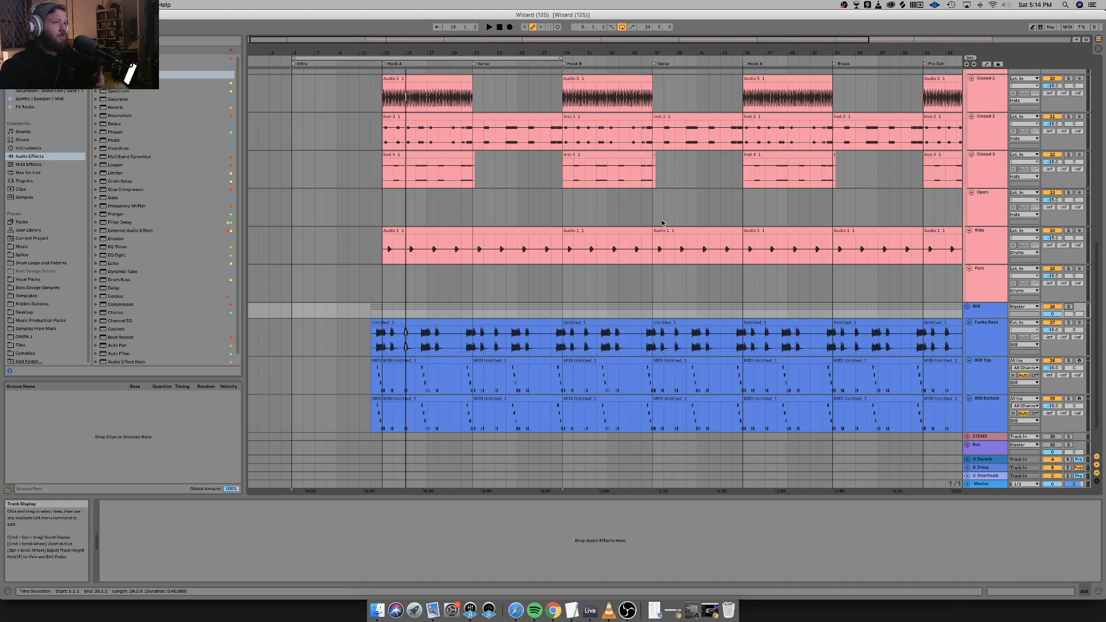
Hide the device view and fold the Drums group.
left_click(1099, 592)
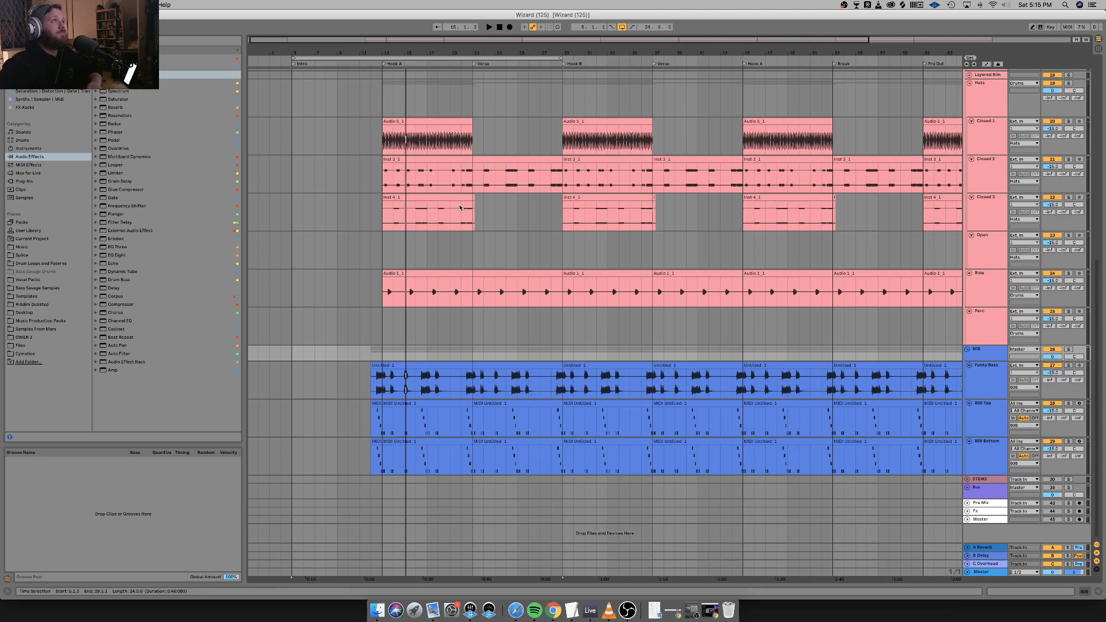
scroll(461, 207, "up", 10)
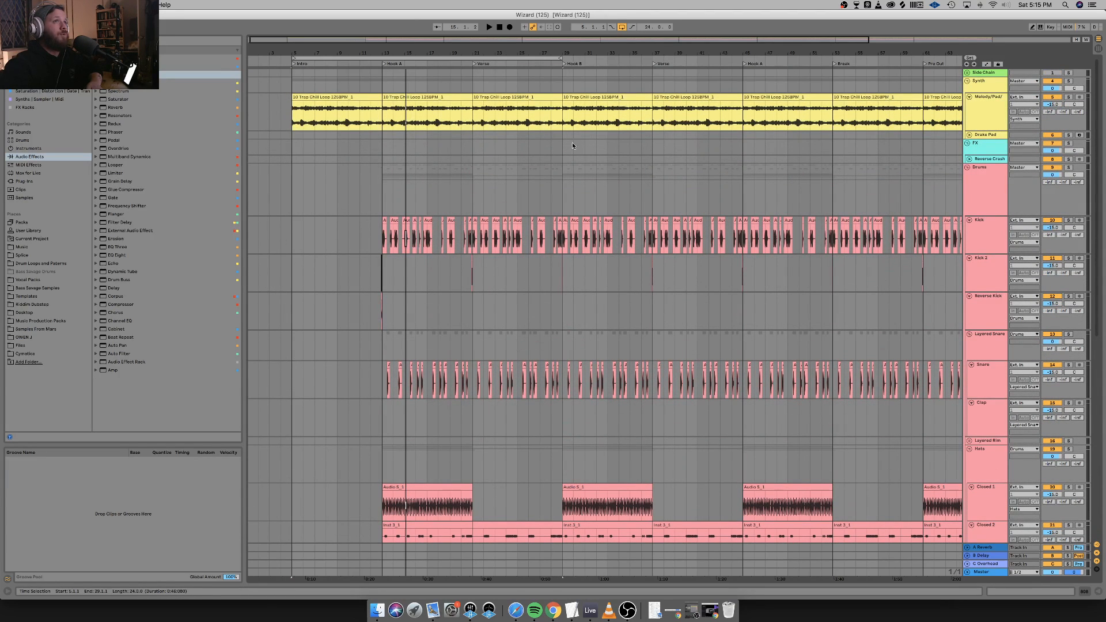
left_click(968, 167)
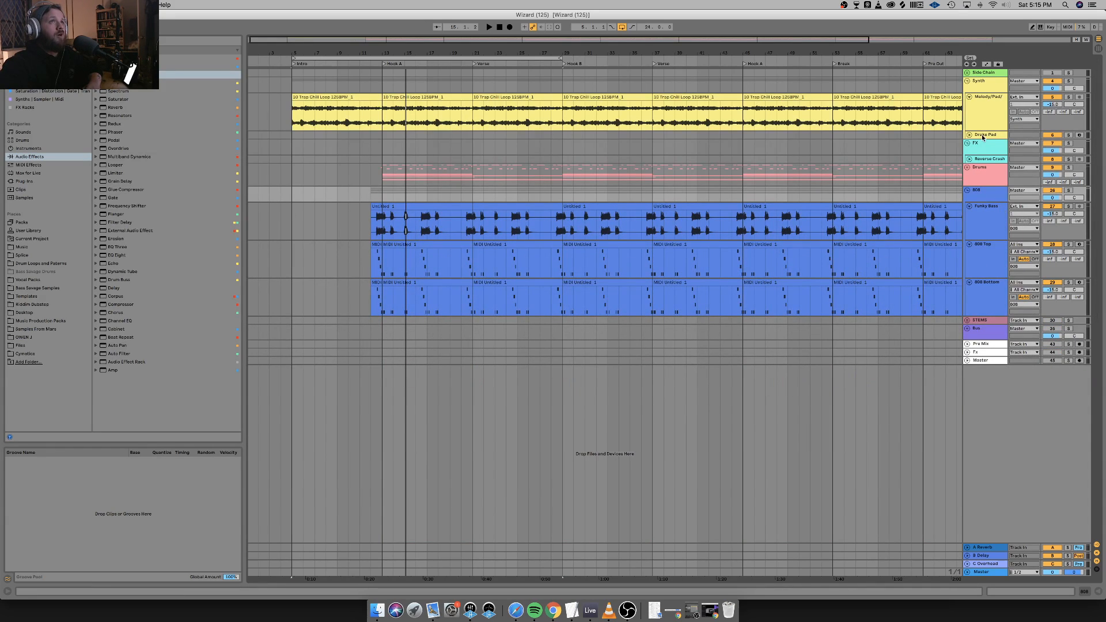
Unfold the Reverse Crash track in the FX group.
left_click(973, 160)
left_click(971, 160)
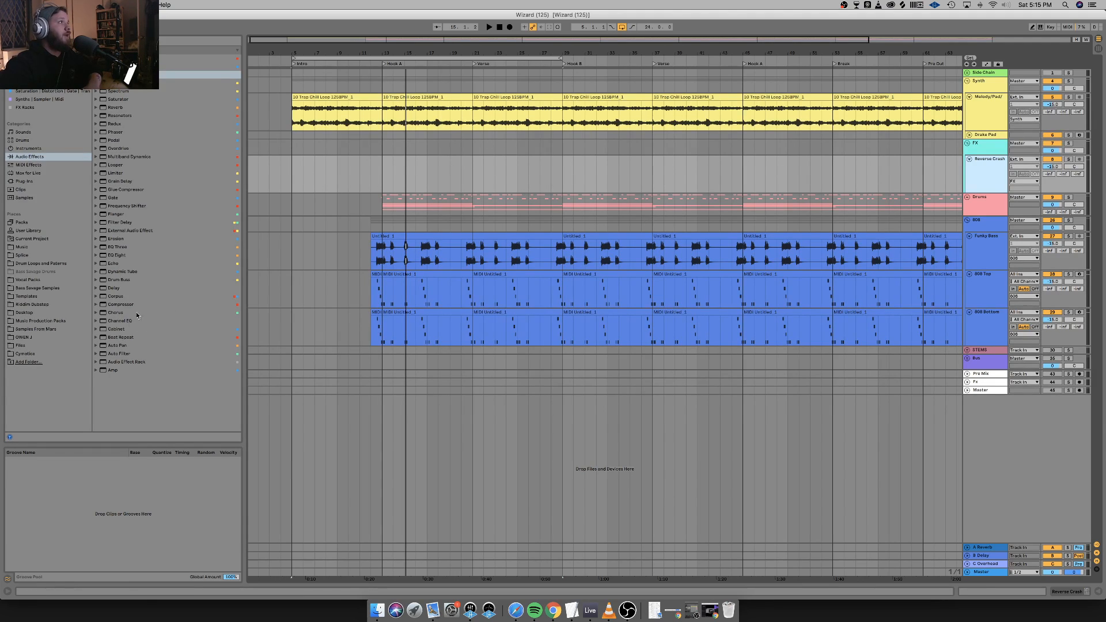
Open the Cymatics sample folder and collapse its Percussion Loops folder and Diamonds Hip Hop Sample Pack.
left_click(26, 353)
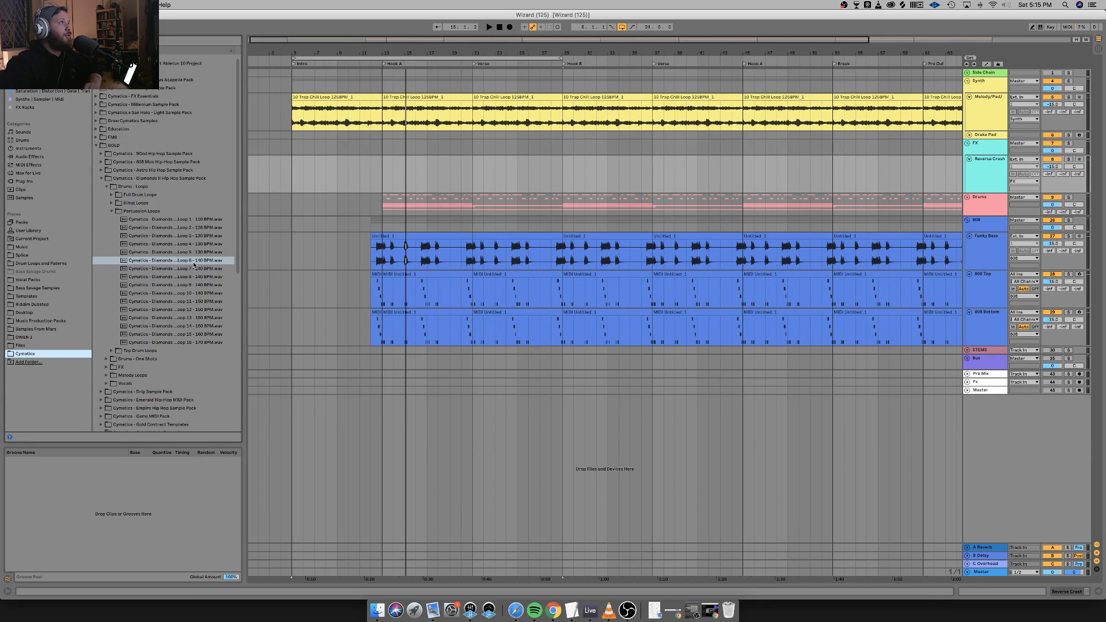
left_click(112, 211)
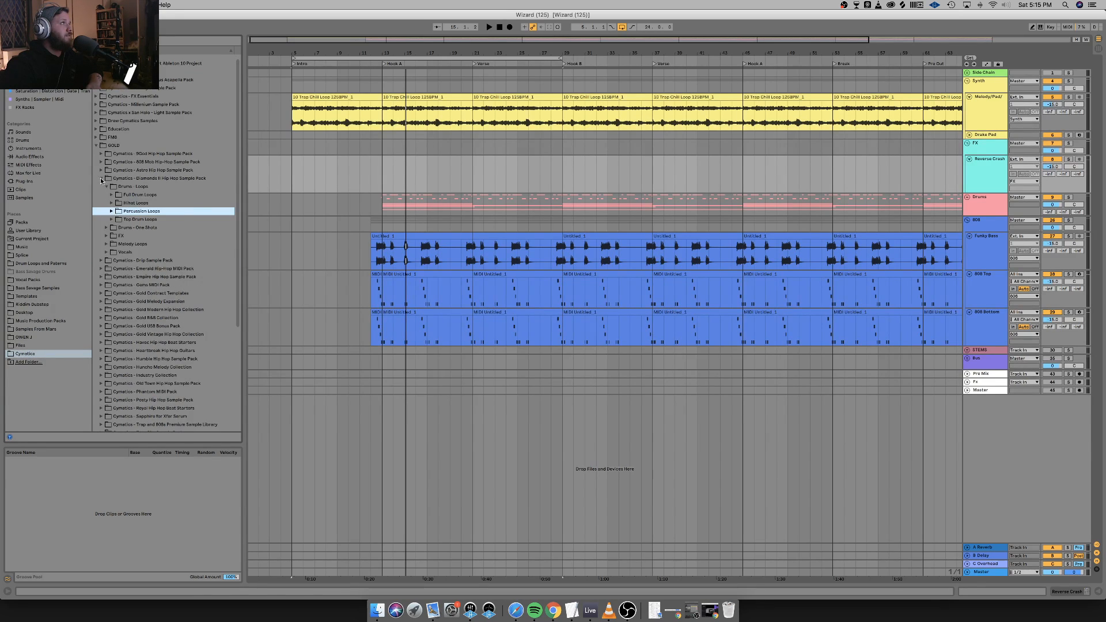
left_click(102, 179)
Preview Crash (Decision).wav from the OWEN J sample folder and place it on the Reverse Crash track at bar 5.
left_click(54, 332)
left_click(54, 337)
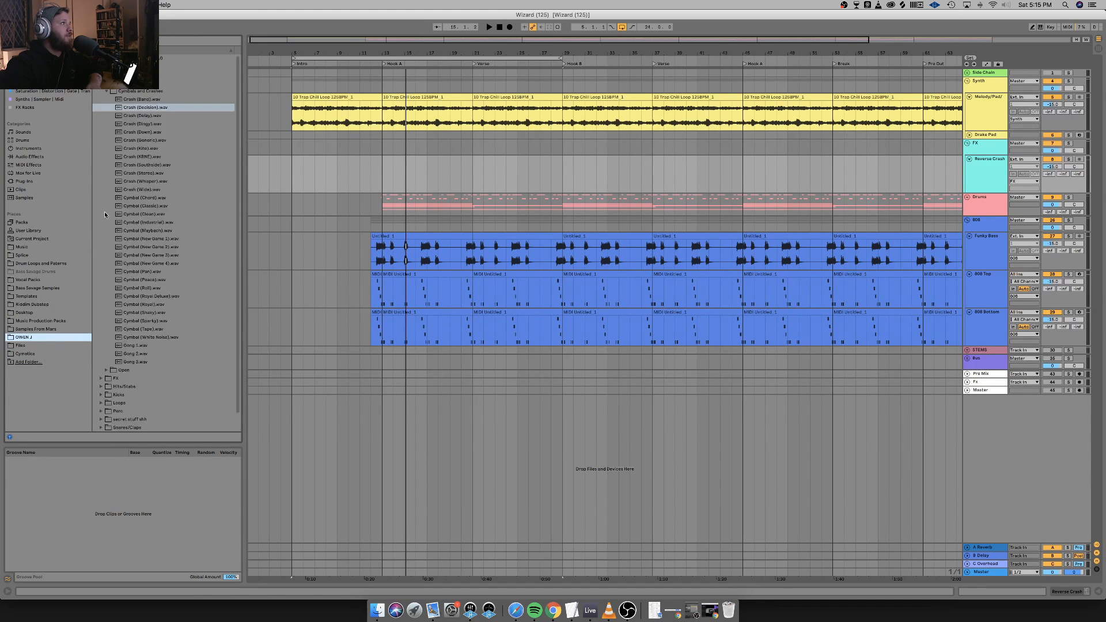
left_click(149, 109)
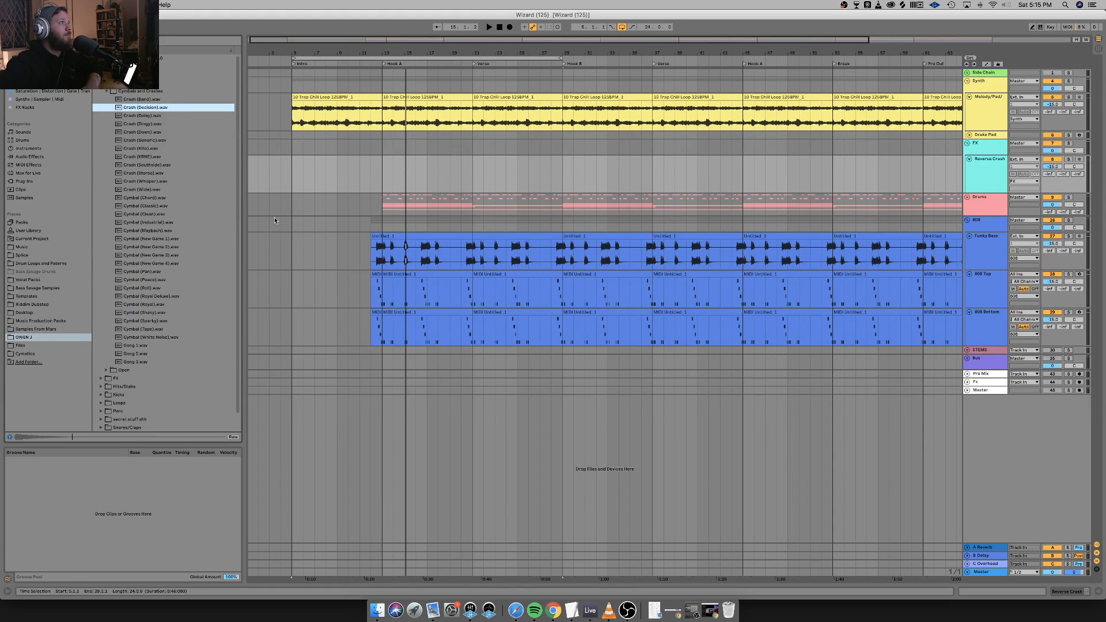
left_click_drag(139, 106, 296, 184)
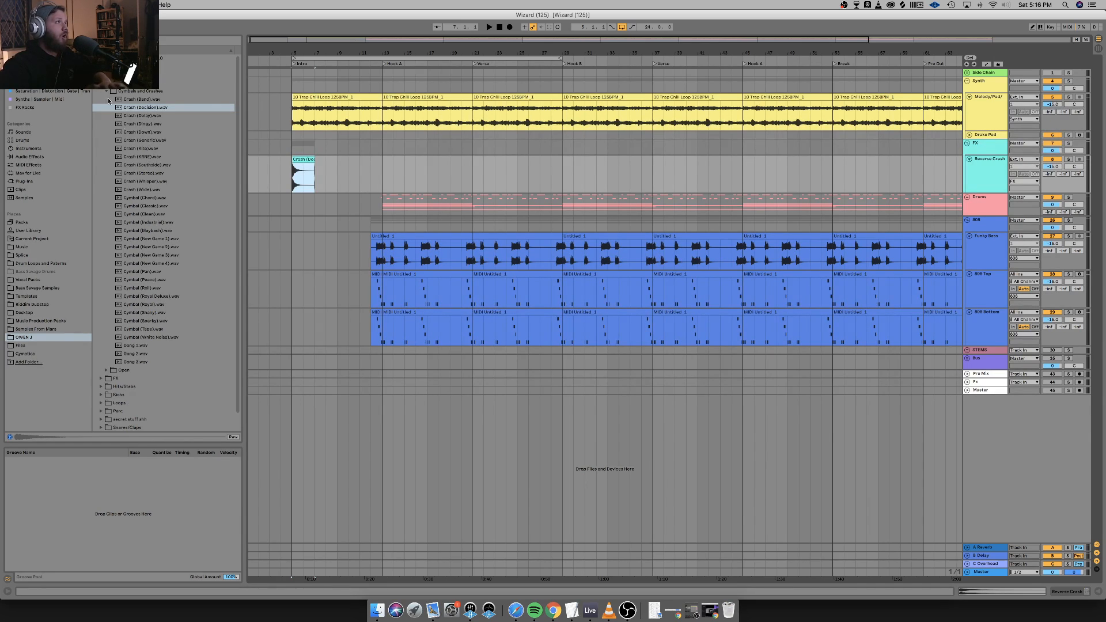
Audition the first samples in the Kicks folder, down to Brick Kick.wav, and collapse the folder.
scroll(165, 418, "down", 2)
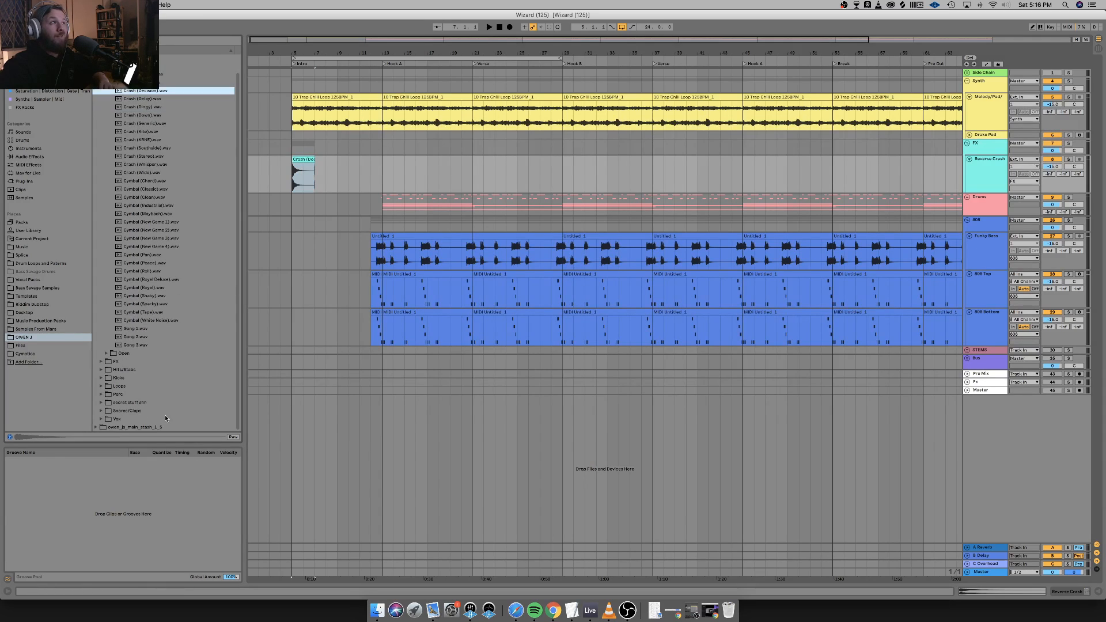
left_click(101, 379)
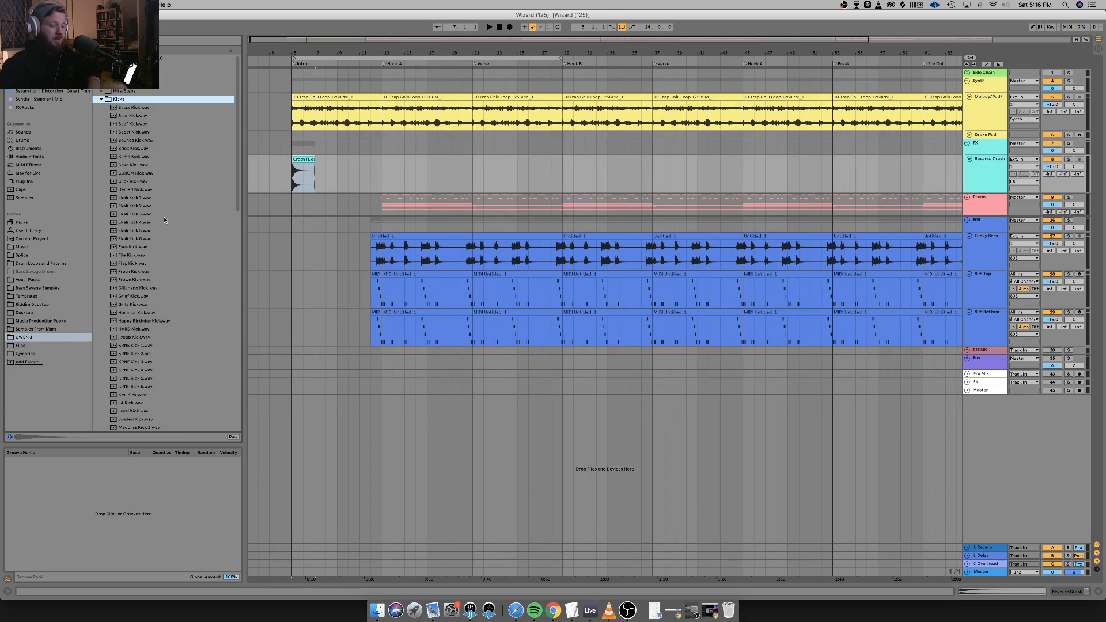
key("Down")
key("Down")
key("Down")
key("Down")
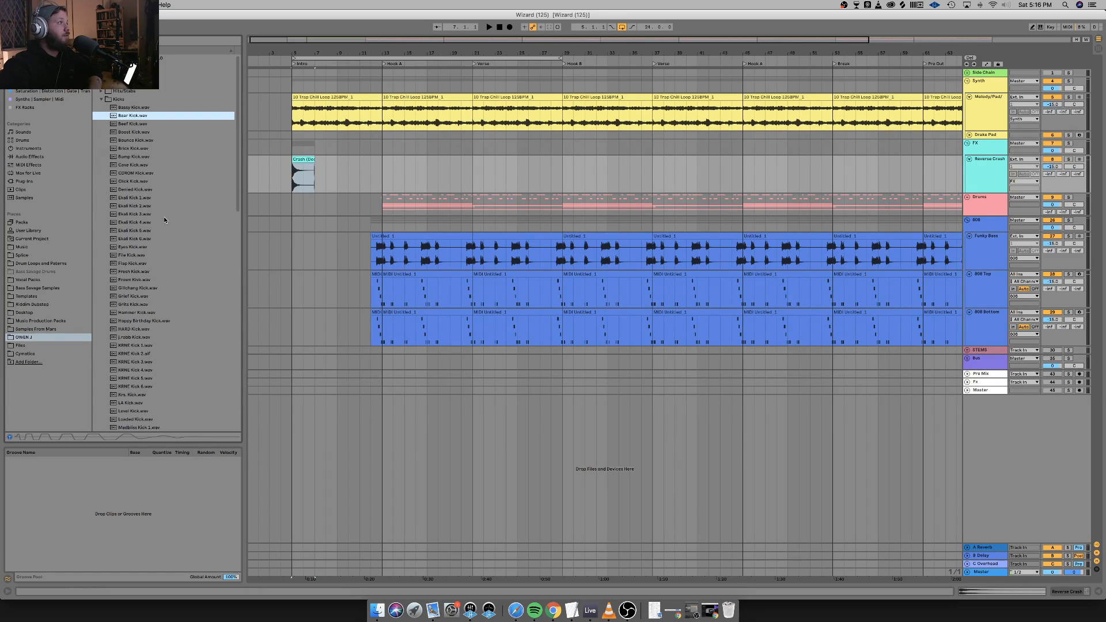
key("Down")
key("Down")
key("Down")
key("Down")
key("Down")
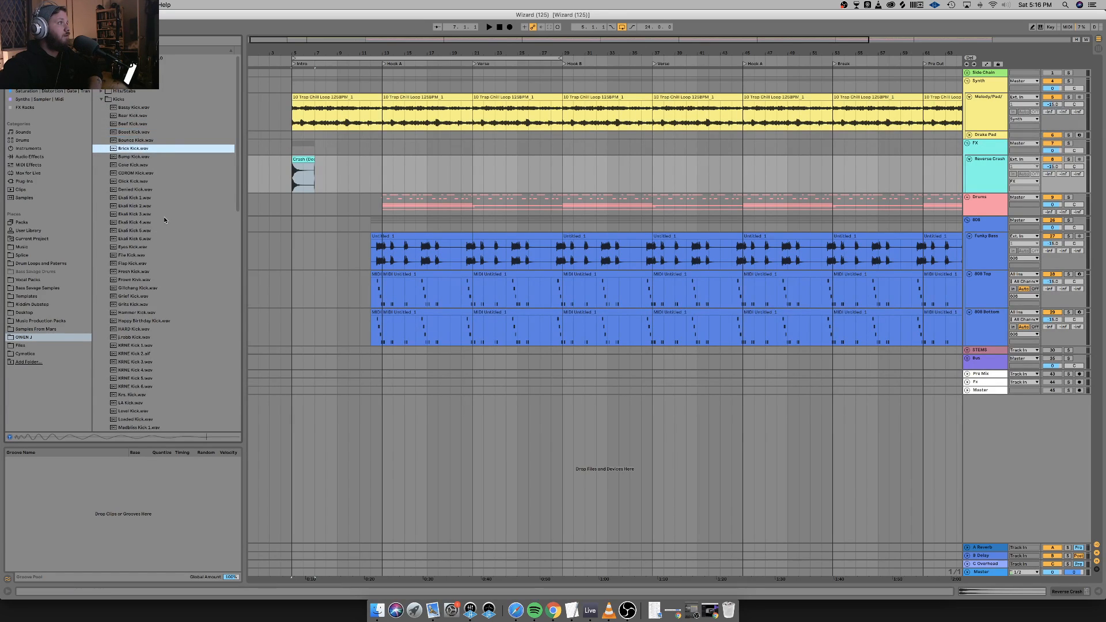
left_click(99, 100)
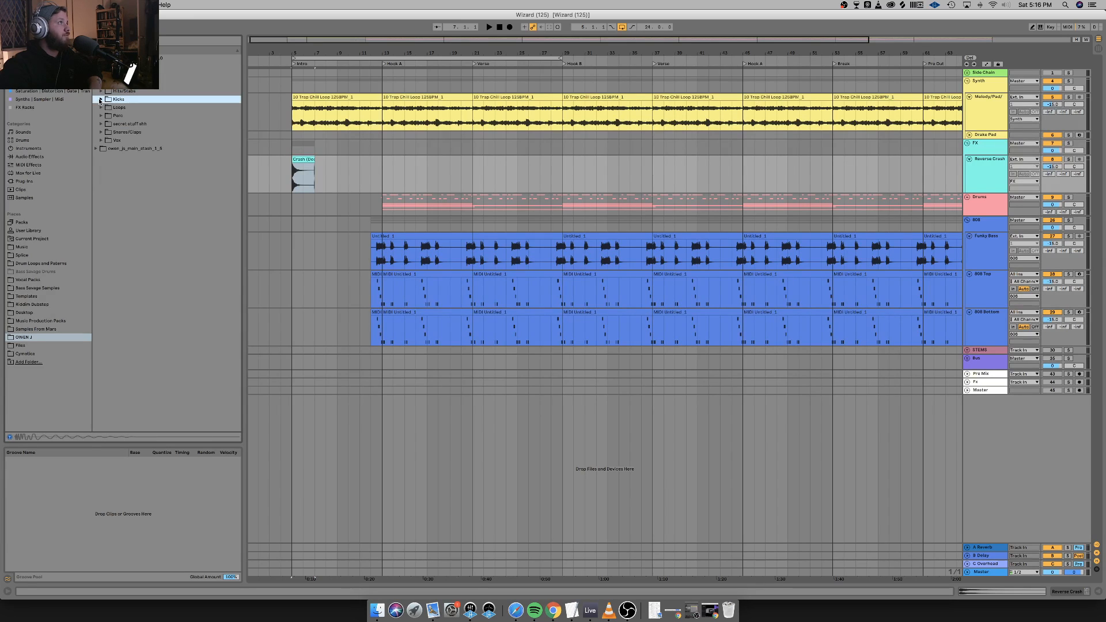
Collapse the cymbals and crashes folder, audition the hi-hat samples down to Drake Hat 1.wav, and fold the hats folder.
left_click(100, 75)
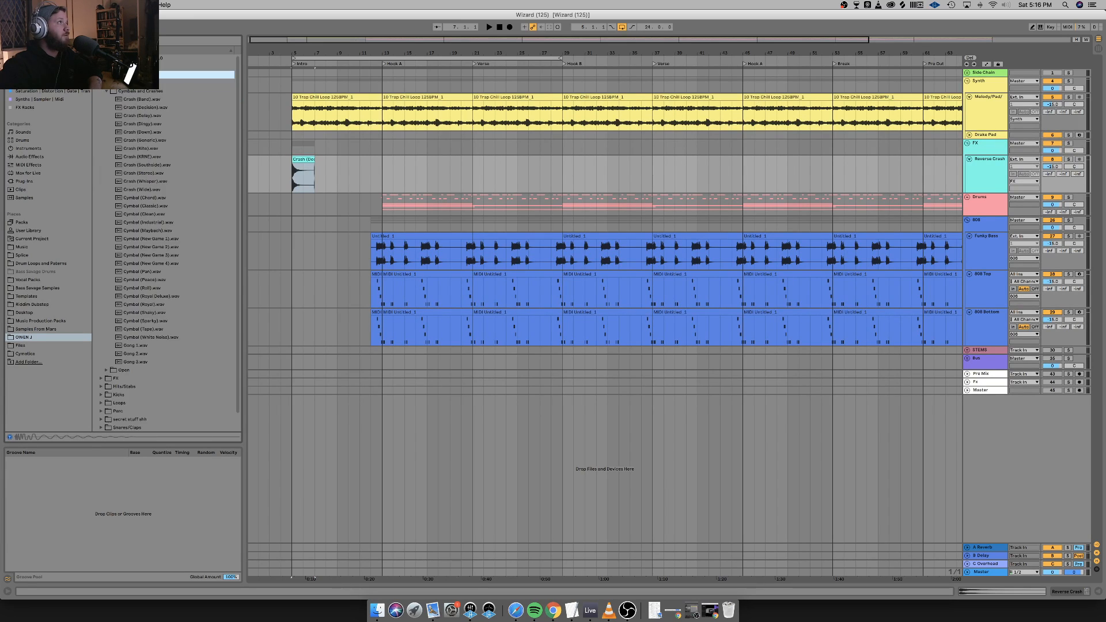
left_click(107, 91)
left_click(107, 83)
key("Down")
key("Down")
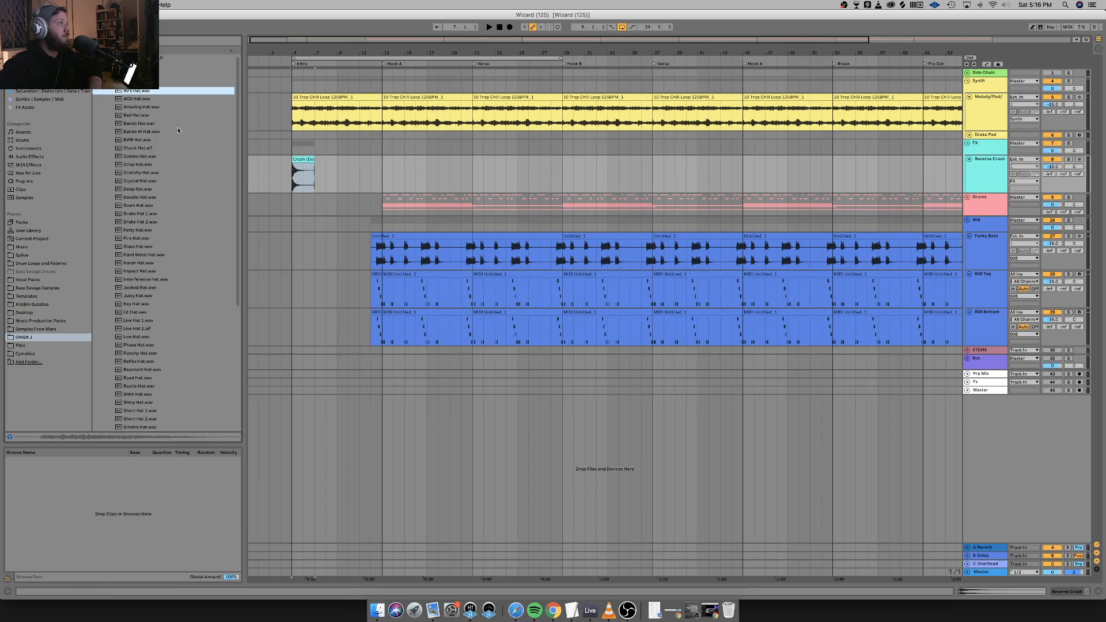
key("Down")
key("Down")
key("Down")
key("Down")
key("Down")
key("Down")
key("Down")
key("Down")
key("Down")
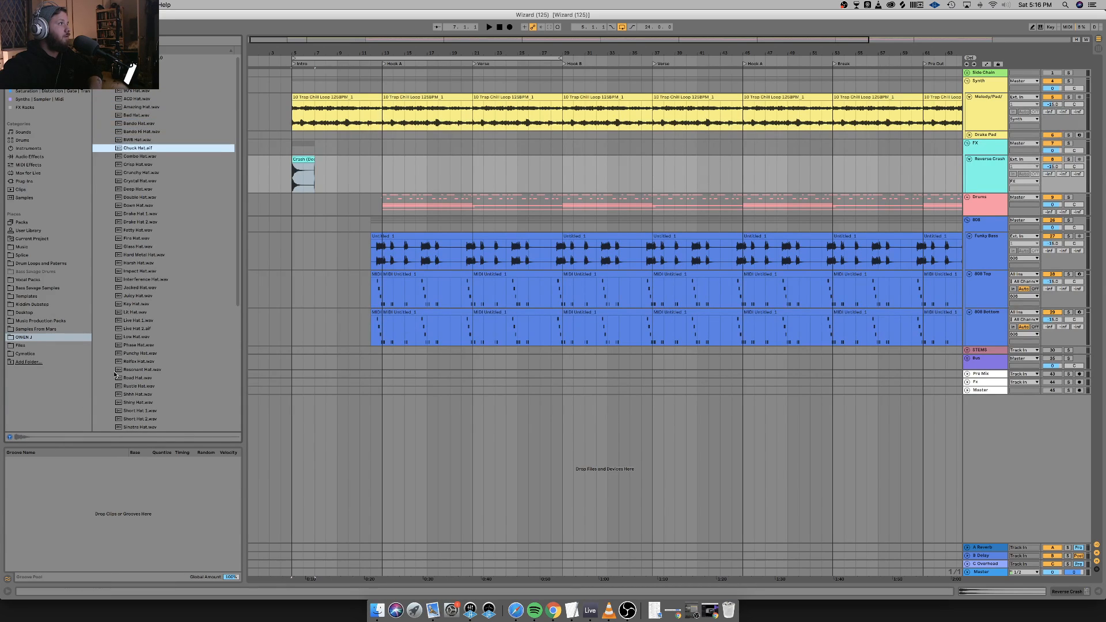
key("Down")
key("Down")
key("Down")
key("Down")
key("Down")
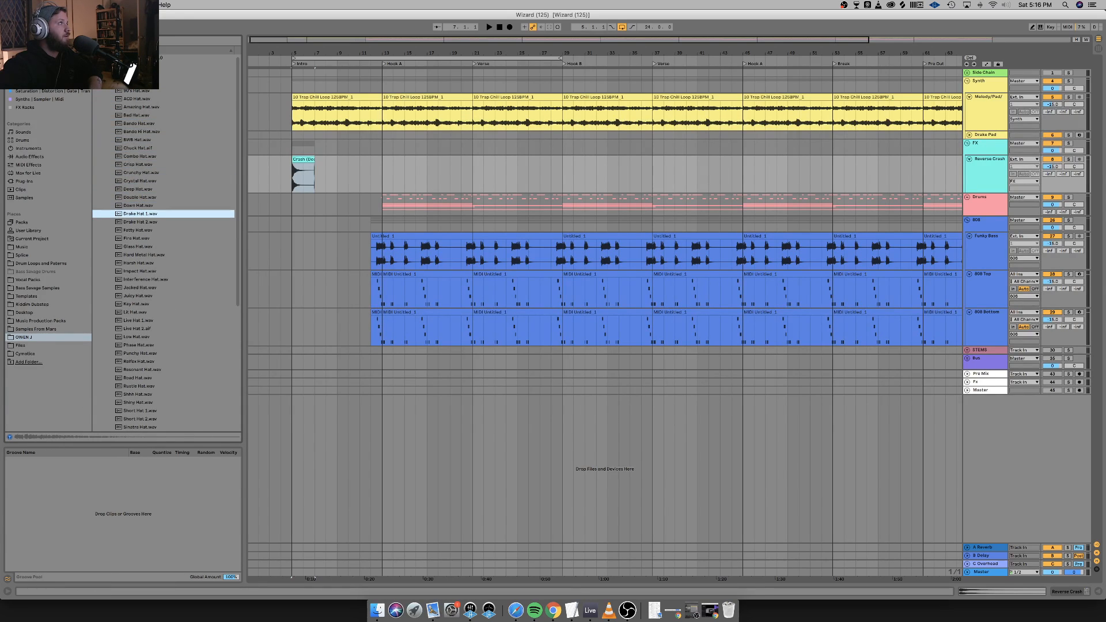
key("Left")
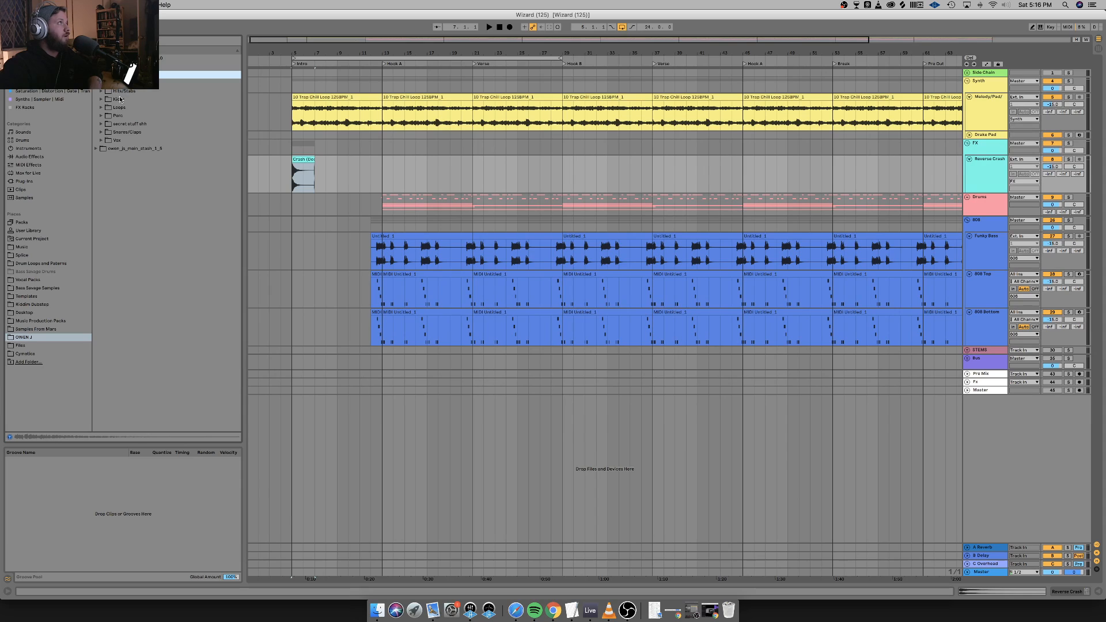
Audition the first samples in the Snares folder under Snares/Claps, down to Batter Up Snare.wav.
left_click(101, 133)
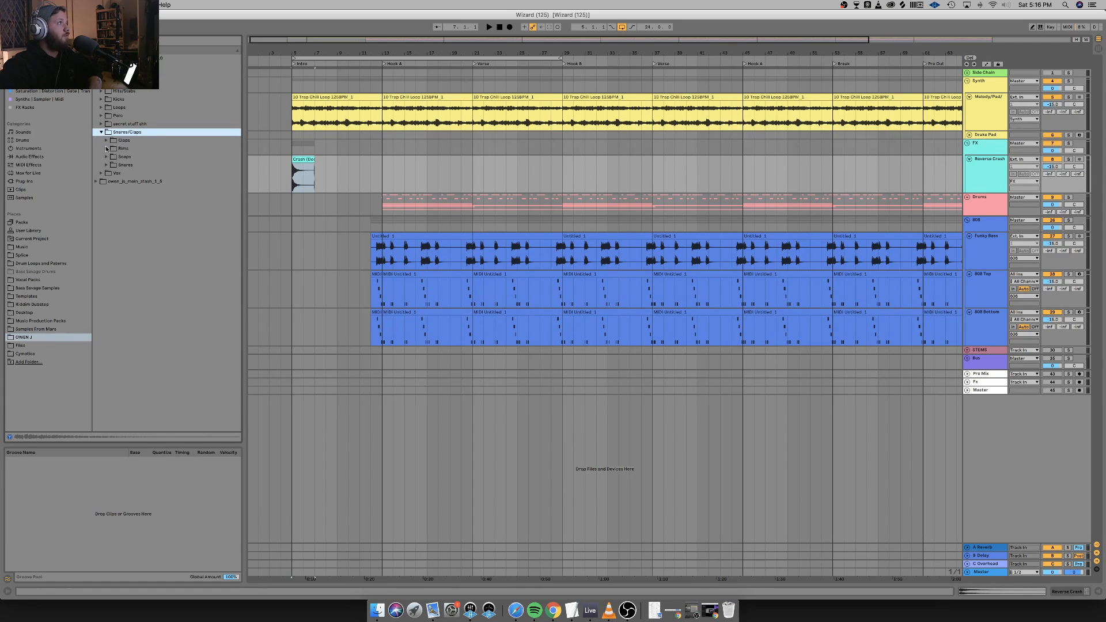
left_click(107, 164)
key("Down")
key("Down")
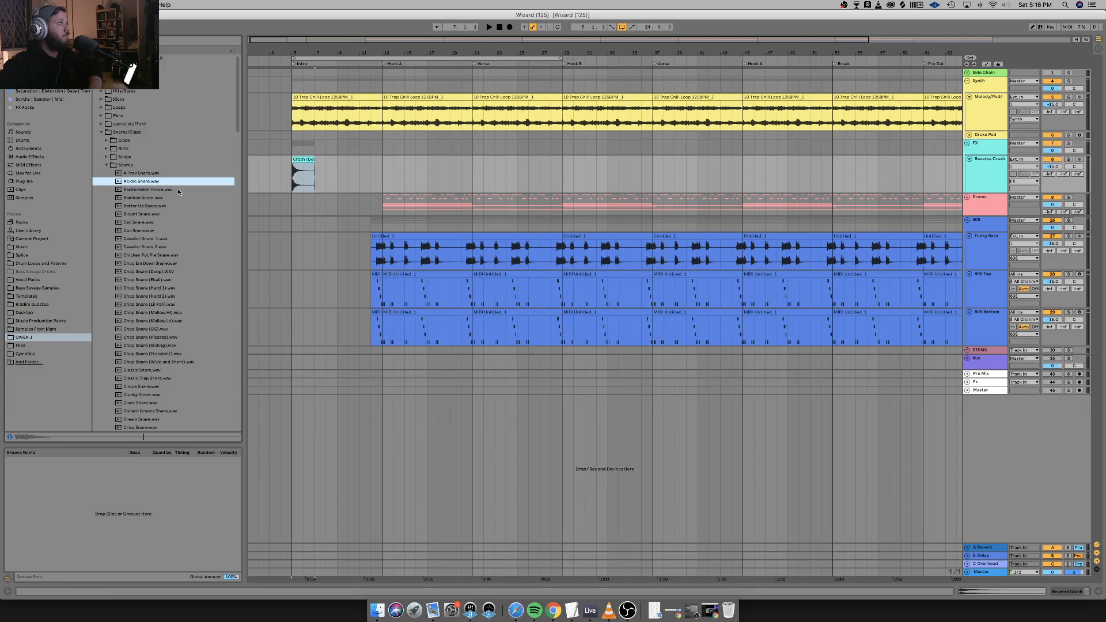
key("Down")
key("Down")
key("Down")
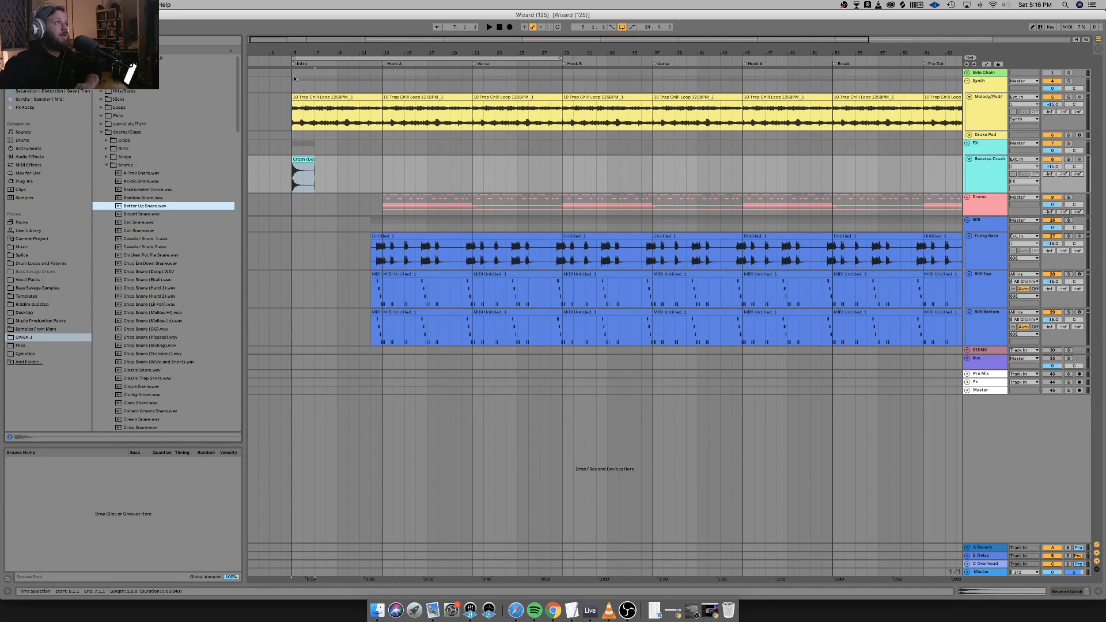
Solo the FX group and show the device chain of the Reverse Crash track.
mouse_move(306, 160)
left_mouse_down()
mouse_move(363, 167)
mouse_move(304, 175)
left_mouse_up()
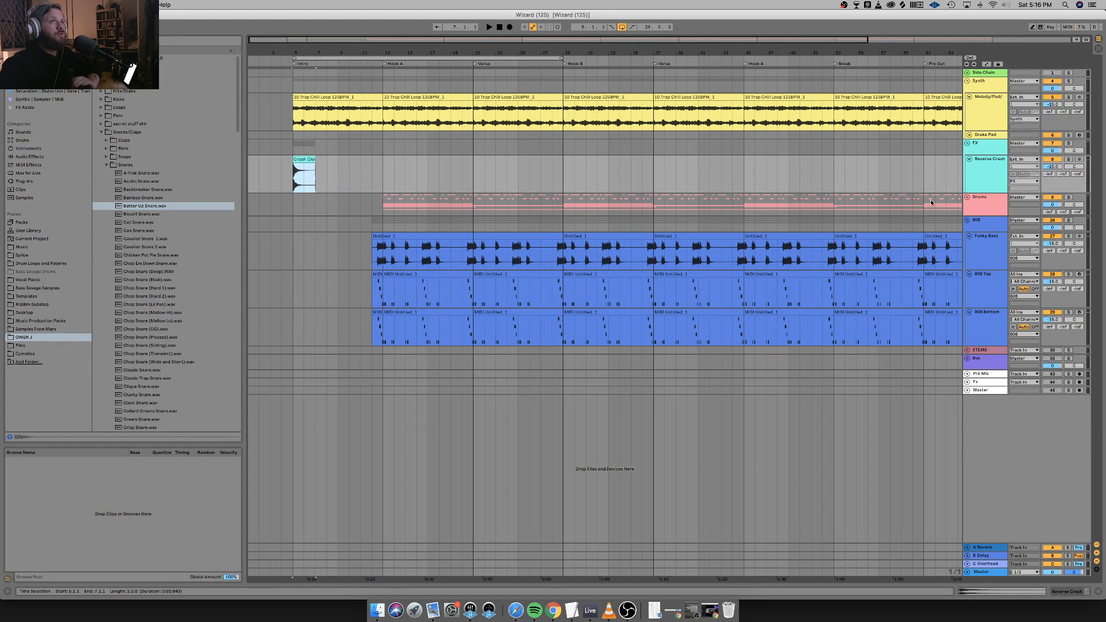
left_click(1069, 143)
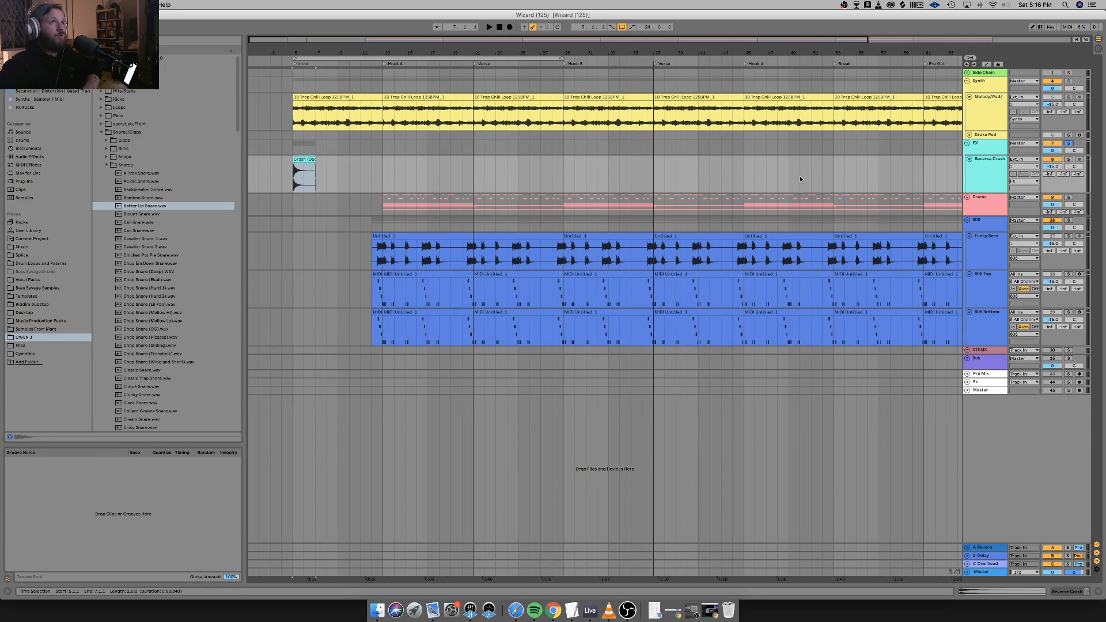
left_click(983, 177)
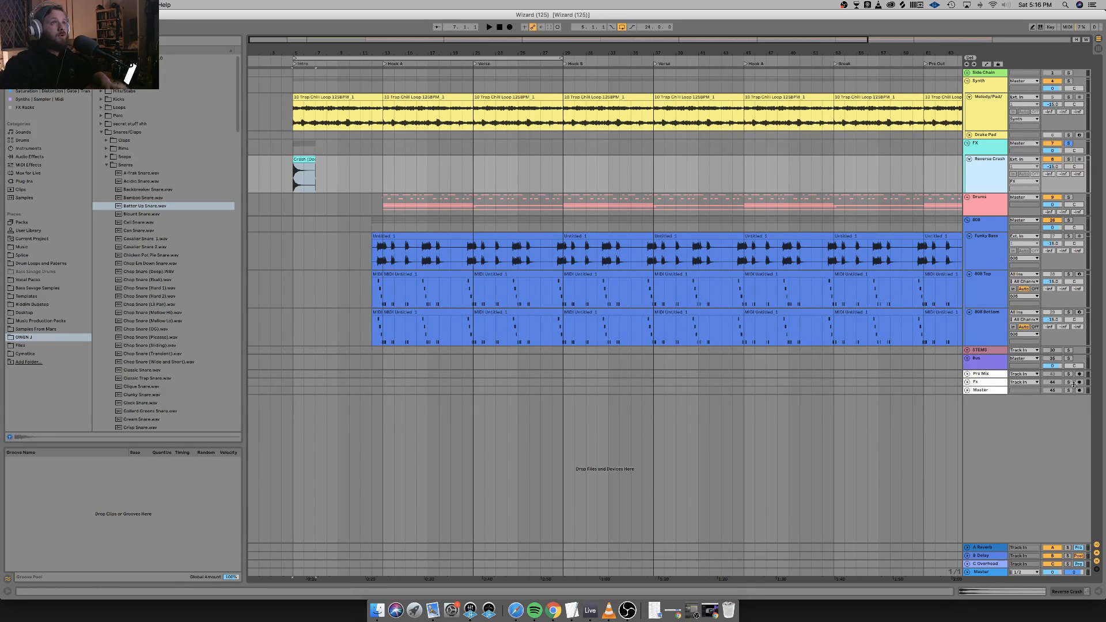
left_click(1069, 593)
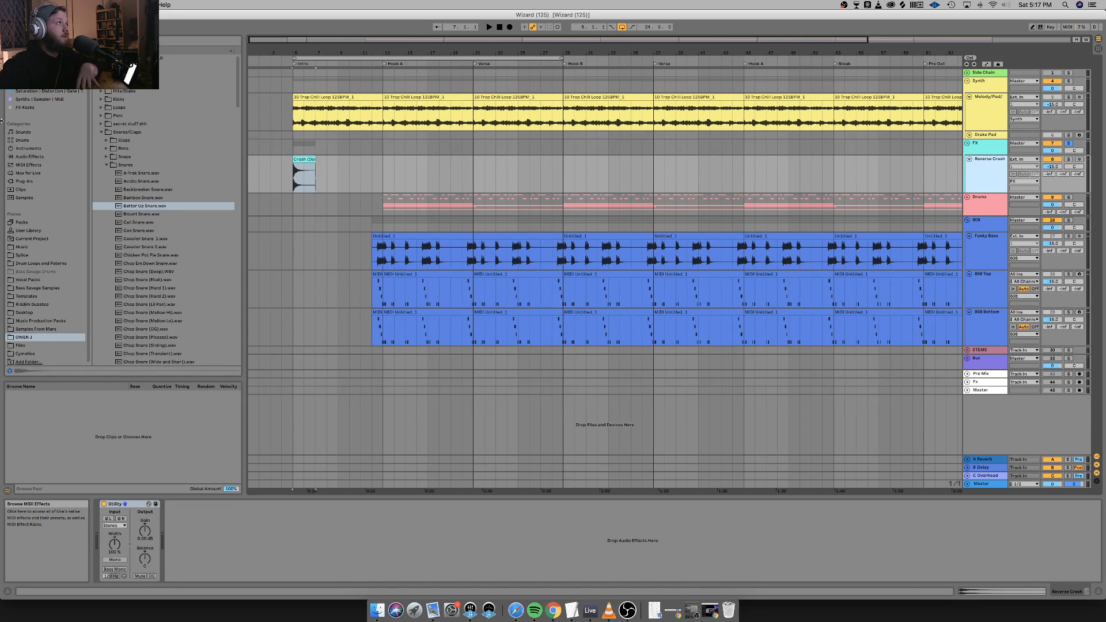
Collapse the main sample folder and add the Reverb audio effect after Utility on the Reverse Crash track.
left_click(97, 58)
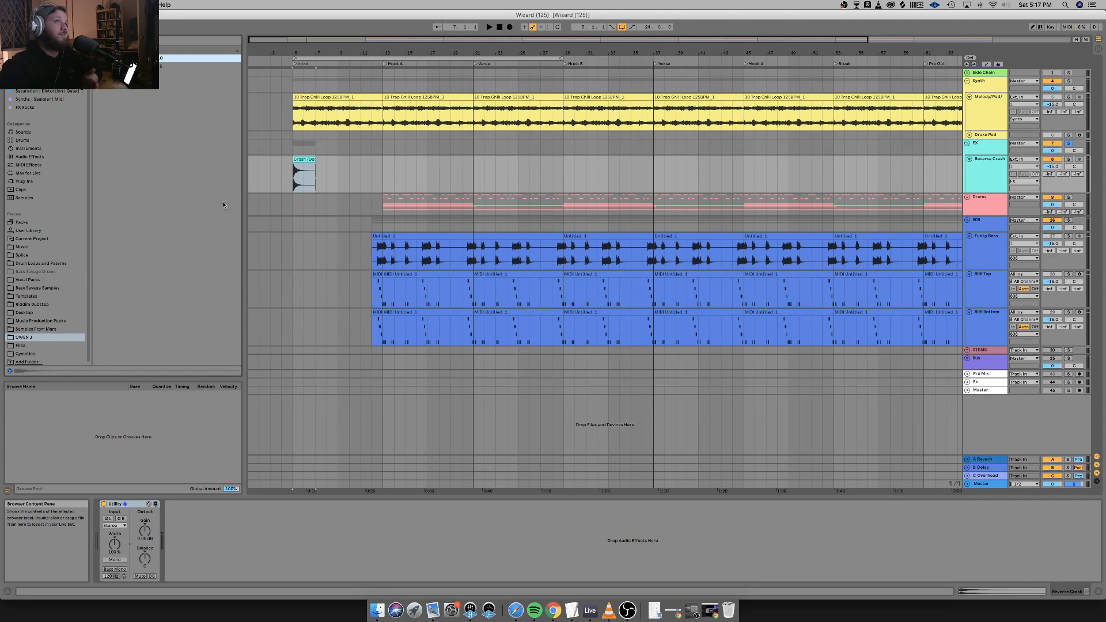
left_click(294, 183)
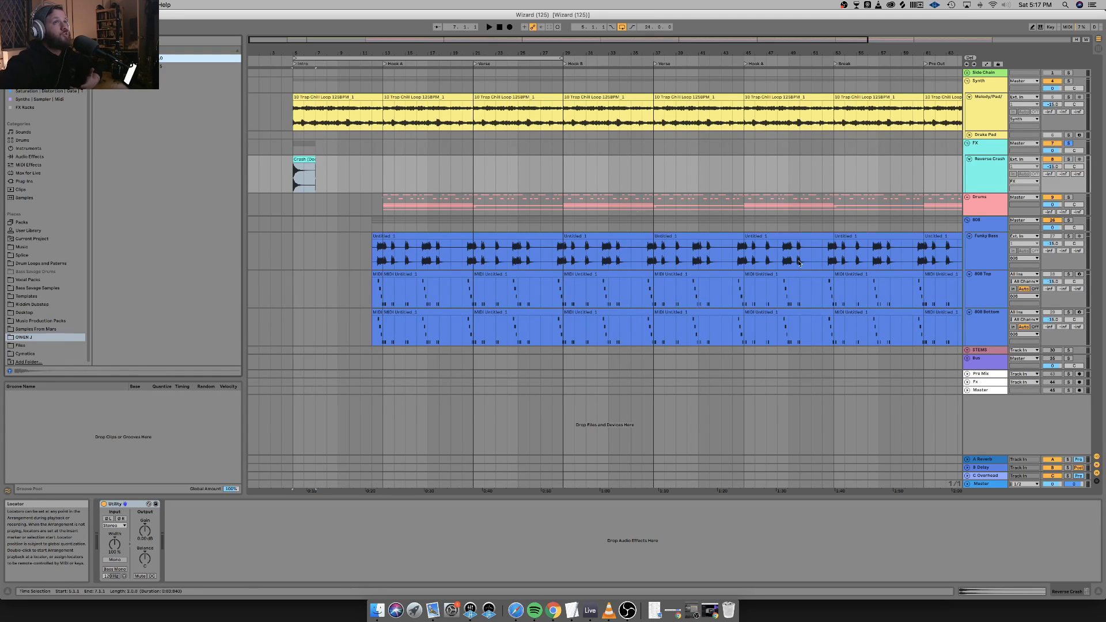
left_click(995, 181)
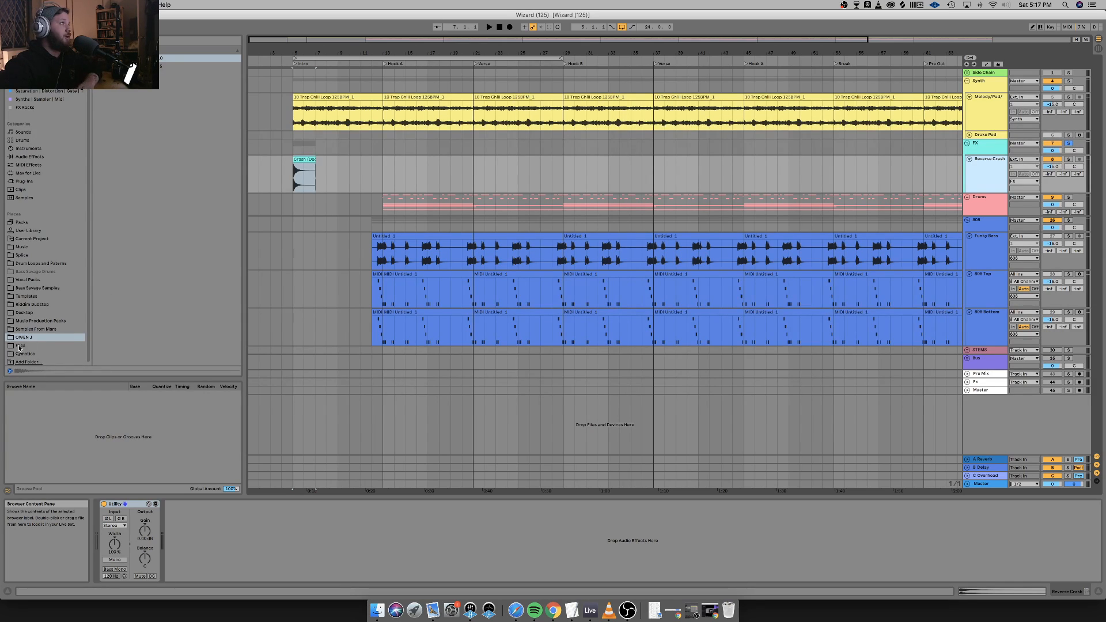
left_click(35, 173)
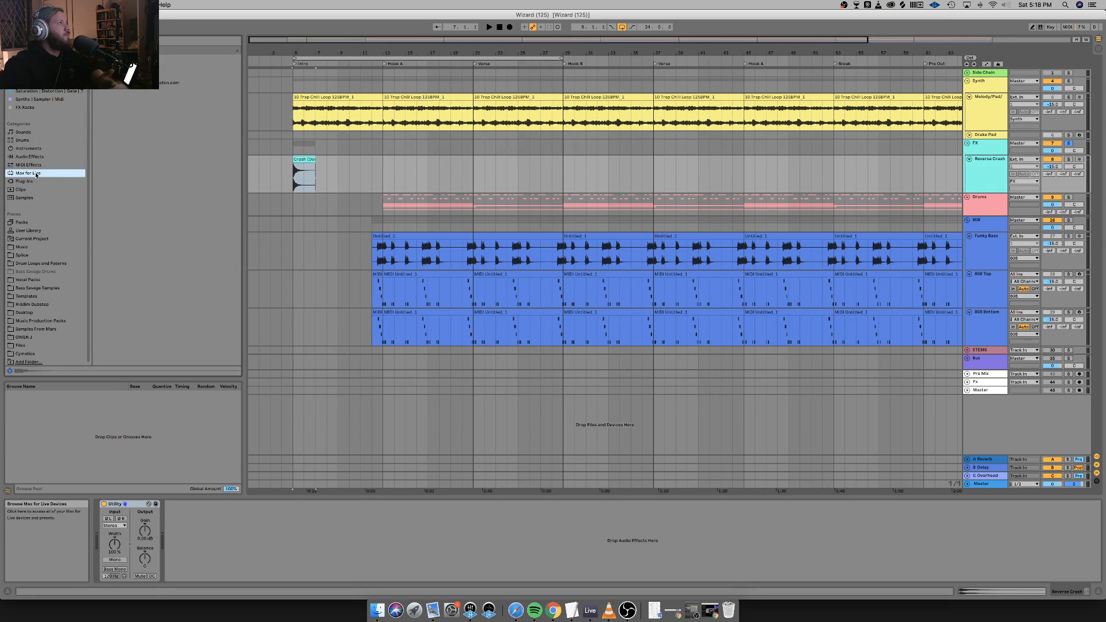
left_click(30, 157)
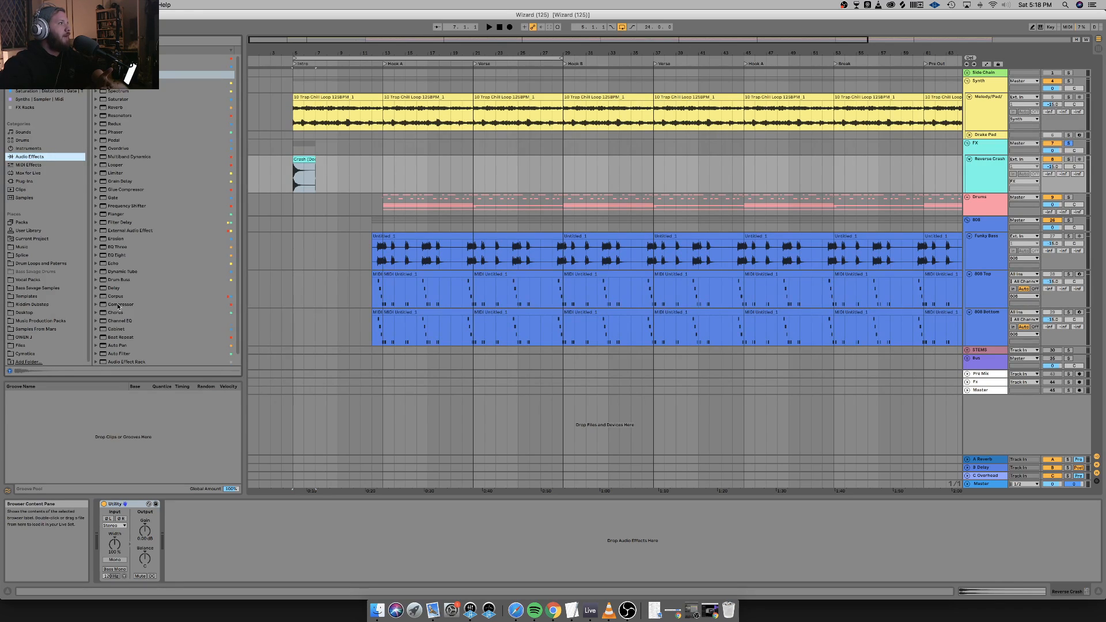
scroll(118, 306, "down", 1)
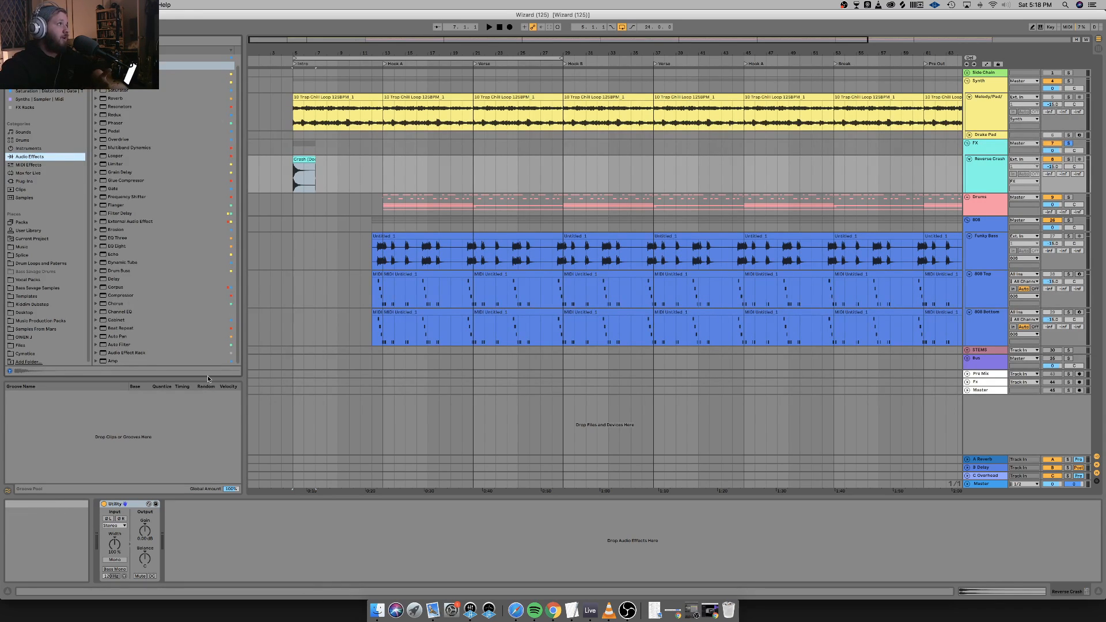
left_click_drag(115, 99, 344, 573)
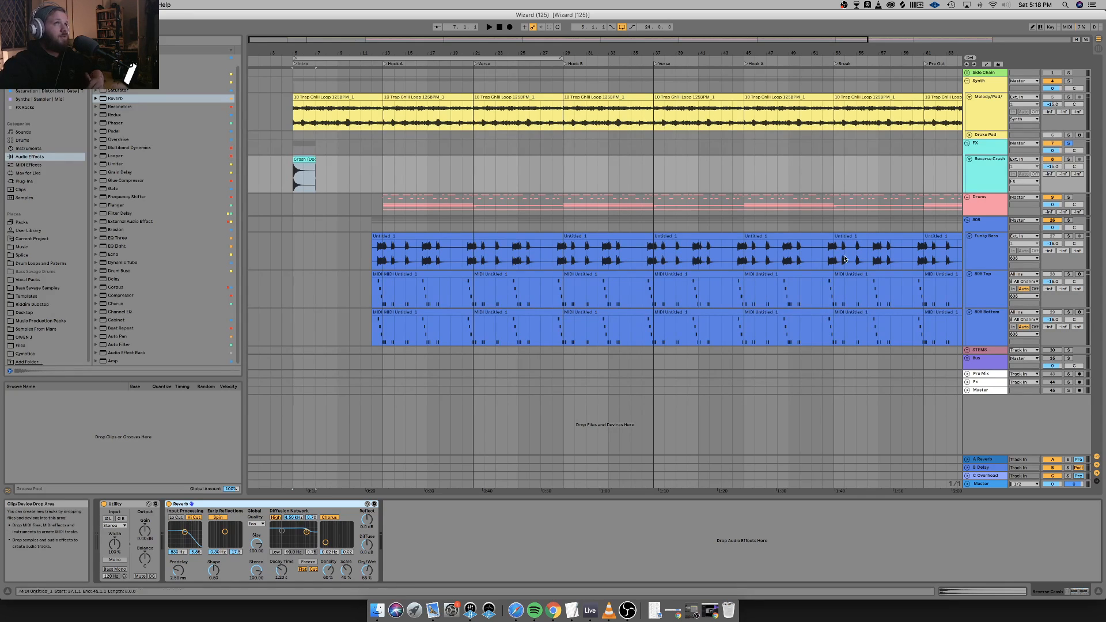
Play the crash through the new Reverb, stop, and set the Reverb's quality to High.
scroll(947, 197, "right", 1)
left_click(994, 214)
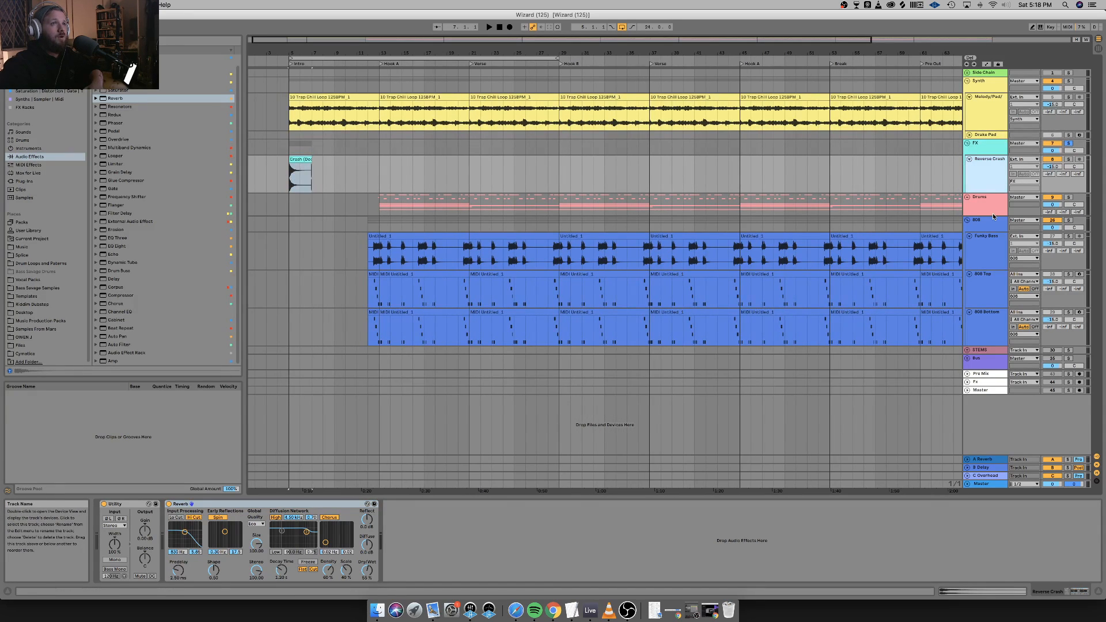
key("space")
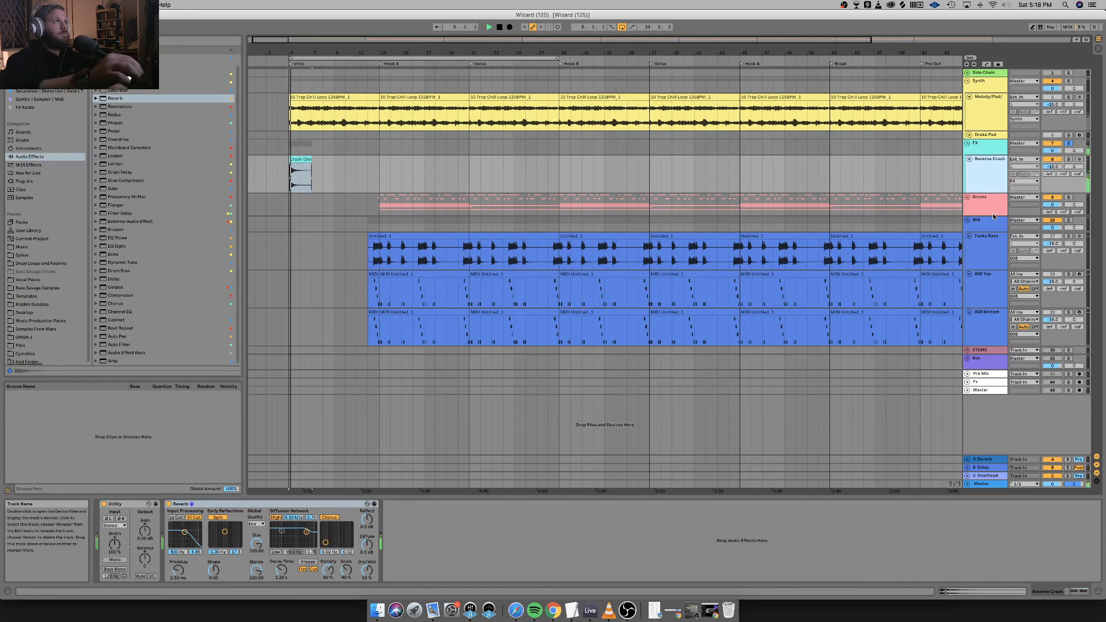
key("space")
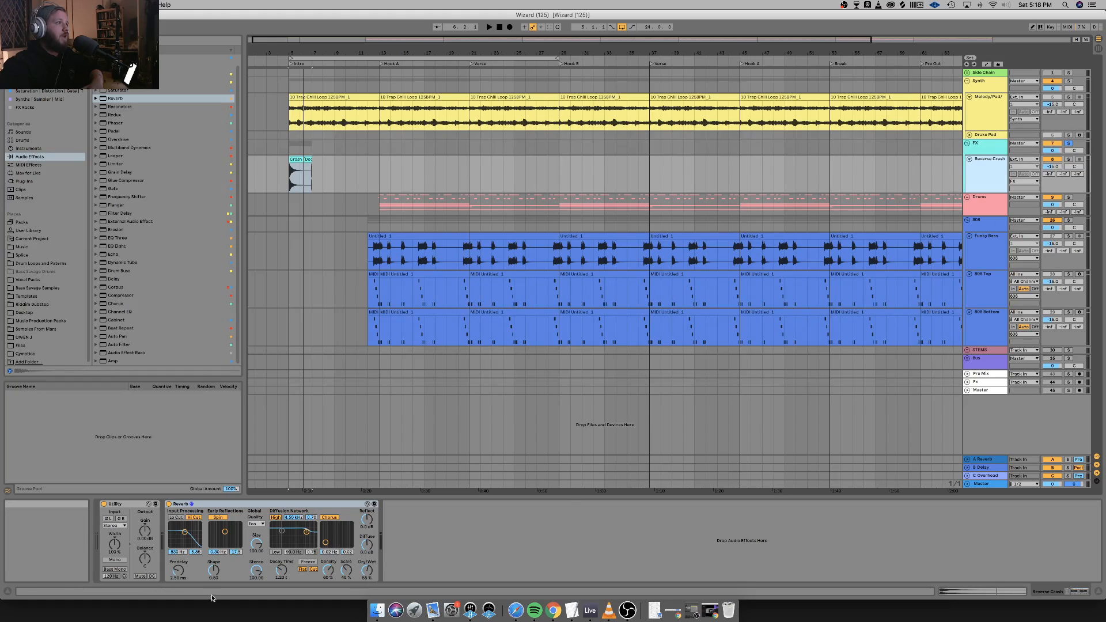
left_click(256, 524)
left_click(256, 547)
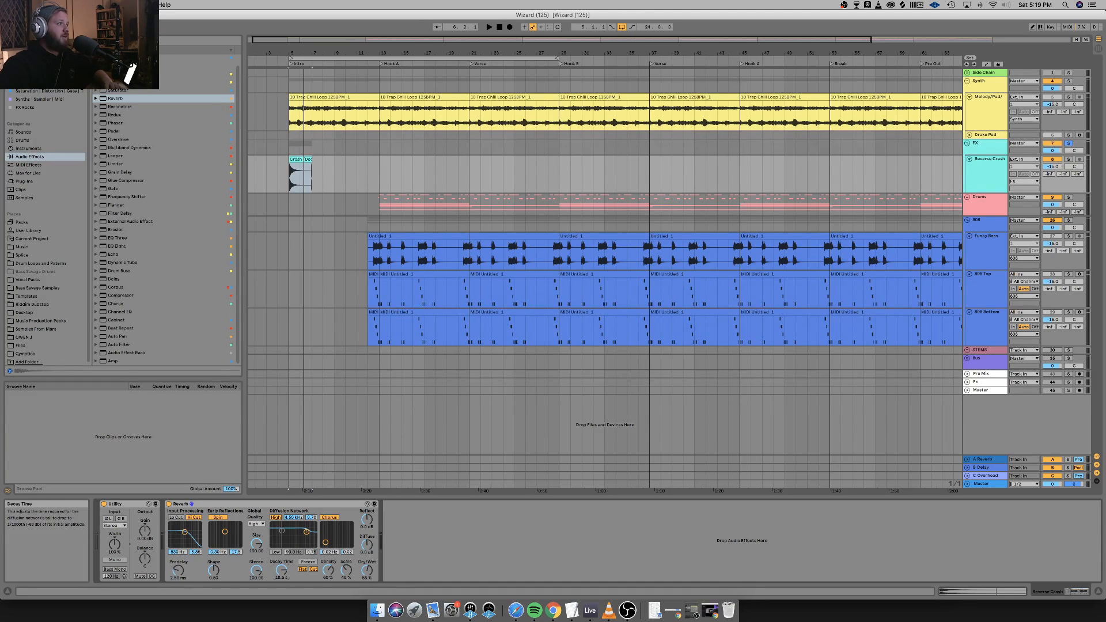
Audition the crash while shortening the Reverb's decay time to about 0.57 s.
key("space")
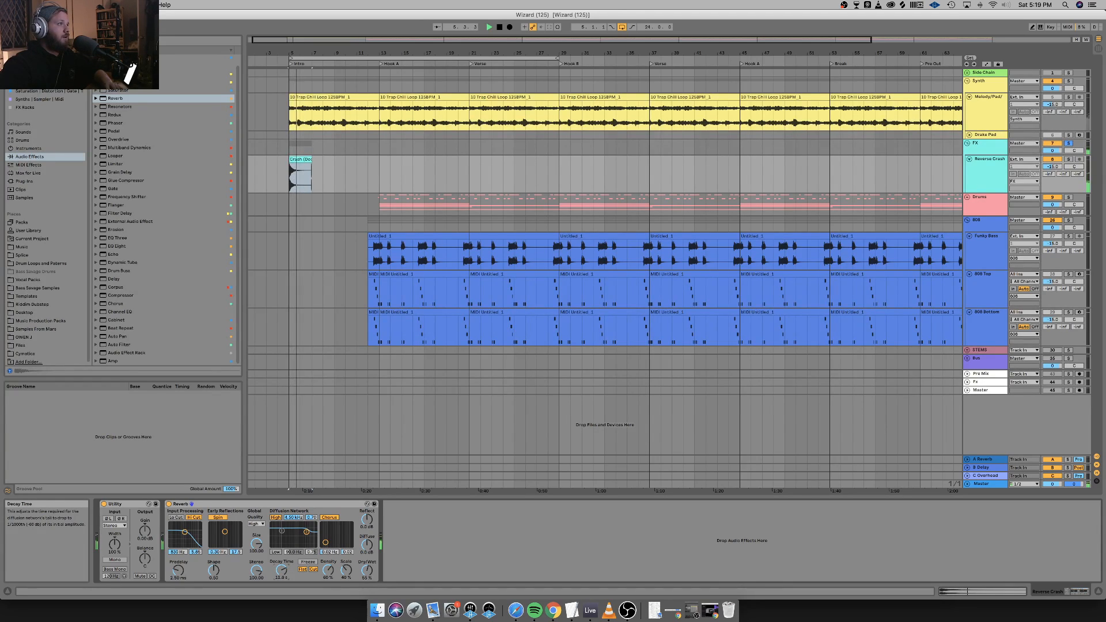
left_click_drag(281, 570, 281, 579)
key("space")
key("space")
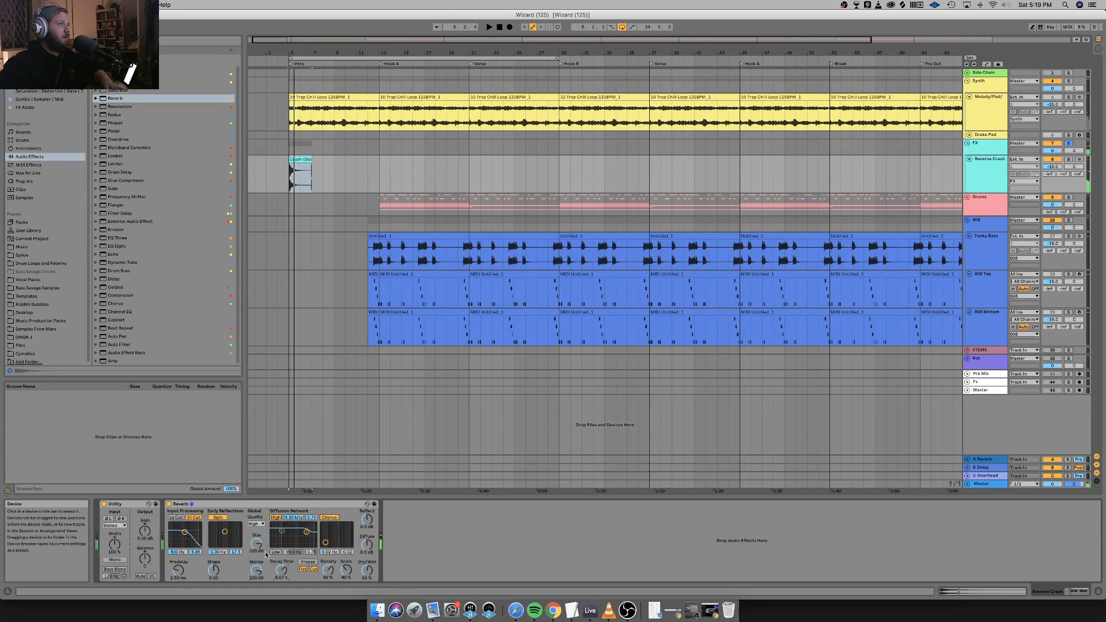
Try the Reverb's input low cut with the filter frequency near 2.1 kHz and compare the crash with the low cut off.
left_click(176, 517)
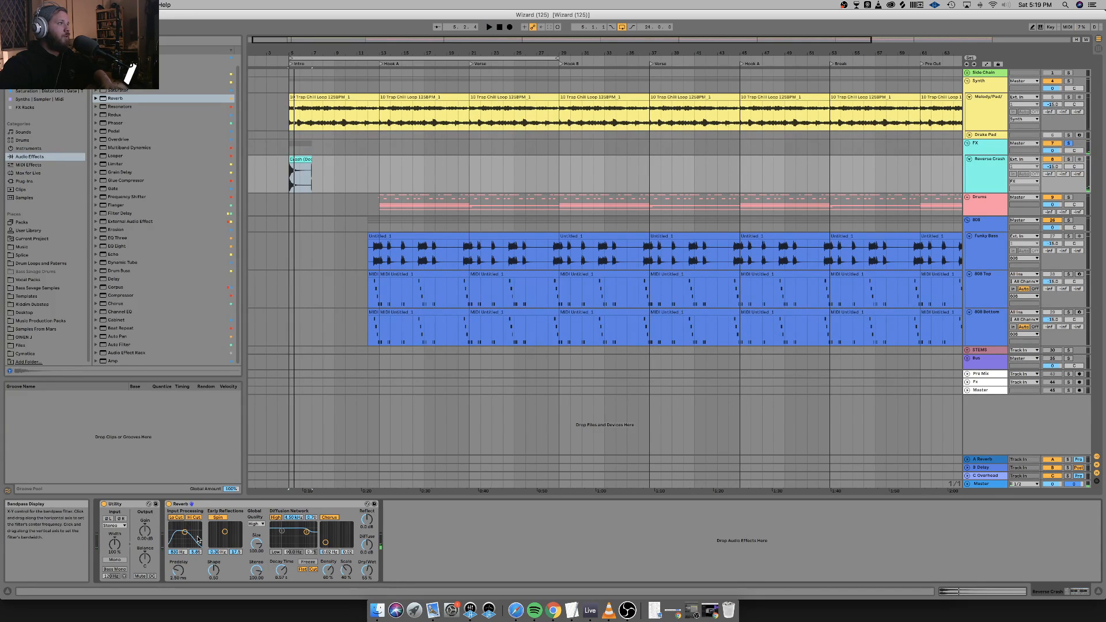
left_click_drag(185, 534, 189, 533)
key("space")
left_click(179, 519)
key("space")
key("space")
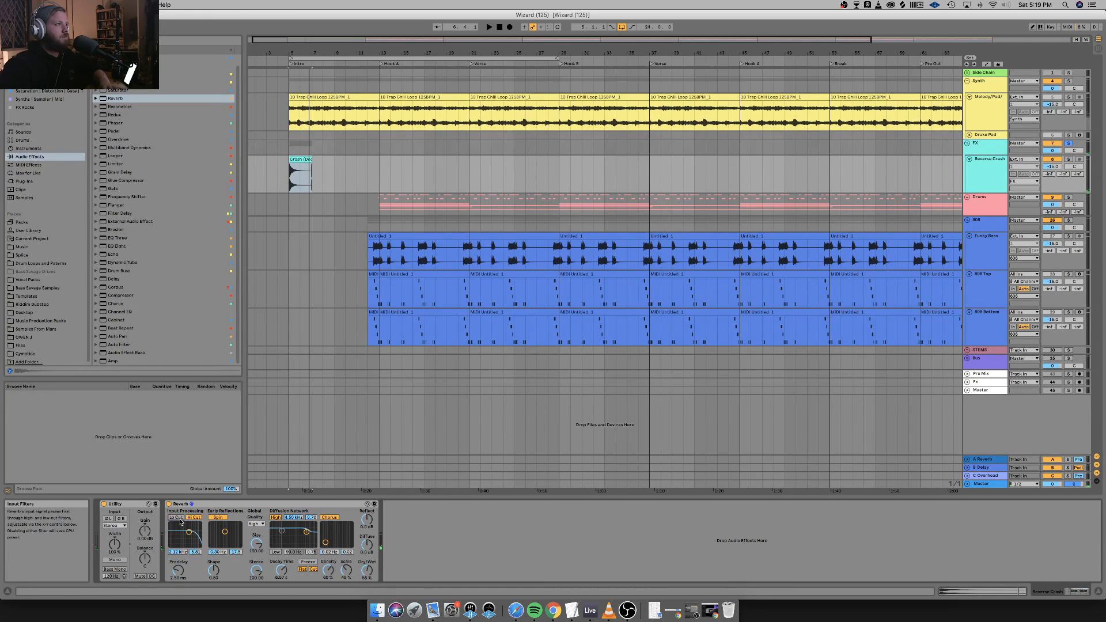
Turn the Reverb's input low cut back on and raise the input filter frequency to about 2.95 kHz while auditioning.
key("space")
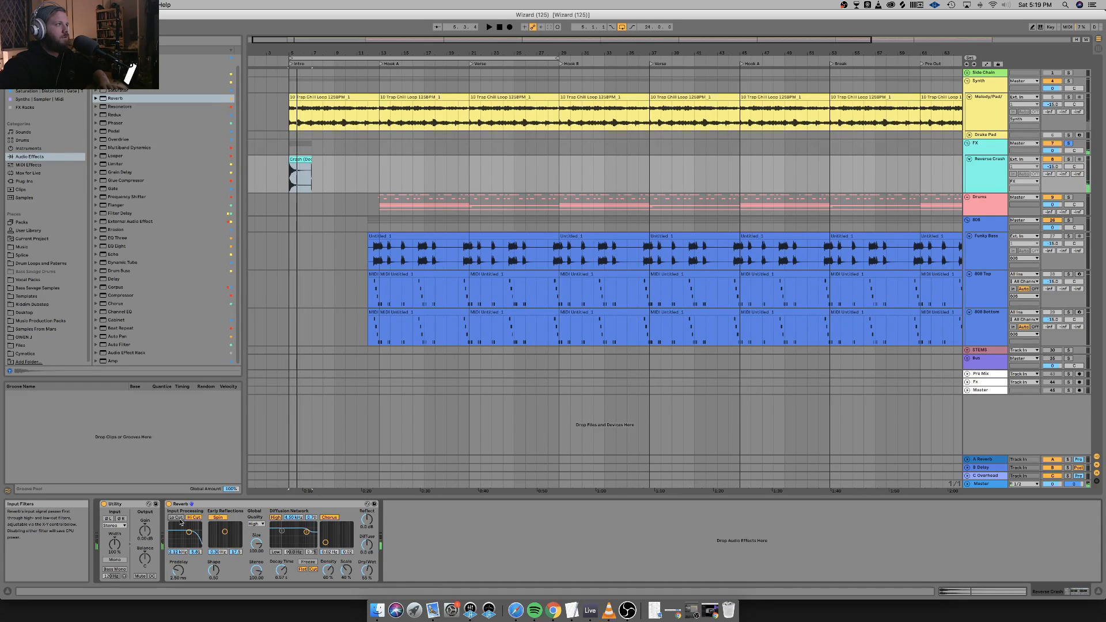
key("space")
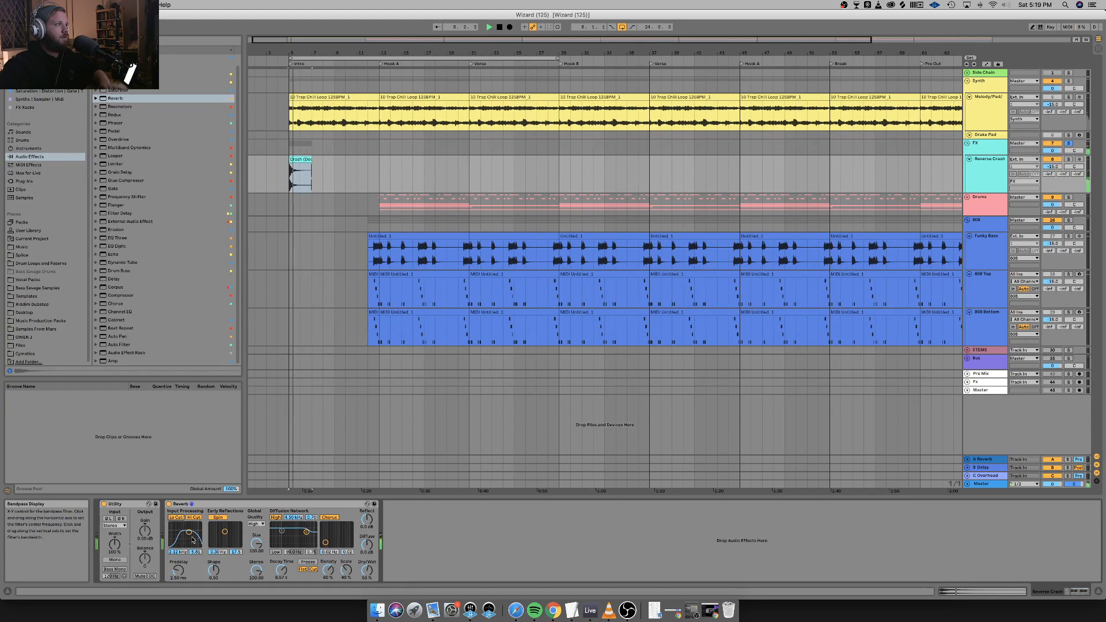
left_click_drag(189, 532, 192, 532)
key("space")
key("space")
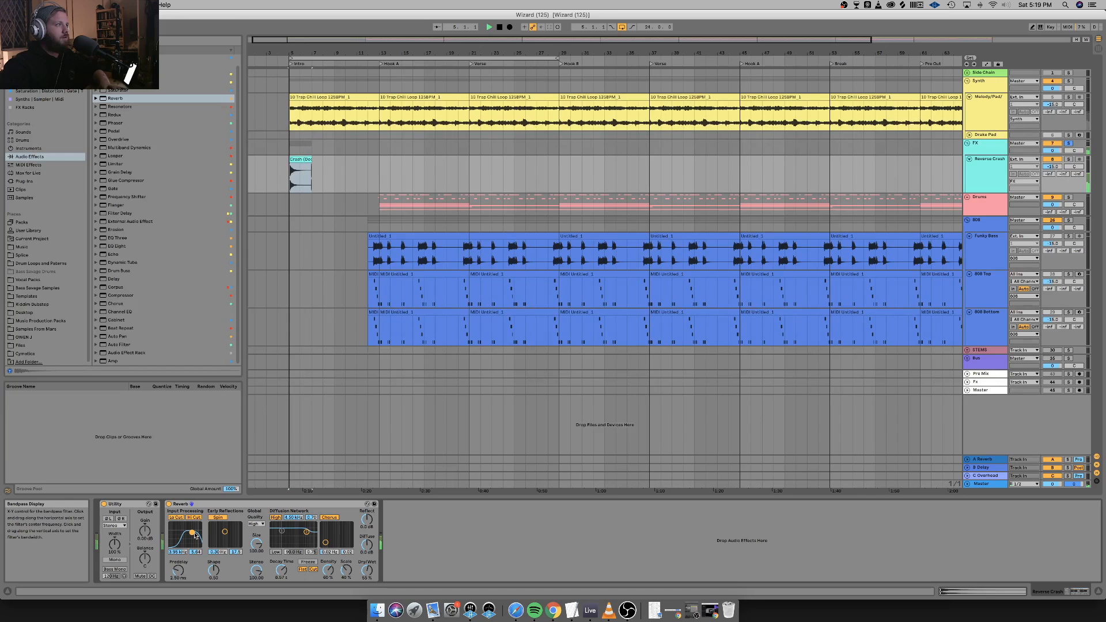
key("space")
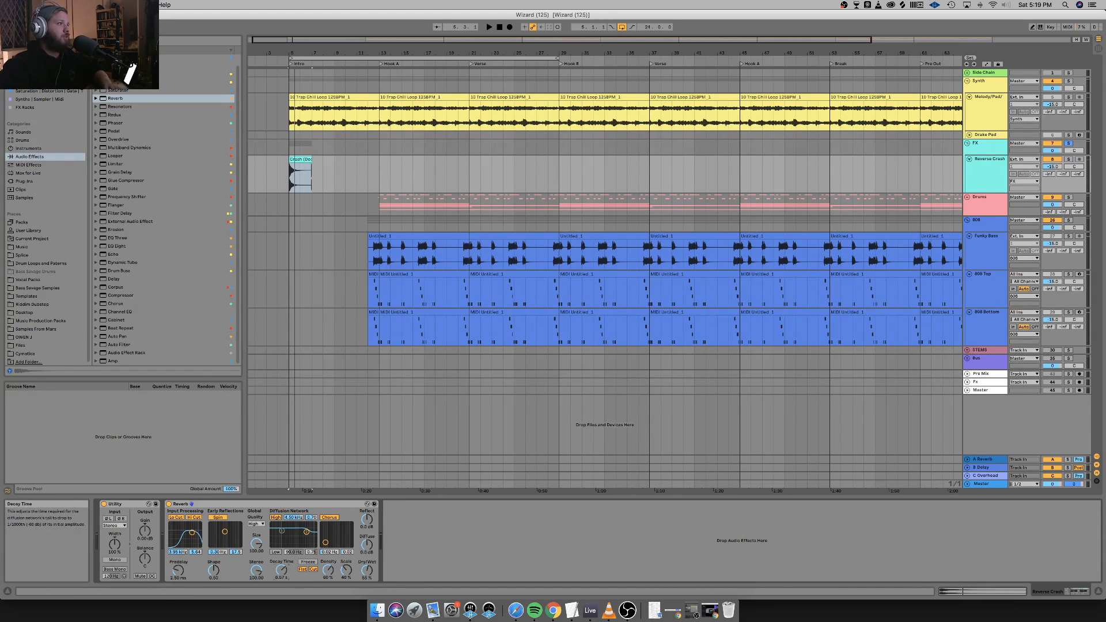
Lengthen the Reverb's decay time to more than 20 s while listening to the crash tail.
key("space")
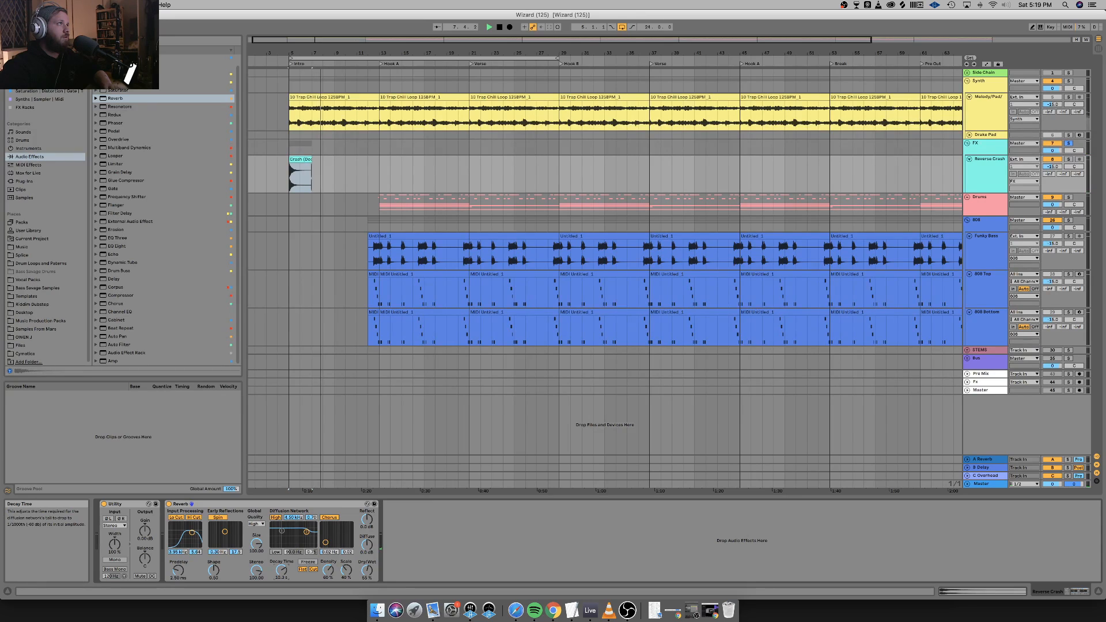
key("space")
left_click_drag(282, 570, 281, 563)
key("space")
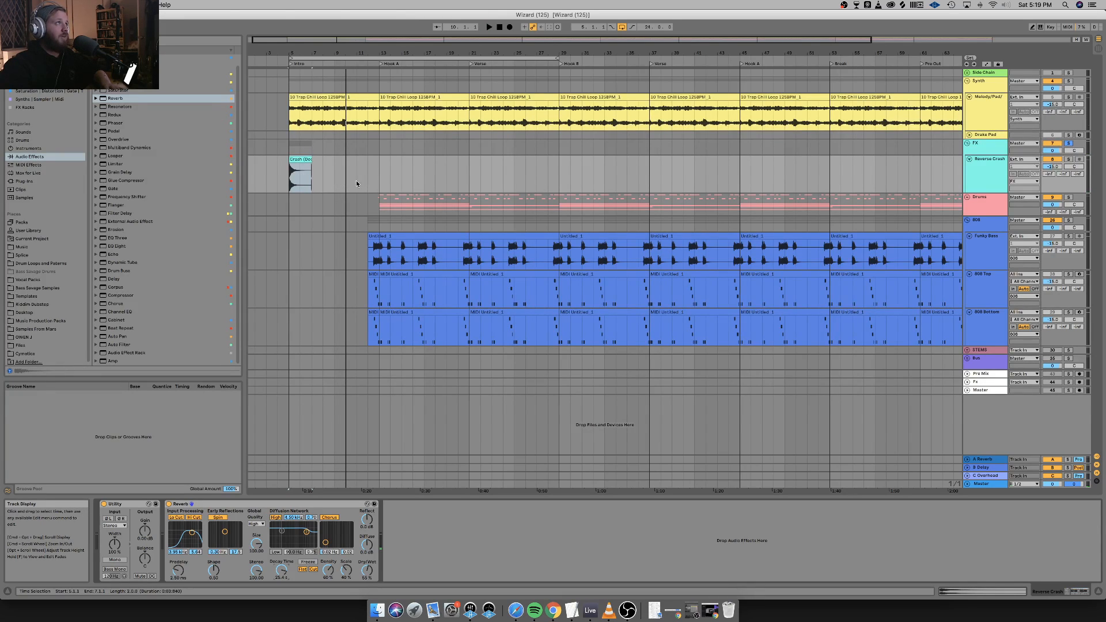
Replay the crash and raise the Reverb's input filter frequency to about 4 kHz.
left_click(334, 182)
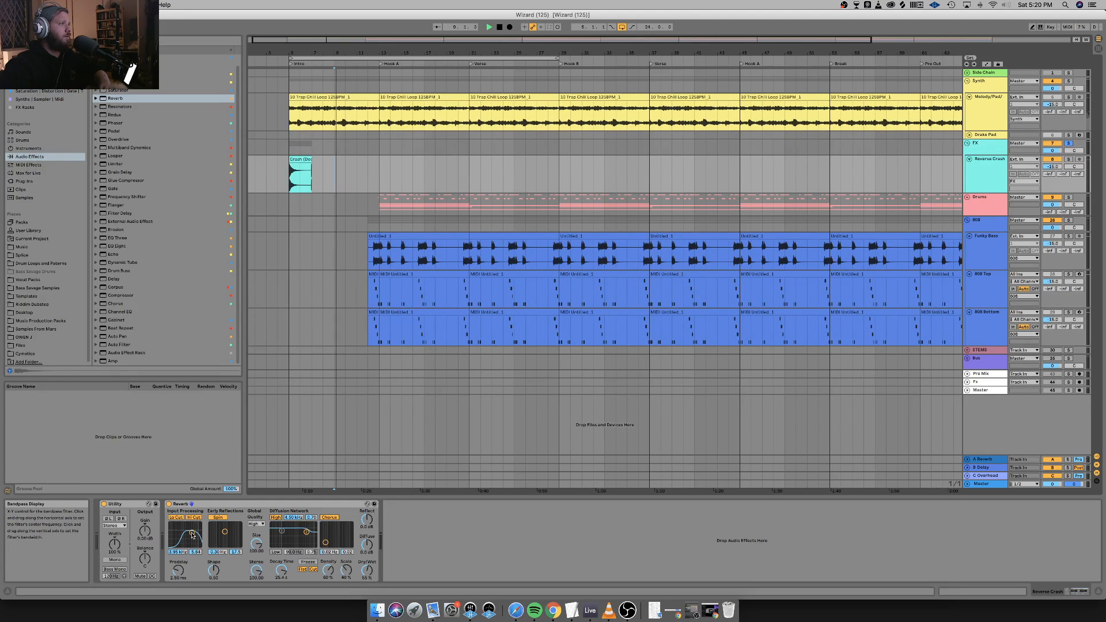
key("space")
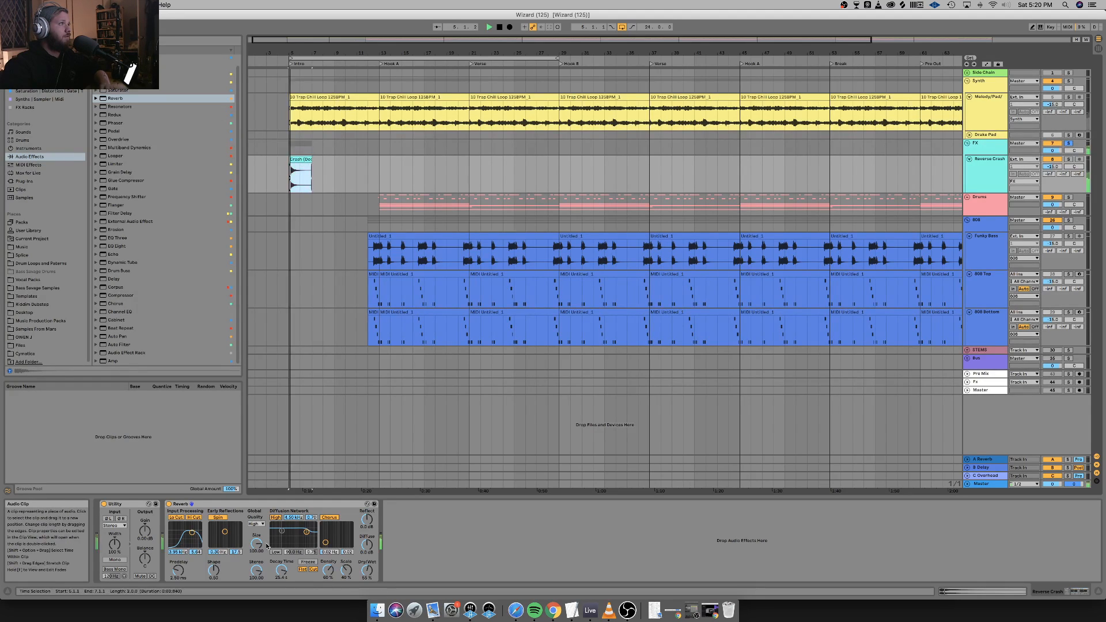
left_click_drag(192, 533, 195, 533)
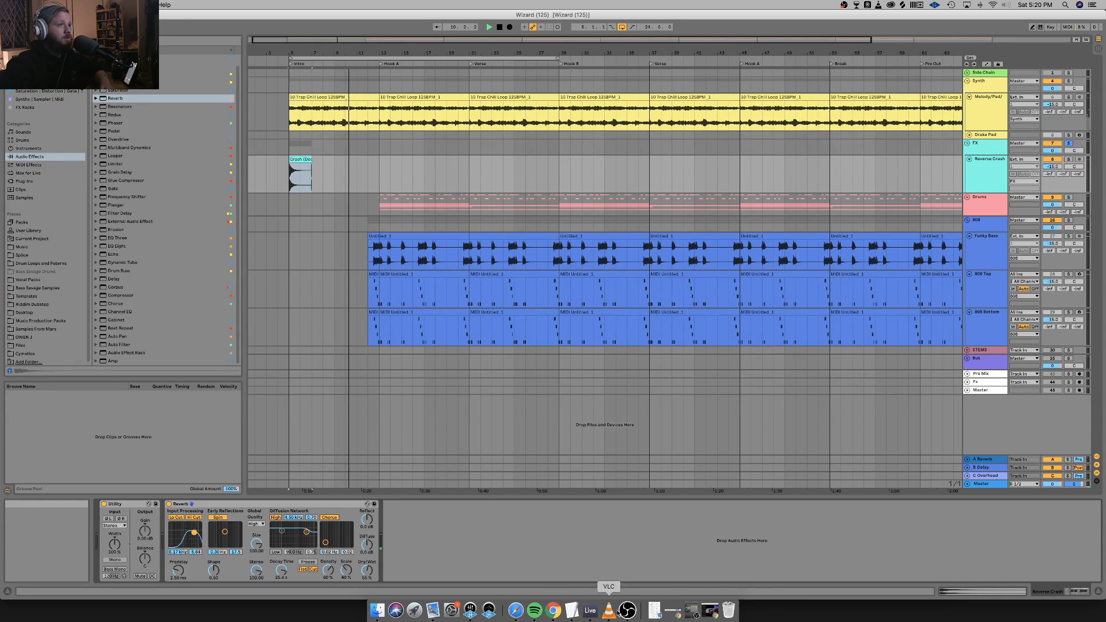
key("space")
Check the audio mixer in OBS, switch back to Ableton Live and replay the crash clip from bar 5.
left_click(698, 616)
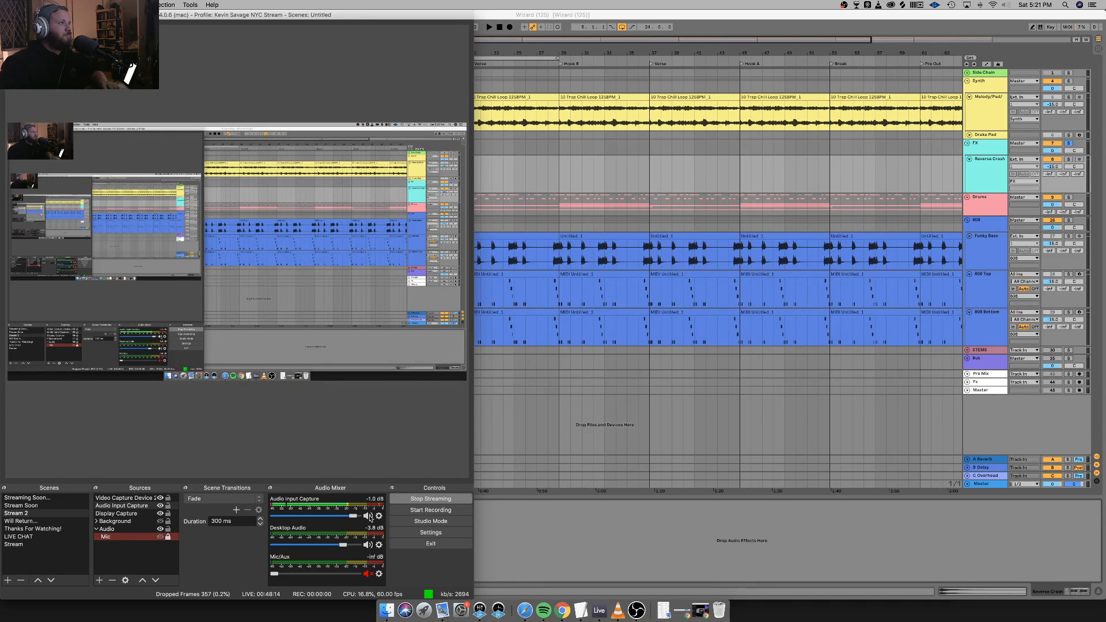
left_click(655, 533)
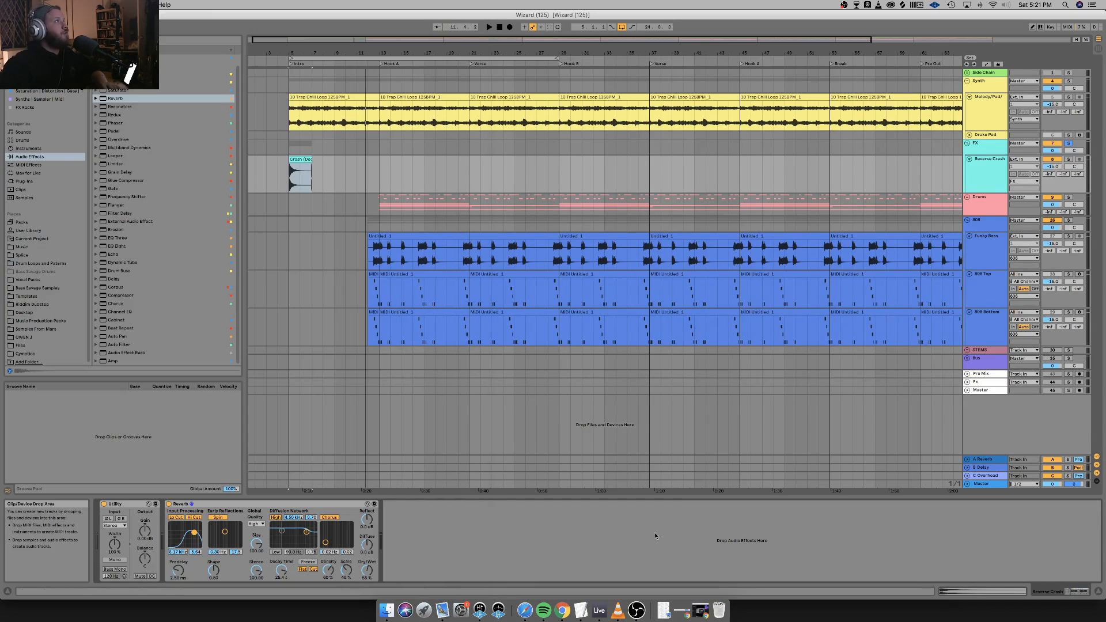
left_click(302, 157)
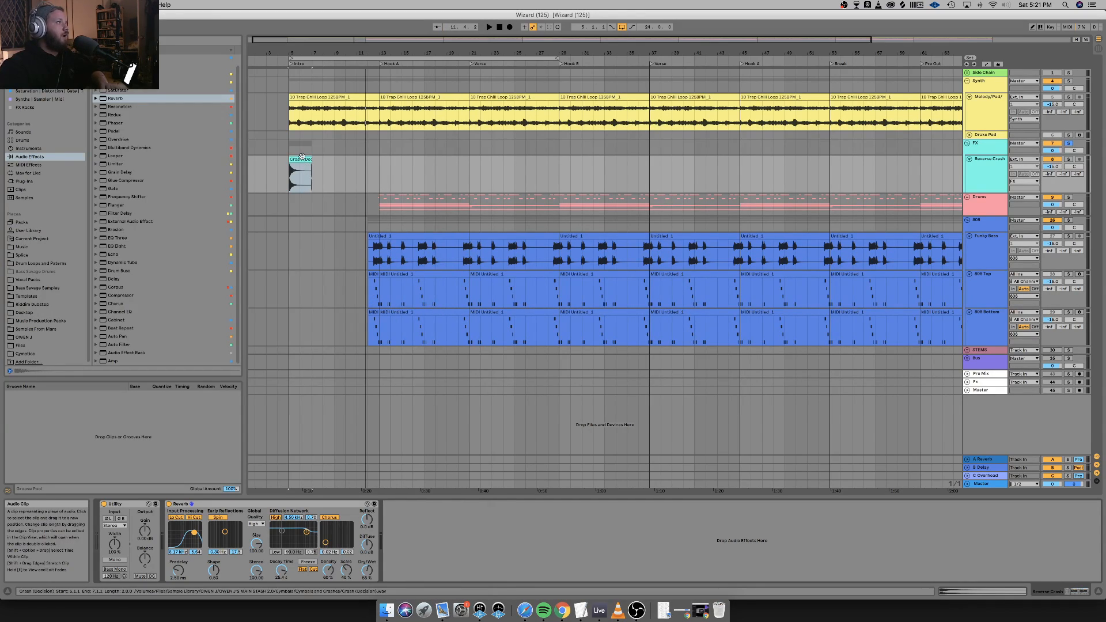
key("space")
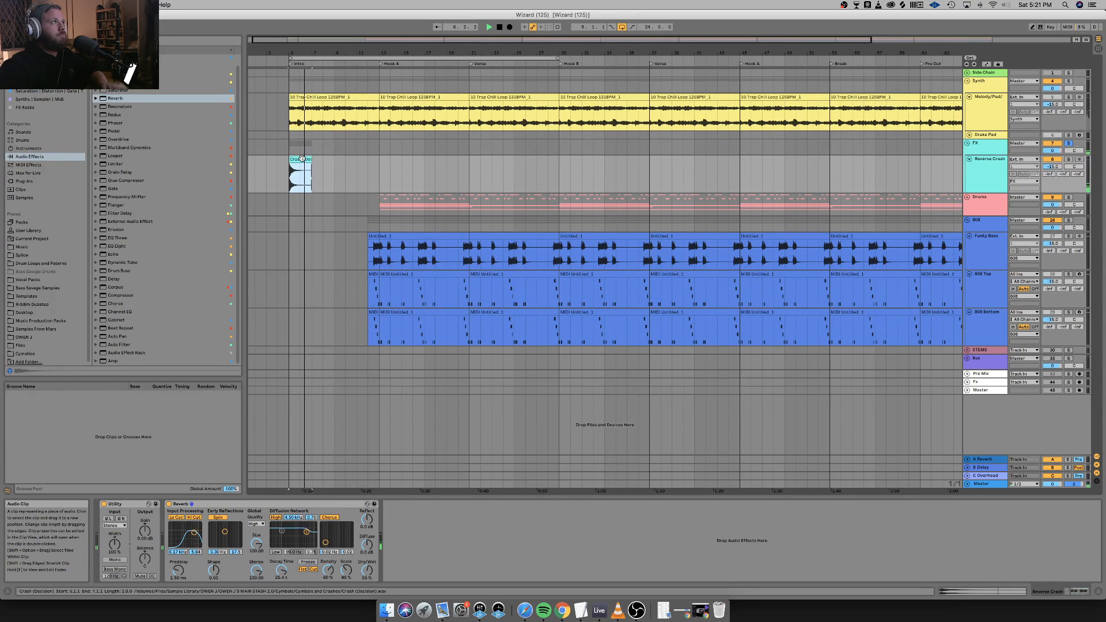
Stop playback, freeze the Reverse Crash track and duplicate it, collapsing the original track.
key("space")
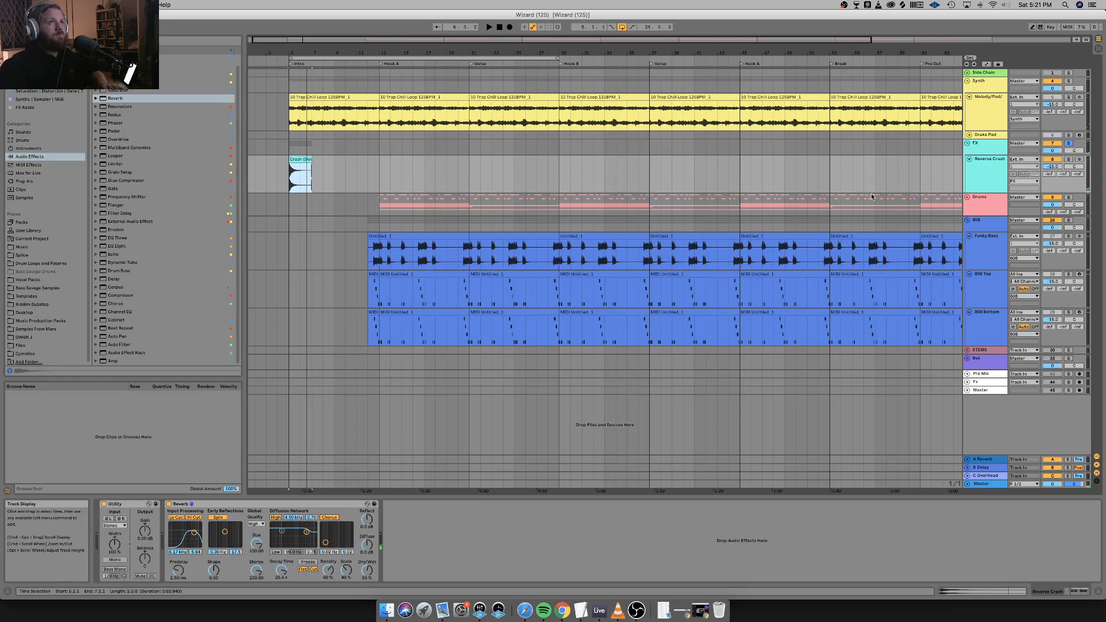
right_click(994, 179)
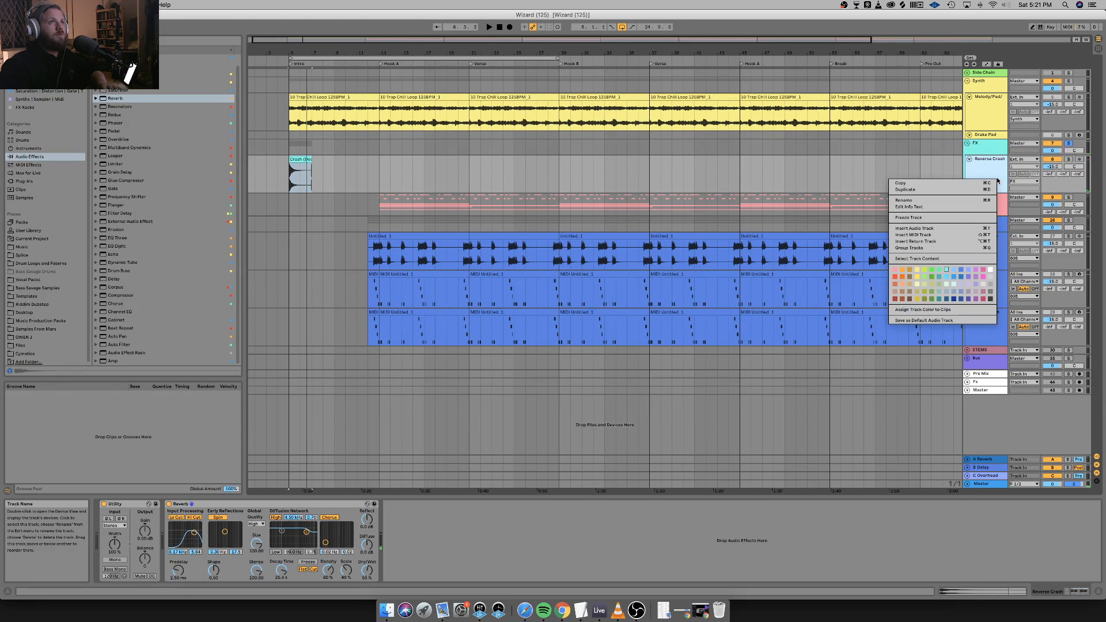
left_click(914, 217)
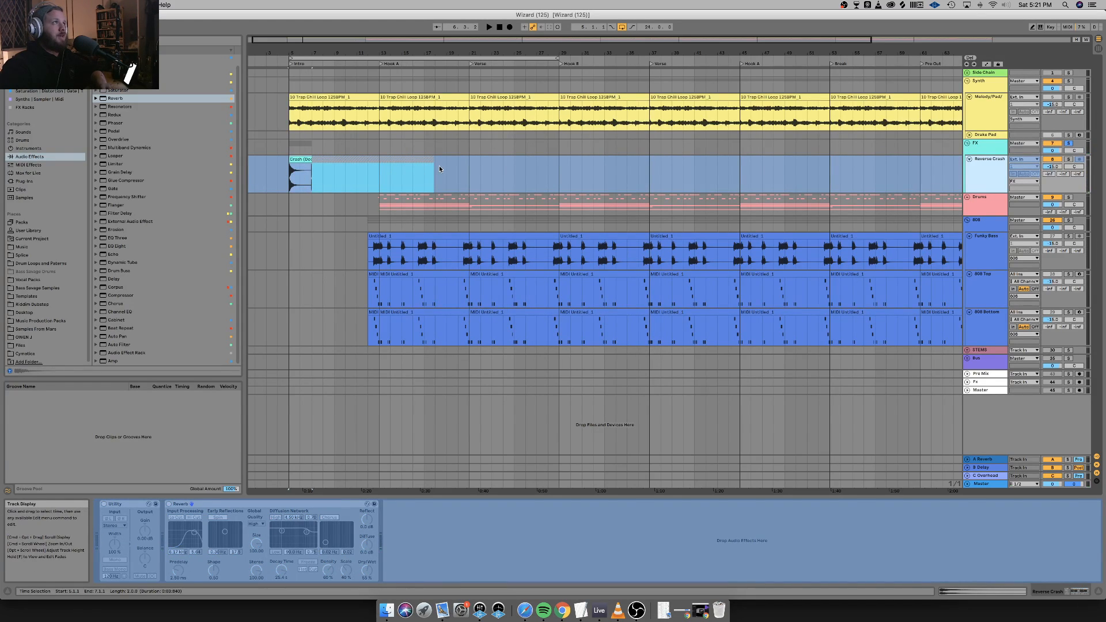
right_click(987, 177)
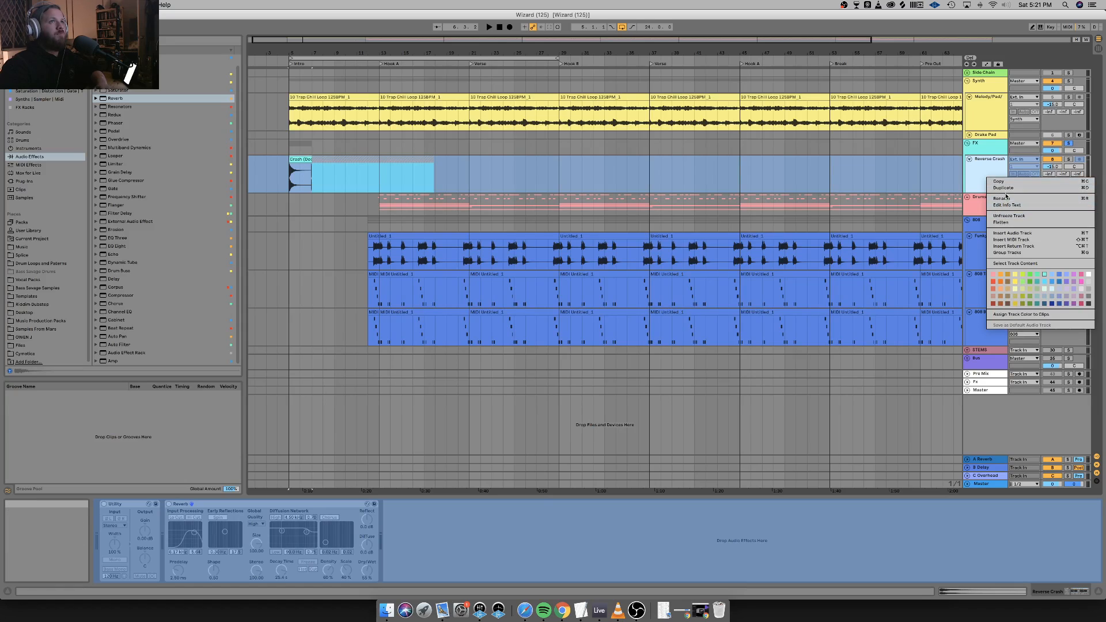
left_click(1005, 187)
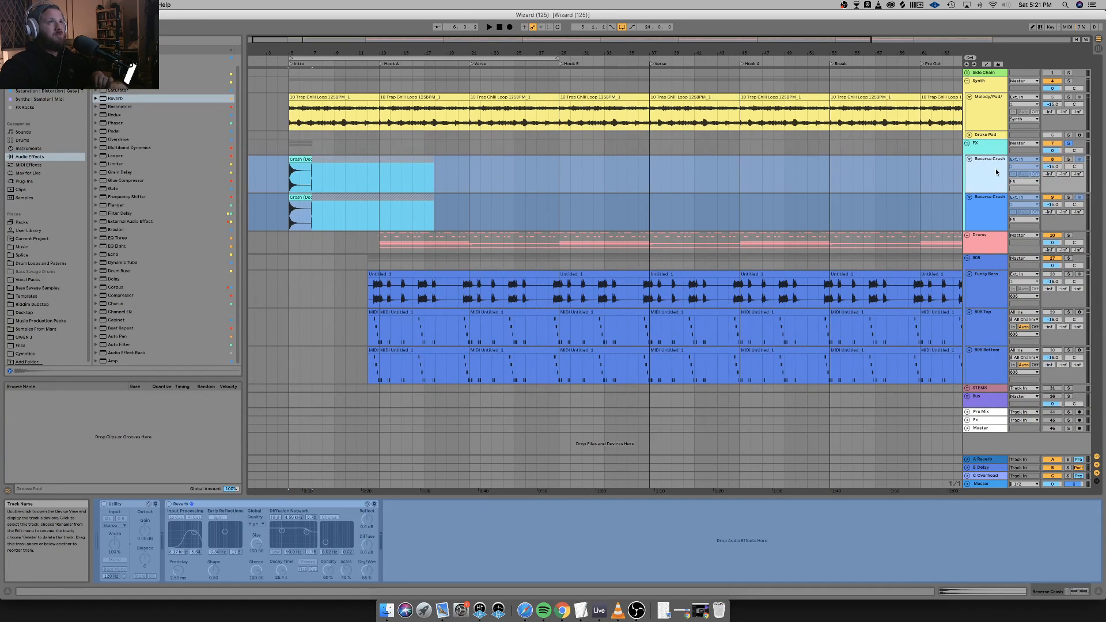
left_click(970, 160)
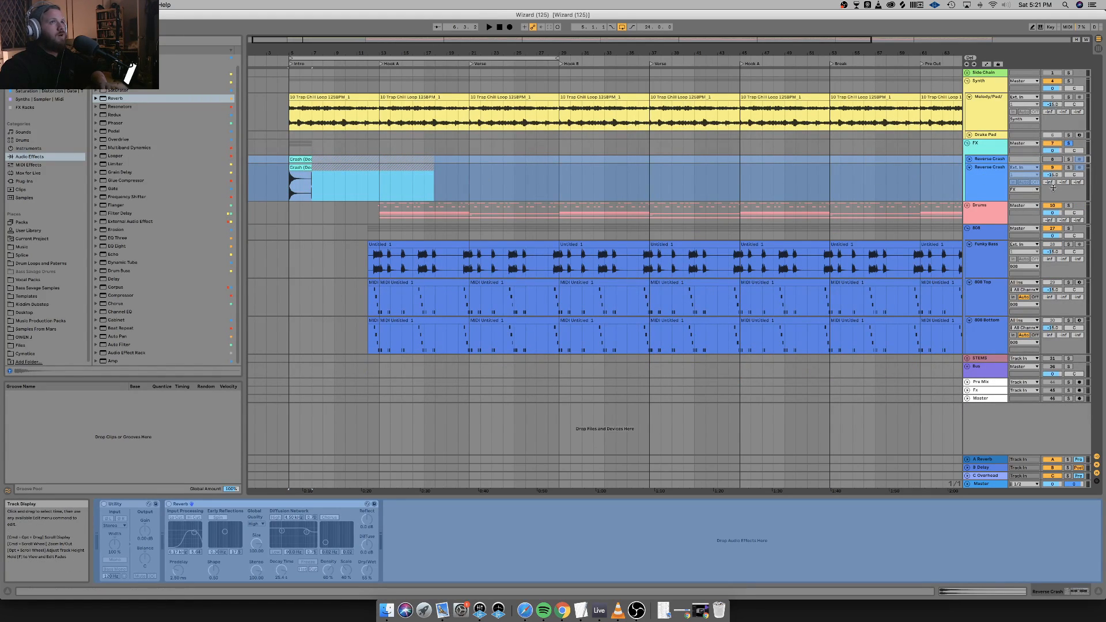
right_click(990, 181)
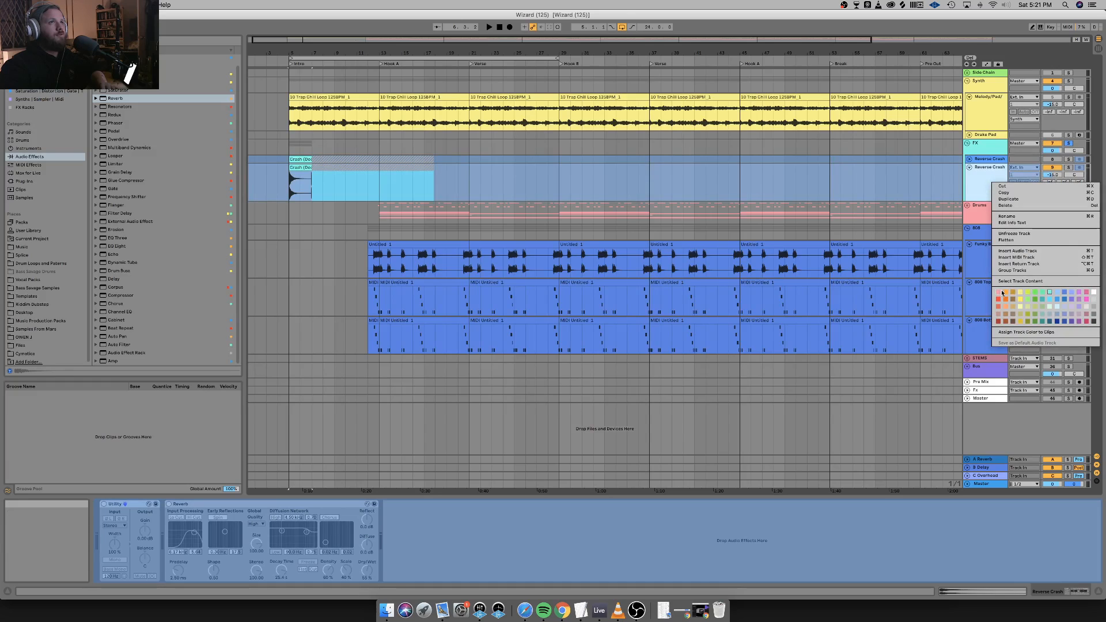
left_click(1018, 233)
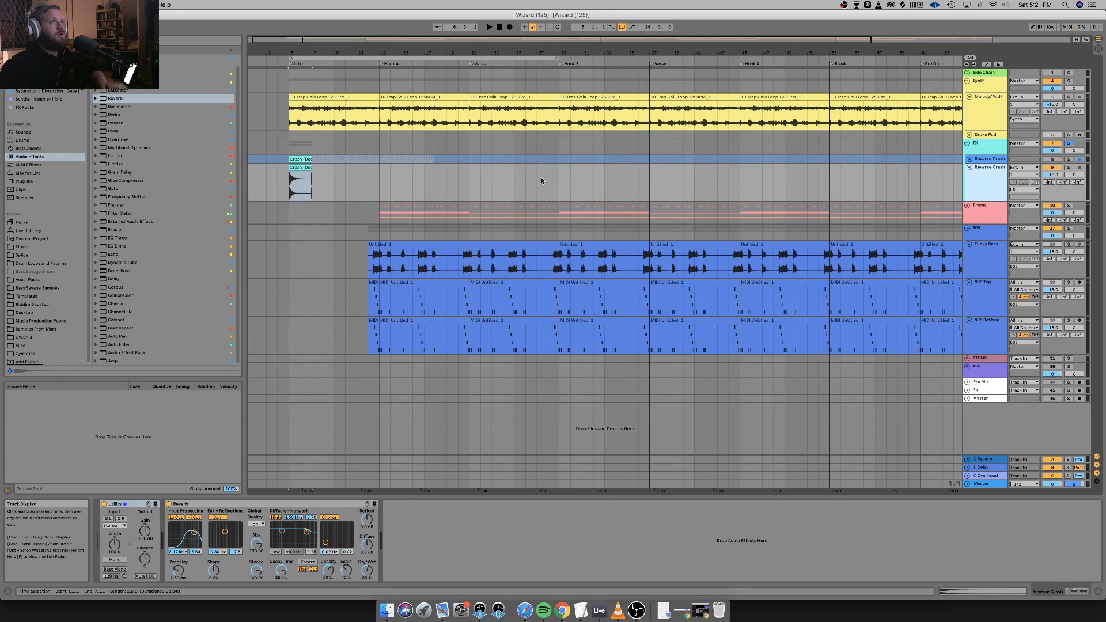
left_click(332, 164)
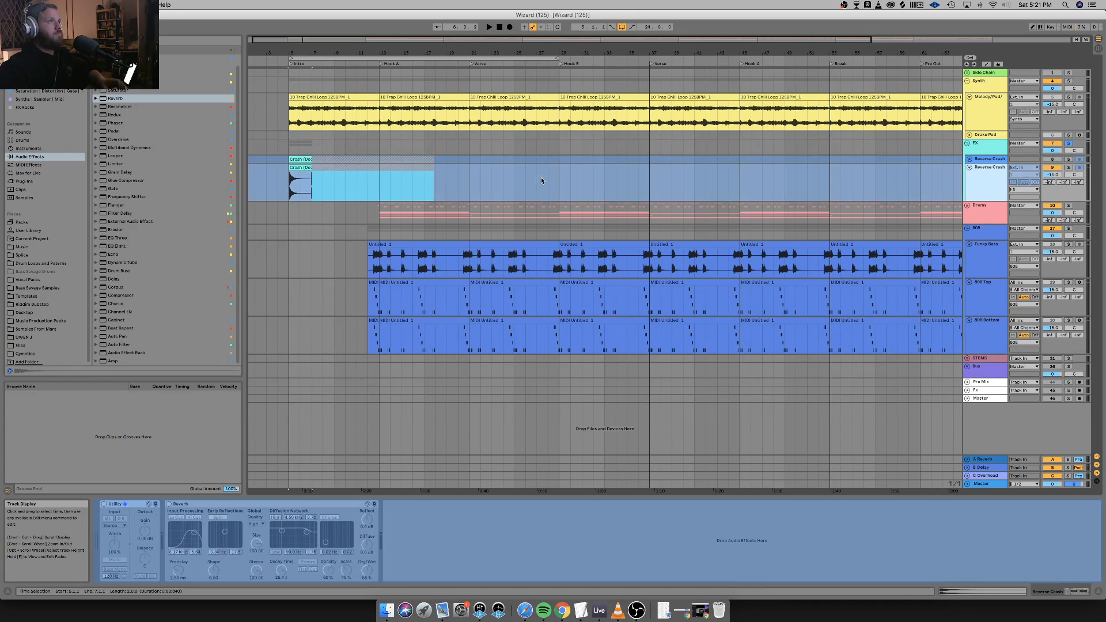
Replace the crash clip on the duplicate track with the frozen crash at bar 5, unfreezing the duplicate to allow pasting.
left_click(334, 165, "shift")
key("Delete")
left_click(303, 159)
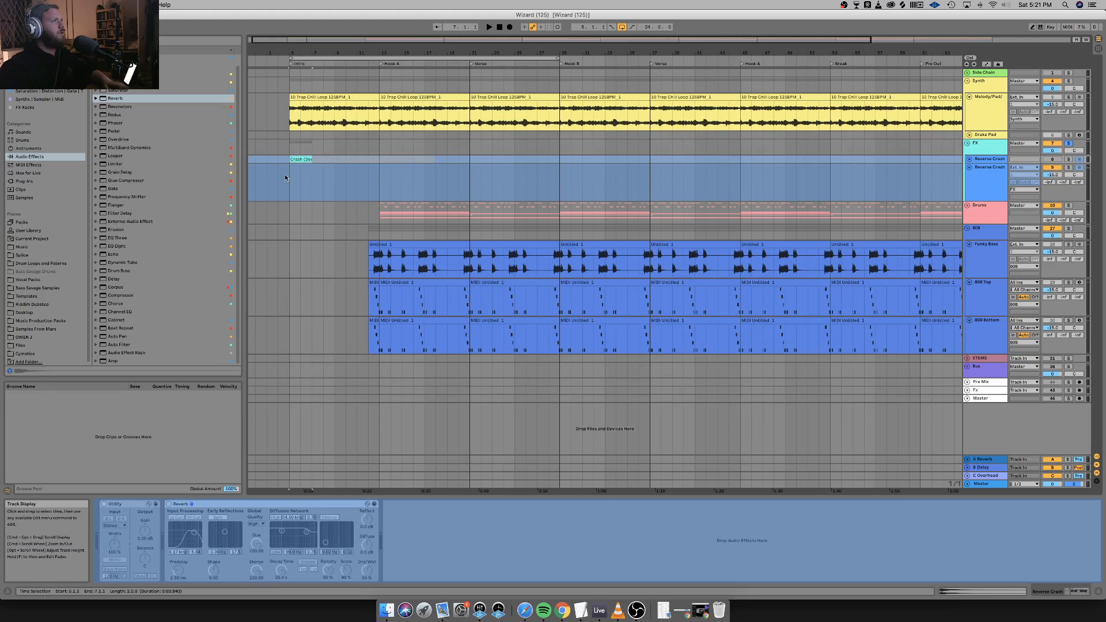
left_click(285, 174)
key("cmd+v")
right_click(980, 177)
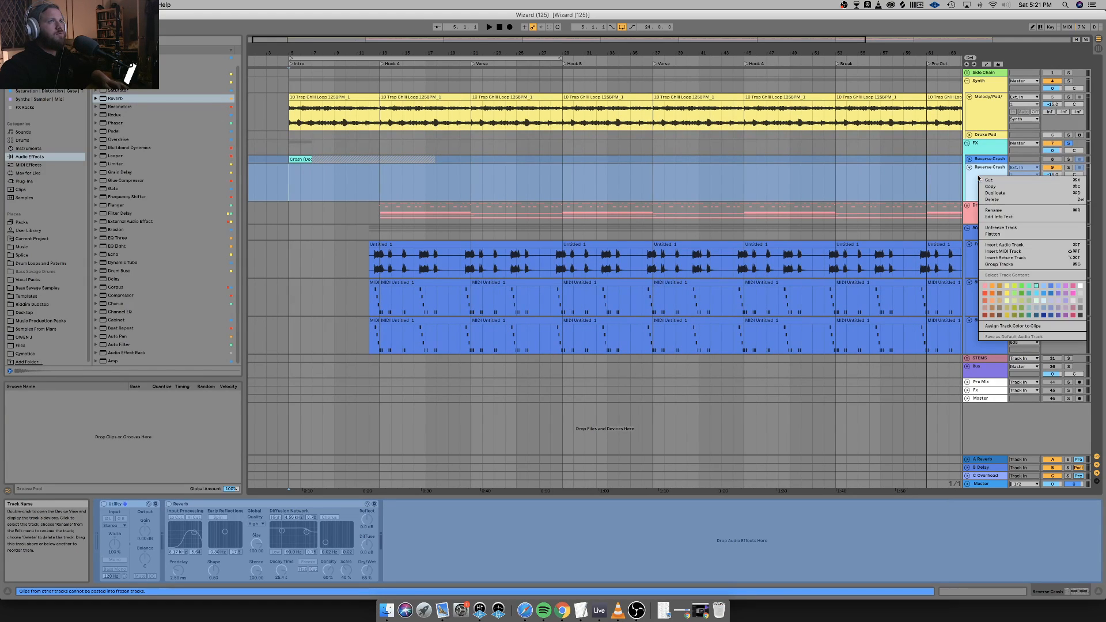
left_click(1007, 227)
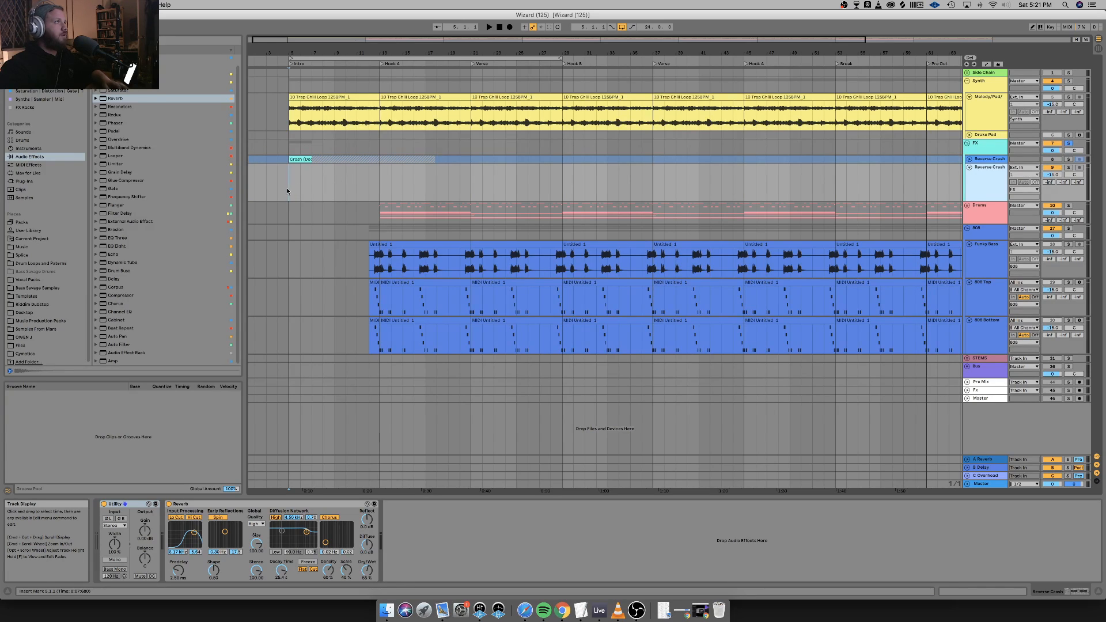
key("cmd+v")
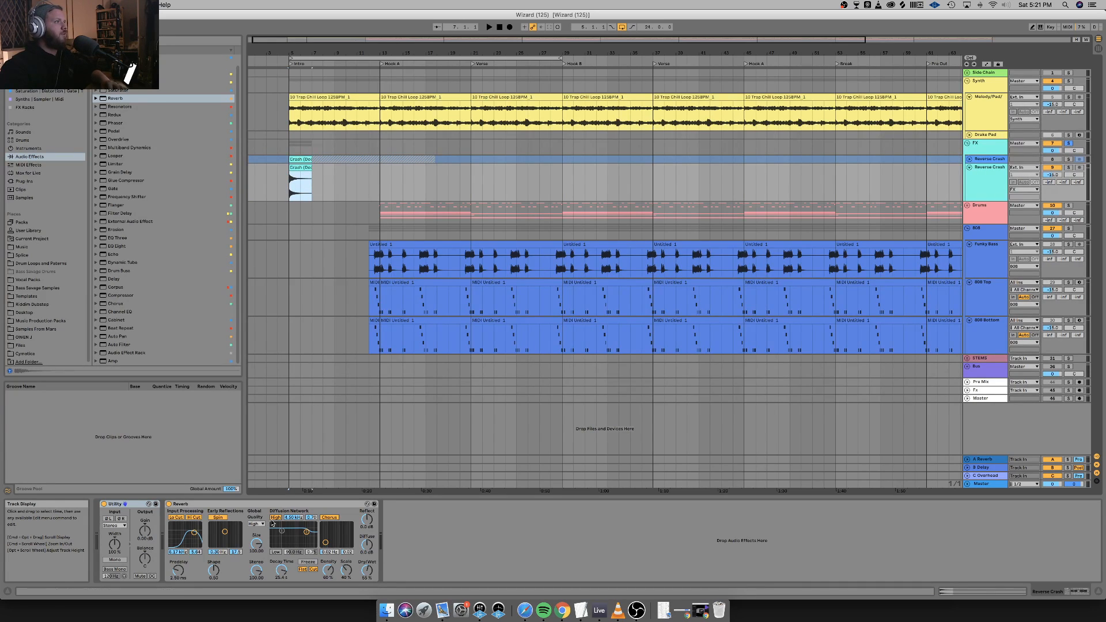
Bypass Reverb on the duplicate track, extend its frozen crash clip to bar 13 and play it soloed.
left_click(169, 505)
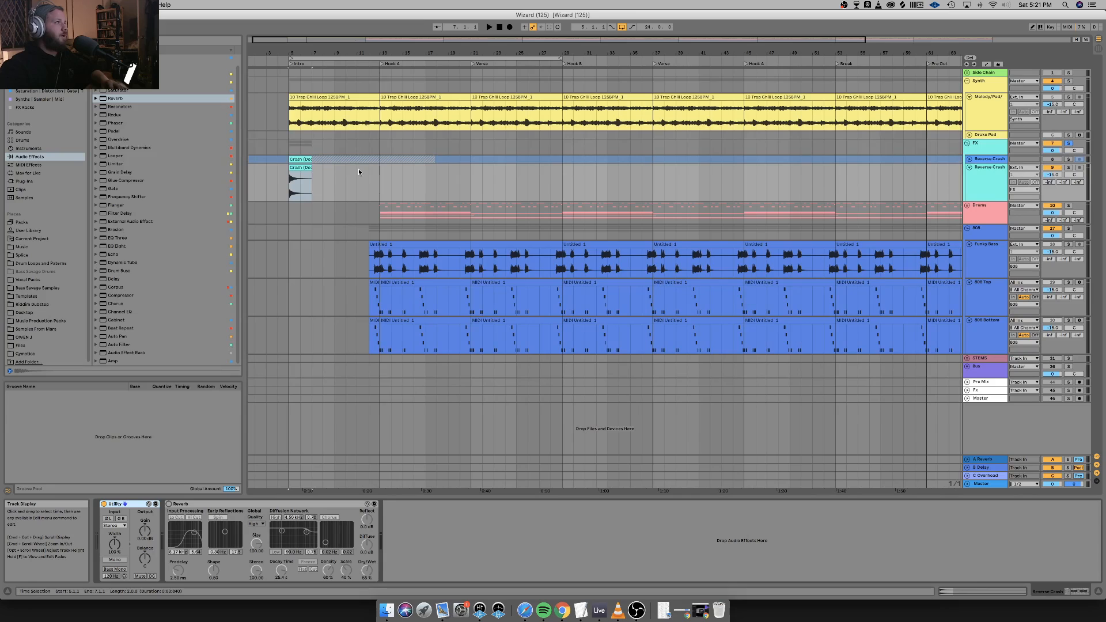
left_click_drag(311, 181, 374, 181)
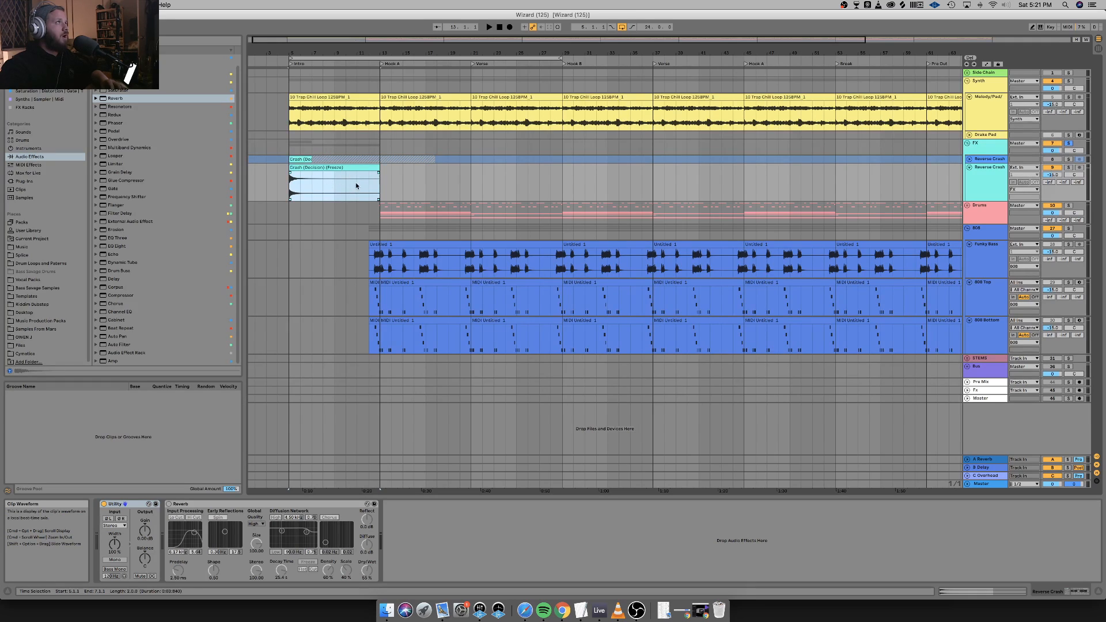
left_click(1067, 168)
key("space")
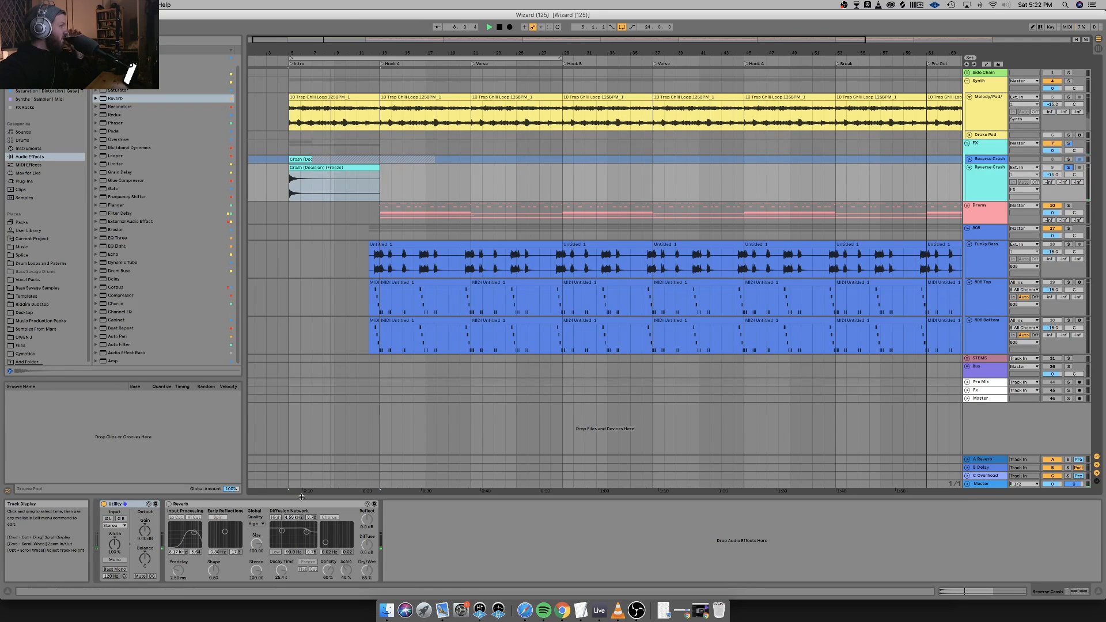
Delete the Reverb device from the duplicate Reverse Crash track and stop playback.
left_click(302, 504)
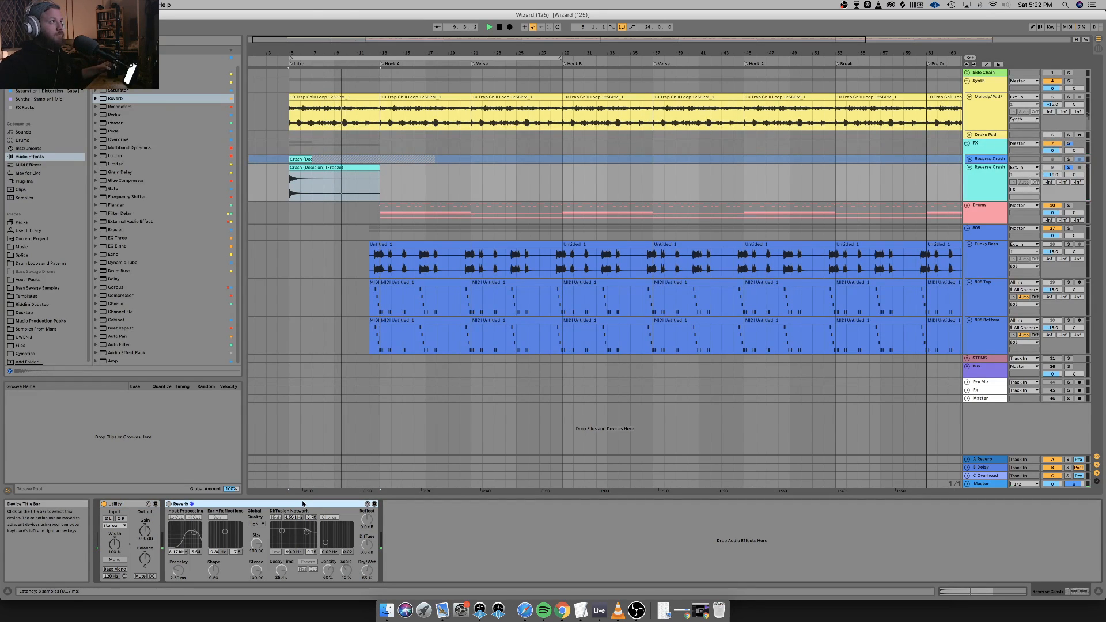
key("Delete")
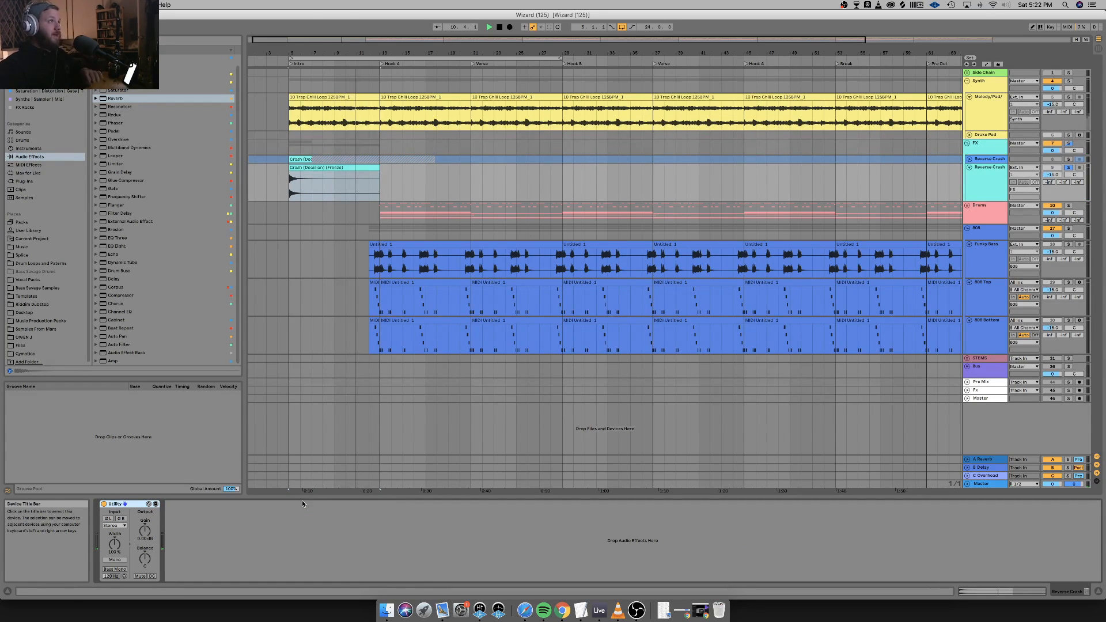
key("space")
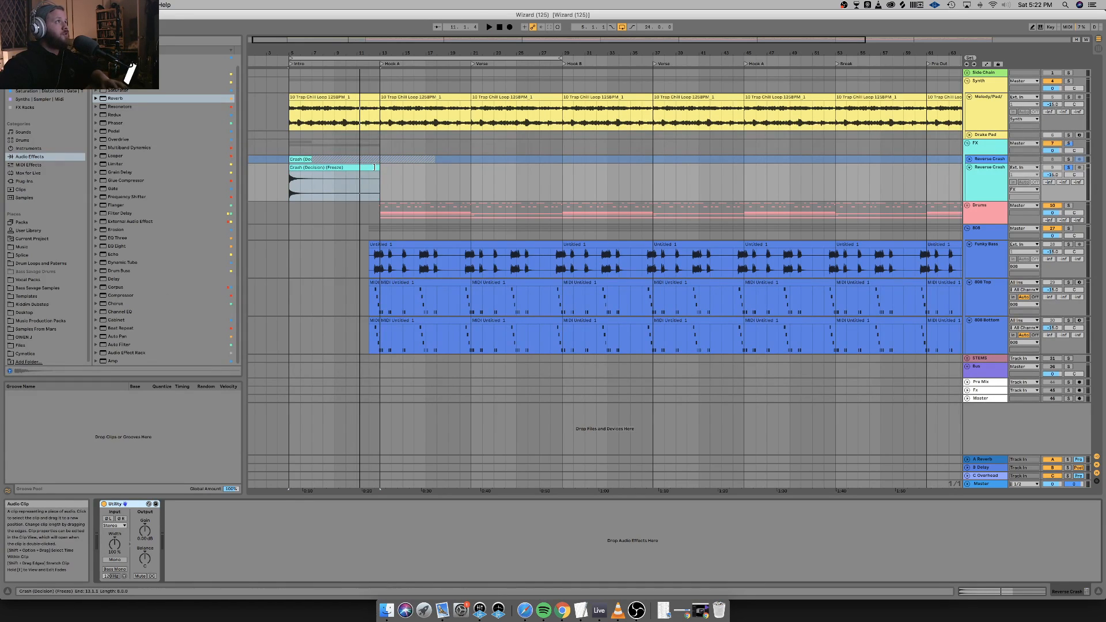
Shape the frozen crash into a reversed 4-bar clip with a fade-in from bar 9 to bar 13, and audition it.
left_click_drag(379, 167, 331, 168)
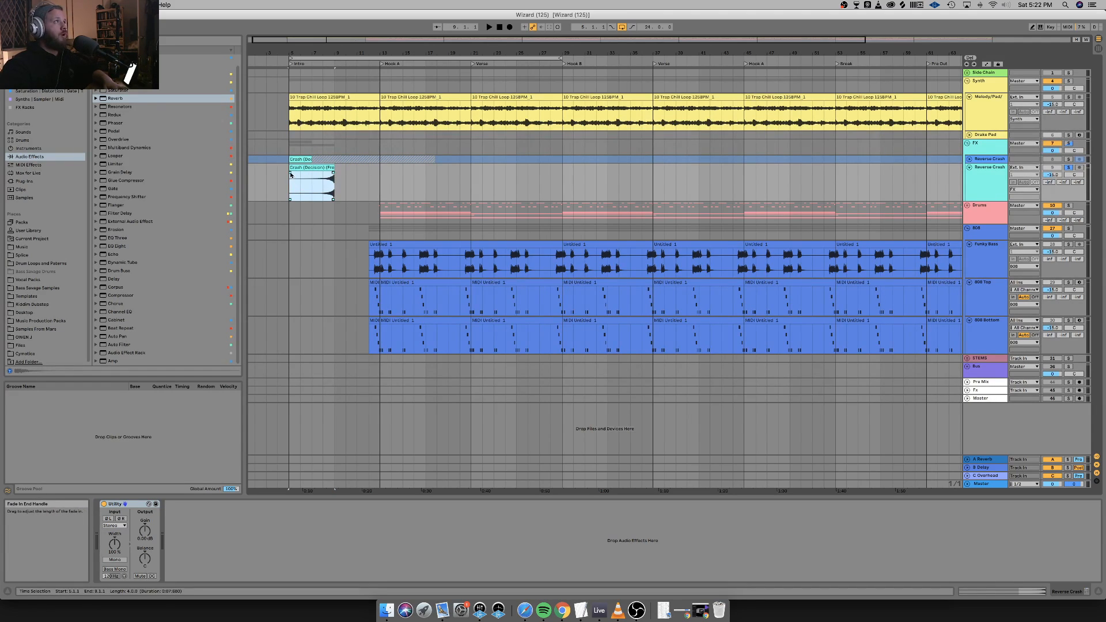
left_click_drag(290, 171, 357, 189)
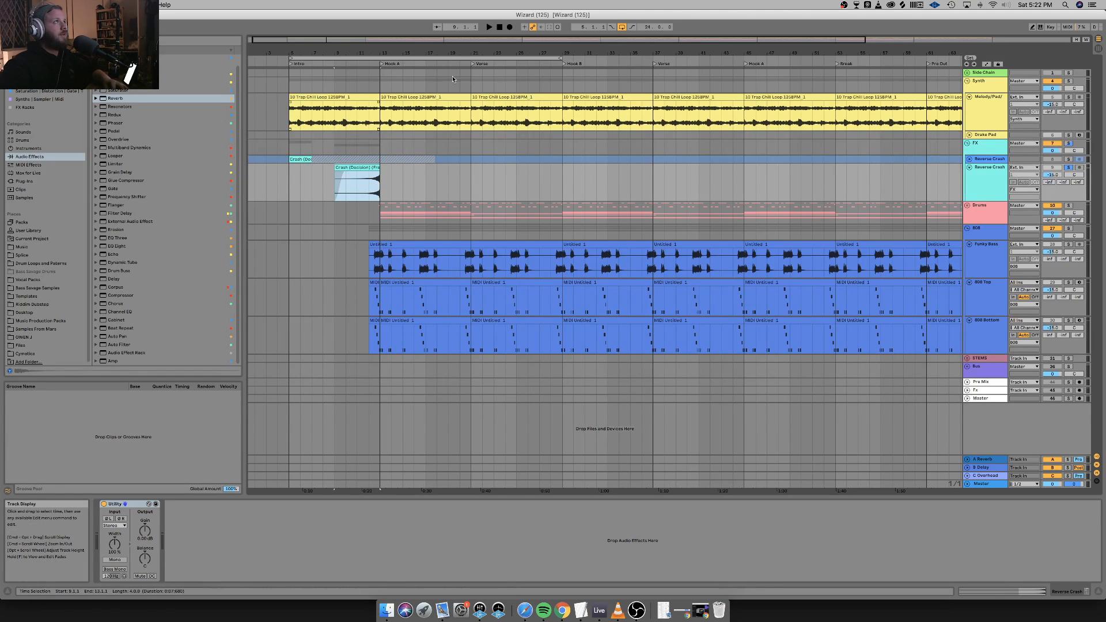
key("space")
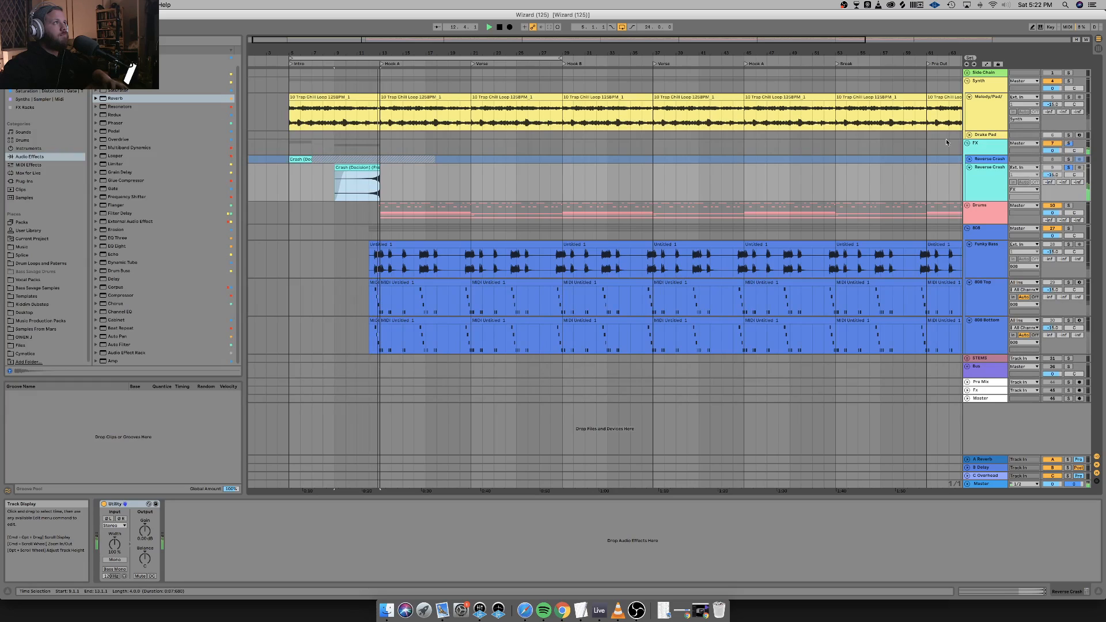
key("space")
Lower the reversed crash clip's gain to -4.00 dB and close its clip view.
double_click(354, 167)
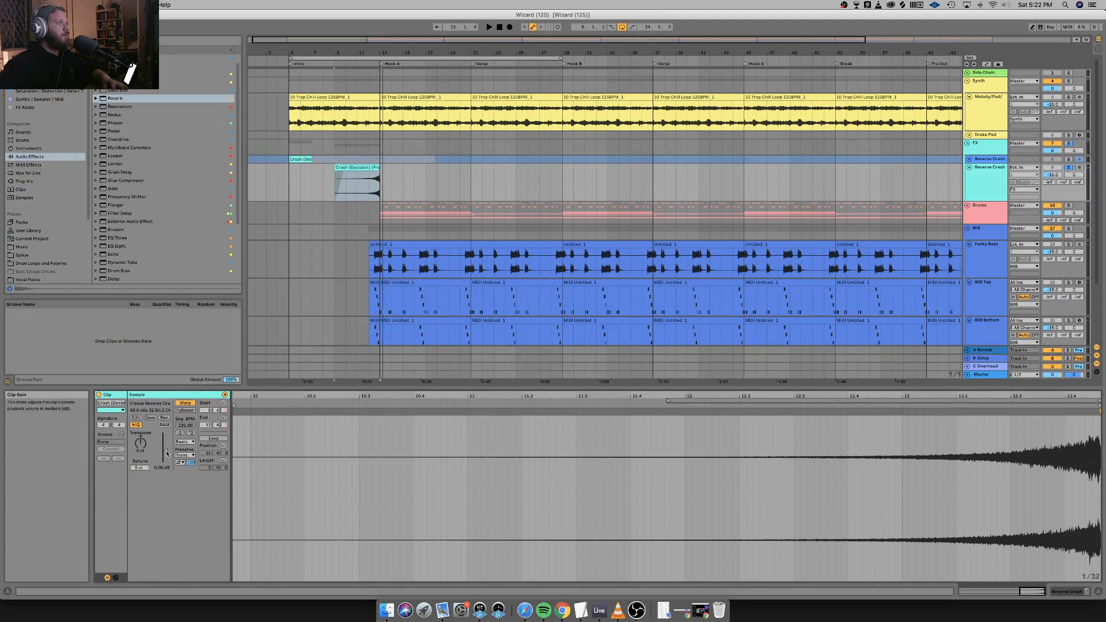
left_click_drag(167, 453, 166, 467)
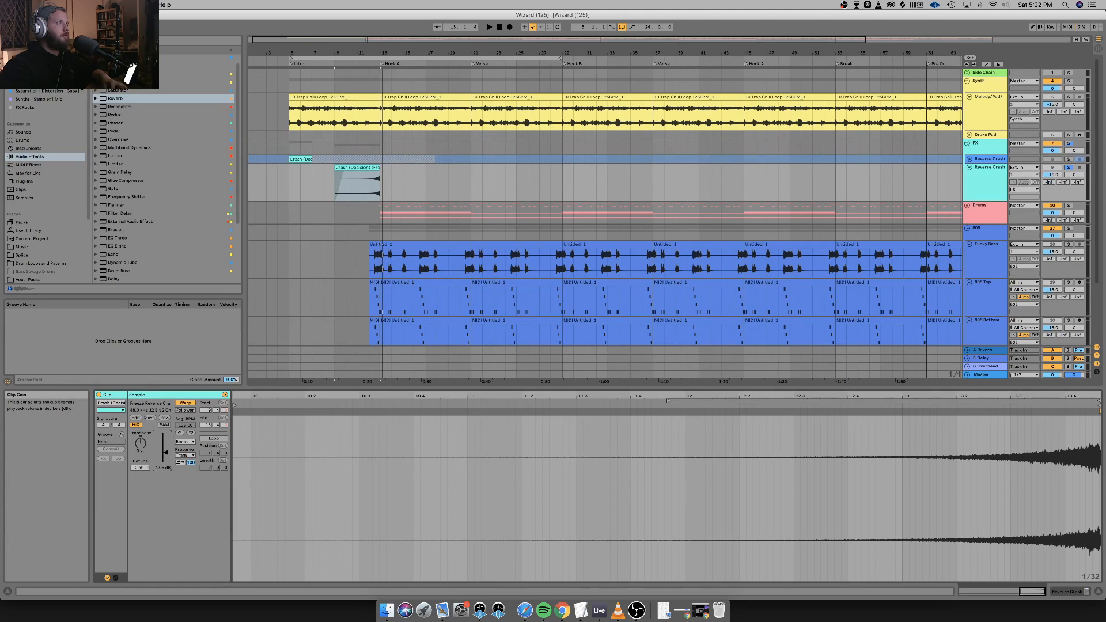
left_click(1098, 592)
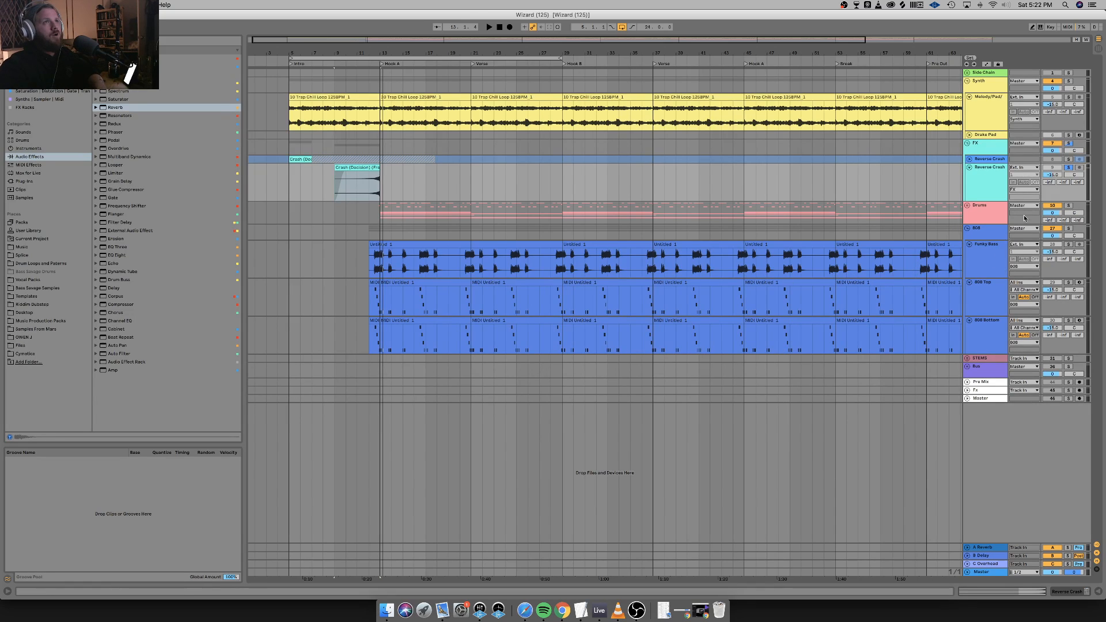
Unfold the Drums group and copy the reversed crash clip to bar 25, leading into Hook B.
left_click(967, 207)
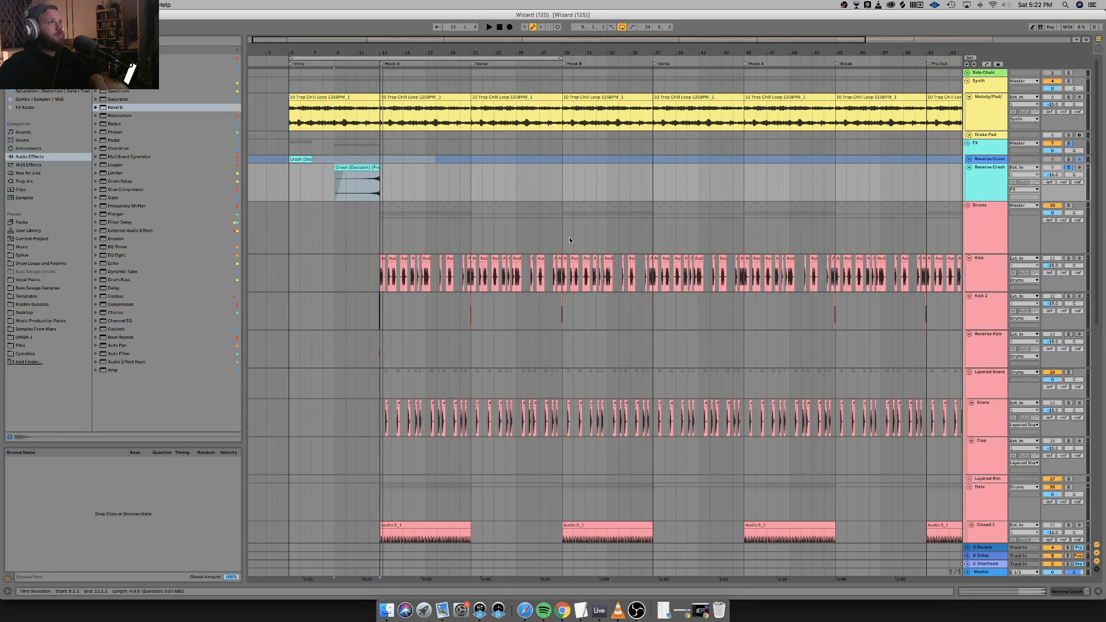
left_click(506, 201)
key("minus")
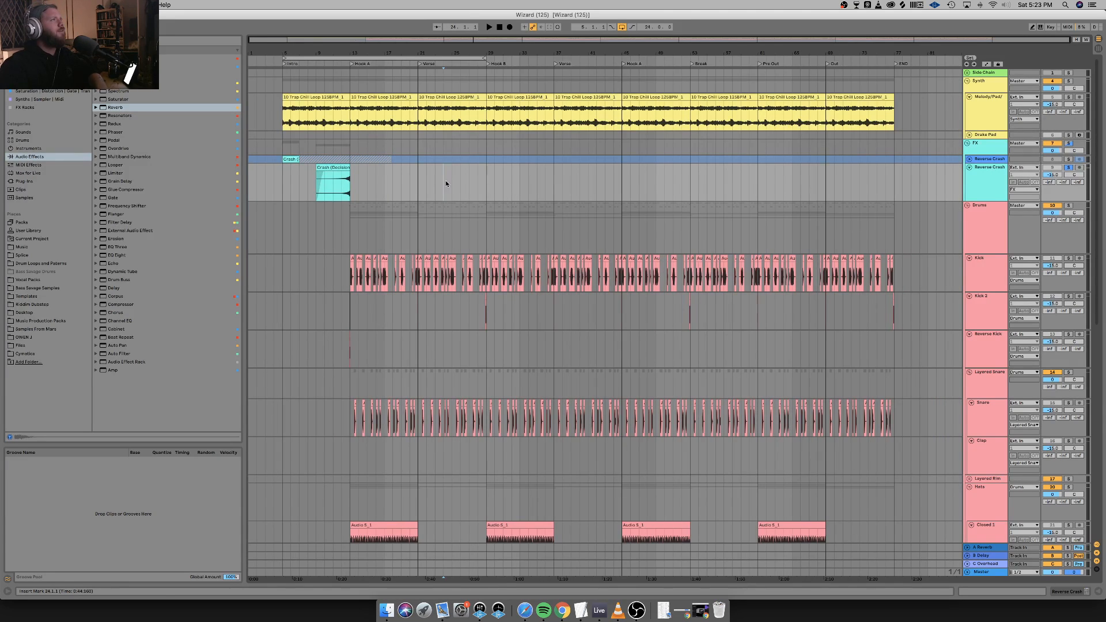
left_click(340, 168)
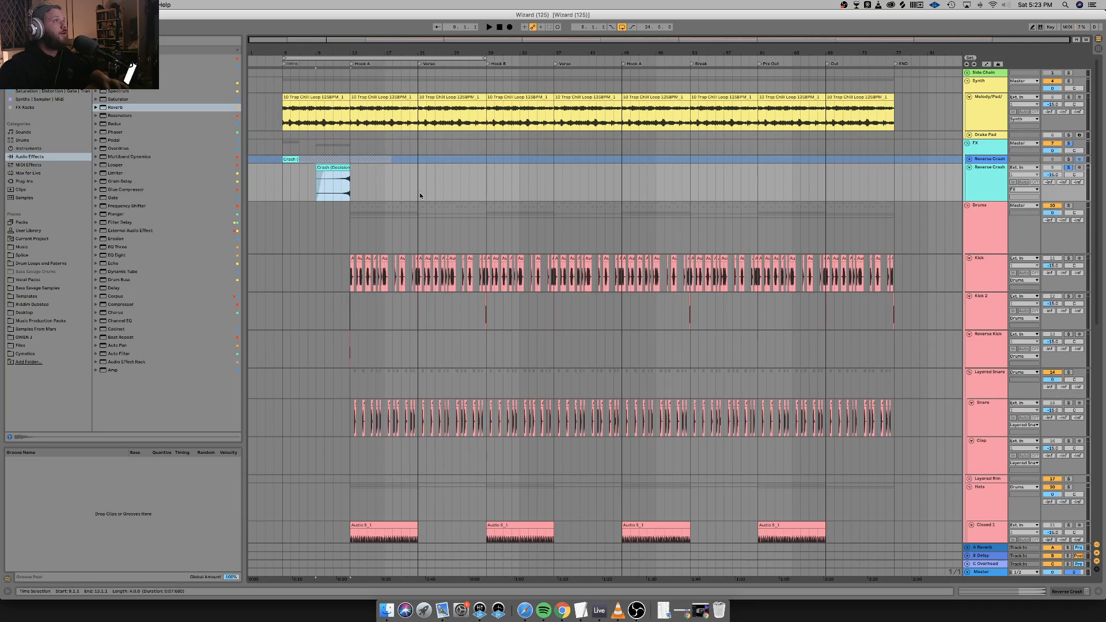
left_click(458, 185)
key("super+v")
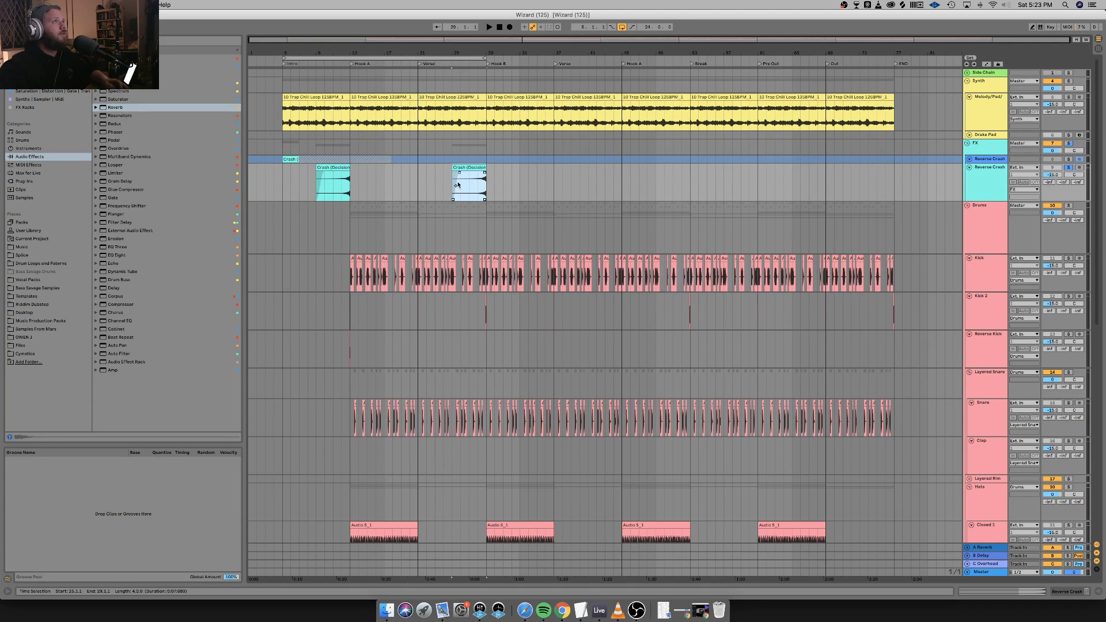
Paste copies of the frozen crash clip onto the Reverse Crash track at bars 41, 57 and 73.
left_click(587, 183)
key("super+v")
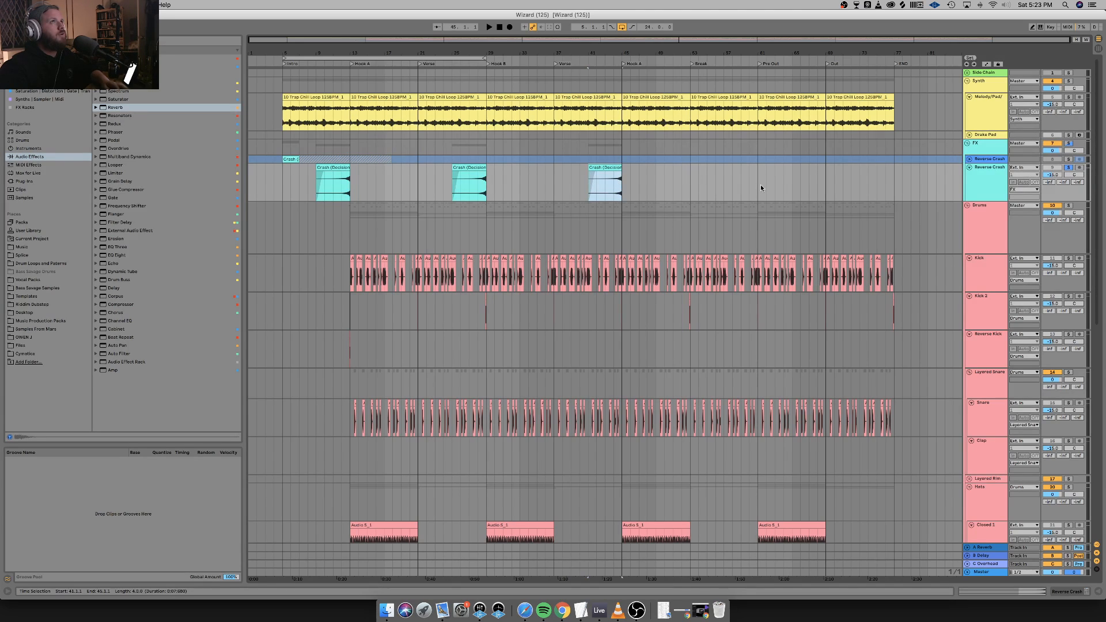
left_click(724, 188)
key("super+v")
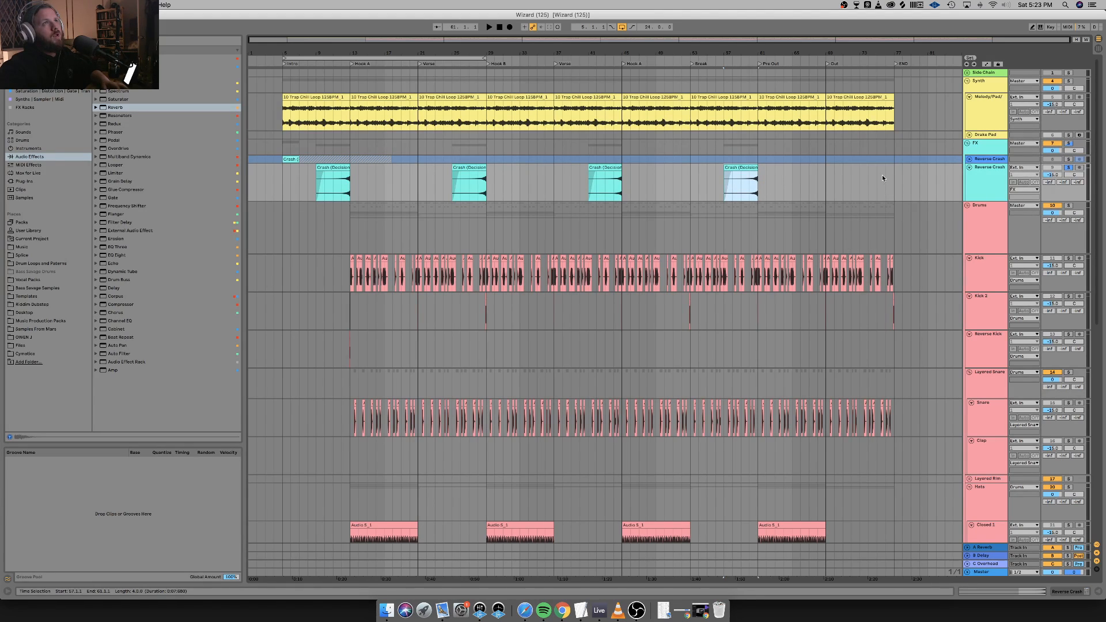
left_click(862, 181)
key("super+v")
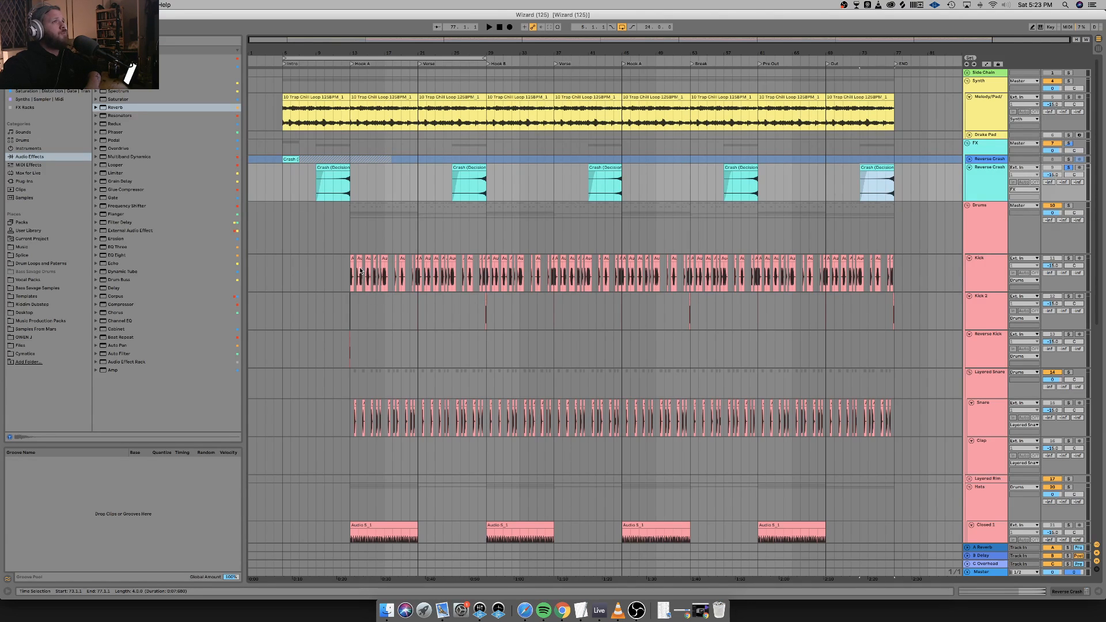
left_click(912, 280)
key("plus")
key("plus")
scroll(912, 280, "left", 8)
scroll(912, 280, "right", 1)
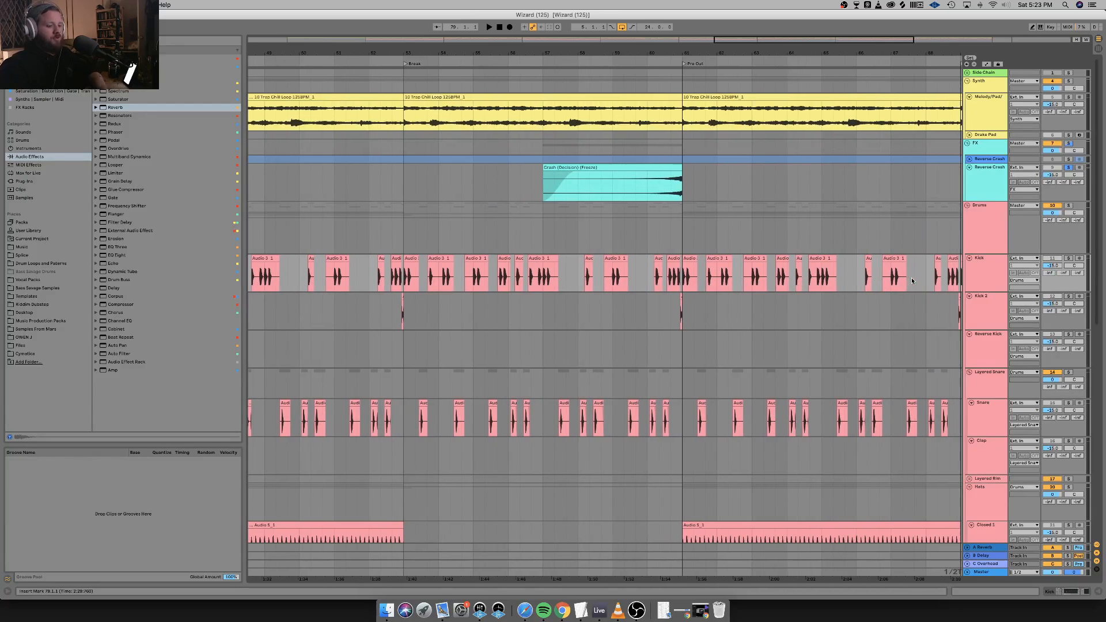
key("minus")
key("minus")
key("minus")
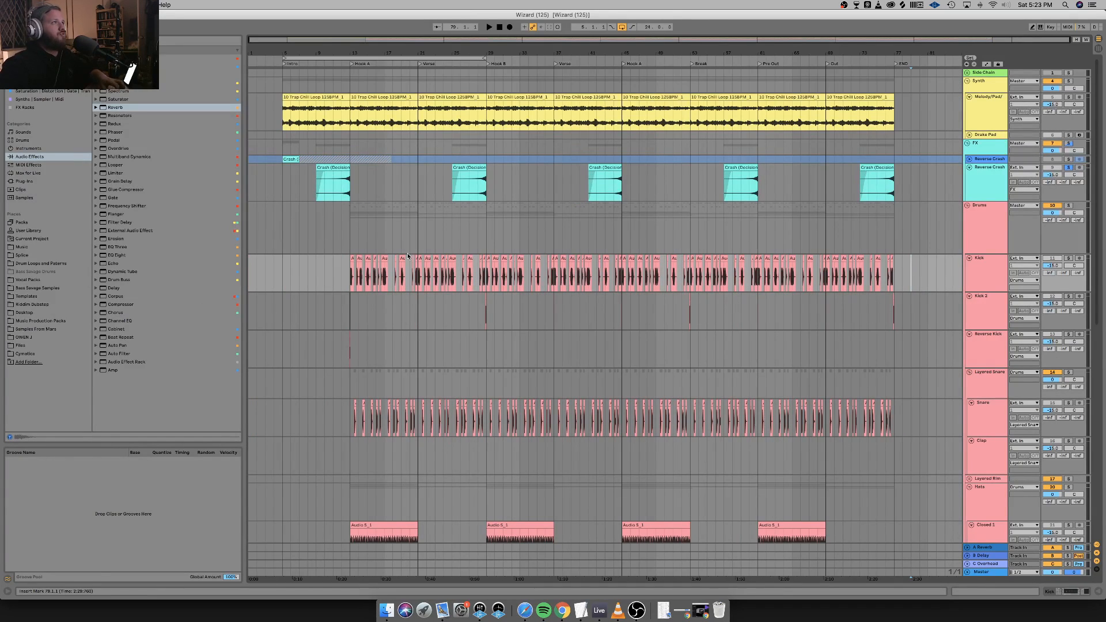
left_click(352, 259)
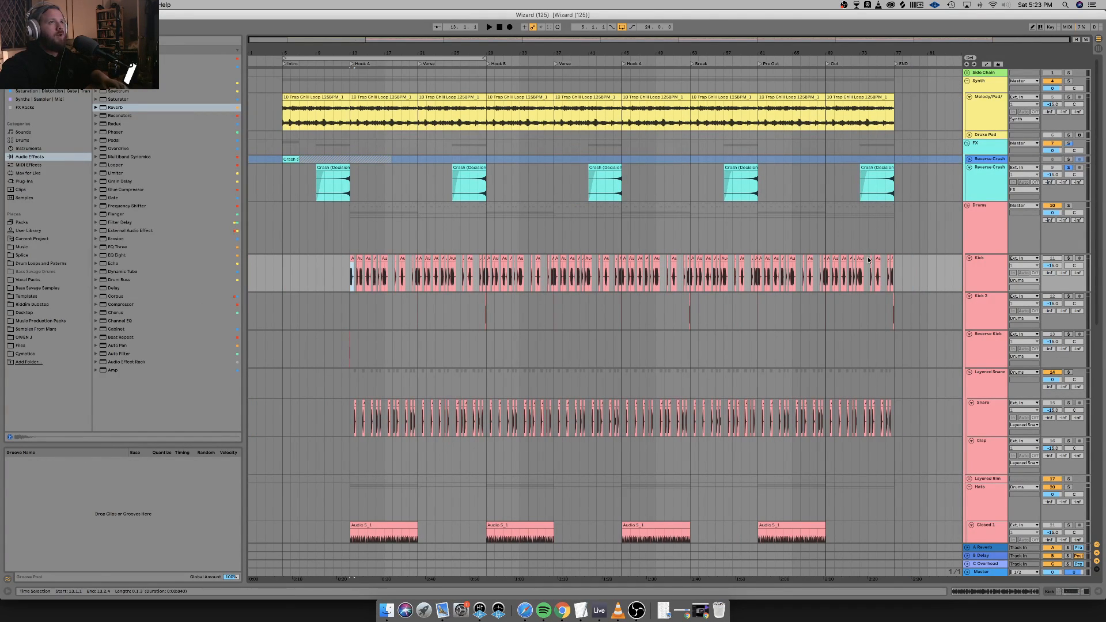
left_click(895, 268, "shift")
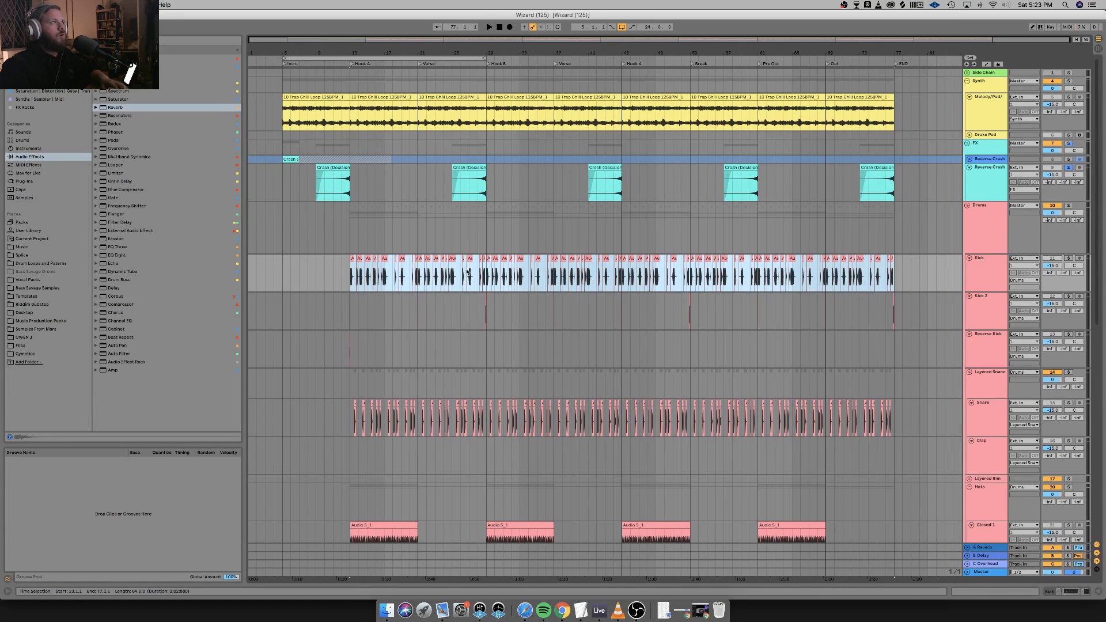
Consolidate the Hook A kick clips from bar 13 to bar 21 on the drum Kick track into one clip.
left_click(418, 280)
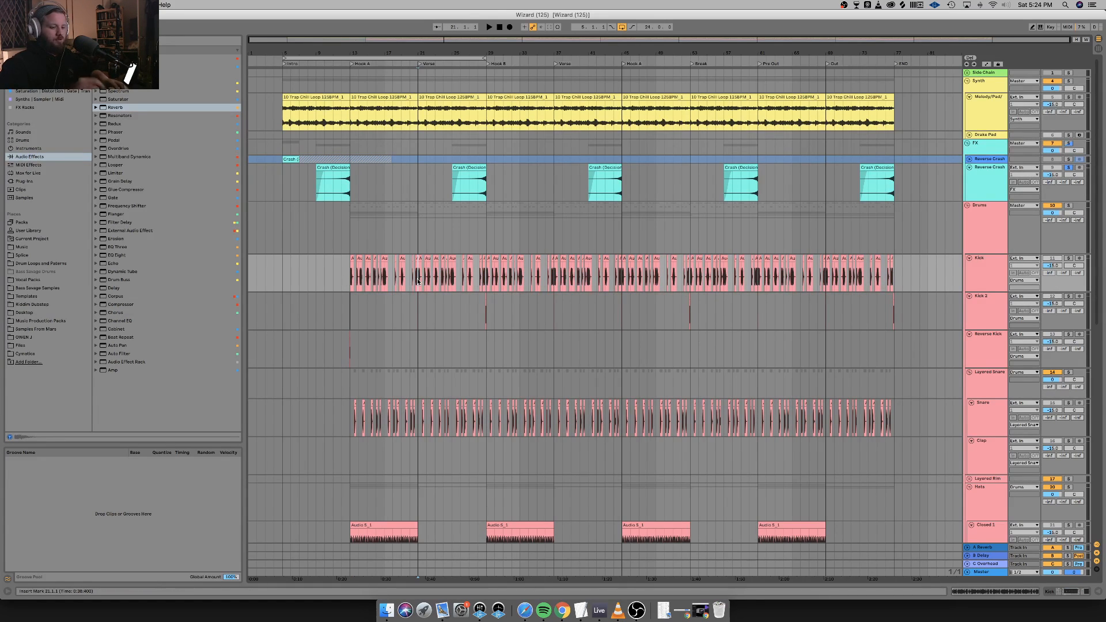
key("plus")
key("plus")
key("plus")
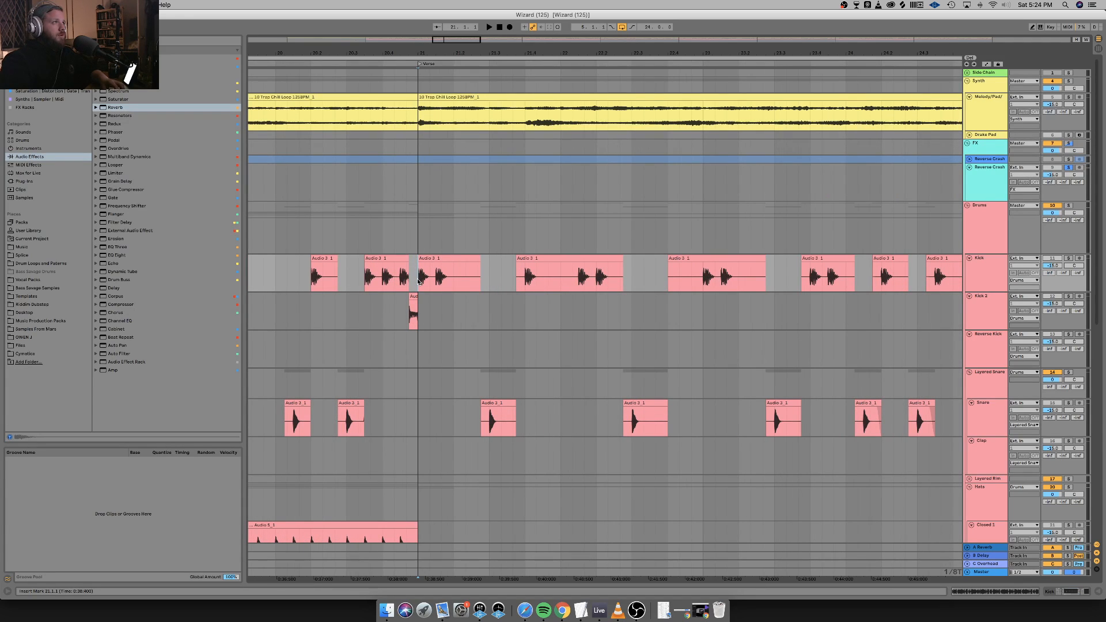
key("minus")
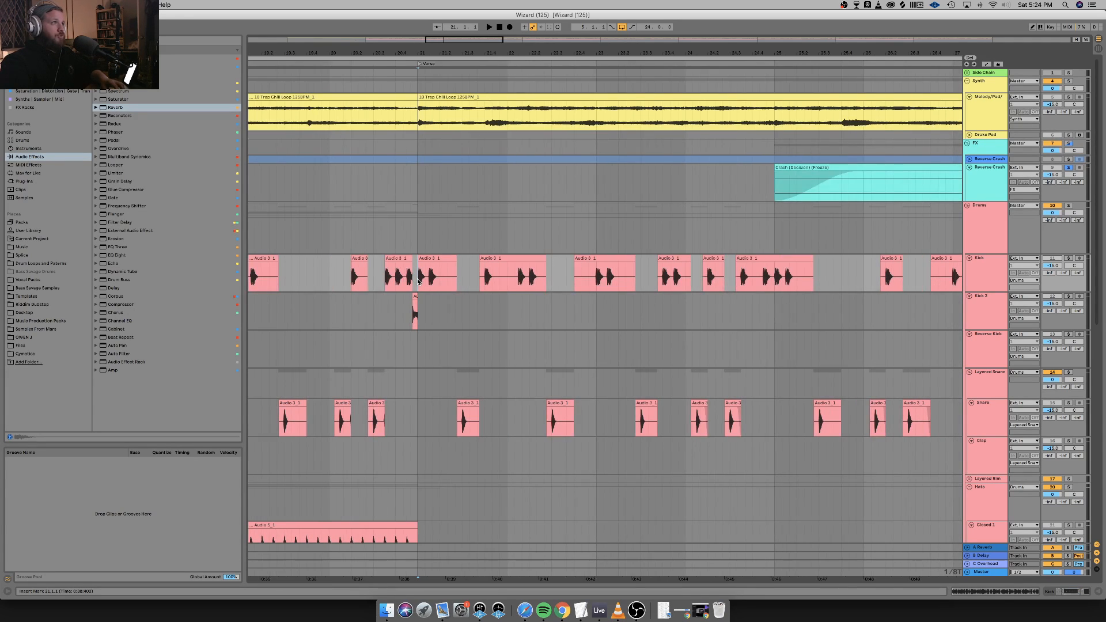
key("minus")
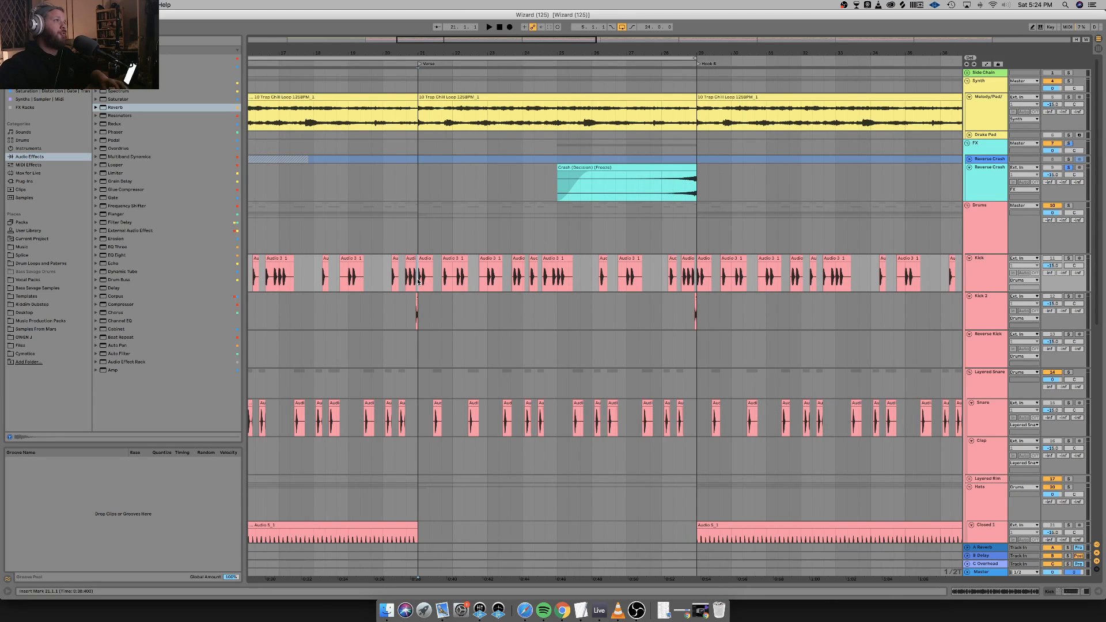
scroll(424, 299, "left", 10)
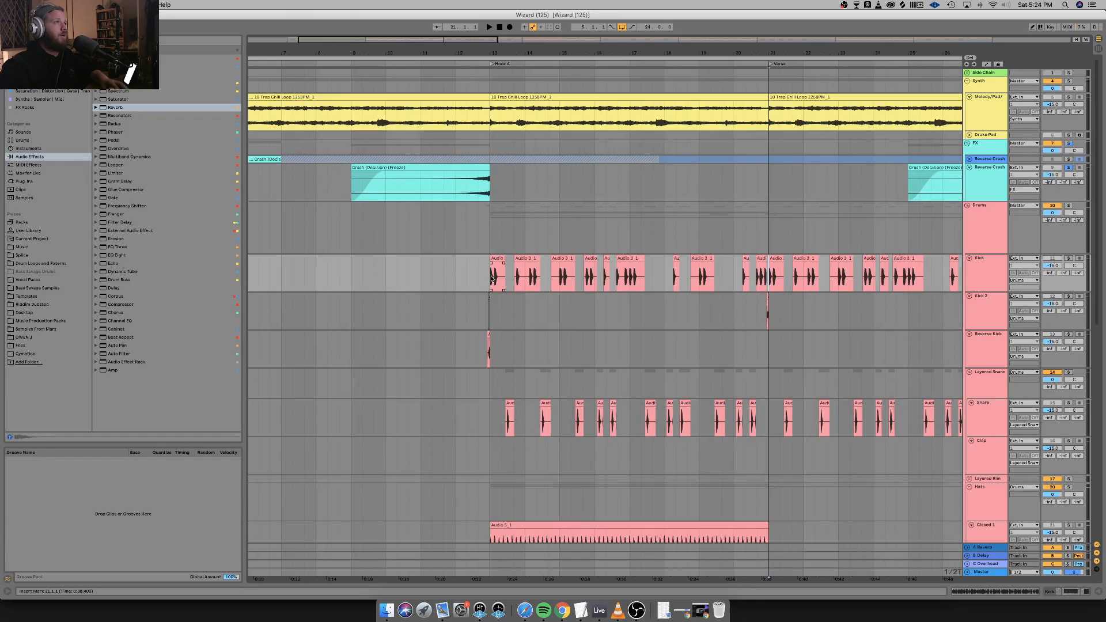
left_click(491, 258, "shift")
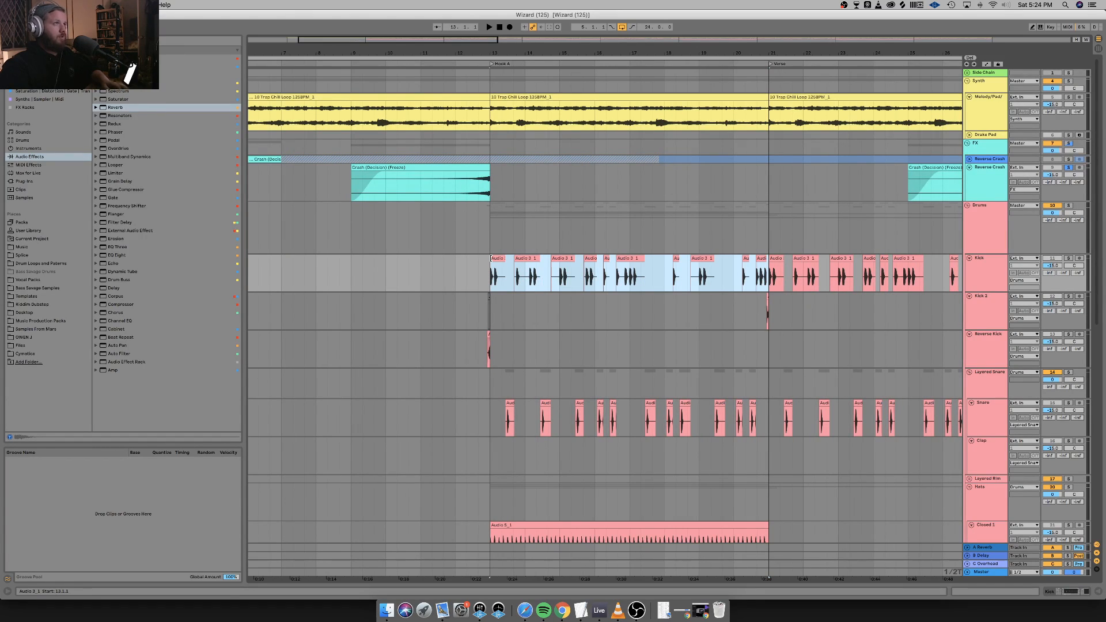
right_click(541, 267)
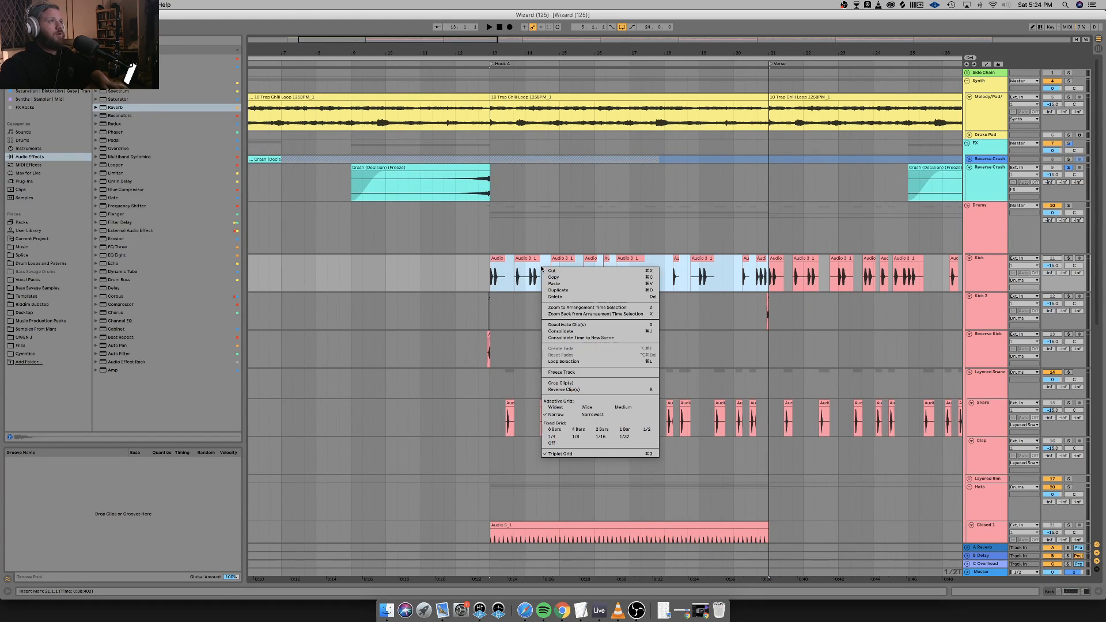
left_click(571, 332)
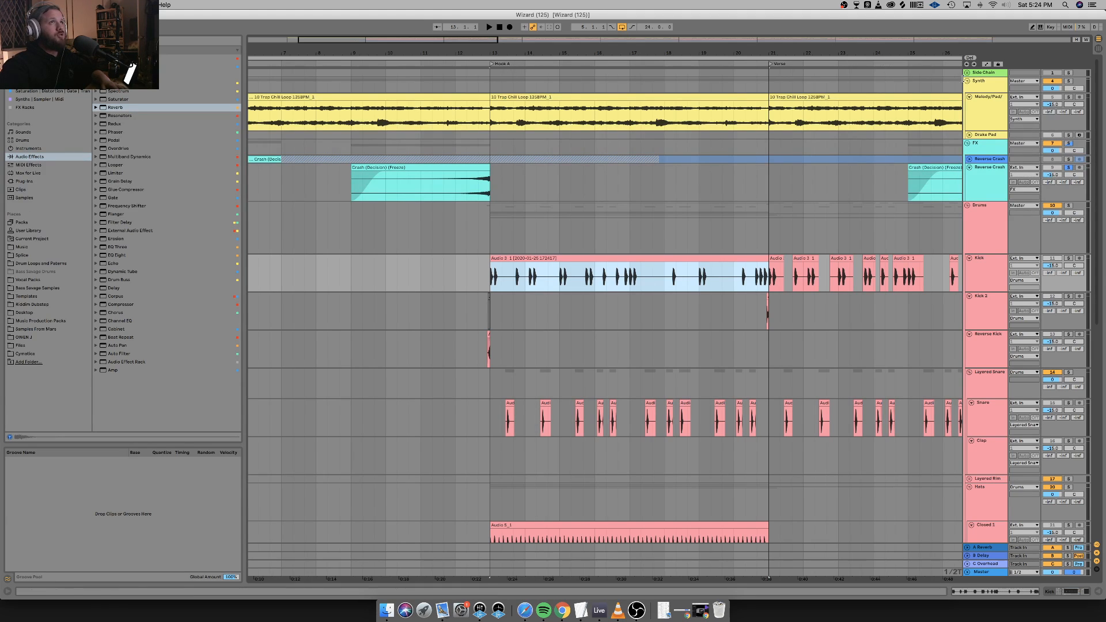
Paste the consolidated kick clip as MIDI at bar 13 on the Side Chain group's Kick track and enlarge that track.
left_click(967, 73)
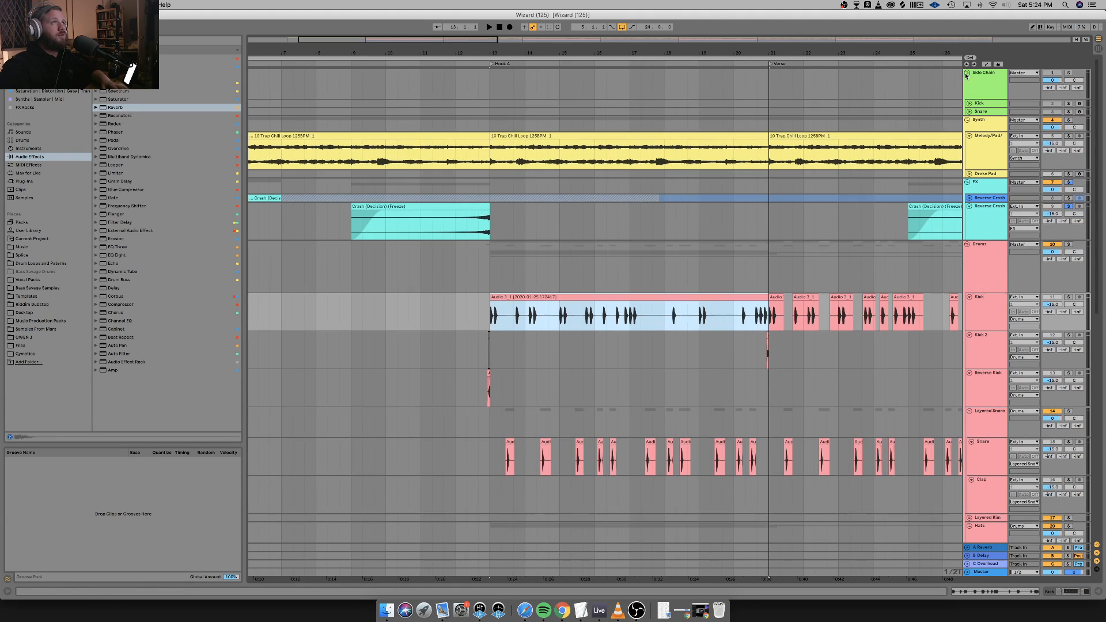
left_click(490, 103)
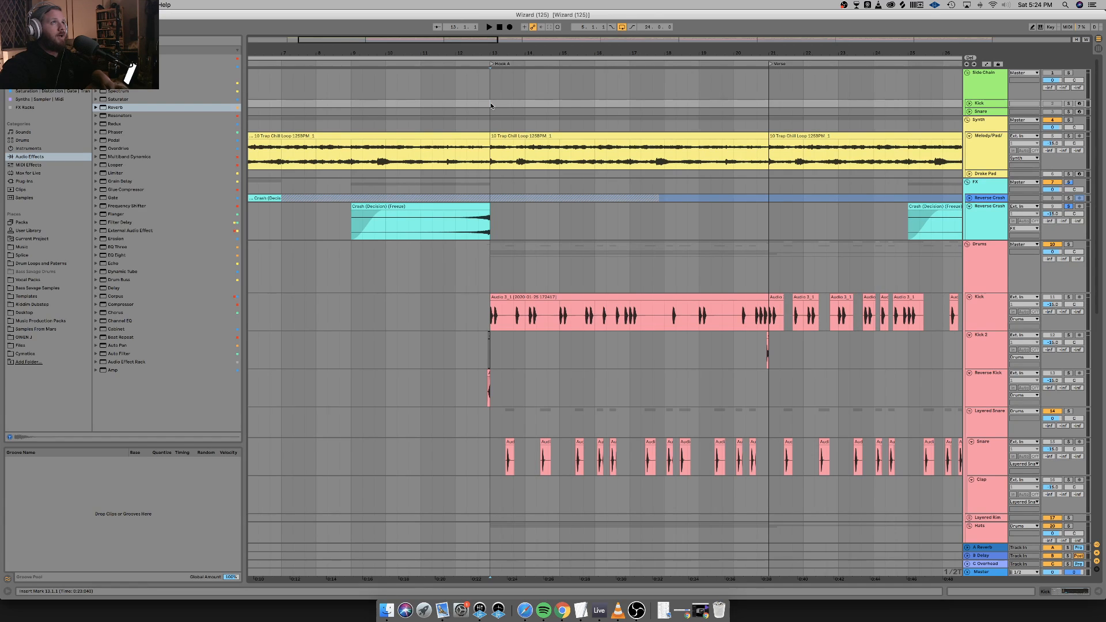
key("super+v")
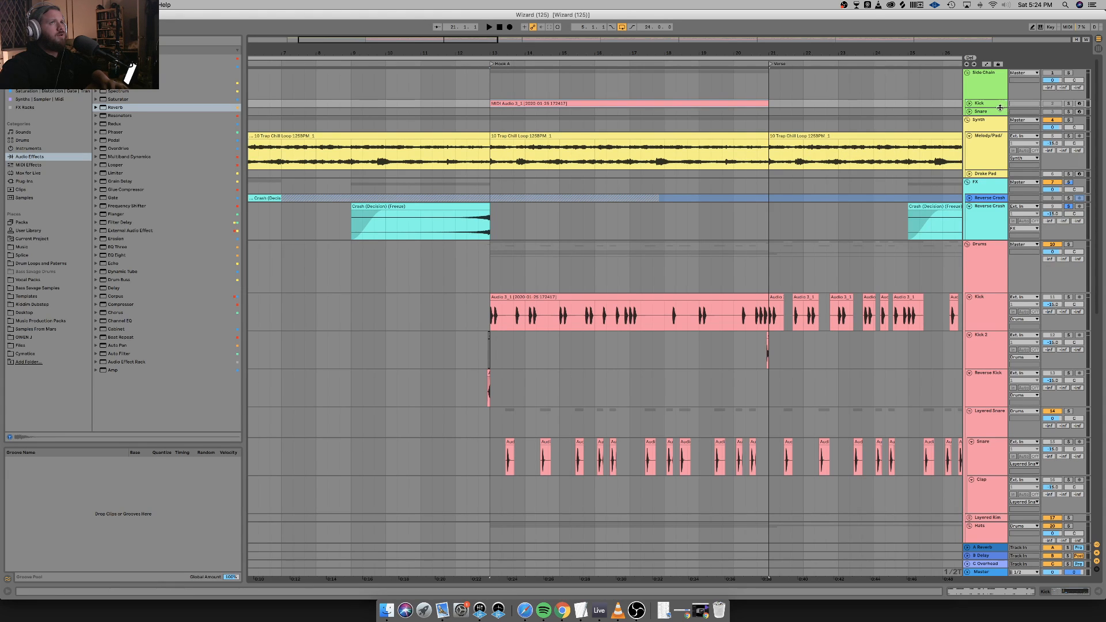
left_click_drag(1000, 107, 994, 166)
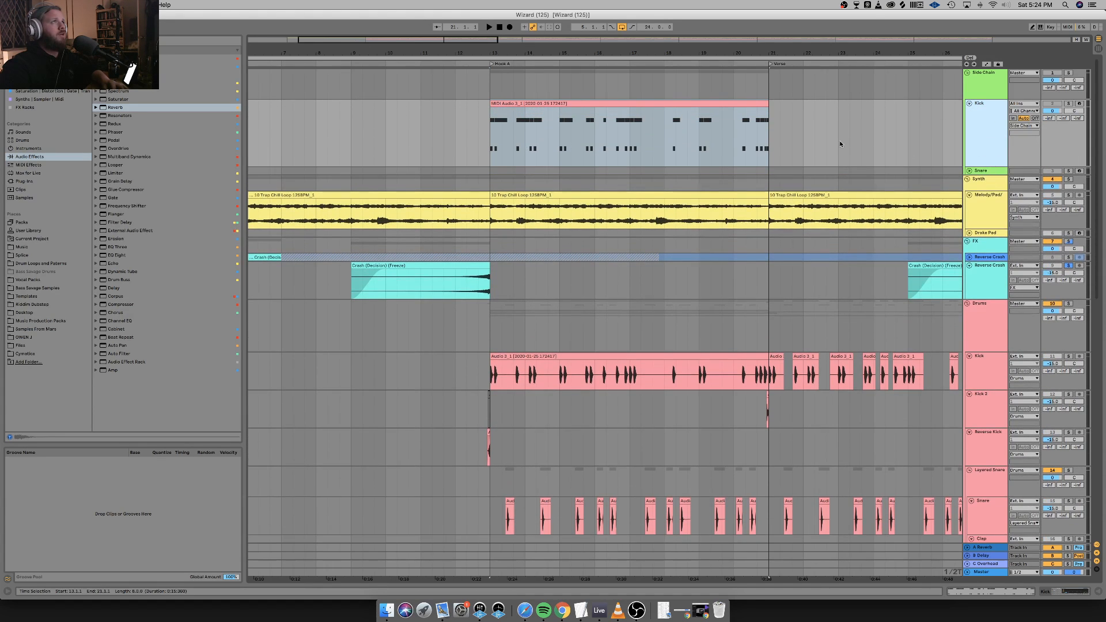
Open the new side-chain MIDI clip and delete all of its F#1 notes.
double_click(512, 104)
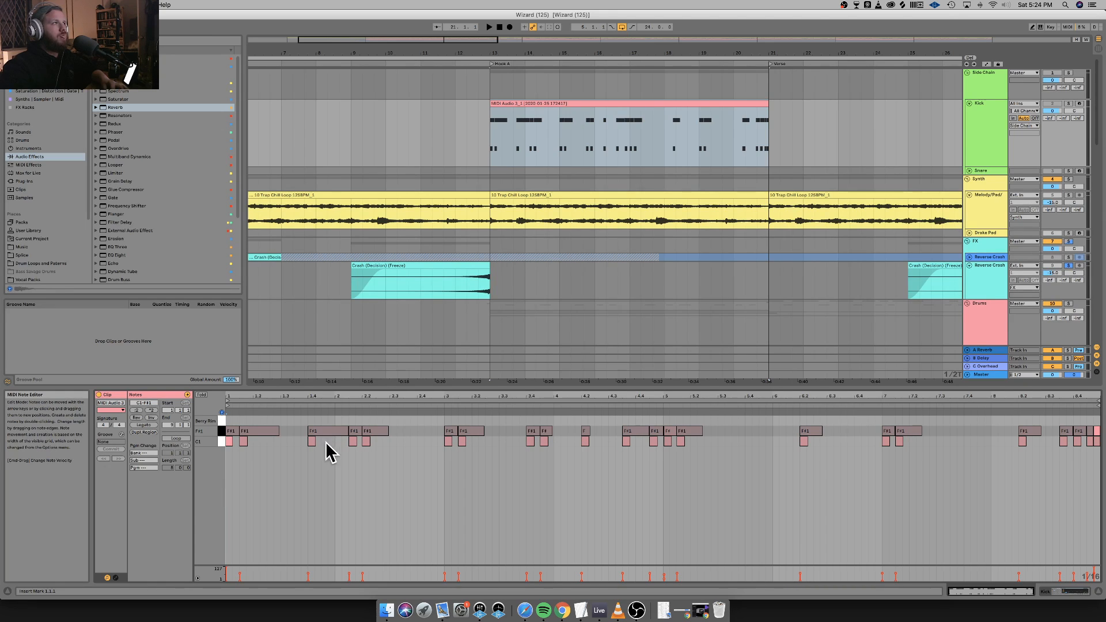
left_click(219, 432)
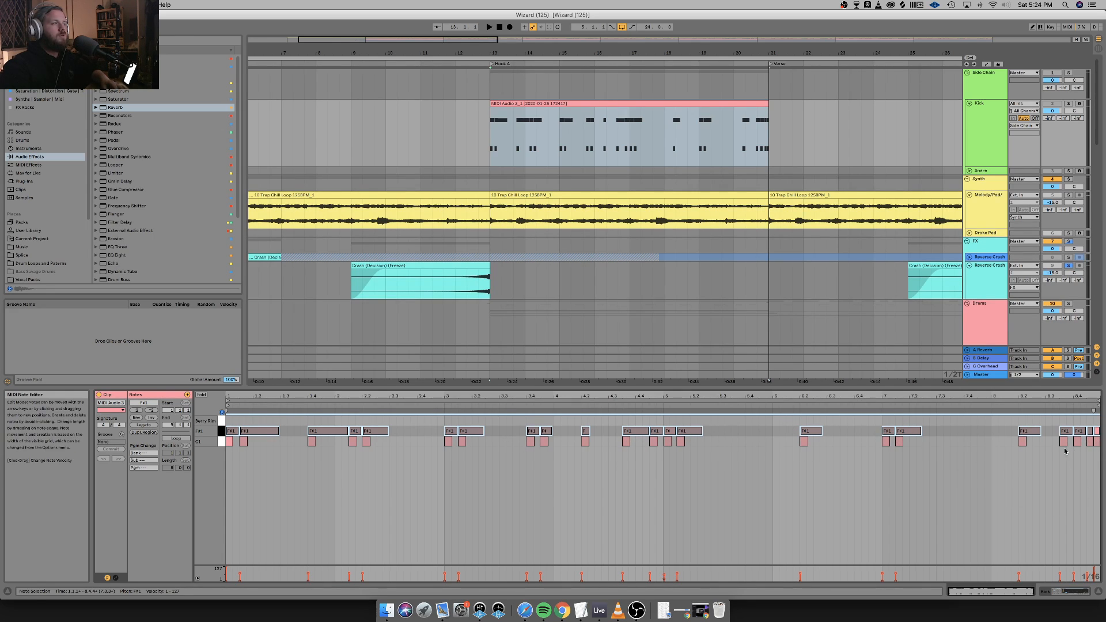
key("Delete")
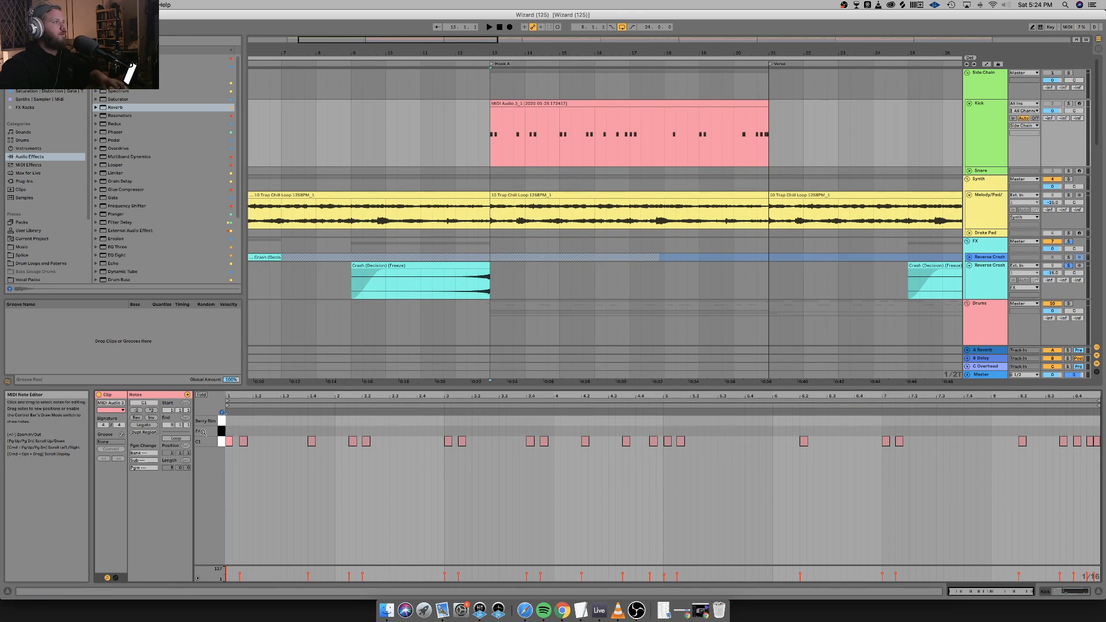
Transpose the clip's C1 notes up two octaves to C3 and set their velocity to 127.
left_click(223, 442)
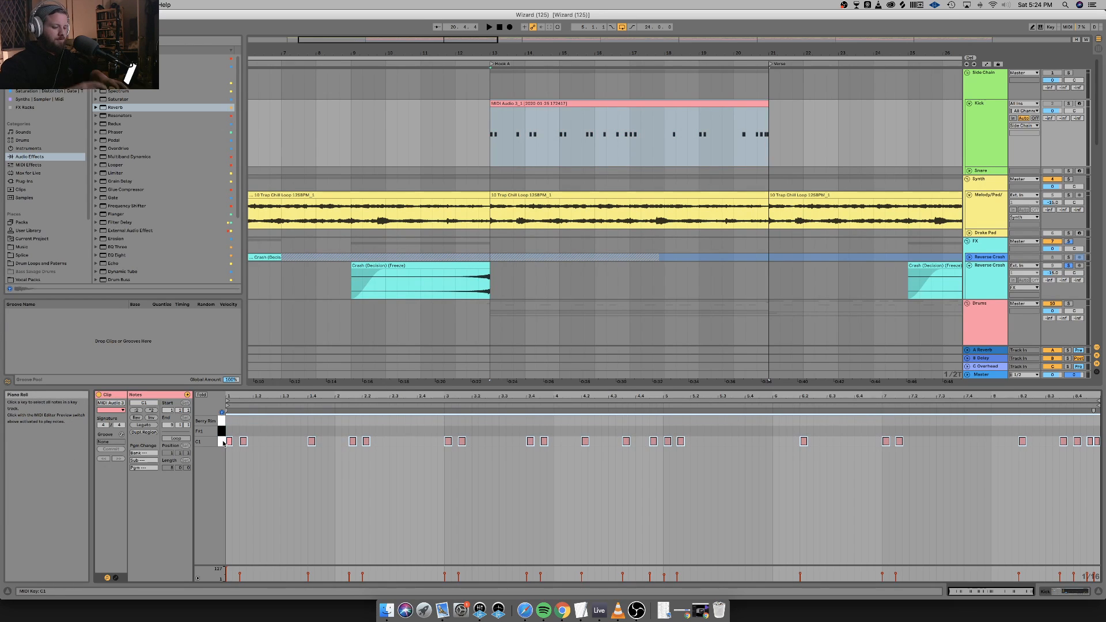
key("shift+Up")
key("shift+Up")
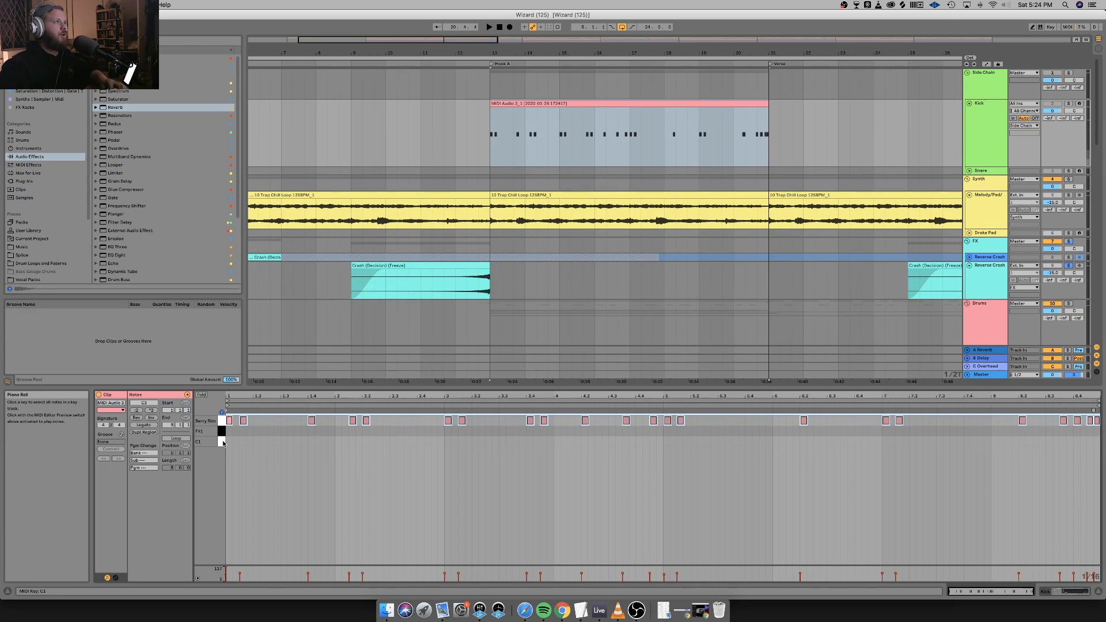
left_click(240, 575)
left_click_drag(240, 575, 239, 568)
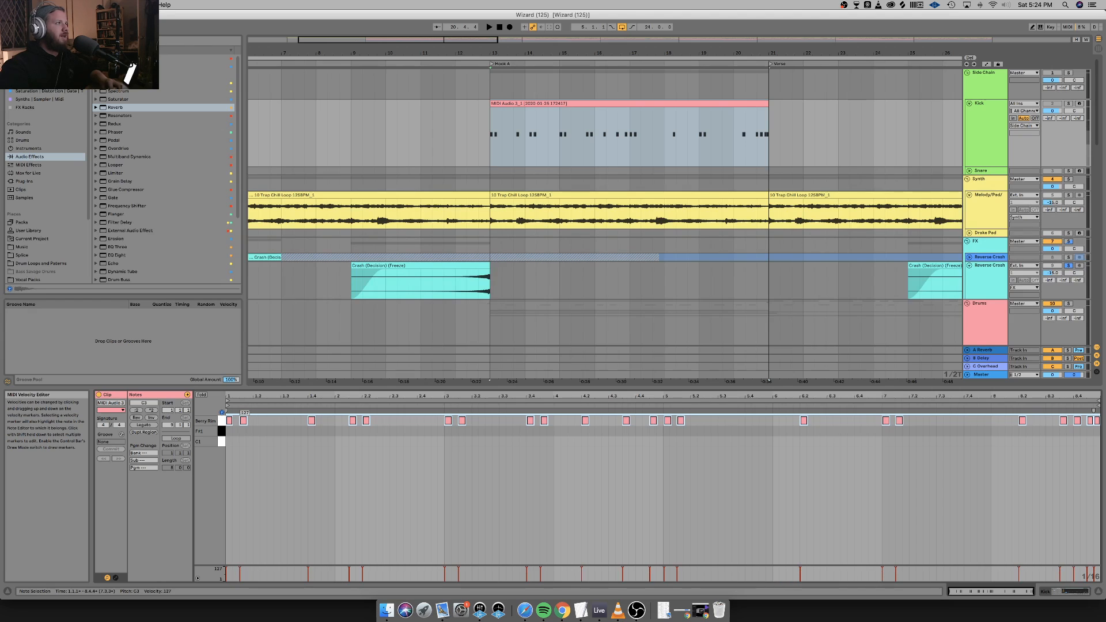
left_click(1098, 592)
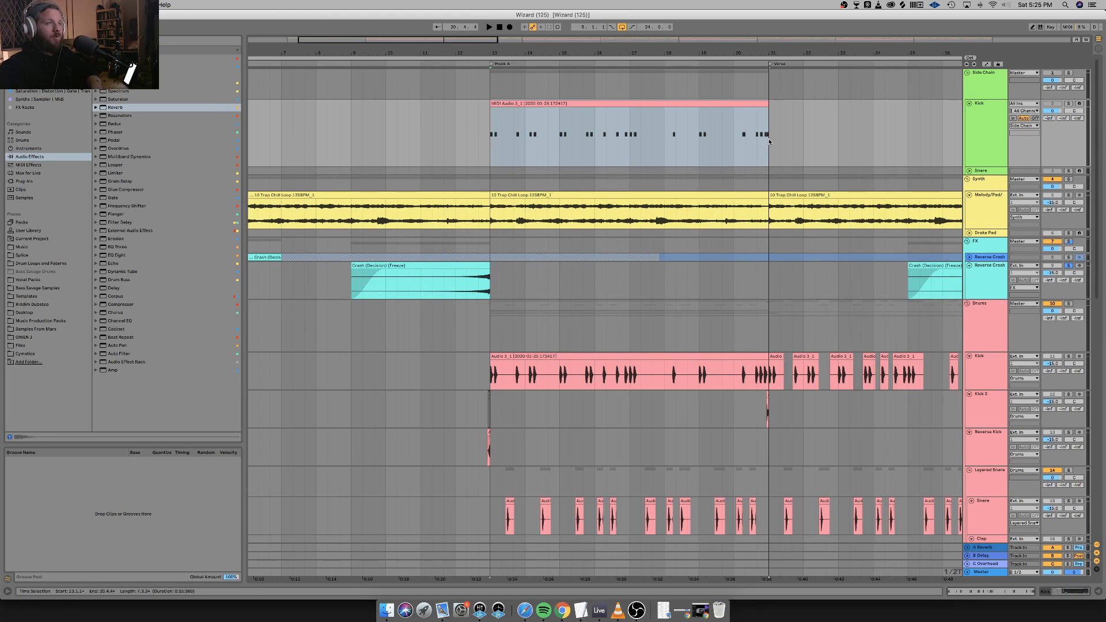
Duplicate the side-chain Kick MIDI clip seven times in a row, filling the track up to the END marker at bar 77.
left_click(788, 140)
key("plus")
key("plus")
key("plus")
key("minus")
key("minus")
key("minus")
key("minus")
key("minus")
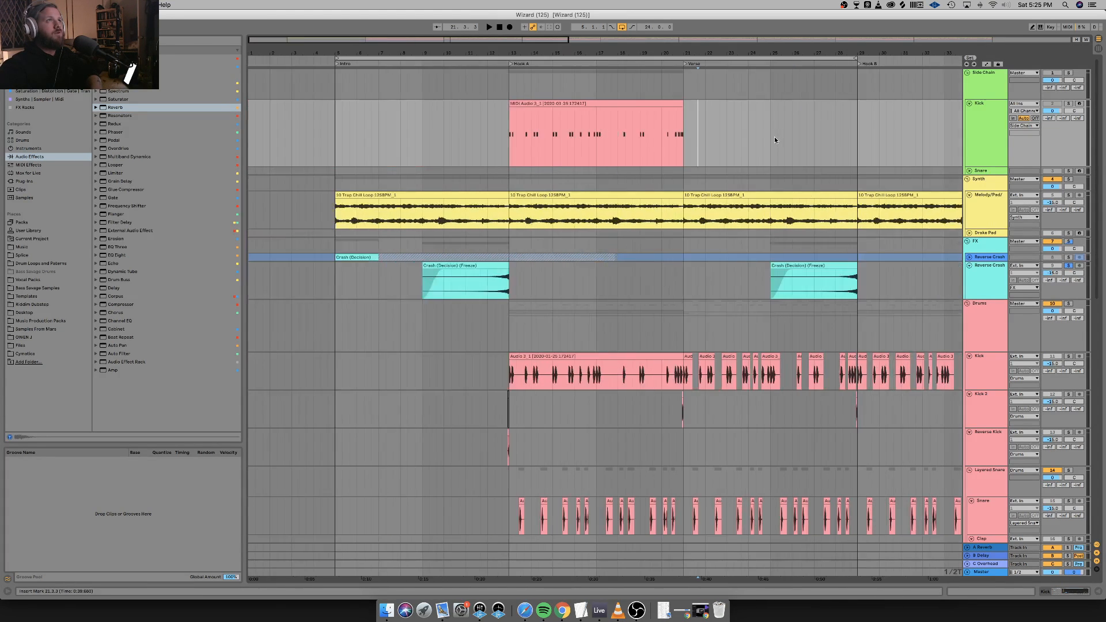
left_click(479, 102)
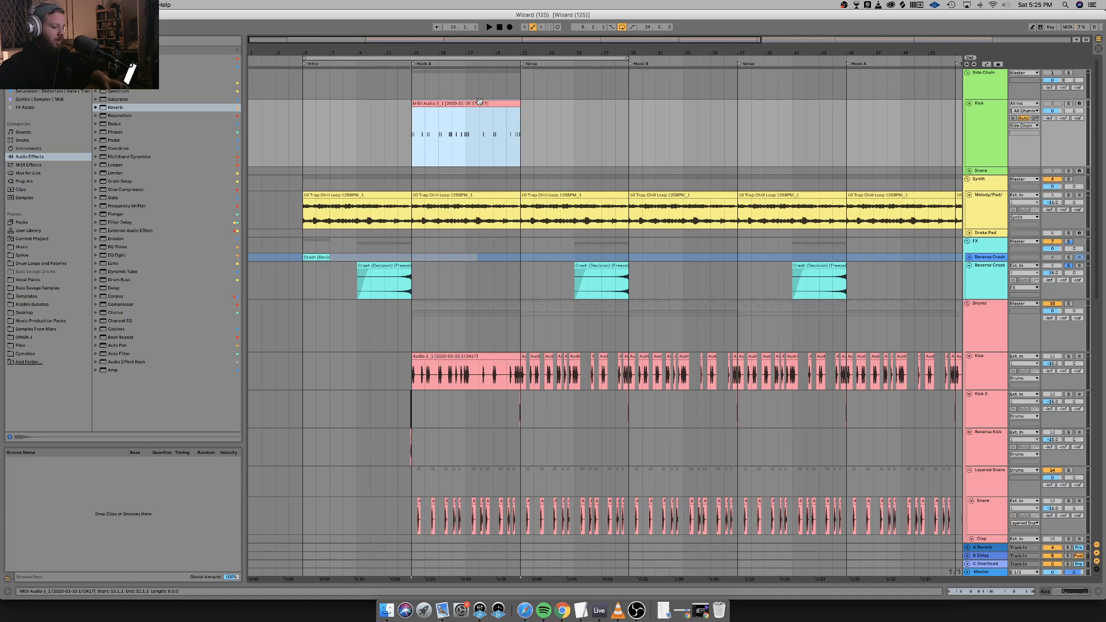
key("super+d")
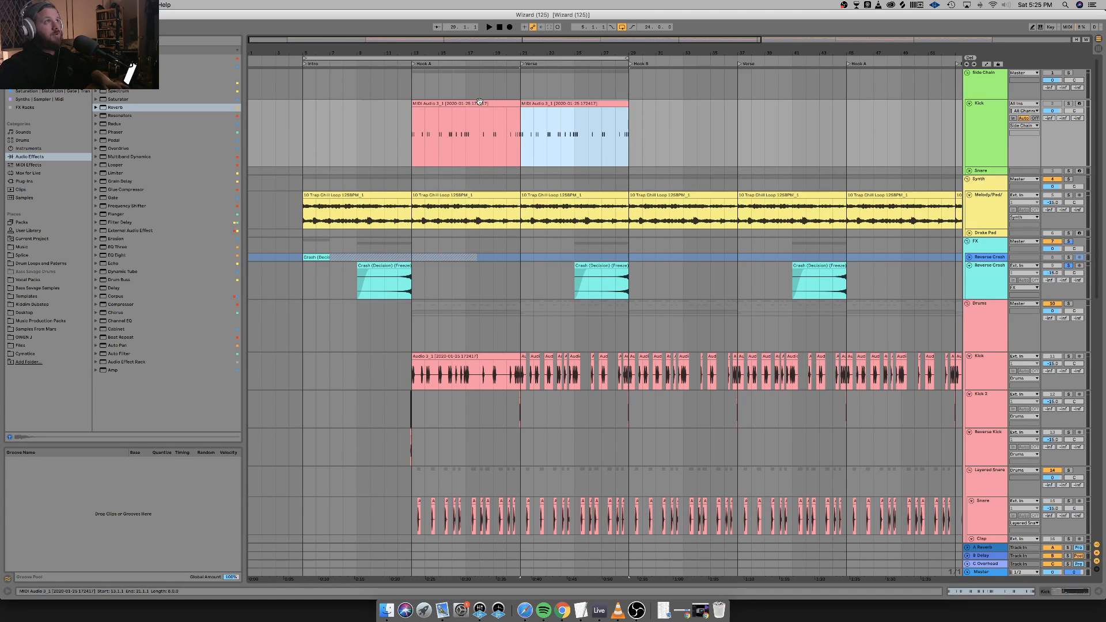
key("super+d")
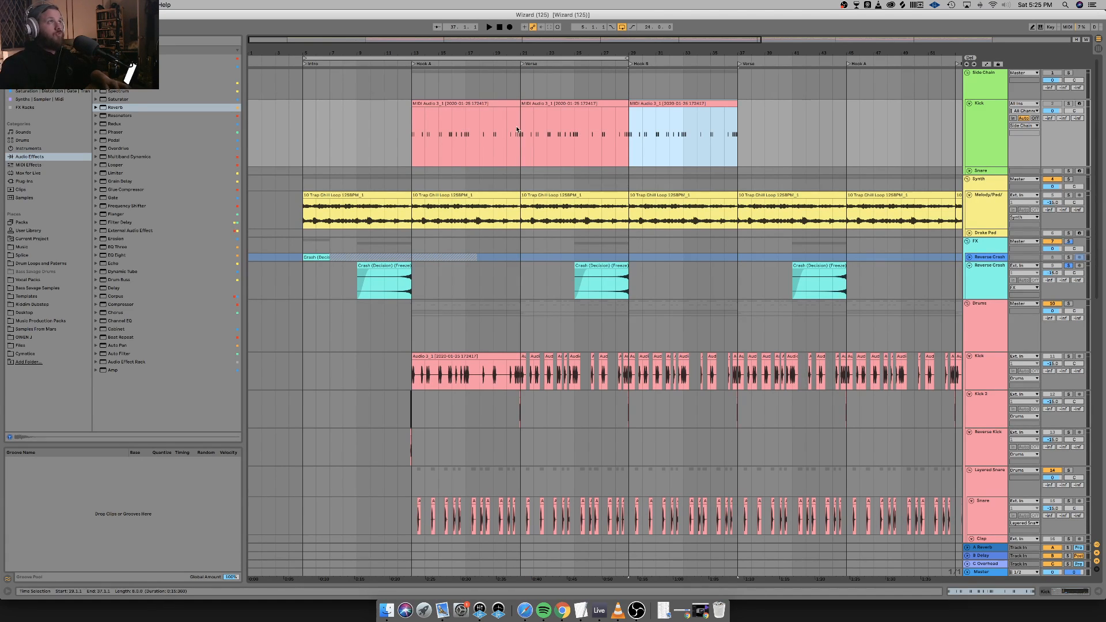
key("super+d")
key("super+d")
key("super+d")
key("super+d")
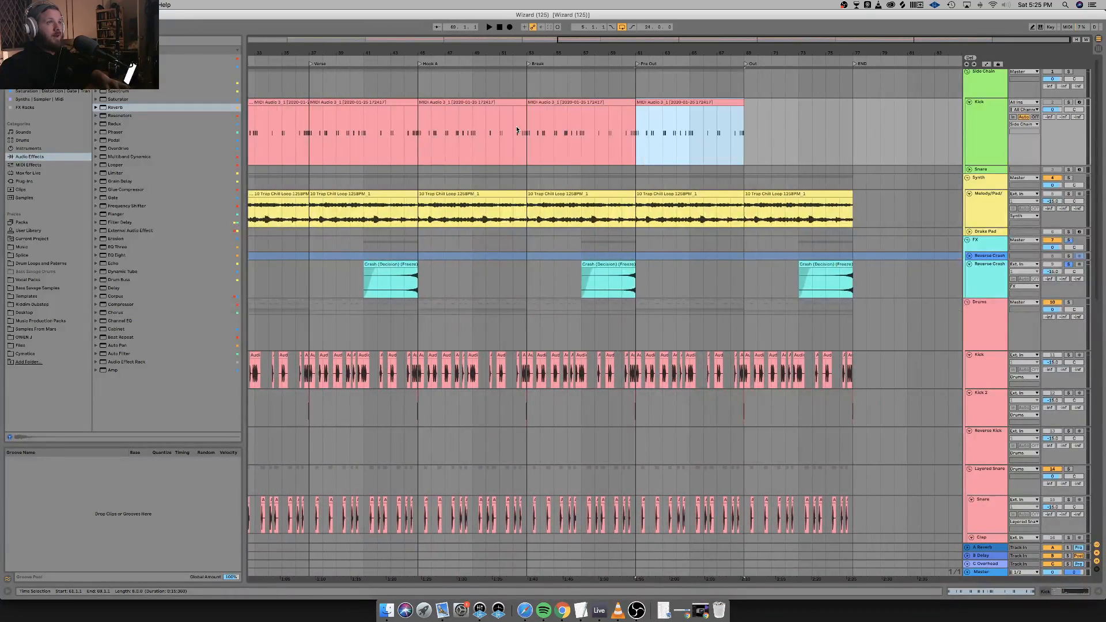
key("super+d")
scroll(517, 129, "left", 5)
scroll(517, 129, "right", 4)
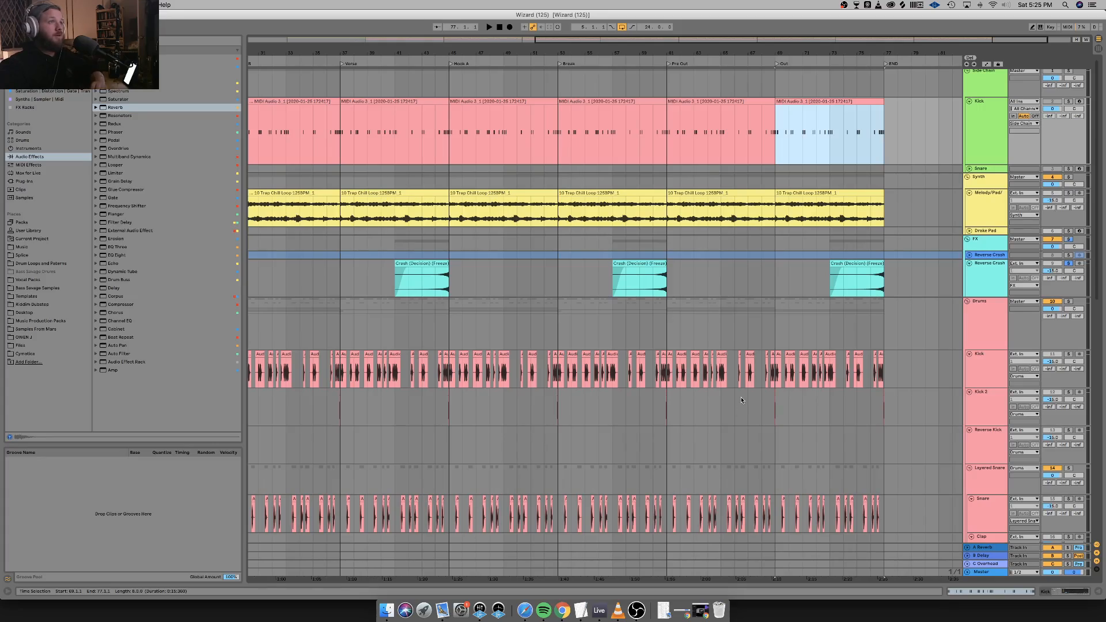
Try consolidating the drum Snare track's clips from bar 13 to bar 21 into one clip.
scroll(741, 400, "down", 3)
scroll(741, 399, "left", 10)
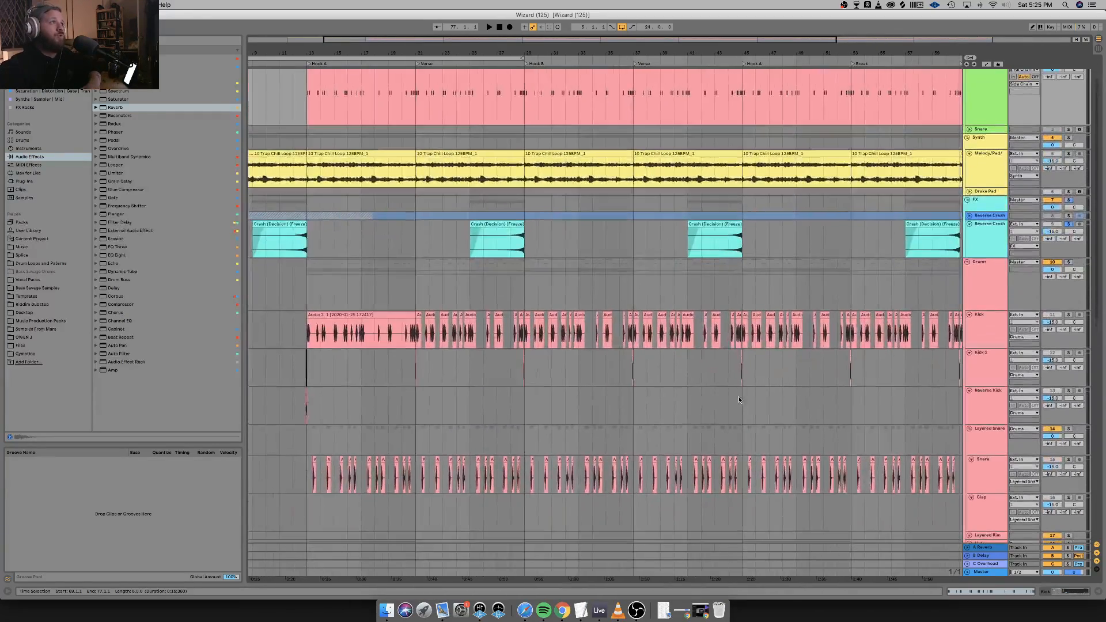
scroll(739, 396, "down", 2)
scroll(738, 397, "left", 1)
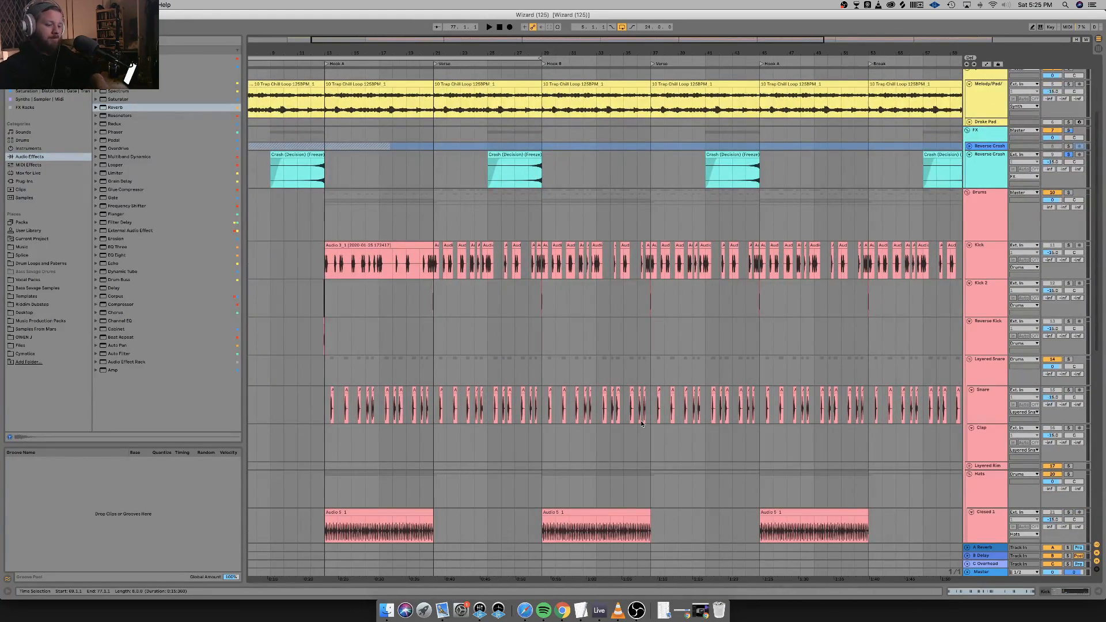
scroll(544, 428, "up", 3)
scroll(543, 427, "up", 3)
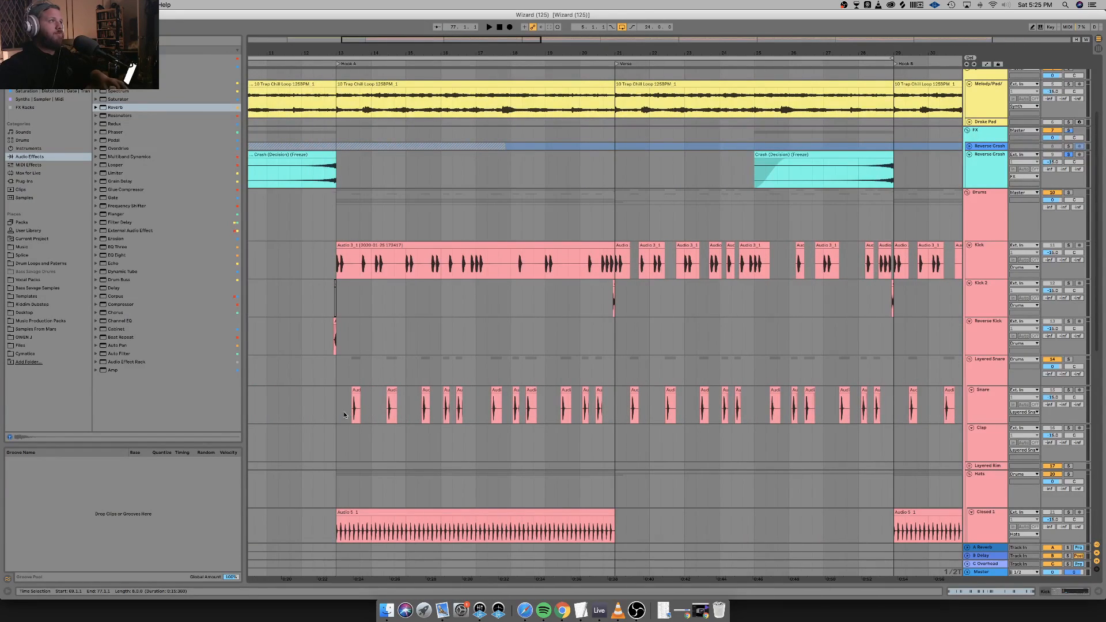
left_click_drag(344, 411, 618, 406)
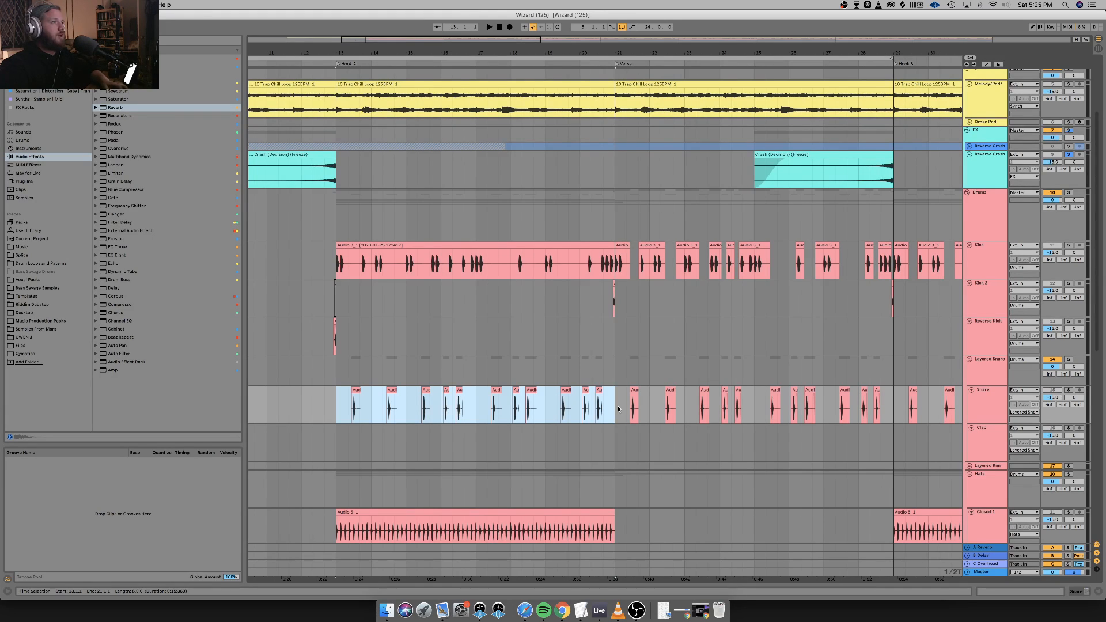
key("super+j")
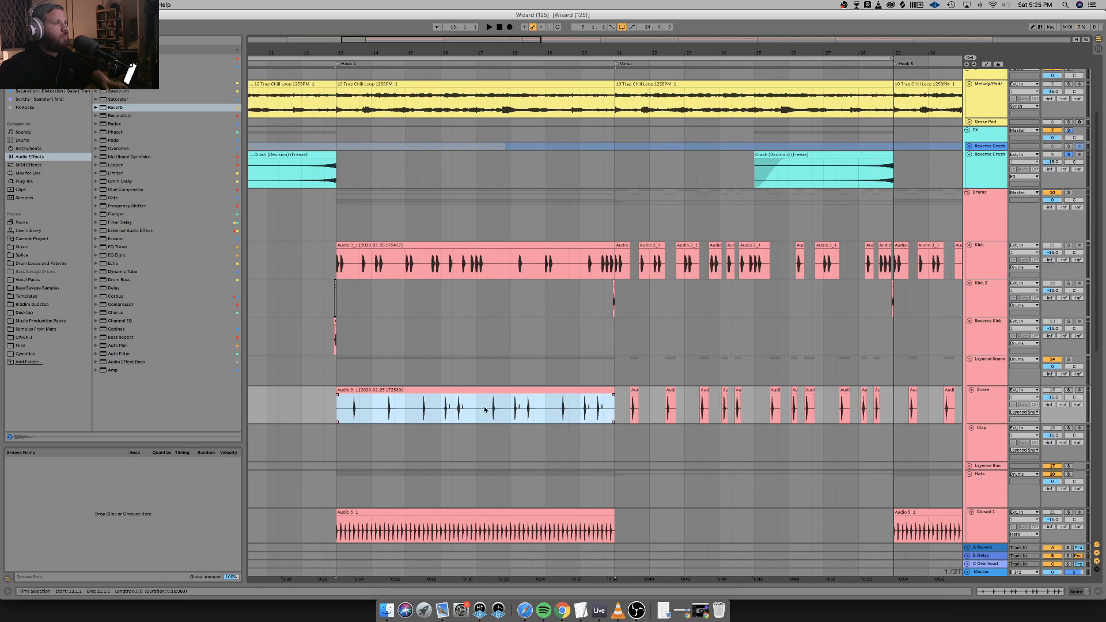
Inspect the consolidated snare audio around bar 16 for stray transients and undo the consolidation.
left_click(448, 413)
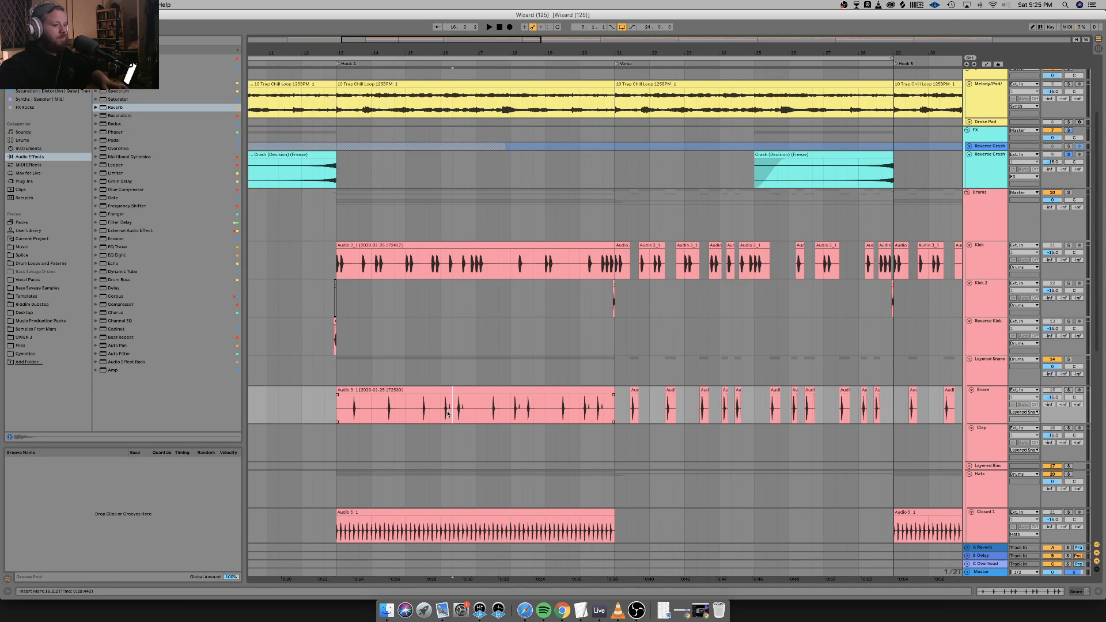
key("plus")
key("plus")
key("plus")
key("plus")
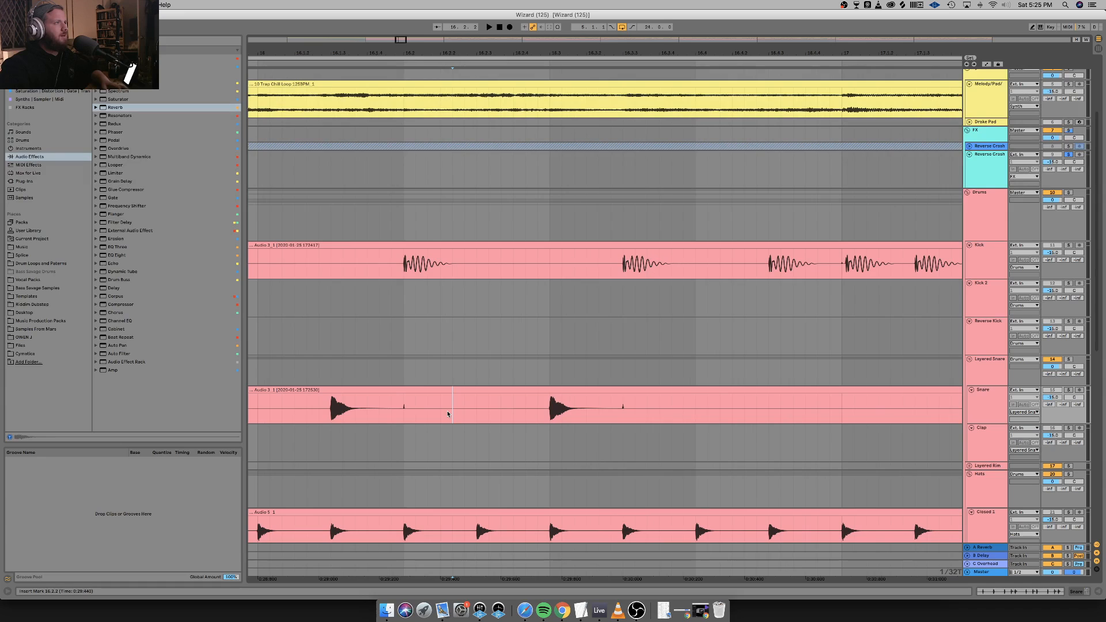
key("minus")
key("minus")
key("minus")
key("minus")
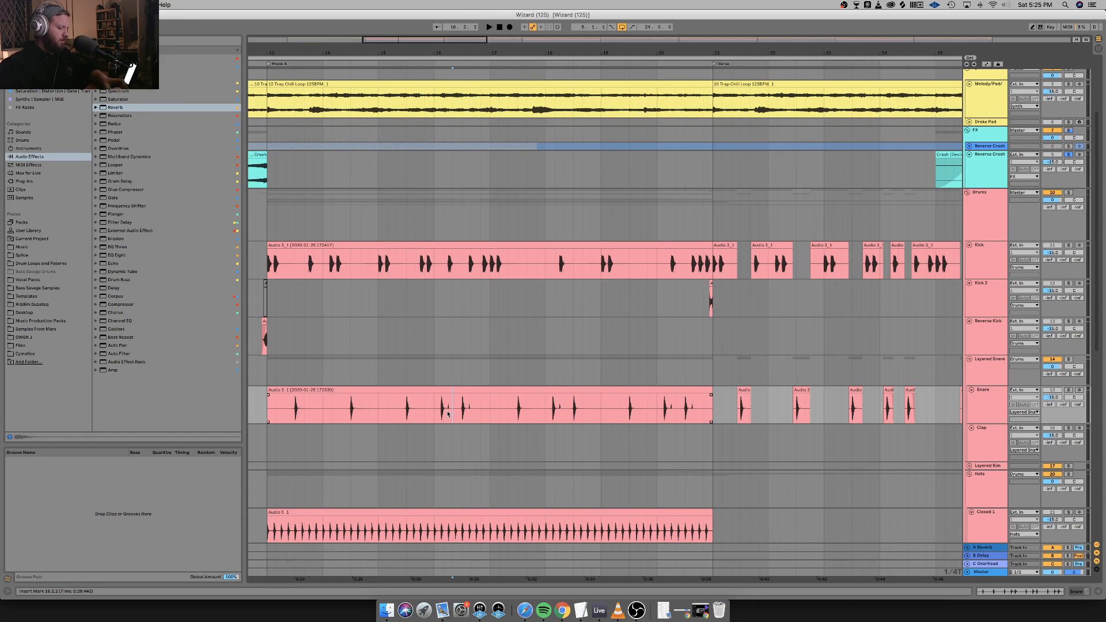
key("super+z")
Add a short fade-out to the end of each of the two snare clips in the second half of Hook A's bar 16 pattern.
key("plus")
key("plus")
key("plus")
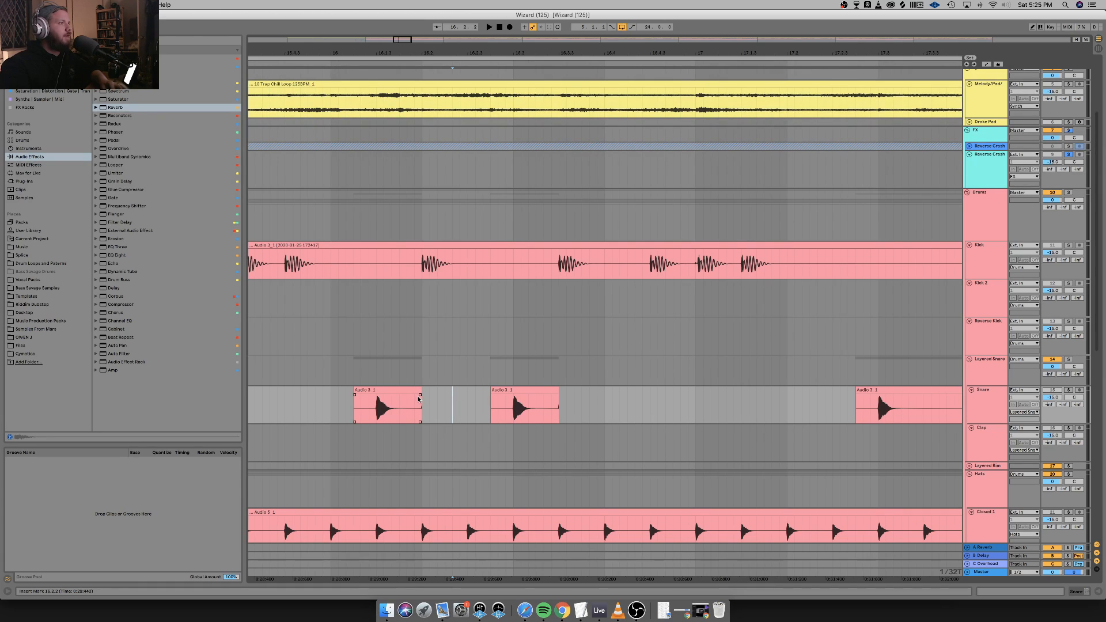
left_click_drag(420, 396, 416, 396)
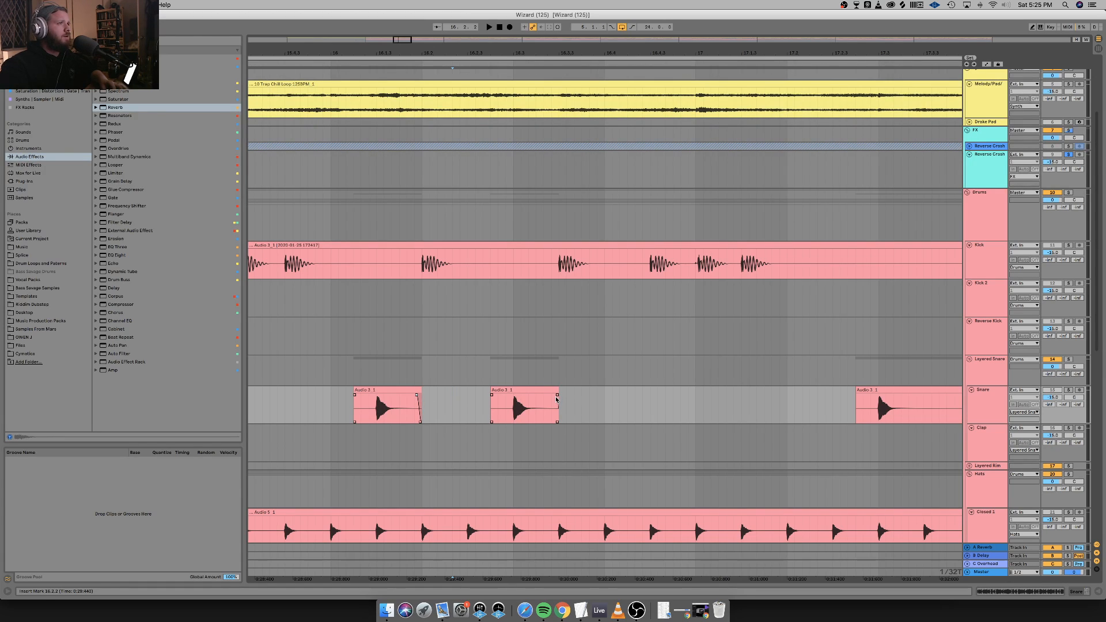
left_click_drag(556, 398, 551, 400)
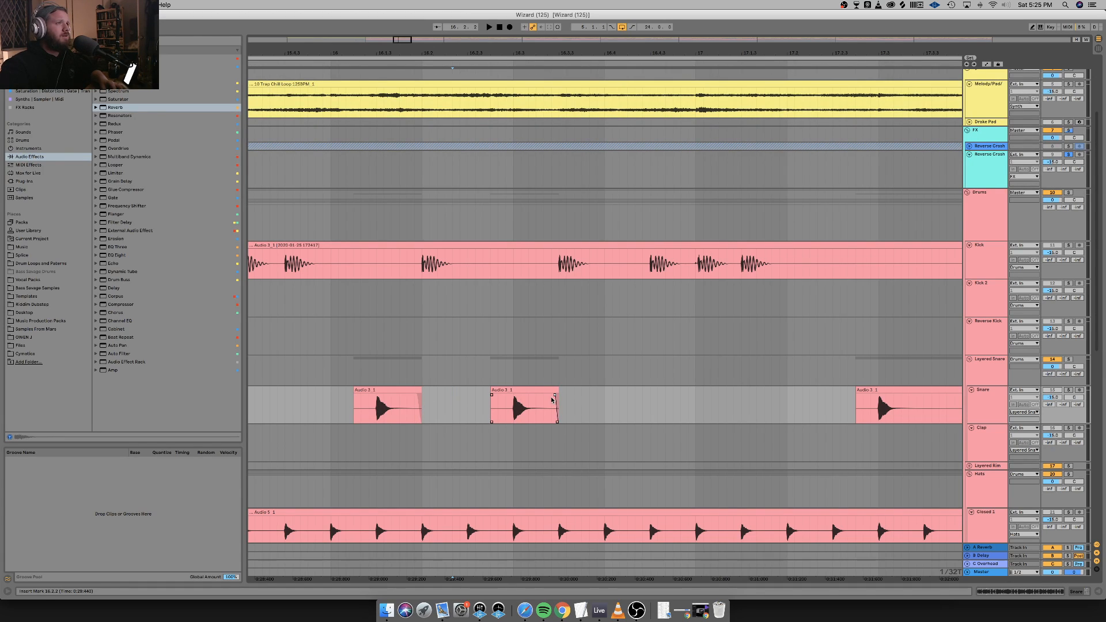
Add short fade-outs to the first snare clip in bar 20 and the snare clip just before it in bar 19.
left_click(602, 416)
key("minus")
key("minus")
key("minus")
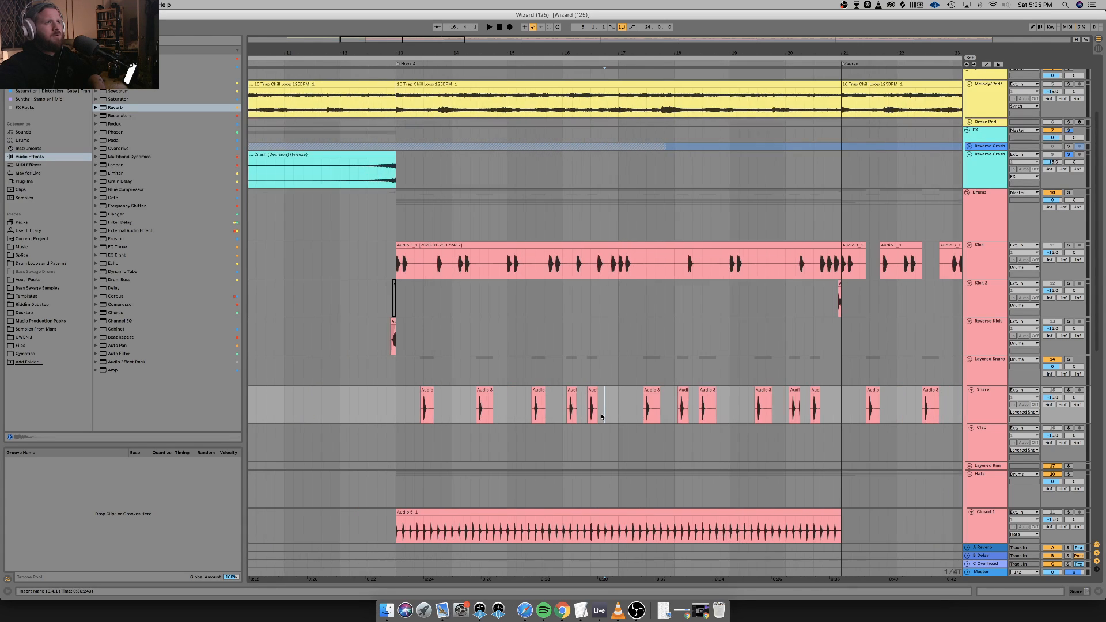
left_click(802, 407)
key("plus")
key("plus")
key("plus")
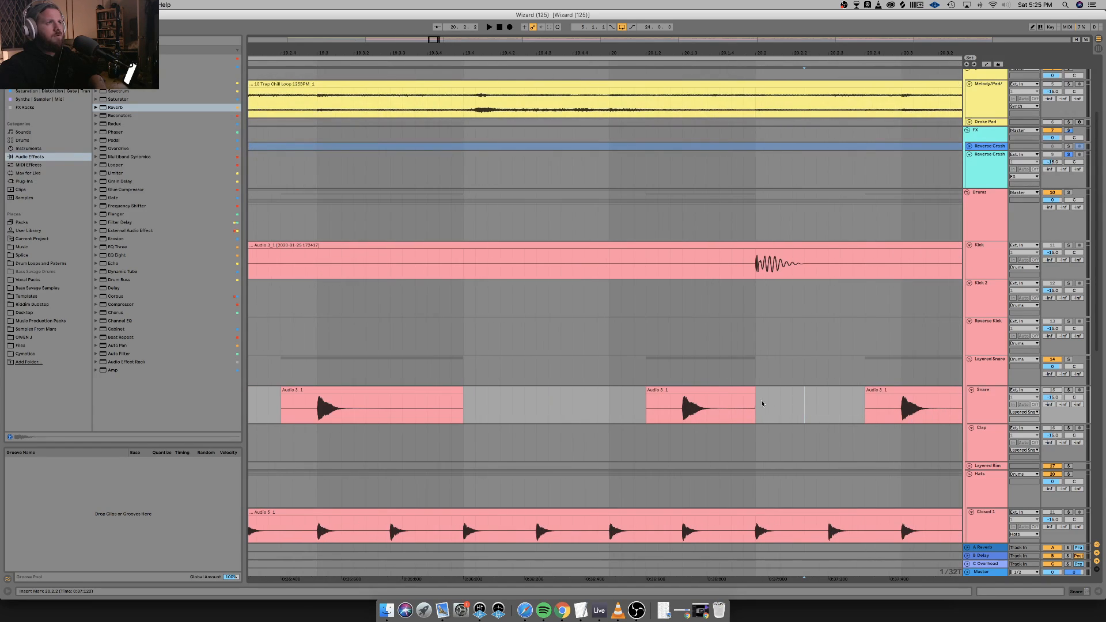
left_click_drag(753, 396, 747, 397)
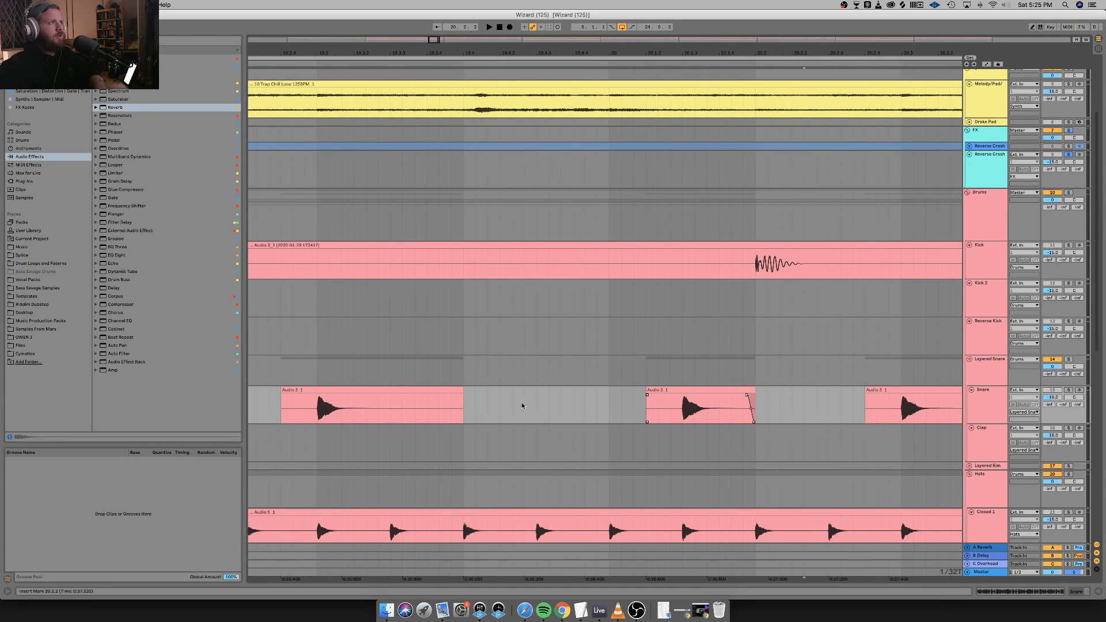
left_click_drag(461, 395, 456, 397)
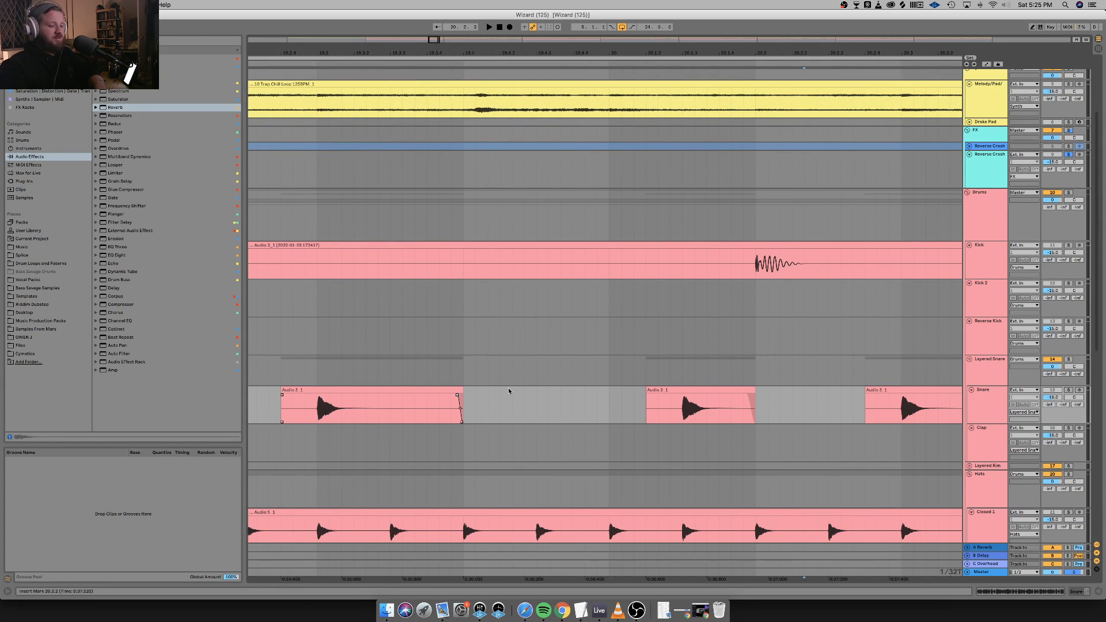
Add a short fade-out to the last snare clip before the Verse marker at bar 21.
key("minus")
key("minus")
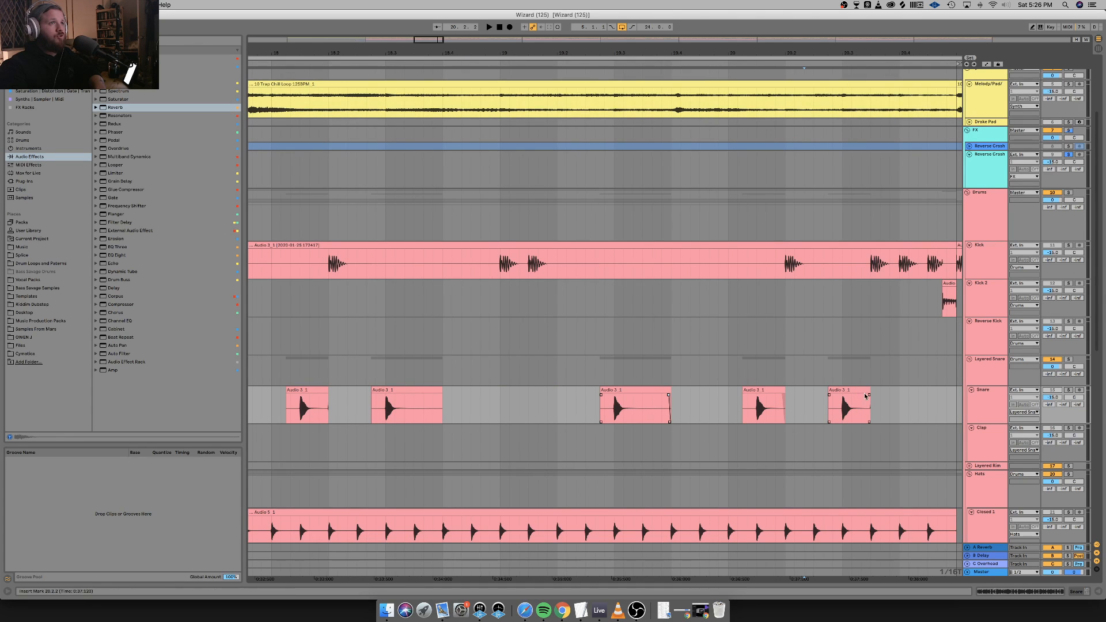
left_click_drag(869, 396, 864, 397)
scroll(860, 396, "right", 5)
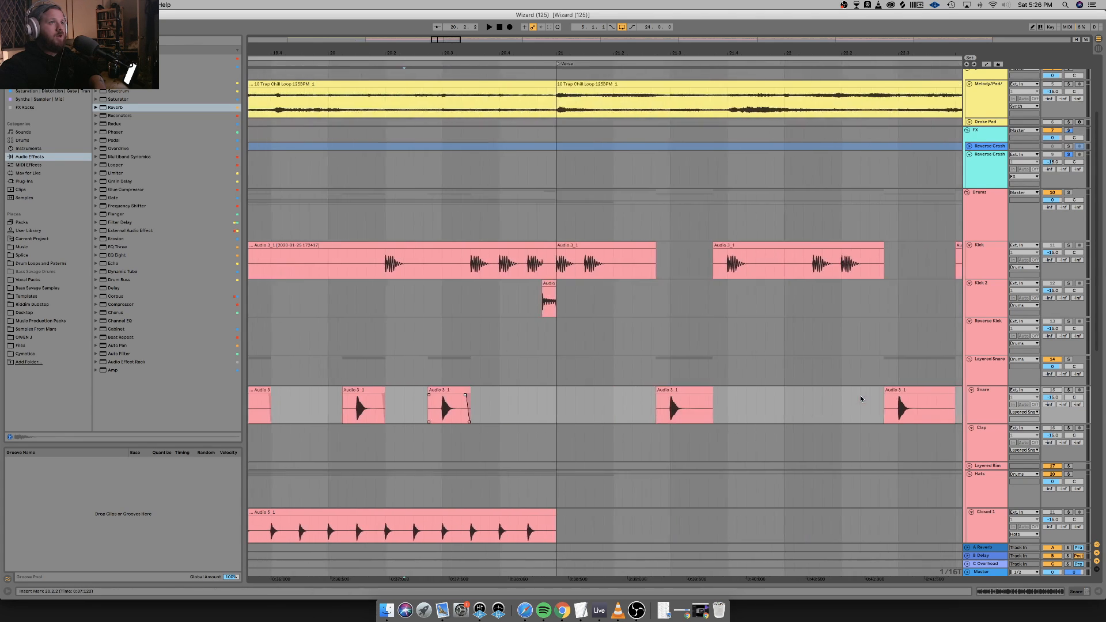
Try consolidating the faded snare clips from bar 13 to bar 21 and undo the consolidation.
scroll(861, 395, "left", 6)
scroll(861, 396, "left", 5)
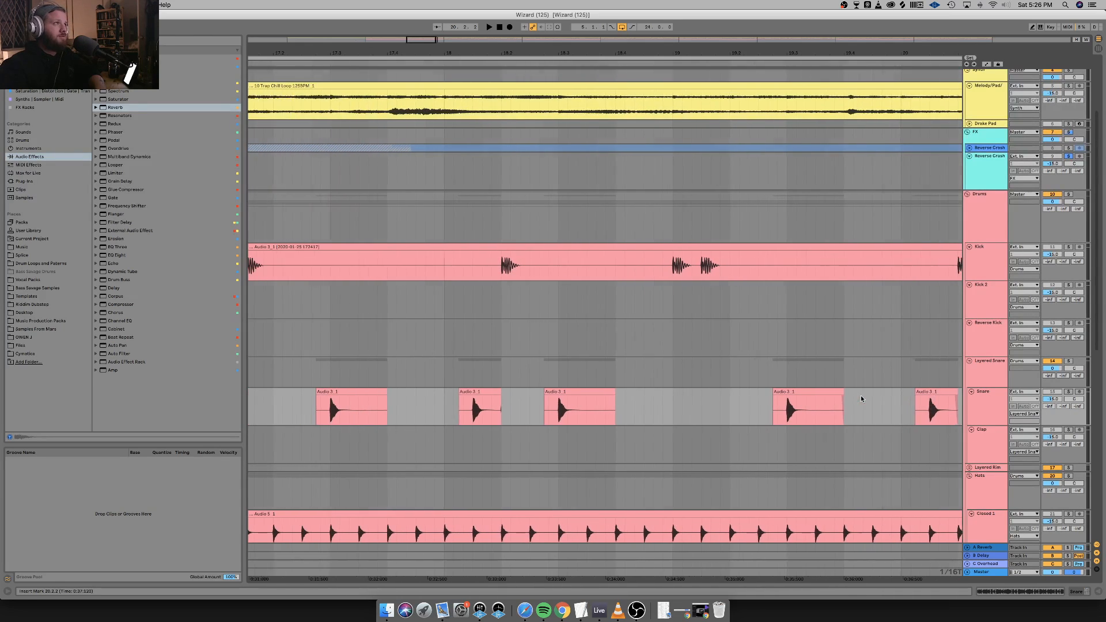
key("minus")
key("minus")
key("minus")
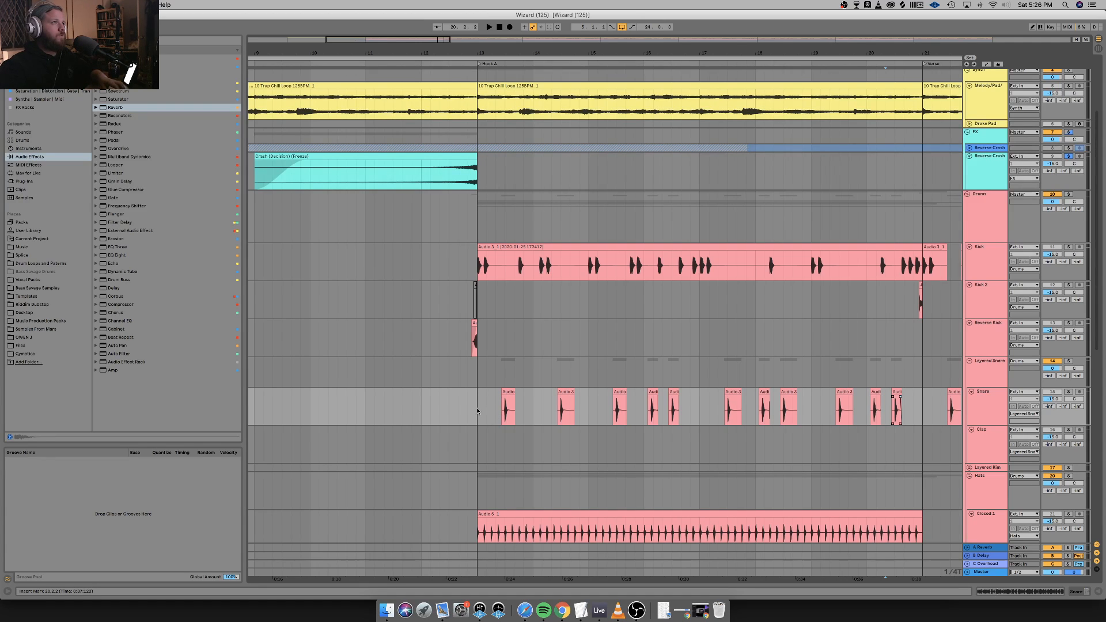
left_click(477, 408)
scroll(826, 410, "right", 3)
left_click(822, 411, "shift")
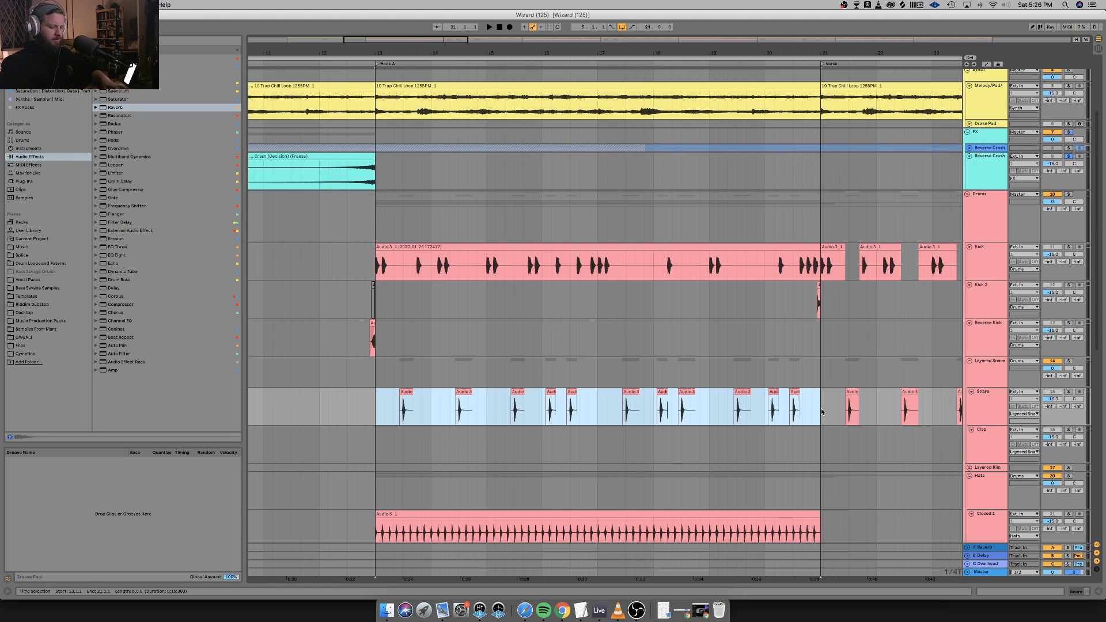
key("super+j")
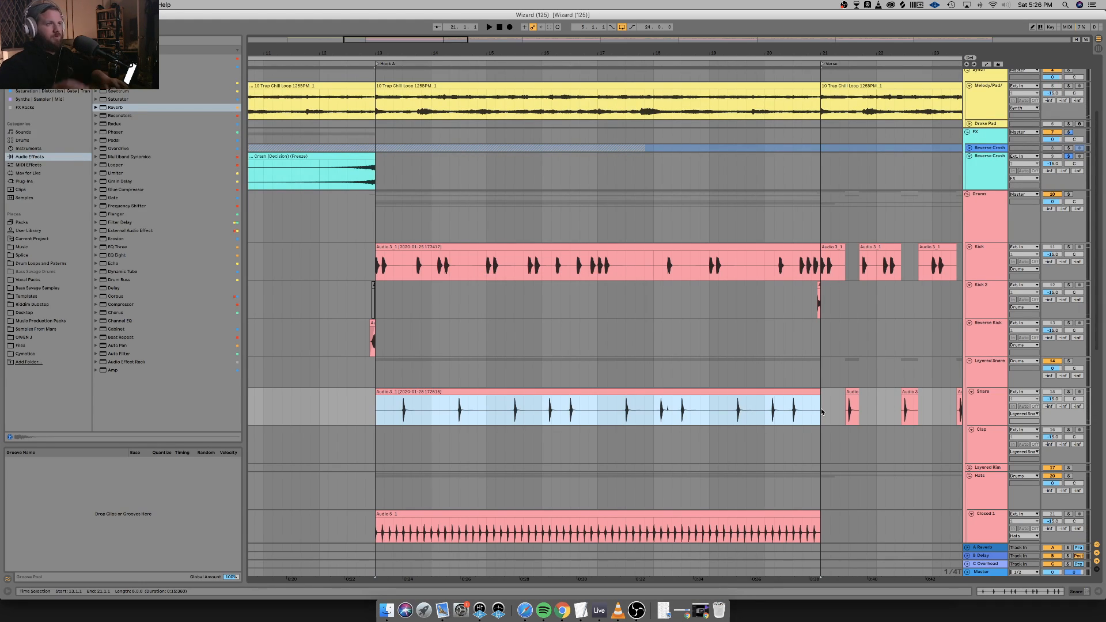
key("super+z")
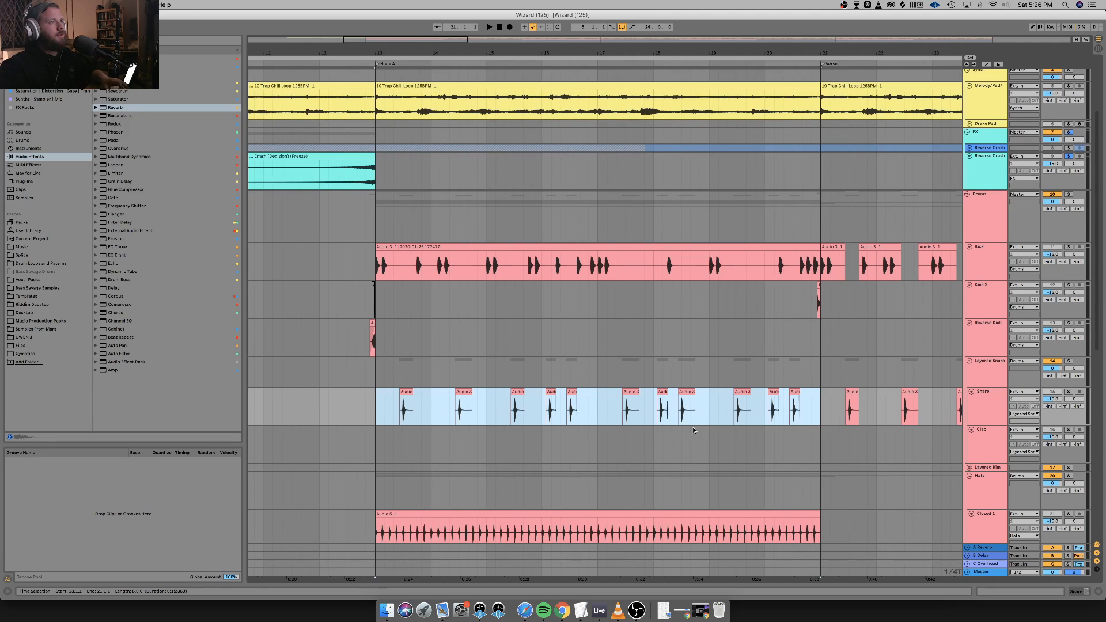
Fade out the end of the first snare clip in bar 18 and consolidate the snare clips from bar 13 to bar 21.
left_click(663, 399)
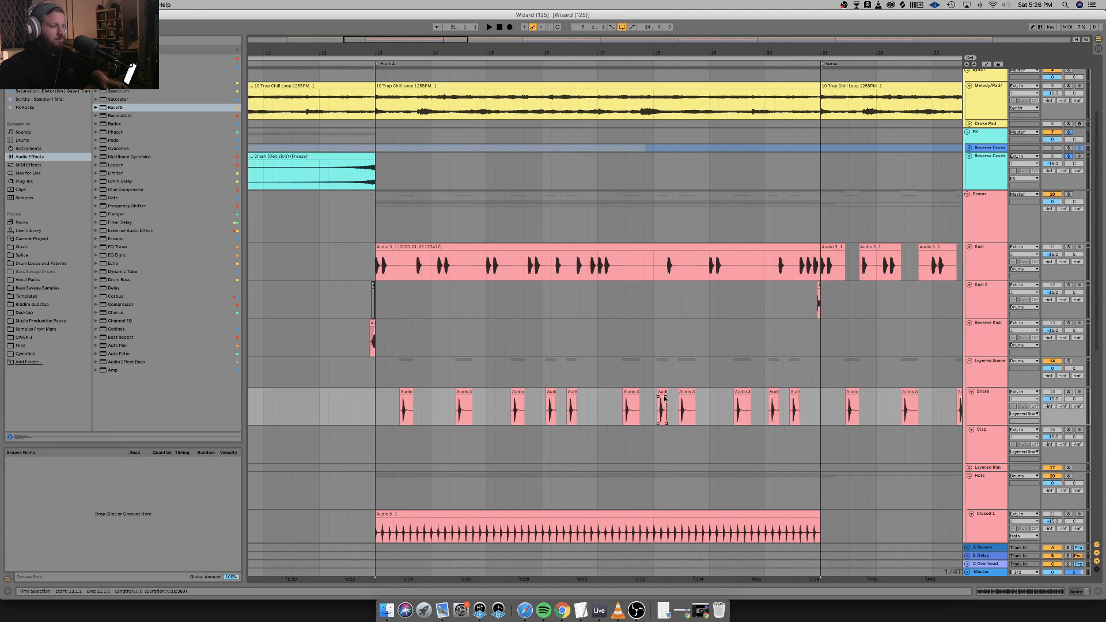
left_click_drag(378, 412, 823, 422)
key("super+j")
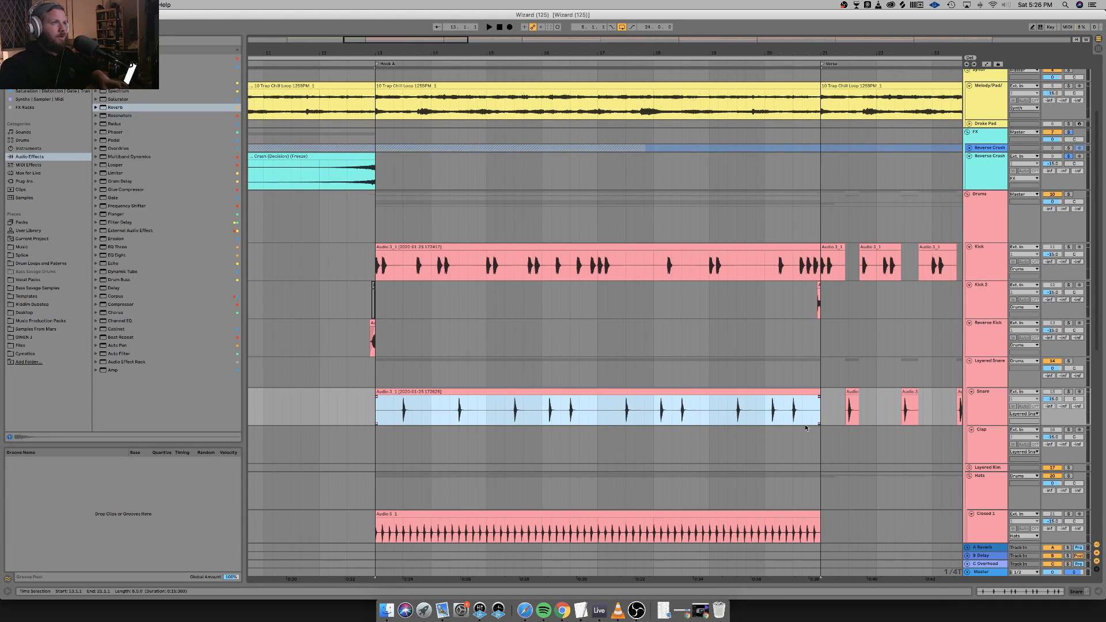
Copy the consolidated snare clip, unfold the Side Chain group's Snare track and paste the clip there as MIDI at bar 13.
left_click(763, 394)
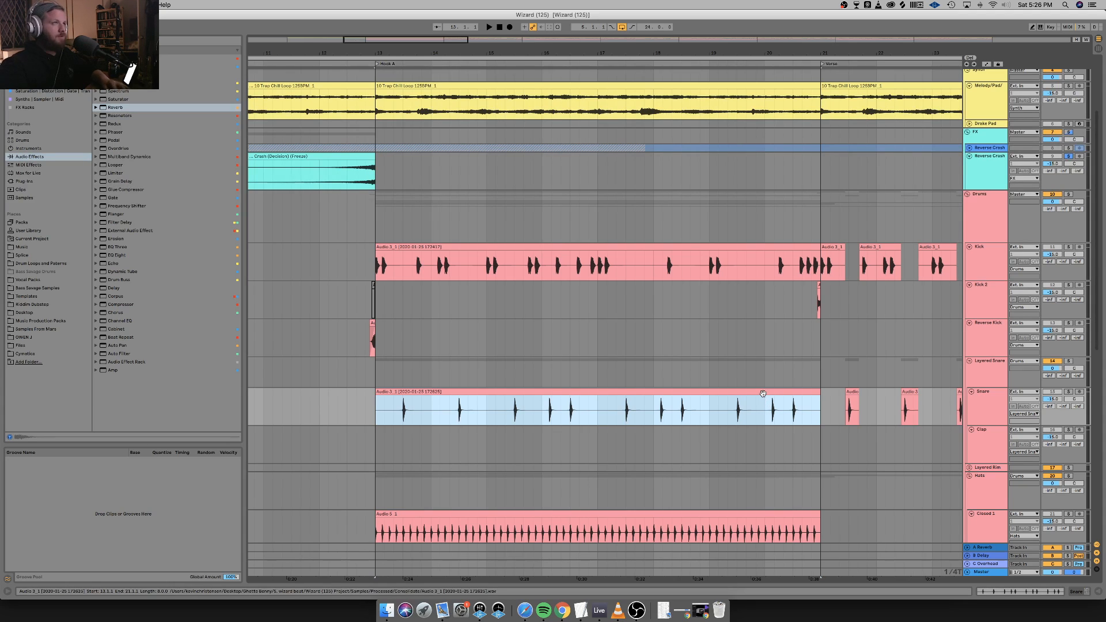
scroll(763, 394, "up", 3)
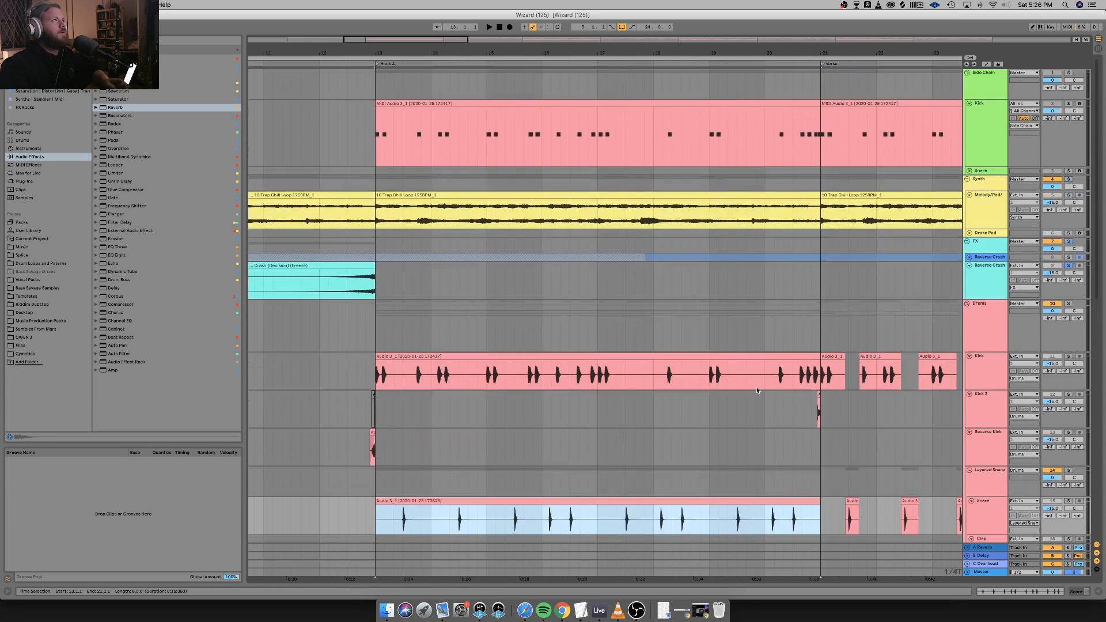
left_click(970, 170)
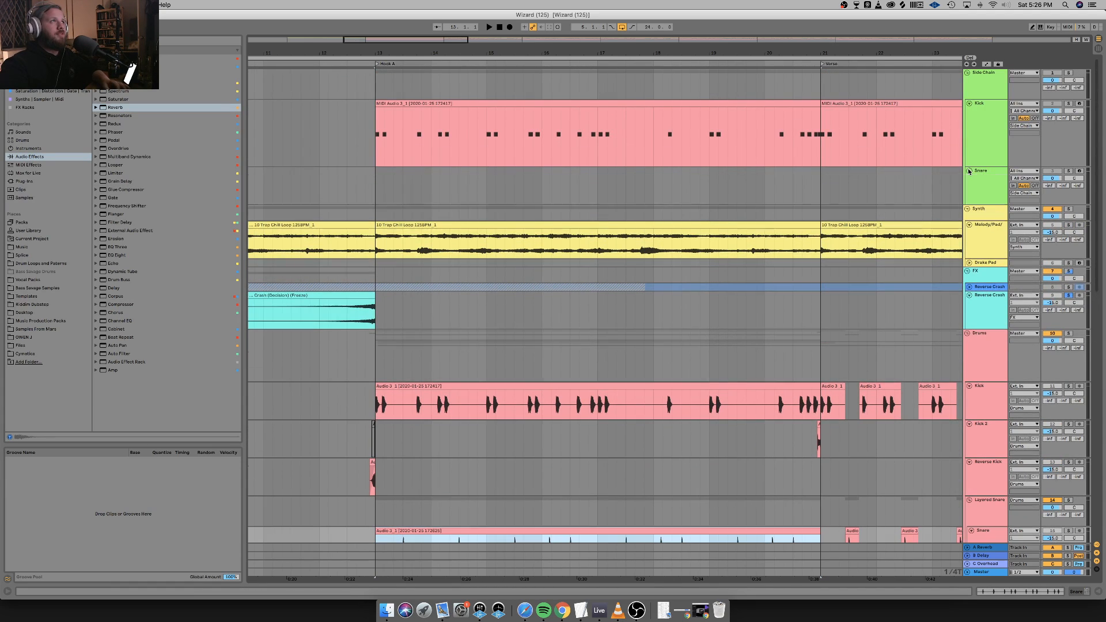
left_click(374, 179)
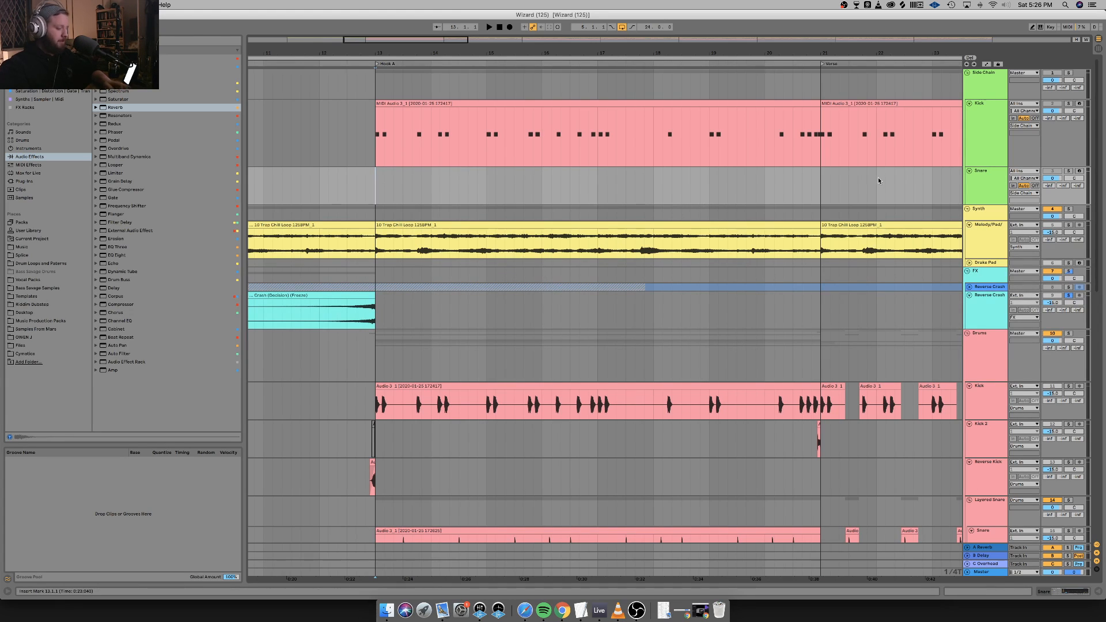
key("super+v")
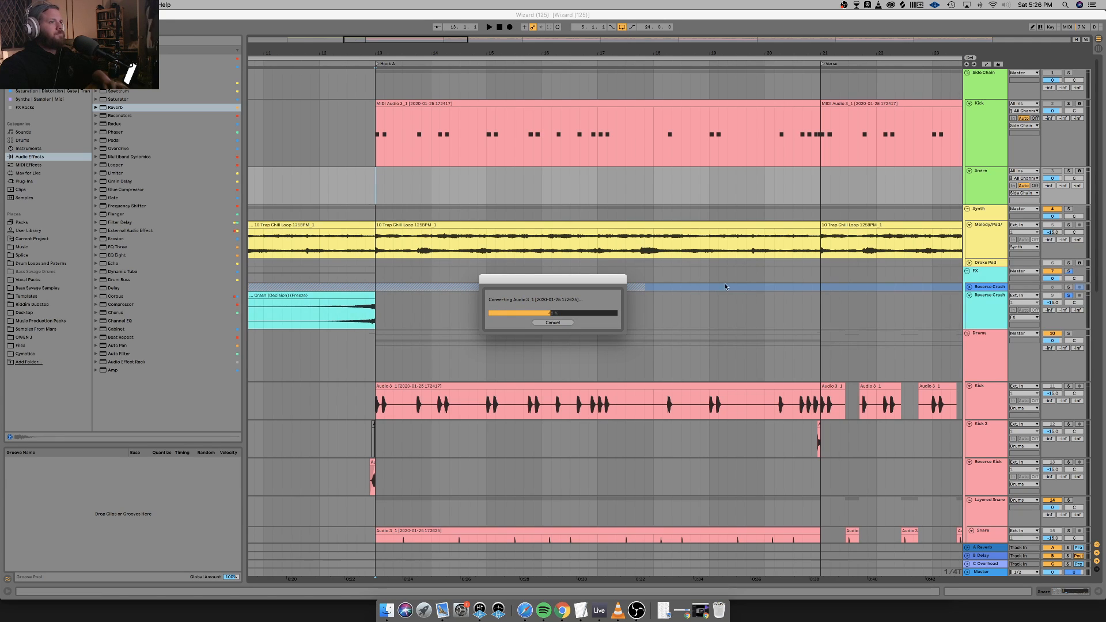
Switch to OBS, mute Audio Input Capture and change the live scene to Stream Soon.
left_click(637, 610)
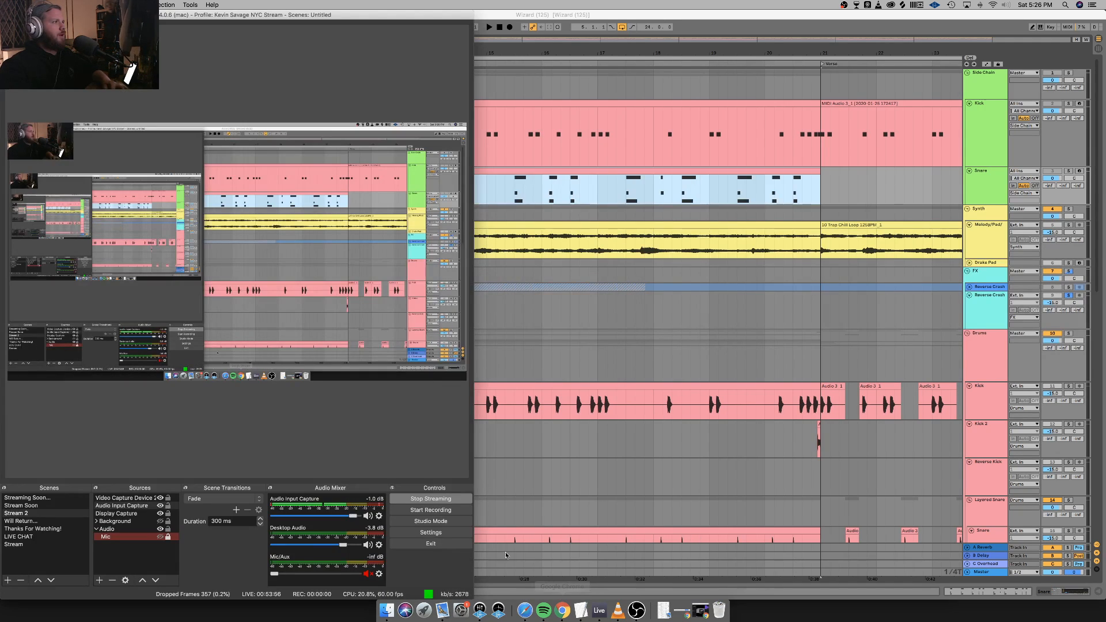
left_click(366, 516)
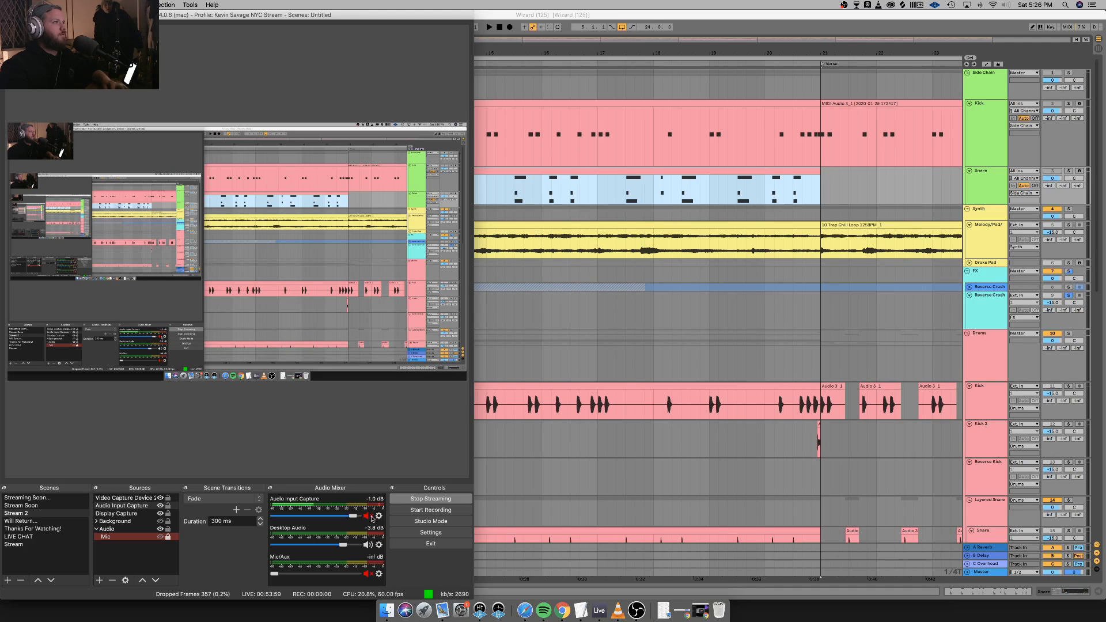
left_click(26, 505)
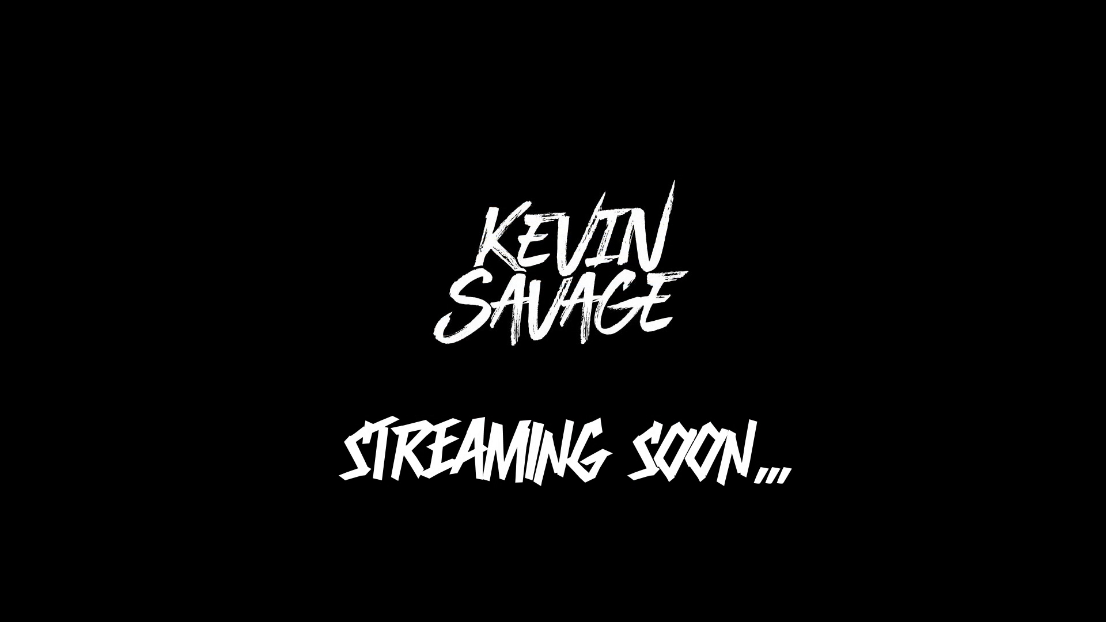
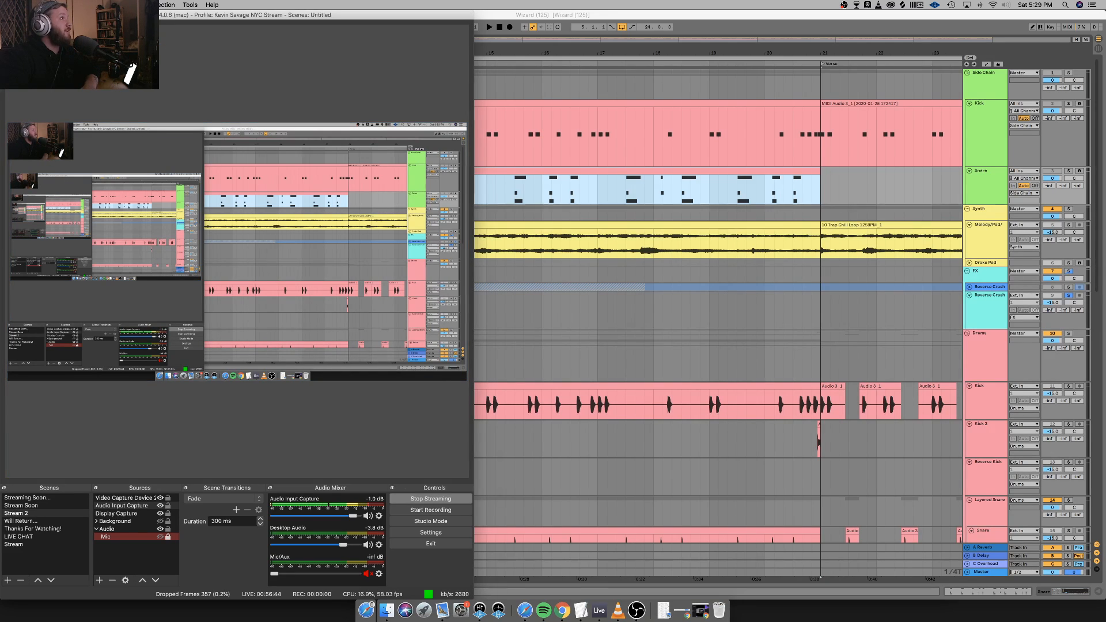
Minimize OBS to return to Ableton Live and select the Side Chain group's Snare MIDI clip at bar 13.
key("super+m")
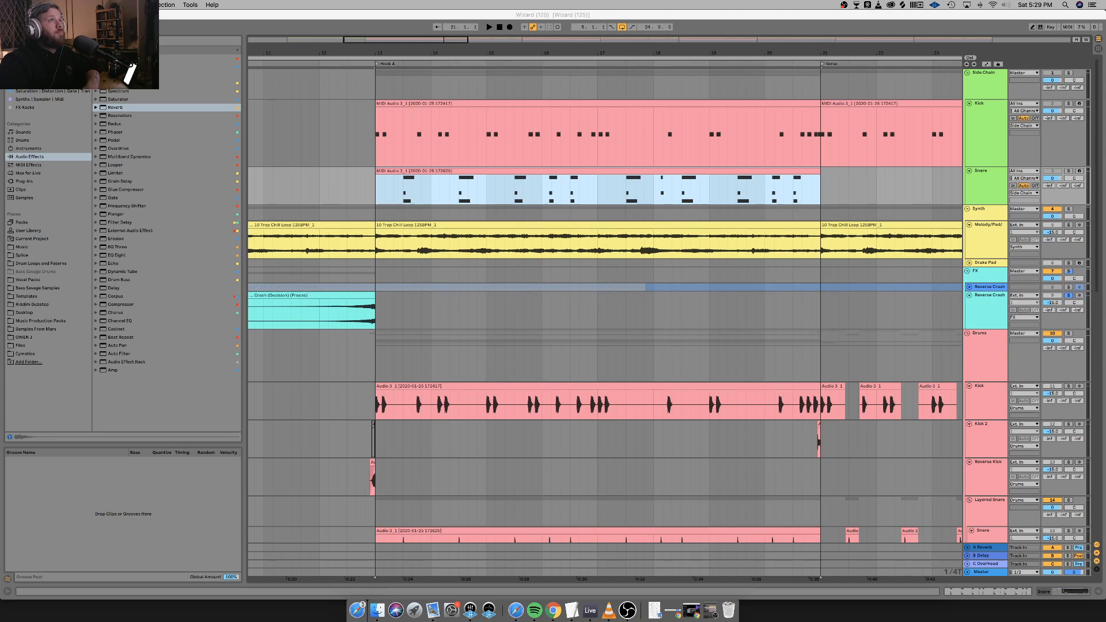
left_click(574, 170)
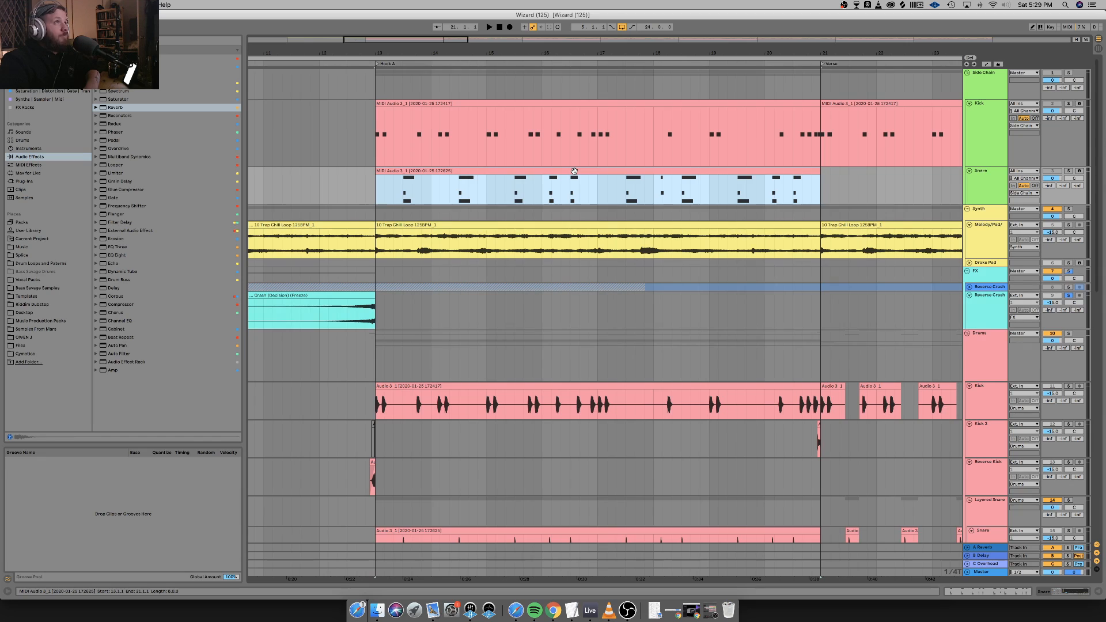
Open the Side Chain group's Snare MIDI clip at bar 13 and delete all its F#1 and C1 notes.
double_click(574, 171)
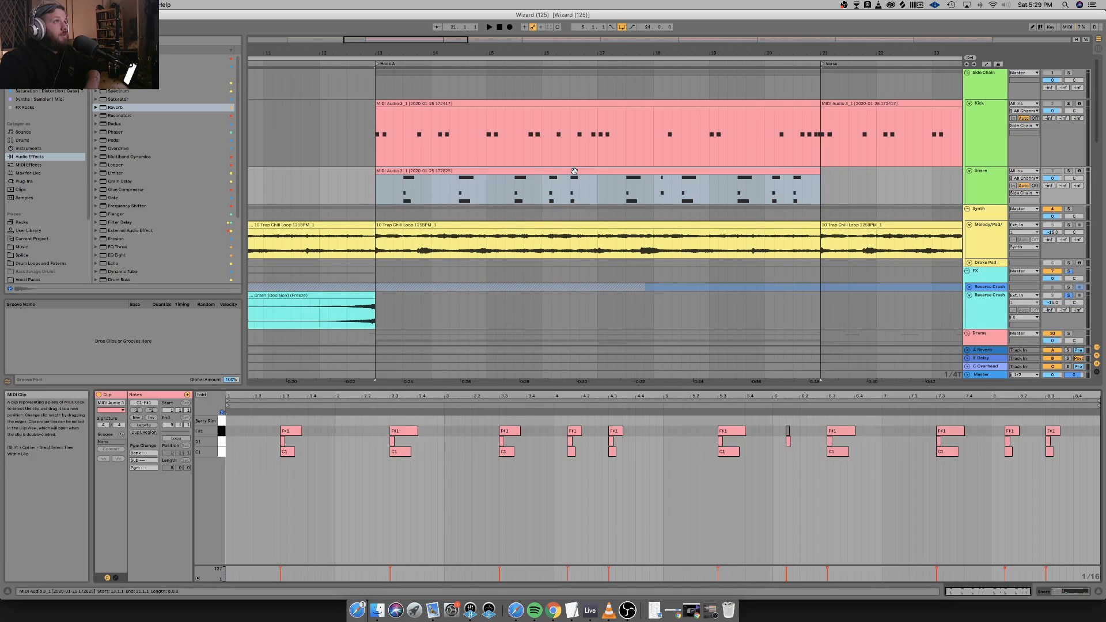
left_click(222, 432)
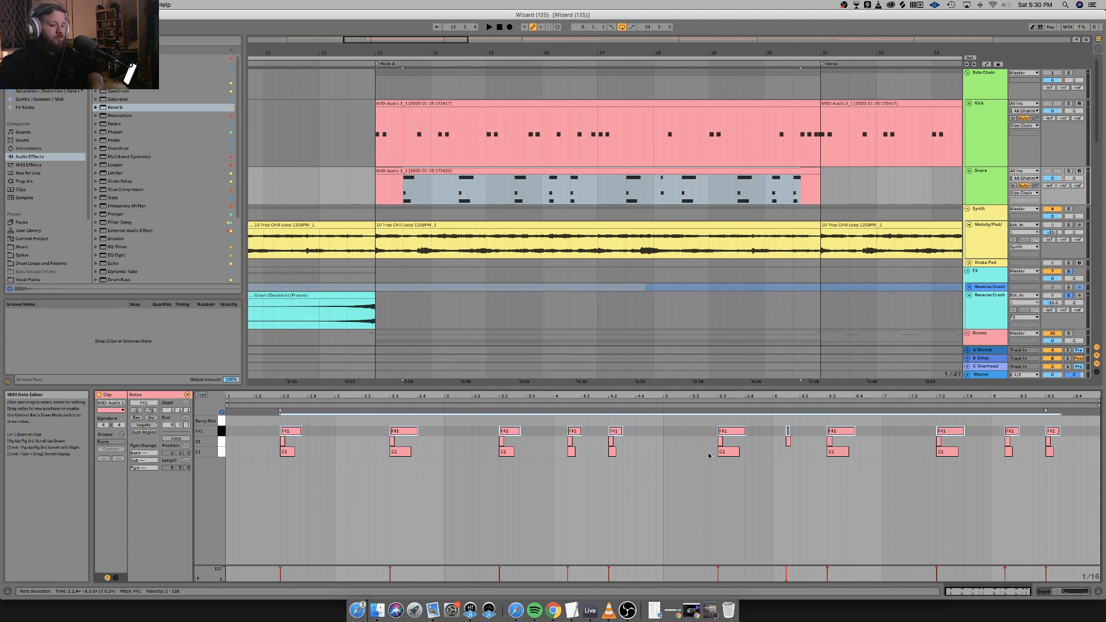
key("Delete")
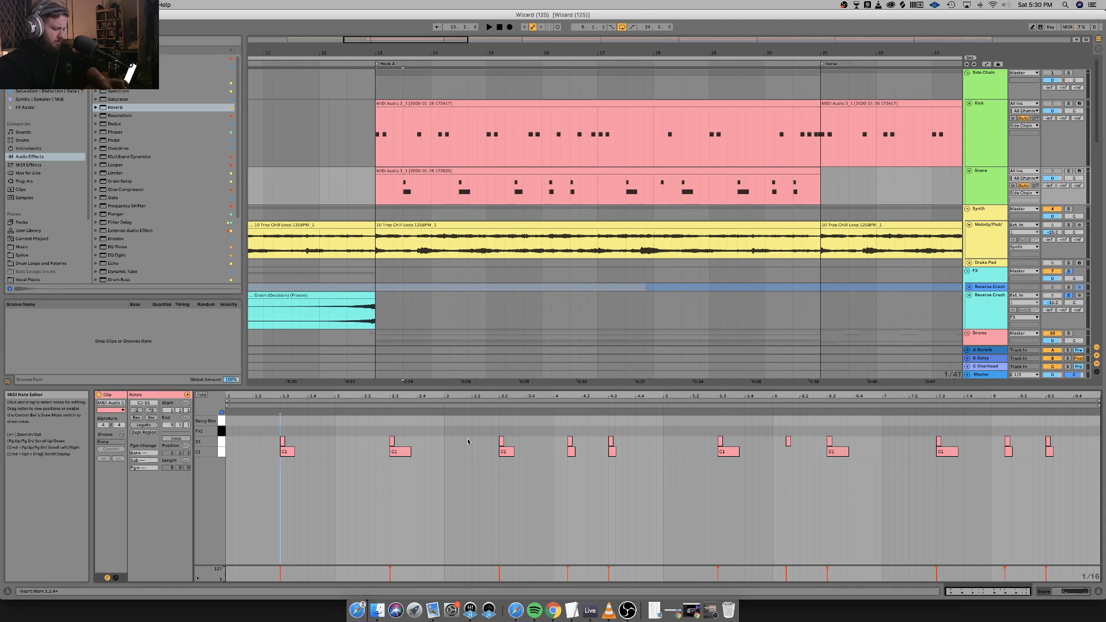
key("super+z")
key("Delete")
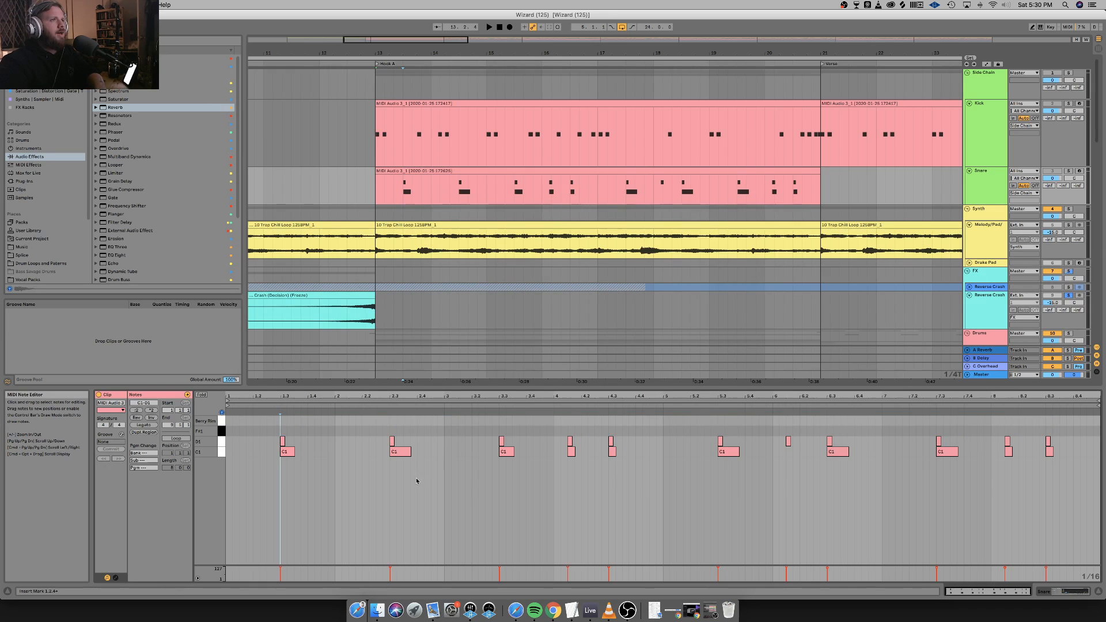
left_click(221, 451)
key("Delete")
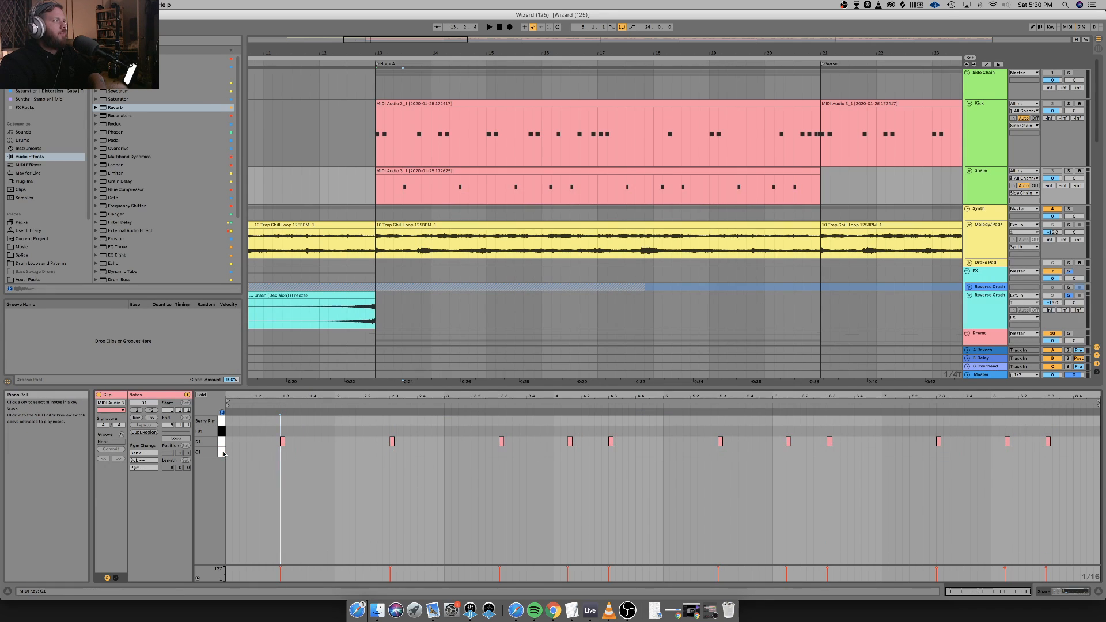
Move all the remaining D1 notes up to the topmost row of the folded note editor and close the clip view.
left_click(219, 445)
key("Up")
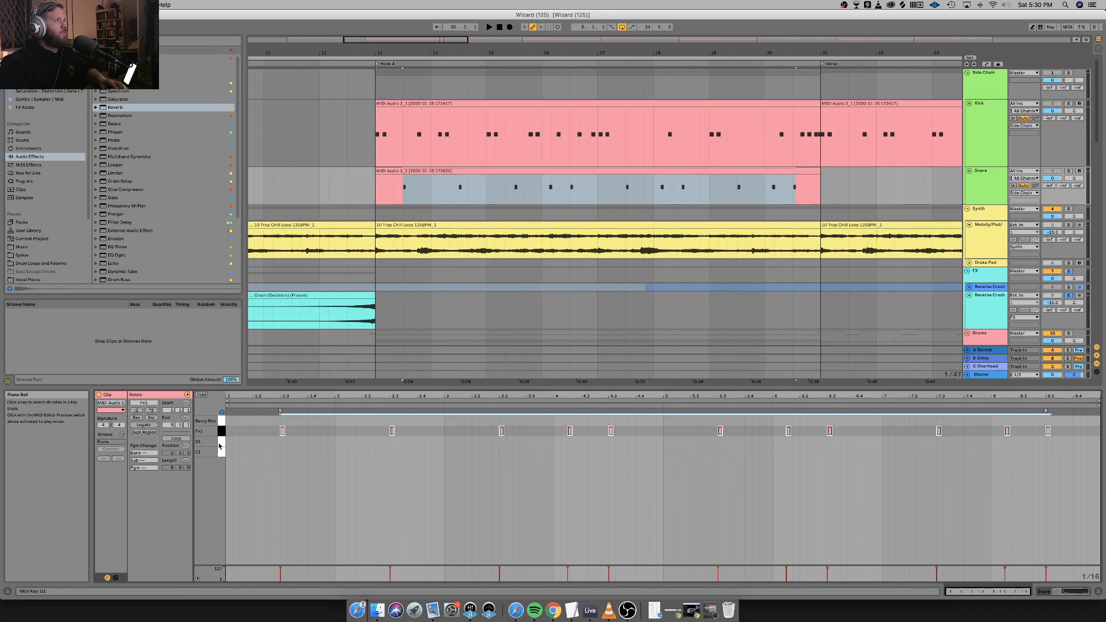
key("Up")
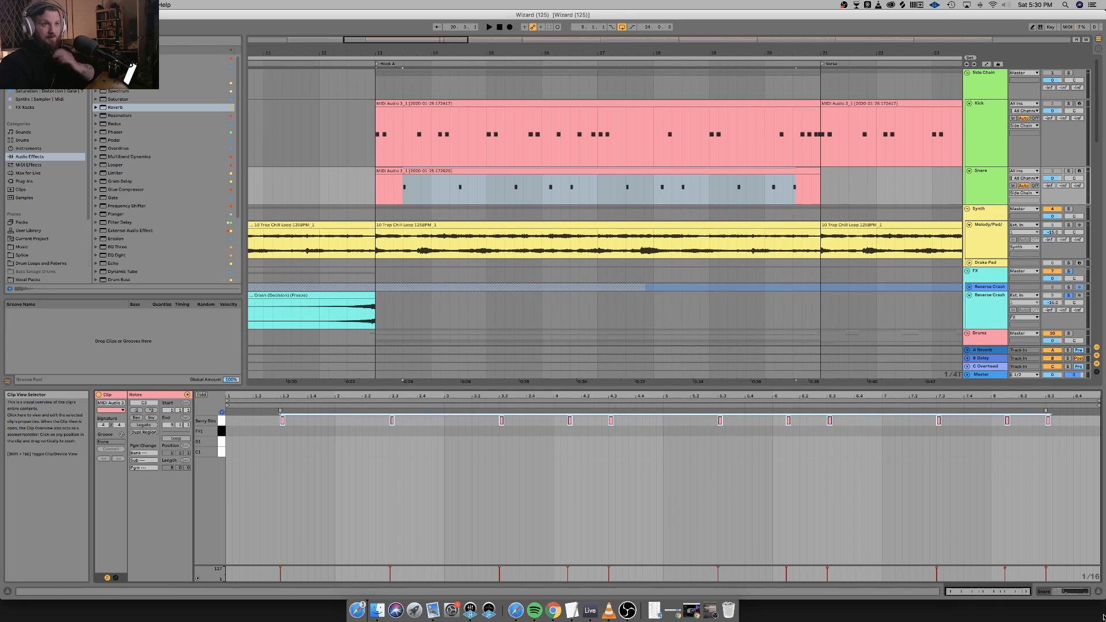
left_click(1098, 592)
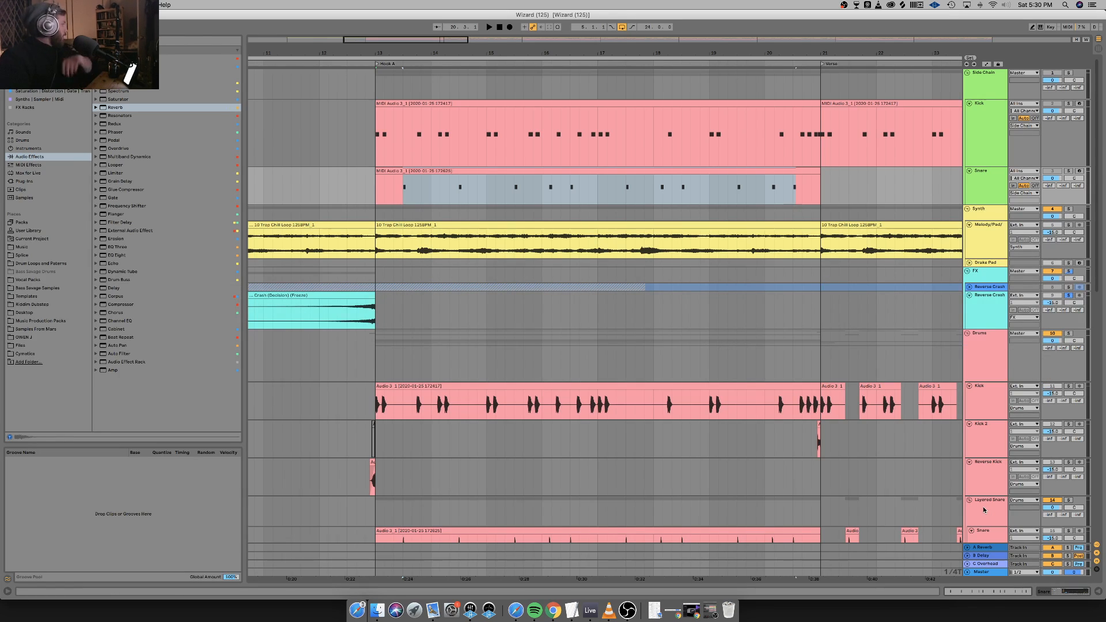
Duplicate the Side Chain group's Snare MIDI clip seven times so the pattern runs on from bar 21 to bar 77.
left_click(510, 213)
key("minus")
key("minus")
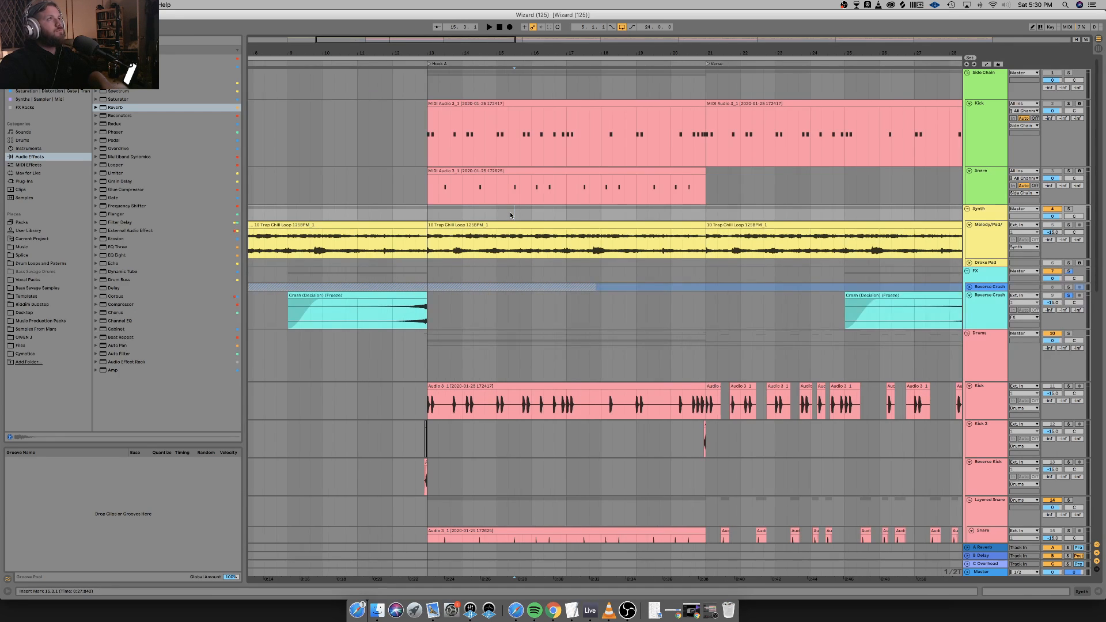
key("minus")
scroll(685, 278, "down", 5)
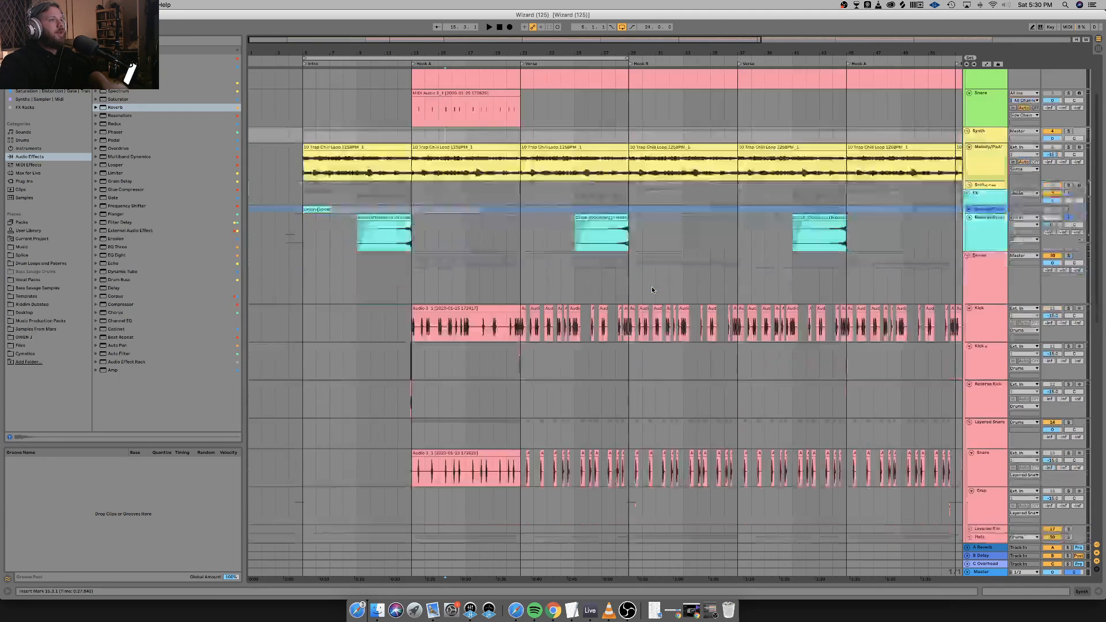
scroll(651, 285, "up", 5)
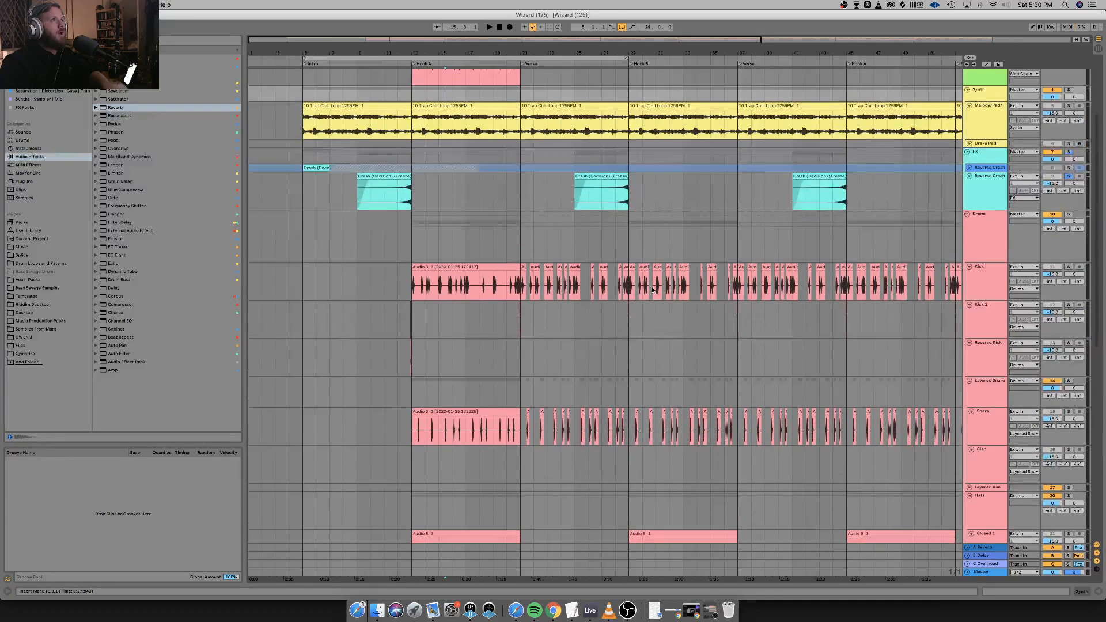
left_click(435, 169)
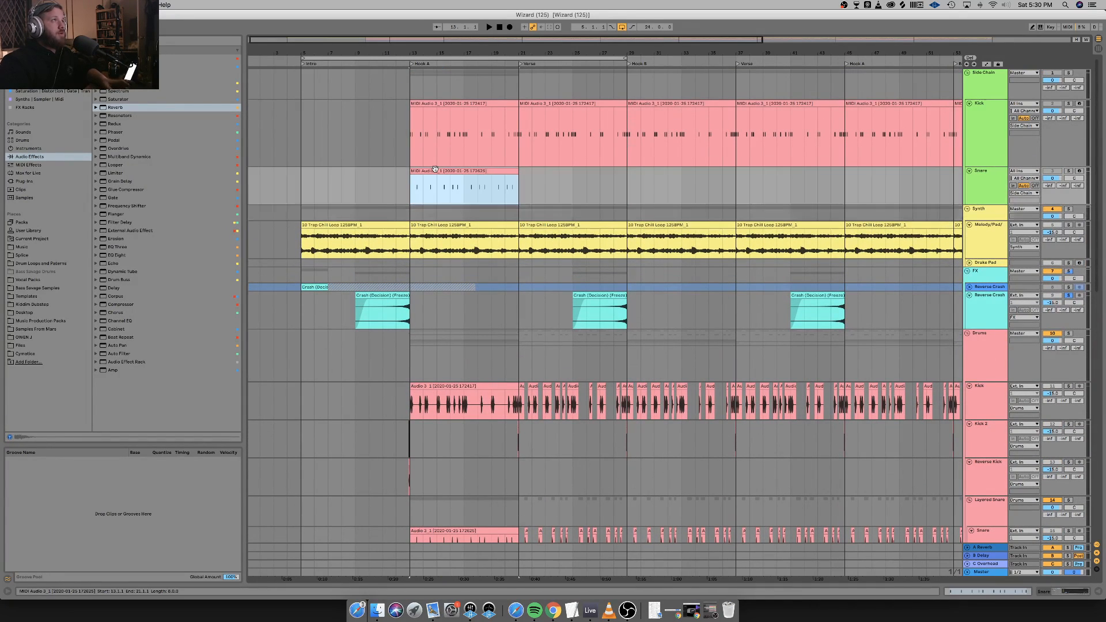
key("ctrl+d")
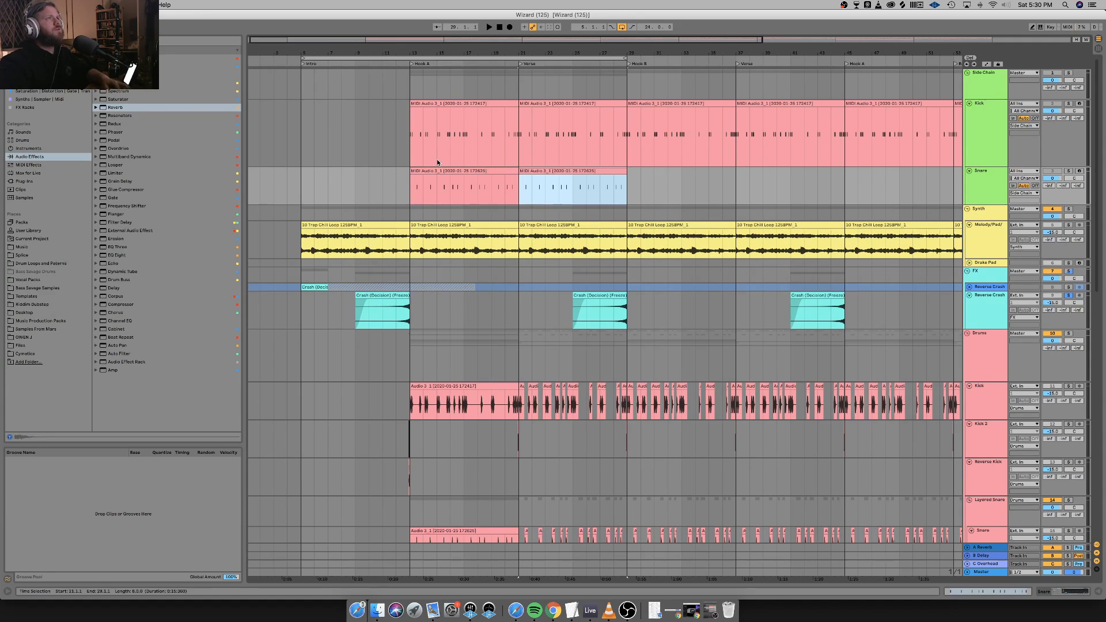
key("ctrl+d")
key("ctrl+d")
key("ctrl+d")
key("ctrl+d")
key("ctrl+d")
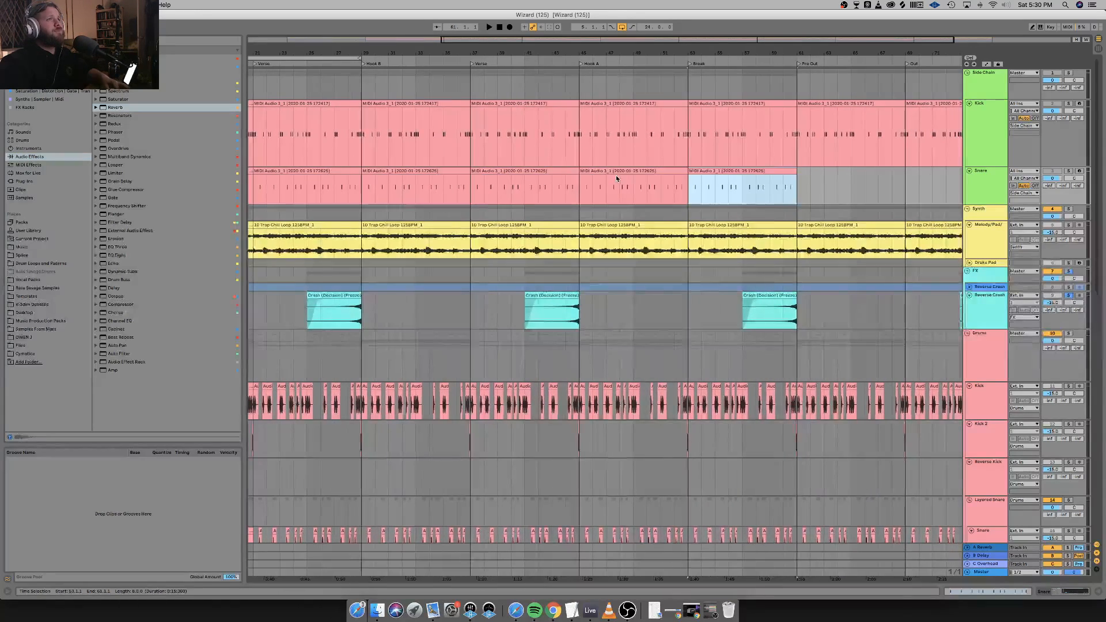
key("ctrl+d")
scroll(617, 175, "left", 10)
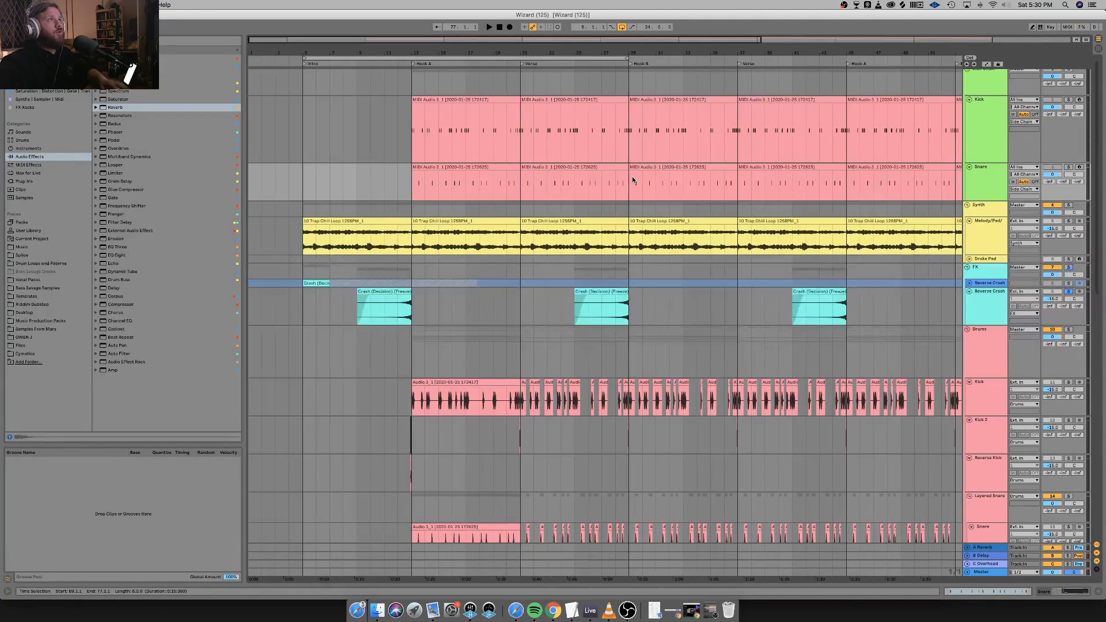
Assign the green track color to all clips on the Side Chain group's Kick and Snare tracks.
left_click(986, 110)
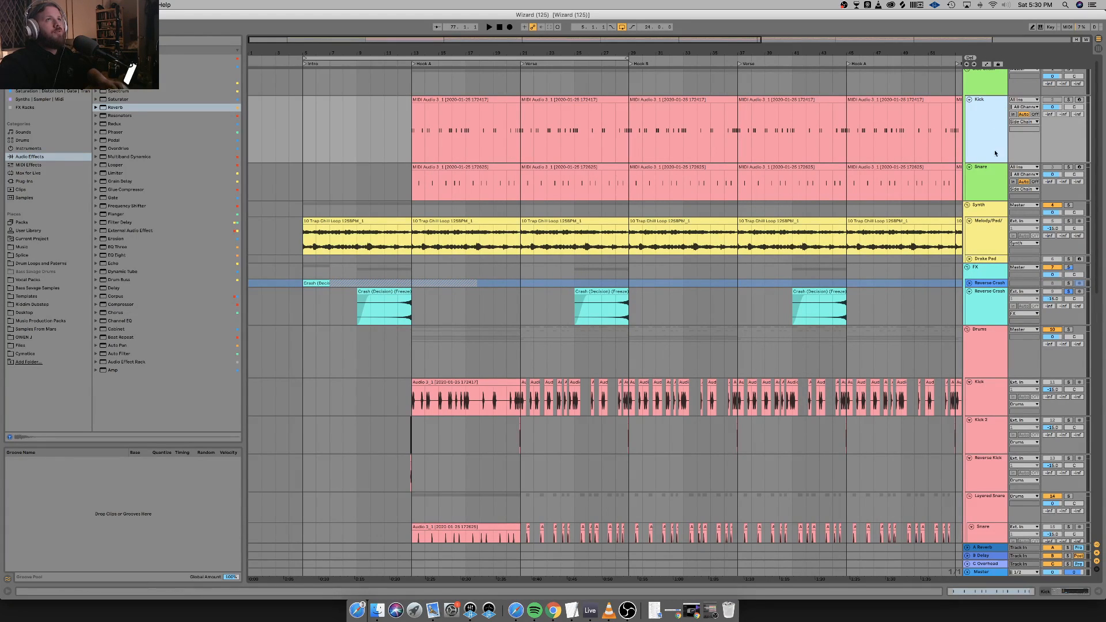
left_click(999, 189, "shift")
right_click(981, 134)
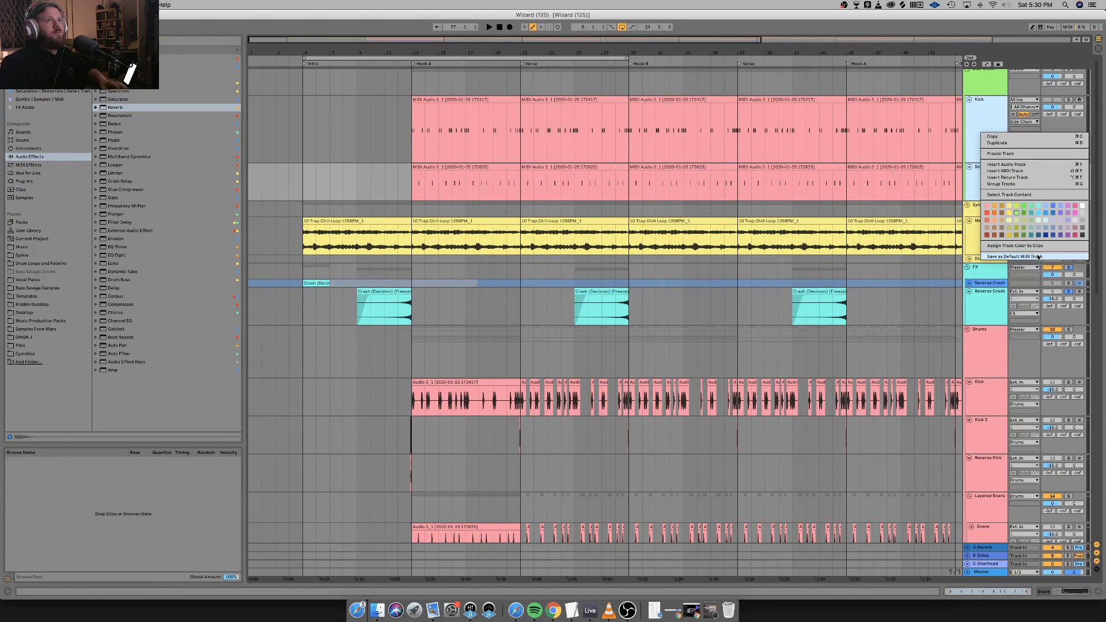
left_click(1035, 246)
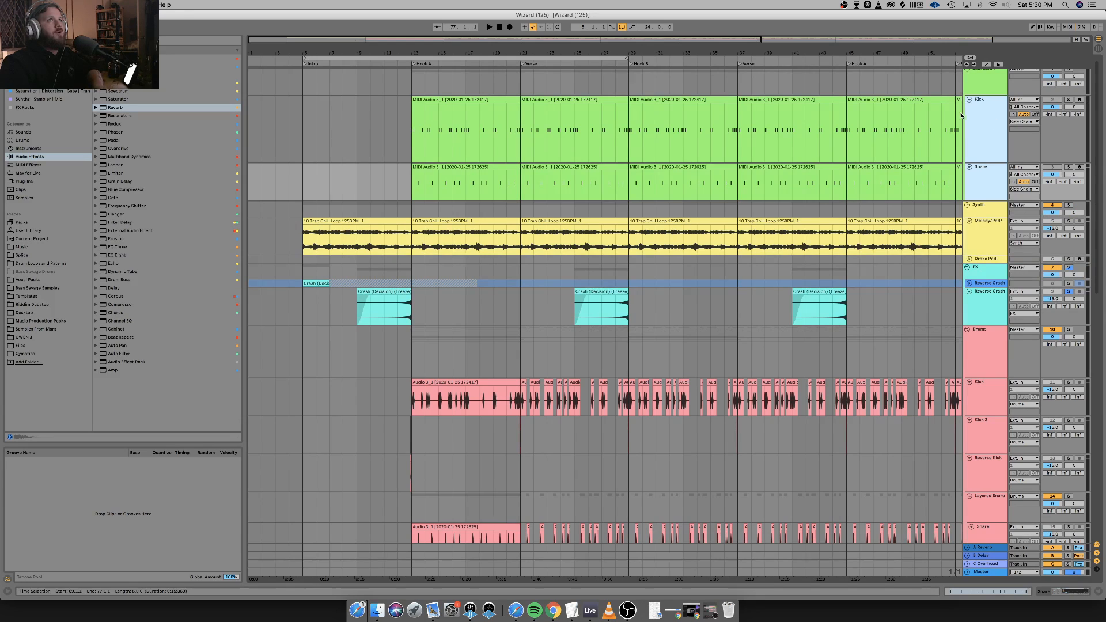
Fold the Side Chain group and unfold the pad track below the melody in the Synth group.
scroll(966, 113, "up", 1)
left_click(968, 74)
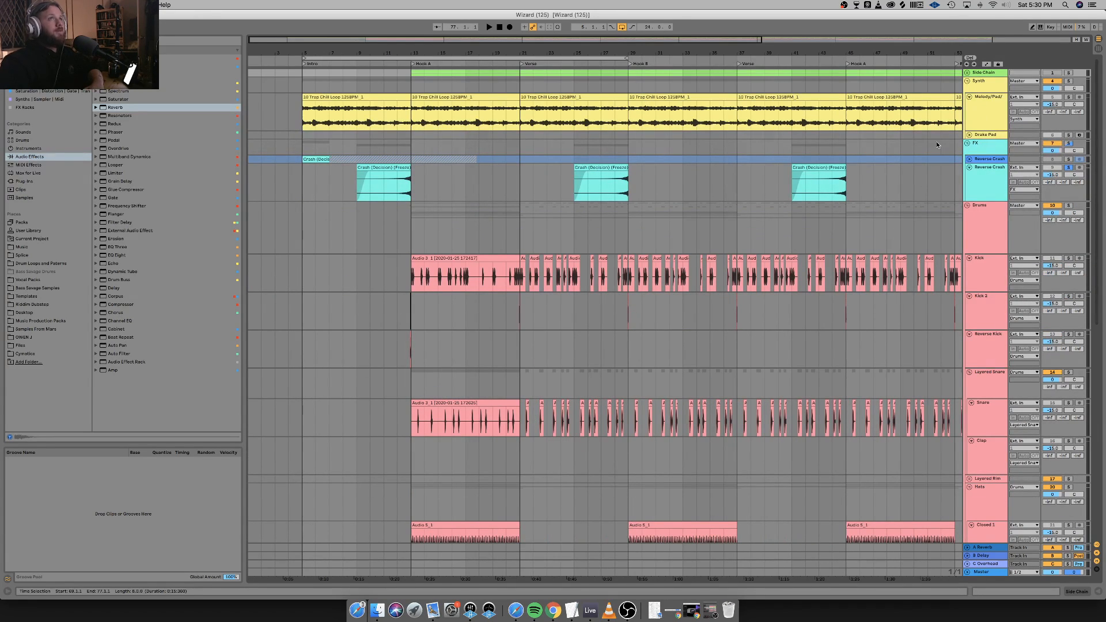
left_click(986, 127)
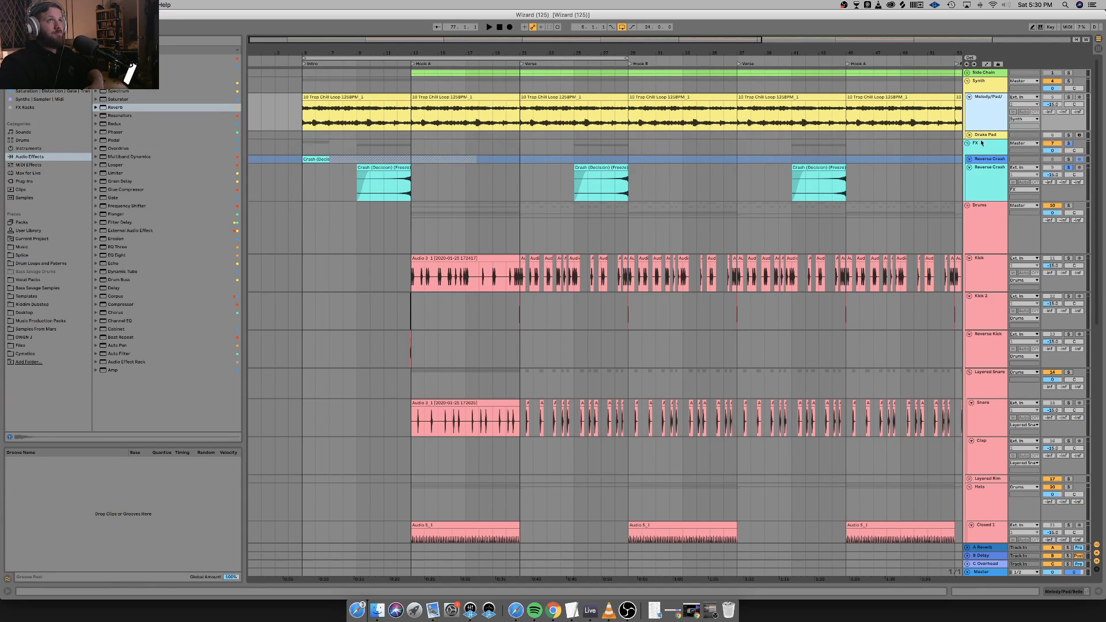
left_click_drag(987, 137, 986, 165)
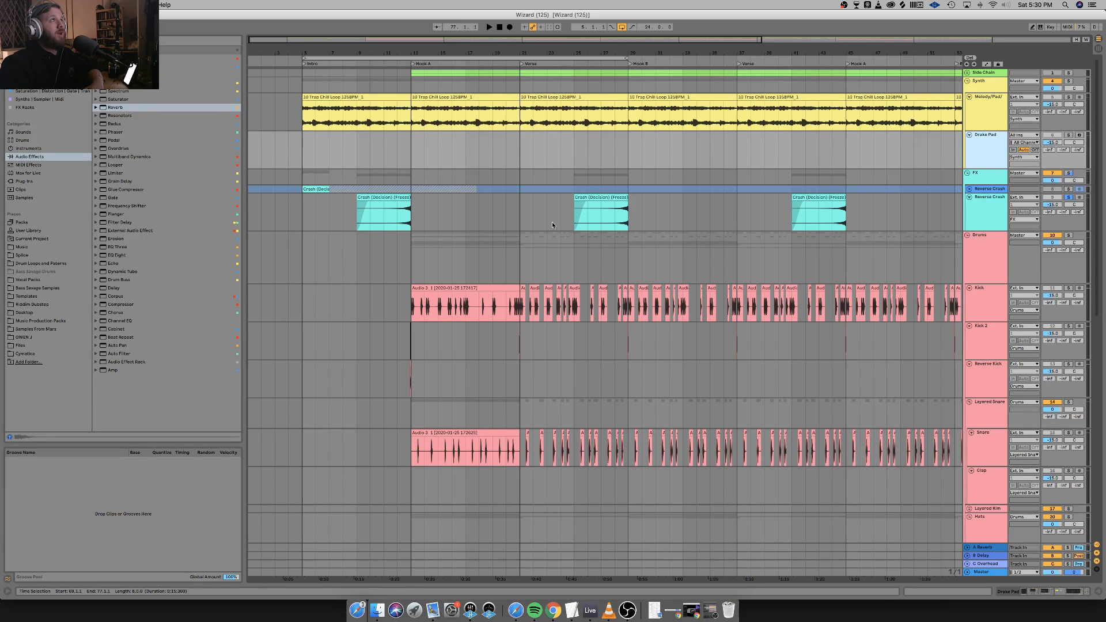
Solo the Layered Snare group and play back its first Snare clip from bar 13.
scroll(459, 307, "down", 3)
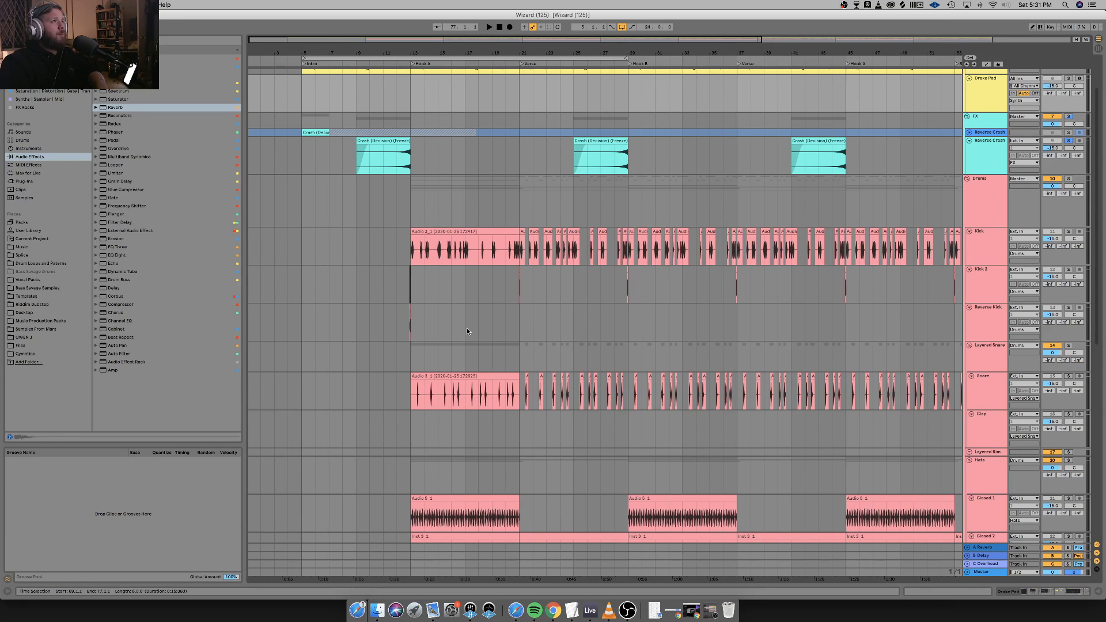
left_click(1003, 255)
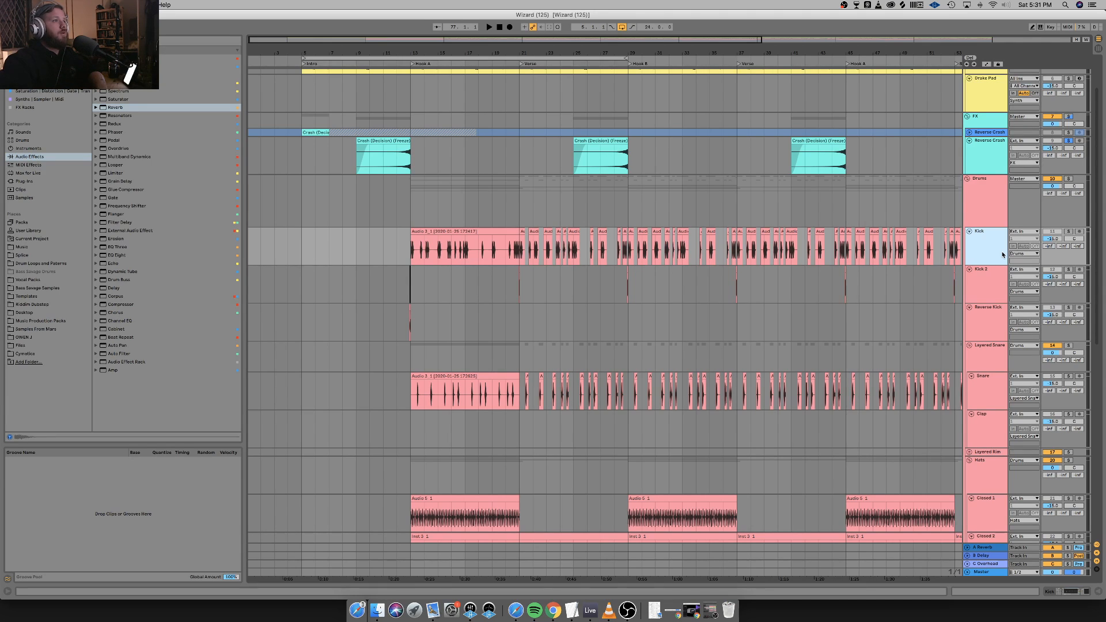
left_click(668, 251)
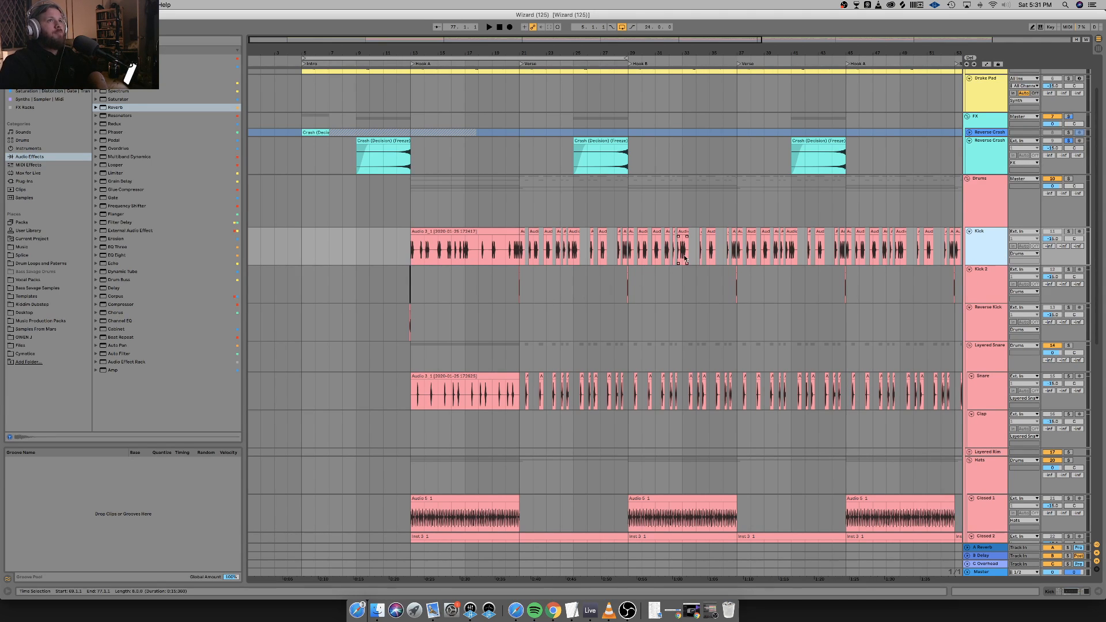
scroll(777, 327, "down", 5)
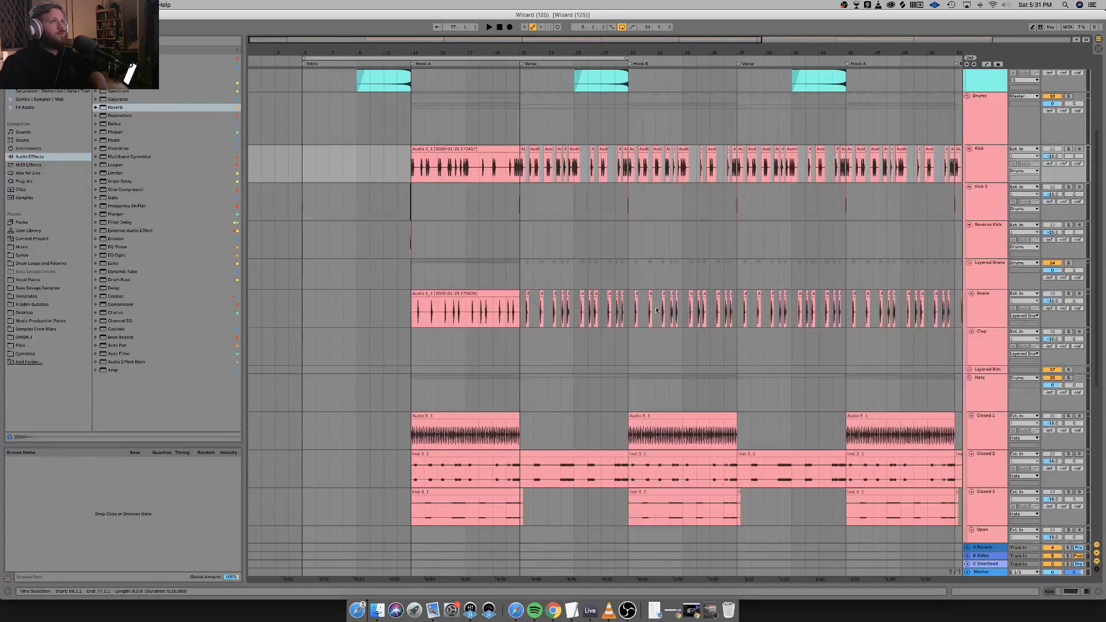
left_click(1002, 303)
left_click(987, 275)
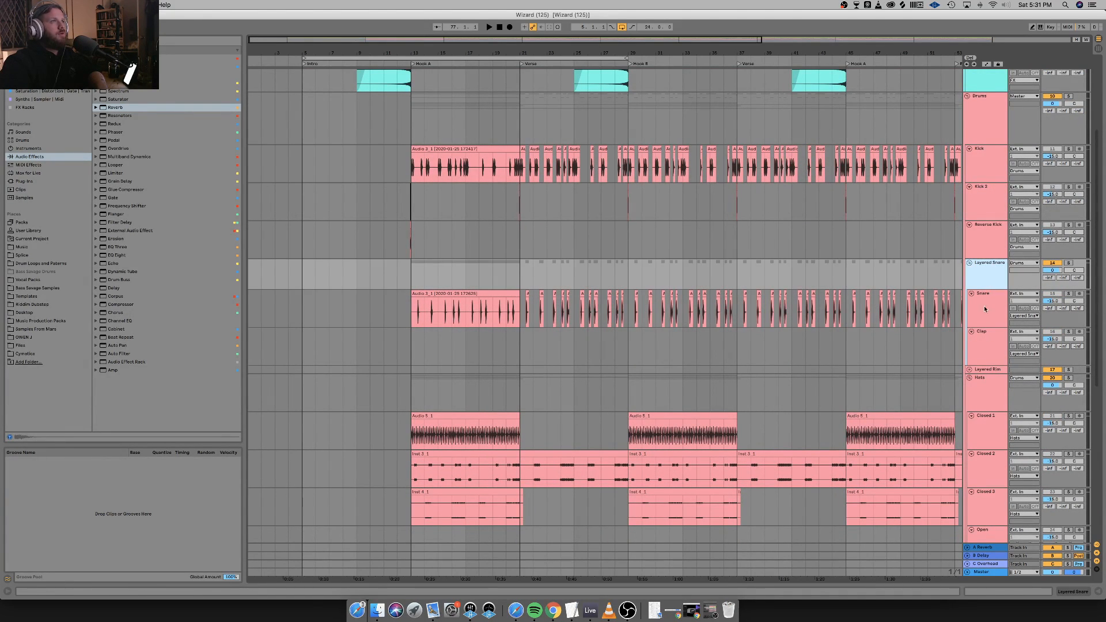
left_click(1070, 264)
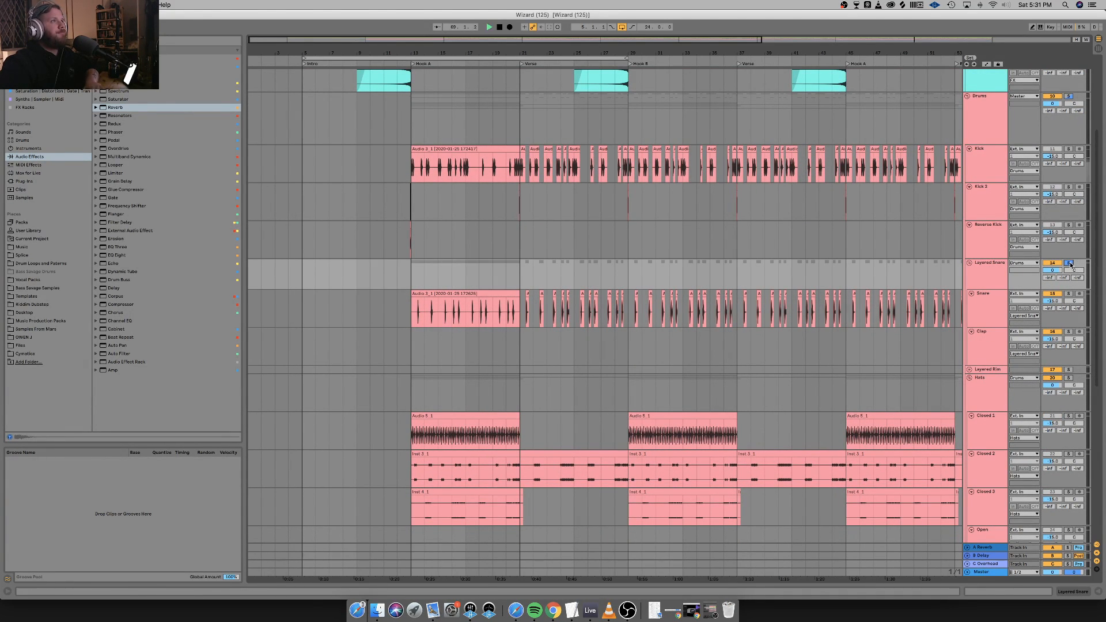
left_click(467, 290)
key("space")
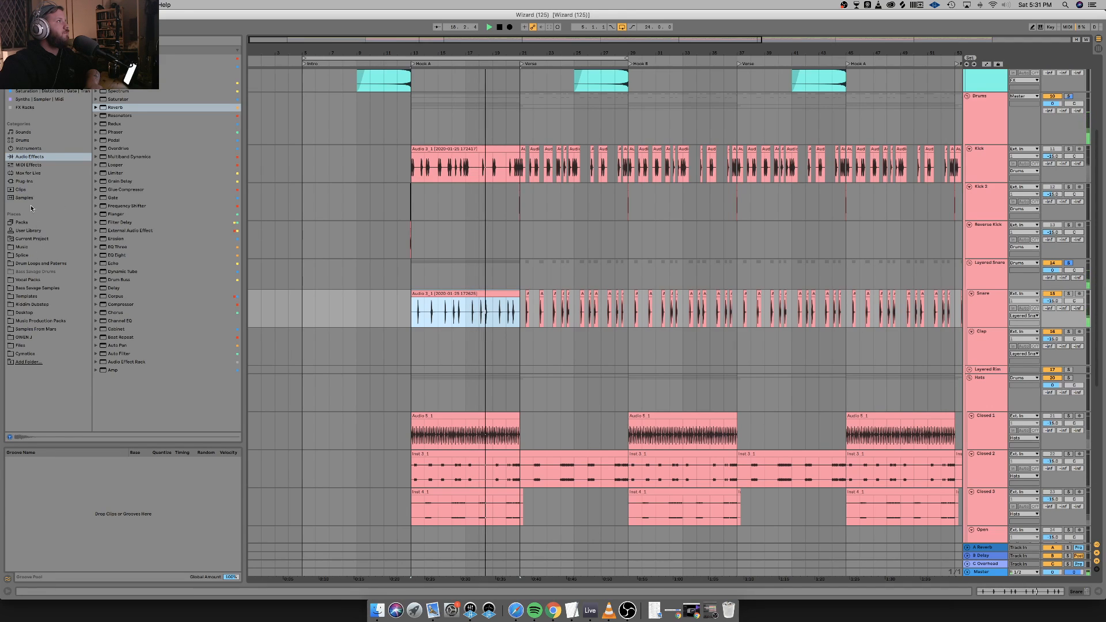
Show the Drums group's Kick track device chain and play the hook from bar 13 with the whole Drums group soloed.
left_click(26, 337)
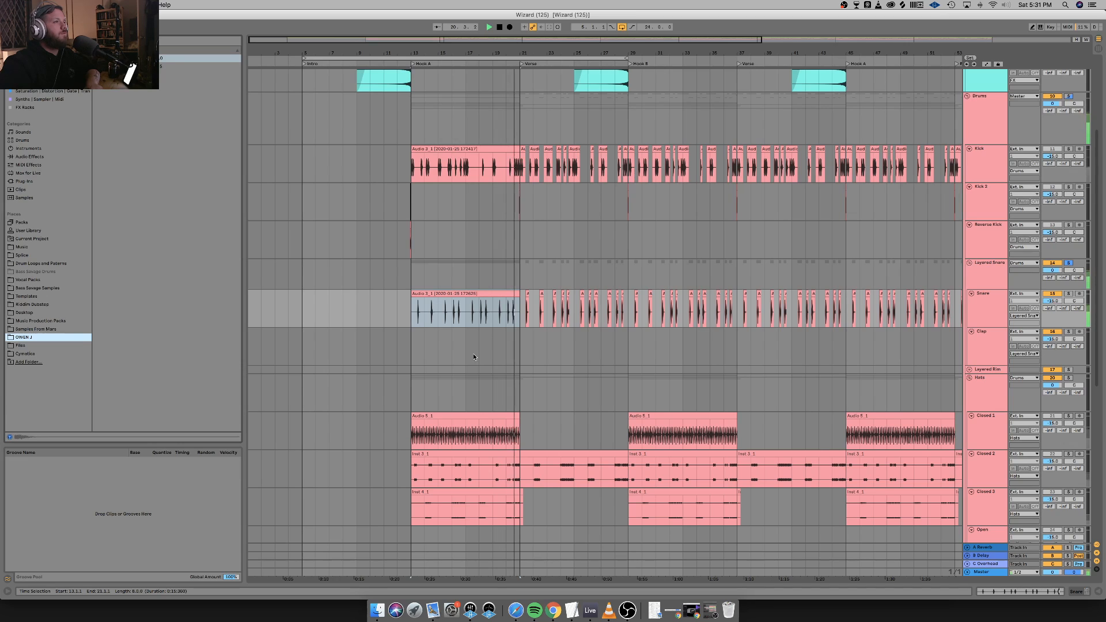
left_click(992, 172)
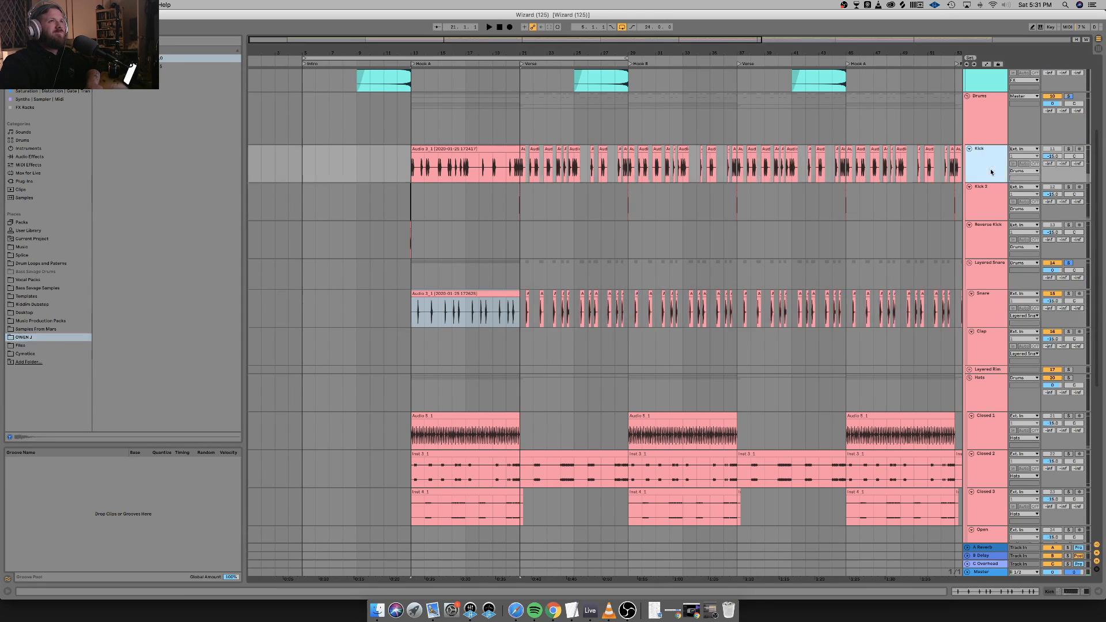
left_click(1066, 592)
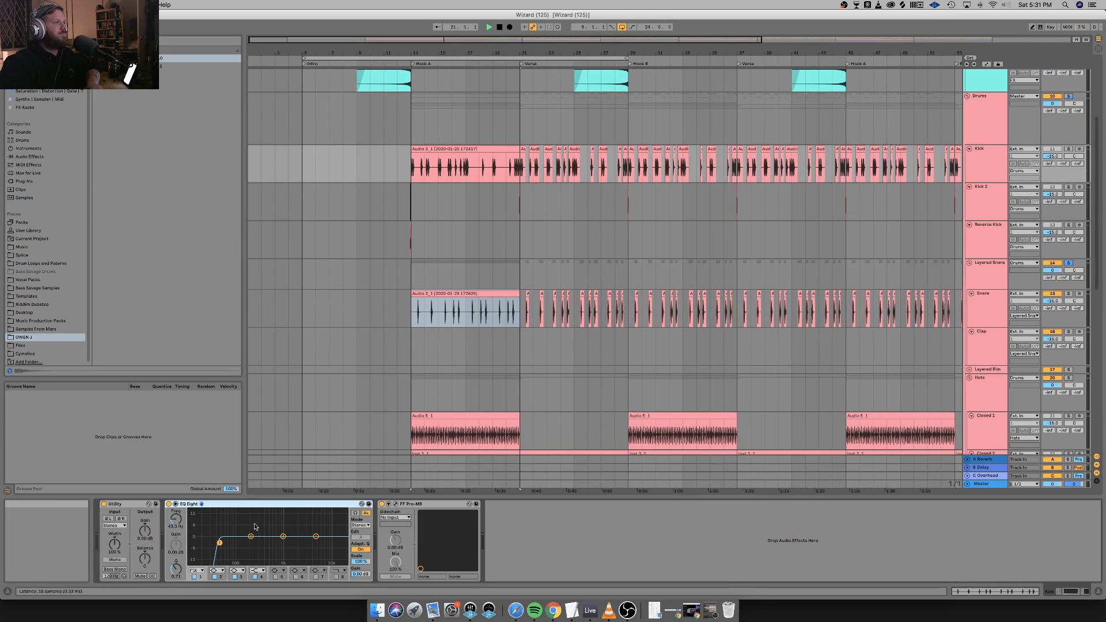
key("space")
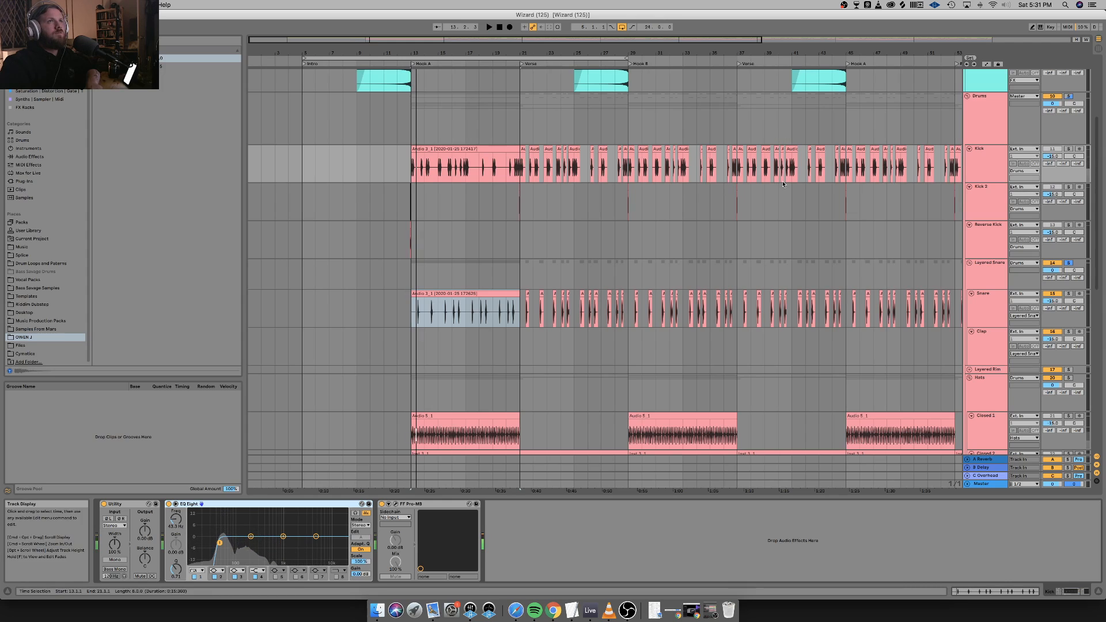
left_click(1068, 97)
key("space")
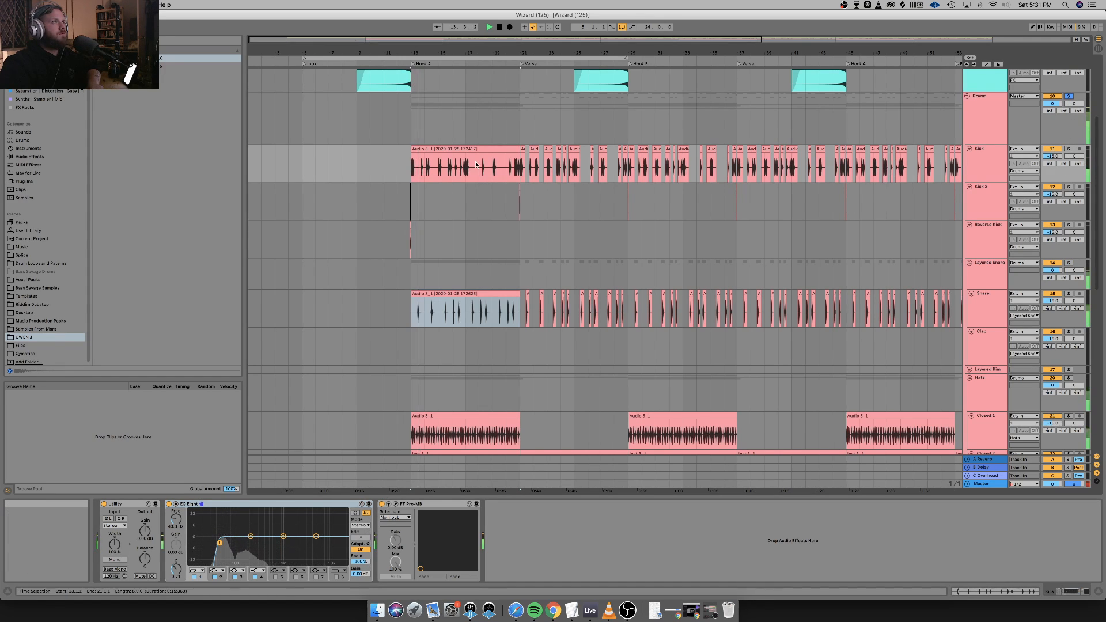
Adjust the low-cut band and add a slight boost on band 2 in the Kick track's EQ Eight.
left_click(996, 167)
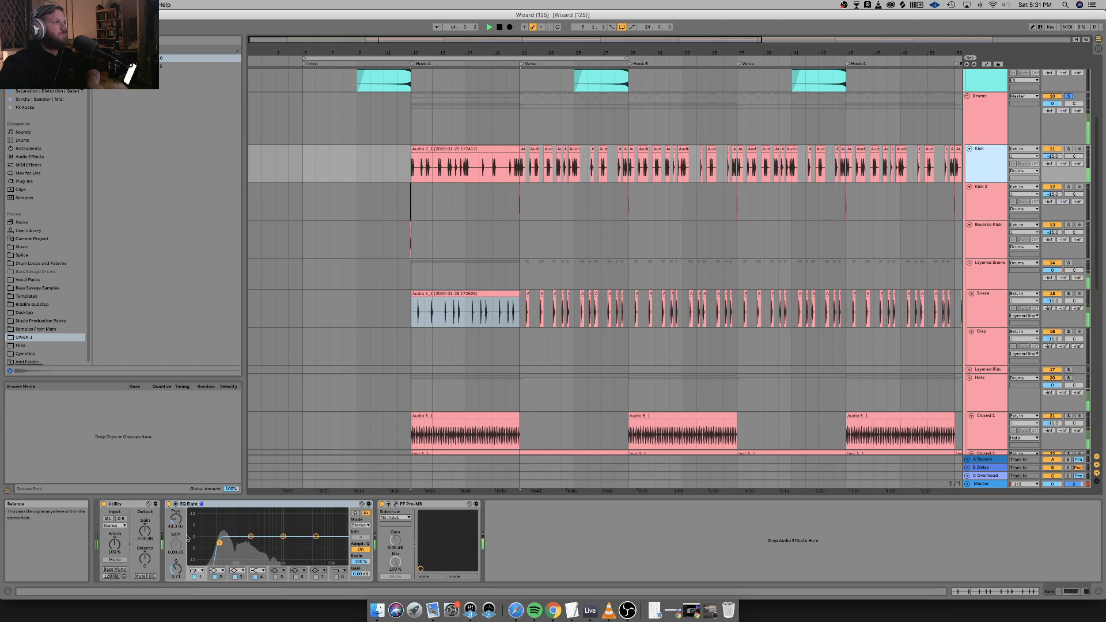
left_click_drag(219, 542, 220, 540)
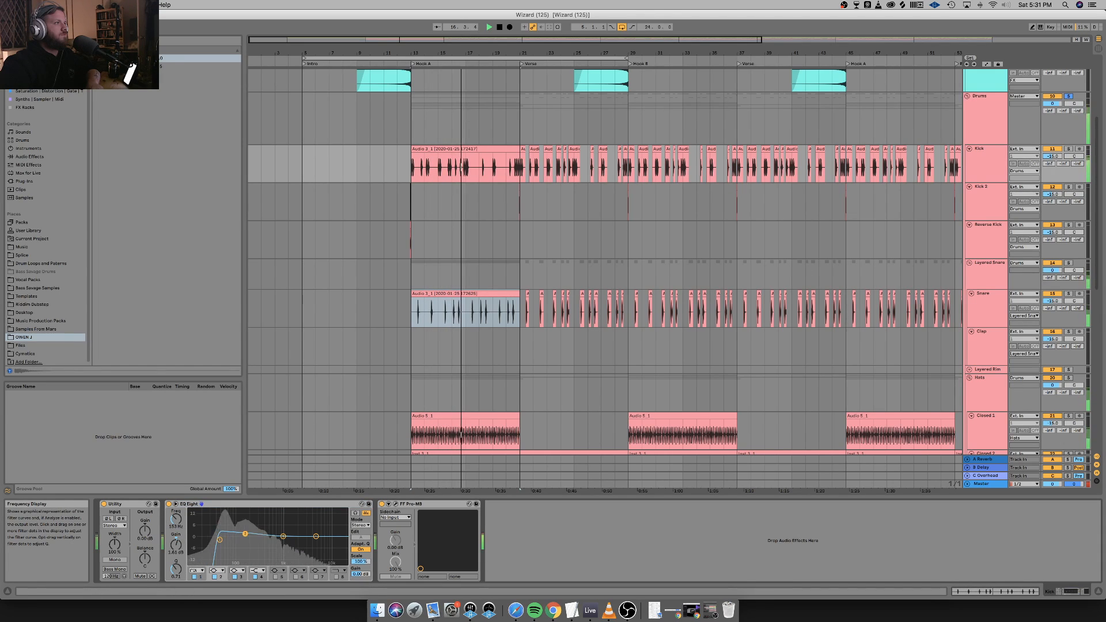
left_click_drag(220, 540, 220, 542)
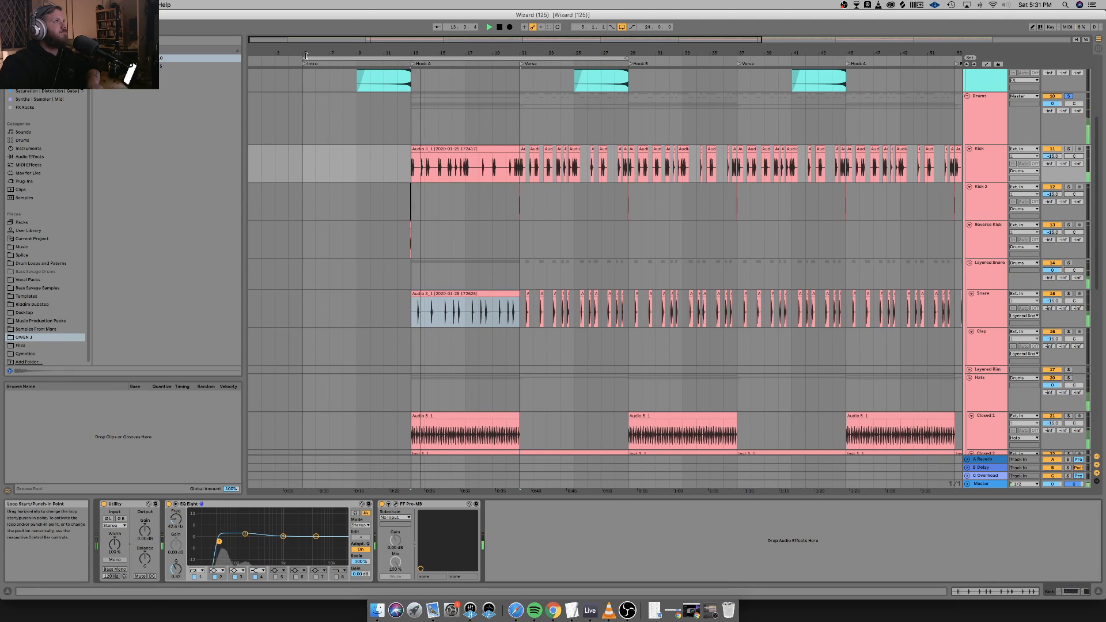
Set the arrangement loop to the first Hook A section, from bar 13 to bar 21.
left_click_drag(304, 57, 412, 58)
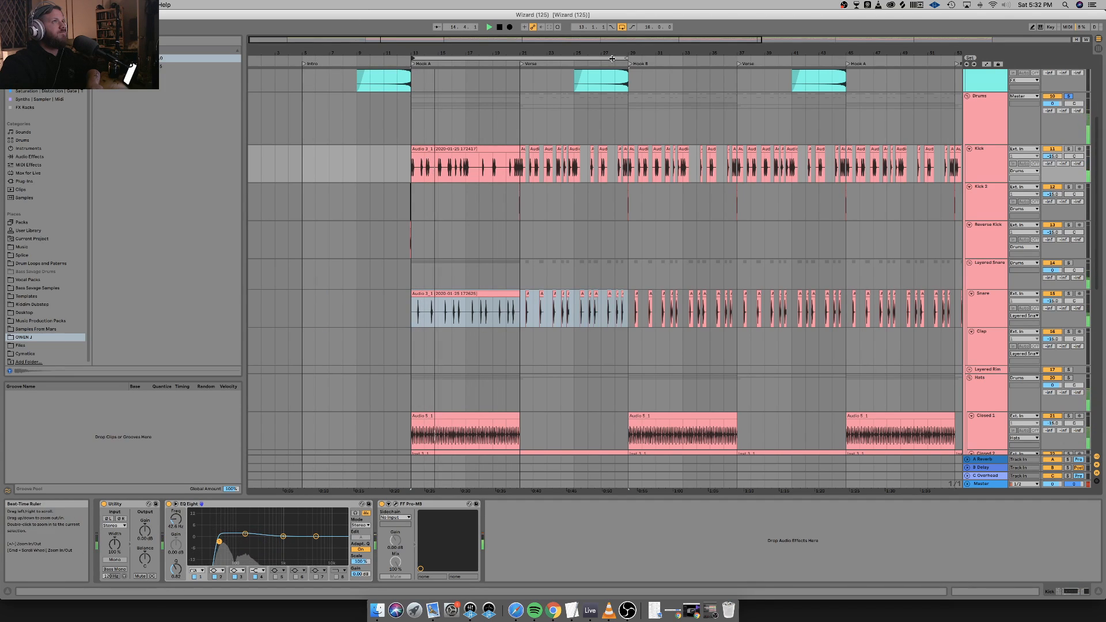
left_click_drag(631, 58, 521, 58)
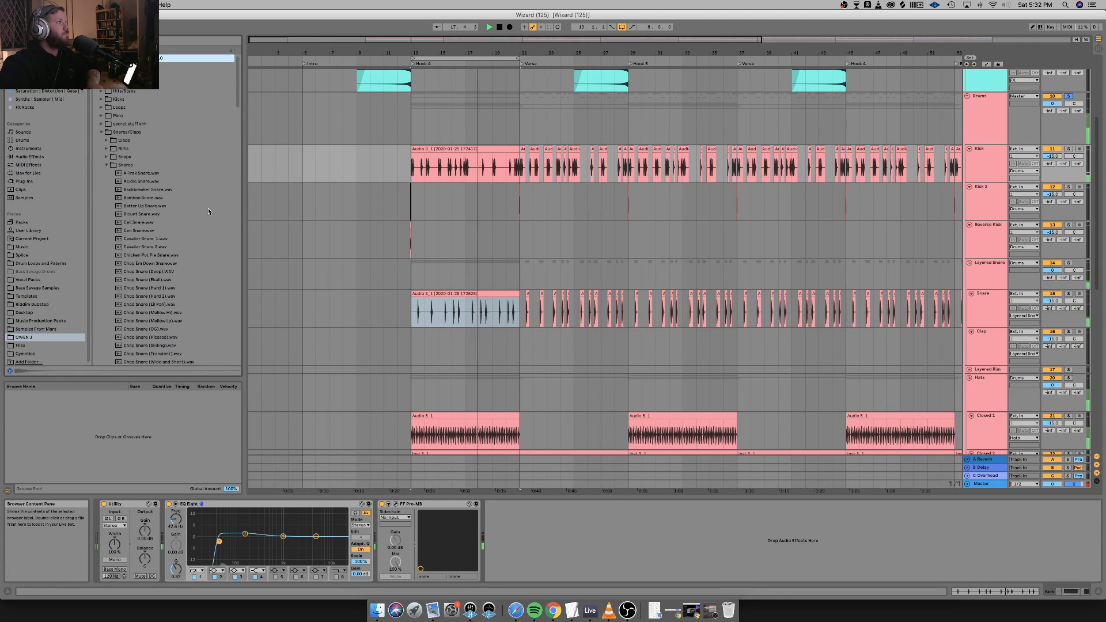
Audition the samples in the Kicks folder, from Bassy Kick.wav through Bump Kick.wav, against the looping drums.
left_click(102, 132)
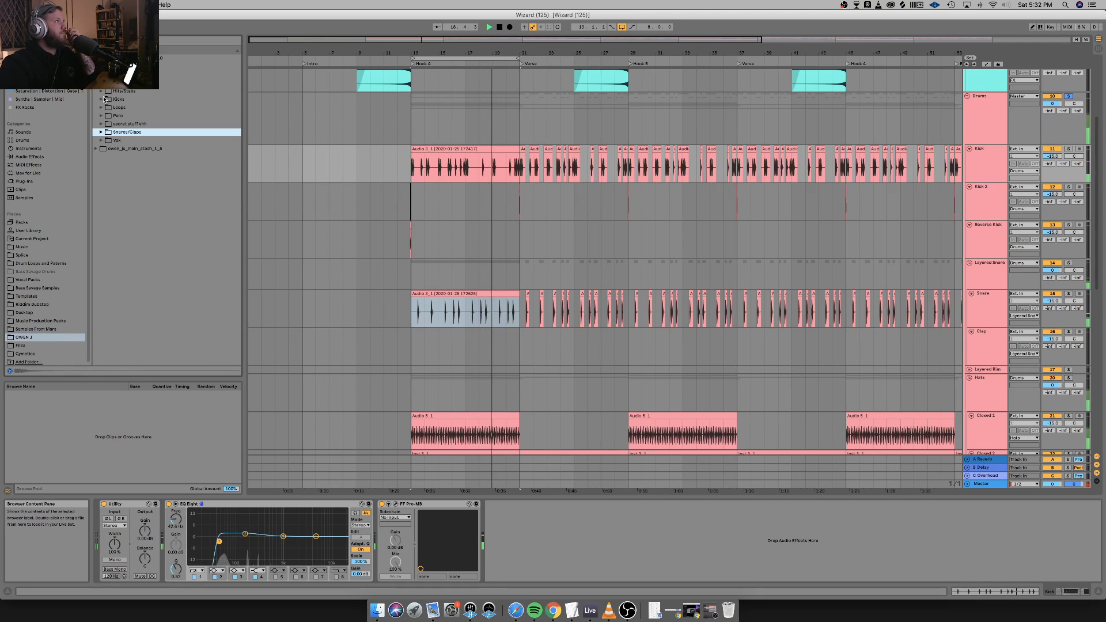
left_click(104, 100)
left_click(132, 108)
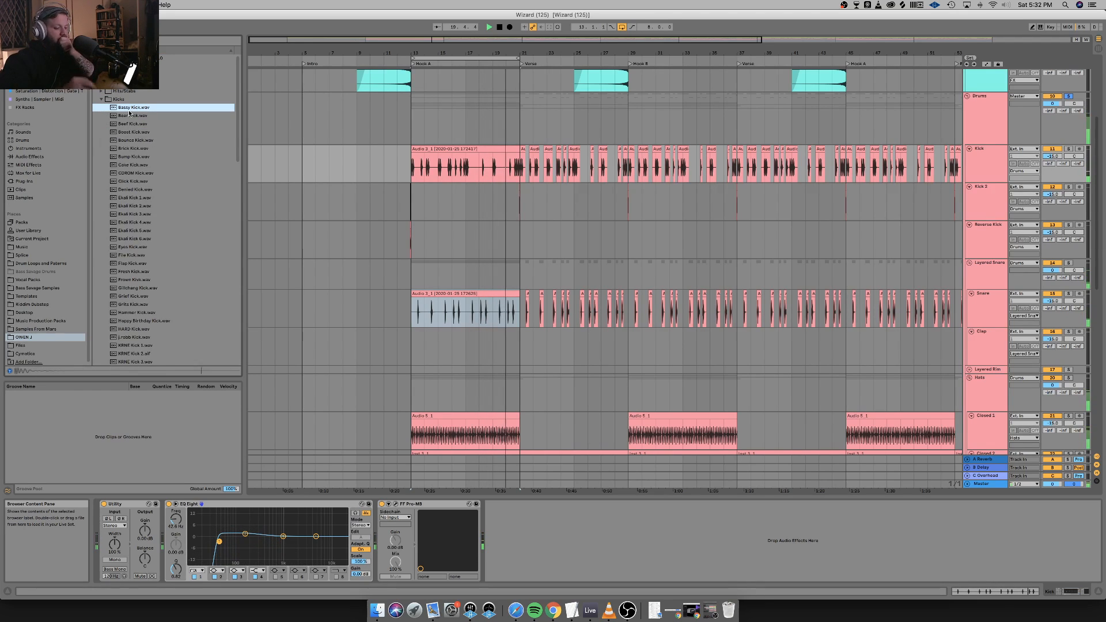
left_click(129, 114)
key("Down")
key("Down")
key("Down")
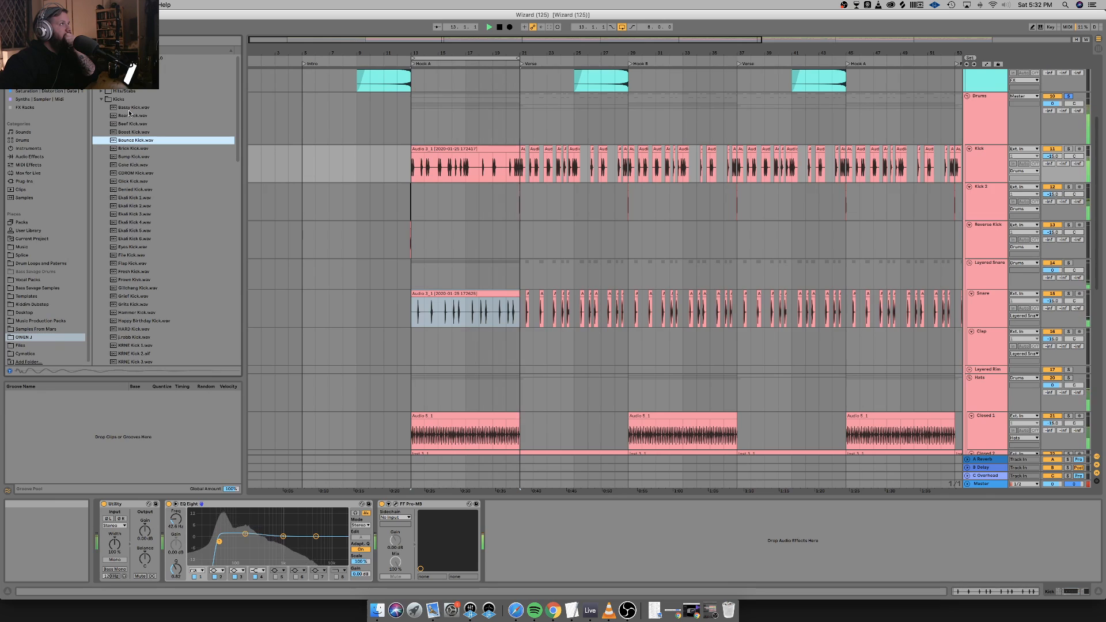
key("Up")
key("Down")
key("Down")
key("Down")
key("Down")
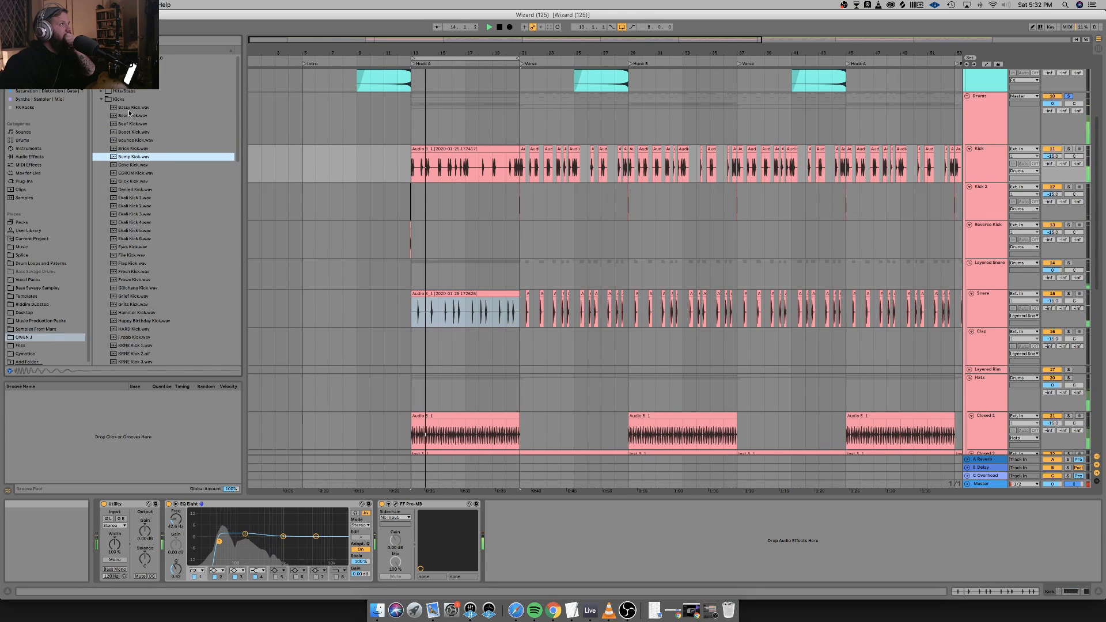
key("Up")
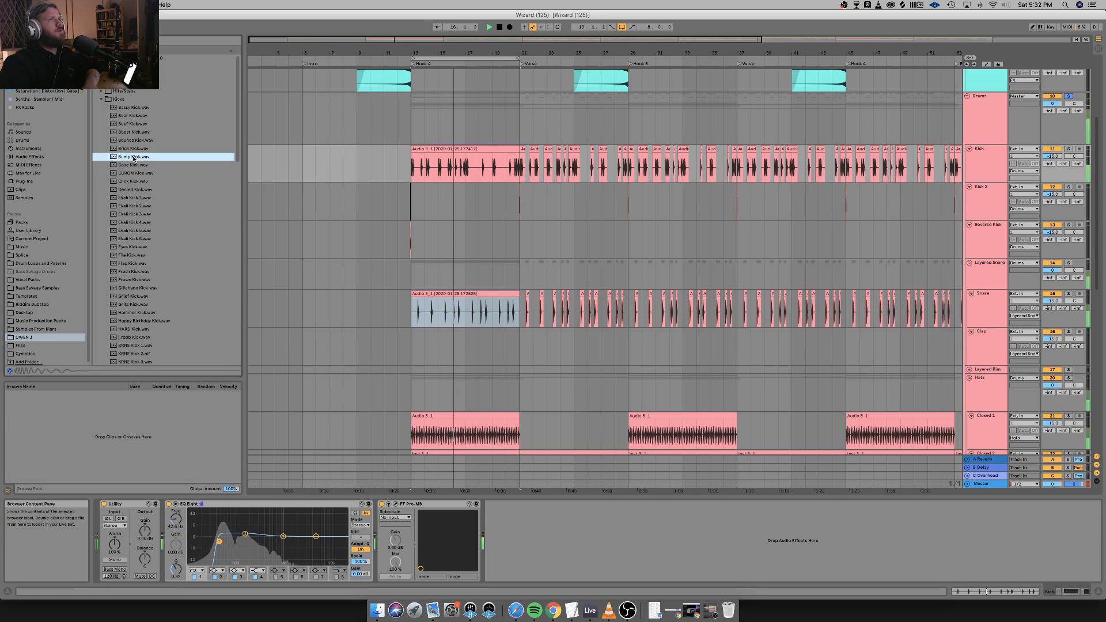
Insert an audio track below the Kick track and place Bump Kick.wav on it at bar 13.
right_click(985, 168)
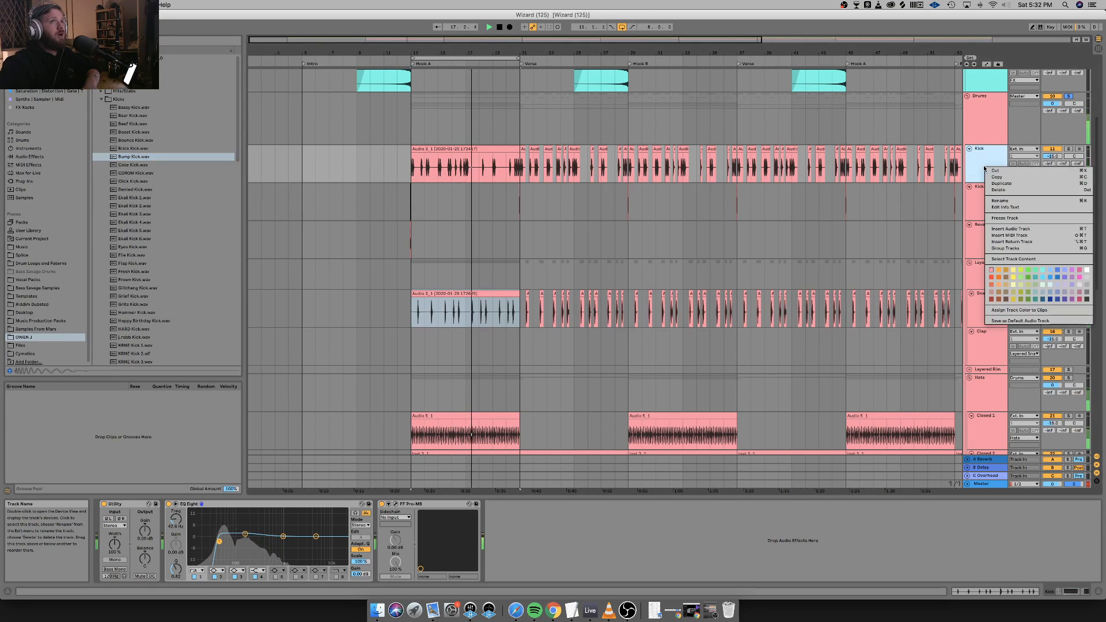
left_click(1017, 229)
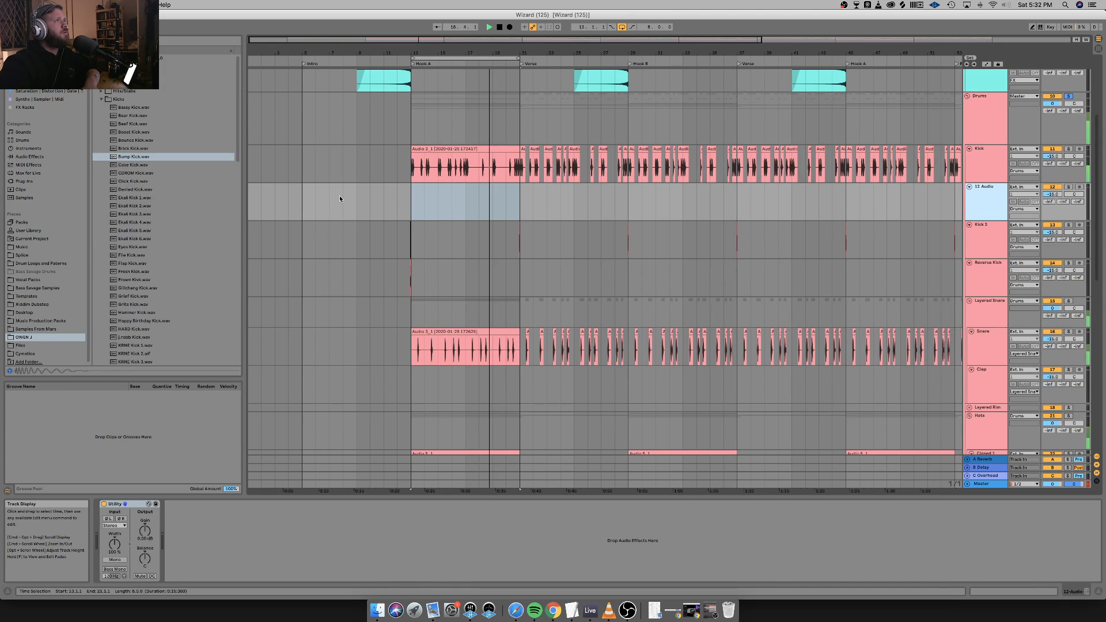
left_click(128, 157)
left_click_drag(127, 157, 412, 199)
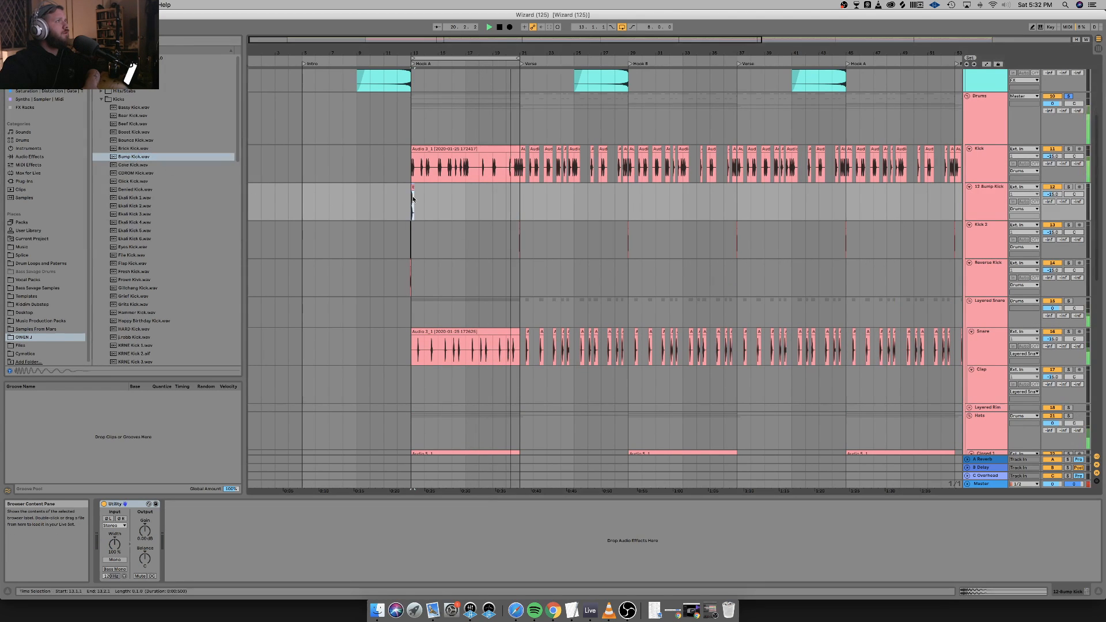
Trim the end of the Bump Kick clip at bar 13 so it stops just before the second kick hit.
key("plus")
key("plus")
key("plus")
key("plus")
key("plus")
key("plus")
key("plus")
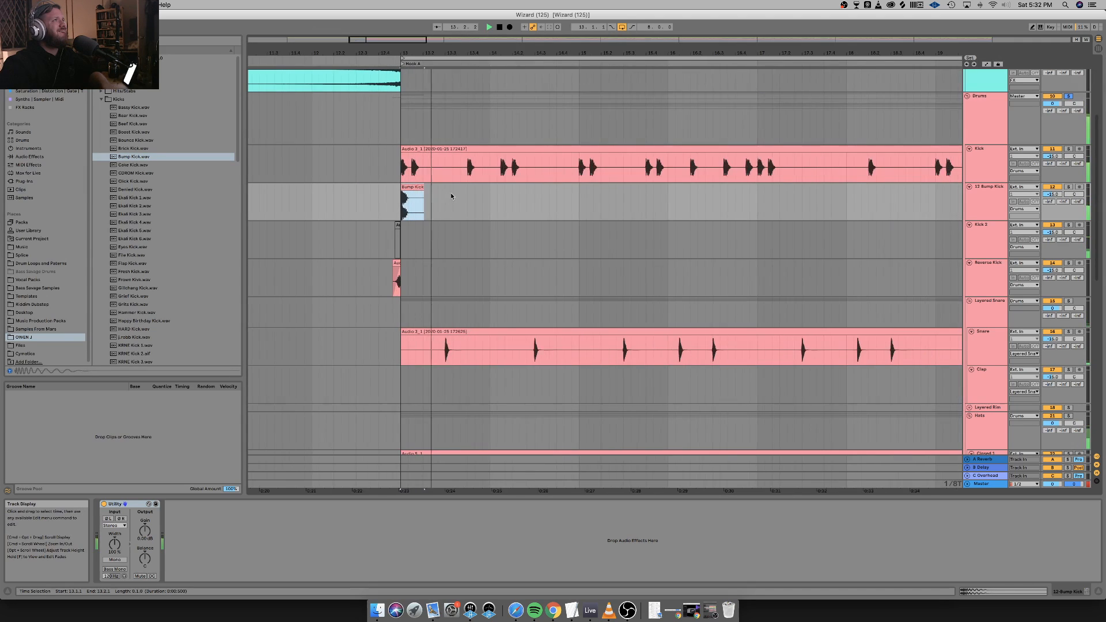
key("plus")
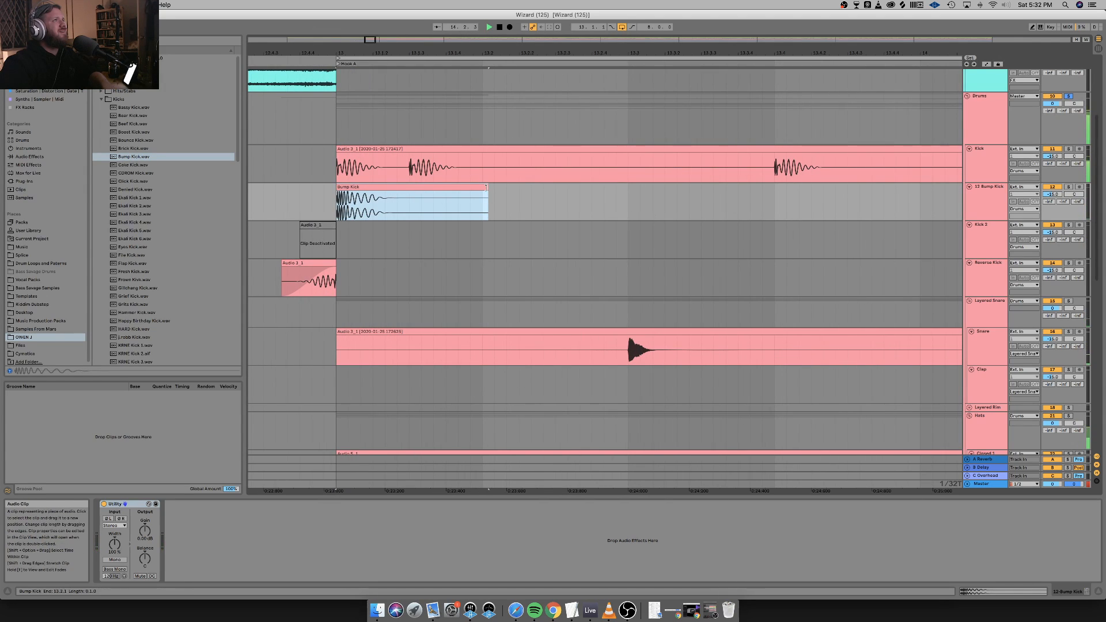
left_click_drag(487, 195, 404, 197)
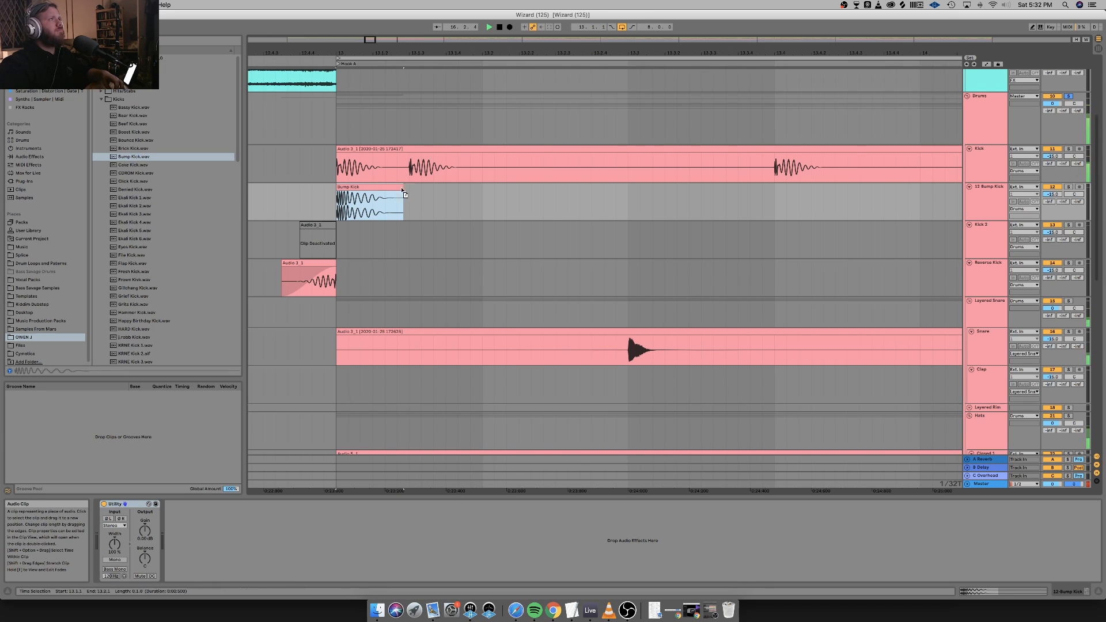
Copy the trimmed Bump Kick clip under the second and third kick hits of bar 13.
left_click_drag(402, 189, 443, 187)
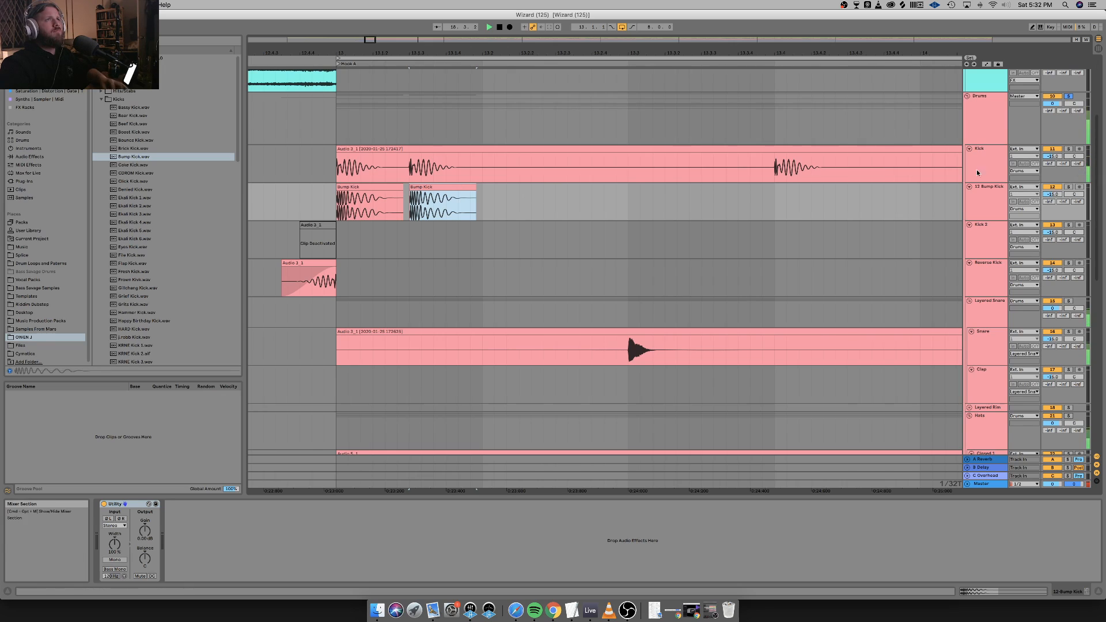
left_click(774, 207)
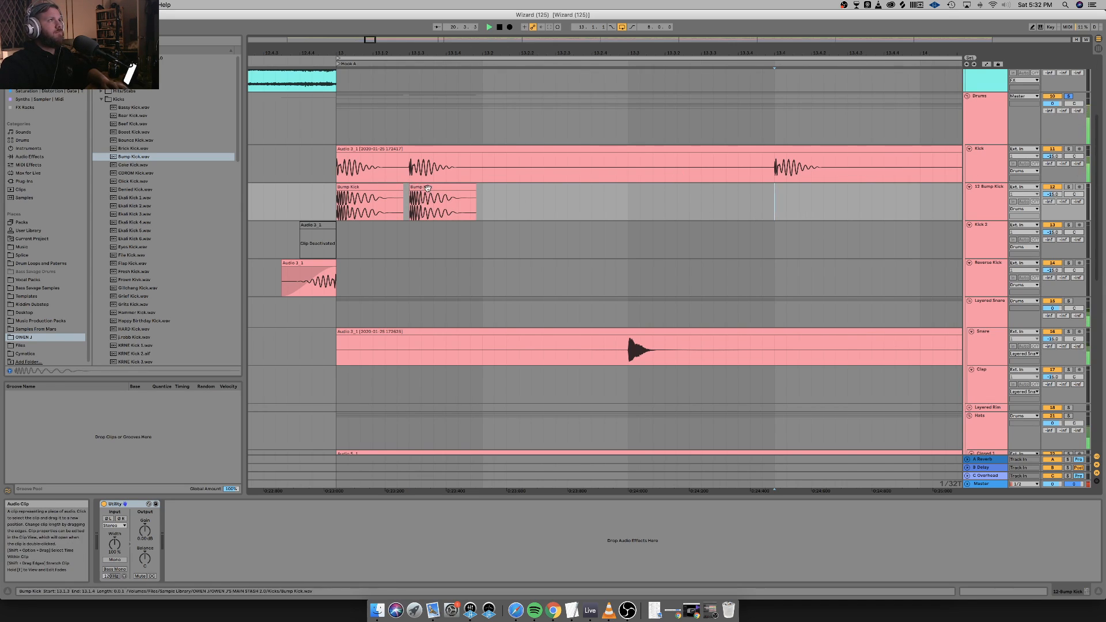
left_click(443, 202)
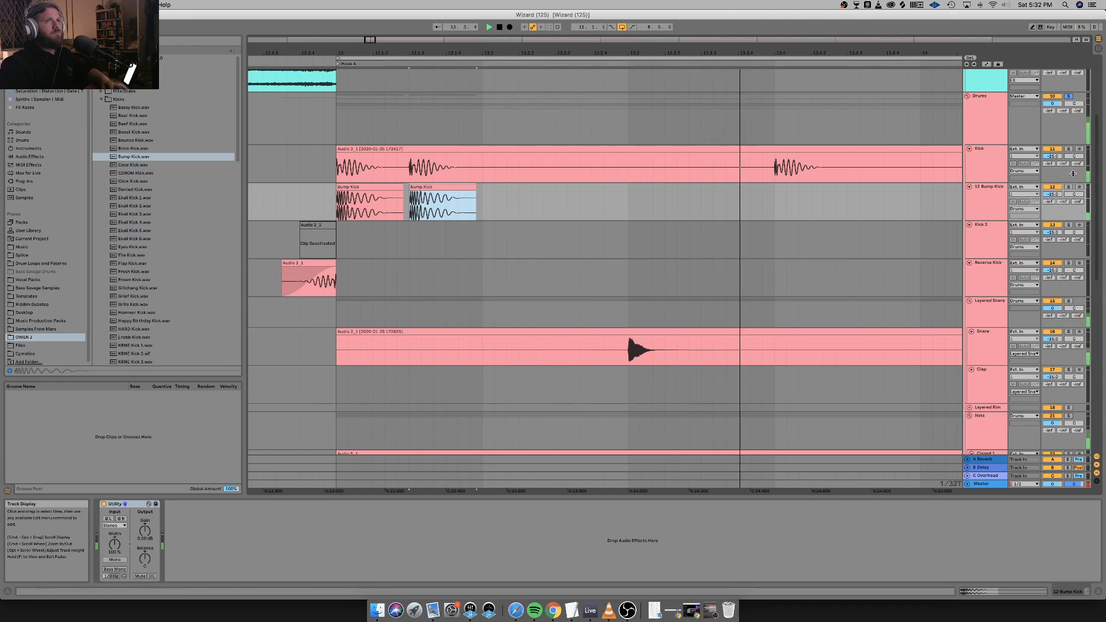
left_click(1053, 187)
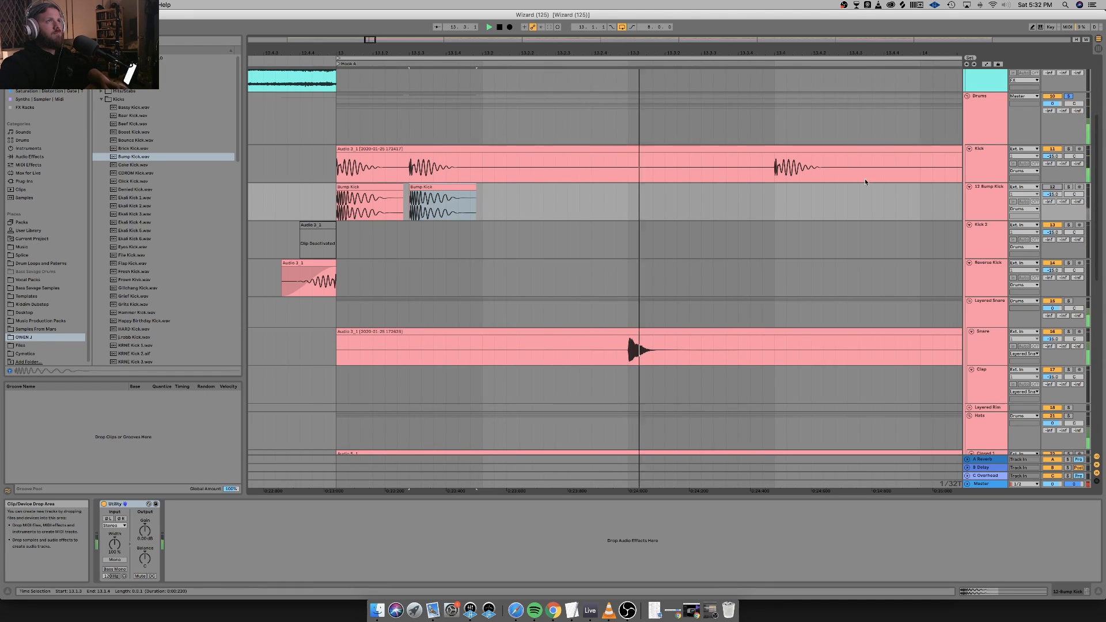
left_click(774, 203)
key("super+v")
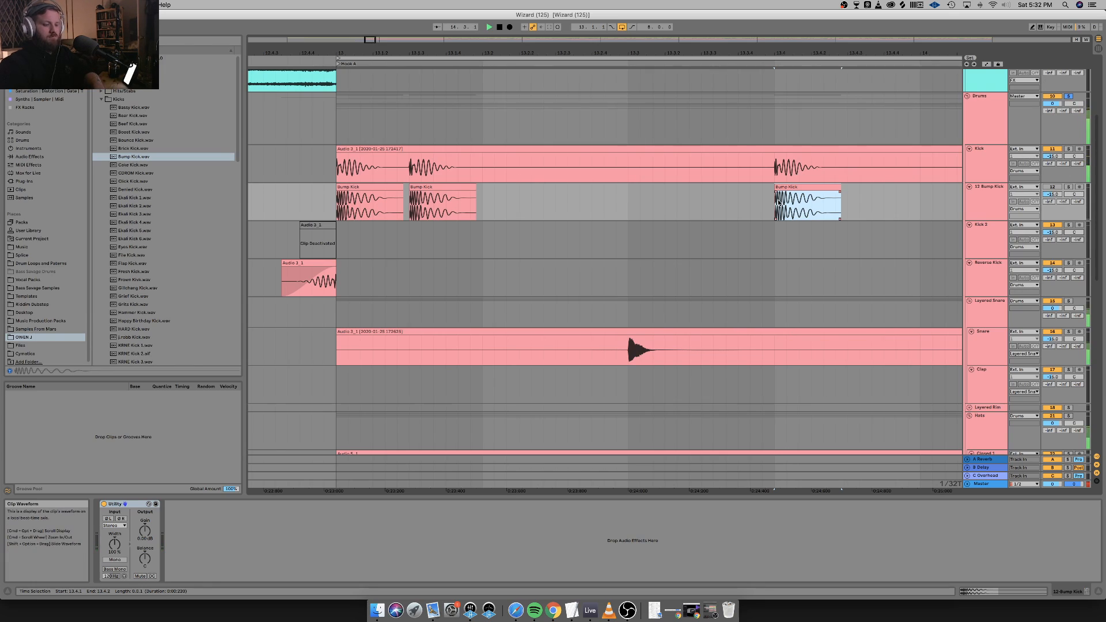
Paste Bump Kick copies under the two kick hits in bar 14.
key("minus")
key("minus")
left_click(875, 202)
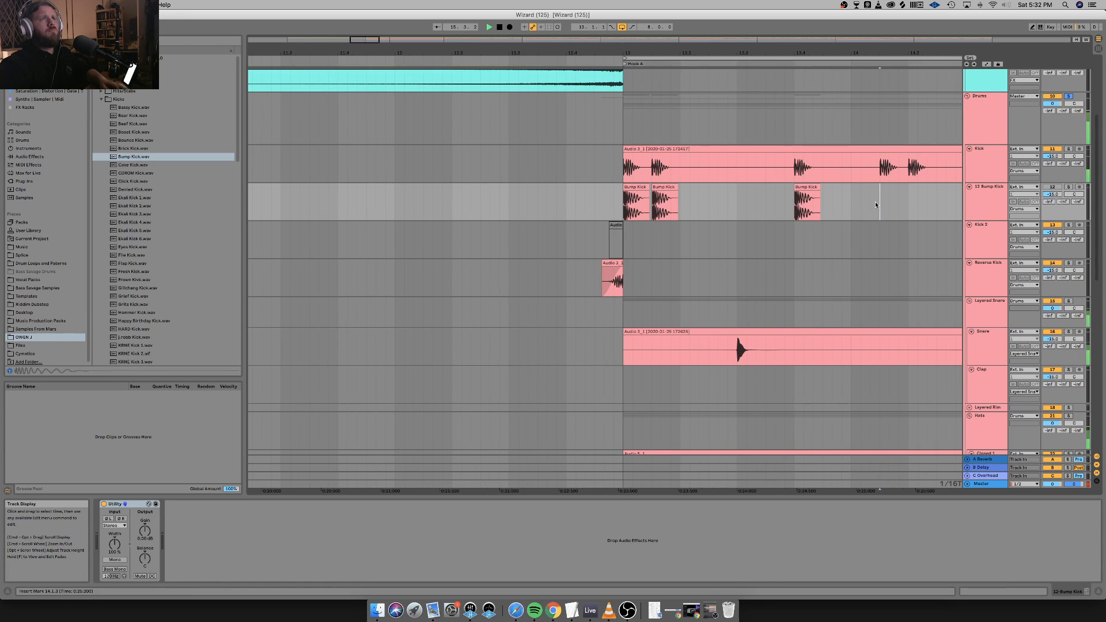
key("super+v")
left_click(914, 202)
key("super+v")
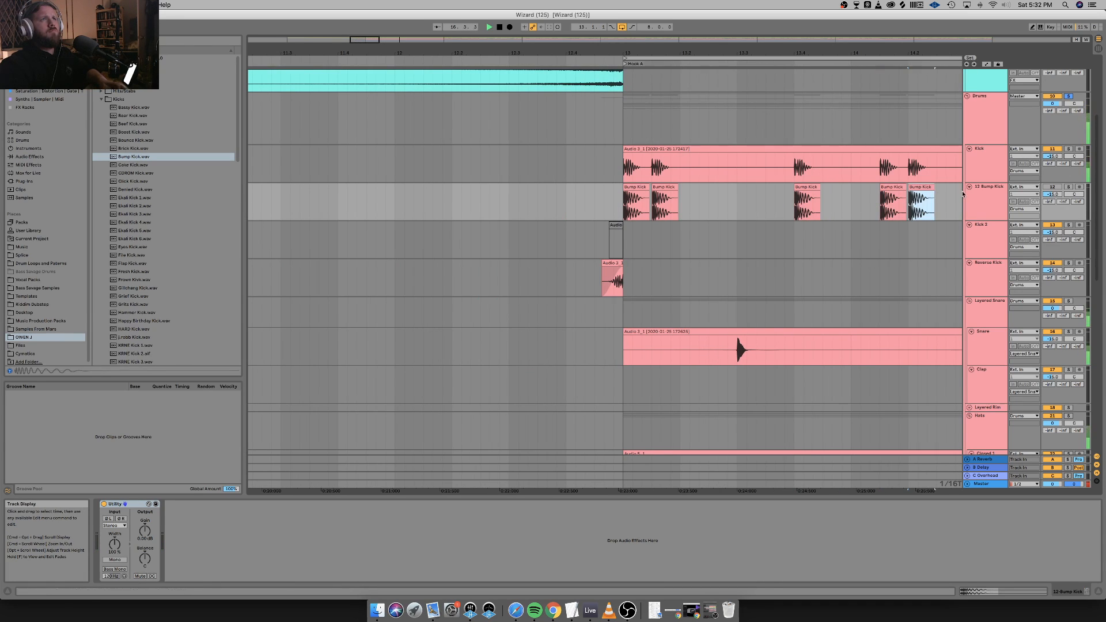
Paste Bump Kick copies under all four kick hits in bar 15.
scroll(928, 199, "right", 6)
scroll(945, 195, "right", 1)
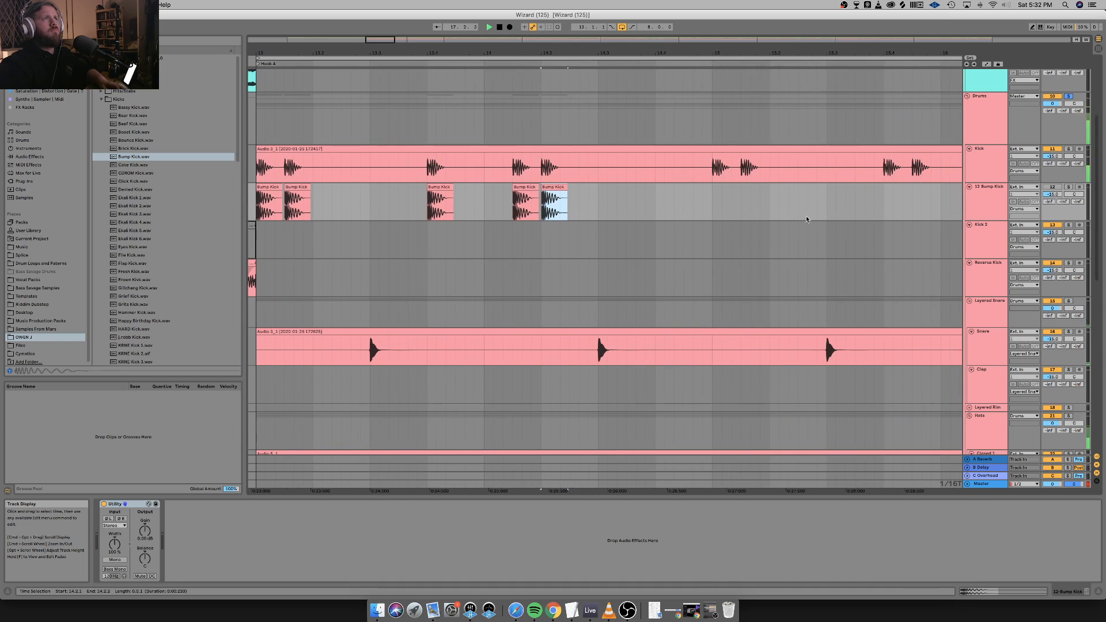
left_click(709, 209)
key("super+v")
left_click(744, 202)
key("super+v")
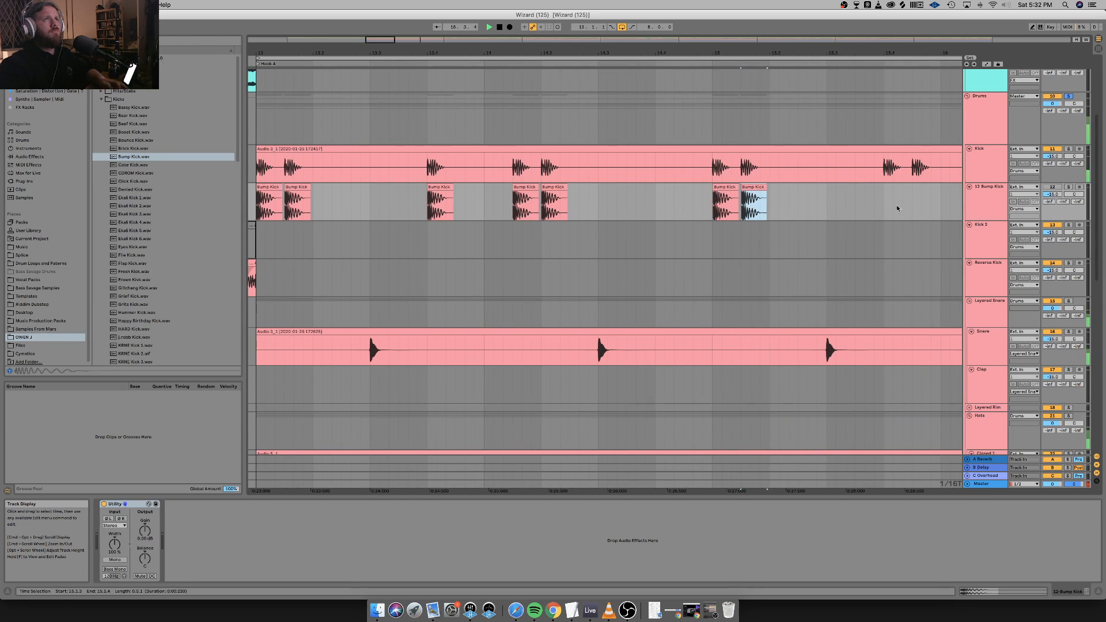
left_click(883, 206)
key("super+v")
left_click(916, 204)
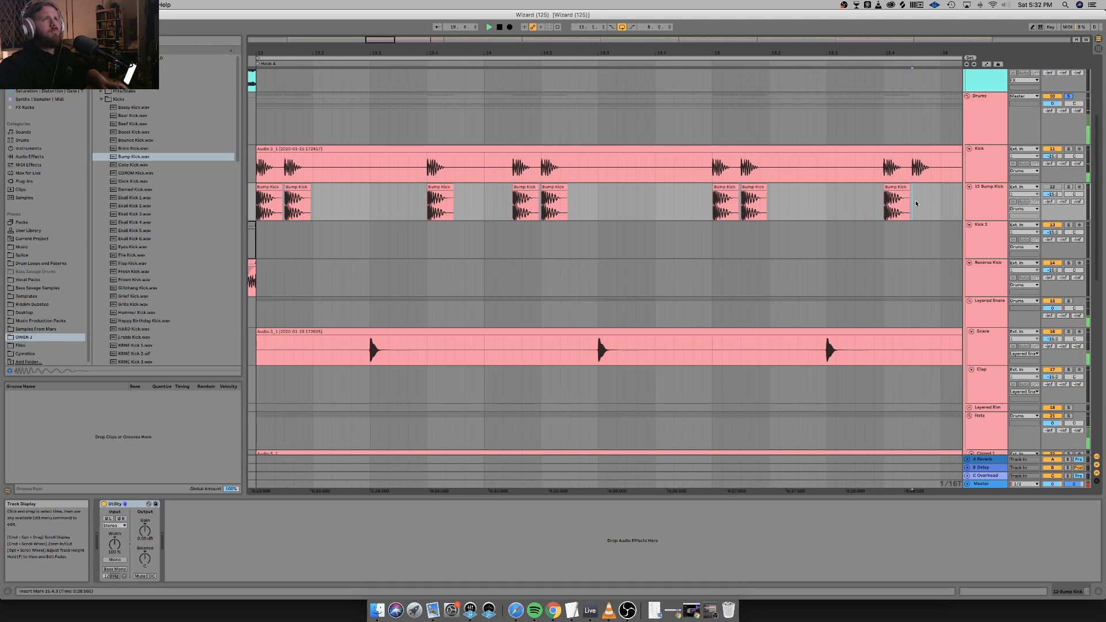
key("super+v")
Paste Bump Kick copies under the three kick hits in bar 16 and the two in bar 17.
scroll(916, 204, "right", 5)
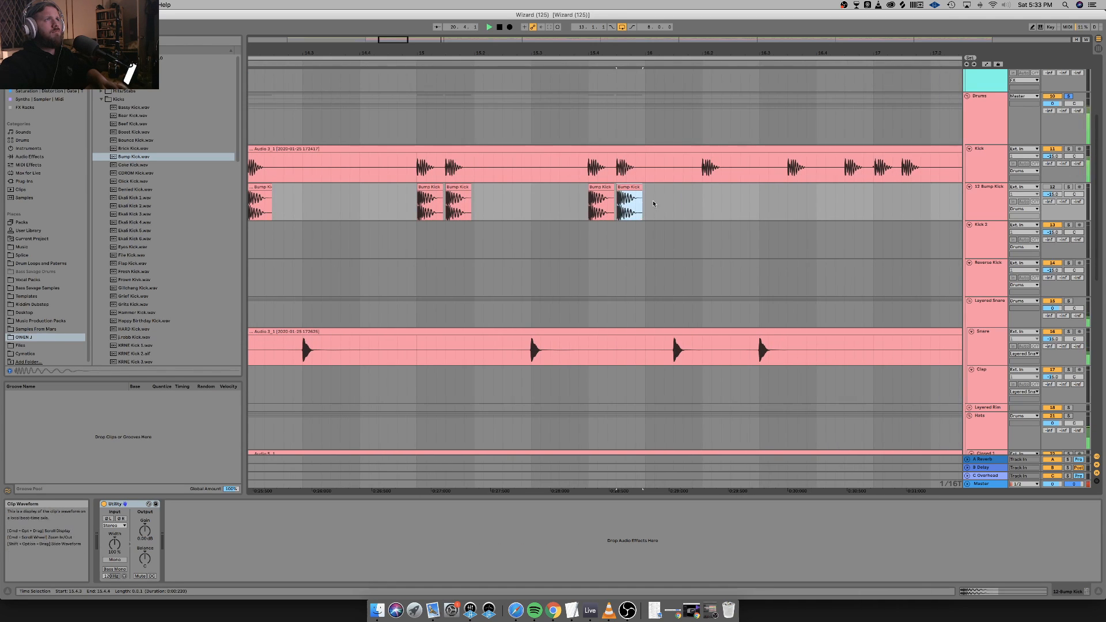
left_click(703, 202)
key("super+v")
left_click(788, 202)
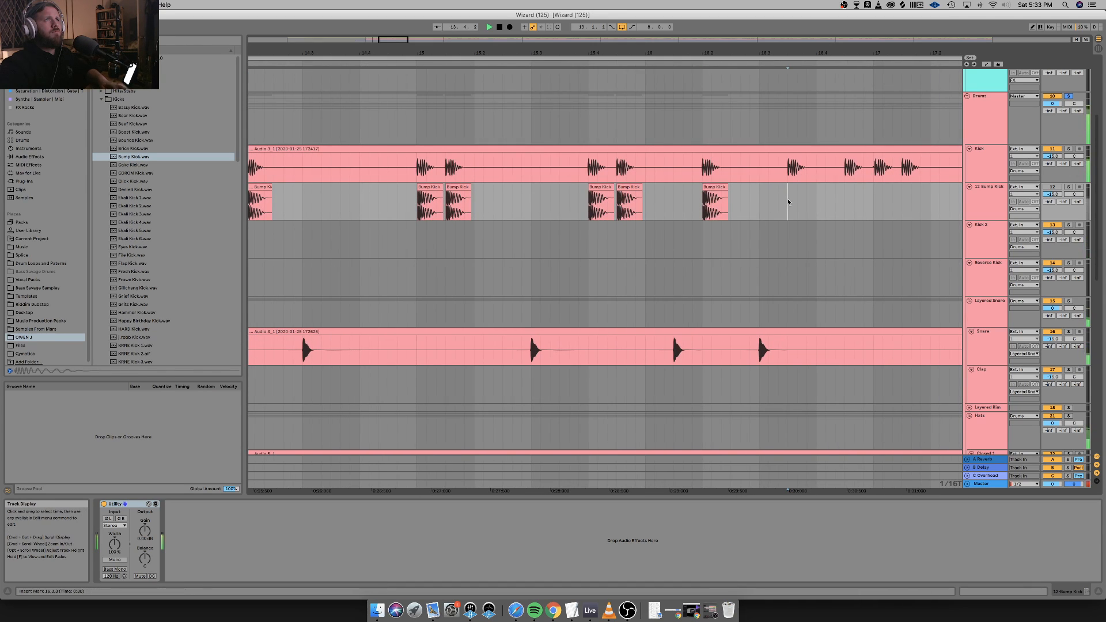
key("super+v")
scroll(784, 202, "right", 5)
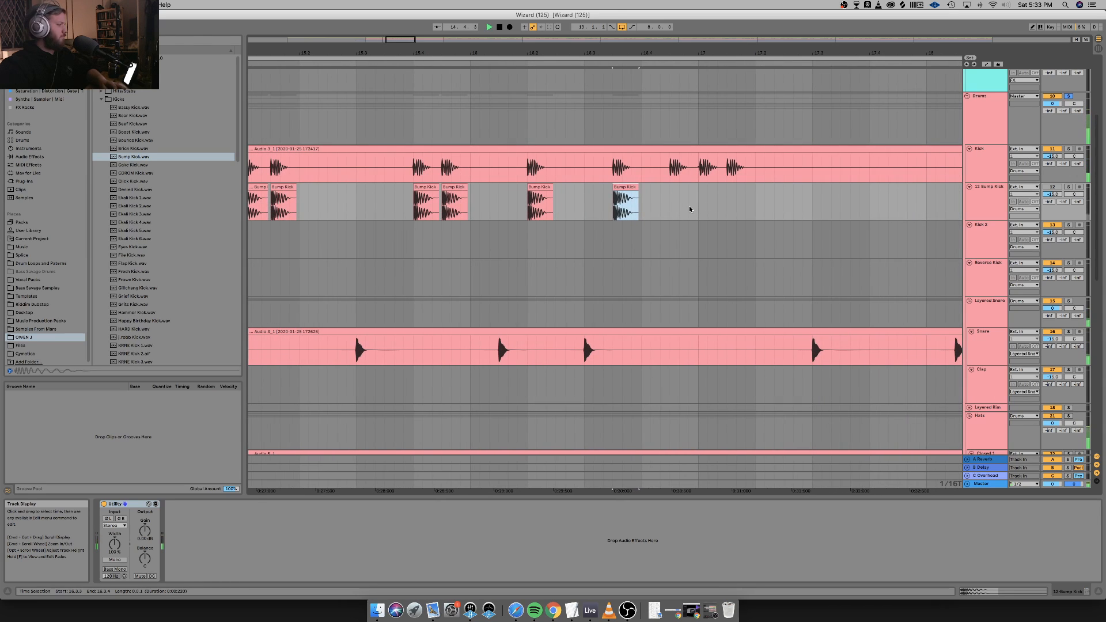
left_click(669, 205)
key("super+v")
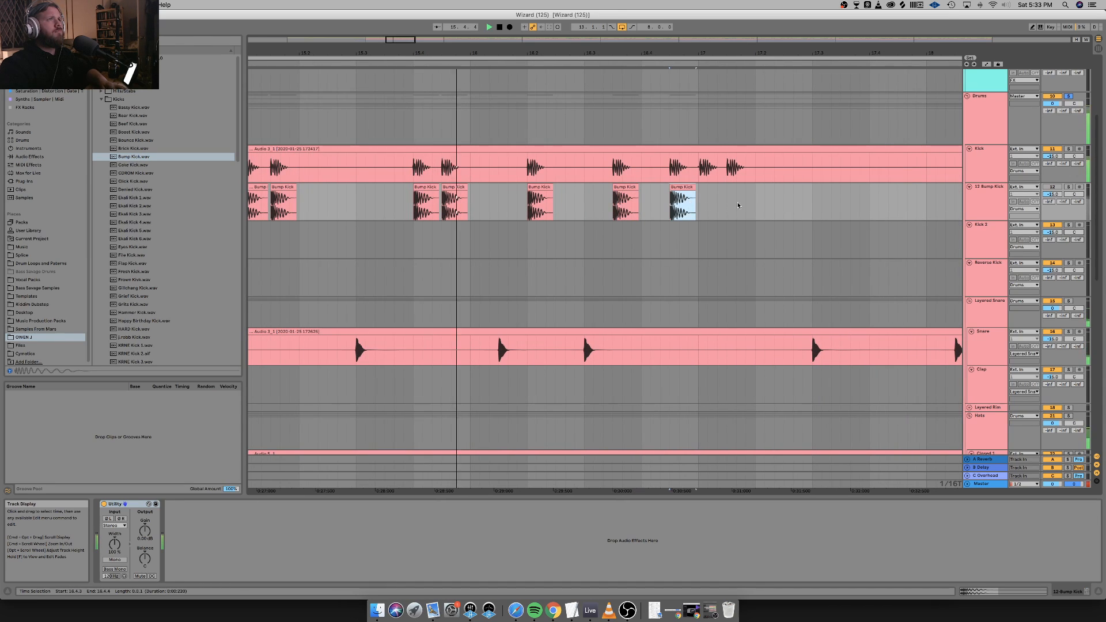
left_click(699, 202)
key("super+v")
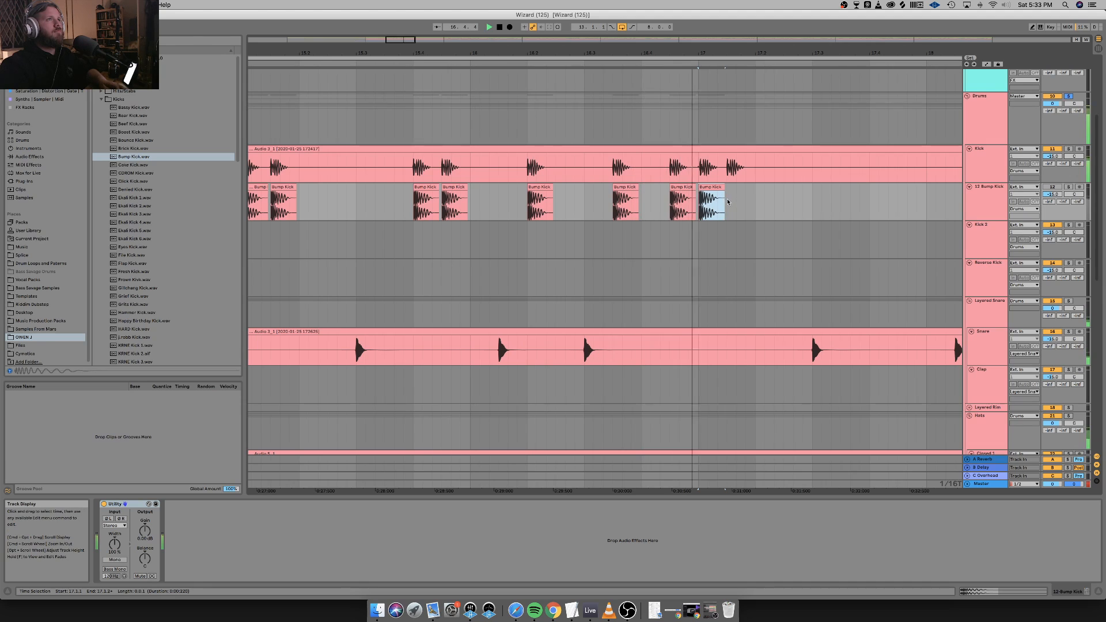
key("super+v")
Paste Bump Kick copies under the kick hit in bar 18 and the first two hits in bar 19.
scroll(805, 203, "right", 9)
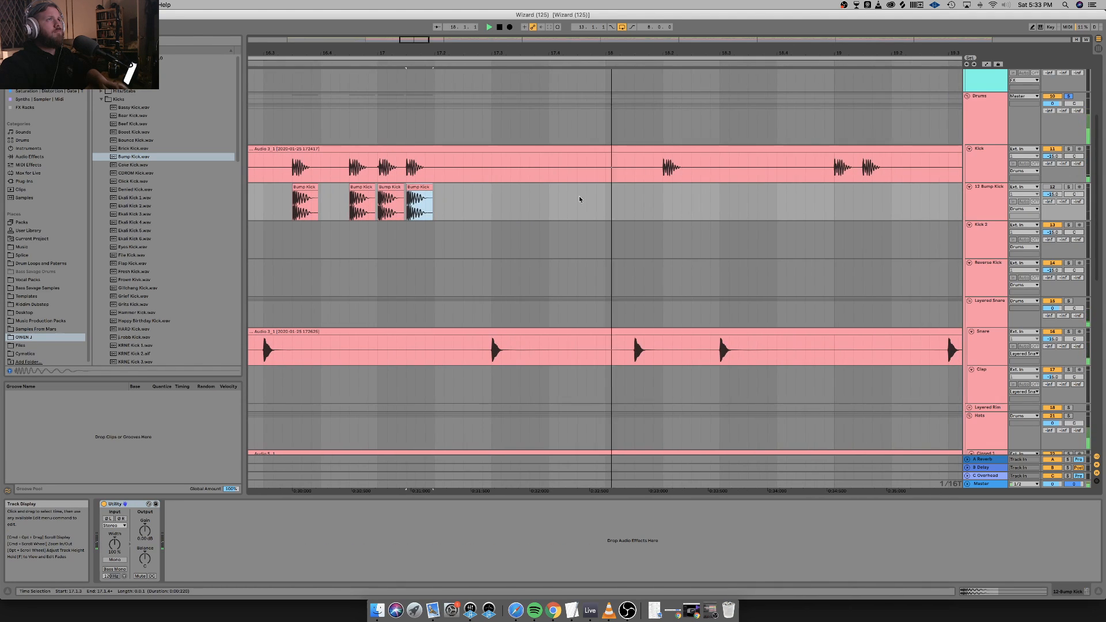
left_click(662, 196)
key("super+v")
scroll(761, 207, "right", 2)
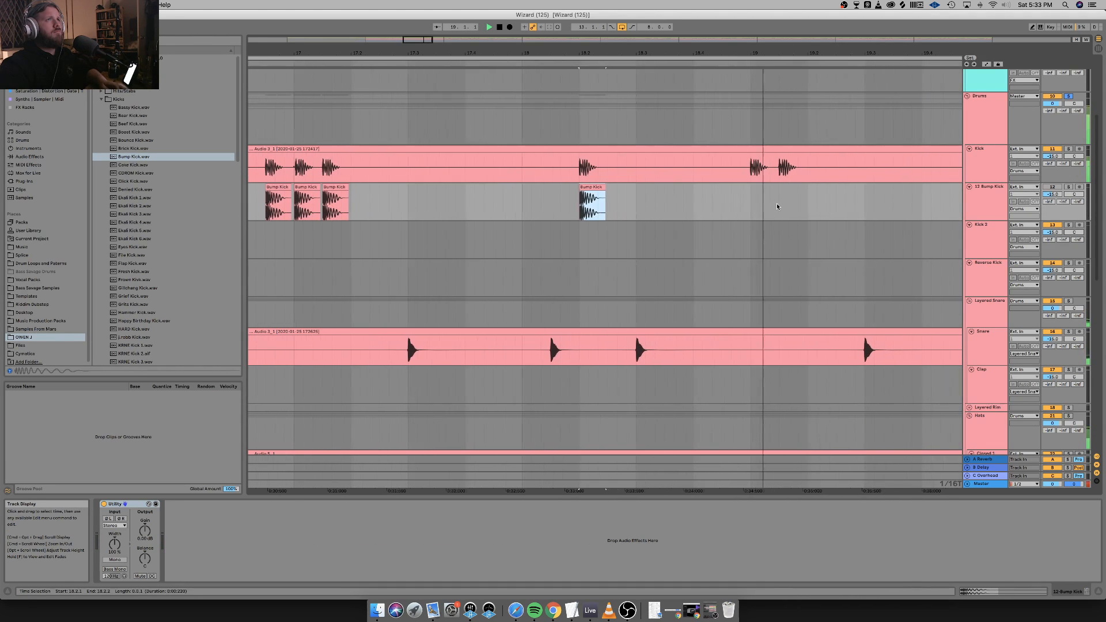
left_click(751, 205)
key("super+v")
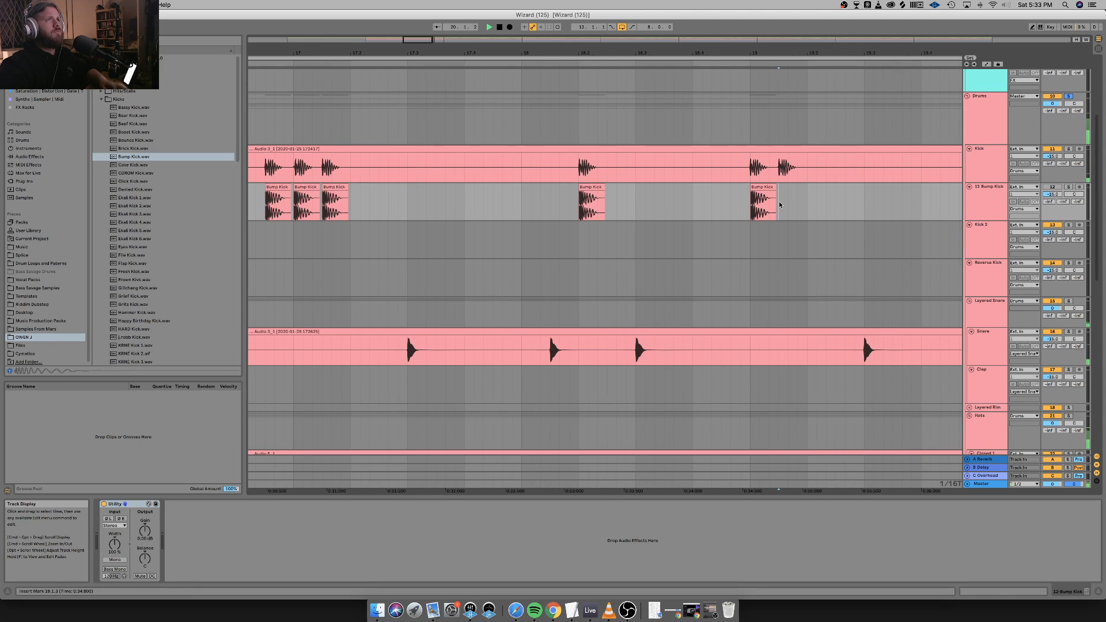
key("super+v")
scroll(861, 214, "right", 8)
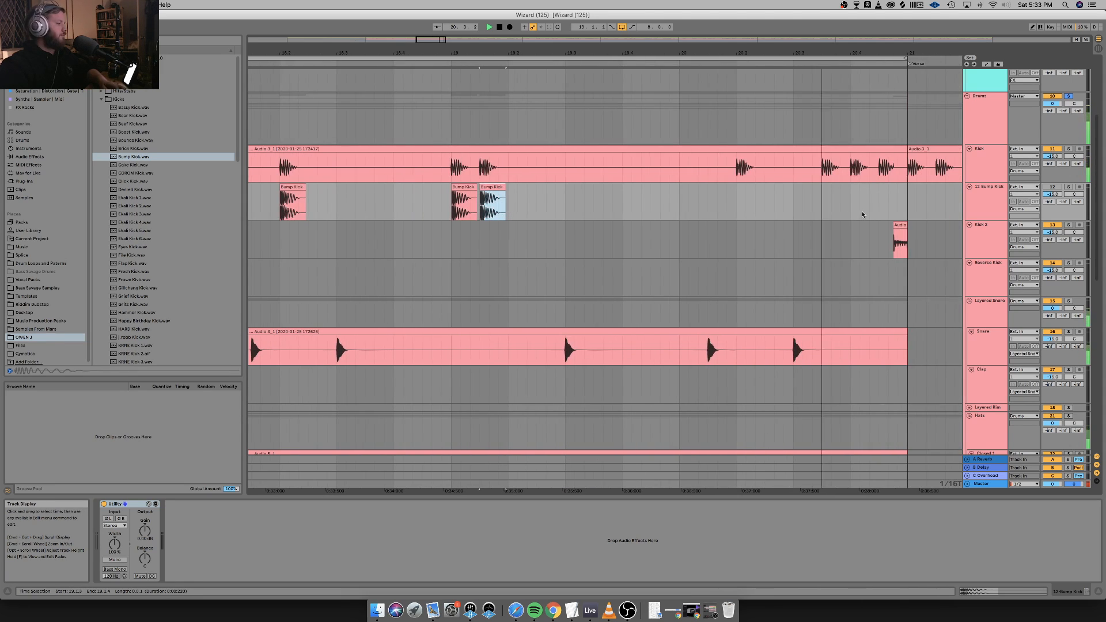
Paste Bump Kick copies under the four kick hits in bar 20.
left_click(736, 197)
key("super+v")
scroll(732, 201, "right", 4)
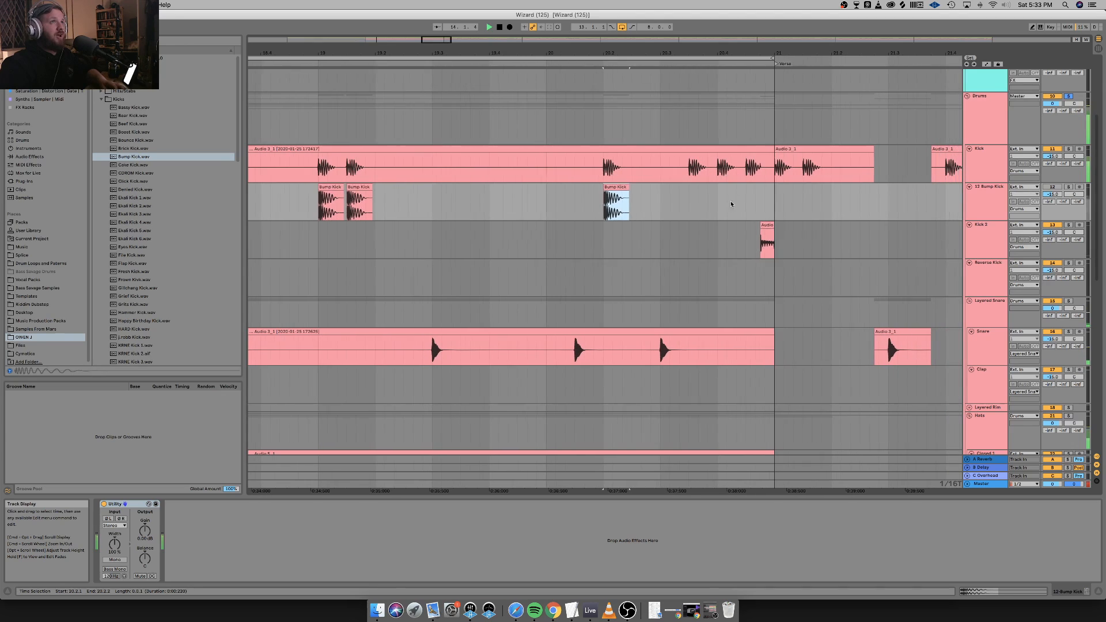
left_click(690, 204)
key("super+v")
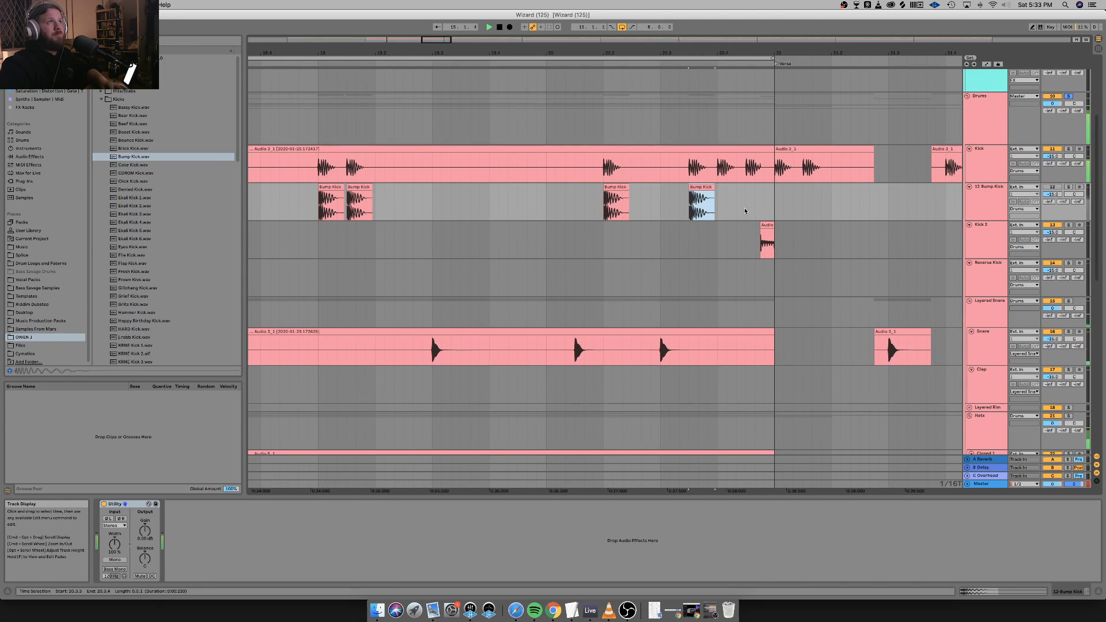
left_click(718, 208)
key("super+v")
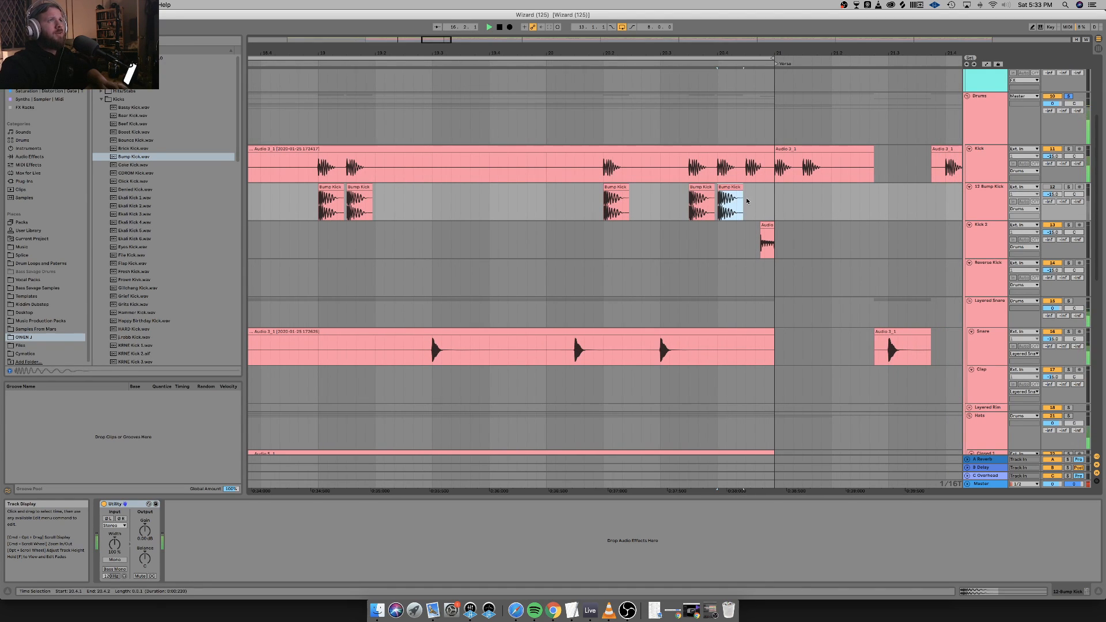
left_click(747, 201)
key("super+v")
Select the full Bump Kick pattern from bar 13 to bar 21 and duplicate it across the verse starting at bar 21.
key("minus")
key("minus")
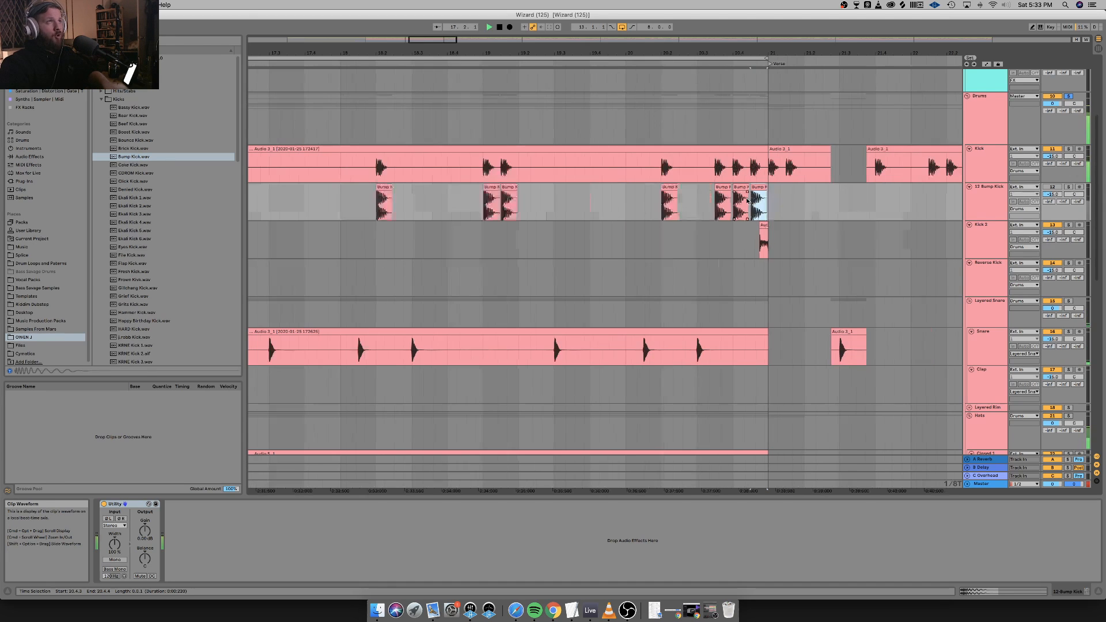
left_click(766, 201)
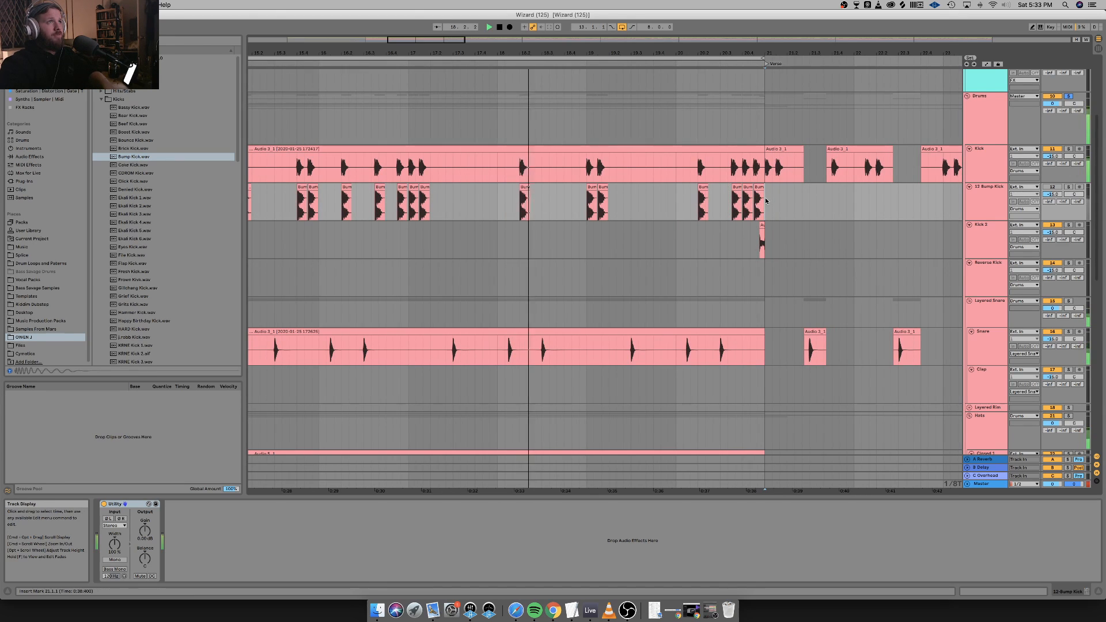
scroll(767, 201, "left", 10)
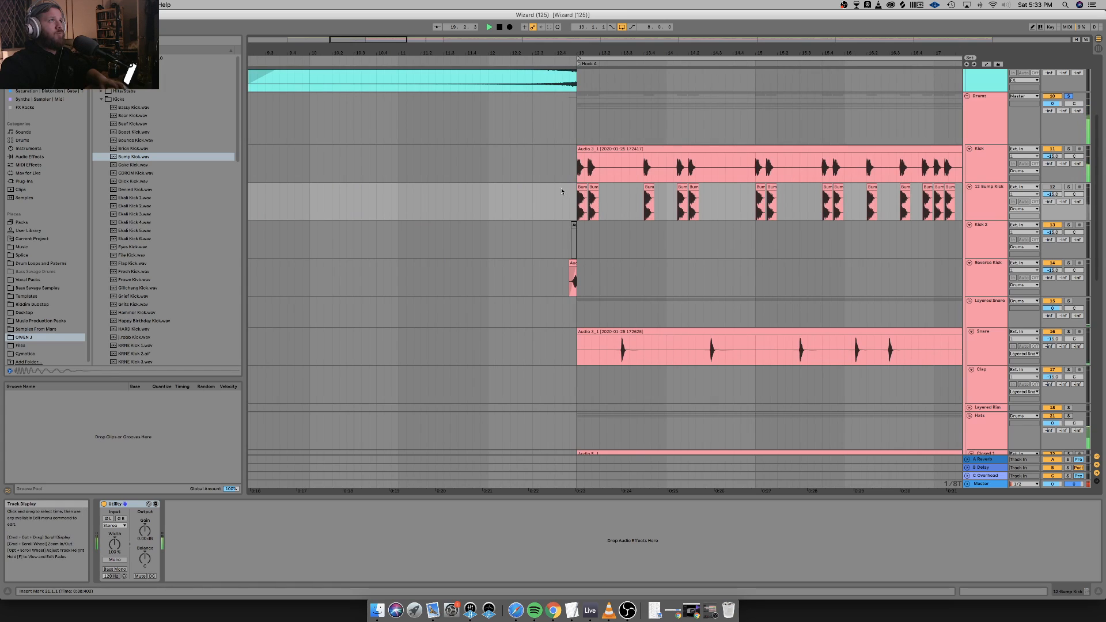
left_click(583, 188, "shift")
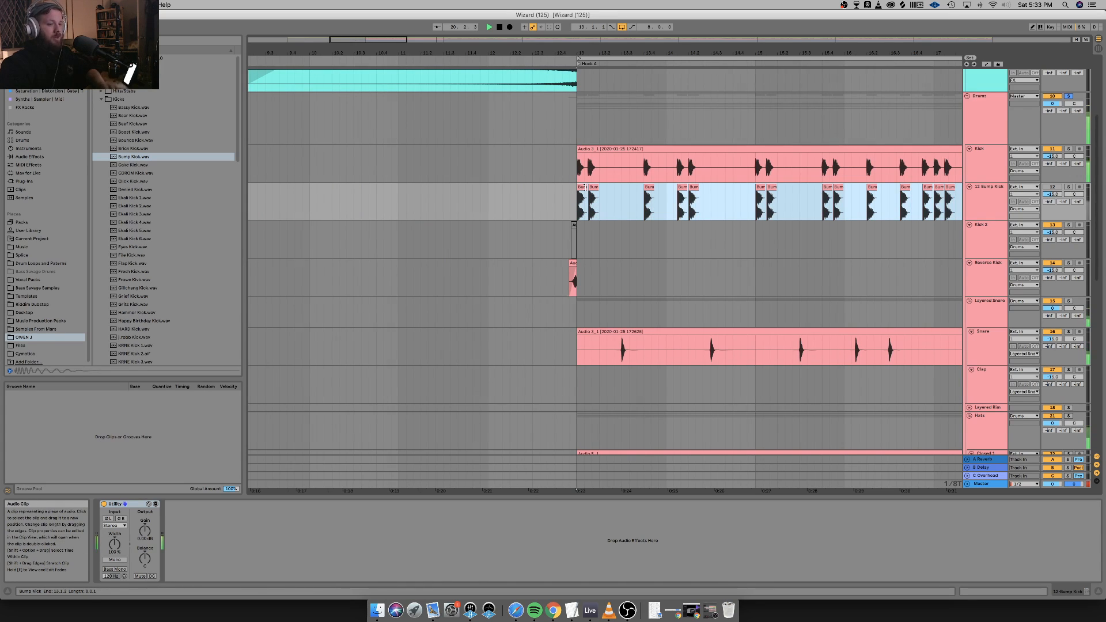
scroll(585, 188, "right", 3)
scroll(585, 188, "down", 5)
scroll(587, 190, "right", 3)
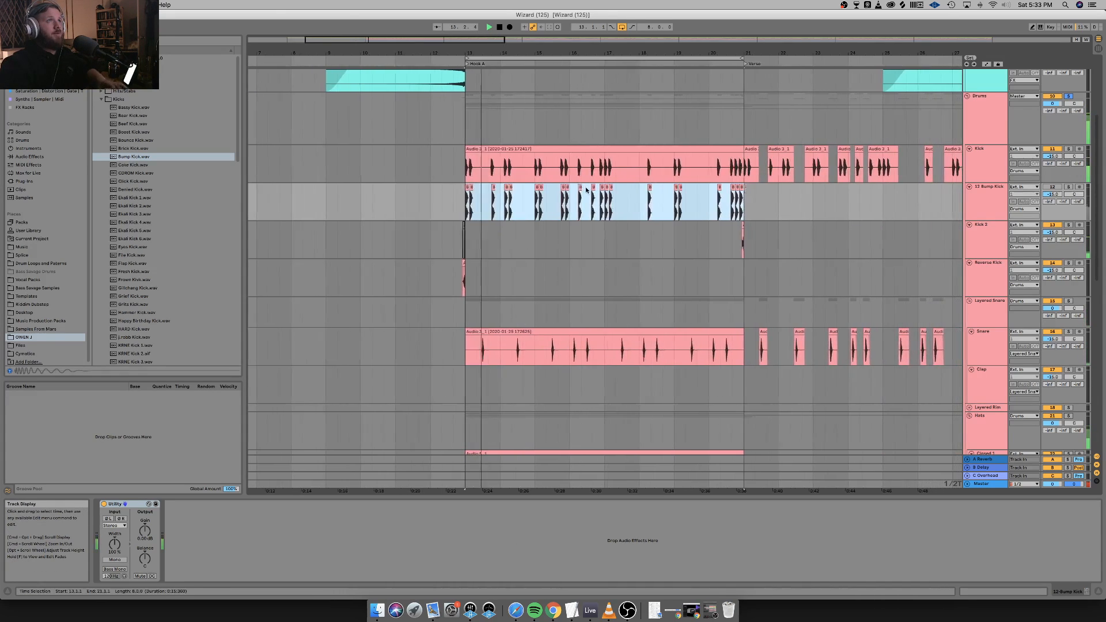
scroll(586, 190, "right", 5)
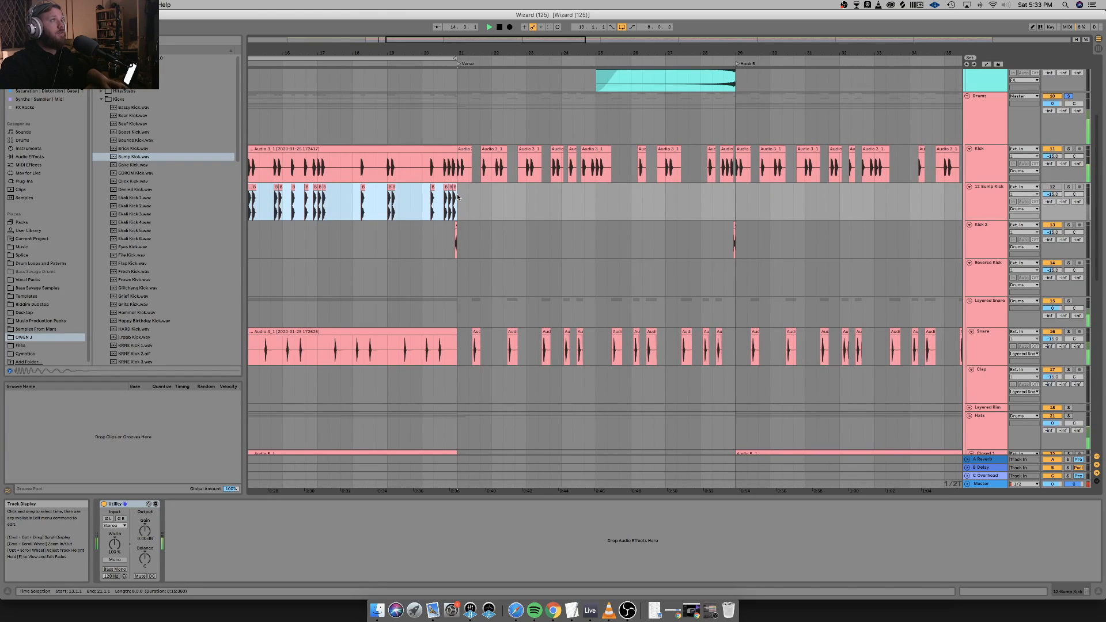
key("super+d")
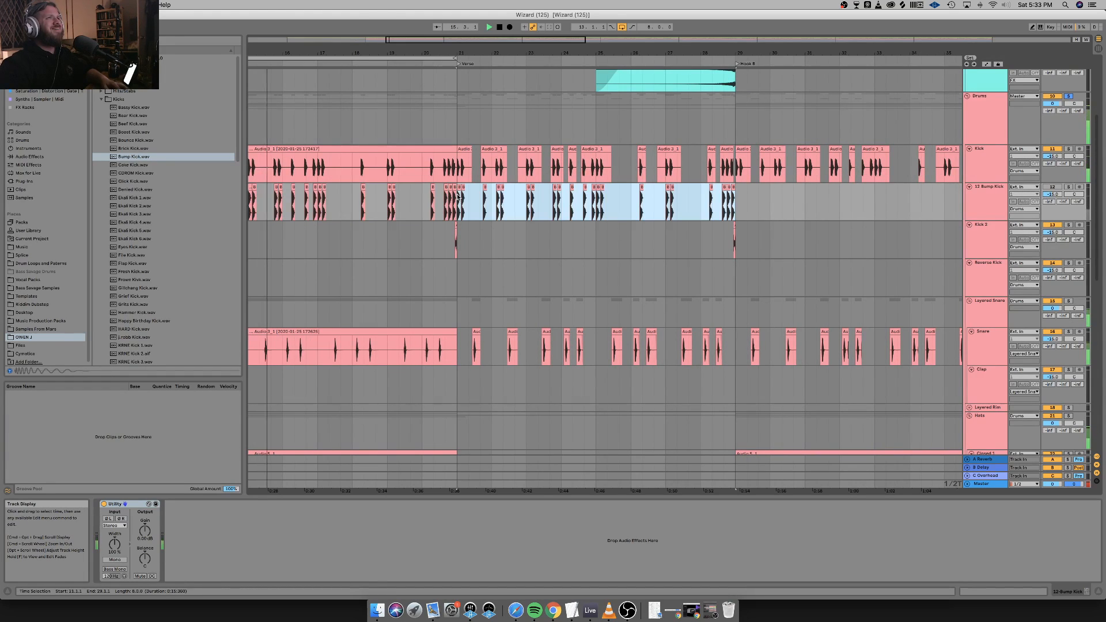
Duplicate the eight-bar Bump Kick pattern six more times so it fills the track through bar 77.
key("super+d")
key("super+d")
key("super+d")
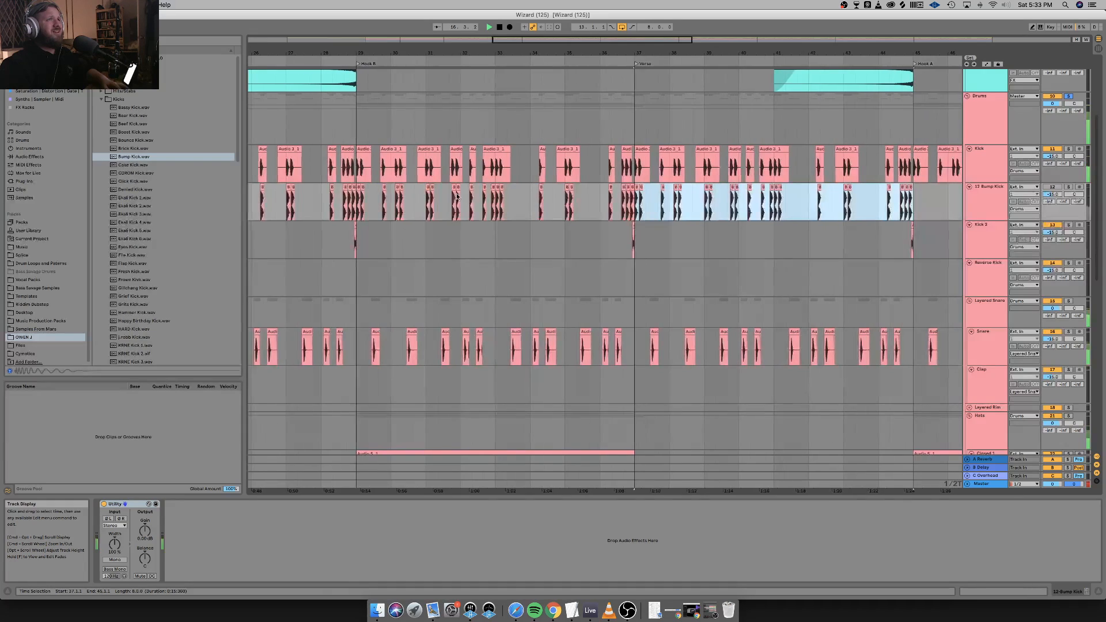
key("super+d")
key("super+d")
key("super+d")
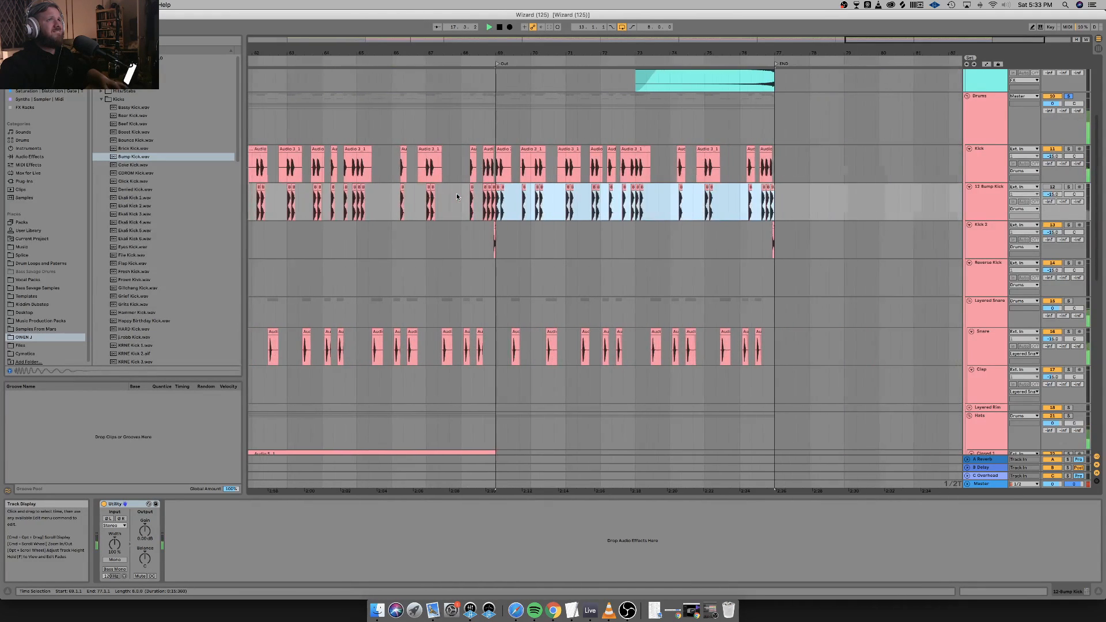
Copy the EQ Eight and FF Pro-MB devices from the Kick track onto the Bump Kick track.
left_click(986, 178)
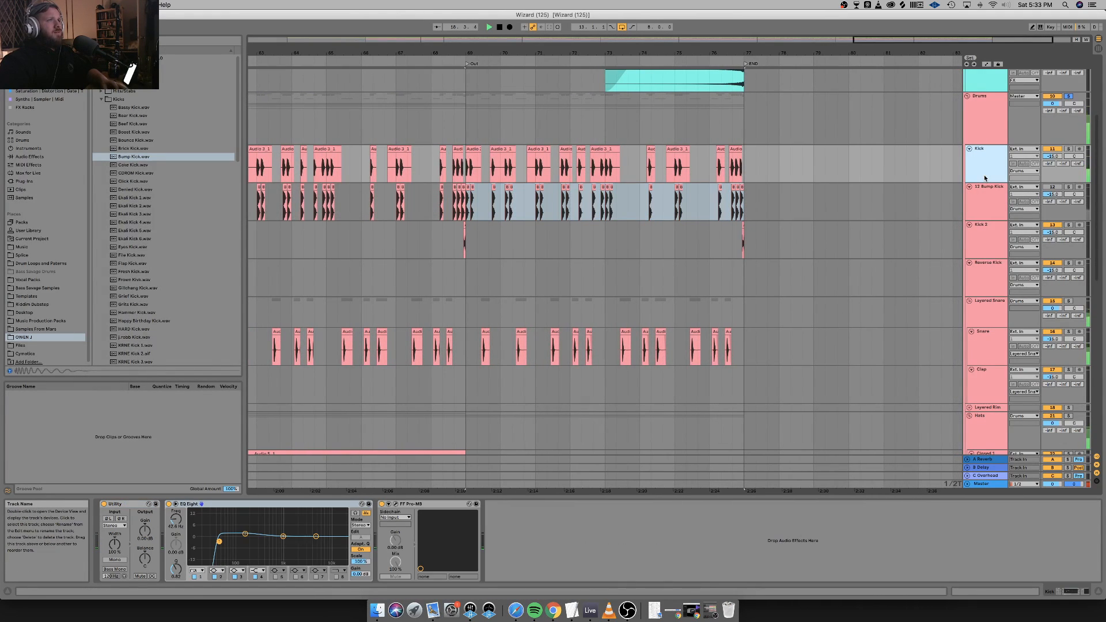
left_click(296, 505)
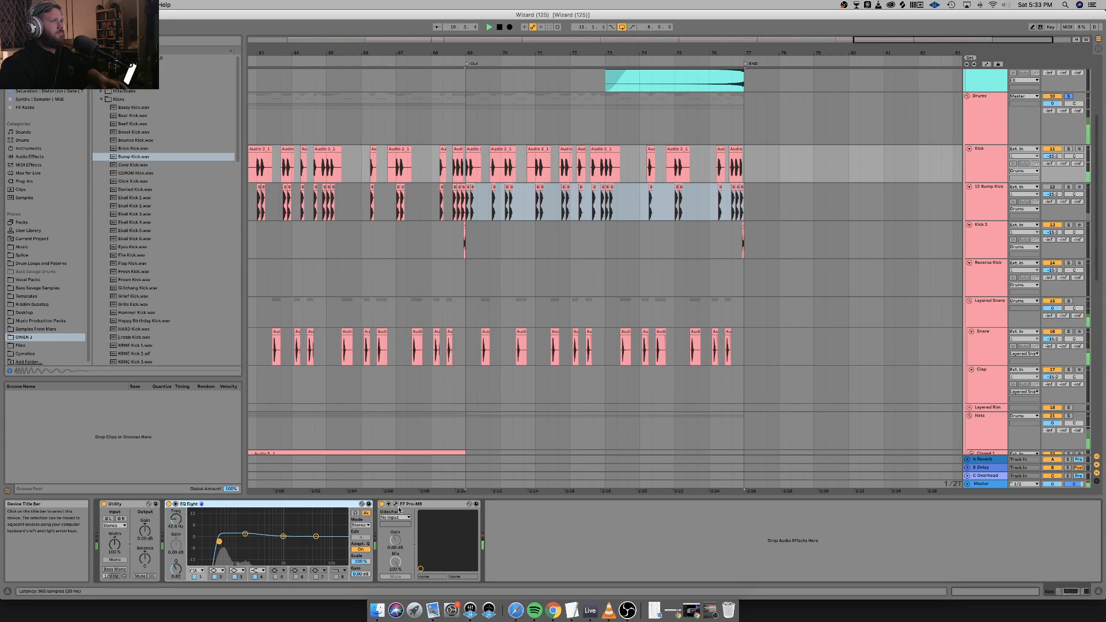
left_click(979, 205)
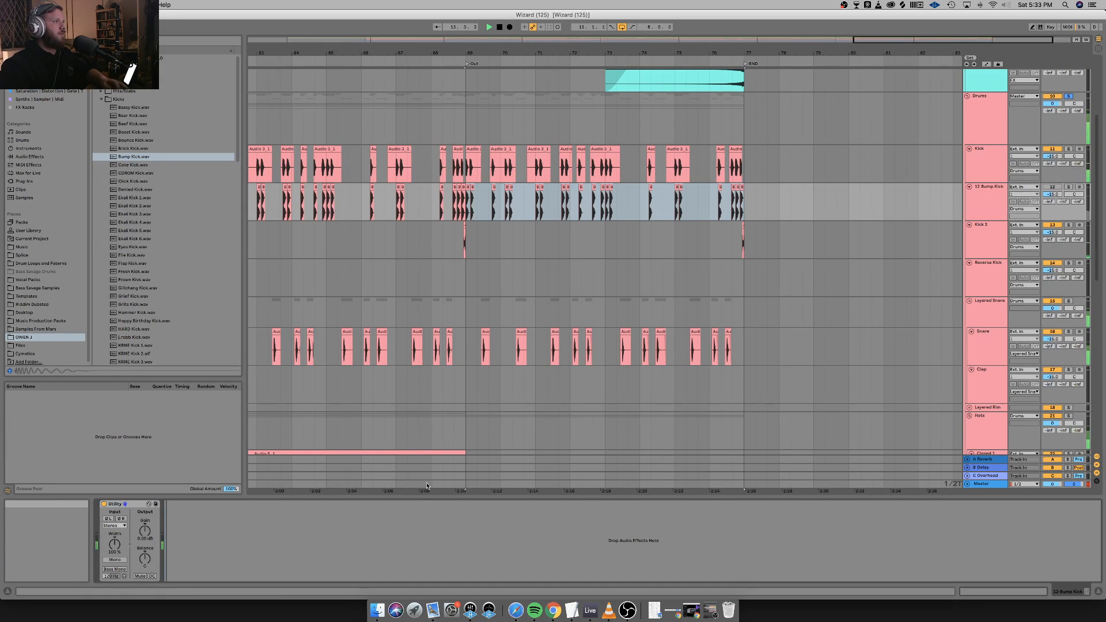
key("super+v")
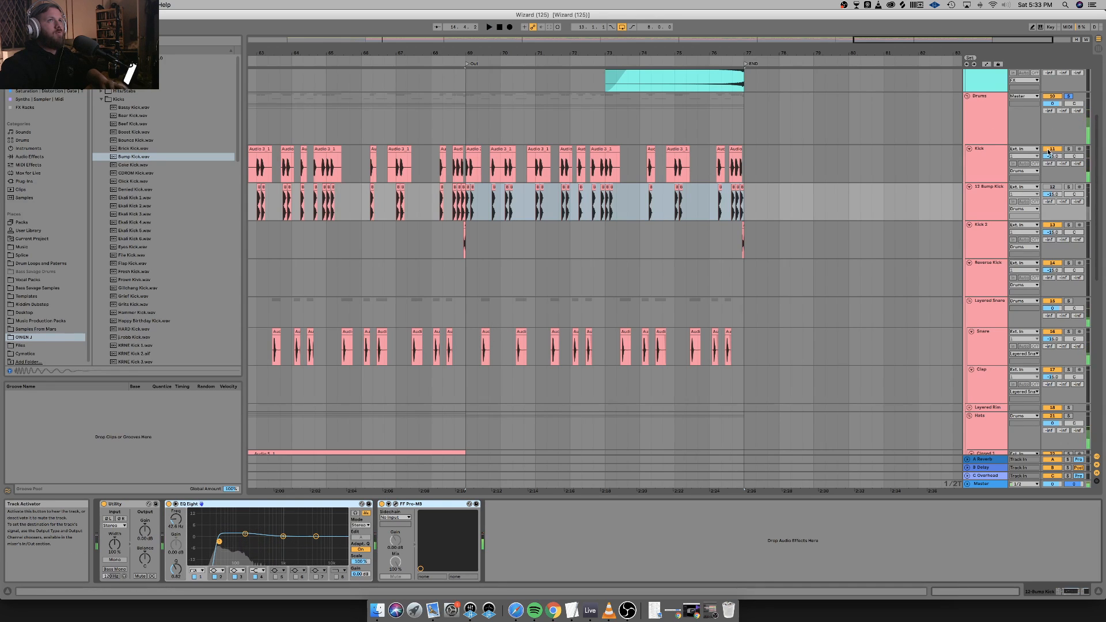
Pull down the low-cut and low-mid bands of the Bump Kick's EQ Eight while playing the song.
scroll(601, 147, "left", 20)
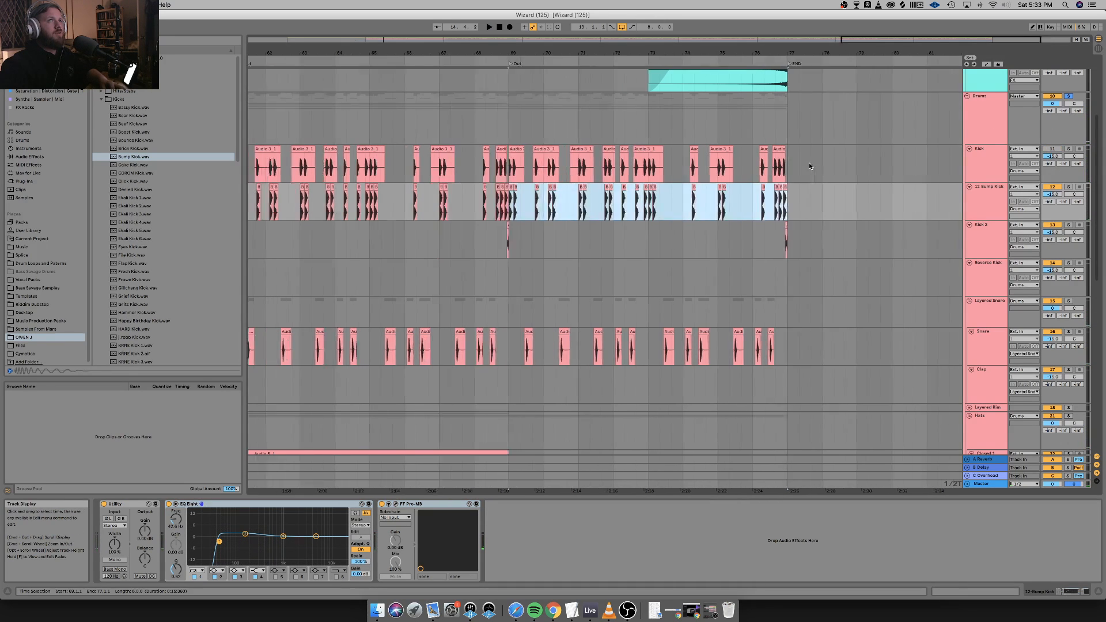
scroll(601, 147, "left", 3)
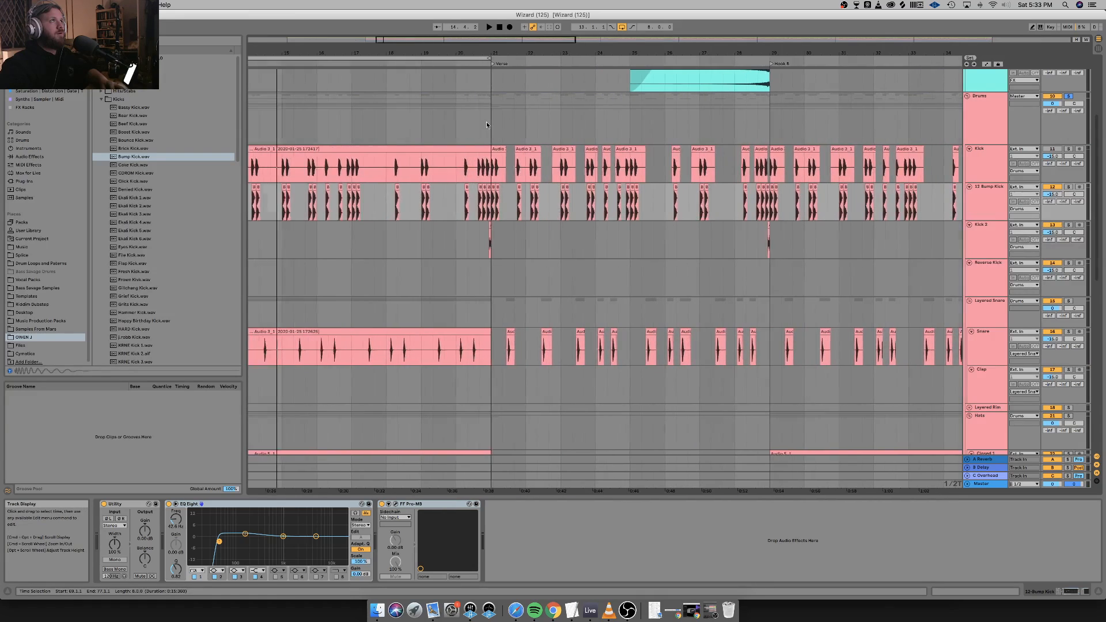
key("space")
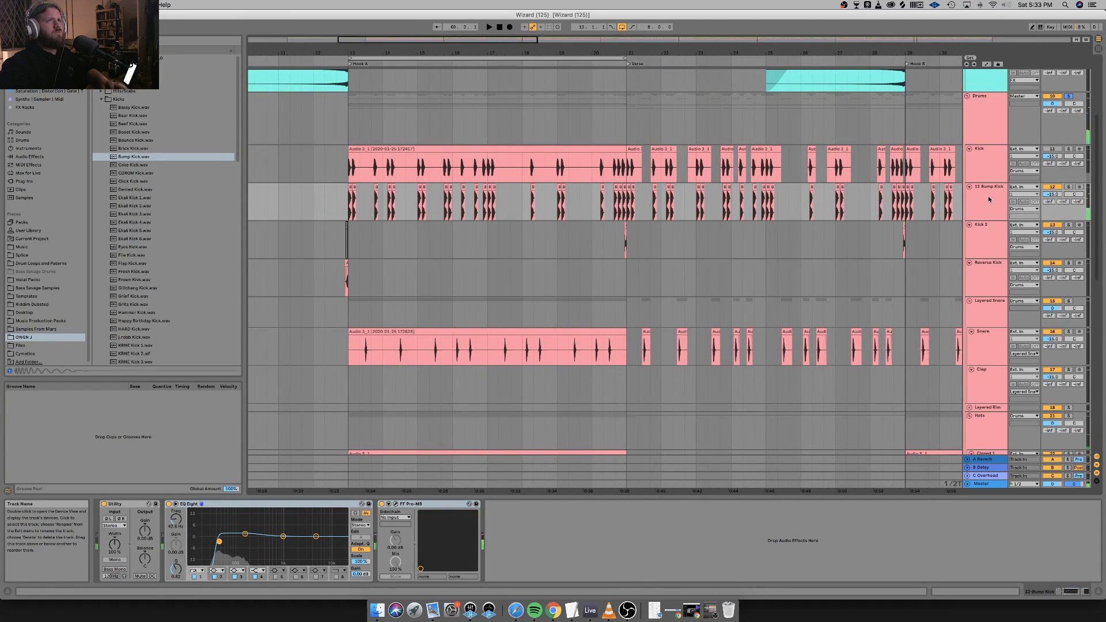
left_click(988, 199)
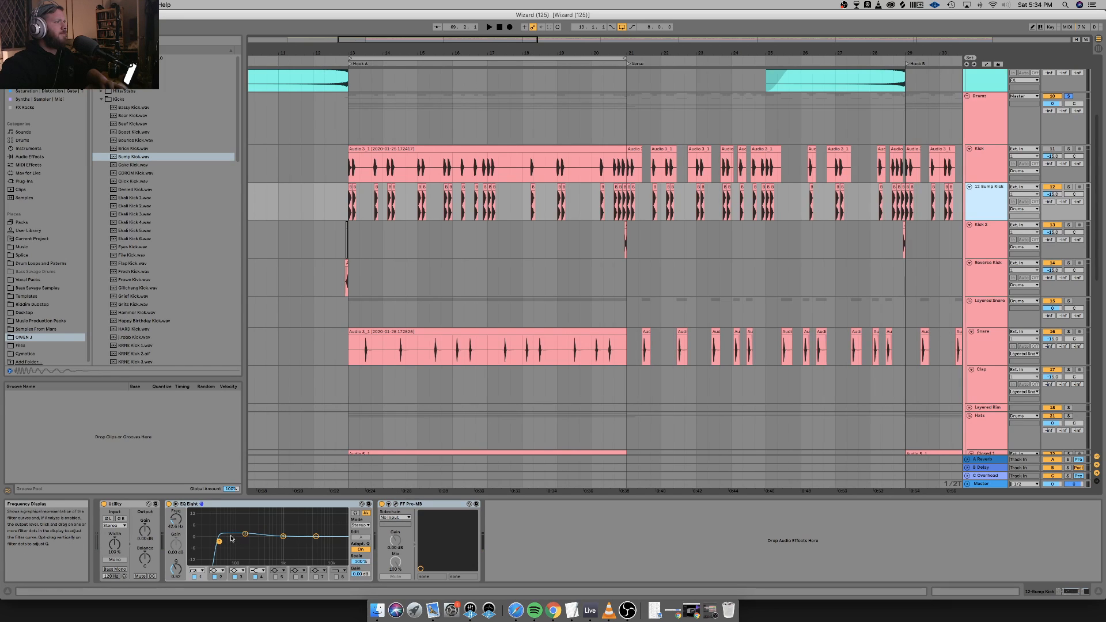
left_click_drag(220, 542, 219, 544)
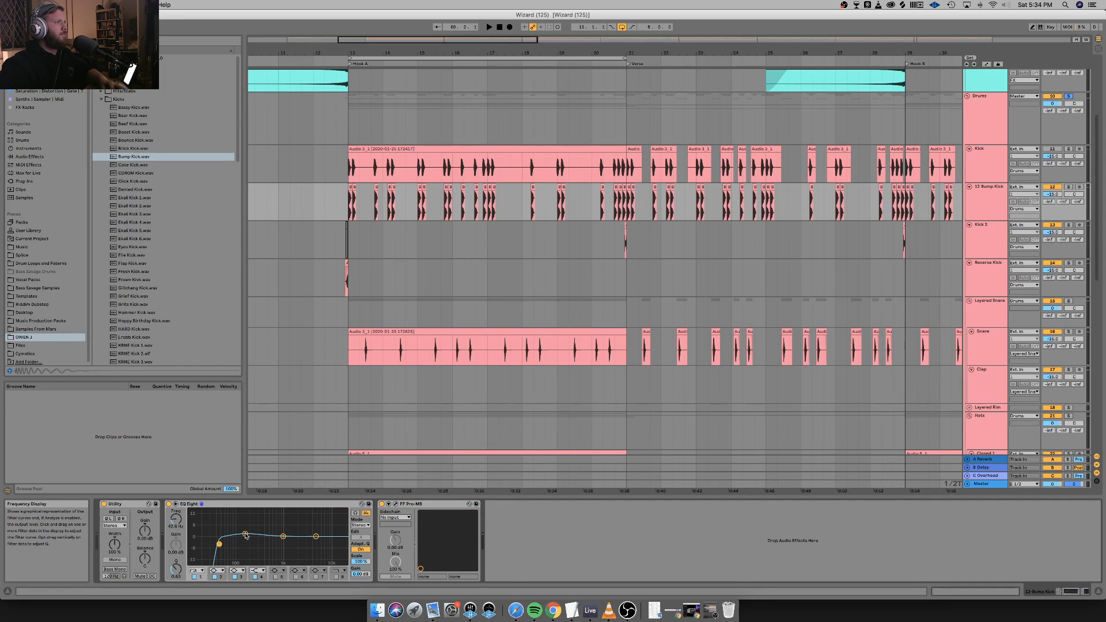
key("space")
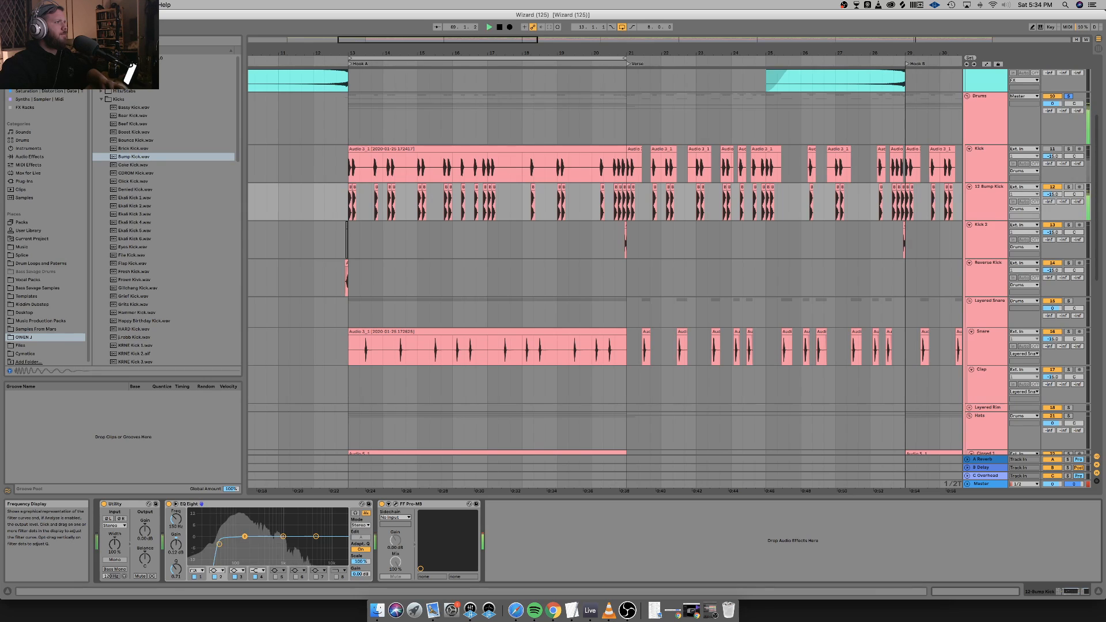
left_click_drag(245, 536, 243, 541)
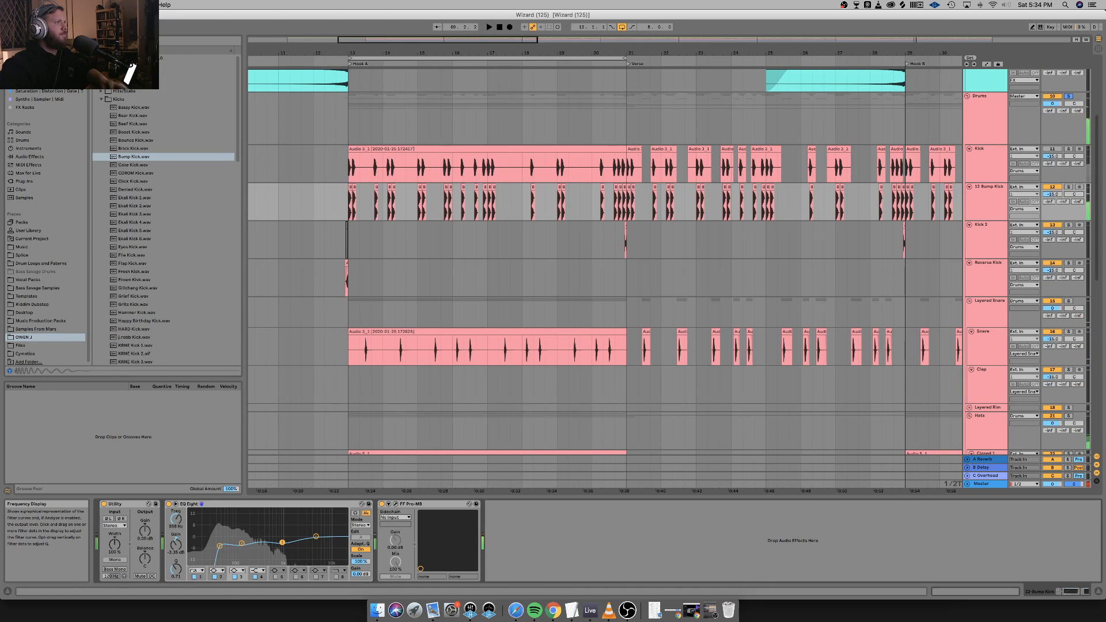
Check the low-band dynamics in the Bump Kick's Pro-MB and close the plug-in window.
left_click(396, 505)
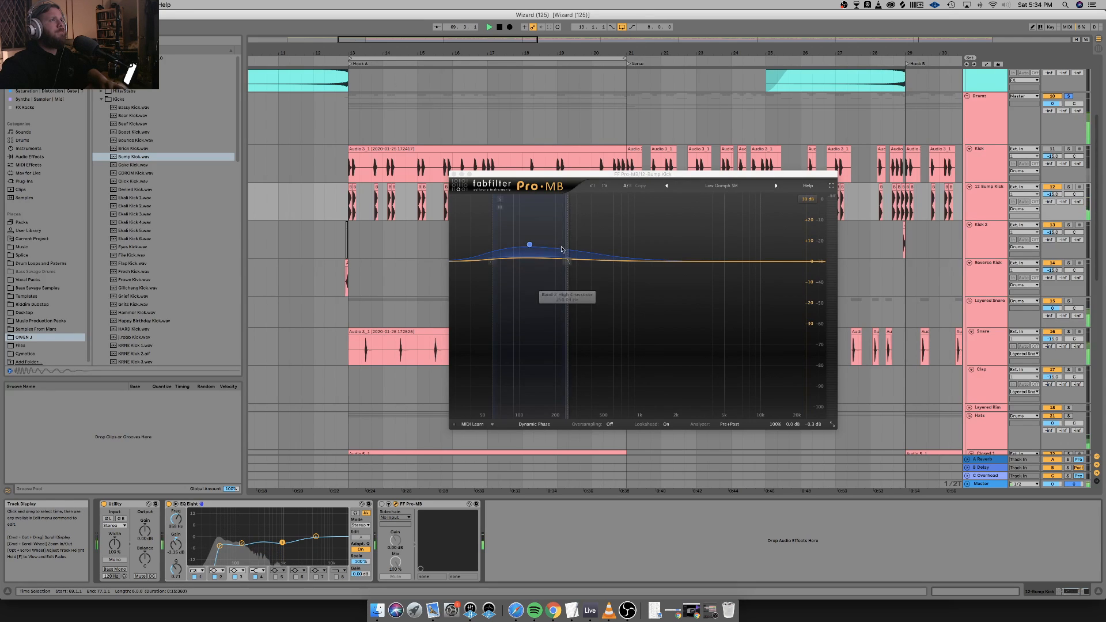
left_click(453, 174)
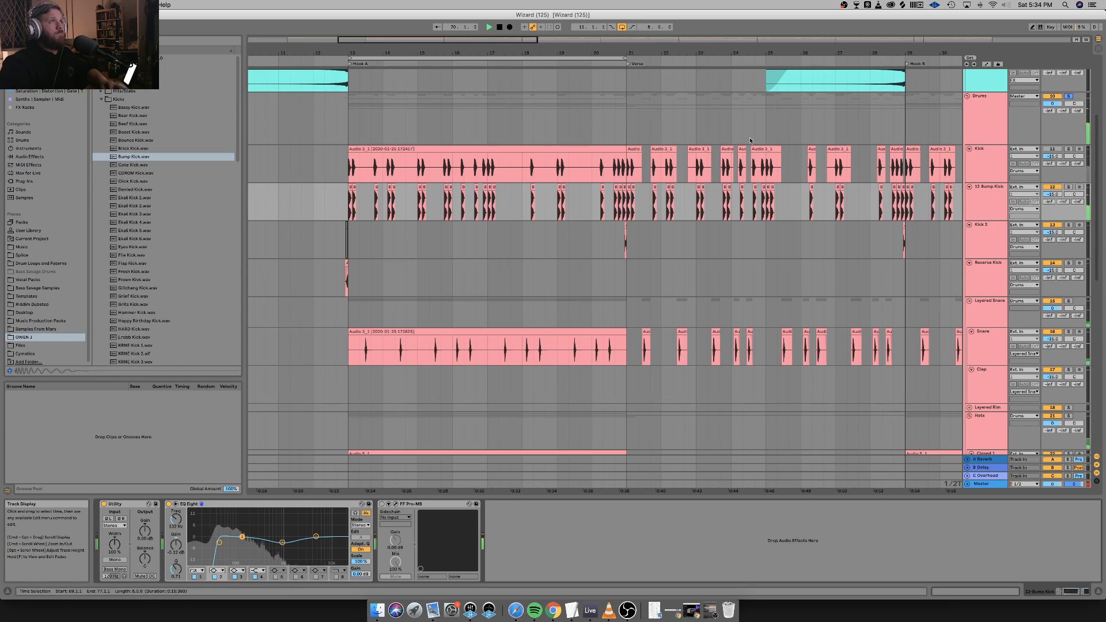
scroll(387, 249, "left", 5)
scroll(387, 249, "right", 3)
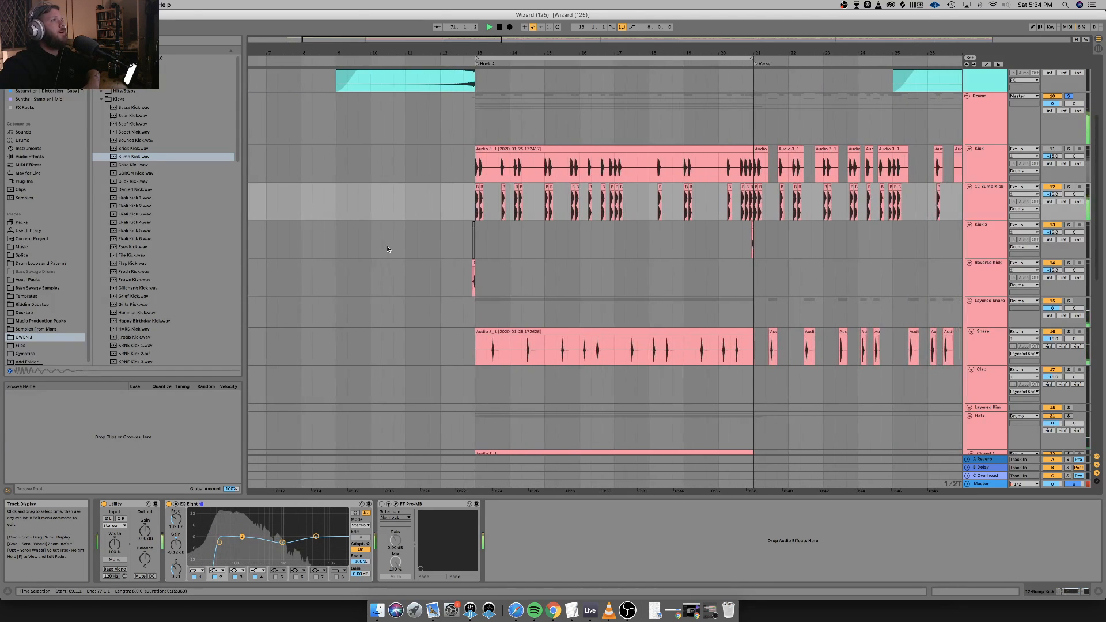
Refine the Bump Kick's EQ Eight by shifting the low cut lower, reducing the high band, and setting band 2 to -0.87 dB at 132 Hz.
left_click(219, 543)
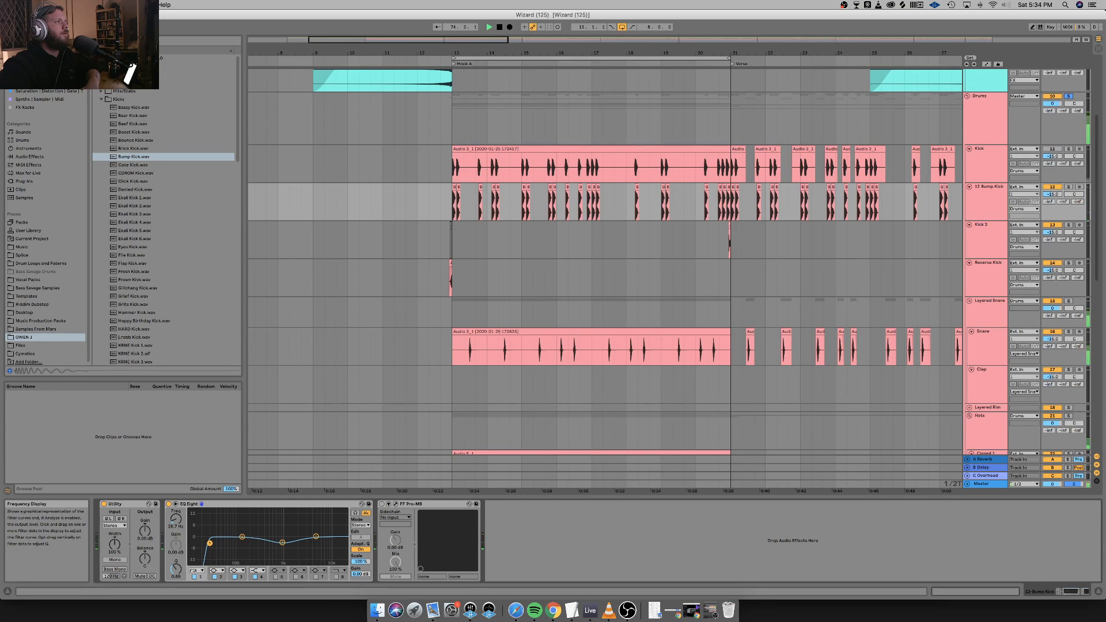
left_click_drag(215, 544, 215, 543)
left_click_drag(316, 536, 317, 541)
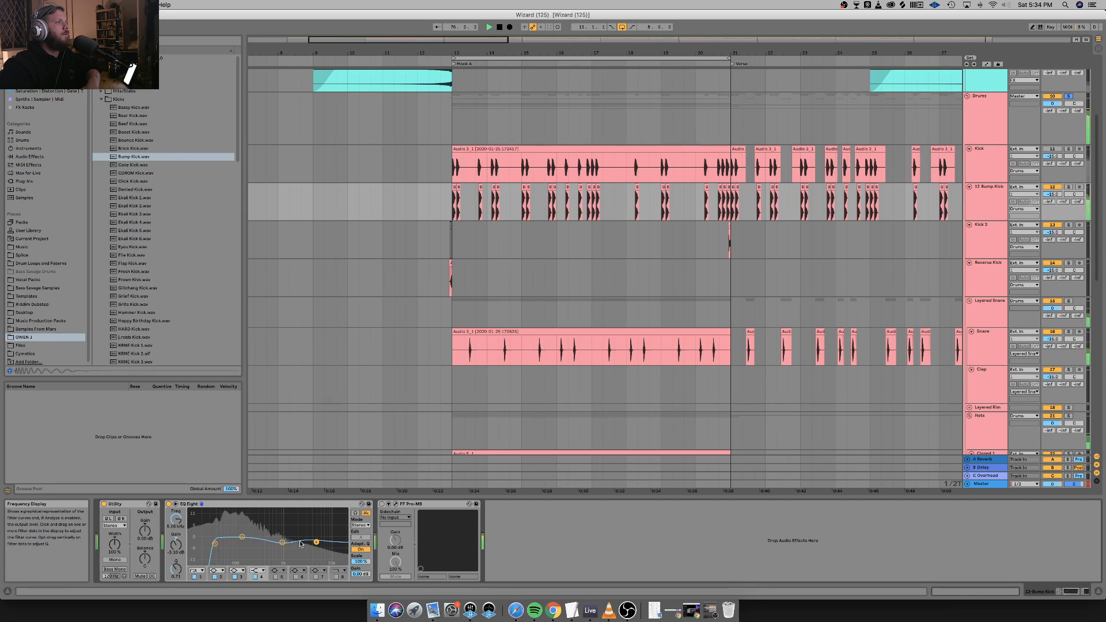
left_click_drag(242, 537, 243, 539)
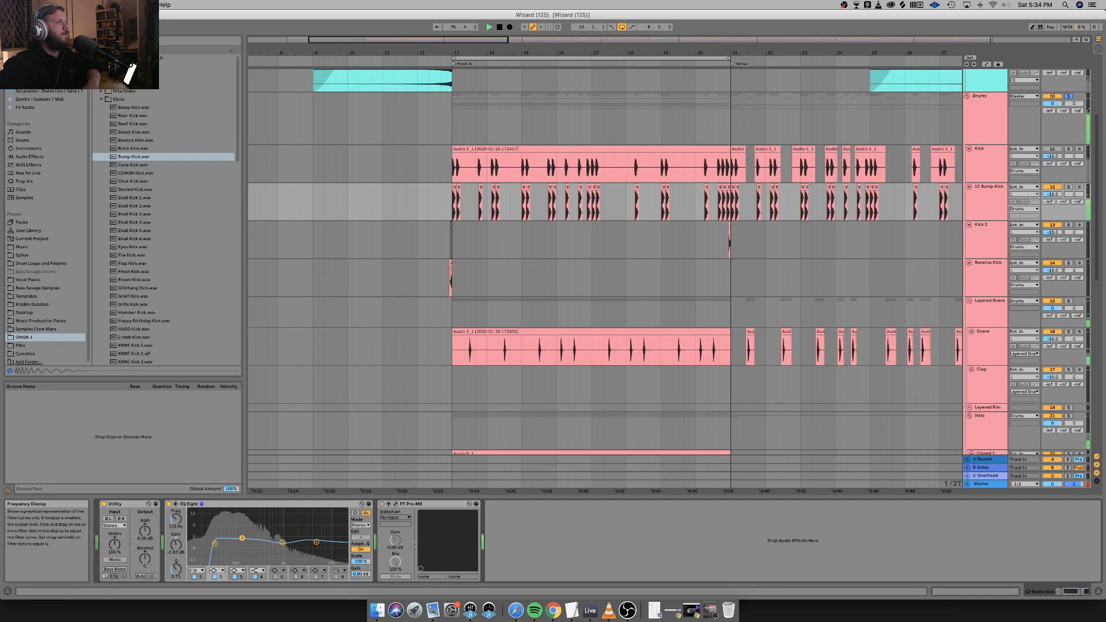
Enable Bass Mono in the Bump Kick's Utility and play the song to hear the layered kick.
left_click(119, 570)
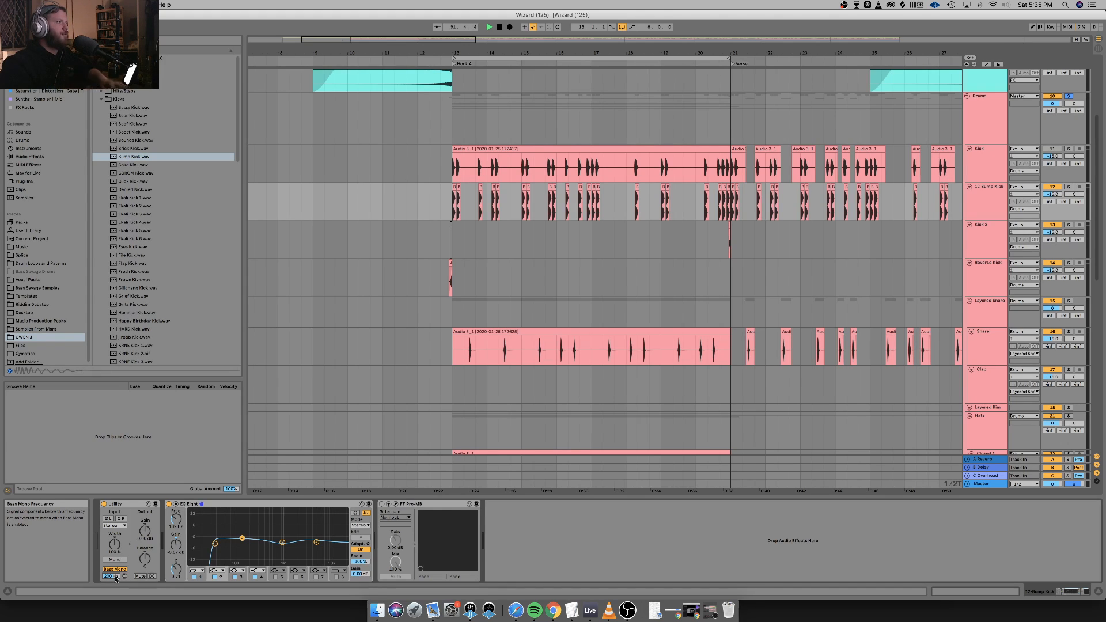
key("space")
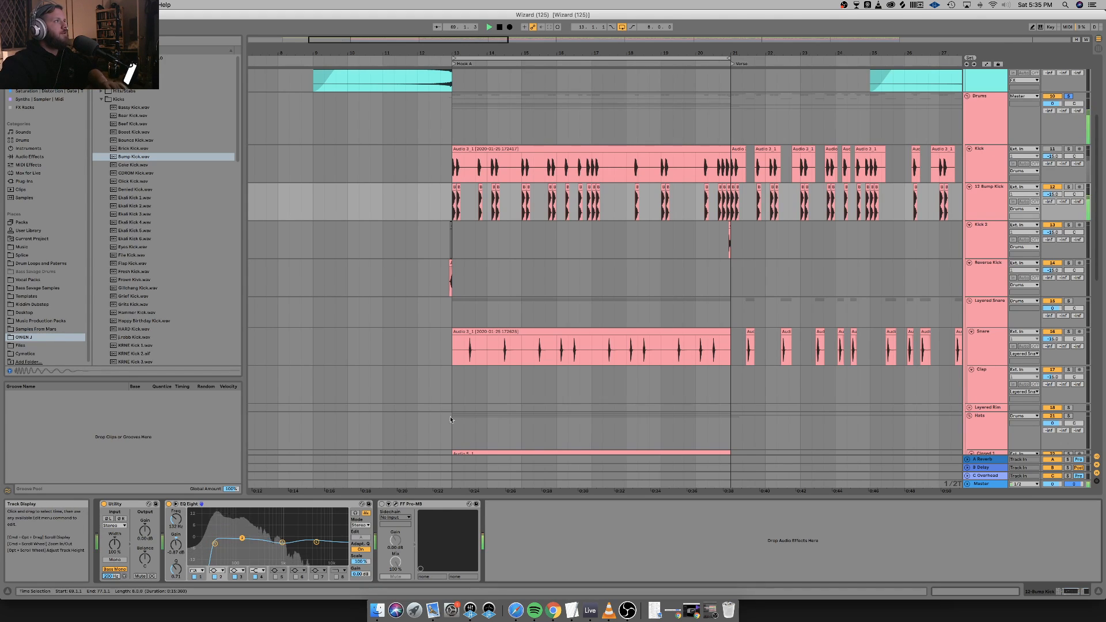
key("space")
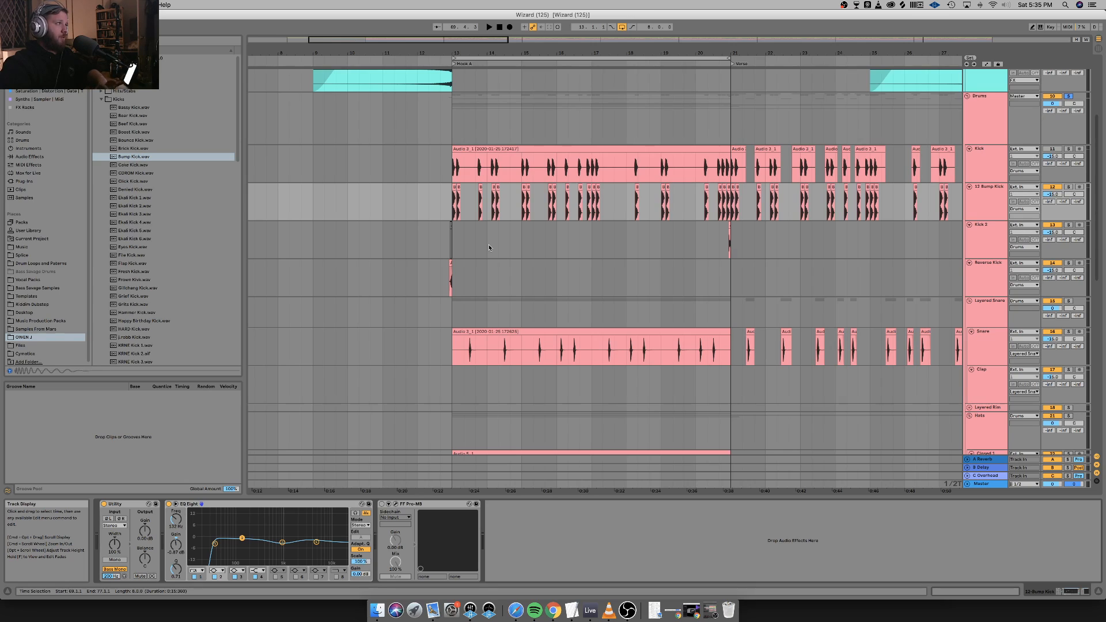
key("space")
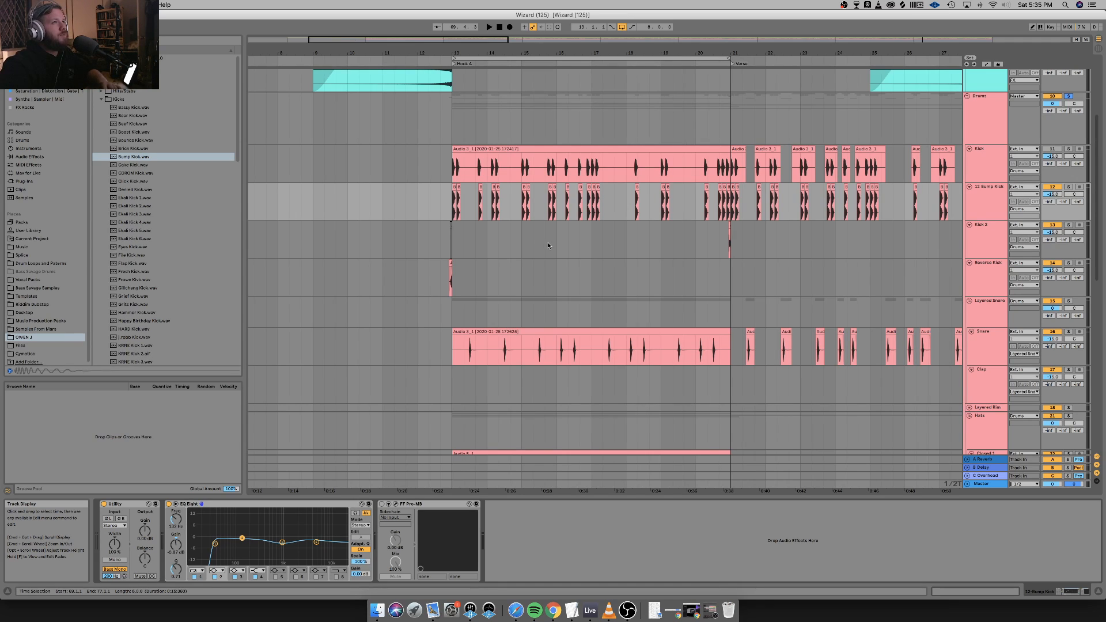
key("space")
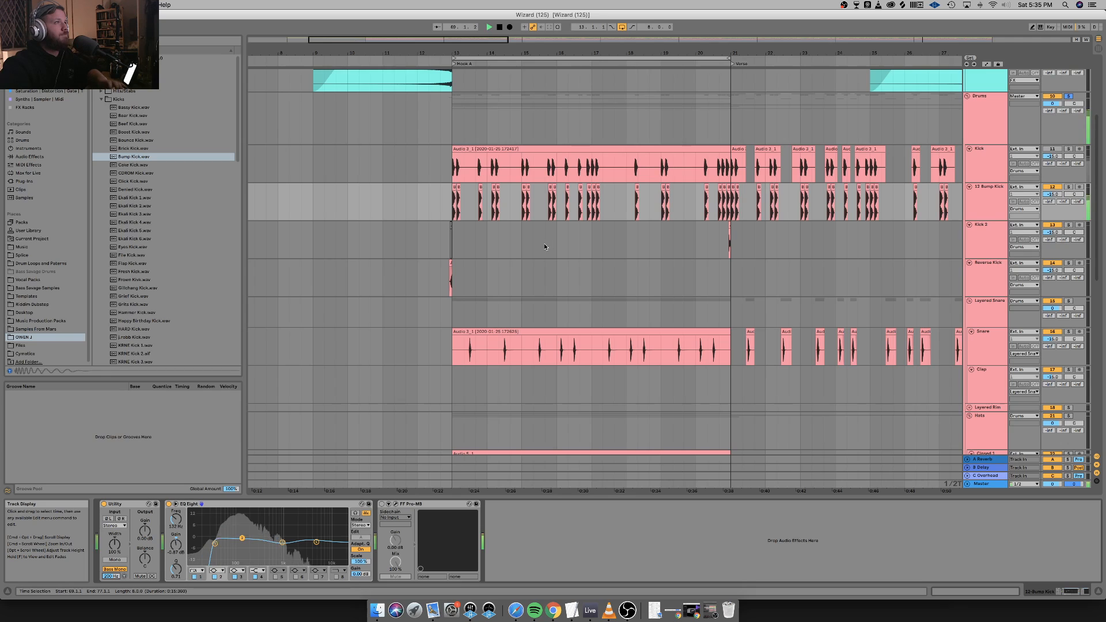
Collapse the Kick track and duplicate the Reverse Kick track beneath the original.
left_click(508, 255)
key("plus")
key("plus")
key("plus")
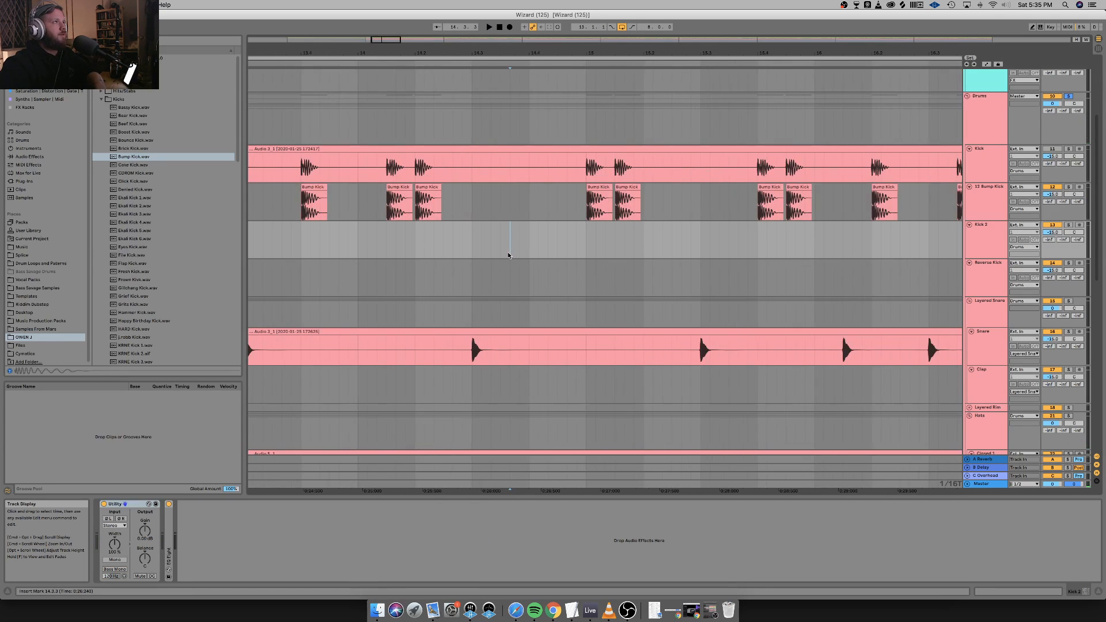
scroll(509, 255, "left", 1)
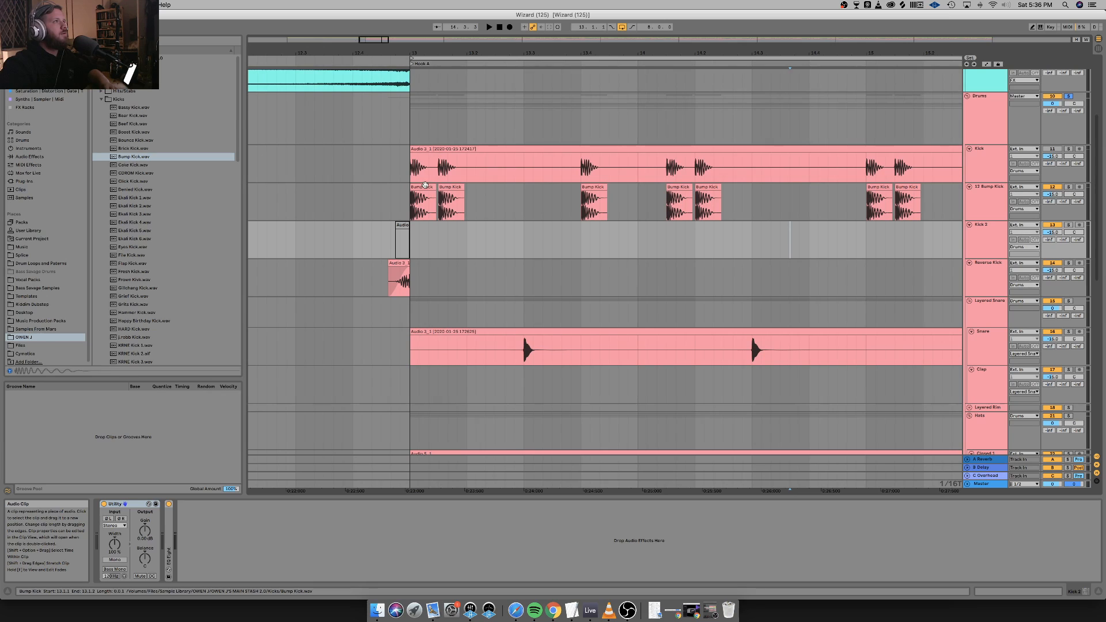
left_click(970, 150)
left_click(987, 170)
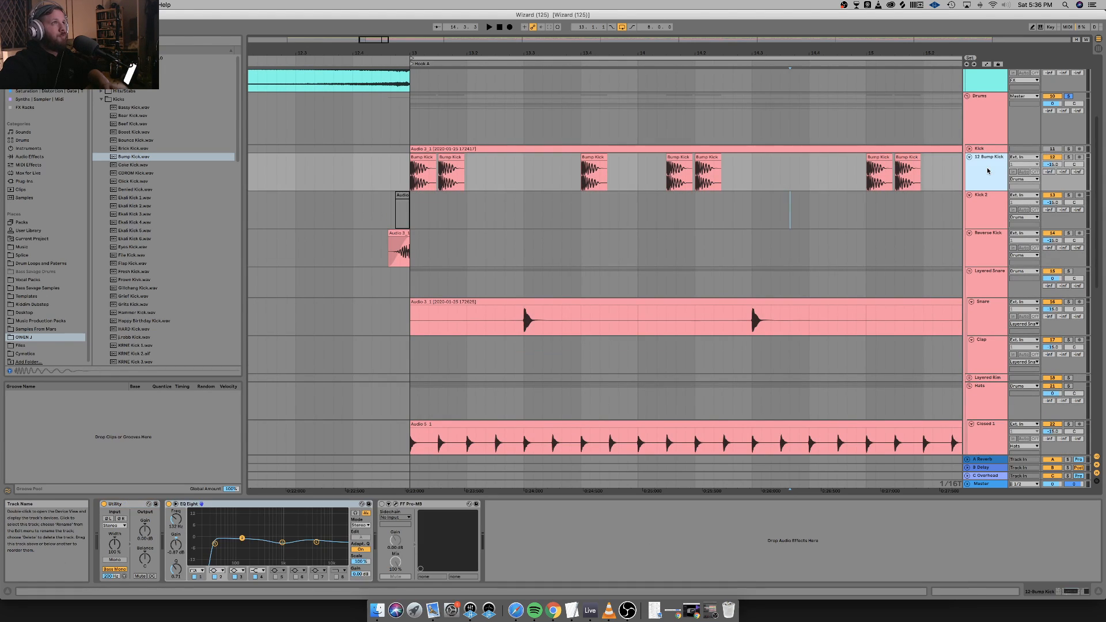
left_click(987, 256)
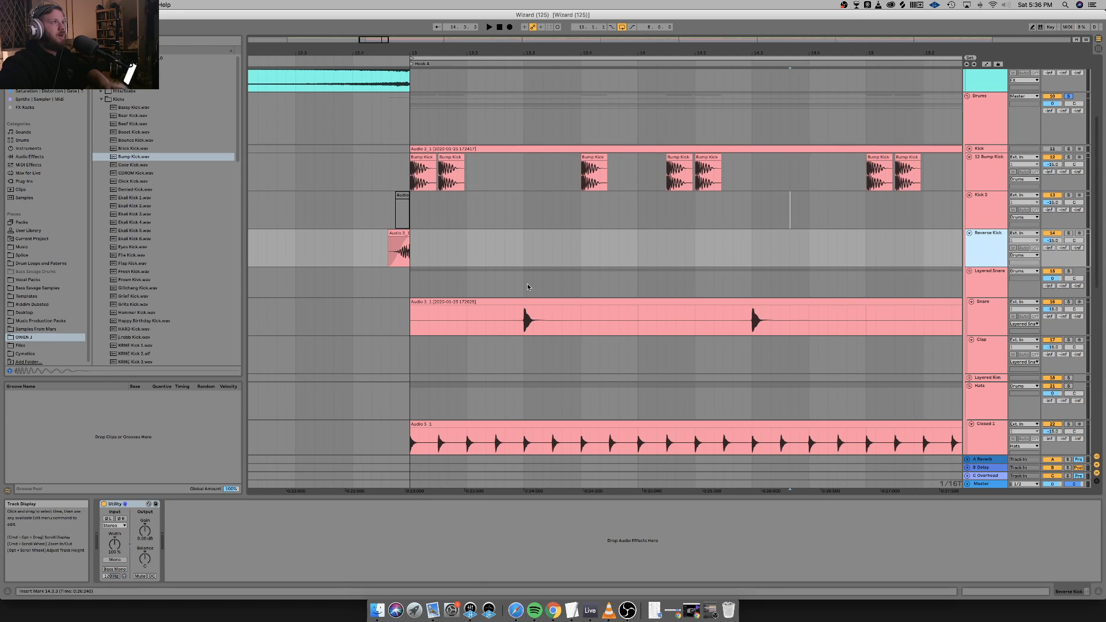
right_click(986, 253)
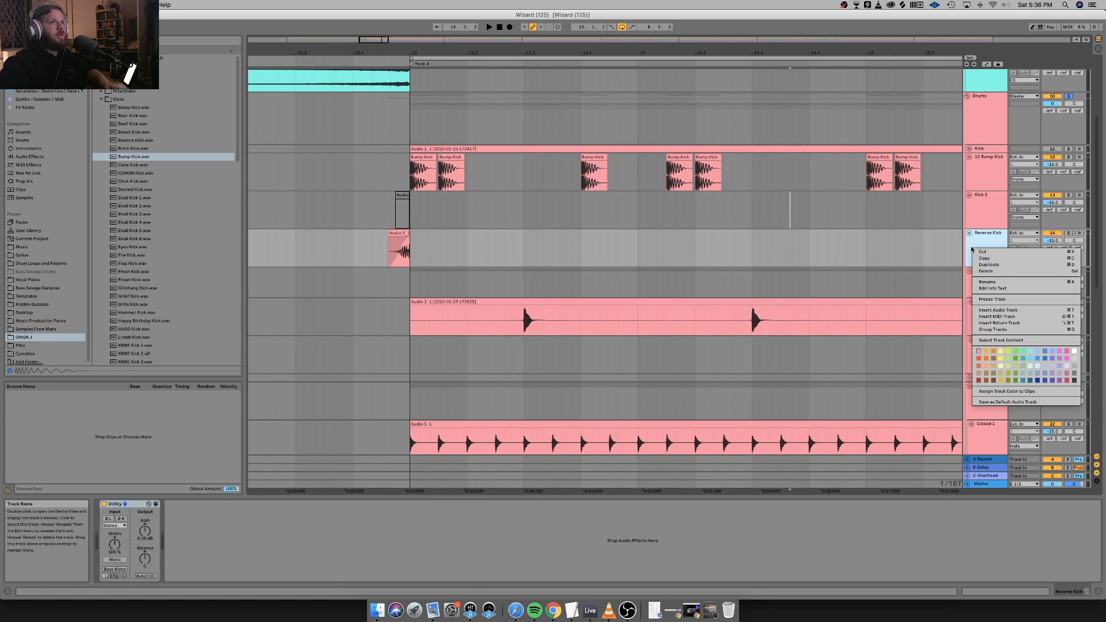
left_click(997, 265)
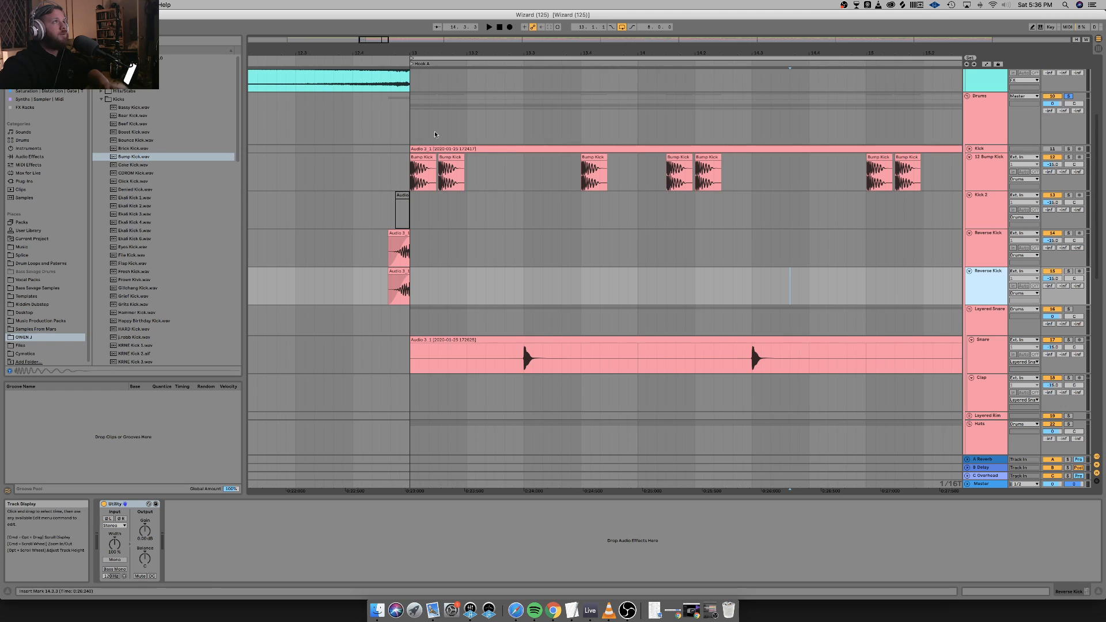
Copy Hook A's first Bump Kick clip onto the duplicated Reverse Kick track, ending at the hook's start and replacing the old reverse clip.
left_click(430, 165)
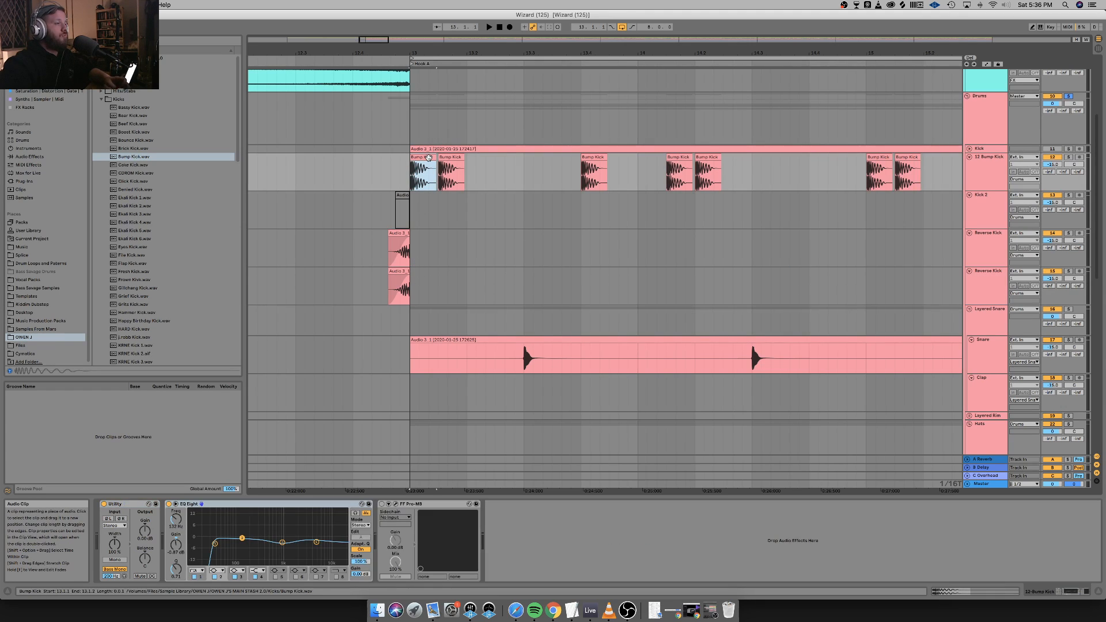
left_click(358, 291)
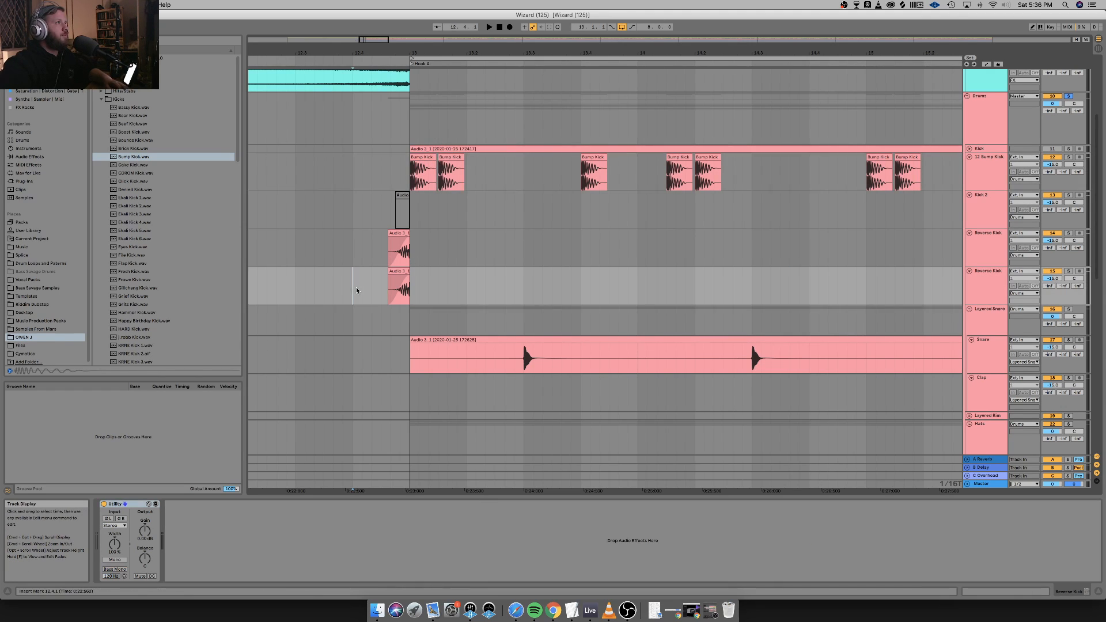
key("super+v")
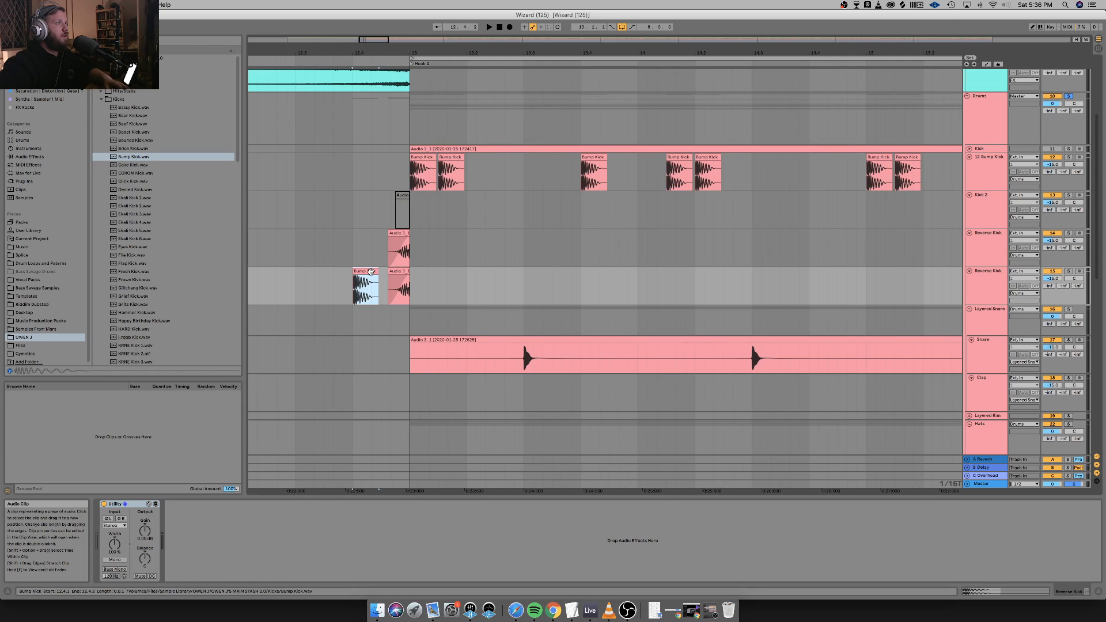
left_click_drag(378, 272, 401, 273)
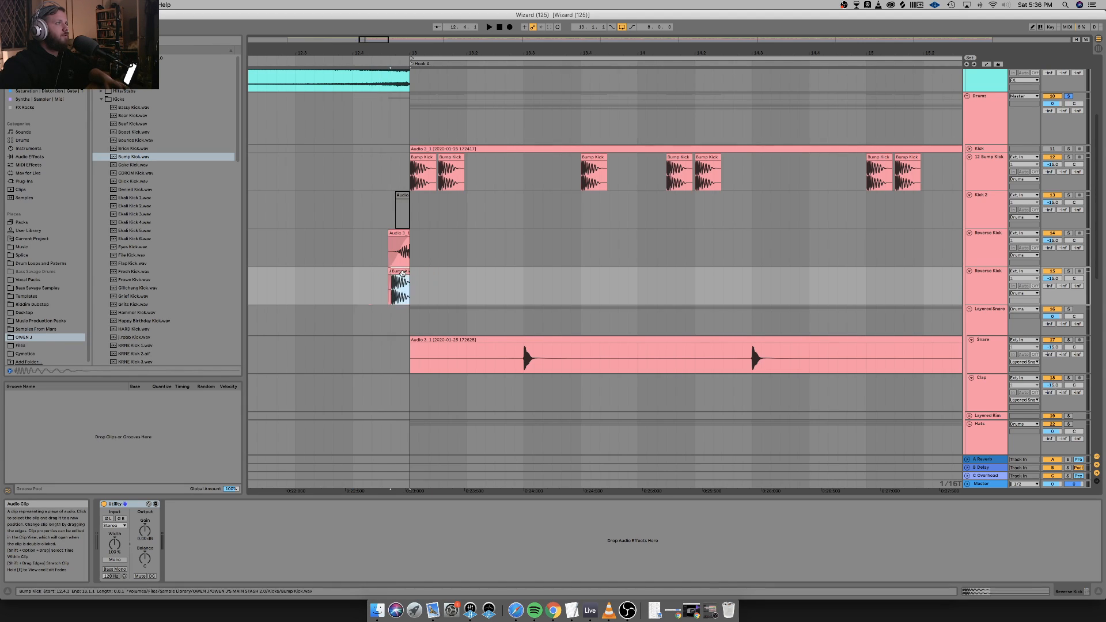
left_click(389, 280)
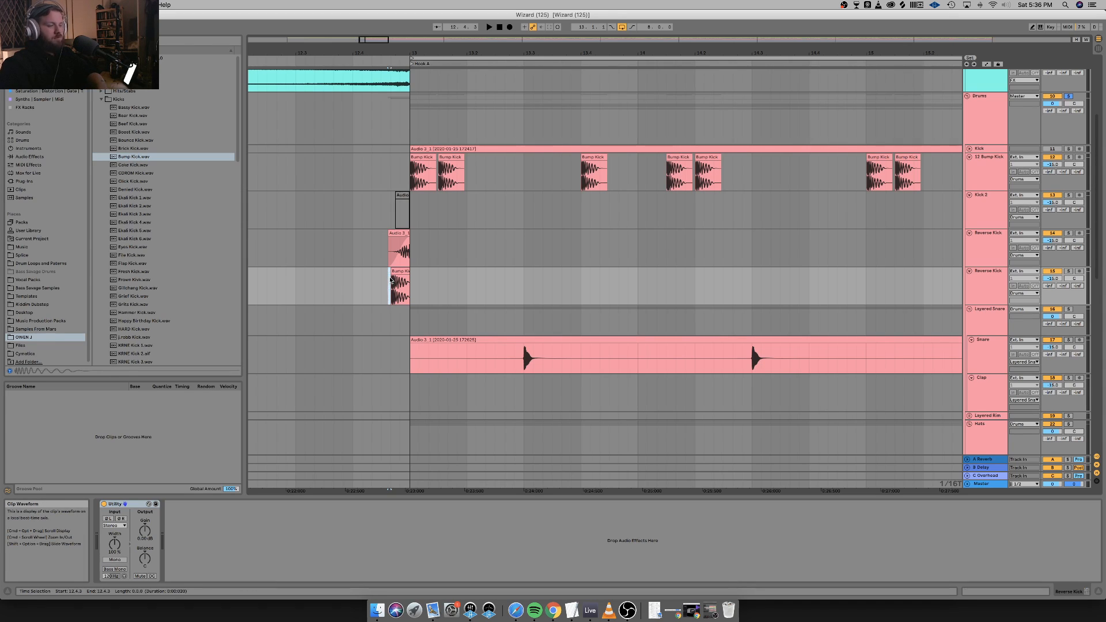
Reverse the copied Bump Kick clip, lengthen its fade-in, and play the transition into Hook A.
left_click(401, 273)
key("r")
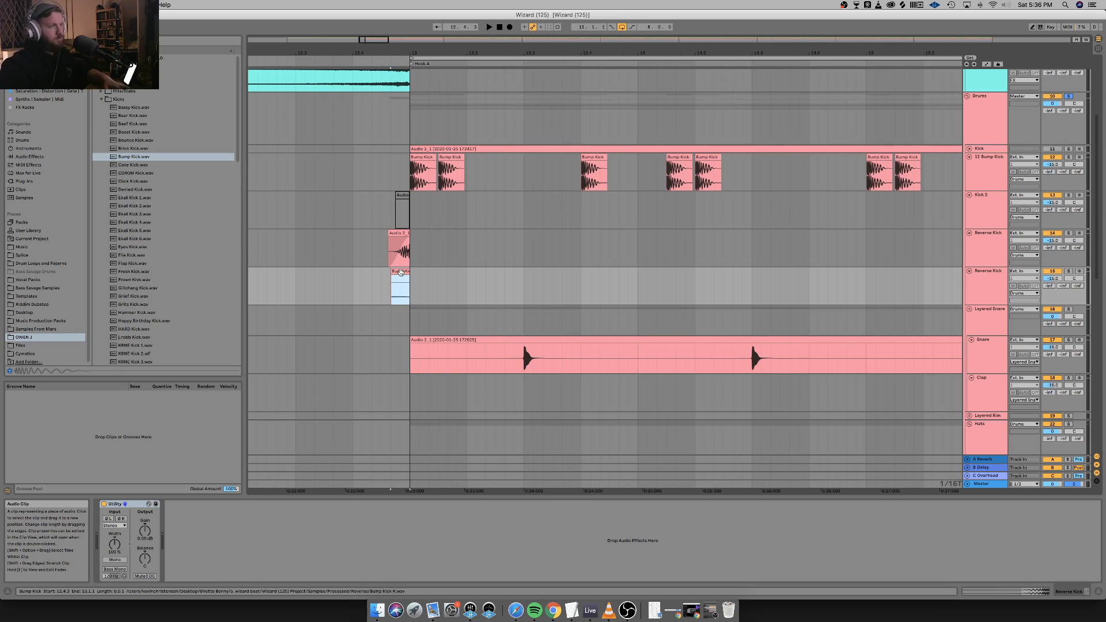
left_click_drag(394, 279, 407, 277)
key("space")
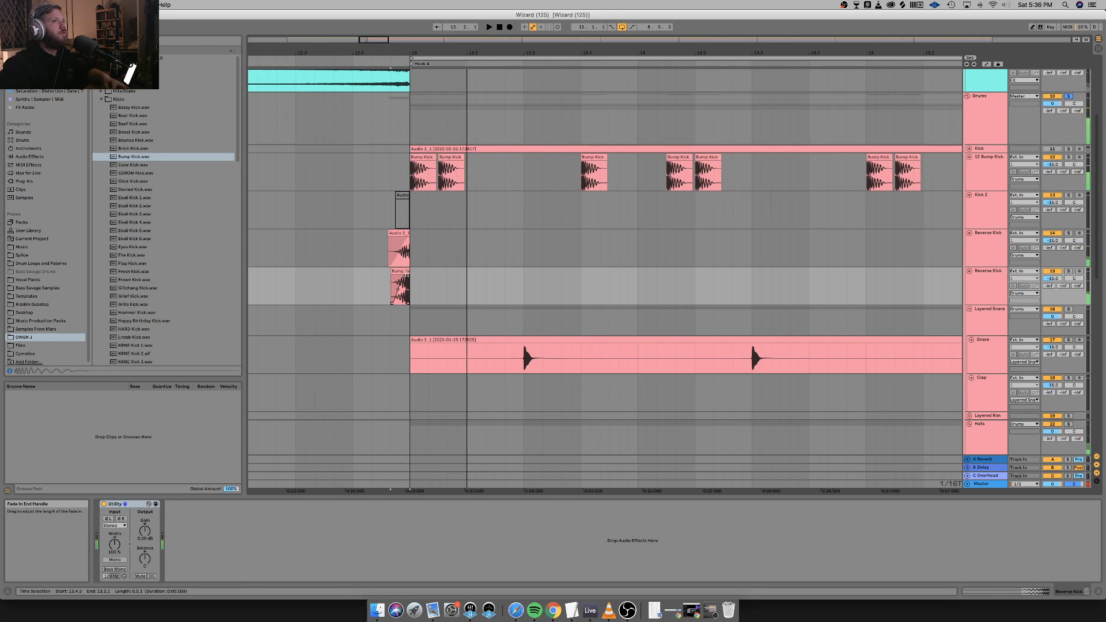
Lower the reversed Bump Kick clip's gain, audition the lead-in to Hook A repeatedly, and close the clip view.
left_click(1053, 279)
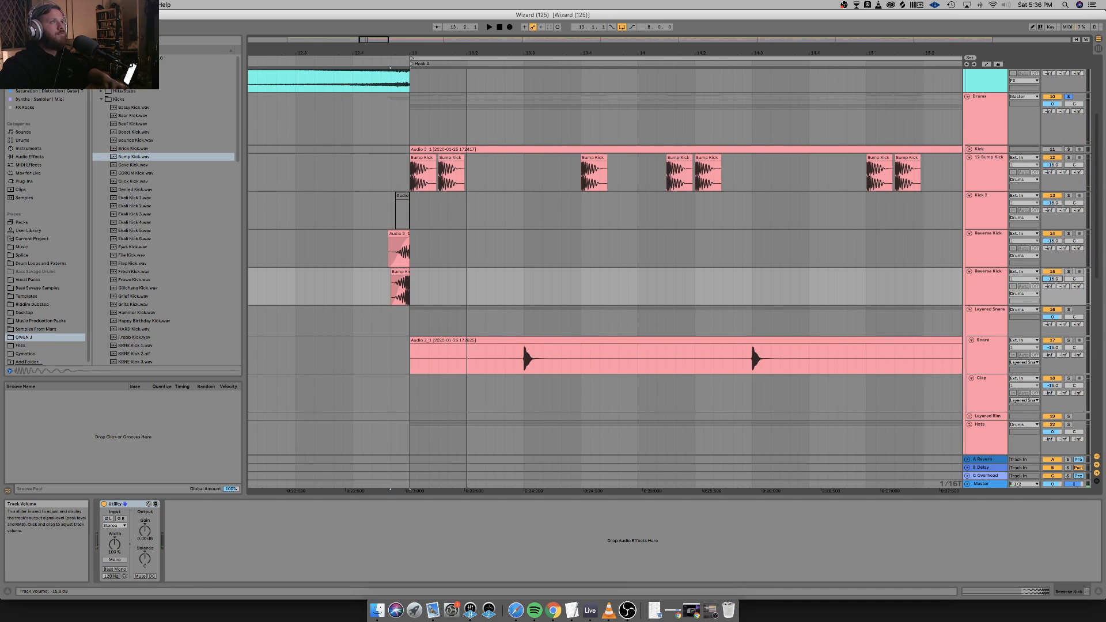
double_click(401, 287)
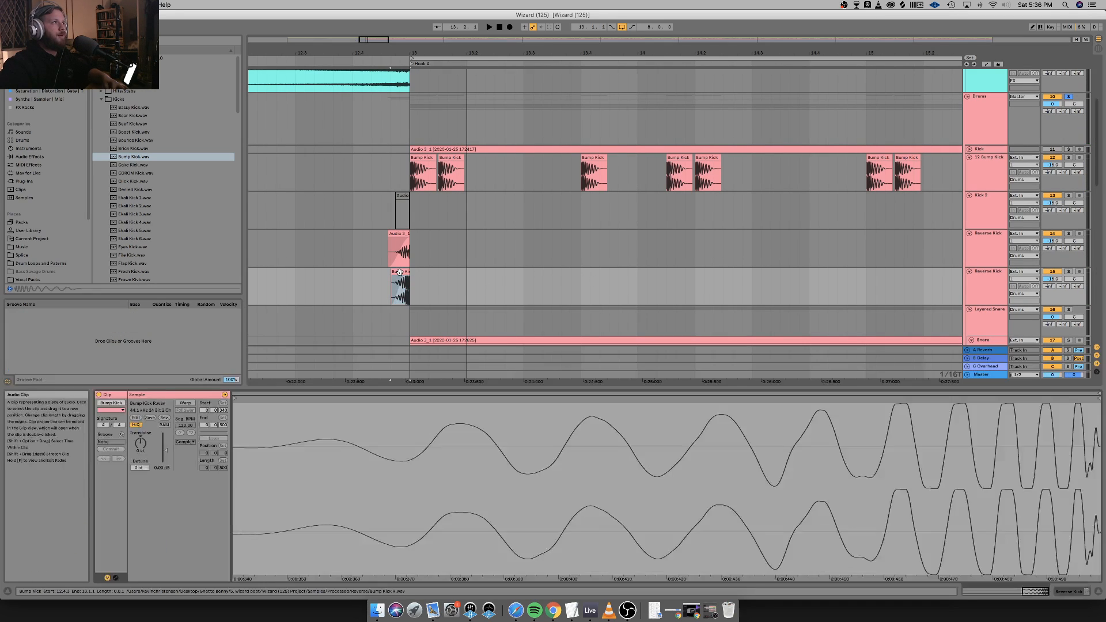
left_click_drag(165, 467, 164, 495)
key("space")
key("space")
key("space")
key("space")
key("space")
key("space")
key("space")
key("space")
key("space")
key("space")
key("space")
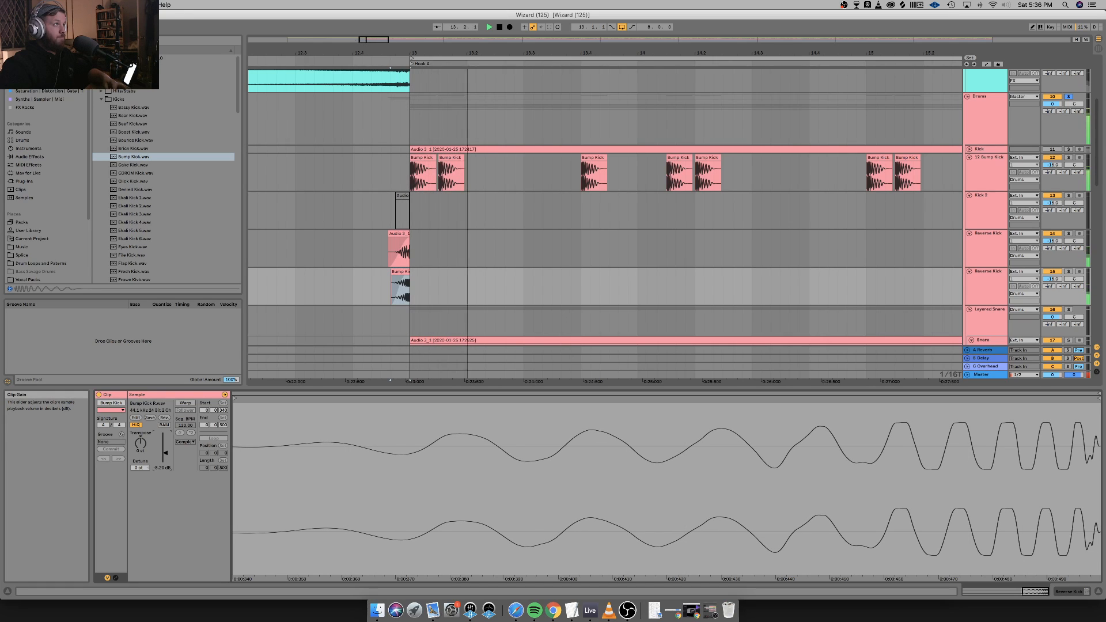
key("space")
key("space")
key("space")
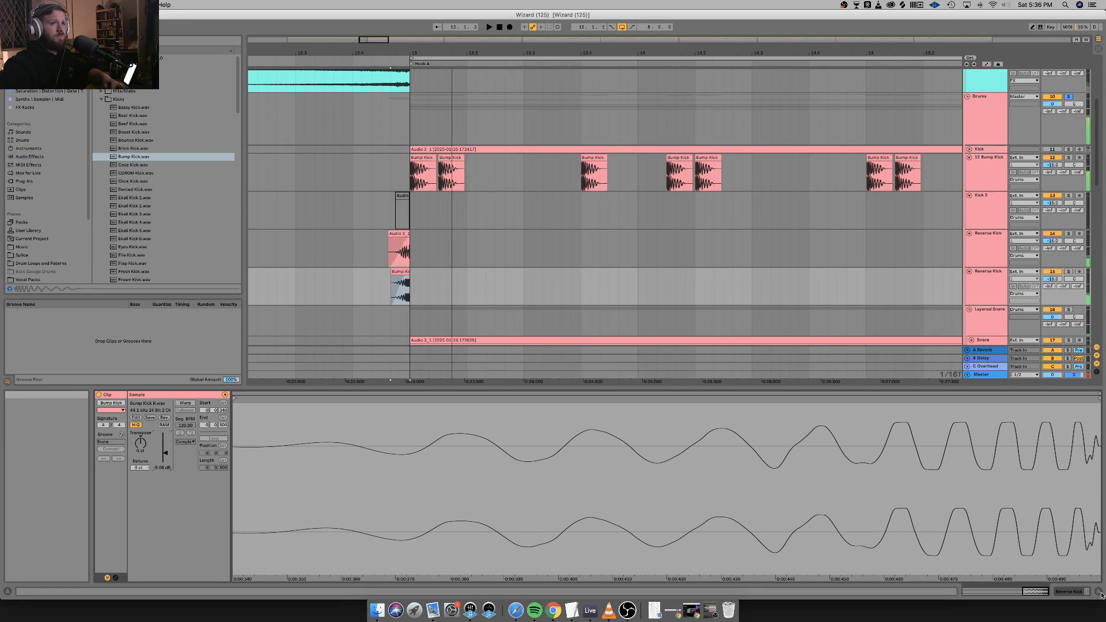
key("super+alt+l")
Copy the reversed Bump Kick clip from before Hook A to shortly before Hook B on the duplicated Reverse Kick track.
left_click(582, 297)
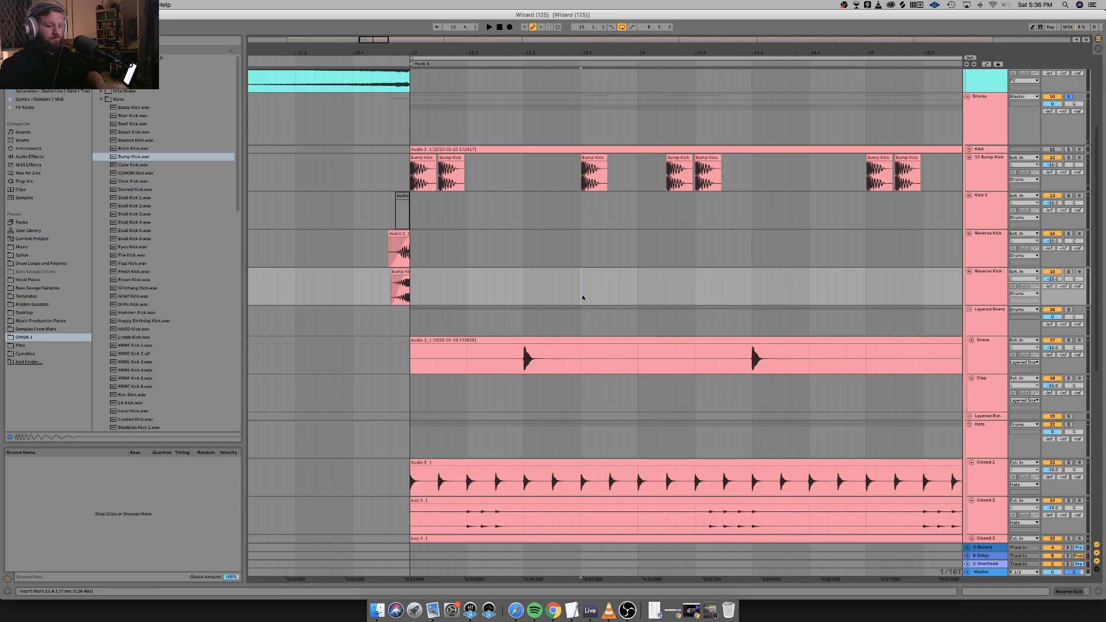
key("minus")
key("minus")
key("minus")
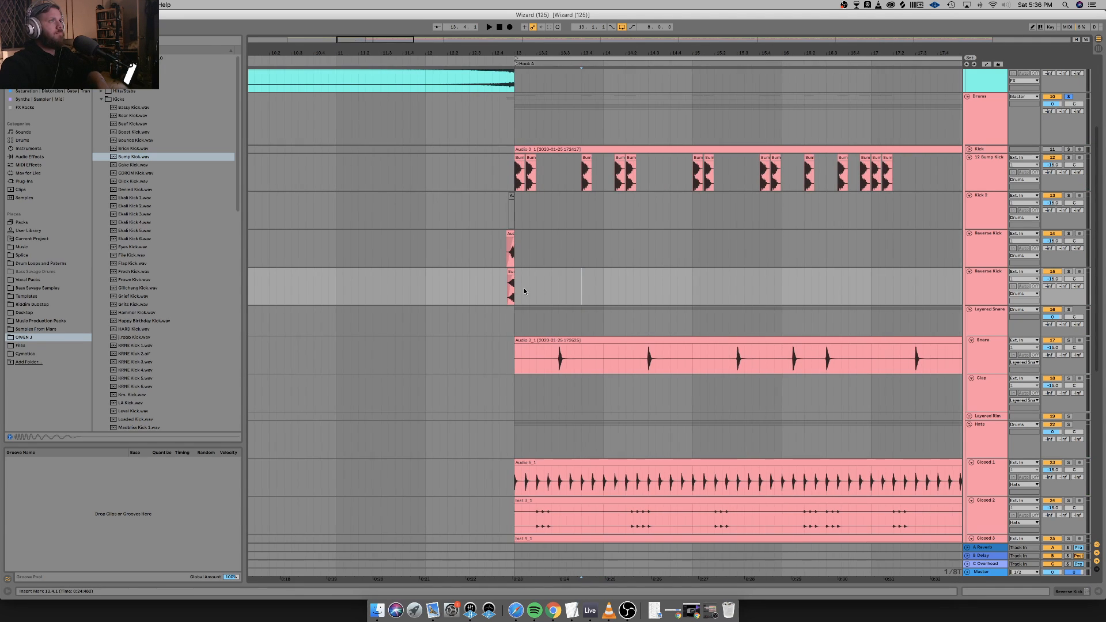
left_click(500, 271)
scroll(520, 266, "right", 15)
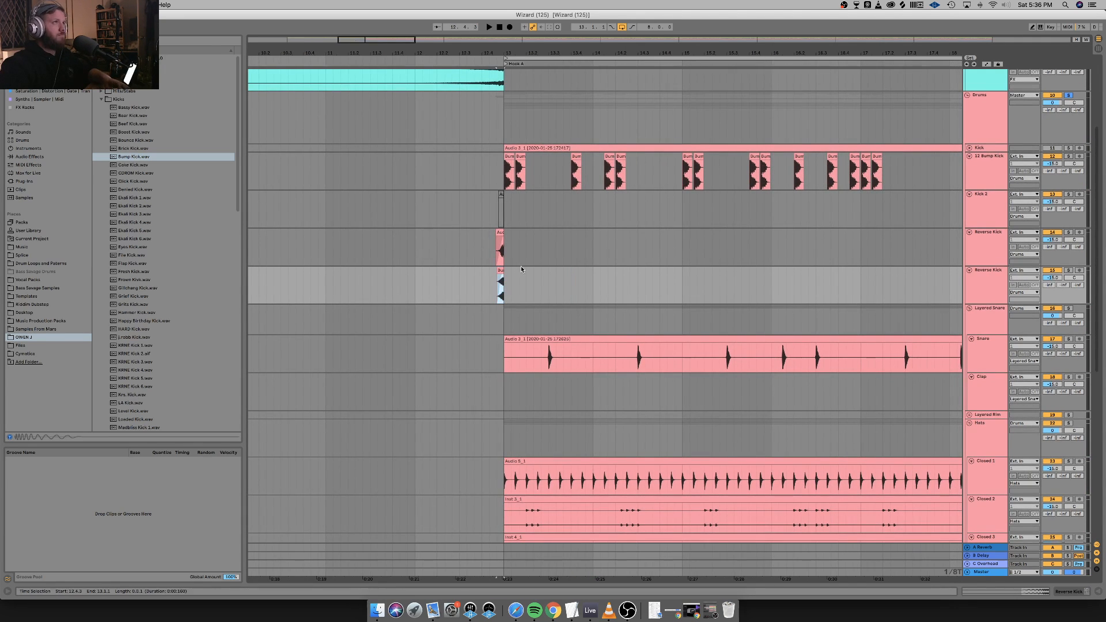
scroll(522, 270, "right", 20)
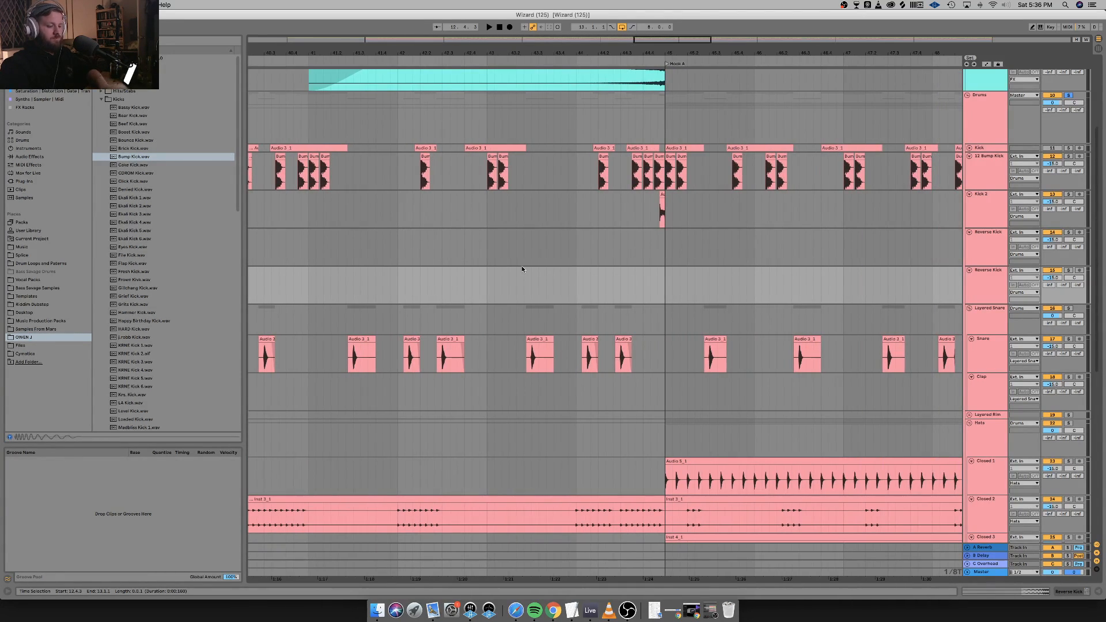
left_click(583, 249)
scroll(593, 288, "down", 10)
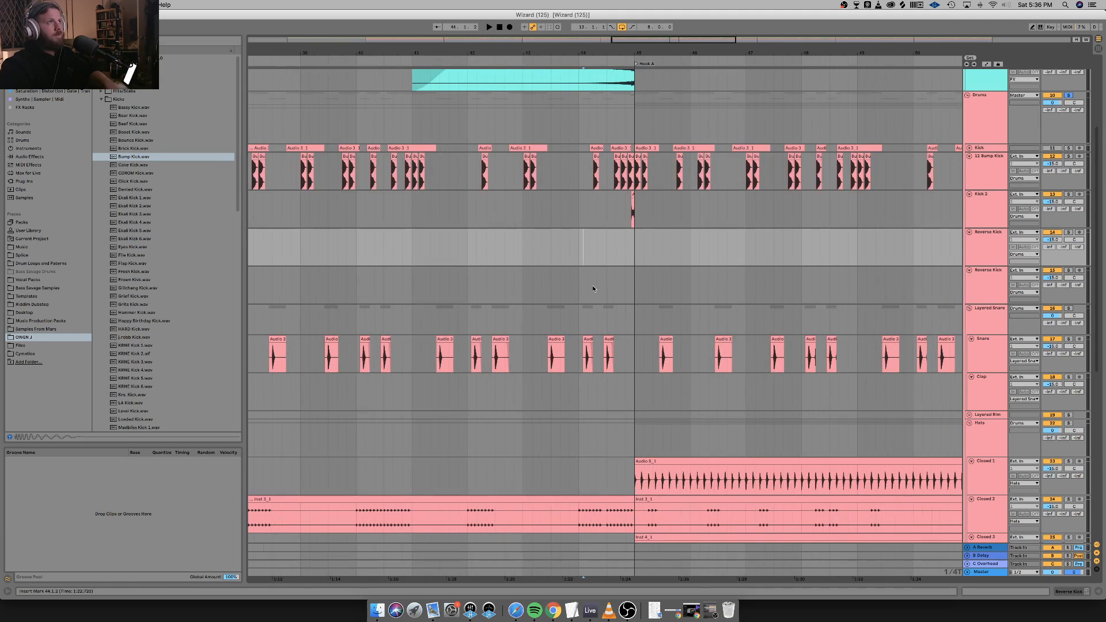
scroll(592, 286, "left", 20)
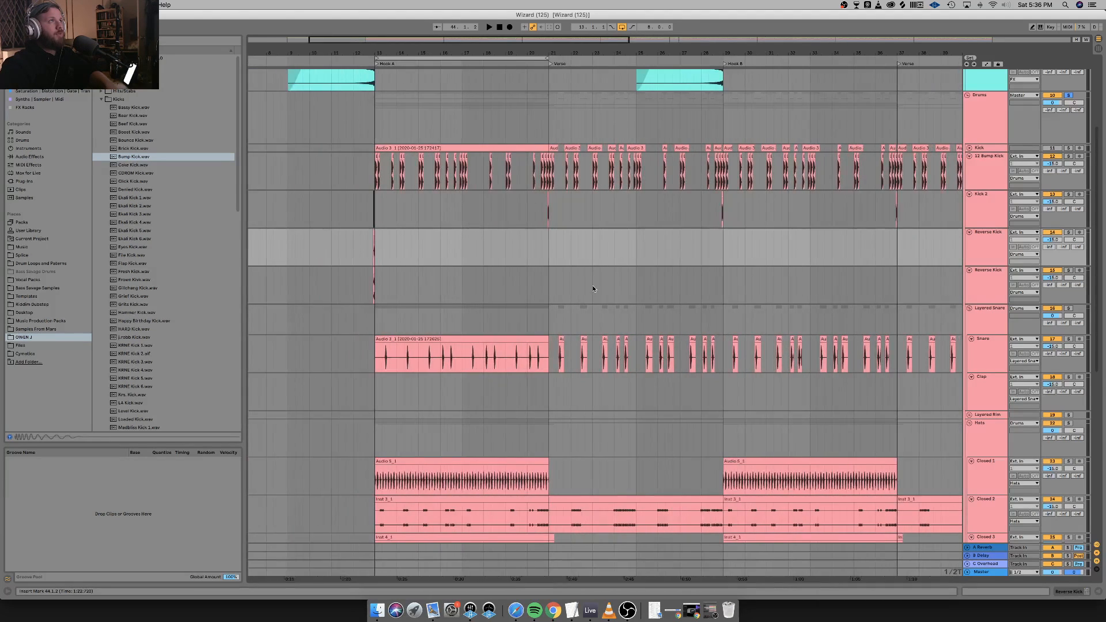
scroll(598, 305, "down", 10)
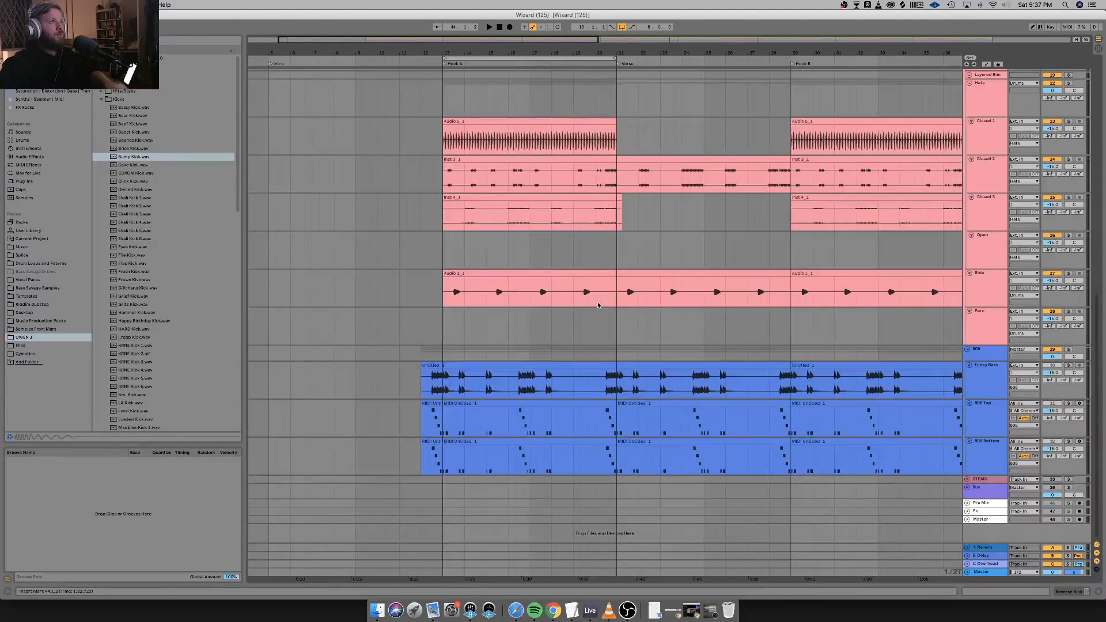
scroll(598, 305, "up", 8)
scroll(598, 306, "up", 5)
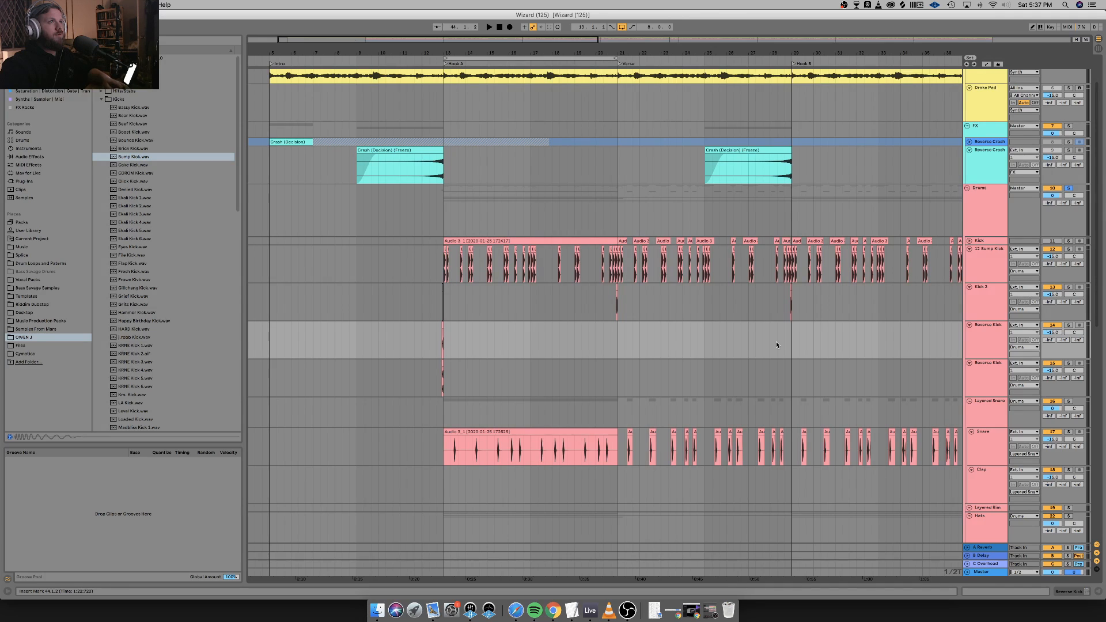
left_click(777, 343)
key("super+v")
left_click_drag(777, 325, 781, 361)
scroll(780, 360, "right", 5)
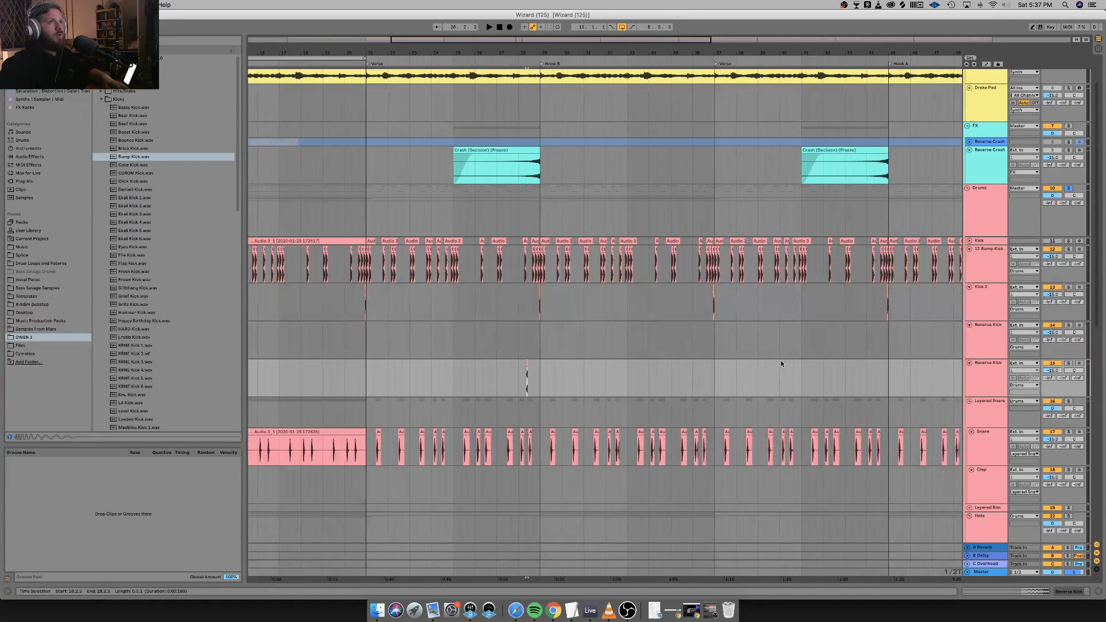
Paste copies of the reversed Bump Kick shortly before the second Hook A, the Pre Out section and the END marker.
scroll(780, 360, "right", 2)
left_click(815, 368)
key("super+v")
scroll(838, 367, "right", 6)
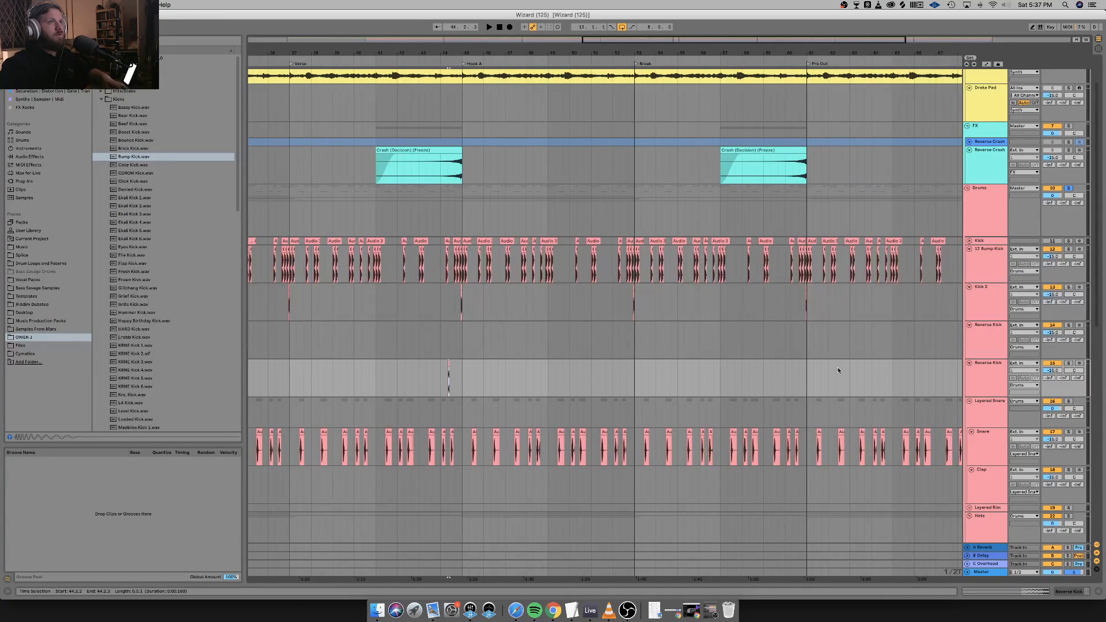
left_click(799, 373)
key("super+v")
scroll(799, 374, "right", 8)
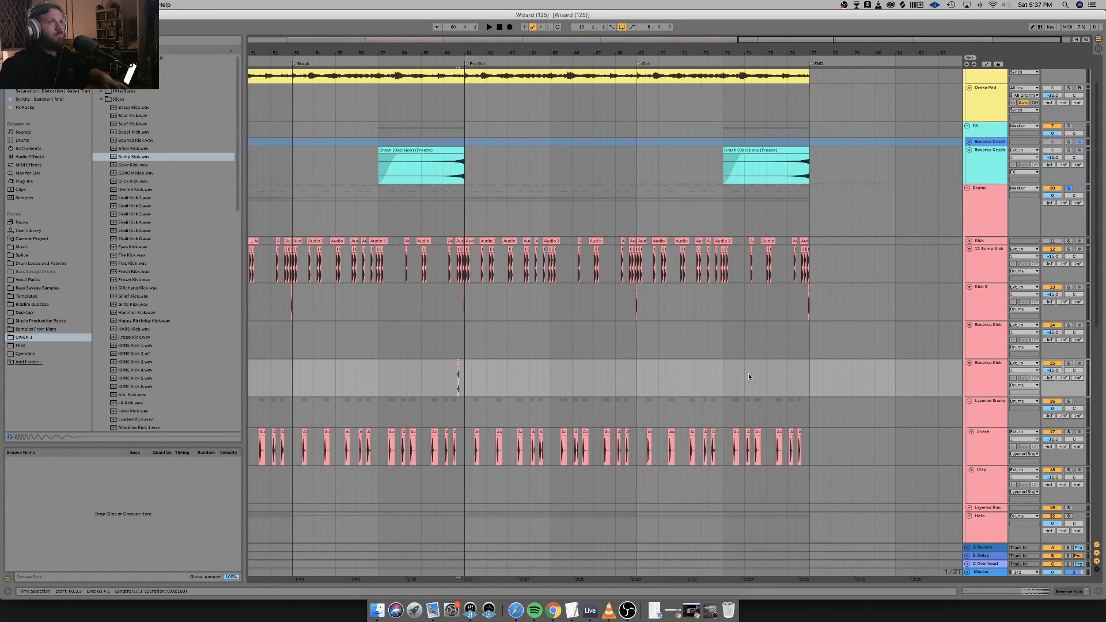
left_click(799, 373)
key("shift+Right")
scroll(800, 373, "left", 20)
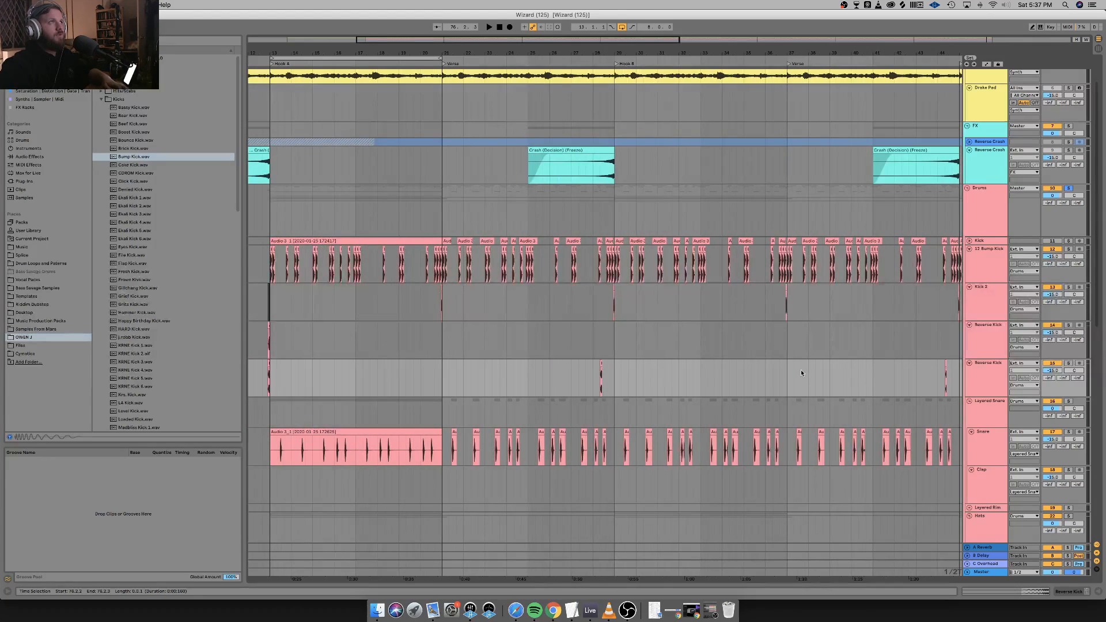
Delete the Kick 2 clip directly before Hook B.
scroll(801, 373, "left", 2)
left_click(749, 310)
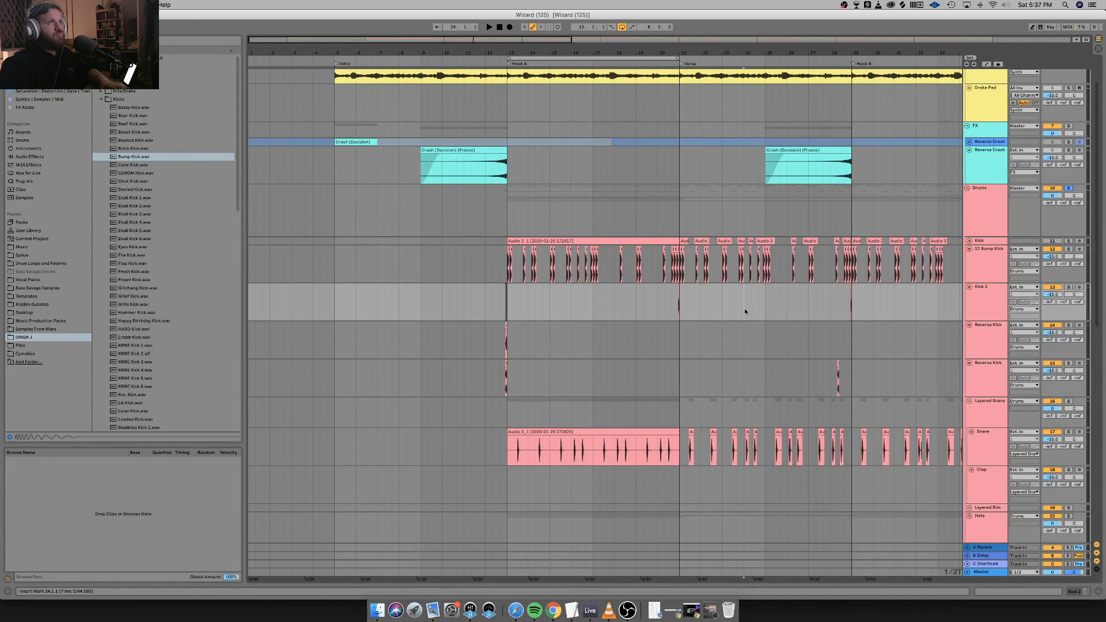
scroll(751, 310, "up", 5)
scroll(752, 311, "right", 5)
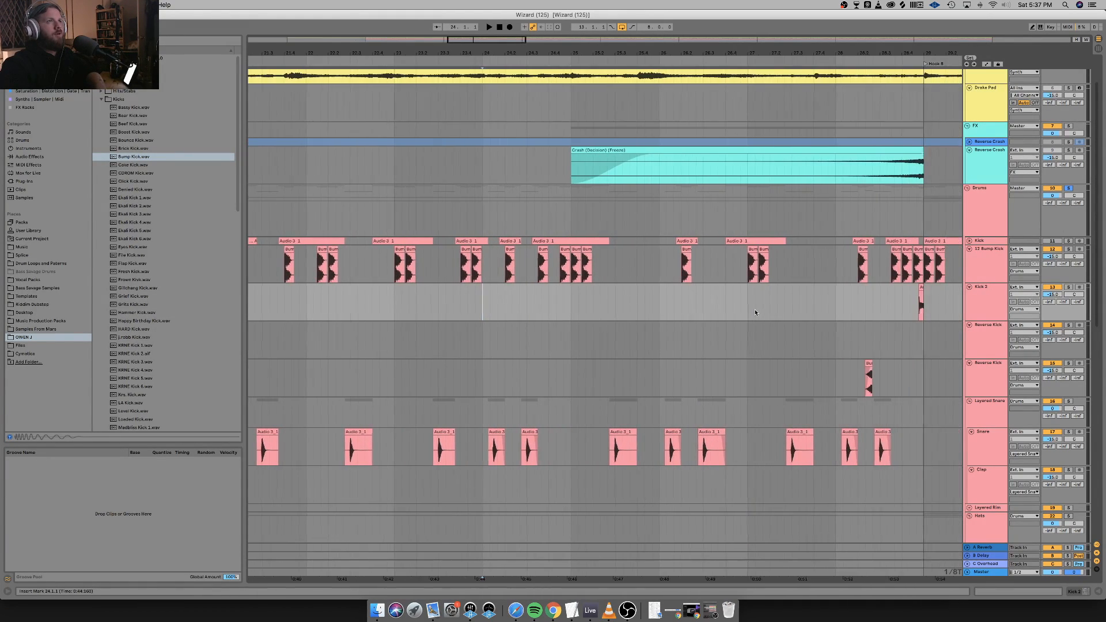
left_click(721, 292)
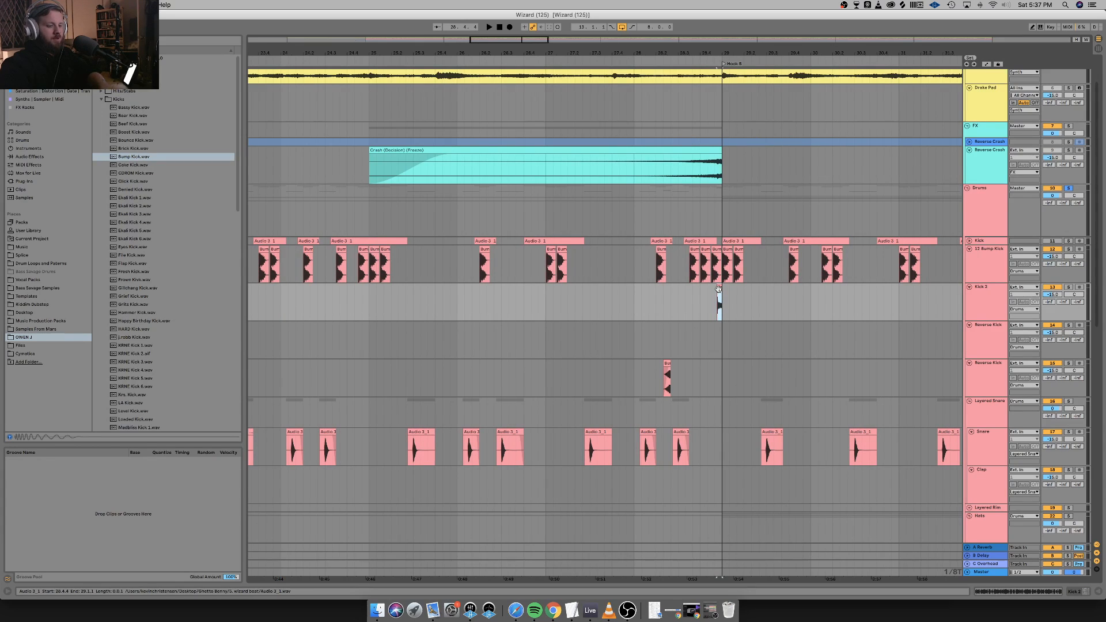
key("Delete")
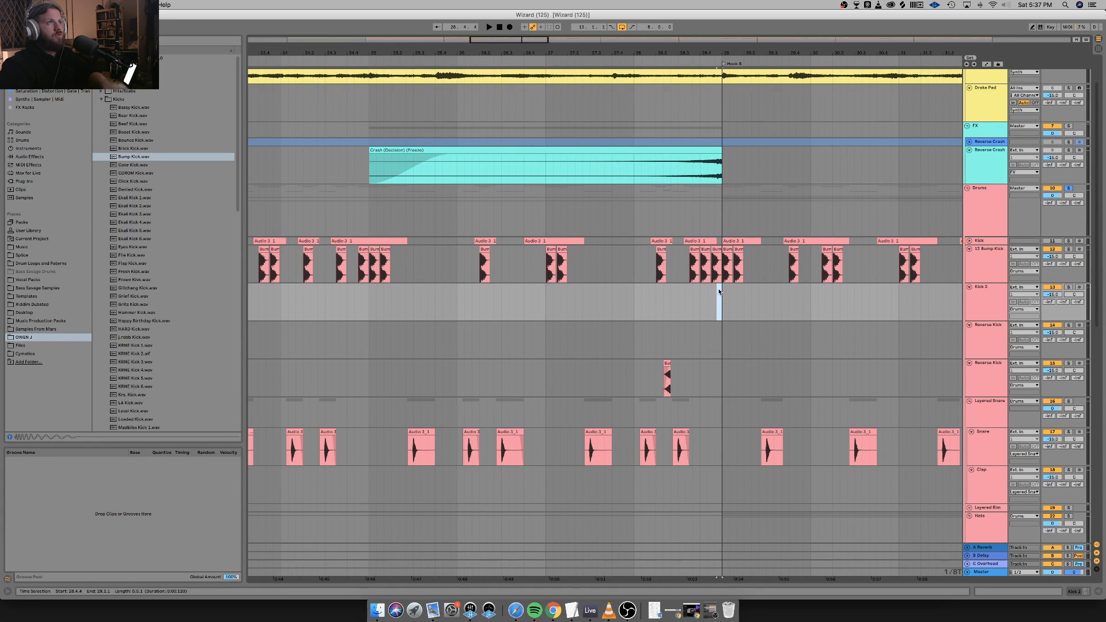
Move the reversed Bump Kick clip near Hook B so it ends exactly at the start of that section.
left_click_drag(677, 369, 743, 366)
scroll(743, 367, "right", 10)
left_click_drag(417, 364, 410, 367)
scroll(458, 365, "right", 10)
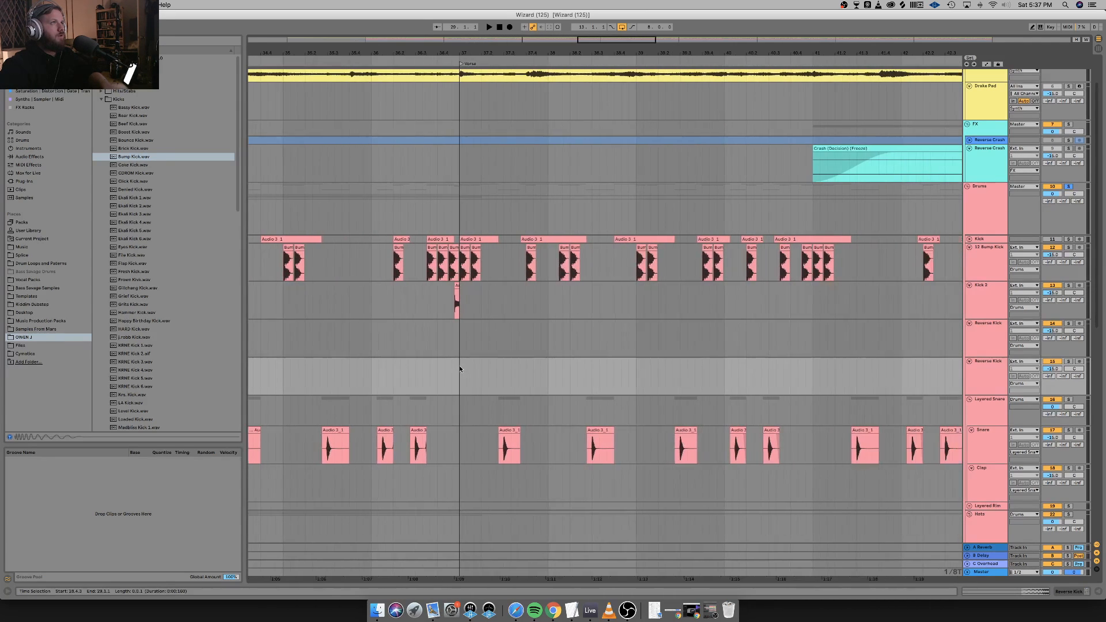
scroll(460, 369, "right", 15)
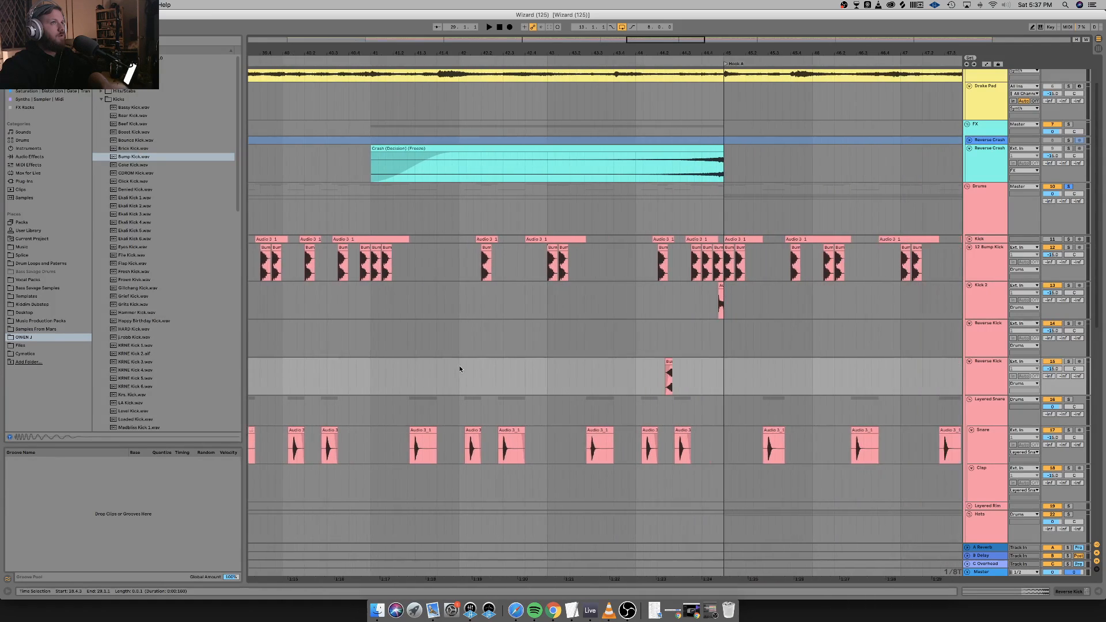
Move the reversed Bump Kick near the second Hook A onto the upper Reverse Kick track, ending at the section start, and delete the Kick 2 clip there.
left_click_drag(619, 372, 672, 339)
left_click(674, 299)
scroll(718, 322, "left", 5)
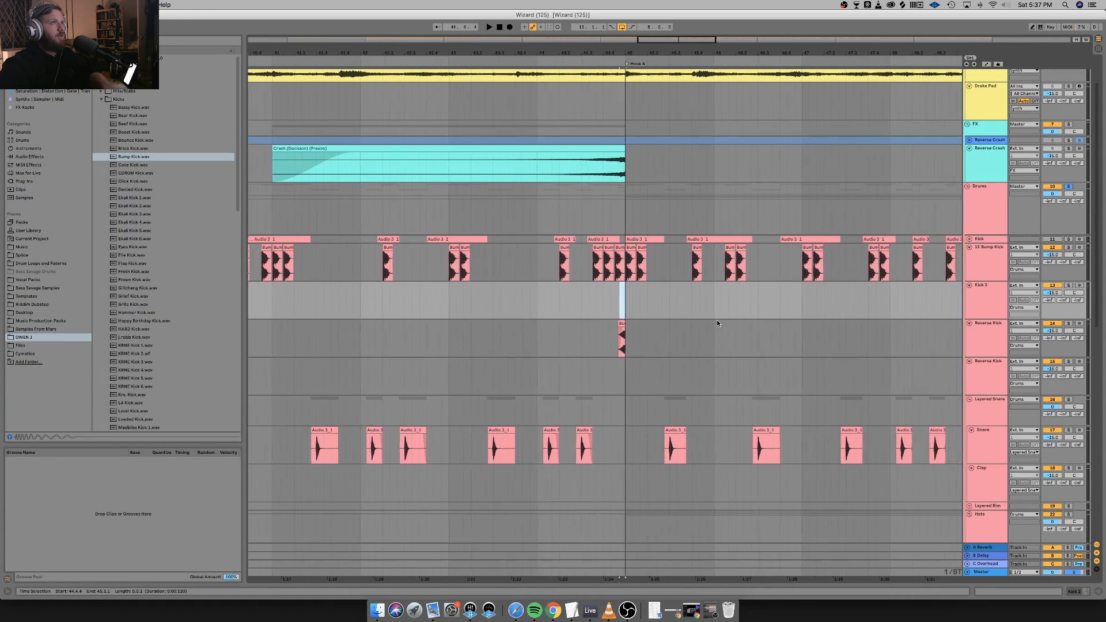
Align the reversed Bump Kick to end exactly at the Pre Out section and delete the Kick 2 clip just before it.
scroll(718, 324, "right", 6)
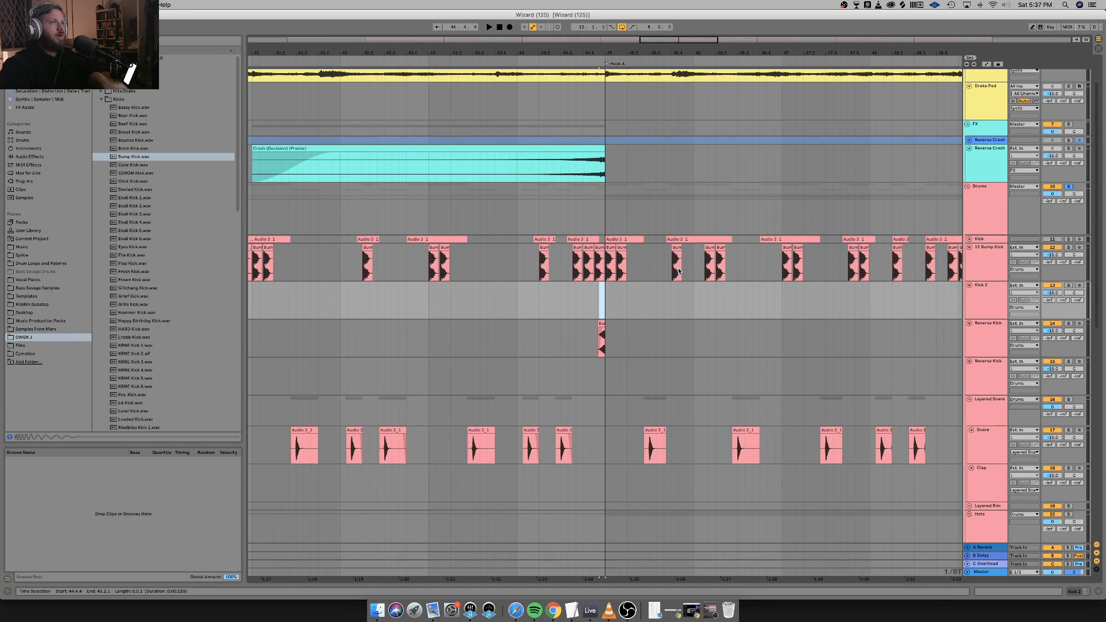
scroll(679, 270, "right", 15)
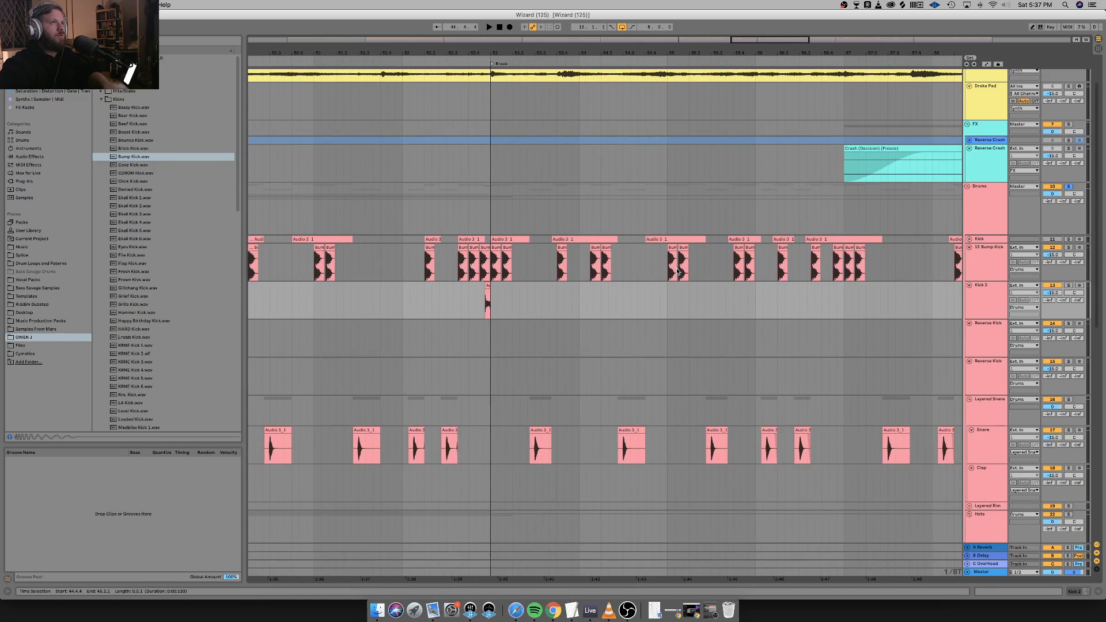
scroll(679, 271, "right", 10)
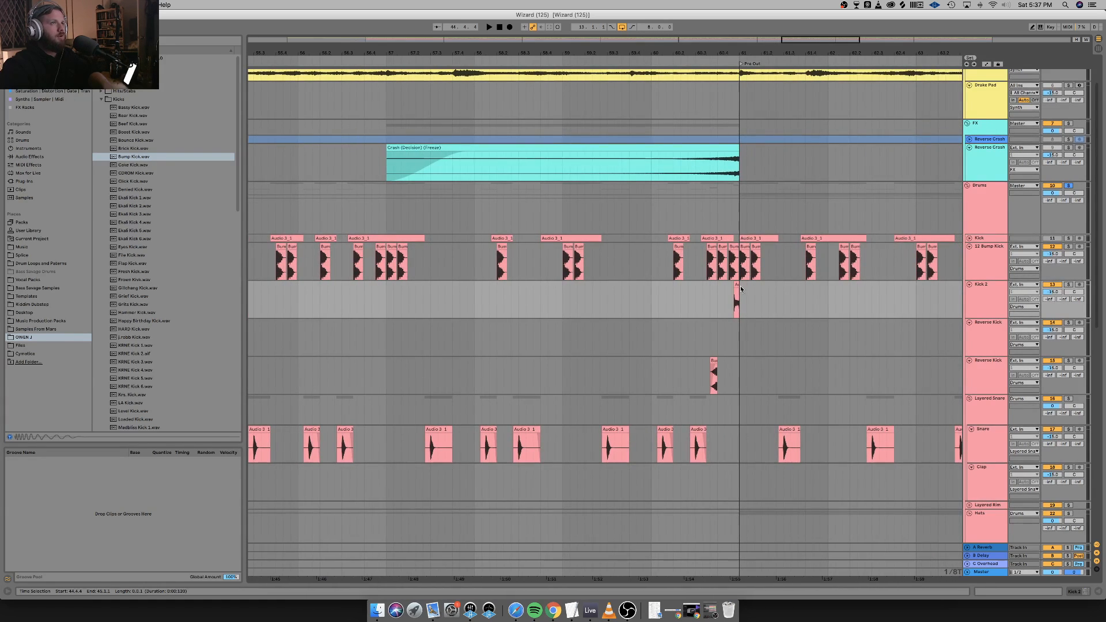
left_click_drag(737, 297, 729, 360)
Move the last reversed Bump Kick so it ends at the END marker, and delete the Kick 2 clip there.
scroll(729, 360, "right", 12)
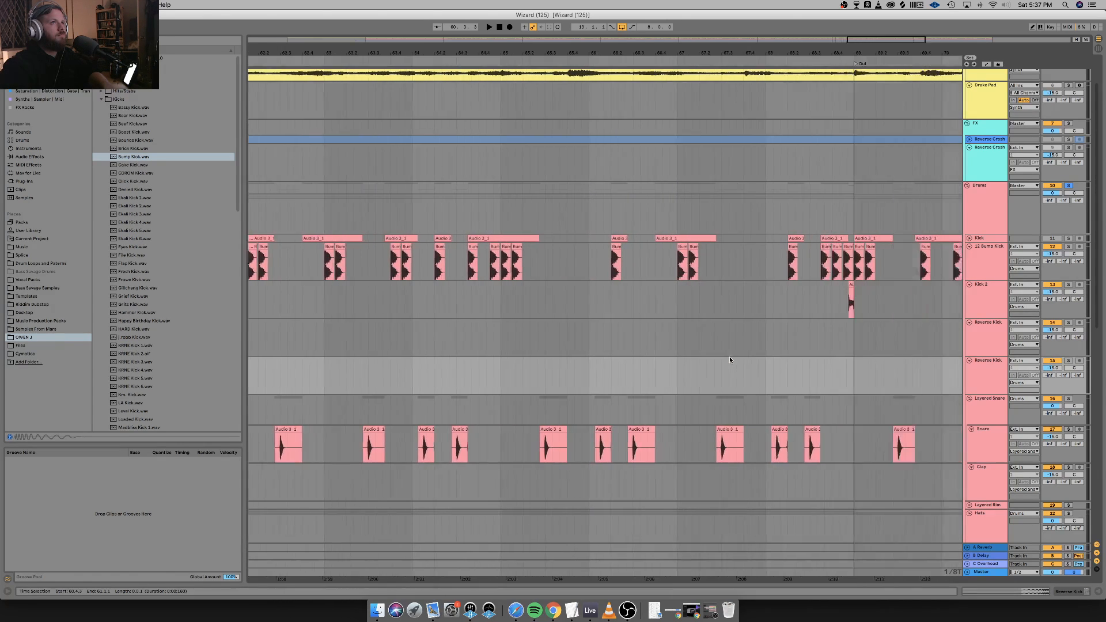
scroll(730, 361, "right", 15)
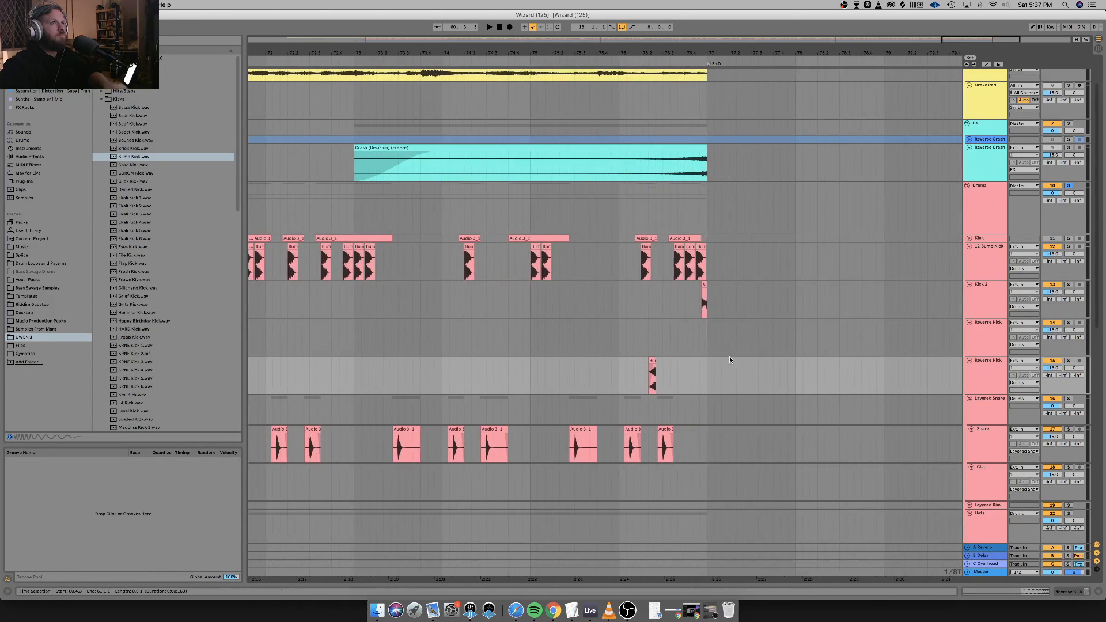
left_click_drag(652, 369, 704, 362)
left_click(704, 286)
key("Delete")
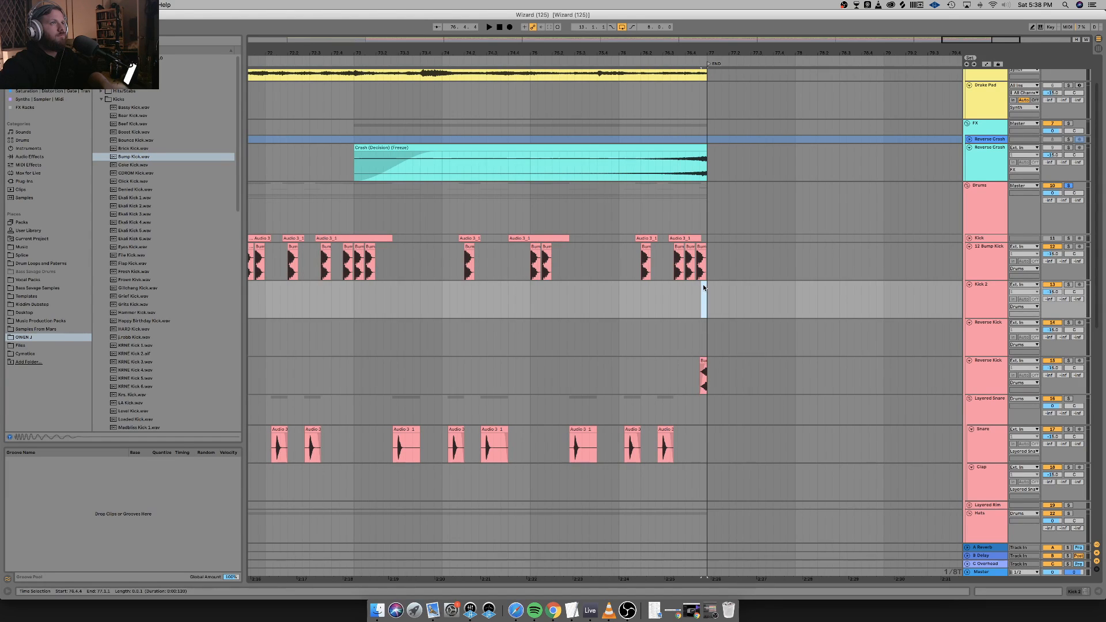
Extend the loop region to start at bar 9 and end at the first Verse, 12 bars long.
key("minus")
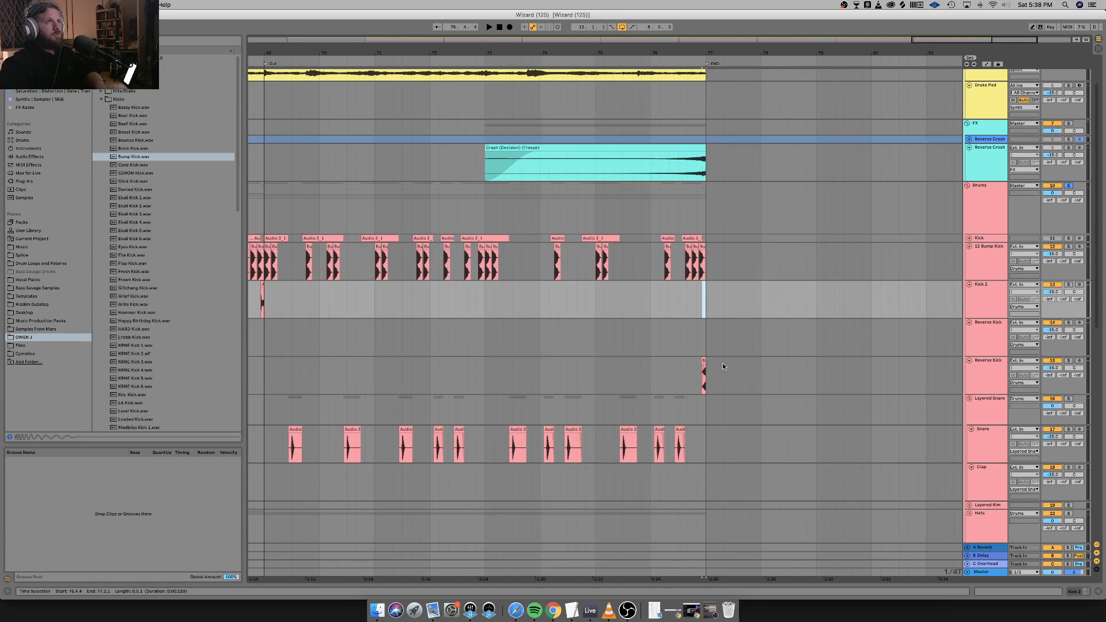
key("minus")
key("minus")
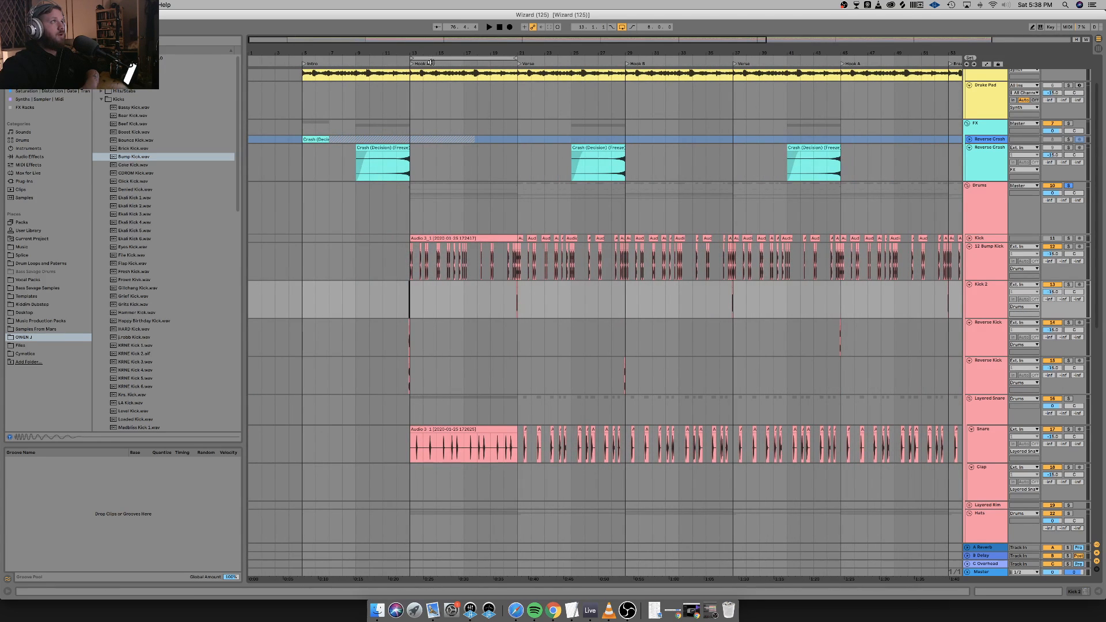
left_click_drag(410, 58, 356, 59)
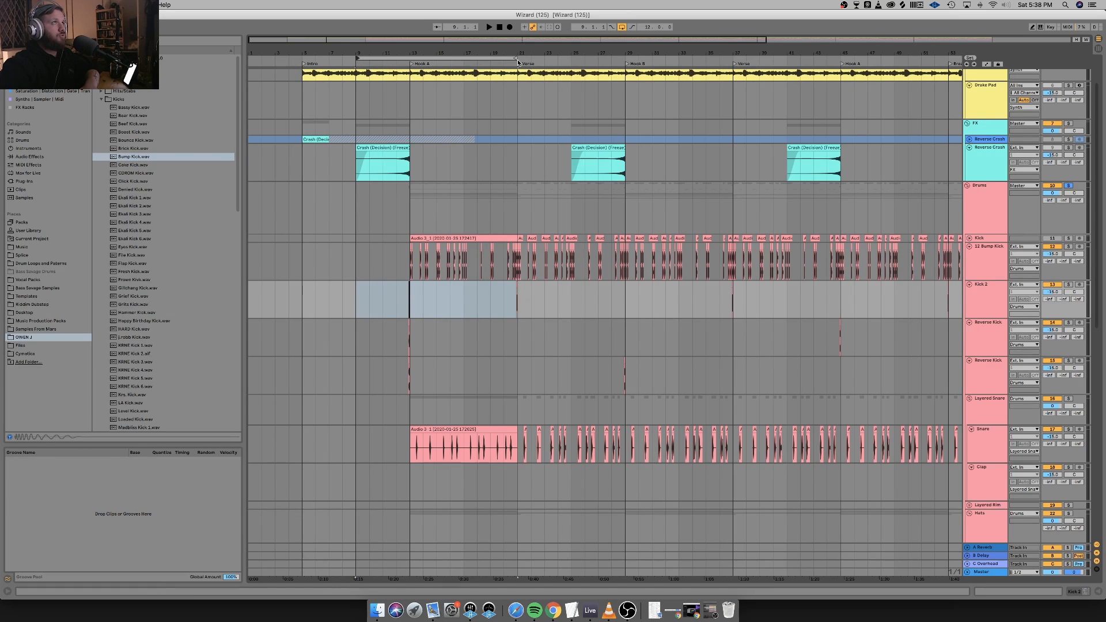
mouse_move(516, 58)
left_mouse_down()
mouse_move(576, 57)
mouse_move(518, 61)
left_mouse_up()
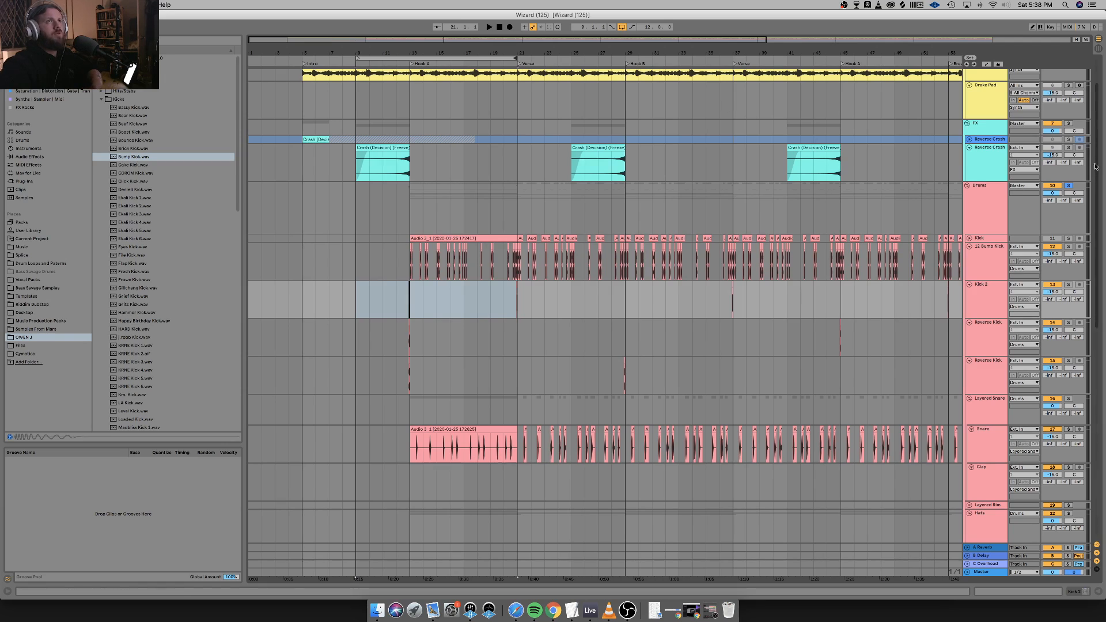
Solo the FX and Drums groups and play the looped section to check the kick transitions.
left_click(982, 131)
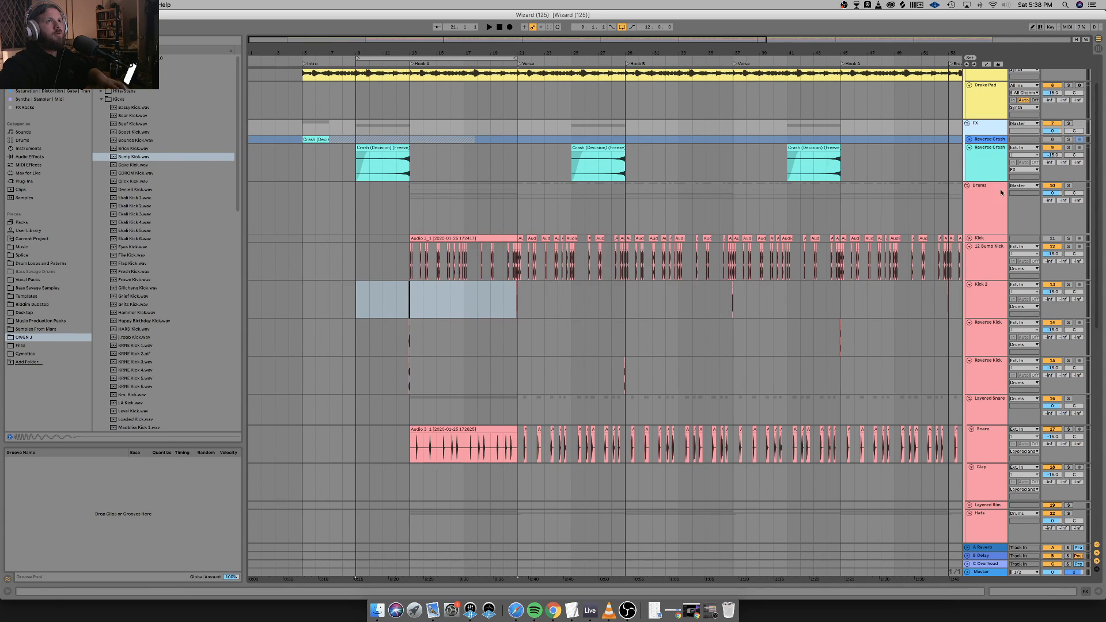
left_click(1000, 192, "super")
left_click(1068, 125)
key("space")
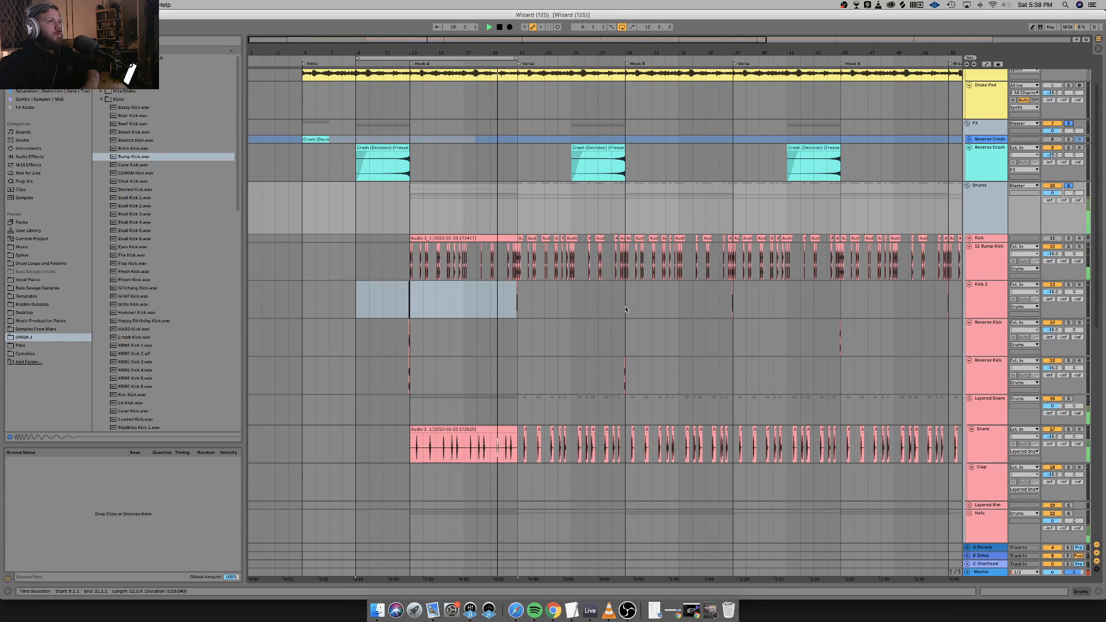
scroll(639, 328, "down", 2)
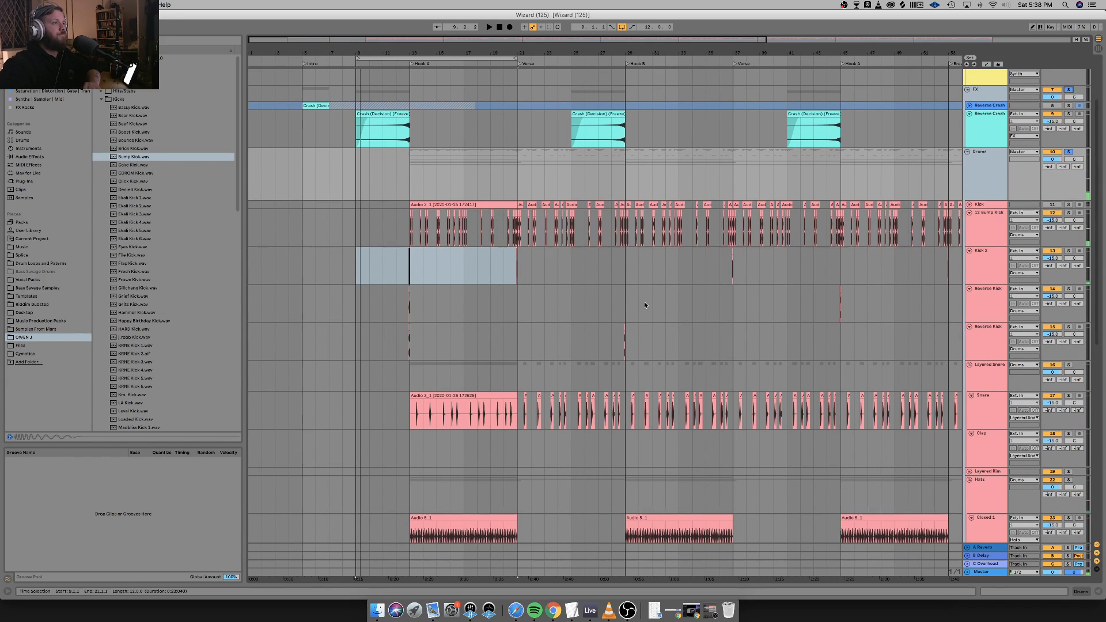
scroll(645, 305, "down", 10)
scroll(645, 305, "down", 1)
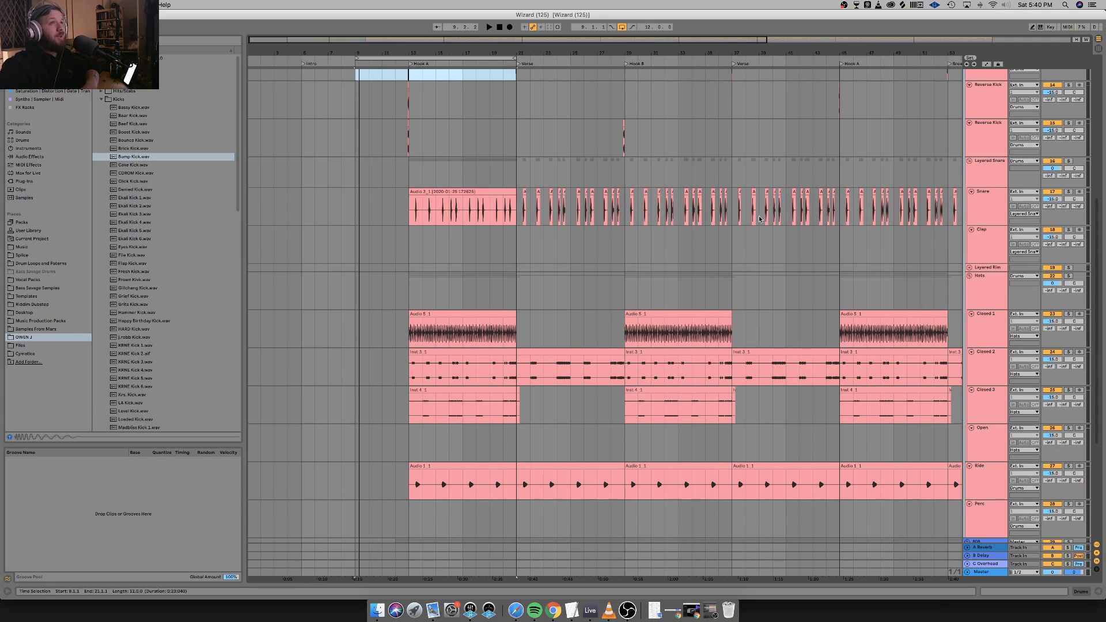
Turn off solo on the Drums and FX groups.
scroll(811, 226, "up", 10)
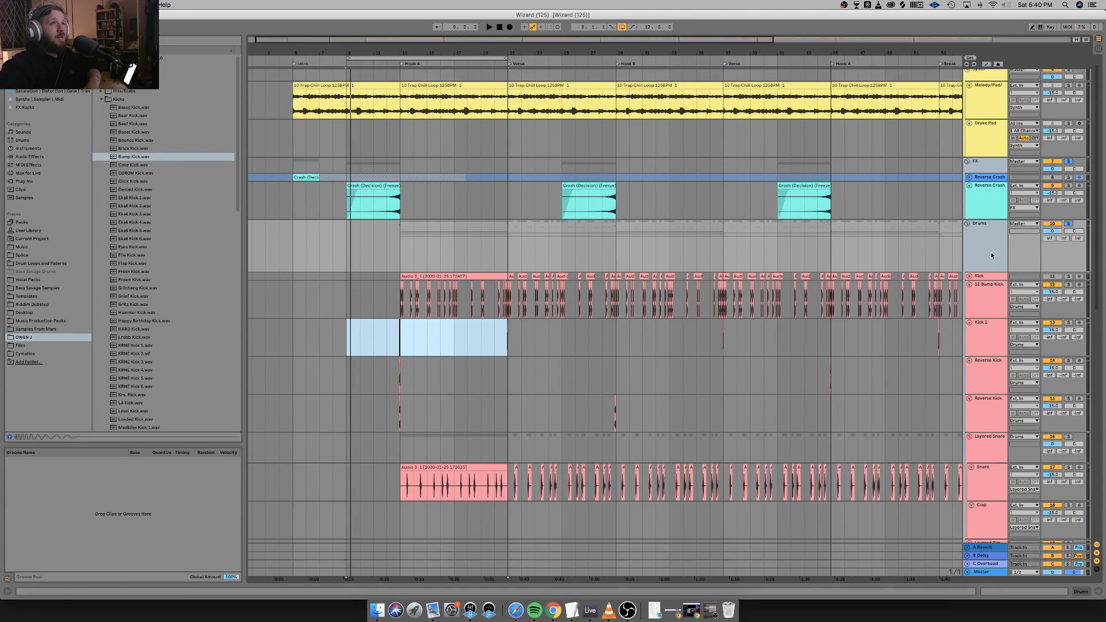
left_click(938, 237)
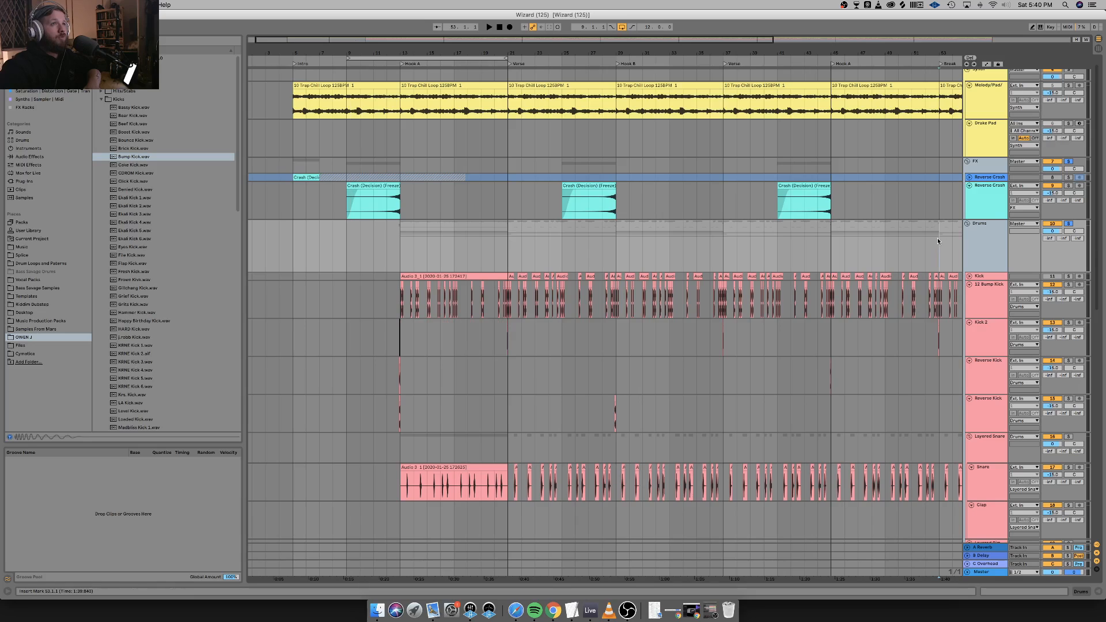
left_click(985, 250)
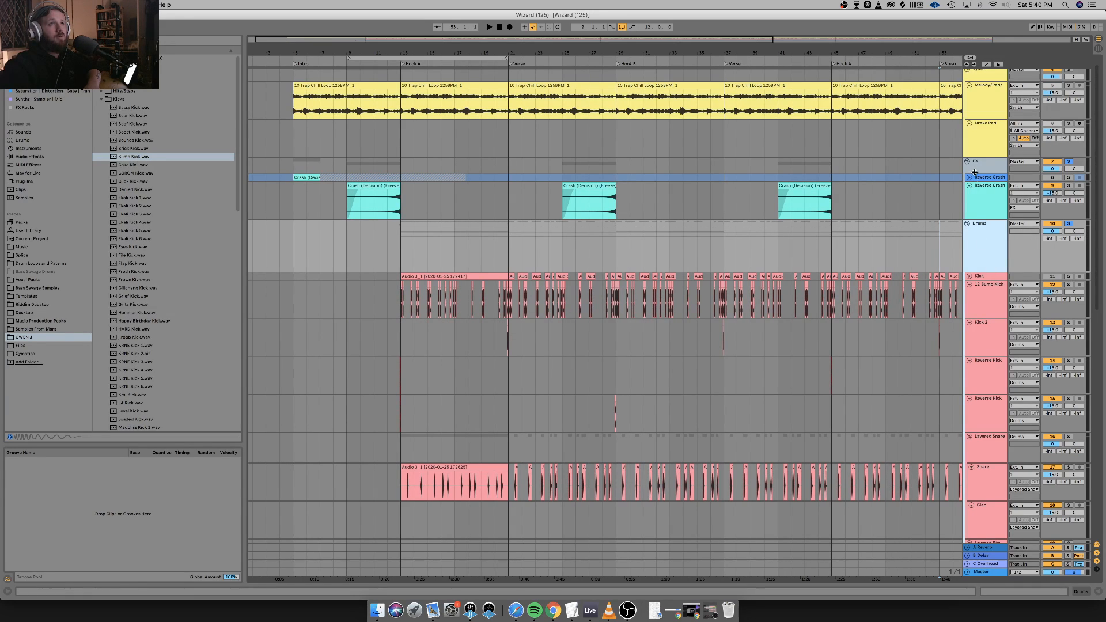
left_click(1069, 162)
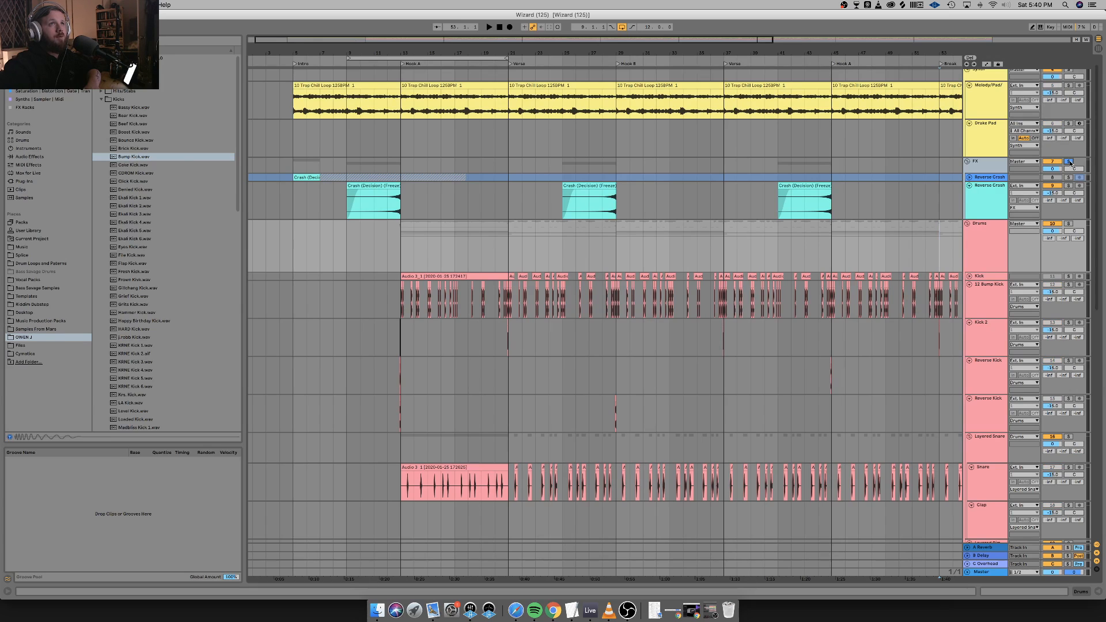
left_click(1069, 162)
Duplicate the Melody/Pad track and delete the Intro clip from the copy.
left_click(976, 114)
scroll(747, 268, "up", 2)
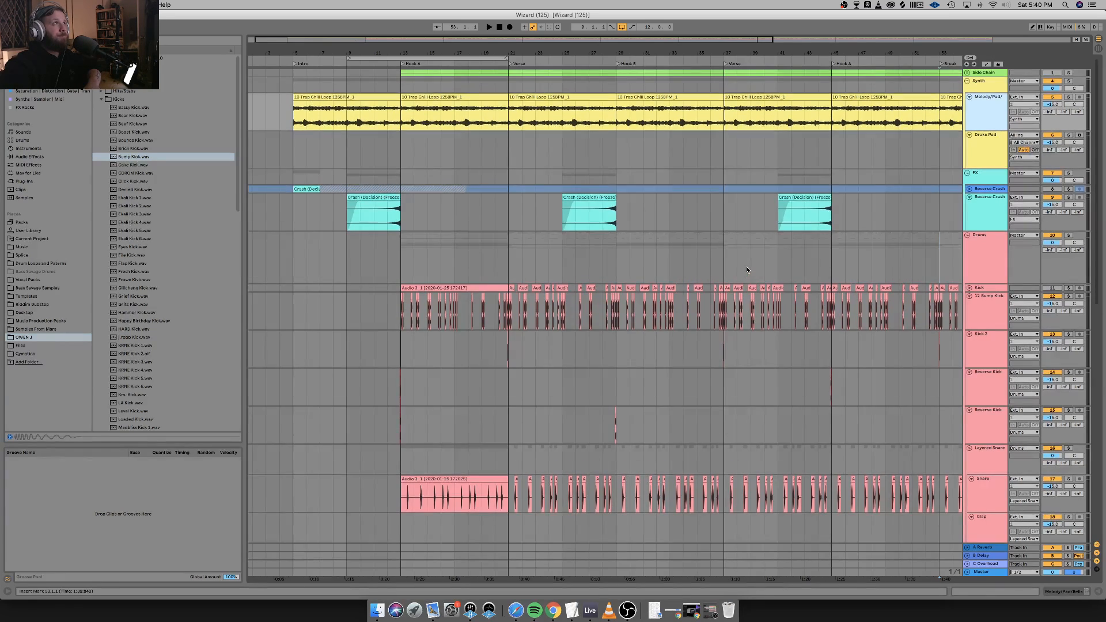
right_click(980, 111)
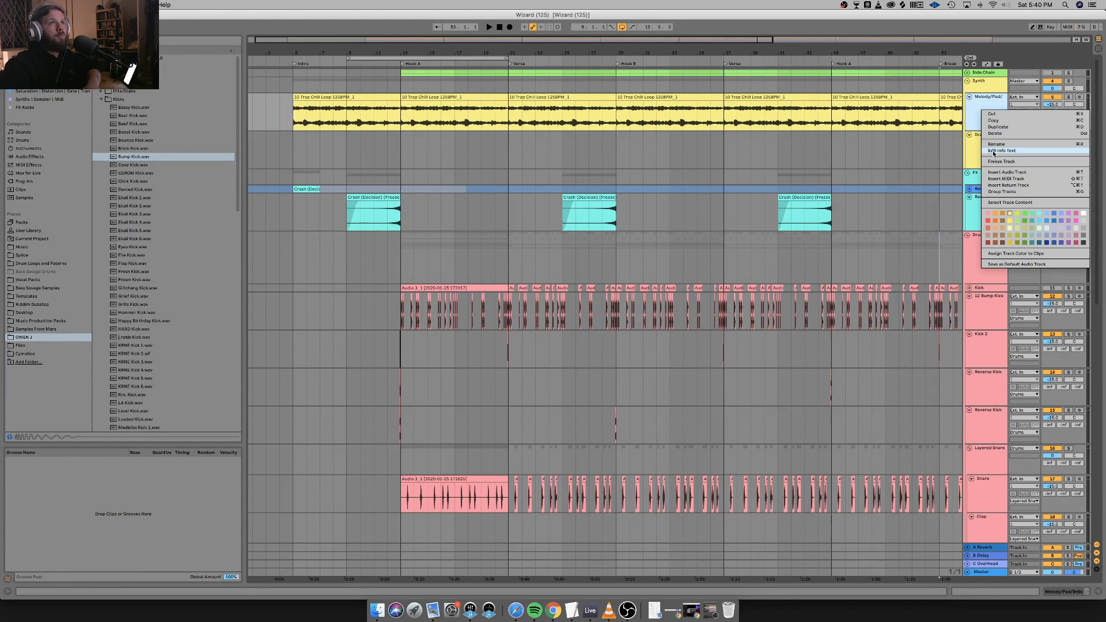
left_click(998, 127)
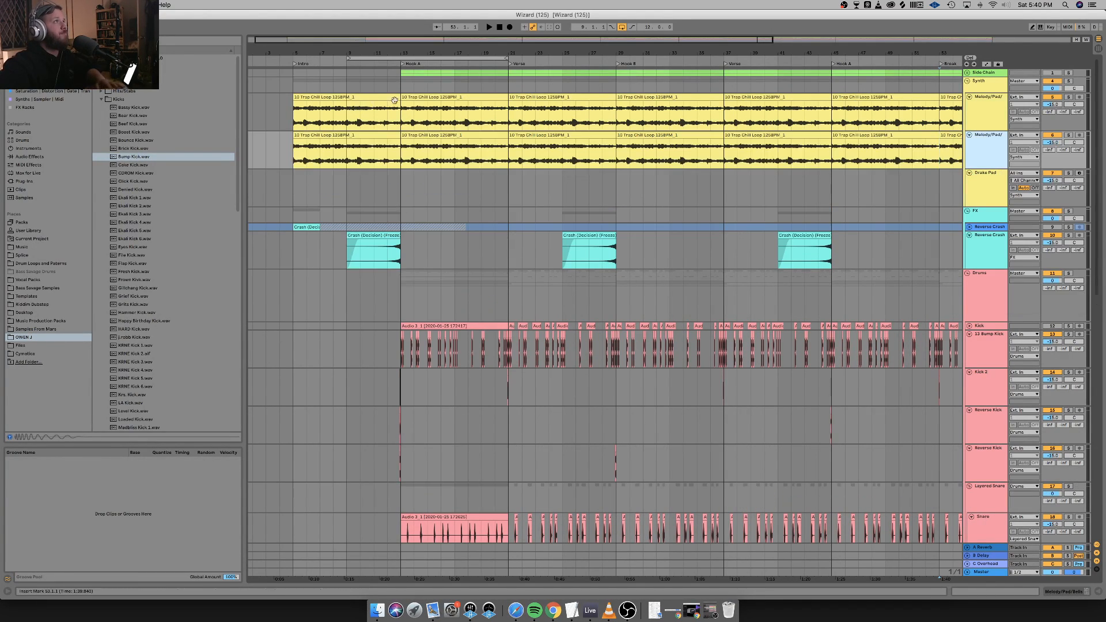
left_click(401, 148)
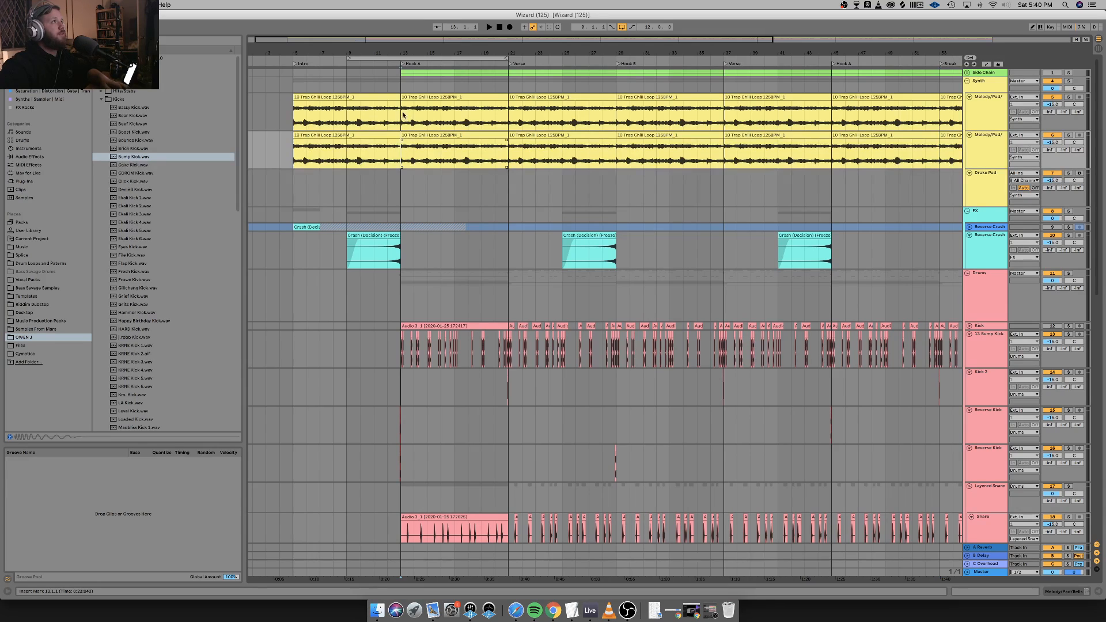
left_click(369, 137)
key("Delete")
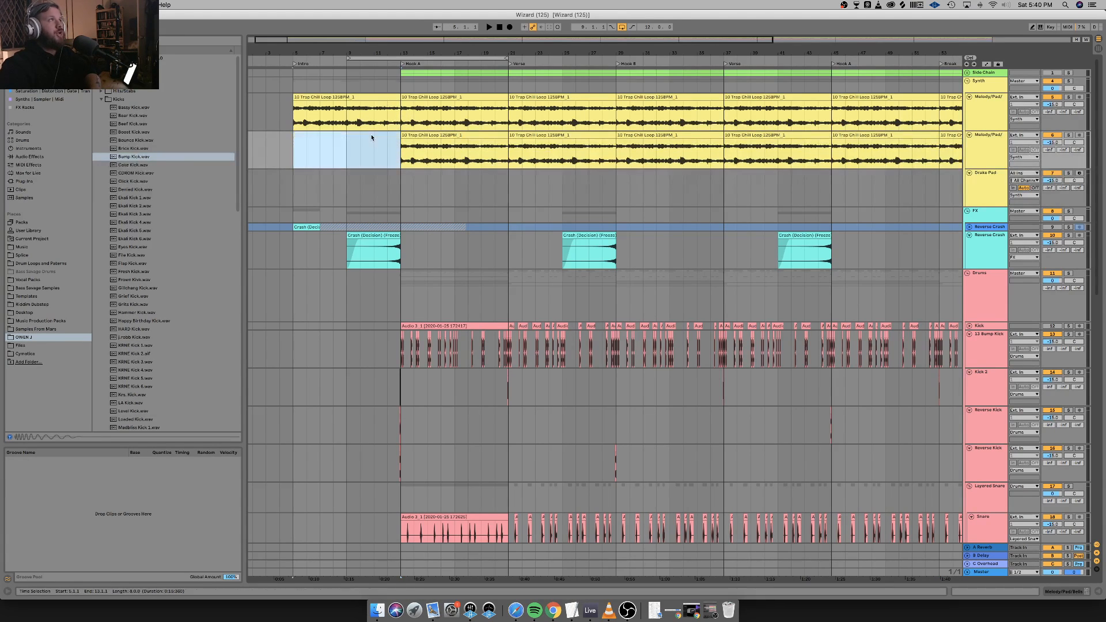
Duplicate the second Melody/Pad track, the one without an Intro clip, to create a third layer.
left_click(981, 116)
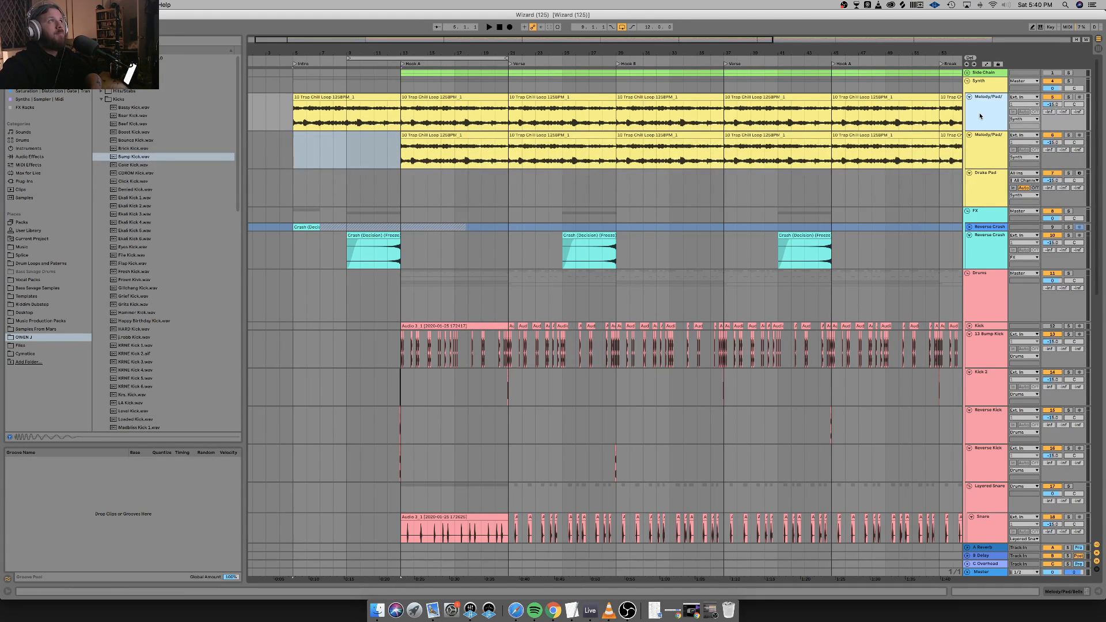
left_click(983, 150)
right_click(984, 152)
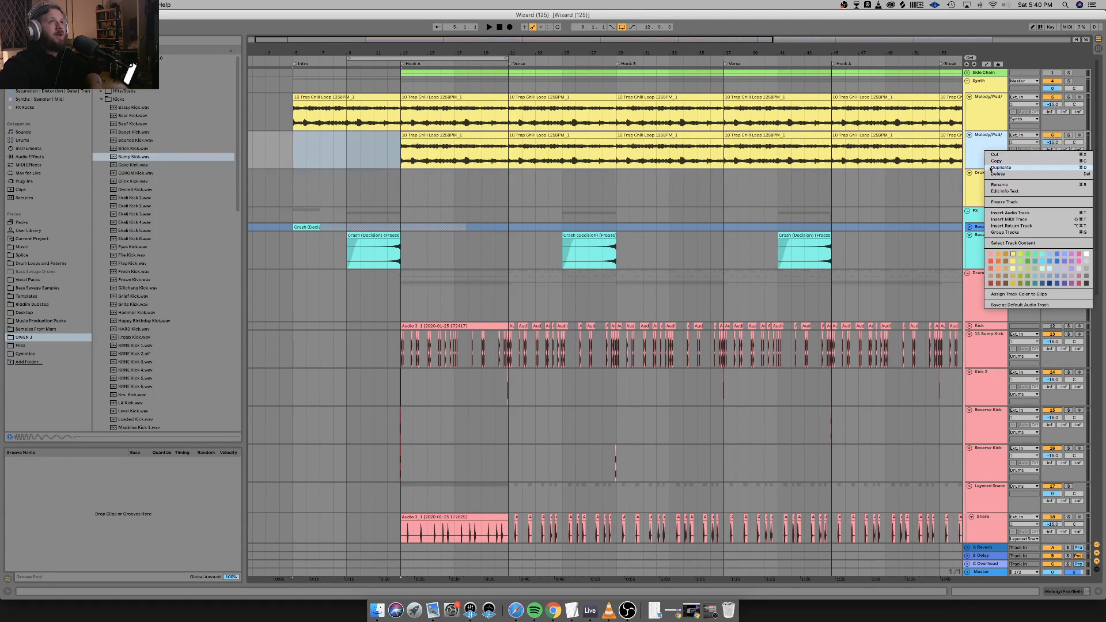
left_click(1001, 167)
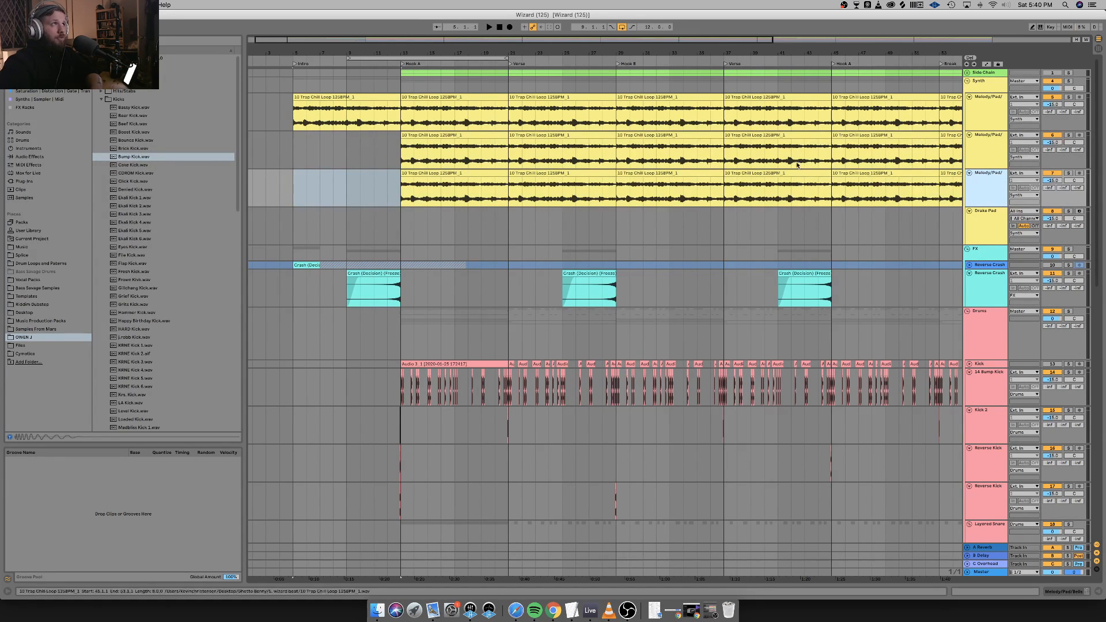
Delete the clips from Hook A through Pre Out on the first Melody/Pad track, keeping only the Intro and Out clips.
left_click(461, 95)
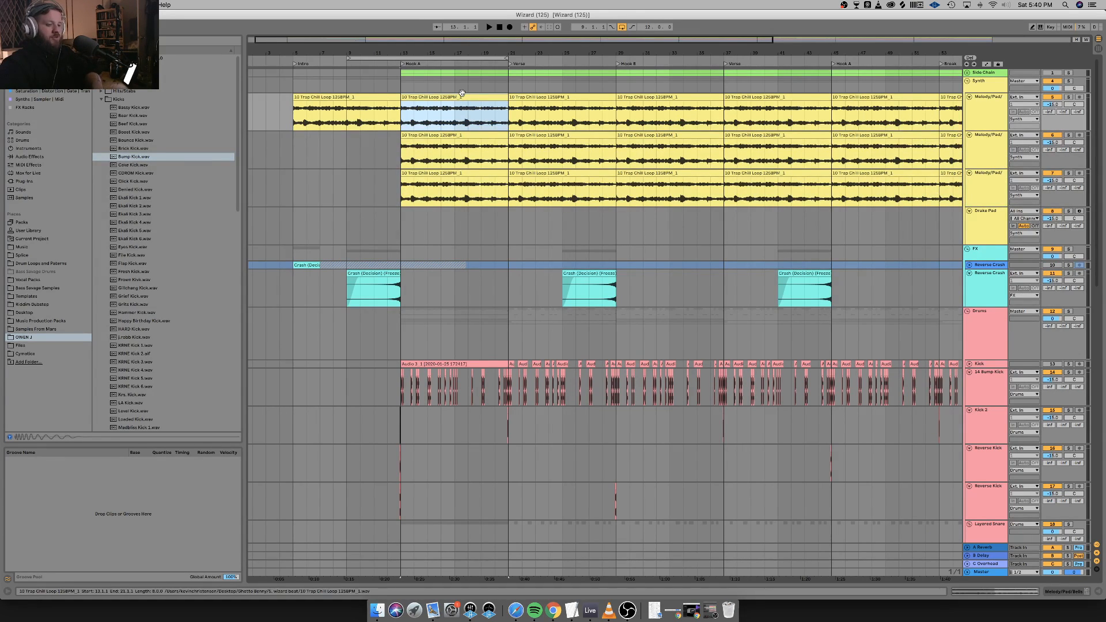
key("Delete")
left_click(565, 98)
key("Delete")
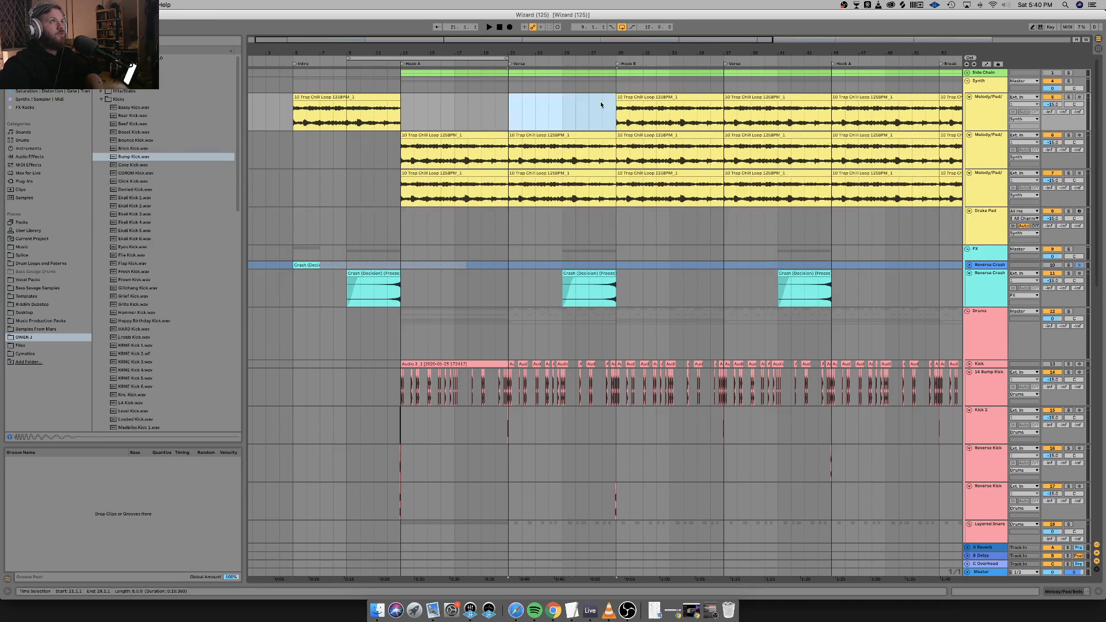
left_click(619, 103)
scroll(691, 104, "right", 10)
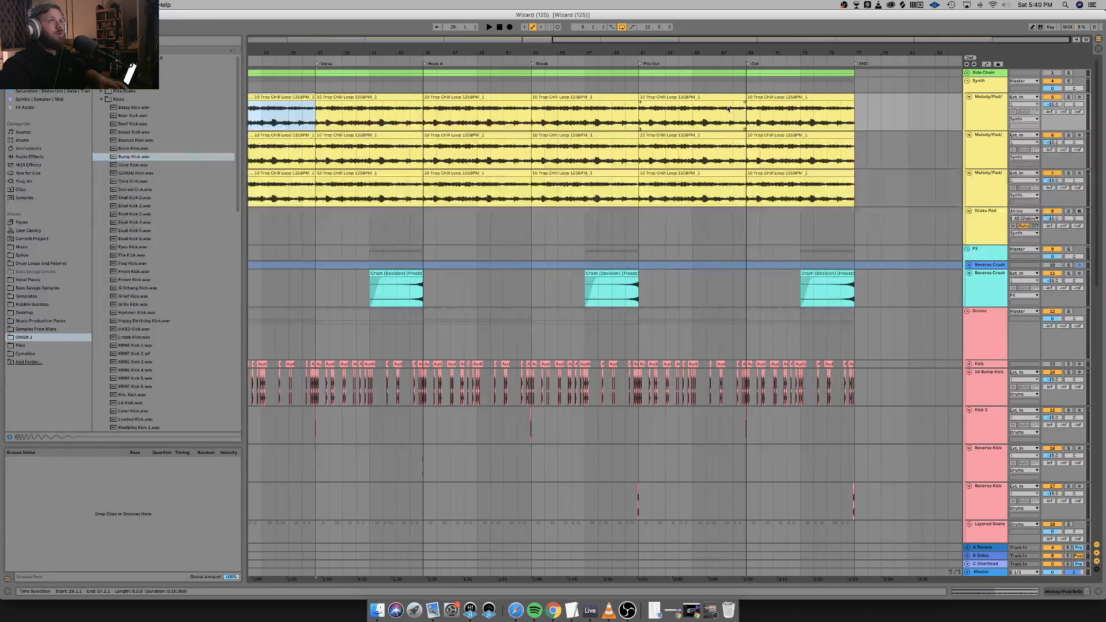
left_click(725, 105, "shift")
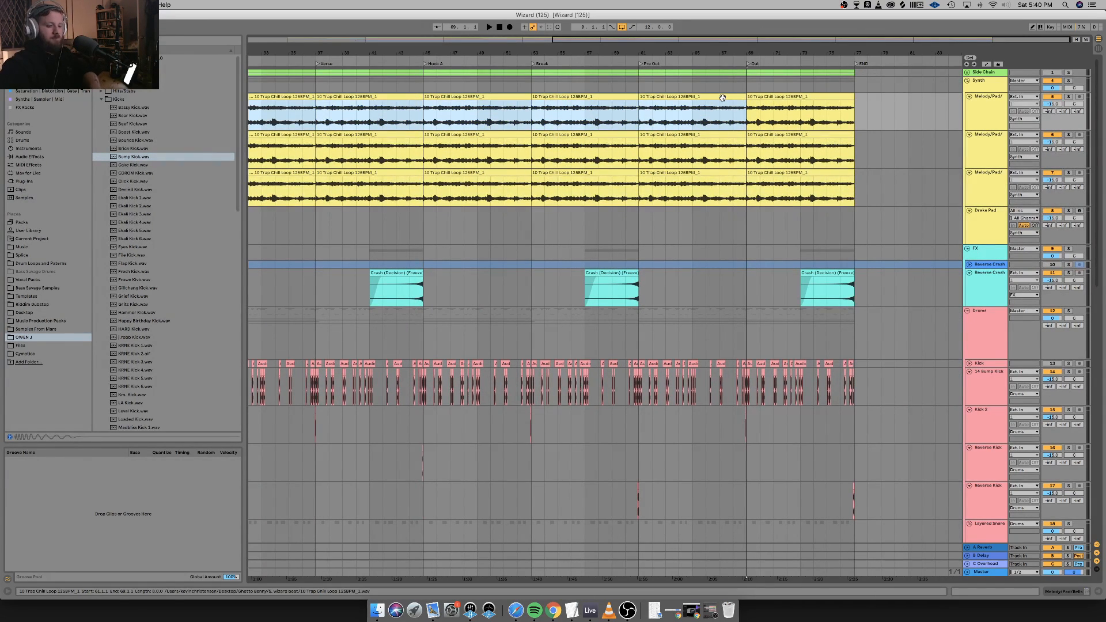
key("Delete")
scroll(443, 135, "left", 15)
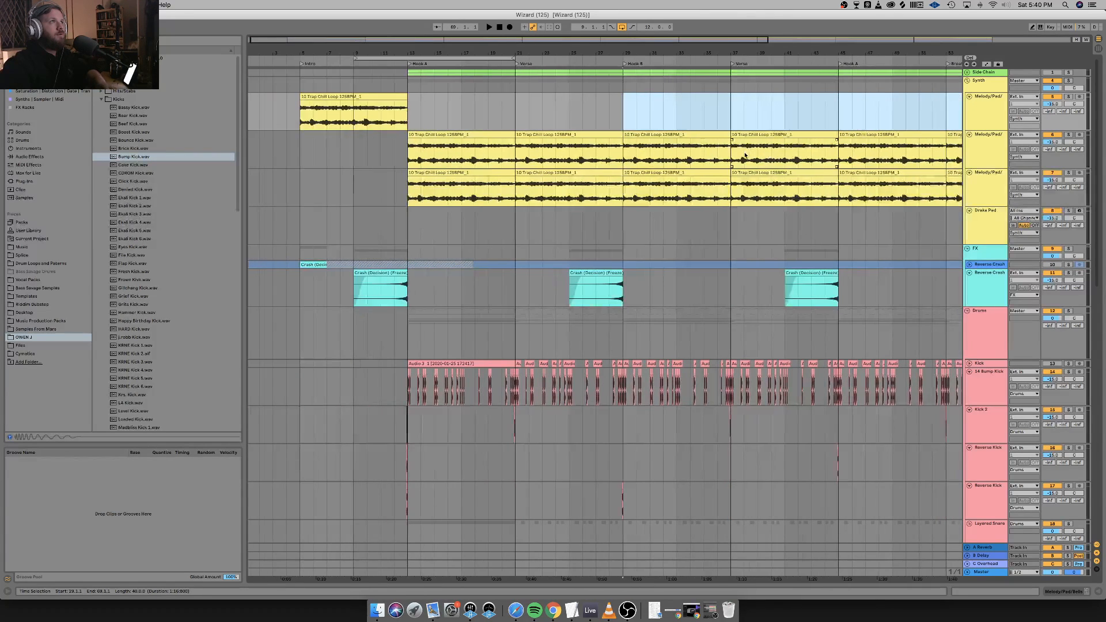
Delete the clips from the first Hook A through the second Hook A on the third Melody/Pad track.
left_click(444, 135)
left_click(444, 135)
scroll(662, 134, "right", 7)
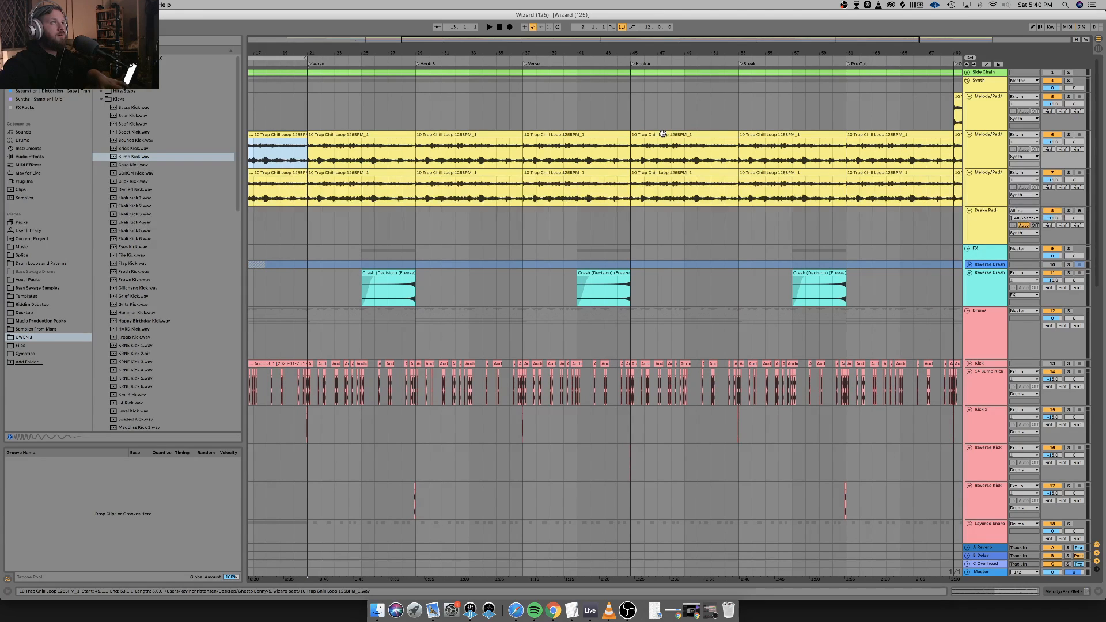
scroll(662, 134, "left", 8)
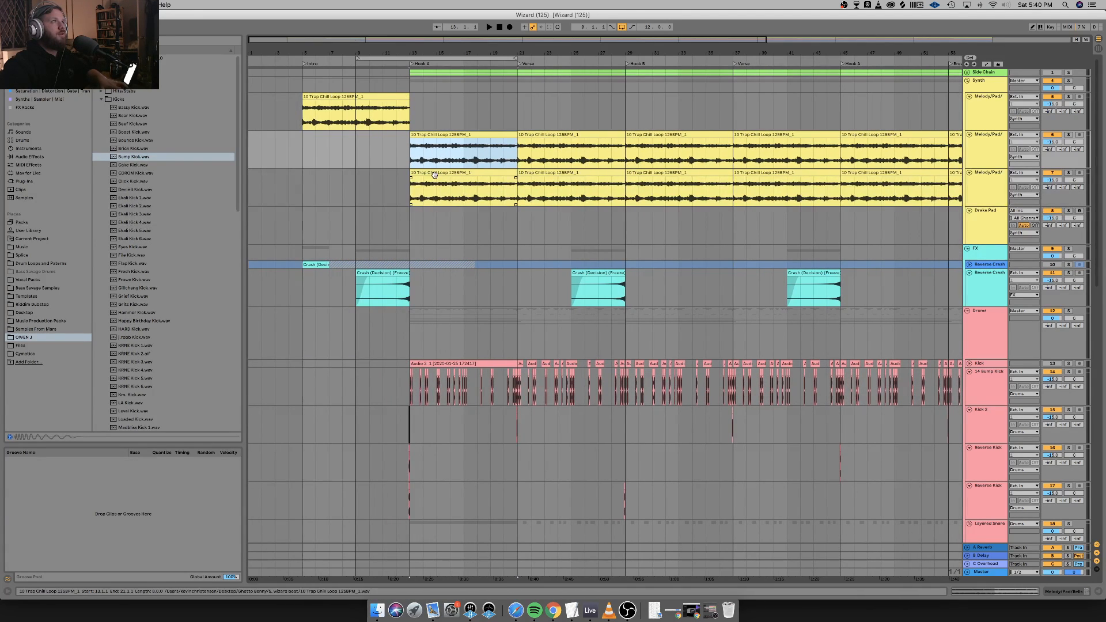
left_click(435, 174)
scroll(435, 174, "right", 11)
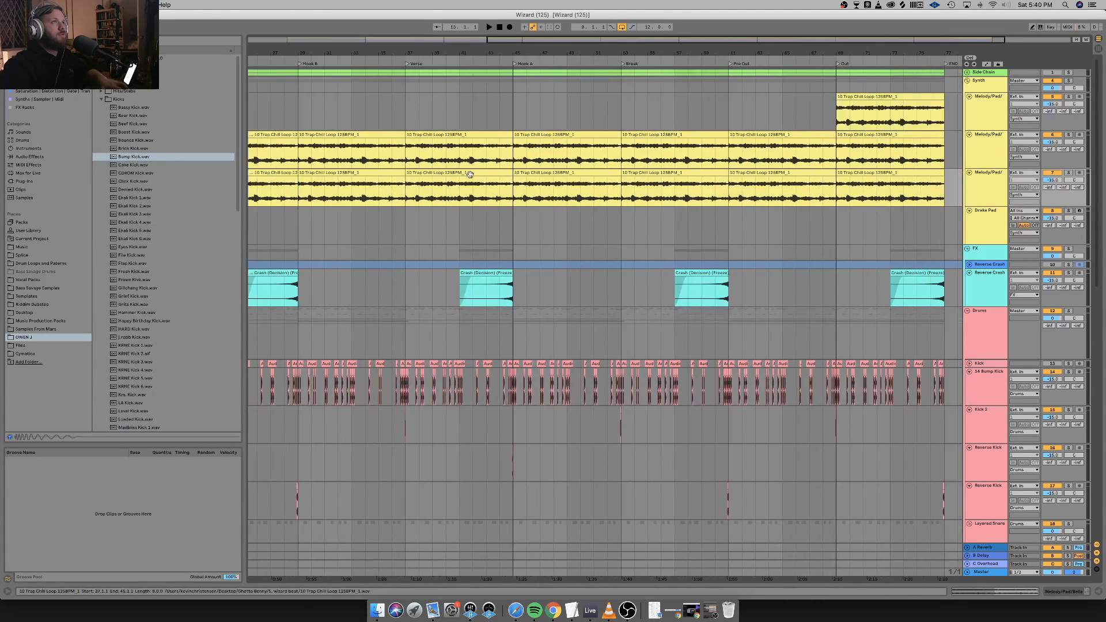
left_click(537, 171, "shift")
key("Delete")
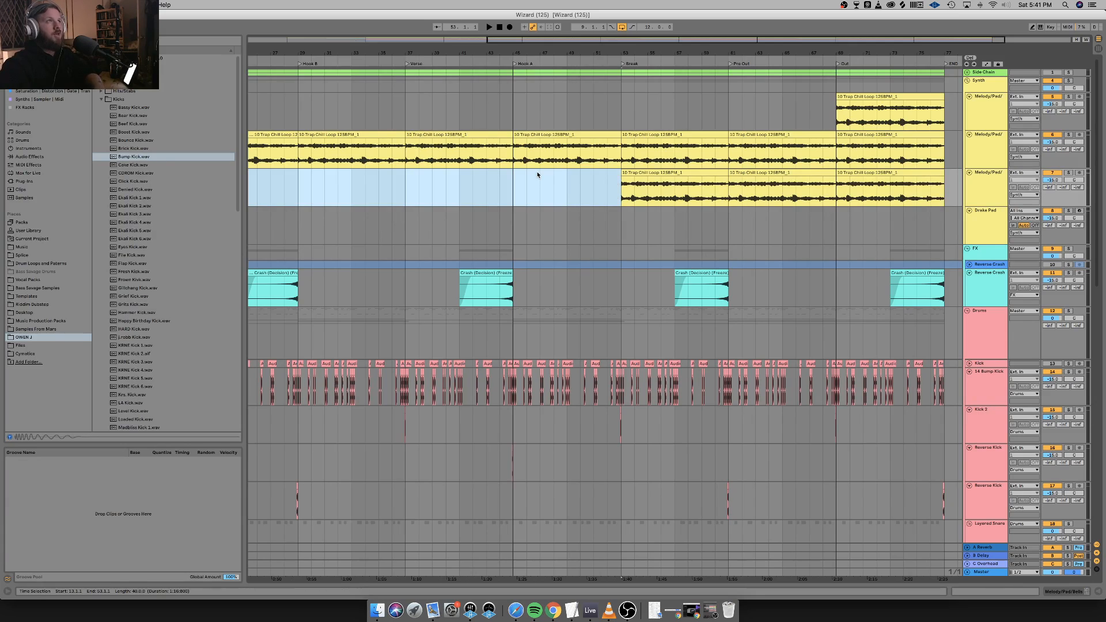
Delete the Break clip from the second Melody/Pad track.
left_click(754, 134)
left_click(689, 136)
key("Delete")
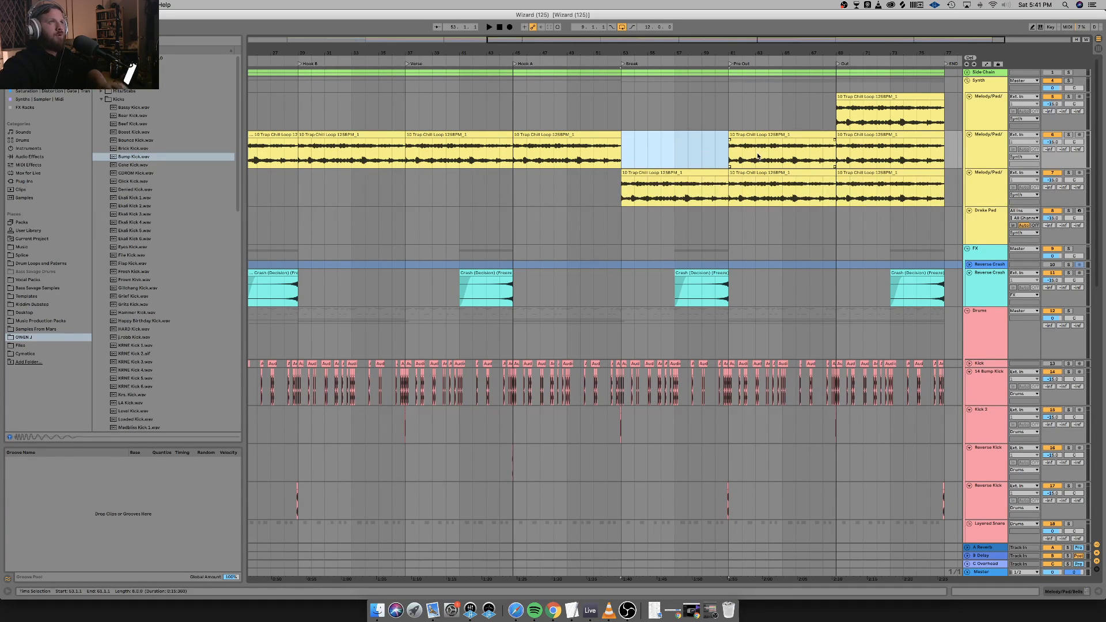
Delete the Pre Out and Out clips from the third Melody/Pad track, leaving only its Break clip.
left_click(758, 173)
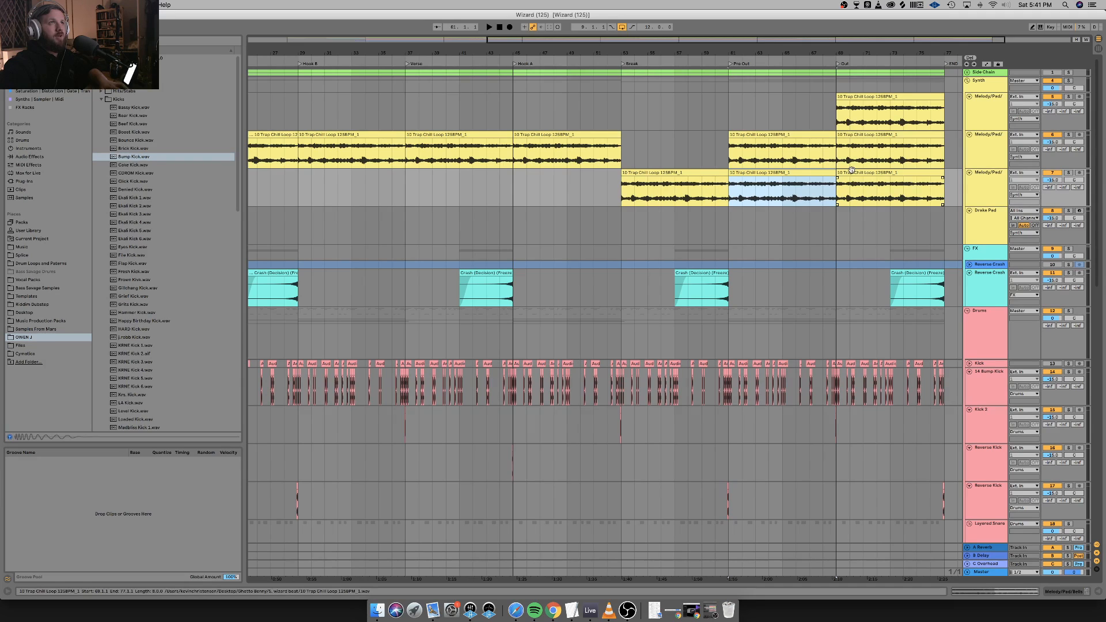
left_click(852, 170, "shift")
key("Delete")
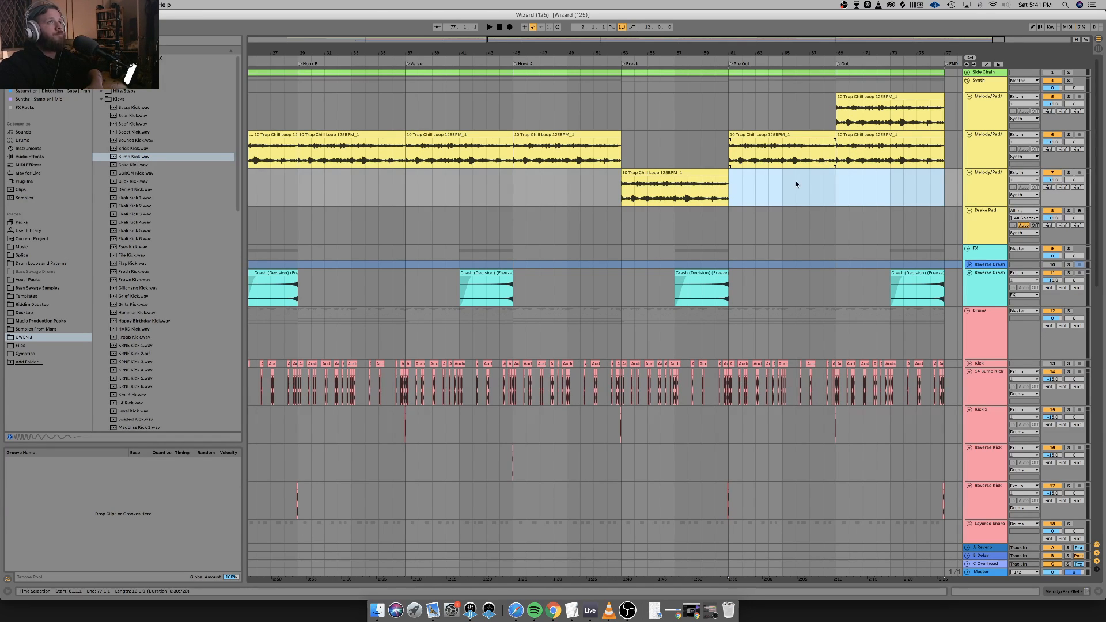
Move the loop region to the eight bars of the first Hook A and play it with the Drums group soloed.
scroll(796, 184, "left", 10)
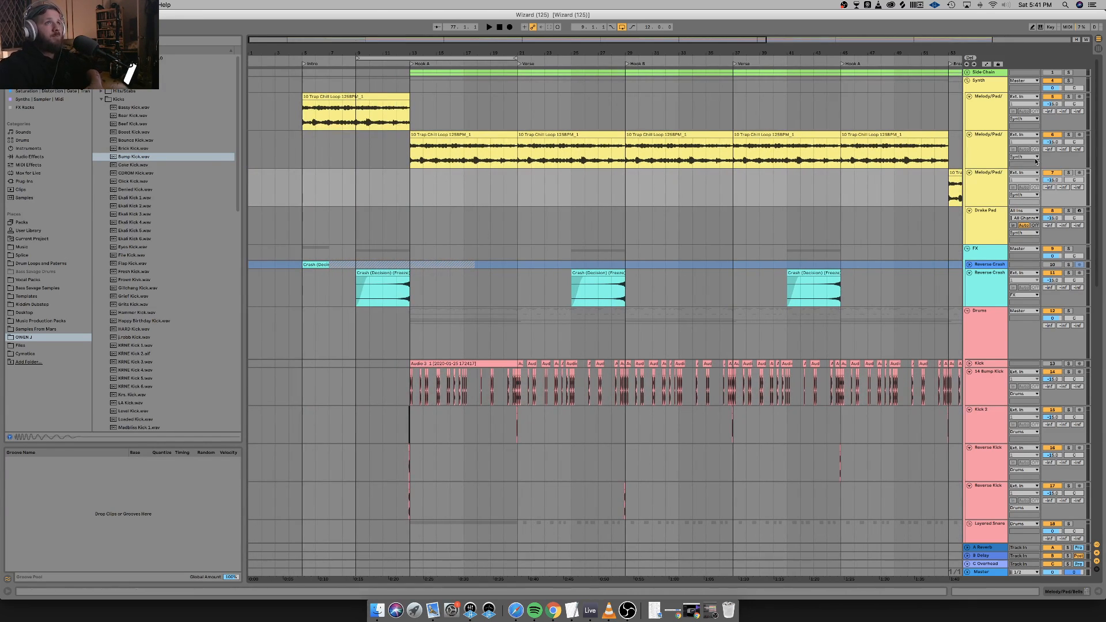
scroll(748, 201, "down", 1)
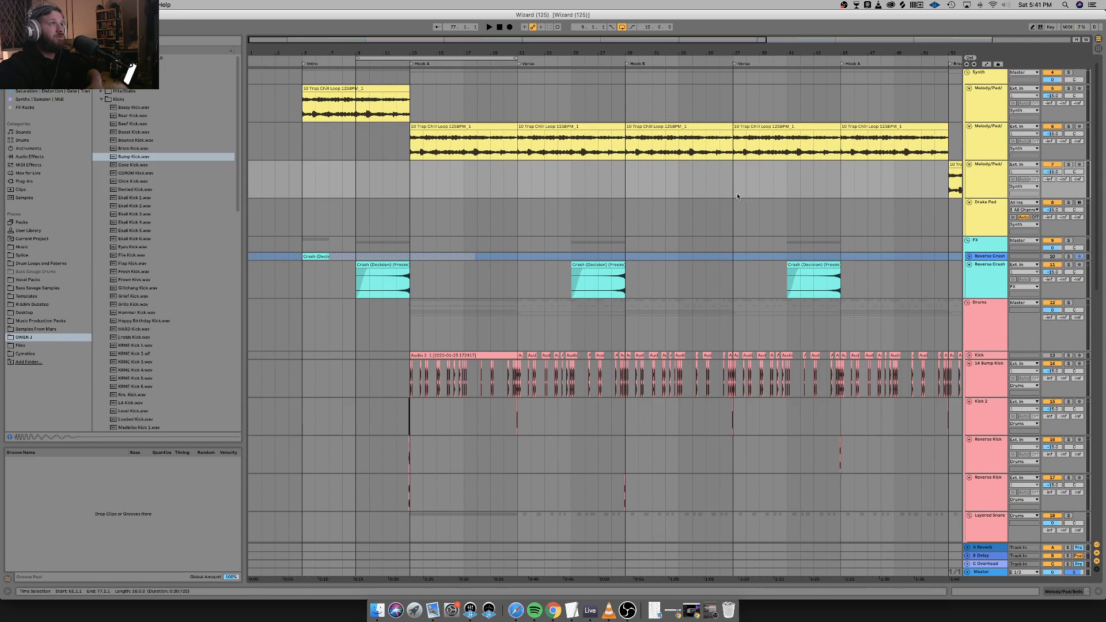
scroll(700, 322, "down", 10)
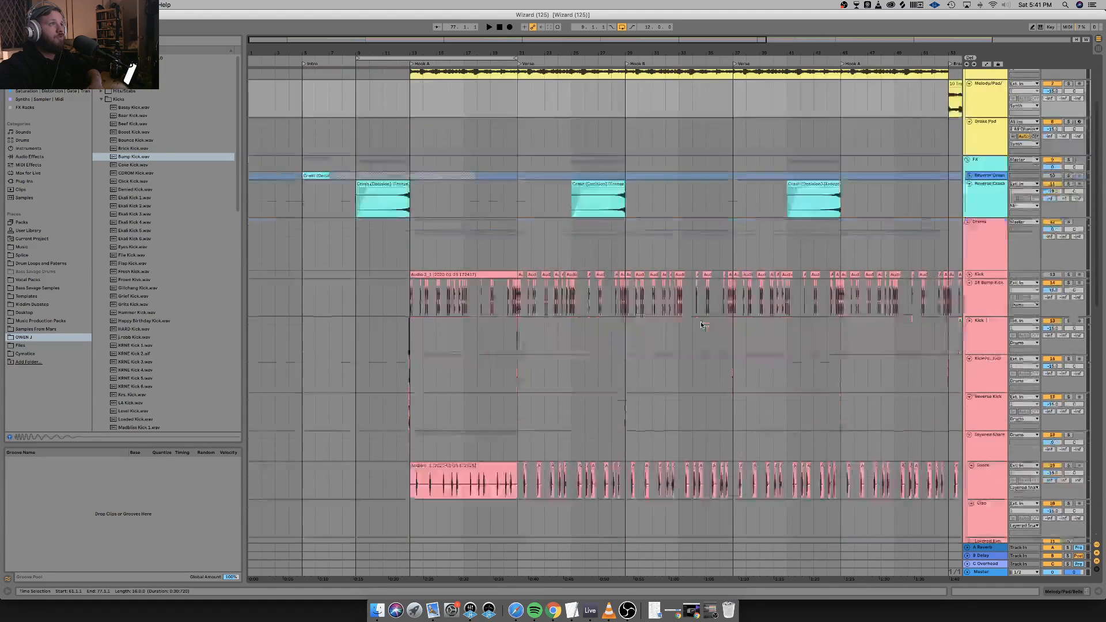
scroll(700, 325, "down", 5)
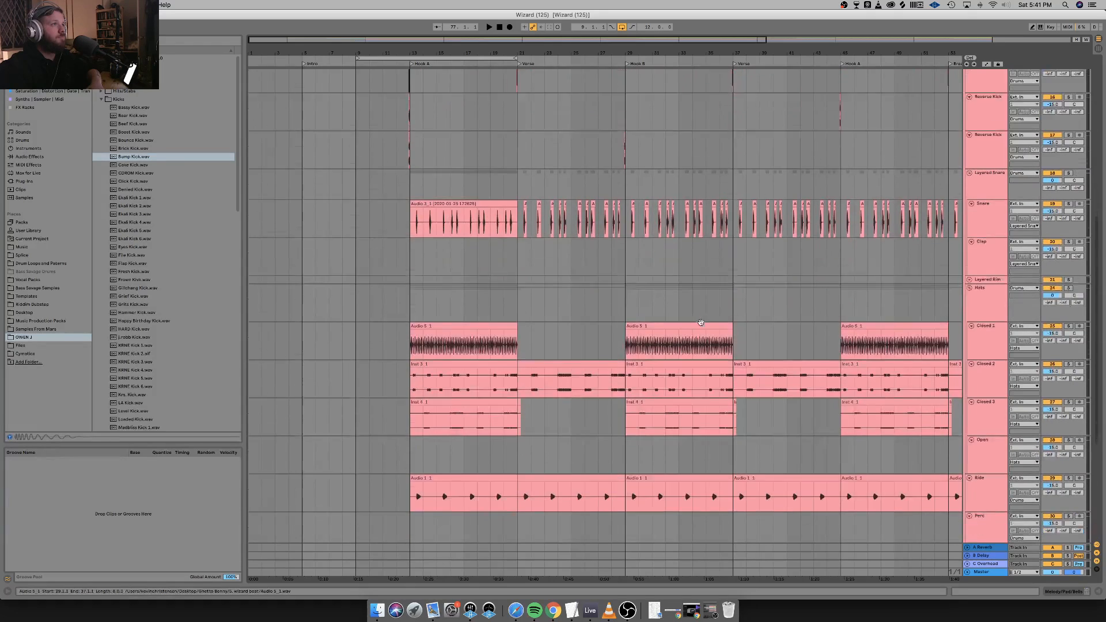
scroll(506, 155, "up", 4)
scroll(507, 155, "up", 2)
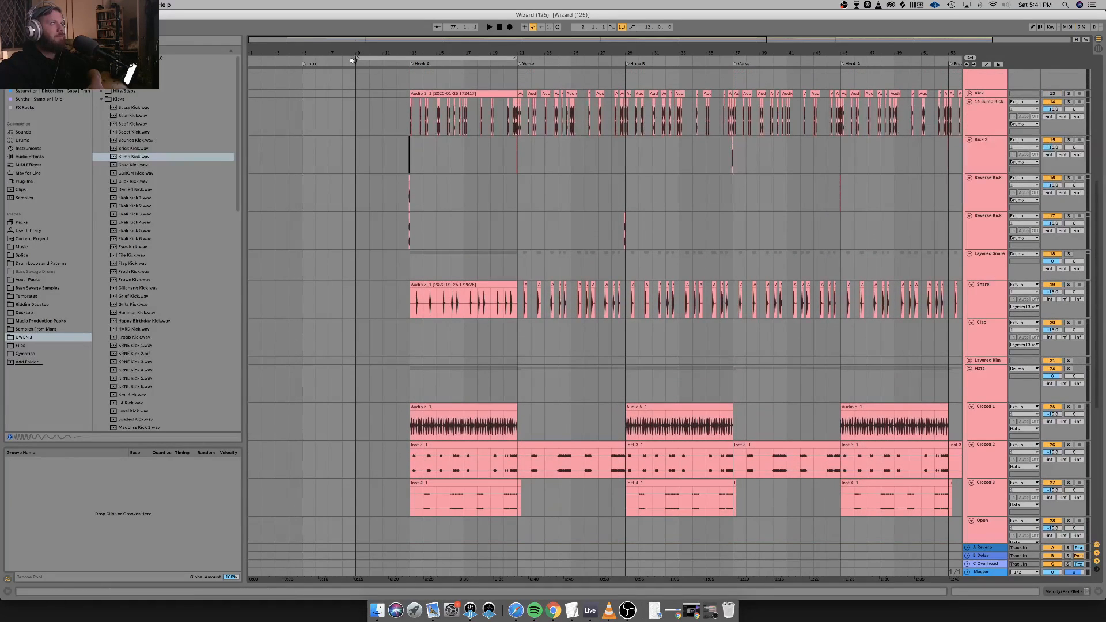
left_click_drag(357, 58, 404, 52)
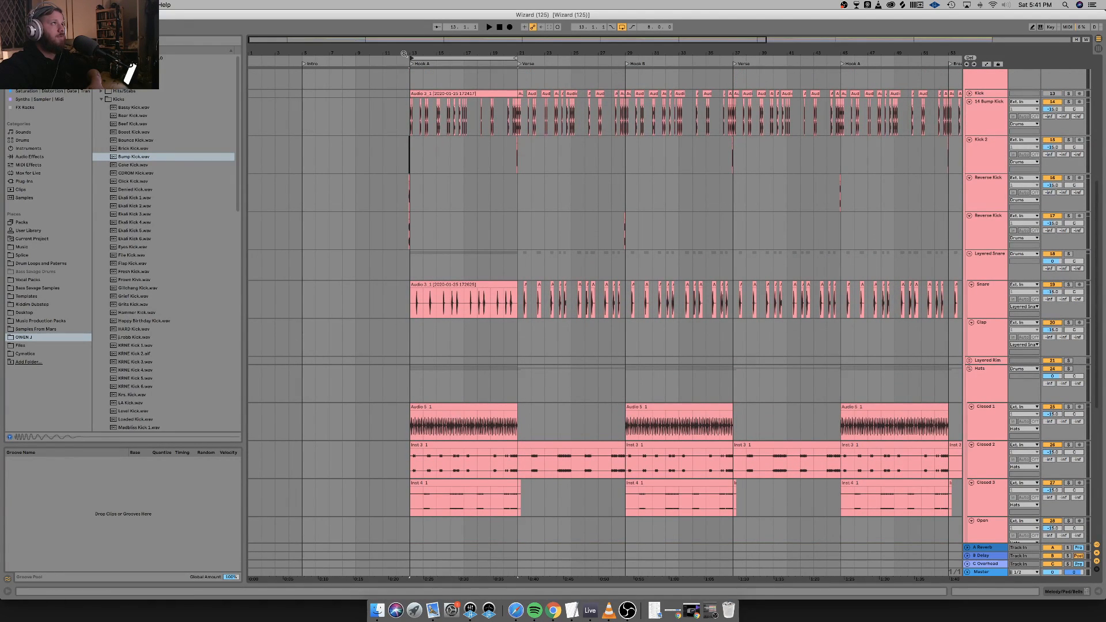
key("space")
scroll(1073, 132, "up", 4)
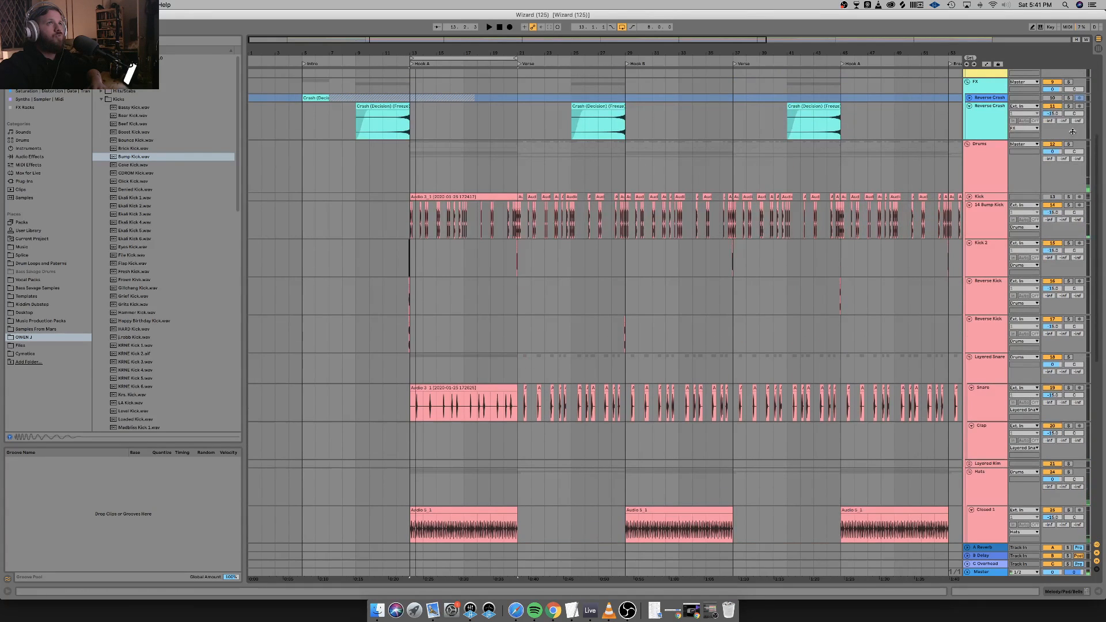
left_click(1069, 145)
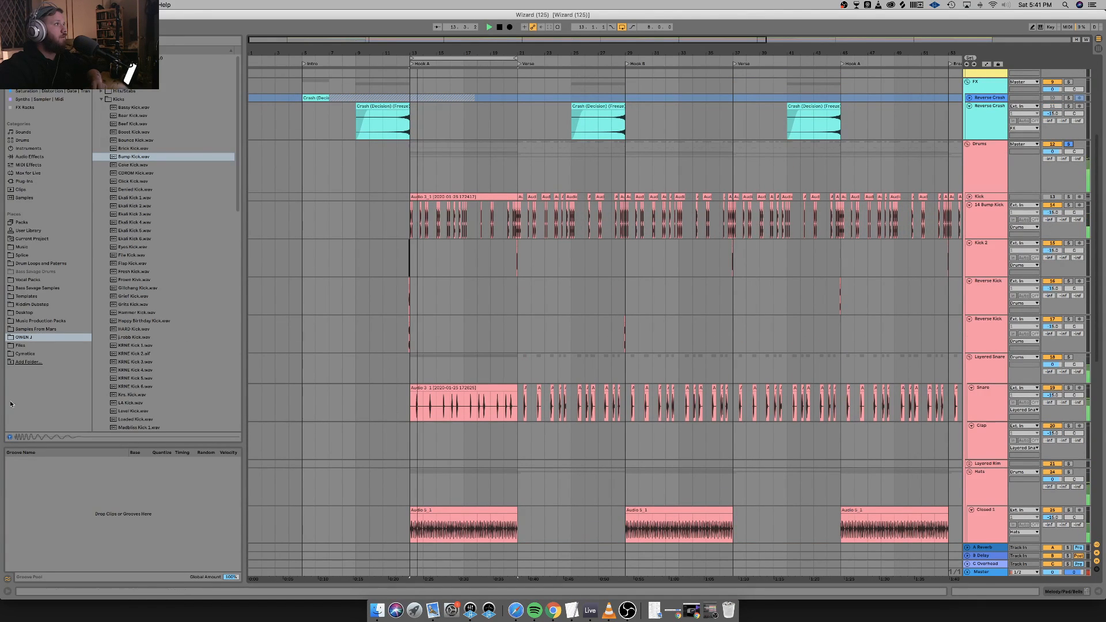
Open the Cymatics sample folder in the browser.
left_click(31, 355)
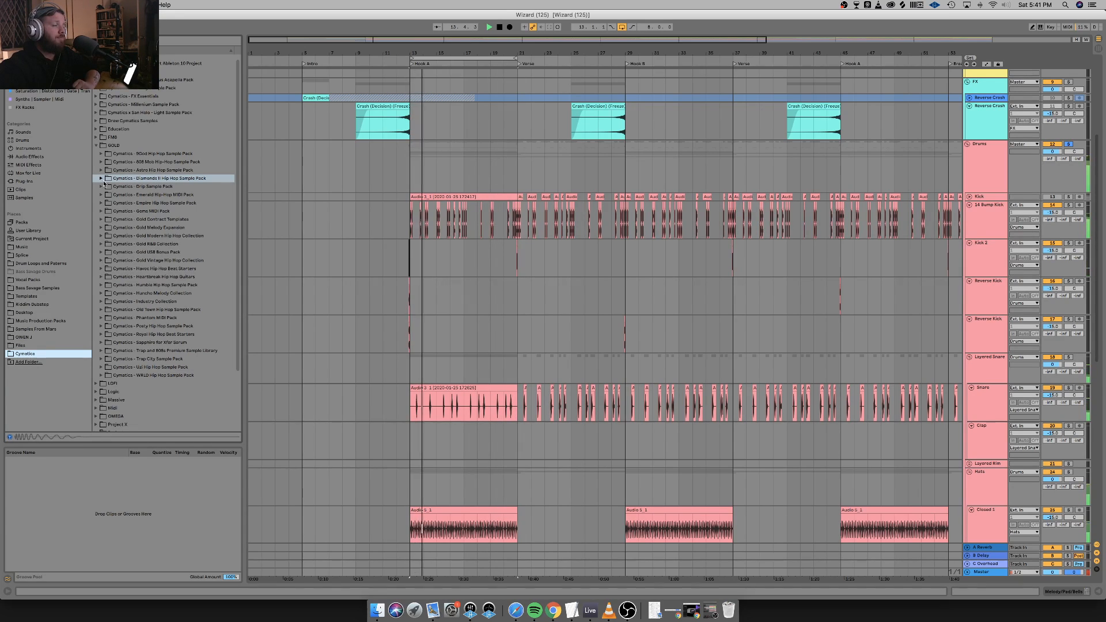
Switch to Chrome to check the live stream in the Twitch Stream Manager, minimizing its window when finished.
left_click(693, 611)
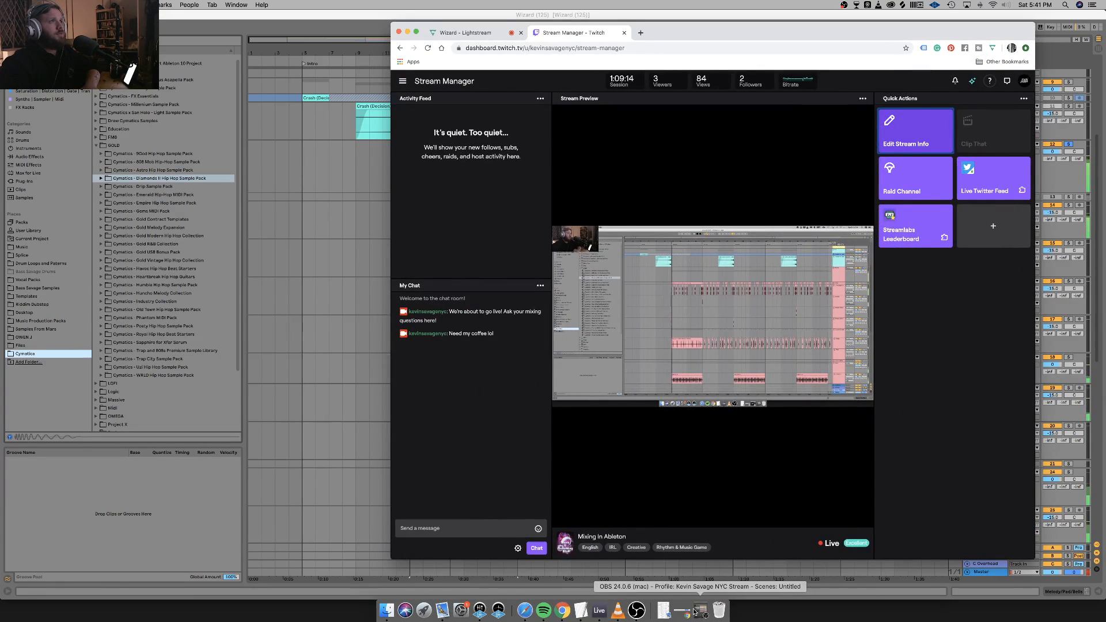
left_click(407, 32)
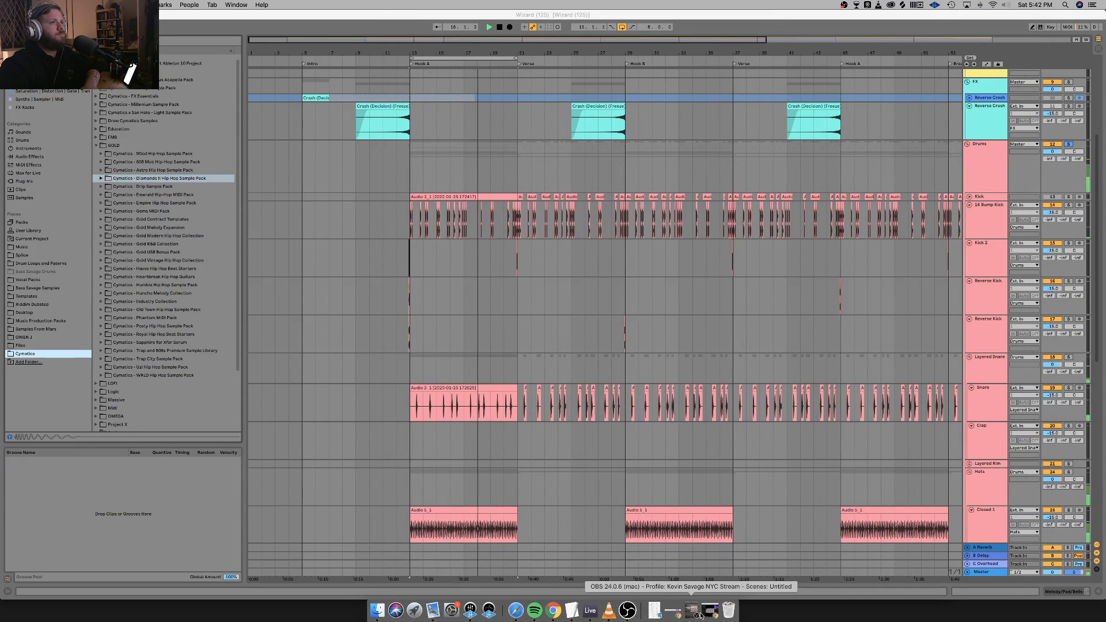
left_click(710, 611)
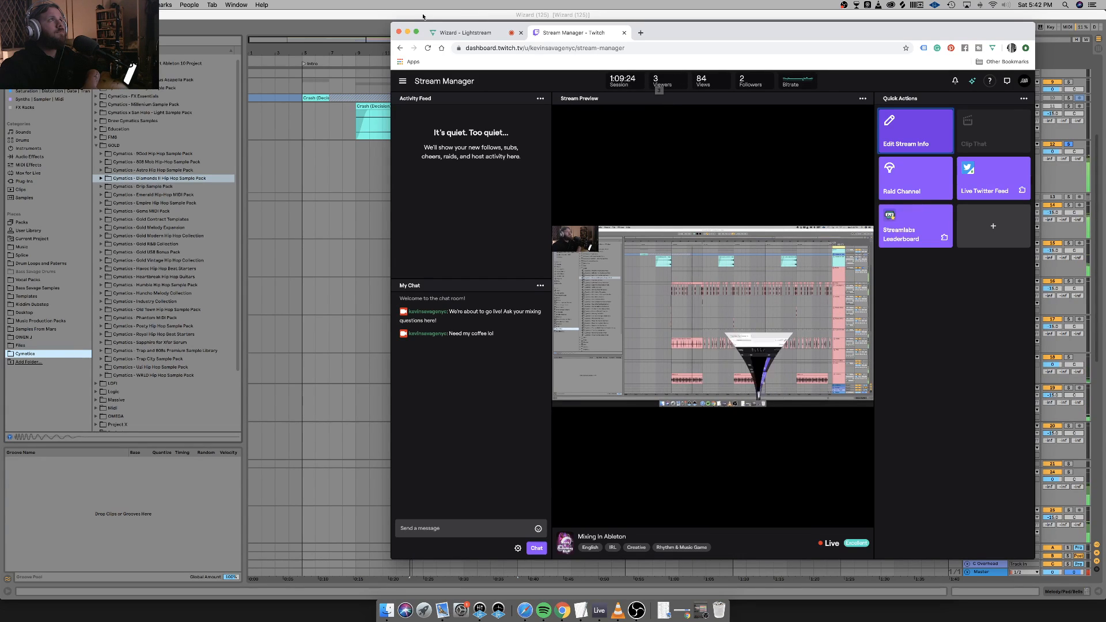
left_click(407, 34)
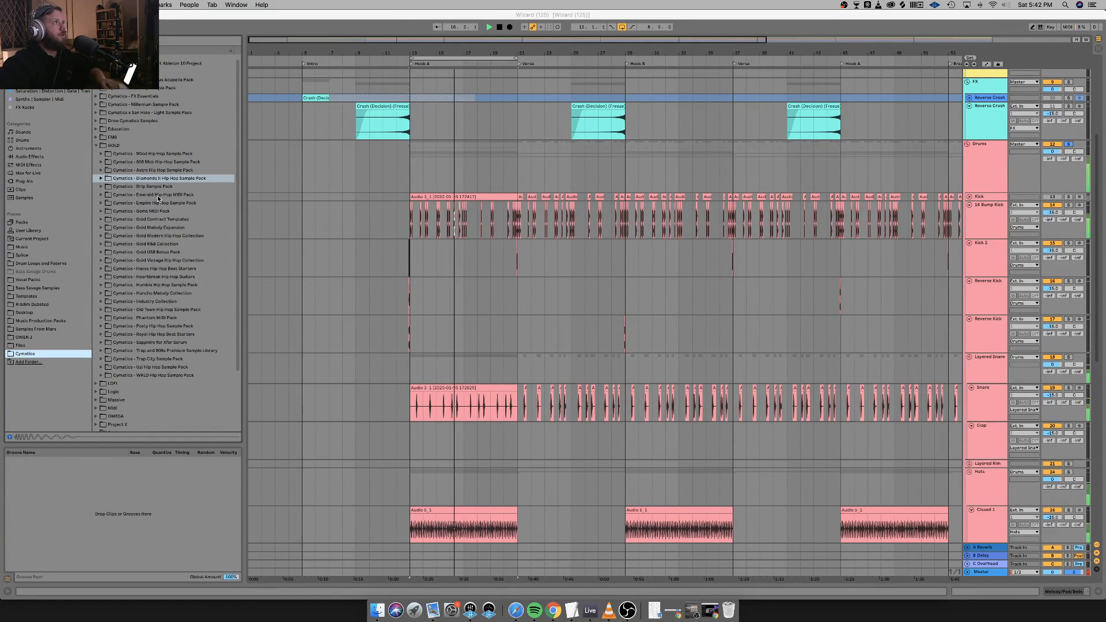
Stop playback, audition the first percussion one-shot in the 9God Hip Hop Sample Pack, and look through its Drums - Loops folder.
left_click(341, 220)
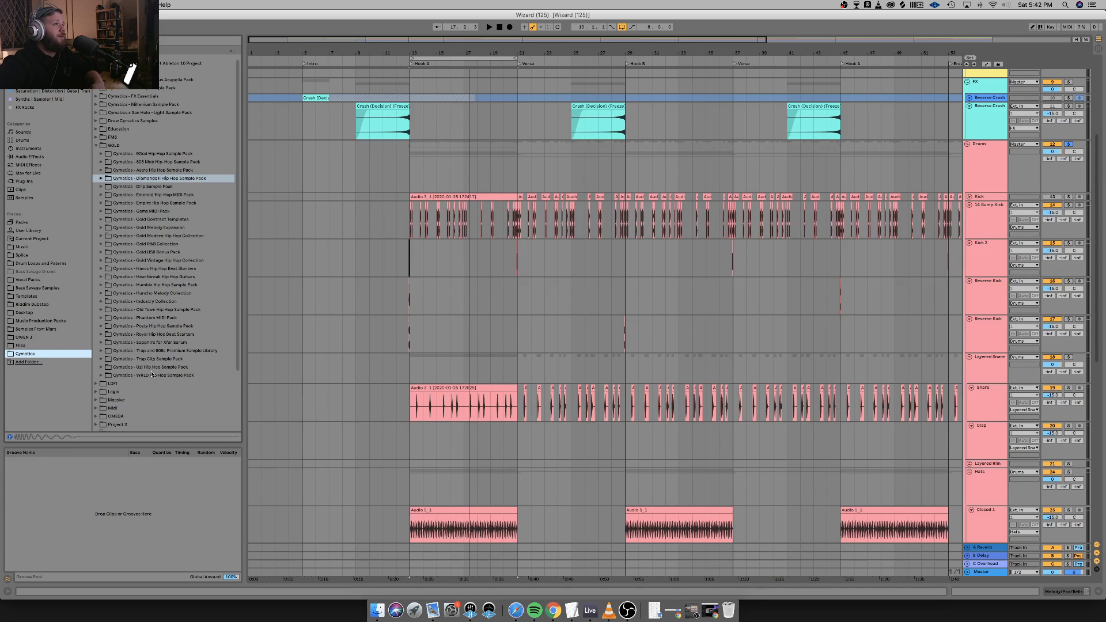
left_click(139, 155)
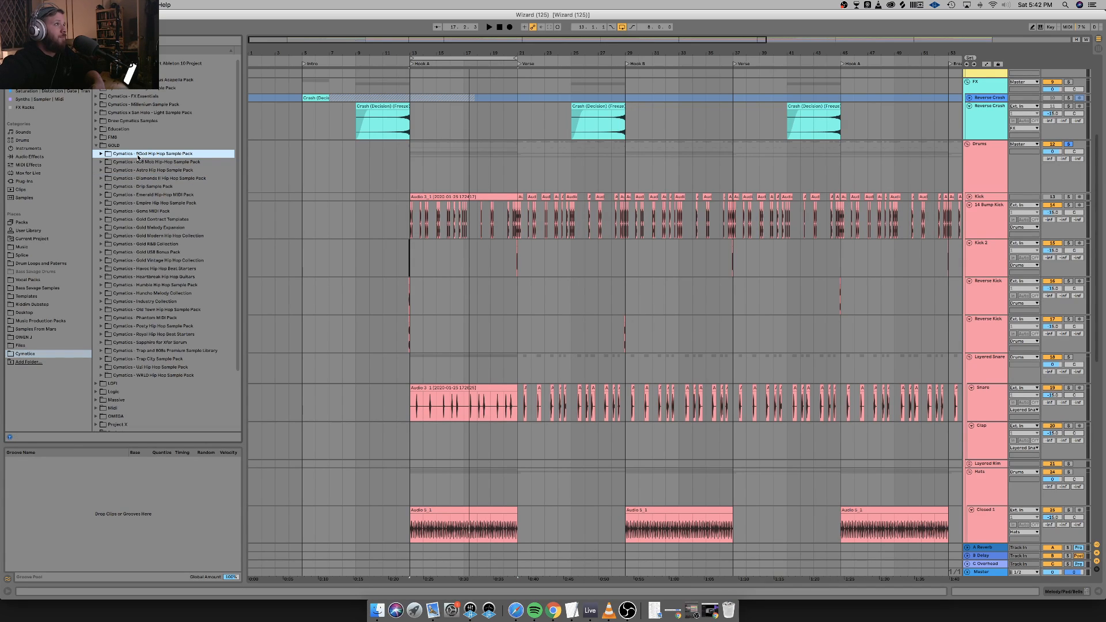
left_click(101, 154)
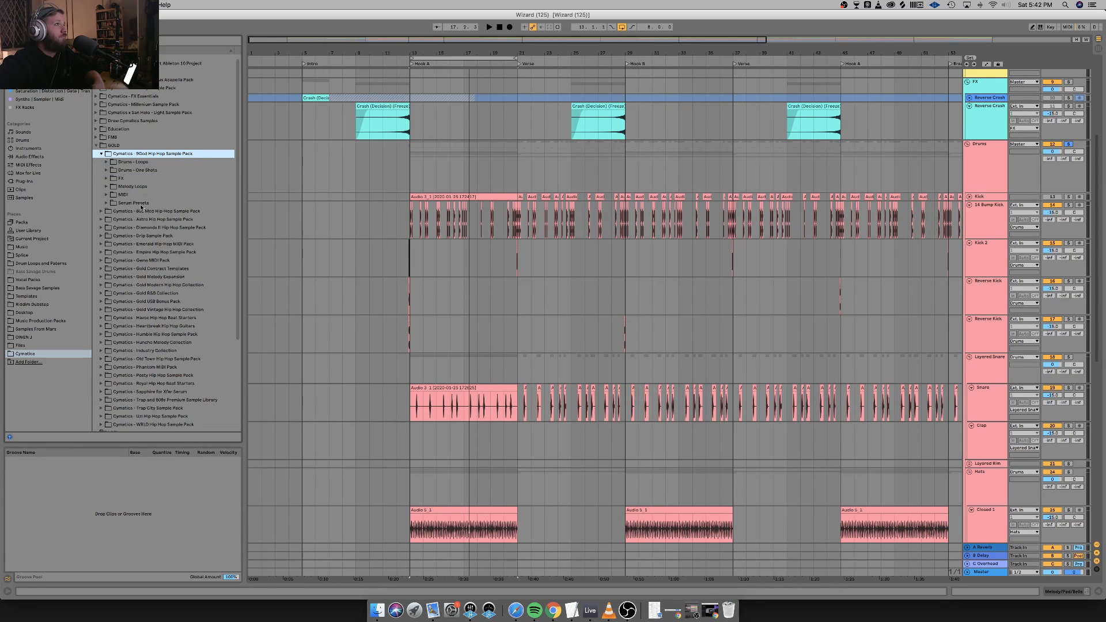
left_click(107, 171)
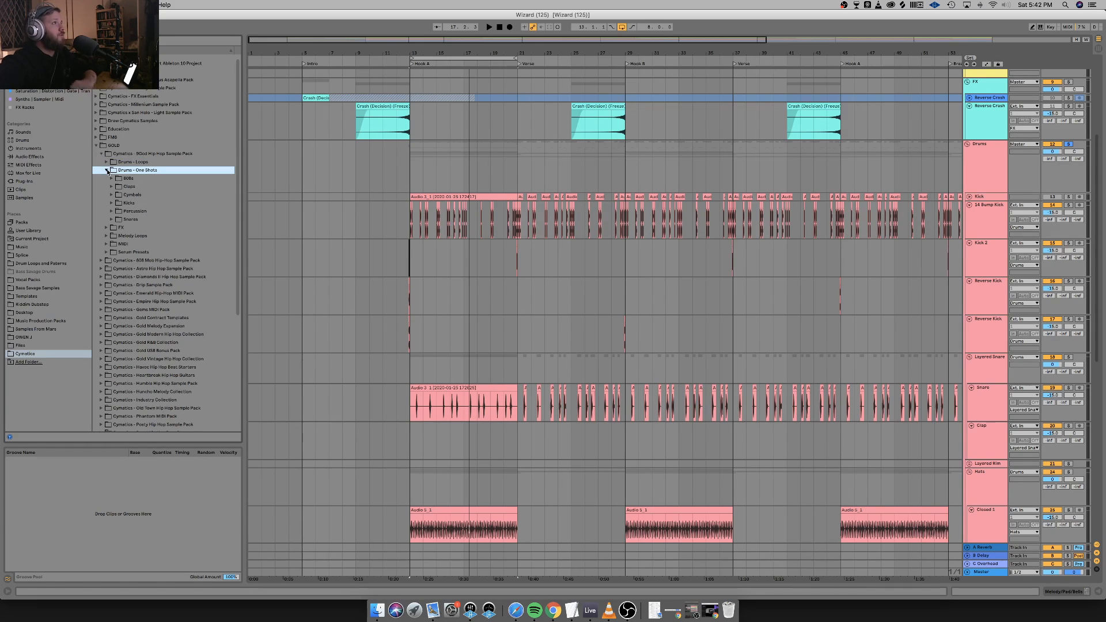
left_click(113, 211)
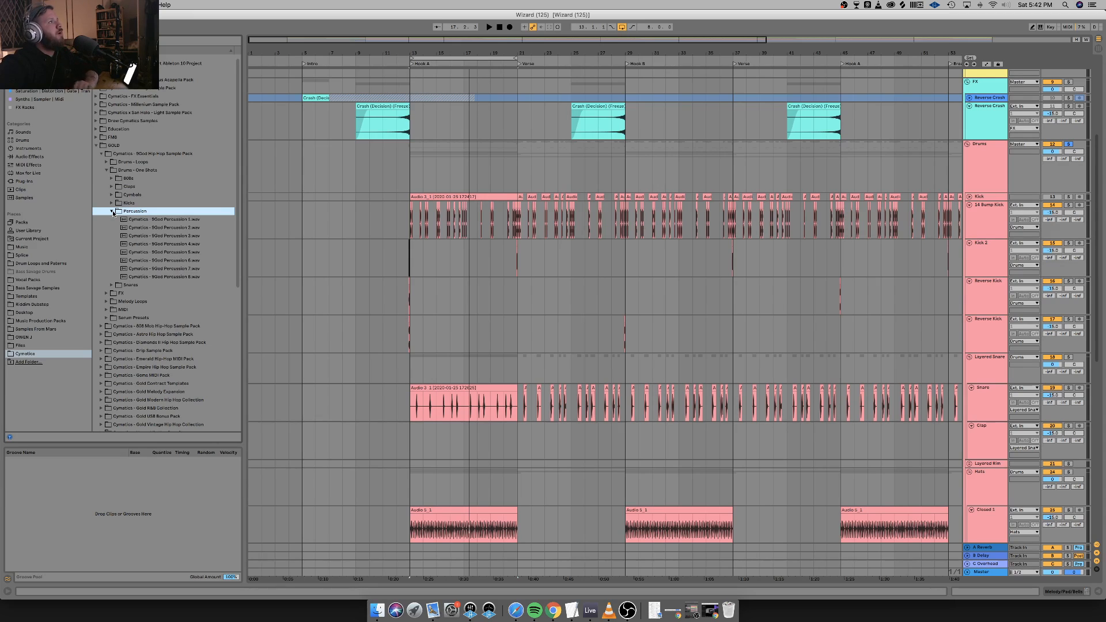
left_click(203, 222)
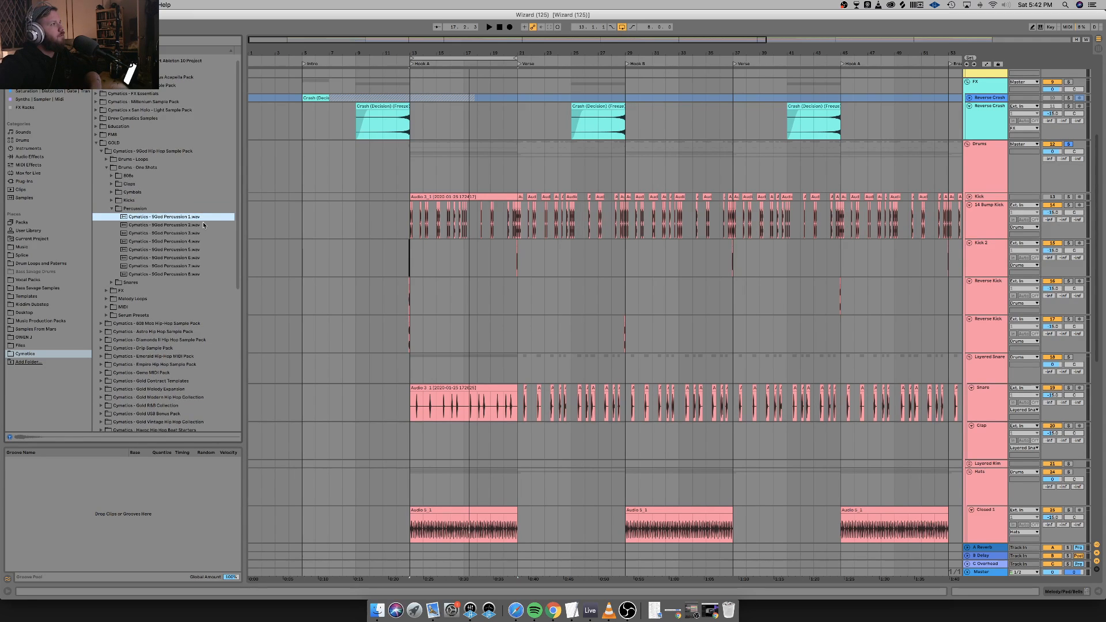
left_click(106, 167)
left_click(106, 160)
scroll(117, 183, "up", 1)
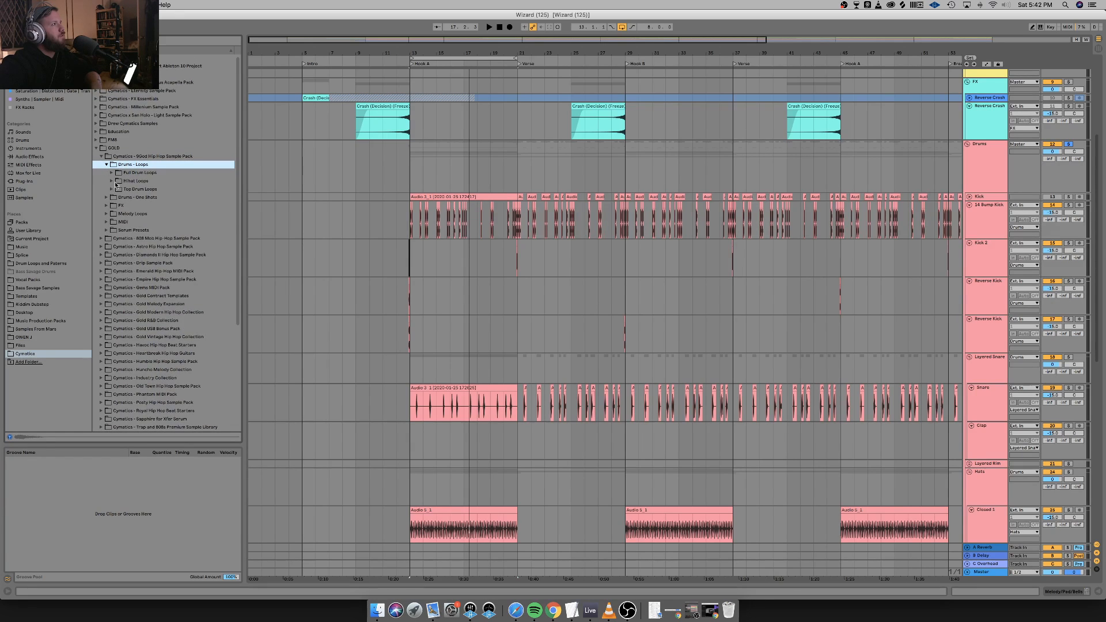
Look for percussion loops in the Drums - Loops folders of the 808 Mob and Astro Hip Hop sample packs.
left_click(102, 238)
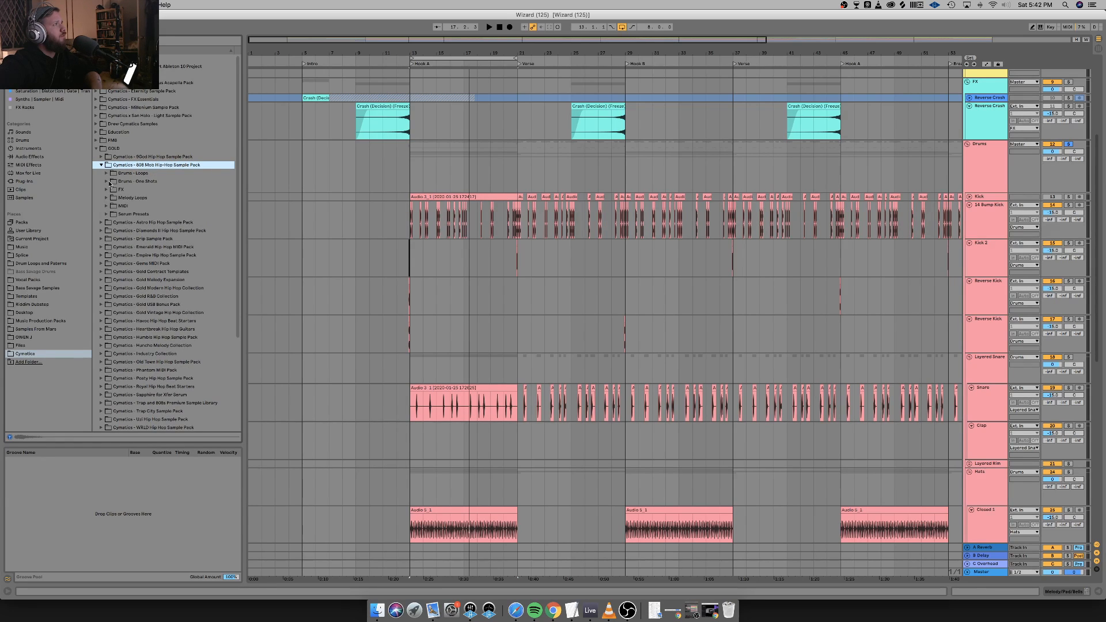
left_click(109, 175)
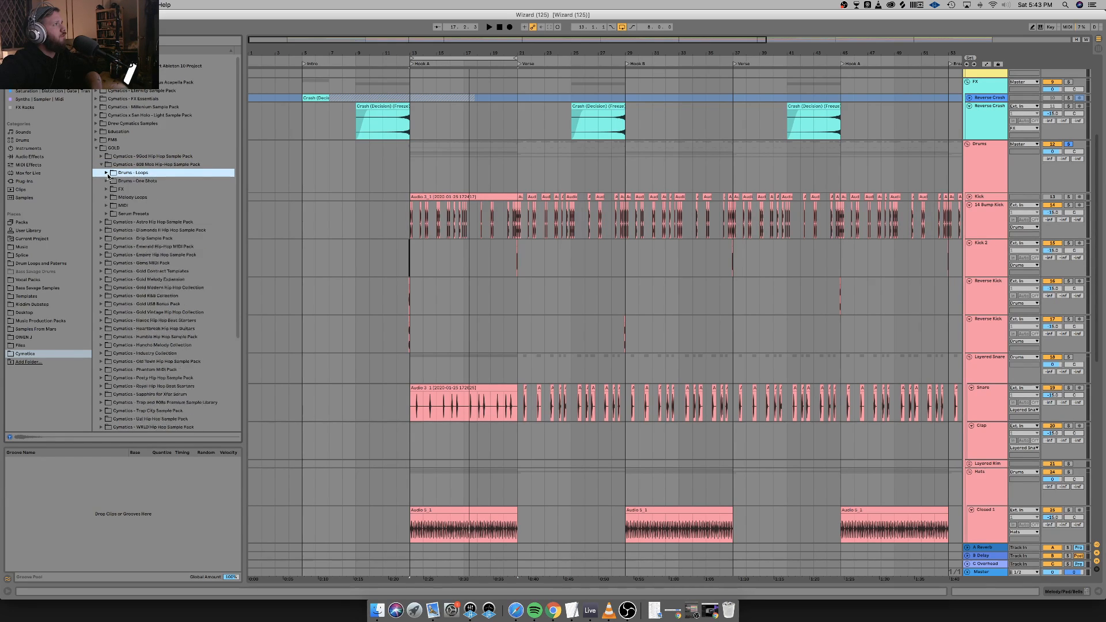
left_click(100, 223)
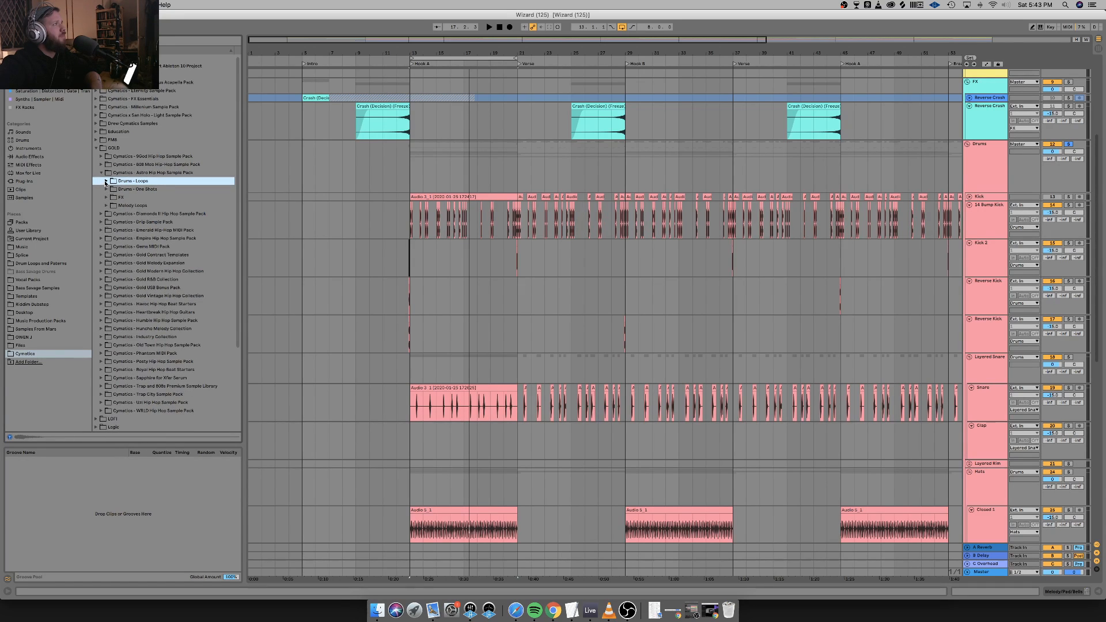
left_click(102, 173)
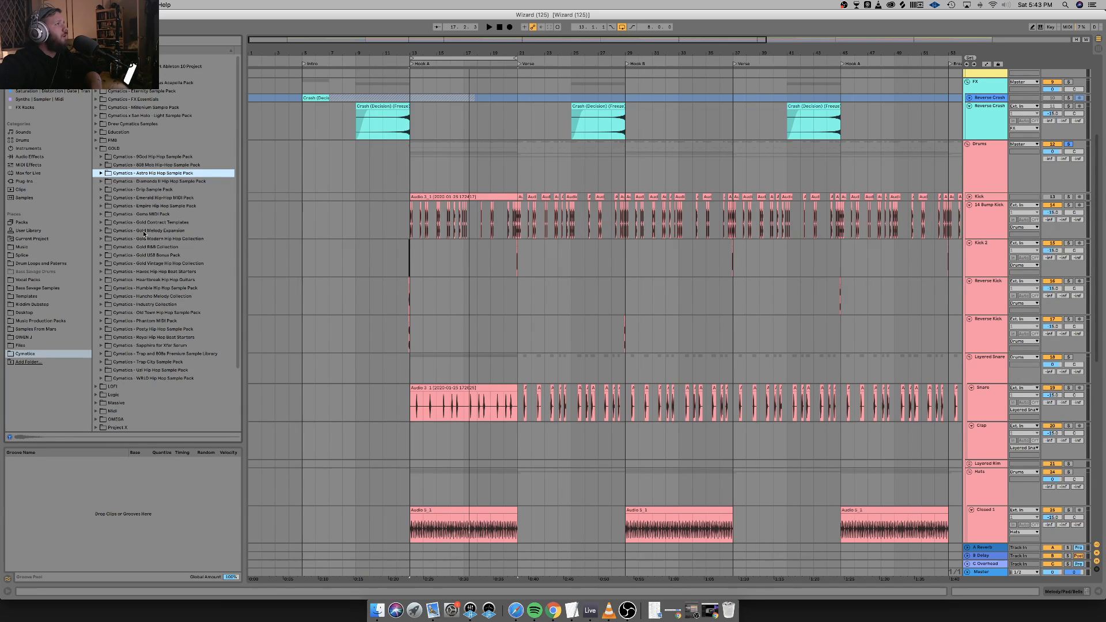
Open the Percussion Loops folder of the Gold Modern Hip Hop Collection and audition loops 1 through 6.
left_click(102, 240)
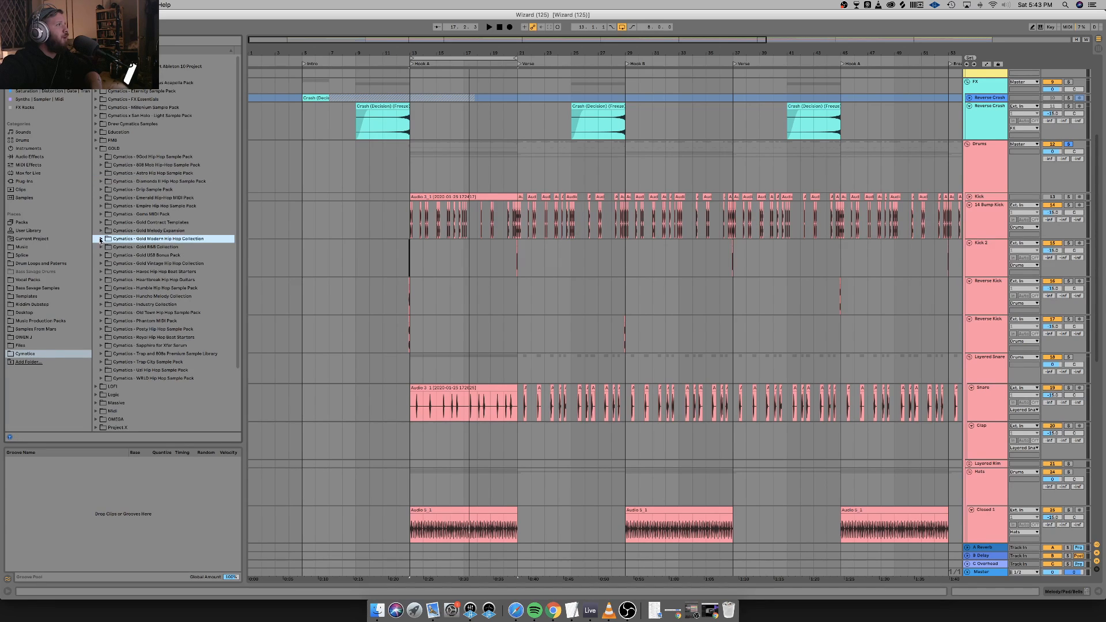
left_click(107, 248)
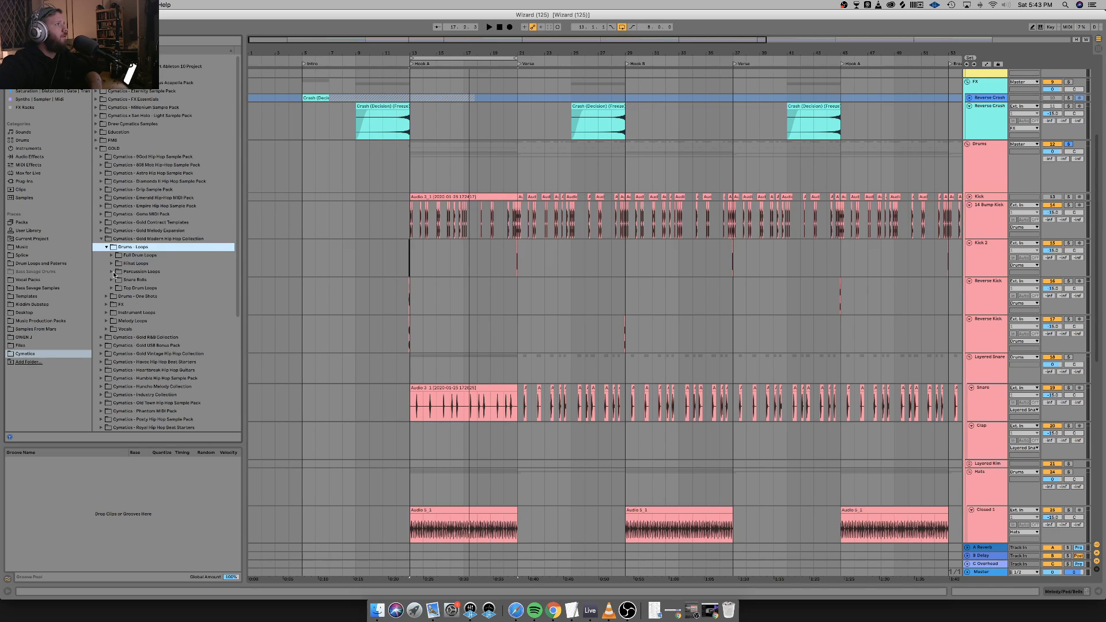
left_click(112, 272)
key("Down")
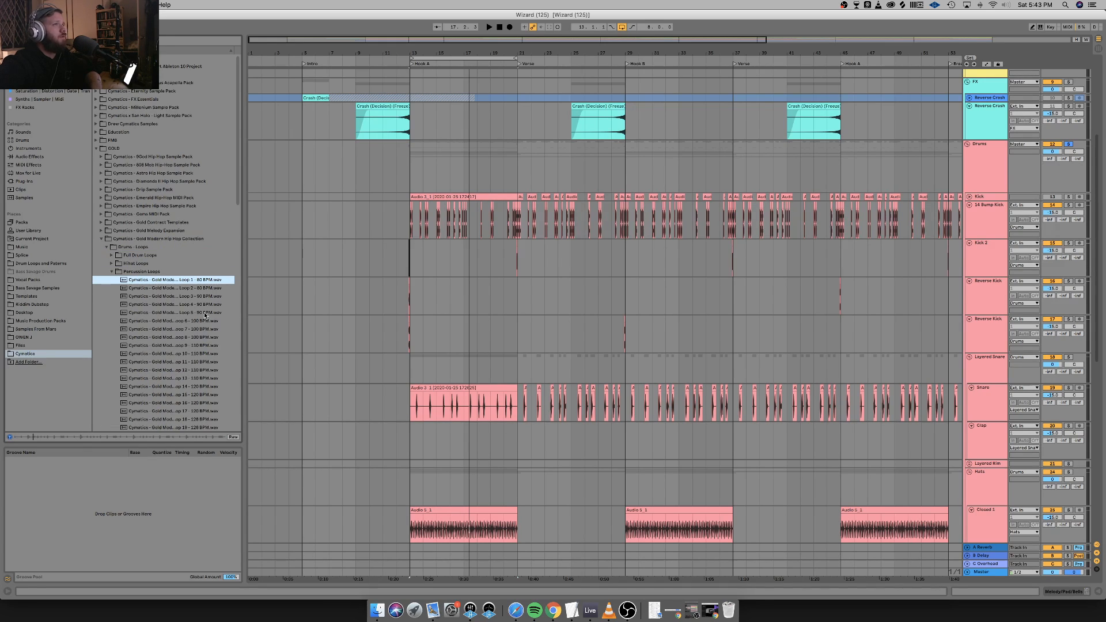
key("Down")
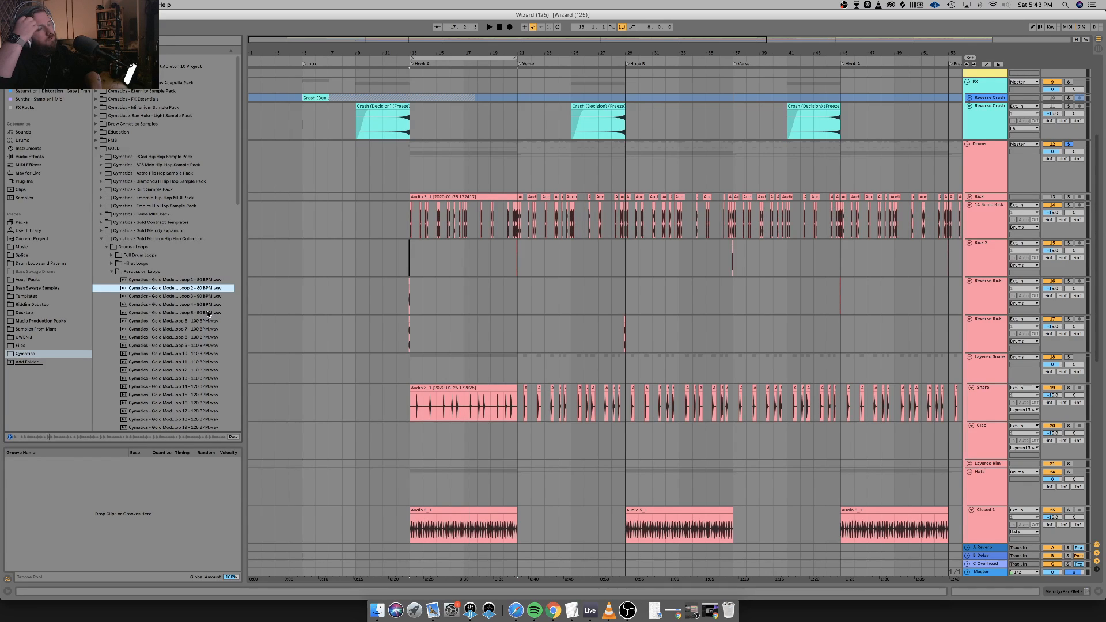
key("Down")
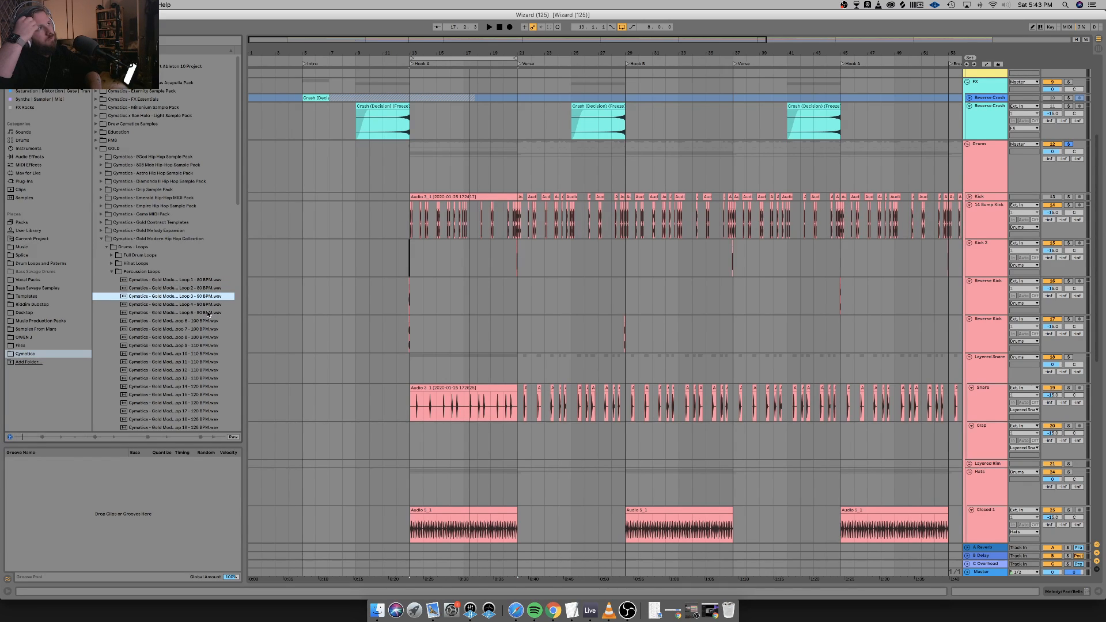
key("Down")
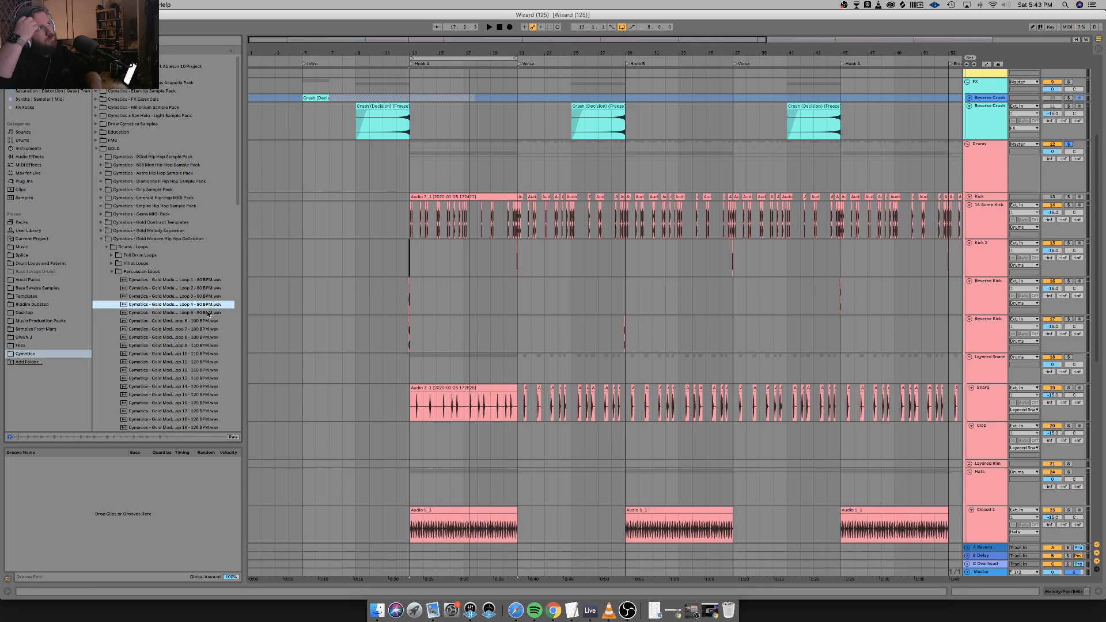
key("Down")
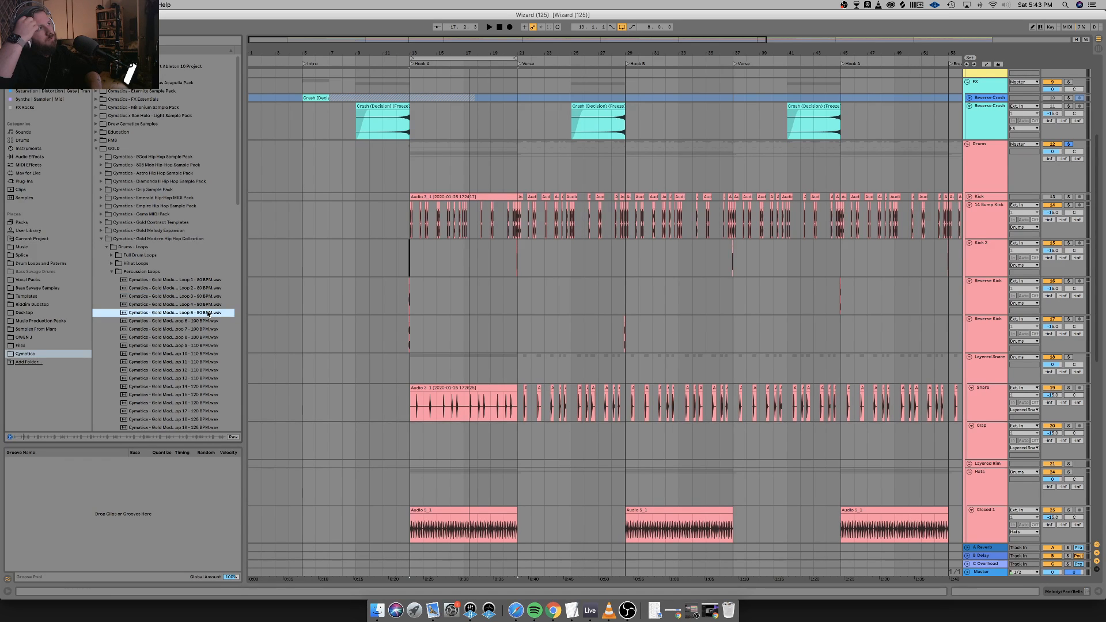
key("Down")
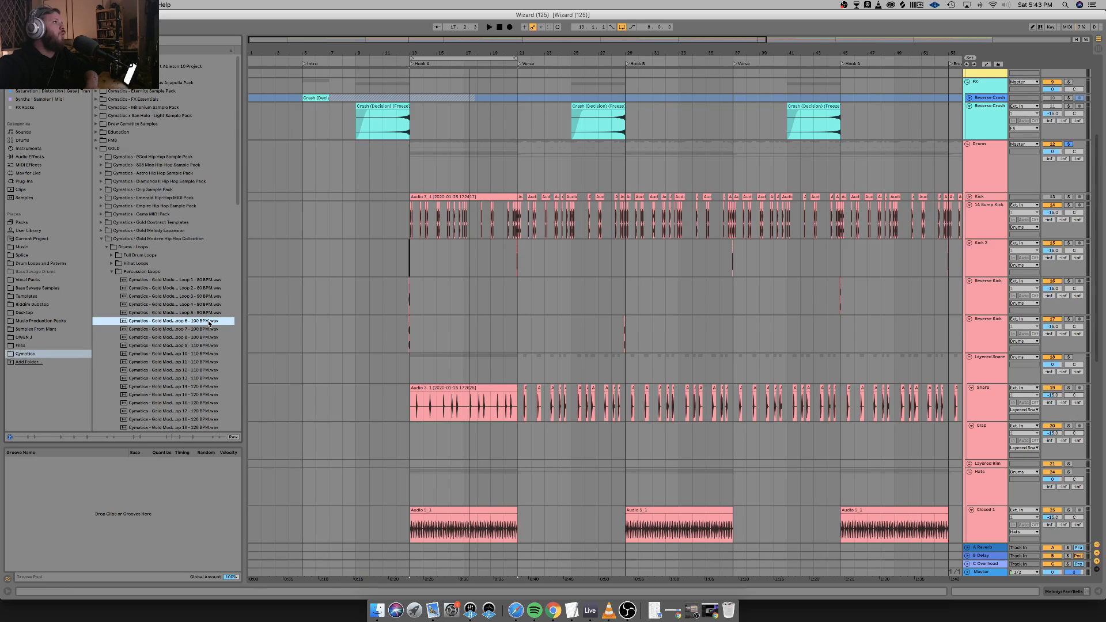
Place Gold Modern Percussion Loop 6 (100 BPM) on the Perc track at the start of Hook A, bar 13, and play it with the drums.
scroll(414, 344, "down", 3)
scroll(413, 344, "down", 10)
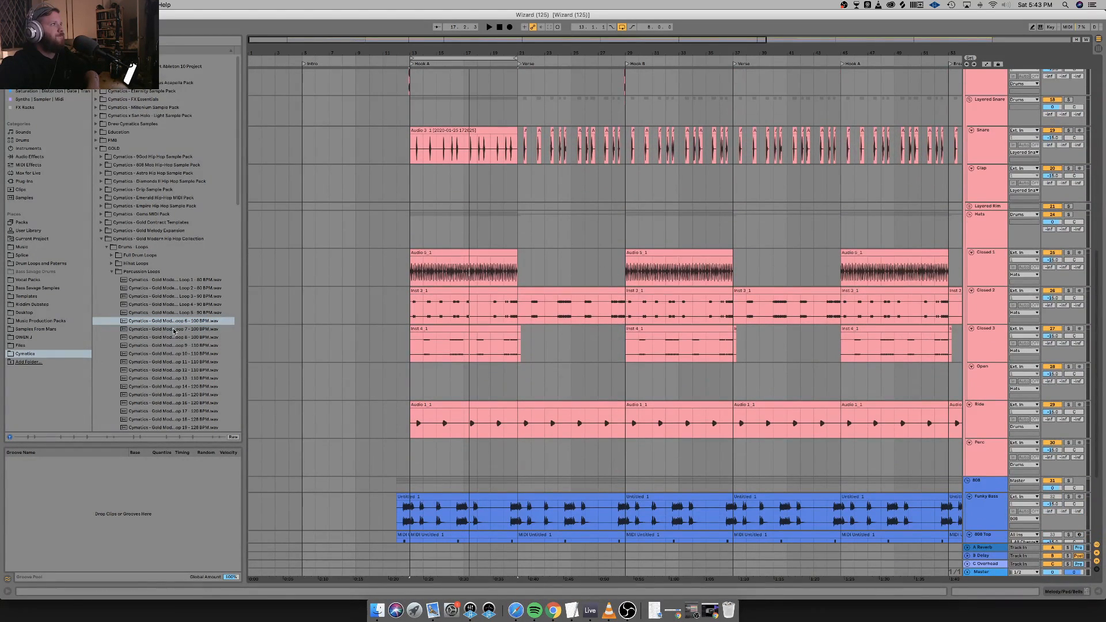
left_click_drag(167, 321, 413, 461)
key("space")
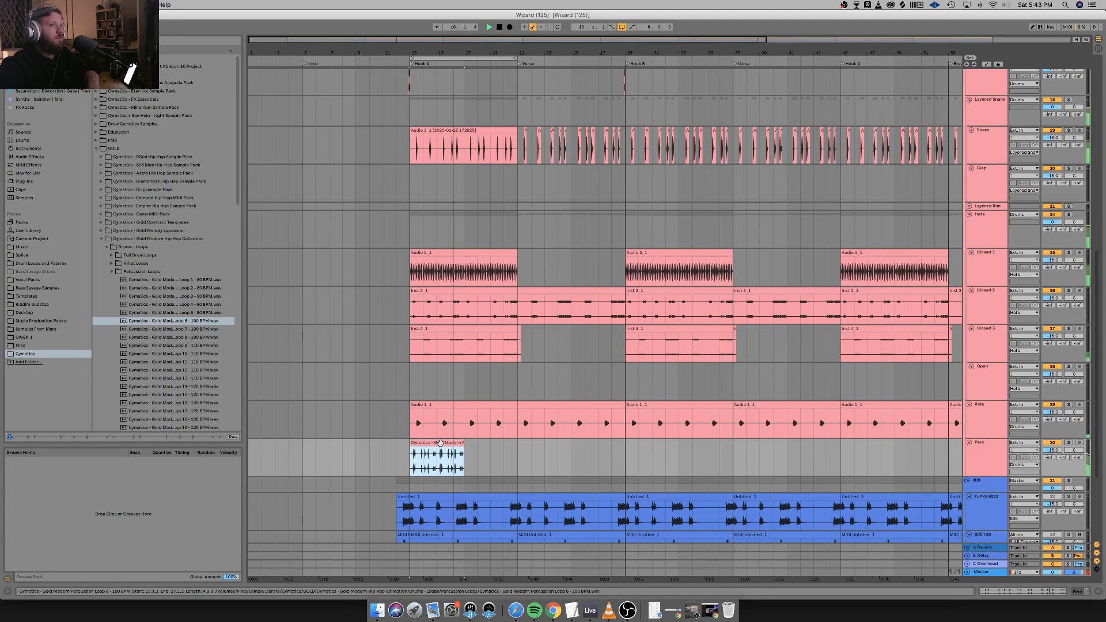
key("space")
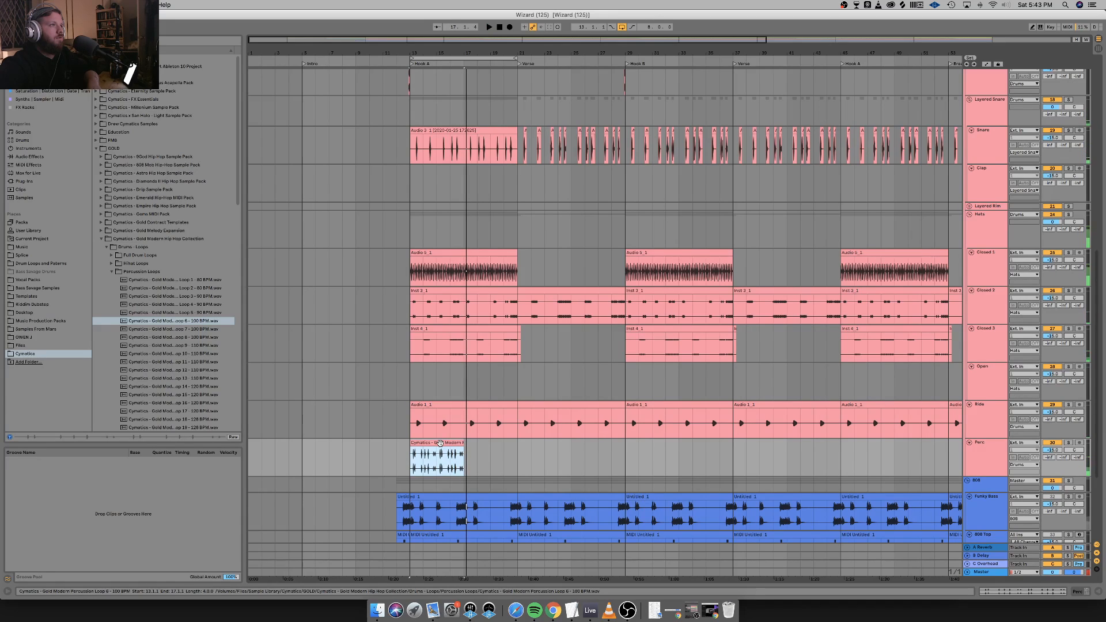
Audition percussion loops 7 and 8, and move the Loop 6 clip aside to bar 9 on the Perc track.
left_click(182, 329)
left_click(186, 334)
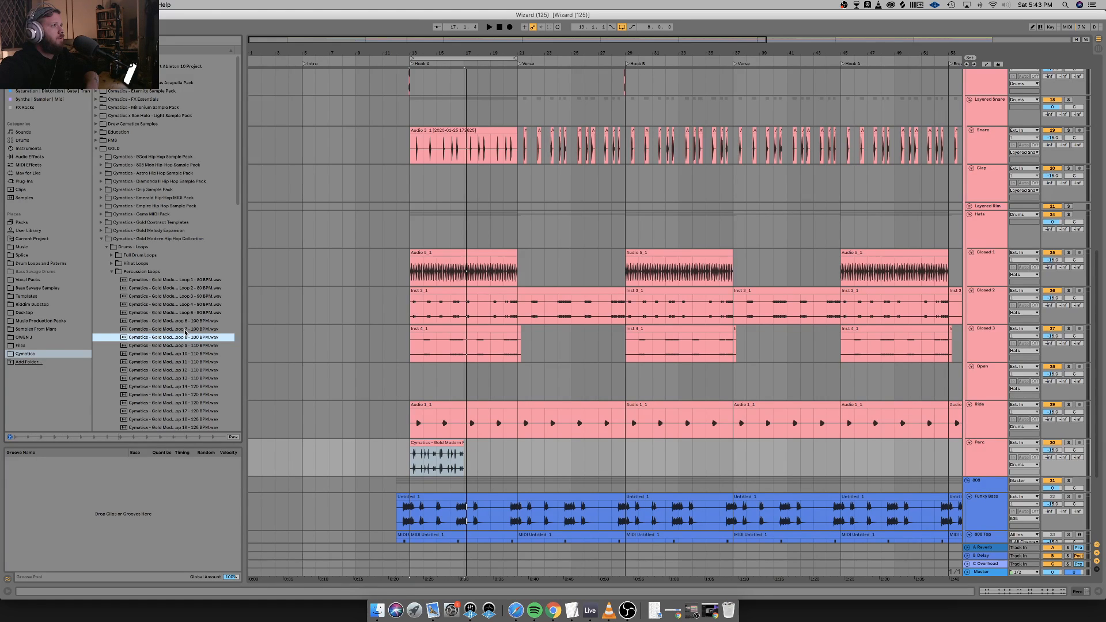
left_click(462, 461)
left_click_drag(441, 448, 383, 445)
Try Percussion Loop 8 on the Perc track at the start of Hook A during playback, and delete it.
left_click(177, 336)
left_click_drag(177, 336, 417, 464)
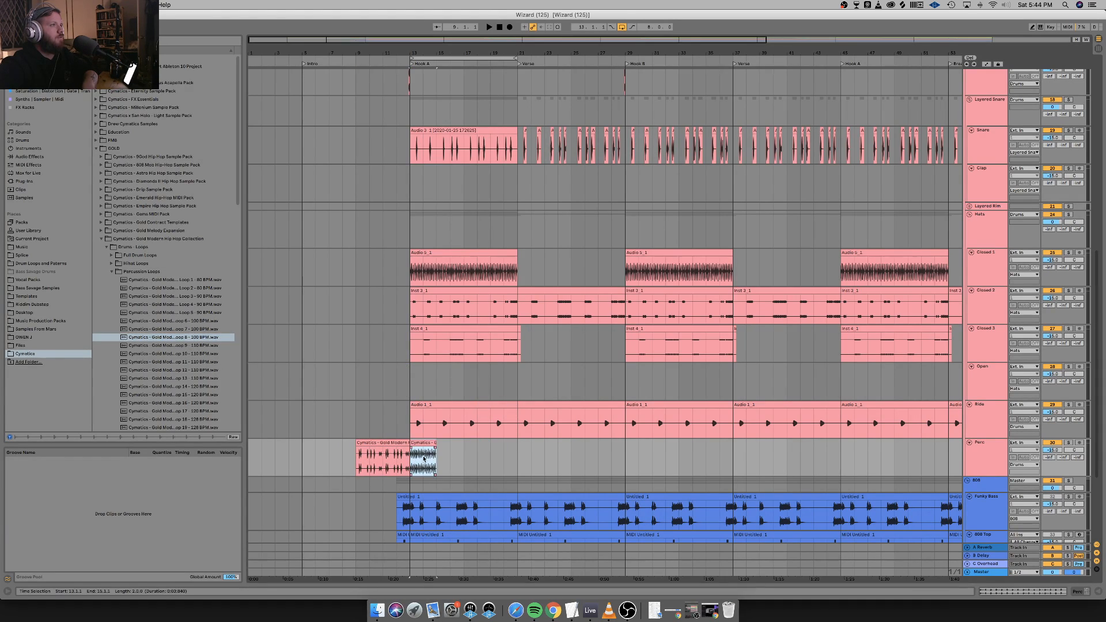
key("space")
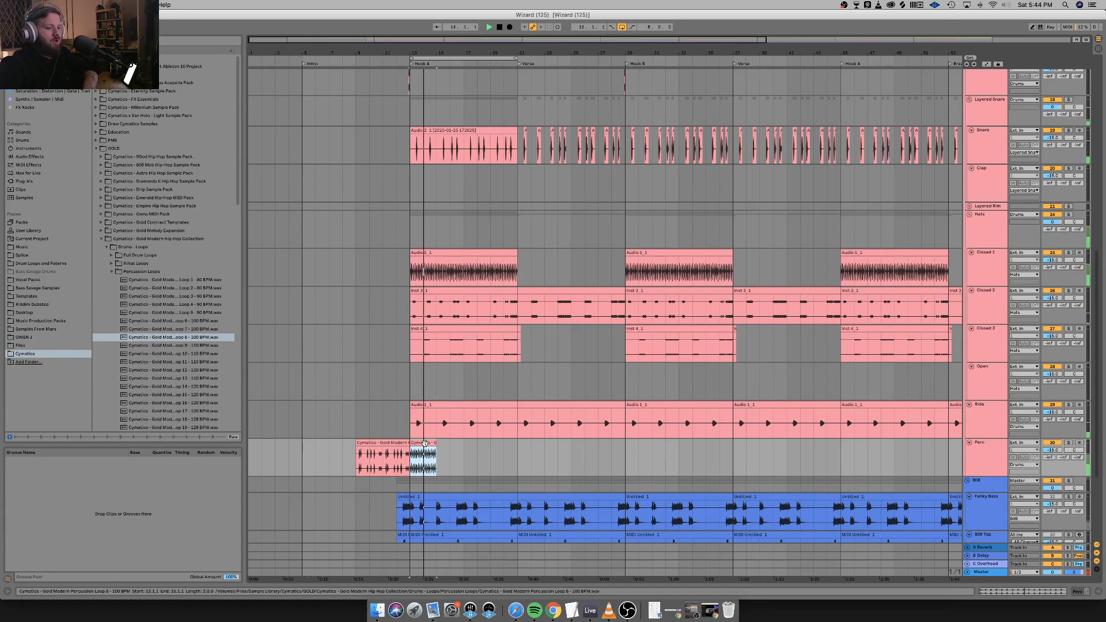
key("Delete")
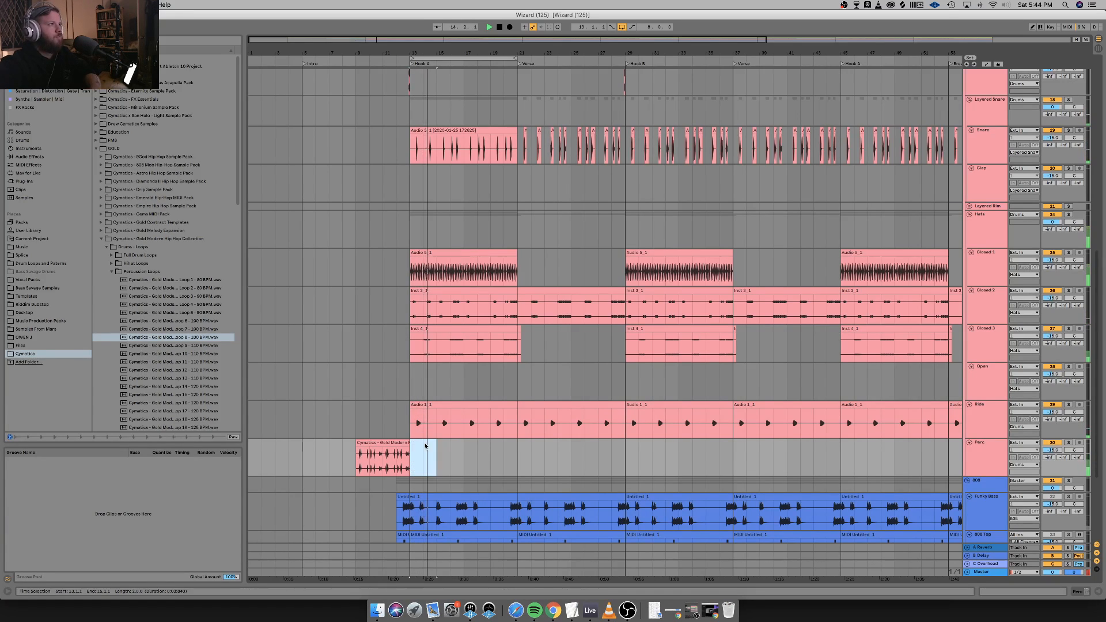
Audition percussion loops 9 through 13 in the Gold Modern Hip Hop Collection.
left_click(185, 348)
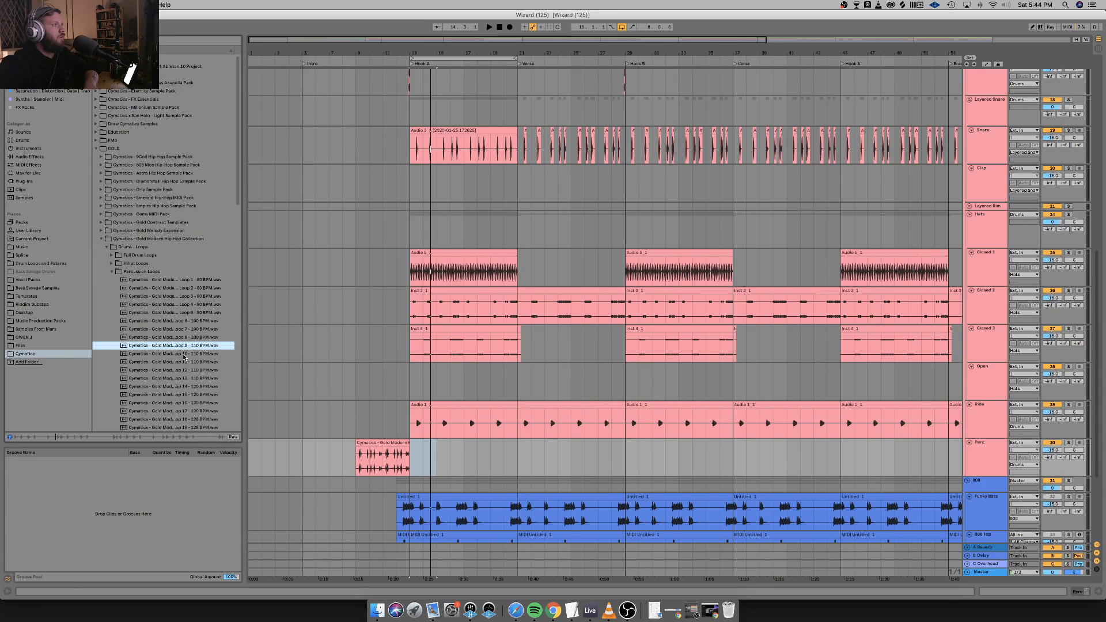
left_click(184, 354)
left_click(188, 361)
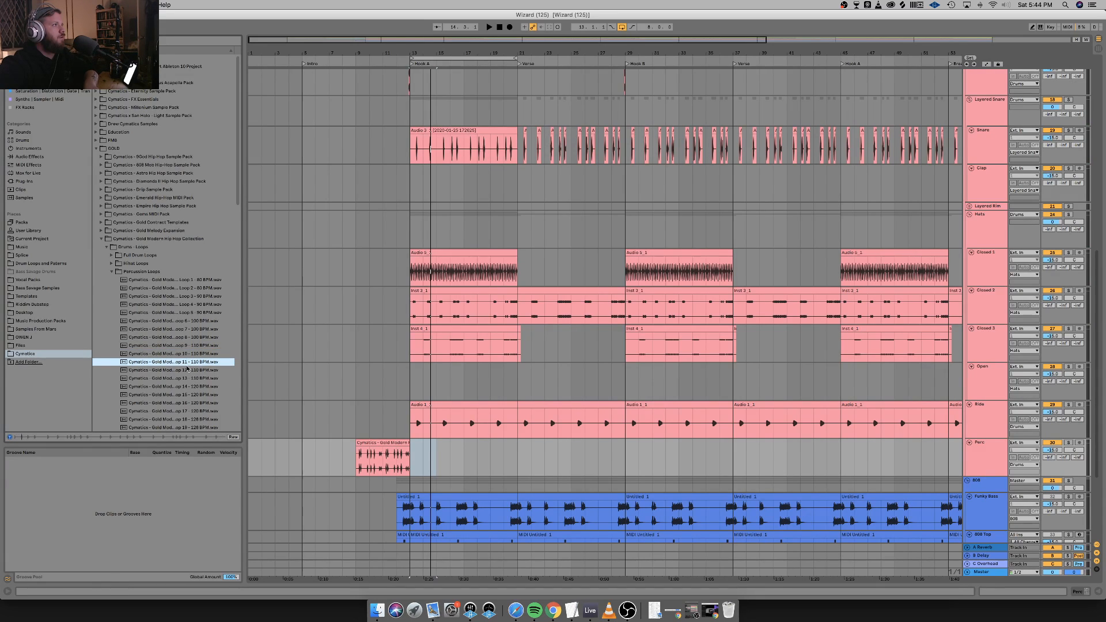
left_click(188, 370)
left_click(189, 379)
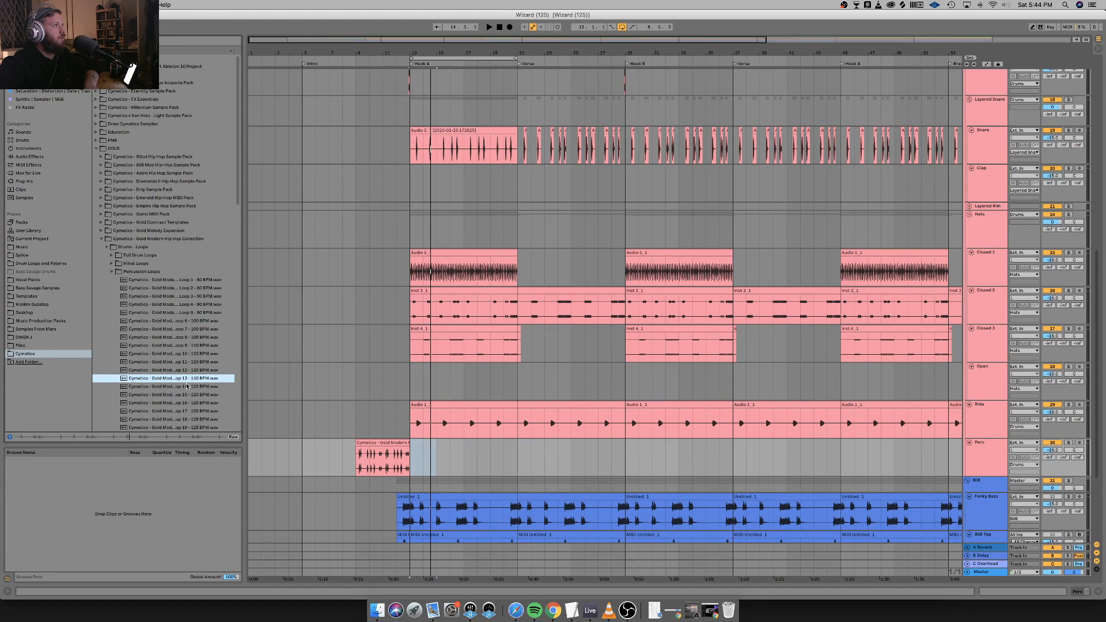
Try Percussion Loop 13 on the Perc track at bar 13 with the drums playing, and delete it.
left_click_drag(187, 387, 411, 460)
key("space")
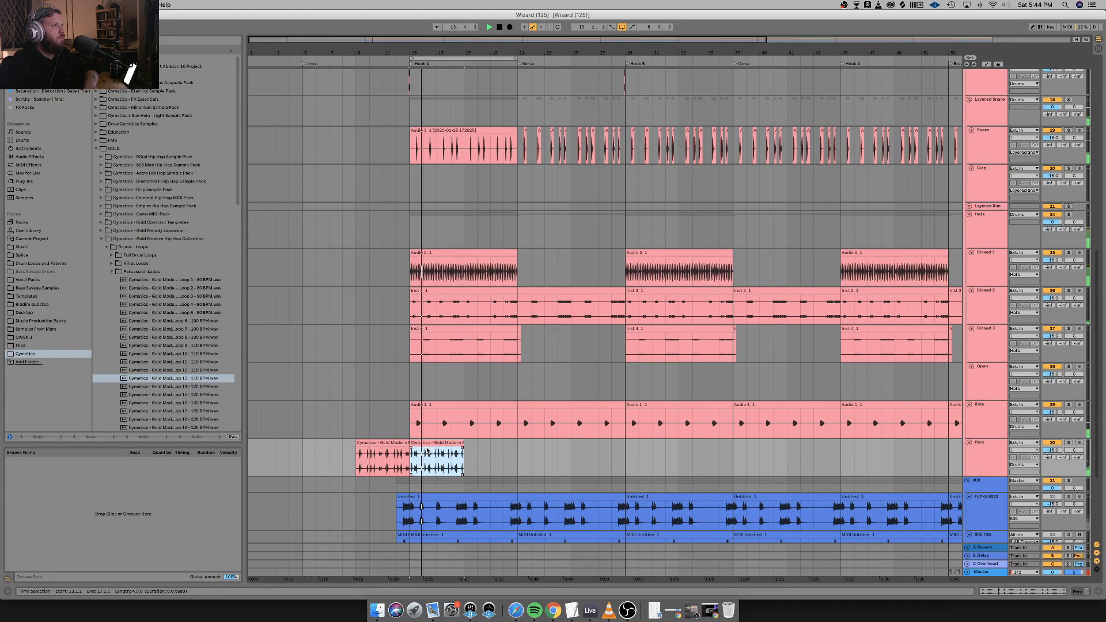
key("Delete")
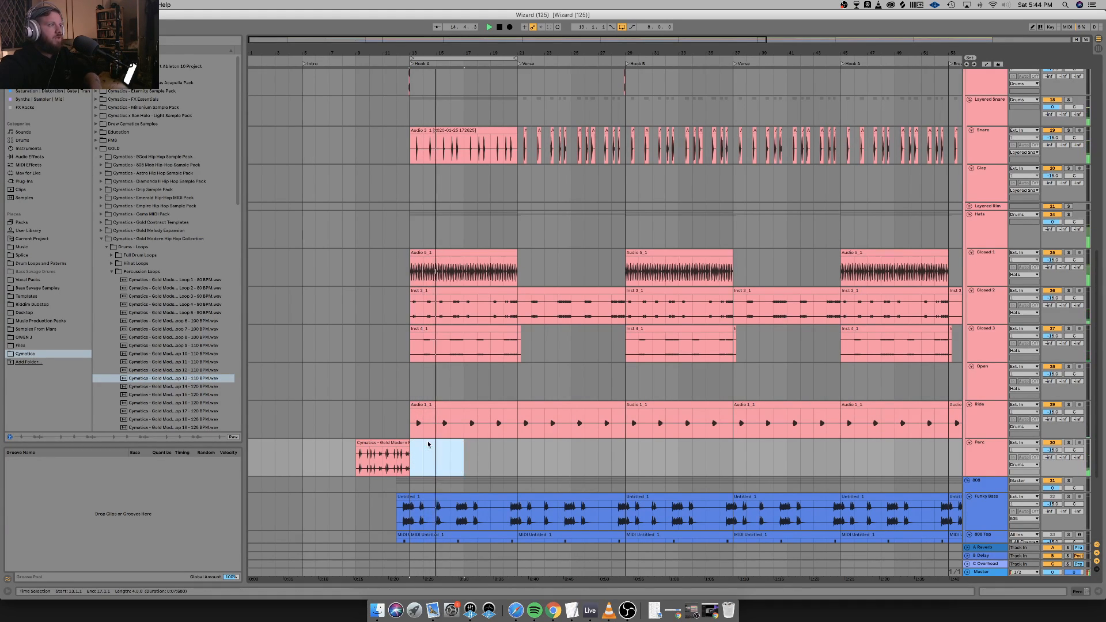
Audition percussion loops 14 through 18 in the same folder.
left_click(211, 387)
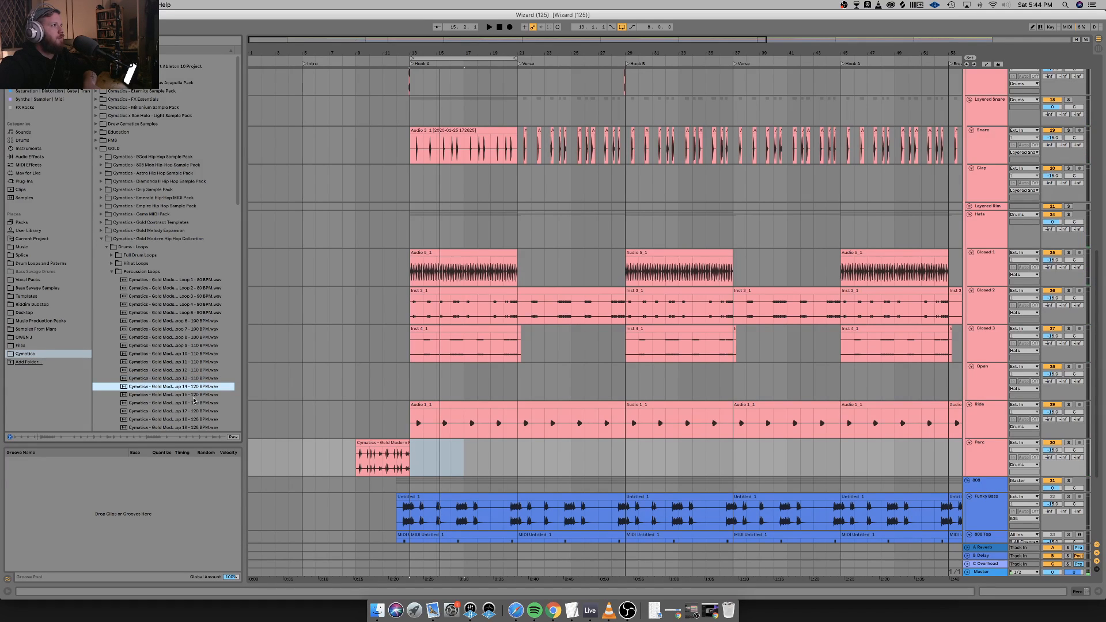
key("Down")
key("Down")
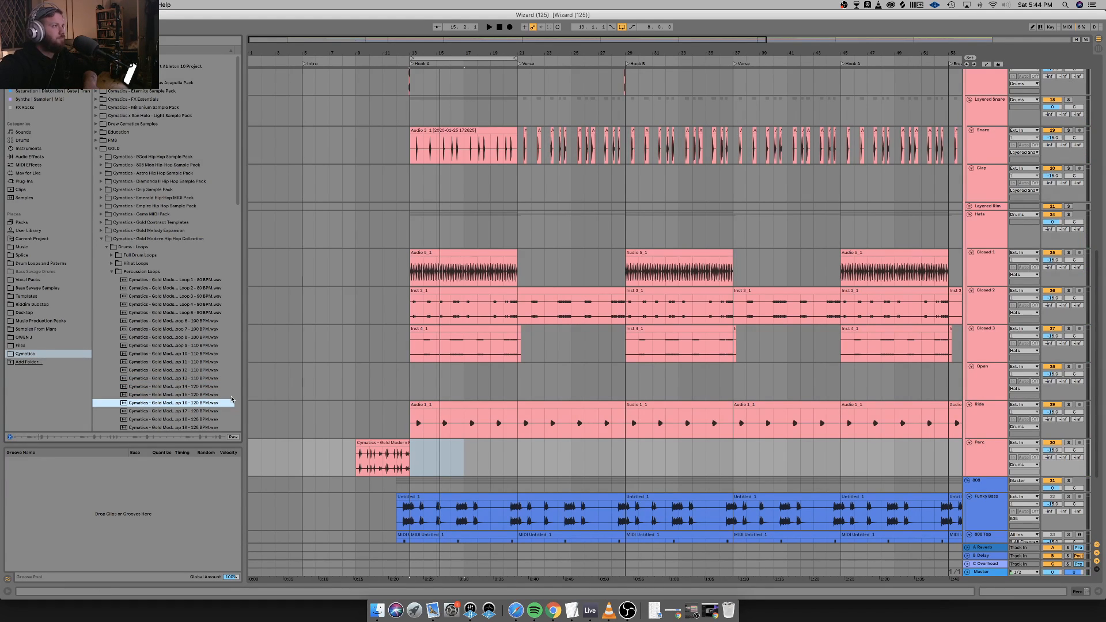
key("Down")
key("Down")
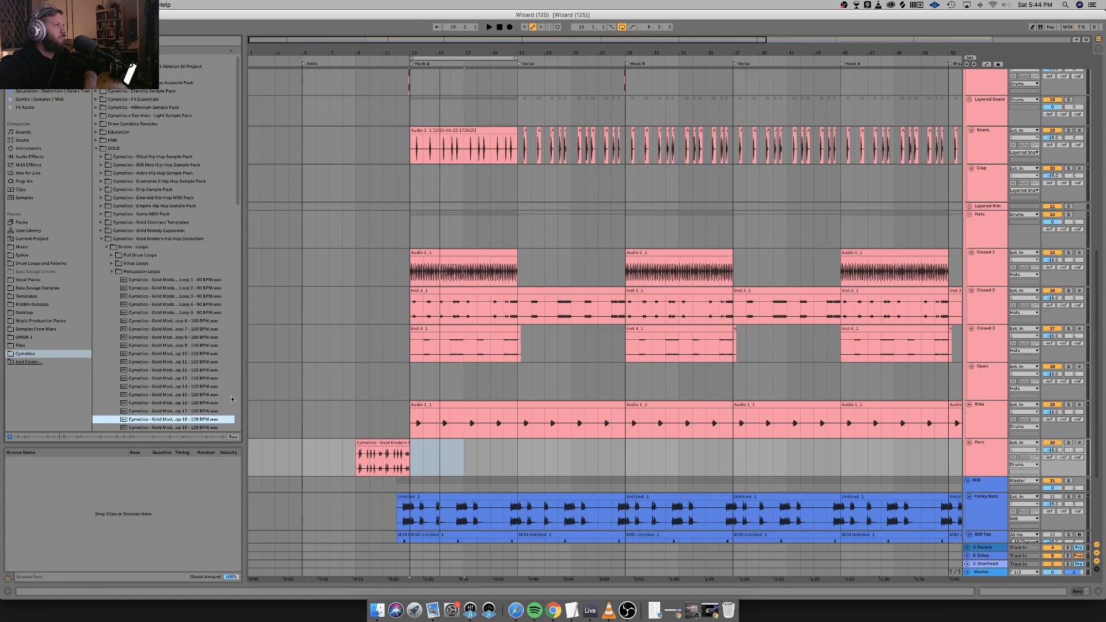
Try Percussion Loop 18 on the Perc track in Hook A with the drums, and move its clip to the Verse at bar 21.
left_click_drag(177, 421, 413, 464)
key("space")
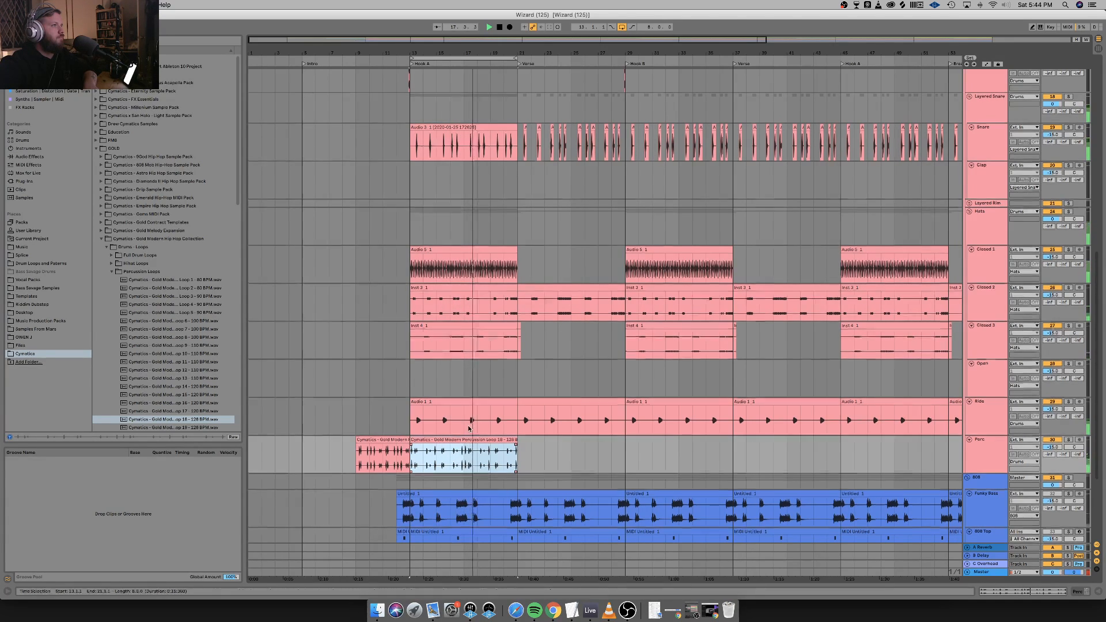
key("space")
left_click_drag(448, 439, 579, 458)
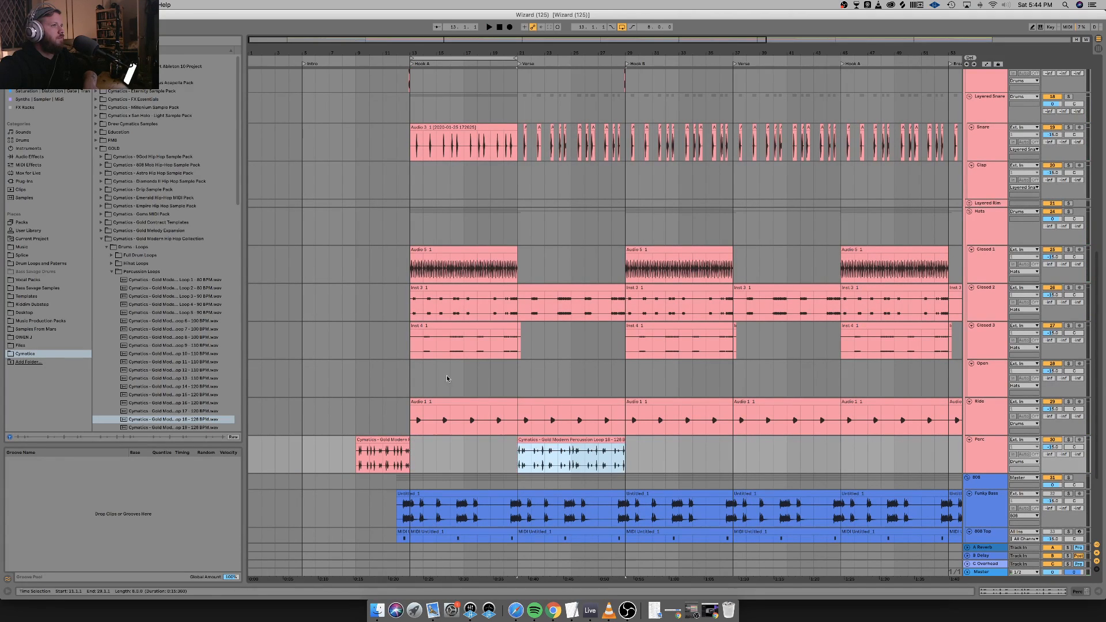
Audition percussion loops 19 through 29 in the Gold Modern Hip Hop Collection.
left_click(162, 428)
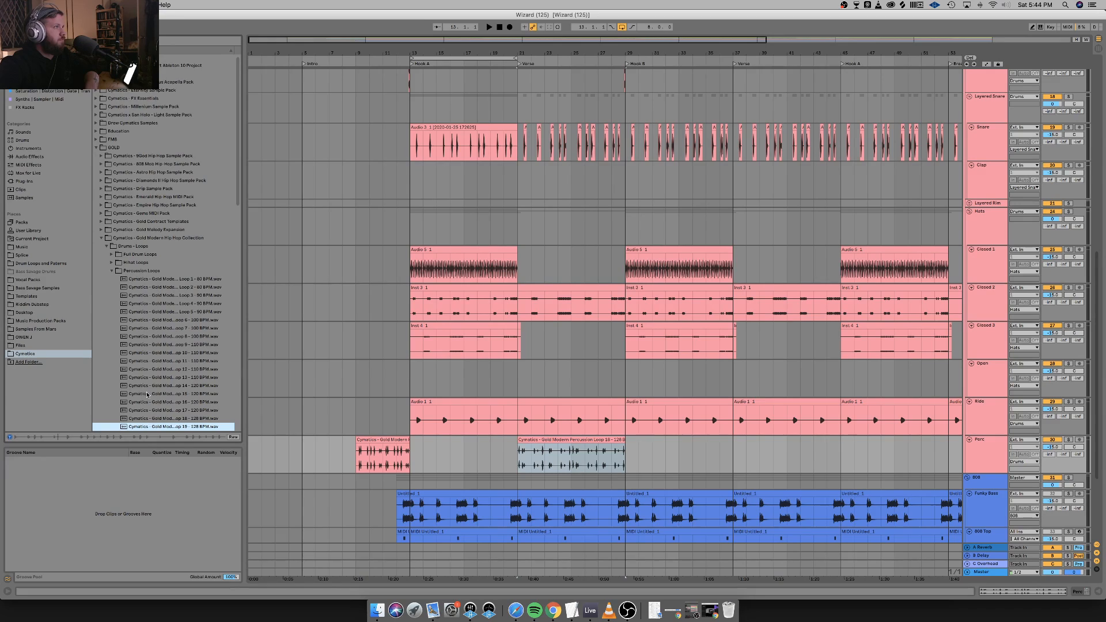
key("Down")
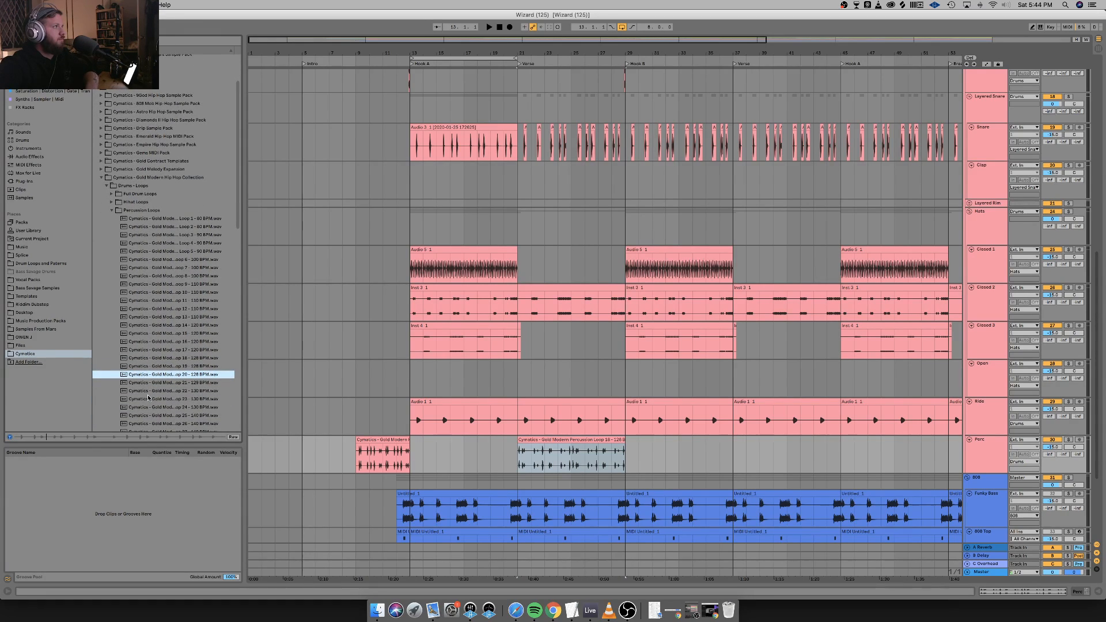
key("Down")
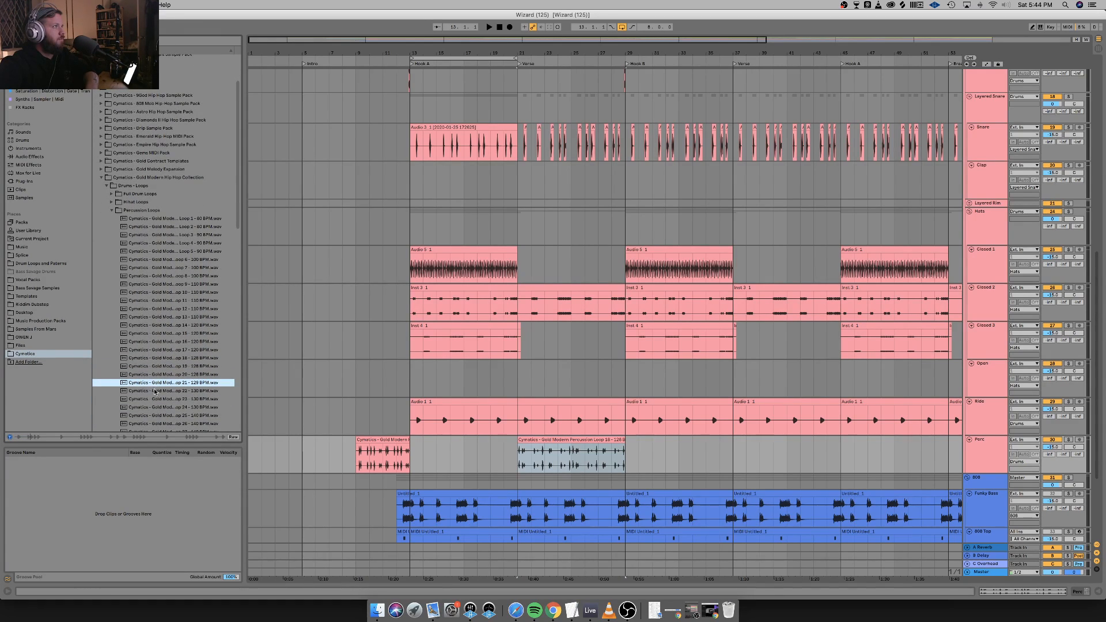
left_click(161, 389)
key("Down")
key("Down")
key("Down")
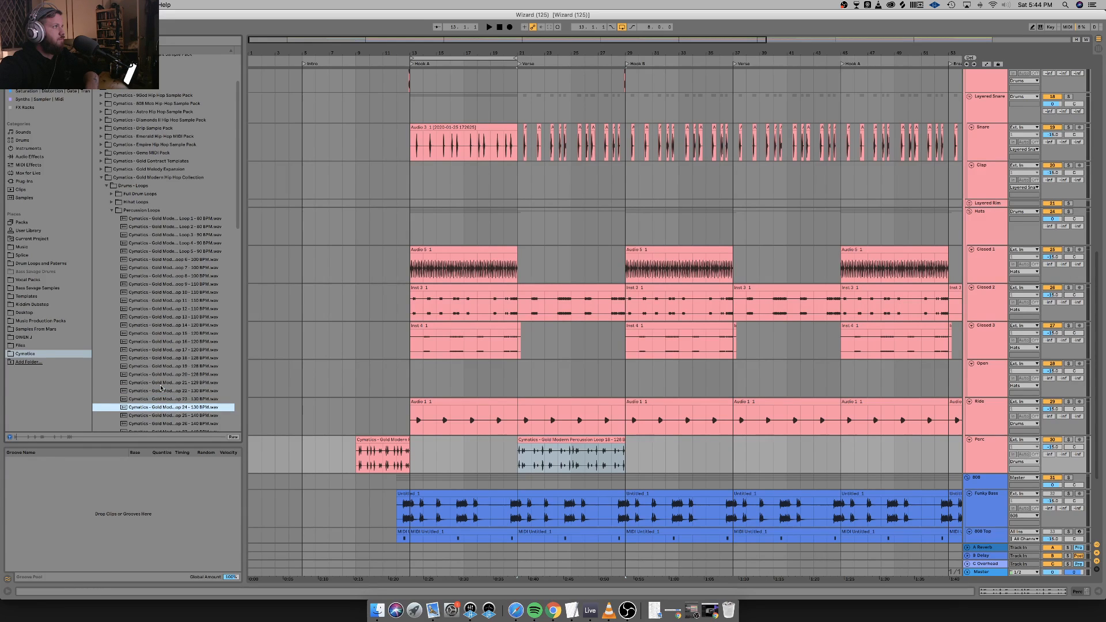
key("Down")
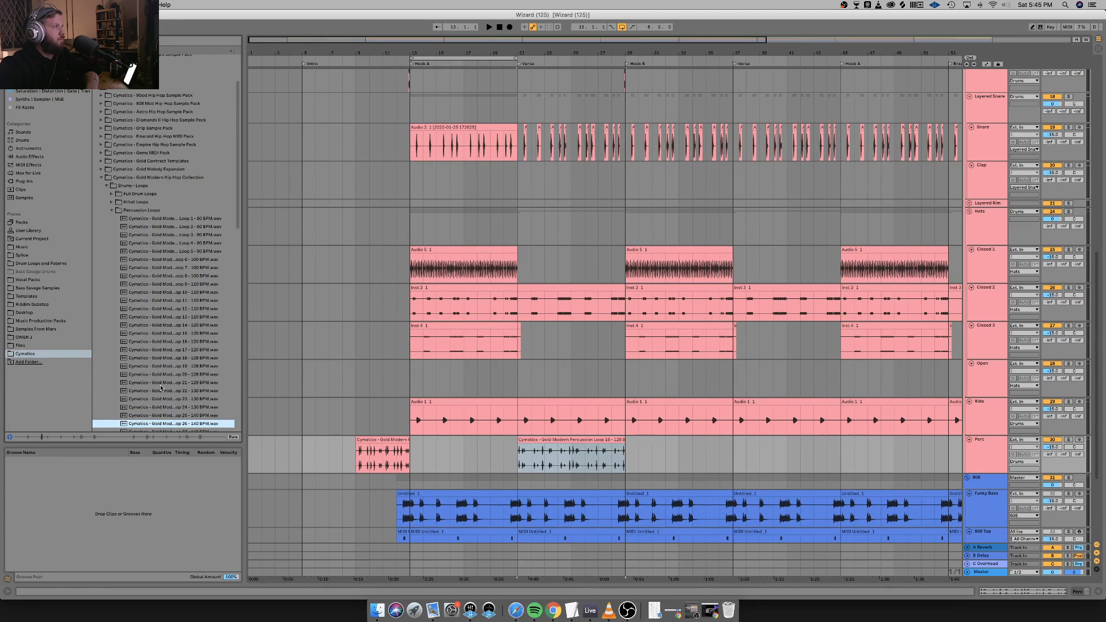
key("Down")
key("Down")
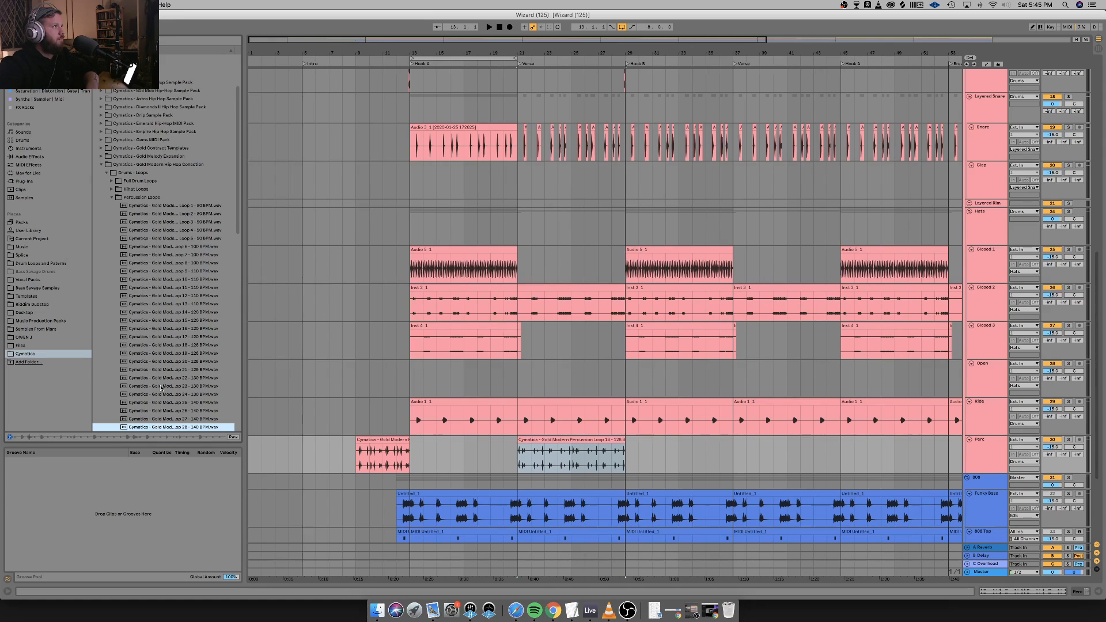
key("Down")
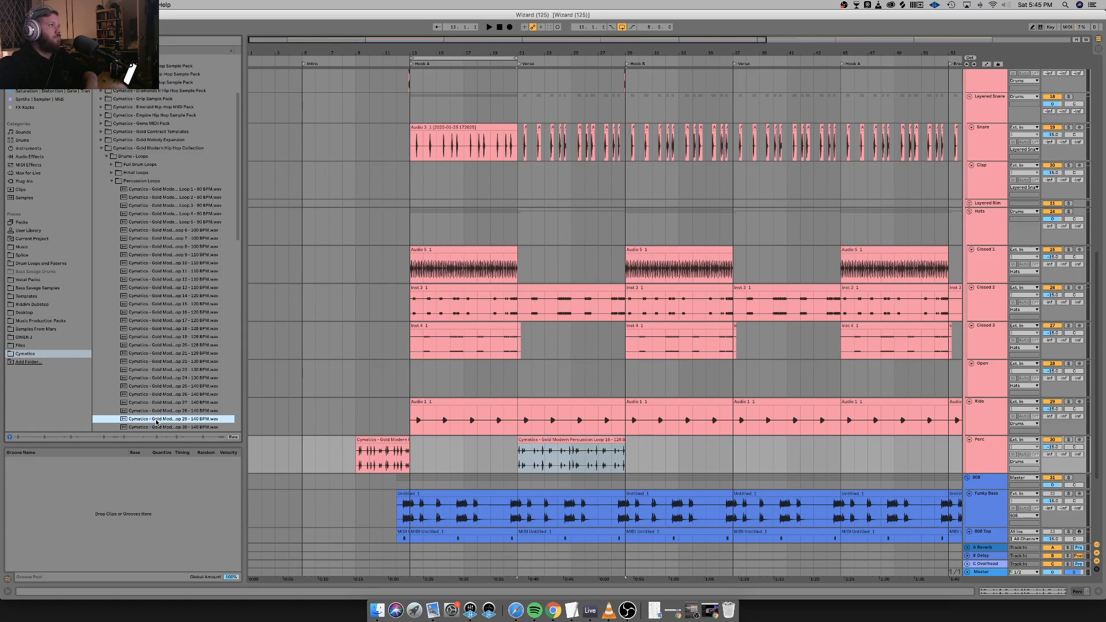
Try Percussion Loop 29 (140 BPM) on the Perc track at the start of Hook A, and delete it after listening.
left_click_drag(157, 422, 412, 454)
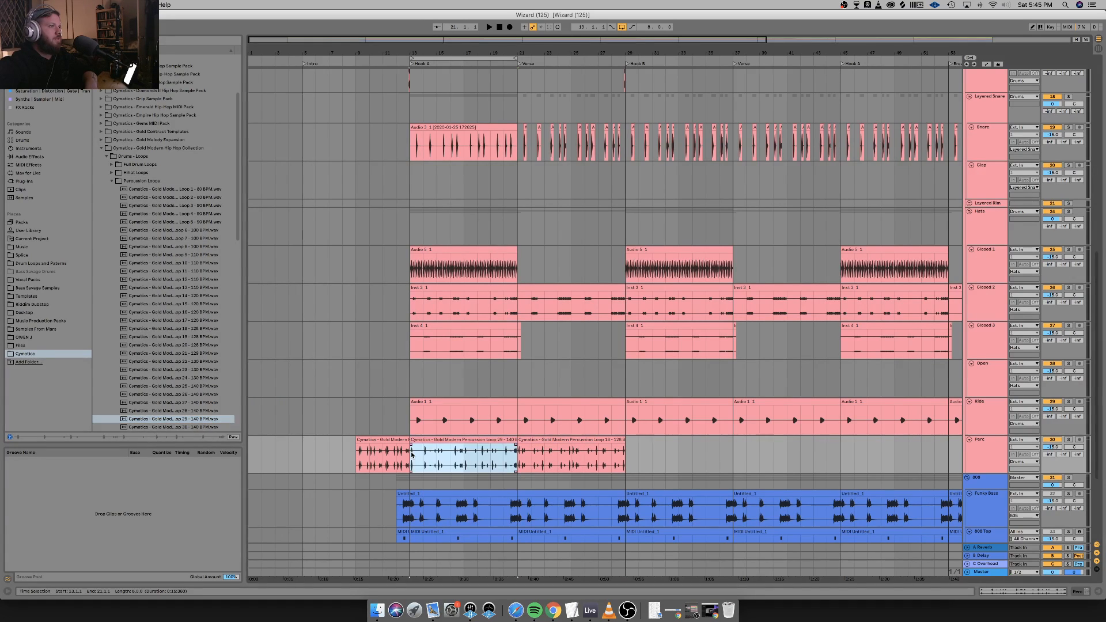
key("space")
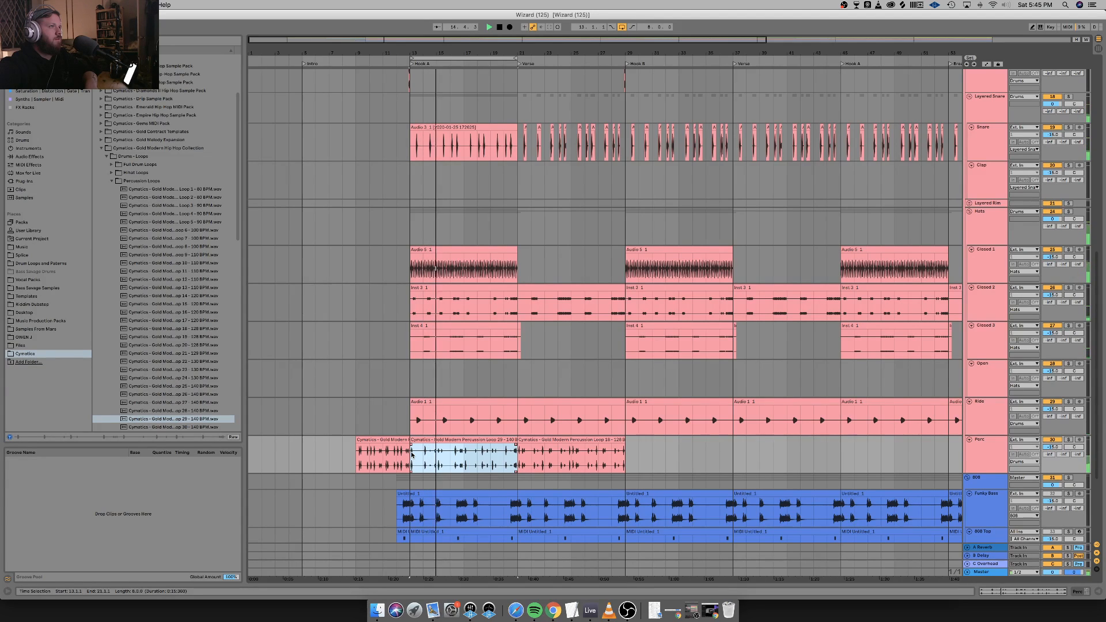
key("space")
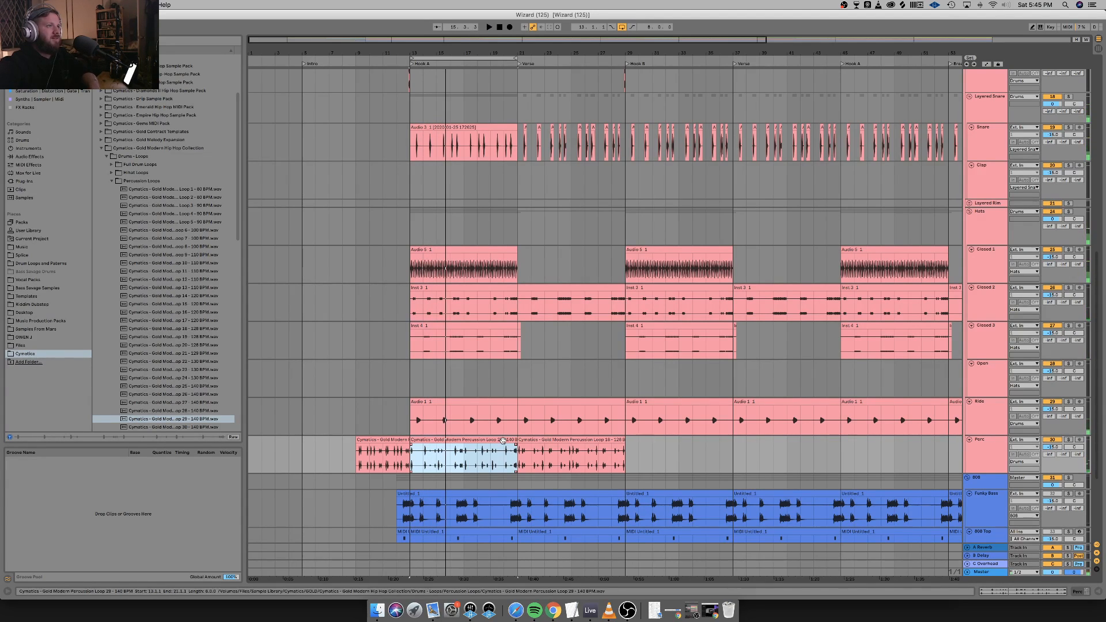
key("Delete")
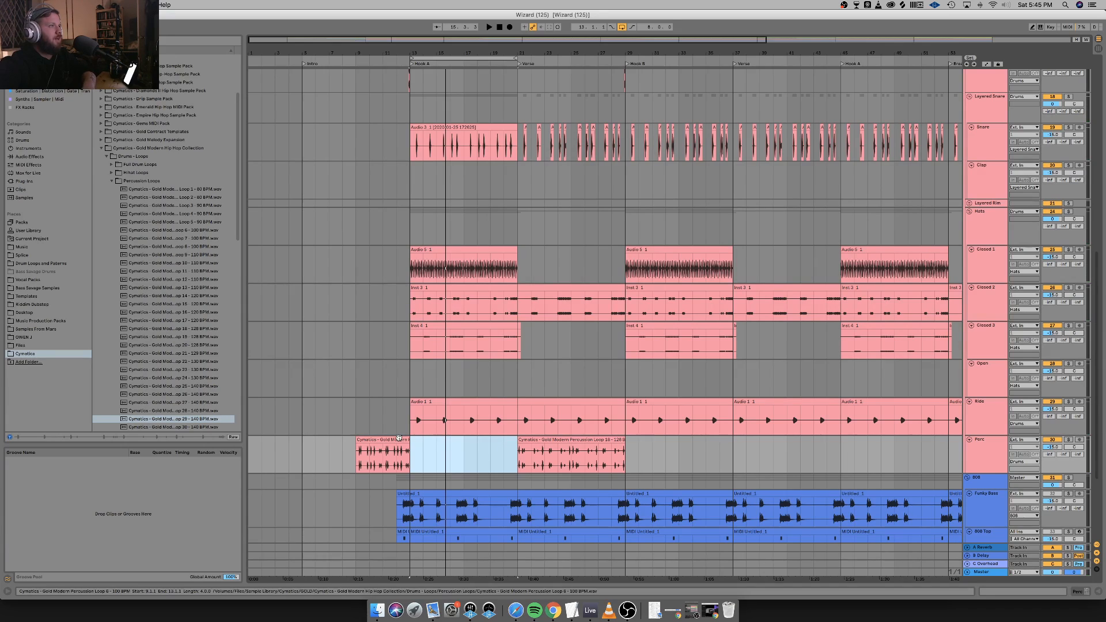
Move the Loop 6 clip back to the start of Hook A, play it, and delete the Loop 18 clip from the Verse.
left_click_drag(399, 438, 453, 441)
key("space")
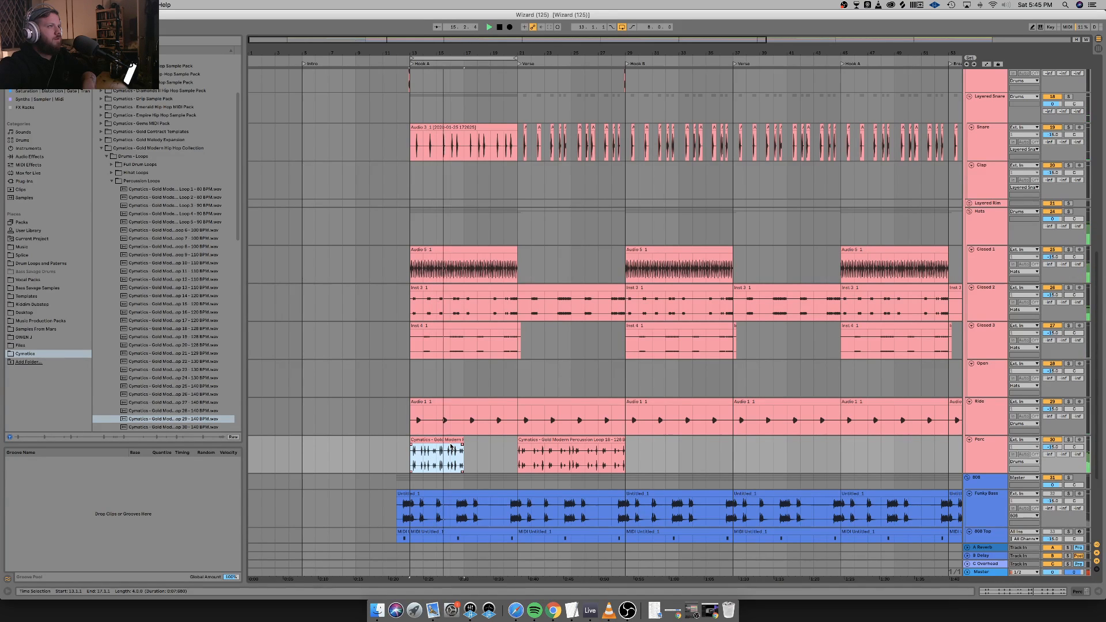
left_click(535, 449)
key("Delete")
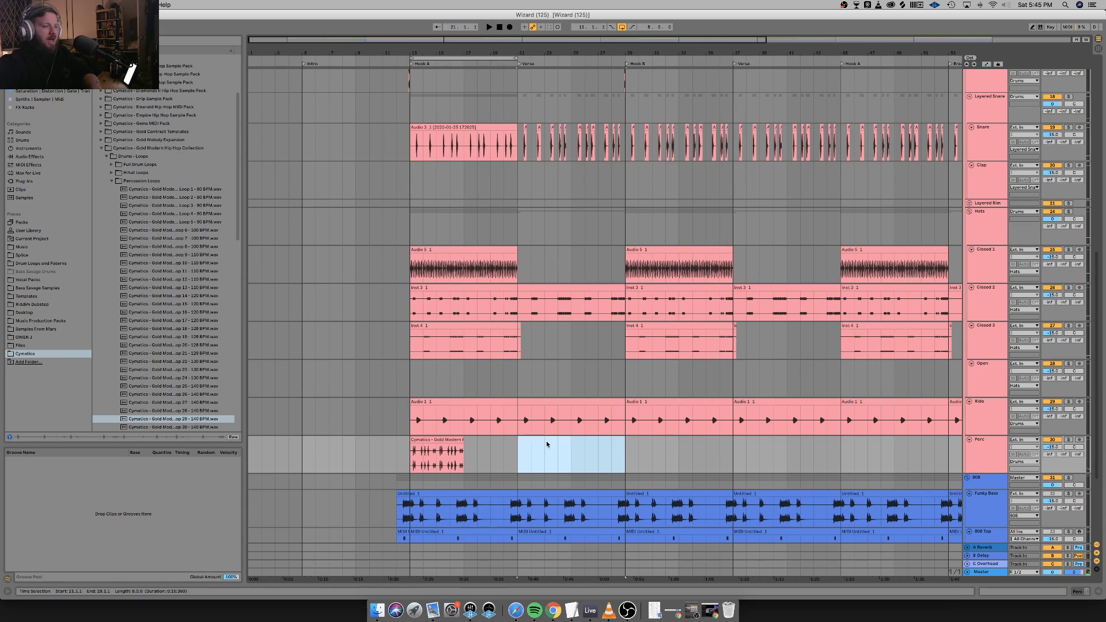
Zoom in on the Loop 6 percussion clip in Hook A to examine its individual hits.
left_click(489, 453)
key("plus")
key("plus")
key("plus")
key("plus")
scroll(486, 452, "left", 5)
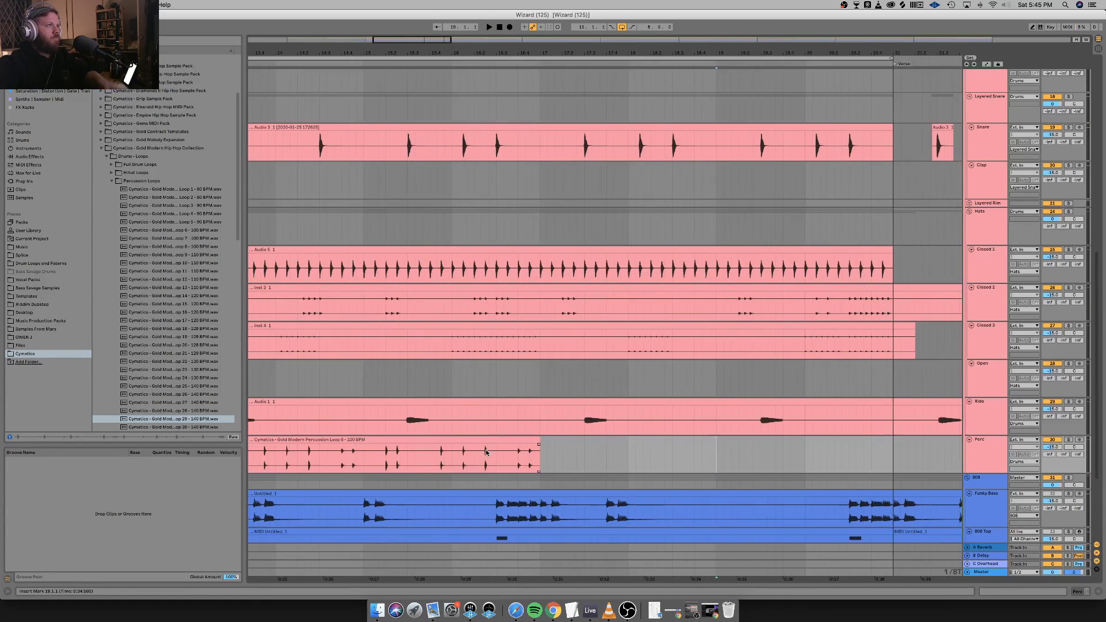
Play the percussion loop at Hook A and deactivate its three-hit section starting at 13.4.1 on the Perc track.
scroll(485, 453, "left", 5)
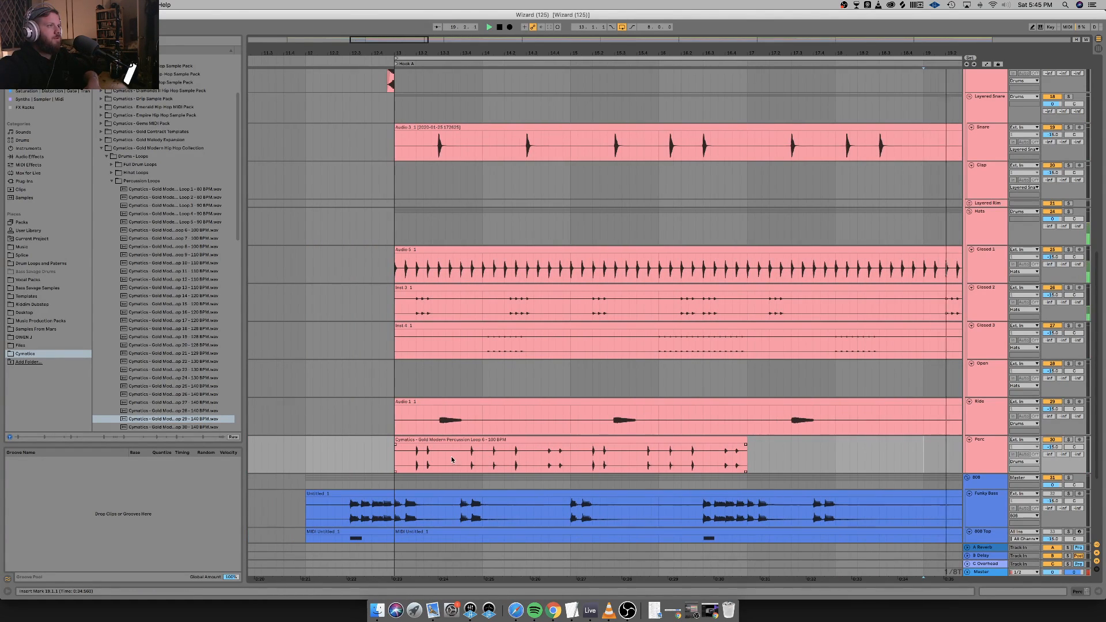
left_click(413, 442)
key("space")
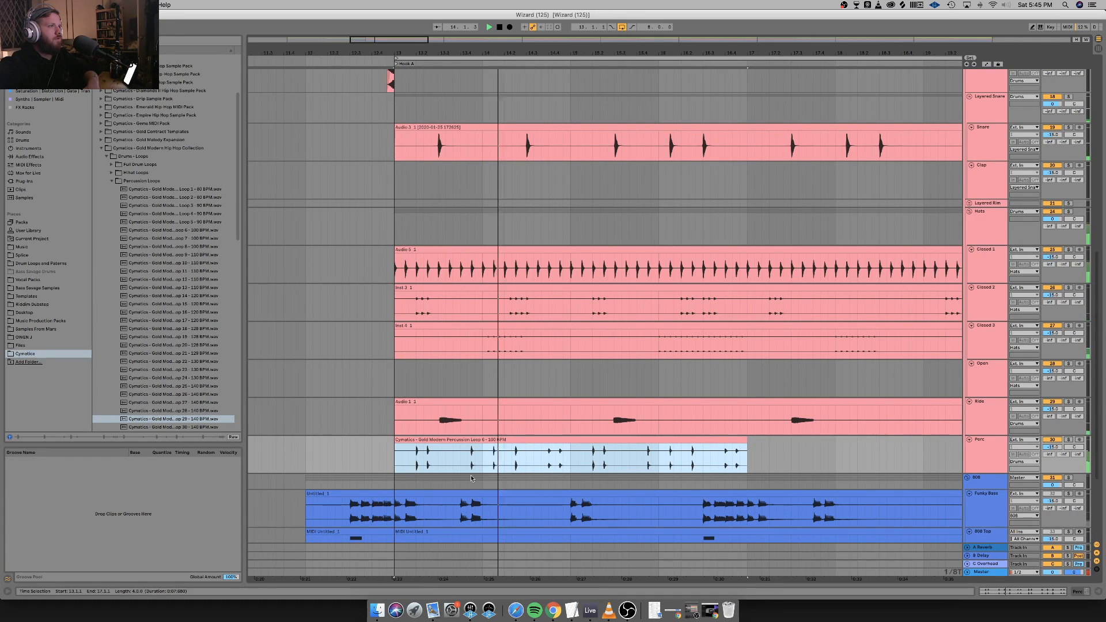
key("space")
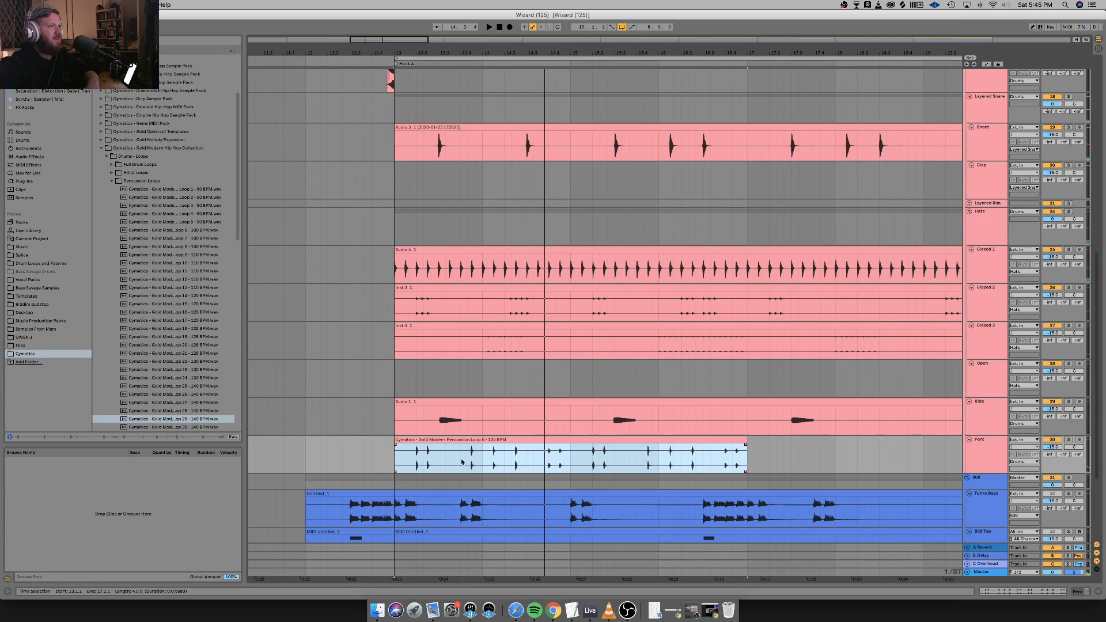
left_click_drag(462, 461, 541, 456)
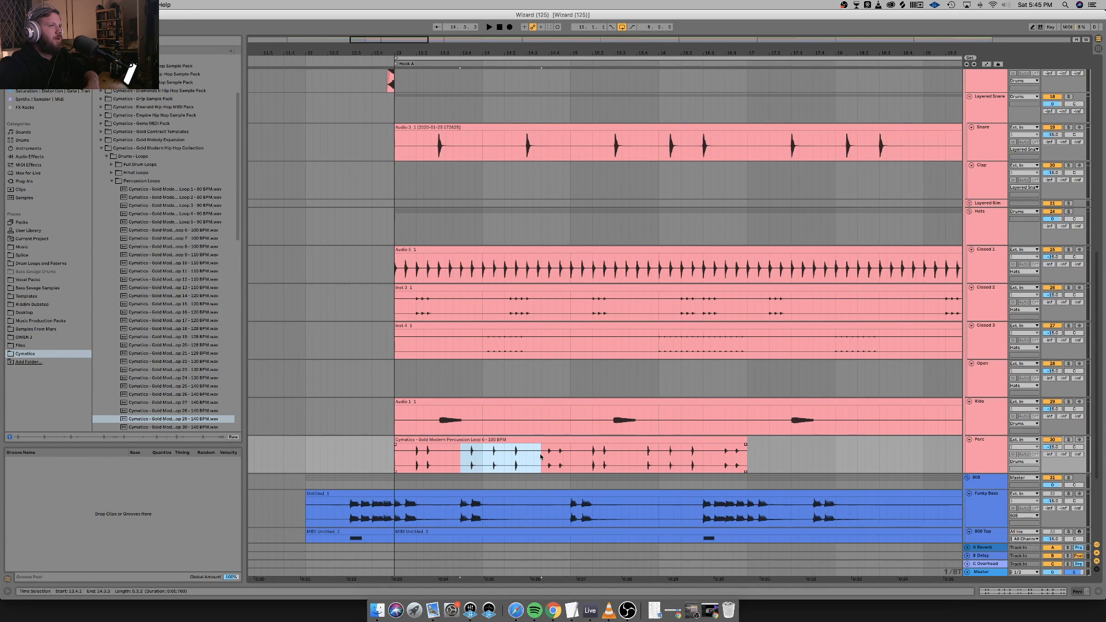
scroll(490, 453, "down", 1)
key("0")
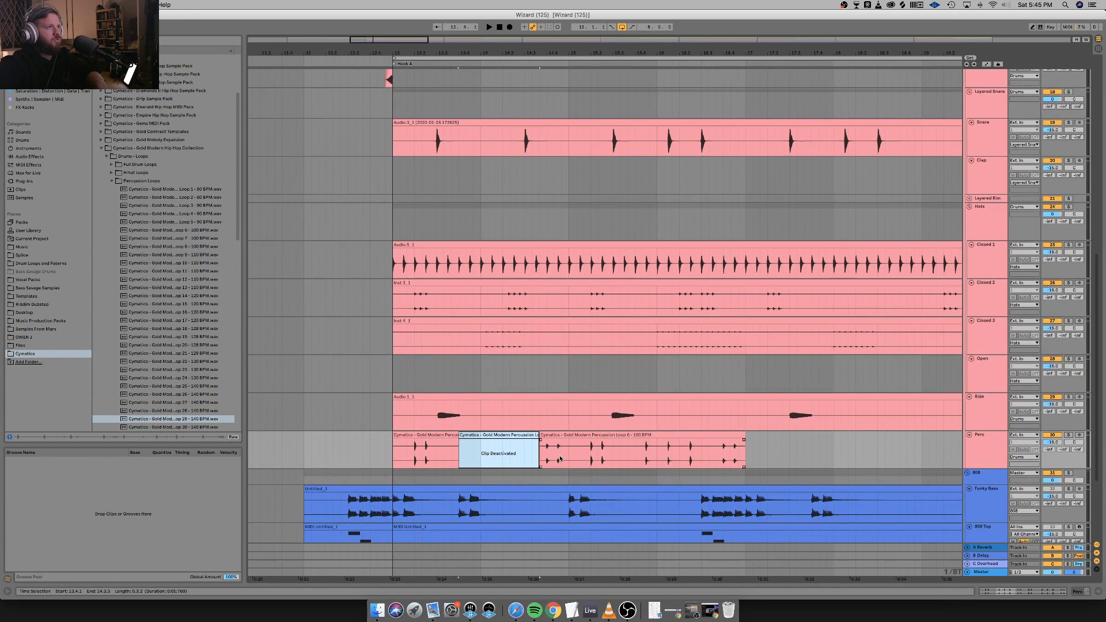
Play back the edited percussion loop and deactivate the matching three-hit section starting at 15.4.1.
left_click(405, 436)
key("space")
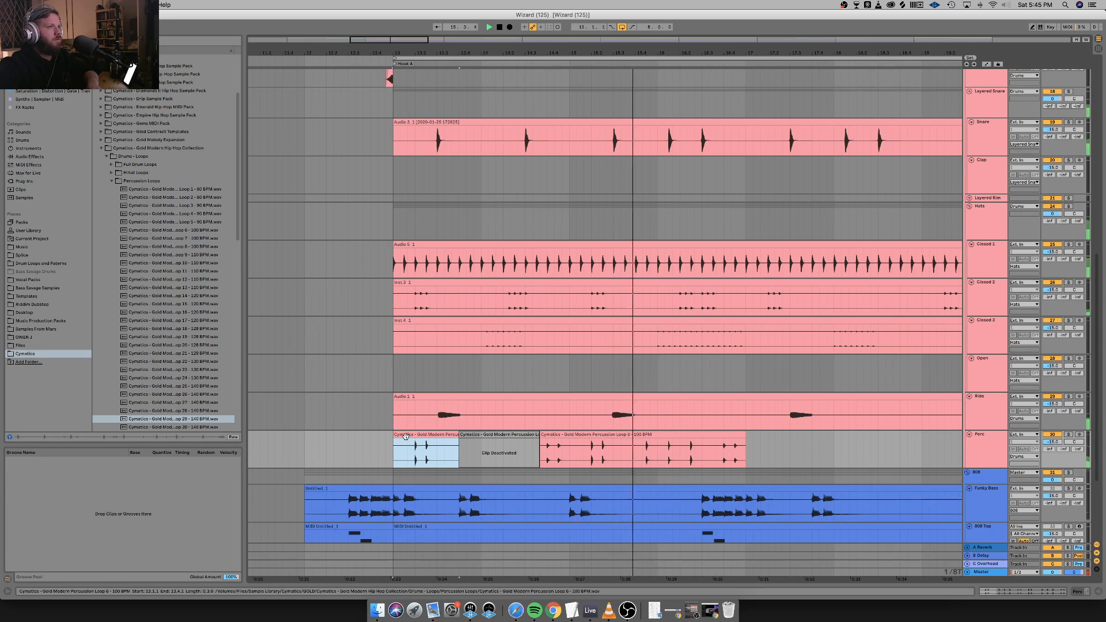
key("space")
left_click(638, 457)
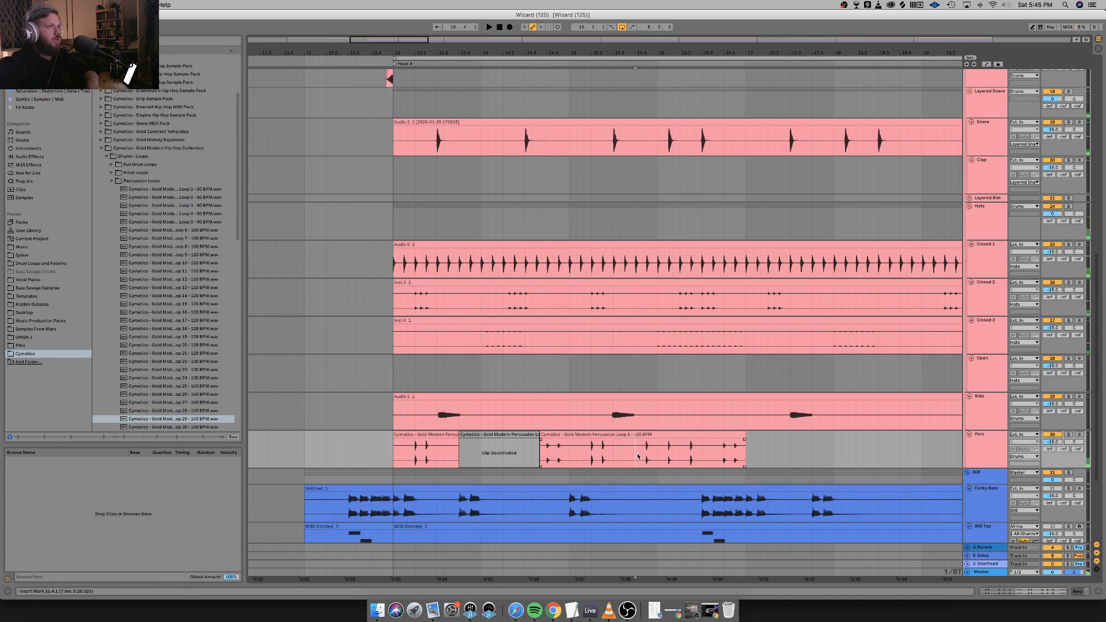
left_click_drag(638, 457, 717, 455)
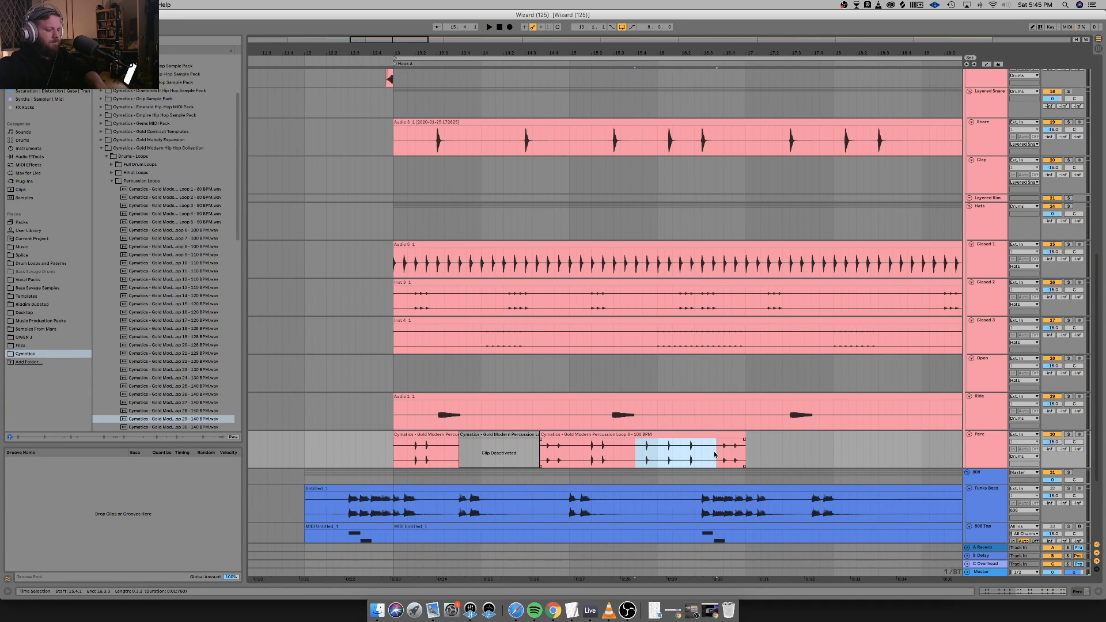
key("0")
Duplicate all the Perc clips in bars 13 to 16 so they fill the second half of Hook A.
left_click(438, 436)
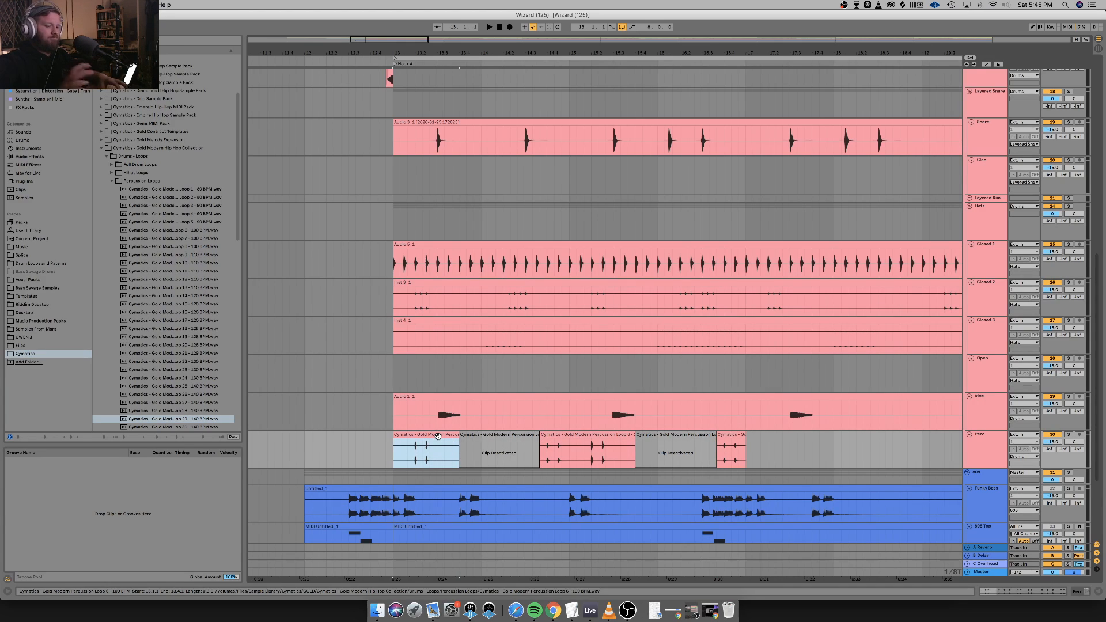
scroll(437, 436, "down", 3)
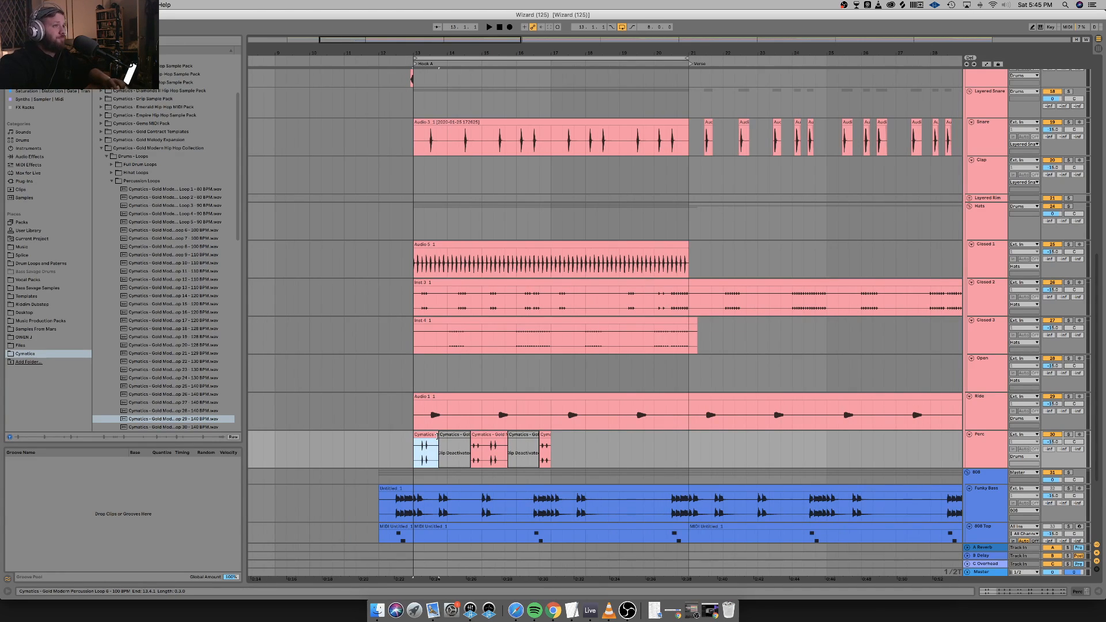
left_click(547, 435, "shift")
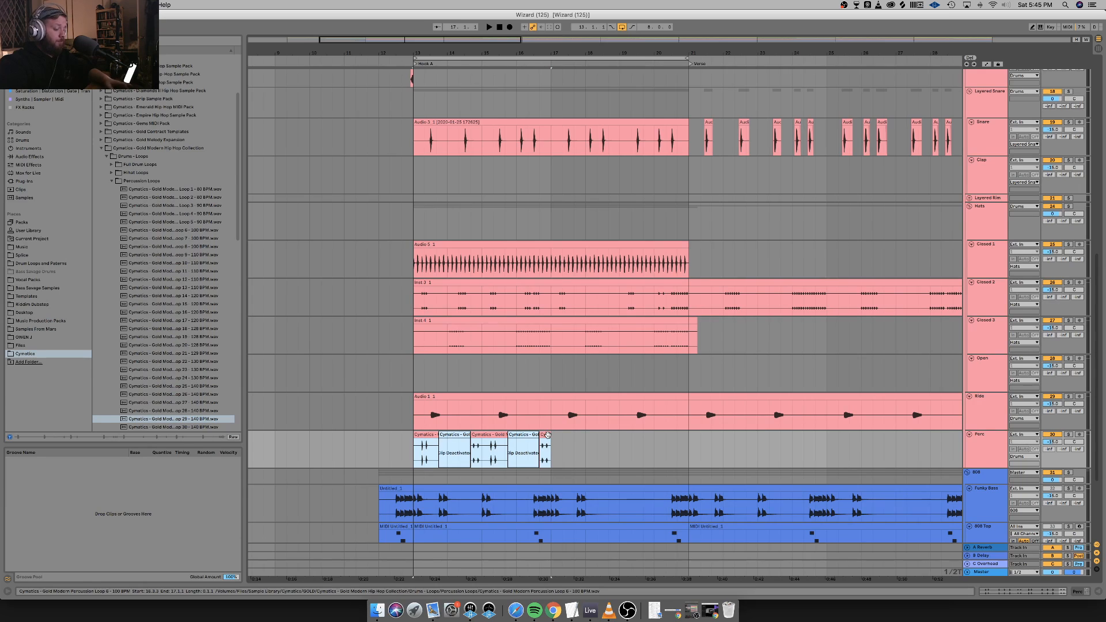
key("super+d")
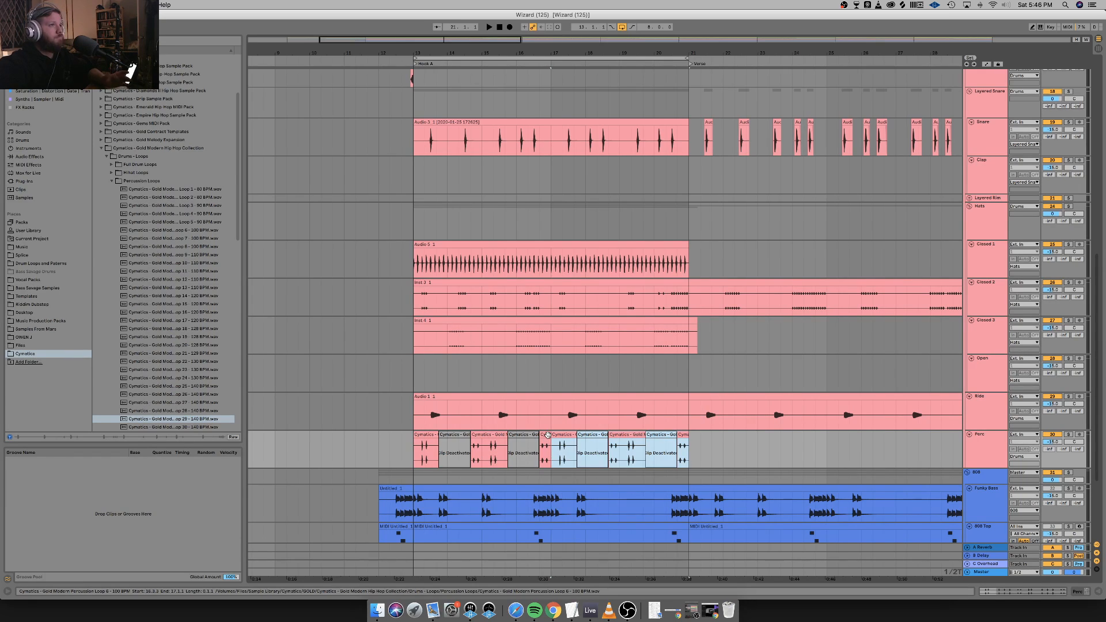
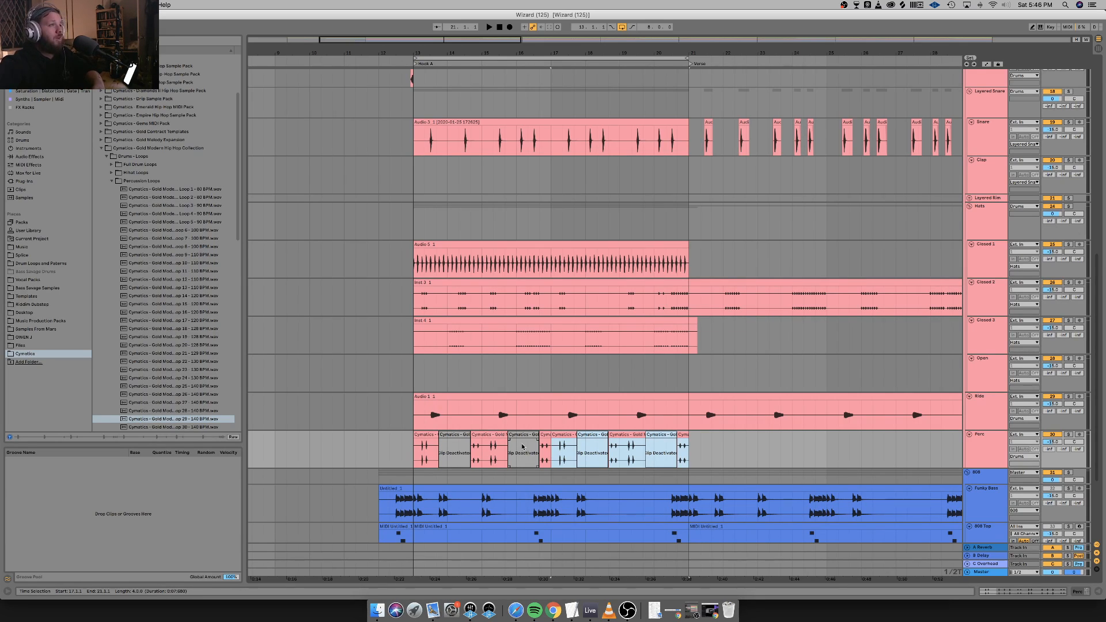
Copy the complete eight-bar percussion pattern from Hook A to the start of Hook B on the Perc track.
scroll(522, 447, "right", 2)
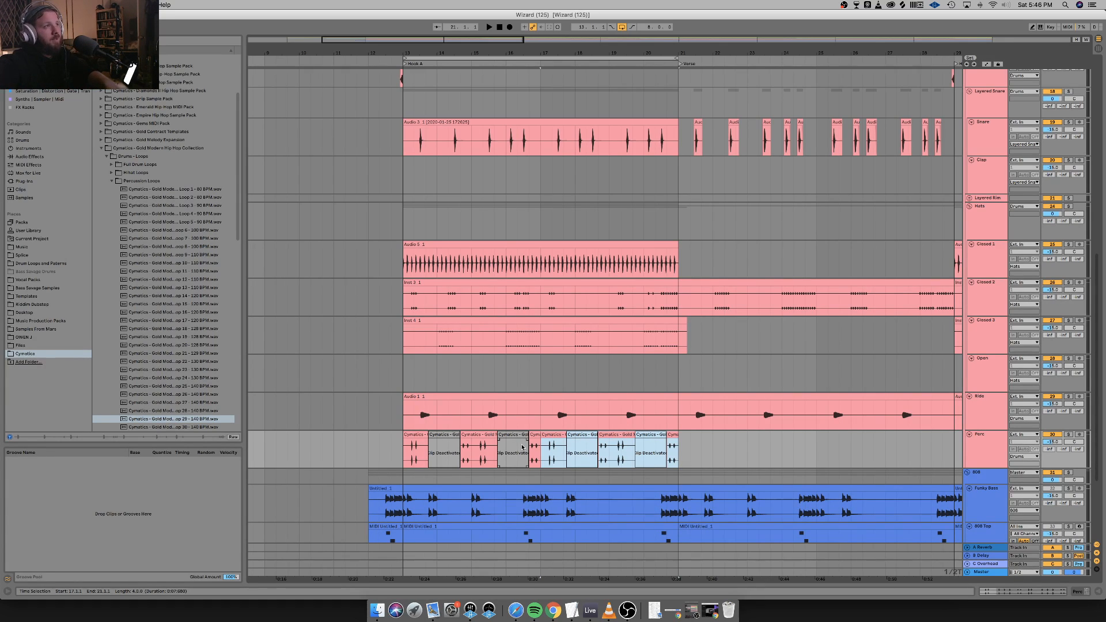
scroll(522, 447, "down", 5)
left_click(487, 436)
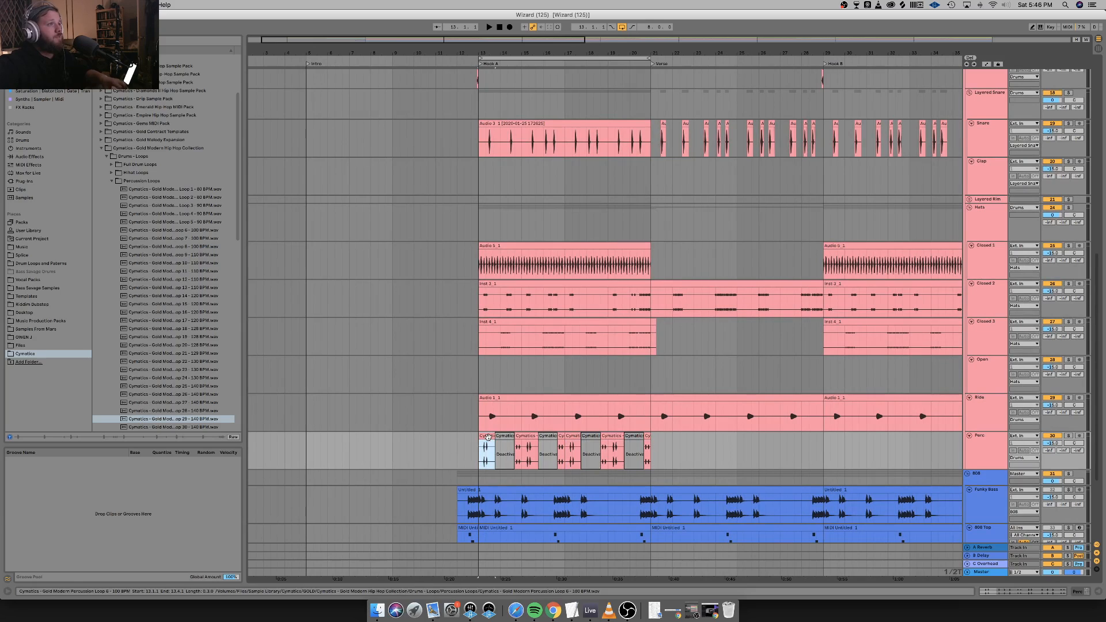
left_click(643, 437, "shift")
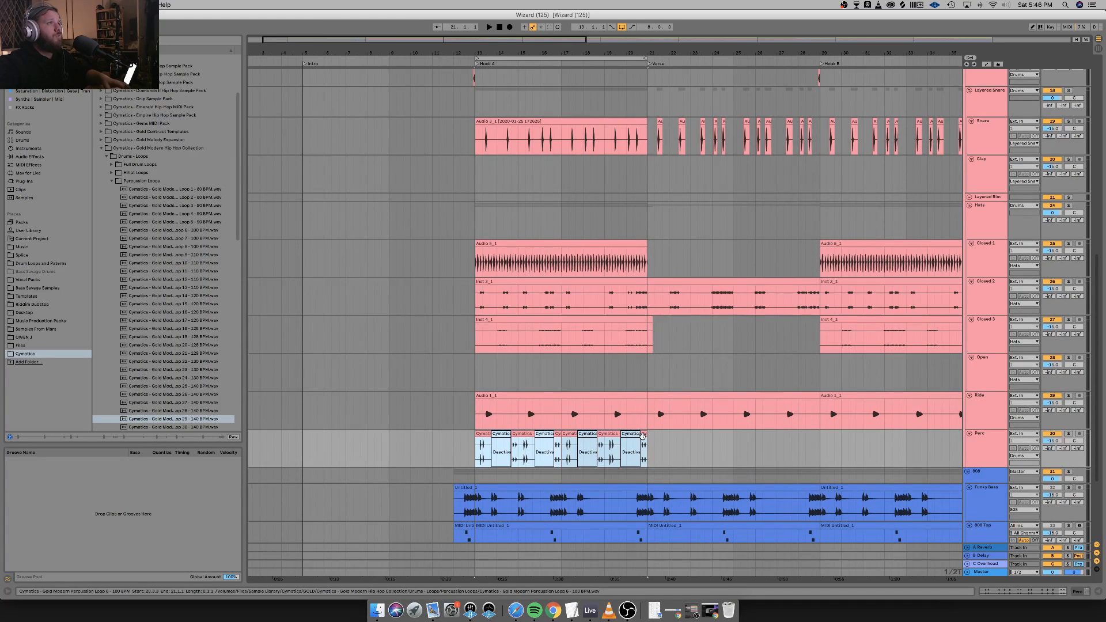
left_click(823, 459)
key("super+v")
Paste the percussion pattern at the start of the second Hook A on the Perc track.
scroll(823, 455, "right", 10)
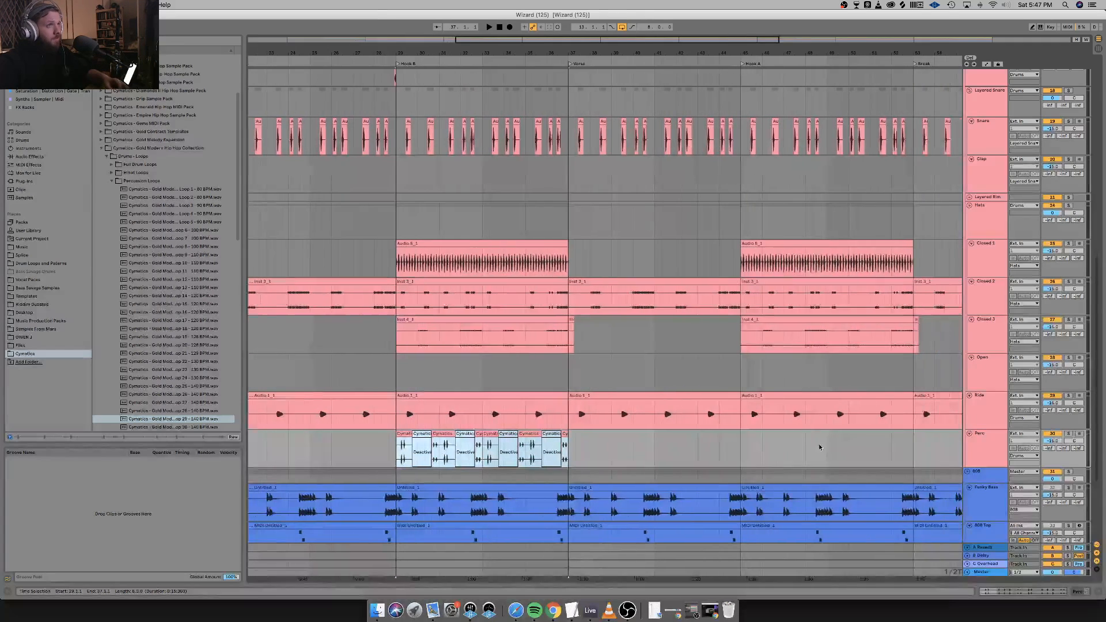
scroll(820, 447, "right", 2)
left_click(701, 446)
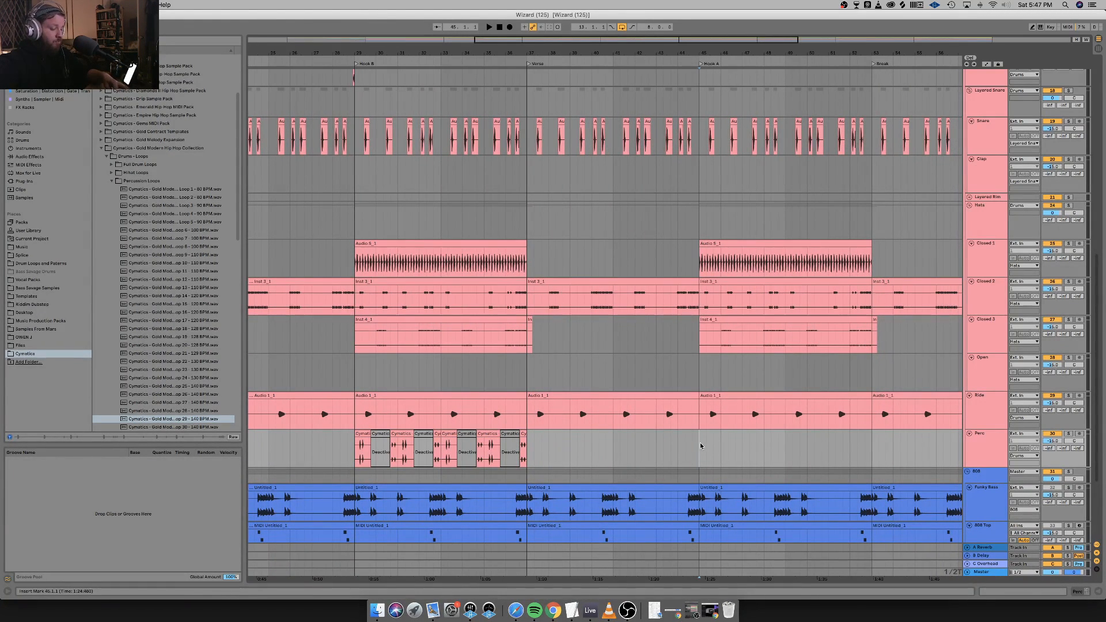
key("super+v")
Paste the percussion pattern at the start of the Pre Out section on the Perc track.
scroll(701, 445, "right", 6)
scroll(701, 445, "right", 11)
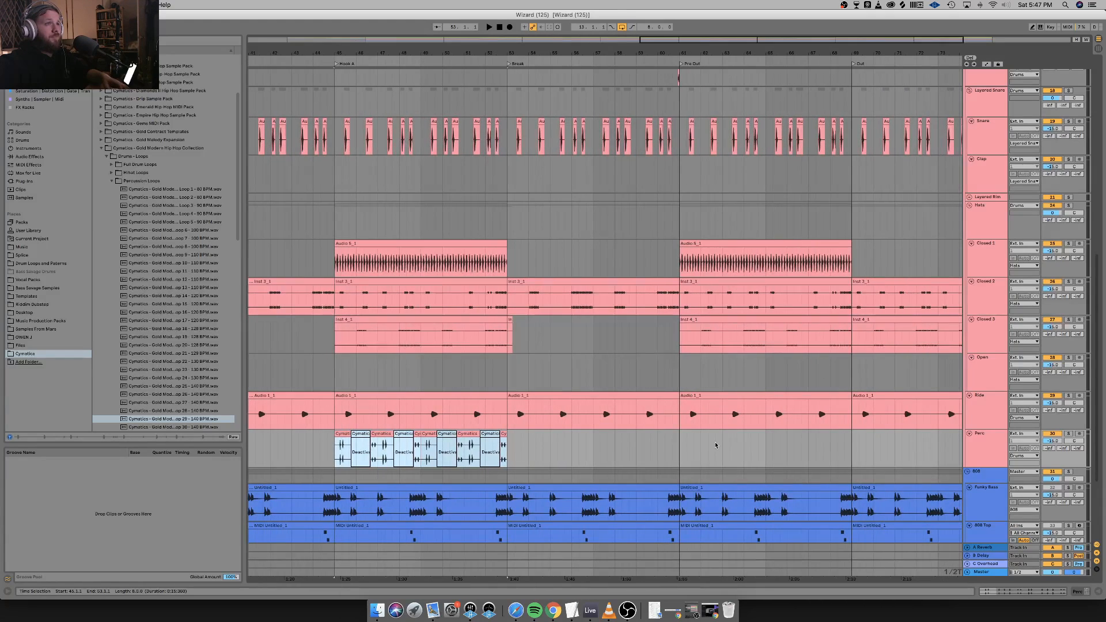
left_click(684, 447)
key("super+v")
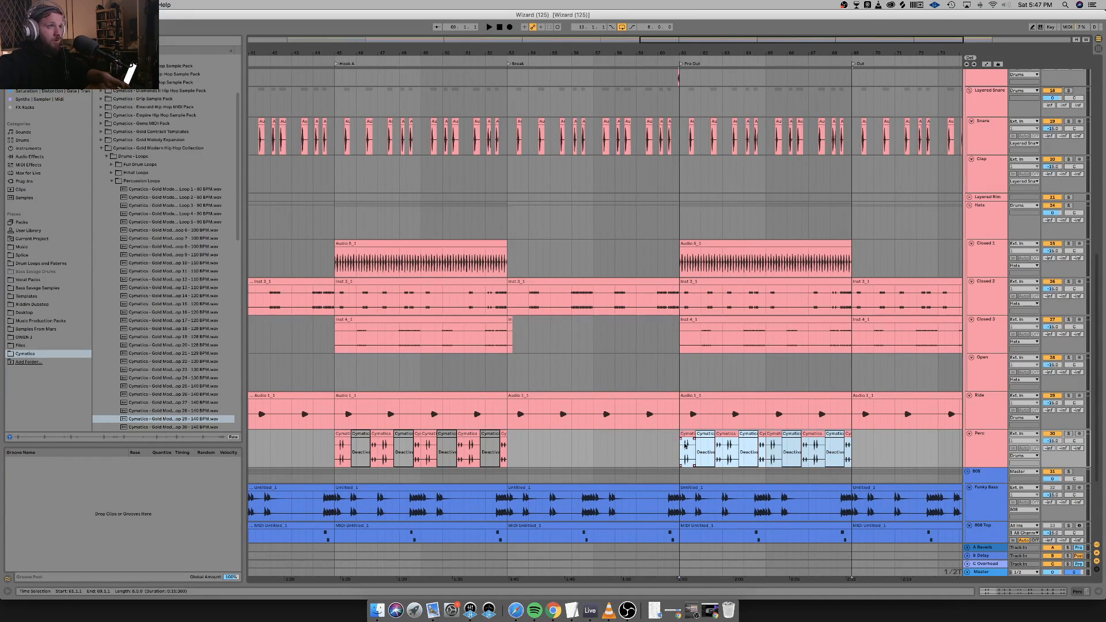
Check the percussion placement through the end of the arrangement and play the song from the first Hook A.
scroll(689, 447, "right", 1)
scroll(690, 446, "right", 10)
scroll(690, 447, "left", 12)
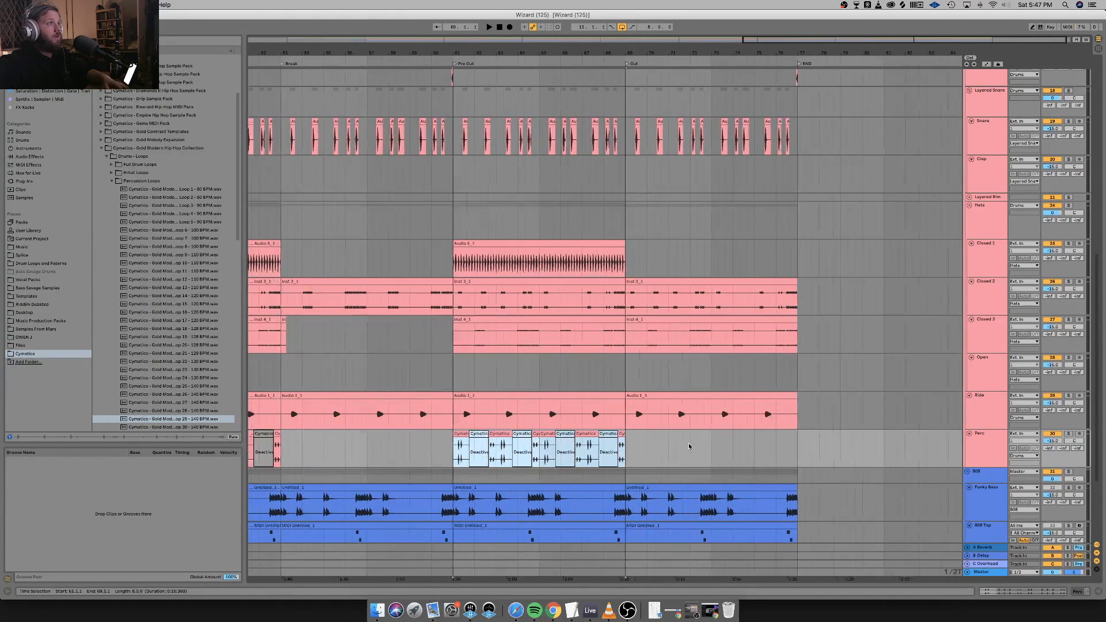
scroll(689, 446, "left", 20)
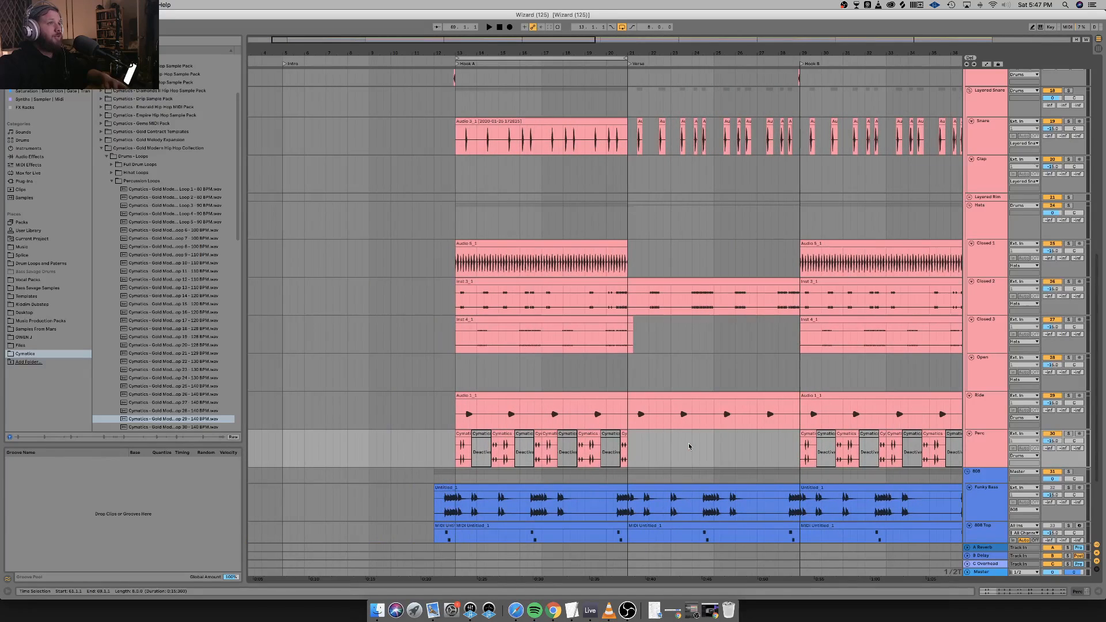
key("space")
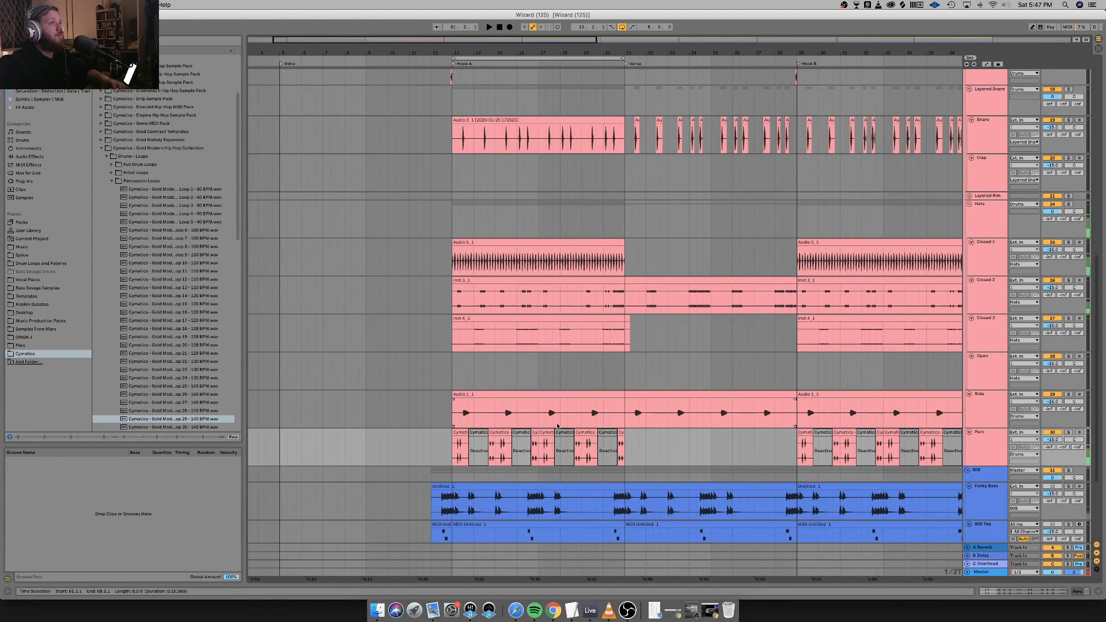
left_click(459, 431)
key("space")
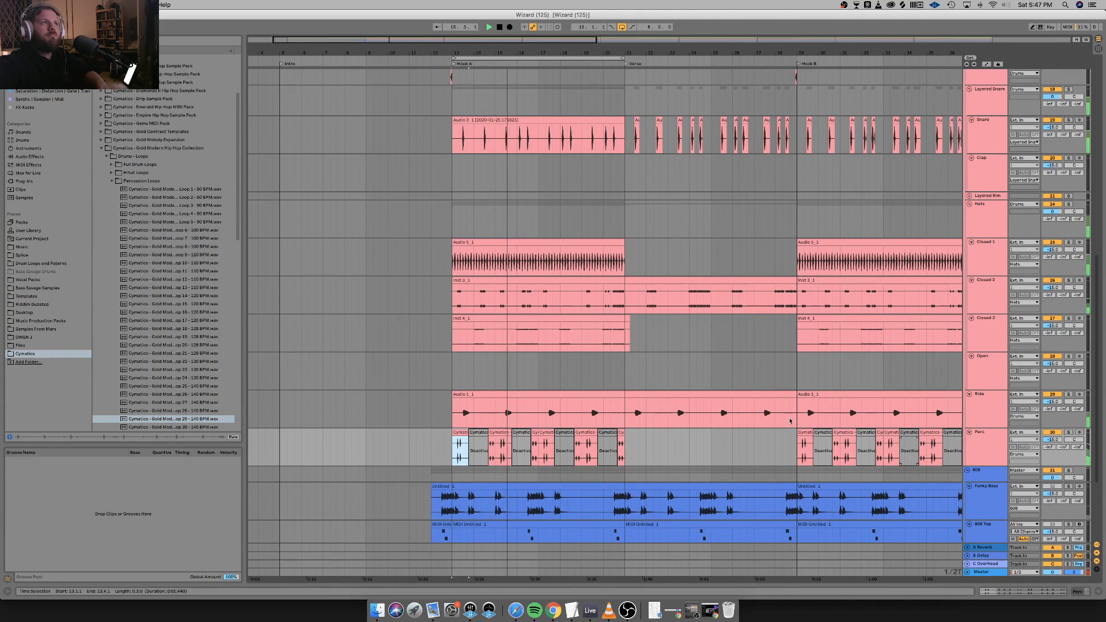
Insert a new audio track directly below the Snare track.
scroll(752, 431, "up", 5)
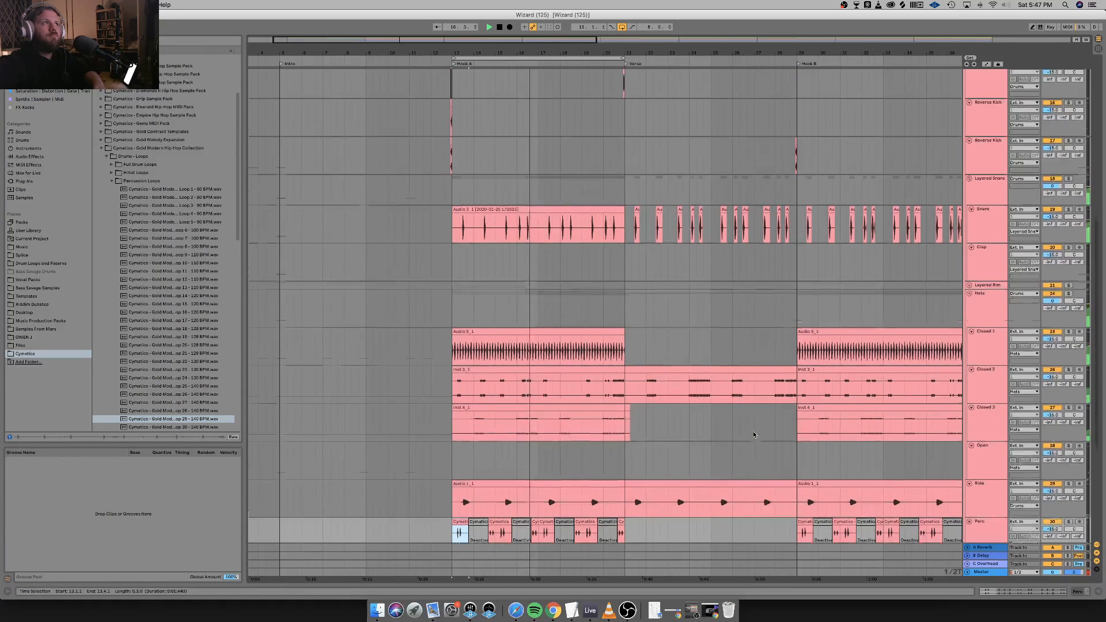
scroll(753, 435, "up", 2)
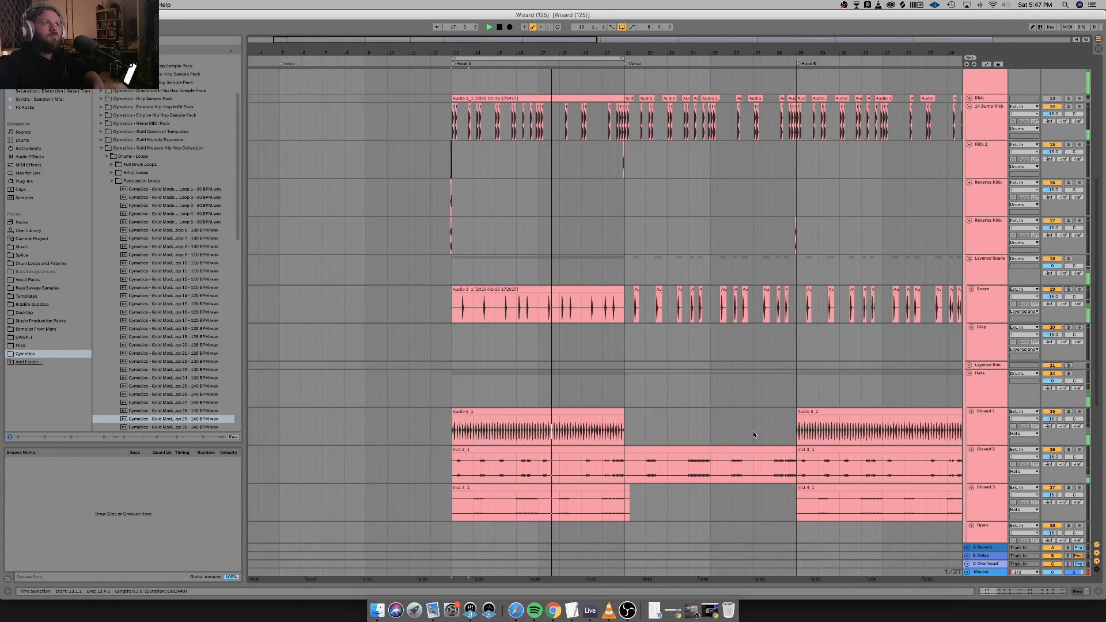
left_click(998, 309)
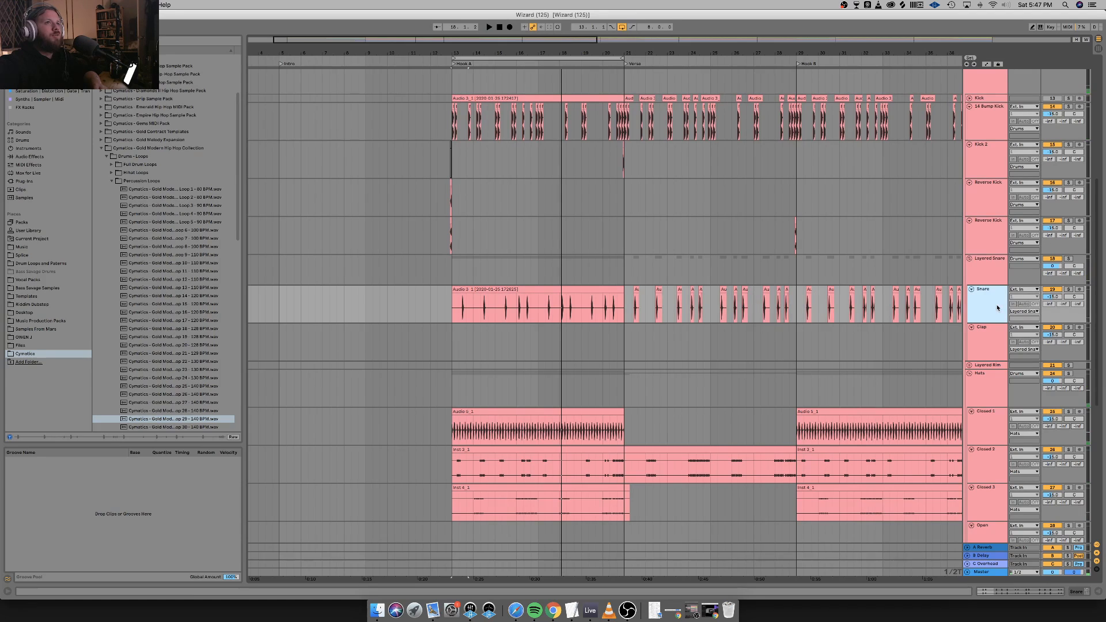
right_click(998, 309)
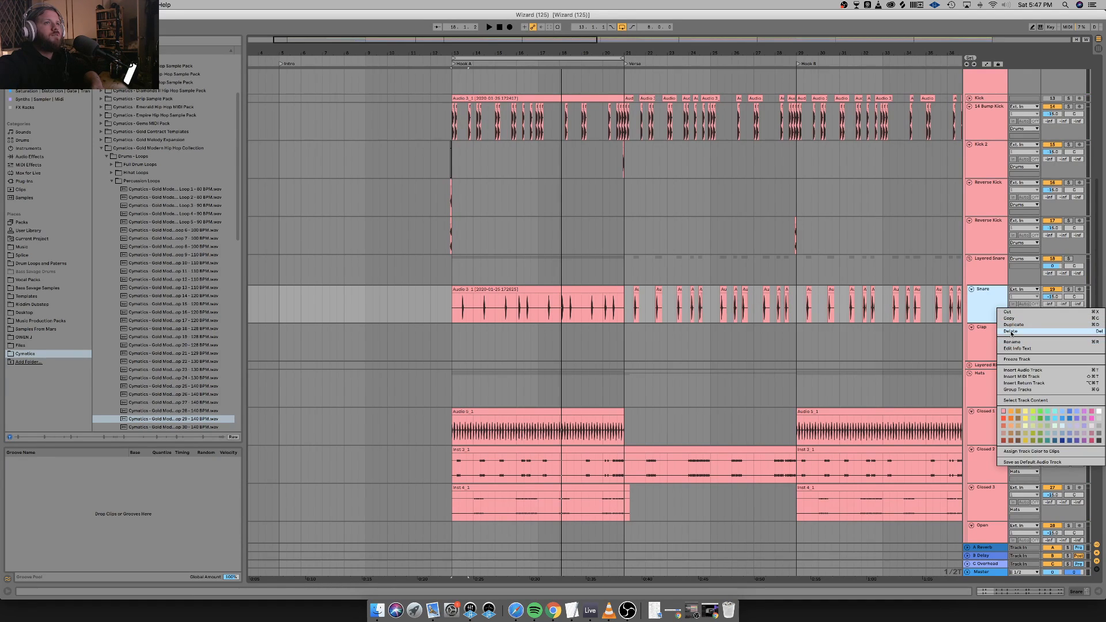
left_click(1027, 371)
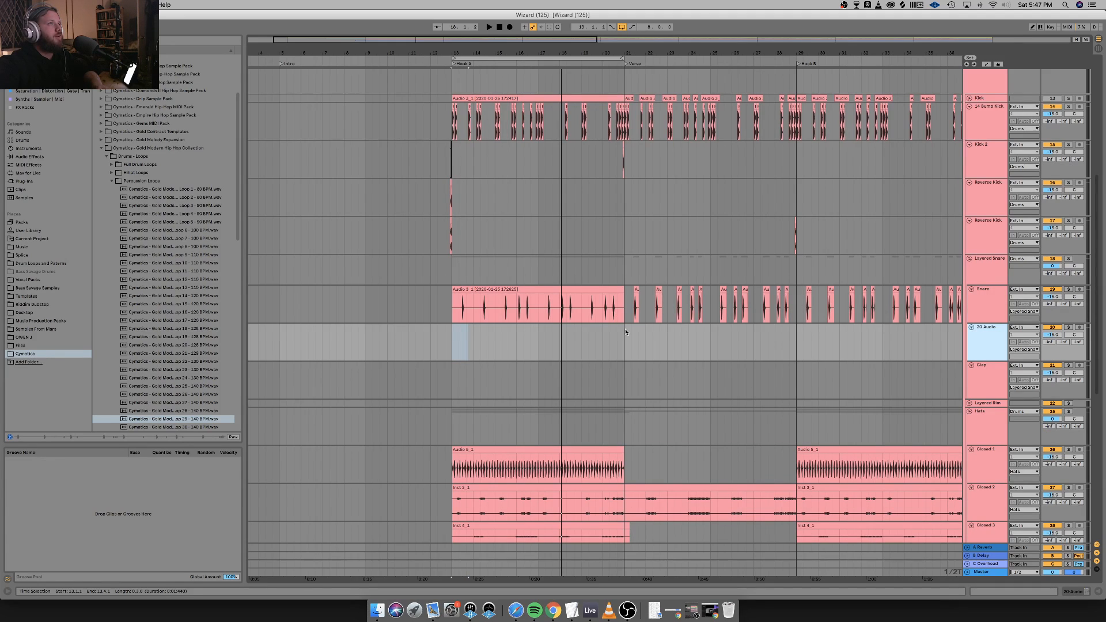
Stop playback and open the Claps folder inside the sample library's Snares/Claps collection.
left_click(493, 291)
key("space")
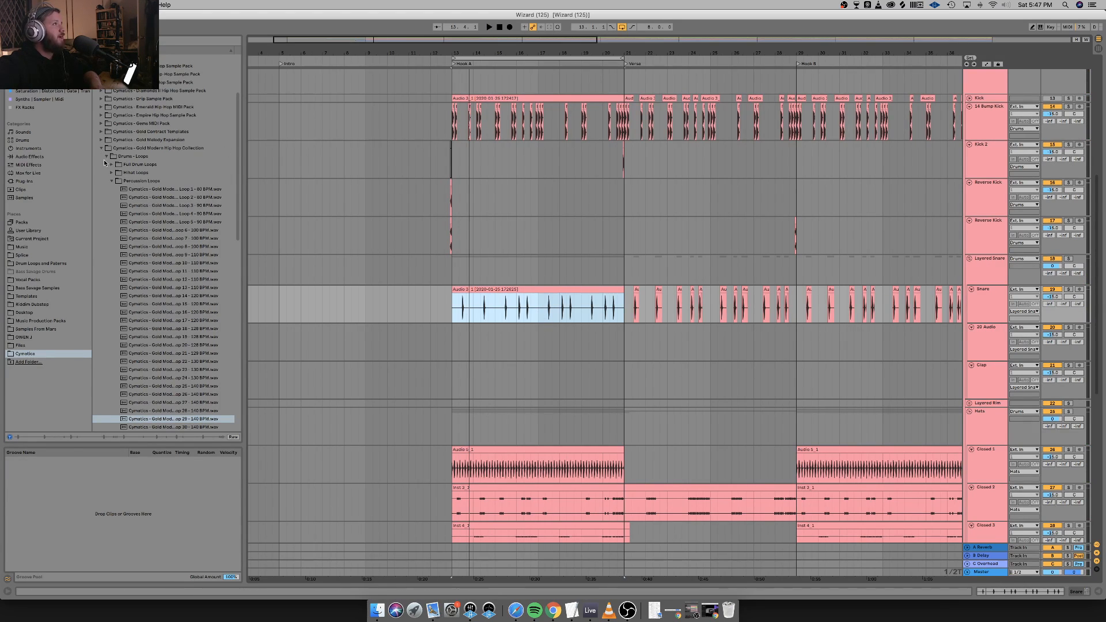
left_click(36, 338)
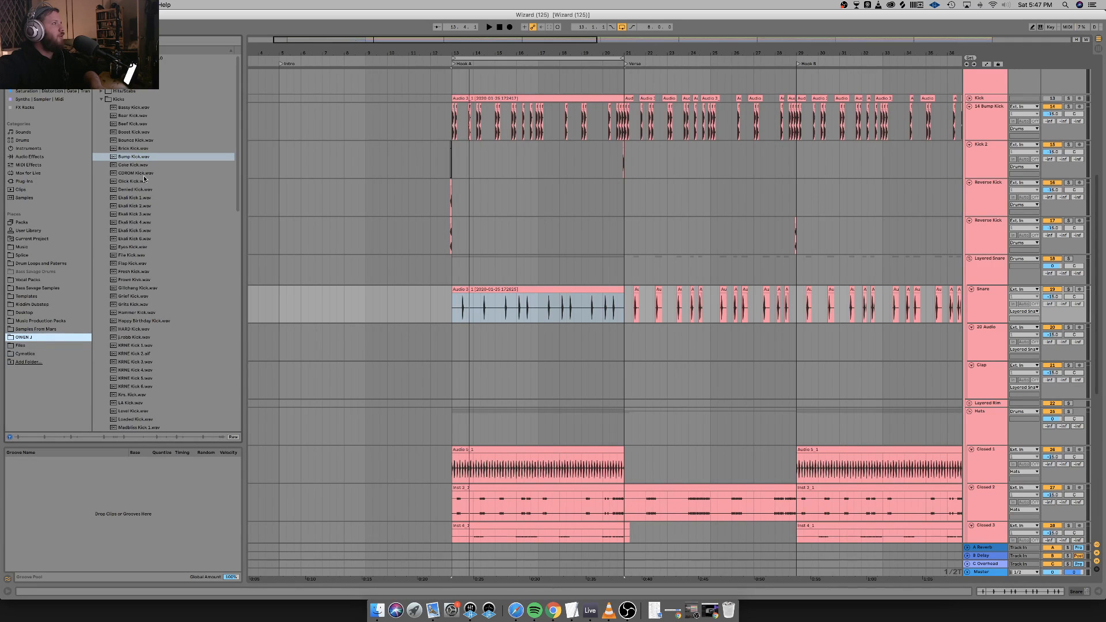
left_click(100, 99)
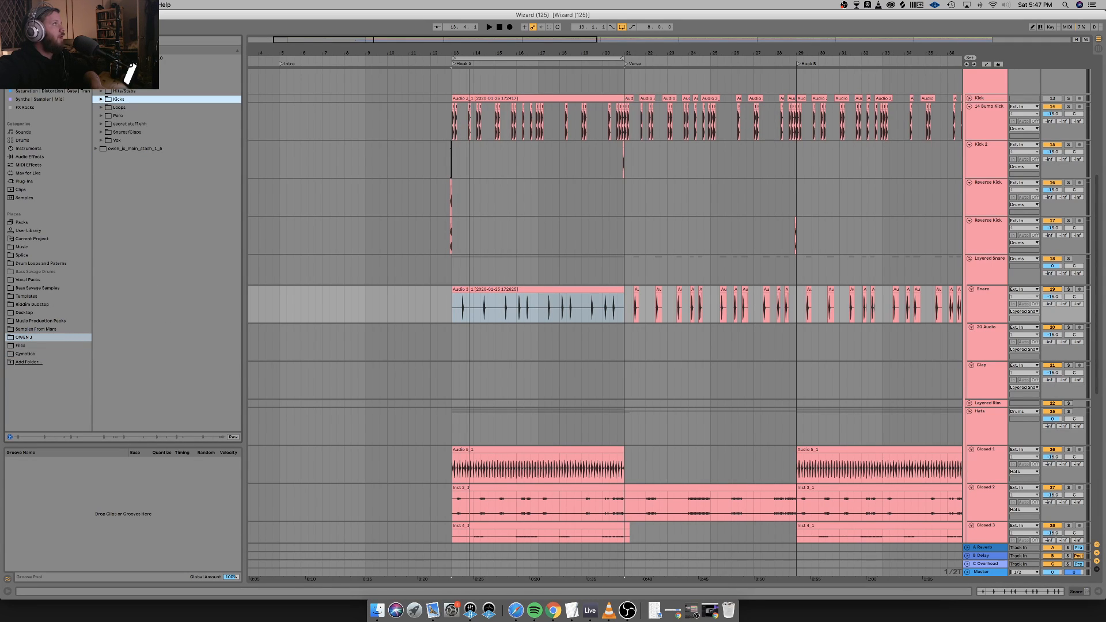
left_click(102, 133)
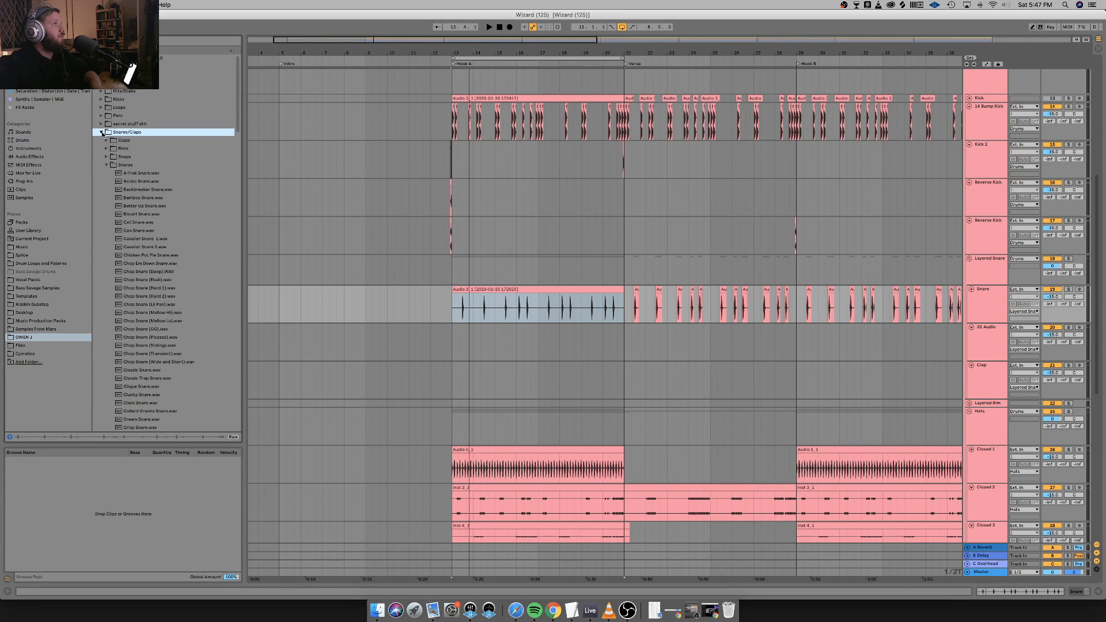
left_click(106, 165)
left_click(106, 139)
Audition the clap samples one after another from the start of the Claps folder through Dank Clap.wav.
left_click(127, 148)
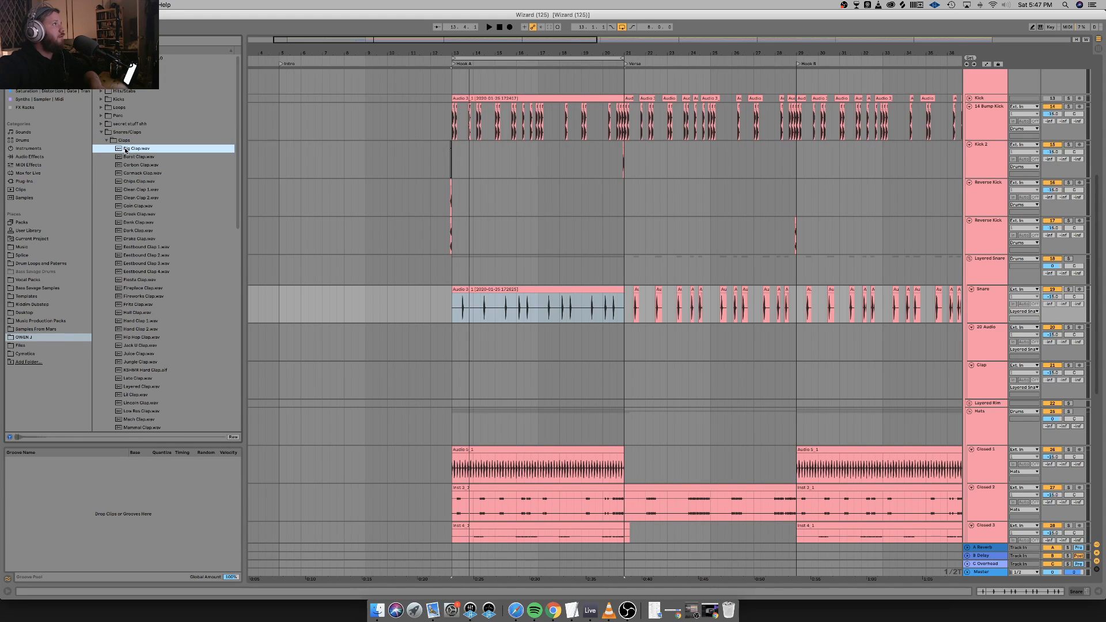
key("Down")
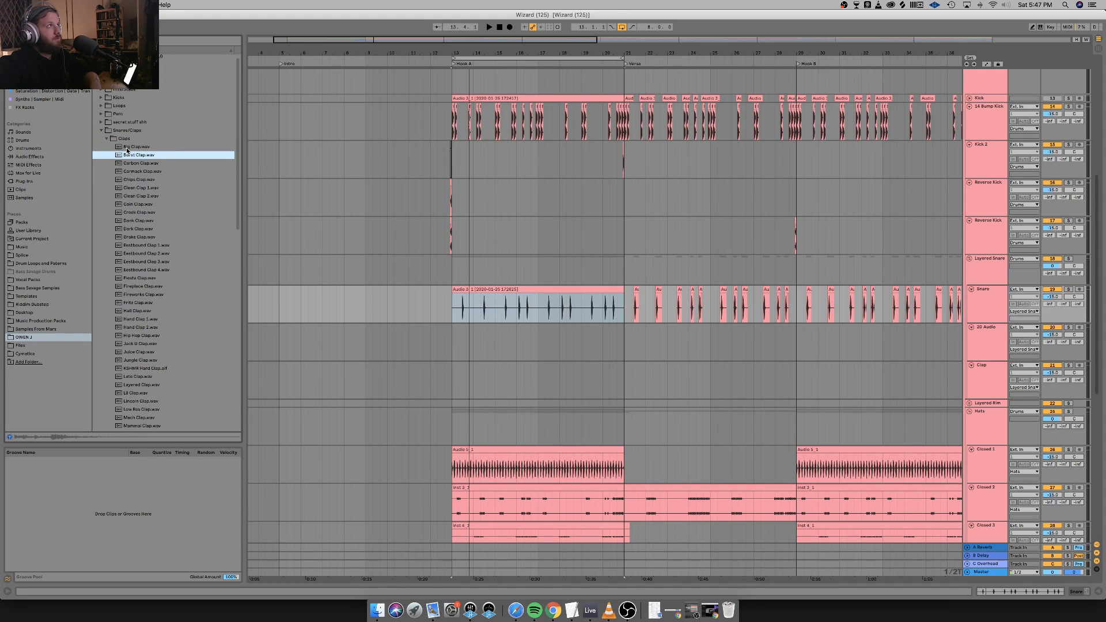
key("Down")
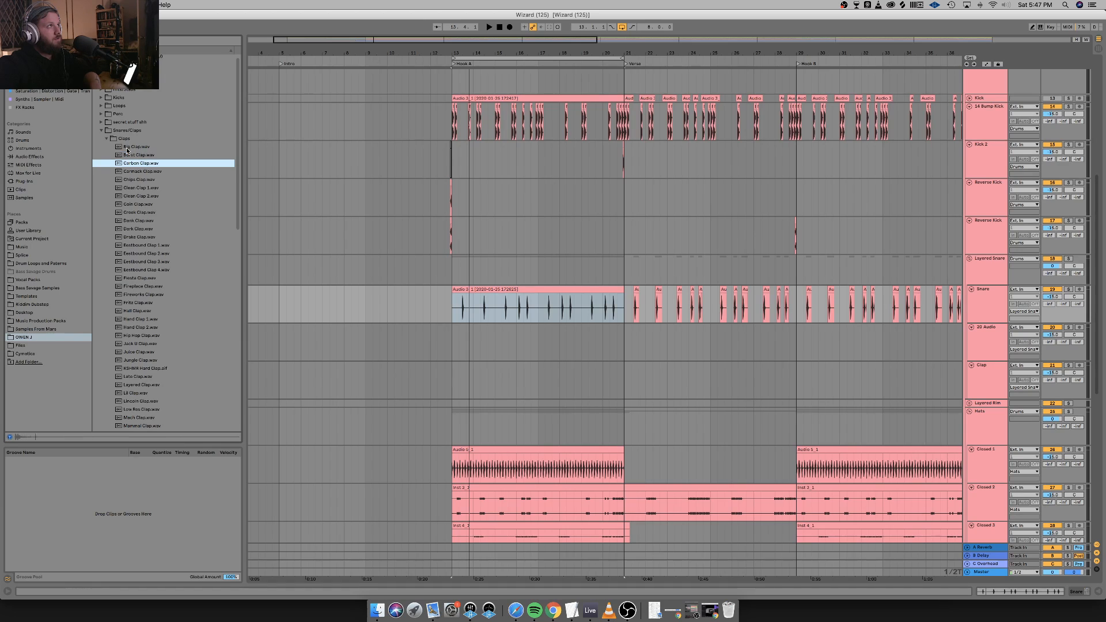
key("Down")
key("Down")
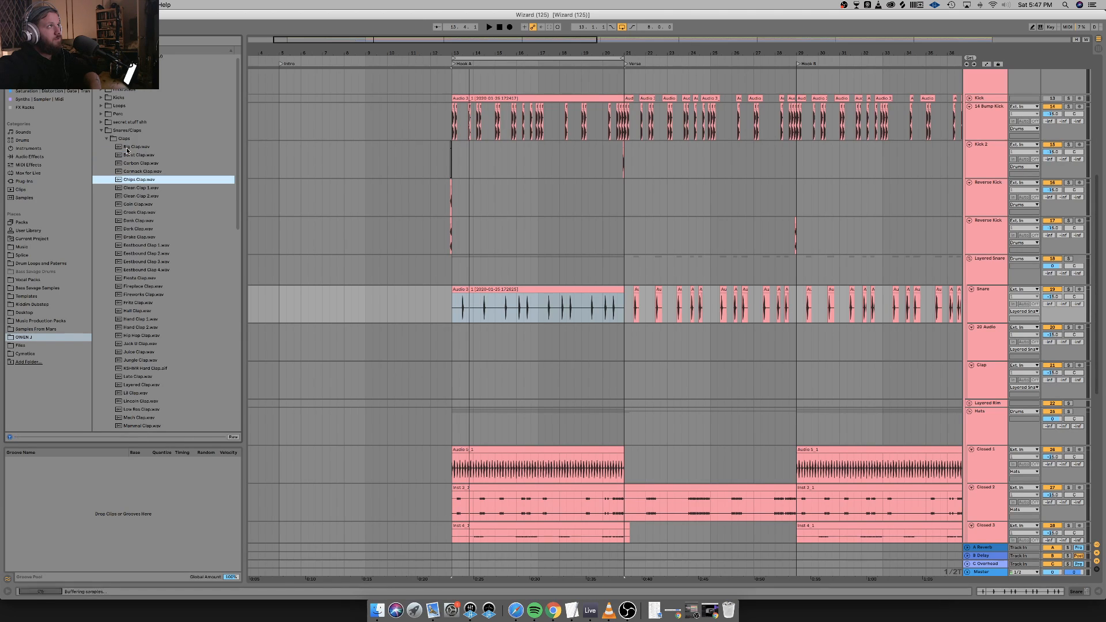
key("Down")
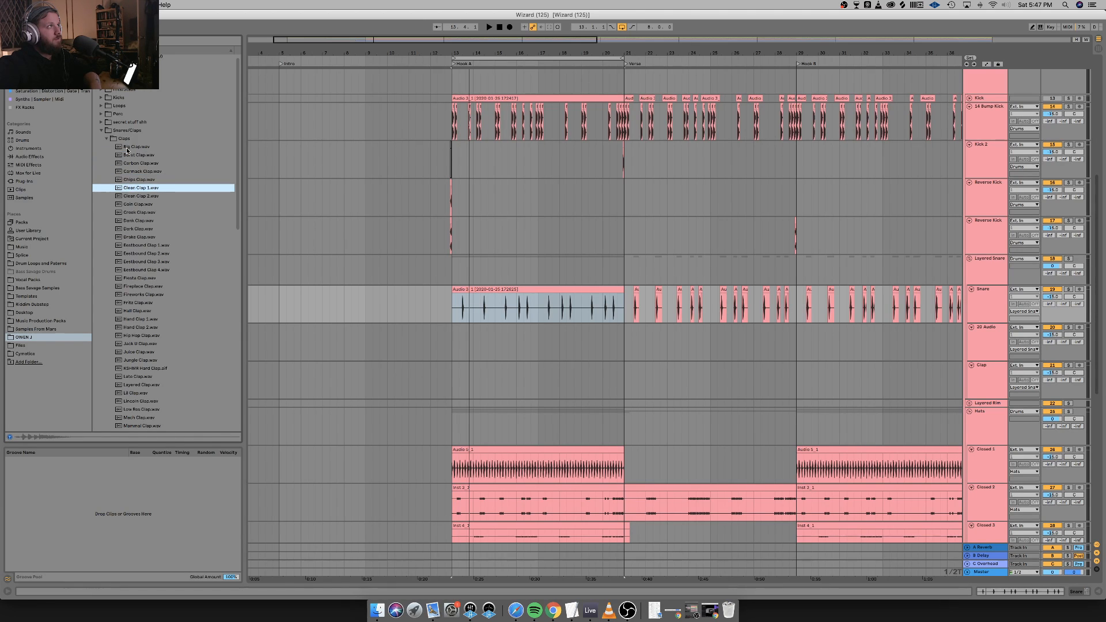
key("Down")
key("Up")
key("Down")
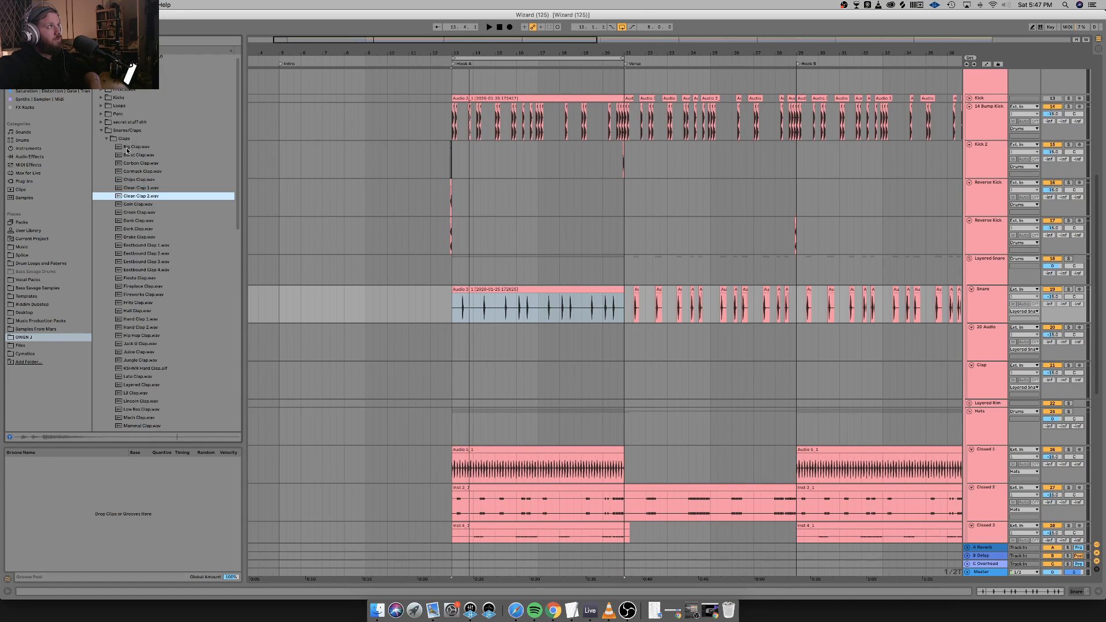
key("Down")
key("Down")
key("Down")
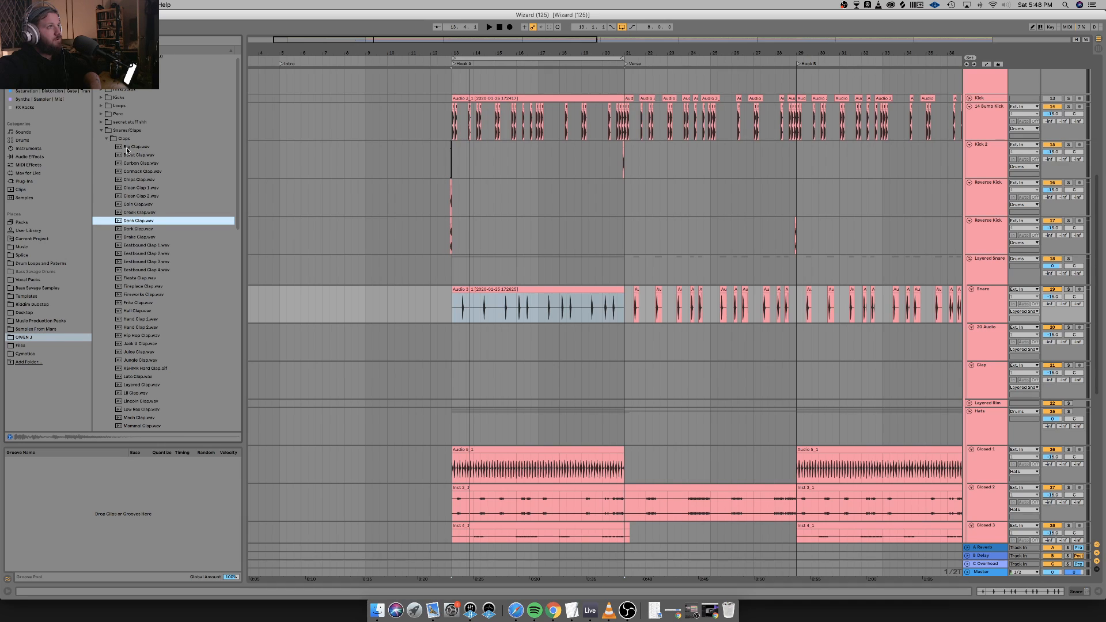
Place Dank Clap.wav on the new audio track below Snare, aligned with the first snare hit of Hook A.
left_click_drag(136, 222, 468, 350)
left_click_drag(462, 353, 461, 353)
scroll(478, 340, "up", 10)
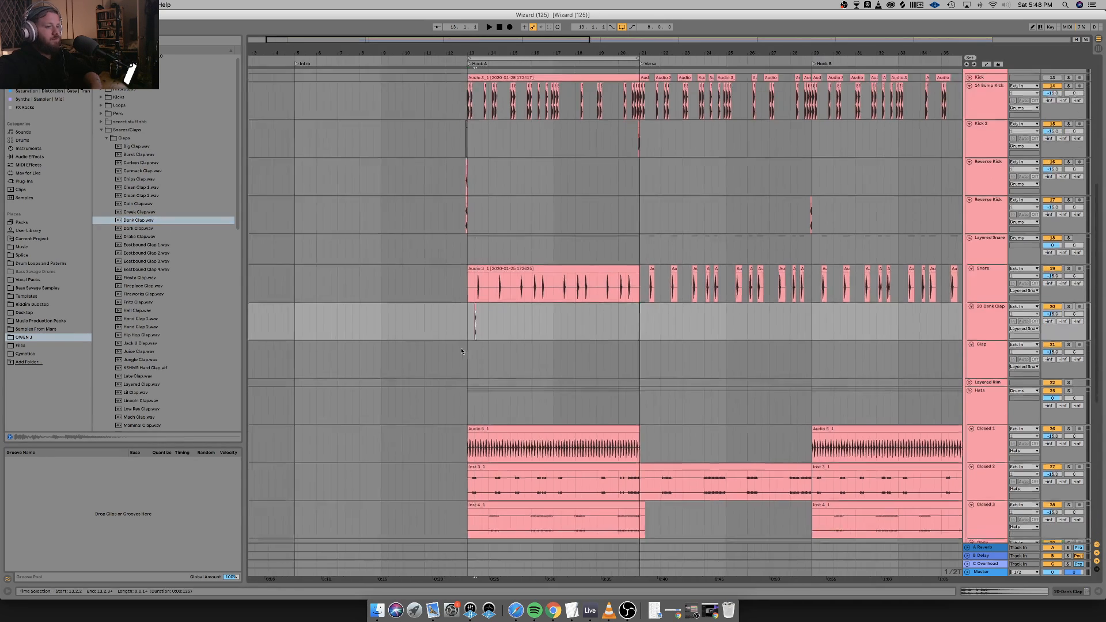
scroll(511, 327, "up", 3)
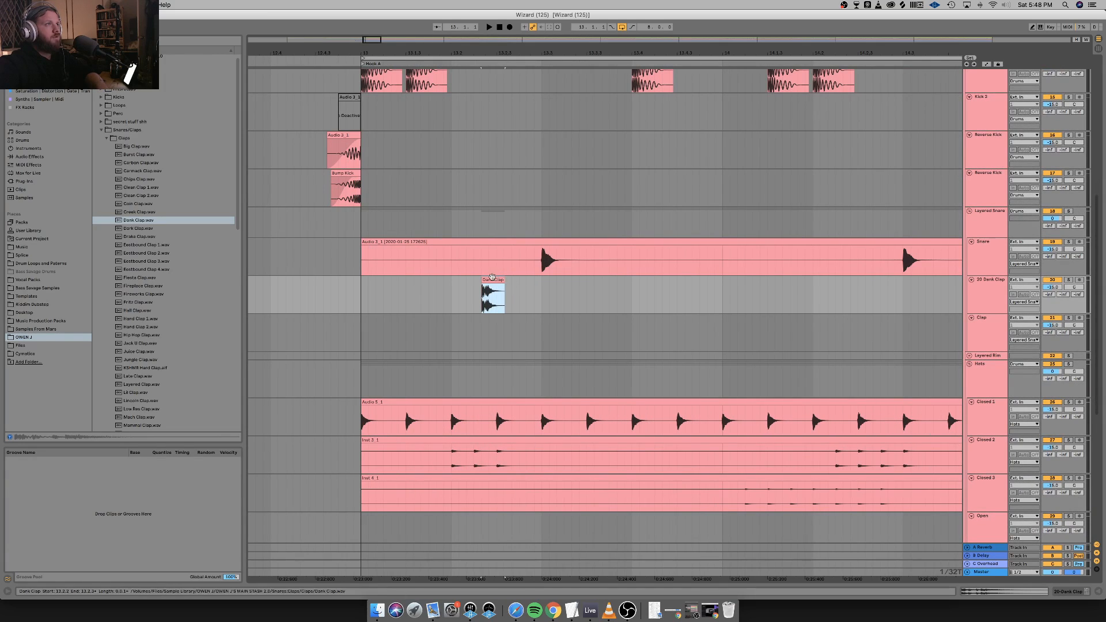
left_click_drag(495, 280, 553, 279)
Lower the Dank Clap track's volume while repeatedly playing the clap layered with the first snare hit.
key("space")
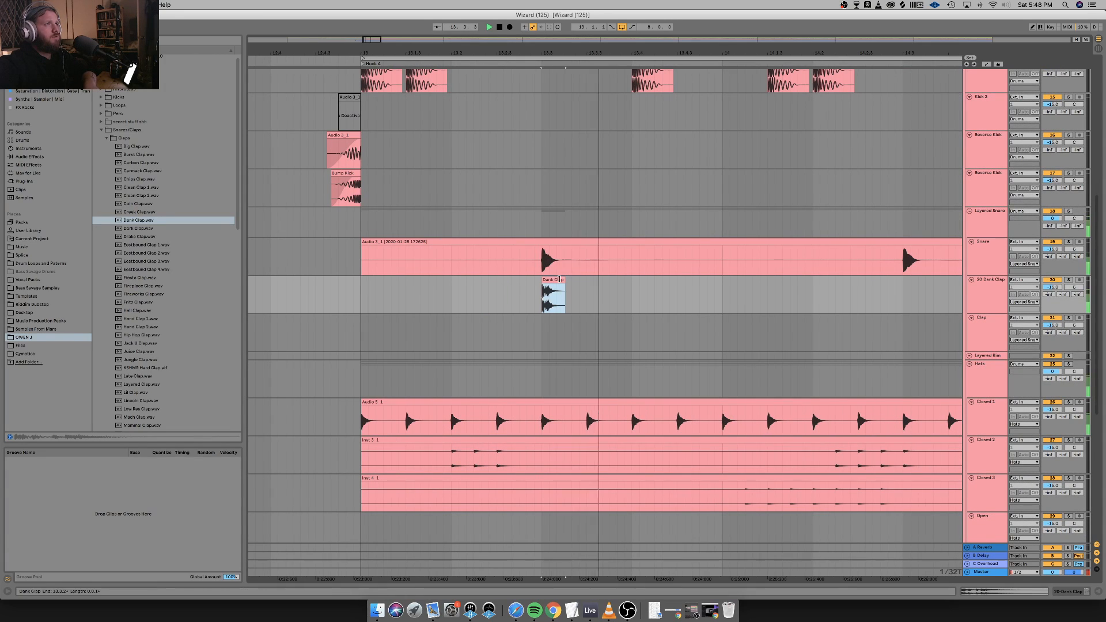
left_click(524, 289)
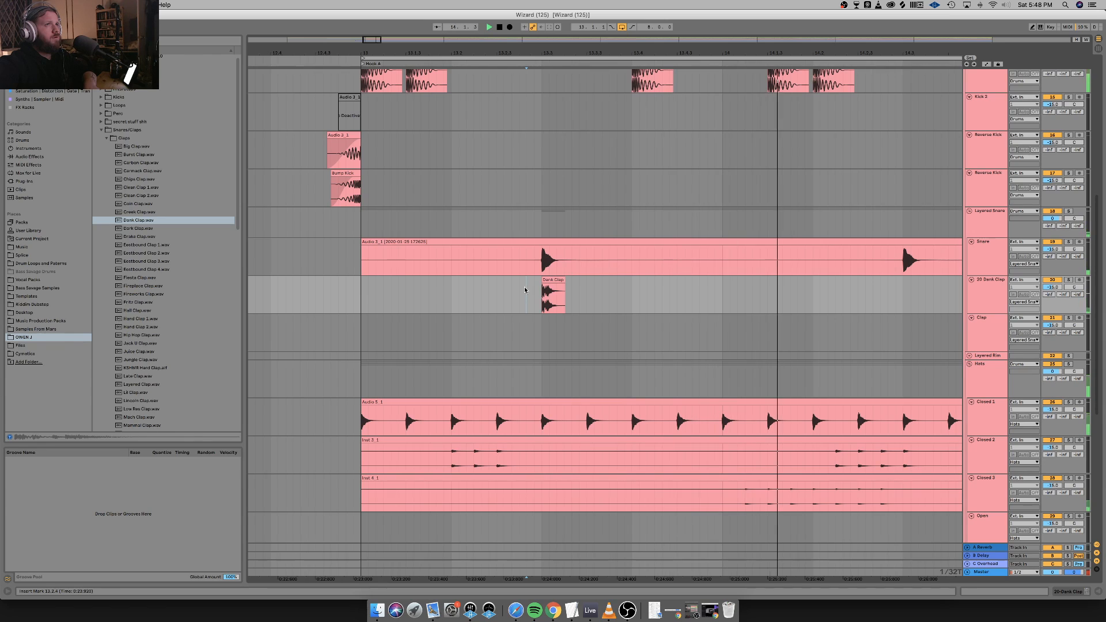
key("space")
key("space")
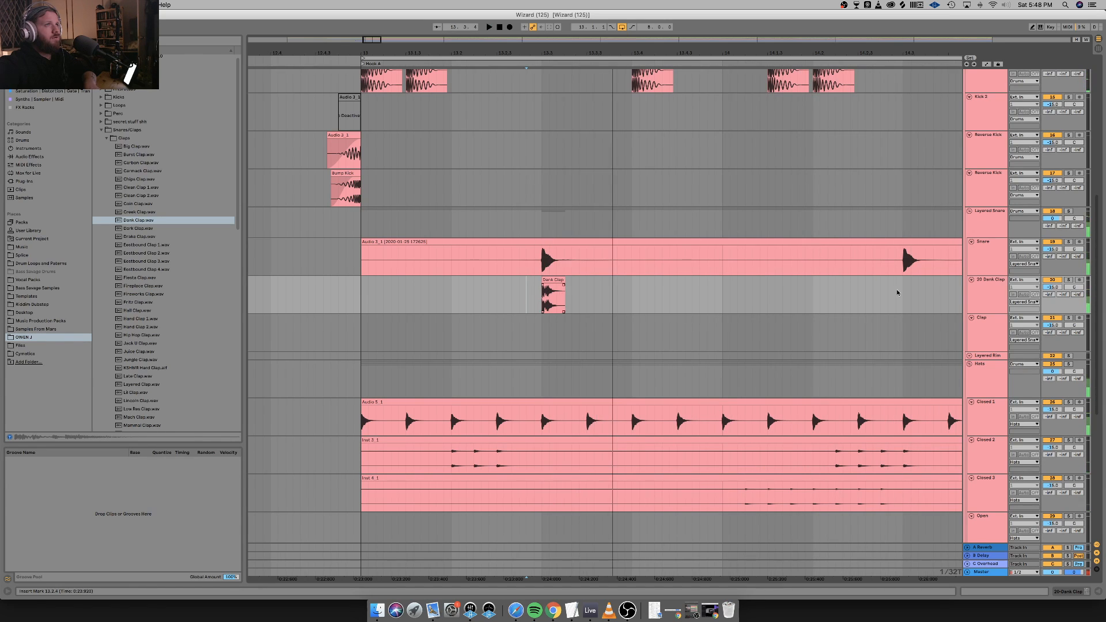
left_click_drag(1053, 287, 1052, 318)
key("space")
key("space")
key("space")
key("space")
key("space")
key("space")
key("space")
key("space")
key("space")
key("space")
key("space")
key("space")
key("space")
key("space")
key("space")
key("space")
key("space")
key("space")
key("space")
key("space")
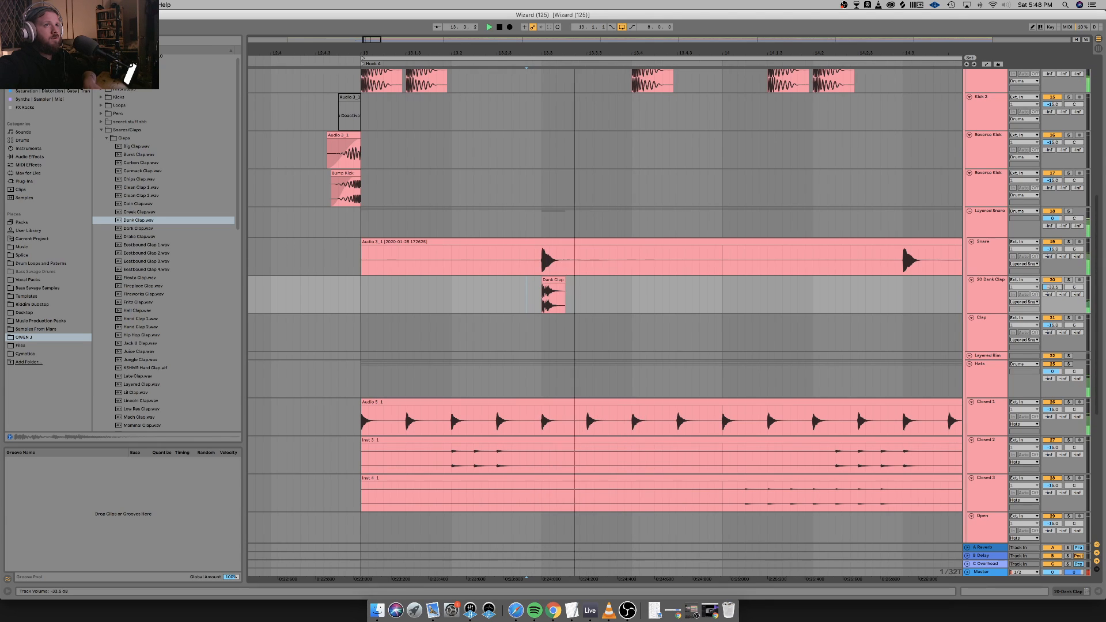
key("space")
key("space")
key("space")
key("space")
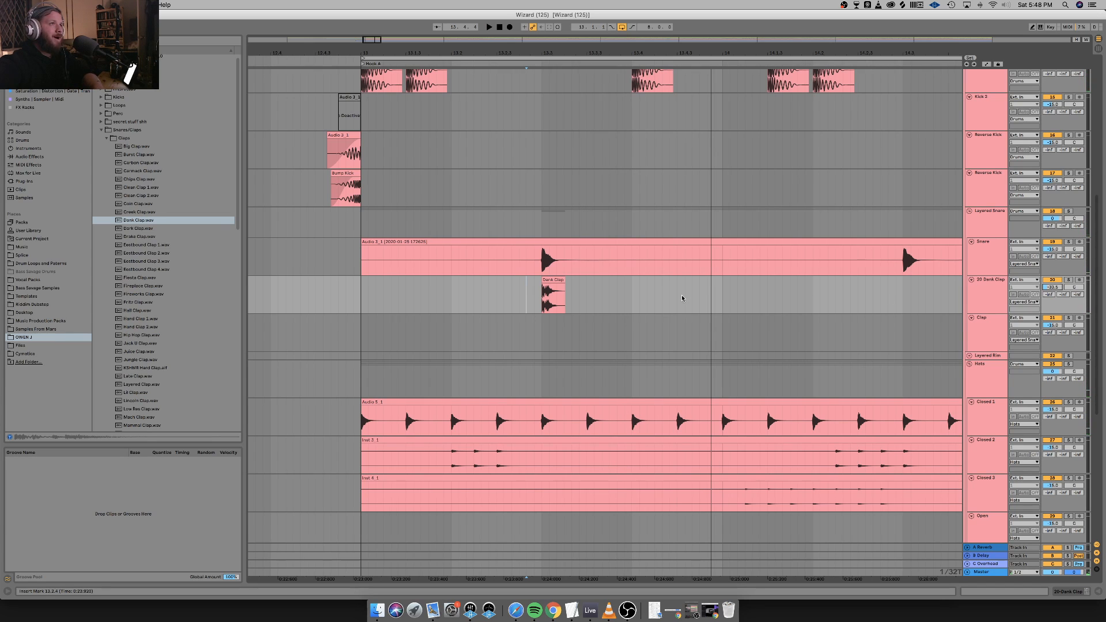
Duplicate the time range around the first Dank Clap and move the copy under the snare hit at 14.3.
scroll(682, 298, "up", 1)
left_click(628, 297)
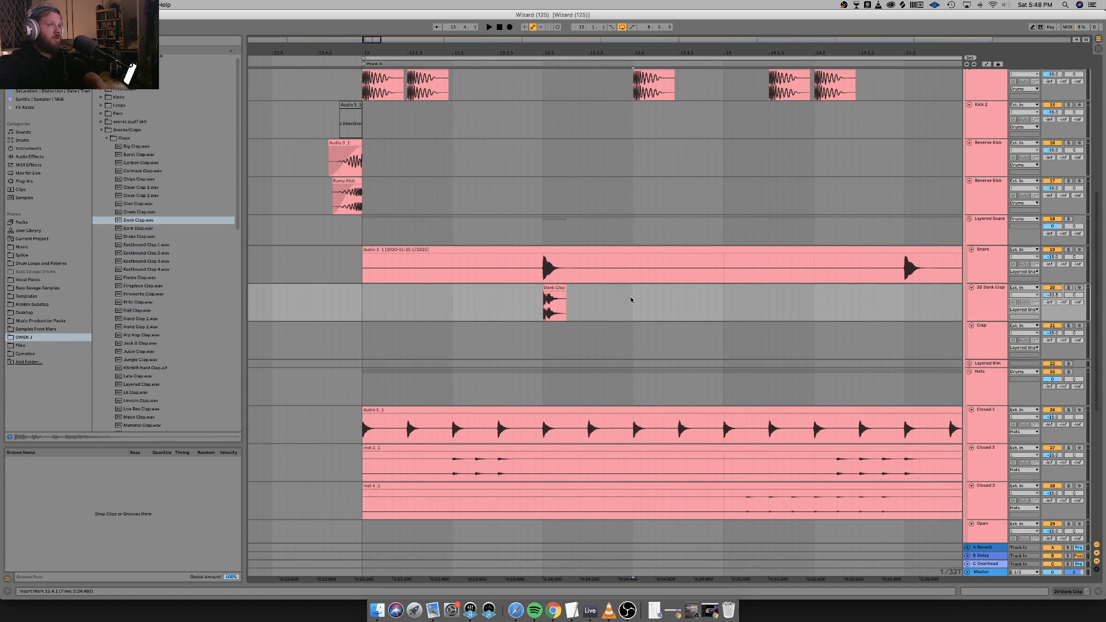
scroll(630, 299, "down", 1)
scroll(632, 299, "down", 3)
left_click(633, 297)
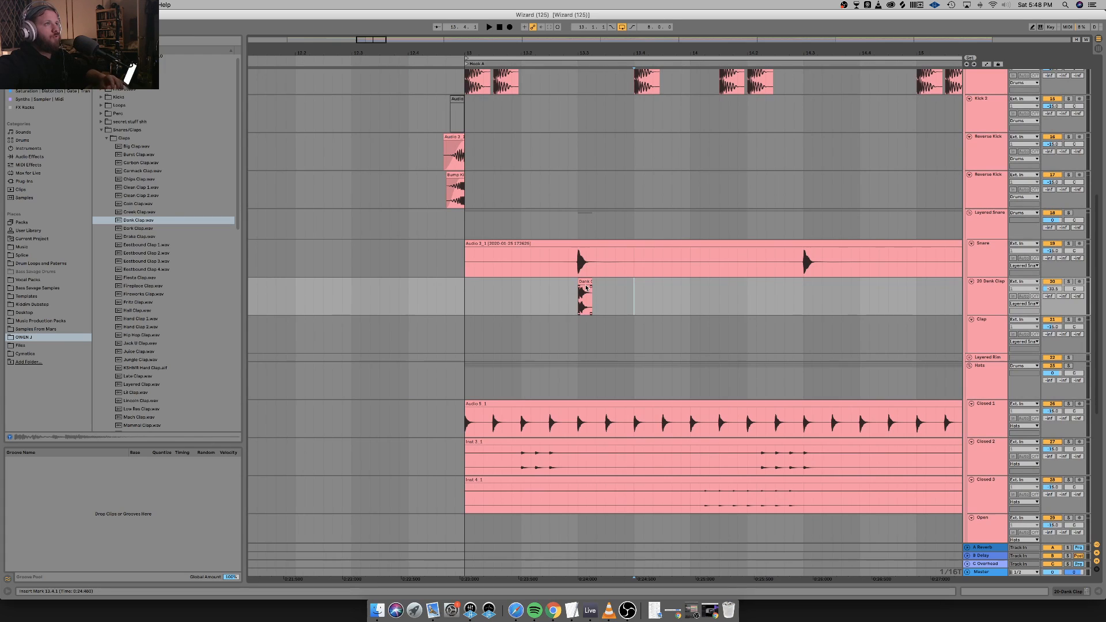
left_click(587, 298)
scroll(482, 299, "down", 1)
left_click_drag(465, 305, 806, 287)
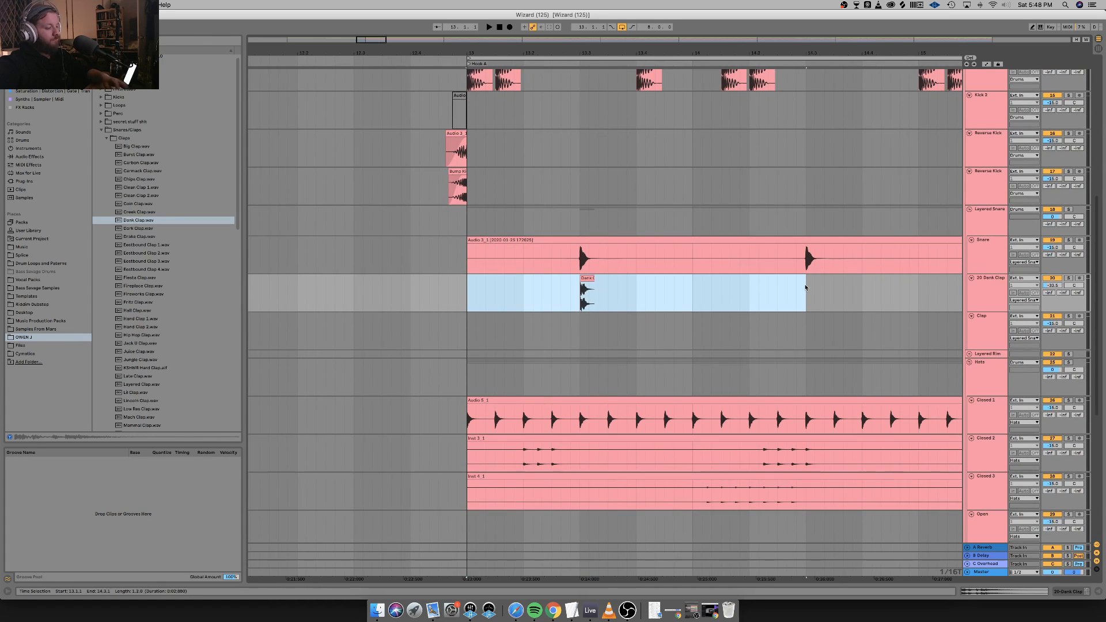
key("super+d")
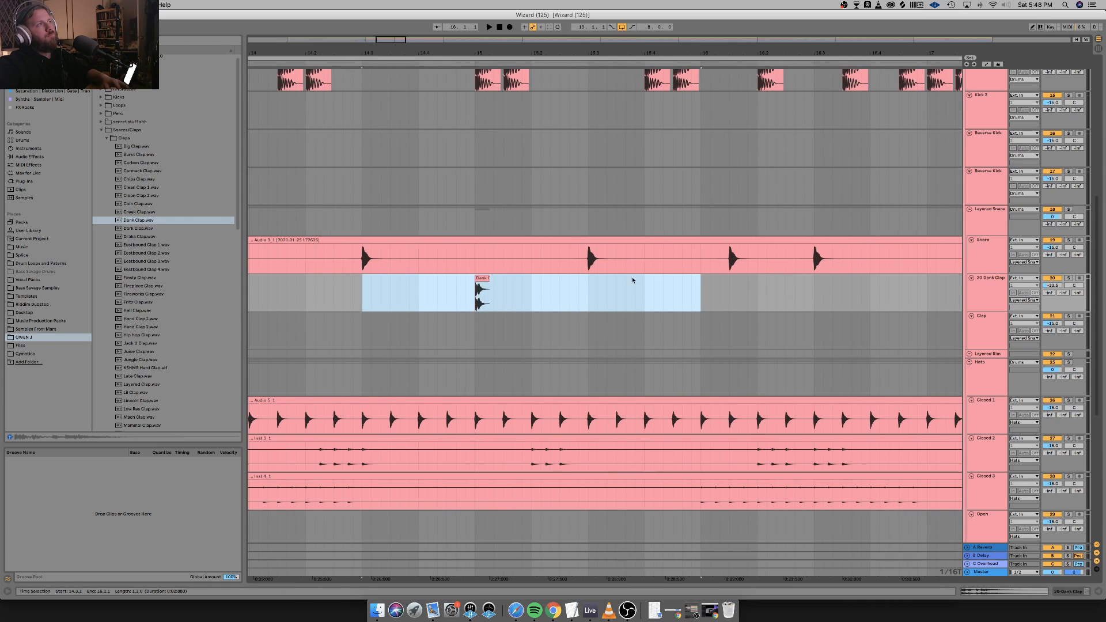
scroll(473, 285, "left", 5)
left_click(540, 290)
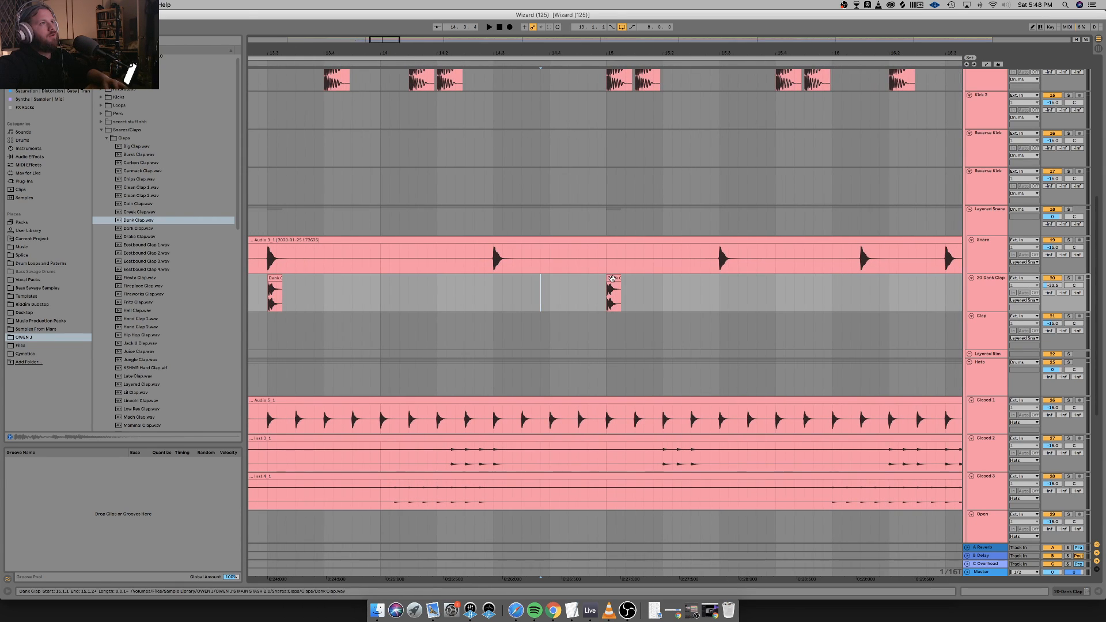
left_click_drag(612, 278, 501, 286)
Add another Dank Clap copy and align it with the snare hit at 15.3.
scroll(507, 283, "left", 8)
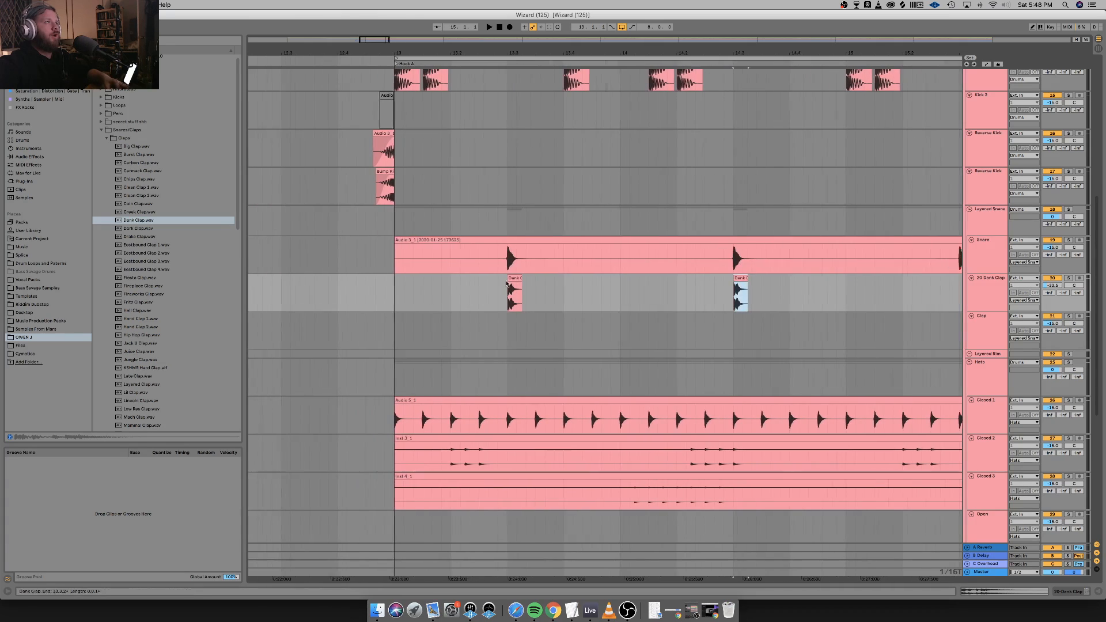
scroll(507, 283, "right", 10)
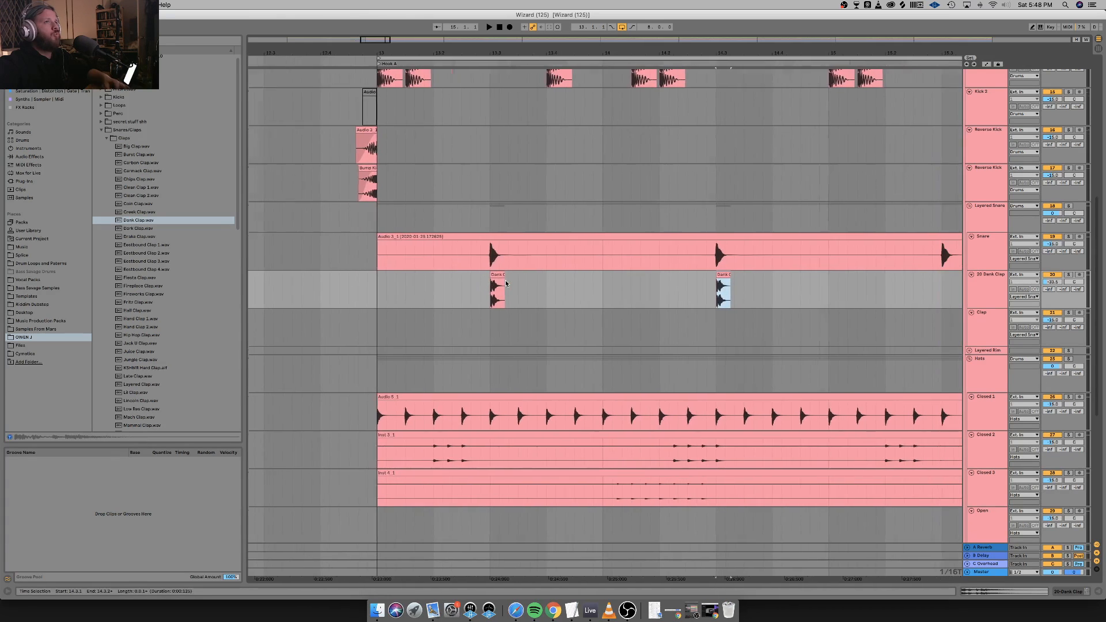
left_click(666, 290)
key("super+v")
left_click(723, 290)
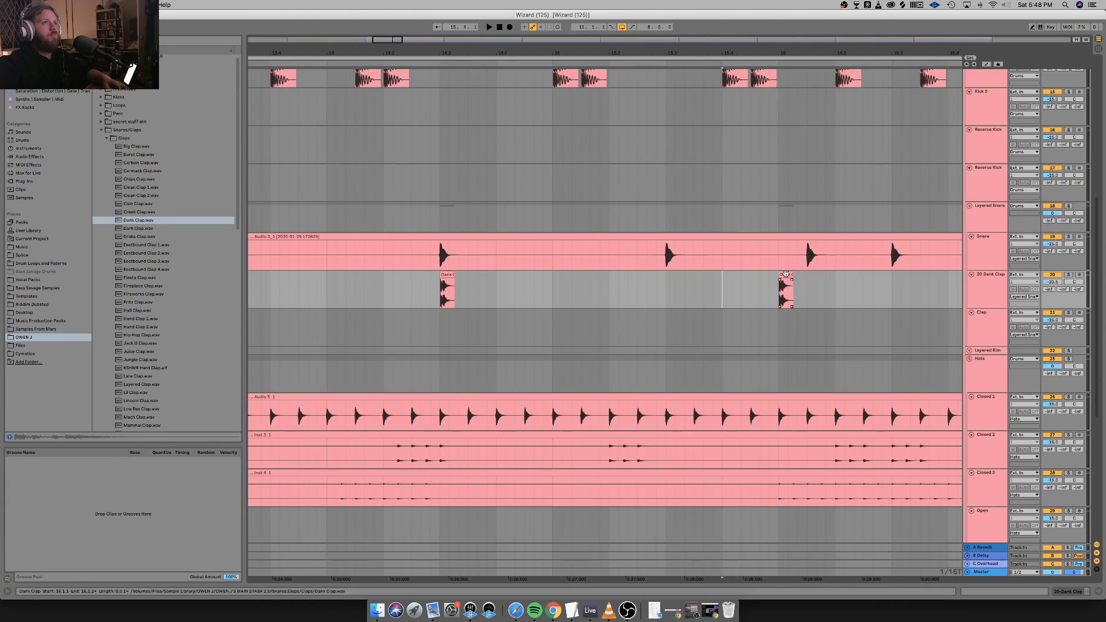
left_click_drag(786, 274, 673, 277)
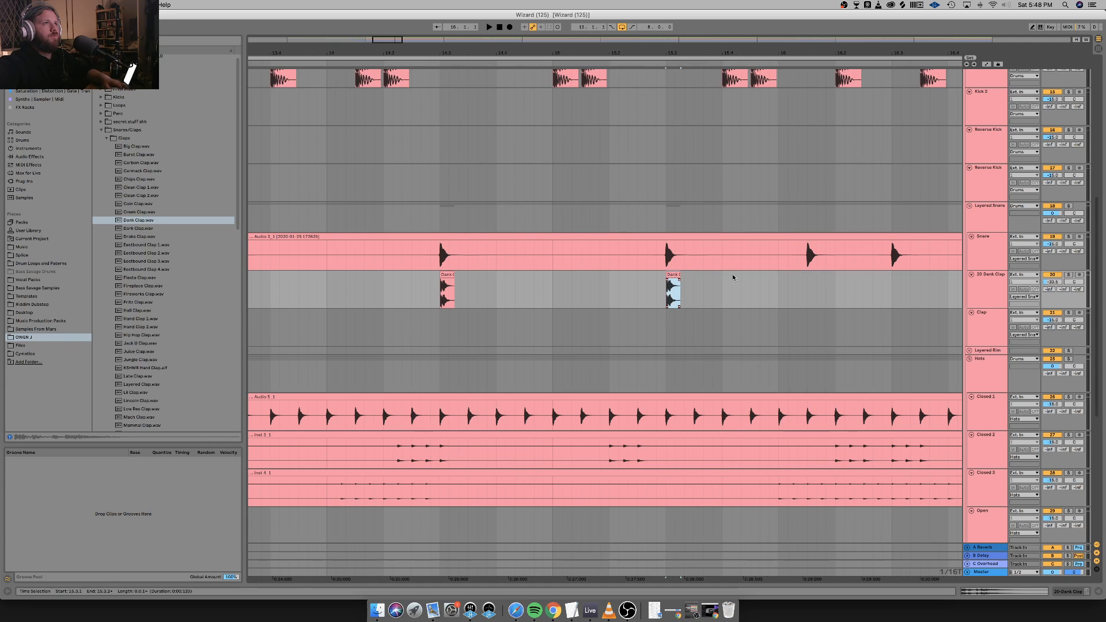
Copy the Dank Clap under both snare hits in bar 16.
left_click(776, 282, "shift")
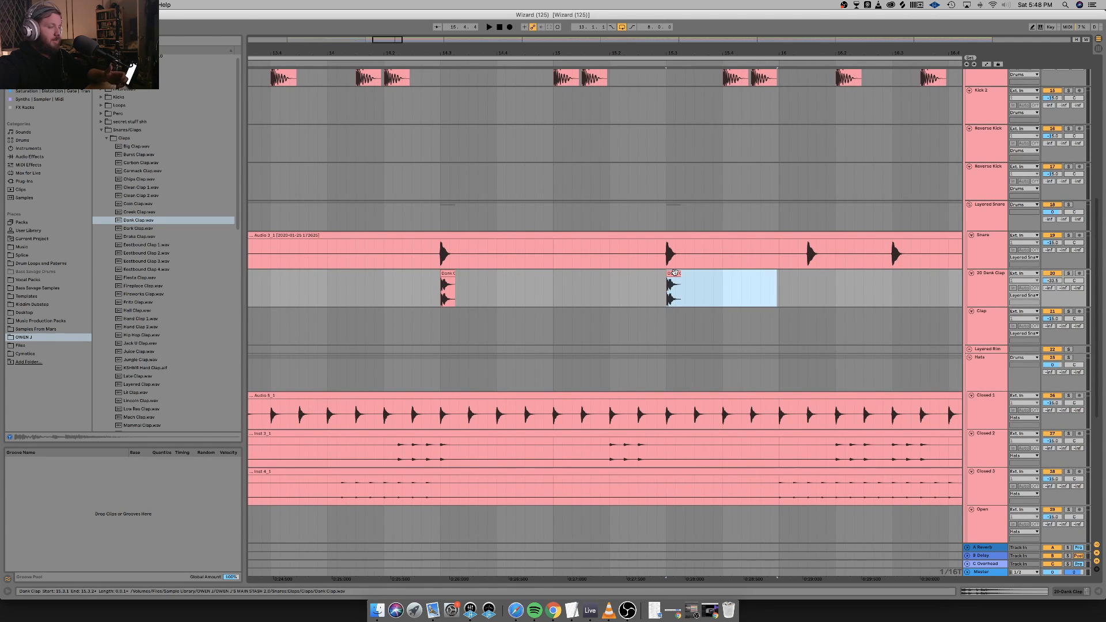
left_click(674, 271)
left_click_drag(674, 275, 824, 288)
scroll(675, 277, "right", 5)
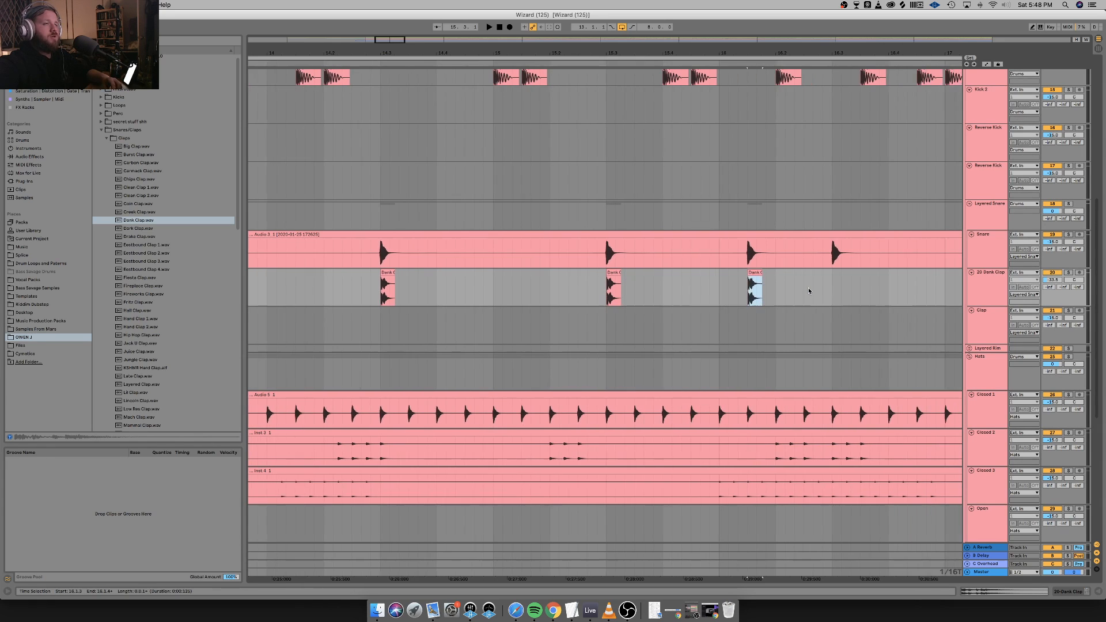
left_click(636, 283)
key("ctrl+v")
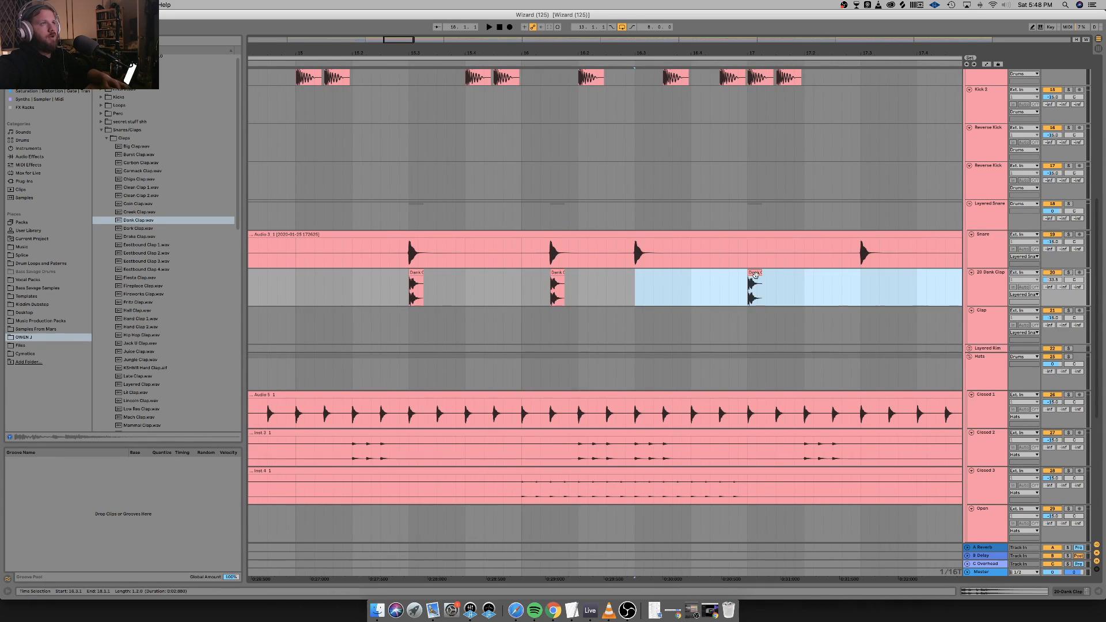
left_click_drag(755, 275, 641, 273)
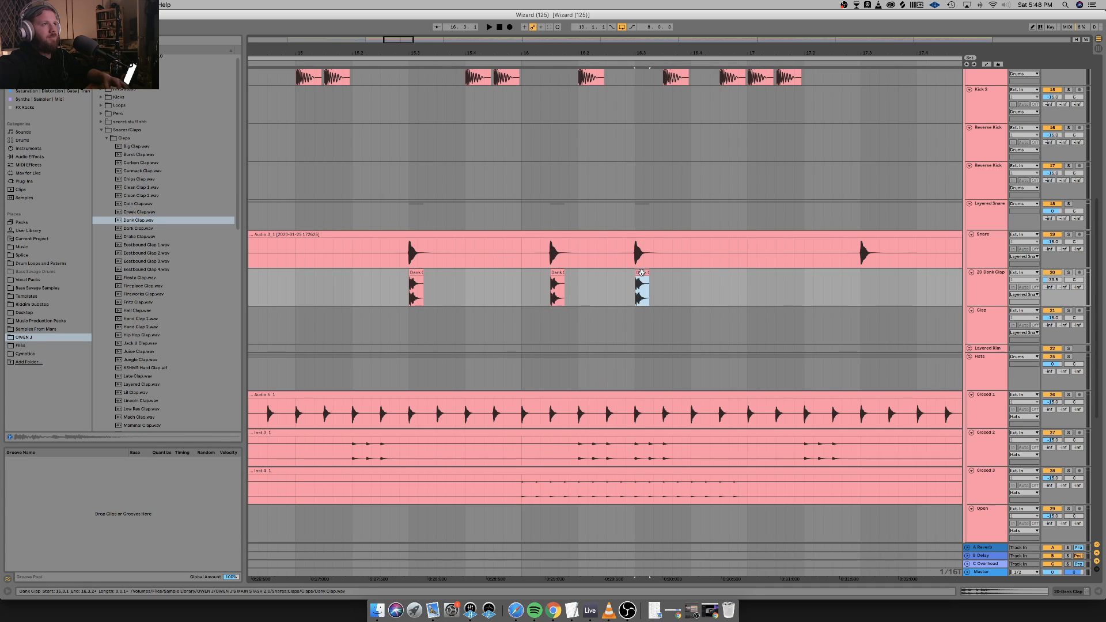
Copy the Dank Clap under the snare hit at 17.3 and both snare hits in bar 18.
left_click(866, 284)
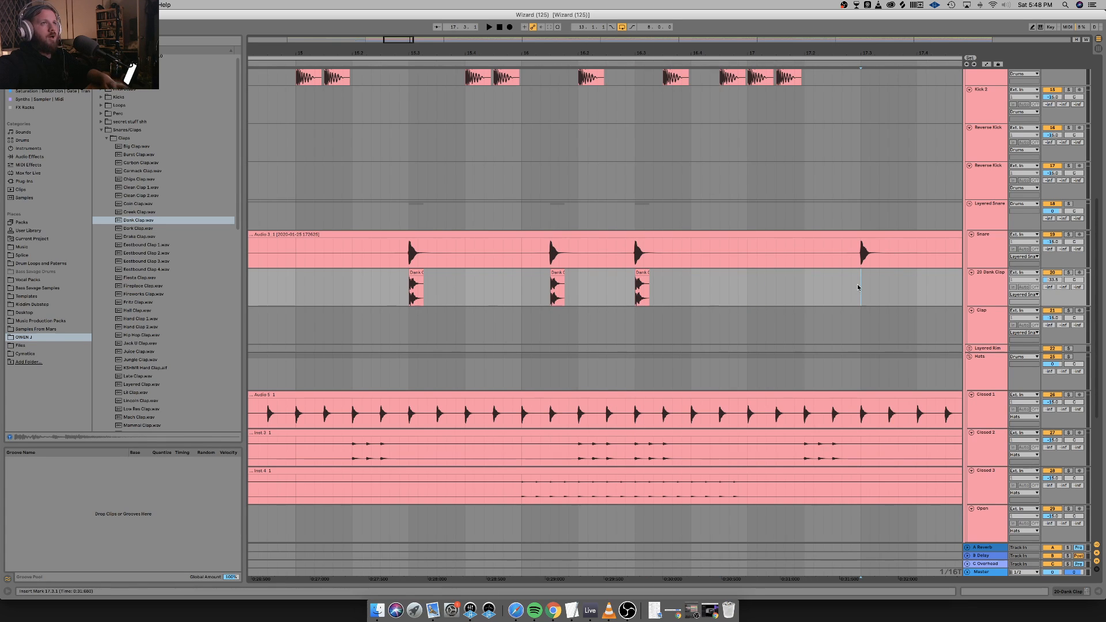
key("ctrl+v")
scroll(859, 282, "right", 5)
left_click(724, 287)
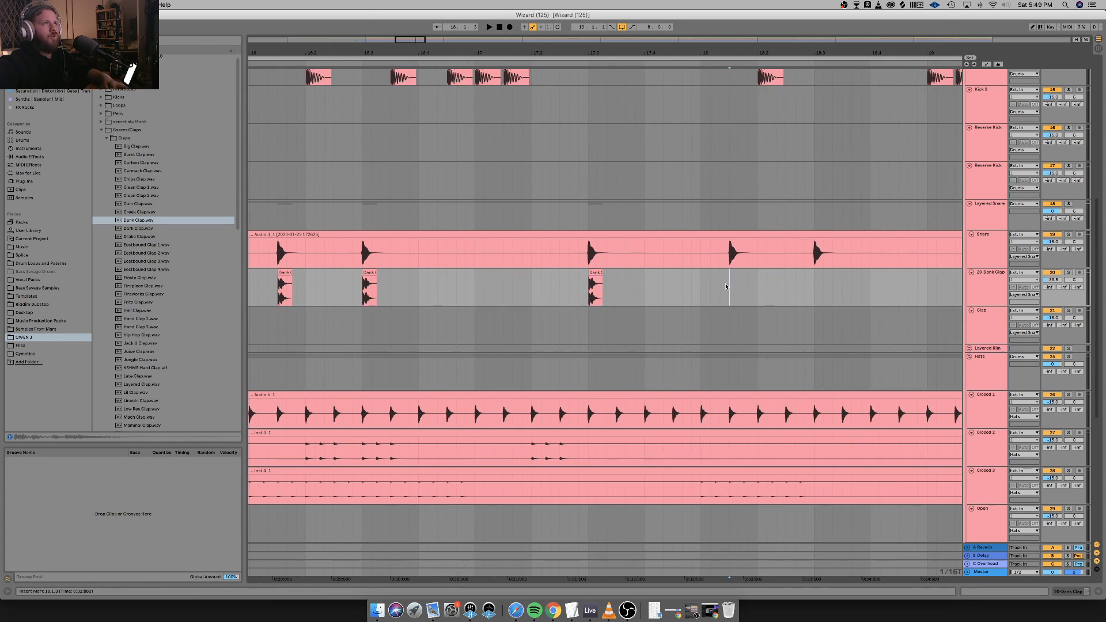
key("ctrl+v")
left_click(818, 288)
key("ctrl+v")
Copy the Dank Clap under the snare hit at 19.3 and the last two snare hits in bar 20.
scroll(818, 288, "right", 5)
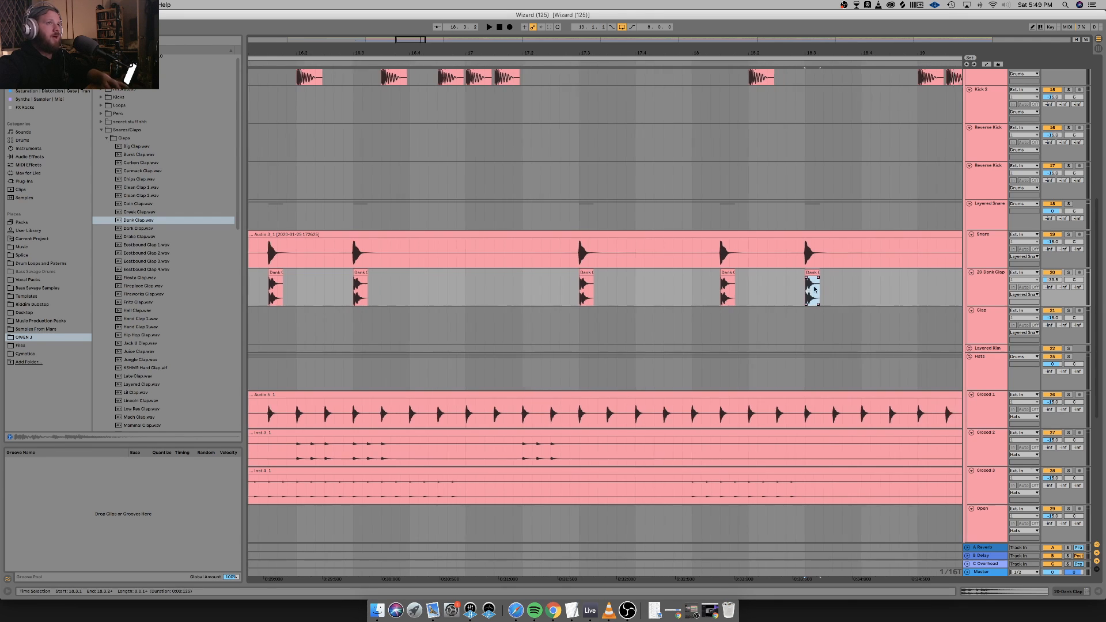
left_click(845, 289)
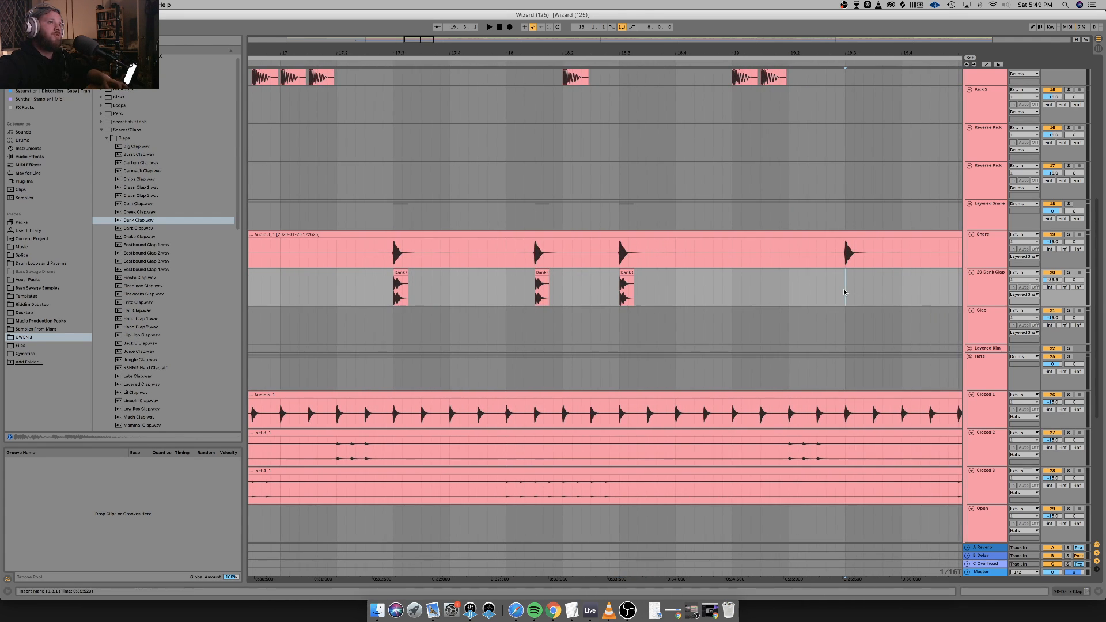
key("ctrl+v")
scroll(845, 289, "right", 8)
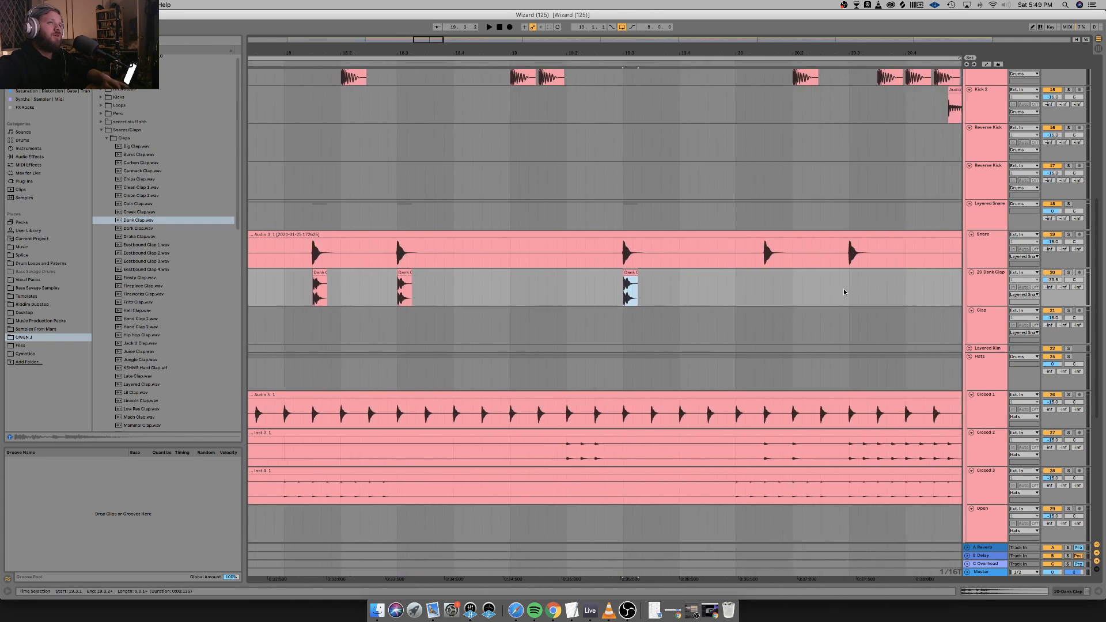
left_click(685, 285)
key("ctrl+v")
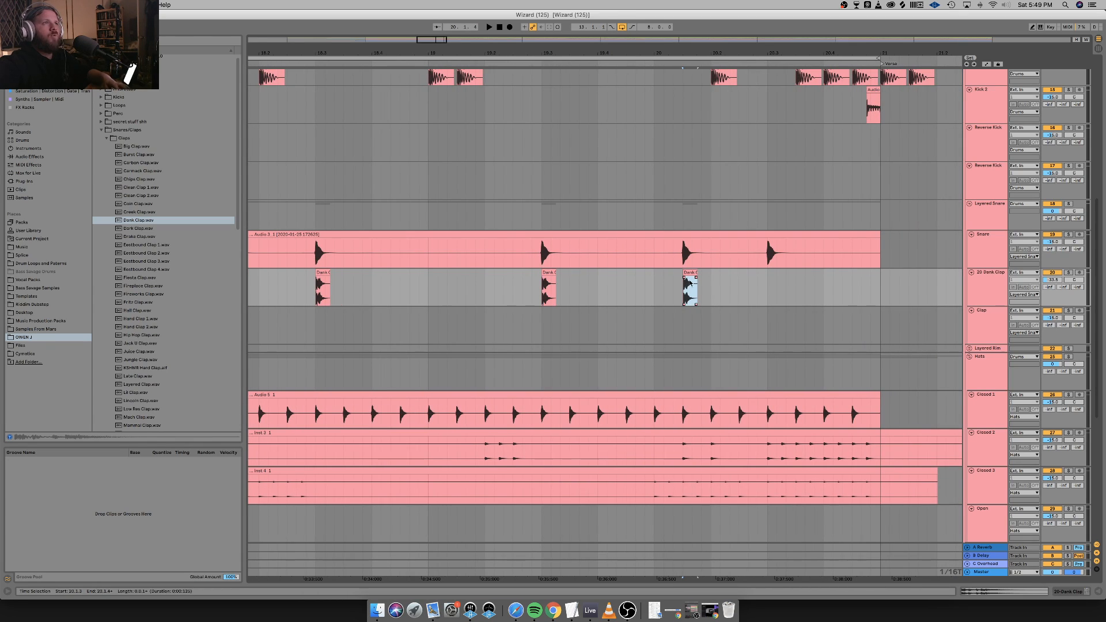
left_click(769, 289)
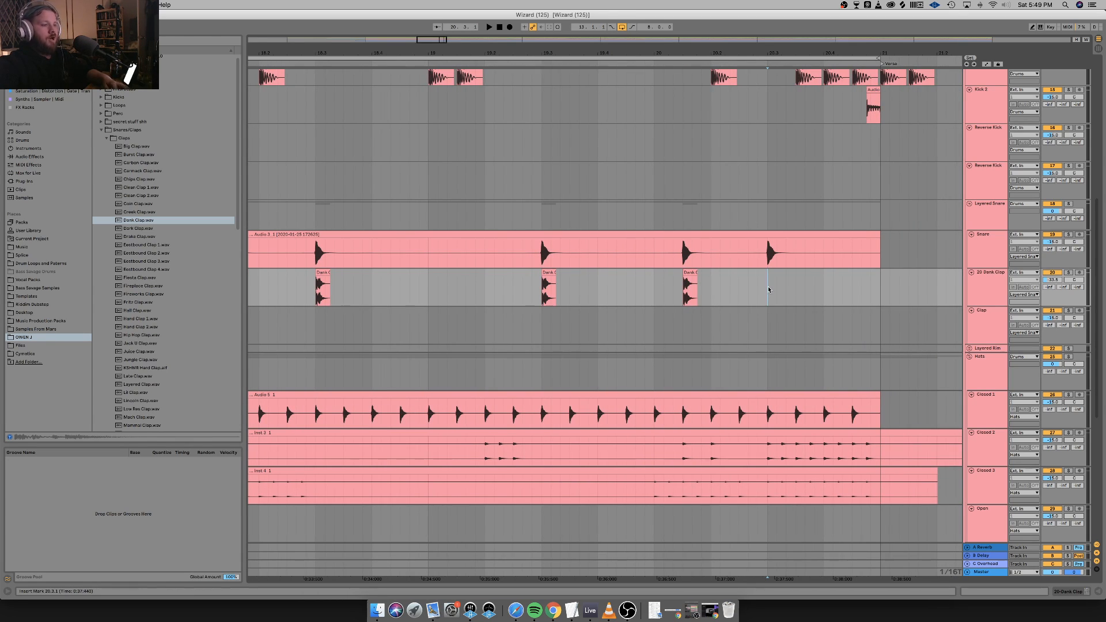
key("ctrl+v")
Check the Dank Clap copies against the snare hits throughout Hook A.
scroll(766, 288, "left", 15)
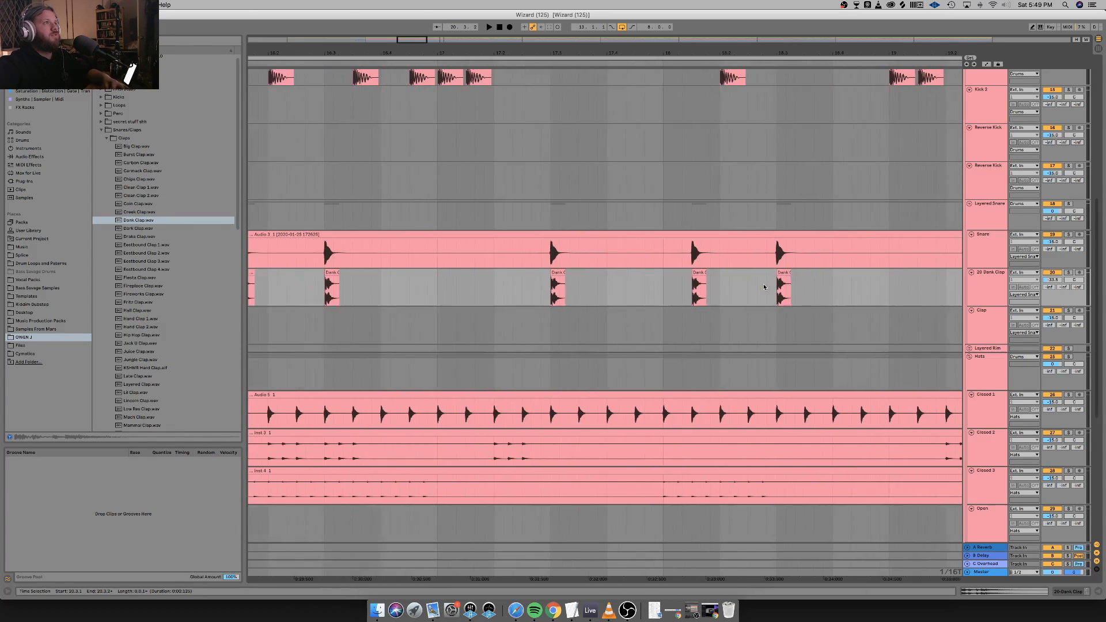
scroll(764, 287, "left", 15)
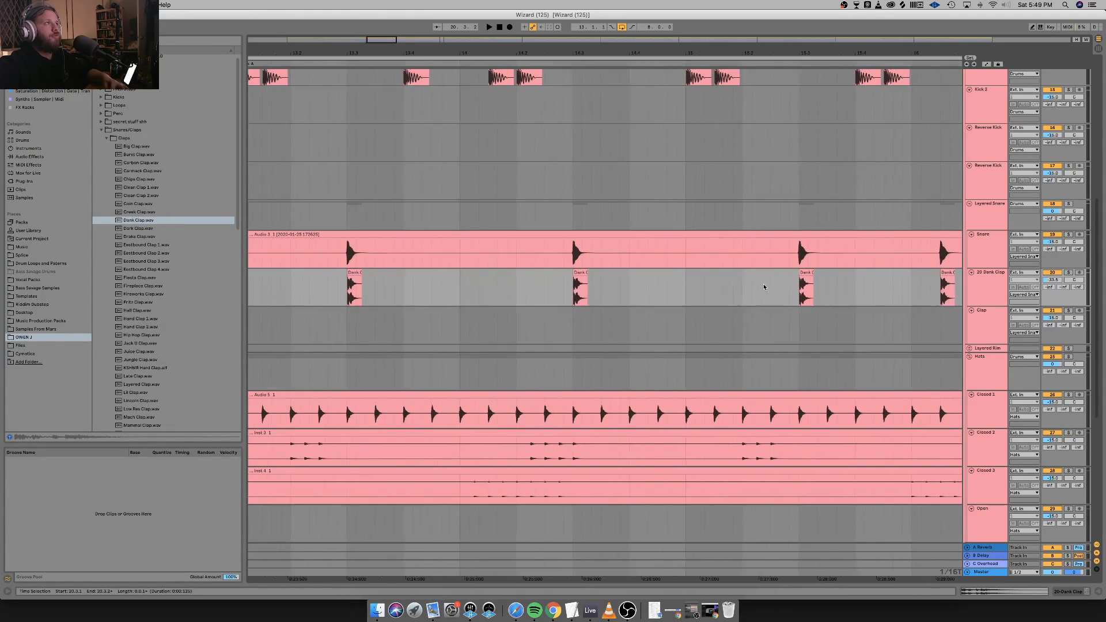
scroll(765, 287, "left", 3)
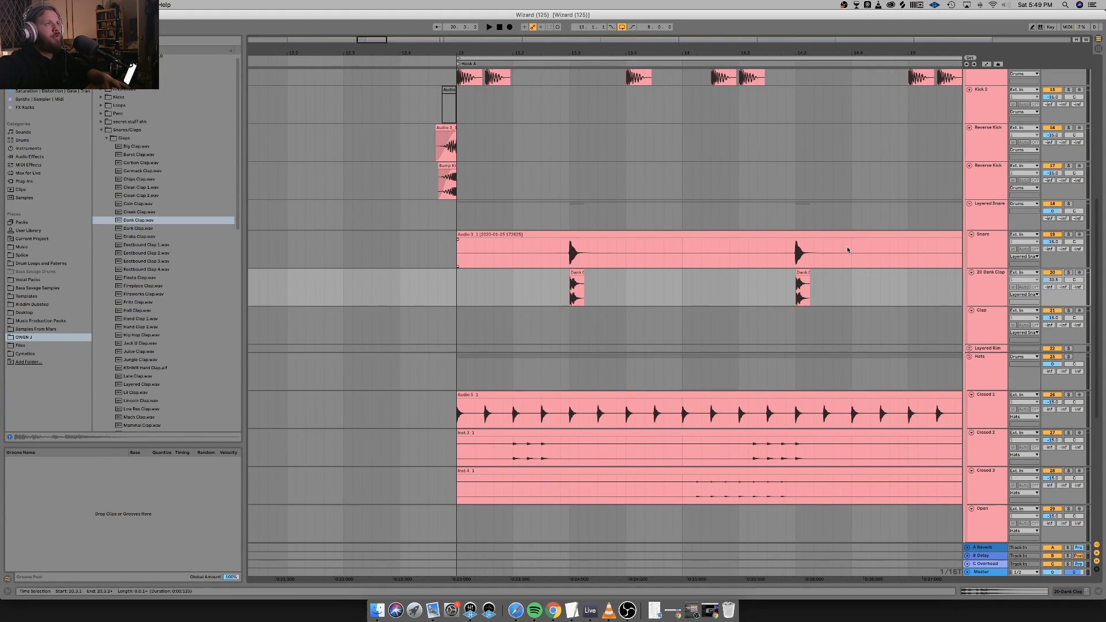
left_click(619, 280)
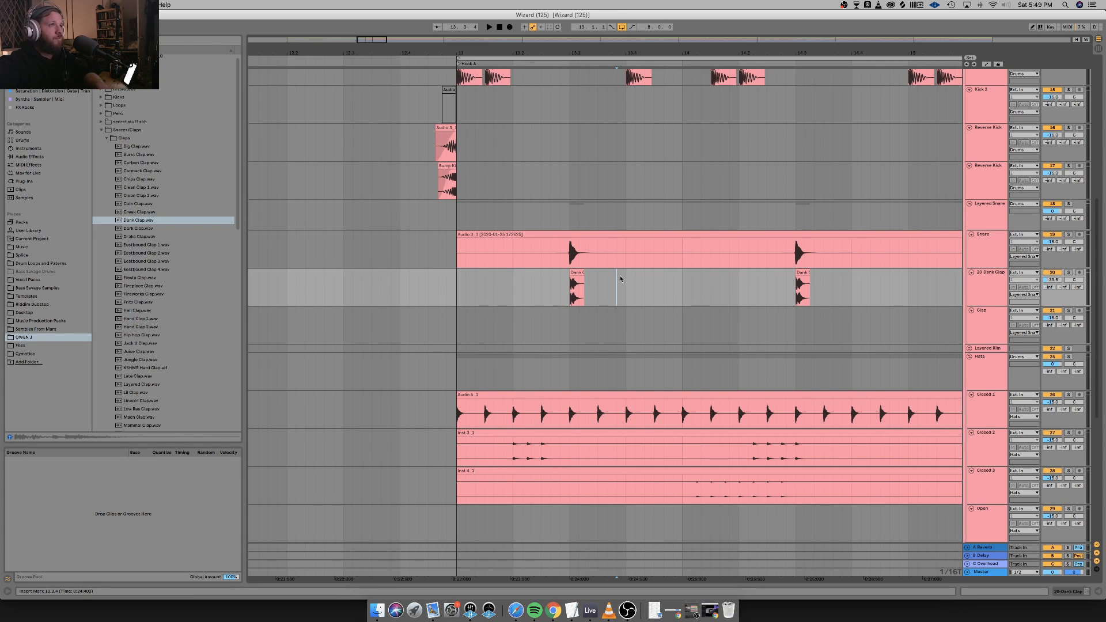
key("minus")
key("minus")
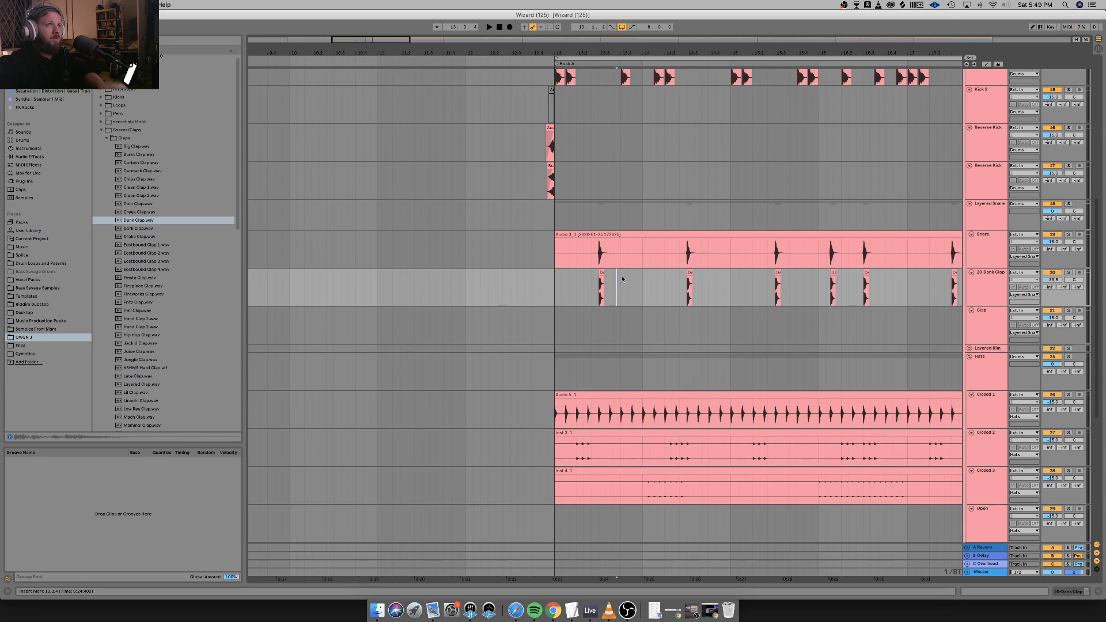
scroll(622, 279, "right", 3)
scroll(622, 280, "right", 2)
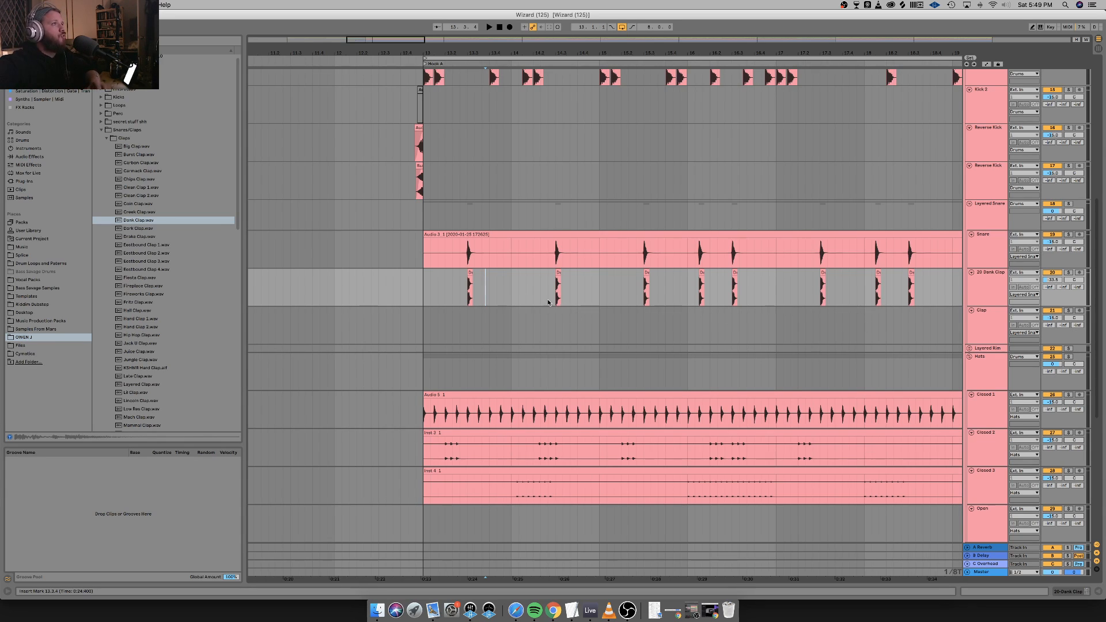
Play Hook A from just before its first snare hit to hear the layered claps in the beat.
key("space")
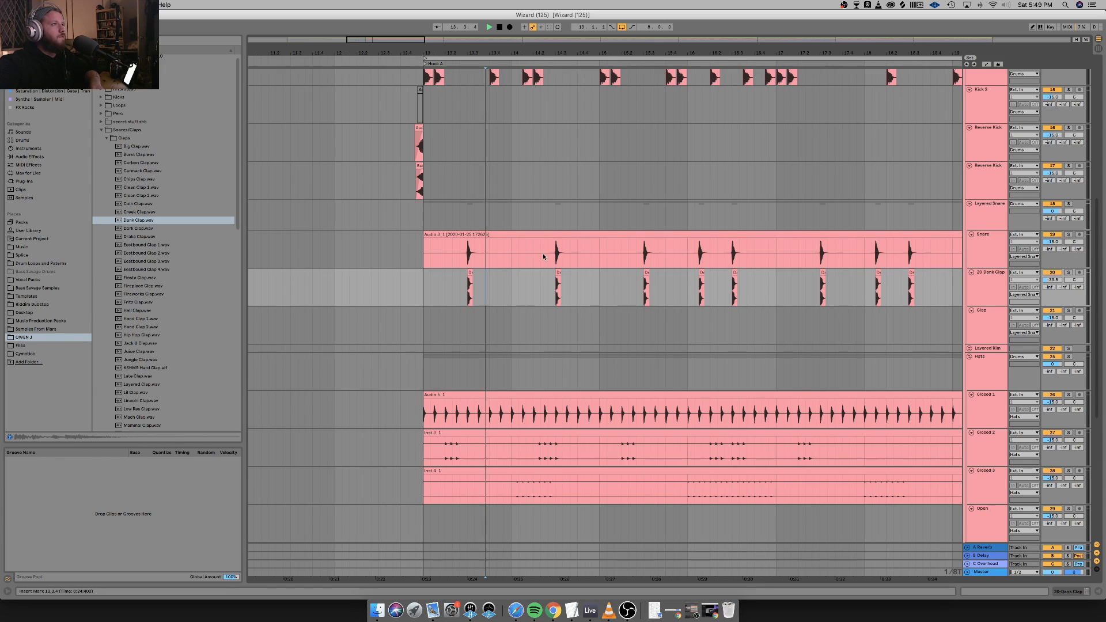
left_click(452, 291)
key("space")
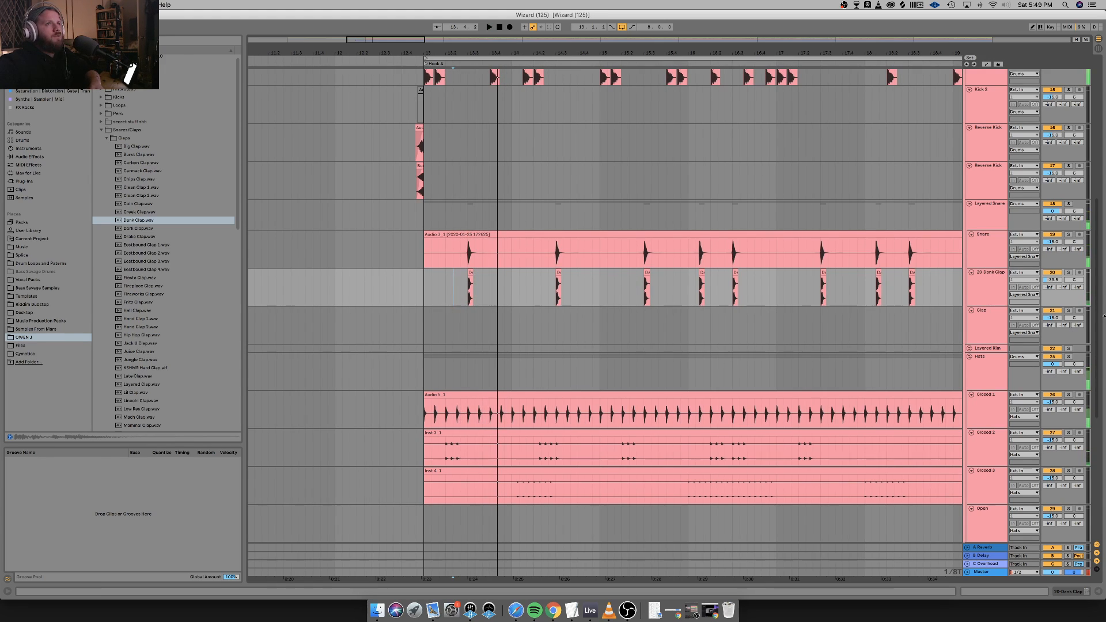
key("space")
key("space")
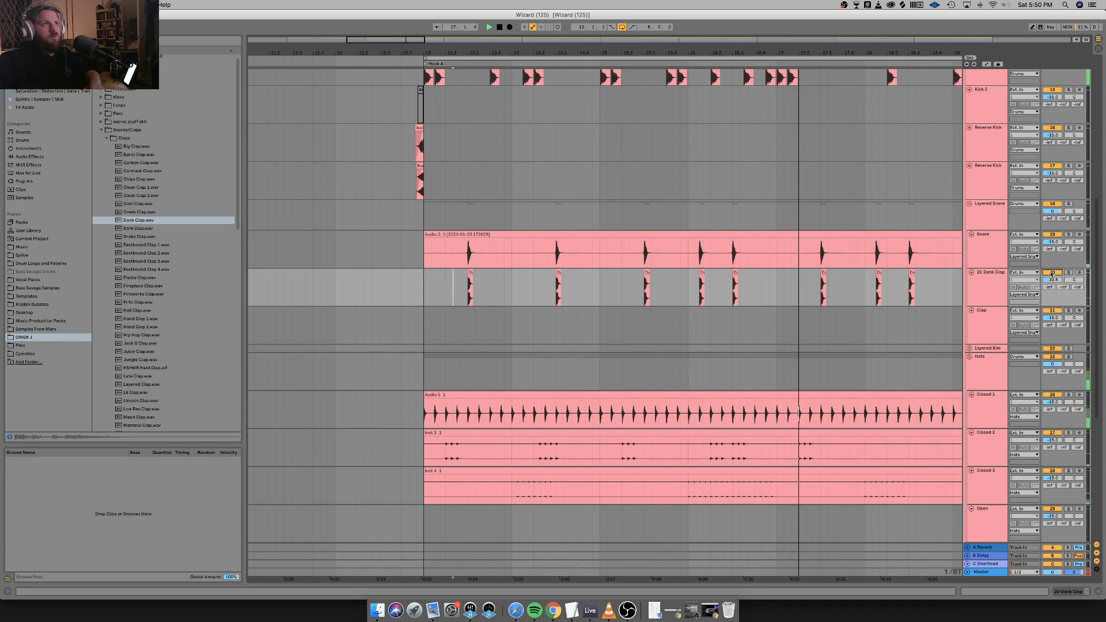
key("space")
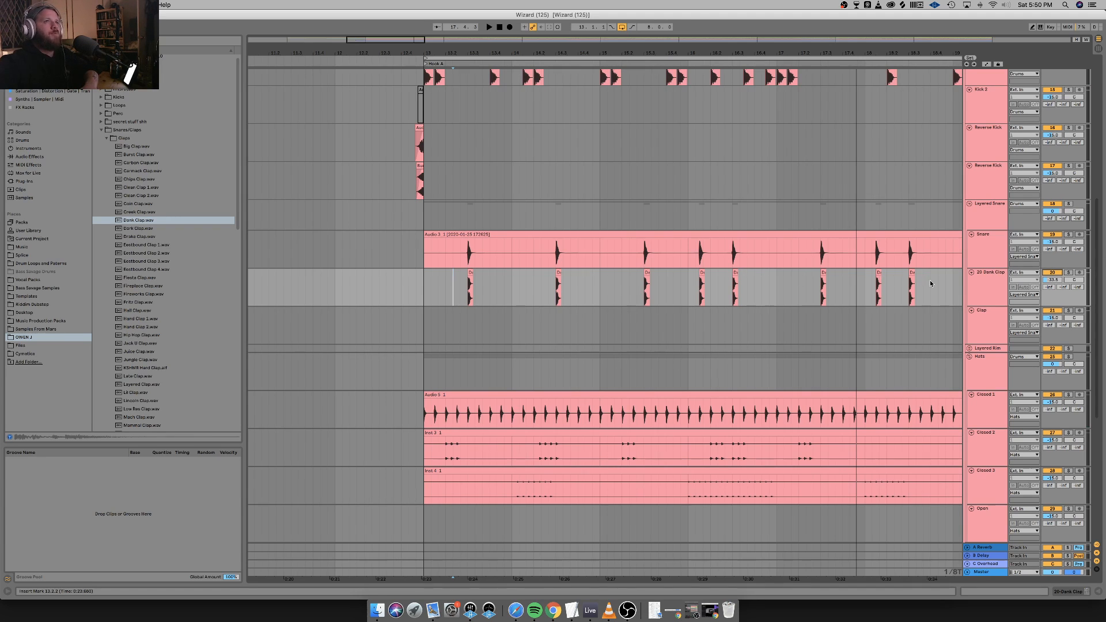
Show the Snare track's device chain.
left_click(987, 246)
left_click(1076, 593)
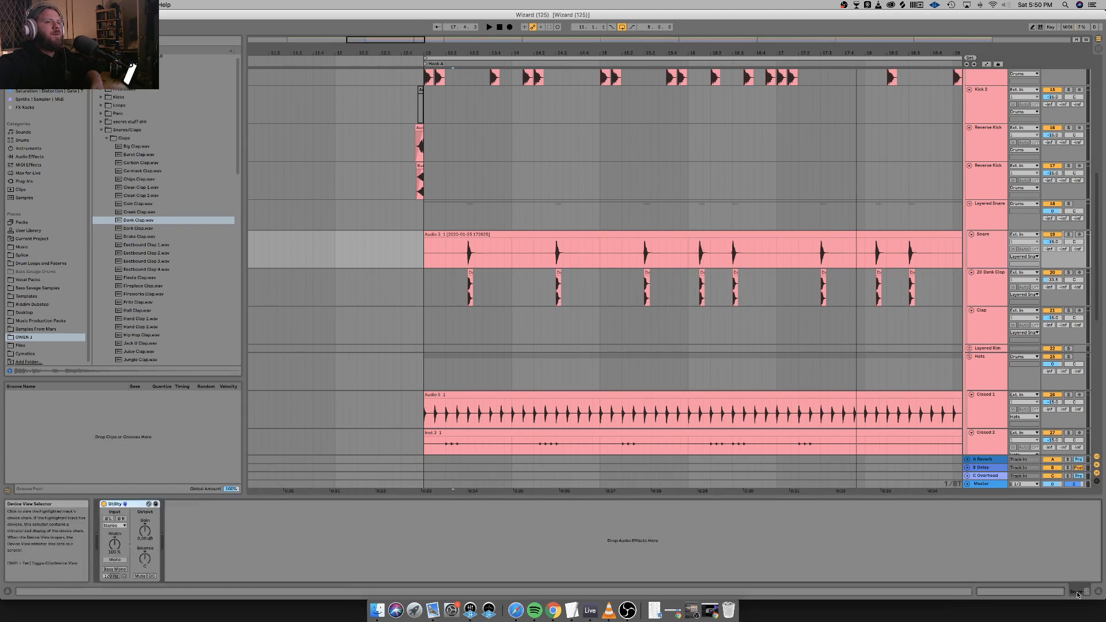
right_click(211, 556)
right_click(211, 556)
left_click(212, 543)
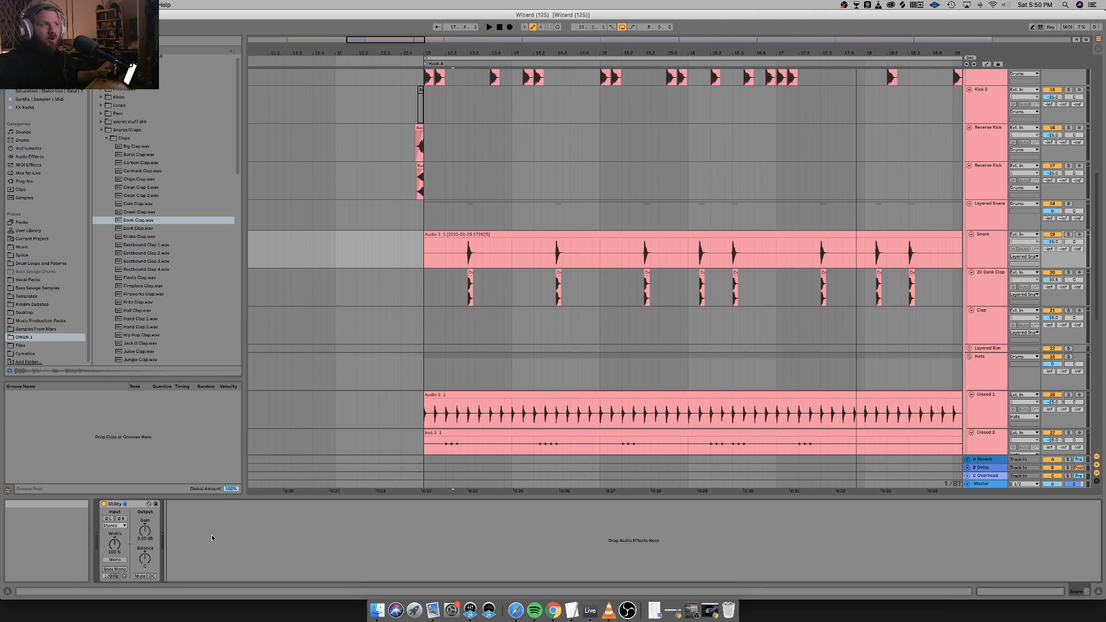
right_click(212, 537)
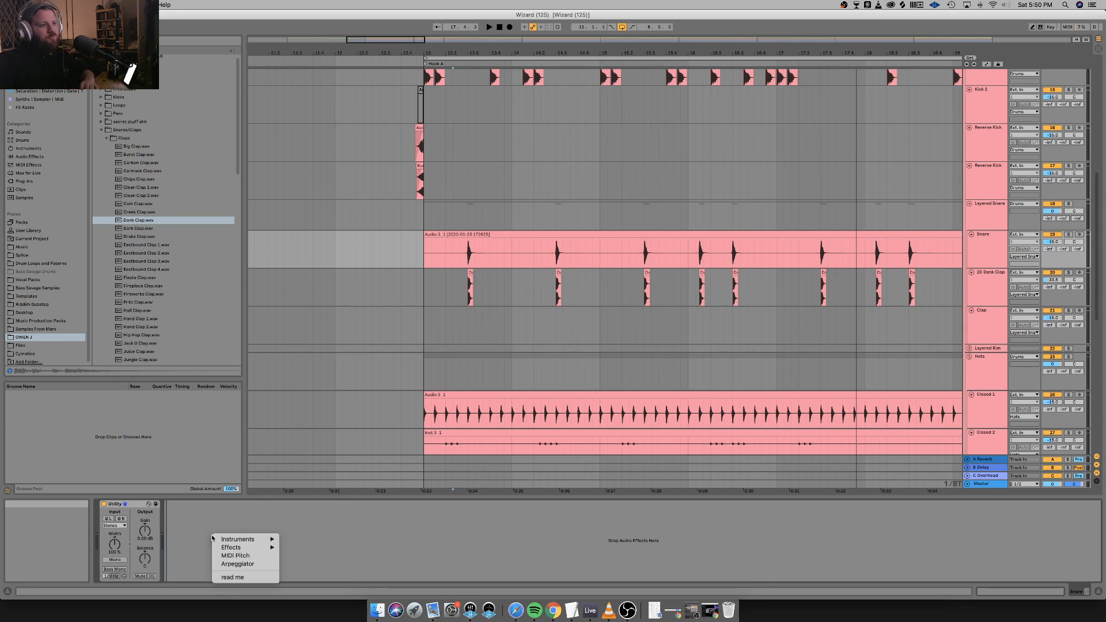
right_click(205, 520)
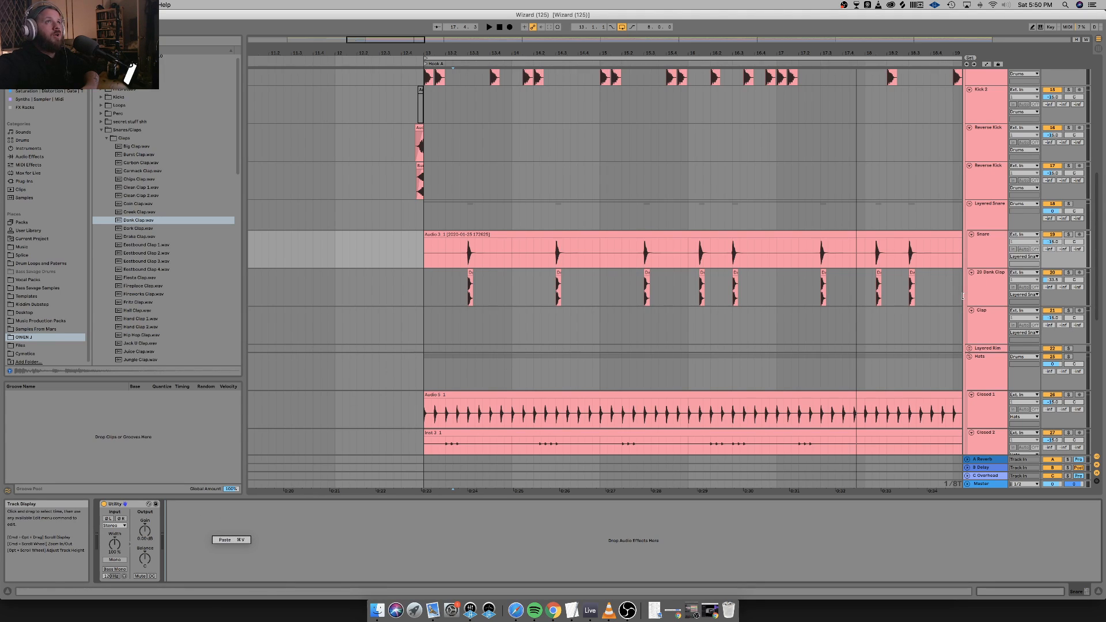
left_click(917, 6)
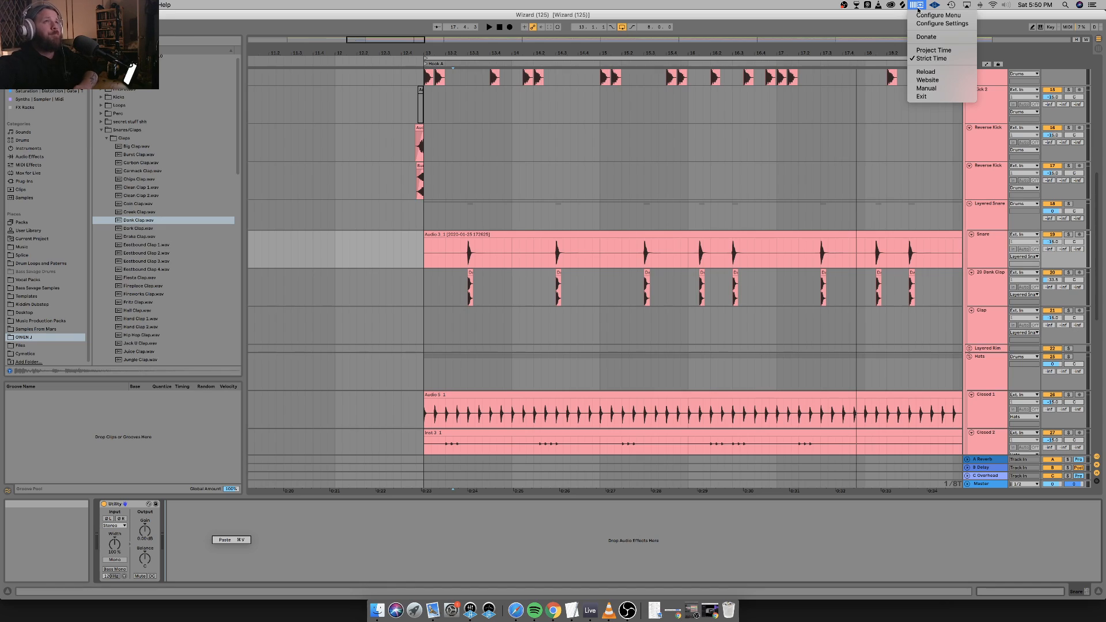
left_click(918, 8)
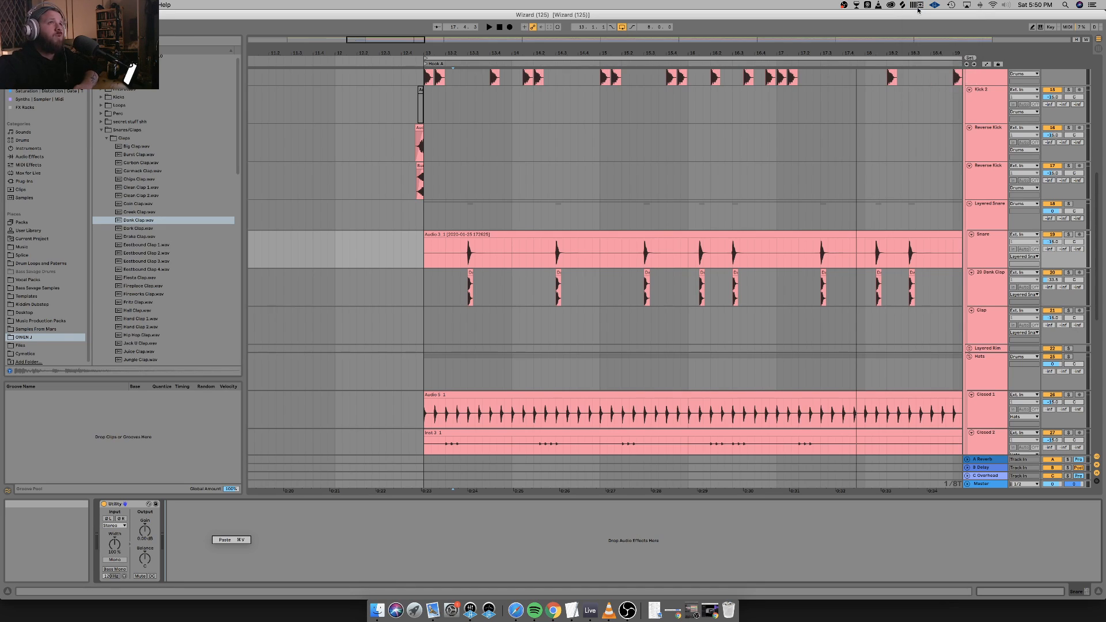
Add an EQ Eight after the Utility on the Snare track.
right_click(215, 522)
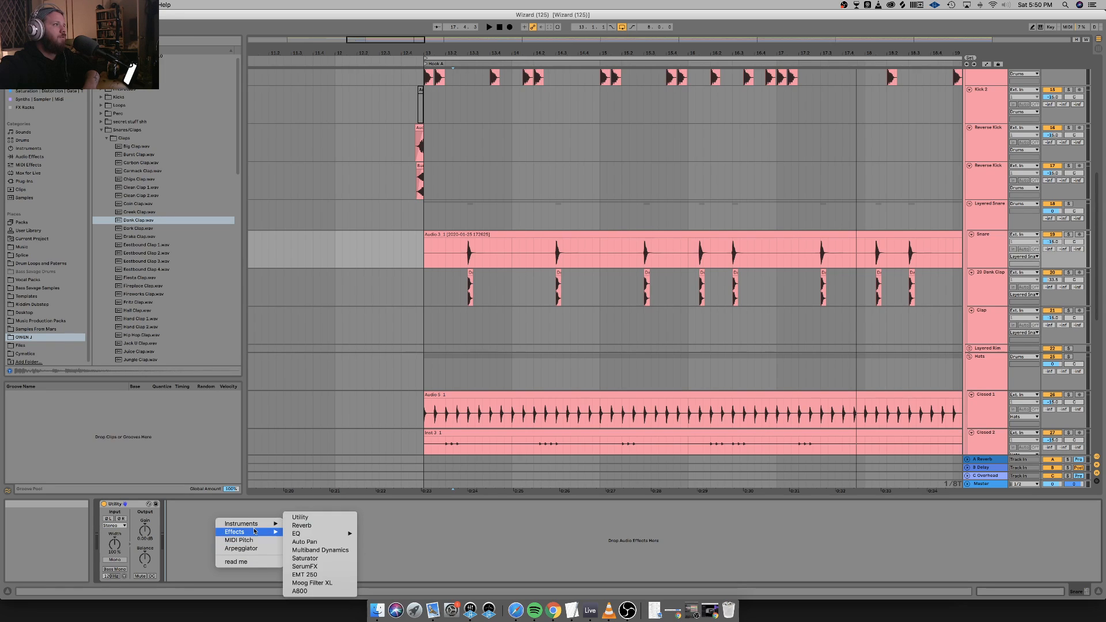
mouse_move(254, 524)
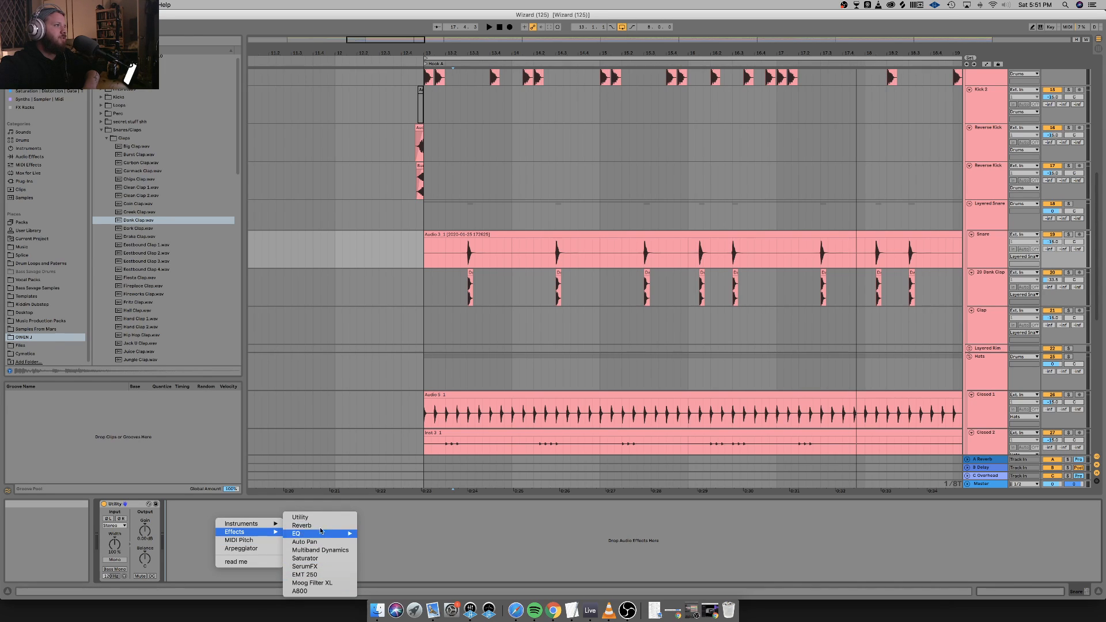
mouse_move(324, 533)
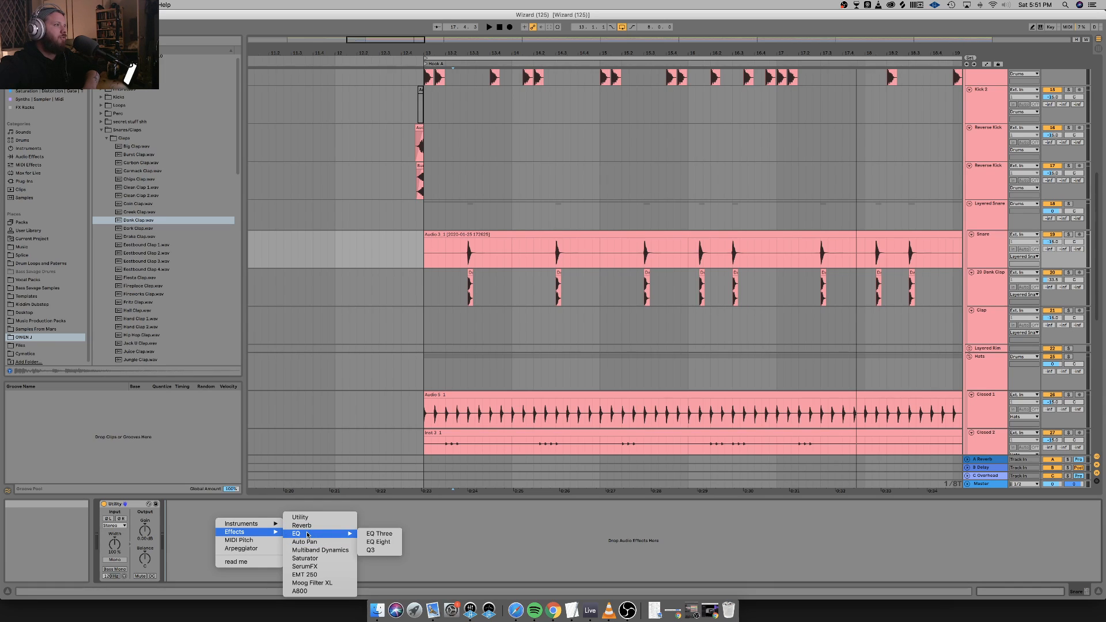
left_click(381, 542)
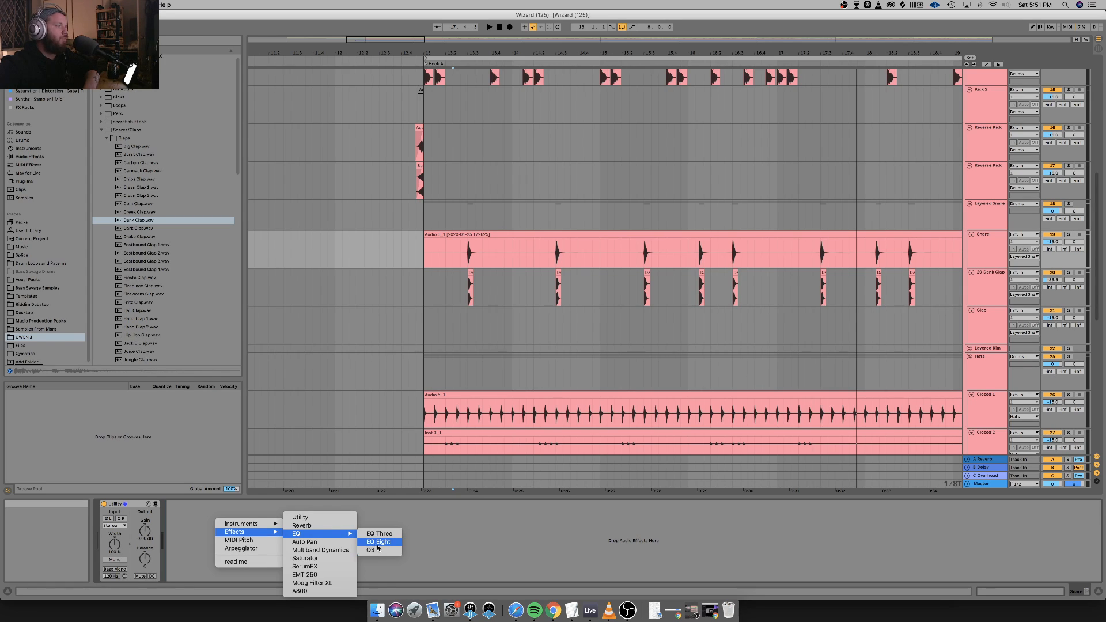
left_click(334, 559)
left_click(369, 544)
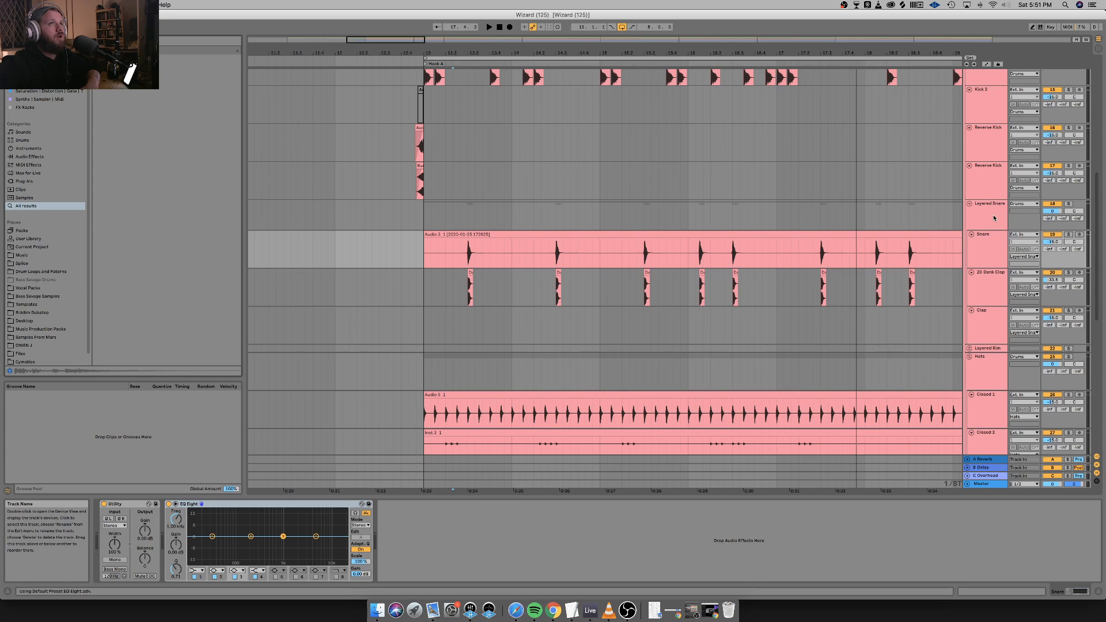
Solo the Layered Snare group and repeatedly play the snare and clap from just before the first hit.
left_click(1070, 204)
key("space")
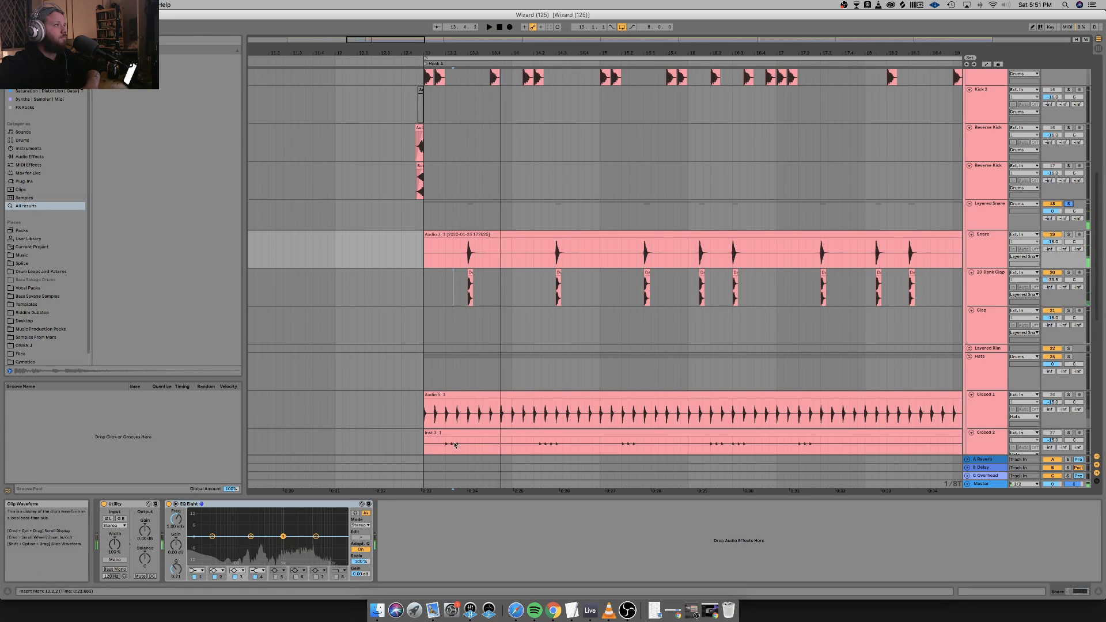
key("space")
key("space")
key("space")
key("space")
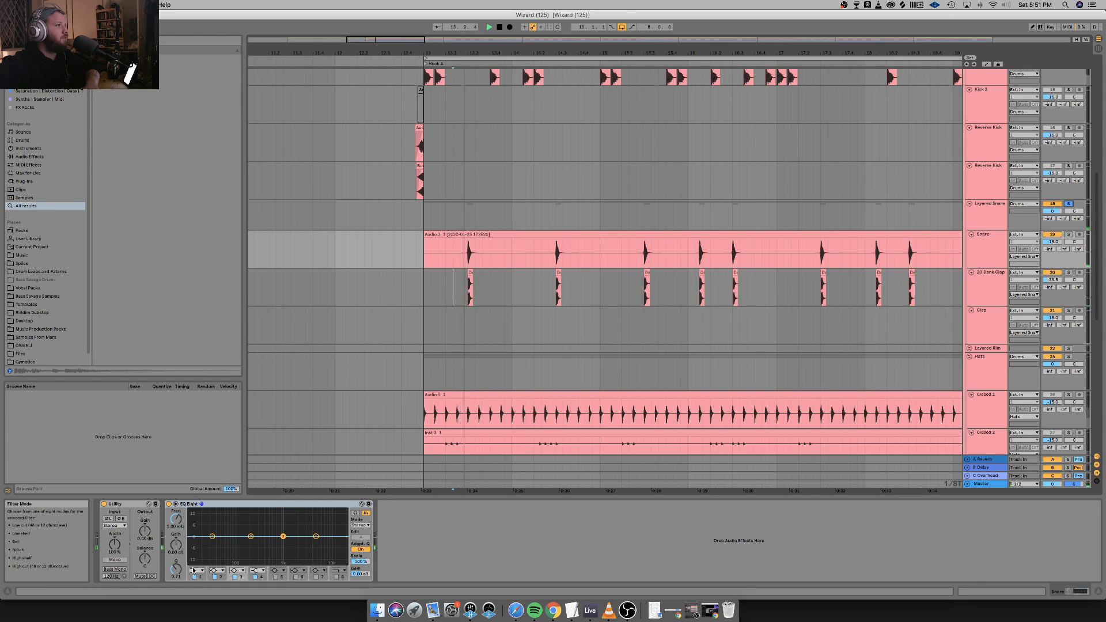
key("space")
Change the first EQ Eight band to a low cut and raise its frequency to 177 Hz.
left_click(202, 573)
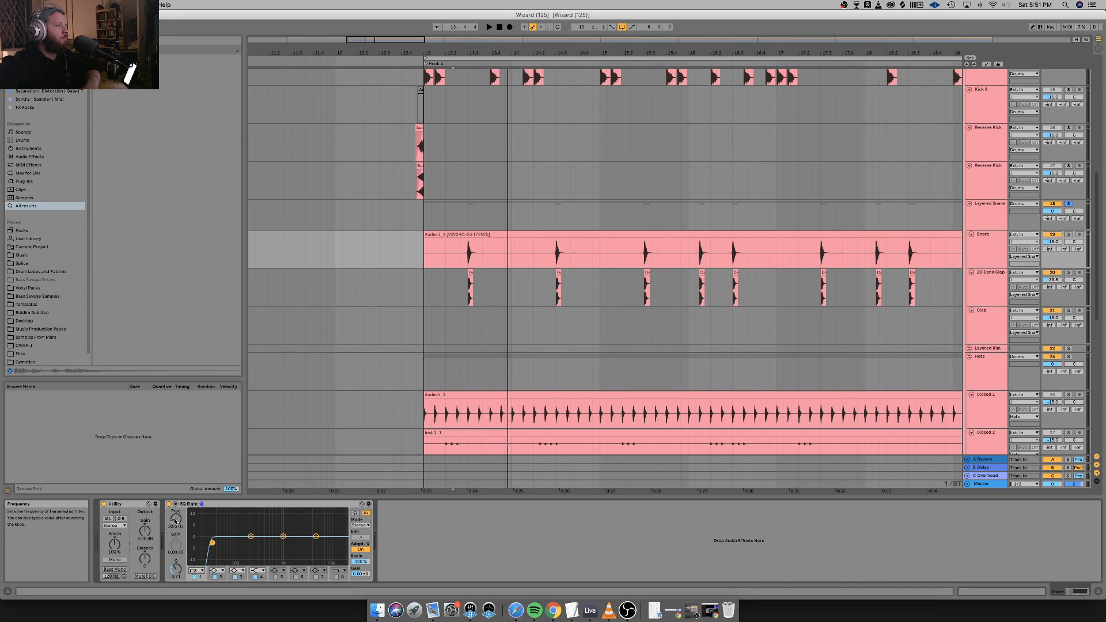
left_click_drag(176, 520, 175, 495)
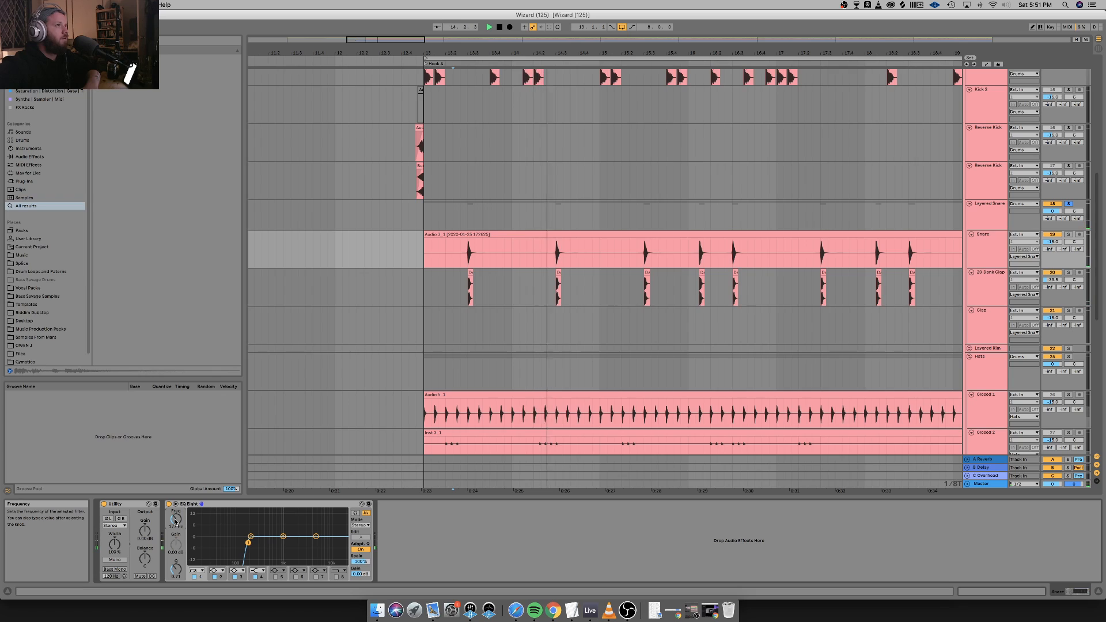
Solo the Snare track and raise its EQ Eight low cut to about 272 Hz during playback.
left_click(1069, 235)
key("space")
left_click(986, 248)
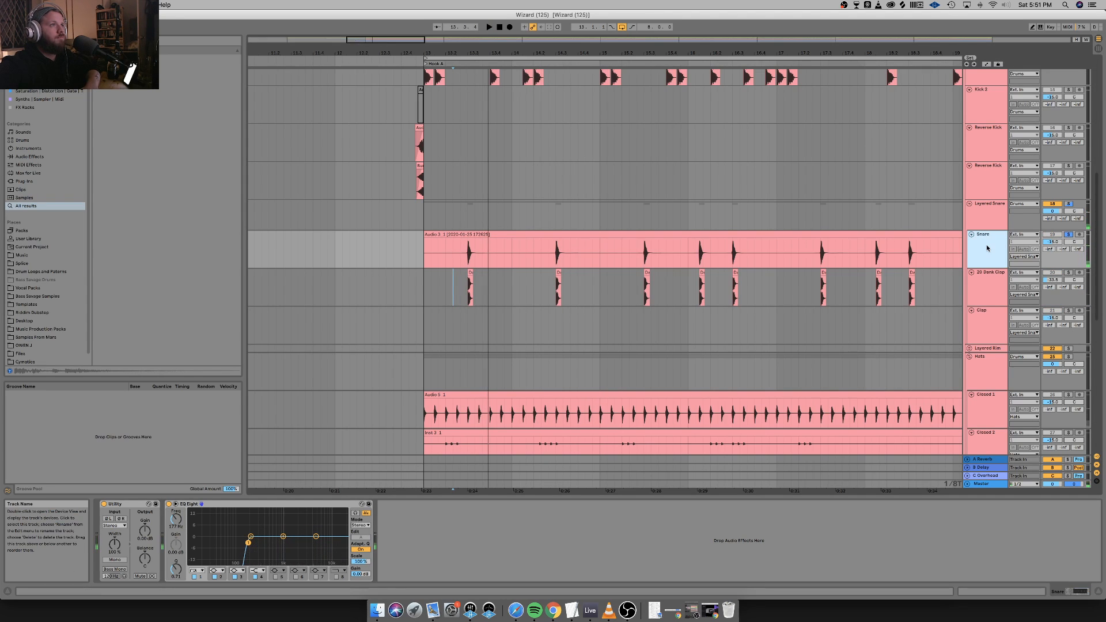
key("space")
mouse_move(248, 543)
left_mouse_down()
mouse_move(267, 543)
mouse_move(257, 543)
left_mouse_up()
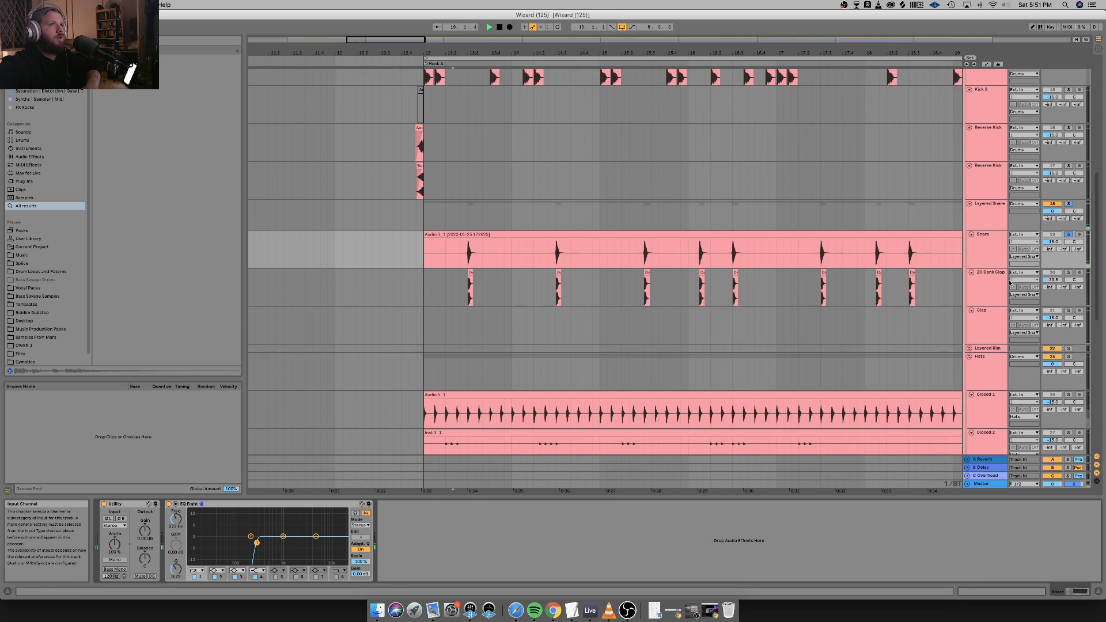
Copy the Snare track's EQ Eight onto the 20 Dank Clap track after its Utility and start playback.
left_click(1002, 258)
left_click(281, 504)
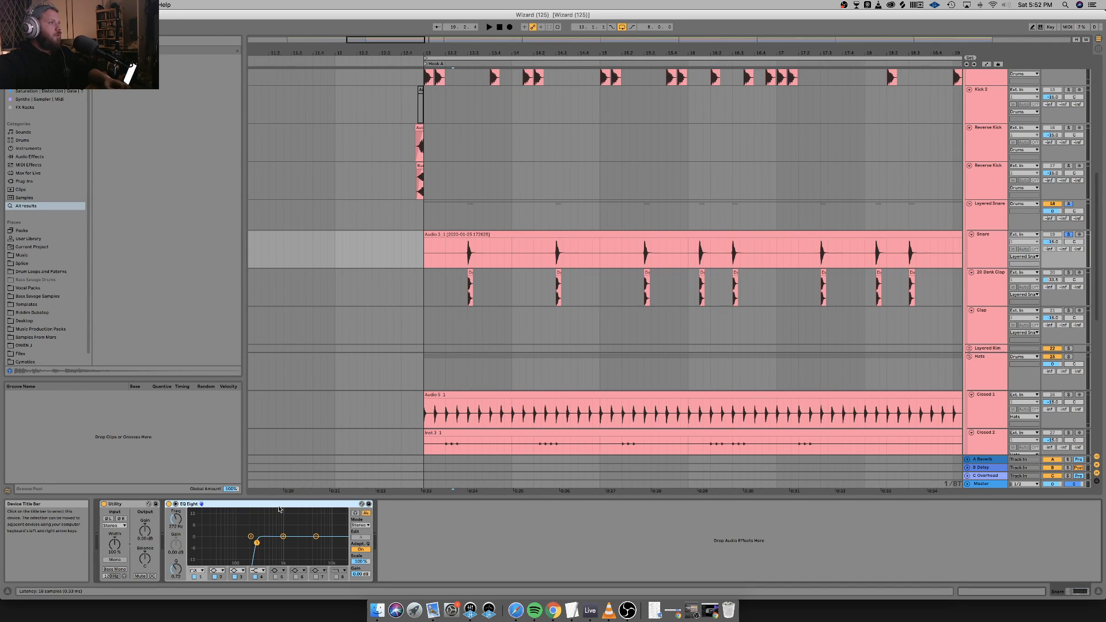
left_click(972, 286)
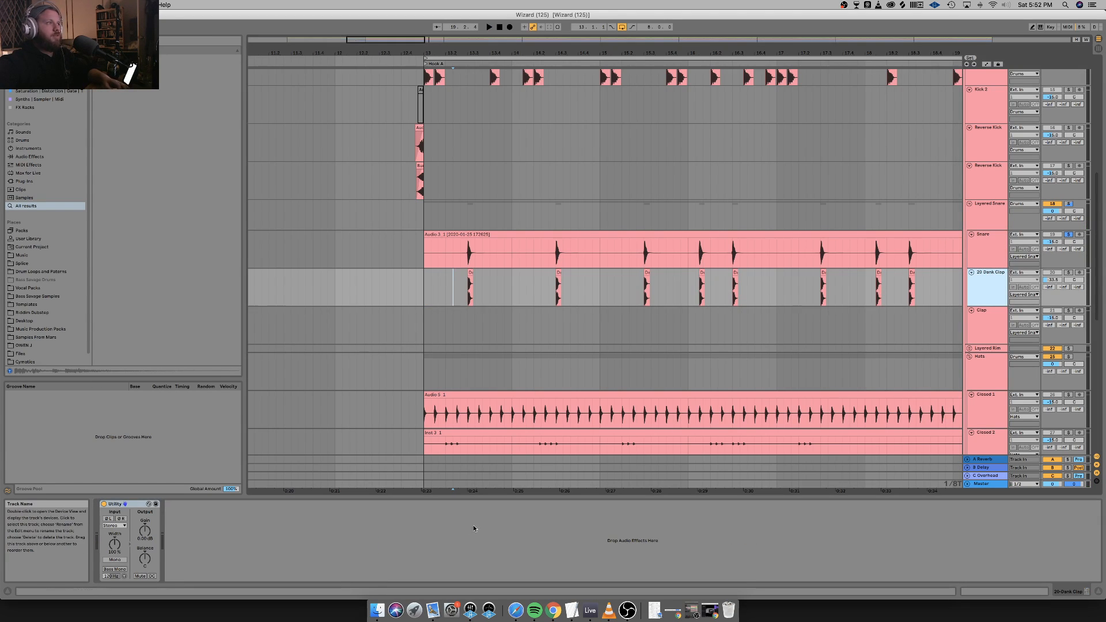
key("space")
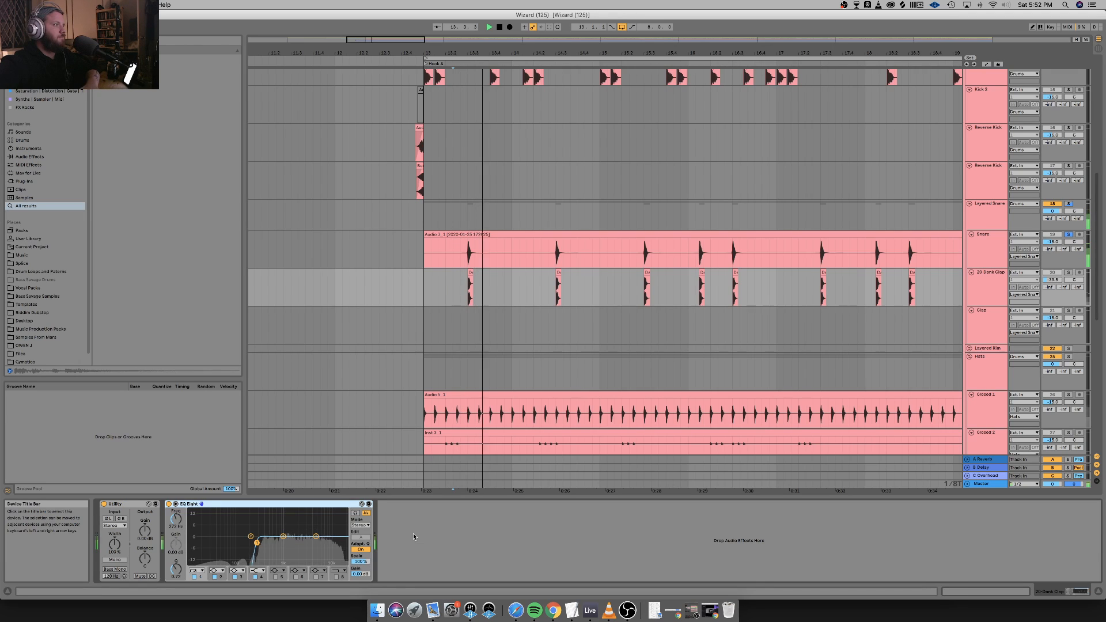
Raise the clap's low cut to about 464 Hz with a softer slope, auditioning it alone and within the soloed Layered Snare group.
left_click_drag(257, 543, 269, 542)
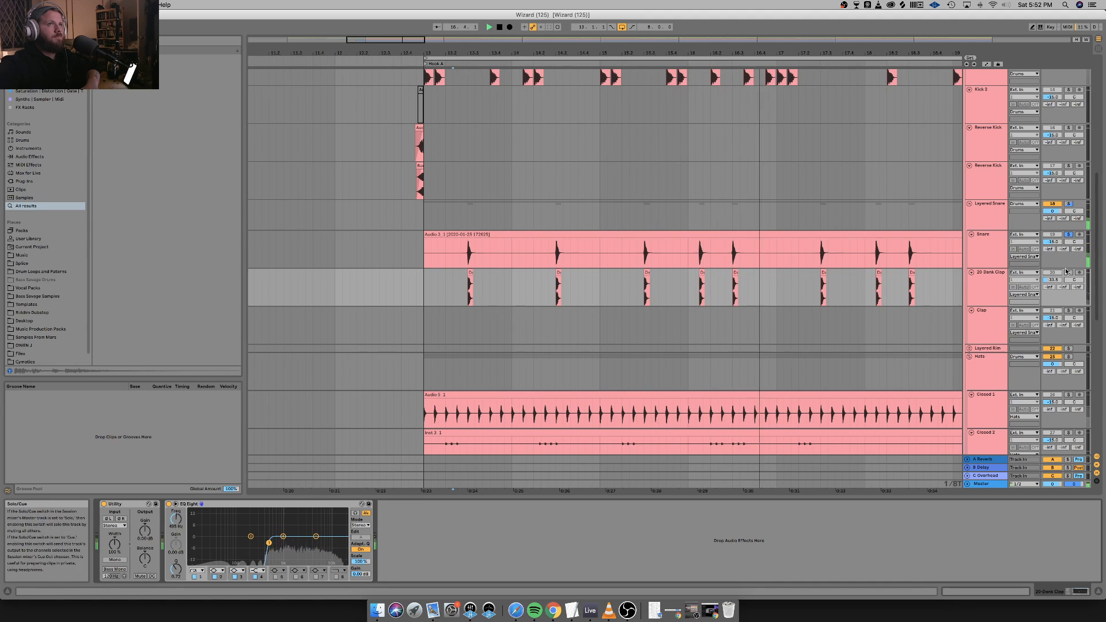
left_click(1069, 273)
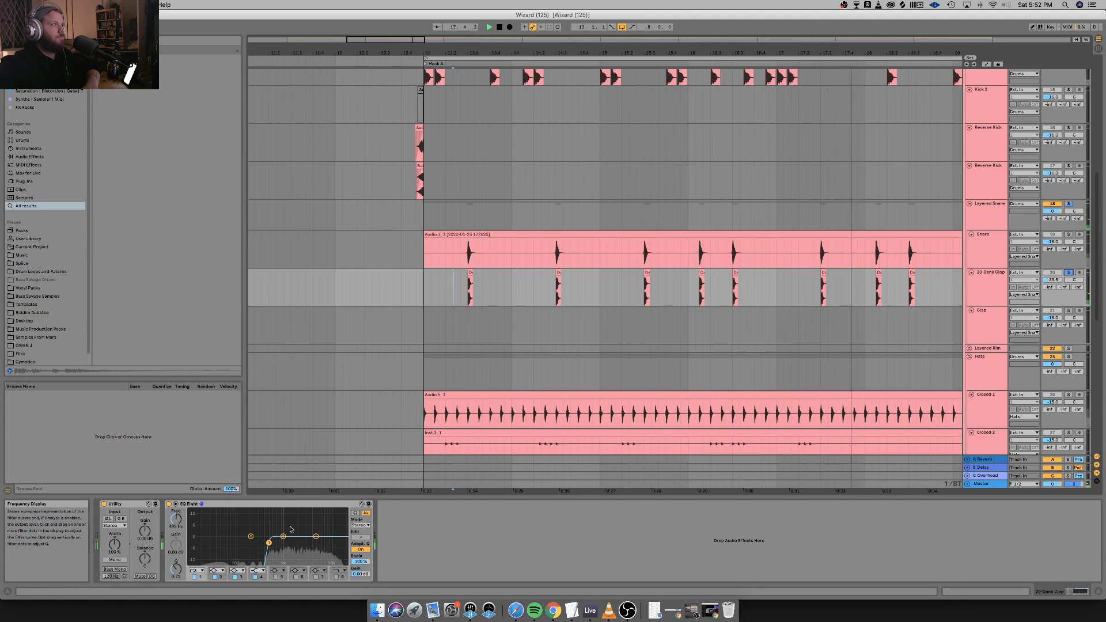
left_click_drag(269, 542, 262, 542)
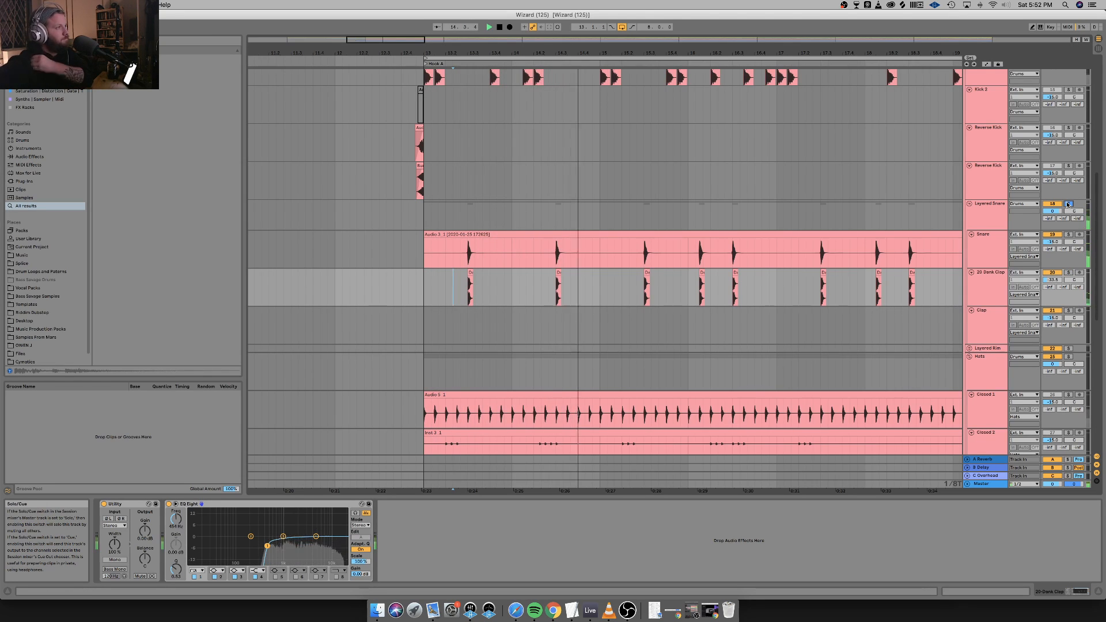
left_click(1069, 204)
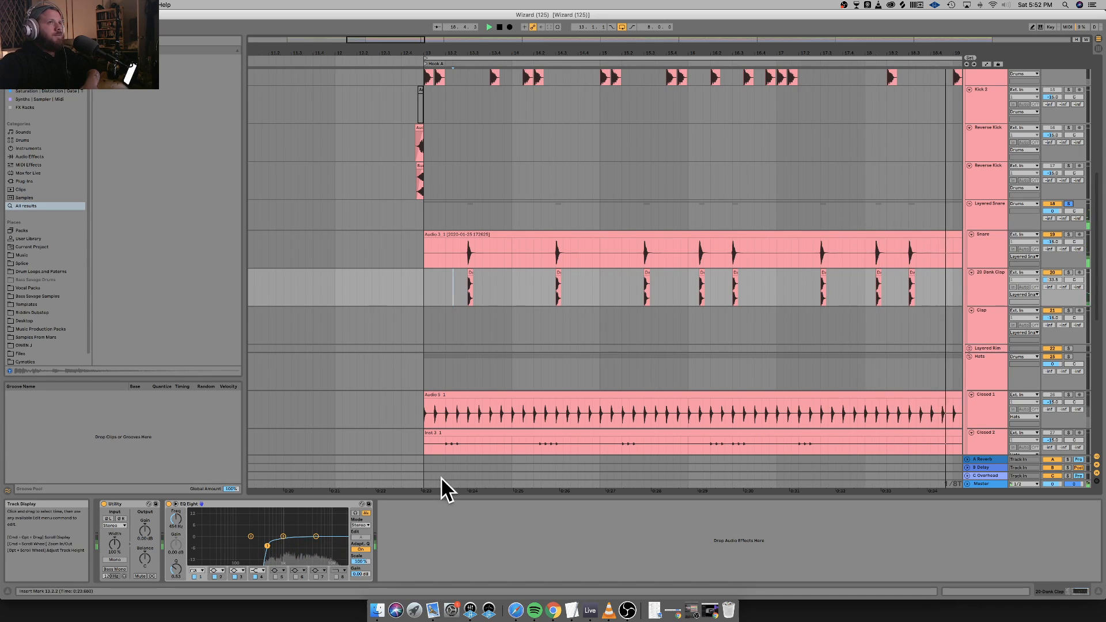
Fold the Layered Snare group and add an EQ Eight after the Utility on the Closed 1 hat track.
left_click(969, 203)
left_click(978, 243)
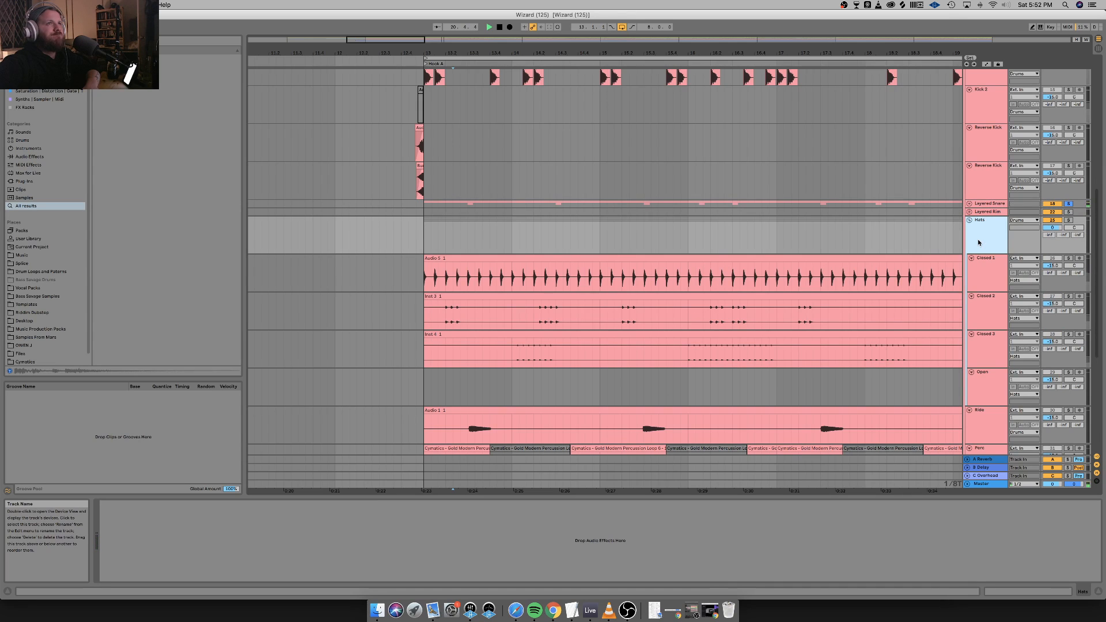
left_click(979, 274)
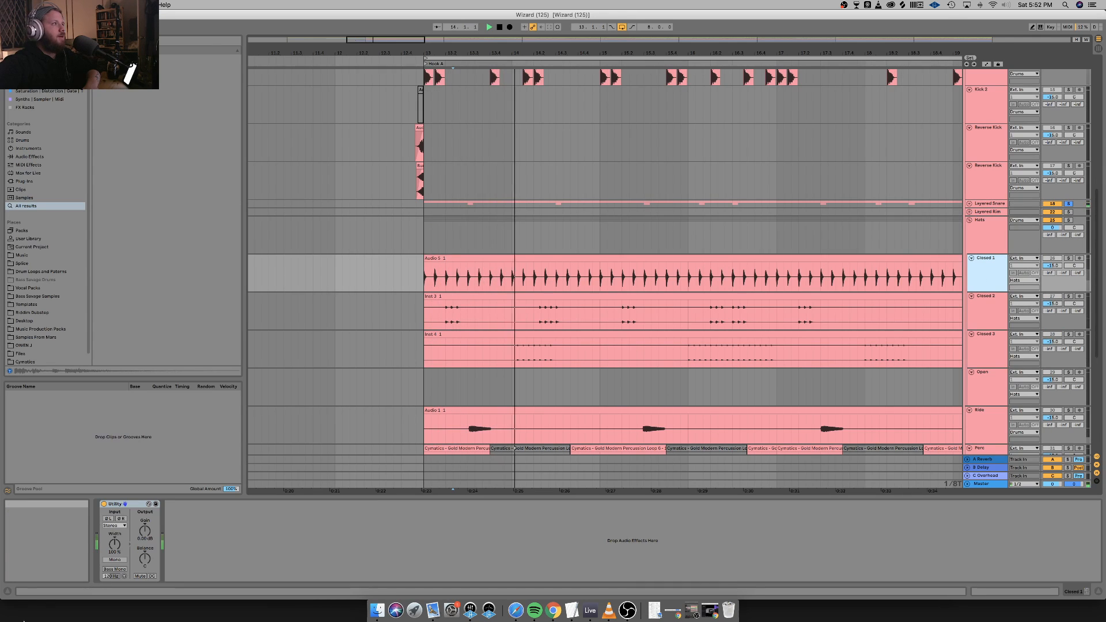
right_click(291, 521)
mouse_move(323, 534)
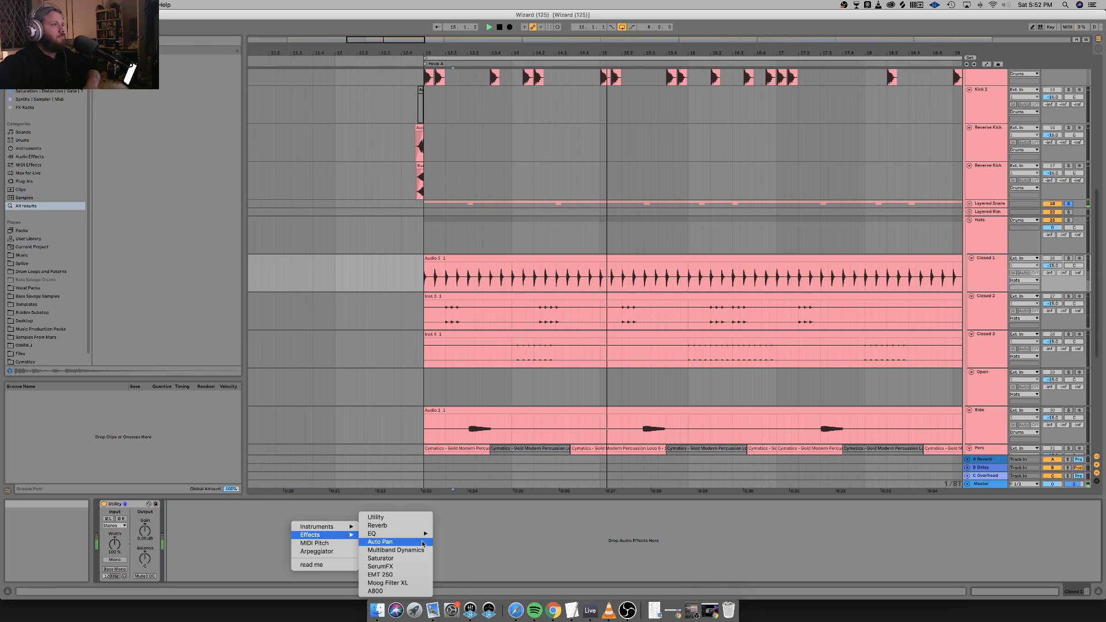
mouse_move(392, 534)
left_click(454, 542)
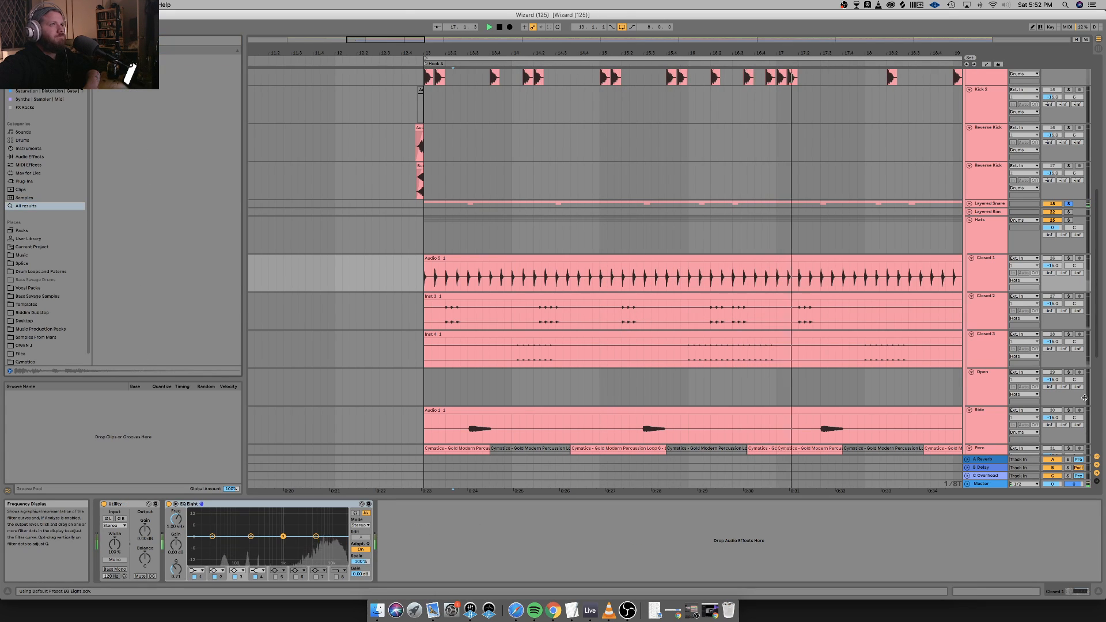
Solo Closed 1 and turn its first EQ Eight band into a low cut at about 1.6 kHz during playback.
key("space")
left_click(1068, 221)
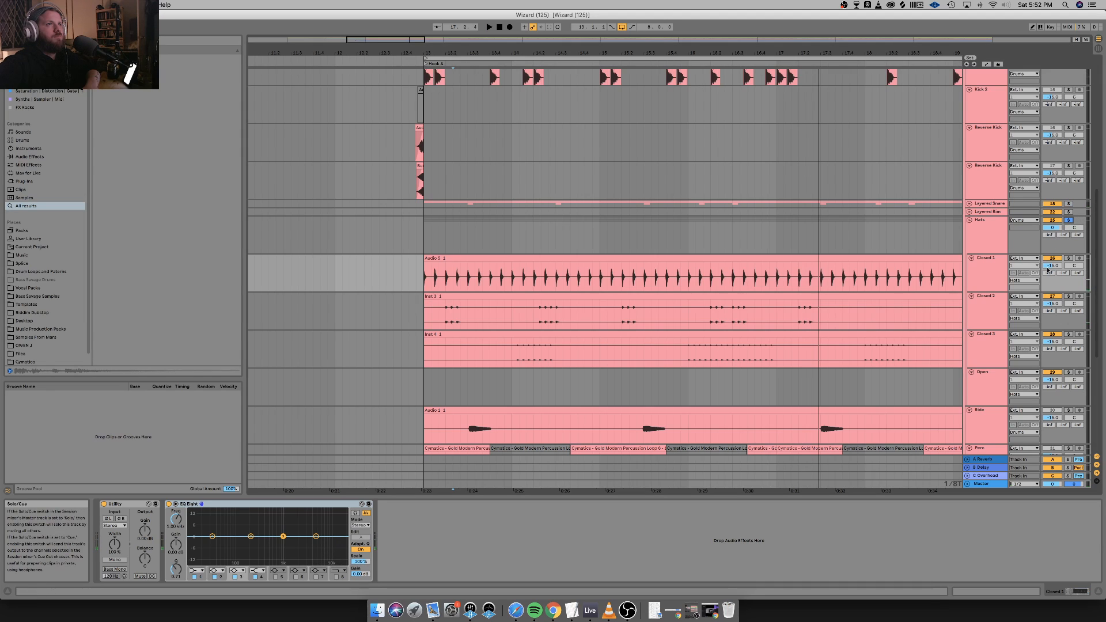
left_click(1069, 258)
key("space")
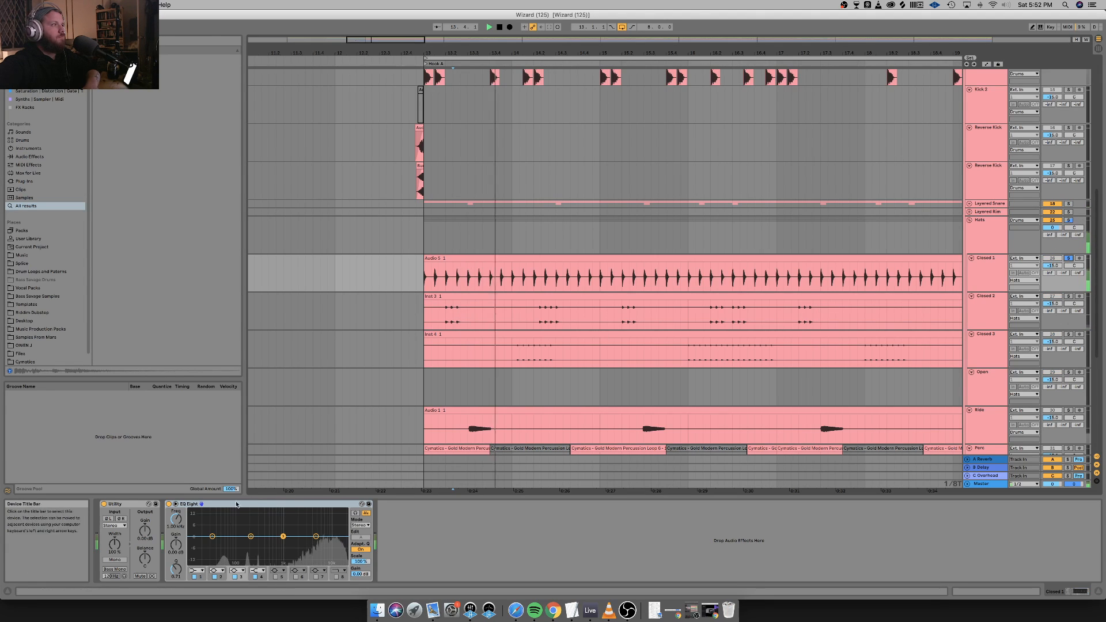
left_click(198, 571)
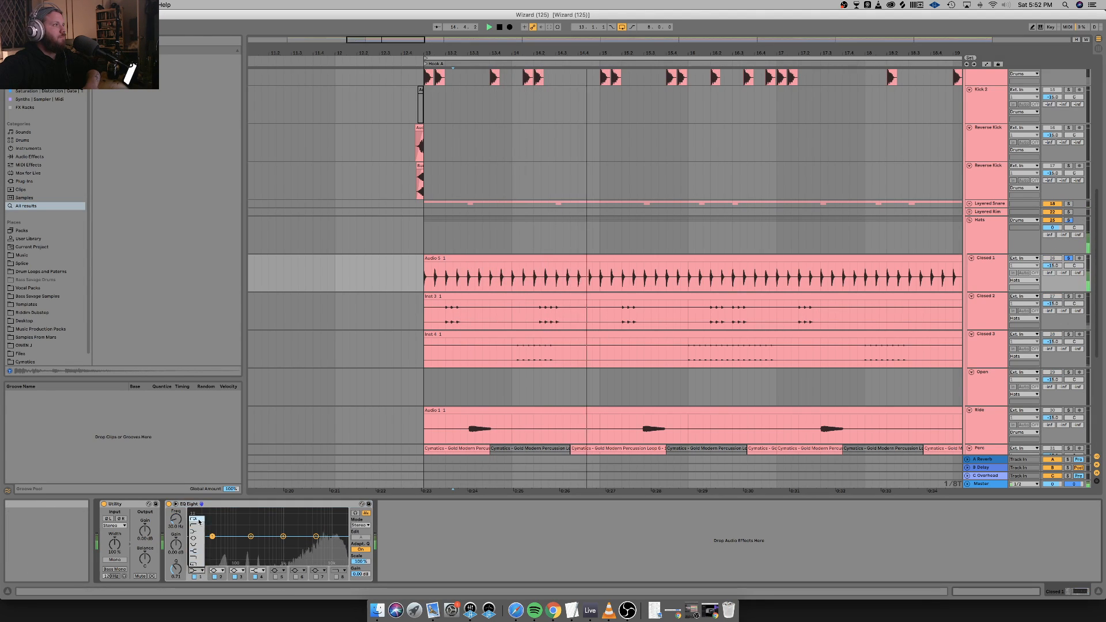
left_click(197, 518)
left_click_drag(176, 520, 176, 489)
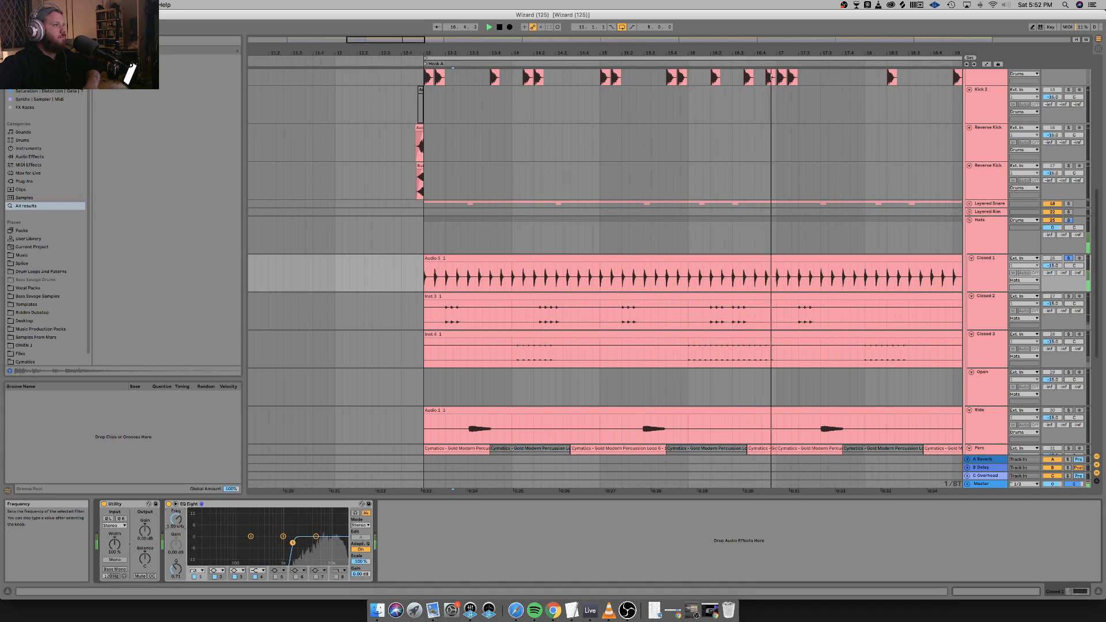
left_click_drag(176, 520, 176, 521)
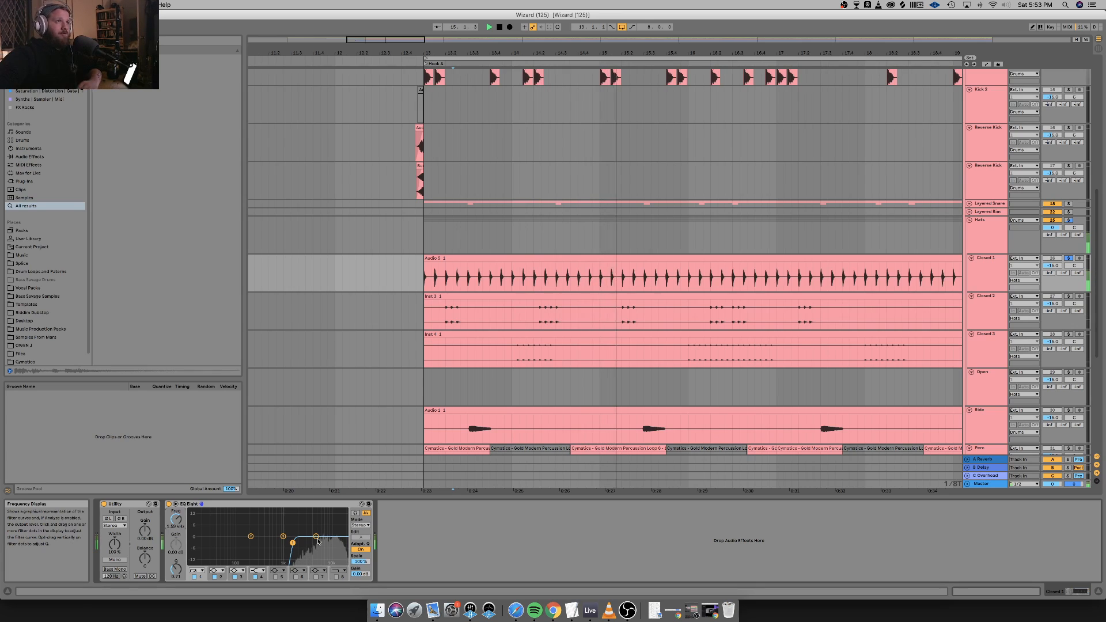
Copy the Closed 1 EQ Eight to Closed 2, solo that track and lower its low cut to 1000 Hz.
left_click(288, 505)
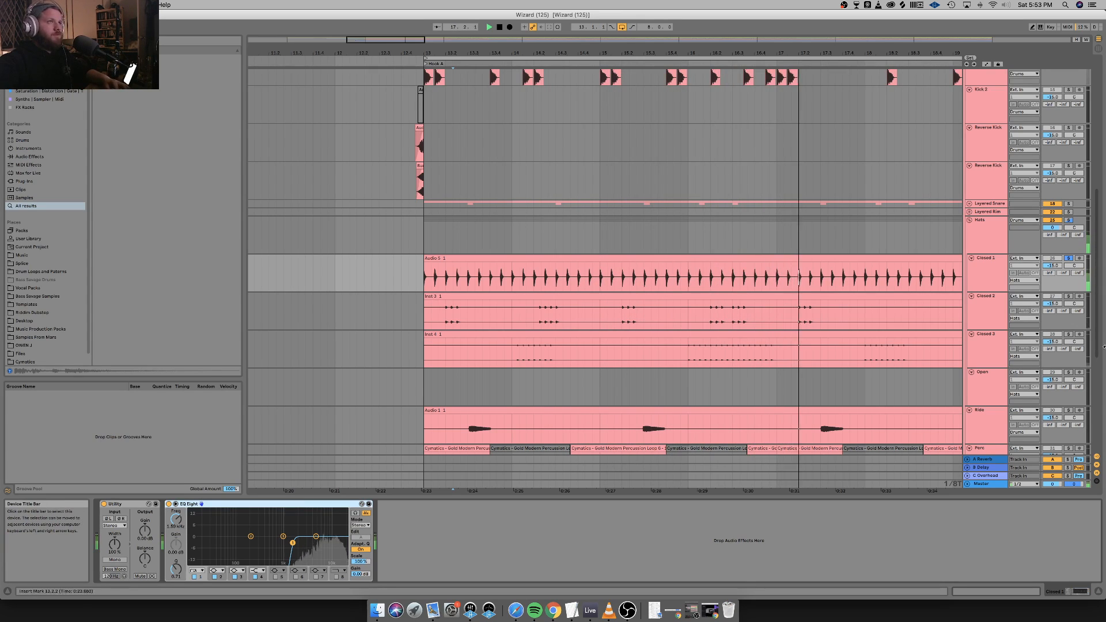
left_click(999, 314)
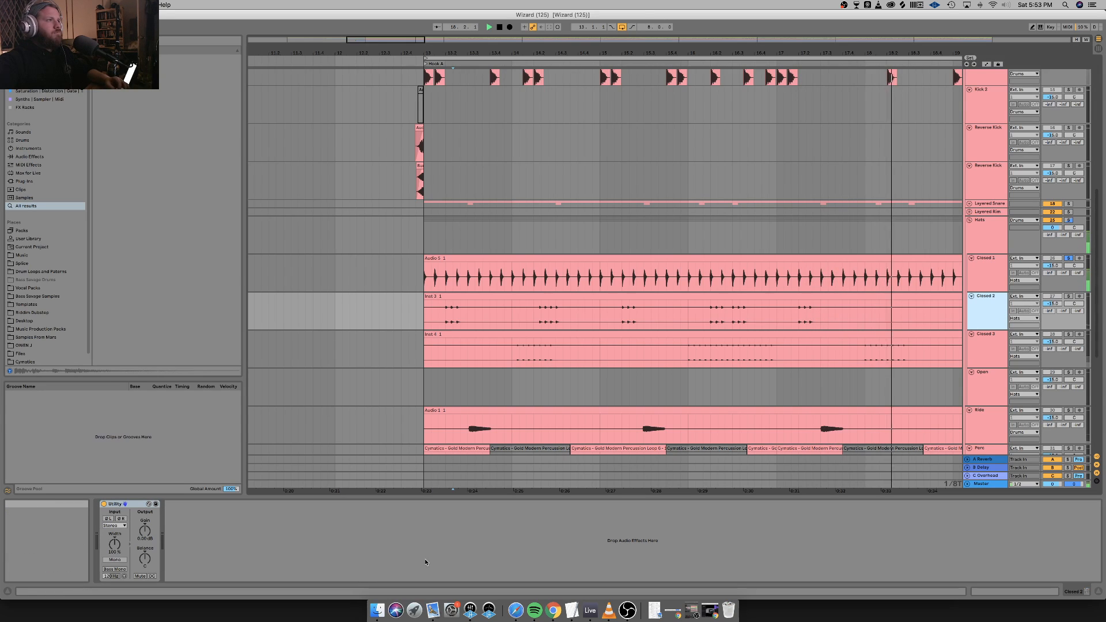
key("super+v")
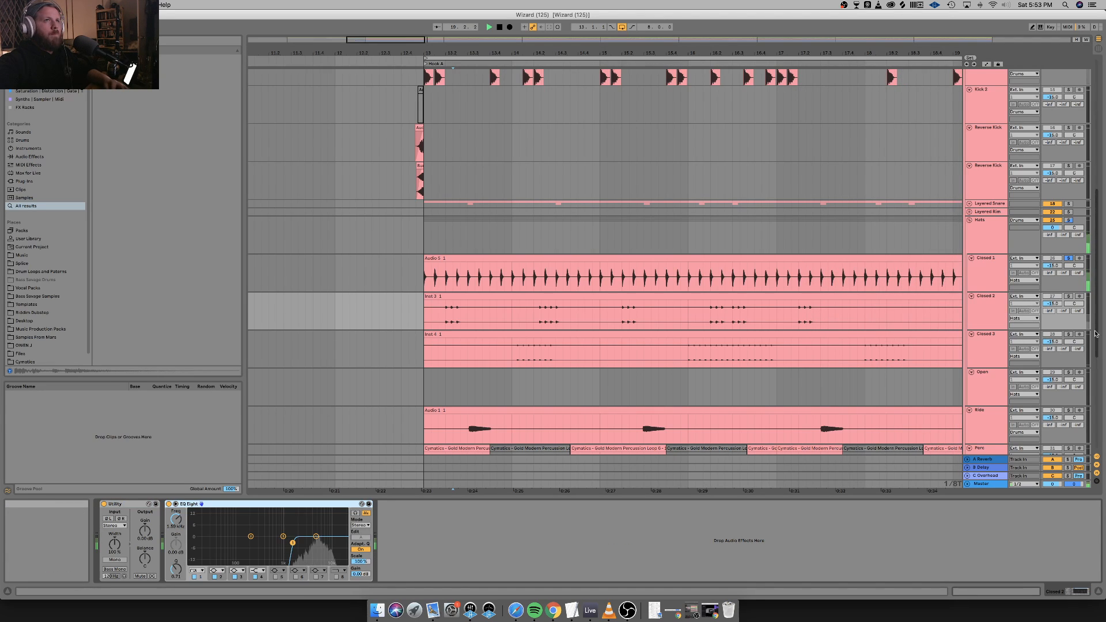
key("space")
key("space")
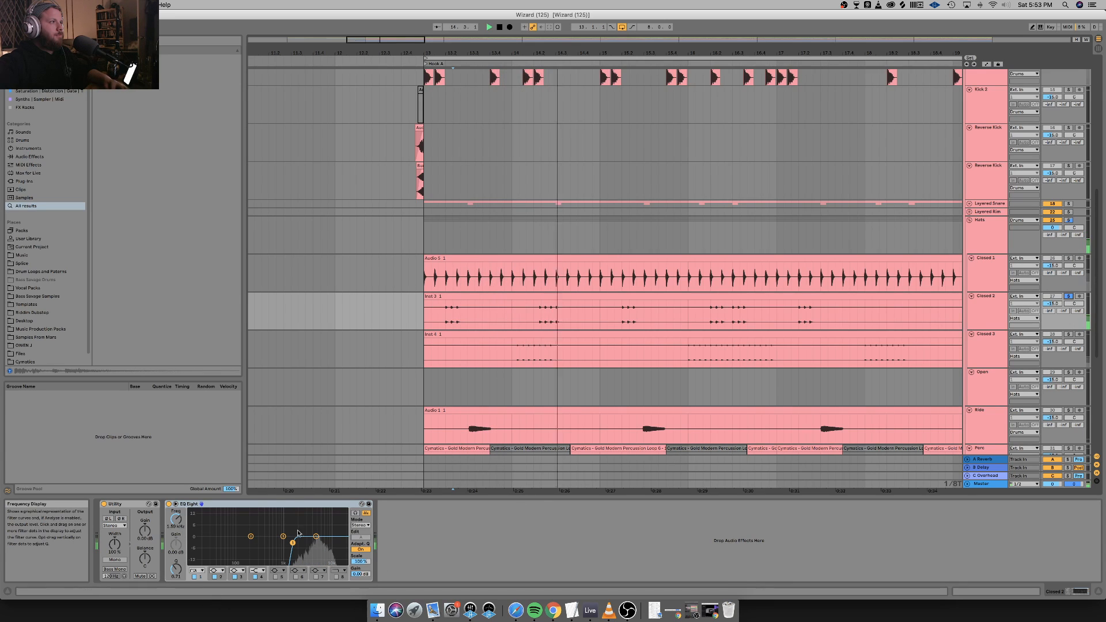
left_click_drag(293, 543, 283, 544)
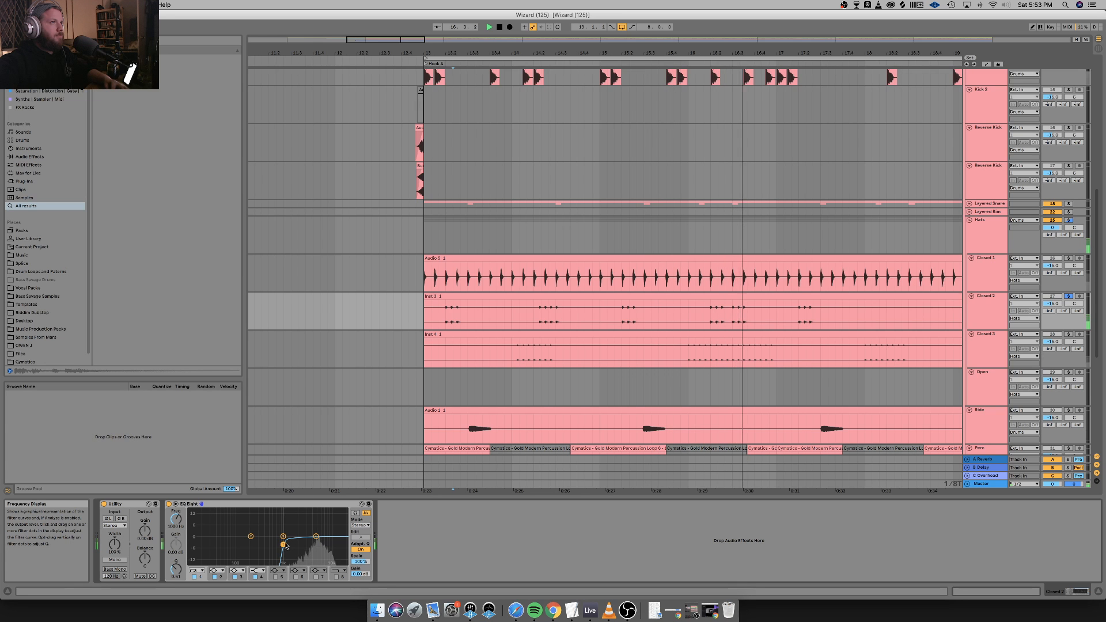
Copy the Closed 2 EQ Eight to Closed 3, solo that track and raise its low cut to about 2.67 kHz.
left_click(251, 508)
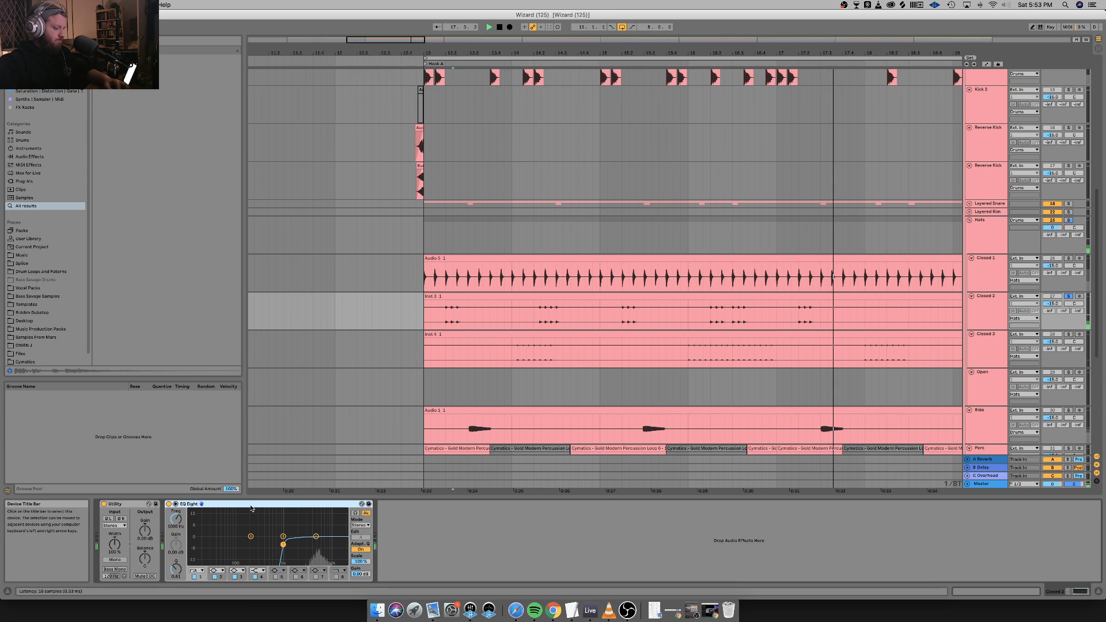
key("Down")
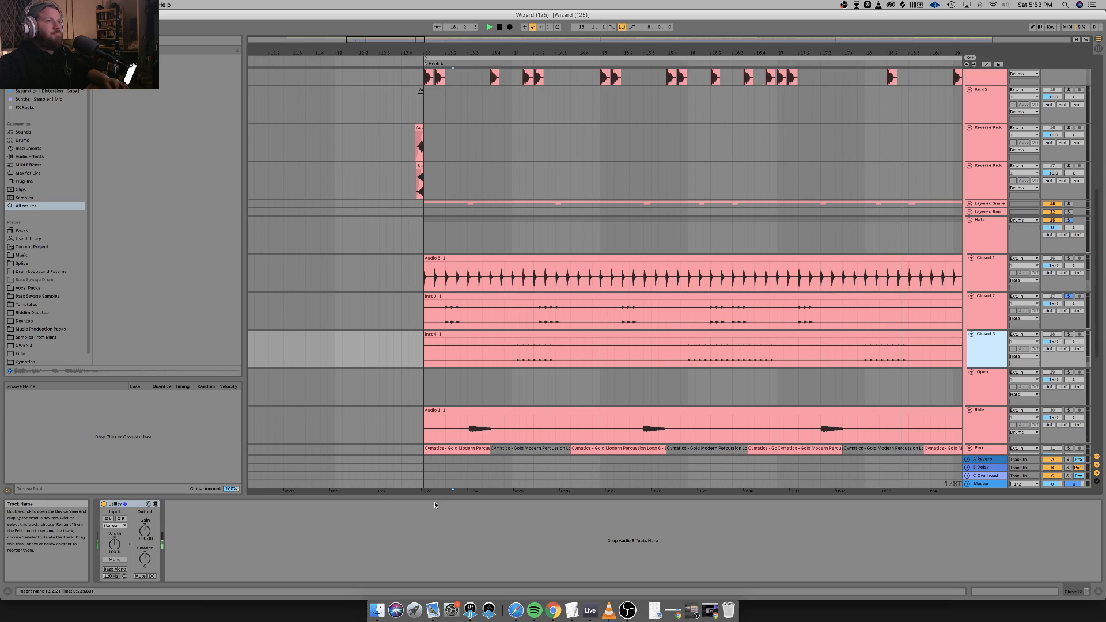
left_click(251, 531)
key("ctrl+v")
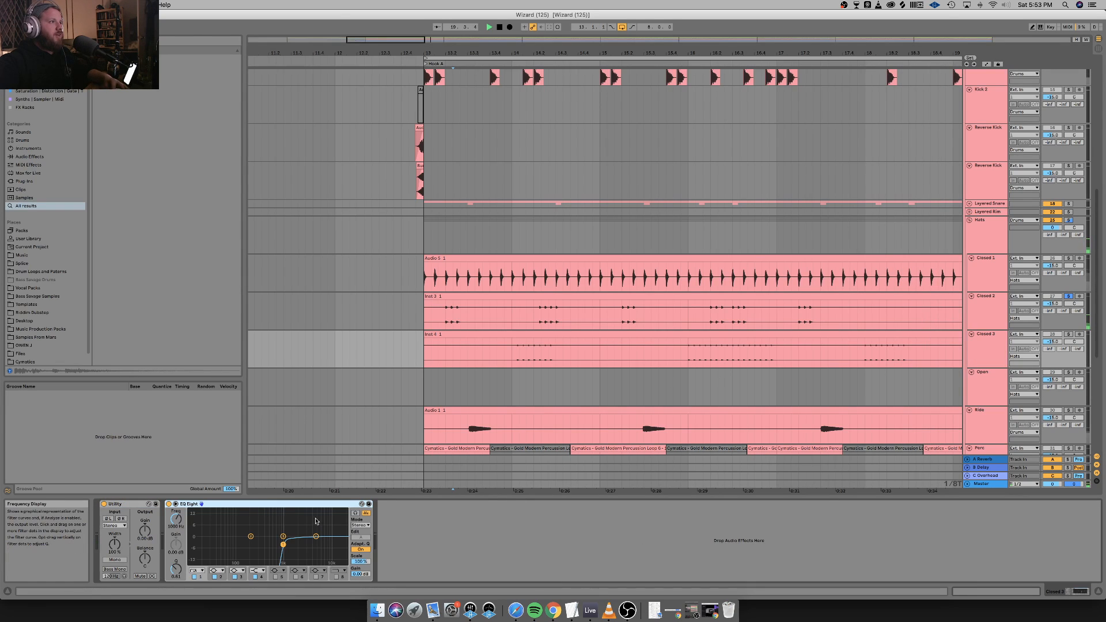
left_click_drag(285, 546, 286, 547)
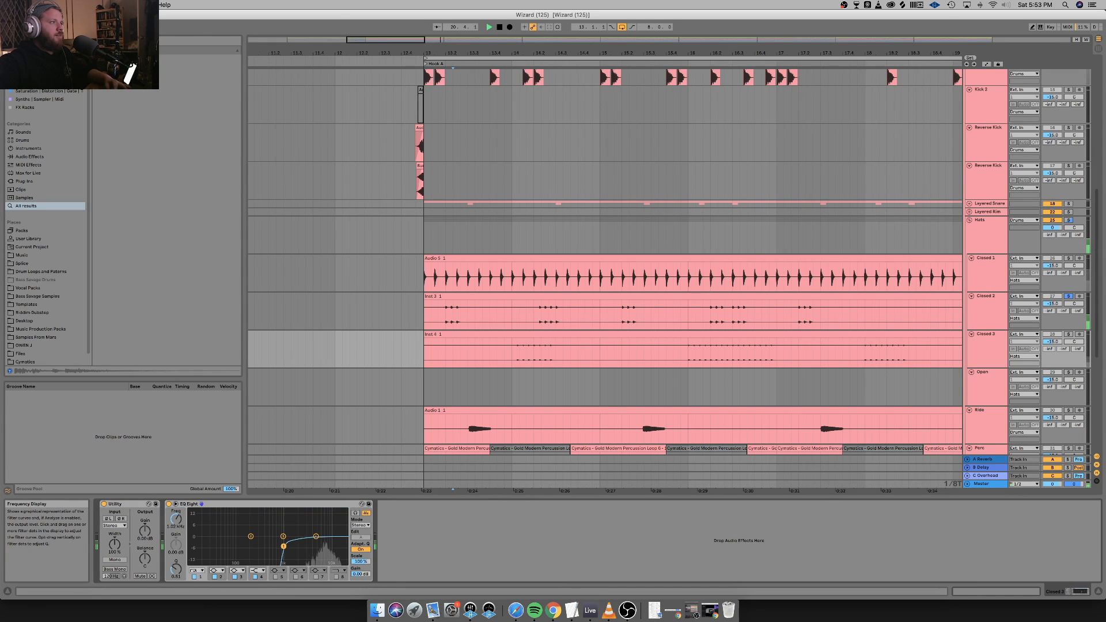
left_click(1069, 335)
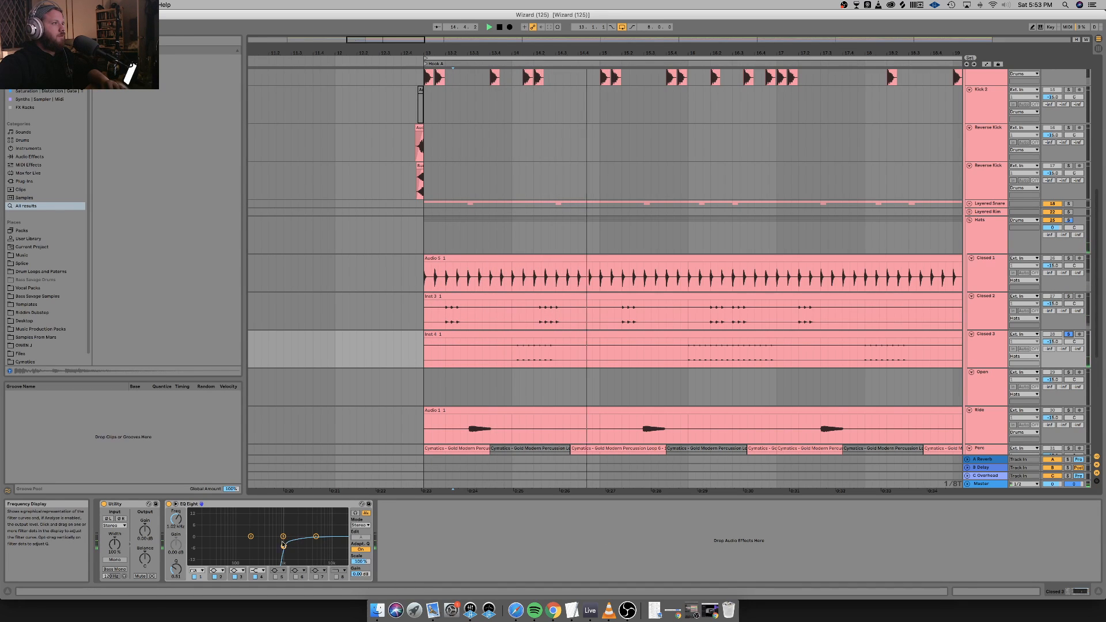
left_click_drag(282, 545, 309, 547)
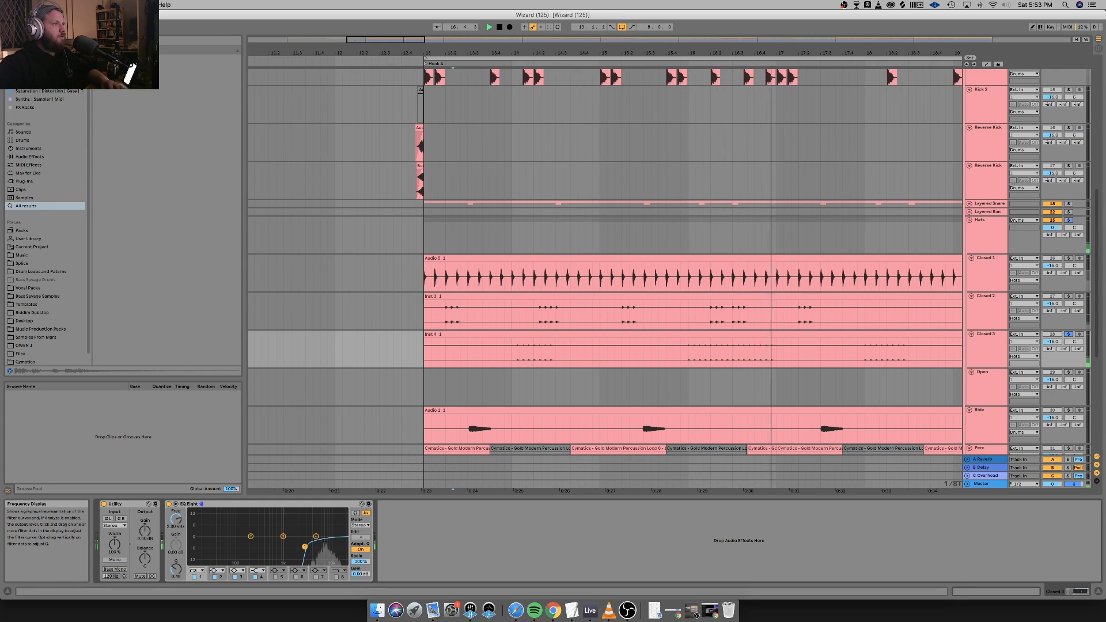
left_click_drag(305, 547, 303, 547)
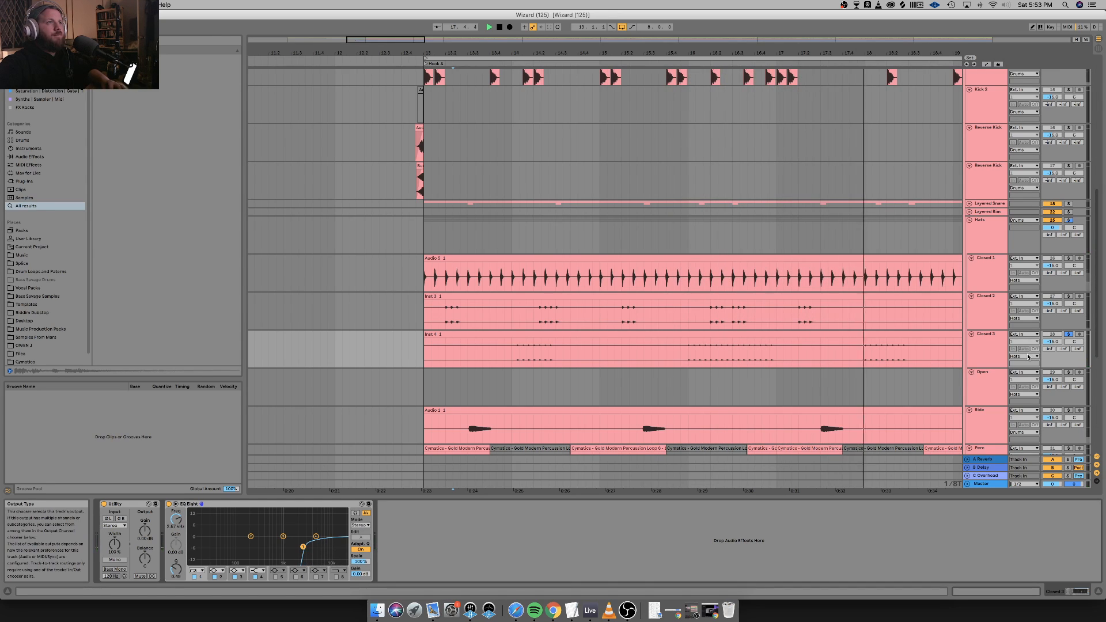
Copy the Closed 3 EQ Eight onto the Ride track after its Utility.
left_click(991, 333)
left_click(330, 503)
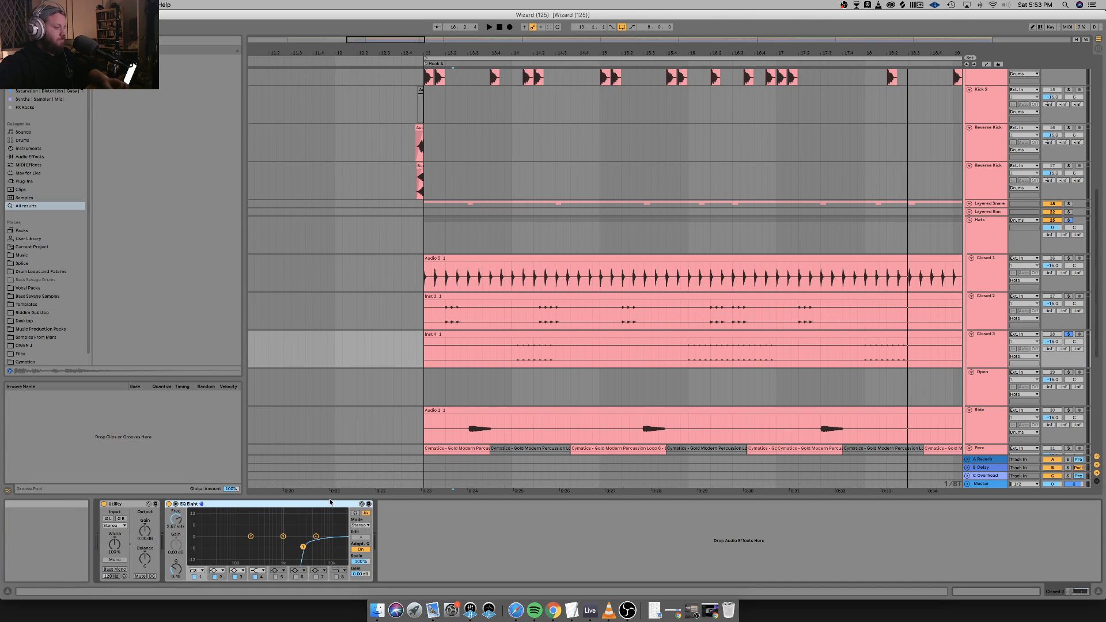
left_click(1072, 431)
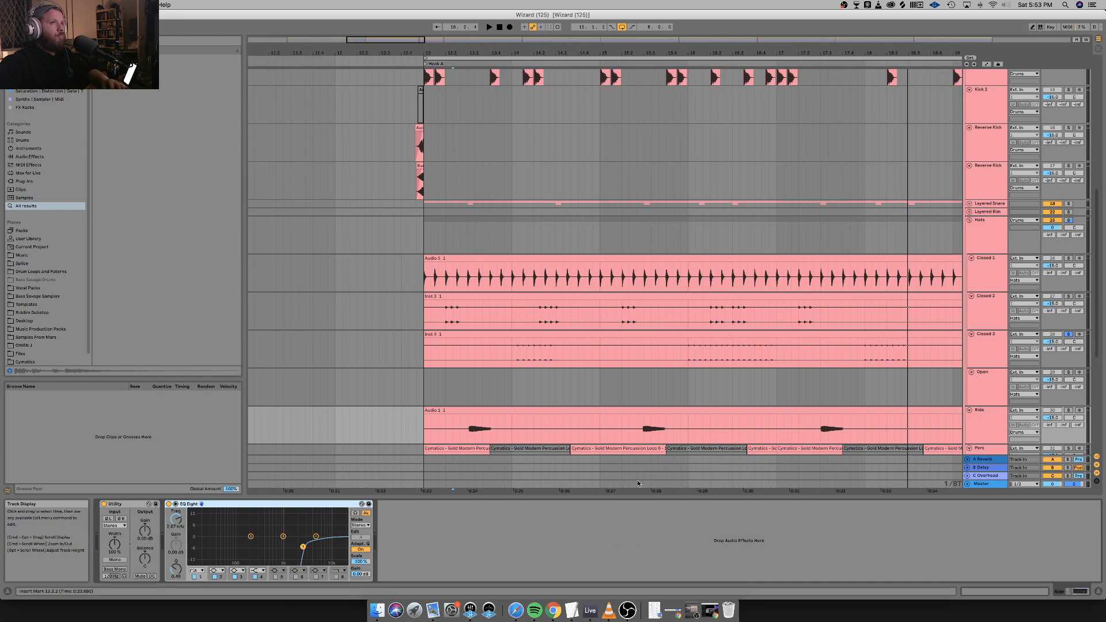
Solo the Ride, lower its low cut to about 979 Hz and slightly boost the fourth band near 4.85 kHz.
left_click(1068, 409)
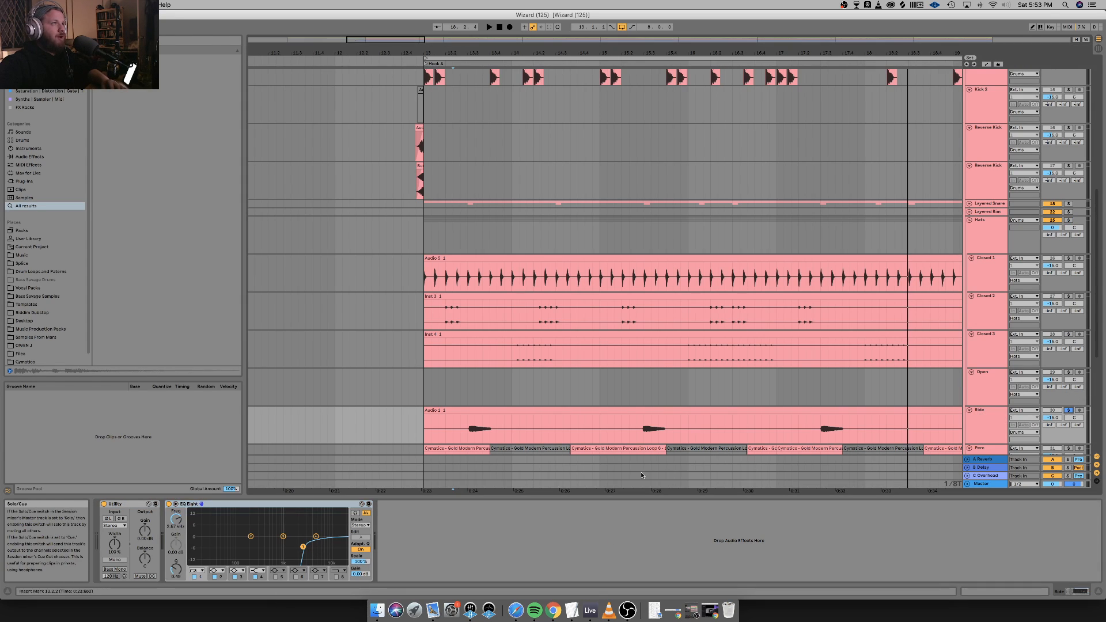
left_click_drag(303, 546, 280, 548)
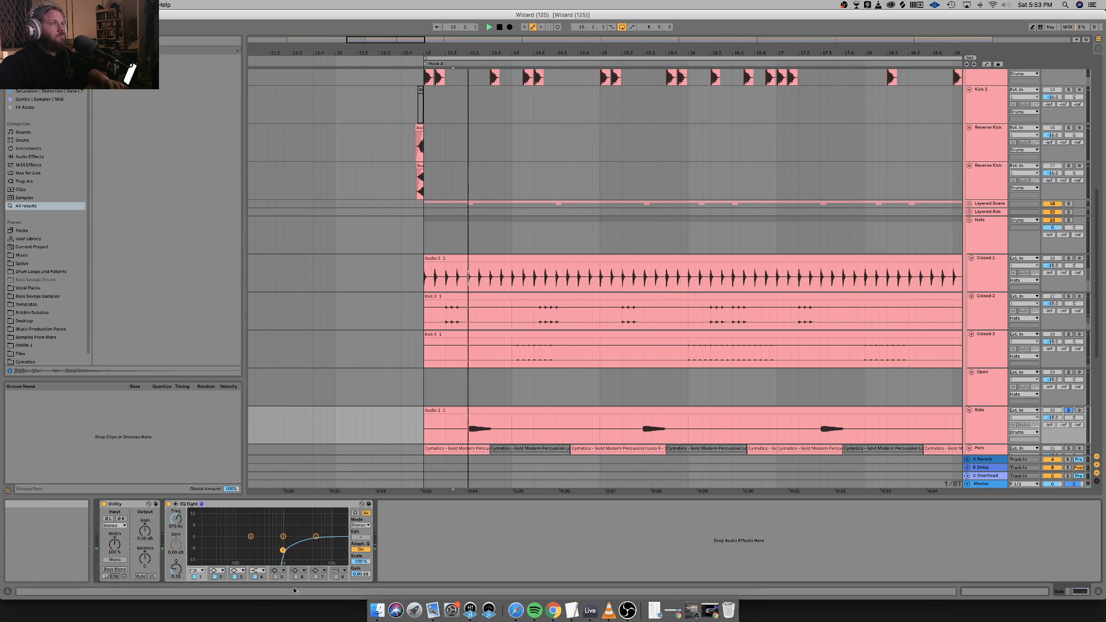
left_click(316, 537)
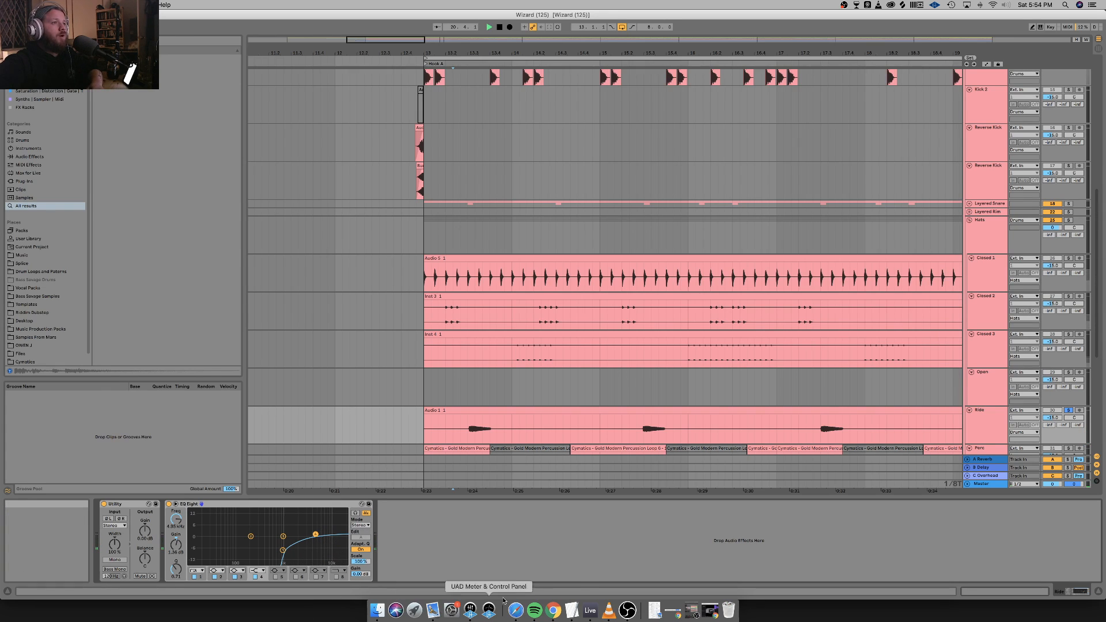
Switch to OBS to check the stream's audio levels and minimize its window.
left_click(625, 610)
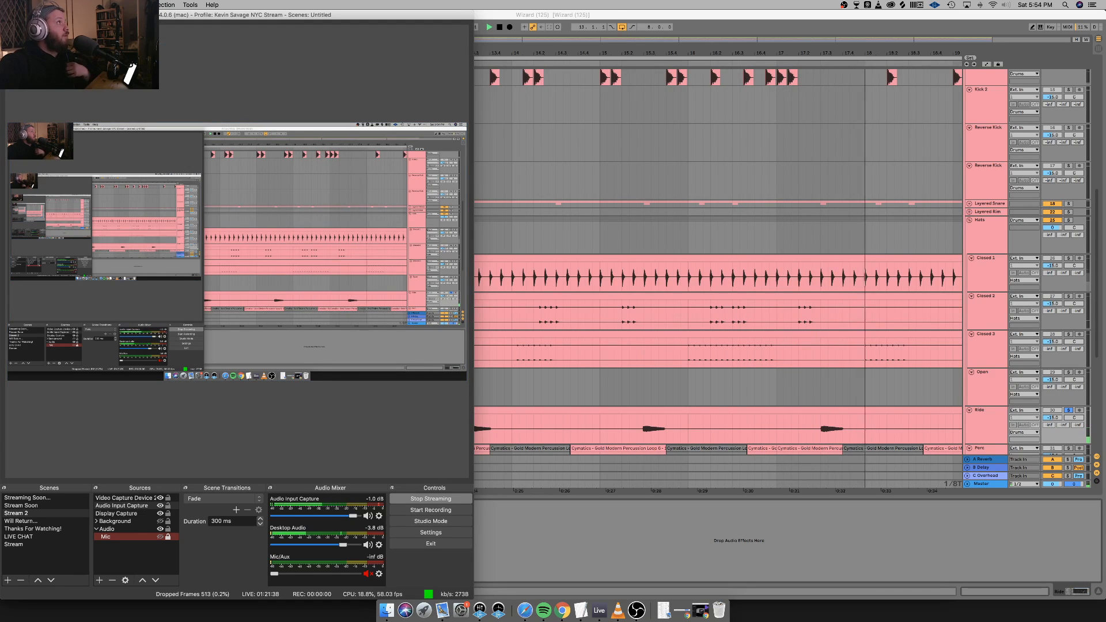
key("super+m")
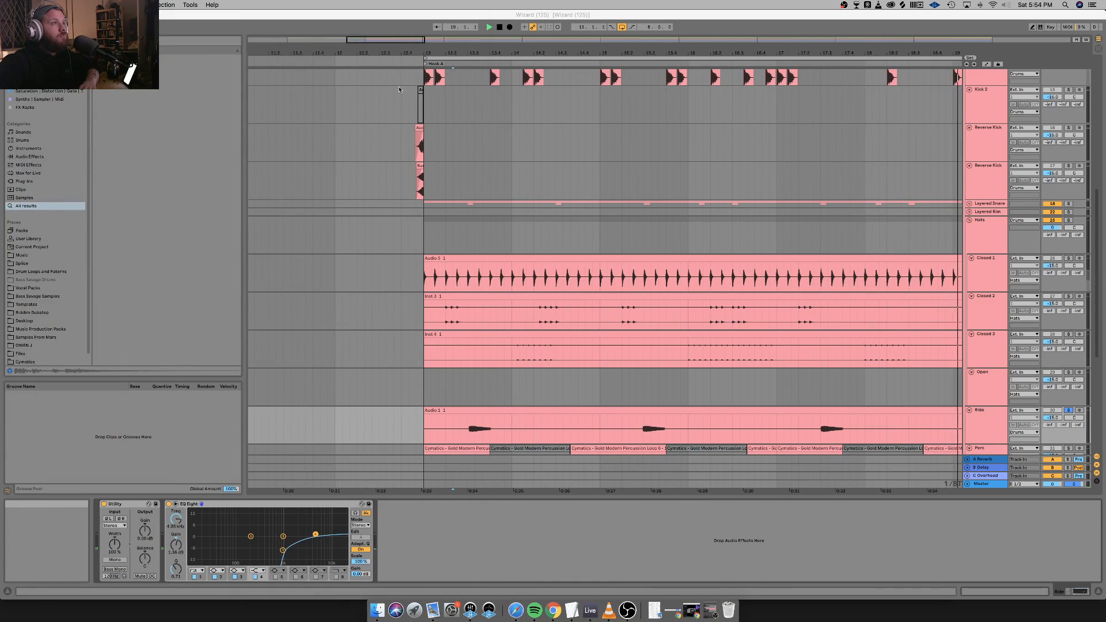
Copy the Ride's EQ Eight onto the Perc track after its Utility, solo Perc and lower the low cut to about 107 Hz.
scroll(472, 389, "down", 5)
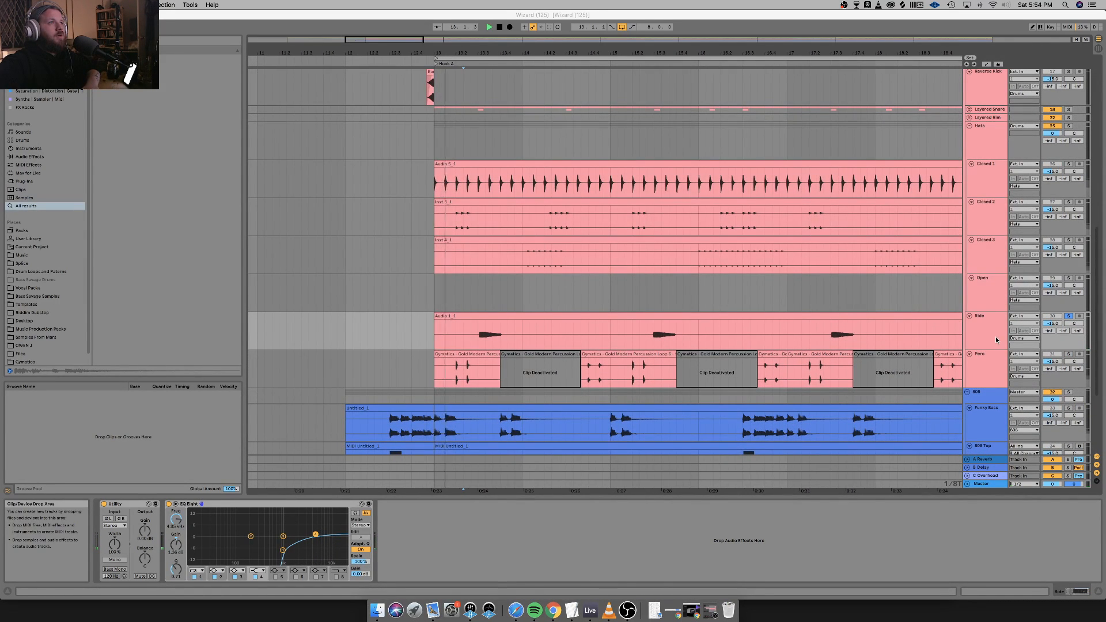
left_click(286, 504)
left_click(286, 504)
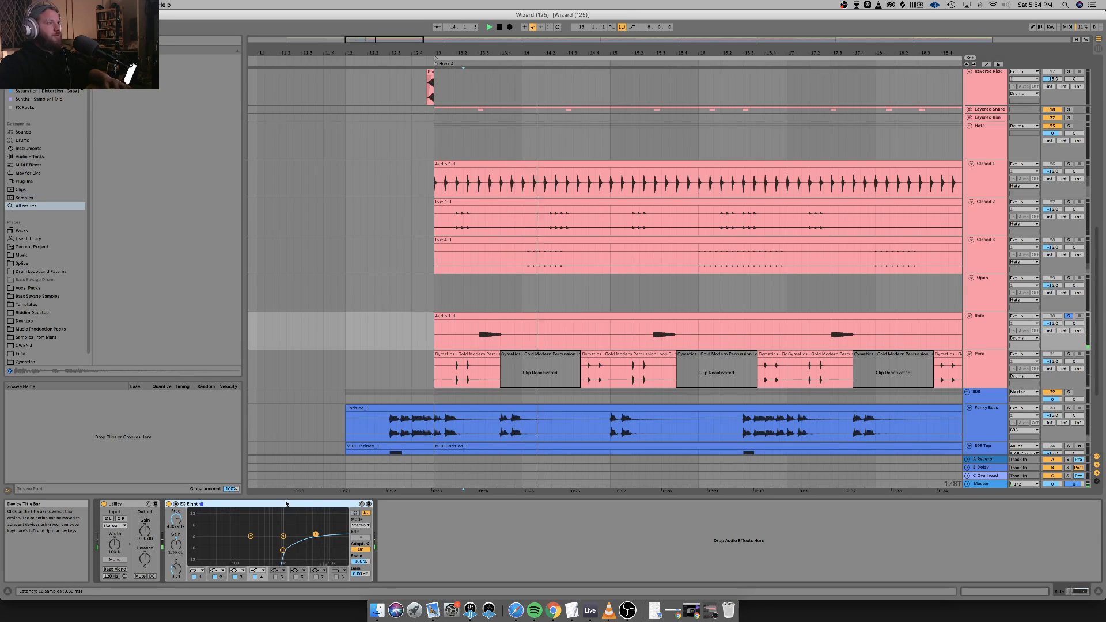
left_click(990, 373)
left_click(433, 548)
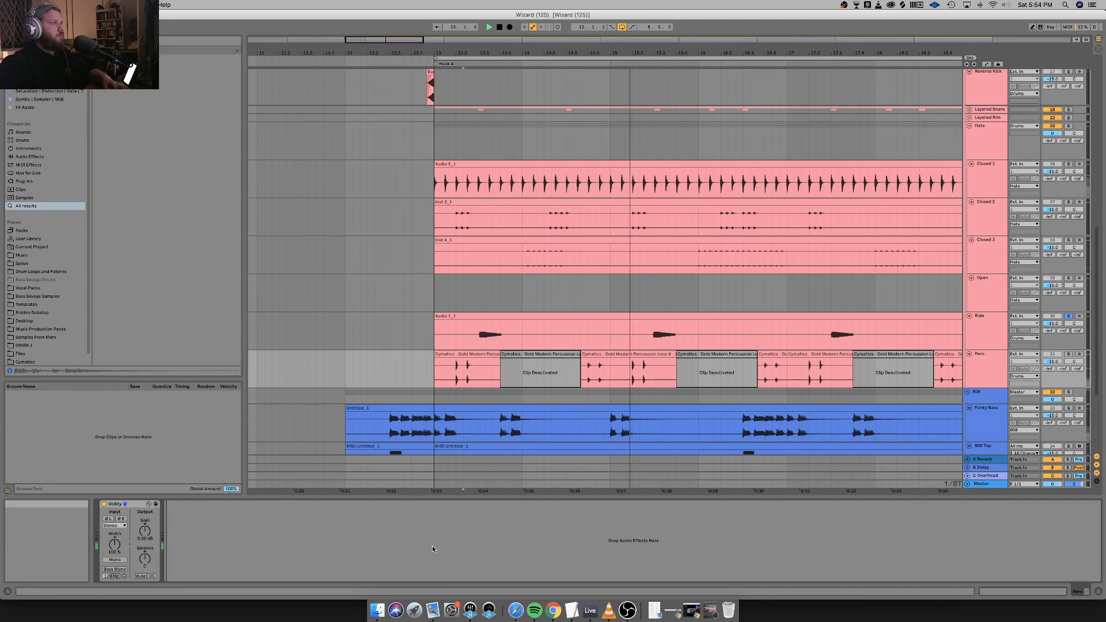
key("super+v")
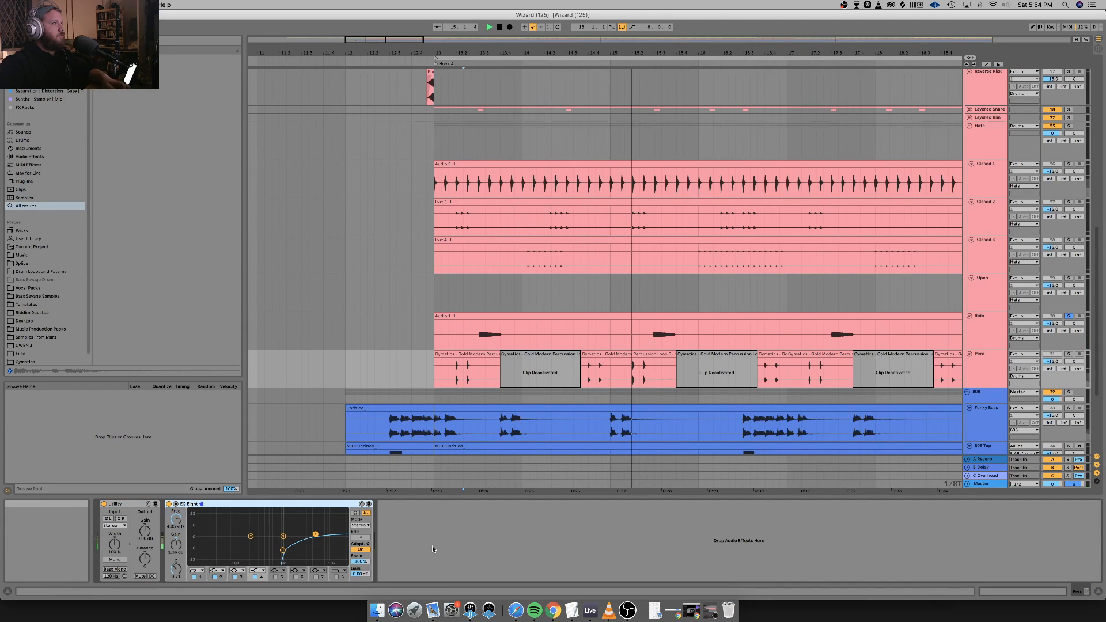
left_click(1068, 354)
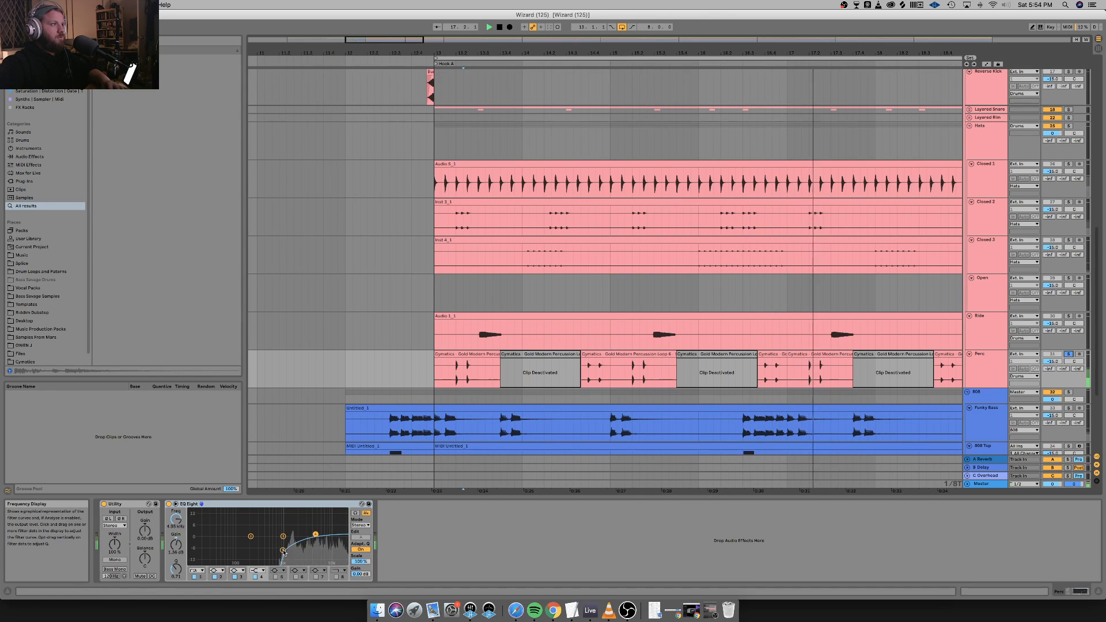
left_click_drag(283, 552, 224, 550)
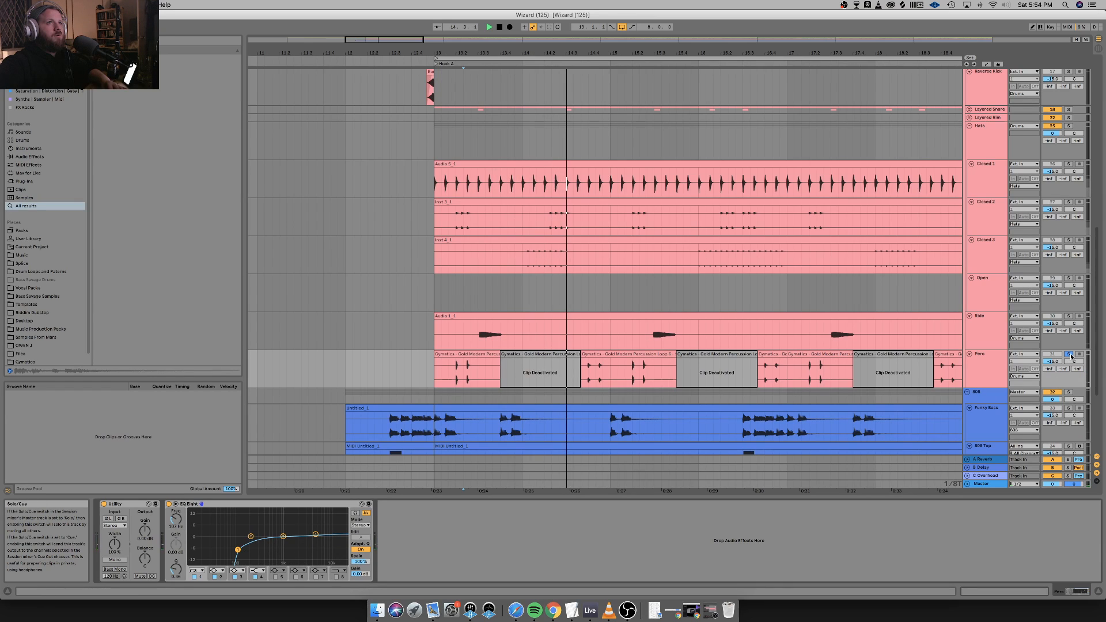
Solo the Drums group and play it while examining the drum and 808 tracks across Hook A and the verse.
scroll(1071, 359, "up", 10)
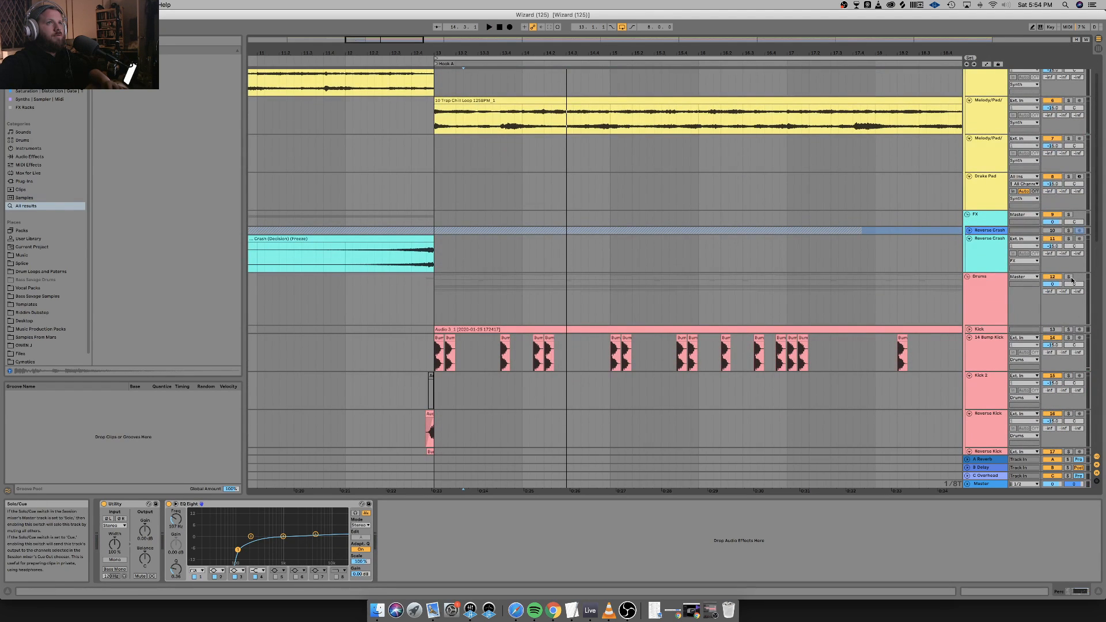
key("space")
scroll(645, 305, "down", 10)
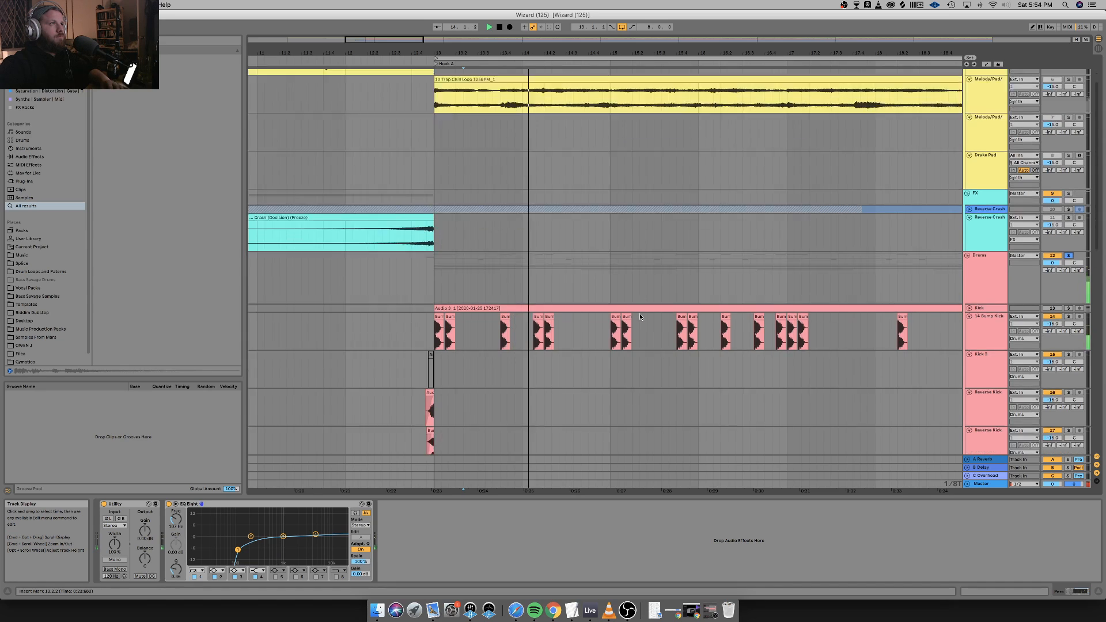
scroll(639, 315, "down", 2)
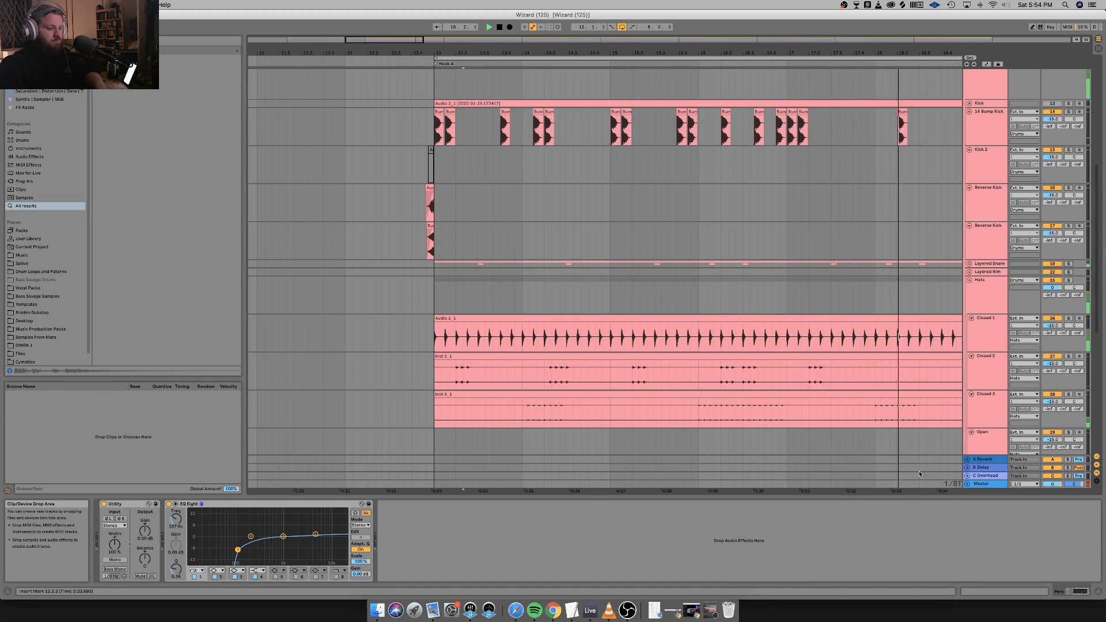
left_click(686, 297)
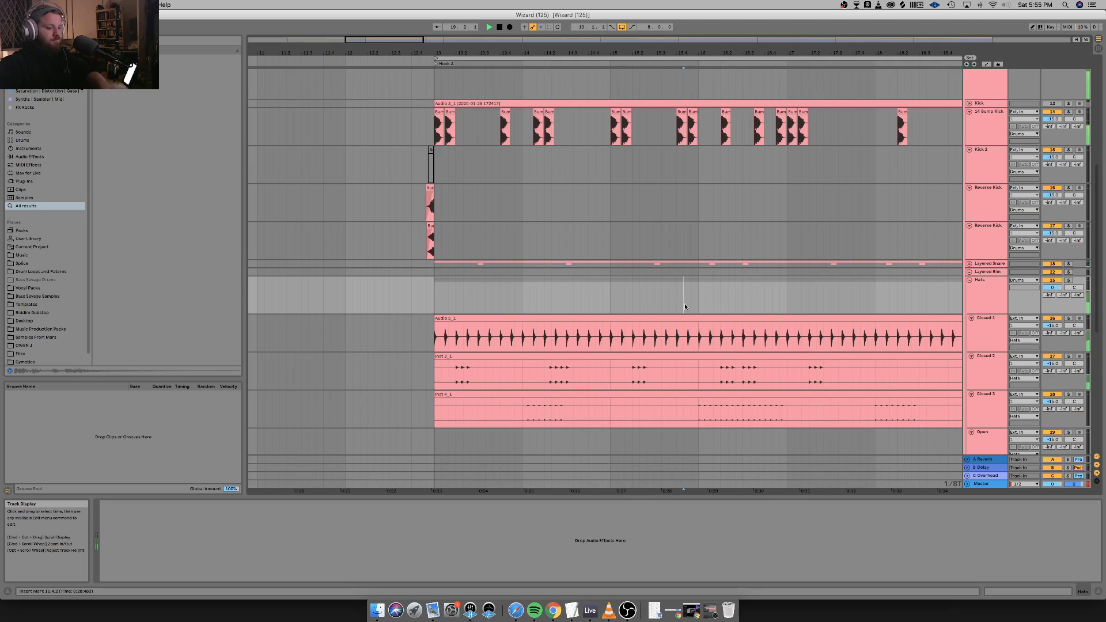
scroll(685, 305, "down", 2)
scroll(685, 305, "down", 3)
scroll(681, 346, "down", 3)
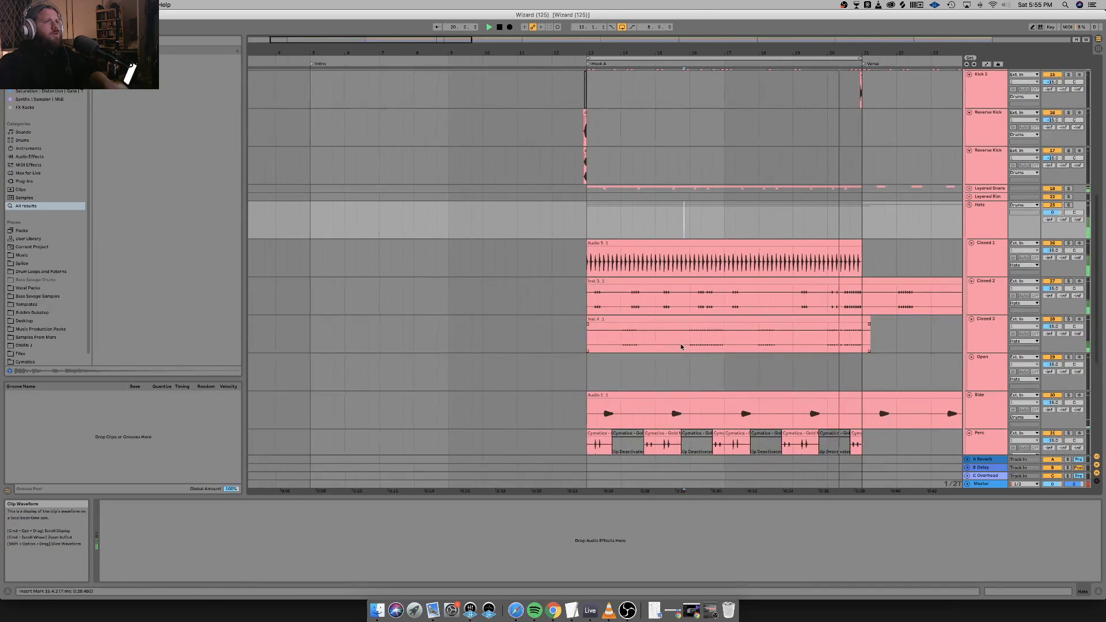
scroll(680, 345, "down", 1)
scroll(681, 346, "right", 2)
scroll(681, 347, "down", 5)
scroll(681, 347, "up", 3)
scroll(681, 347, "right", 4)
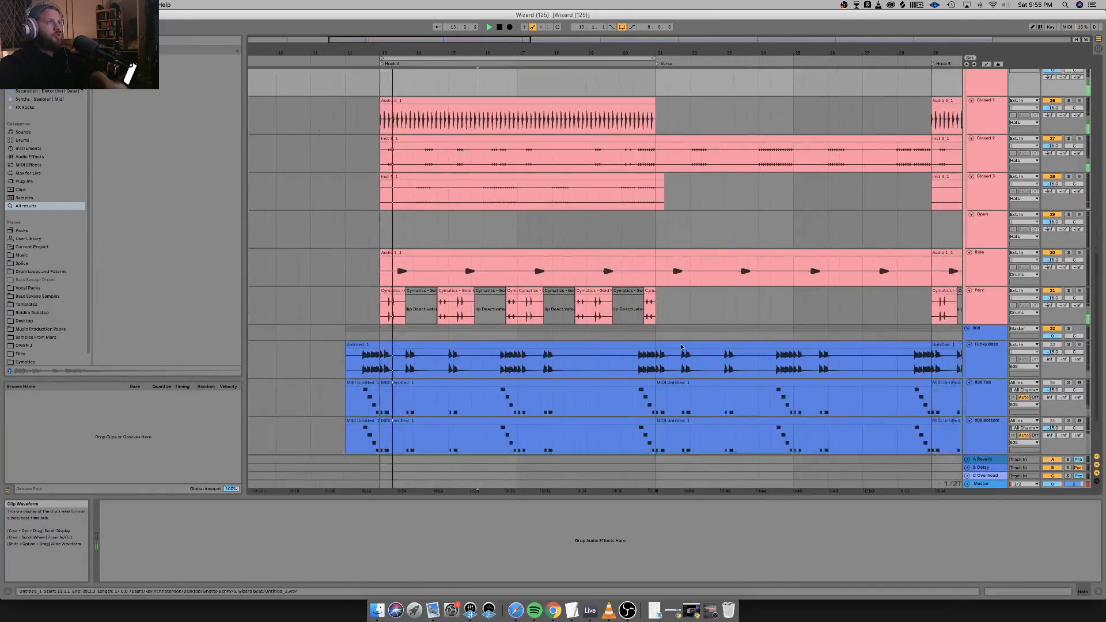
scroll(680, 344, "up", 5)
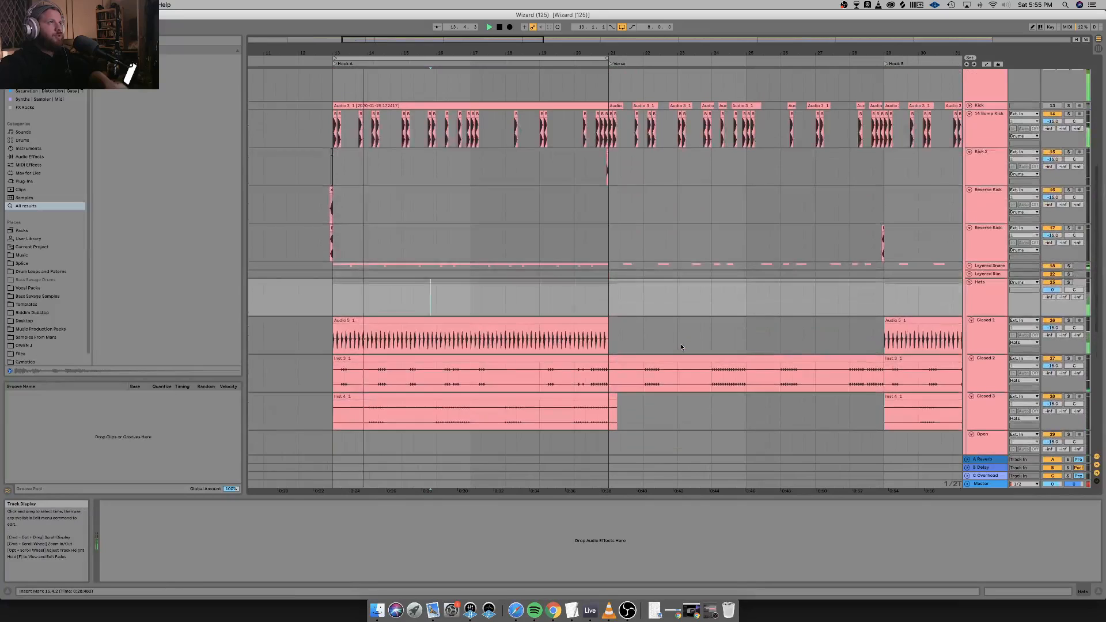
Raise the low cut of Kick 2's EQ Eight to about 82 Hz and restart playback to hear it.
left_click(983, 174)
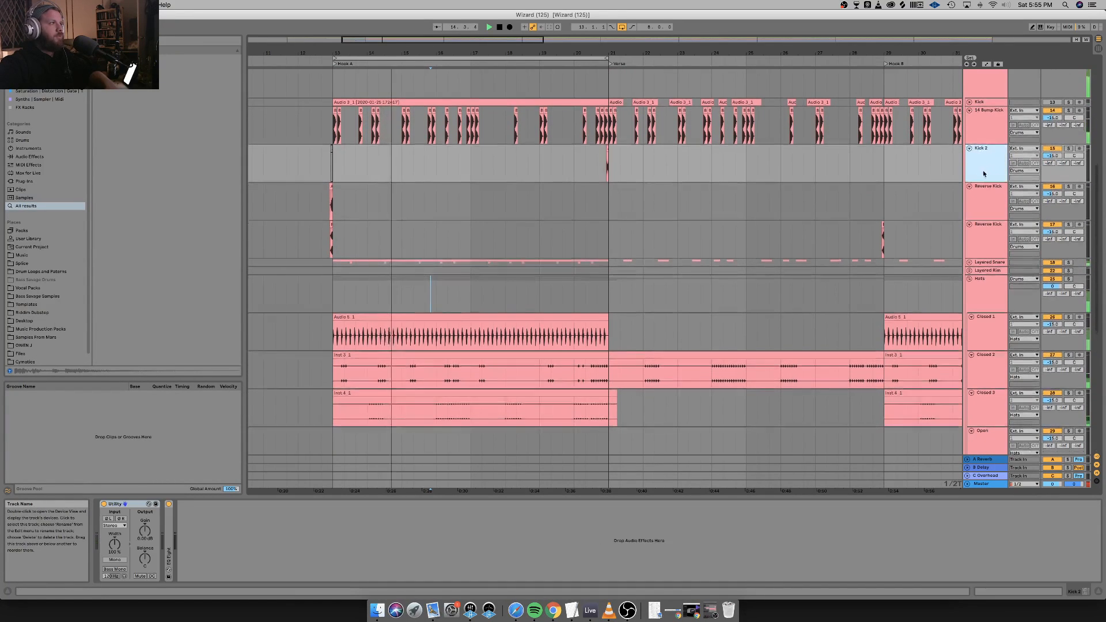
double_click(169, 531)
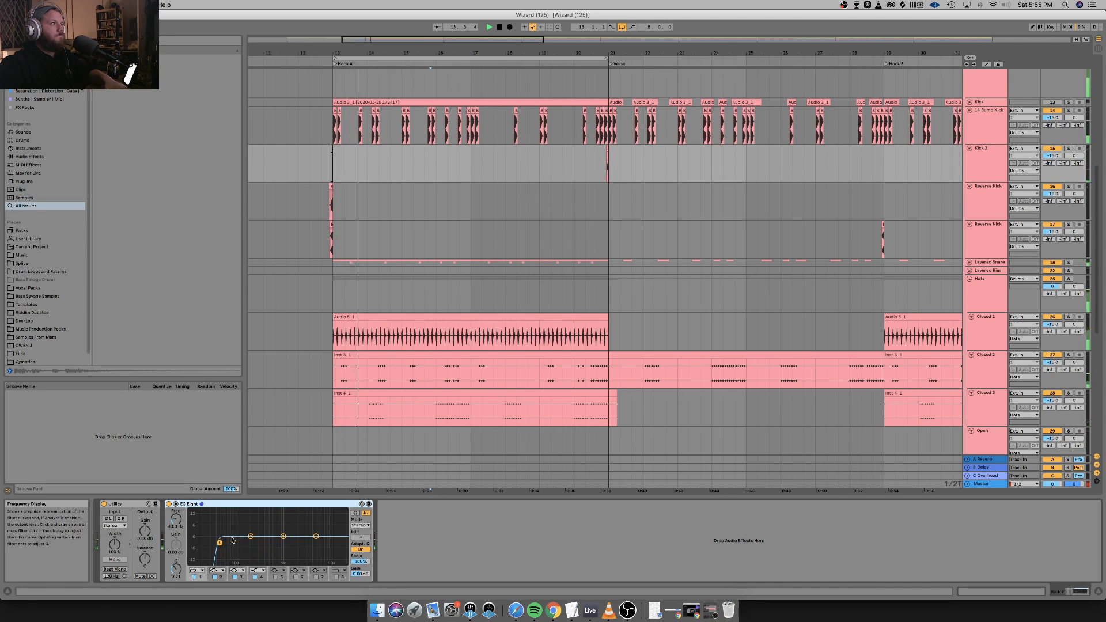
left_click_drag(219, 543, 232, 544)
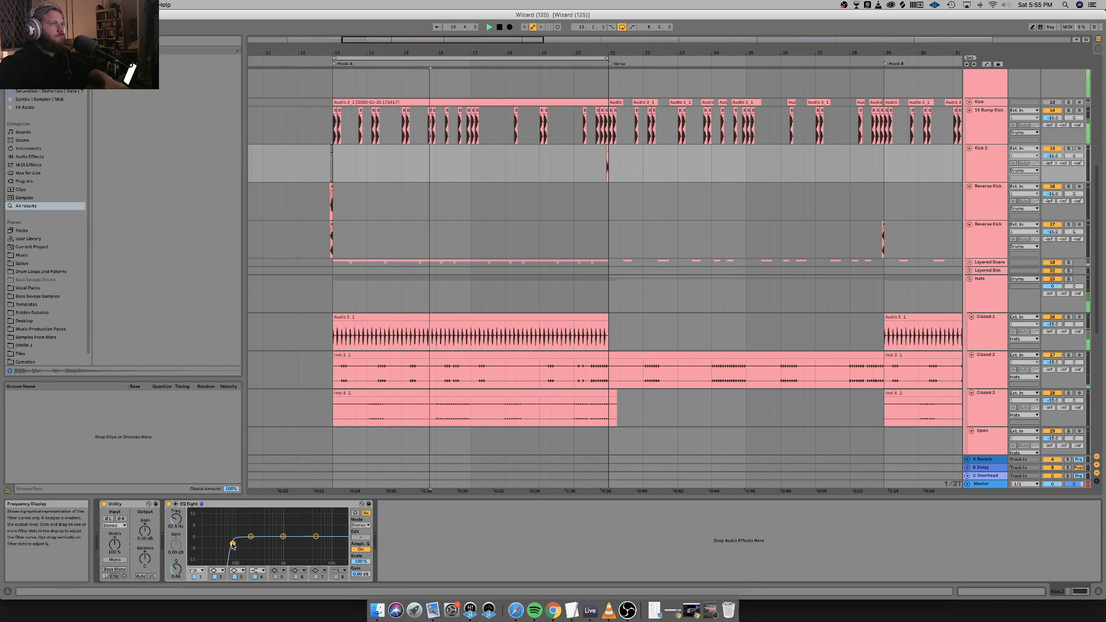
key("space")
left_click(591, 171)
key("space")
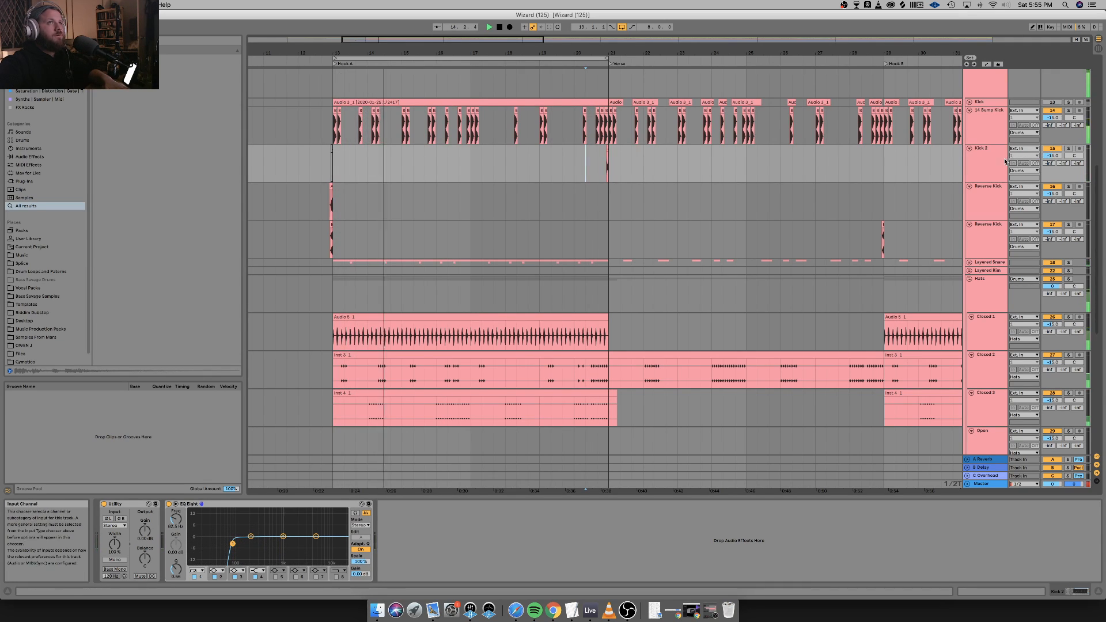
Unfold the Layered Snare group and duplicate Hook A's 20 Dank Clap section seven times, up to the END marker.
left_click(981, 205)
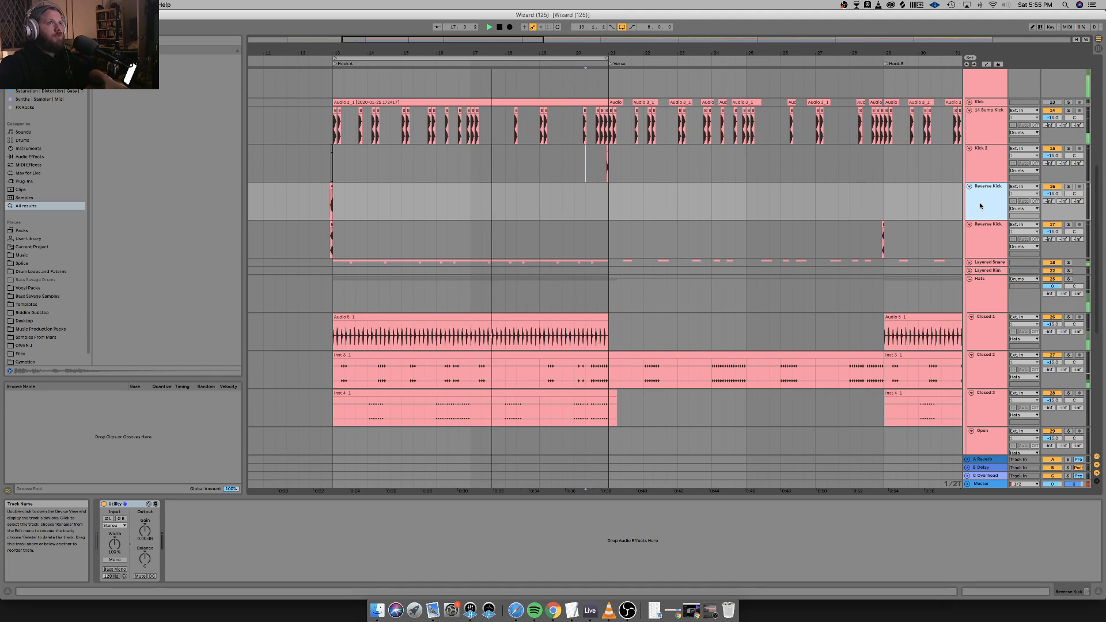
left_click(990, 271)
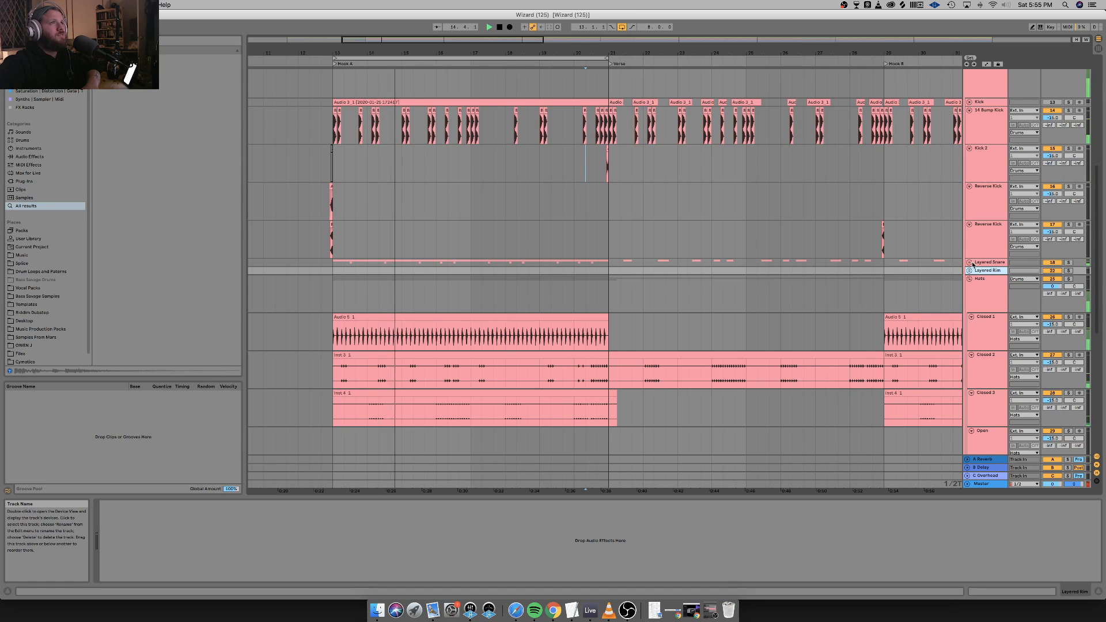
left_click(970, 263)
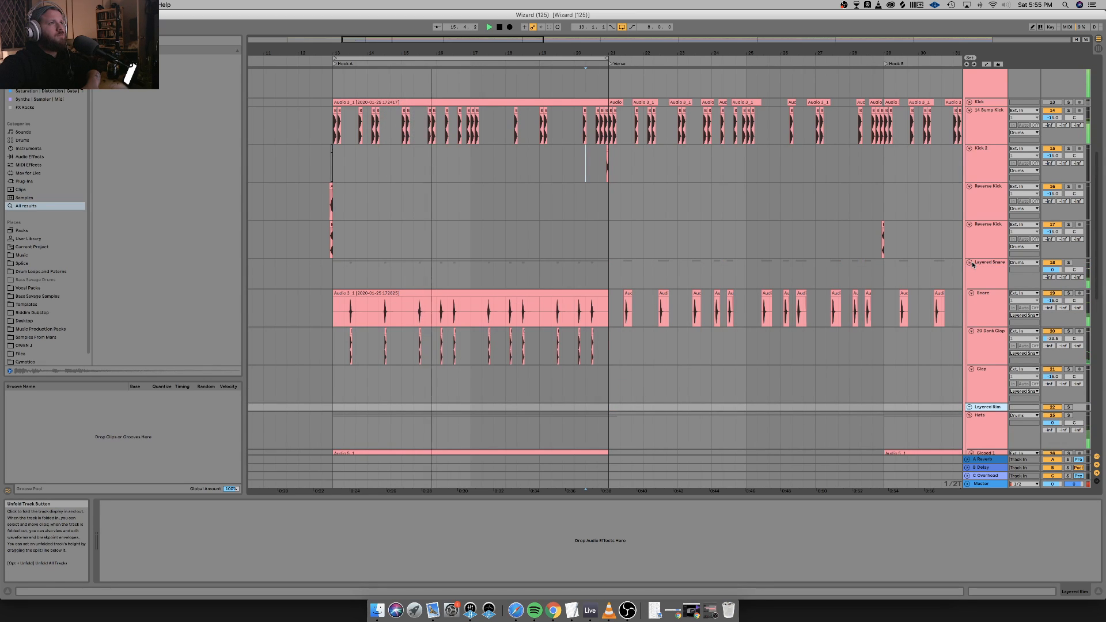
left_click(595, 350)
left_click_drag(595, 350, 331, 352)
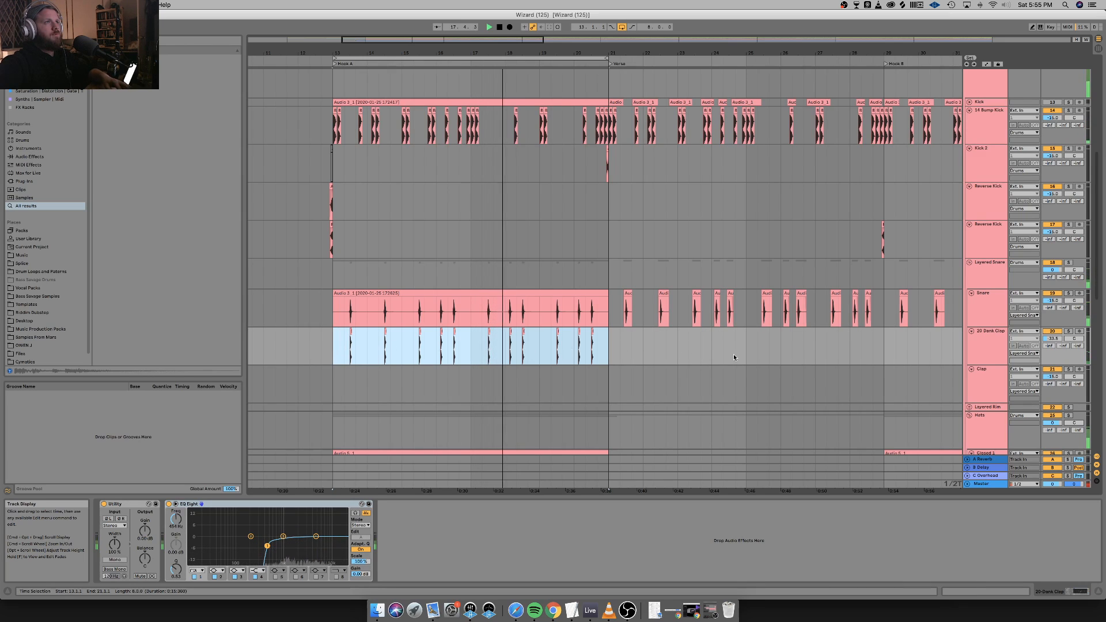
key("super+d")
key("super+d")
key("super+d")
key("super+d")
key("super+d")
key("super+d")
key("super+d")
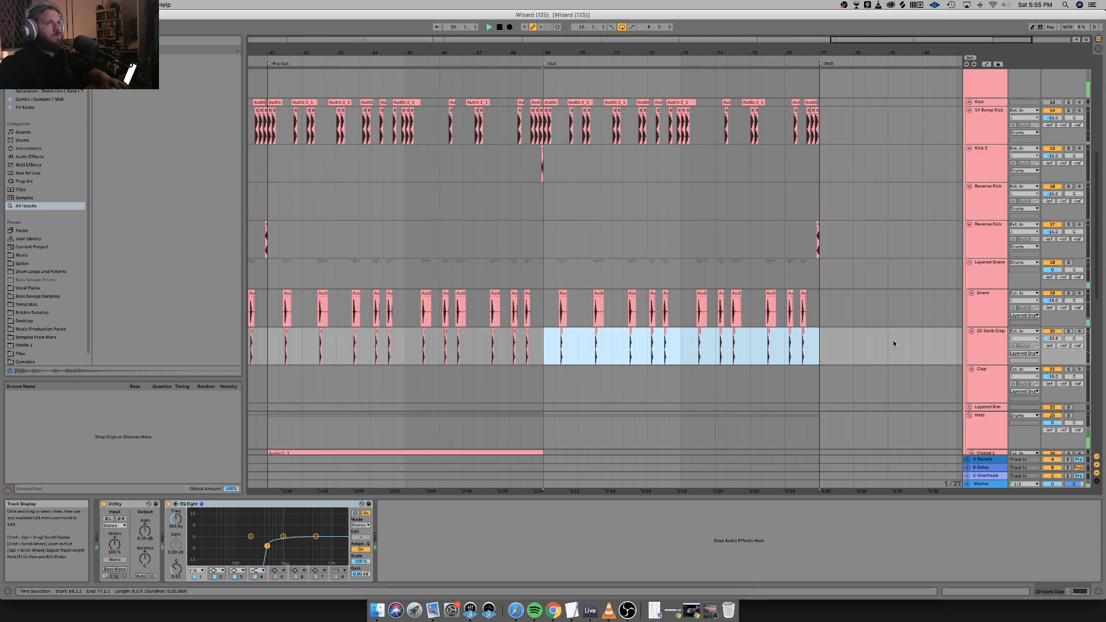
Rename the 14 Bump Kick track as New Kick.
scroll(893, 344, "down", 5)
scroll(865, 345, "left", 3)
scroll(854, 348, "left", 15)
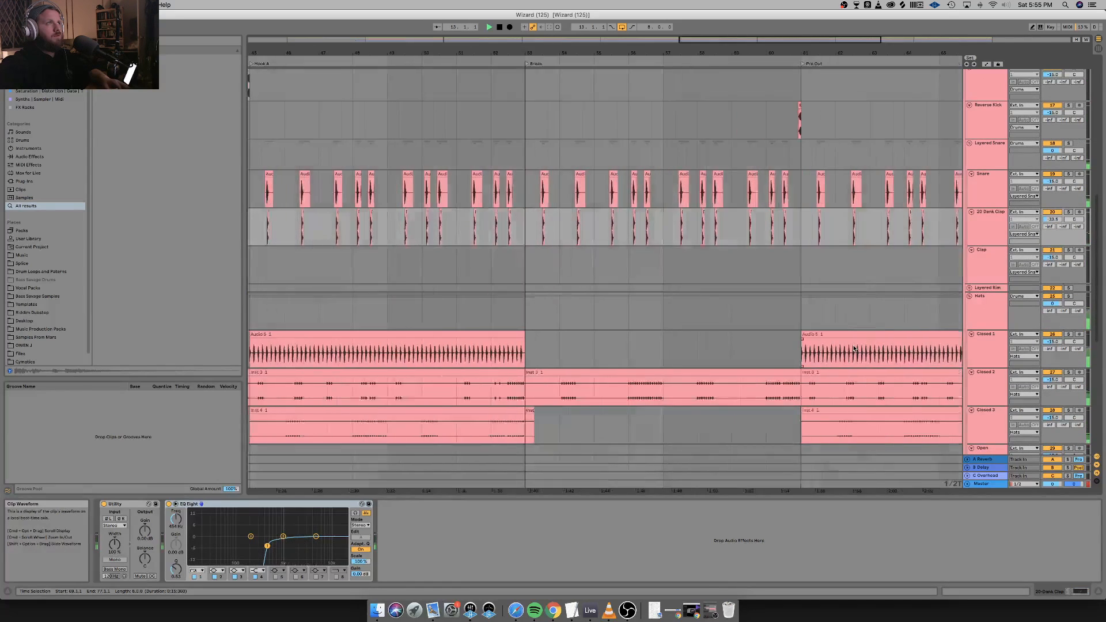
scroll(854, 348, "up", 5)
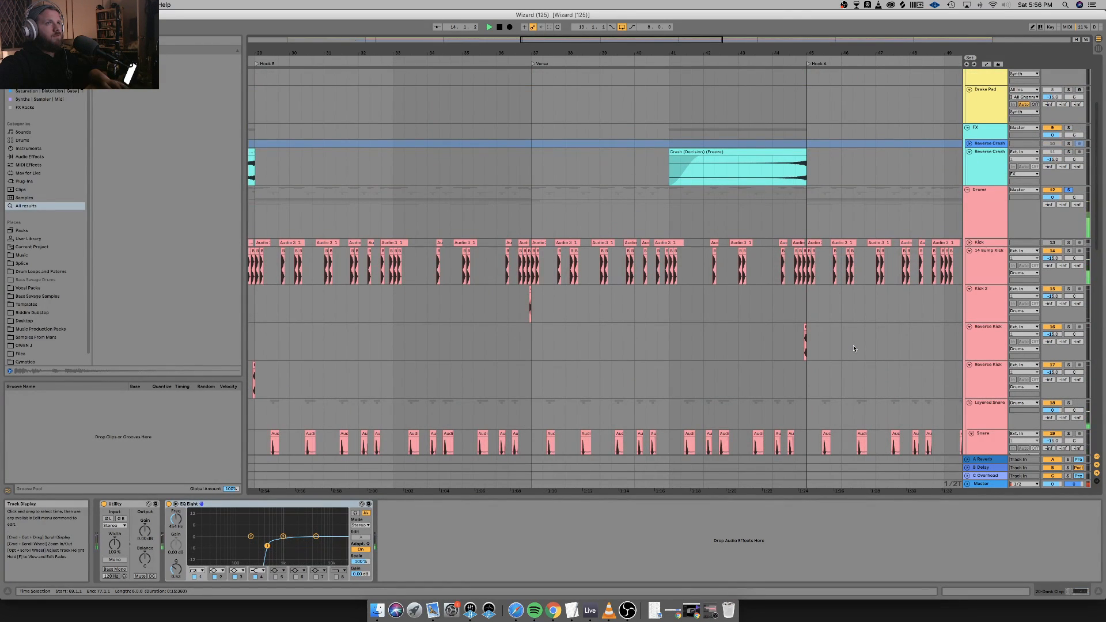
scroll(854, 347, "down", 1)
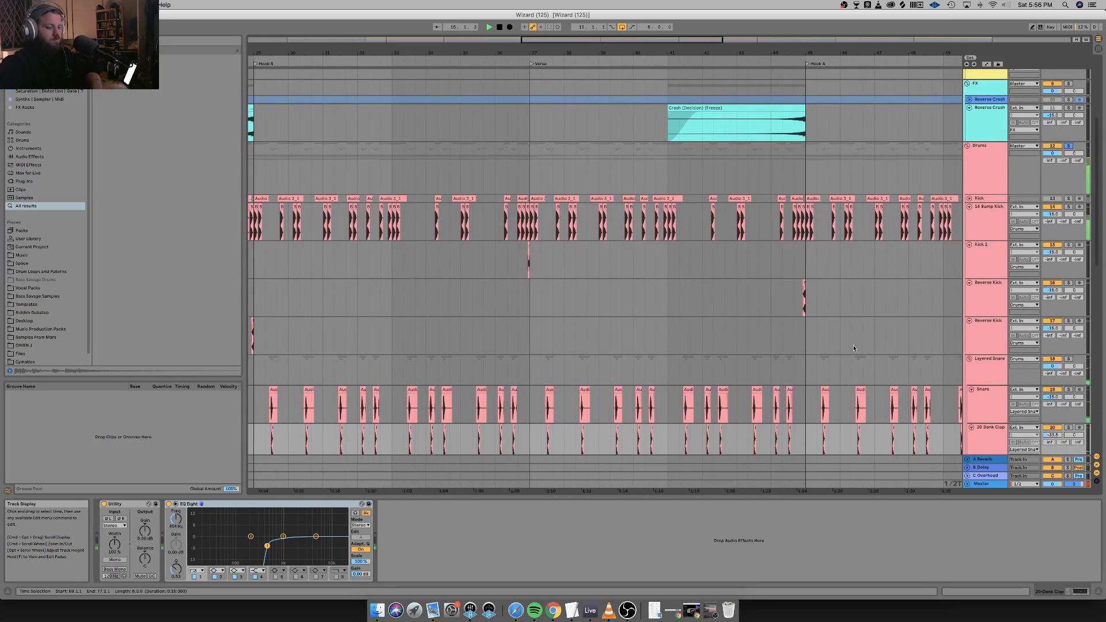
right_click(994, 199)
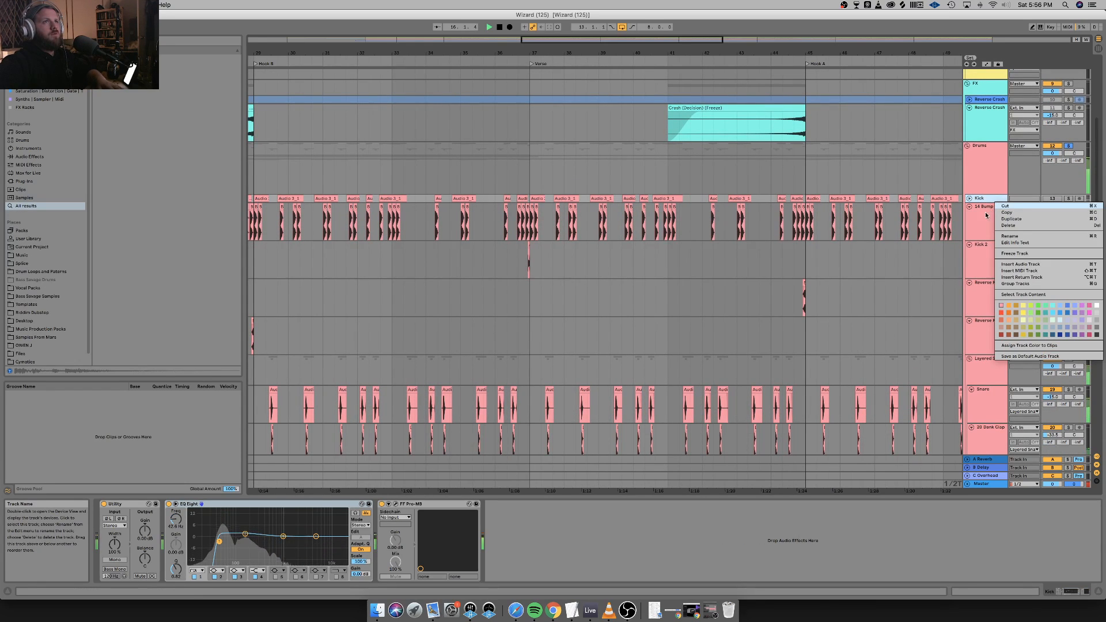
left_click(986, 215)
right_click(986, 214)
left_click(999, 248)
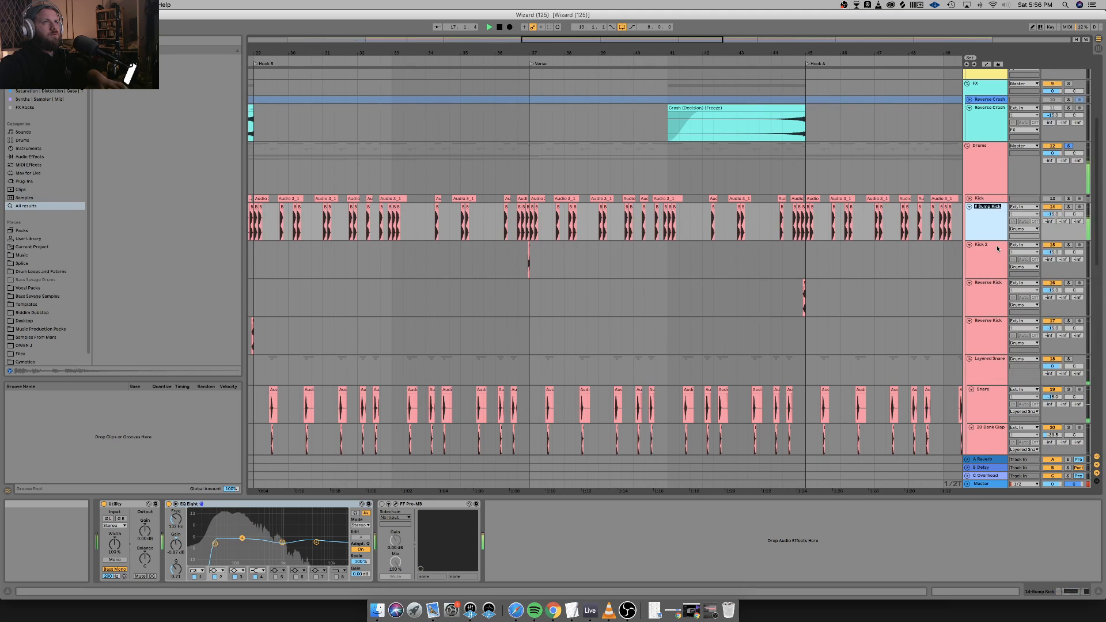
type("New Kick")
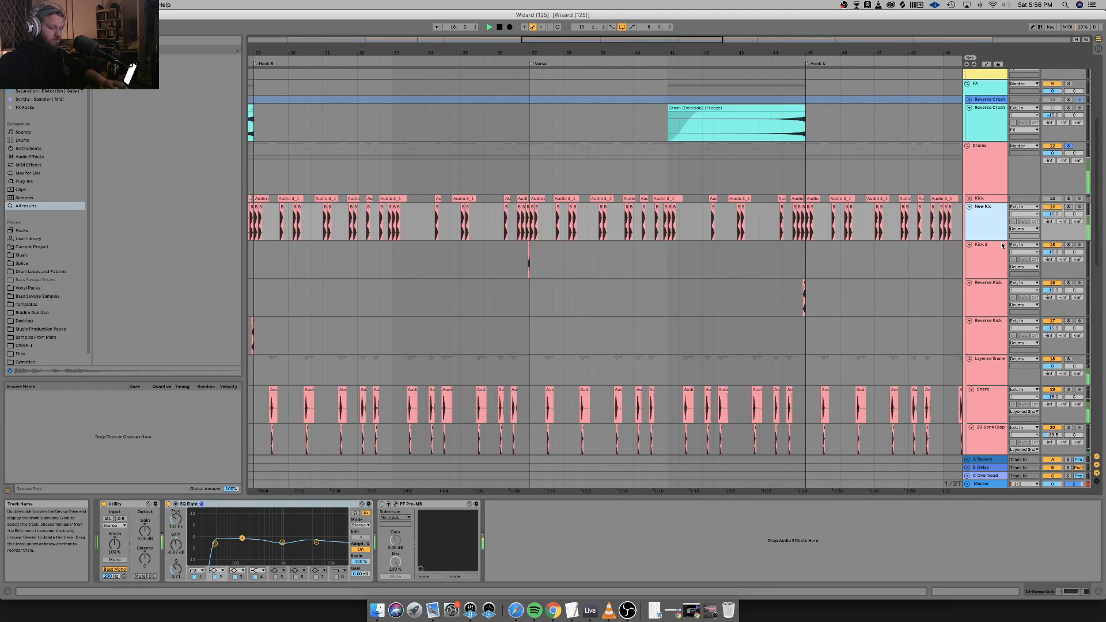
key("Return")
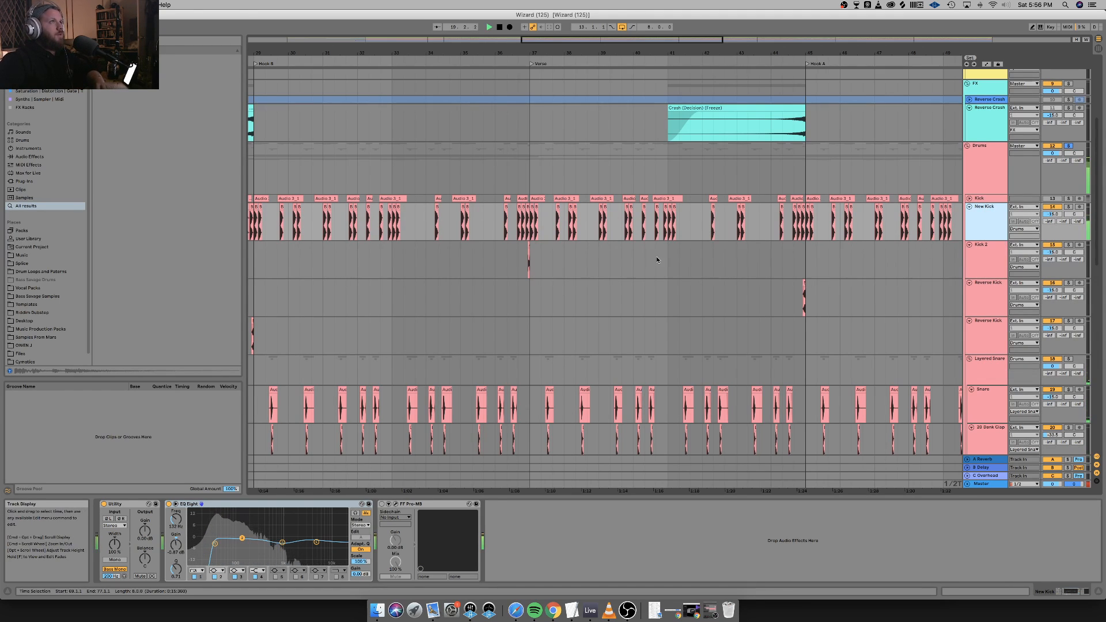
Listen to the soloed drums looping through Hook A while checking the tracks from the kicks down to the 808s.
scroll(657, 260, "left", 15)
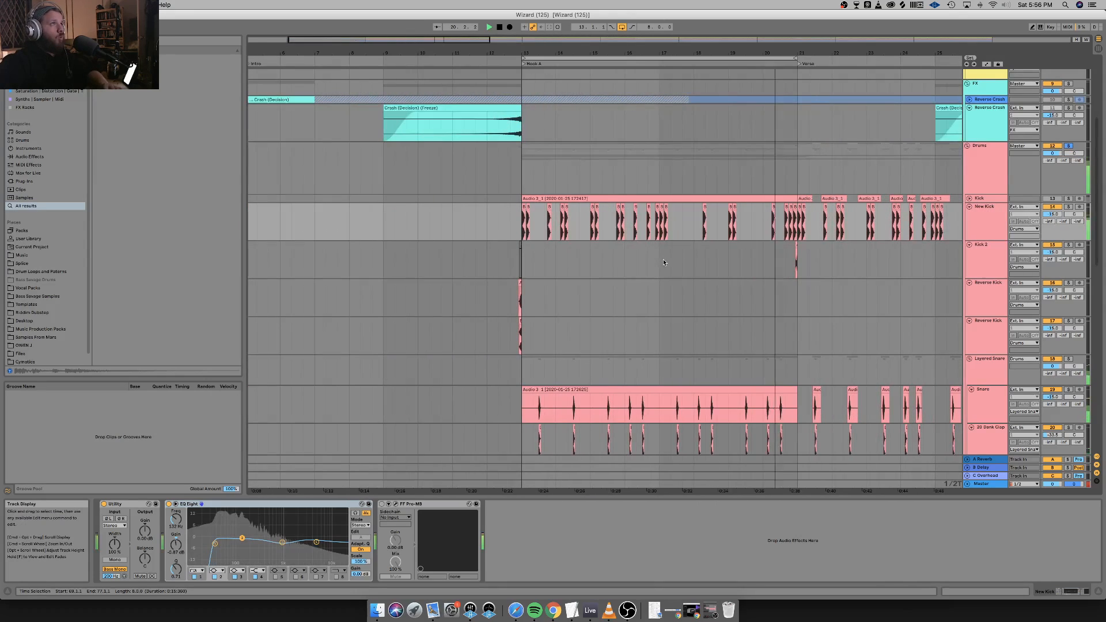
scroll(655, 279, "down", 10)
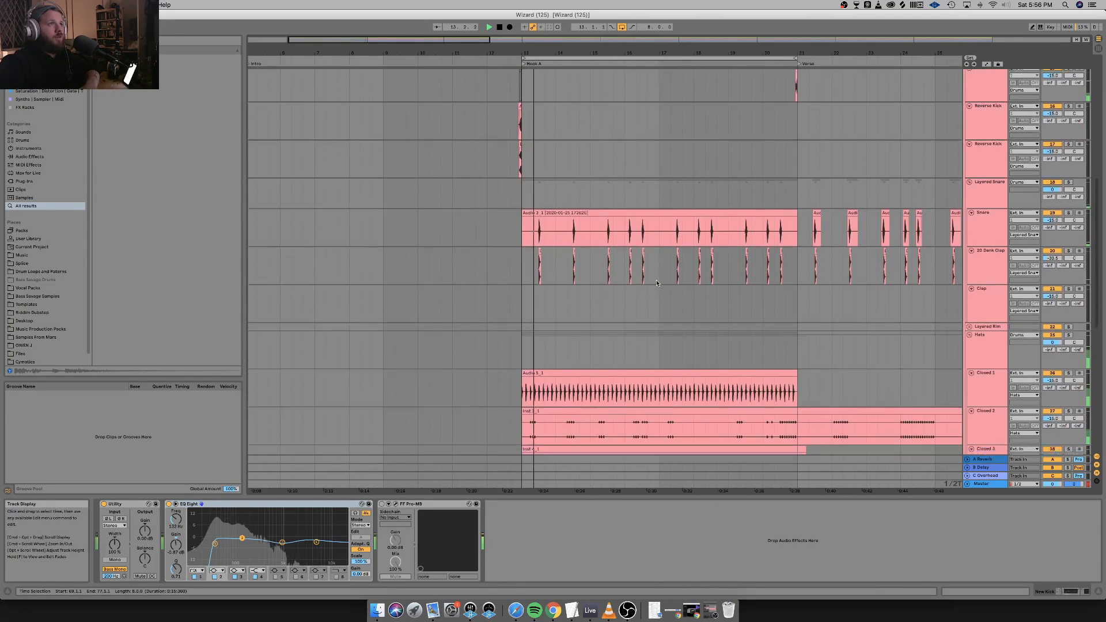
scroll(657, 283, "down", 8)
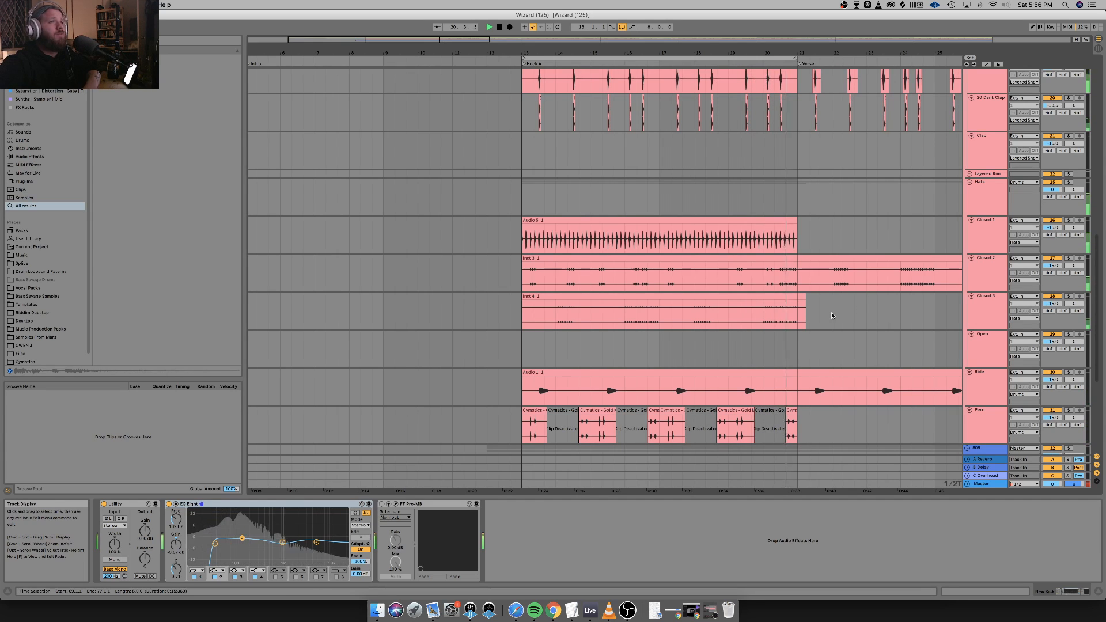
scroll(861, 335, "down", 10)
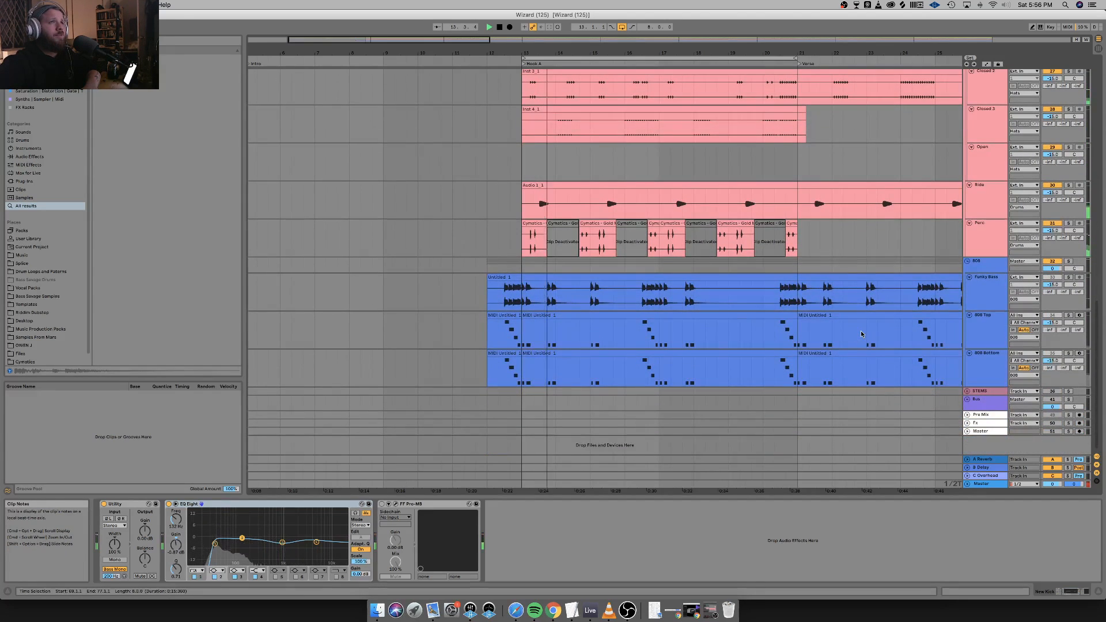
scroll(860, 334, "up", 15)
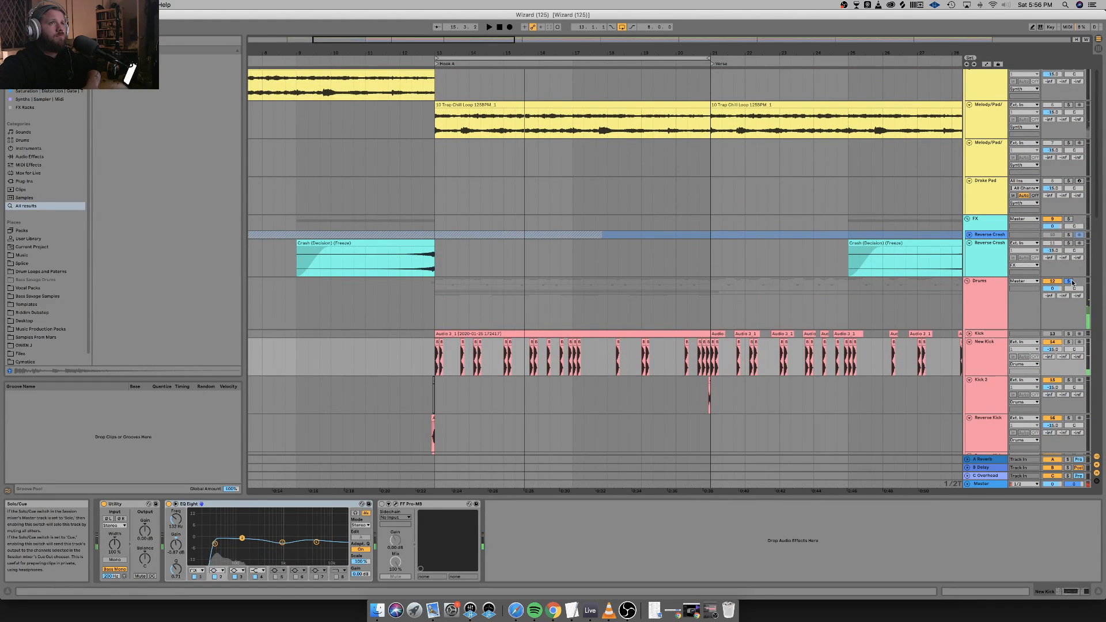
Stop playback, unsolo the Drums group and fit the whole arrangement in view.
key("space")
left_click(746, 297)
key("w")
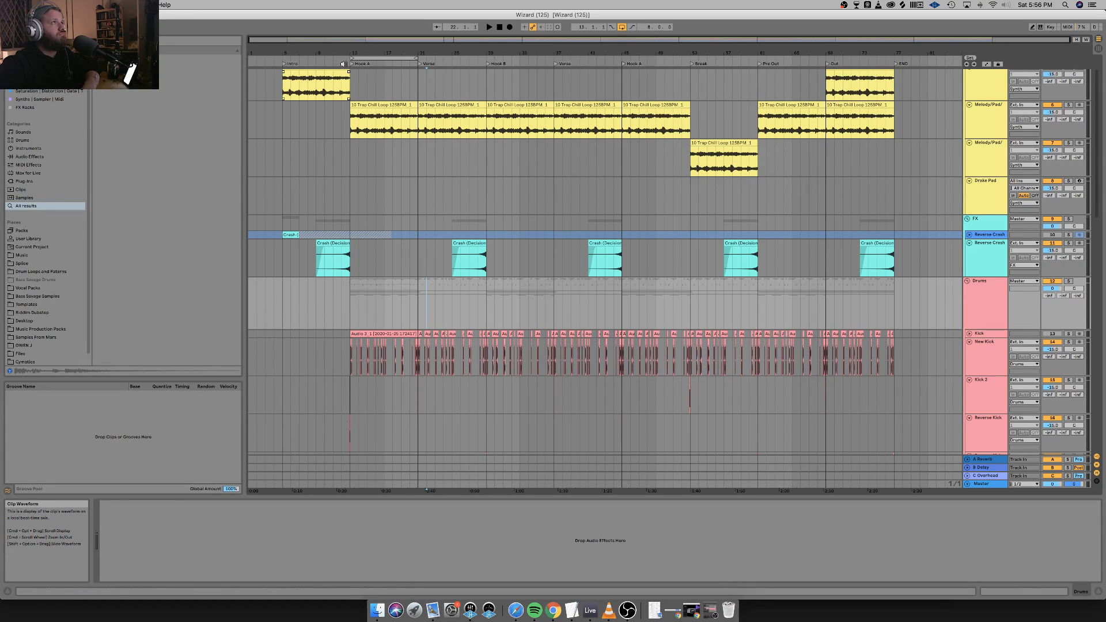
Set the loop to span the Intro and Hook A sections and play it back.
left_click_drag(351, 58, 283, 58)
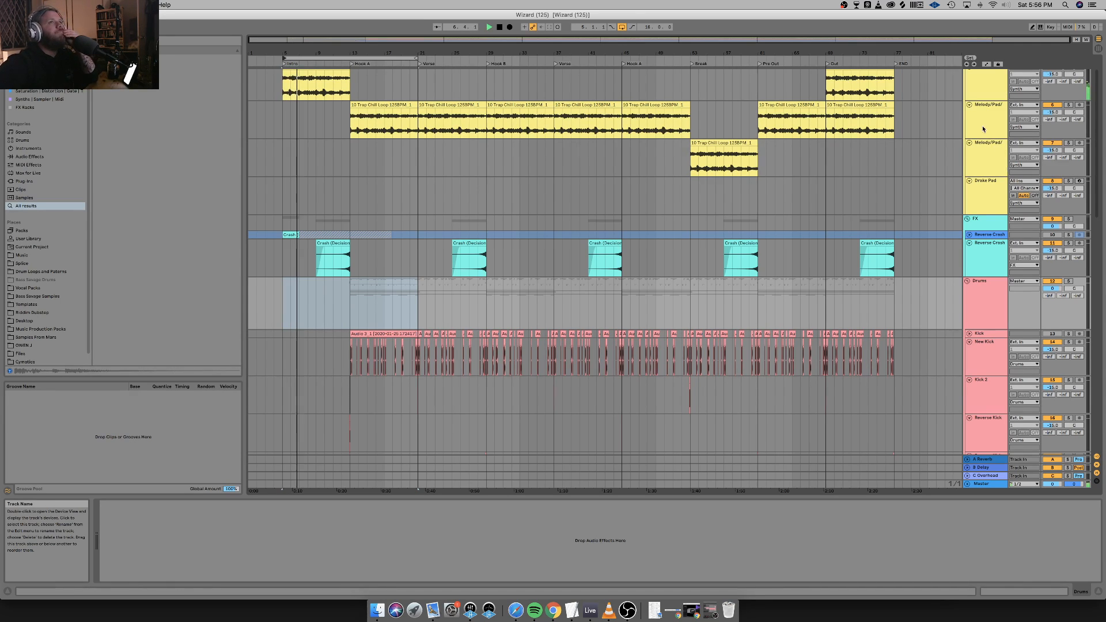
scroll(988, 122, "up", 2)
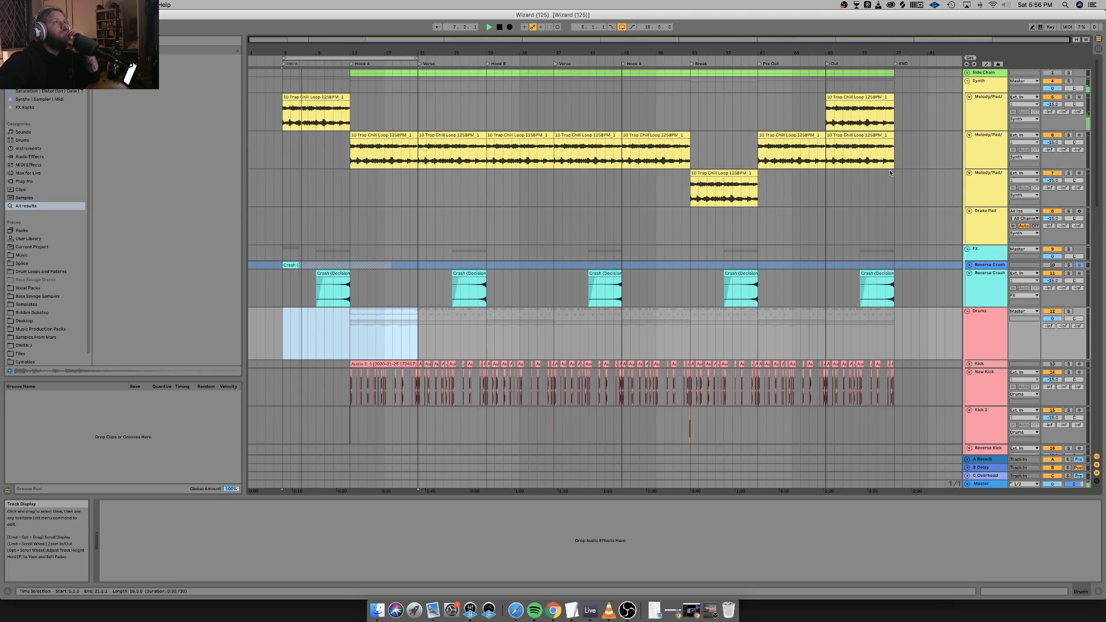
Add an Auto Filter after the Utility on the Intro's Melody/Pad track, then lower its cutoff and raise its resonance during playback.
left_click(992, 116)
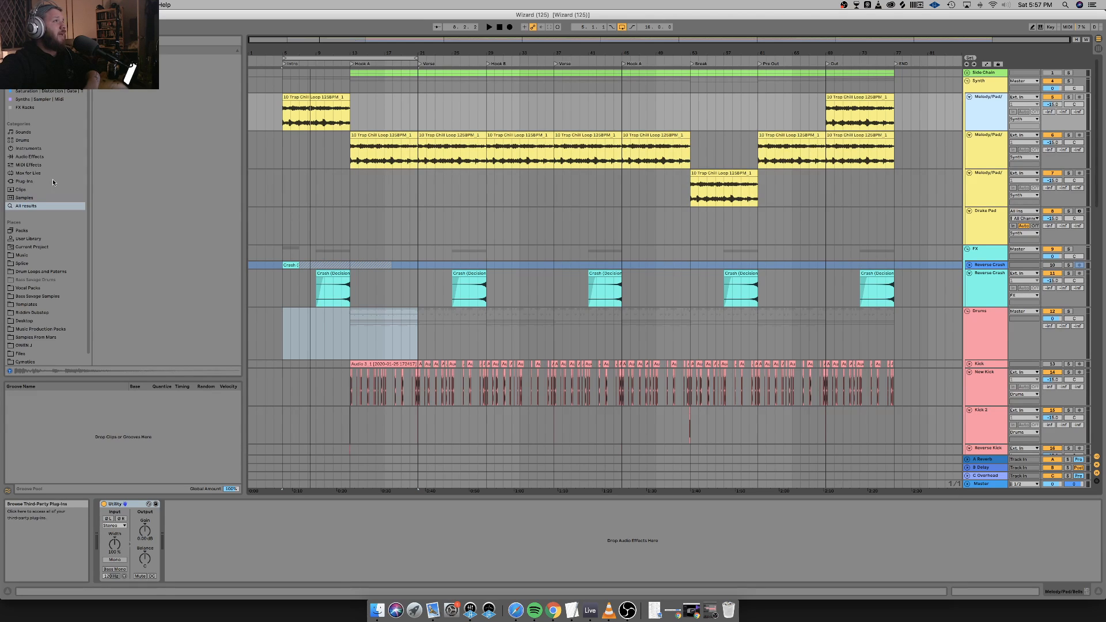
left_click(31, 157)
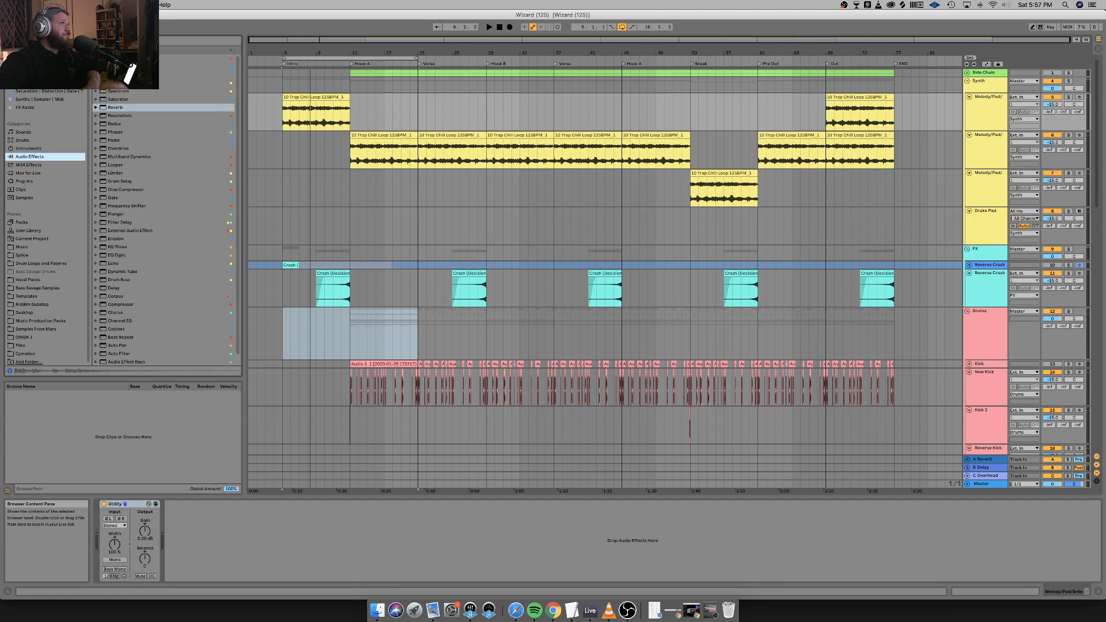
scroll(128, 104, "down", 1)
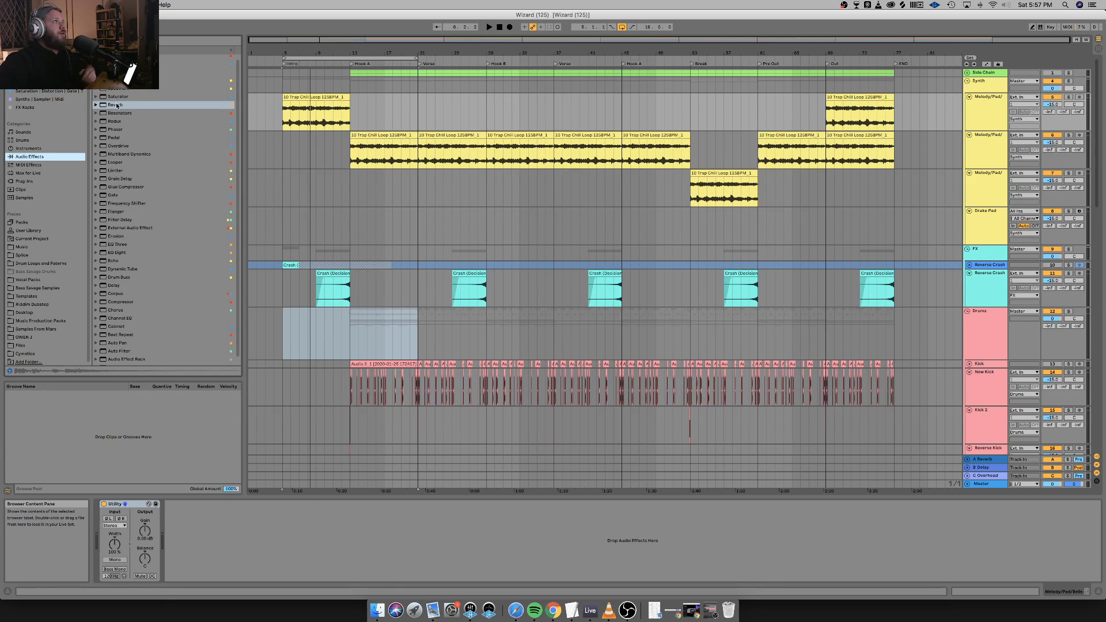
left_click(122, 50)
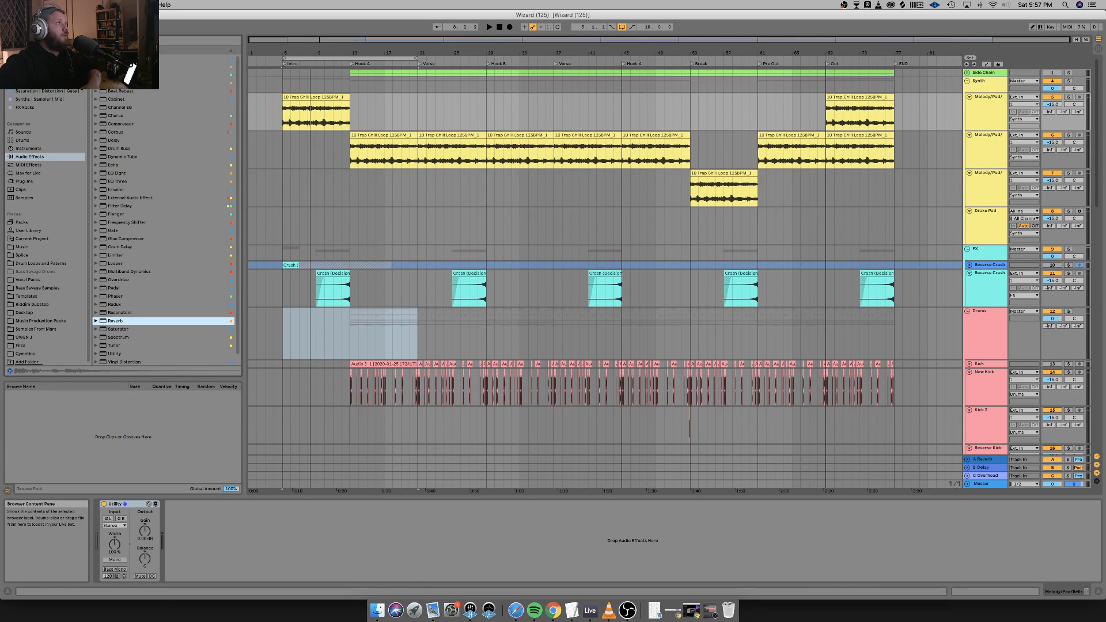
left_click_drag(120, 75, 316, 520)
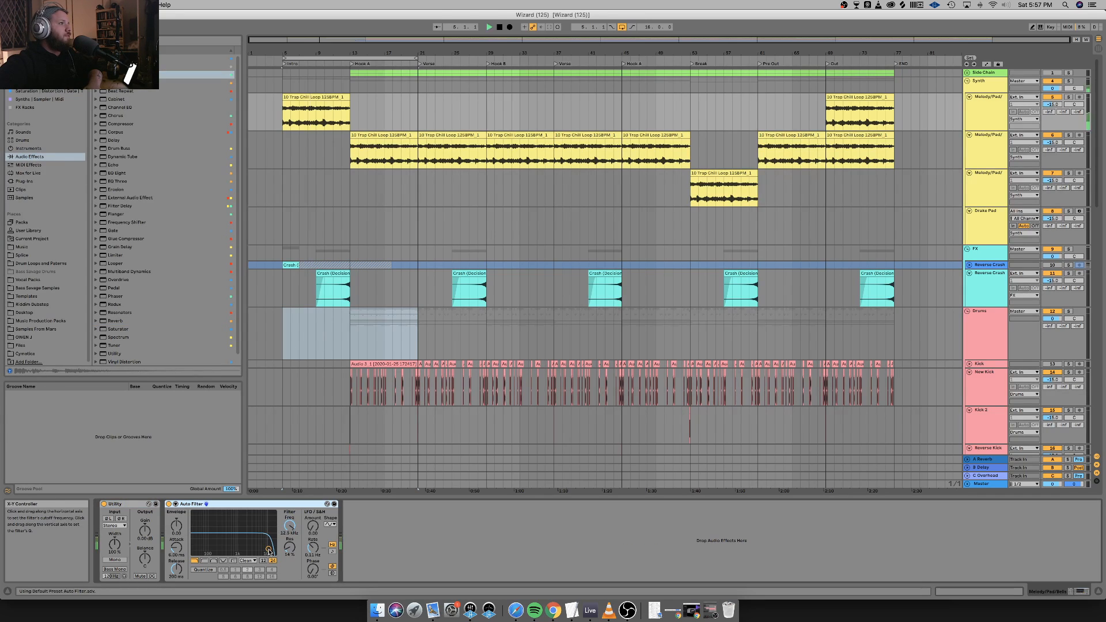
left_click_drag(268, 551, 235, 543)
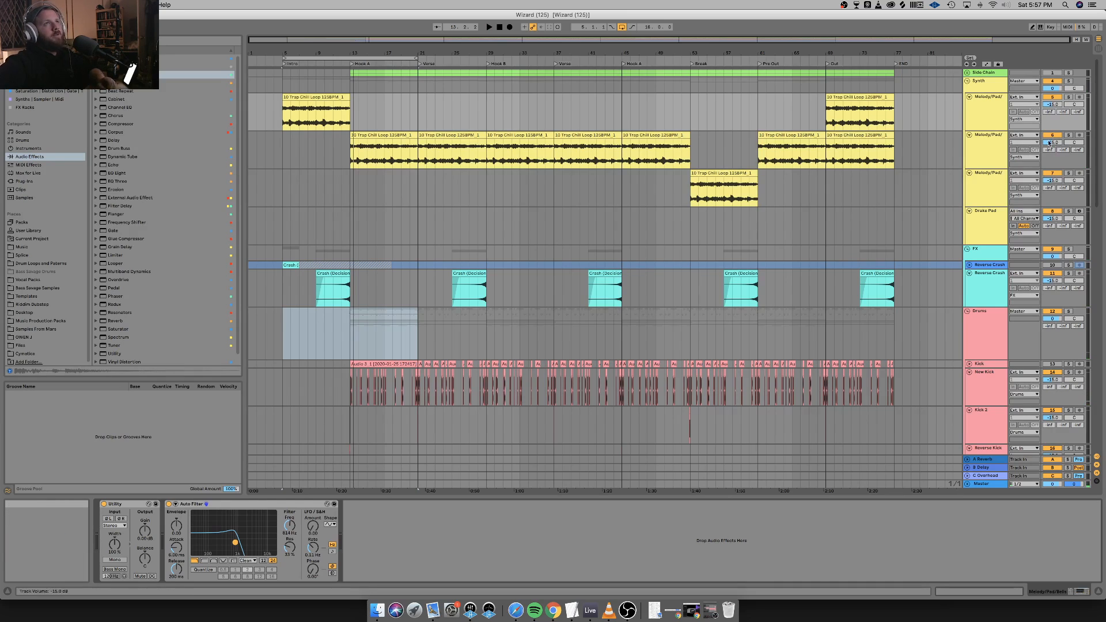
Automate the Auto Filter's Frequency on the Intro's Melody/Pad track so that it rises in a curve towards the start of Hook A.
left_click(984, 118)
key("a")
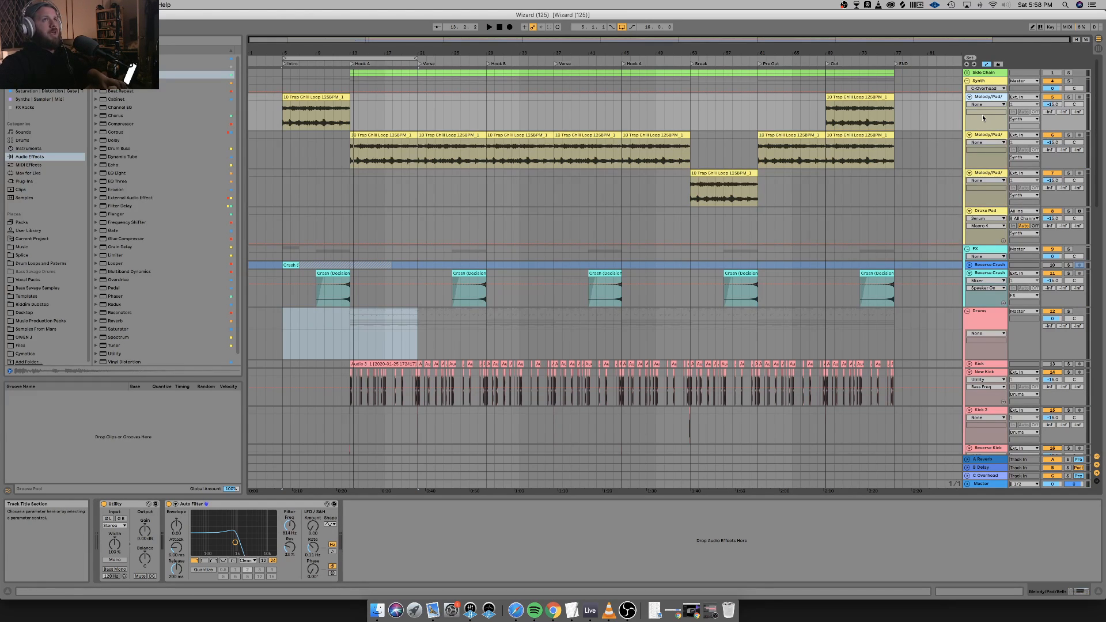
left_click(979, 105)
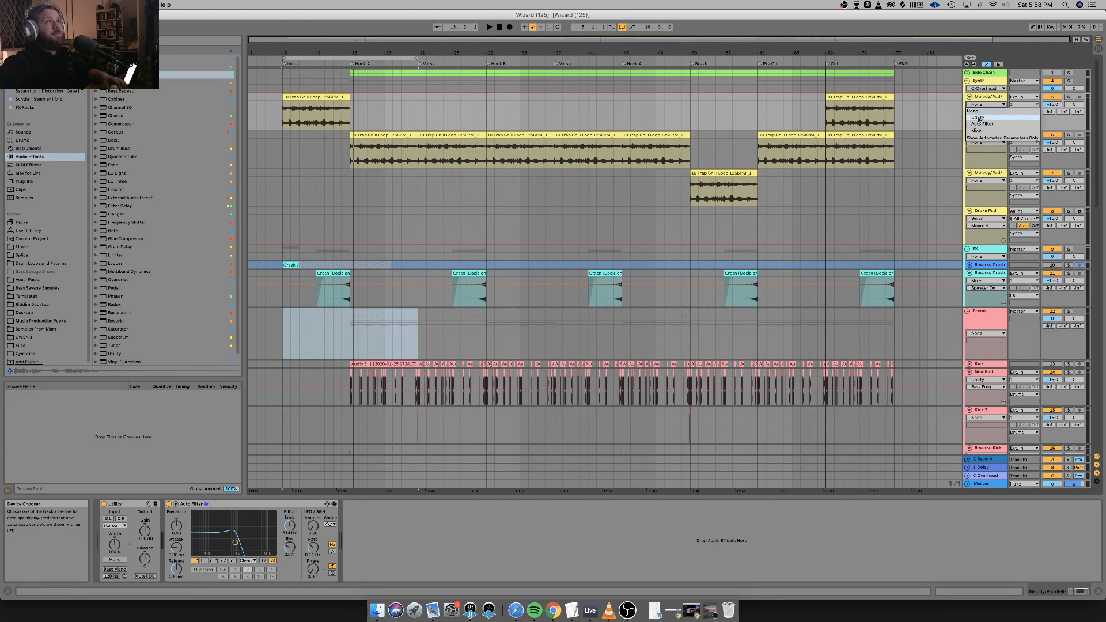
left_click(979, 123)
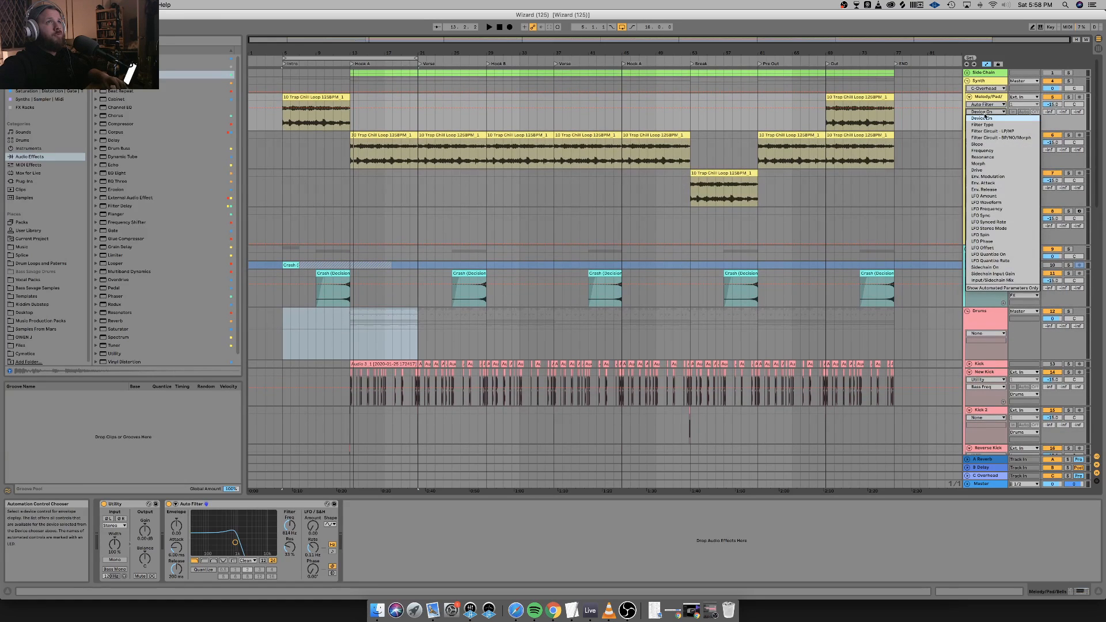
left_click(992, 152)
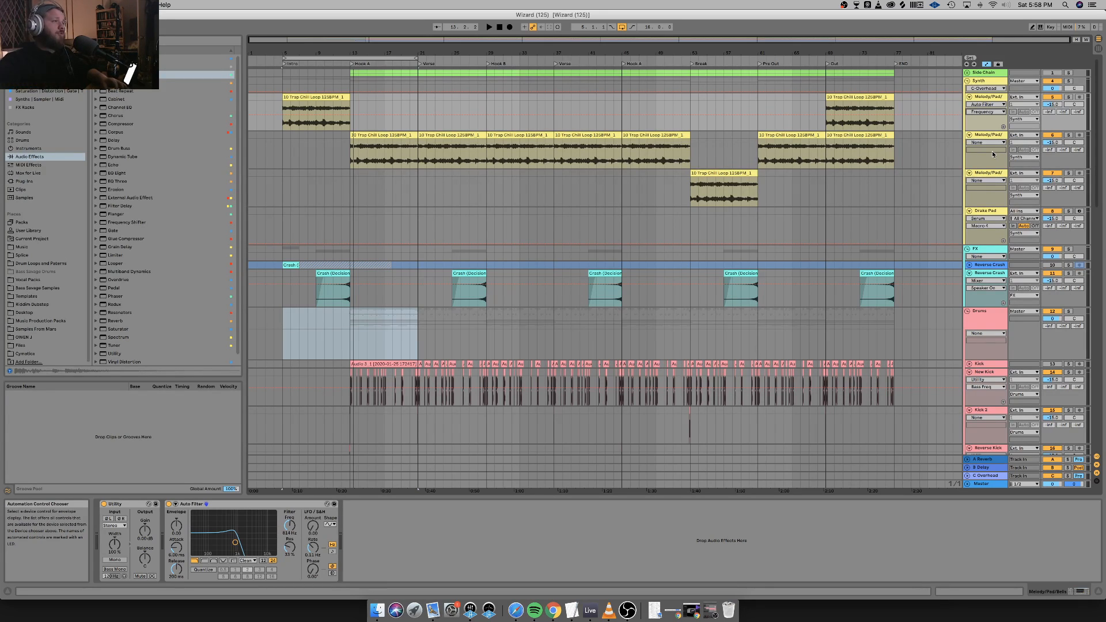
left_click(284, 117)
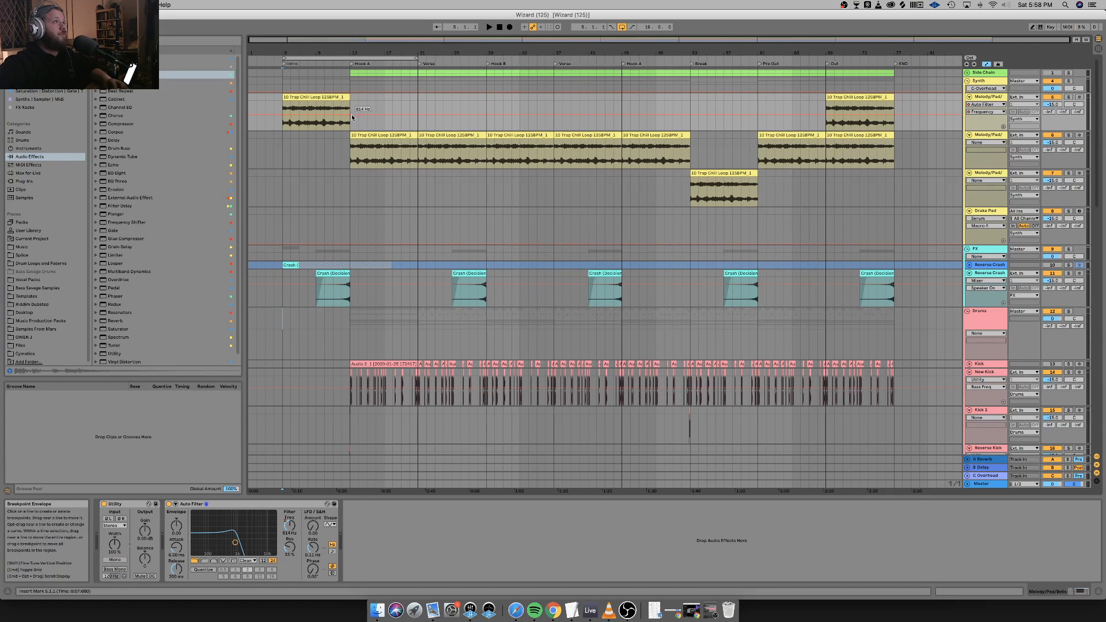
left_click_drag(350, 115, 334, 110)
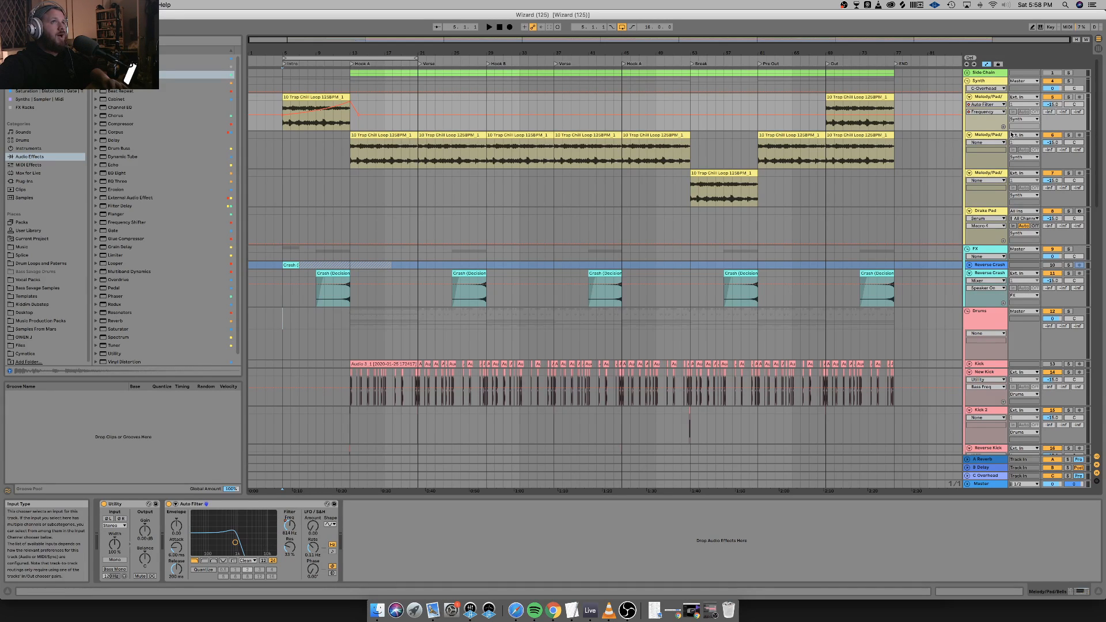
Automate the Auto Filter's Resonance on the Intro melody so that it falls to 0% by the start of Hook A.
left_click(986, 112)
left_click(986, 112)
left_click(986, 112)
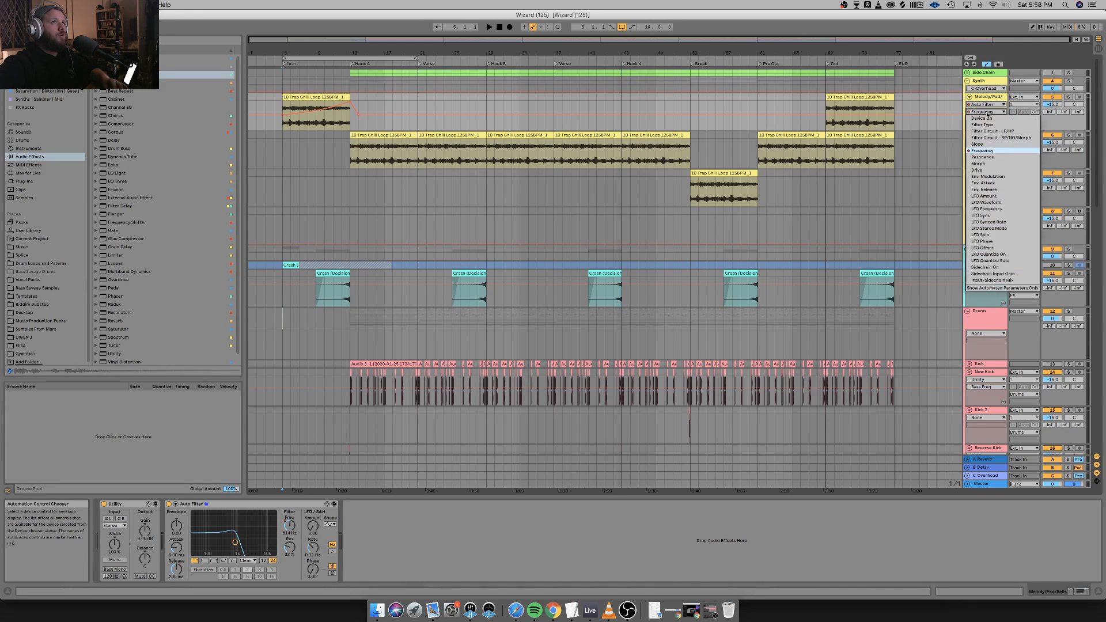
left_click(990, 158)
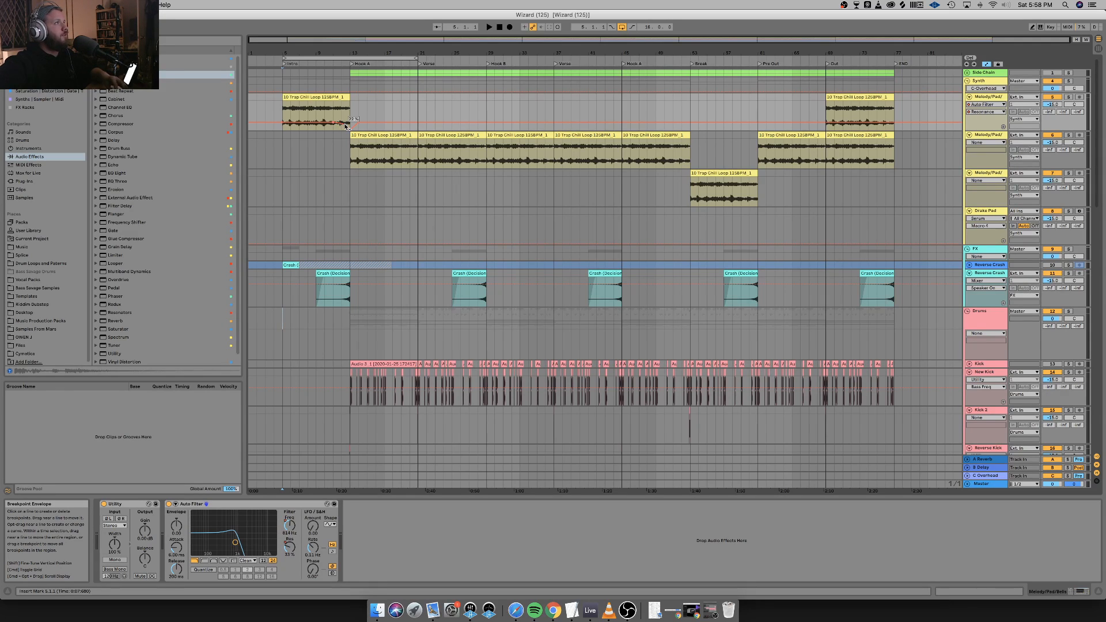
Listen to the filtered Intro leading into Hook A while checking the drum tracks, then stop playback.
key("space")
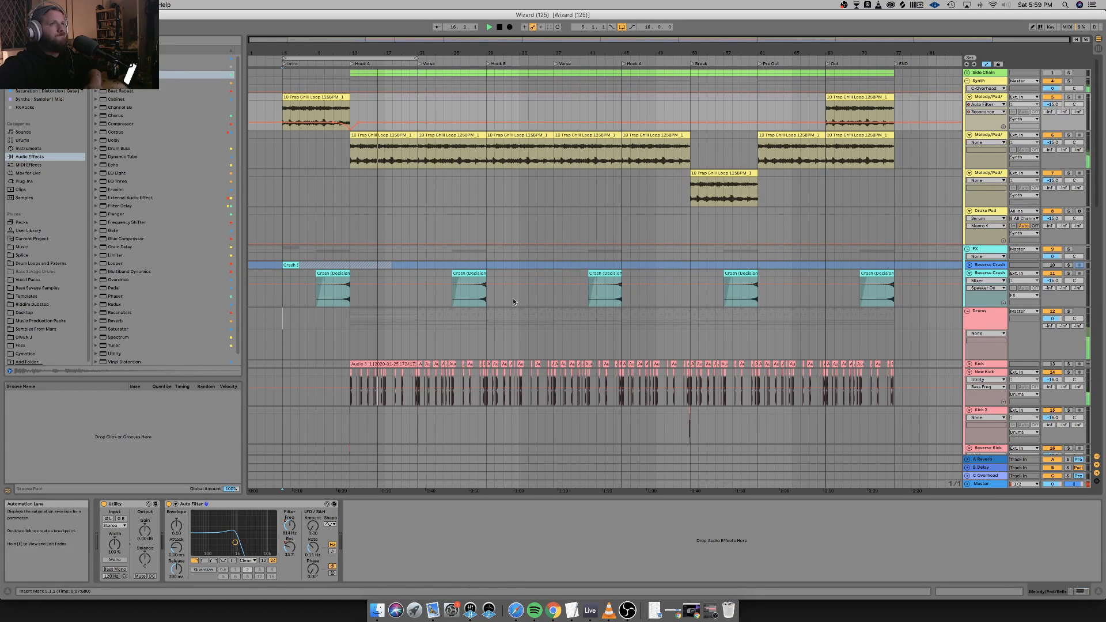
scroll(509, 300, "down", 10)
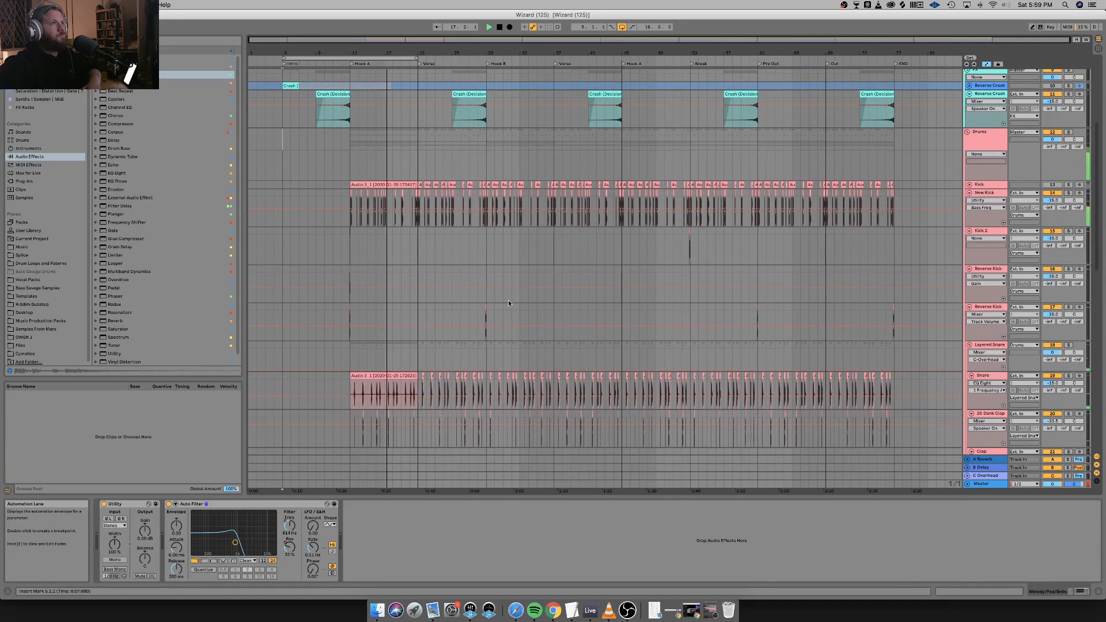
key("space")
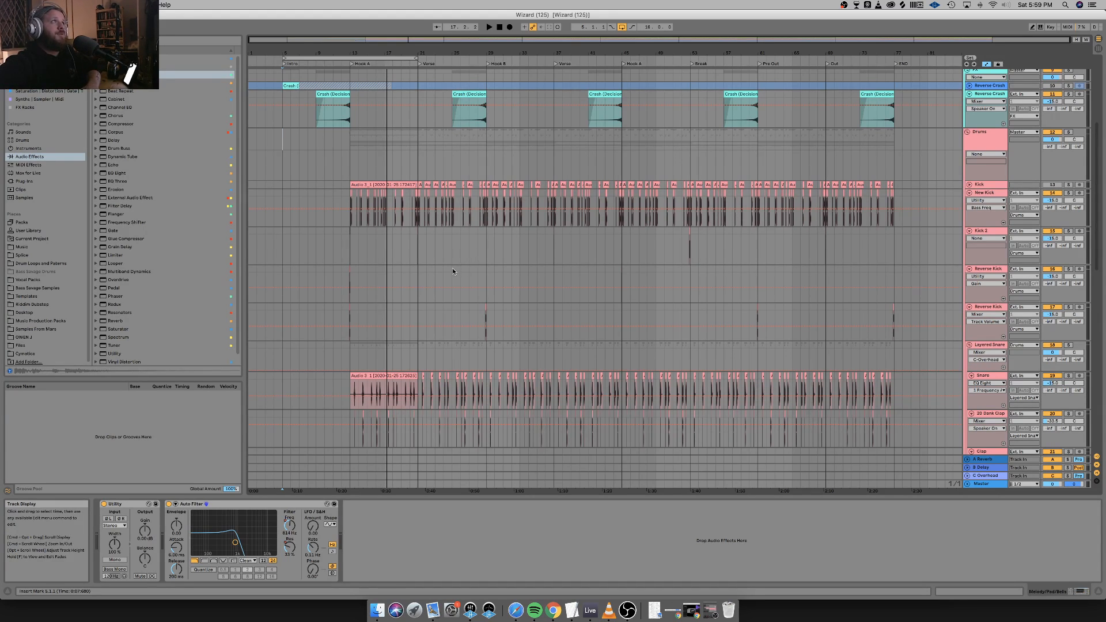
scroll(402, 185, "up", 5)
scroll(402, 185, "up", 1)
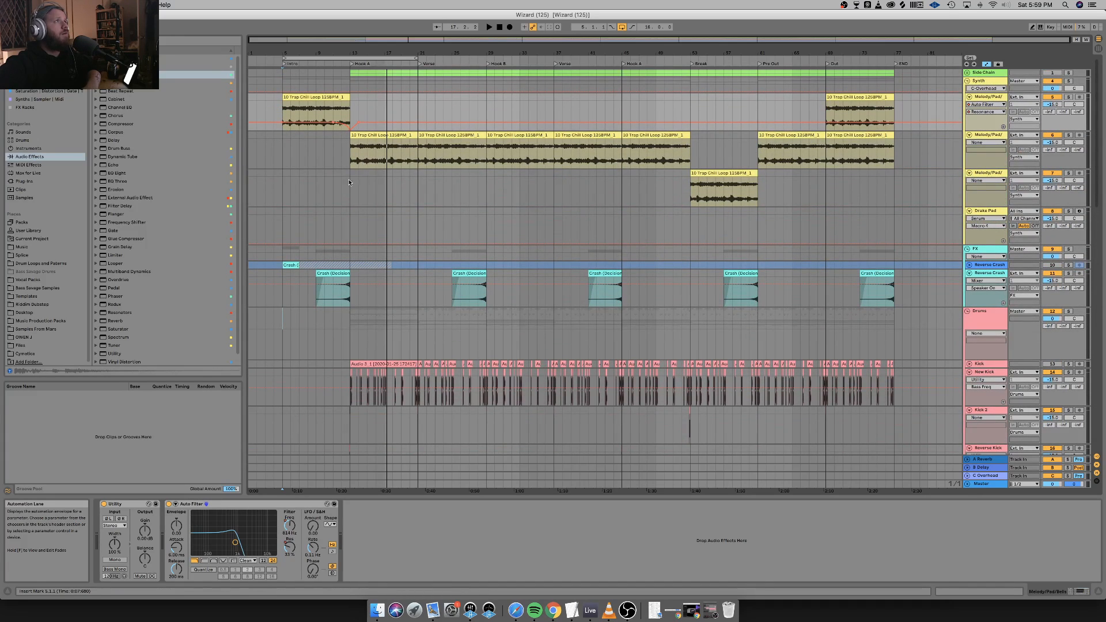
left_click(338, 98)
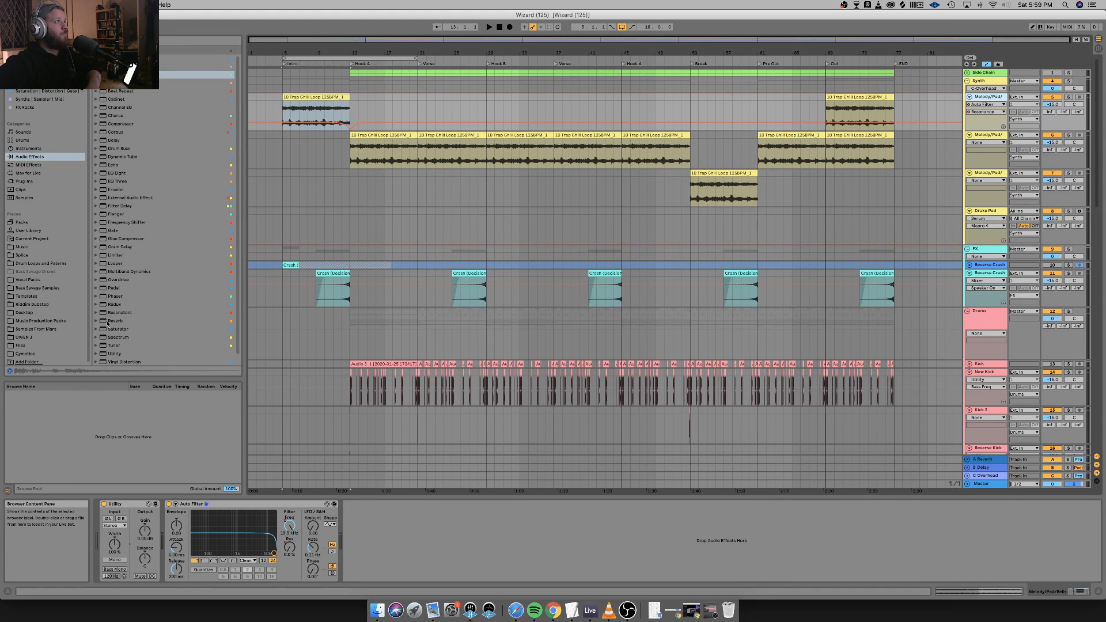
left_click_drag(108, 324, 186, 342)
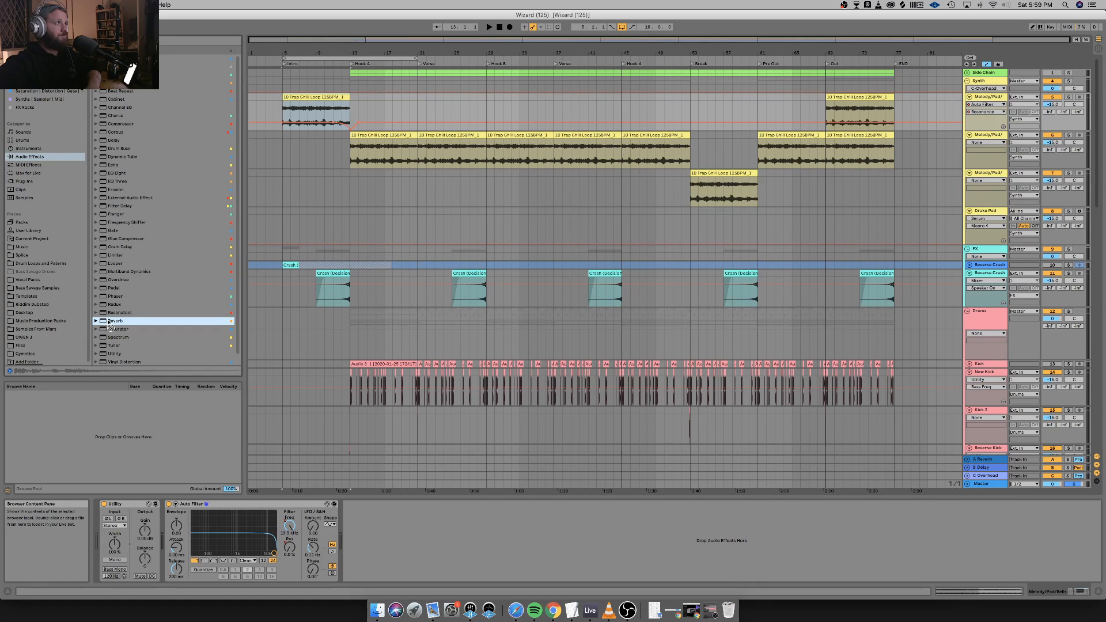
left_click_drag(108, 320, 108, 321)
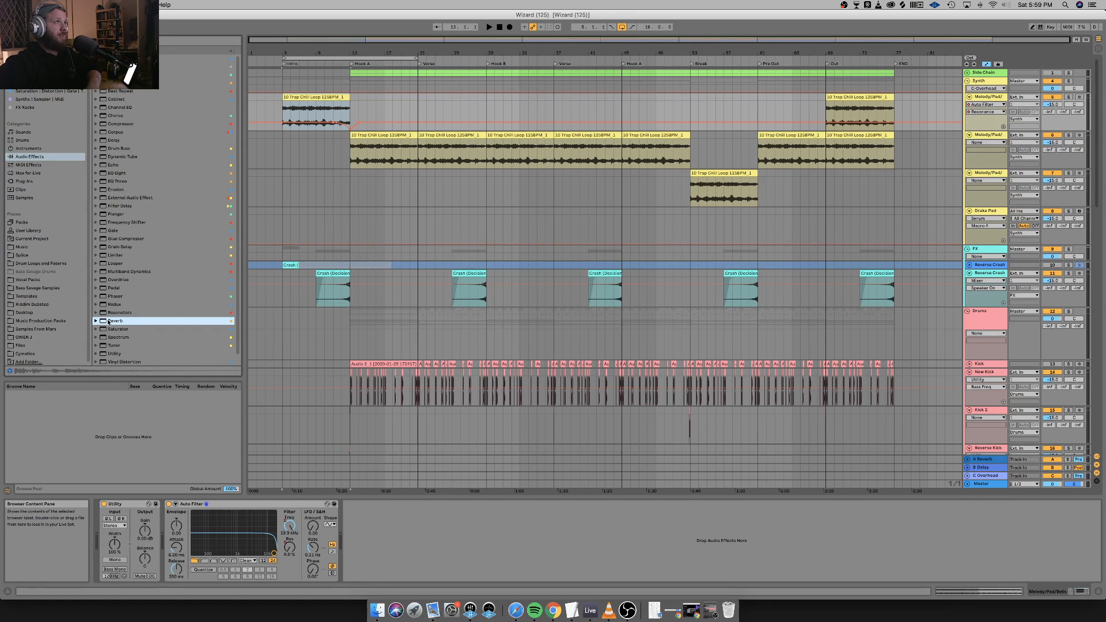
Unfreeze the first Reverse Crash track in the FX group and copy its Reverb device.
left_click(997, 265)
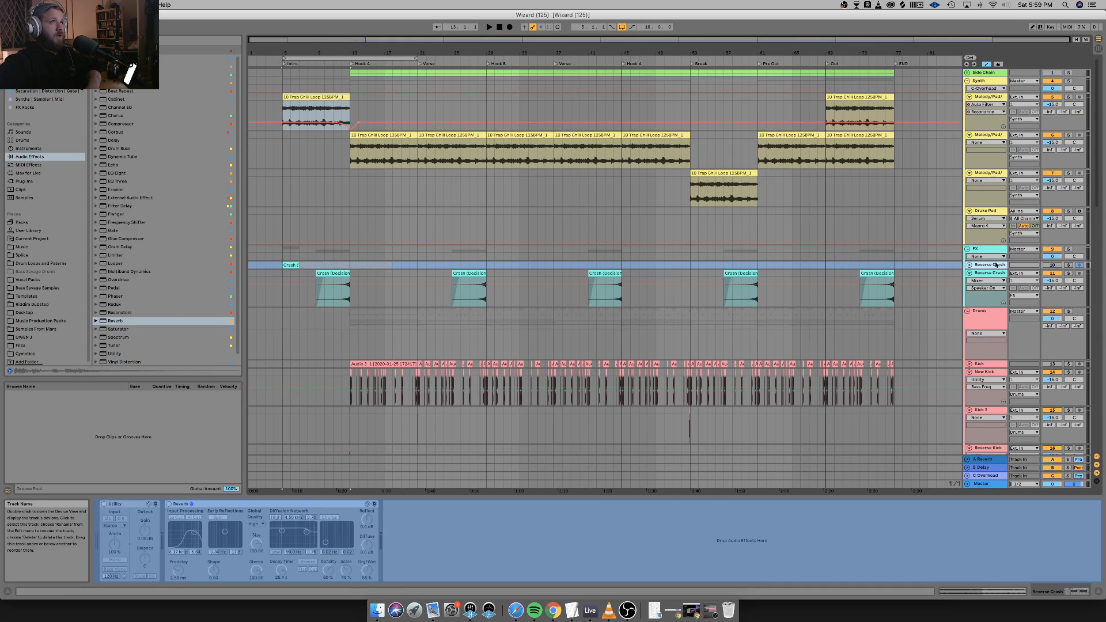
right_click(996, 264)
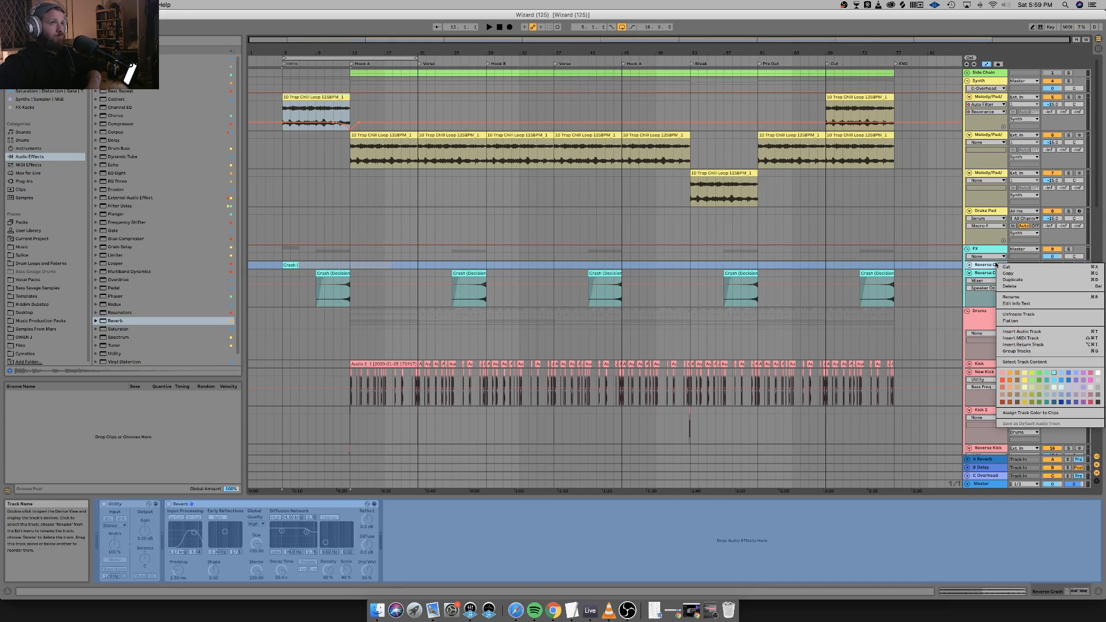
left_click(1019, 315)
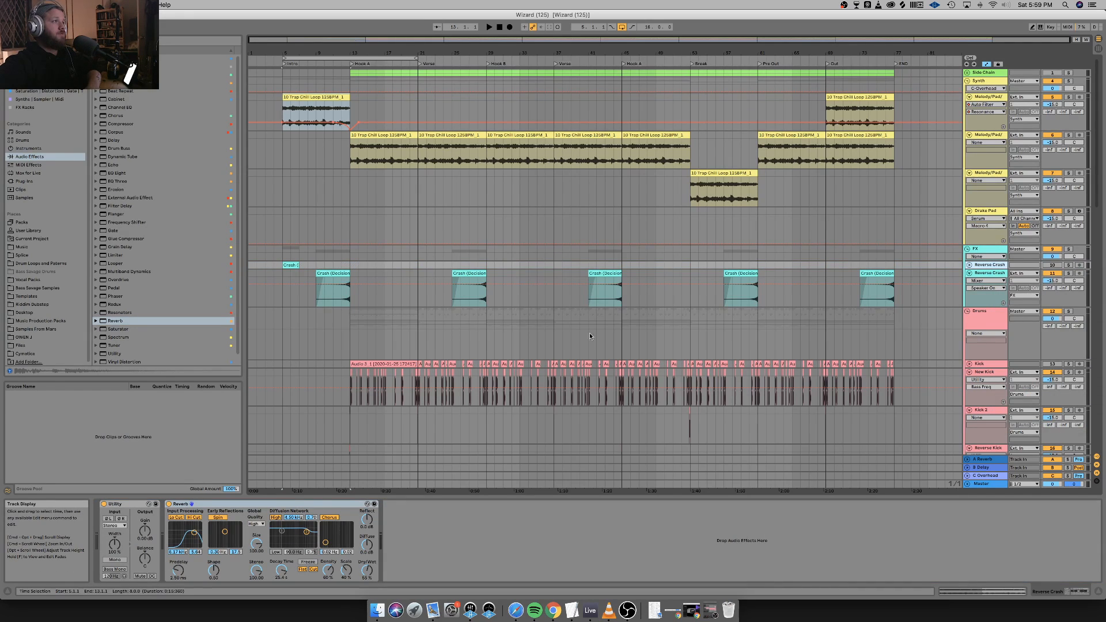
left_click(277, 504)
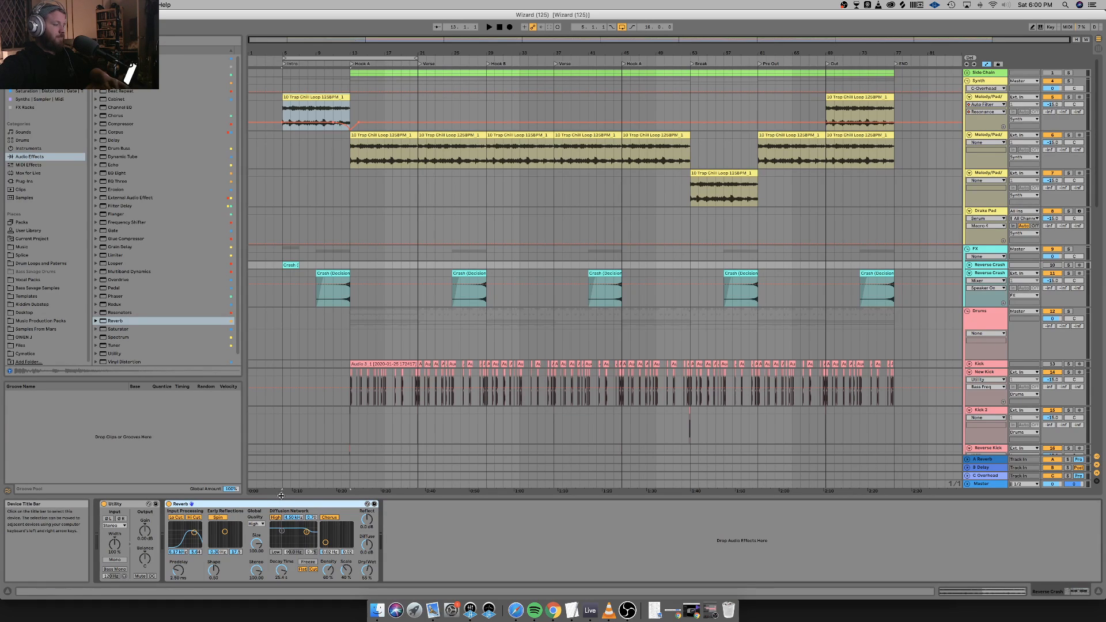
Paste the Reverb onto the Intro's Melody/Pad track and place it between the Utility and the Auto Filter.
left_click(991, 97)
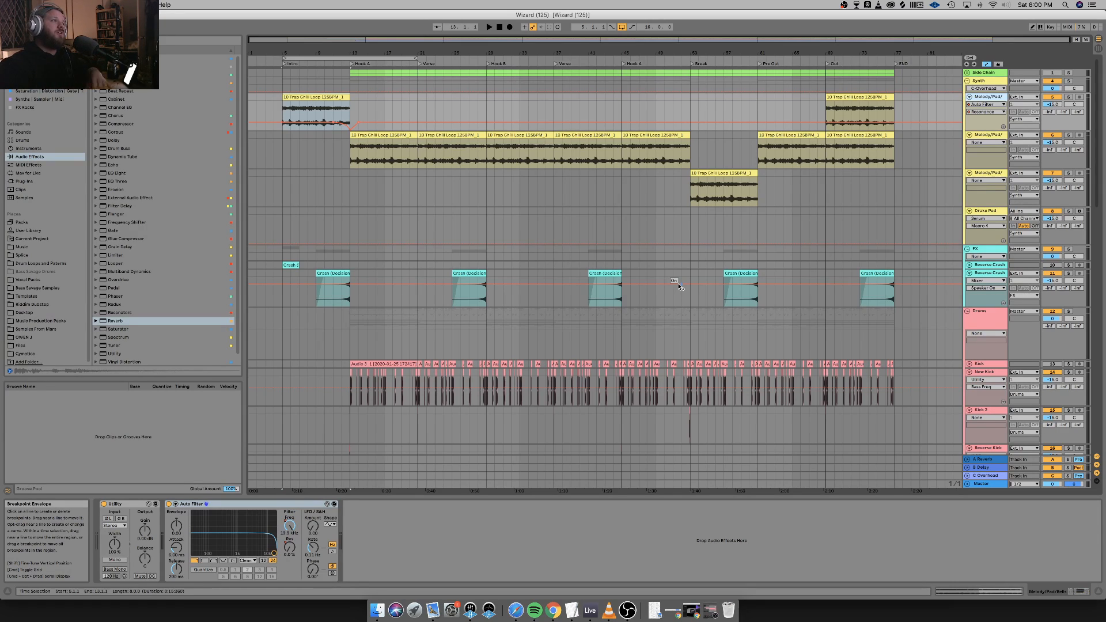
left_click(471, 511)
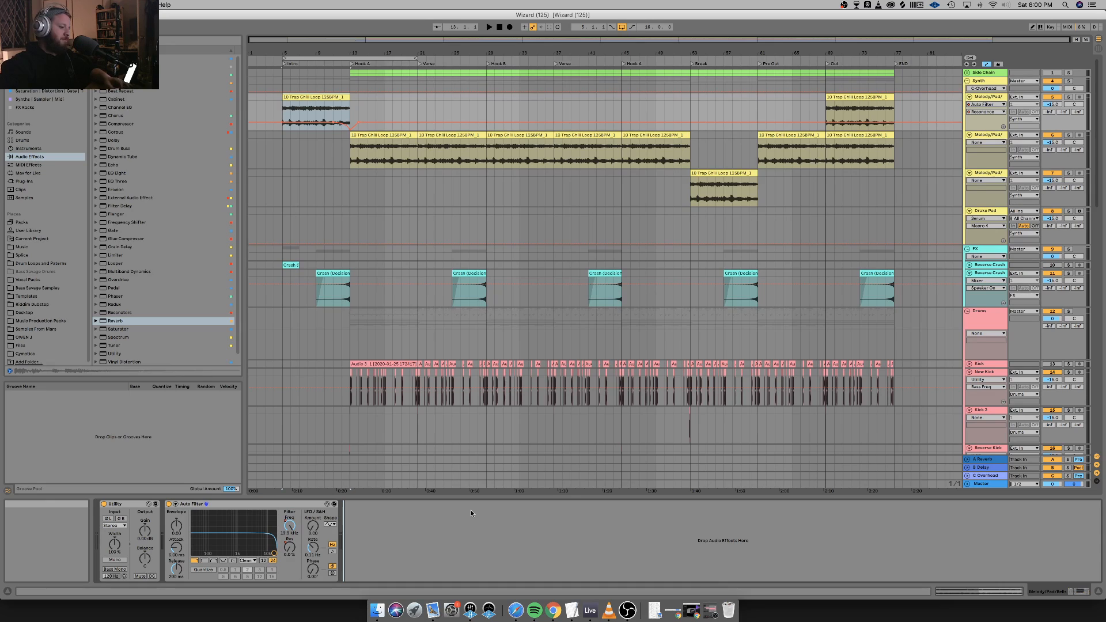
key("super+v")
left_click_drag(454, 504, 203, 502)
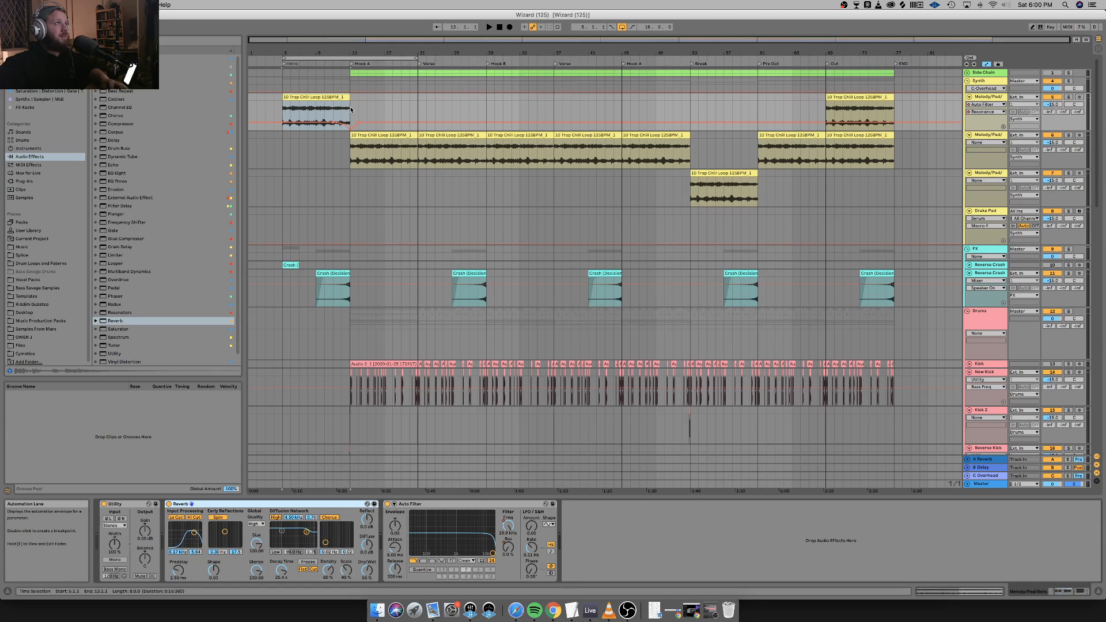
Show the Reverb's automation on the Intro's Melody/Pad track, shorten its Decay Time to about 12 seconds and audition the result.
left_click(980, 105)
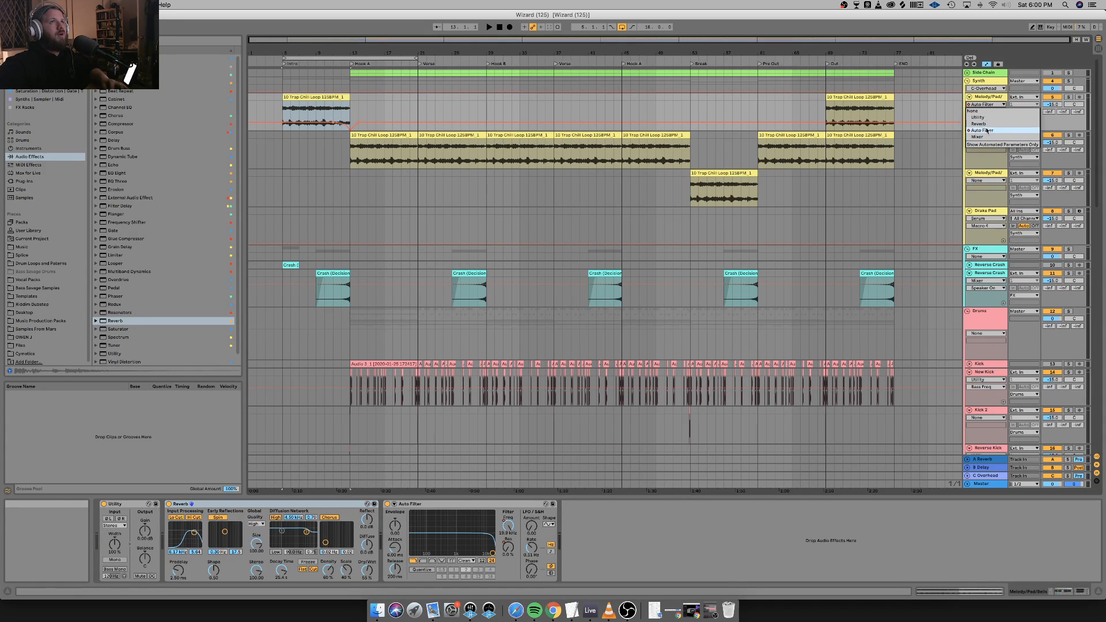
left_click(986, 124)
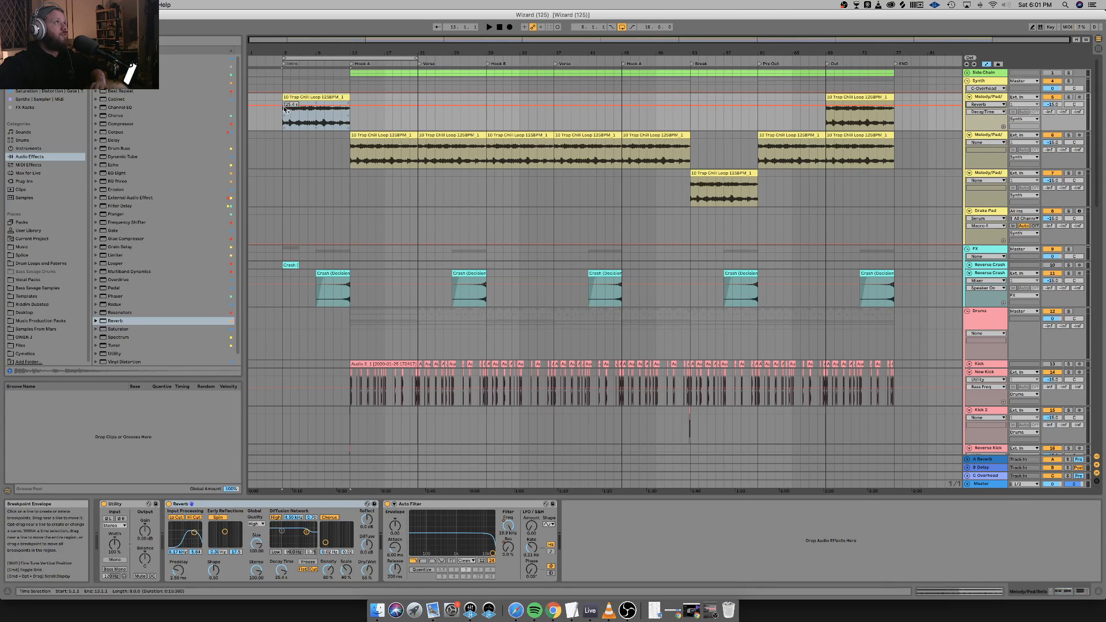
left_click(986, 112)
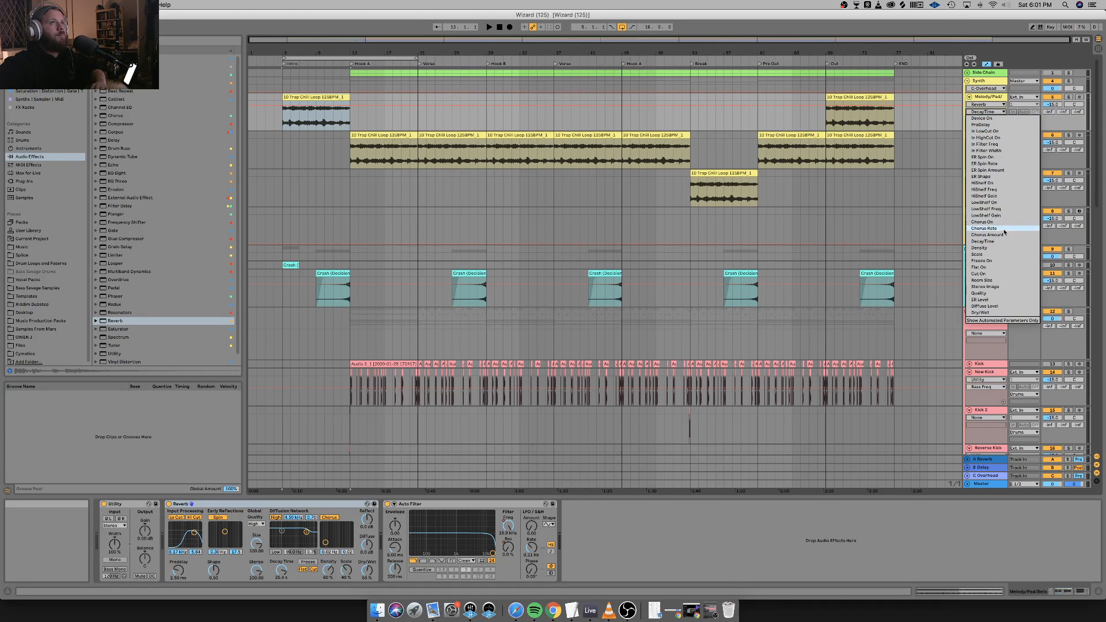
left_click(980, 314)
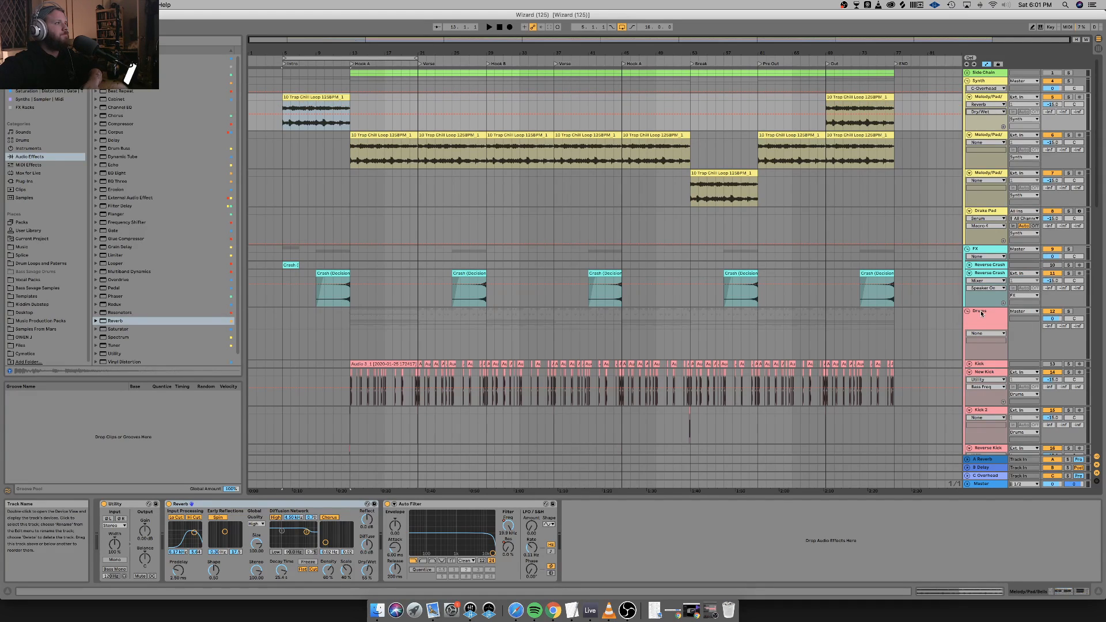
left_click_drag(281, 570, 281, 599)
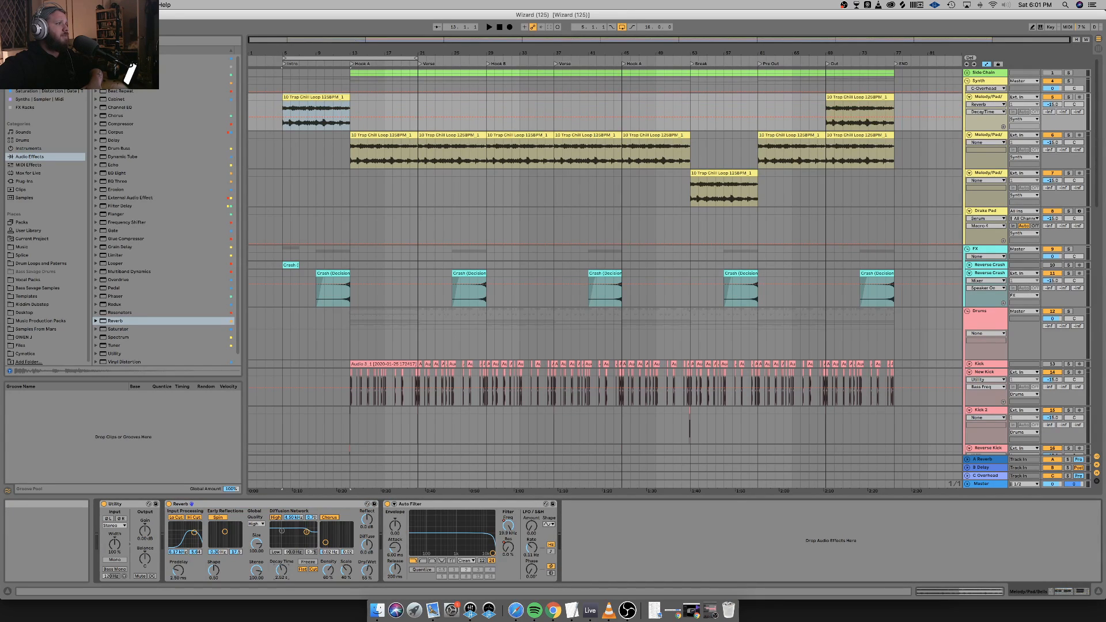
key("space")
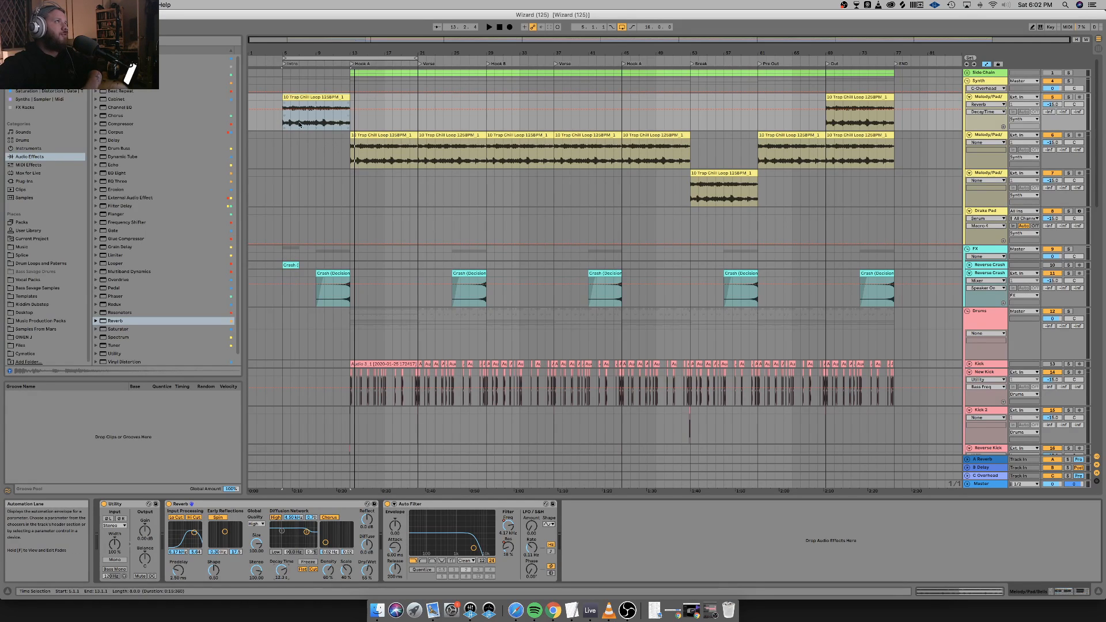
Automate the Reverb's Dry/Wet to drop to 0% at Hook A and stay there until the Out section.
left_click(324, 108)
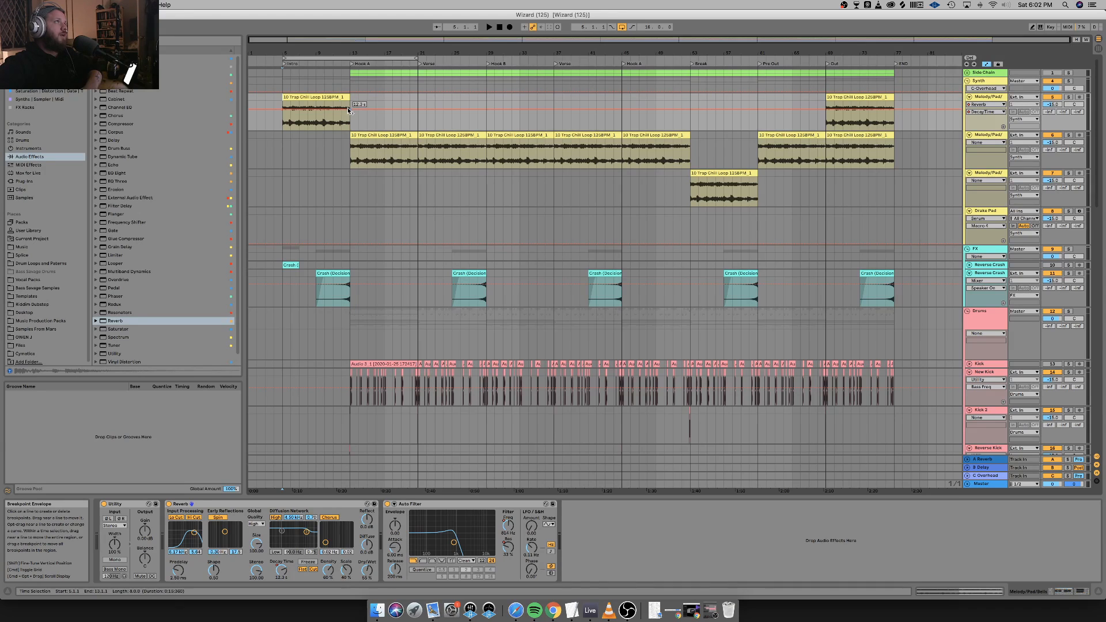
left_click(986, 112)
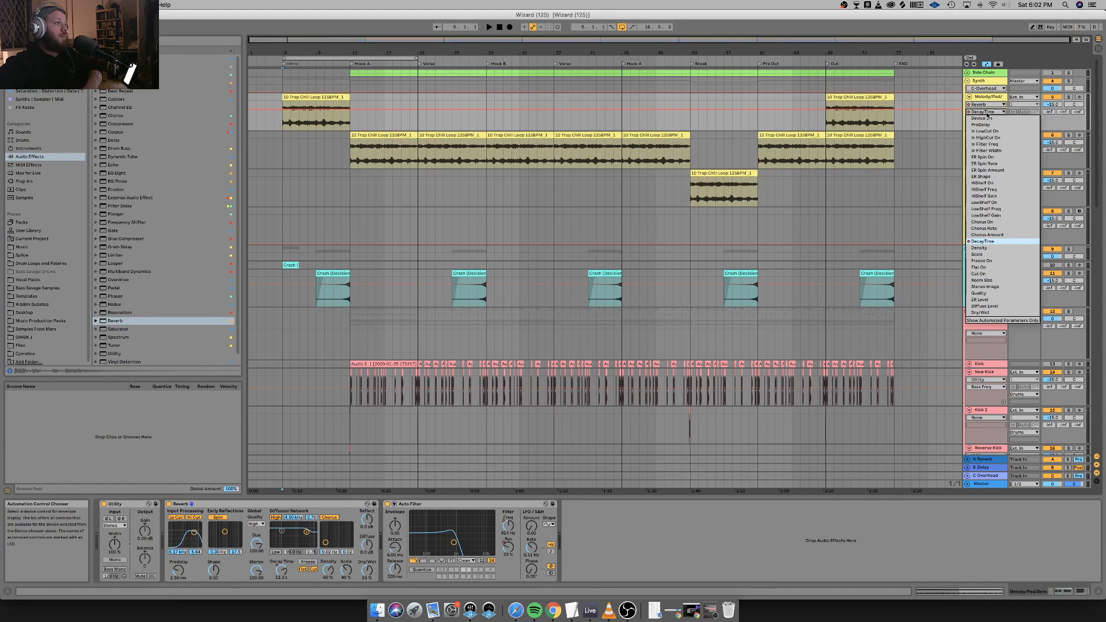
left_click(282, 113)
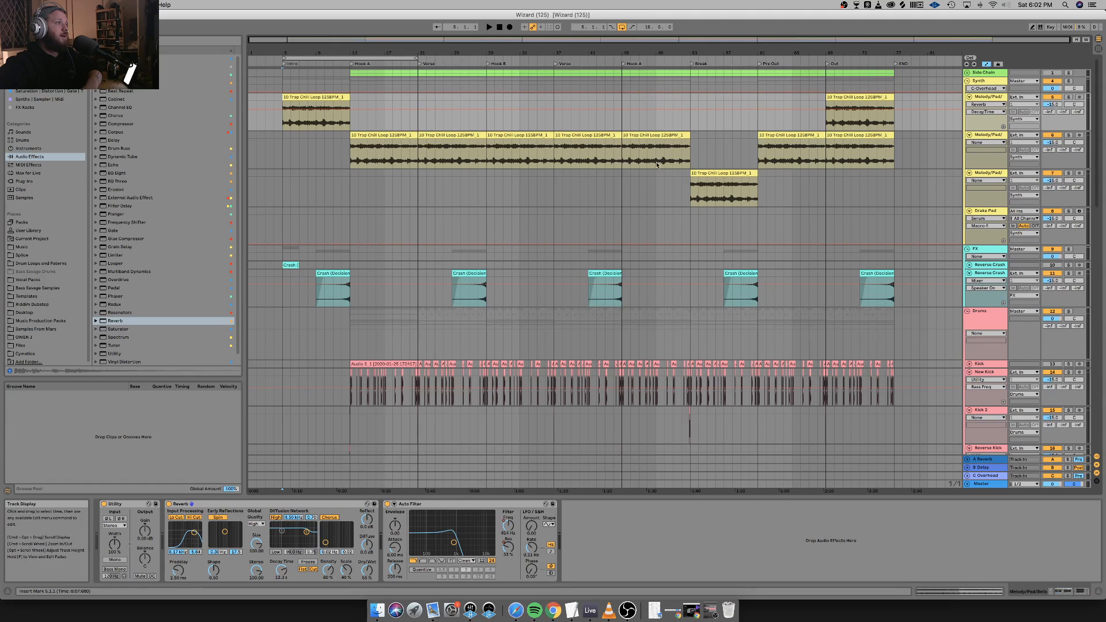
left_click(1001, 112)
left_click(1000, 314)
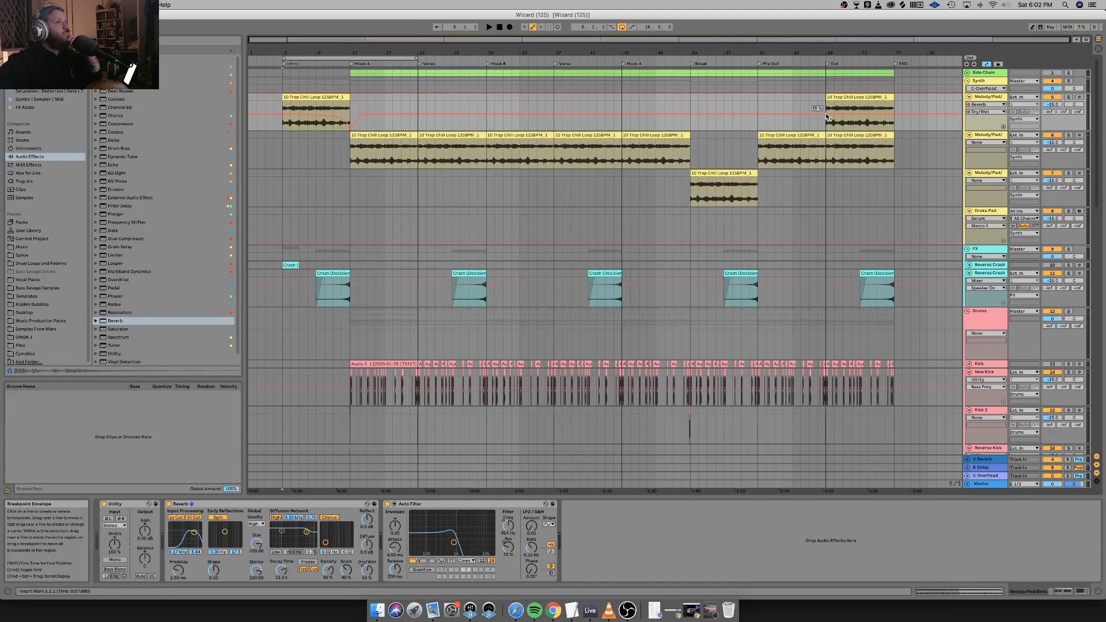
left_click(364, 115)
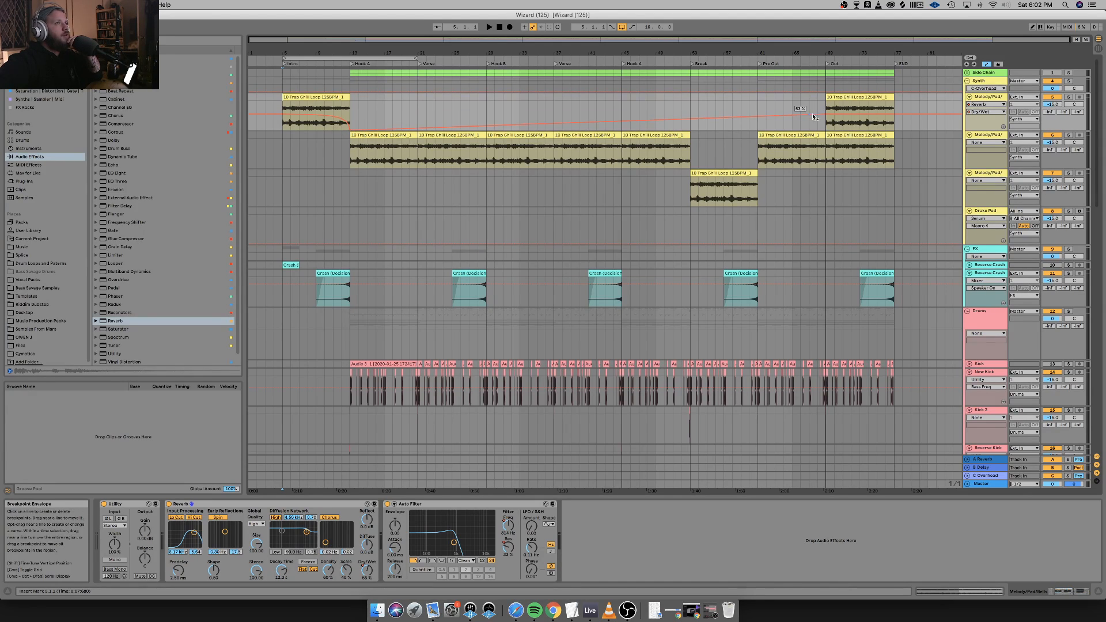
left_click_drag(816, 111, 811, 128)
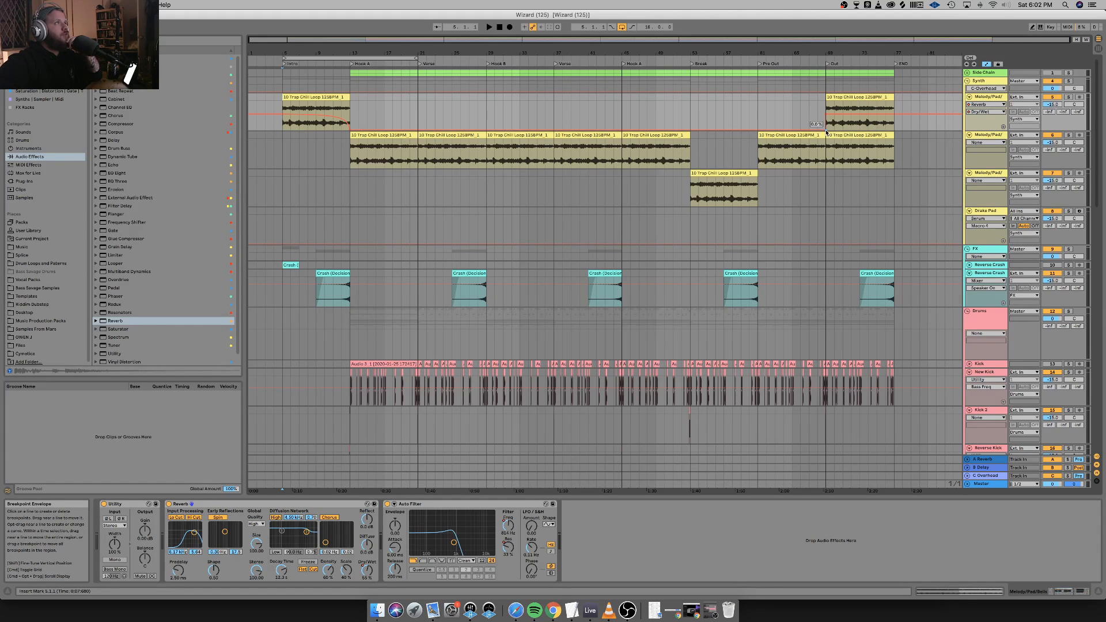
Listen to the transition from the Intro into Hook A, first in the full mix and again with the Intro melody soloed.
left_click(343, 63)
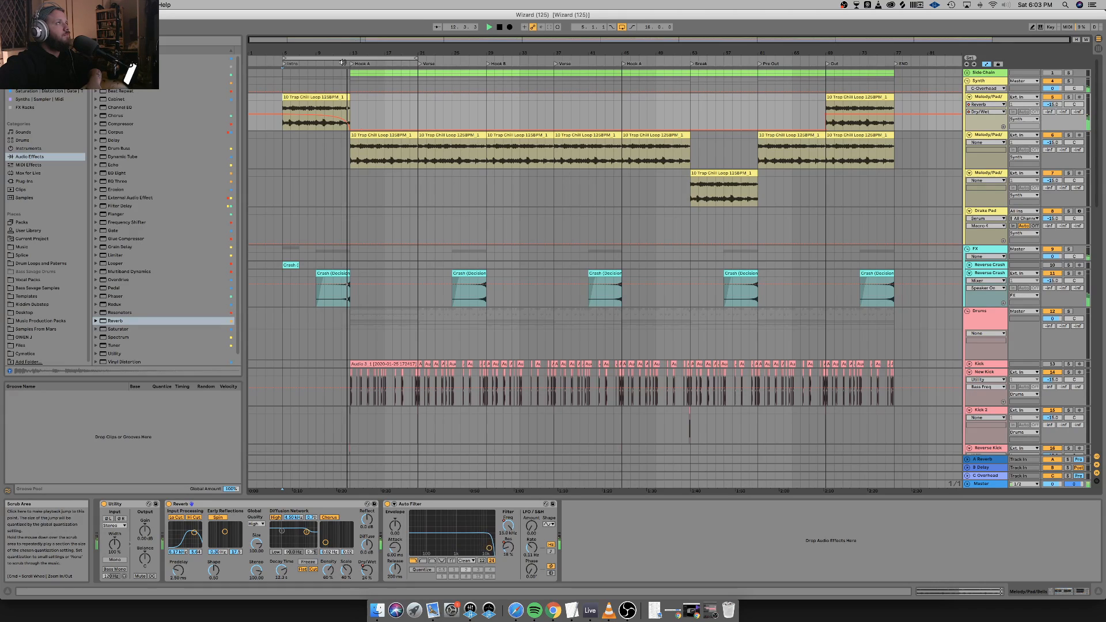
key("space")
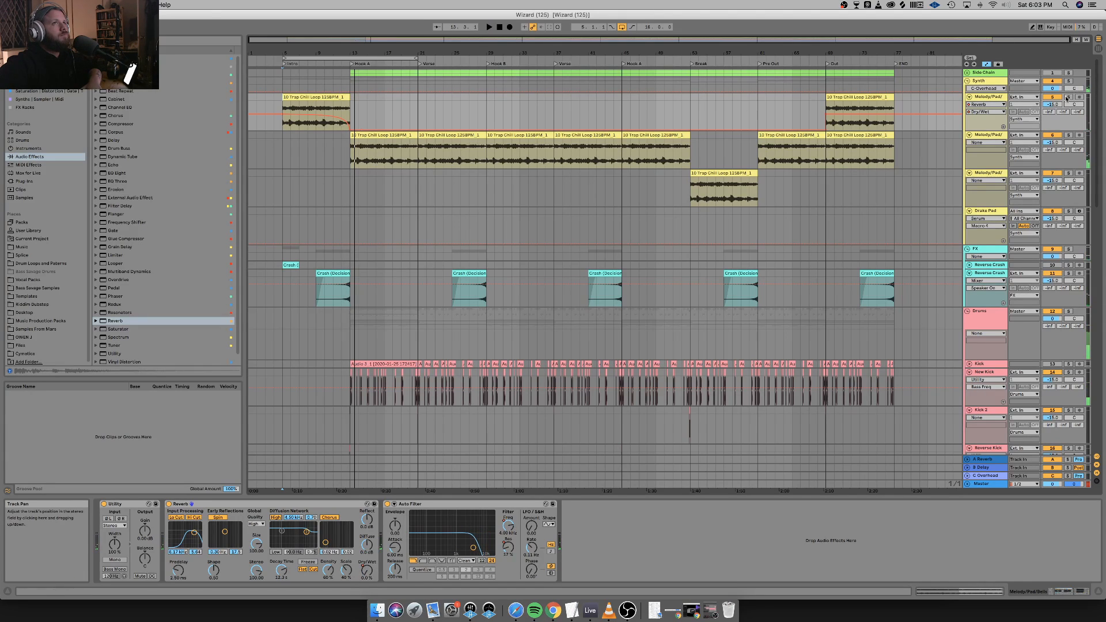
key("s")
left_click(344, 64)
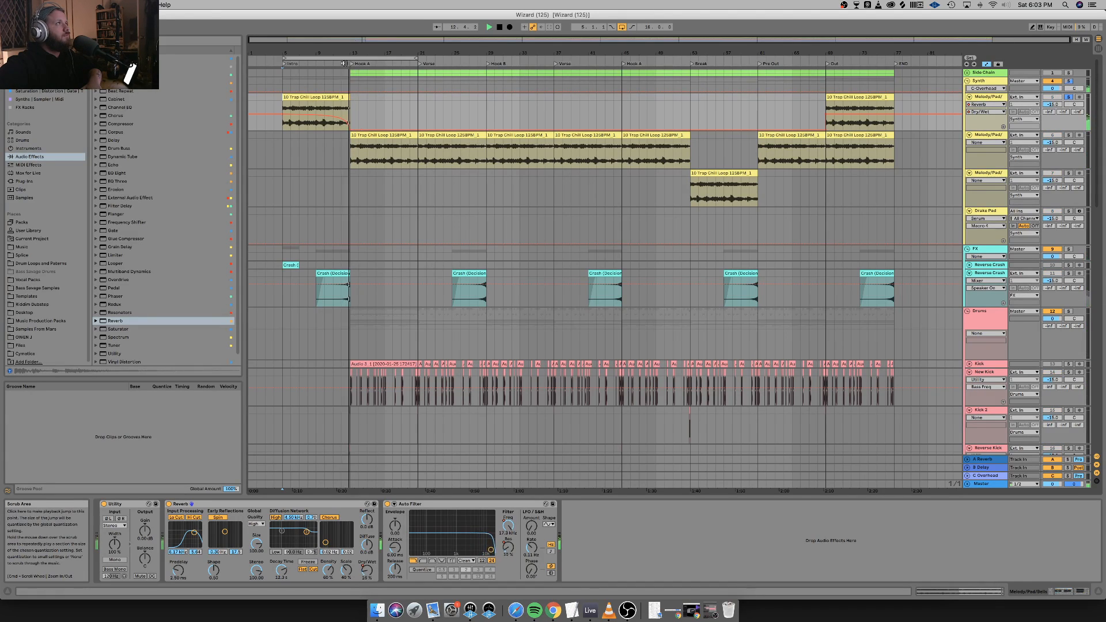
key("space")
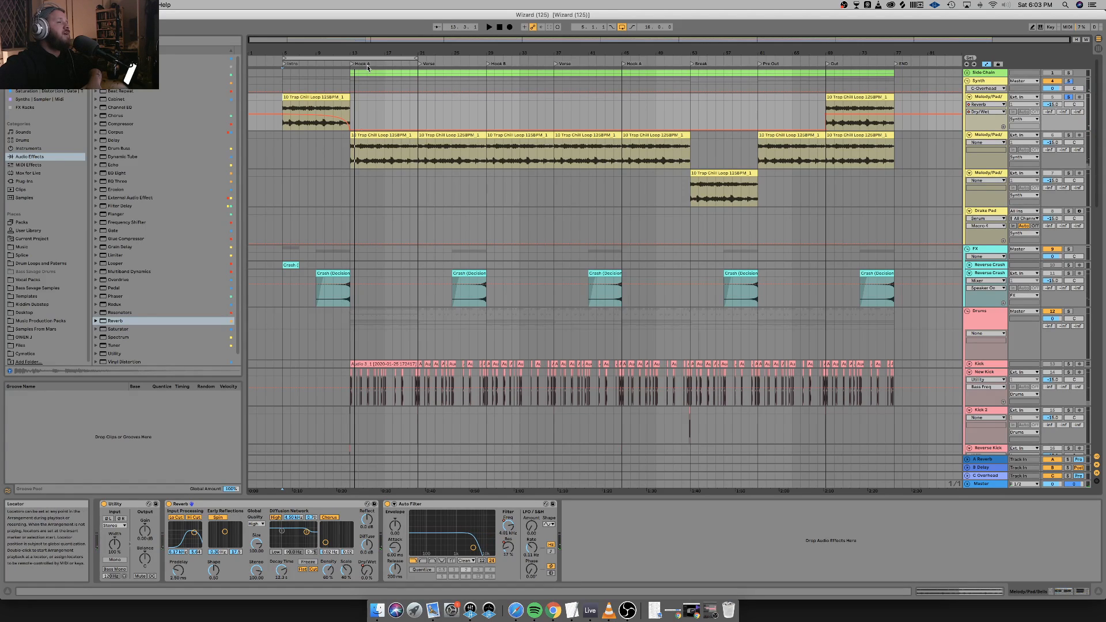
Play the soloed Intro melody from its start into Hook A to check the reverb fade, and stop playback.
left_click(283, 93)
key("space")
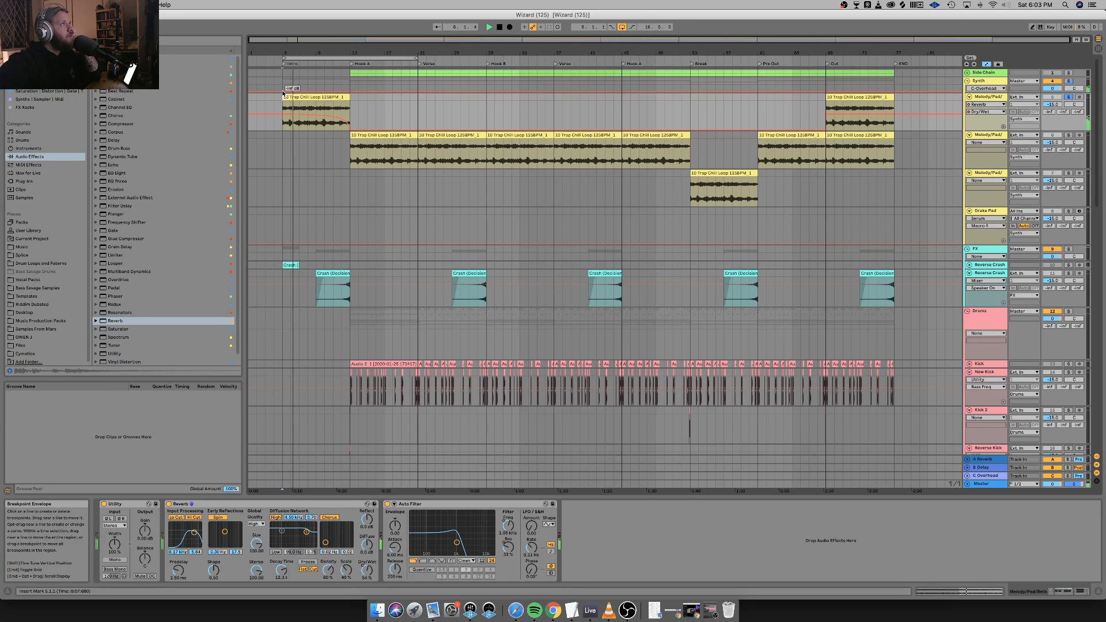
scroll(283, 92, "down", 1)
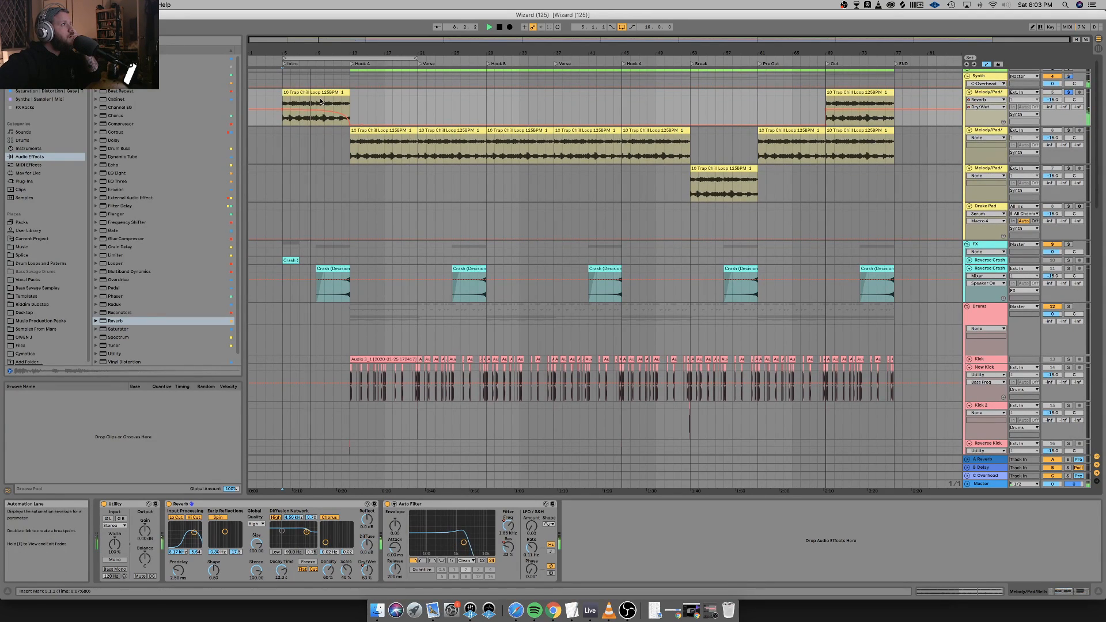
scroll(320, 106, "down", 1)
scroll(325, 134, "up", 1)
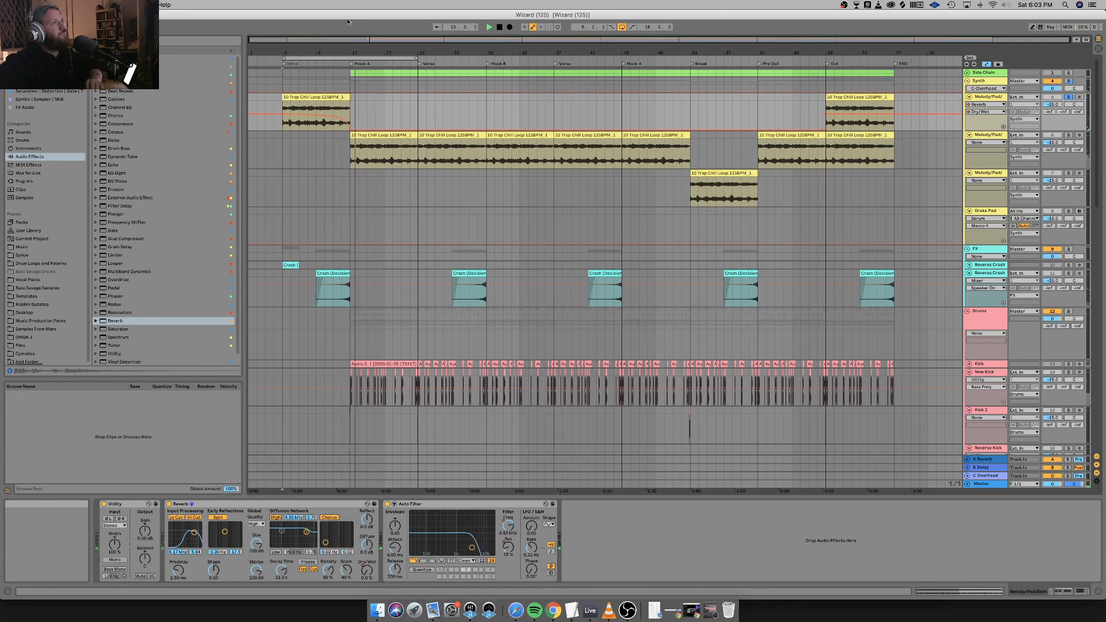
scroll(314, 111, "down", 1)
key("space")
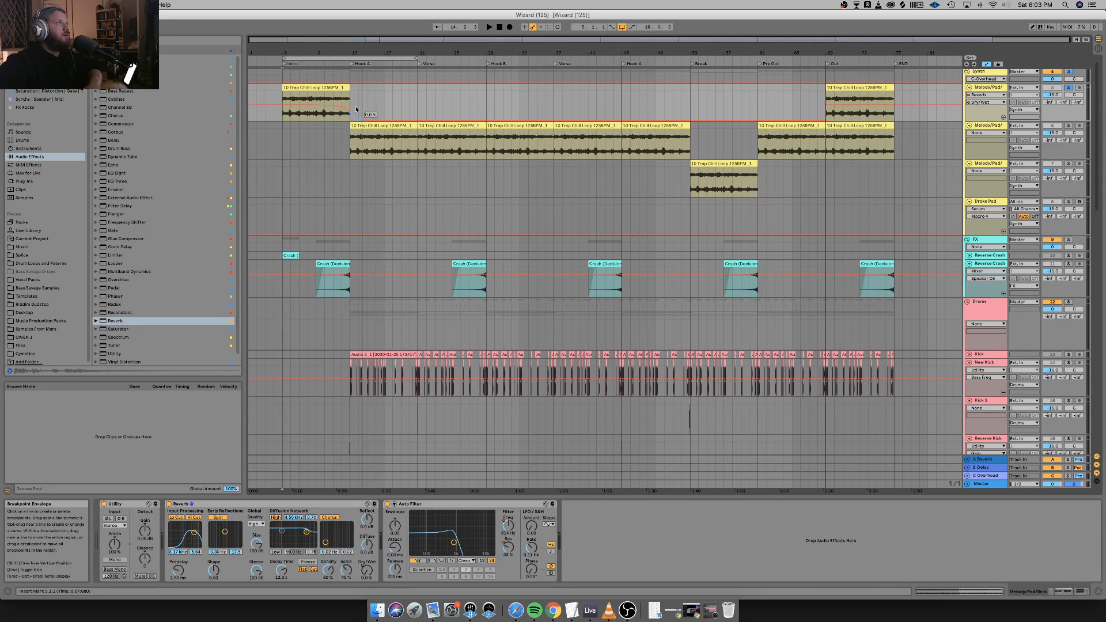
Automate the Reverb's Device On parameter to switch off at Hook A and back on at the Out section.
left_click(352, 64)
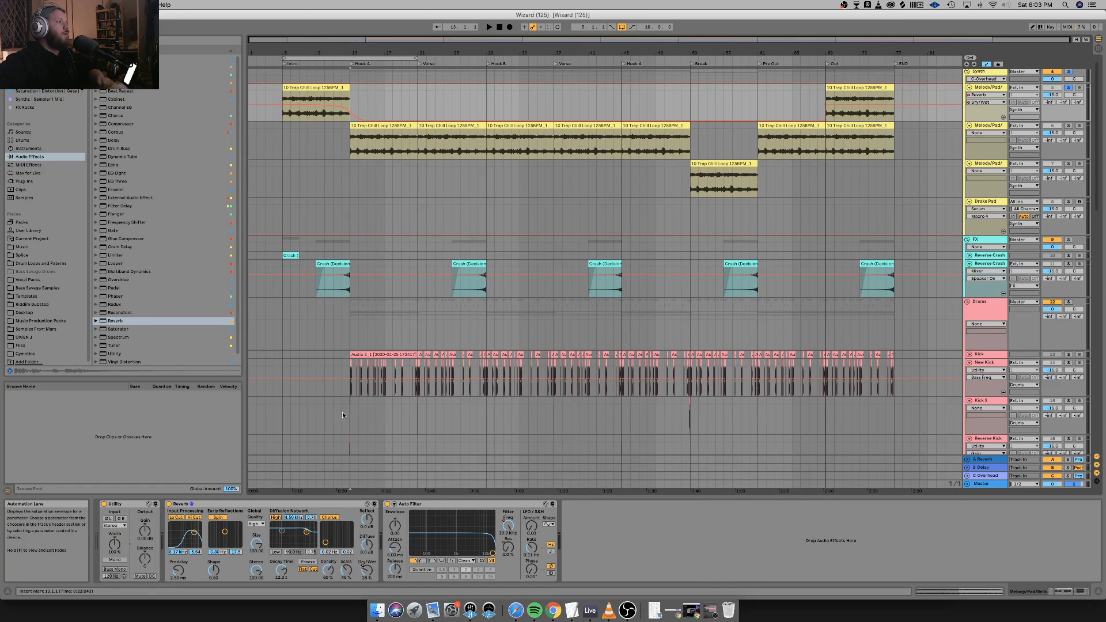
left_click(977, 104)
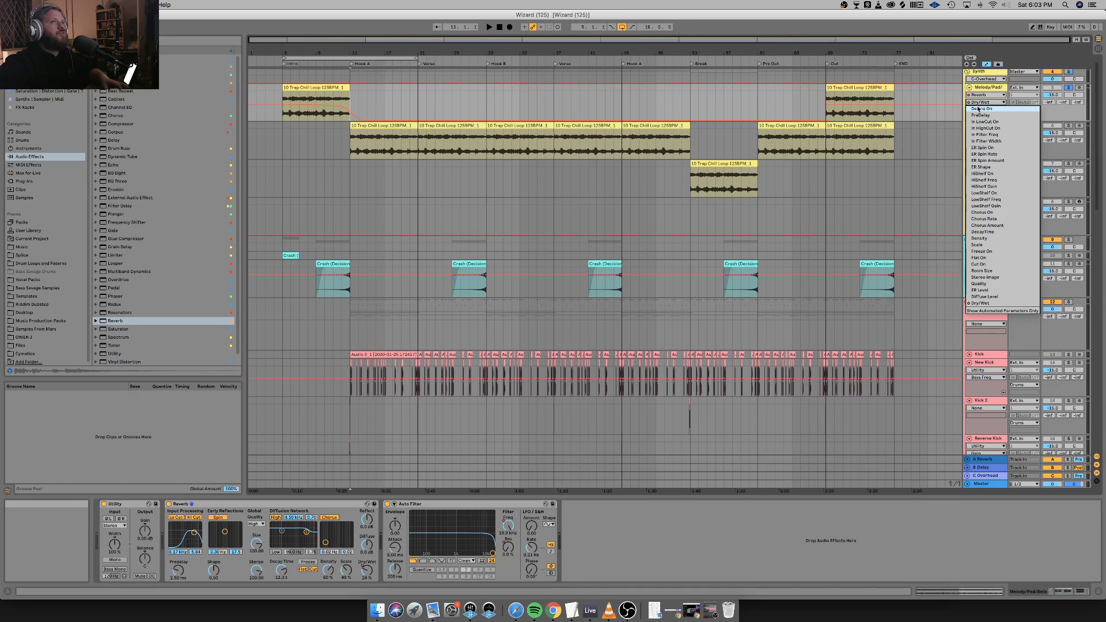
left_click(978, 108)
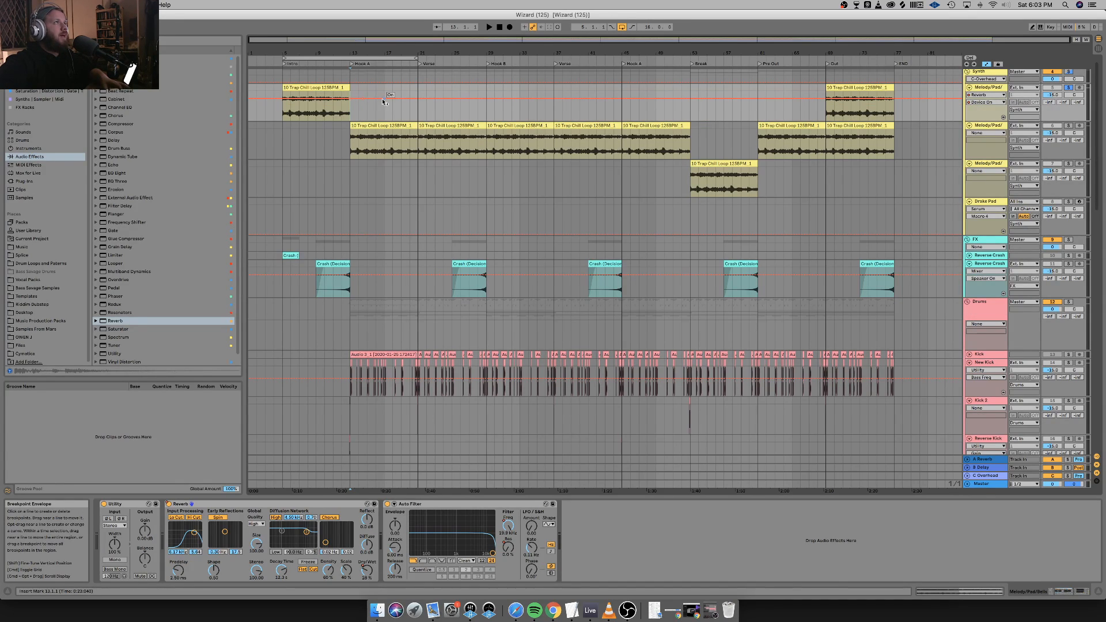
left_click_drag(361, 102, 361, 113)
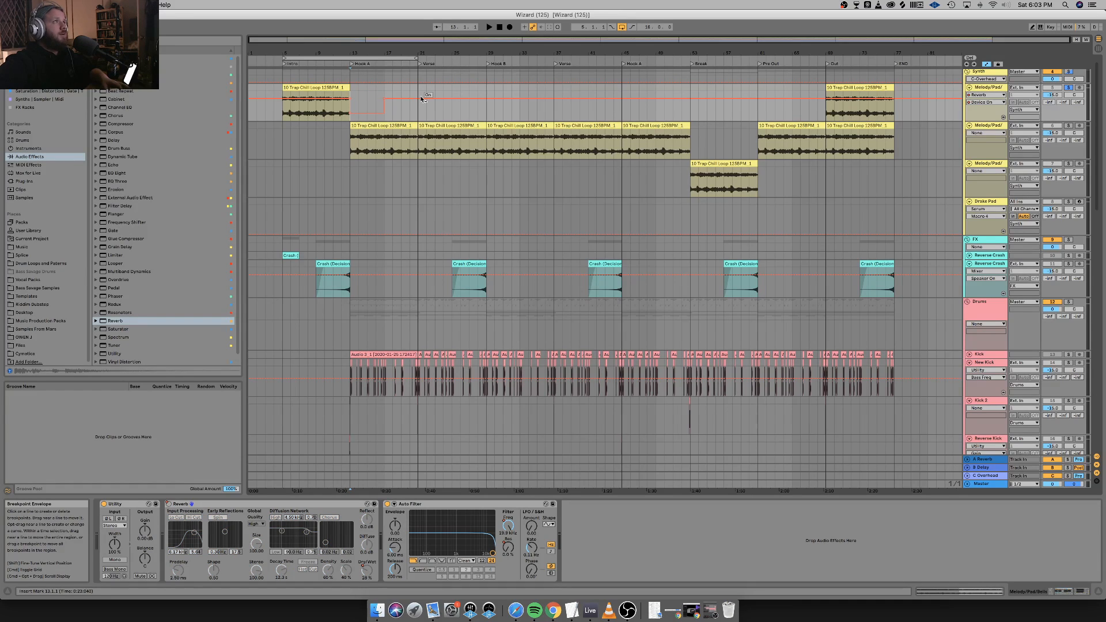
left_click_drag(384, 103, 825, 98)
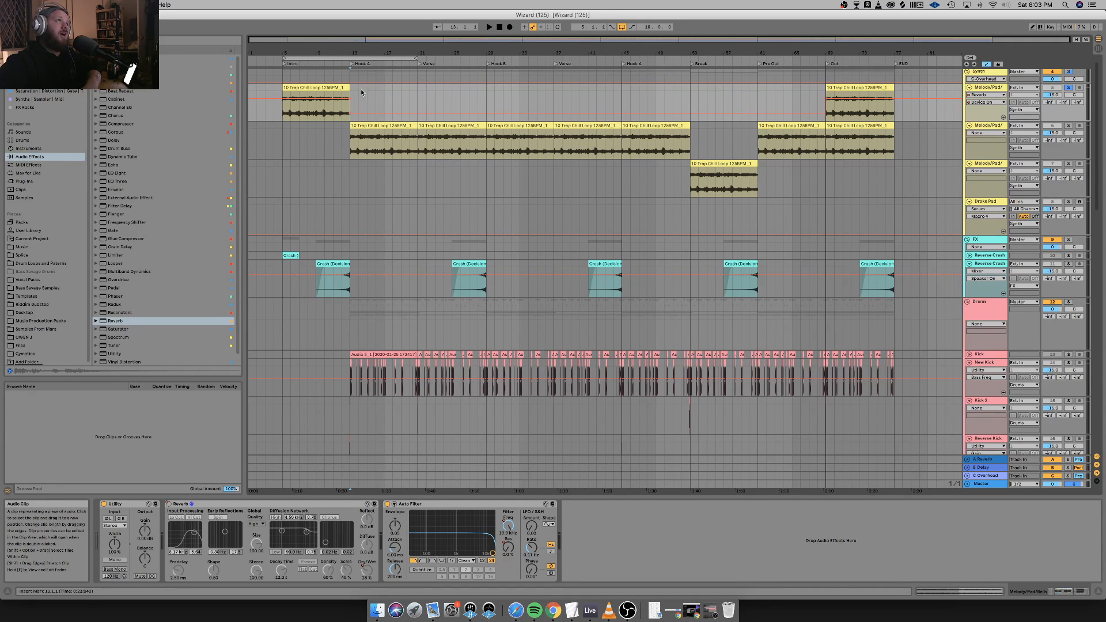
Listen to the soloed Intro, then unsolo the melody and check its transition into Hook A in the full mix.
double_click(284, 66)
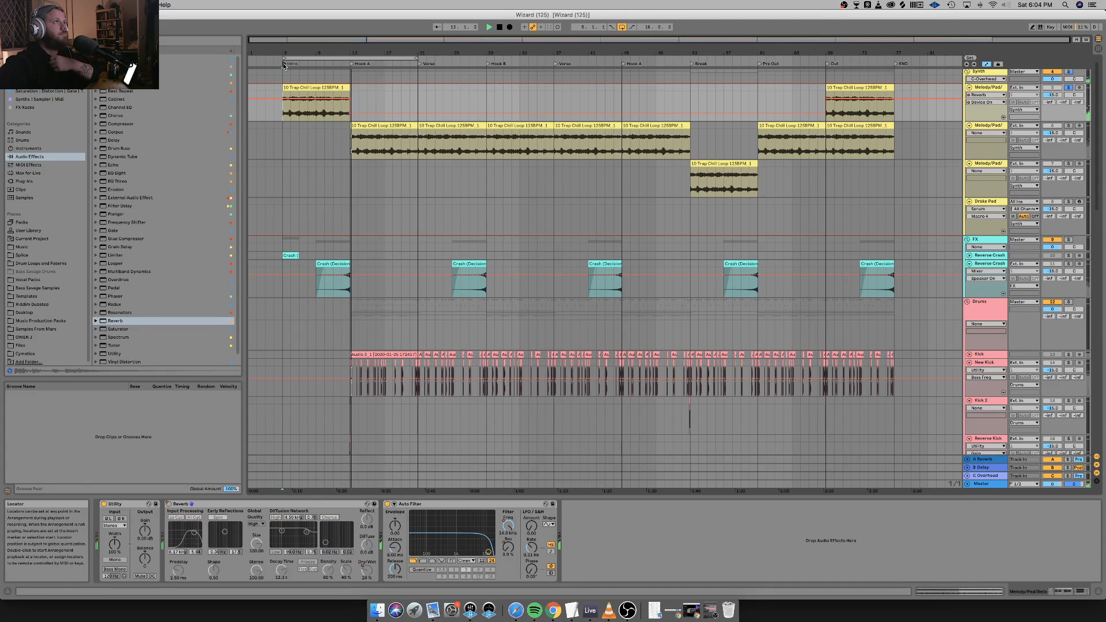
key("space")
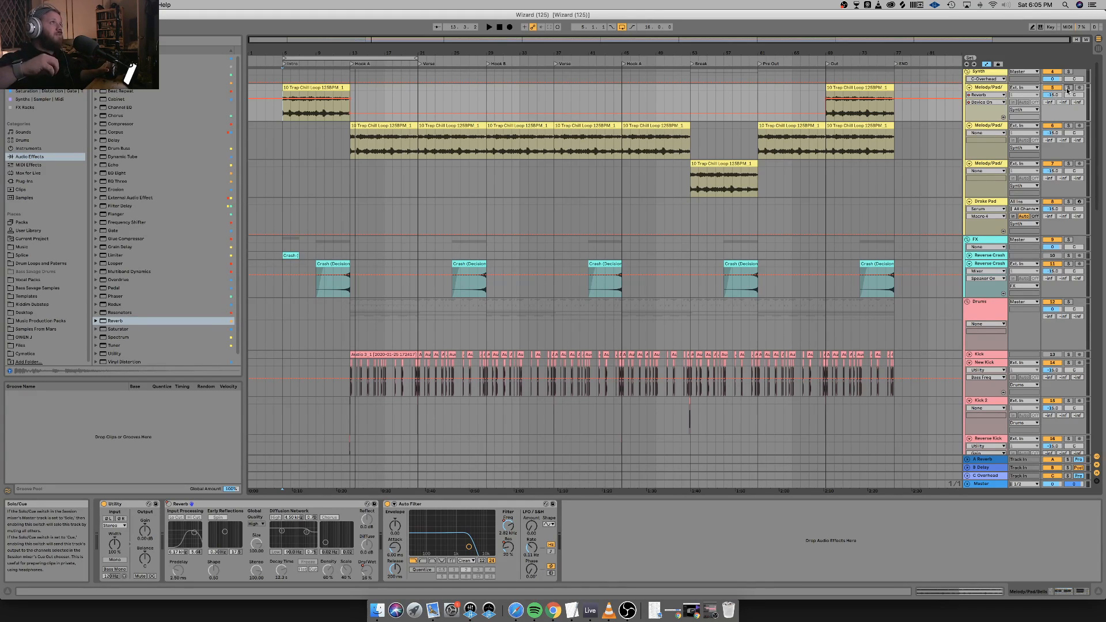
key("space")
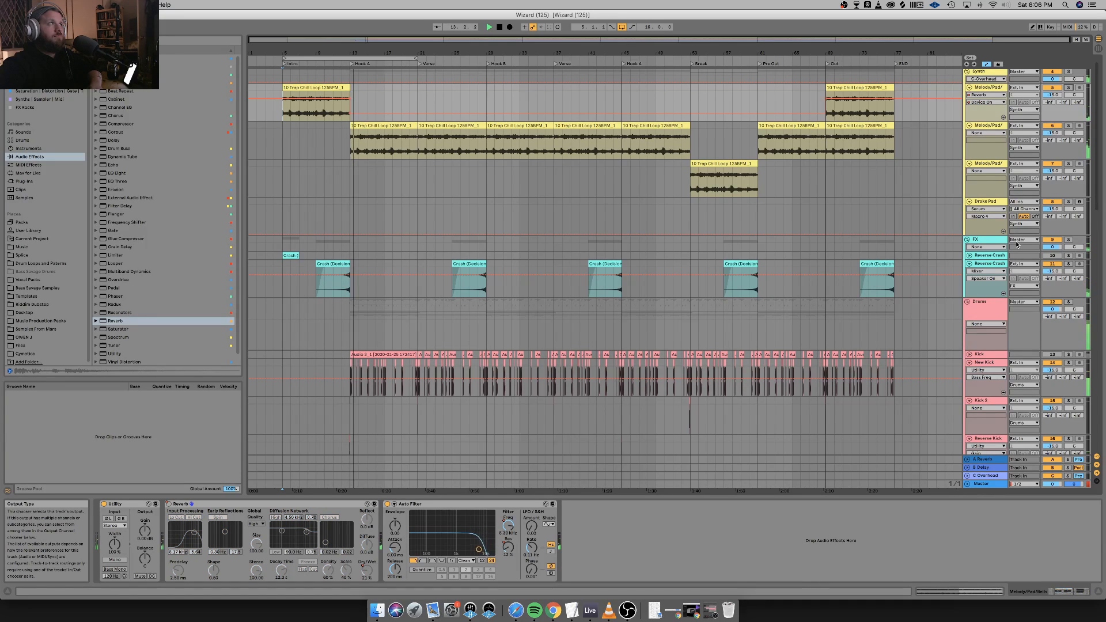
key("space")
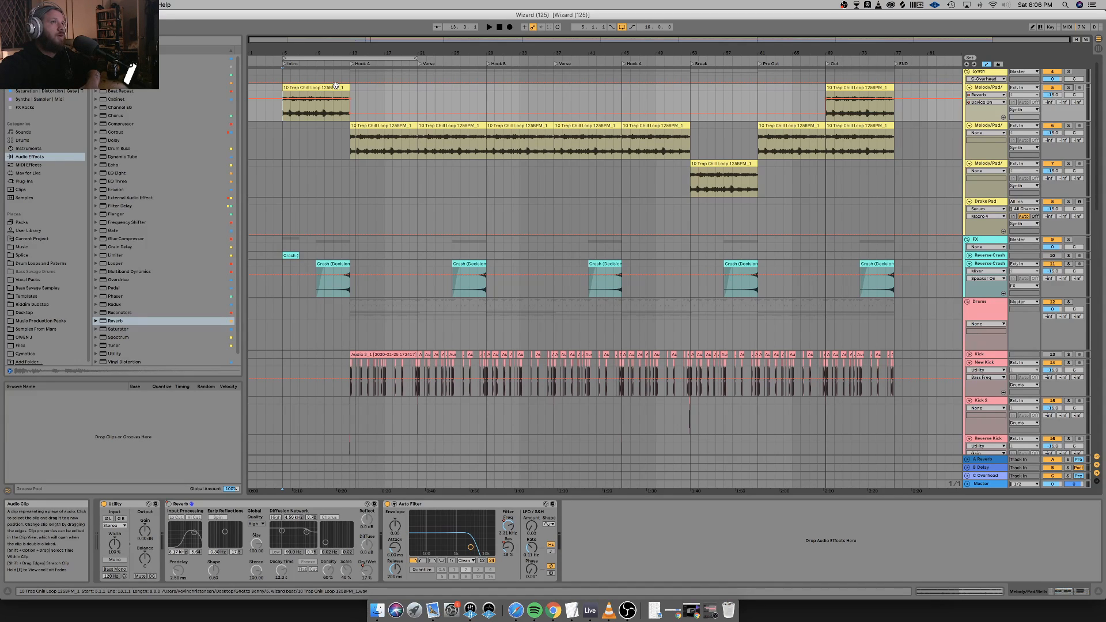
Hide the automation lanes and delete the Out section's clip from the second Melody/Pad track.
key("a")
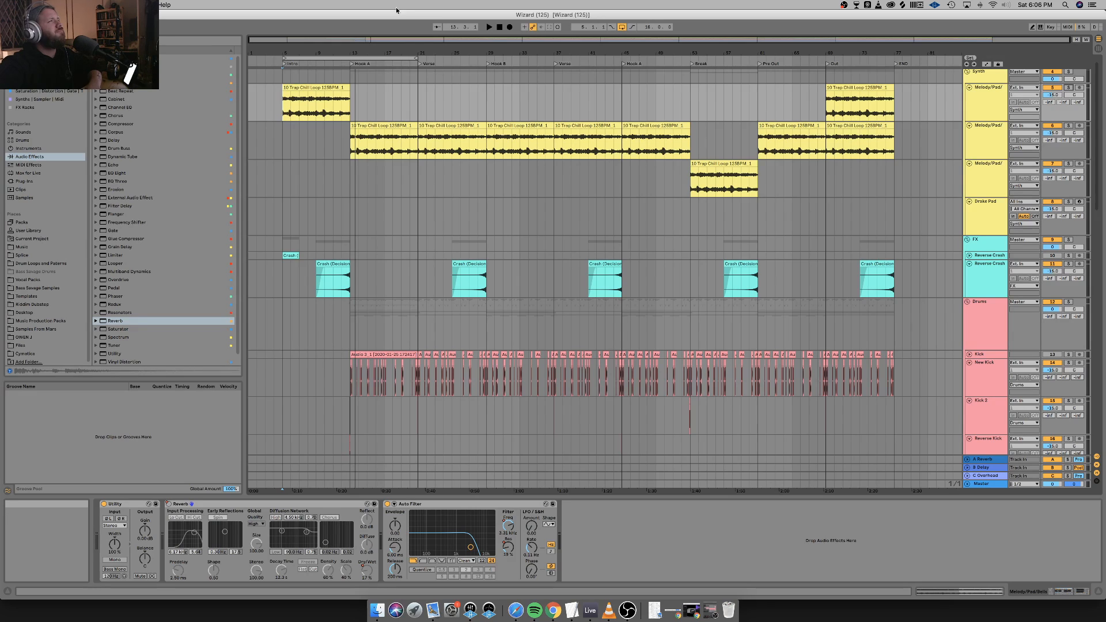
left_click(861, 139)
key("Delete")
scroll(843, 89, "down", 2)
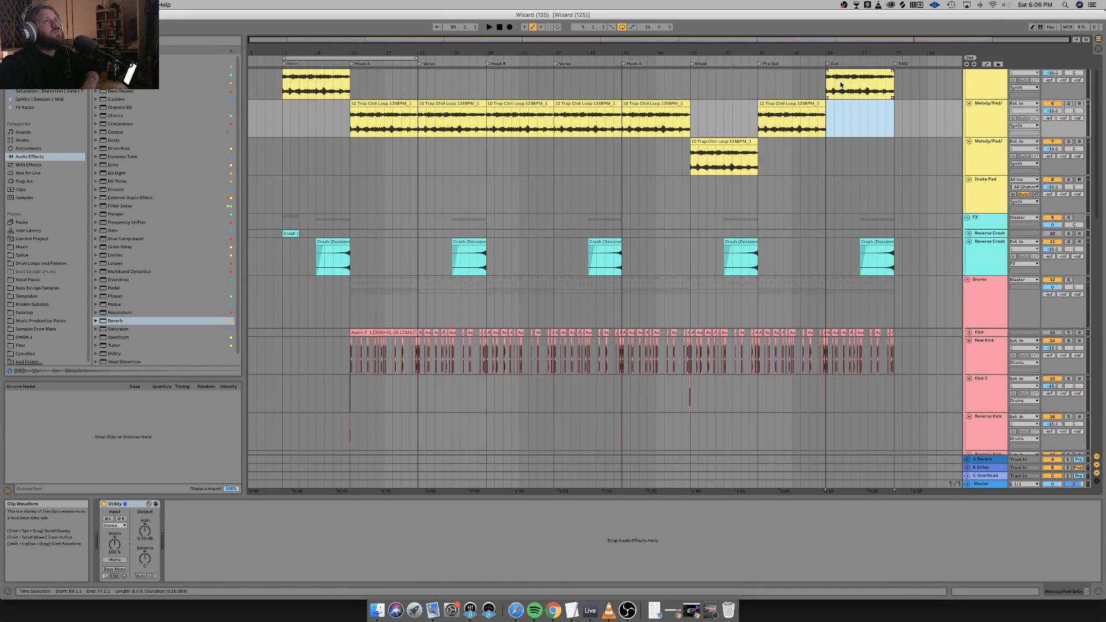
scroll(842, 91, "up", 3)
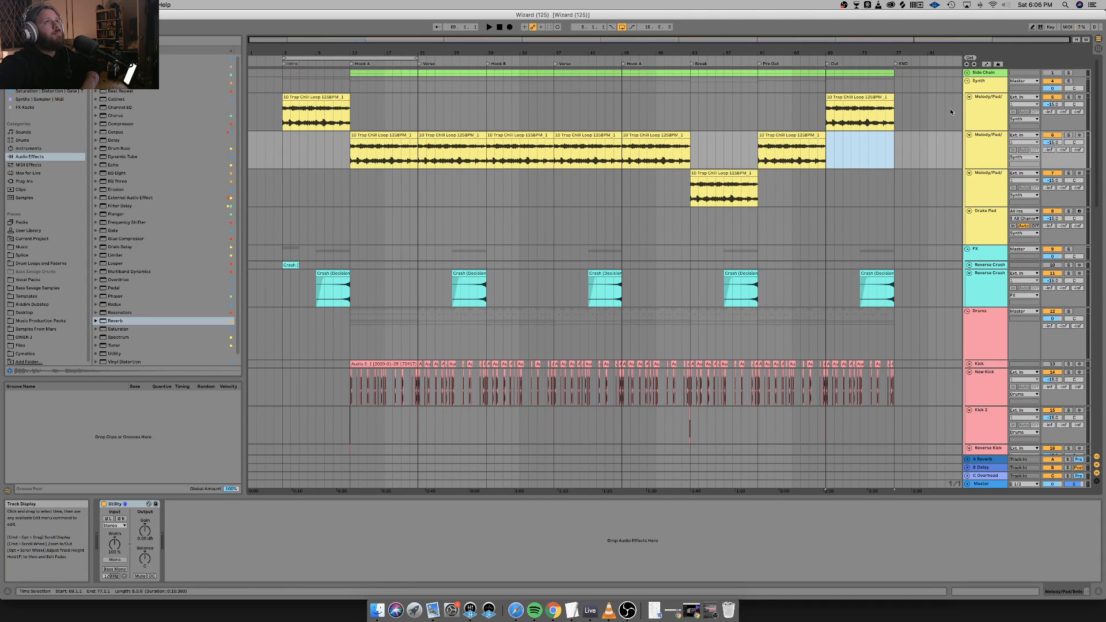
Listen to the Out section from its start with the Intro Melody/Pad track's devices in view, and stop playback.
left_click(827, 65)
key("space")
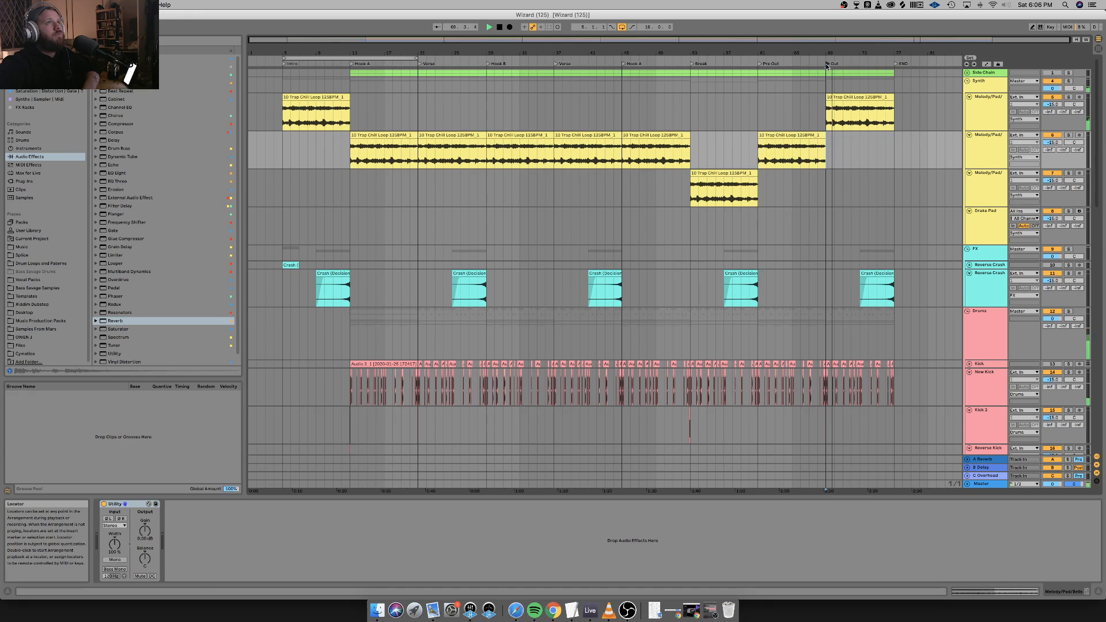
left_click(1003, 98)
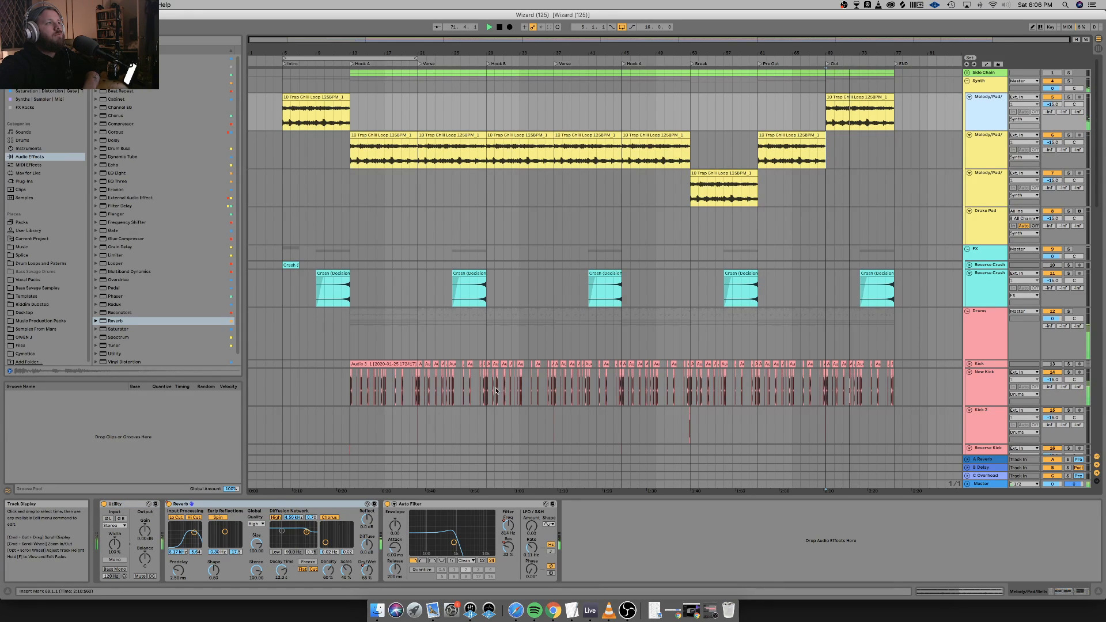
key("space")
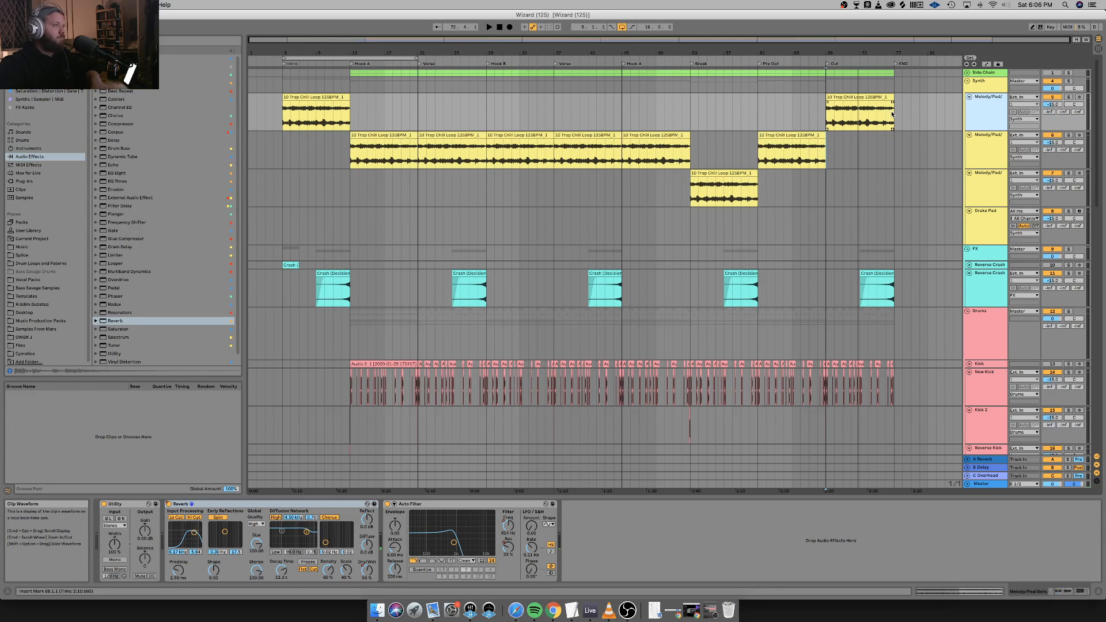
Automate the Auto Filter's Device On parameter on the first Melody/Pad track to switch off at the Out section, and play it back.
key("a")
left_click(986, 104)
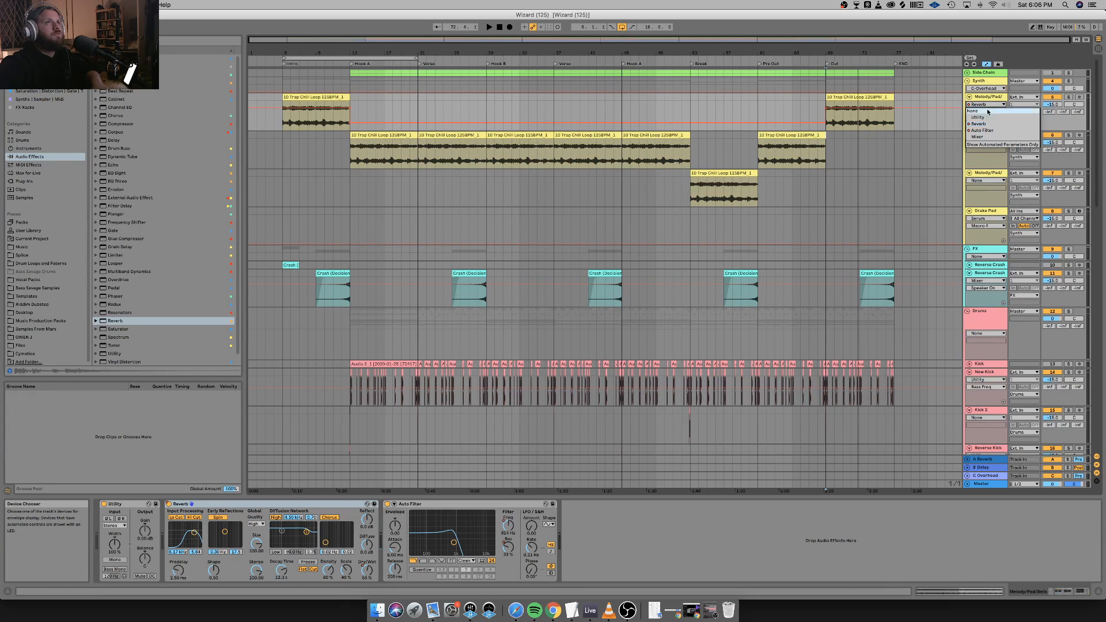
left_click(983, 130)
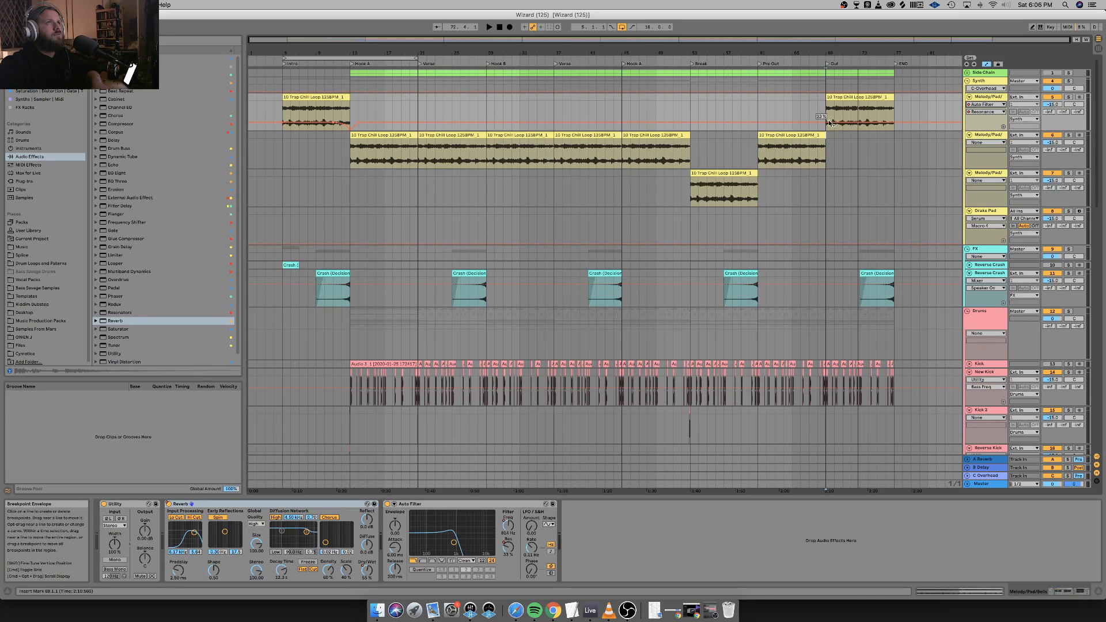
left_click(987, 111)
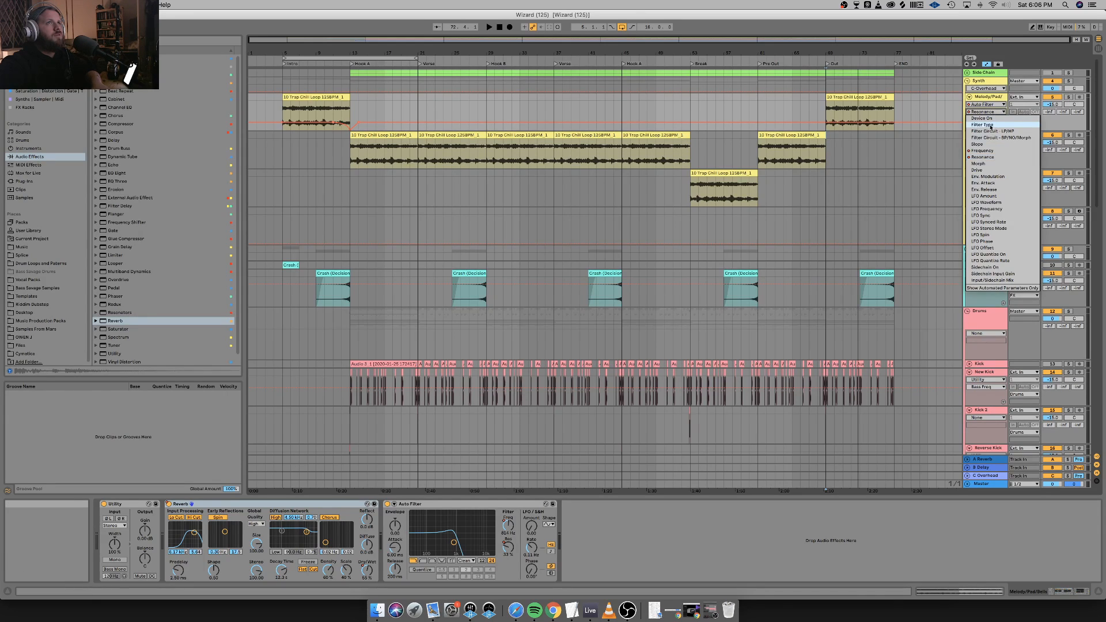
left_click(982, 118)
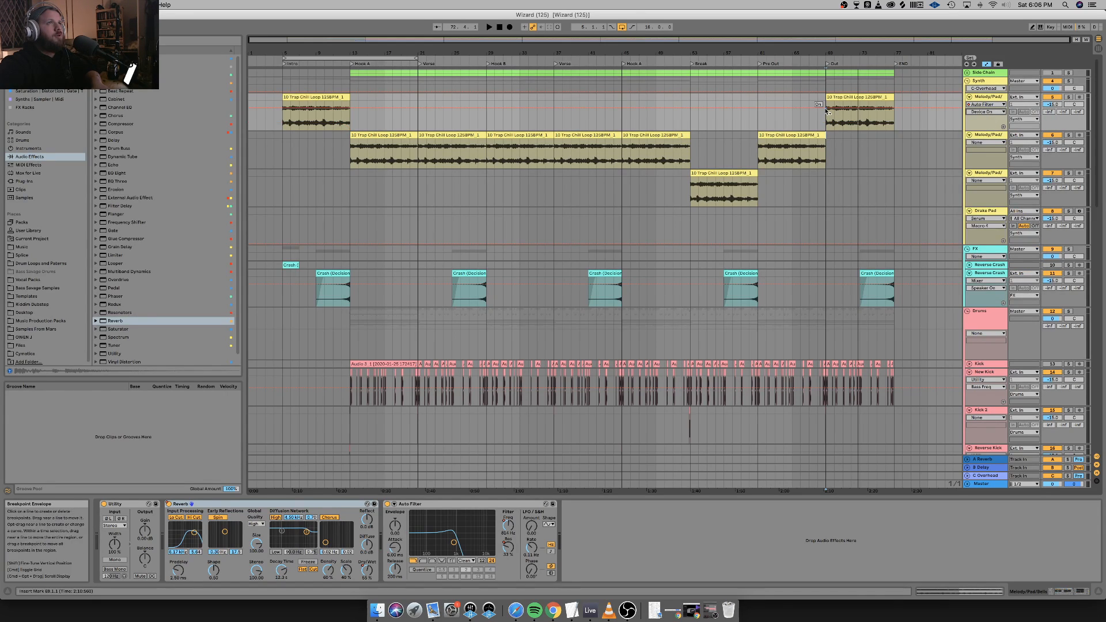
left_click(893, 109)
left_click_drag(886, 109, 825, 122)
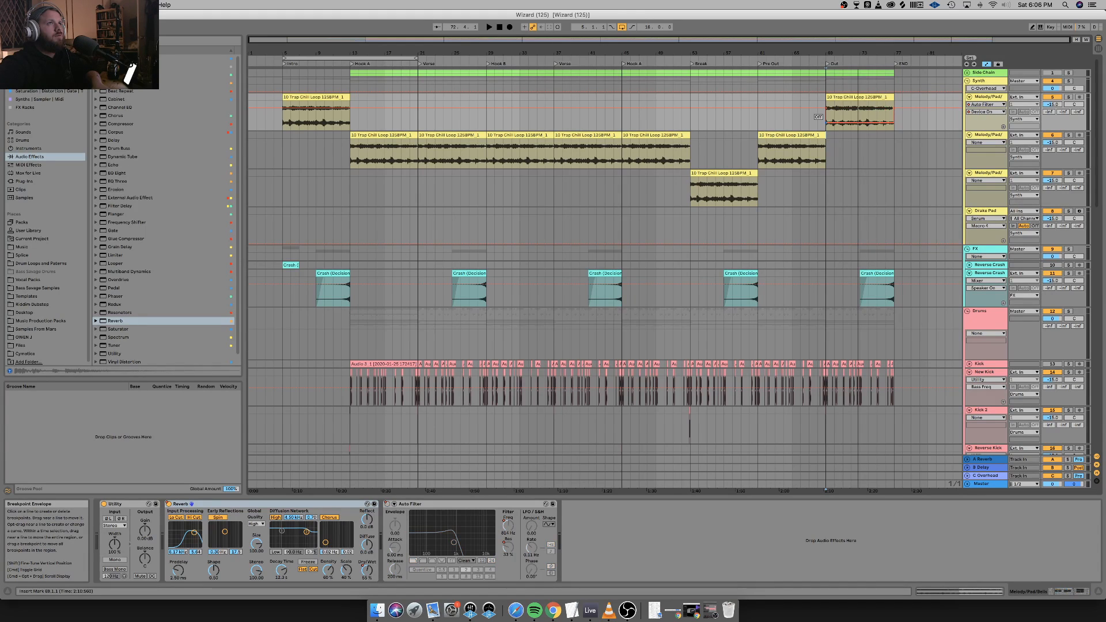
left_click(894, 108)
key("space")
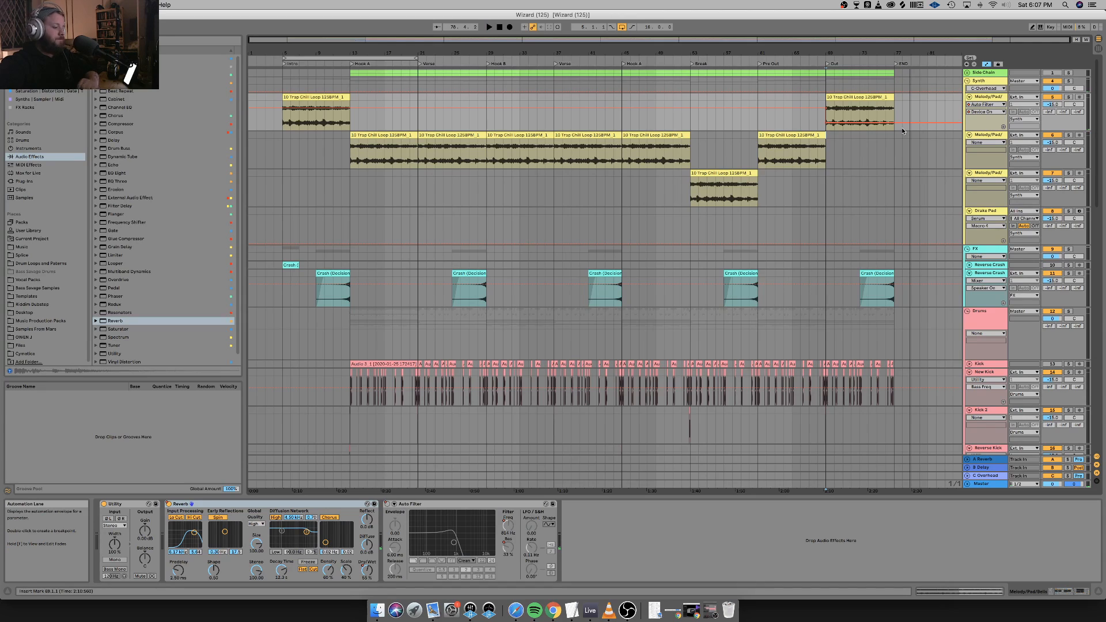
Automate the Reverb's Device On parameter to switch off at the END marker, and listen to the last bars of the Out section.
key("a")
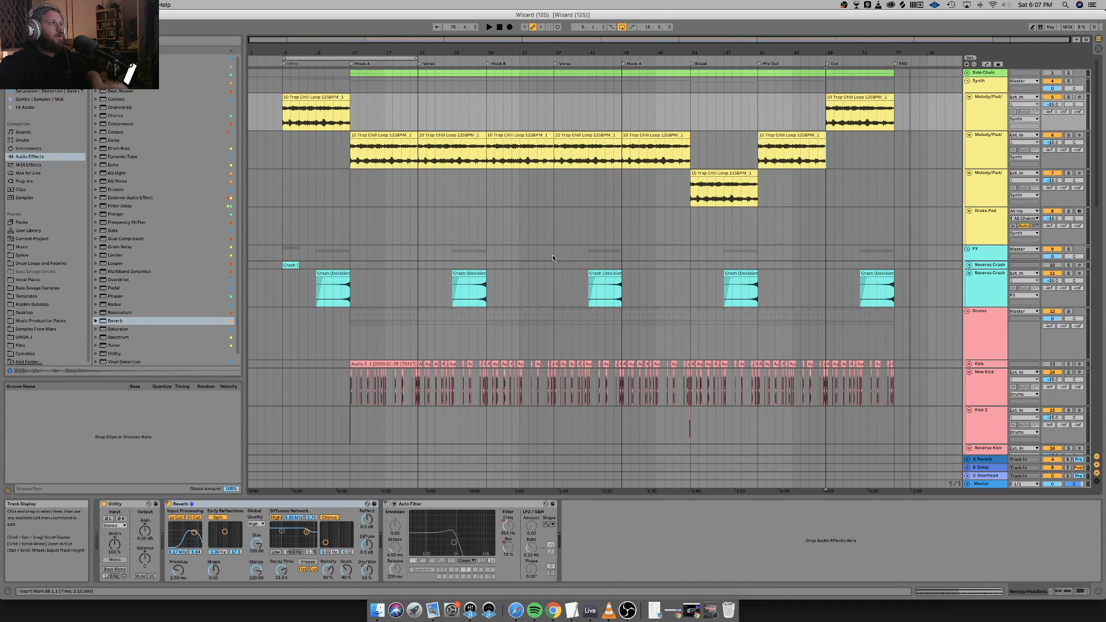
key("a")
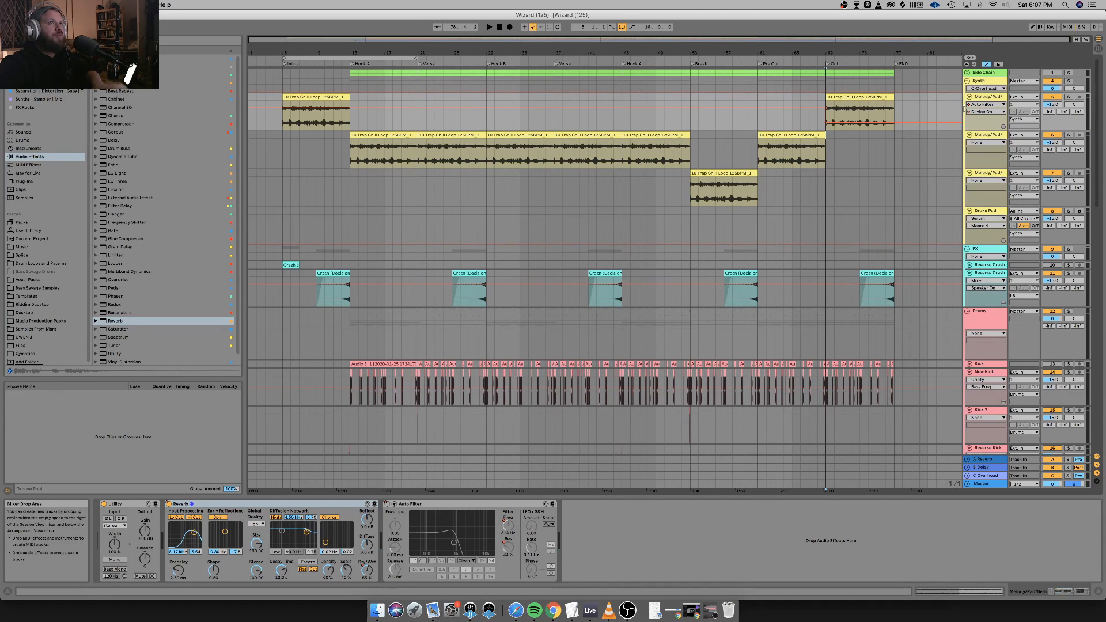
left_click(976, 105)
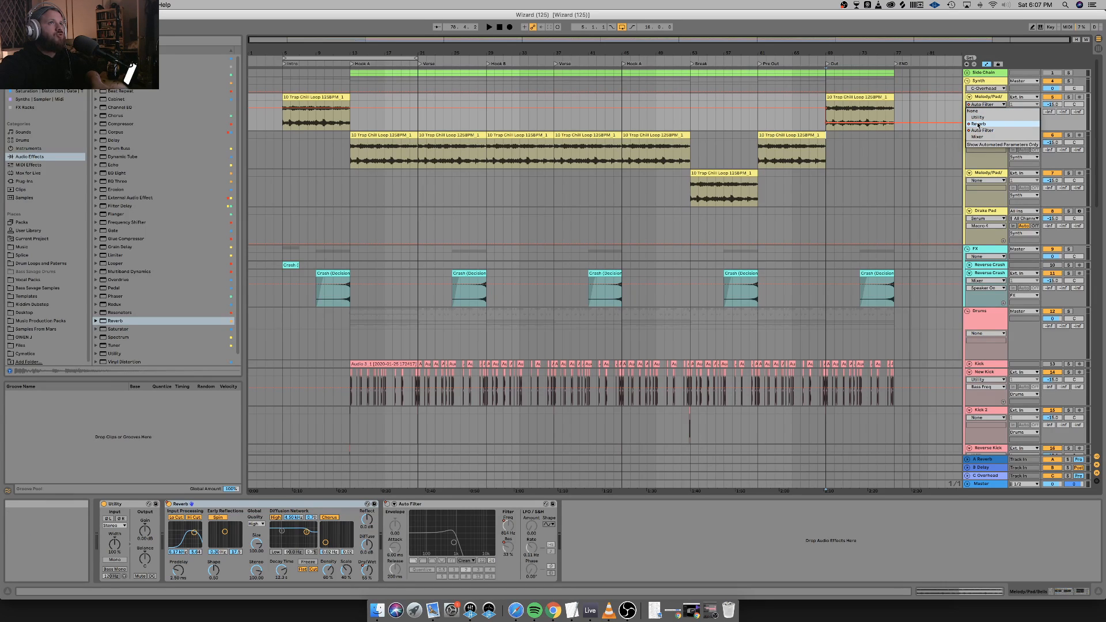
left_click(979, 124)
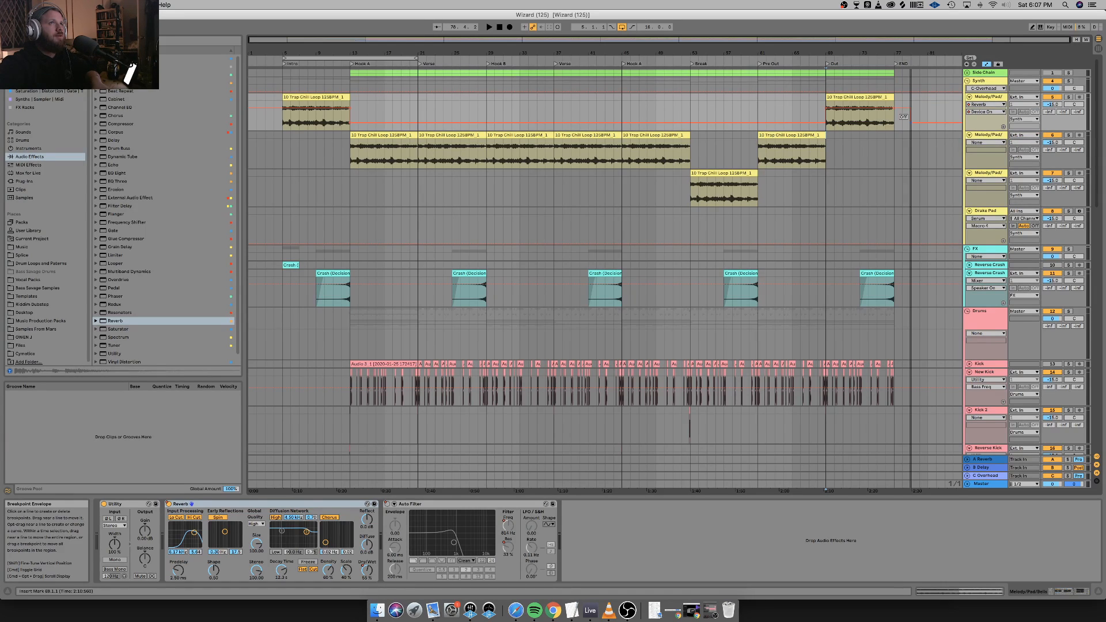
left_click_drag(894, 108, 894, 122)
left_click(883, 60)
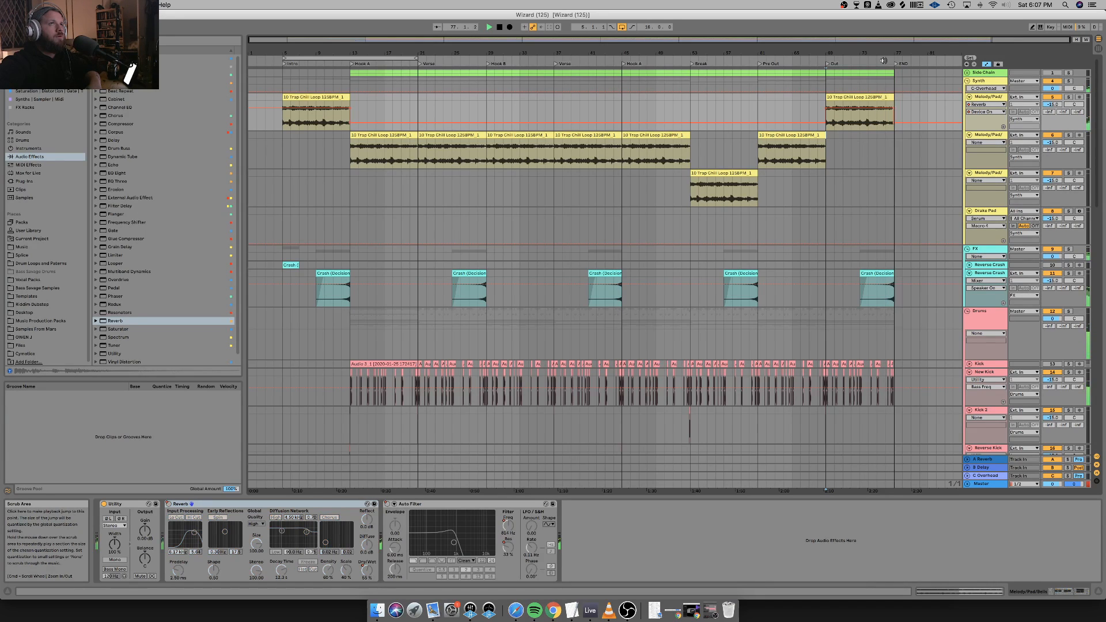
key("space")
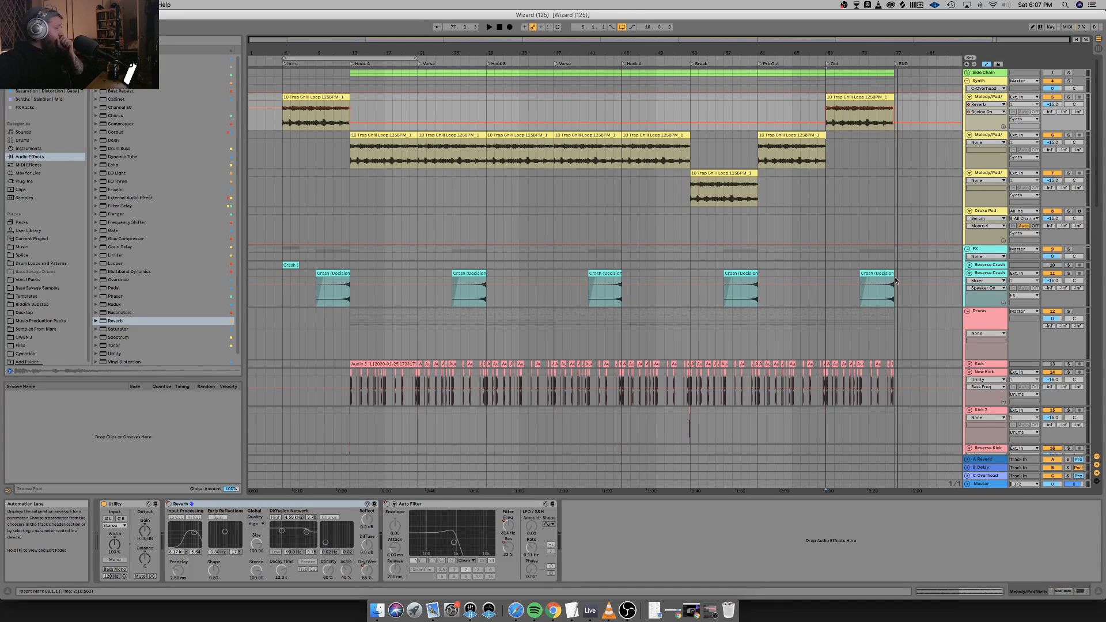
Check the tracks down to the 808 group, play the Out section again and bring up the Master track's devices.
scroll(893, 187, "down", 10)
scroll(939, 392, "down", 20)
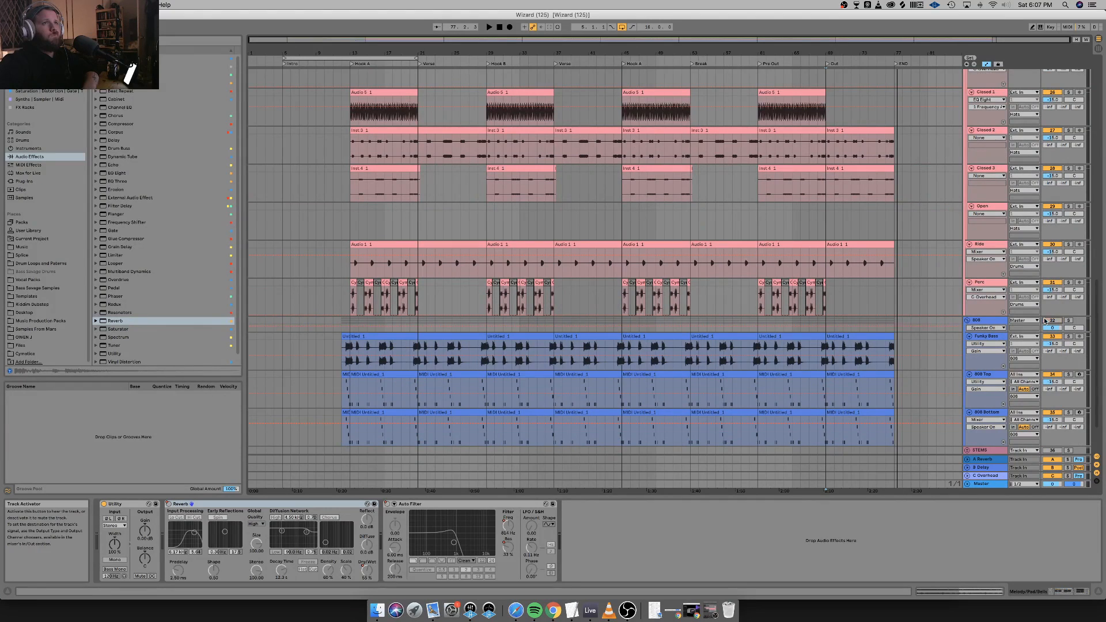
scroll(741, 319, "up", 20)
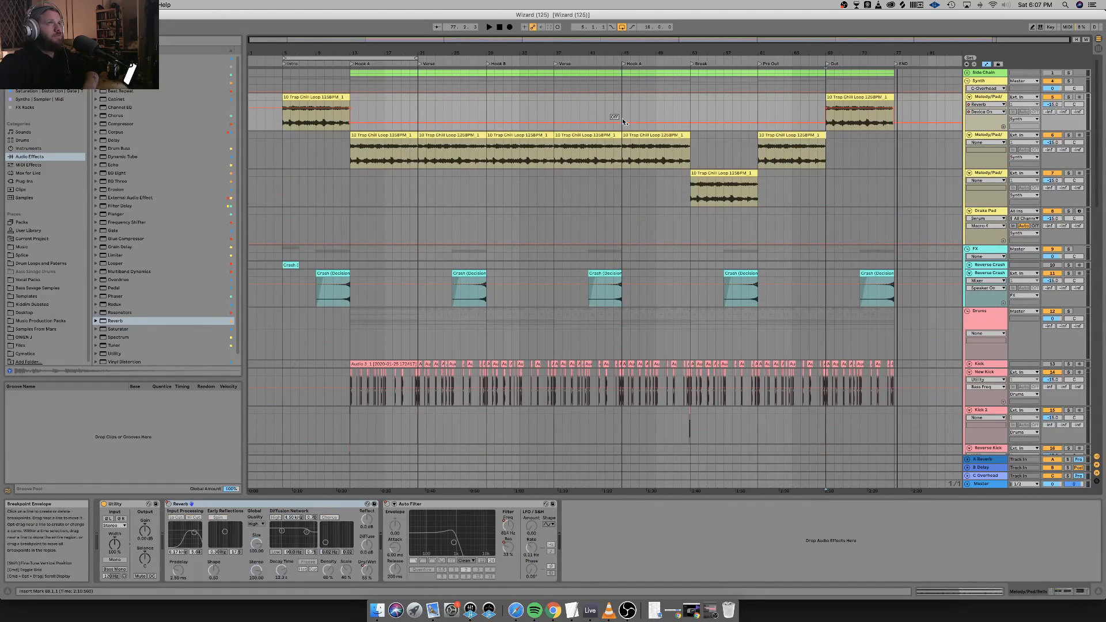
key("space")
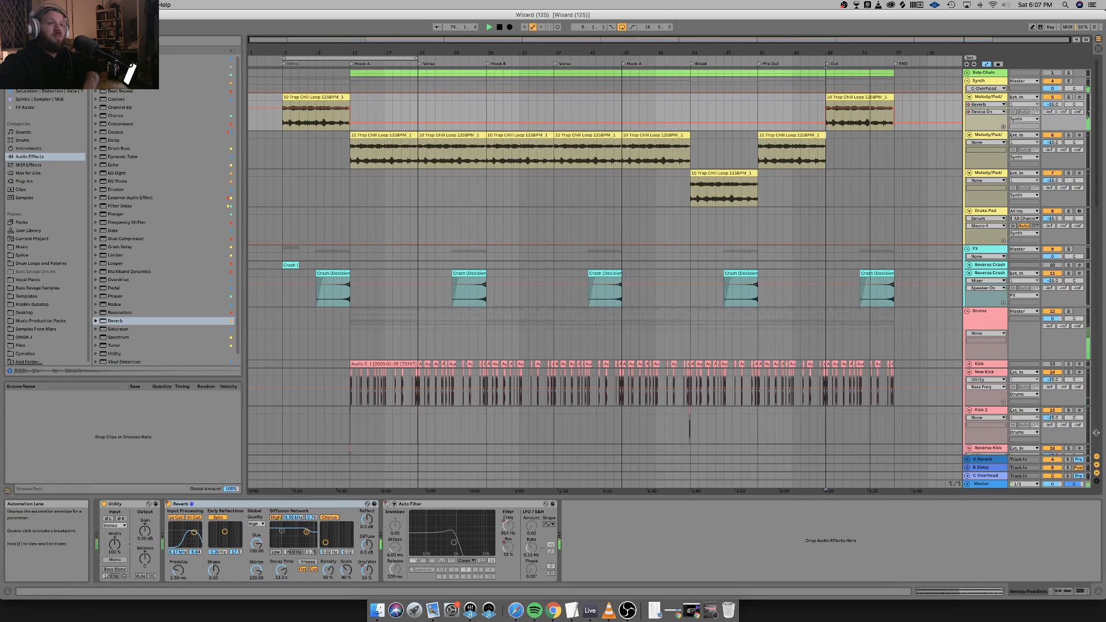
left_click(988, 486)
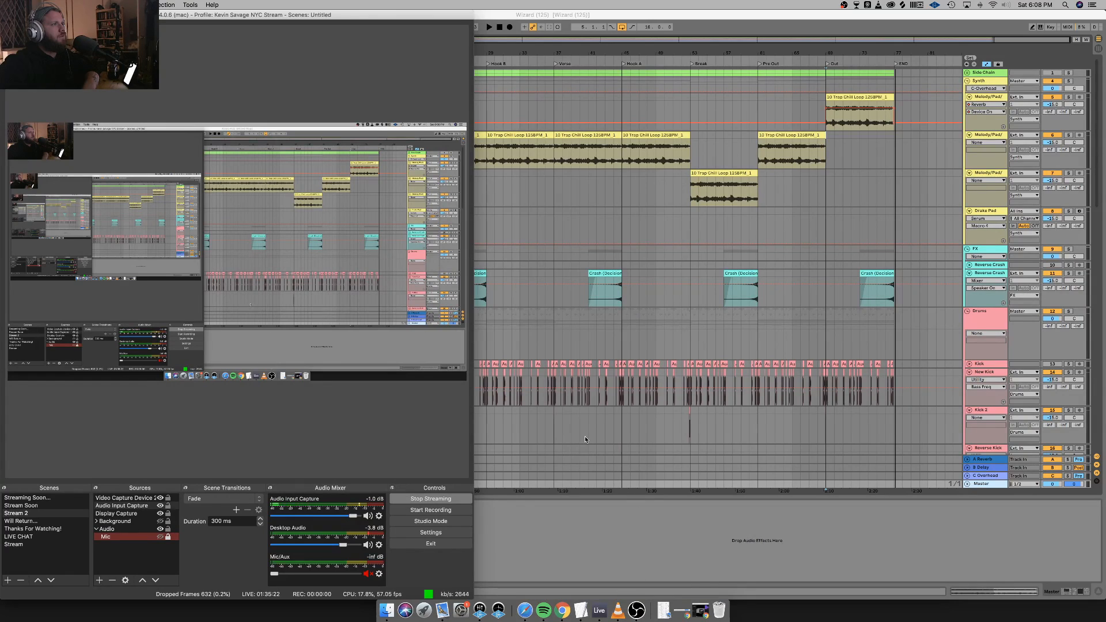
Restart playback and switch to OBS to mute the Audio Input Capture source.
left_click(585, 437)
key("space")
left_click(637, 609)
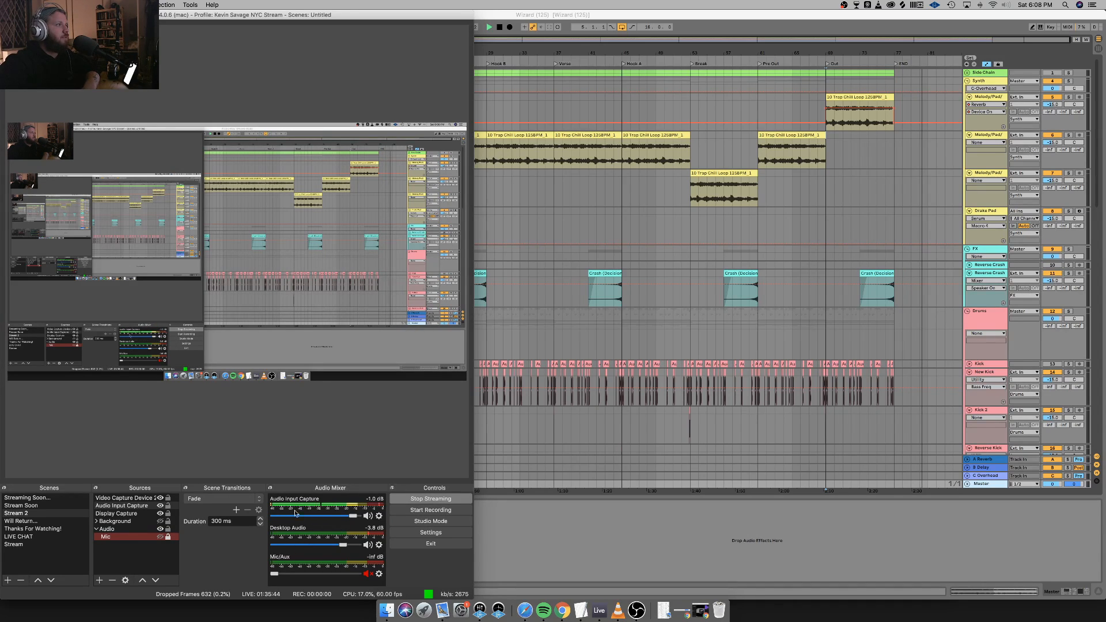
left_click(368, 516)
left_click(368, 516)
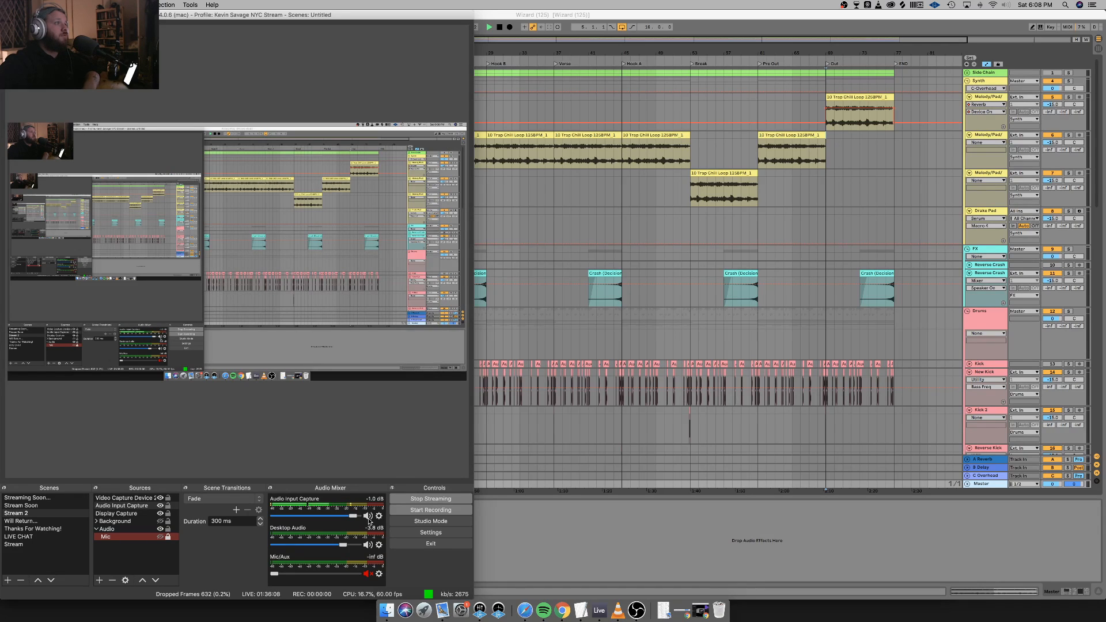
left_click(368, 516)
Play from the Out marker and loop the Out section over its Melody/Pad clip.
left_click(827, 67)
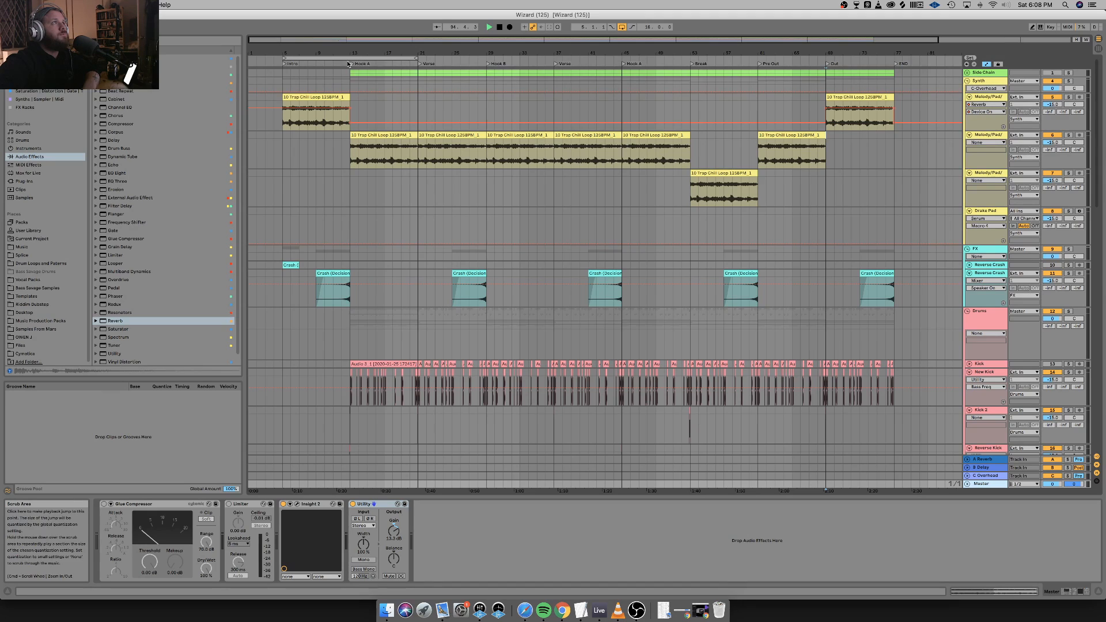
key("space")
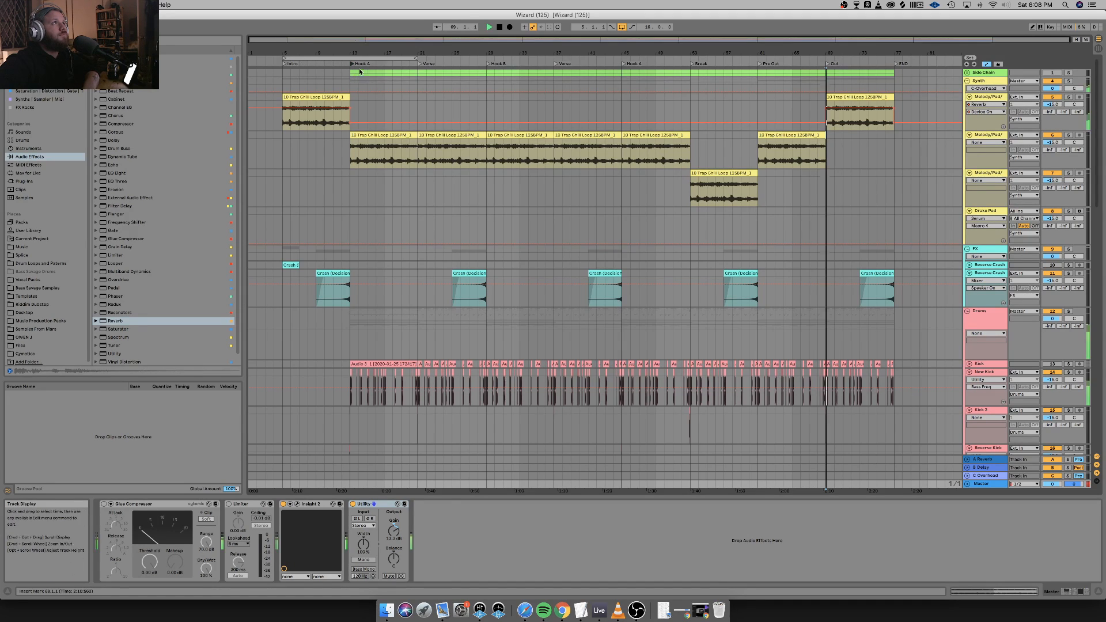
left_click(636, 612)
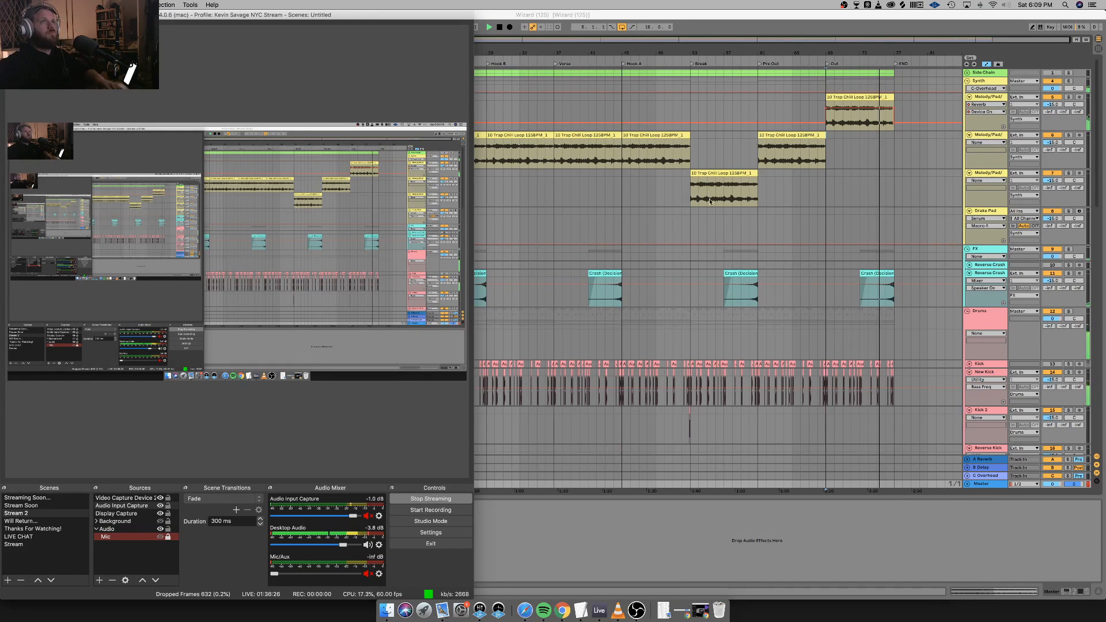
left_click(856, 99)
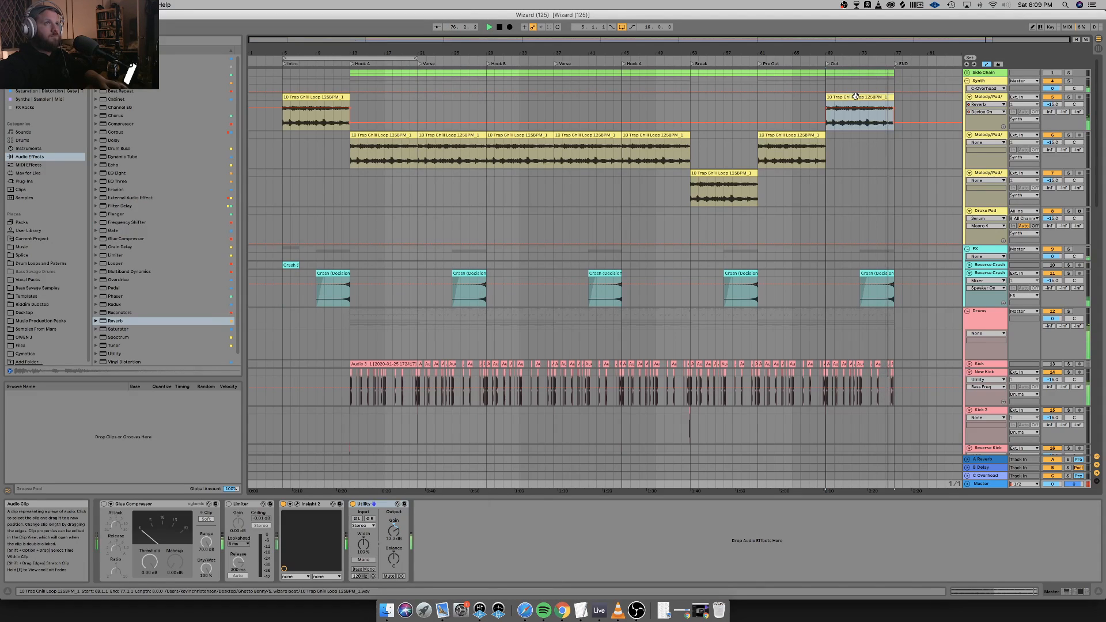
left_click(856, 98)
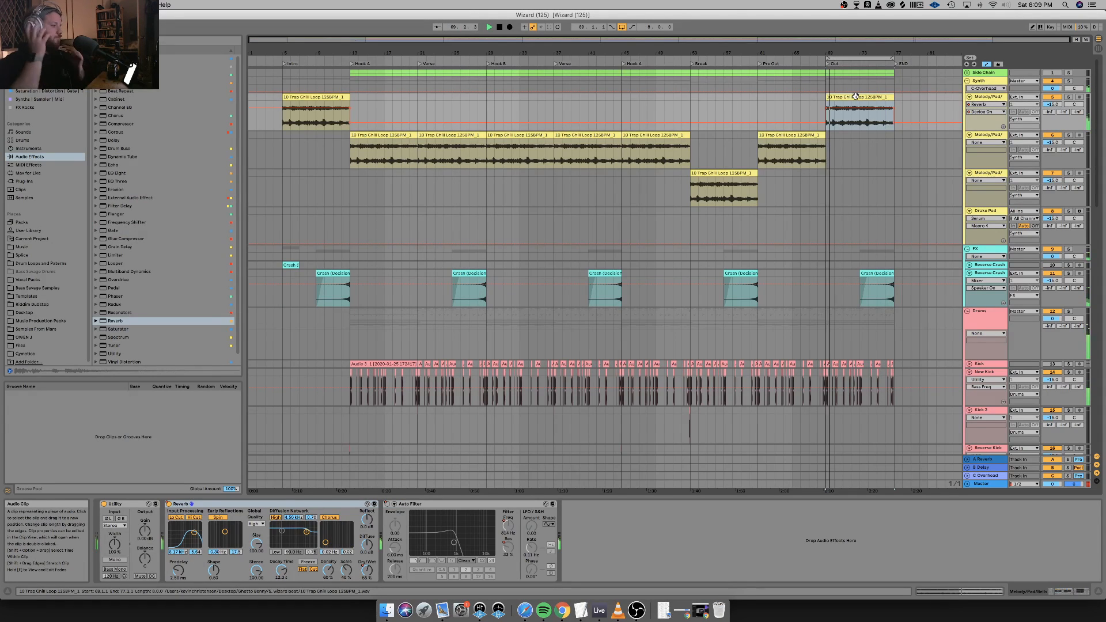
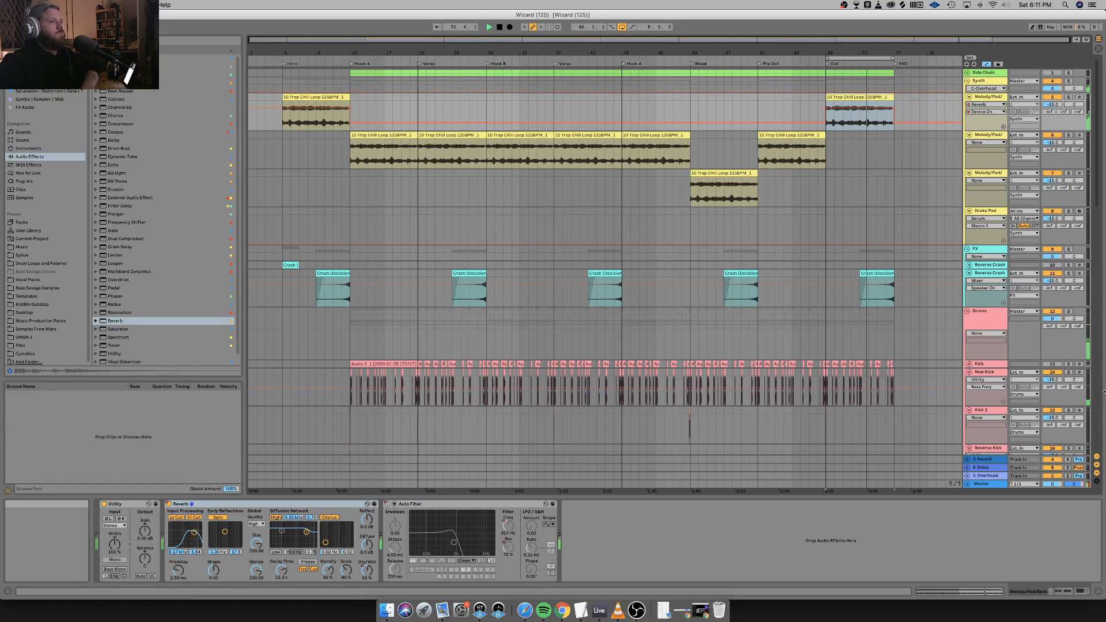
Unmute the Audio Input Capture source in OBS, then return to Ableton Live and stop playback.
left_click(639, 611)
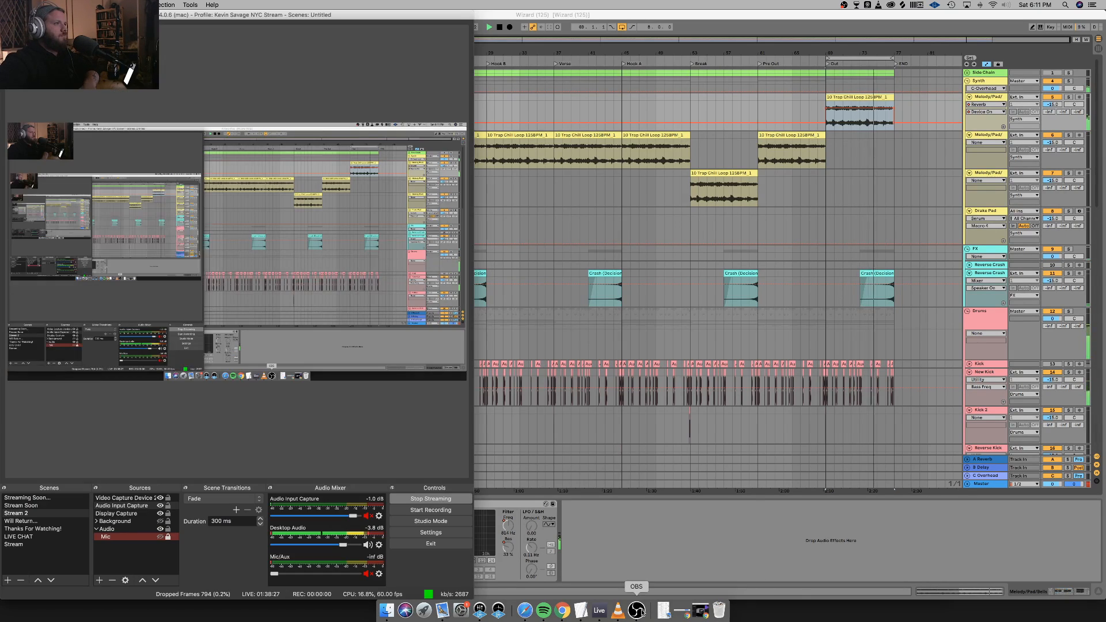
left_click(369, 516)
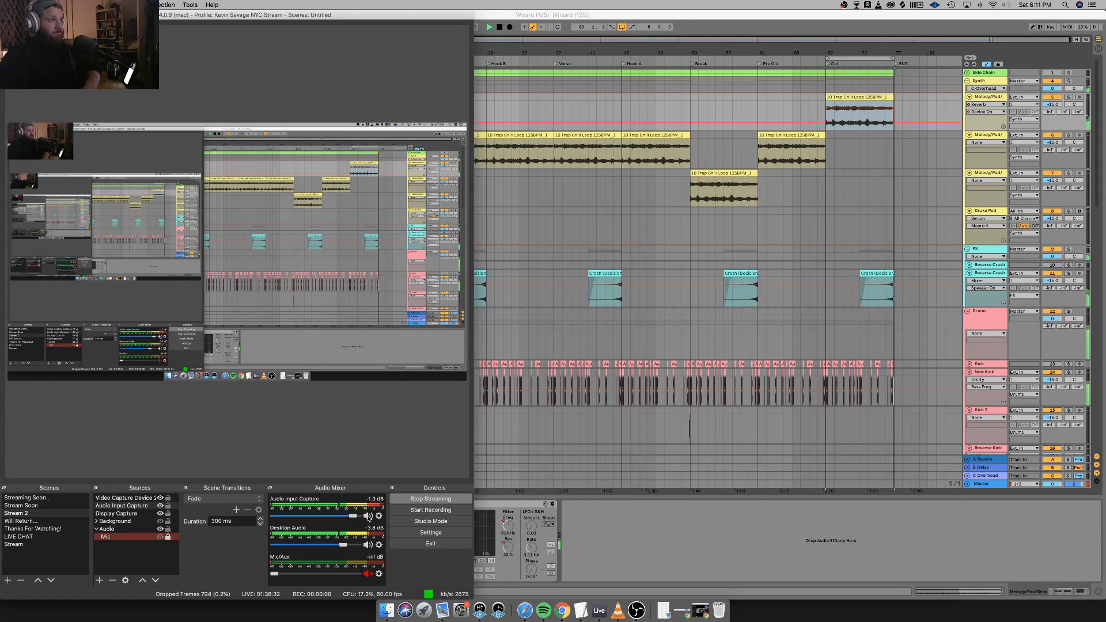
left_click(859, 463)
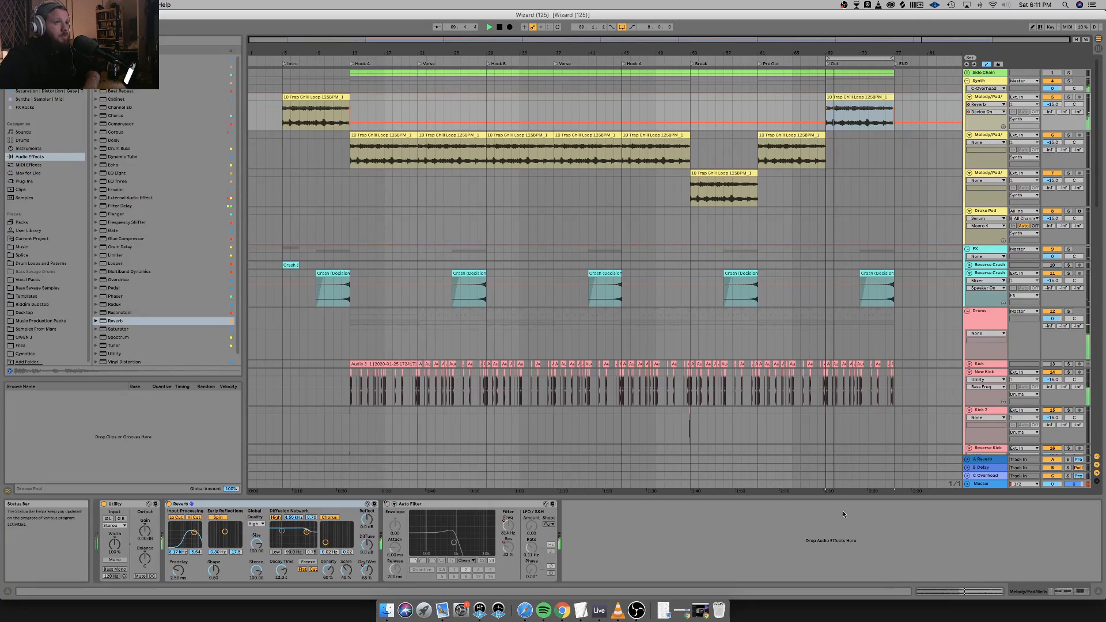
left_click(853, 439)
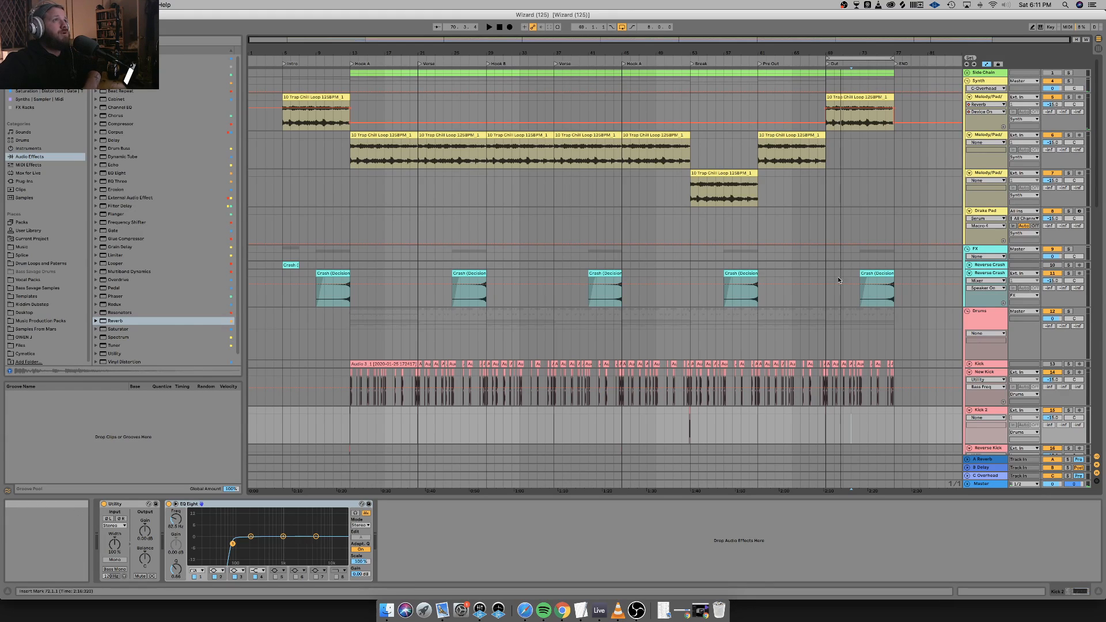
Copy the Reverb from the first Melody/Pad track onto the Break's Melody/Pad track, after its Utility.
left_click(701, 172)
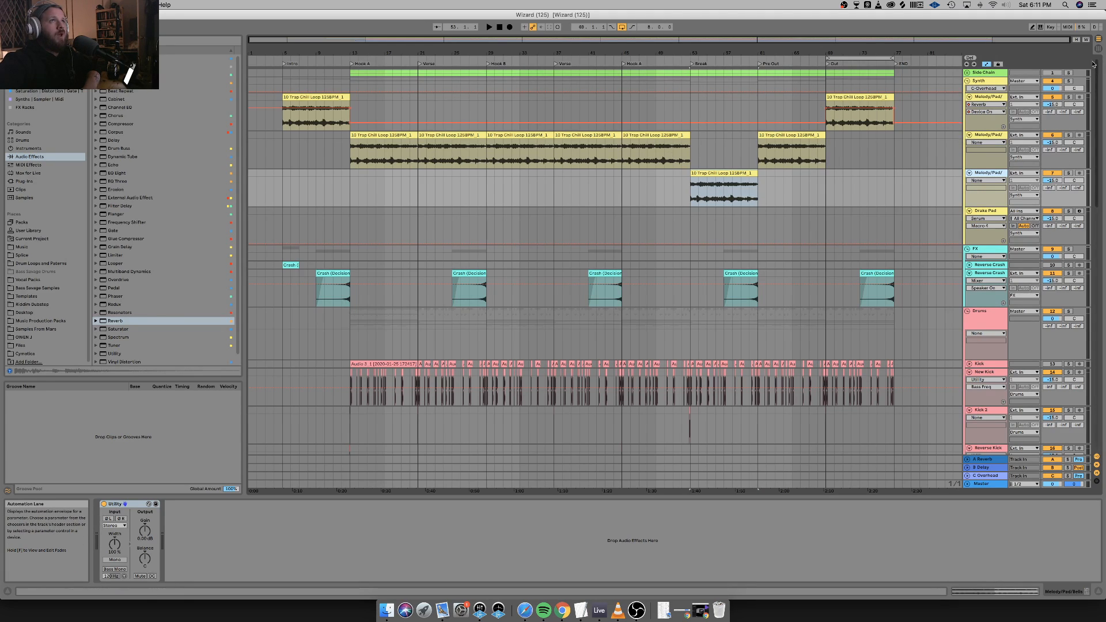
left_click(994, 99)
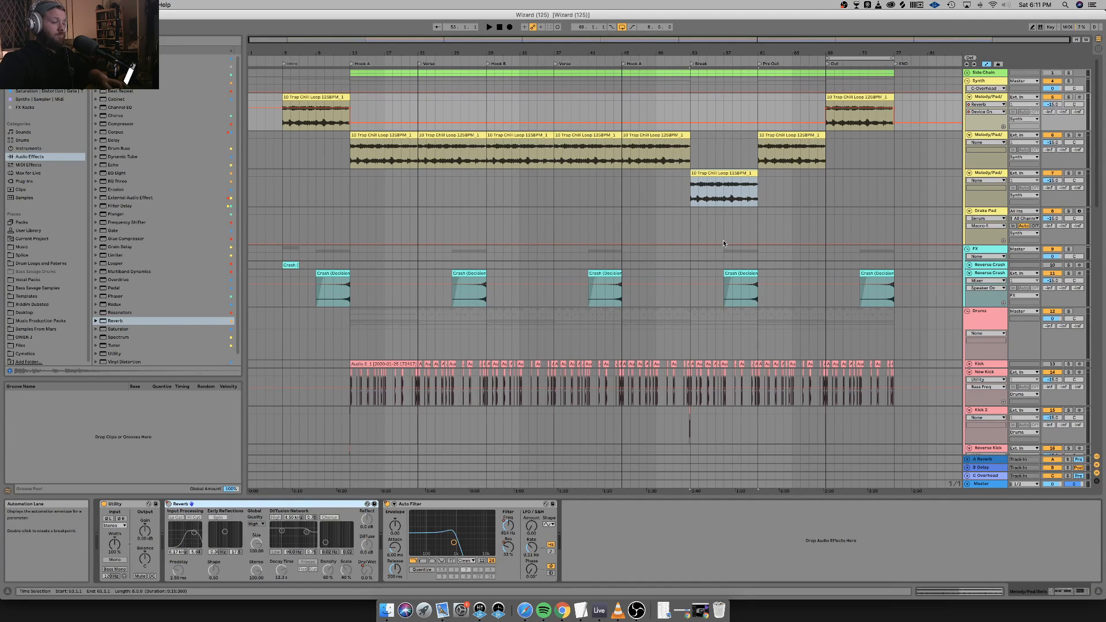
left_click(985, 175)
left_click(420, 522)
key("super+v")
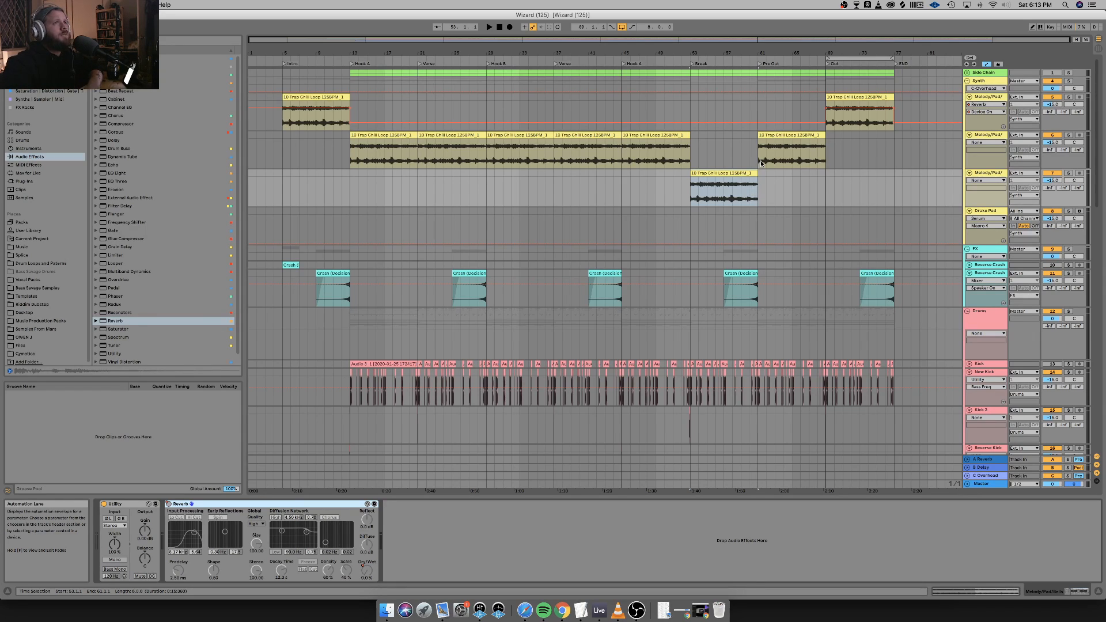
With the automation lanes hidden, switch on the Reverb on the Break's Melody/Pad track and solo that track.
key("a")
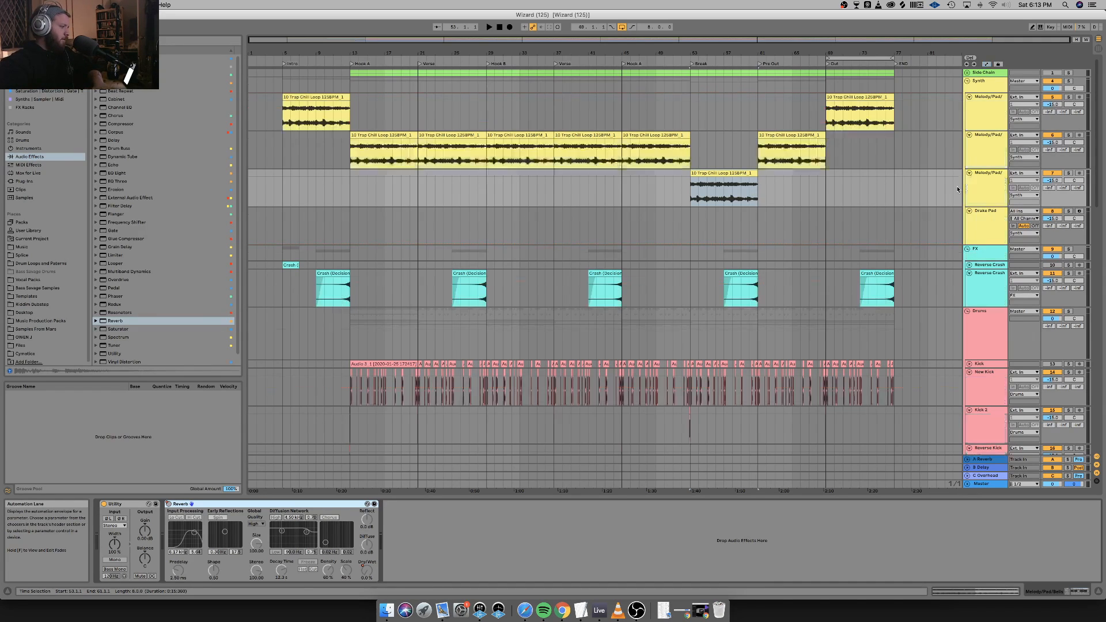
left_click(991, 188)
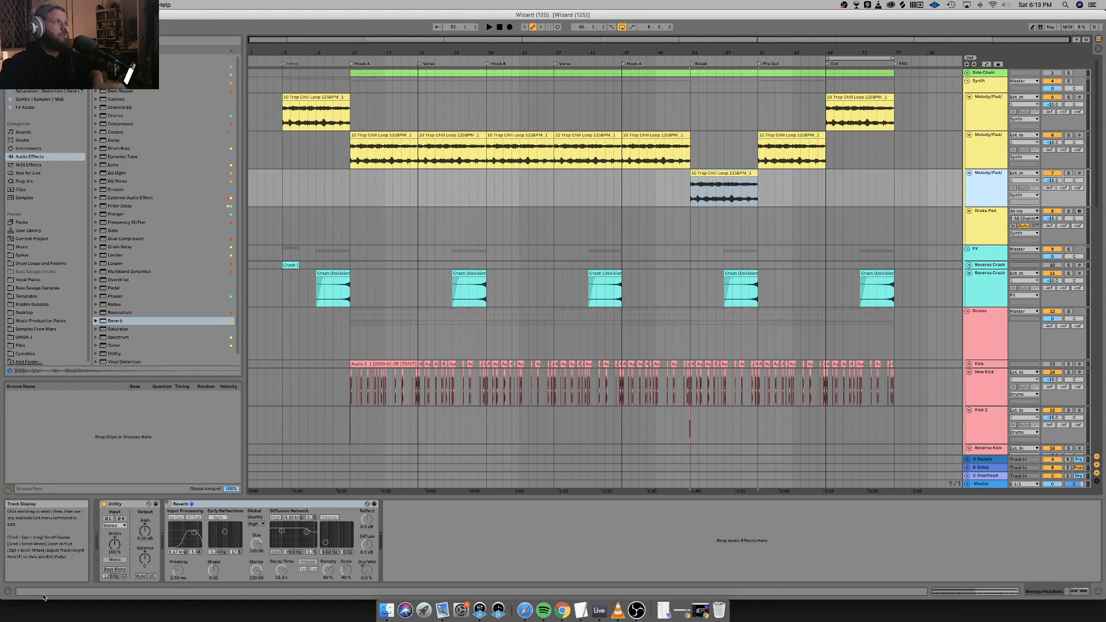
left_click(167, 505)
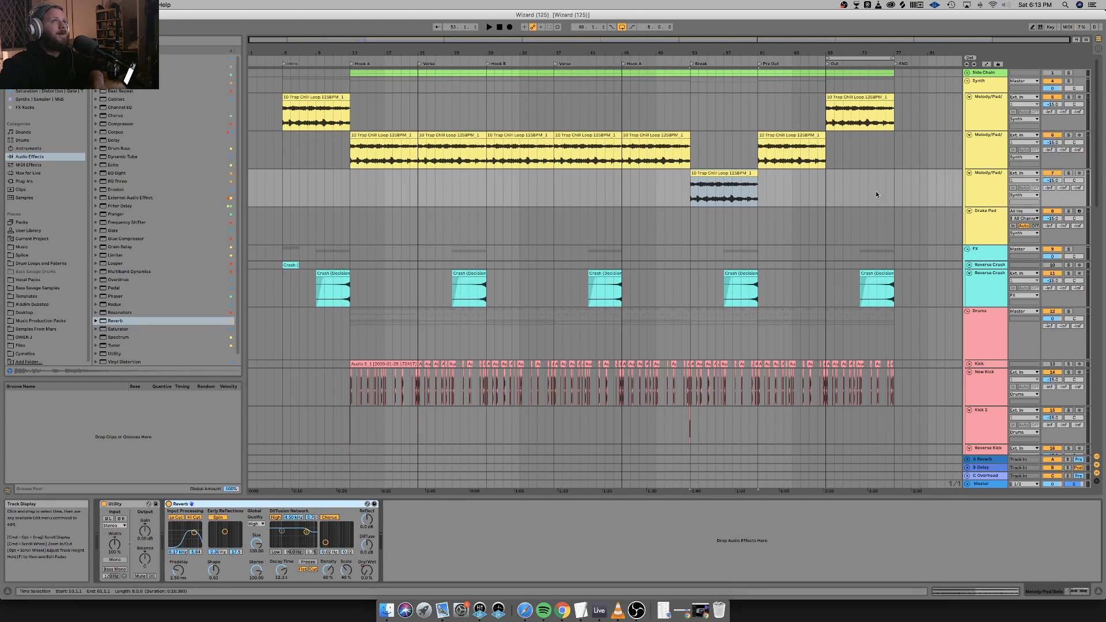
left_click(1069, 174)
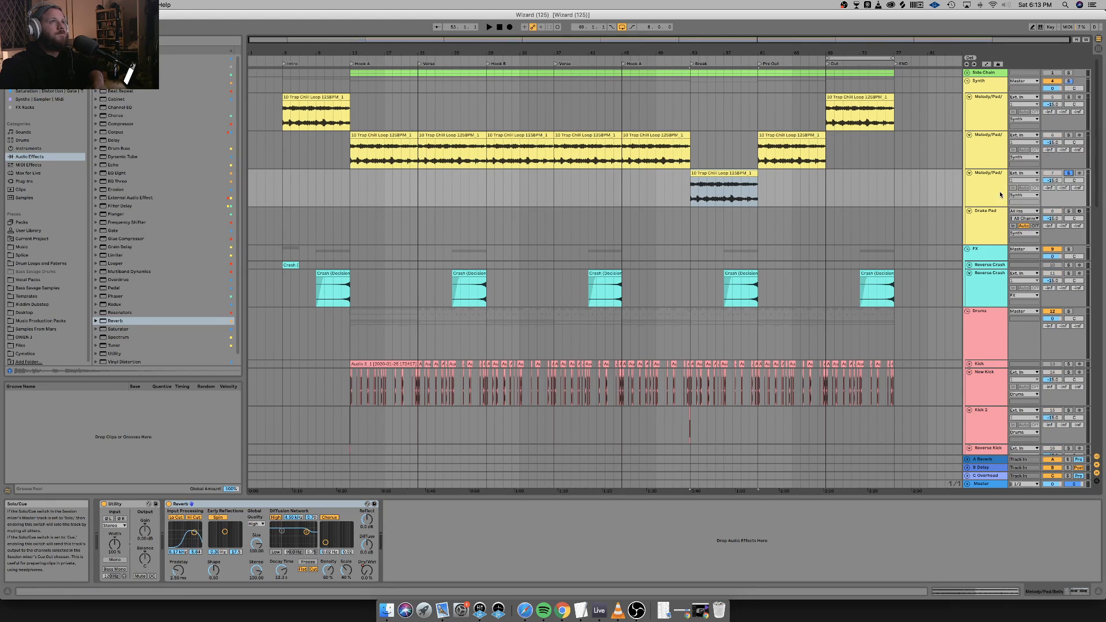
Loop the Break section over its Melody/Pad clip and start playback.
left_click(730, 172)
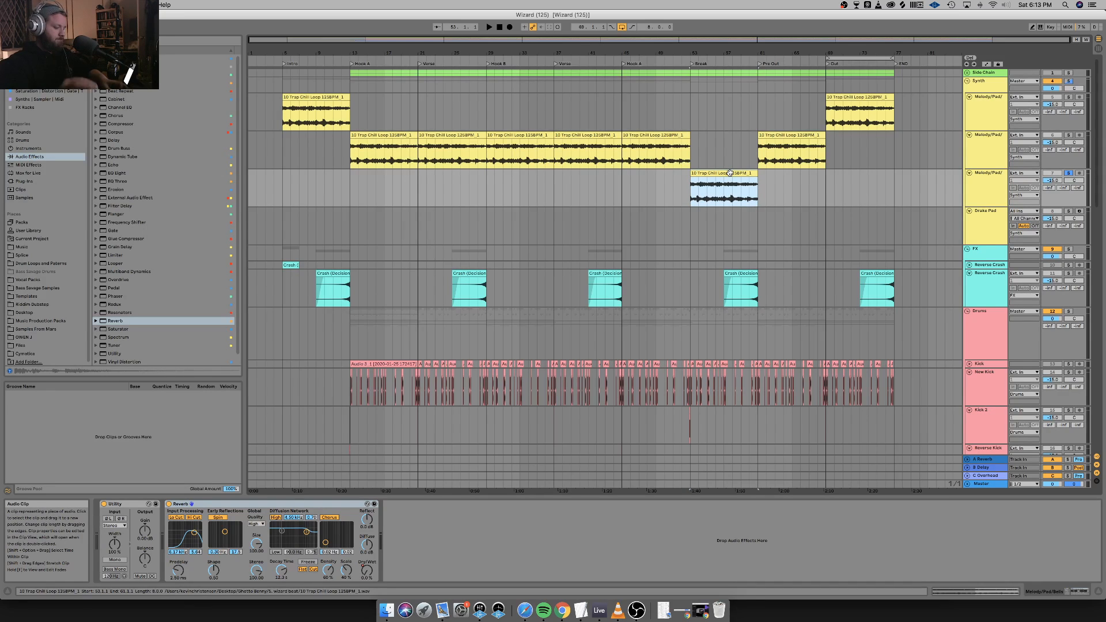
key("super+l")
key("space")
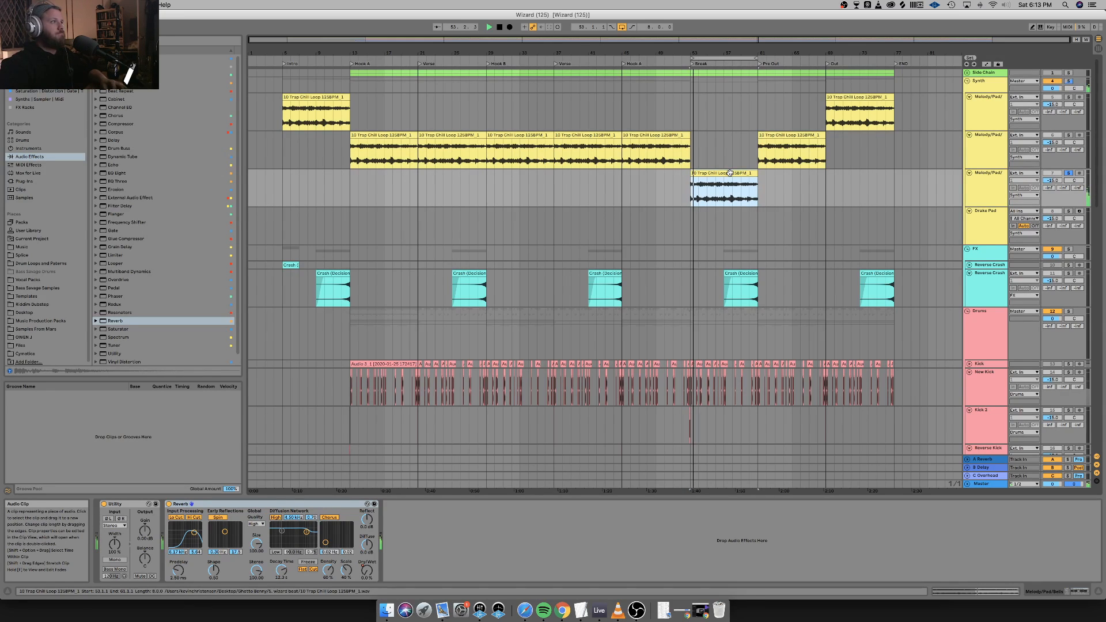
Delete the Dry/Wet automation of the Reverb on the Break's Melody/Pad track and lower its Dry/Wet to about 37%.
right_click(365, 571)
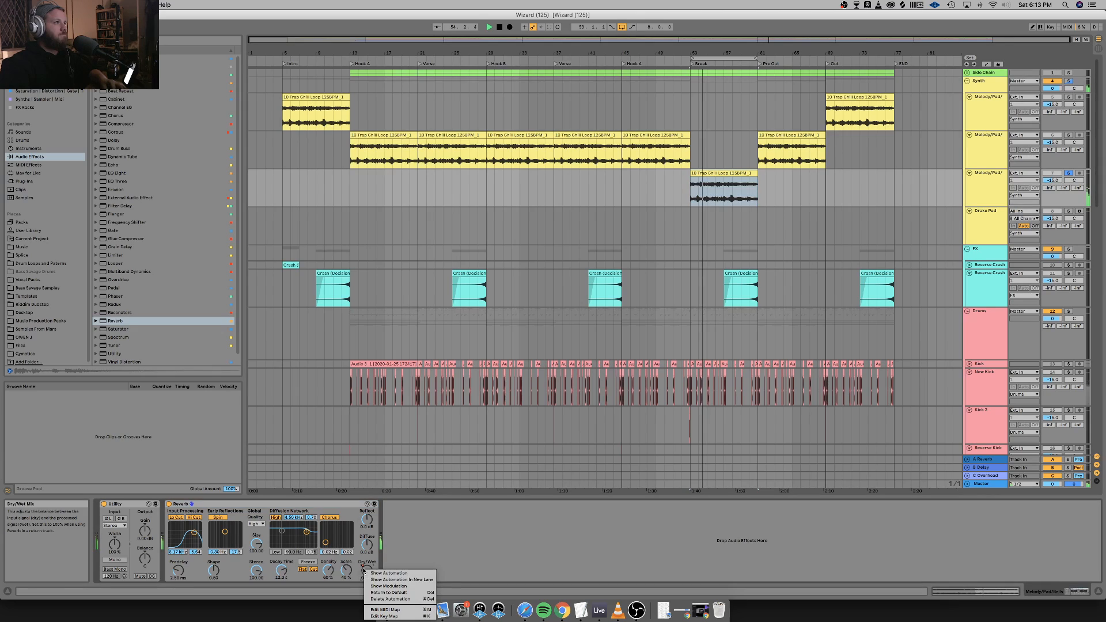
left_click(385, 600)
left_click_drag(369, 567, 369, 581)
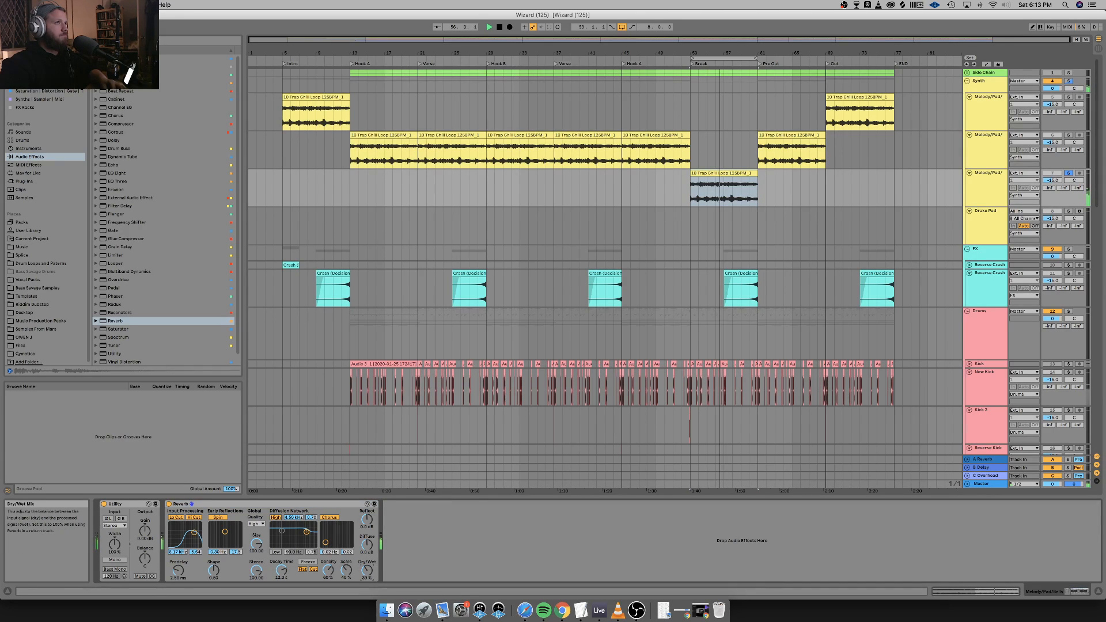
left_click(423, 555)
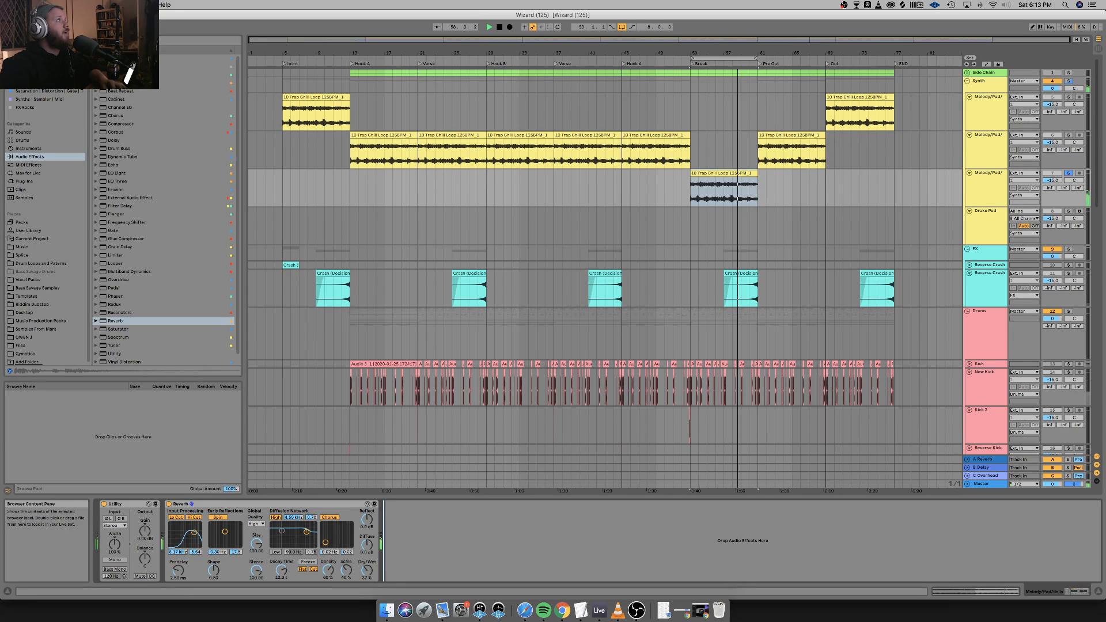
Add an Auto Filter after the Reverb on the Break's Melody/Pad track, roll off its highs, and stop playback after listening.
left_click_drag(122, 75, 496, 556)
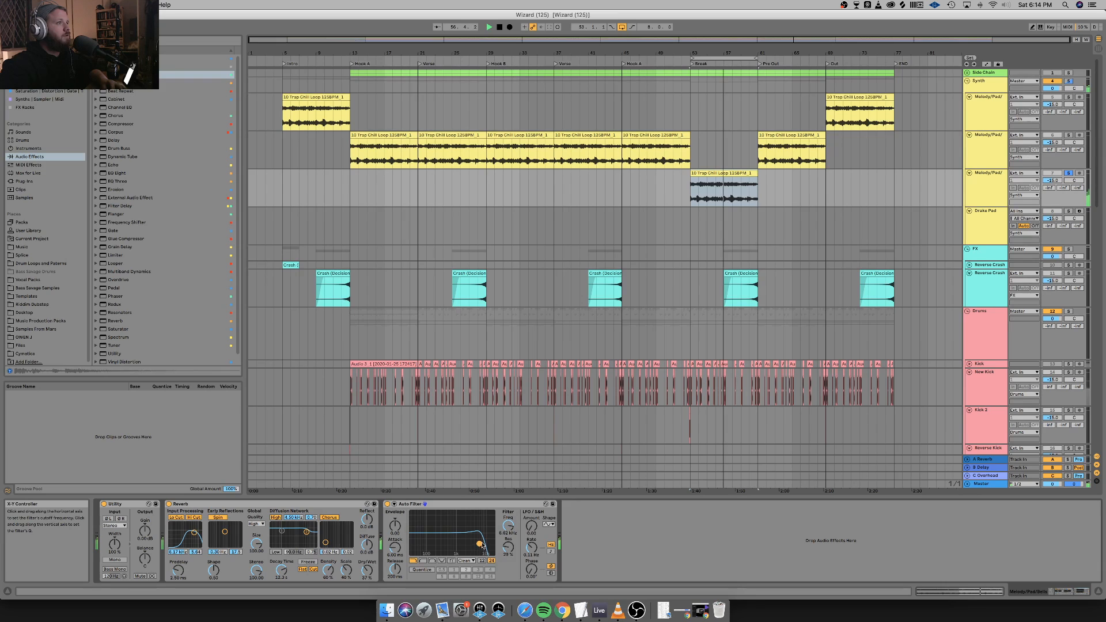
scroll(654, 367, "down", 3)
scroll(654, 370, "down", 1)
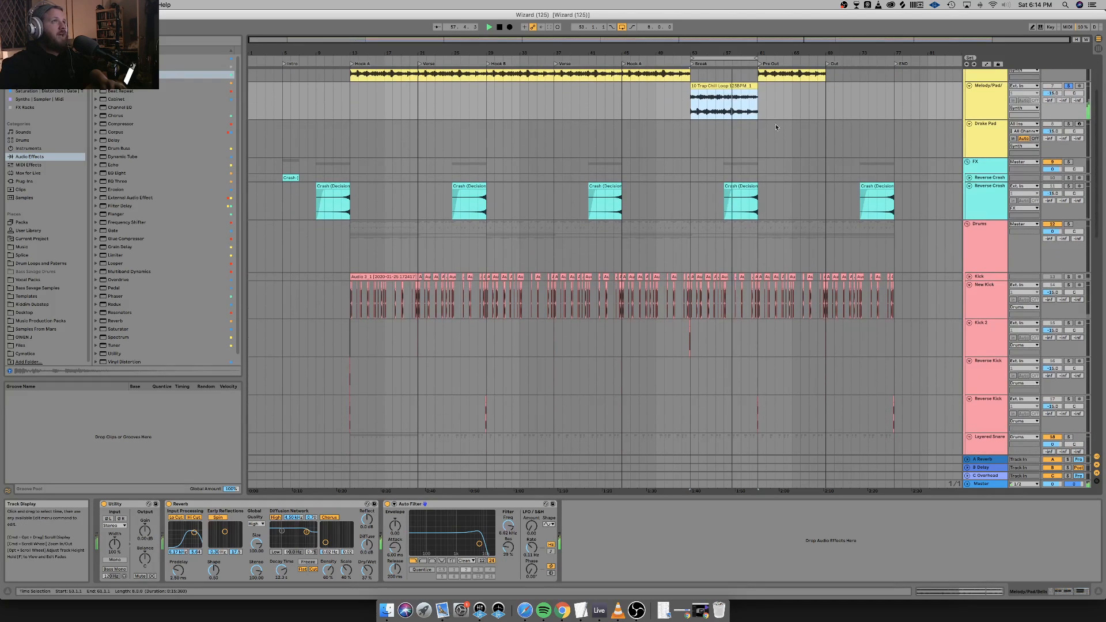
scroll(751, 154, "up", 2)
key("space")
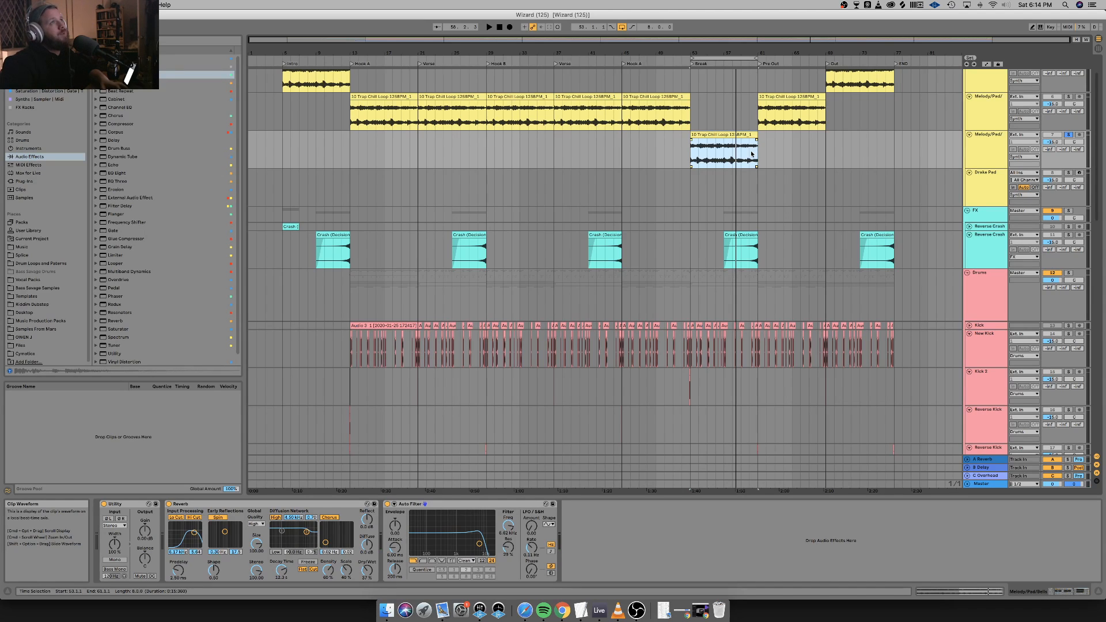
Show the automation lanes and display the Auto Filter's Frequency envelope on the Break's Melody/Pad track.
key("a")
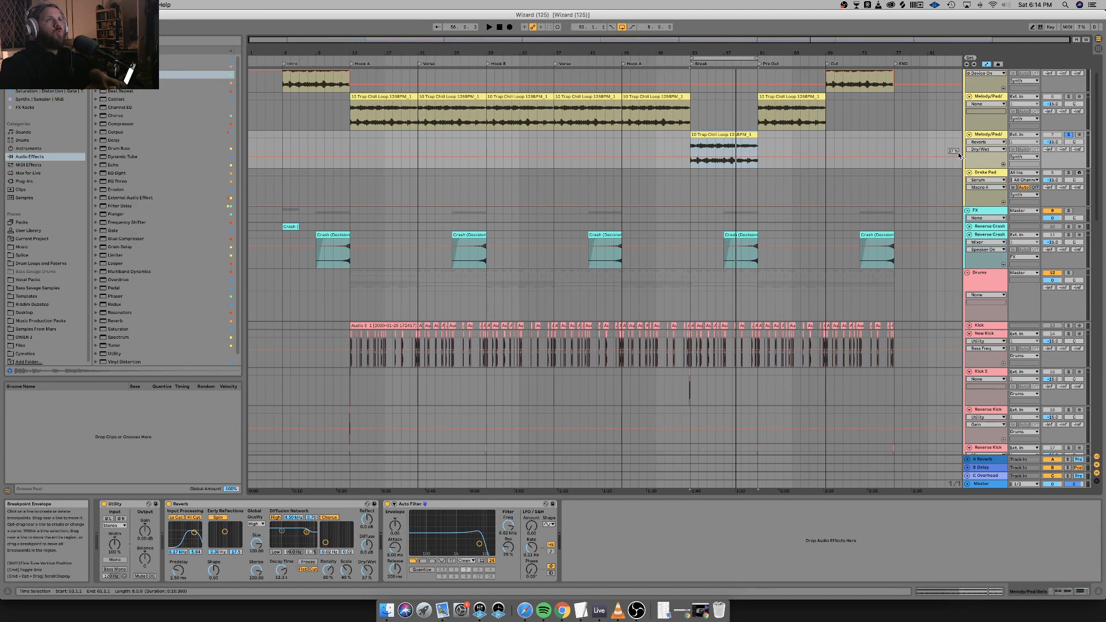
left_click(978, 151)
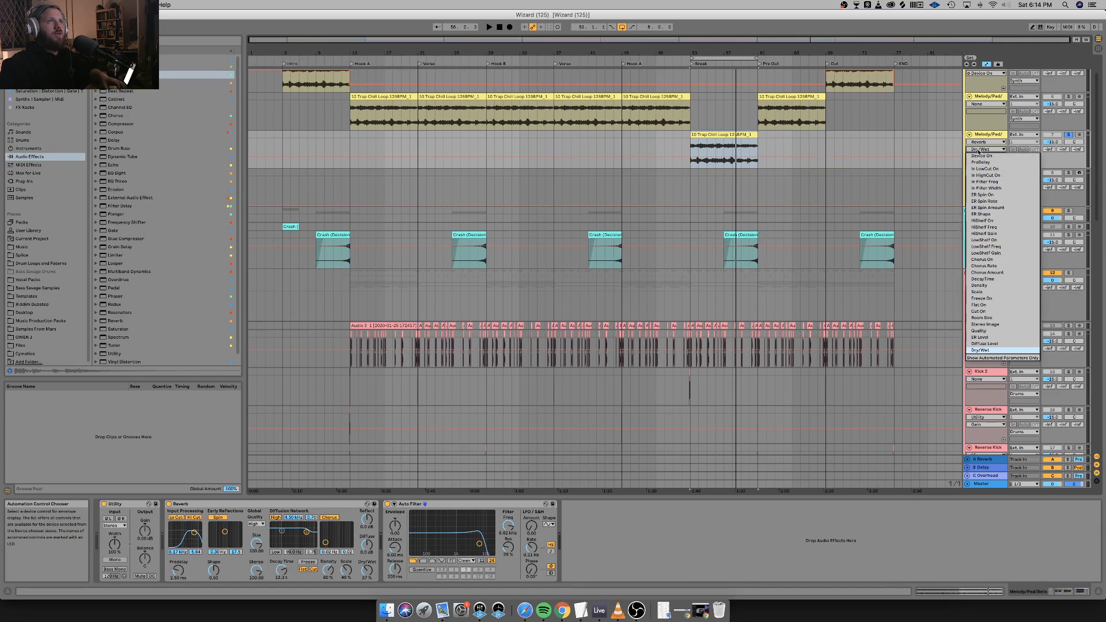
left_click(985, 141)
left_click(985, 141)
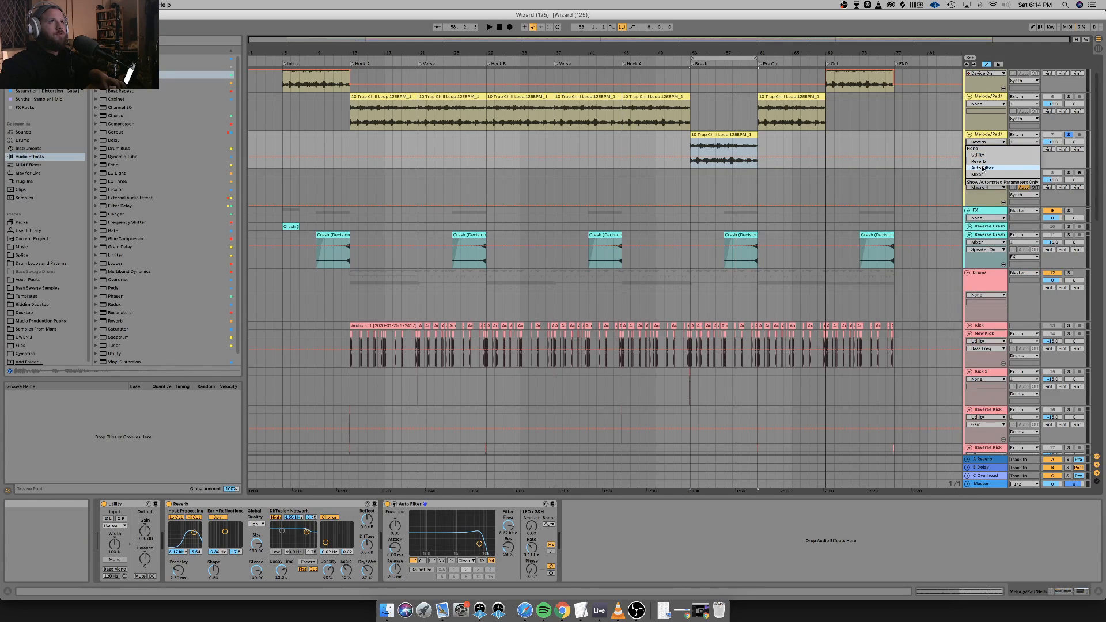
left_click(982, 167)
left_click(725, 148)
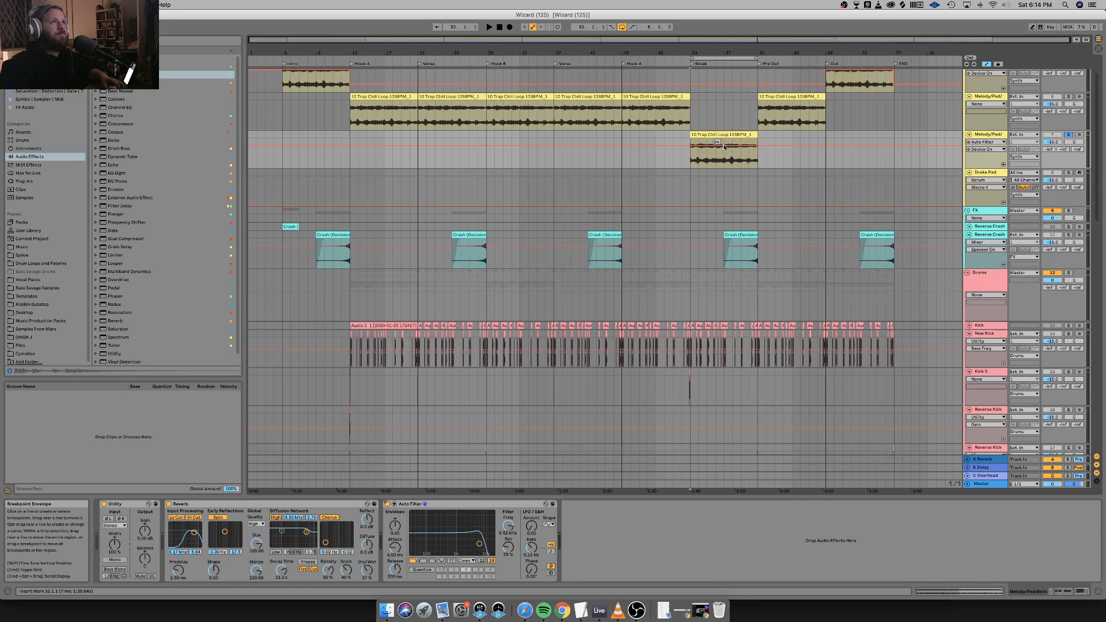
left_click(989, 142)
left_click(989, 144)
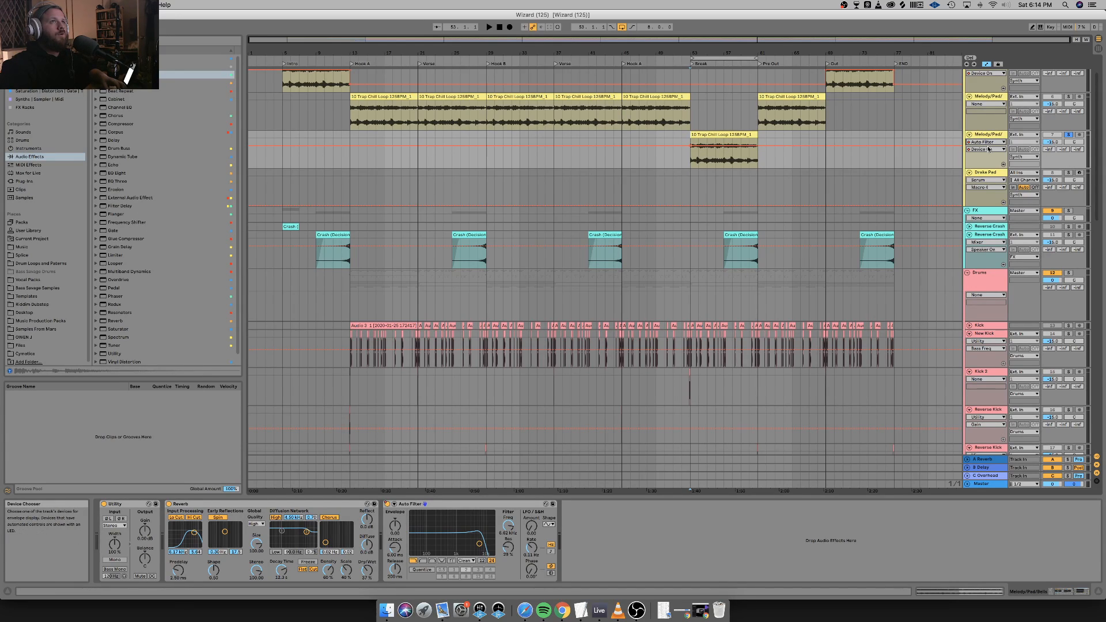
left_click(989, 150)
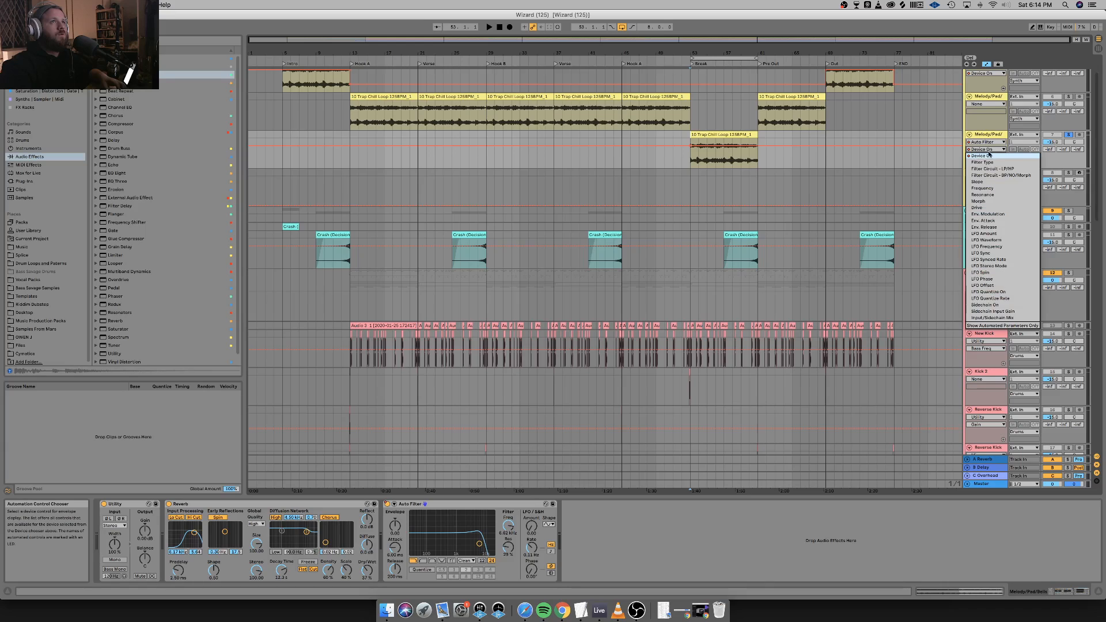
left_click(984, 188)
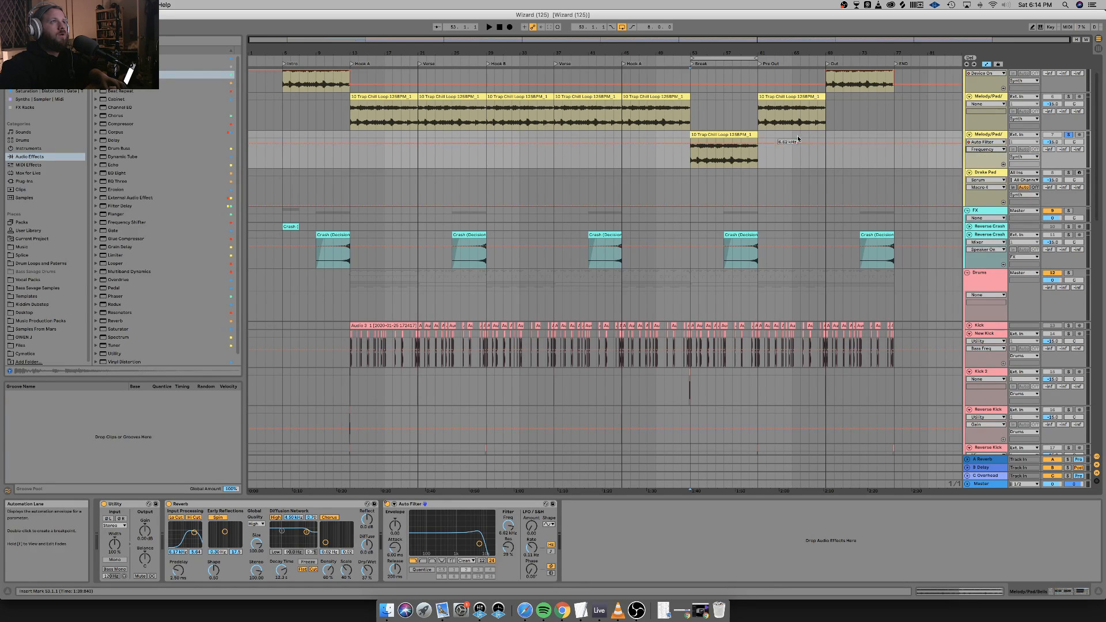
left_click(724, 145)
left_click_drag(725, 147, 725, 145)
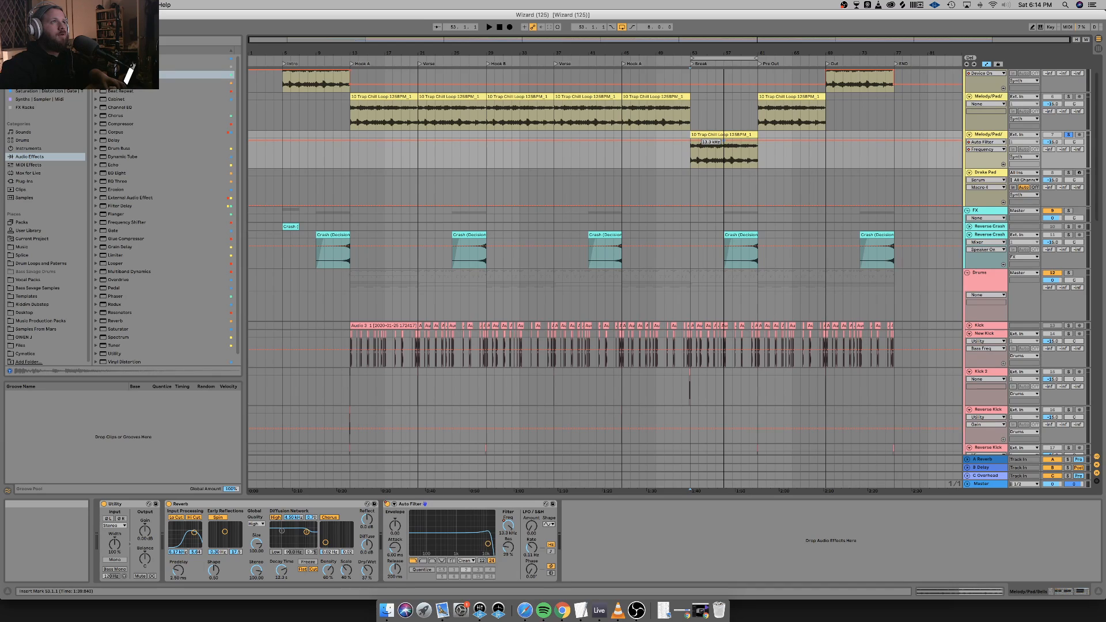
key("super+z")
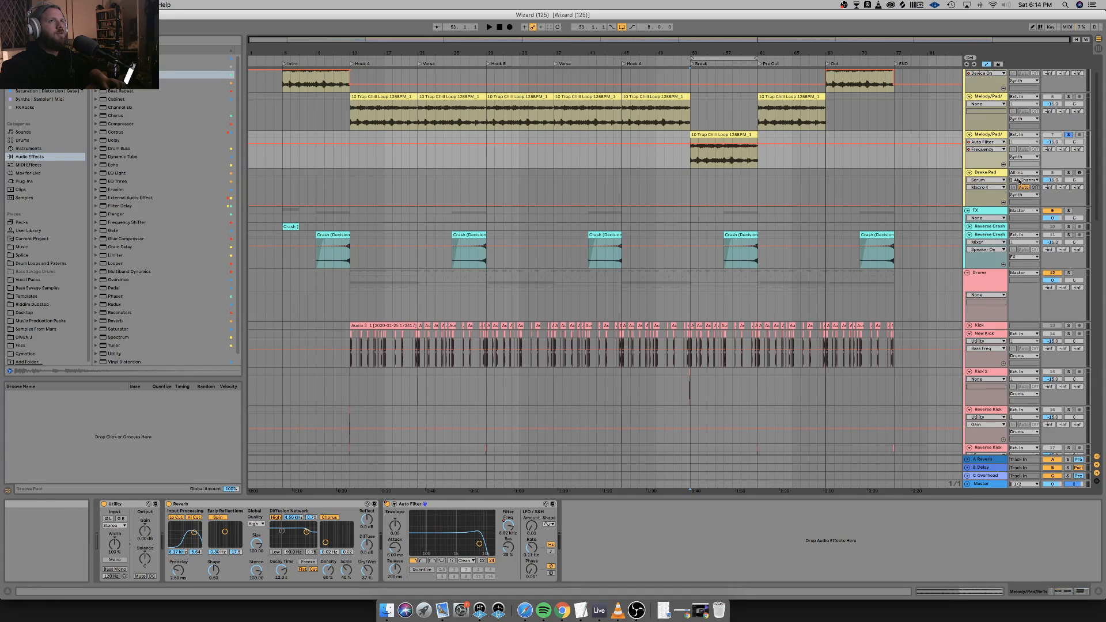
Make the Break's Melody/Pad track taller, shape its Auto Filter Frequency automation to peak slightly mid-Break, and audition it.
left_click_drag(995, 170, 994, 207)
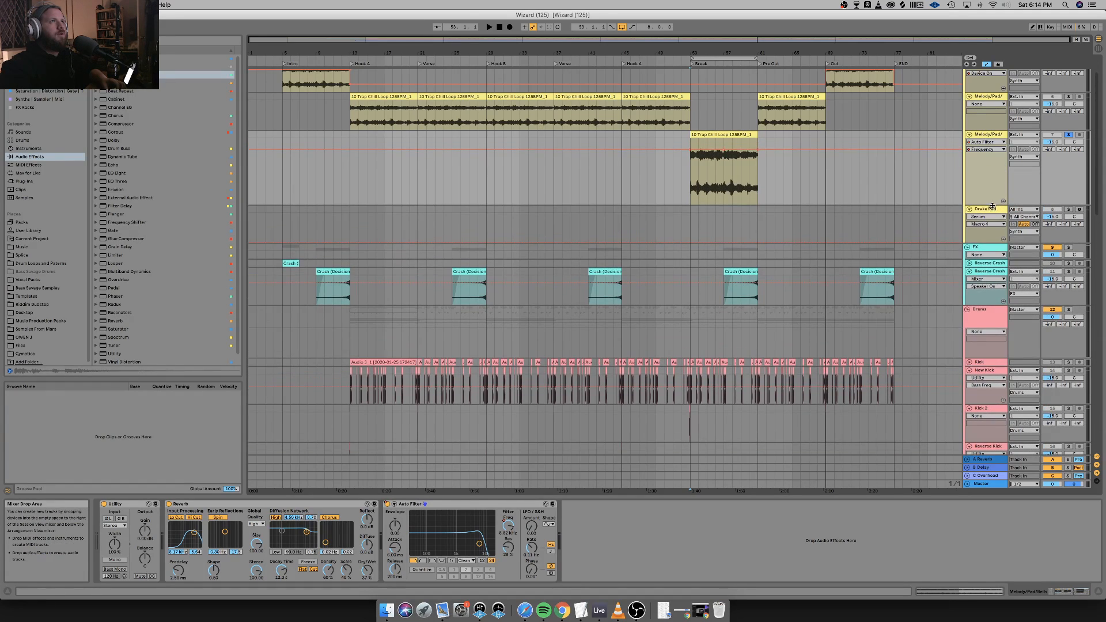
left_click_drag(724, 149, 723, 148)
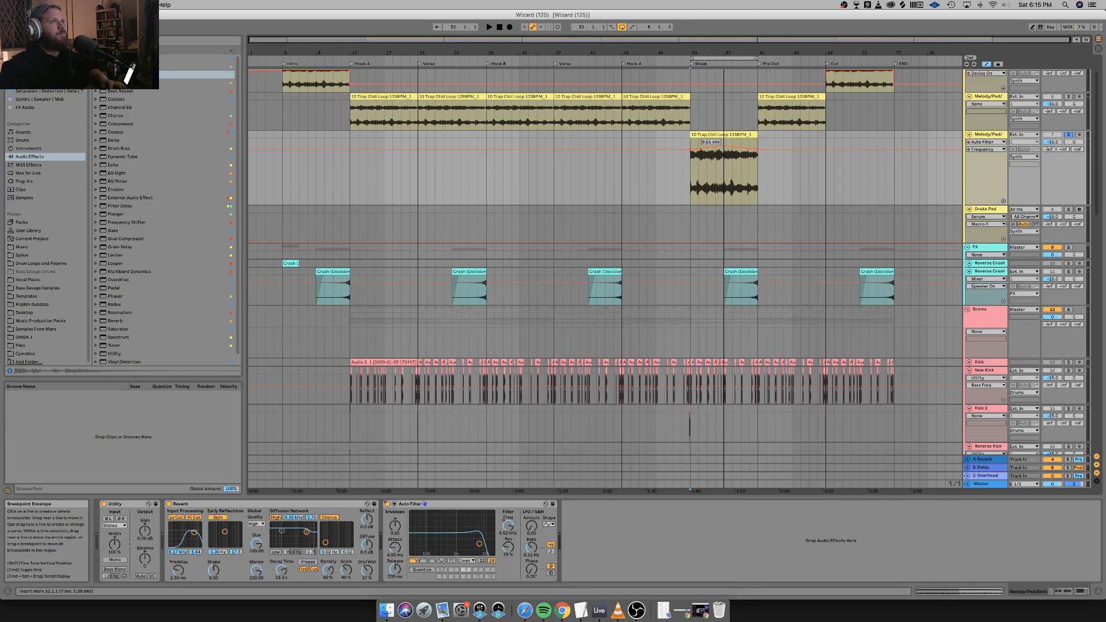
left_click_drag(723, 147, 723, 146)
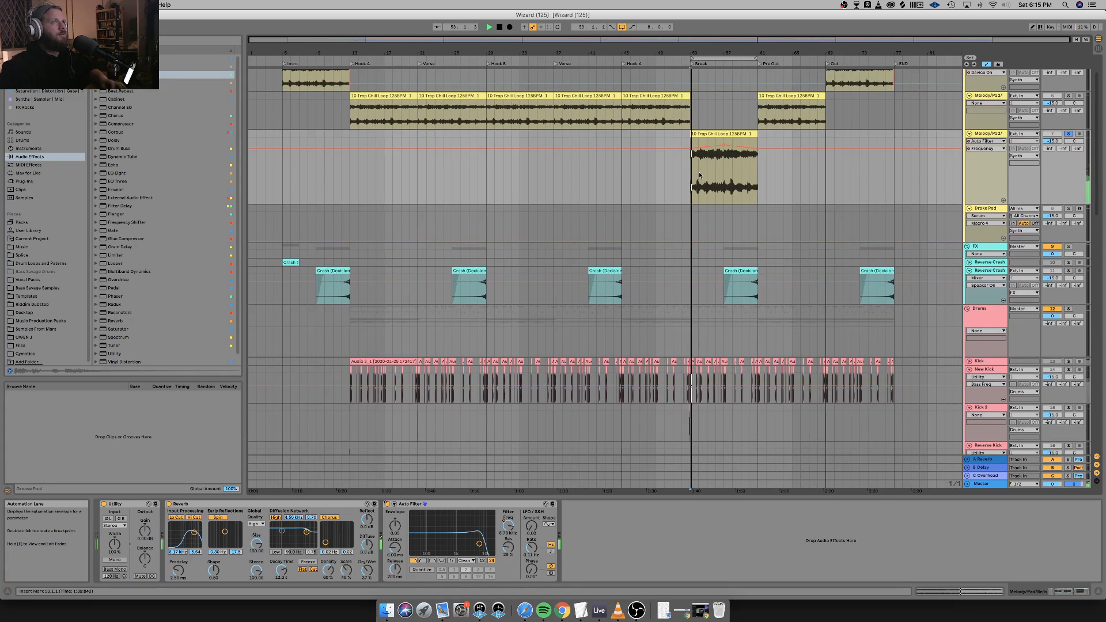
key("space")
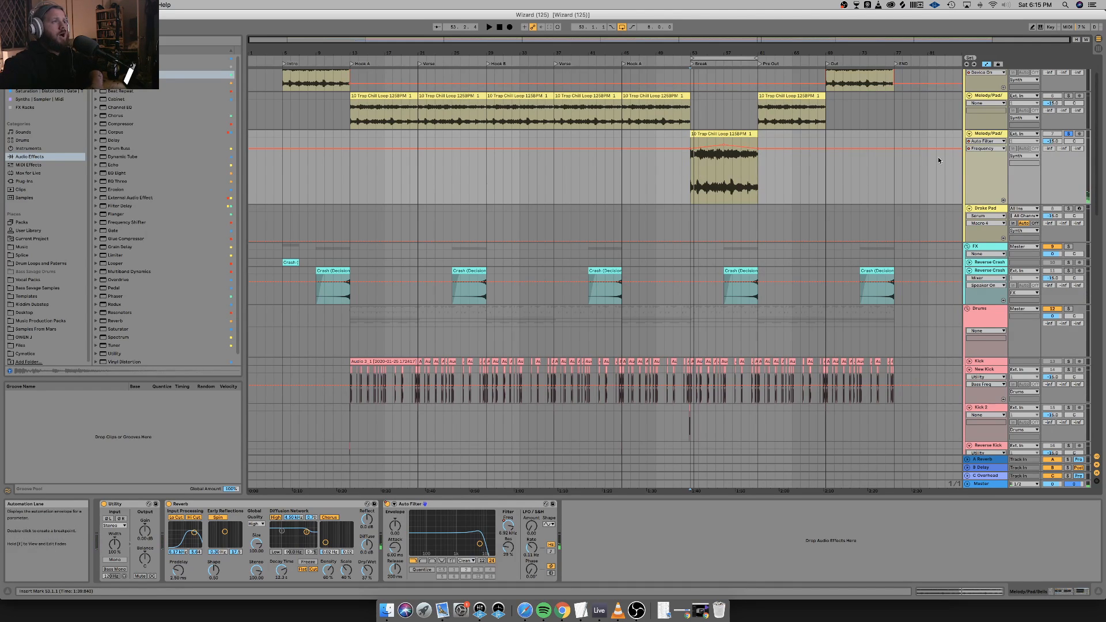
Automate the Reverb's Device On on the Break's Melody/Pad track to be active only during the Break, and audition it.
left_click(974, 142)
left_click(983, 161)
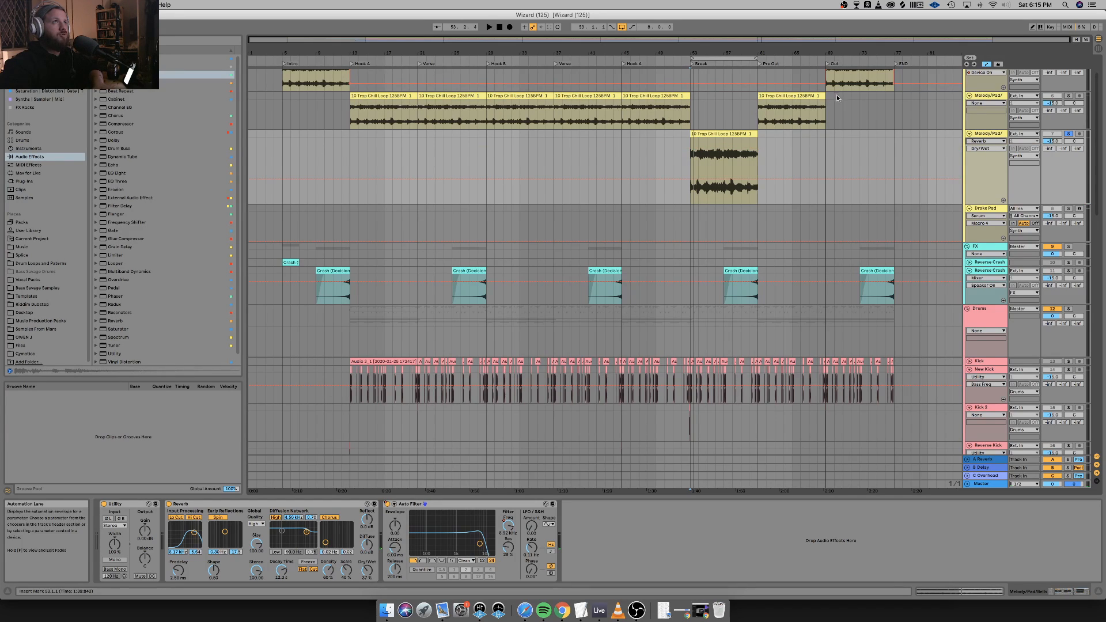
left_click(982, 150)
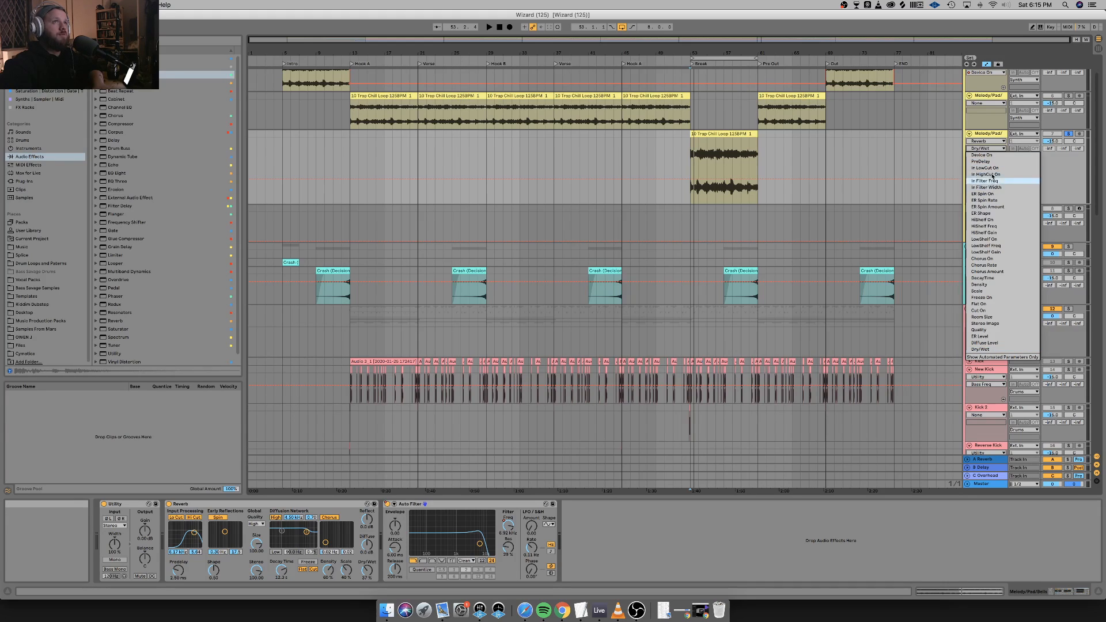
left_click(986, 156)
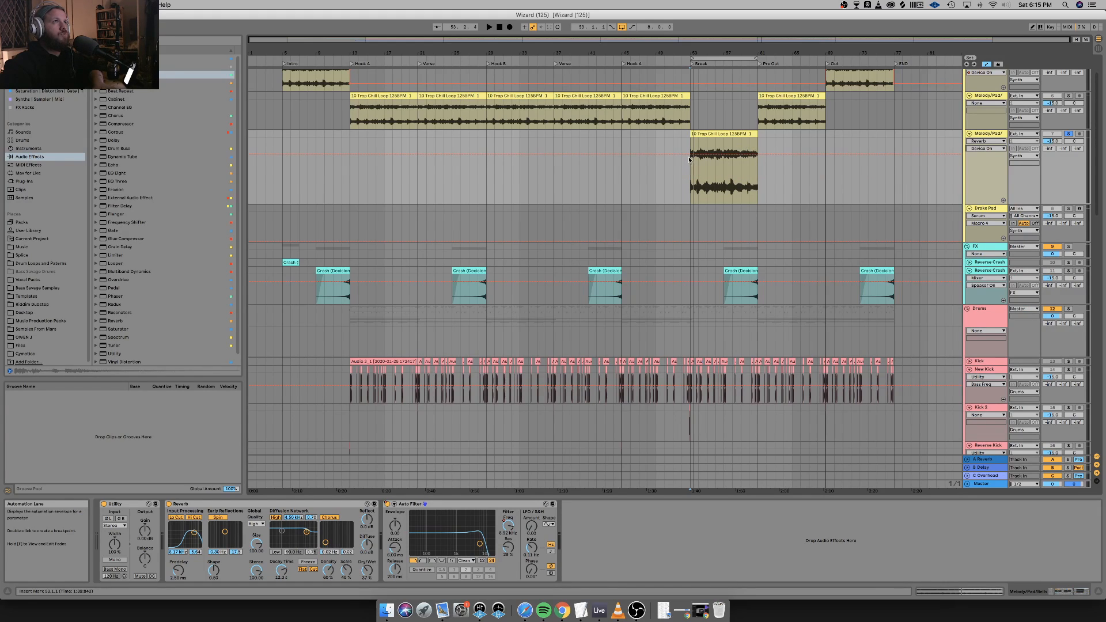
left_click_drag(690, 159, 690, 186)
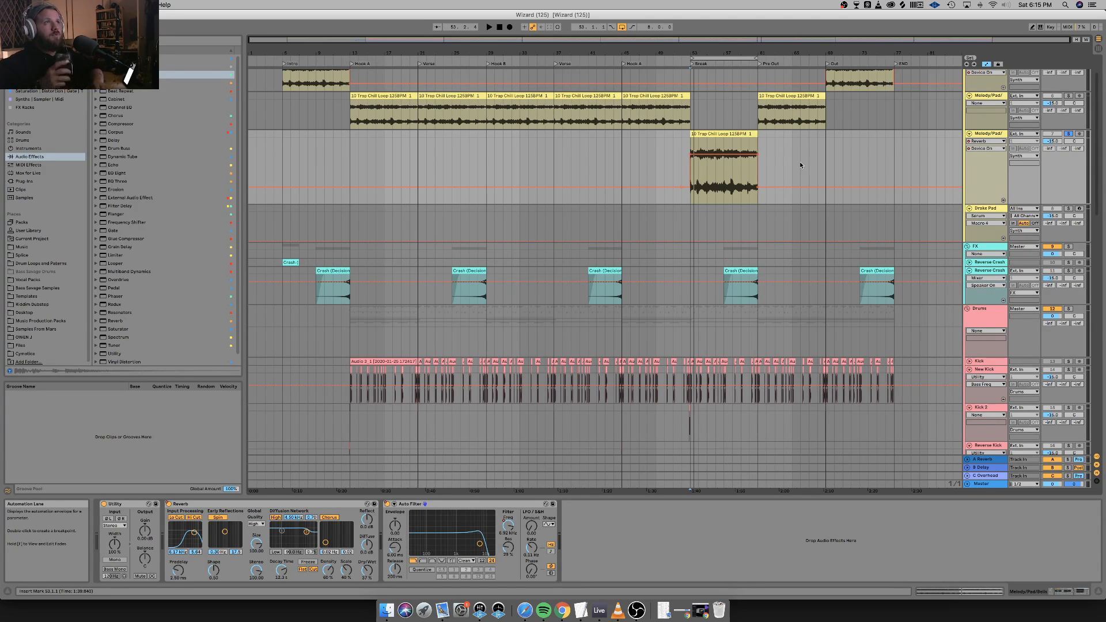
key("space")
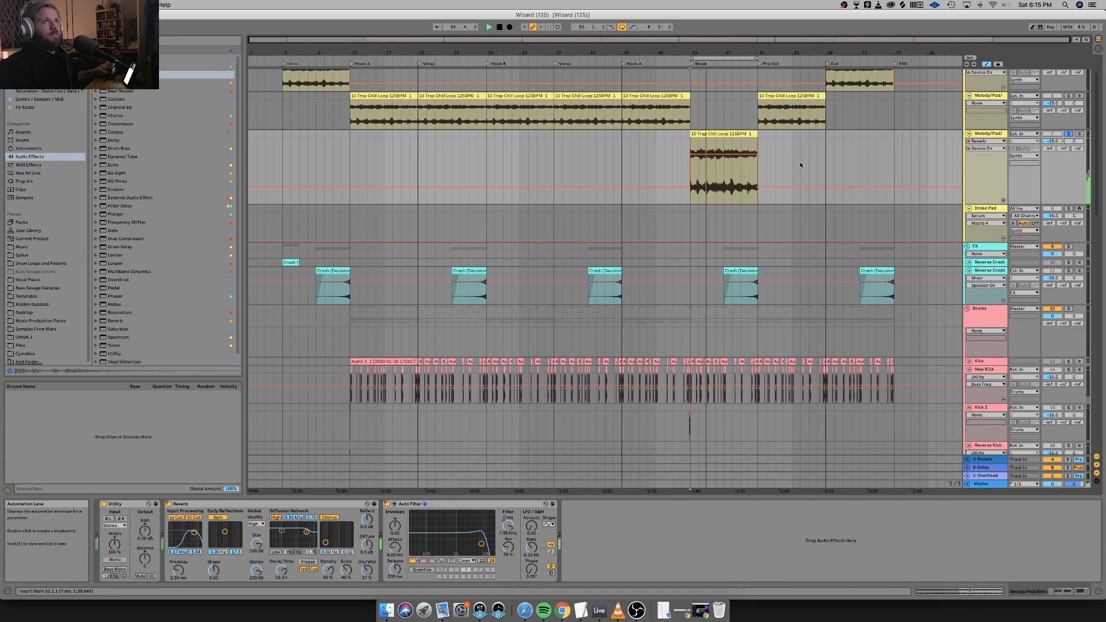
key("space")
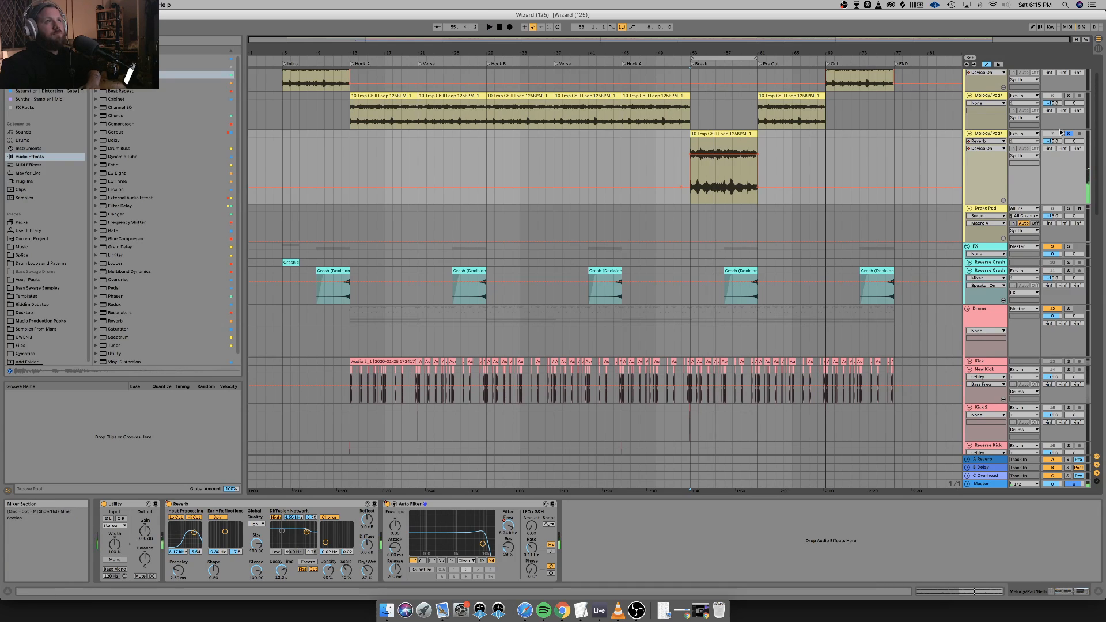
Unsolo the Break's Melody/Pad track, solo the Synth and FX groups instead, and play the Break.
left_click(1069, 133)
scroll(1001, 134, "up", 2)
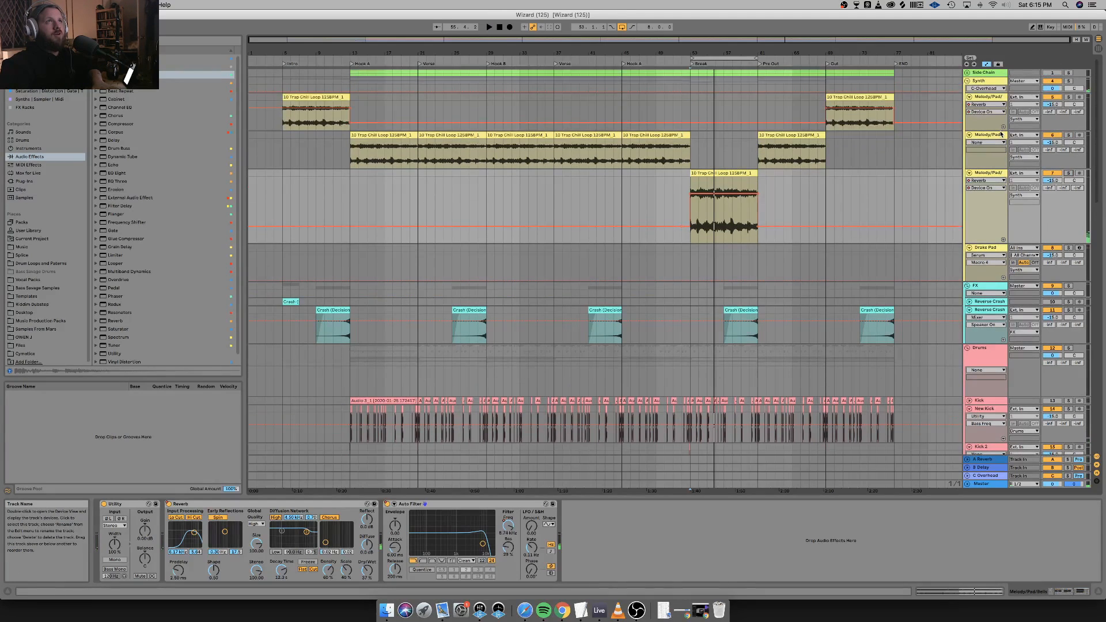
left_click(996, 81)
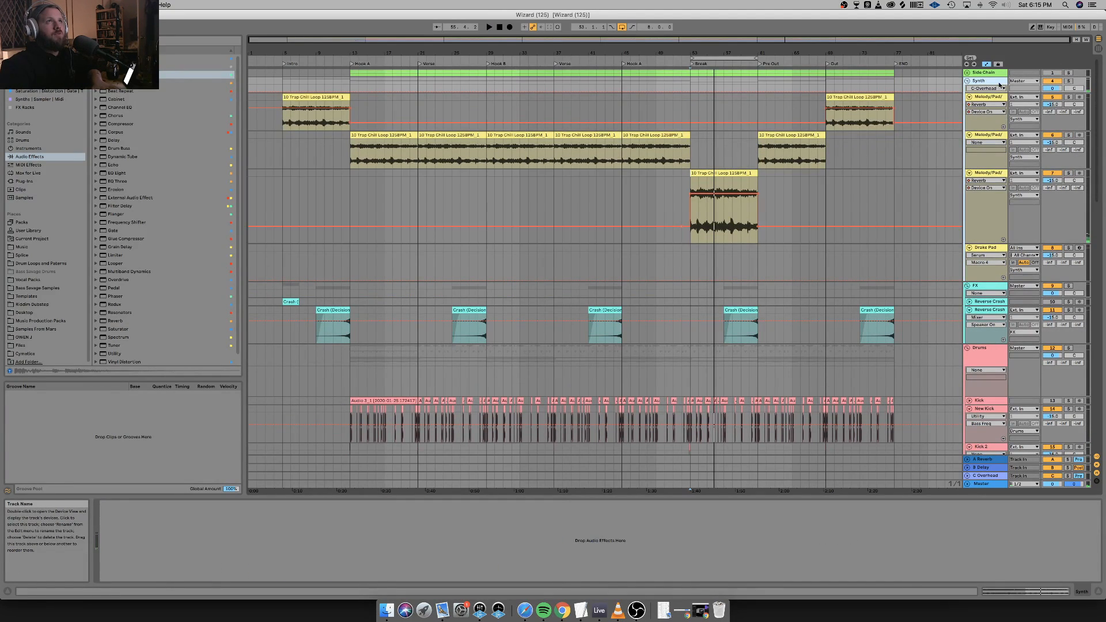
left_click(996, 285)
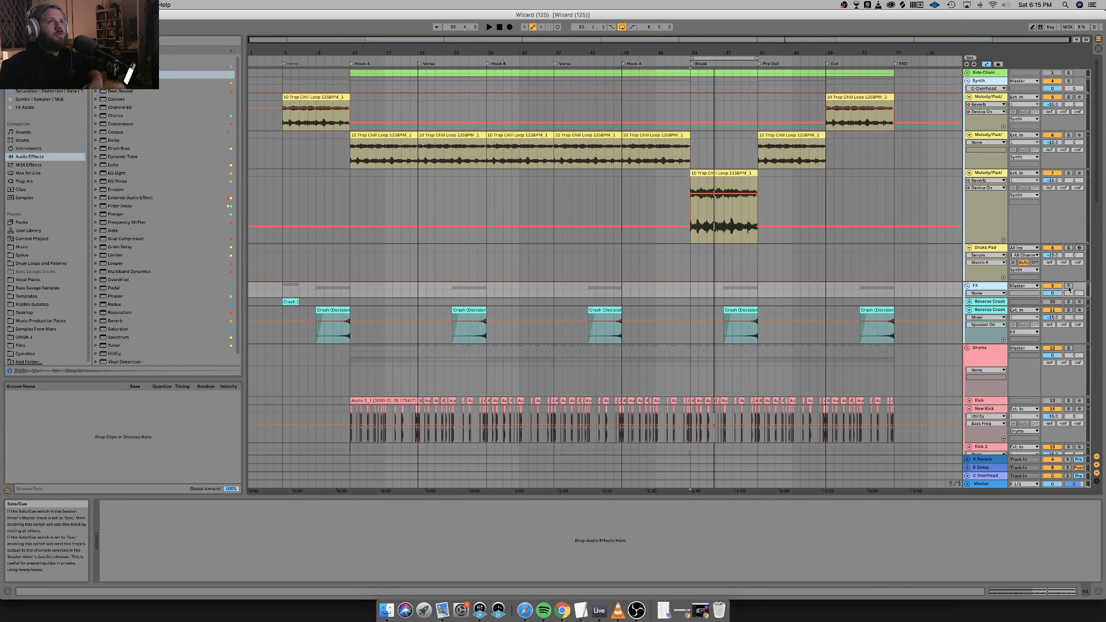
left_click(1069, 286)
key("space")
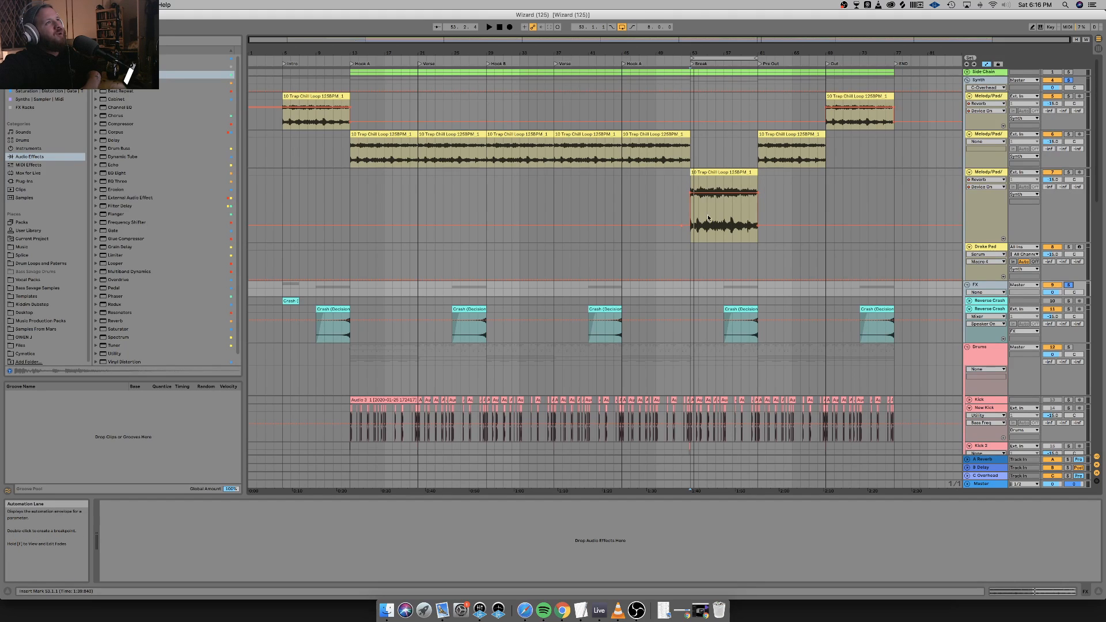
Extend the loop start from the Break back to the Intro marker and place the insert marker within Hook A.
scroll(704, 217, "up", 1)
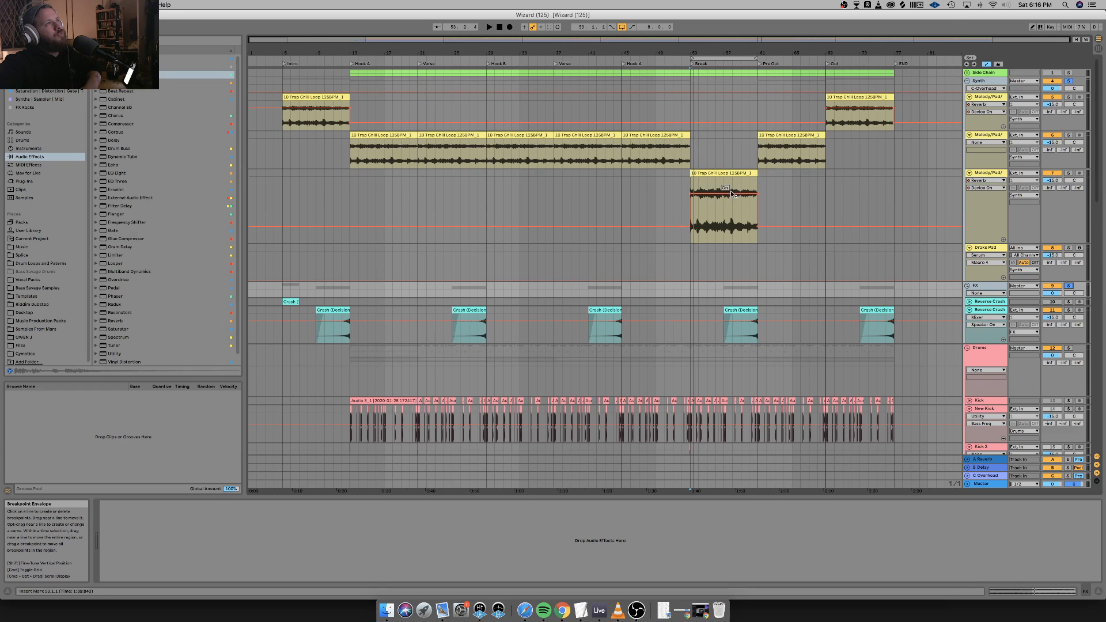
scroll(713, 206, "down", 2)
scroll(713, 205, "down", 1)
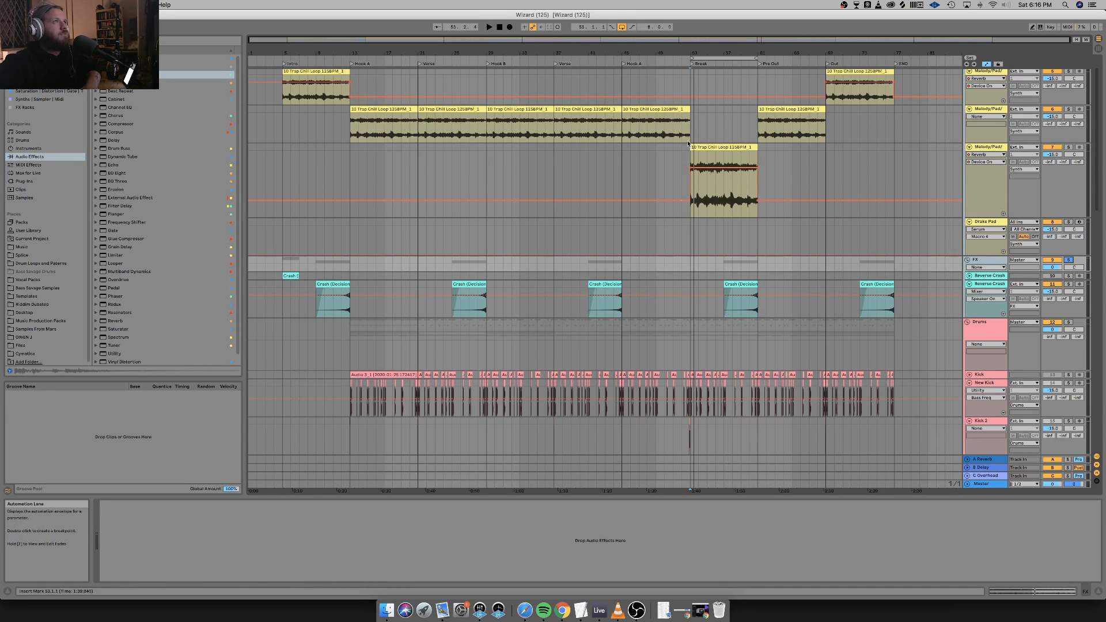
left_click_drag(689, 59, 279, 92)
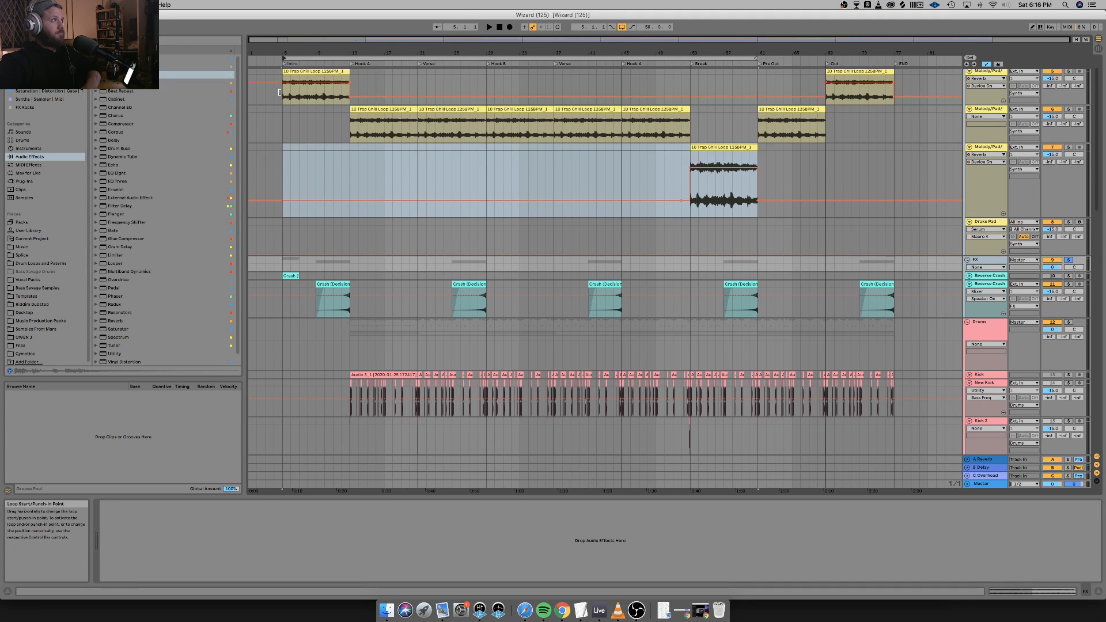
left_click(400, 173)
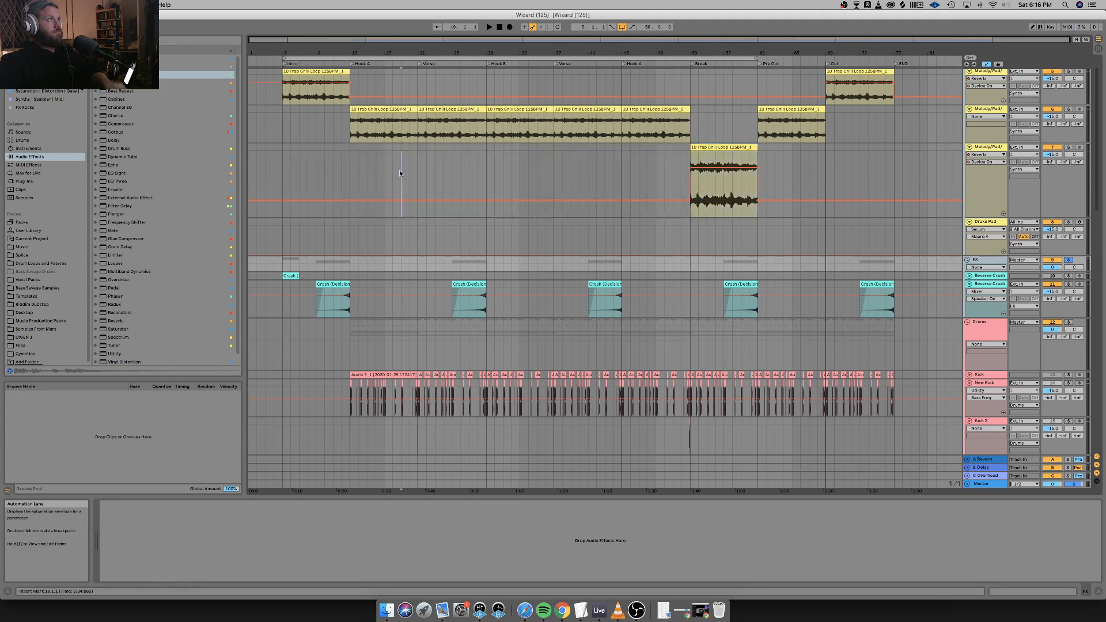
Fold the Break's Melody/Pad track and the Drake Pad track, and hide the device view and automation lanes.
scroll(400, 173, "up", 1)
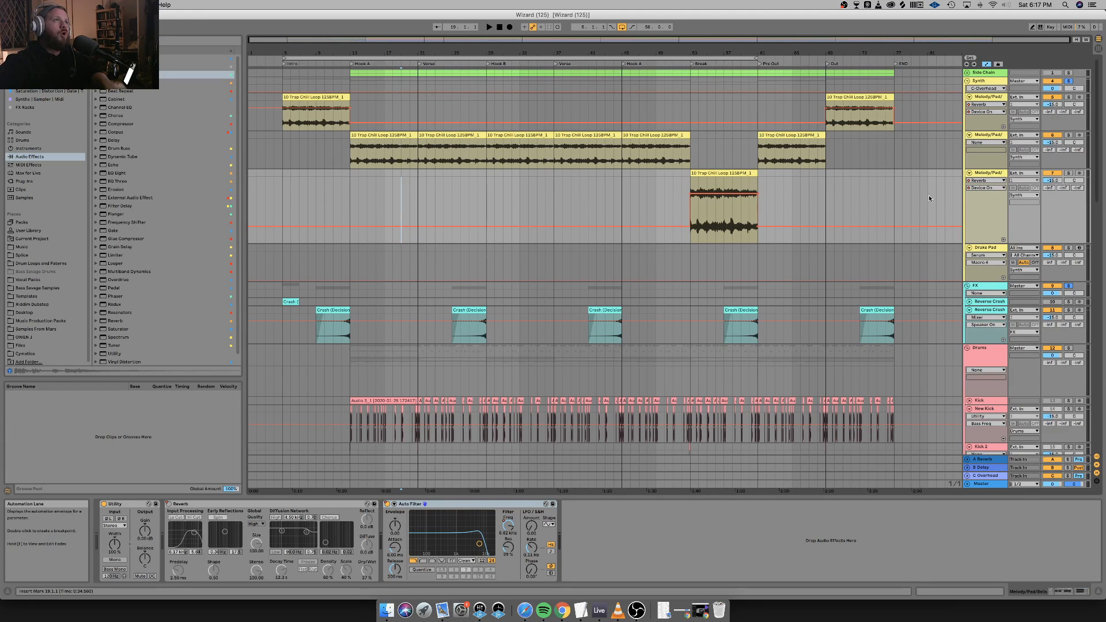
left_click(969, 174)
left_click(969, 182)
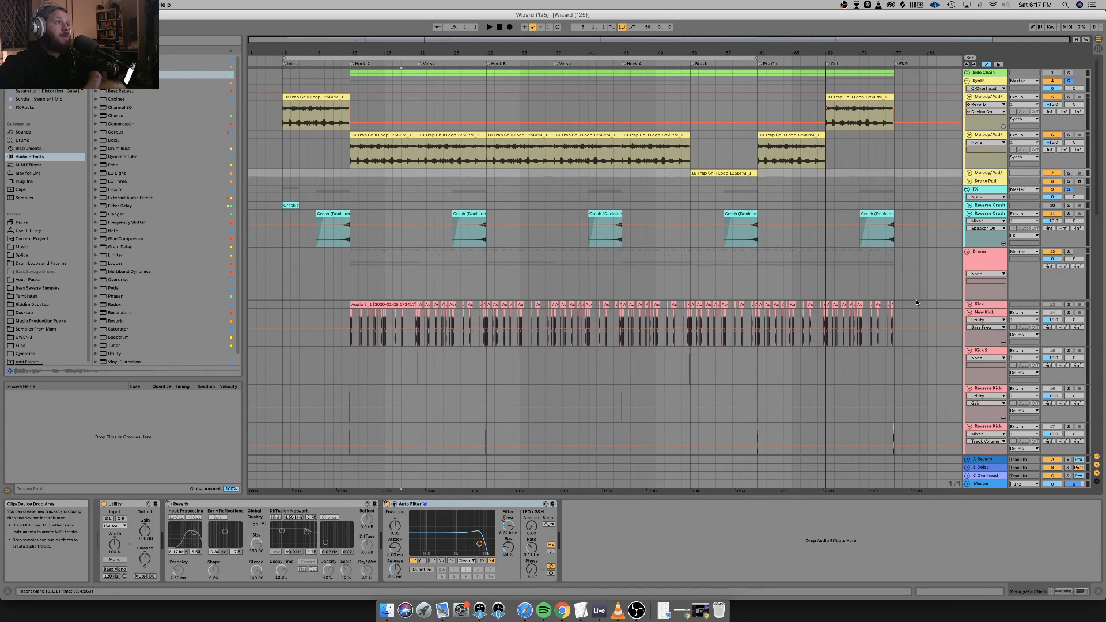
left_click(1098, 593)
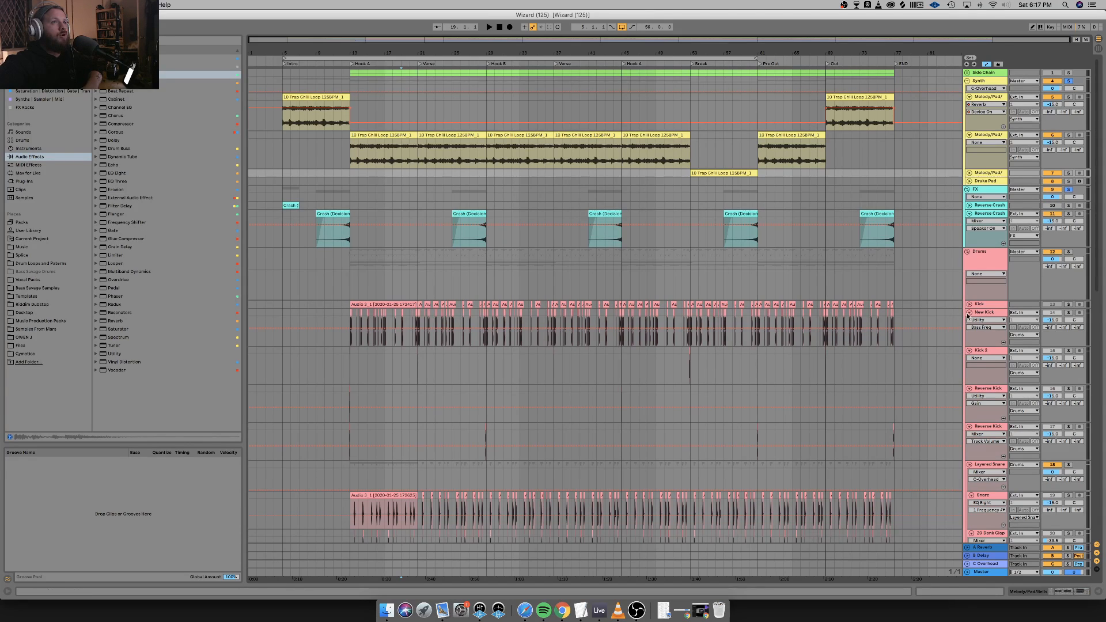
key("a")
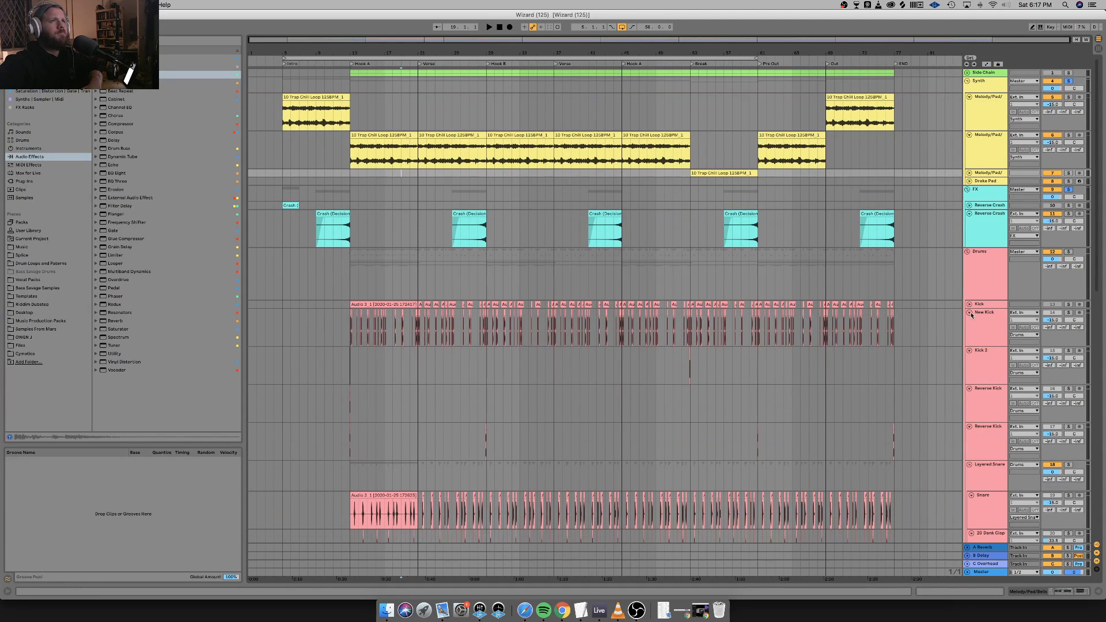
Fold the New Kick, Kick 2, both Reverse Kick, Layered Snare, Hats, Ride and Perc tracks inside the Drums group.
left_click(970, 314)
left_click(971, 321)
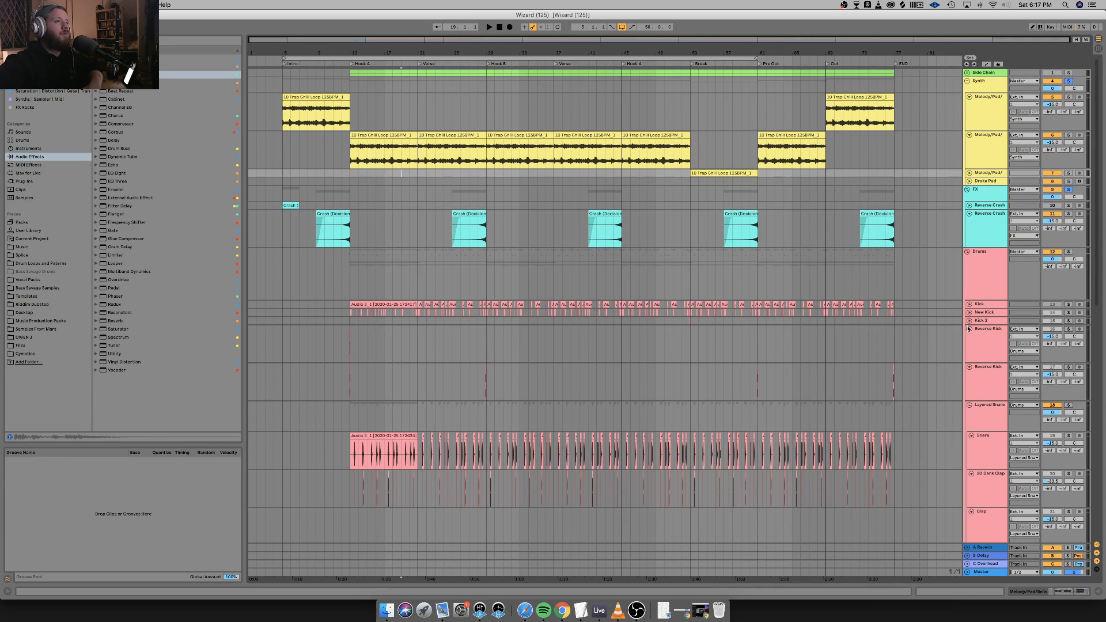
left_click(969, 329)
left_click(970, 337)
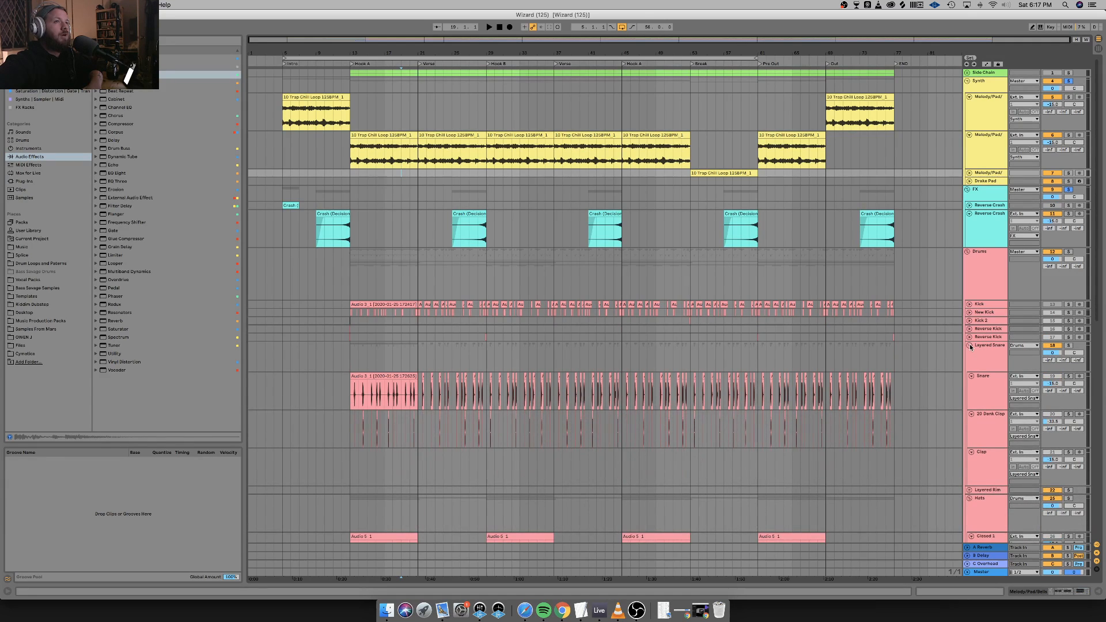
left_click(970, 346)
left_click(970, 361)
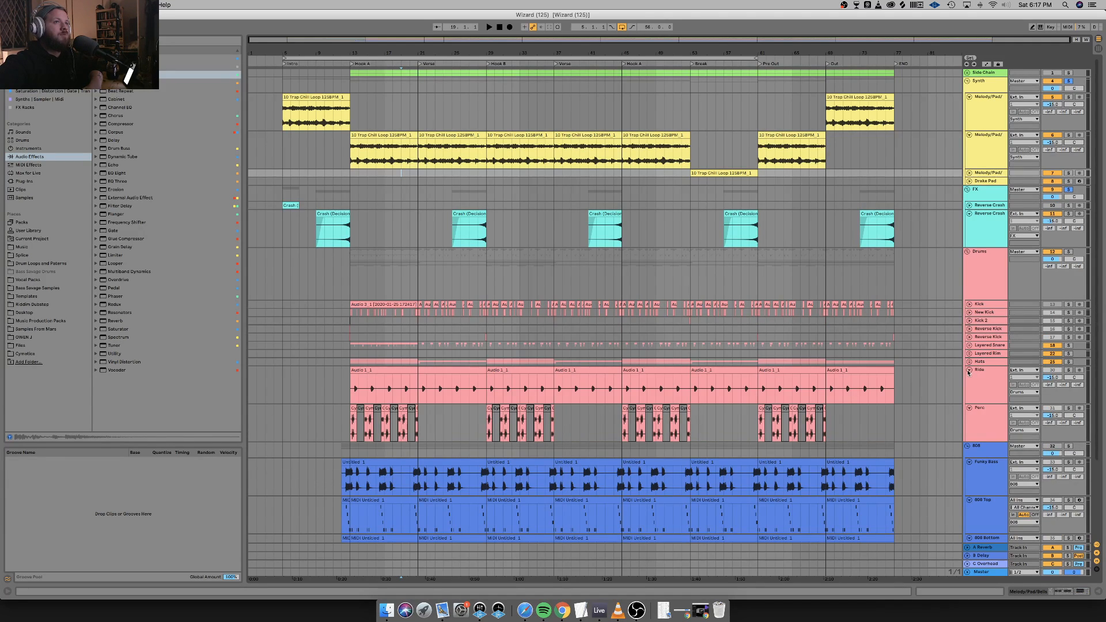
left_click(970, 370)
left_click(970, 379)
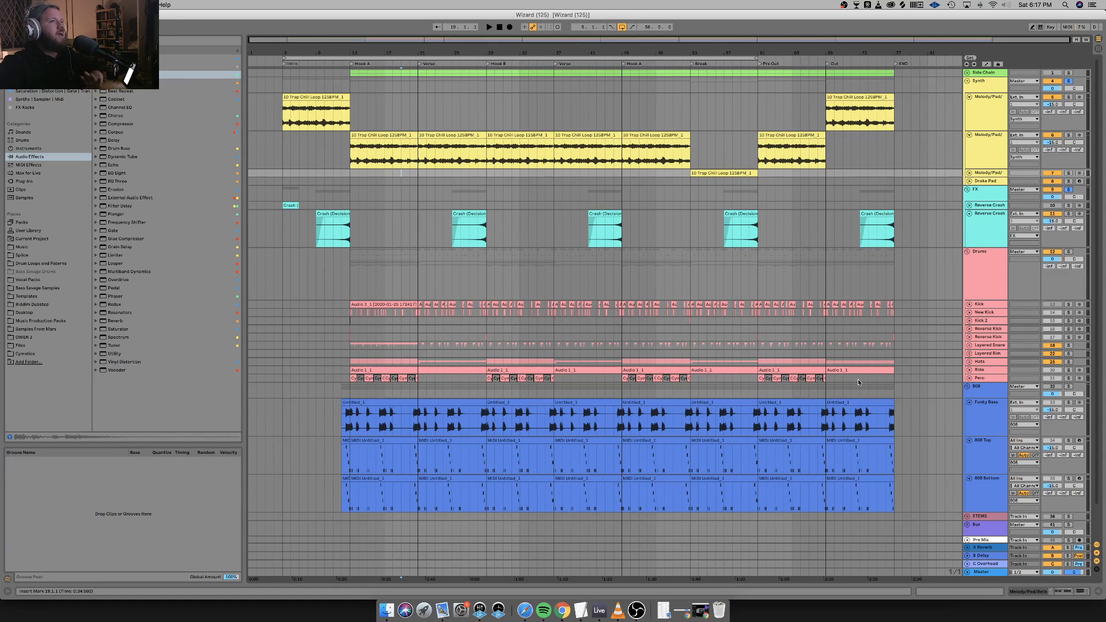
Collapse the Funky Bass, 808 Top and 808 Bottom tracks, then make the 808 Bottom track slightly taller.
left_click(970, 404)
left_click(970, 411)
left_click(970, 419)
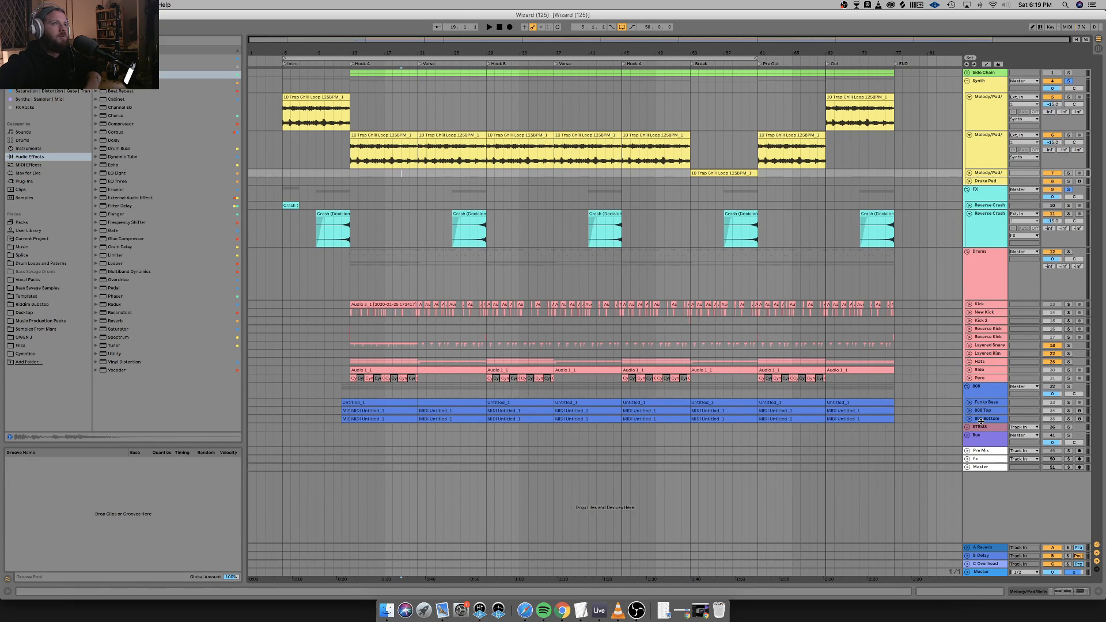
mouse_move(981, 422)
left_mouse_down()
mouse_move(984, 440)
mouse_move(984, 426)
left_mouse_up()
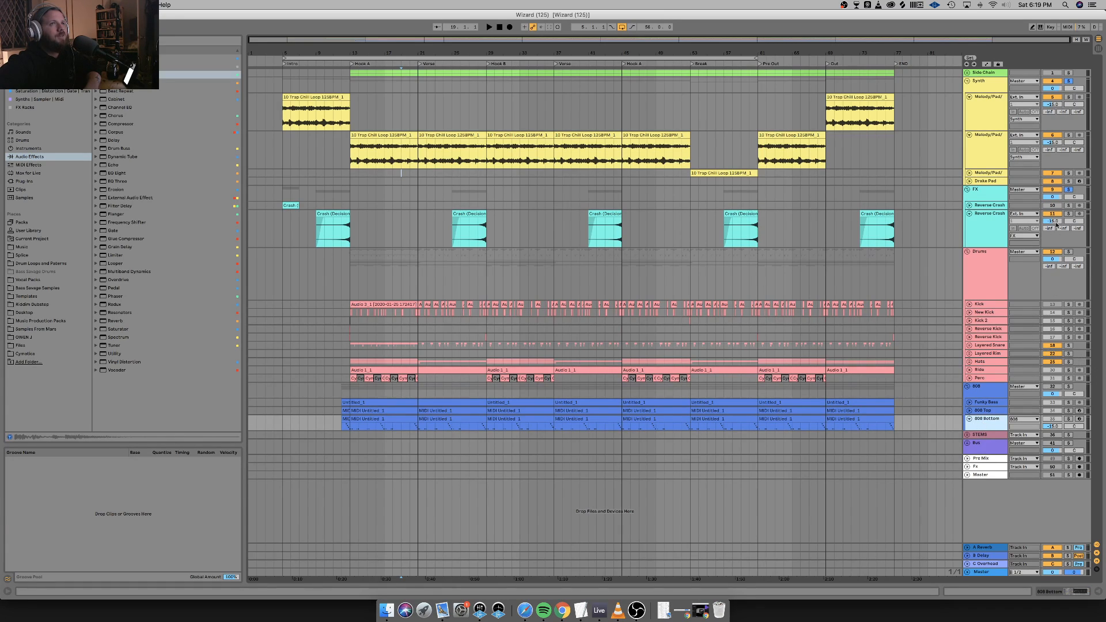
Play back the arrangement from the start of the Intro.
left_click(1069, 192)
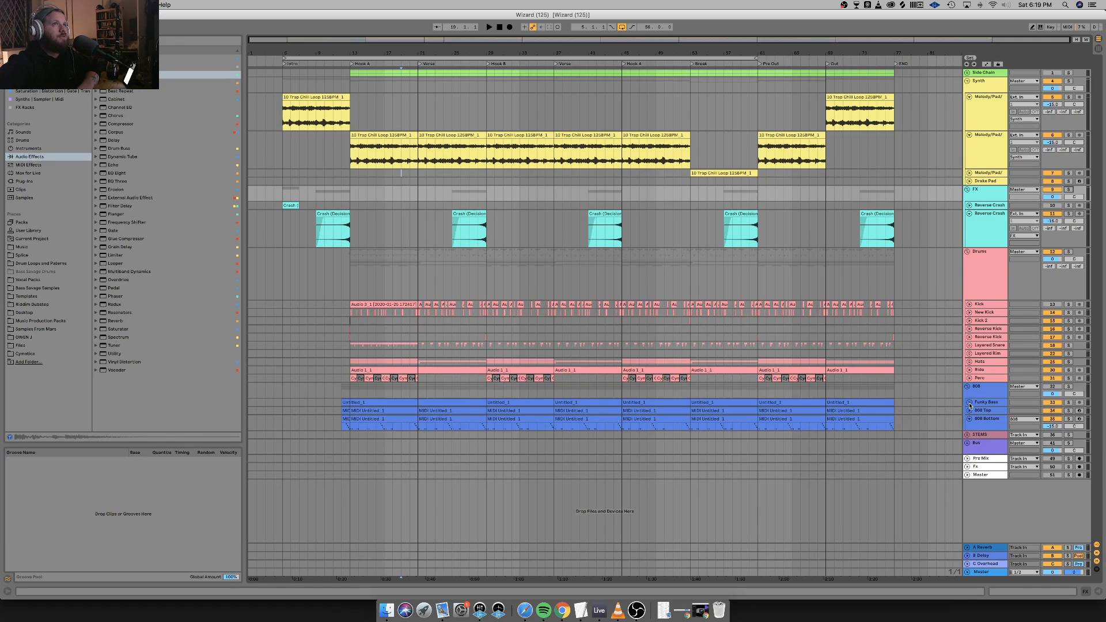
left_click(283, 159)
key("space")
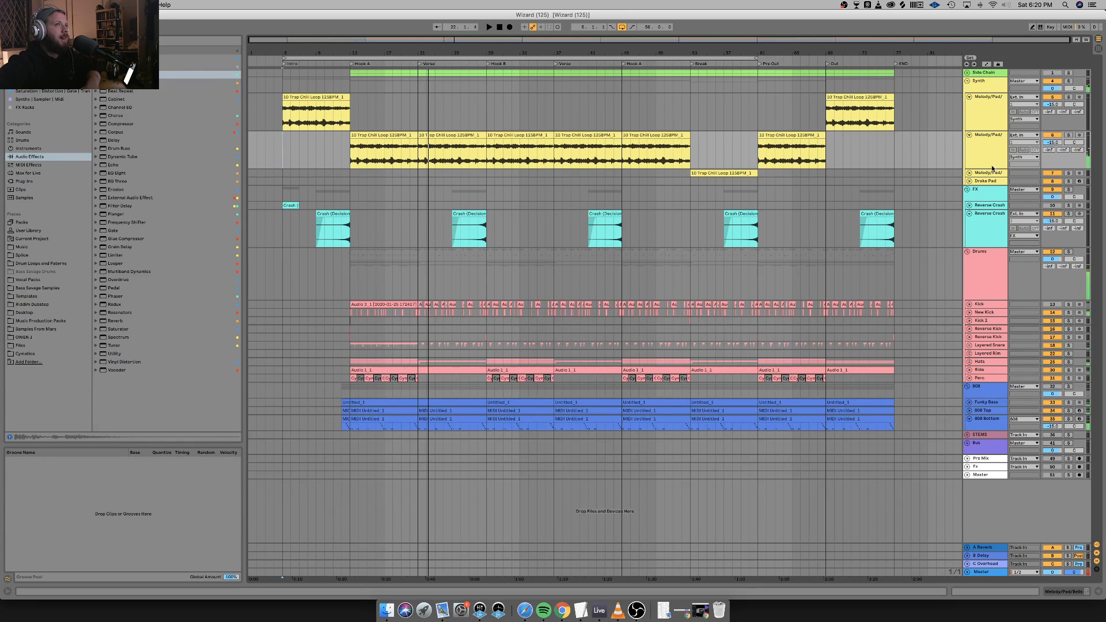
Expand the Drake Pad track and insert an empty eight-bar MIDI clip across the Intro section.
left_click(970, 181)
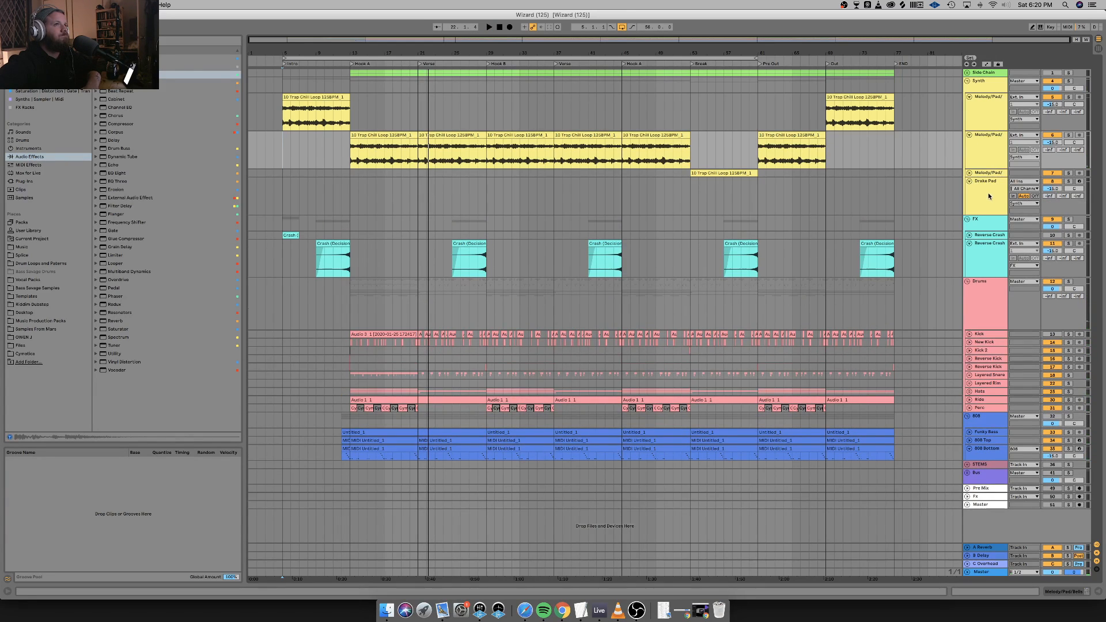
left_click(989, 195)
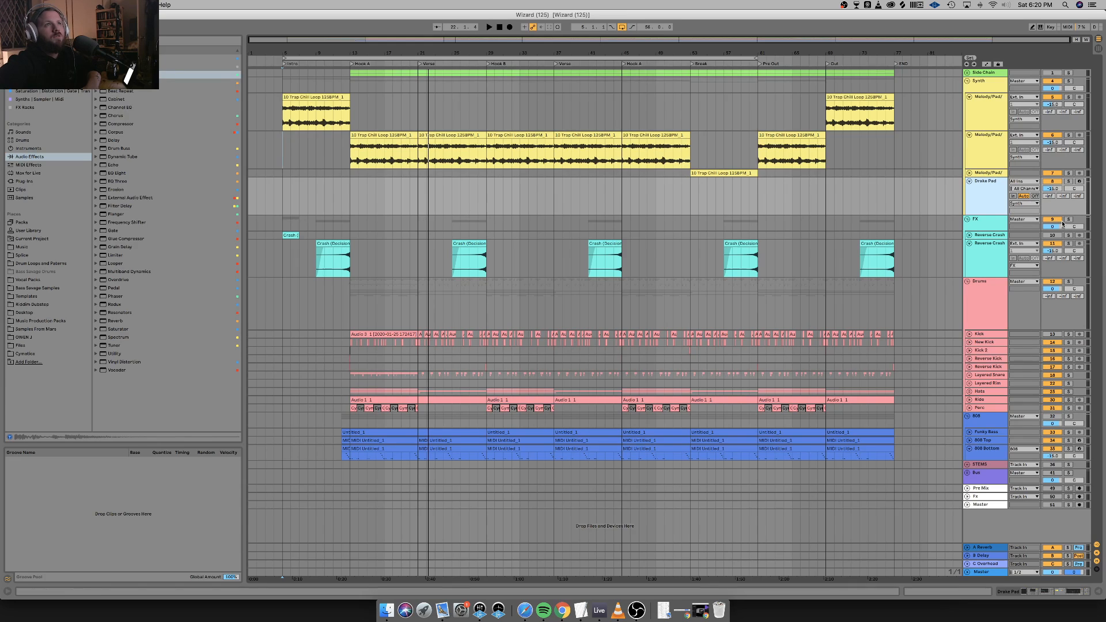
left_click_drag(282, 192, 349, 192)
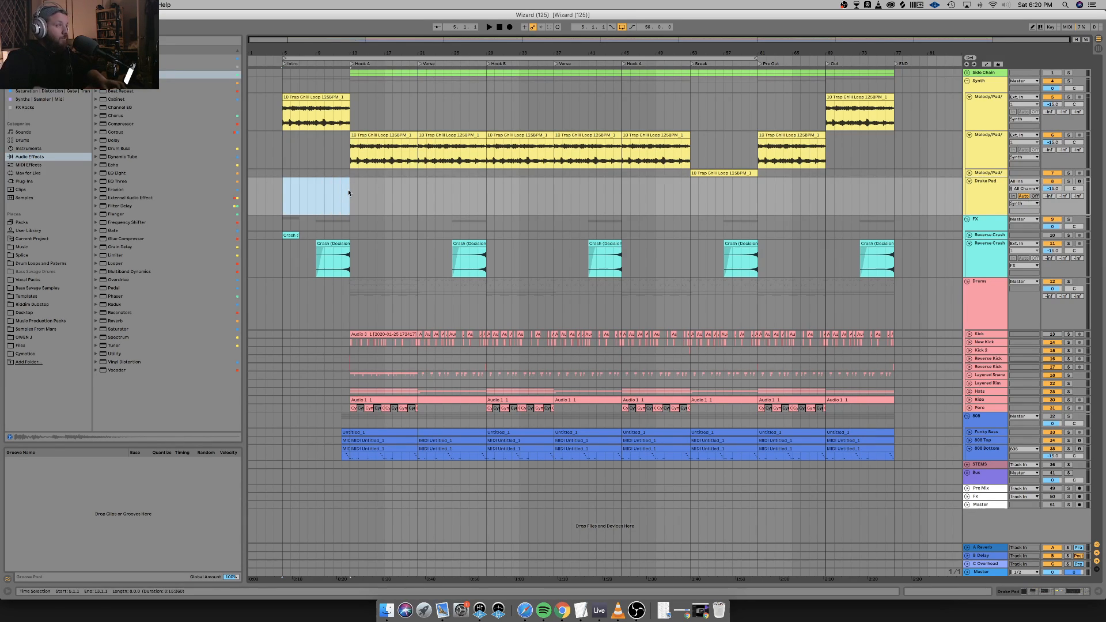
key("super+shift+m")
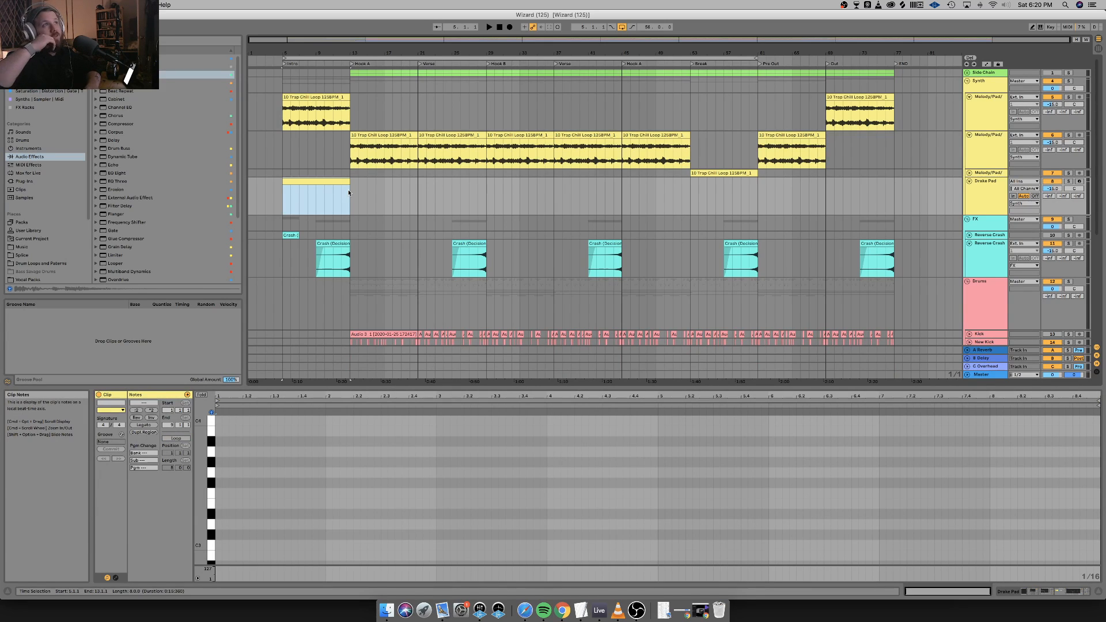
Examine the notes of the 808 Bottom MIDI clip in Hook A as a pitch reference for the empty Drake Pad clip.
scroll(314, 213, "down", 3)
scroll(314, 213, "down", 4)
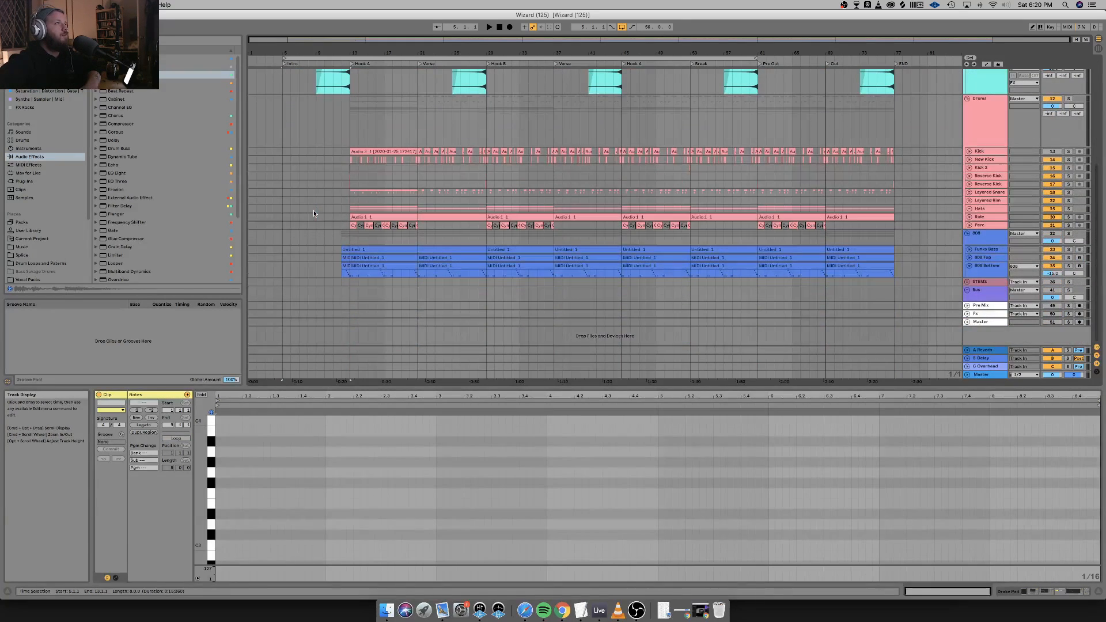
left_click(363, 272)
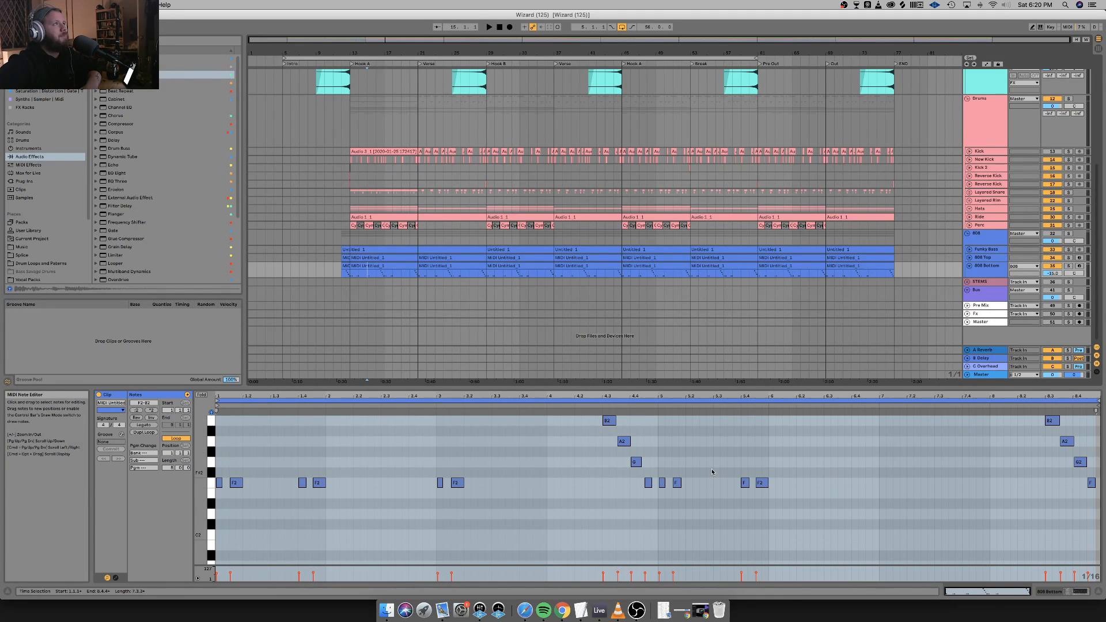
scroll(451, 270, "up", 6)
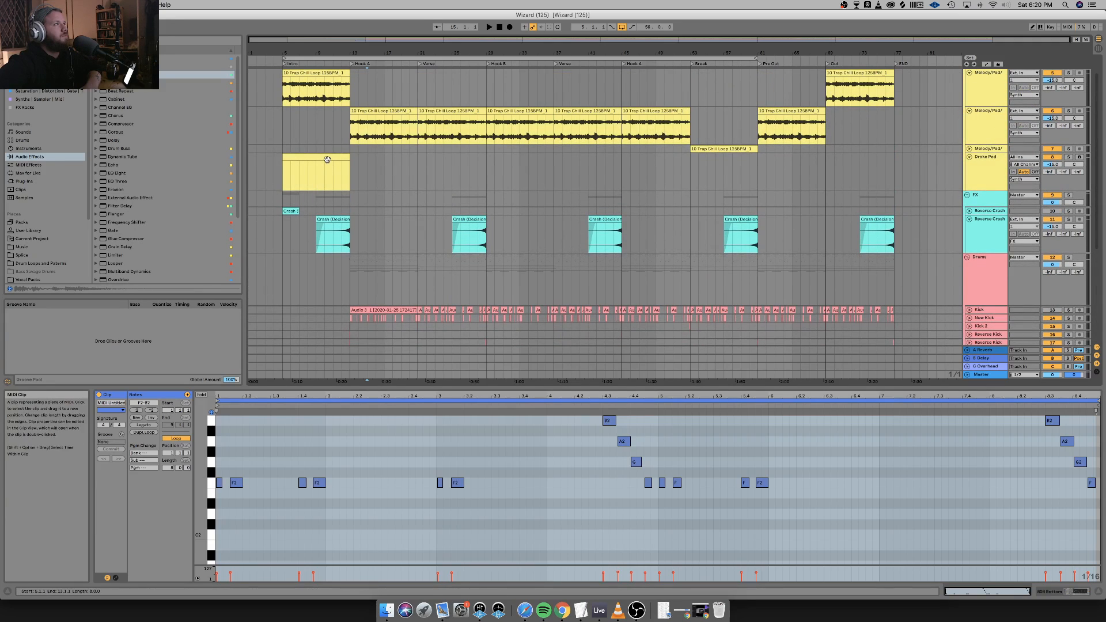
left_click(337, 175)
scroll(341, 173, "down", 6)
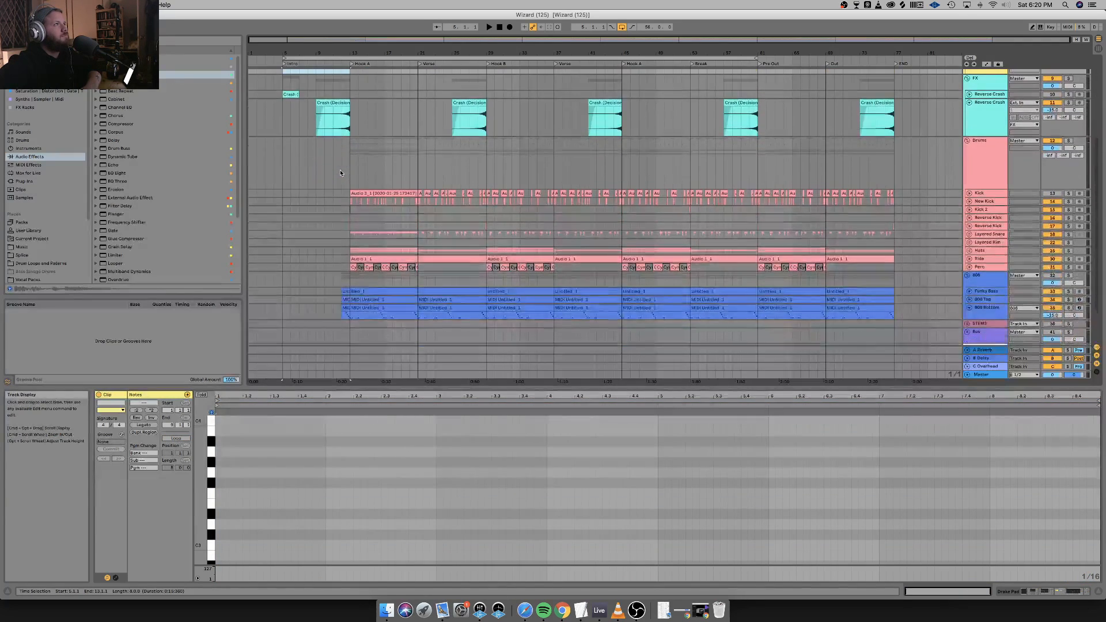
left_click(363, 266)
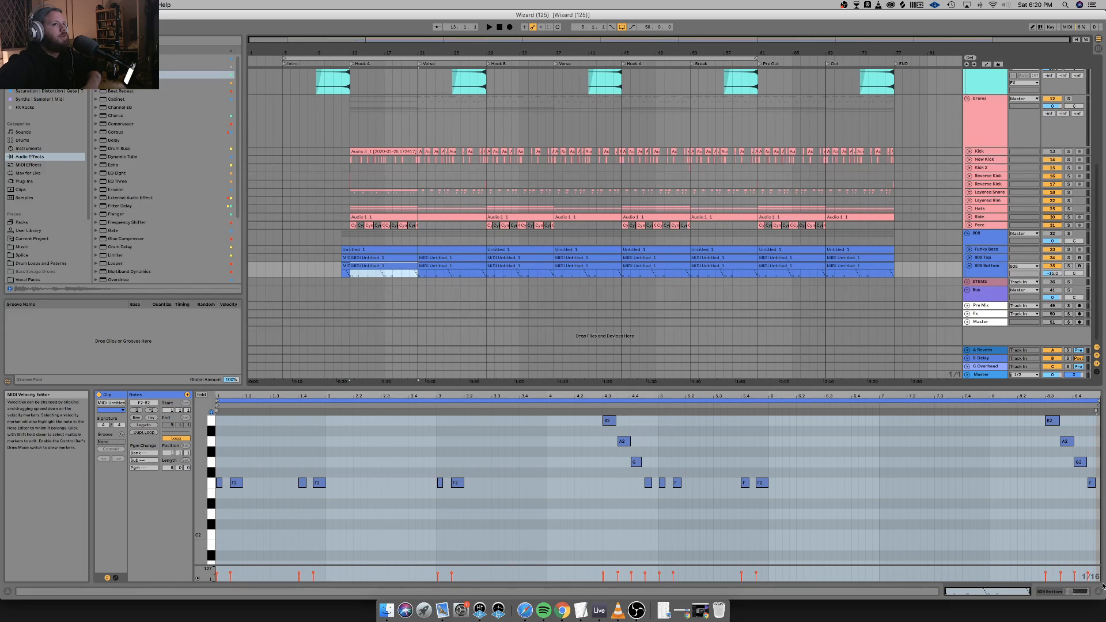
key("super+alt+l")
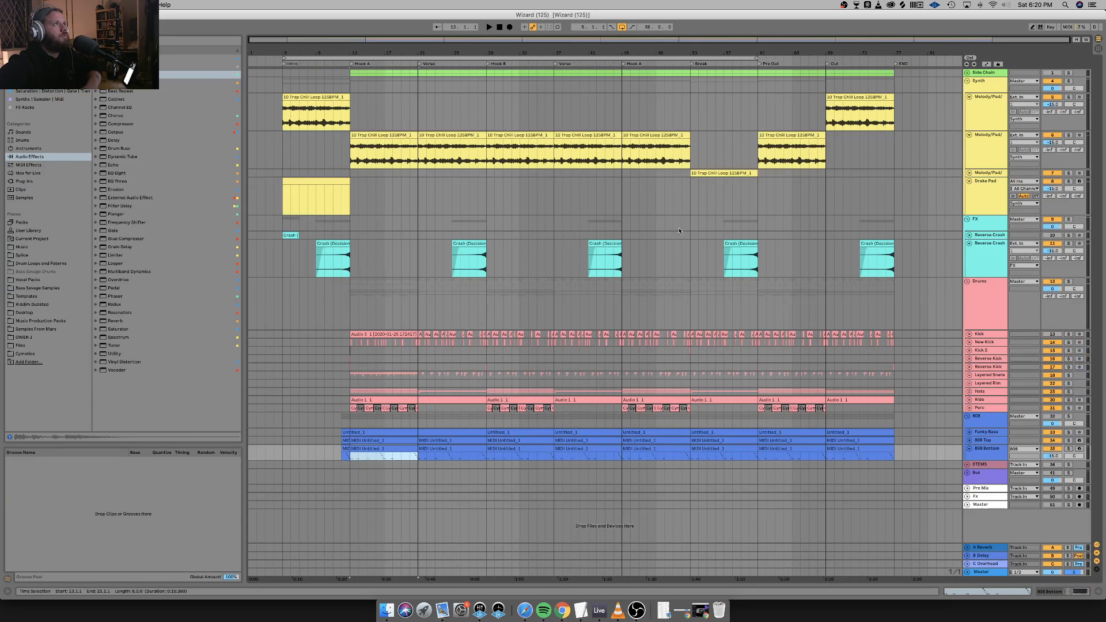
In the Drake Pad's Intro clip, add a four-bar F2 note from the start and duplicate it to fill the remaining four bars.
left_click(299, 182)
double_click(299, 182)
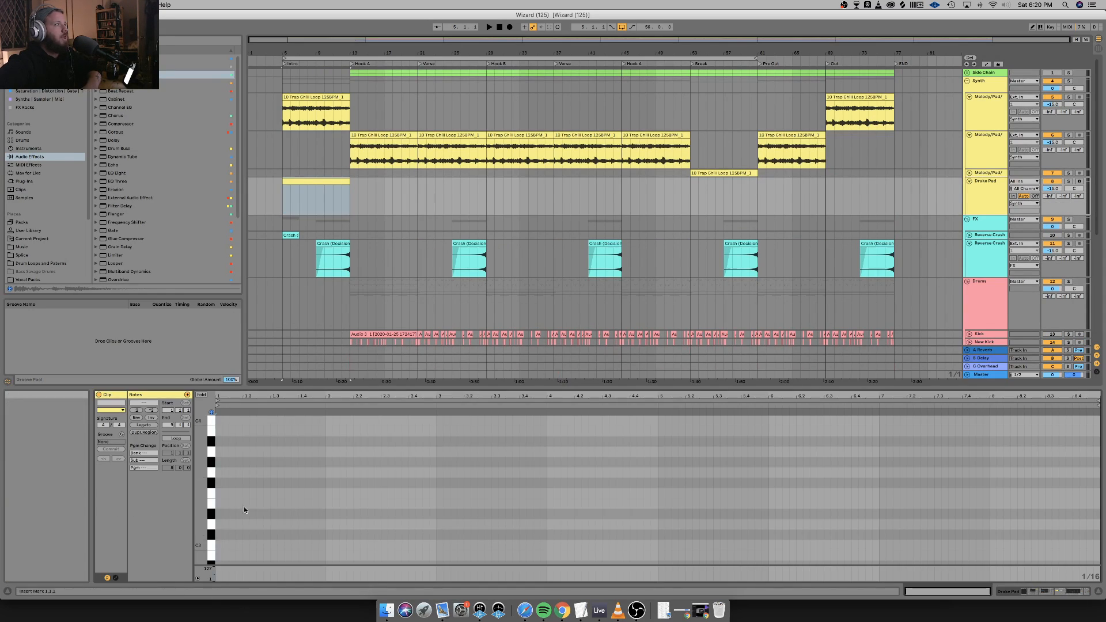
scroll(219, 527, "down", 3)
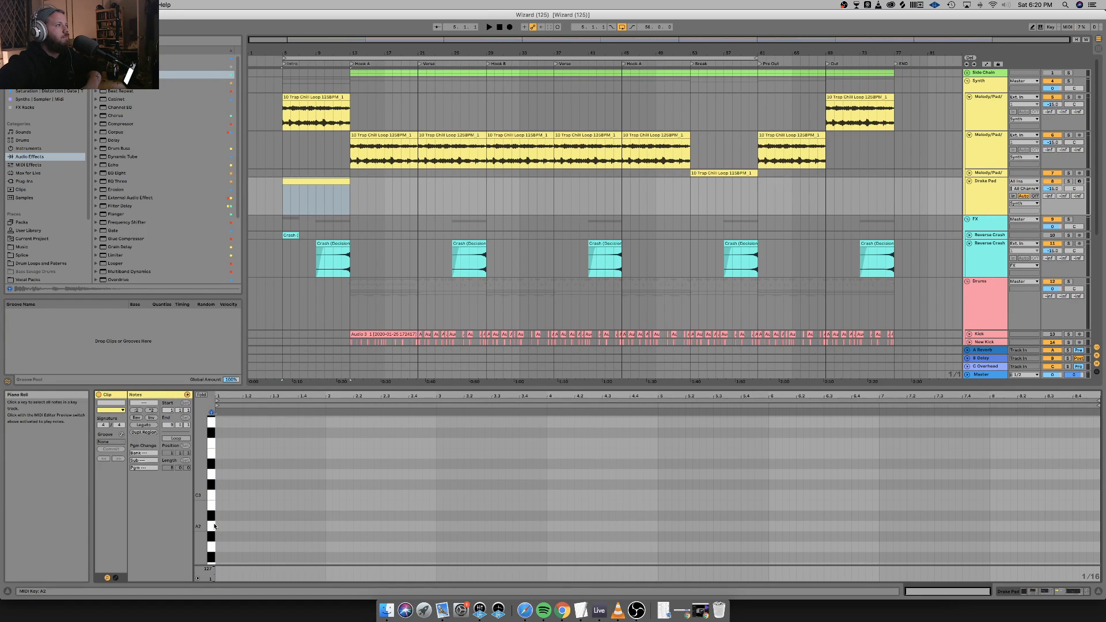
scroll(214, 526, "down", 3)
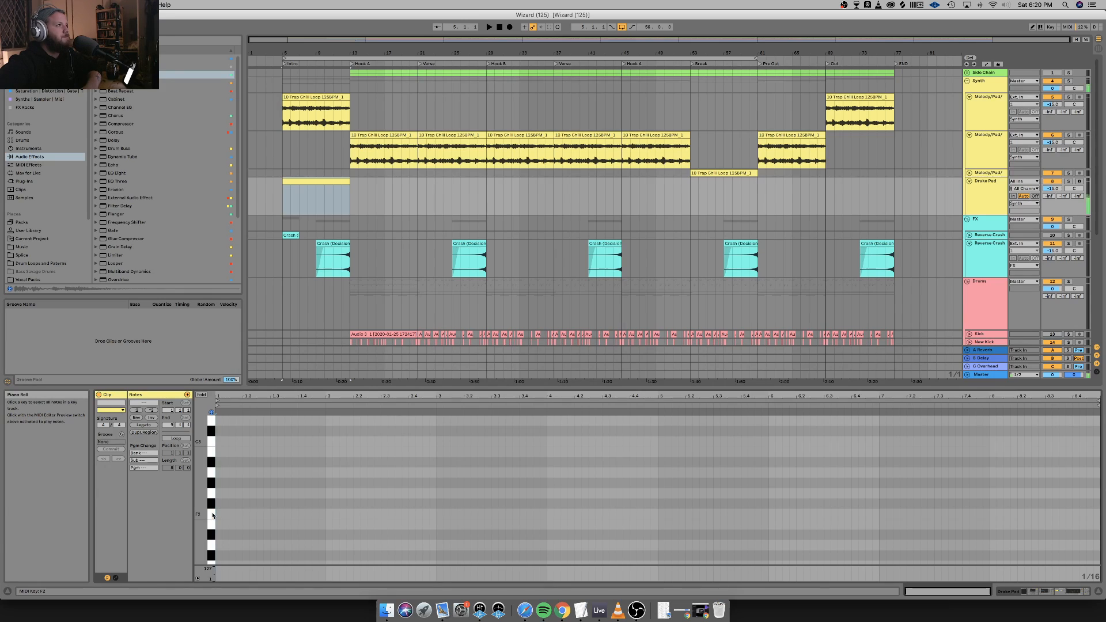
double_click(219, 514)
left_click_drag(220, 514, 658, 515)
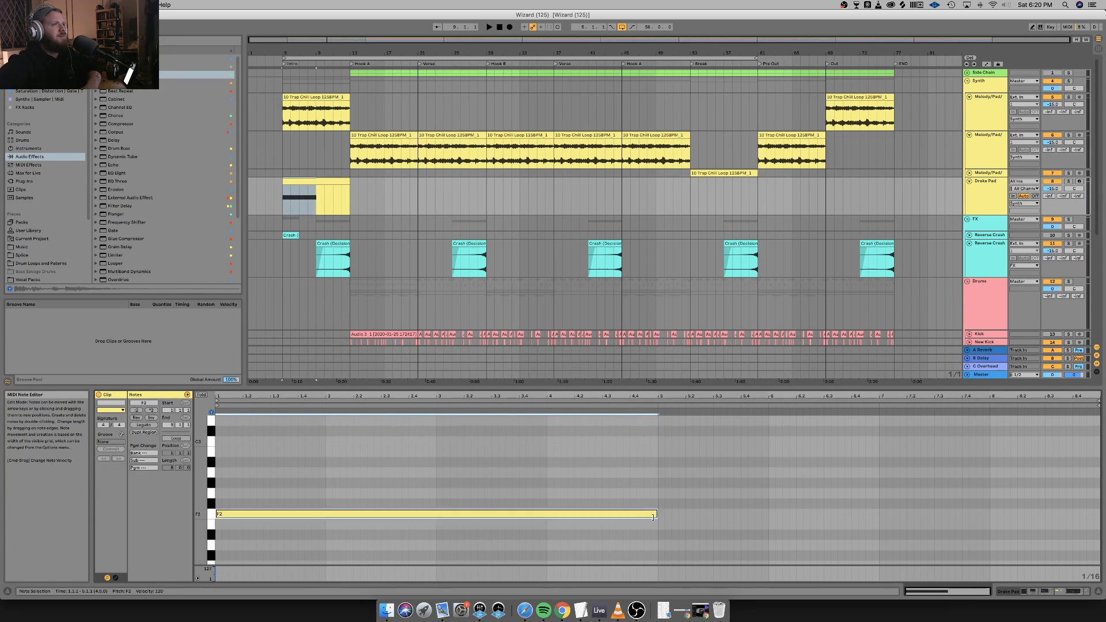
key("super+d")
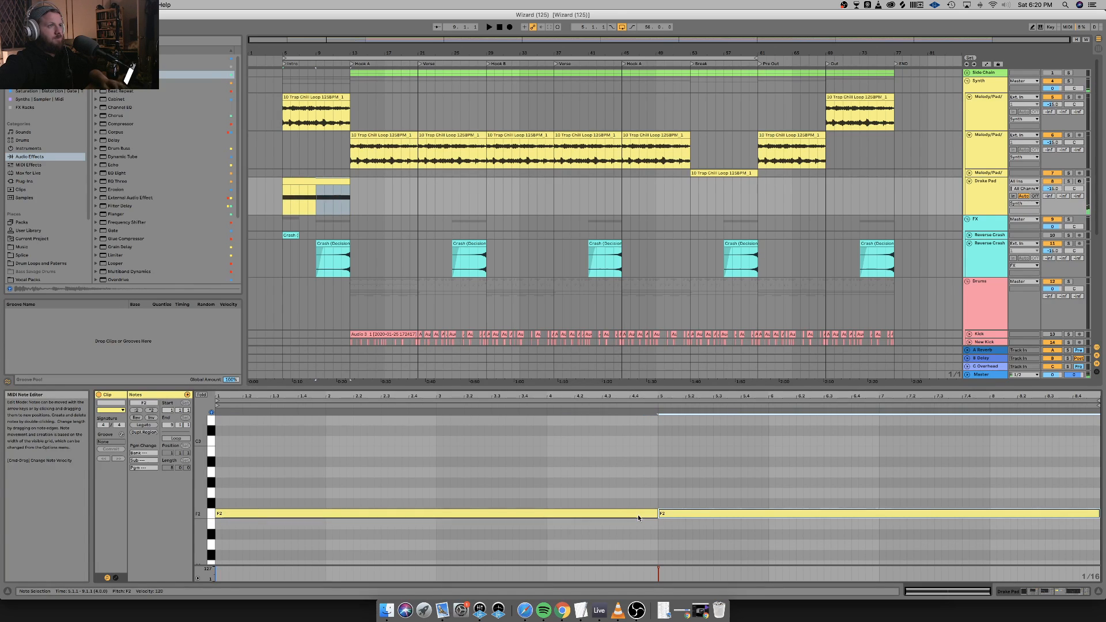
Play back the Intro with the pad notes and lower the Drake Pad track's volume.
key("space")
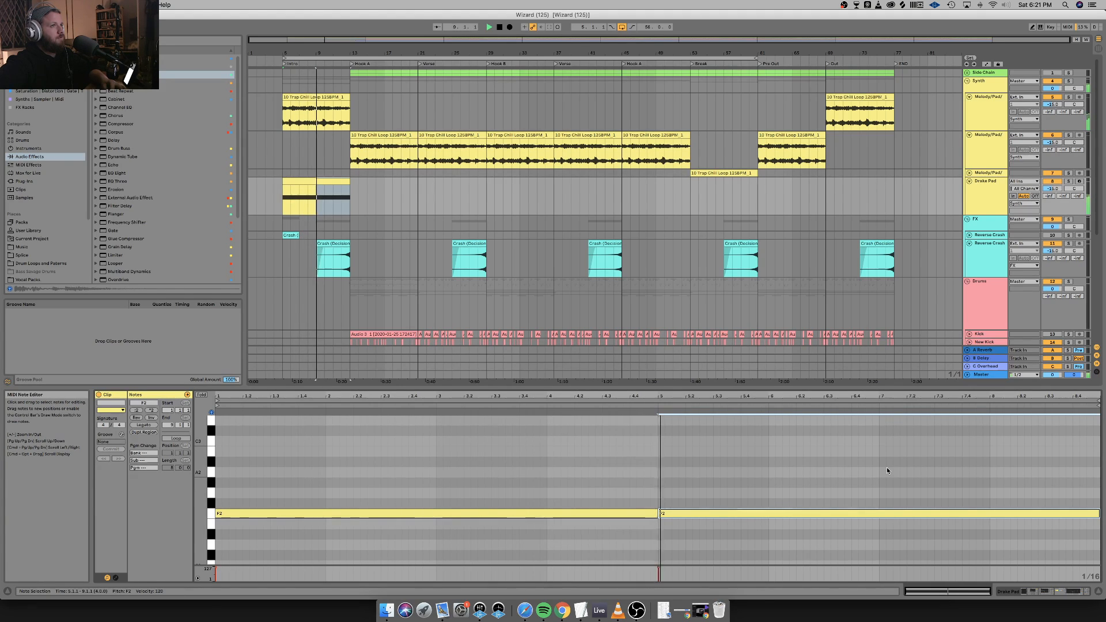
key("space")
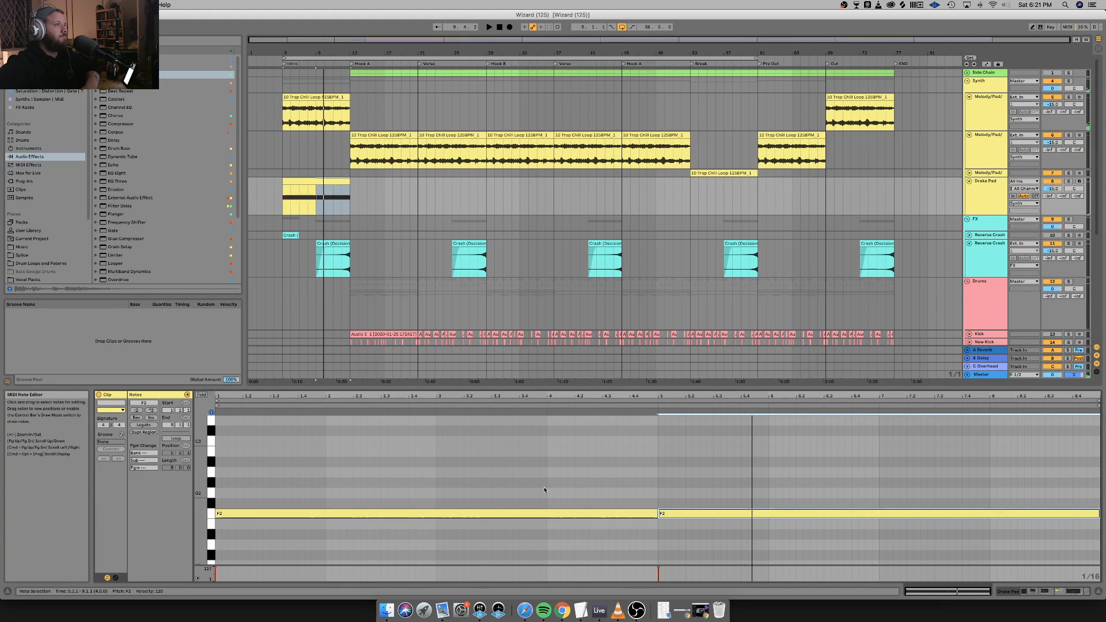
key("space")
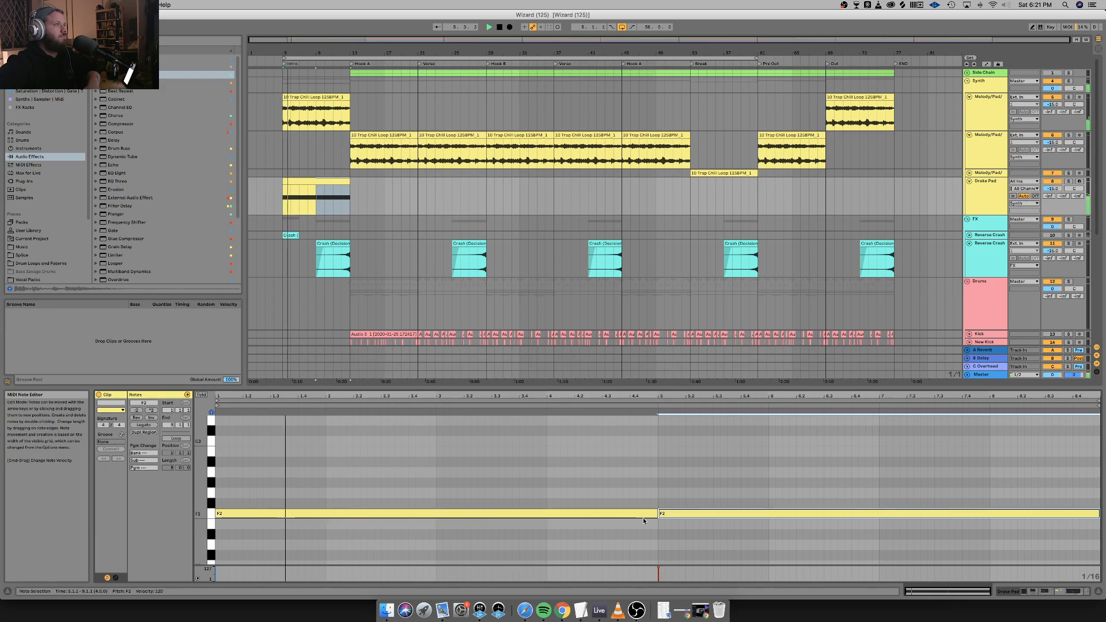
key("space")
key("space")
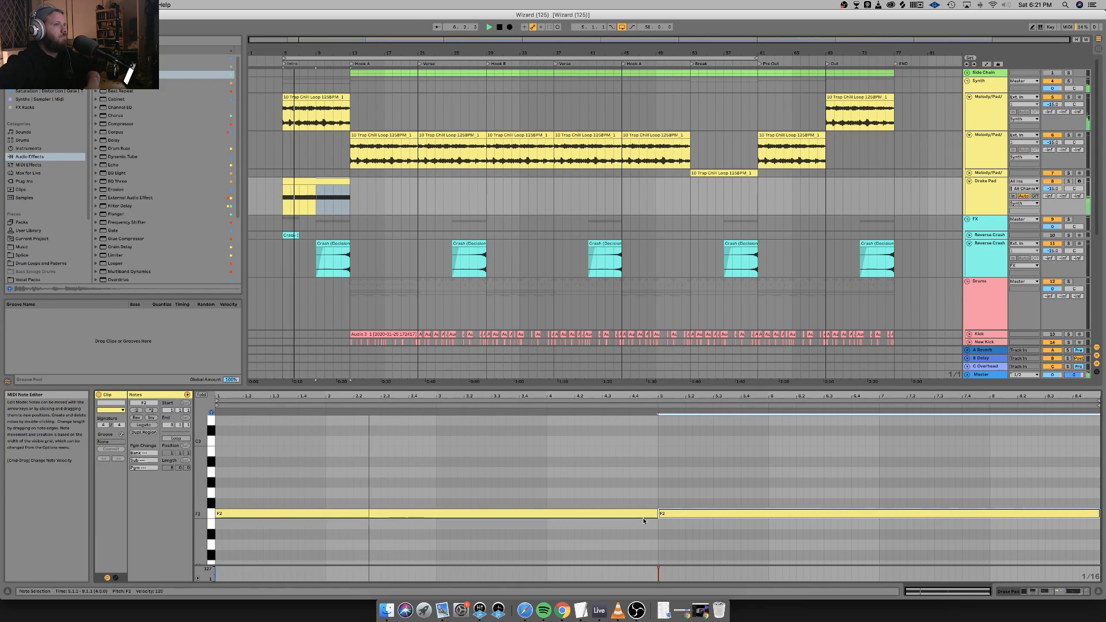
left_click_drag(1049, 183, 1050, 197)
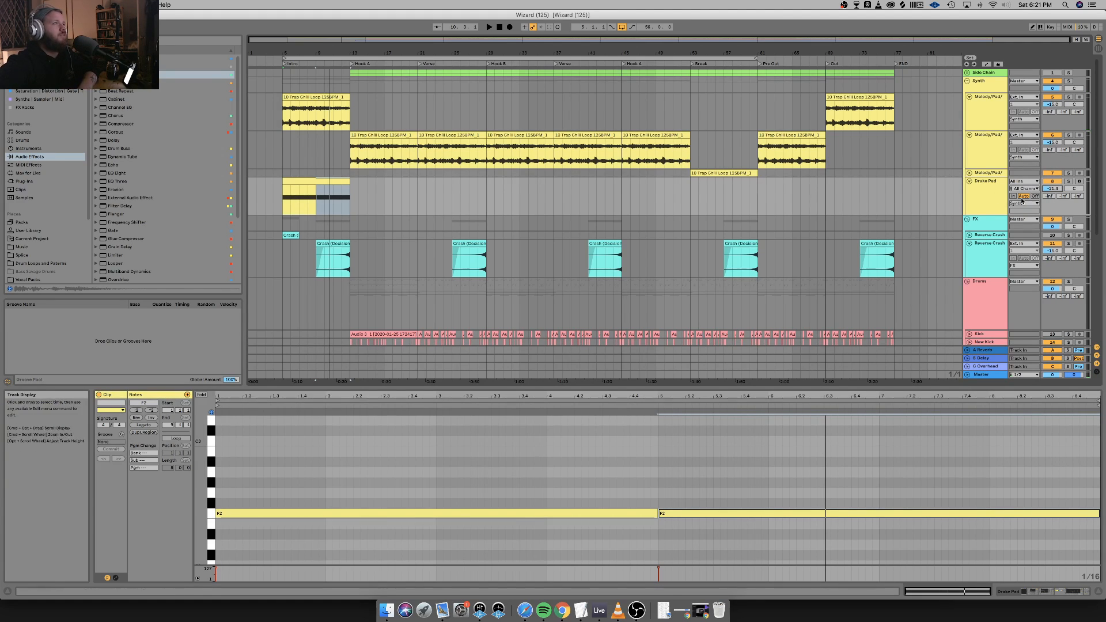
Insert a new MIDI track directly below the first Melody/Pad track in the Synth group.
scroll(351, 230, "down", 3)
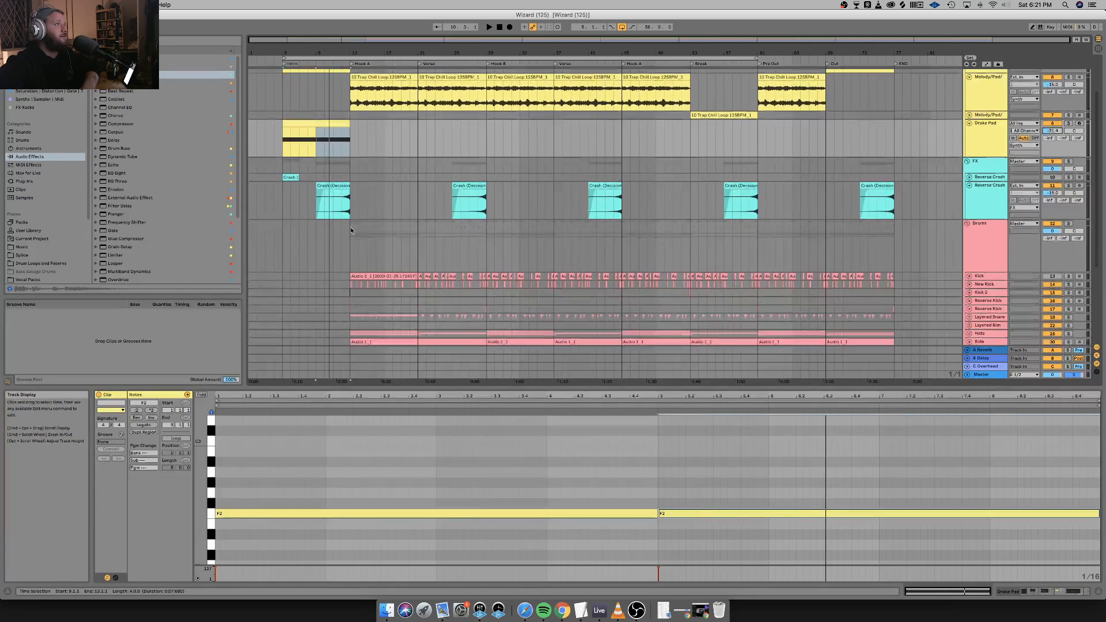
scroll(291, 198, "up", 2)
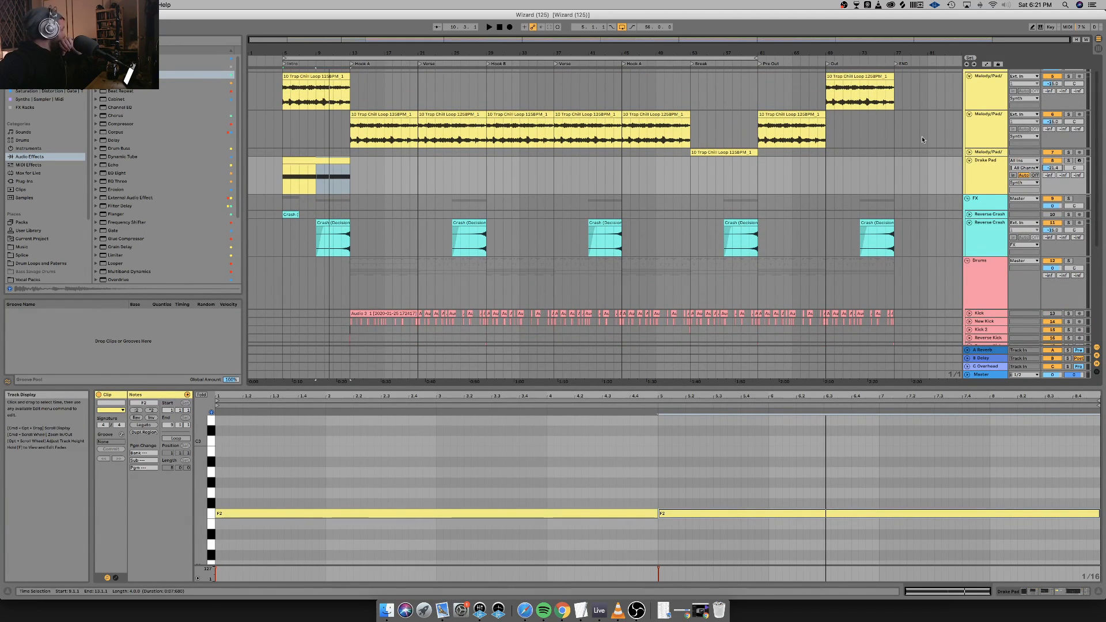
left_click(984, 102)
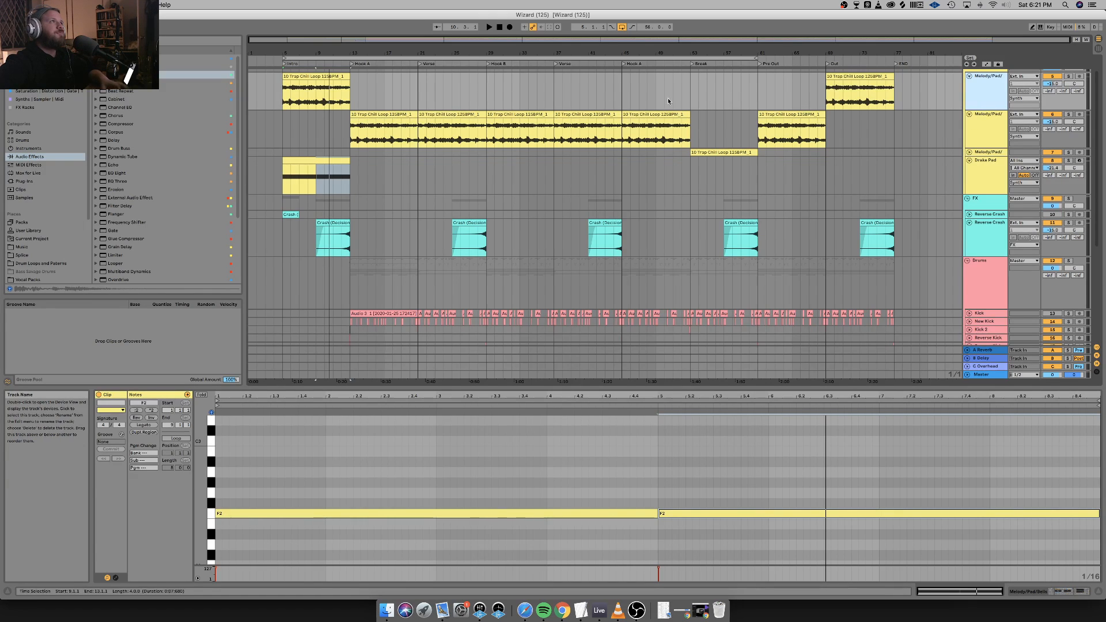
scroll(370, 120, "up", 1)
scroll(370, 119, "up", 1)
right_click(992, 104)
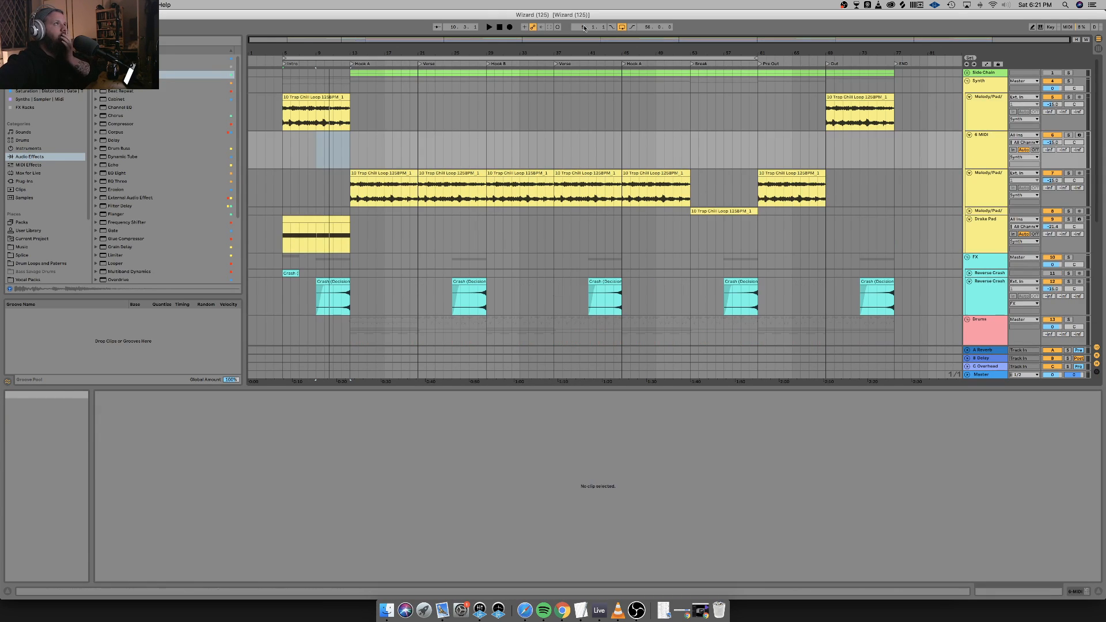
left_click(1007, 174)
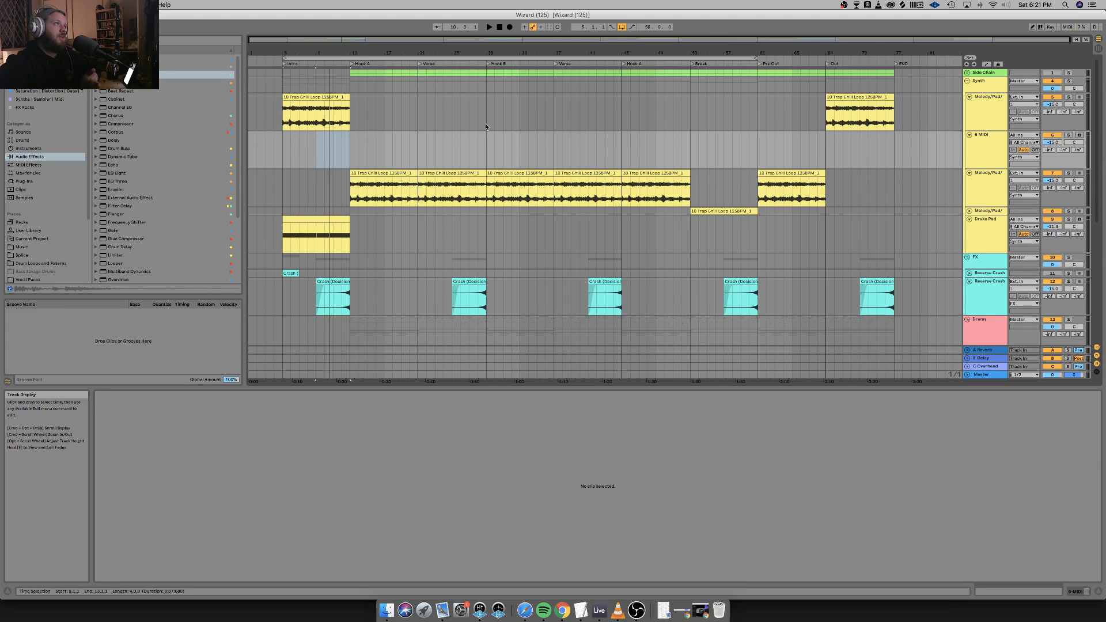
Copy the Hook A Trap Chill Loop clip onto the new MIDI track, converting the audio to MIDI as Harmony.
left_click(383, 174)
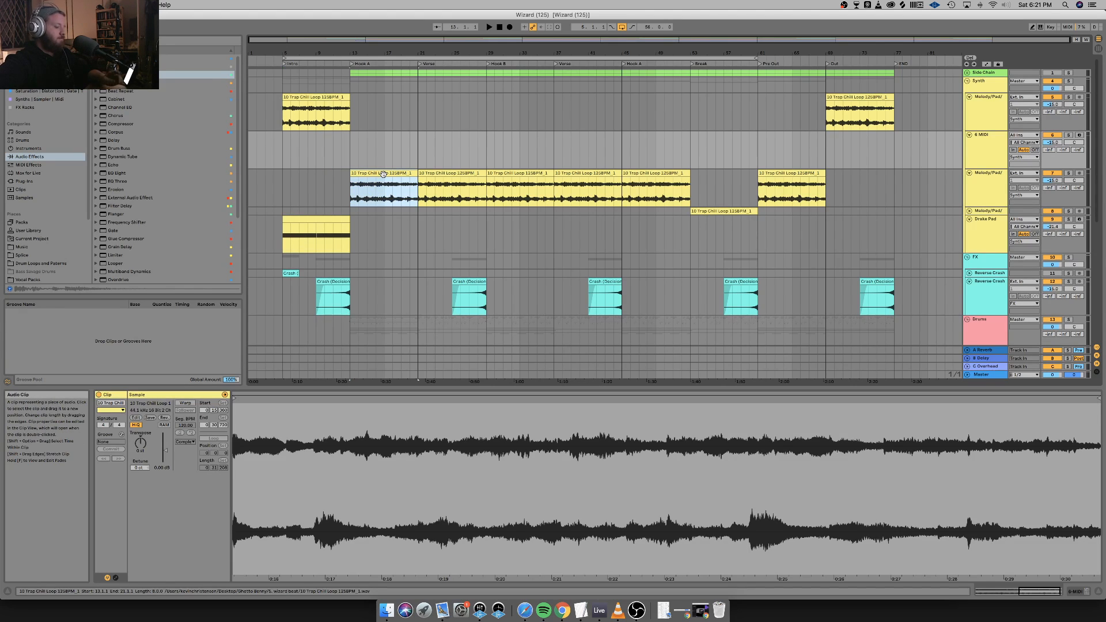
left_click_drag(383, 174, 386, 148)
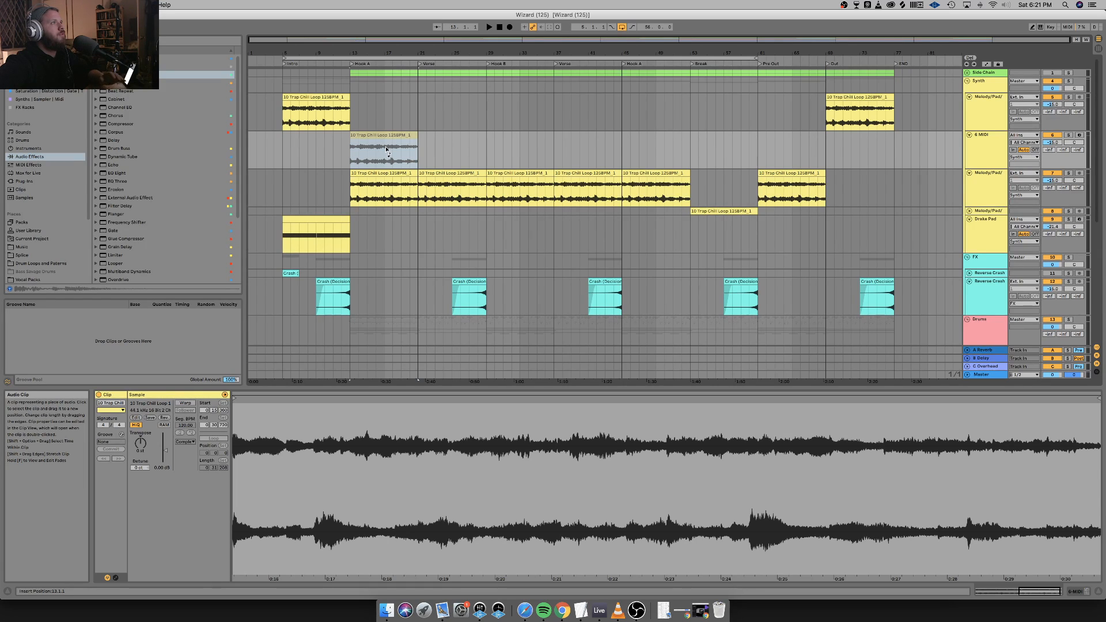
left_click_drag(386, 149, 386, 149)
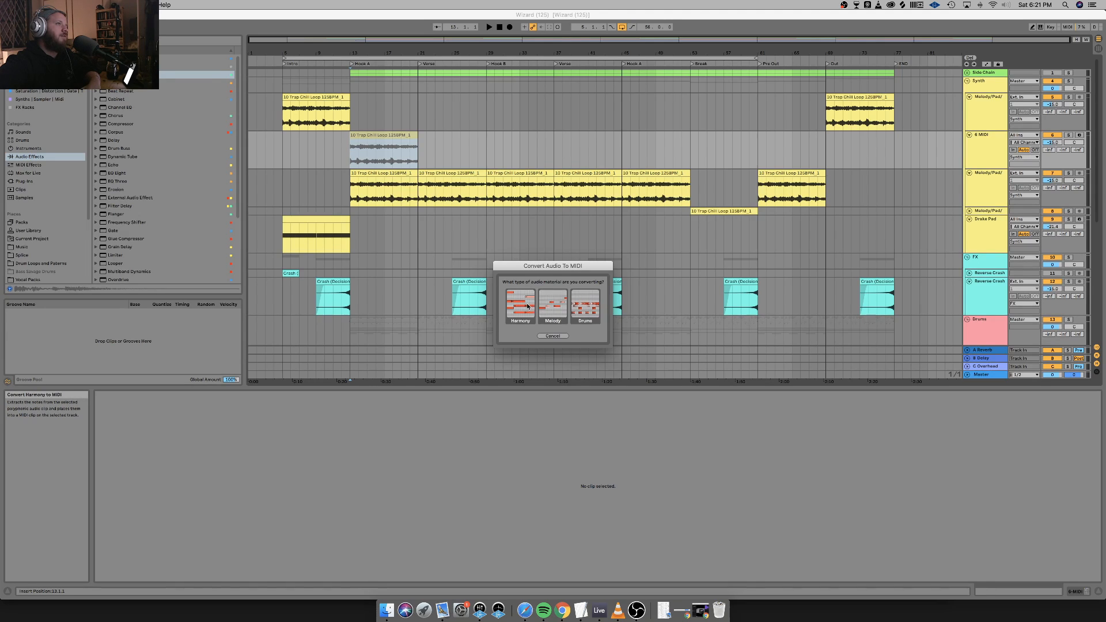
left_click(527, 306)
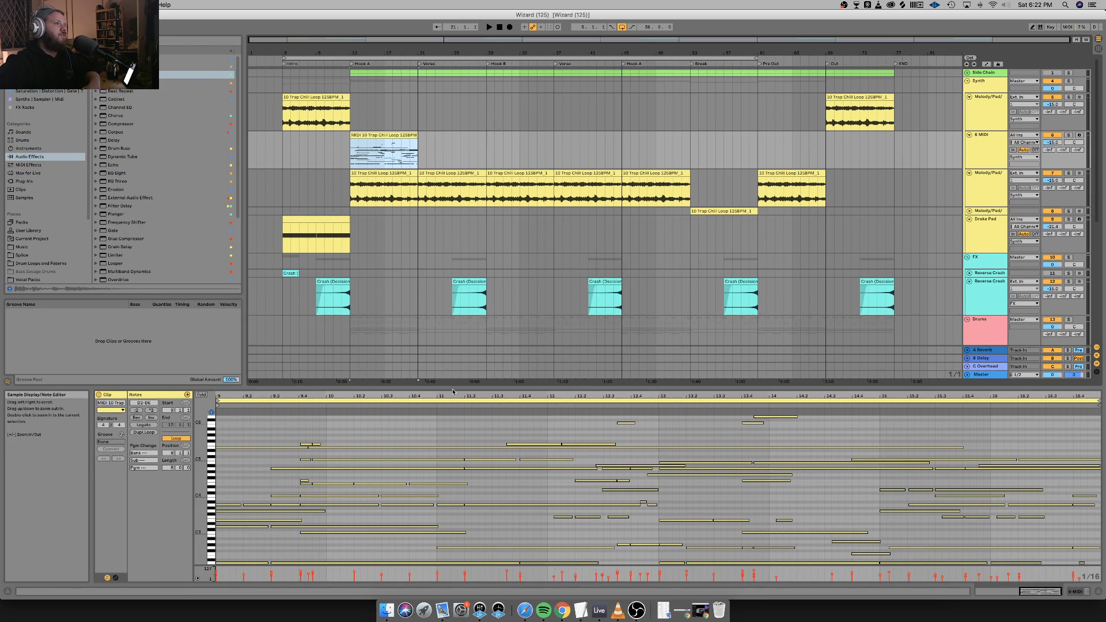
Enlarge the note editor for the converted clip and fold it to show only the rows containing notes.
left_click_drag(454, 387, 468, 180)
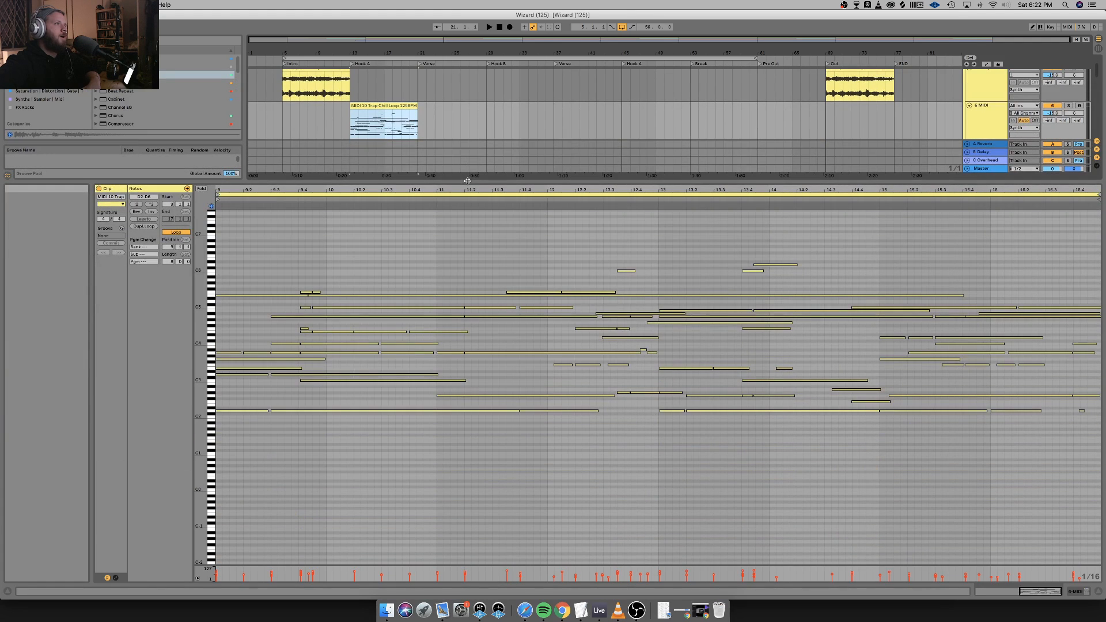
left_click(201, 188)
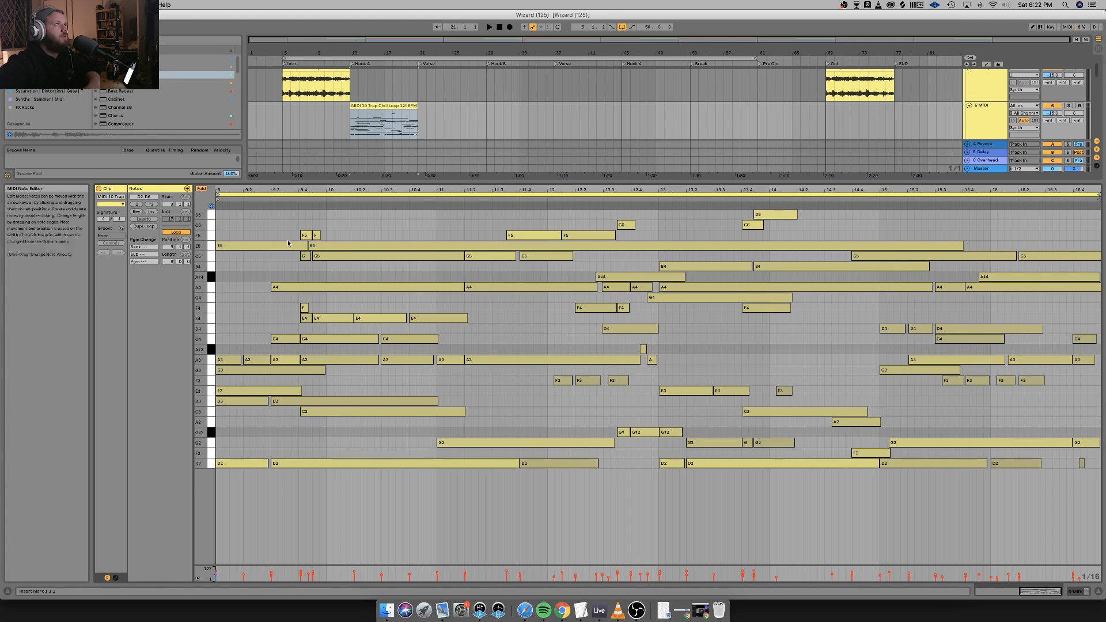
Shrink the note editor and open the Drake Pad clip from the Intro with all note rows unfolded.
left_click_drag(319, 180, 319, 350)
left_click(306, 190)
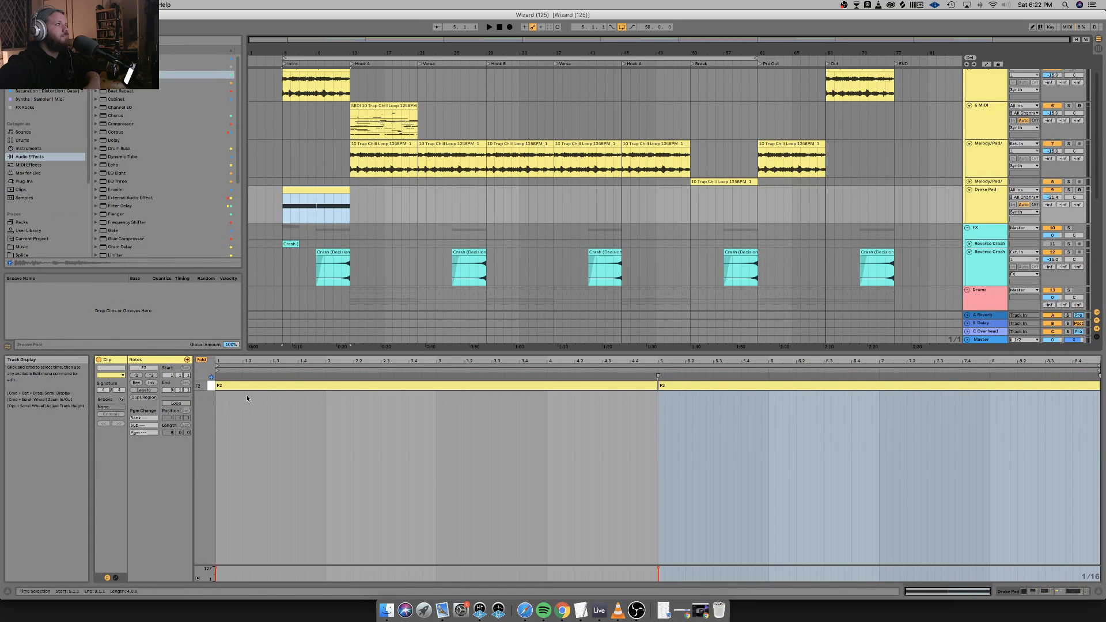
left_click(201, 360)
Lower the first Drake Pad note to D2, play back the Intro, and shorten the note to end at bar 3.
left_click(274, 480)
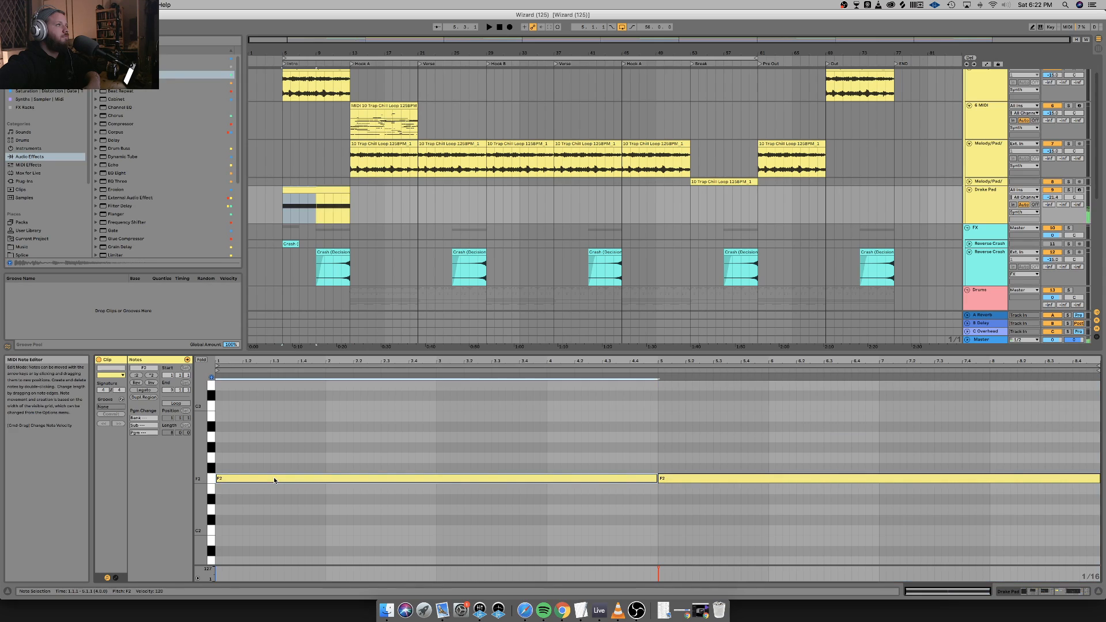
key("Down")
key("Down")
key("Down")
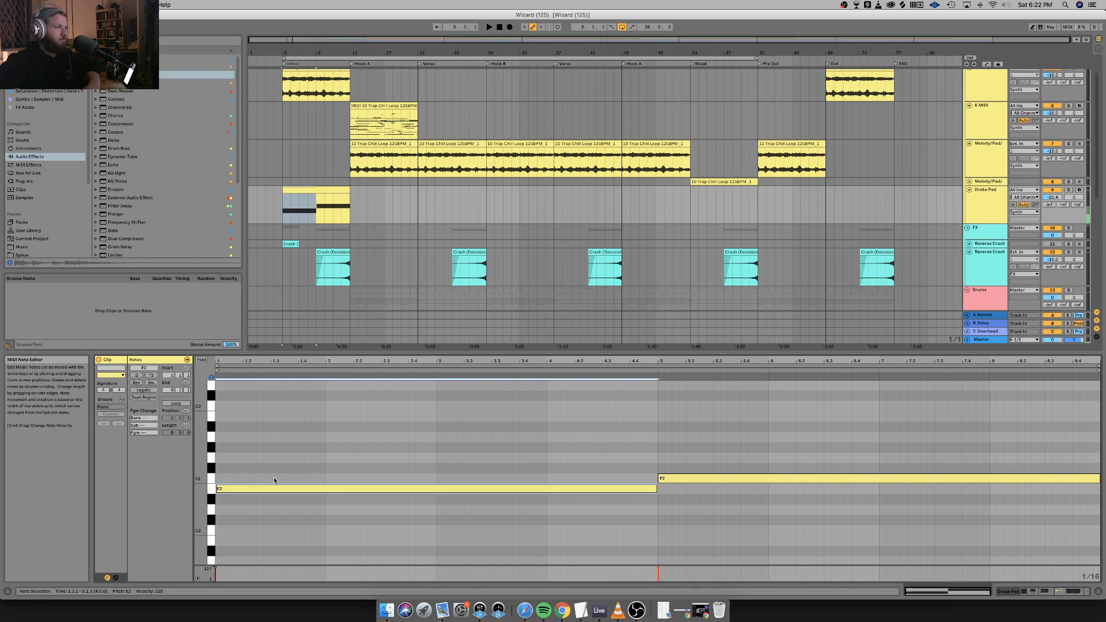
key("space")
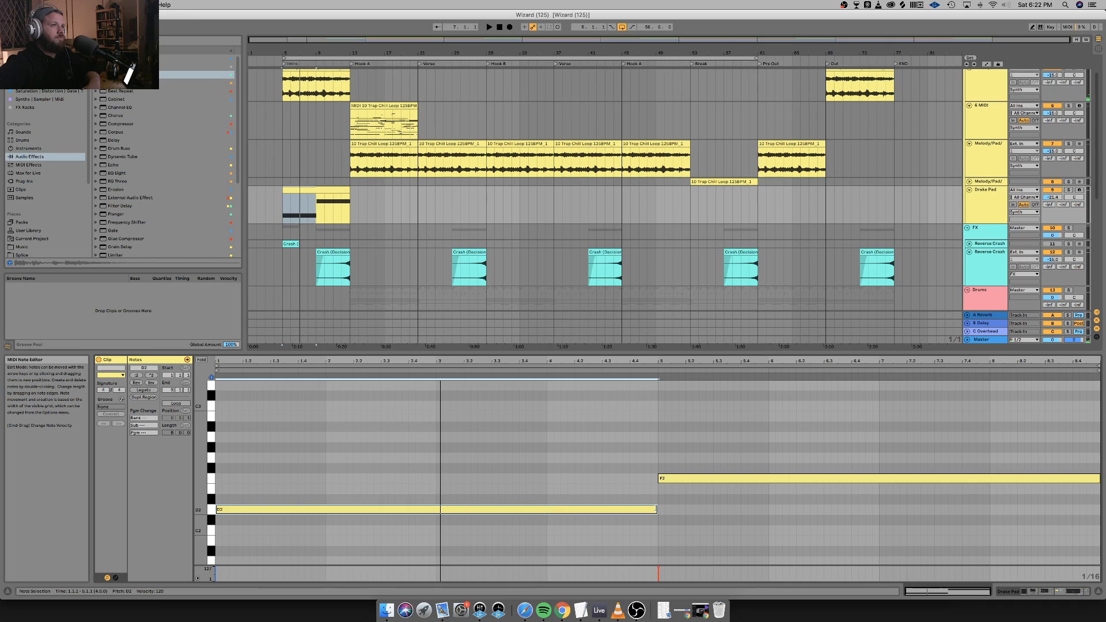
left_click_drag(656, 510, 438, 509)
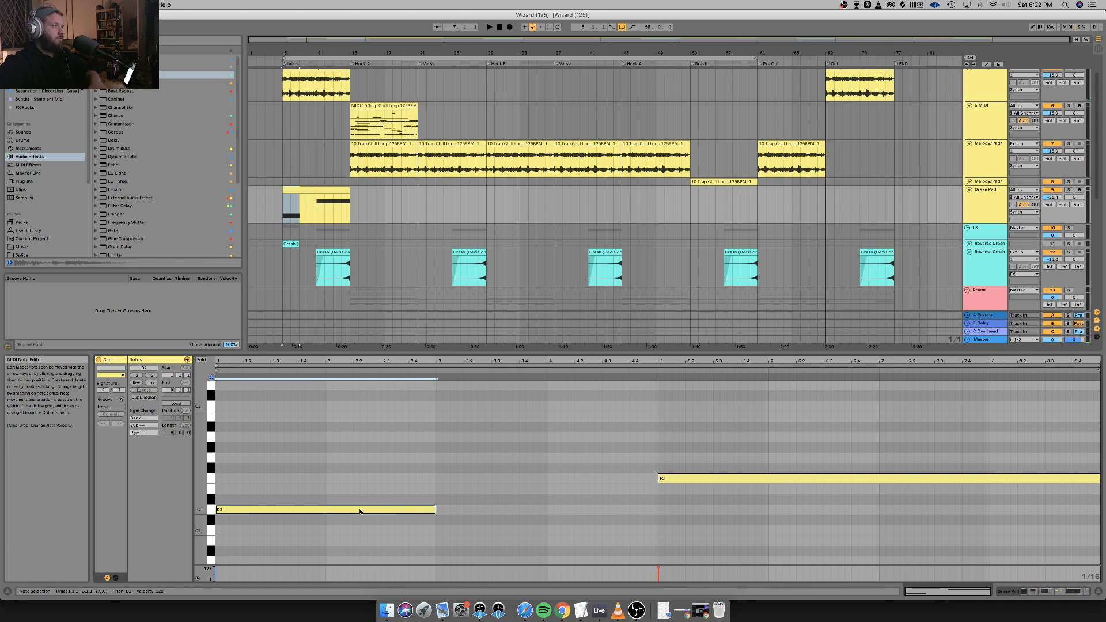
left_click_drag(359, 512, 582, 536)
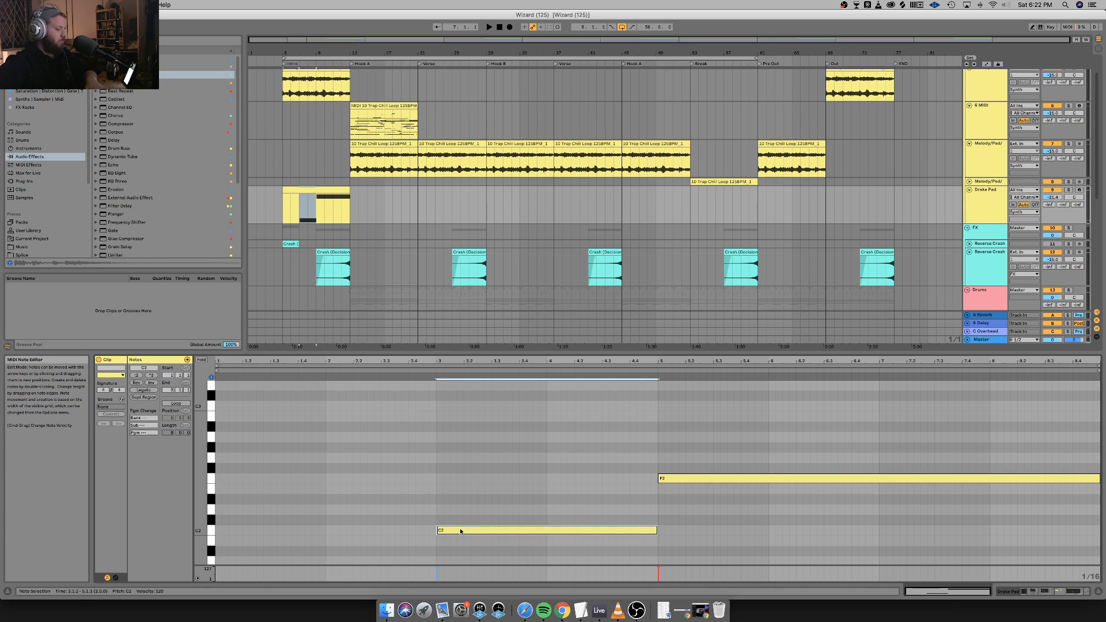
key("super+z")
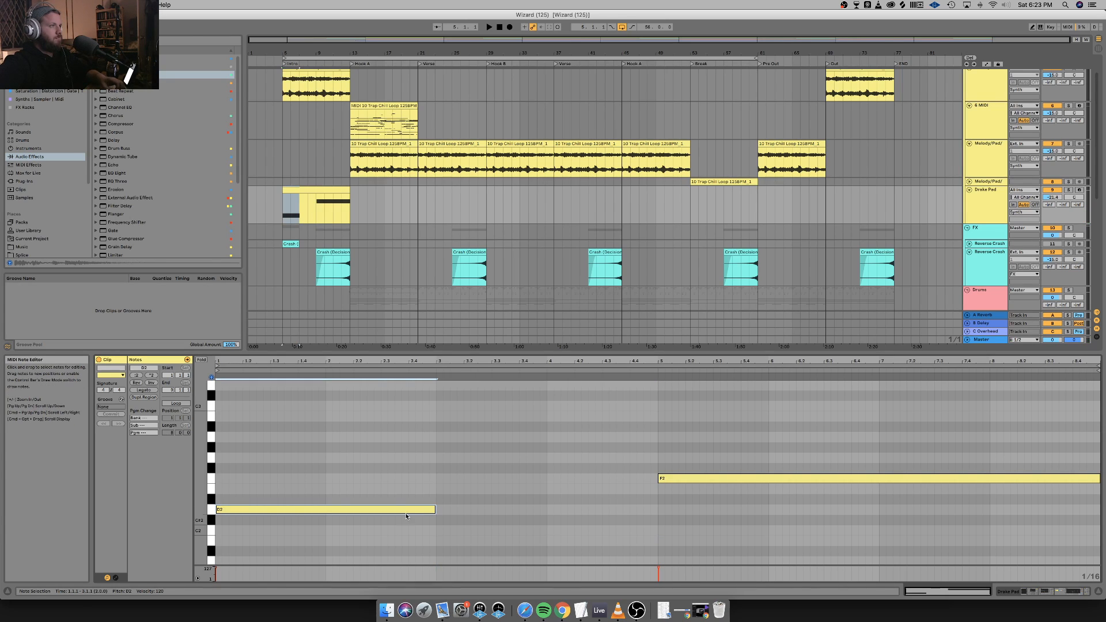
left_click_drag(404, 510, 626, 538)
scroll(626, 537, "down", 1)
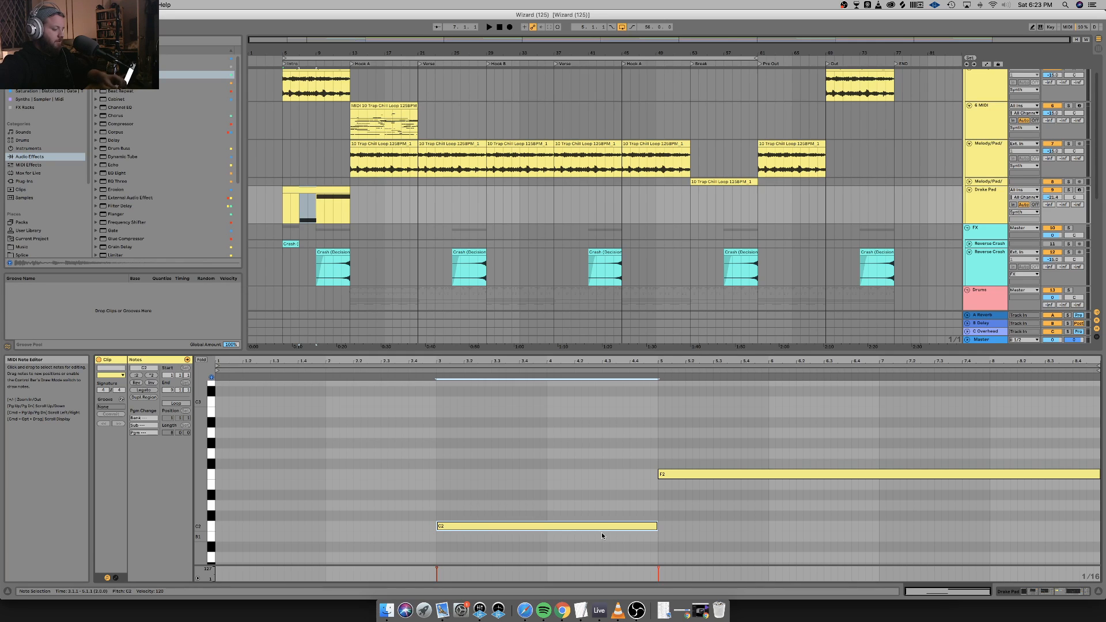
key("super+z")
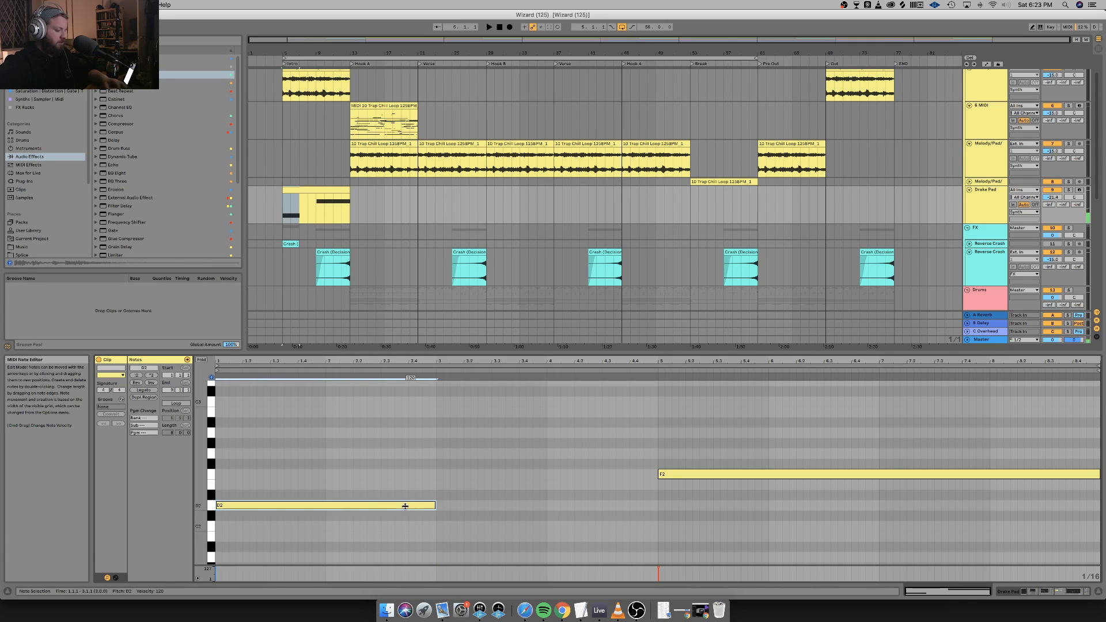
Duplicate the D2 note into bars 3 and 4, lower the copy to C2, and play back the pad.
key("super+d")
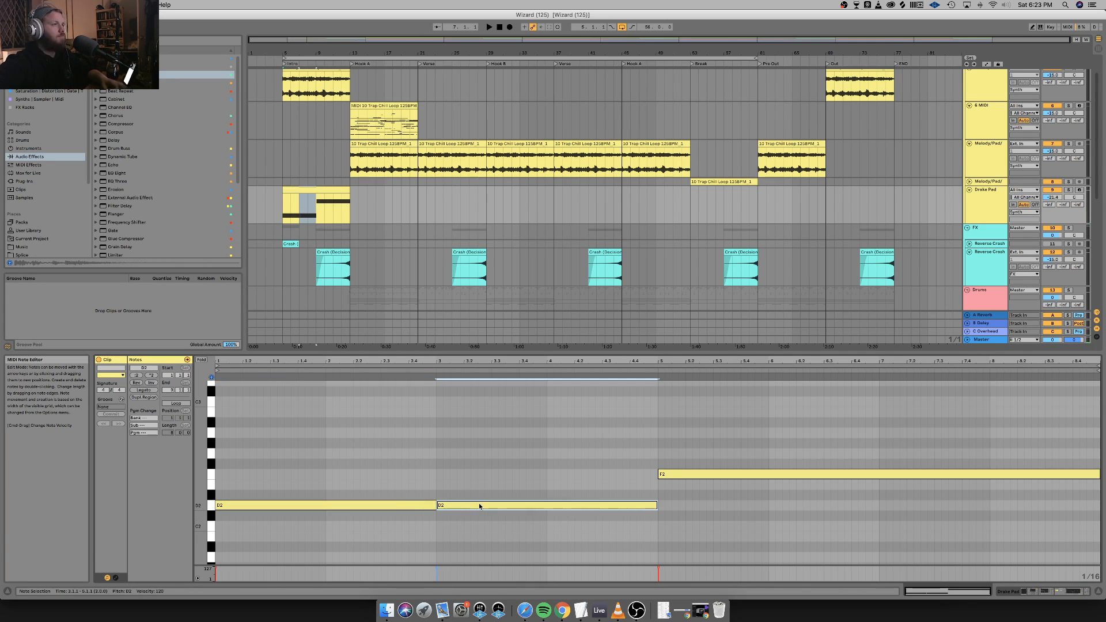
key("Down")
key("Down")
key("space")
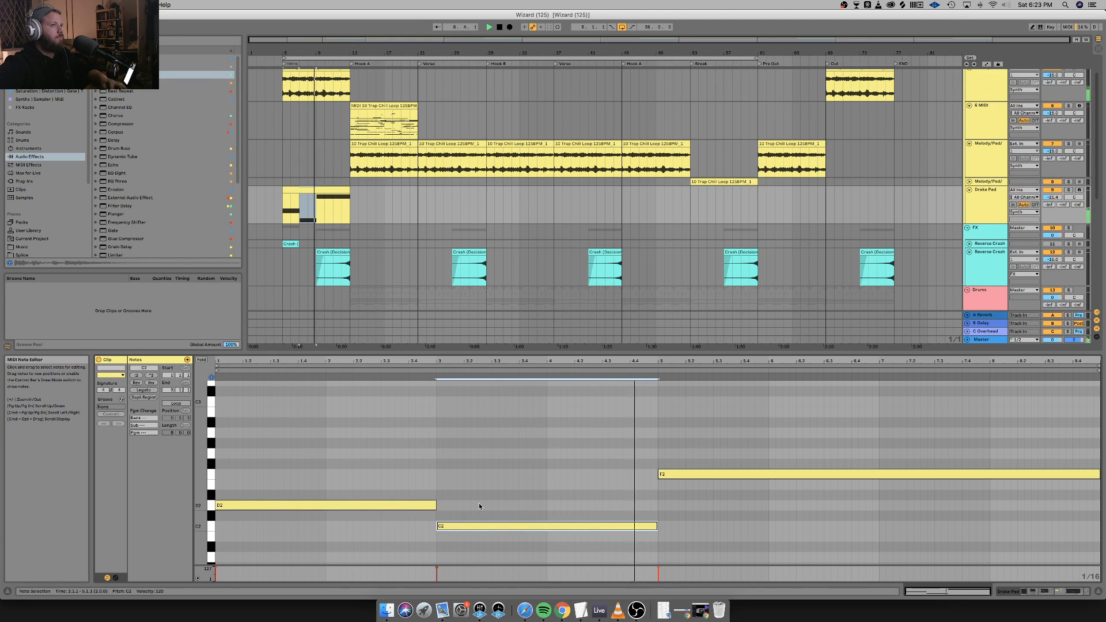
Lower the long pad note starting at bar 5 to D2 and play back the Intro.
left_click(698, 475)
key("Down")
key("Down")
key("Down")
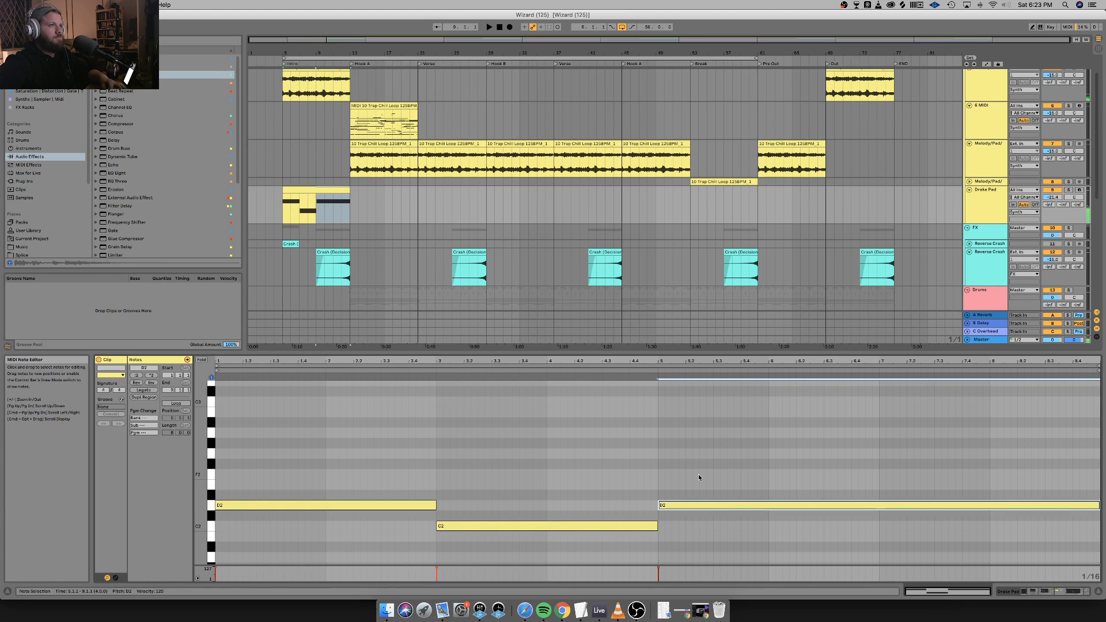
key("space")
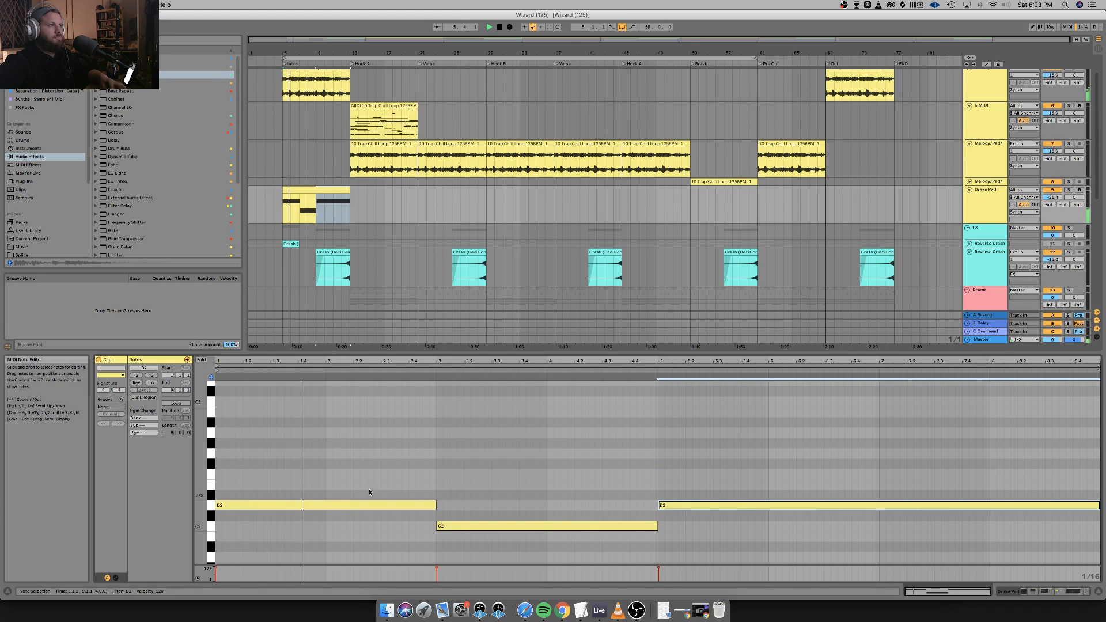
Duplicate the first D2 and C2 note pair across bars 5 to 8 and play back the result.
left_click_drag(291, 473, 610, 543)
key("super+d")
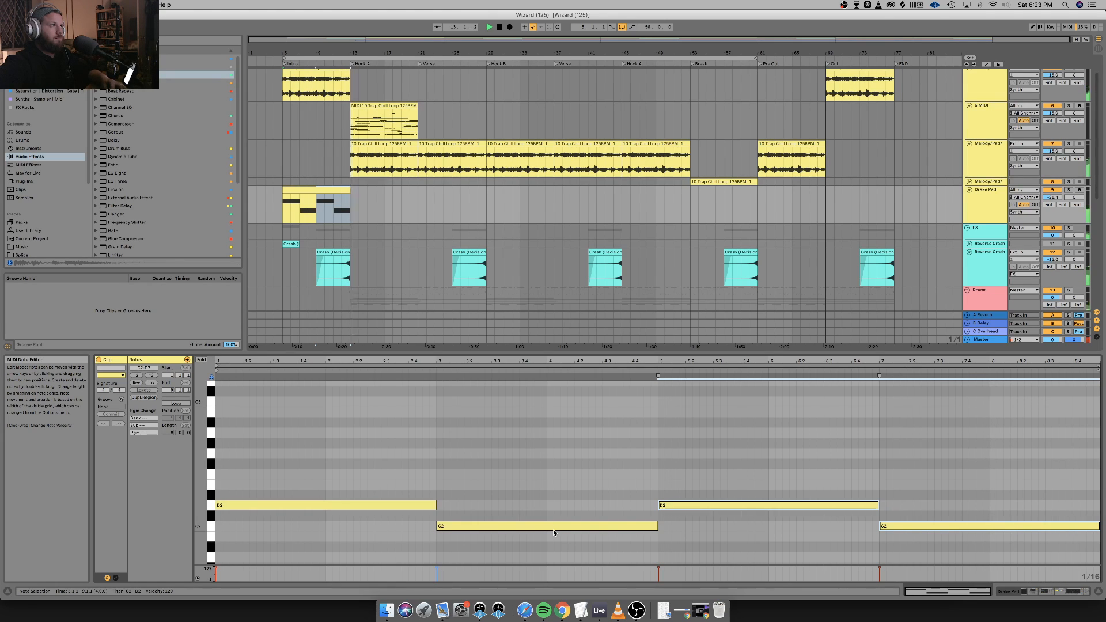
key("space")
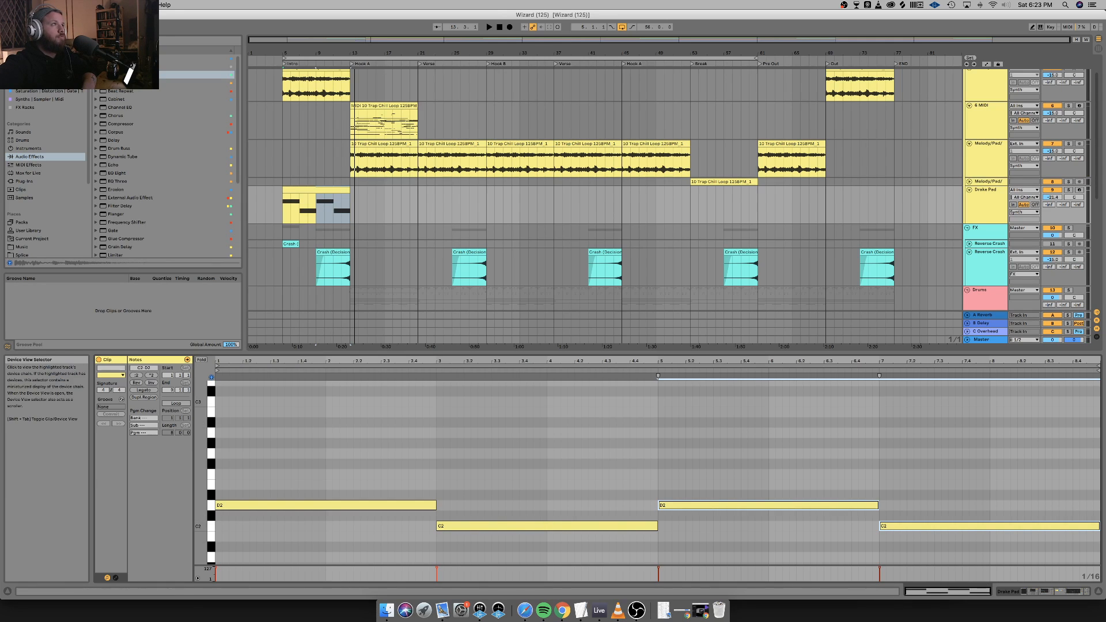
Check the converted Trap Chill Loop clip's notes in folded view and return to the Drake Pad clip.
left_click(389, 106)
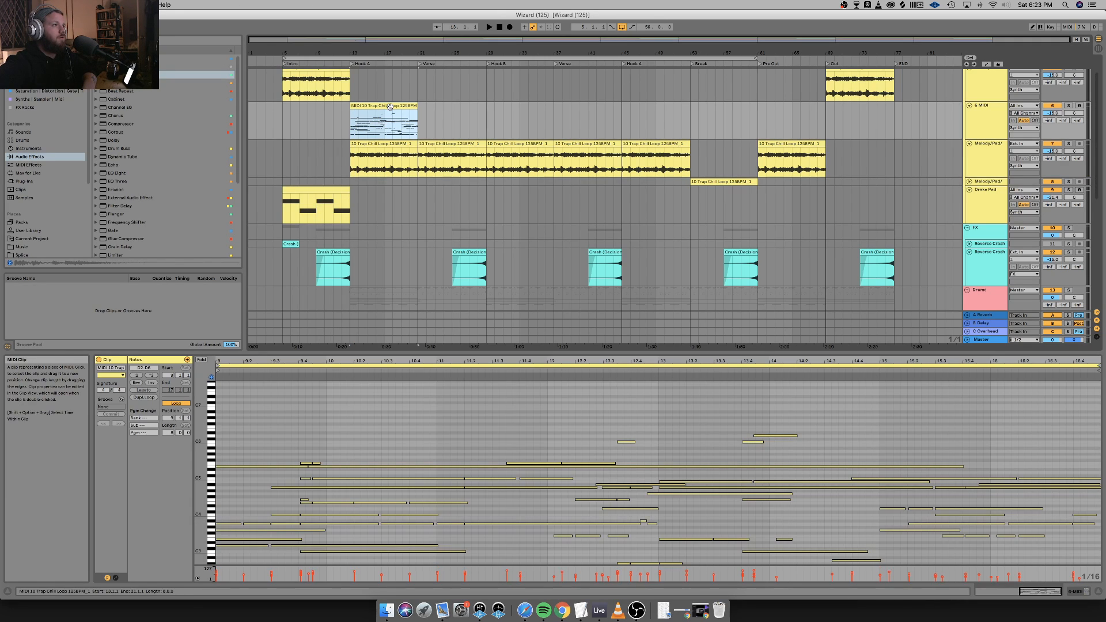
left_click(201, 359)
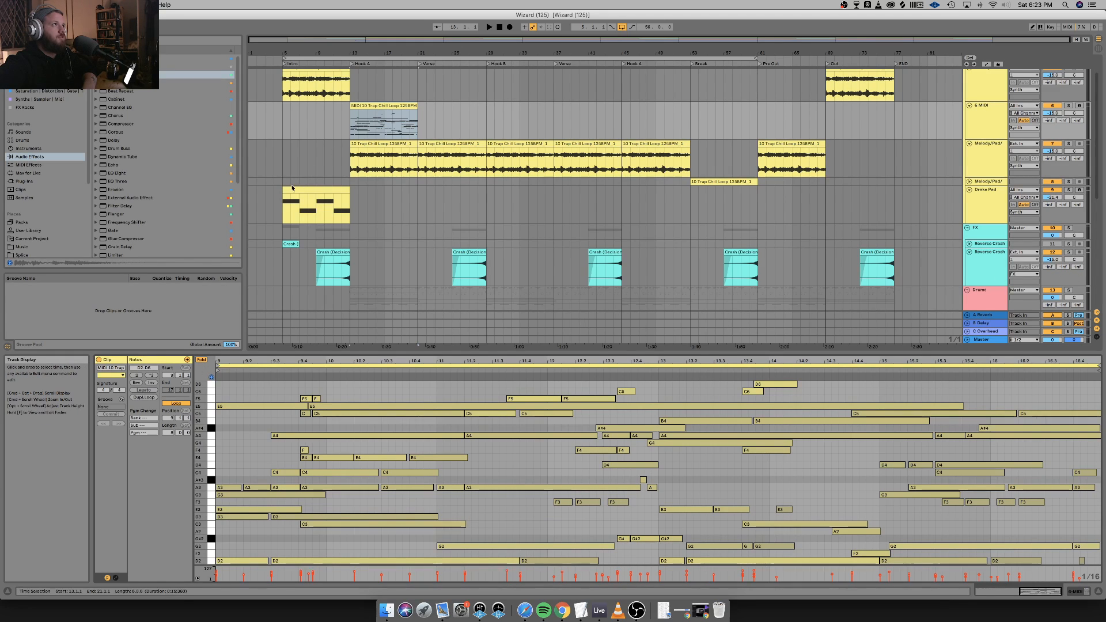
left_click(292, 188)
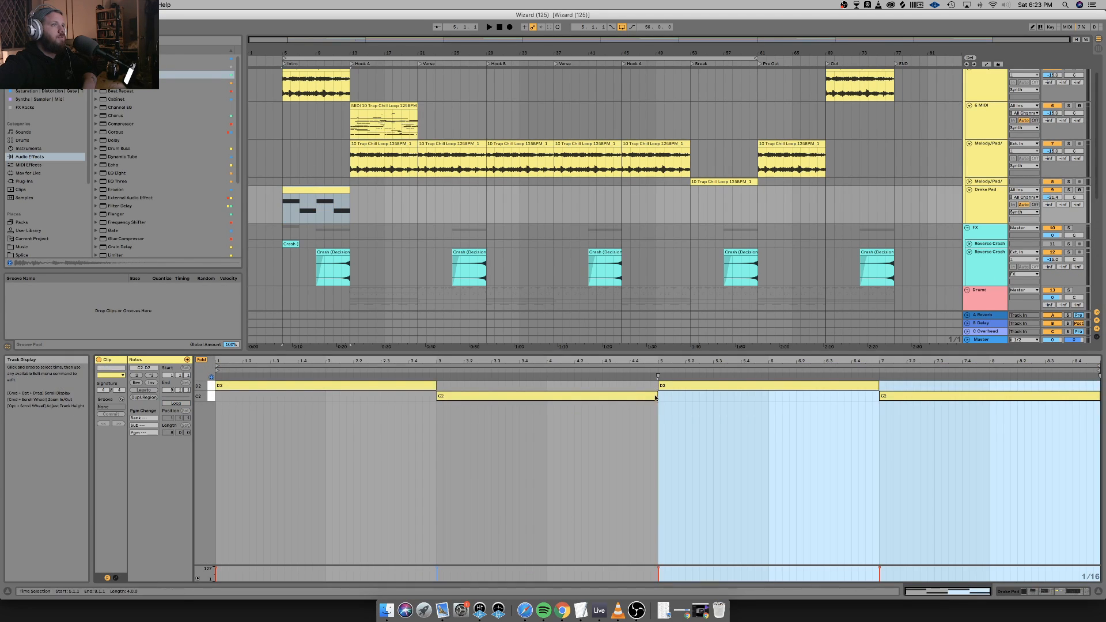
Unfold the pad clip, end the first C2 note at 4.3, fill the gap up to bar 5 with a G1 note, and play back.
key("f")
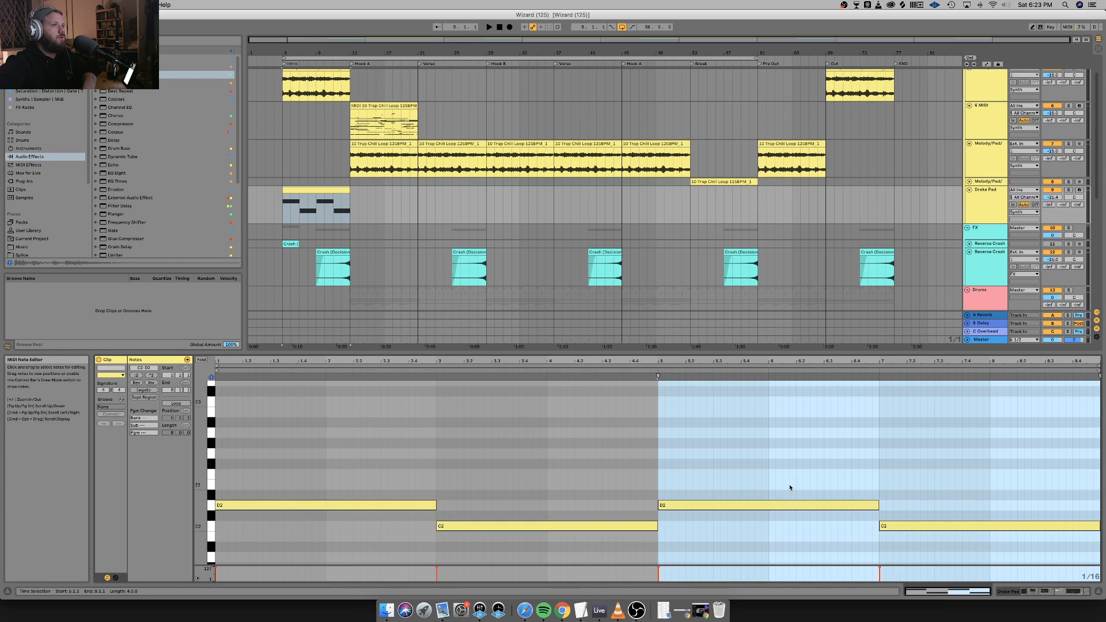
scroll(598, 481, "down", 3)
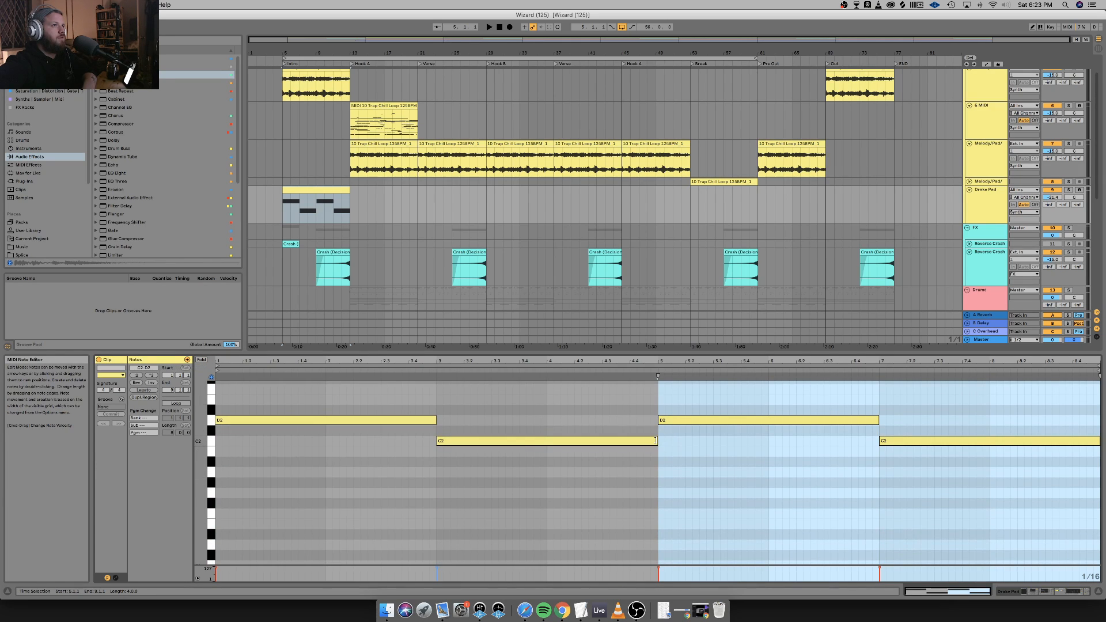
mouse_move(656, 440)
left_mouse_down()
mouse_move(602, 443)
mouse_move(656, 454)
left_mouse_up()
double_click(607, 452)
key("Down")
key("Down")
key("Down")
key("Down")
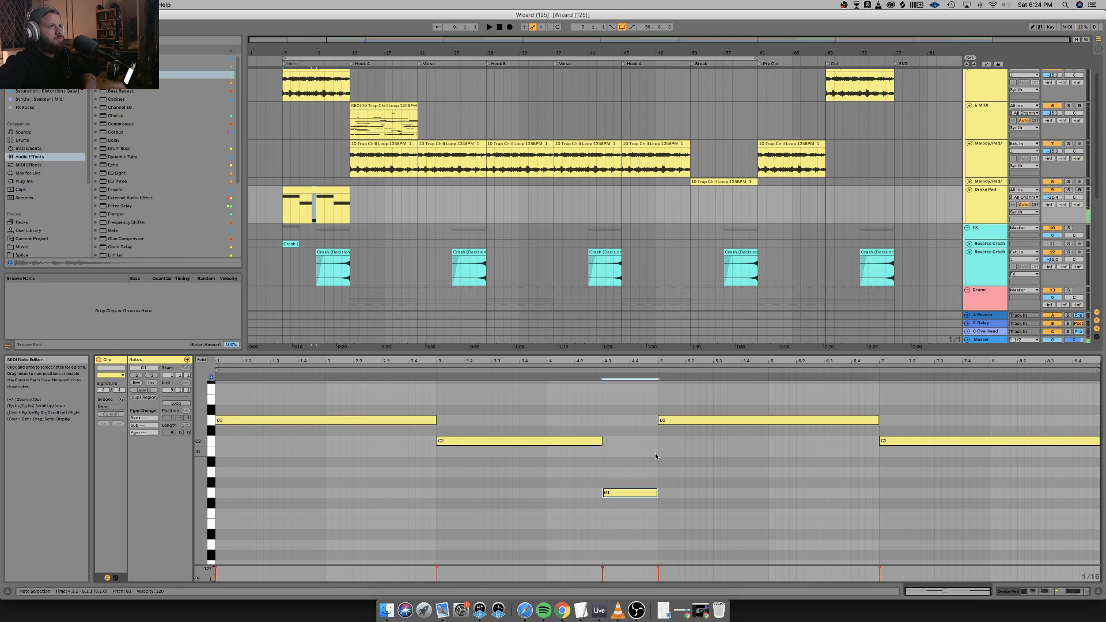
key("space")
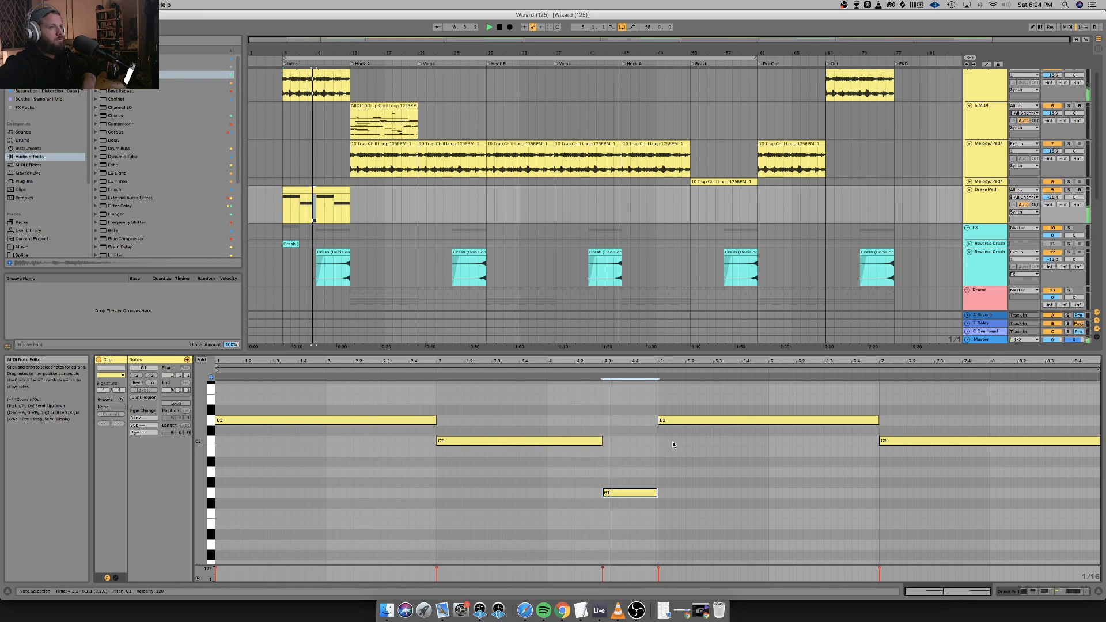
key("space")
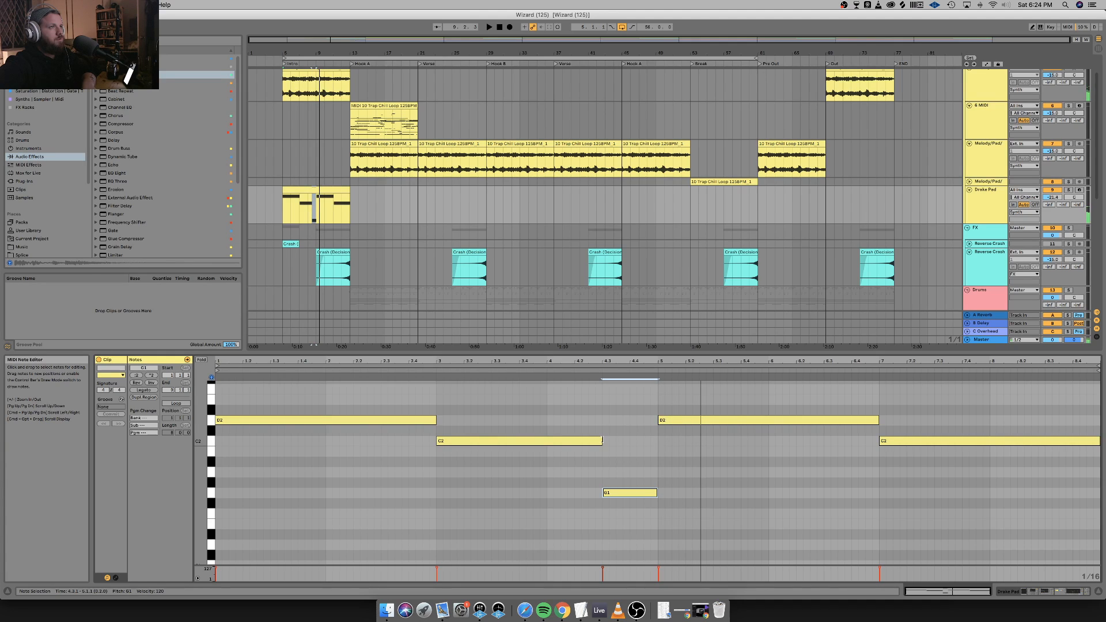
Move the change from C2 to G1 earlier to 4.2.3 by adjusting both notes, and play back the passage.
left_click(601, 441)
left_click_drag(601, 440, 587, 440)
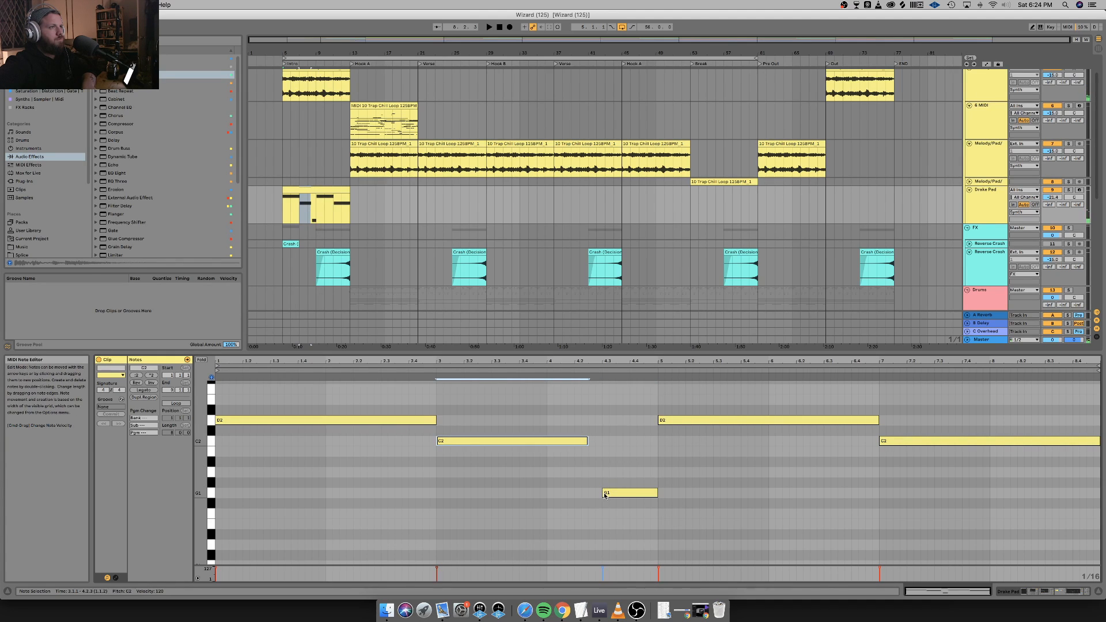
left_click_drag(604, 495, 590, 494)
key("space")
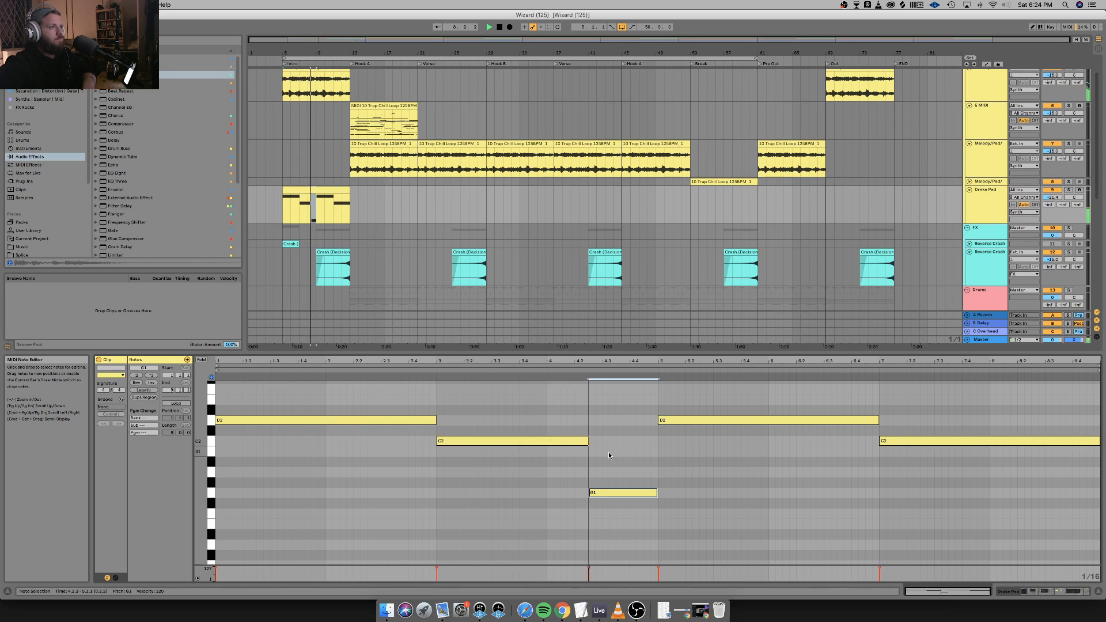
key("space")
End the C2 note and start the G1 note at bar 4, and play back the pad from the clip start.
left_click_drag(586, 442, 546, 444)
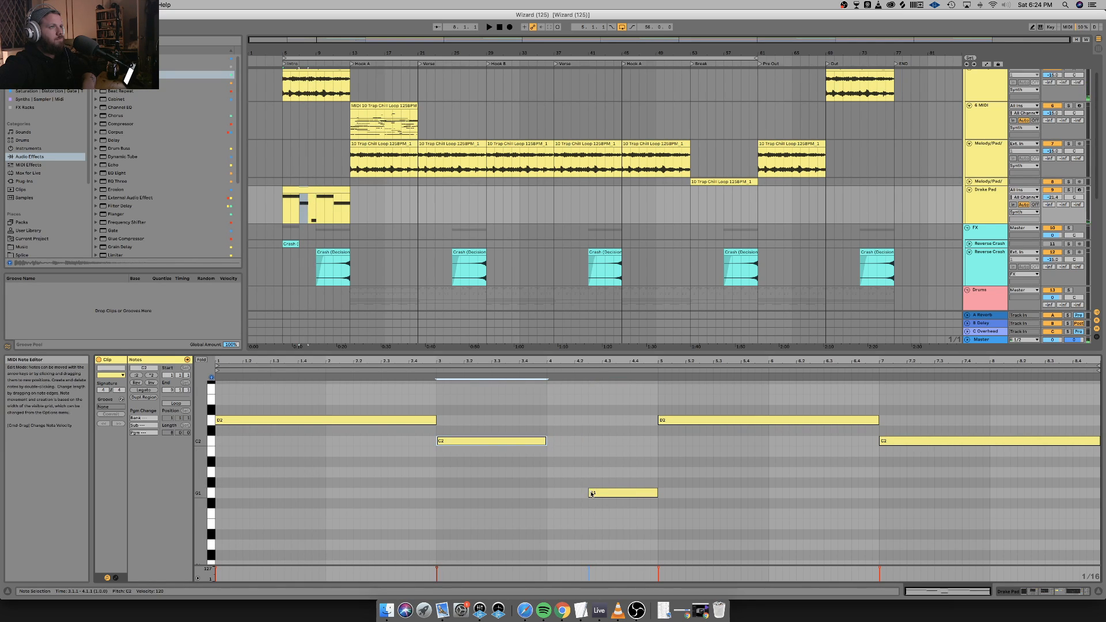
left_click_drag(590, 493, 548, 494)
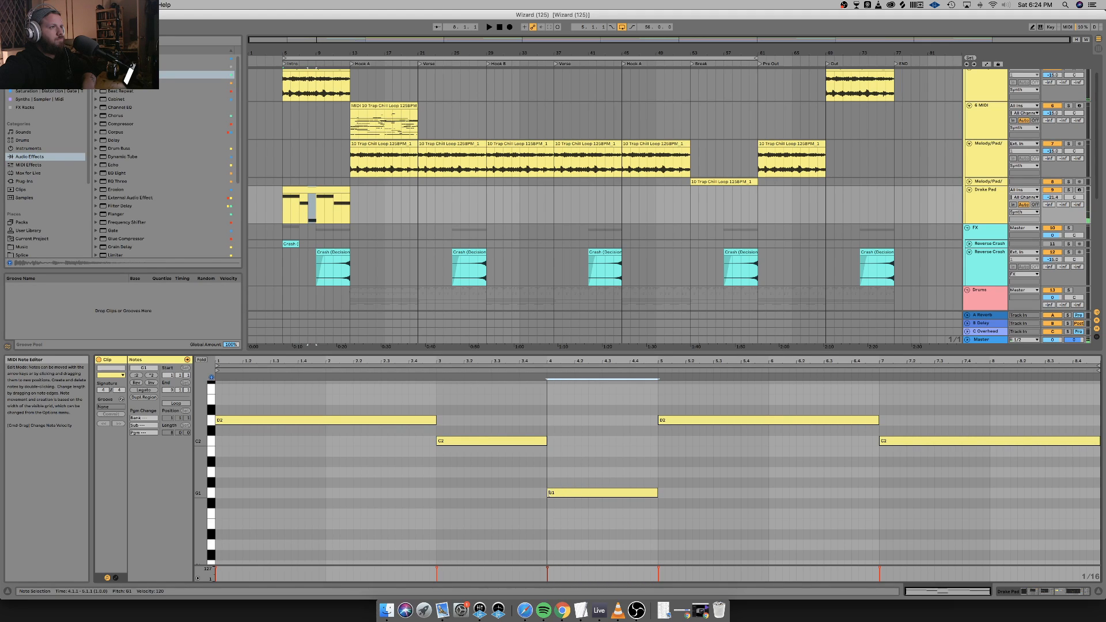
key("space")
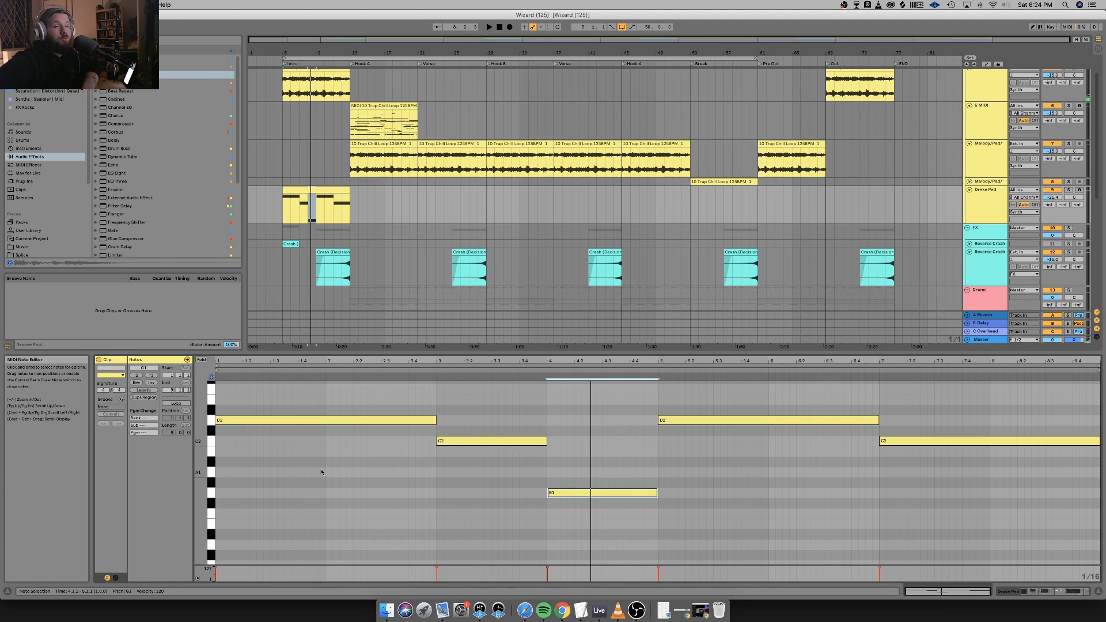
left_click(219, 481)
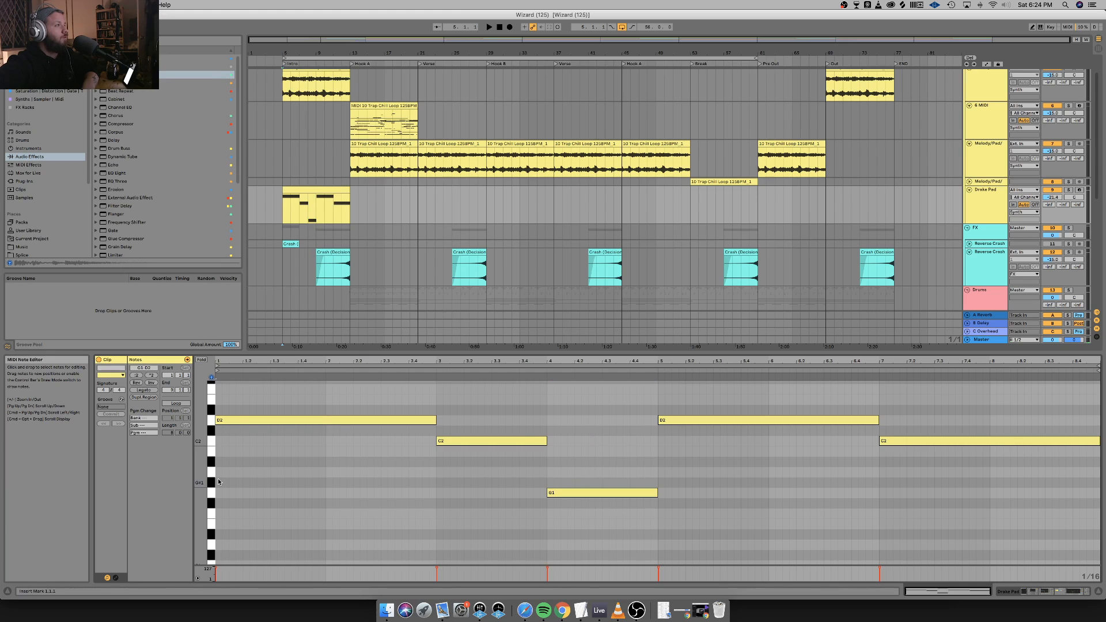
key("space")
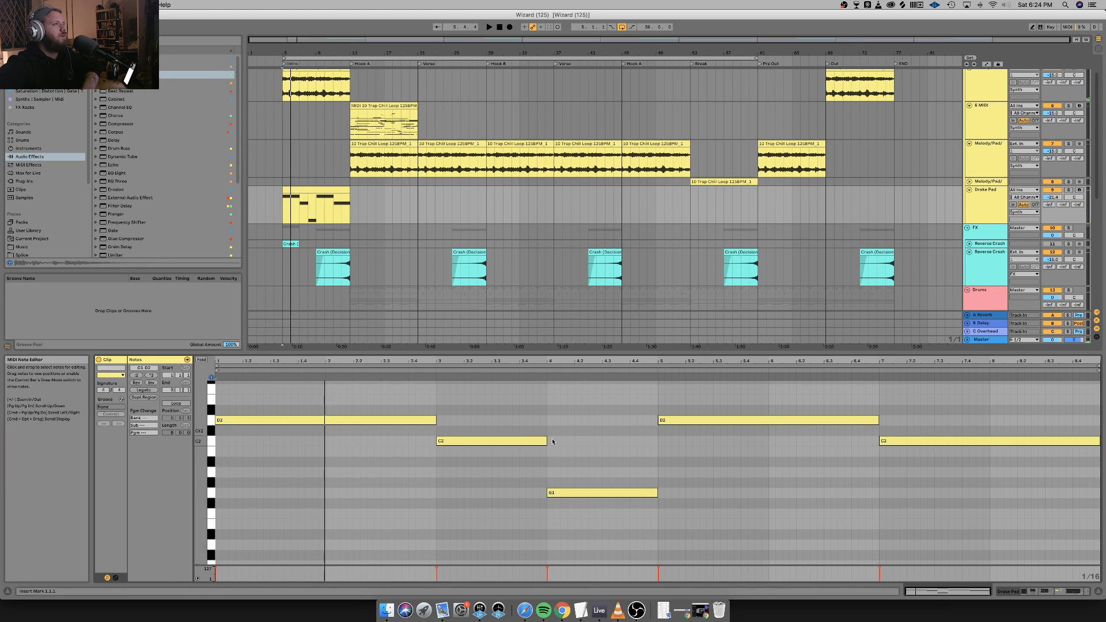
Extend the first C2 note to bar 5 and shift the G1 note to start at bar 5.
left_click_drag(548, 441, 657, 441)
left_click(608, 494)
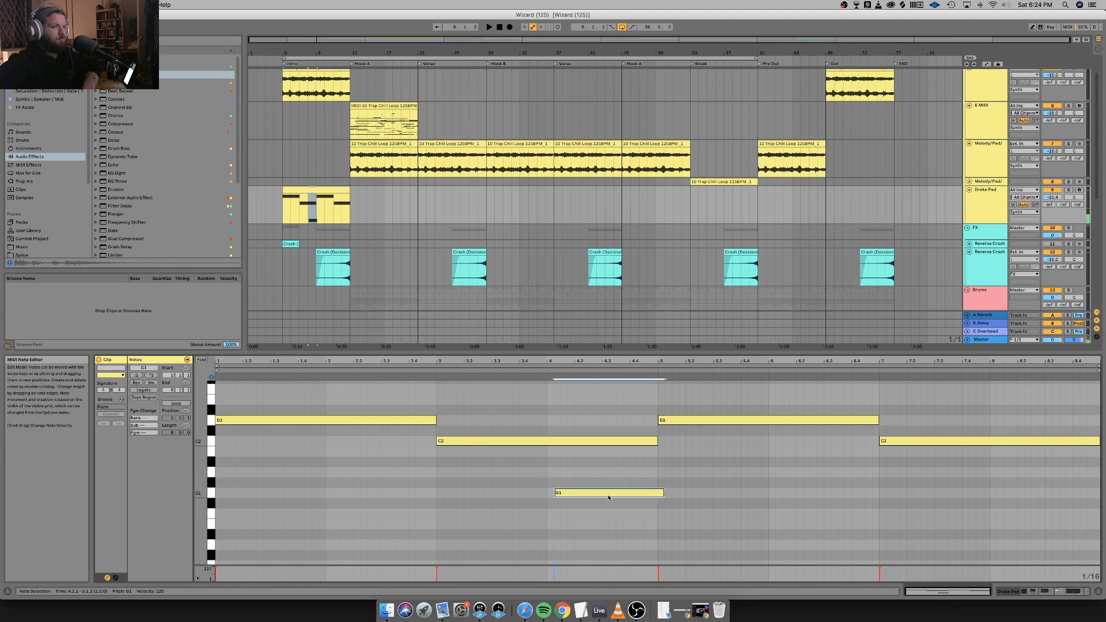
key("Right")
key("Right")
key("Right")
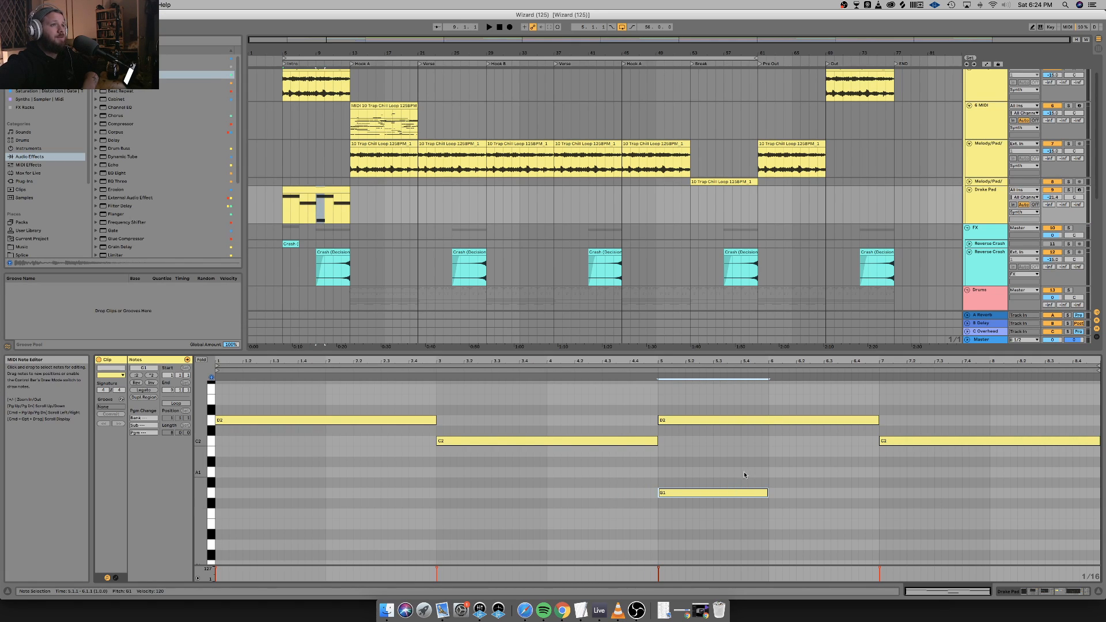
Lengthen the G1 note to bar 7, delete the D2 note above it, and play back the new progression.
left_click_drag(766, 494, 886, 493)
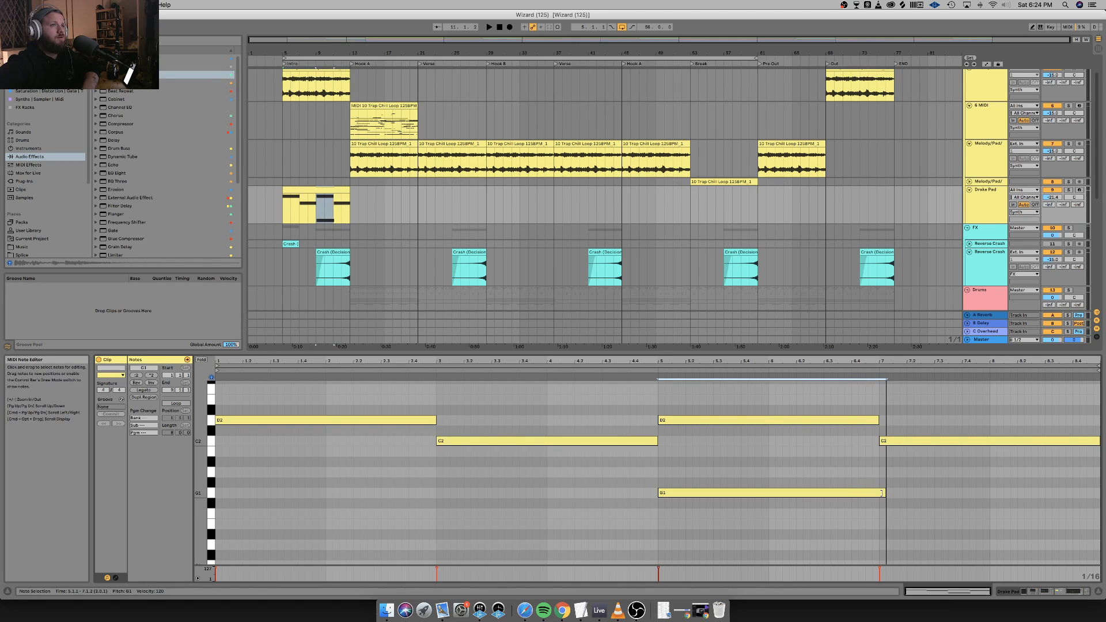
double_click(815, 420)
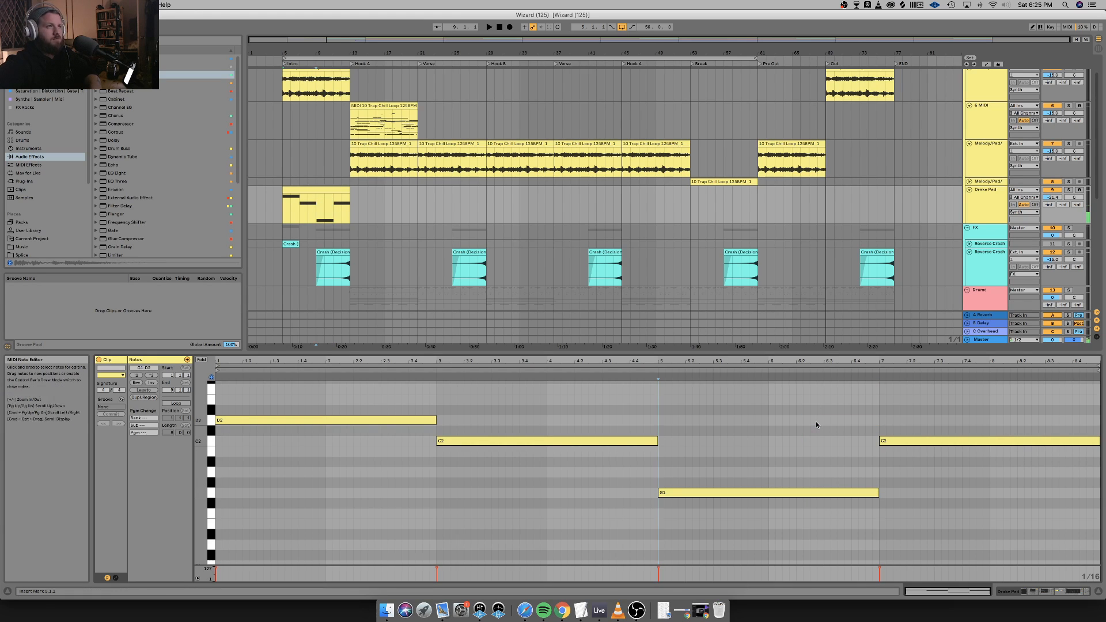
key("space")
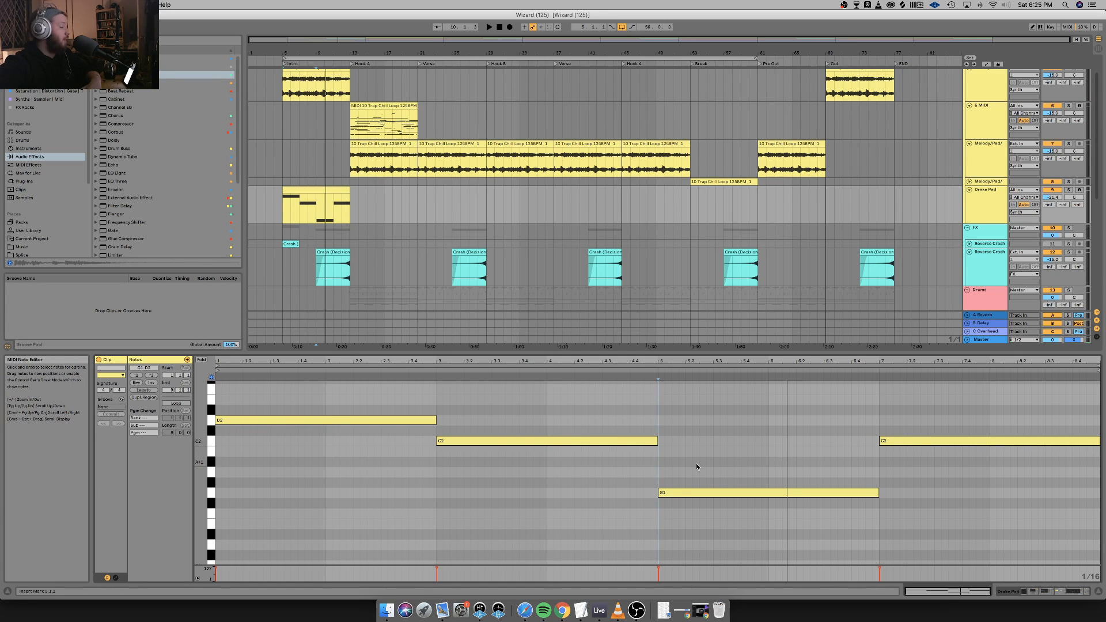
Play back the progression, then move the G1 note from bar 5 to start at bar 3 beneath the C2 note.
key("space")
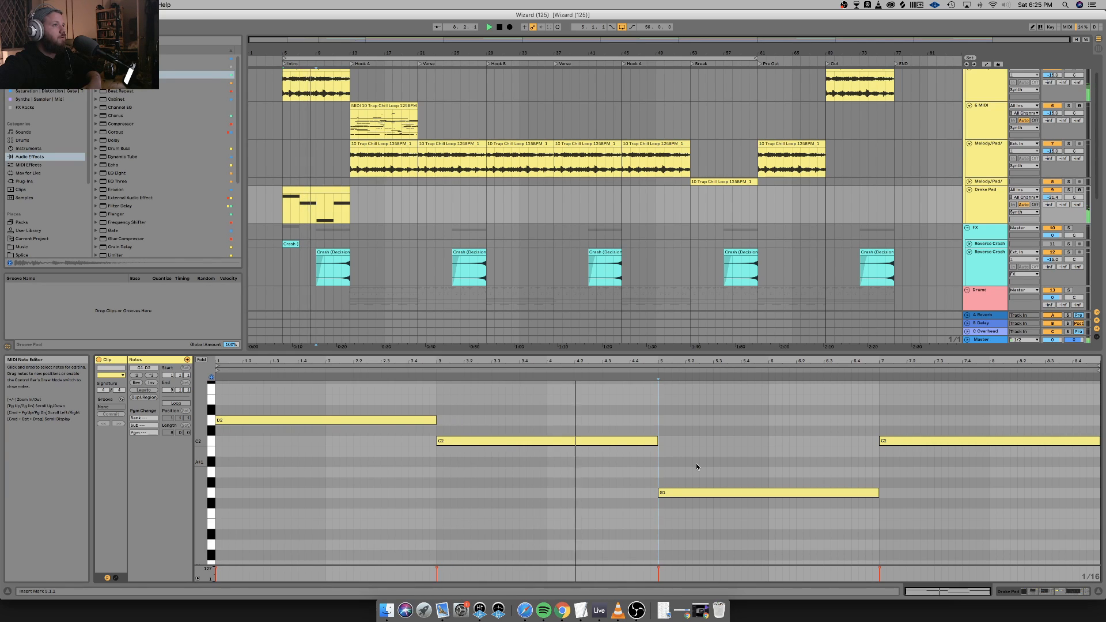
left_click(620, 440)
left_click(679, 494)
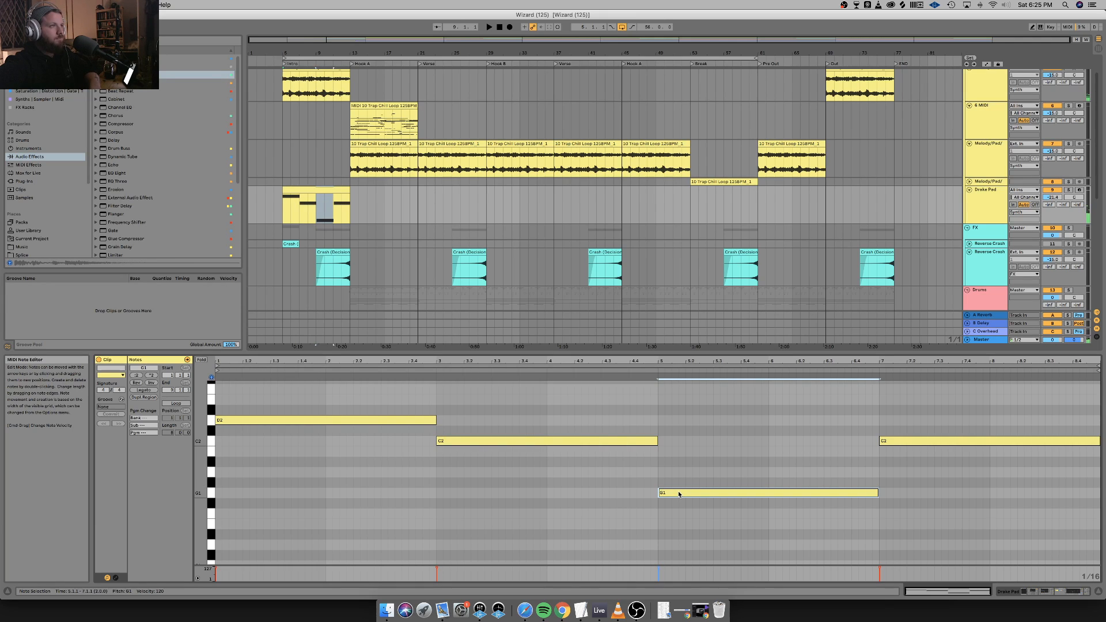
key("Left")
key("Left")
key("Left")
key("Left")
key("Left")
key("Left")
key("Left")
key("Left")
key("Left")
key("Left")
key("Left")
key("Left")
key("Left")
key("Left")
key("Left")
key("Left")
key("Left")
key("Left")
key("Left")
key("Left")
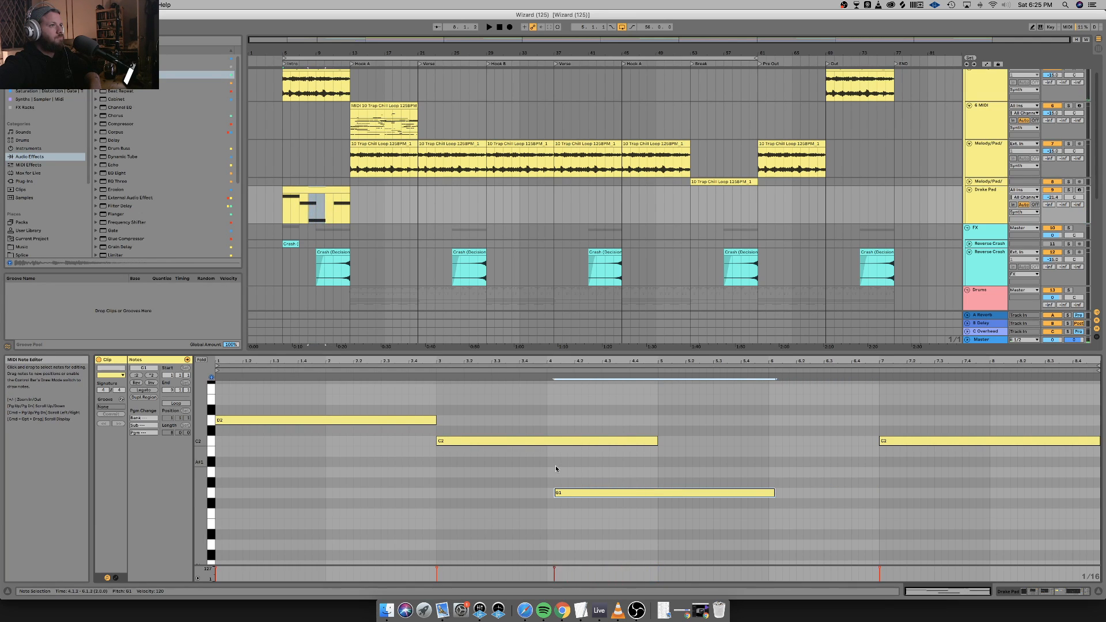
key("Left")
key("Left")
key("Left")
key("Left")
key("Left")
key("Left")
key("Left")
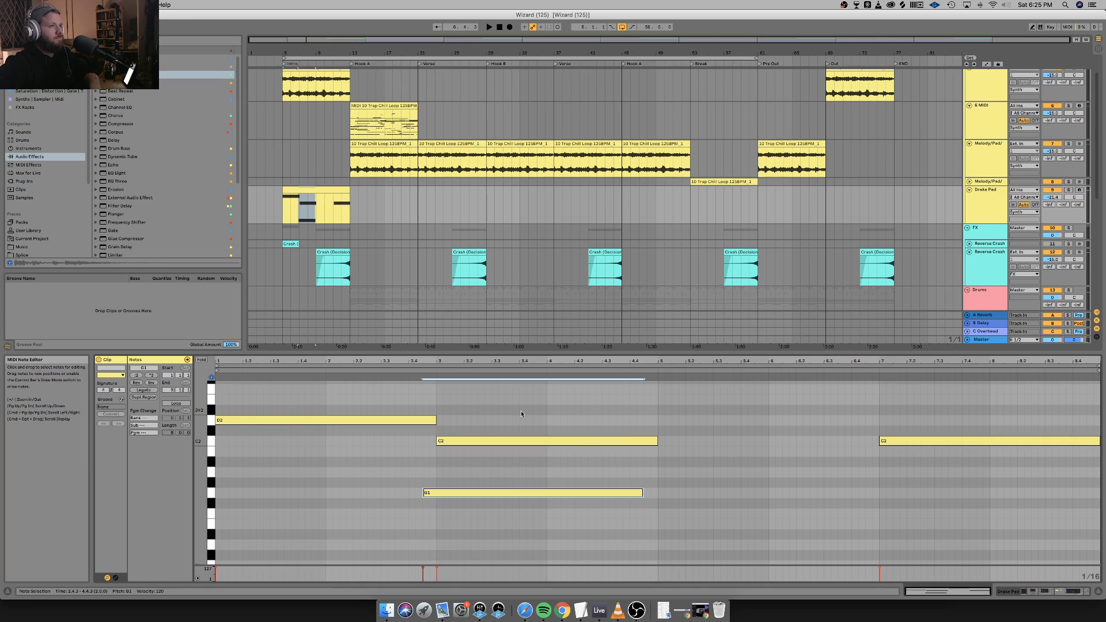
key("Right")
key("Right")
Mute the C2 note at bar 3, audition the G1 note in its place, and reactivate the C2 note.
left_click(526, 441)
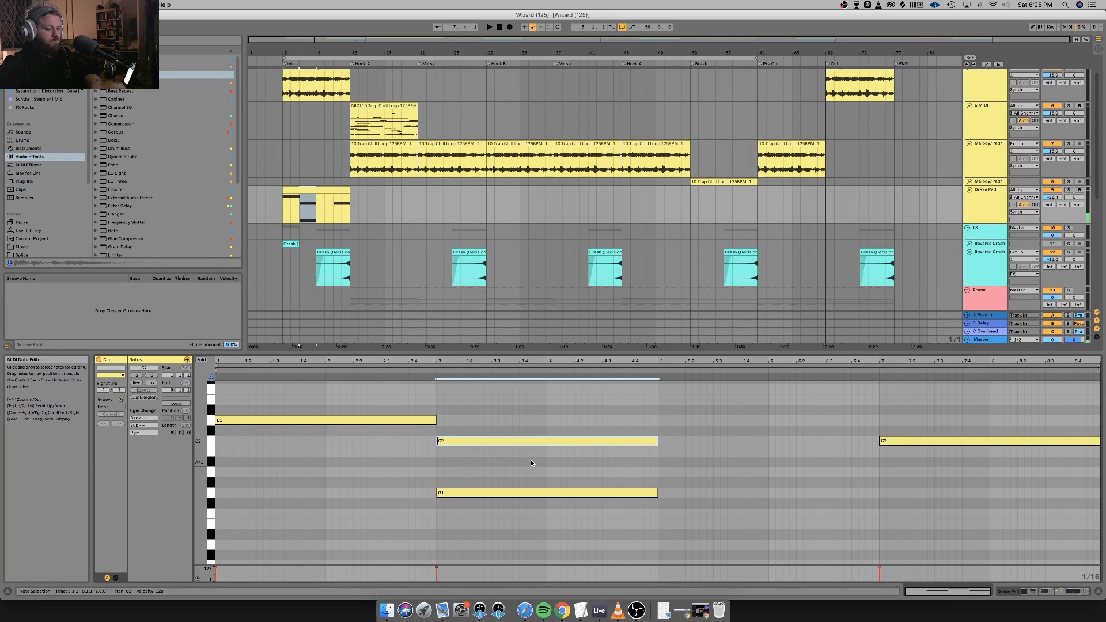
key("0")
key("space")
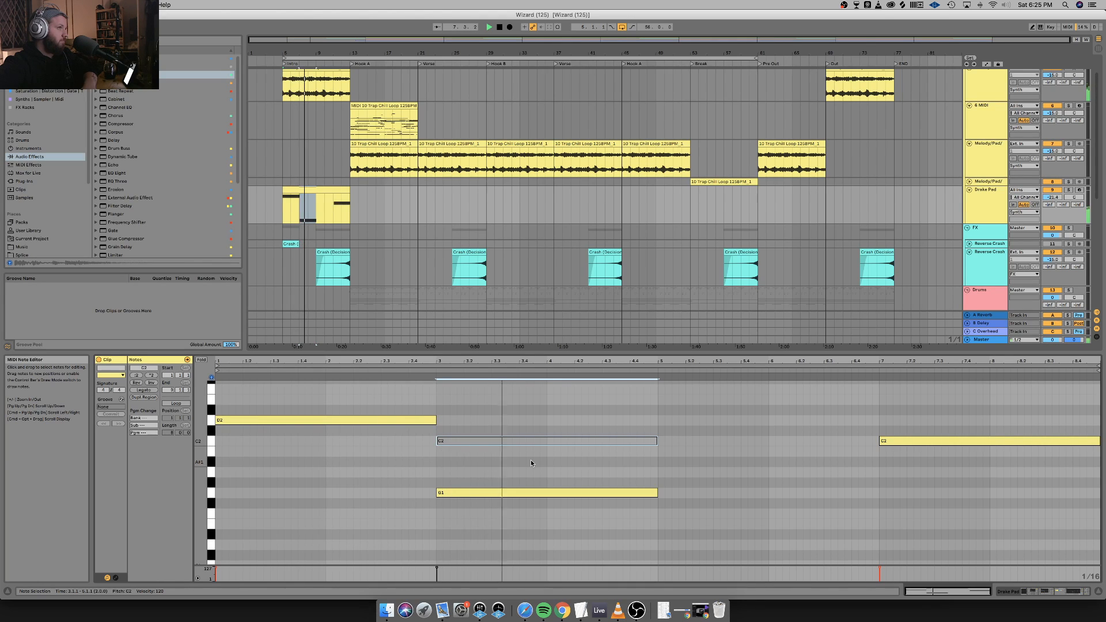
key("space")
left_click(530, 445)
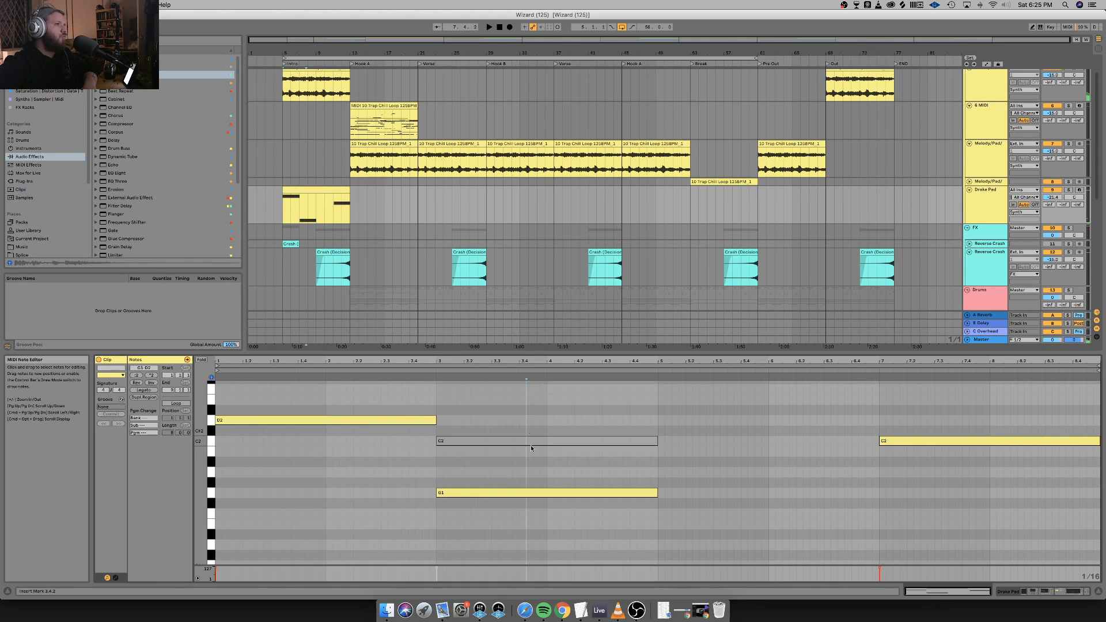
left_click(531, 444)
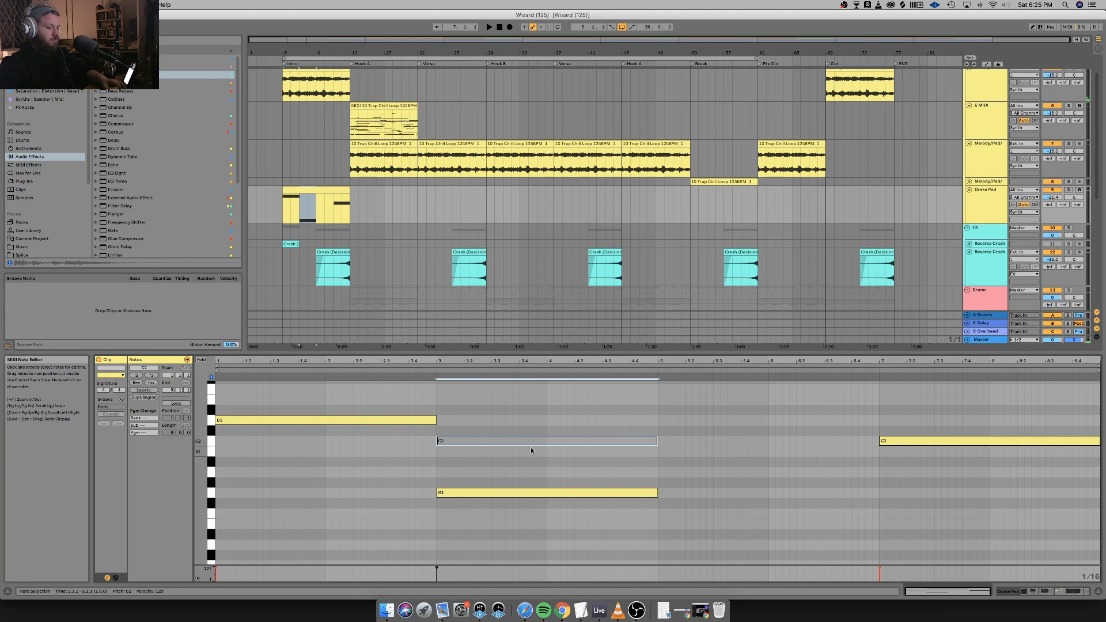
Move the G1 note to the clip start and duplicate it to bar 3.
left_click_drag(518, 491, 286, 493)
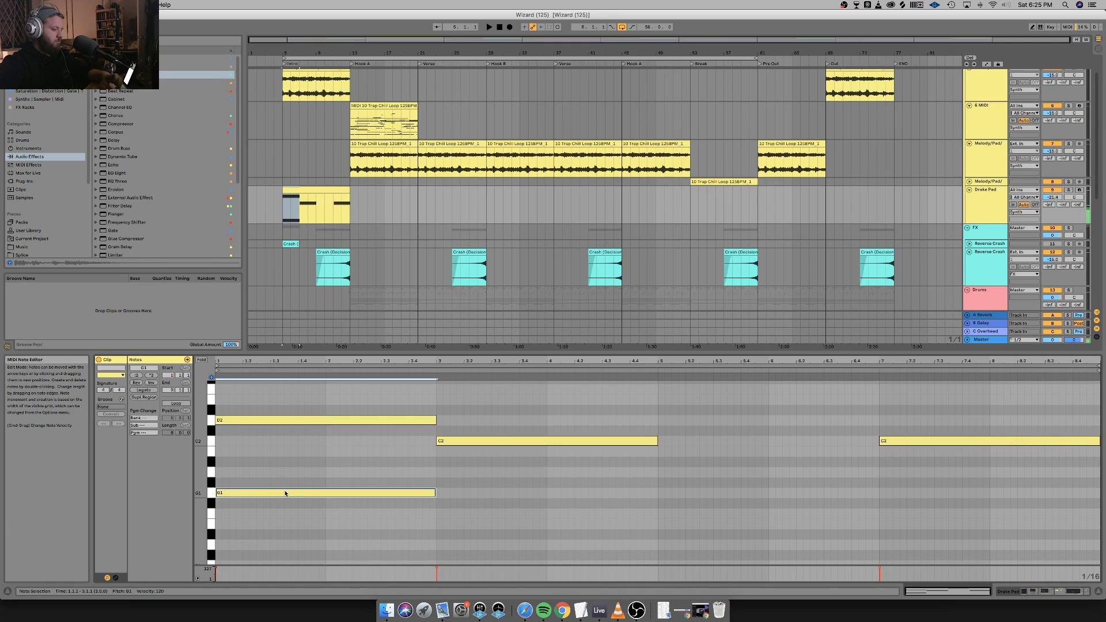
key("super+d")
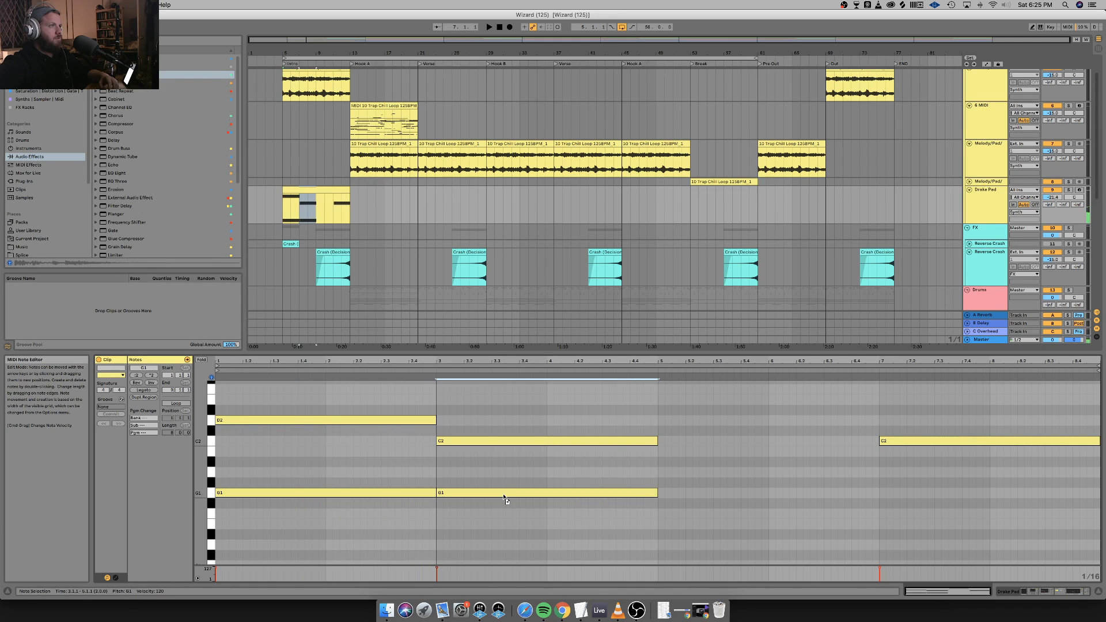
left_click_drag(339, 507, 533, 518)
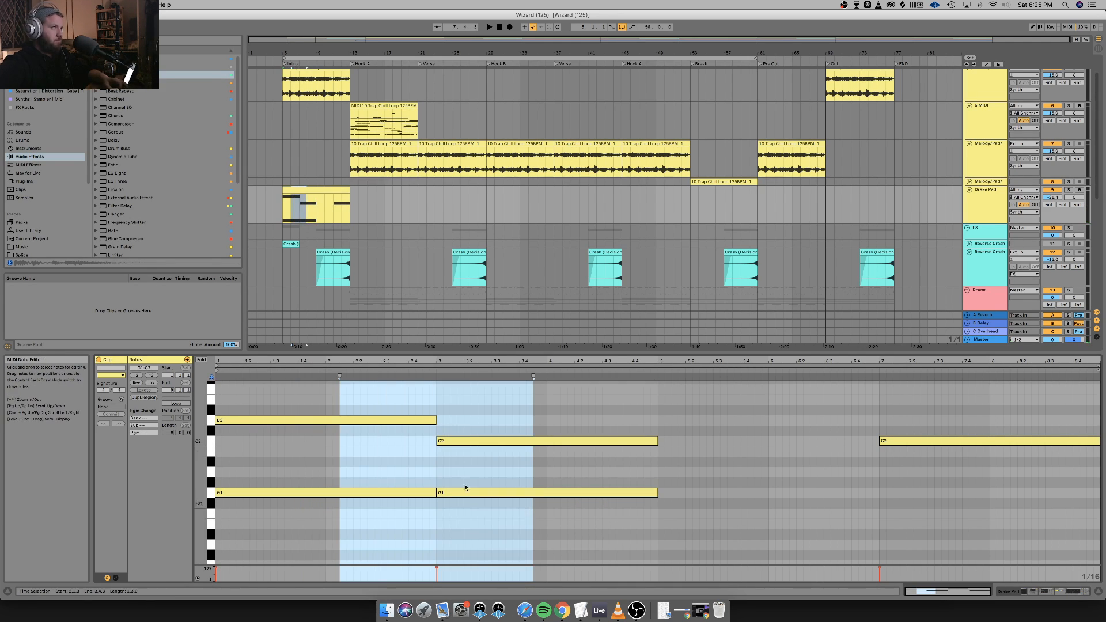
Duplicate the D2 note at bar 1 and the C2 and G1 notes at bar 3 into bars 5 to 8, and play them back.
left_click(372, 422)
left_click(603, 495, "shift")
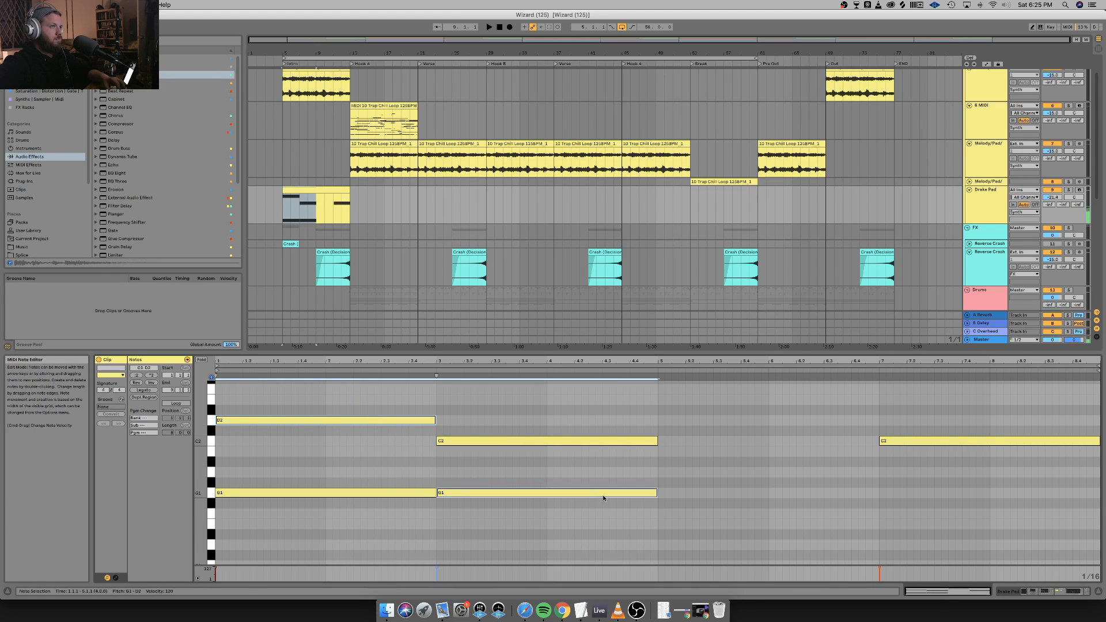
left_click(572, 442, "shift")
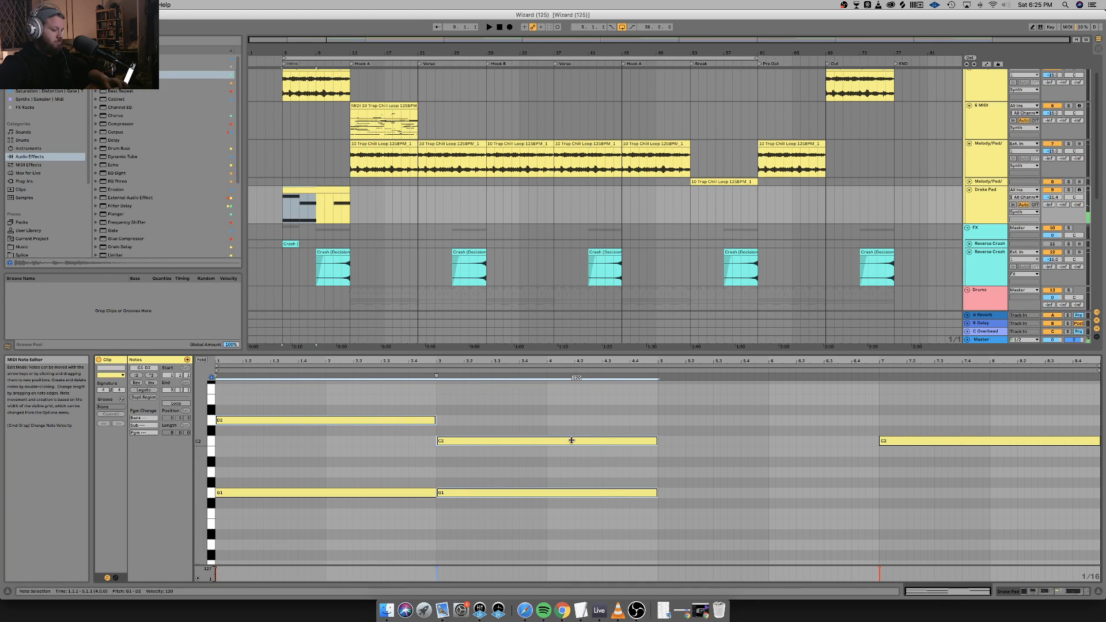
key("super+d")
key("space")
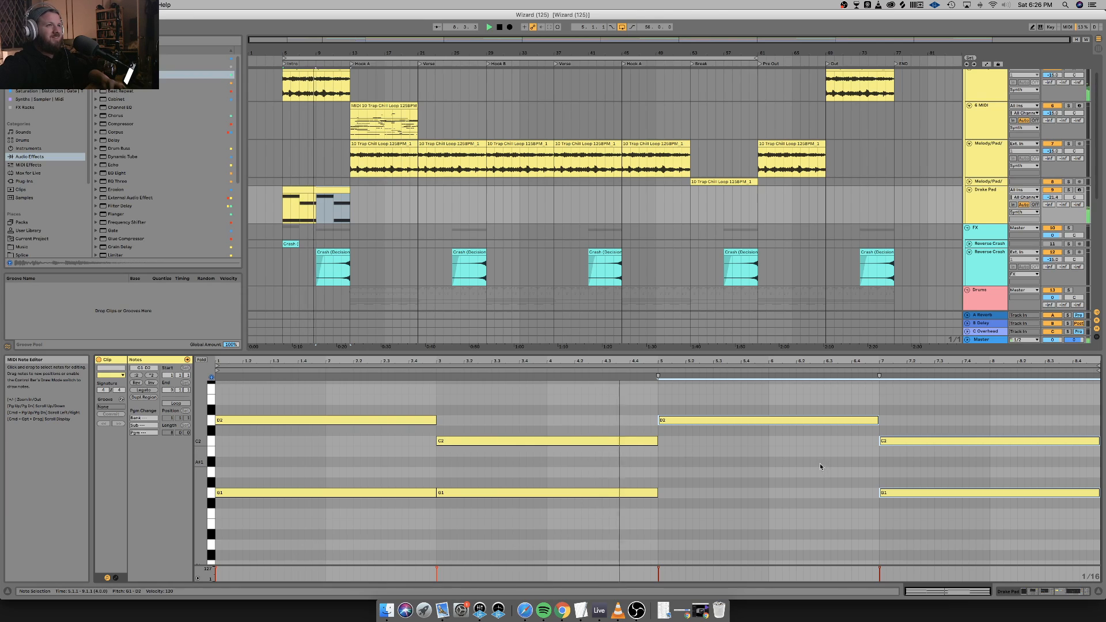
Duplicate the bar 3 G1 note to bar 5 to fill the gap in the low line, and play back the clip.
left_click(629, 492)
key("super+d")
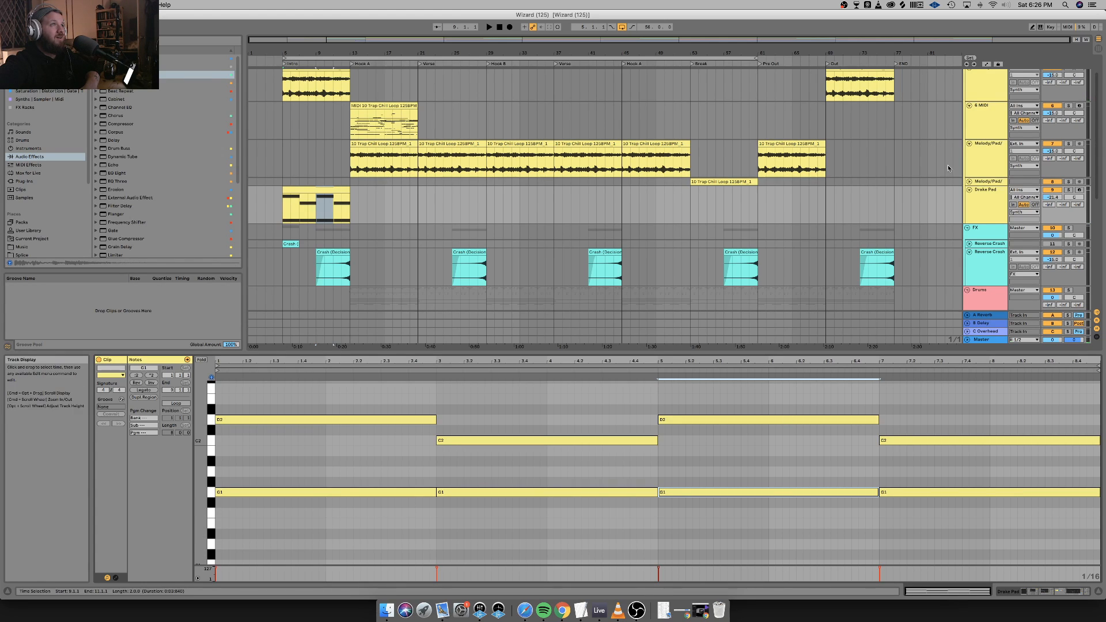
key("space")
key("space")
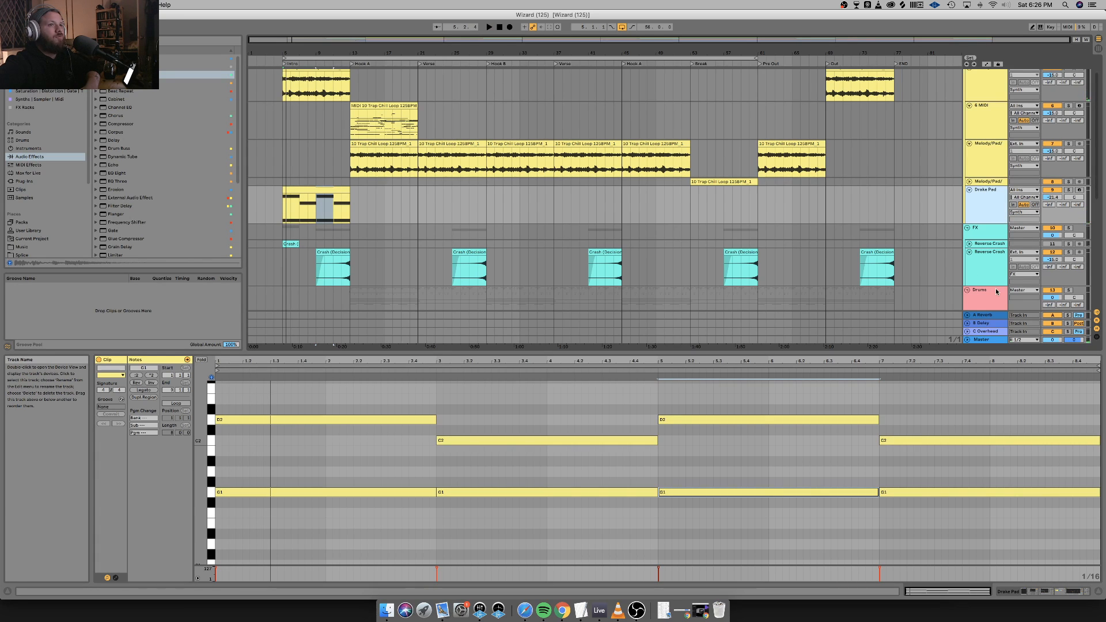
Try the Drake Pad's Serum patch with Mono voicing turned off, play it back, and turn Mono on again.
left_click(1012, 592)
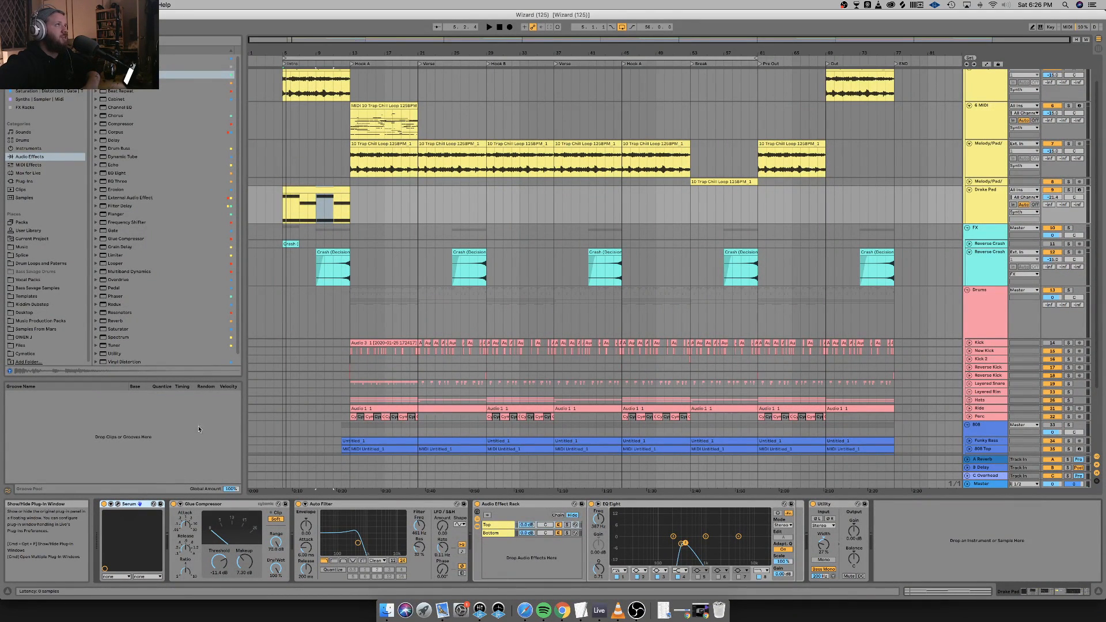
left_click(119, 505)
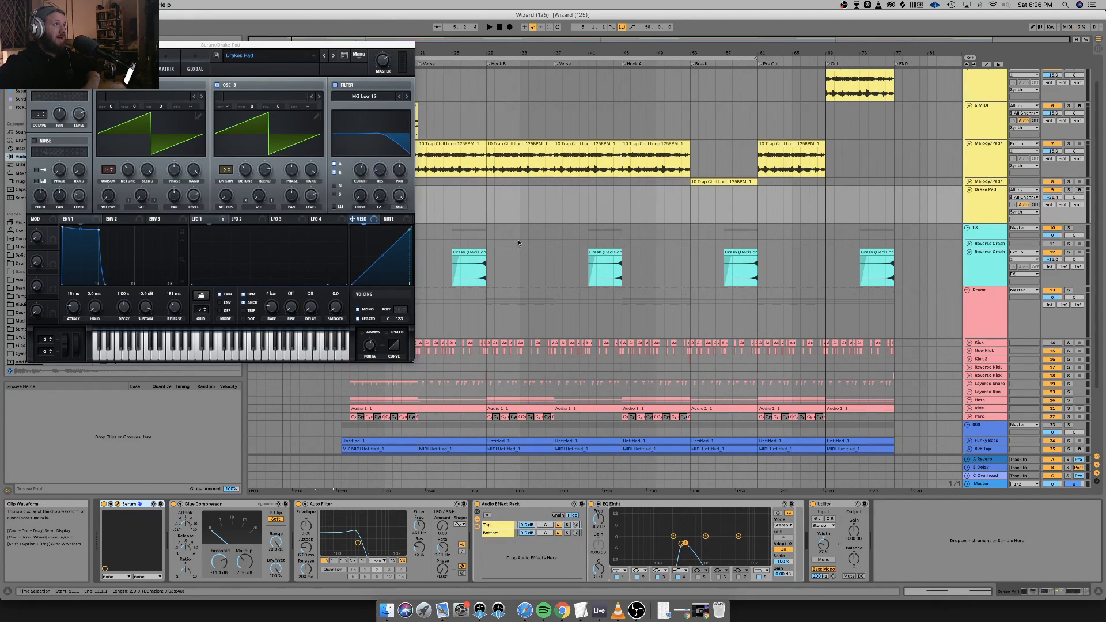
scroll(356, 326, "down", 1)
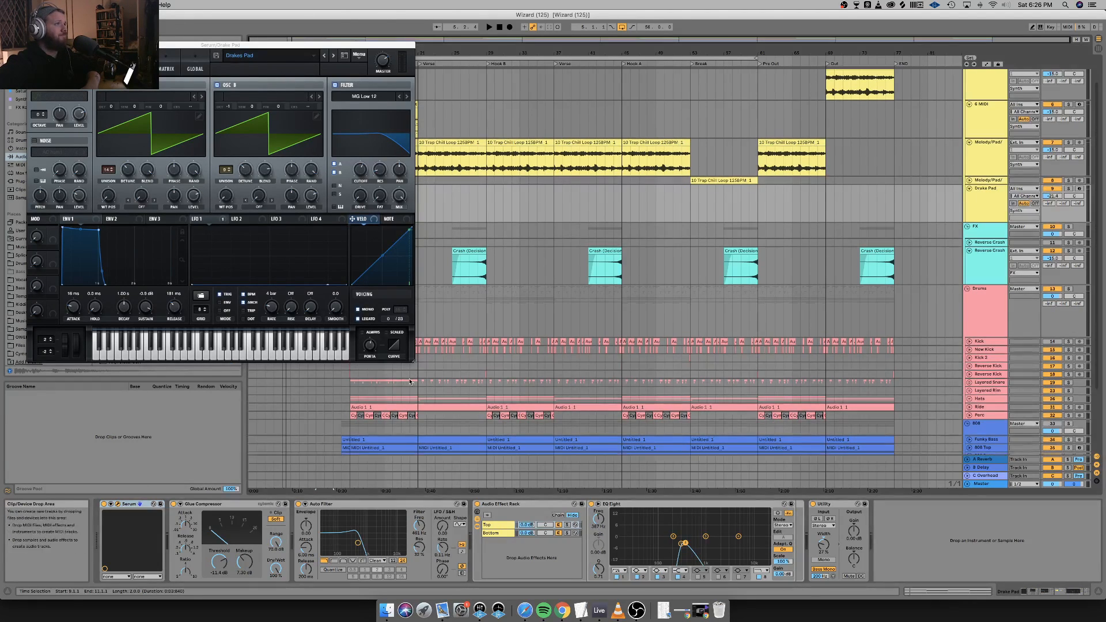
left_click(358, 311)
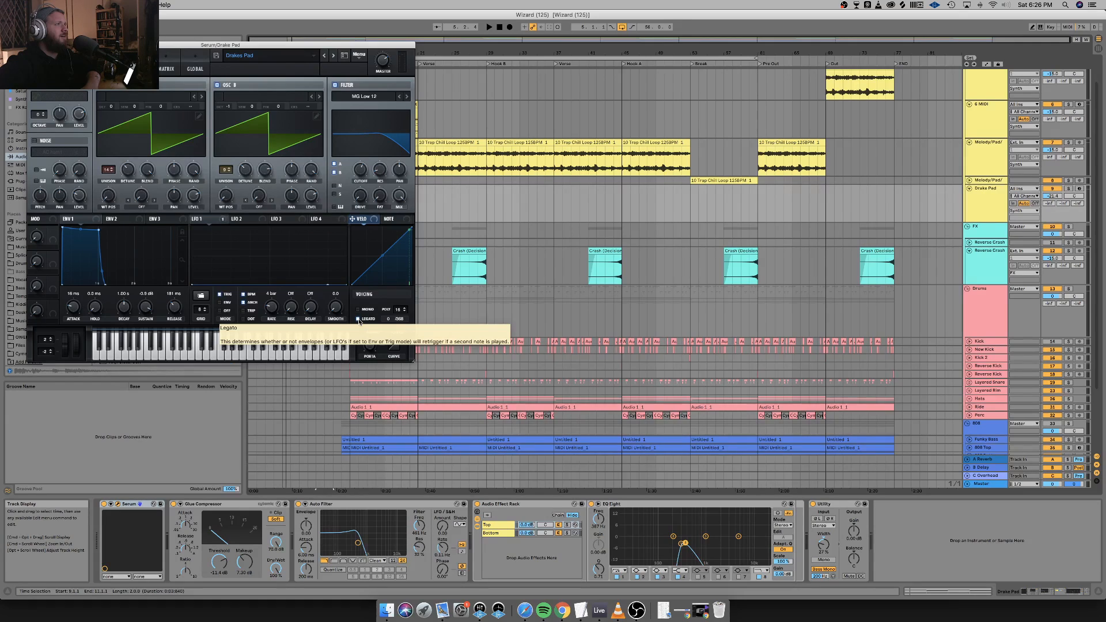
key("space")
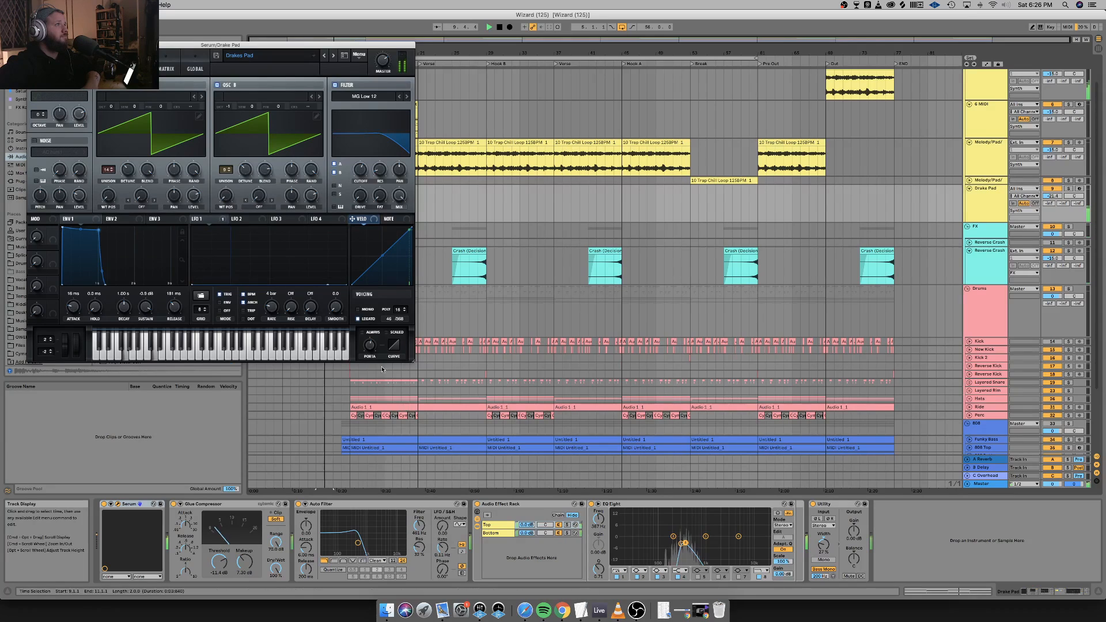
left_click(358, 310)
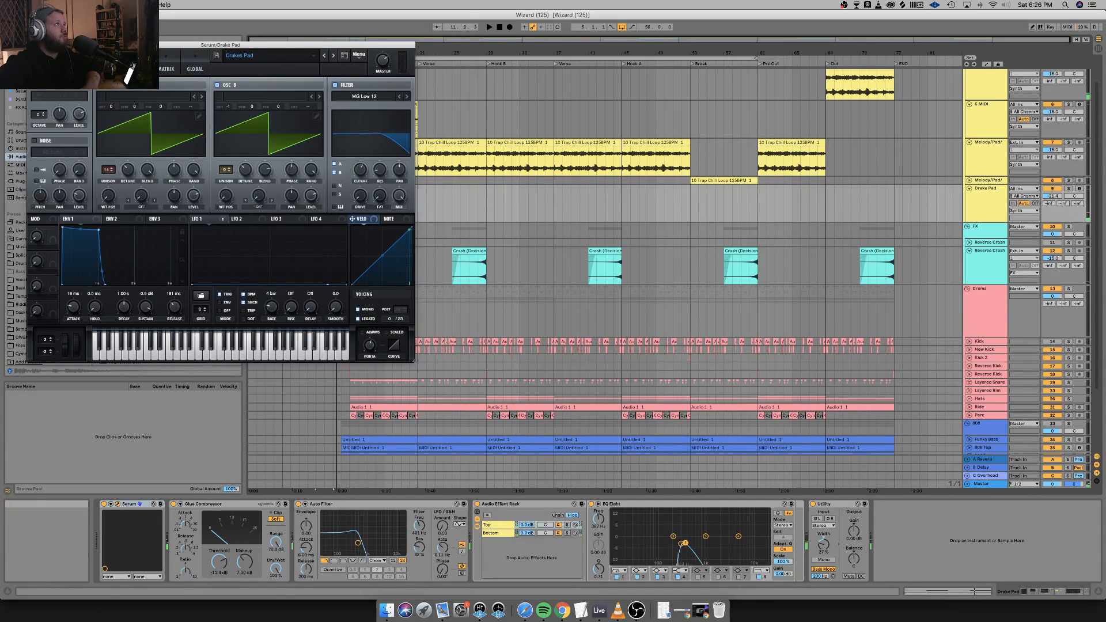
left_click(32, 45)
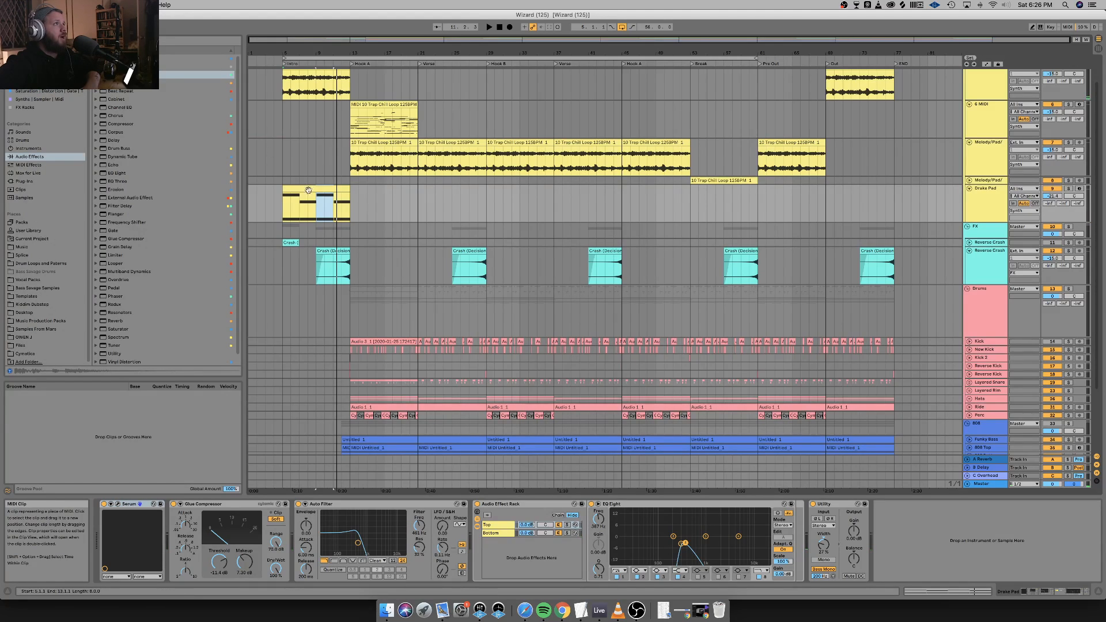
Duplicate the Drake Pad track and check the original pad's Serum instrument.
right_click(997, 205)
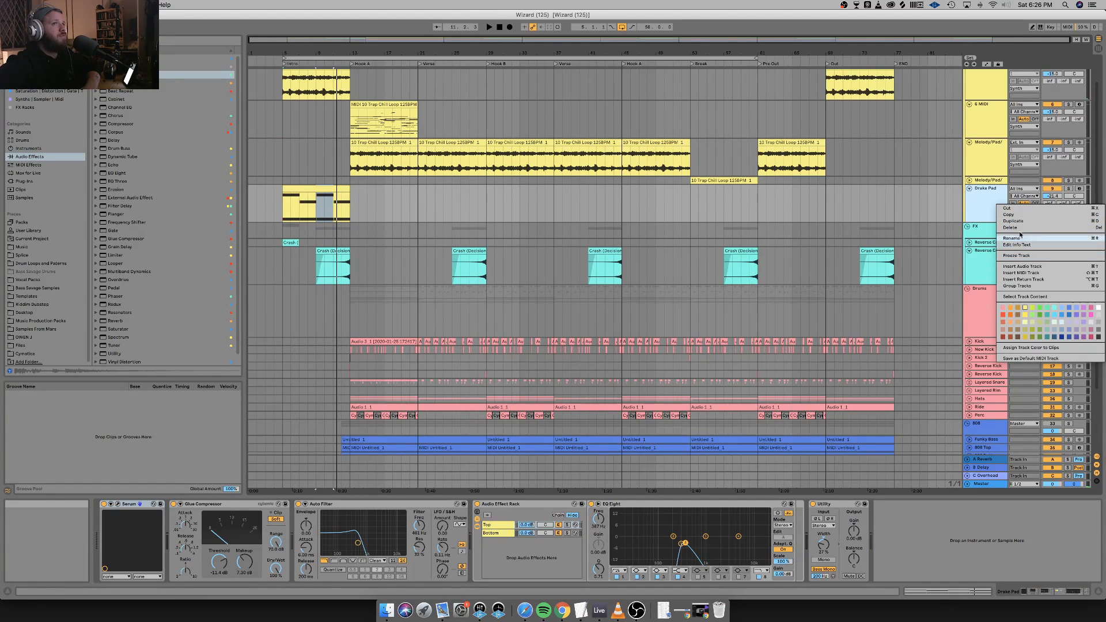
left_click(1013, 221)
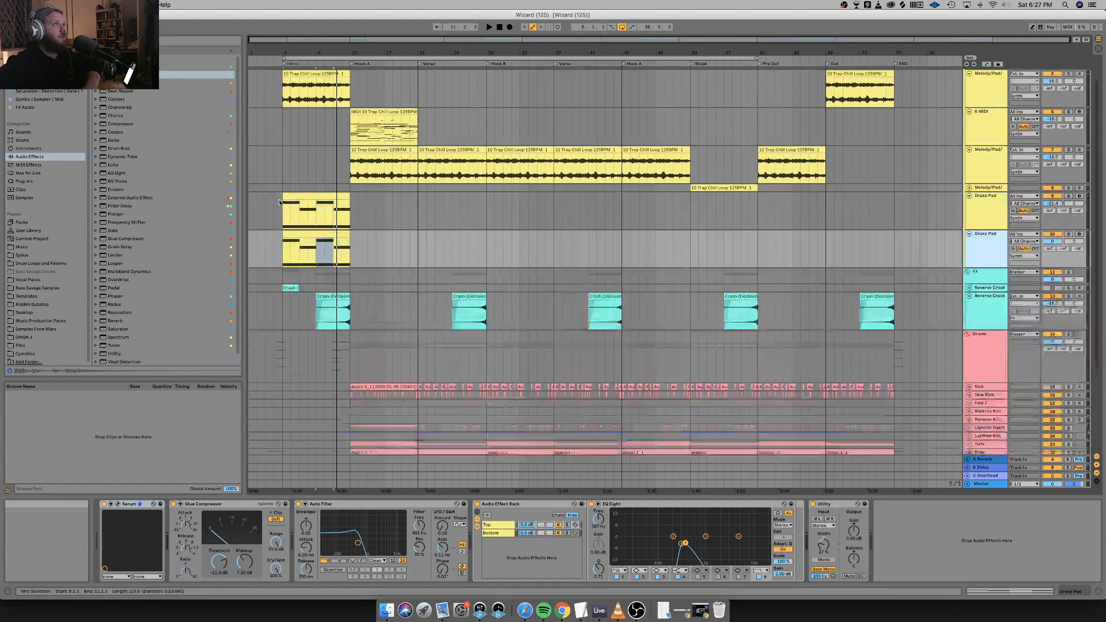
left_click(299, 198)
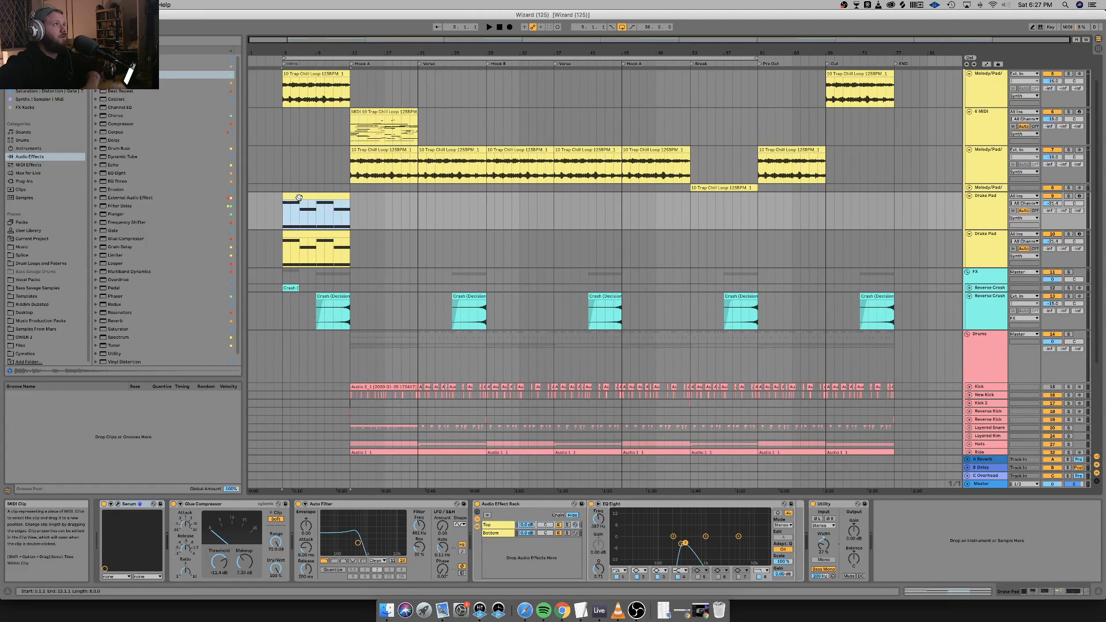
left_click(118, 505)
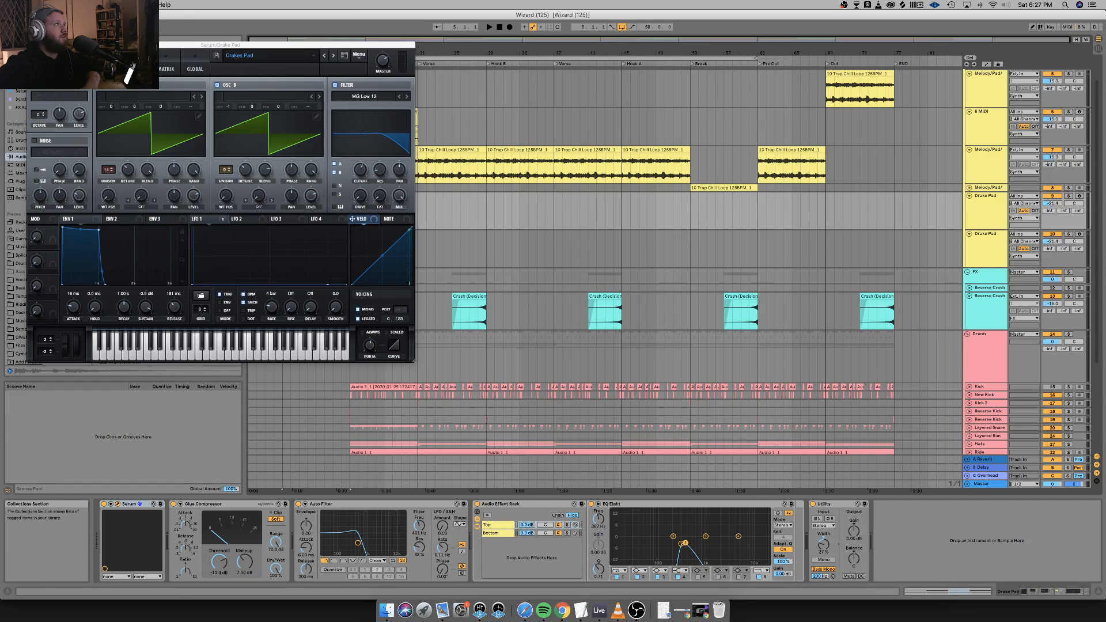
left_click(31, 45)
Delete all the G1 notes from the original Drake Pad clip, keeping the D2 and C2 notes.
double_click(304, 196)
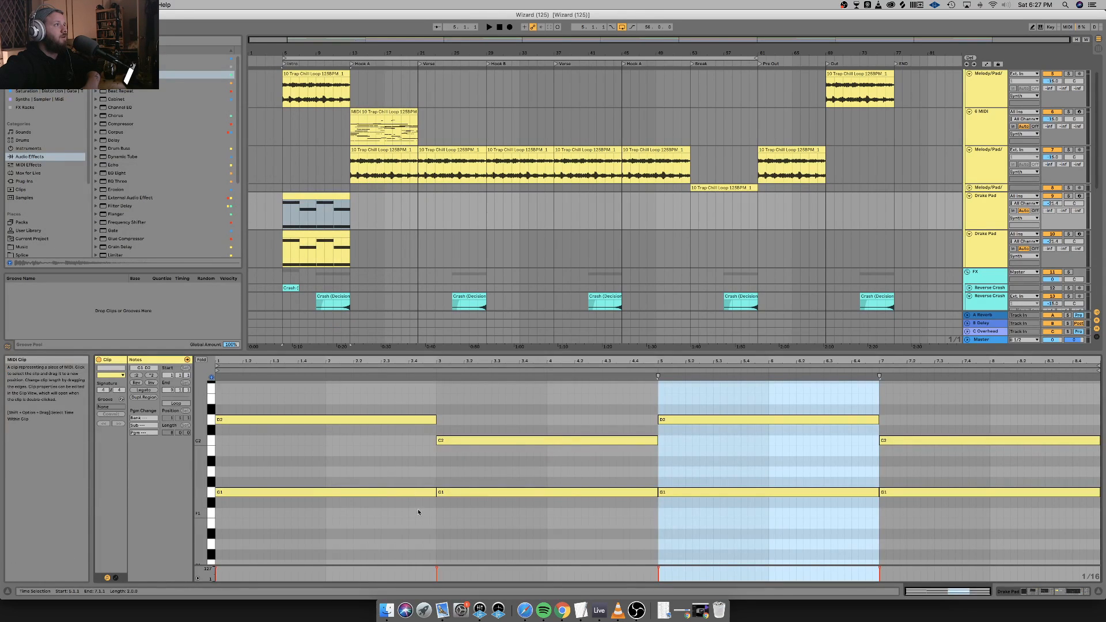
left_click_drag(339, 473, 1067, 559)
key("Delete")
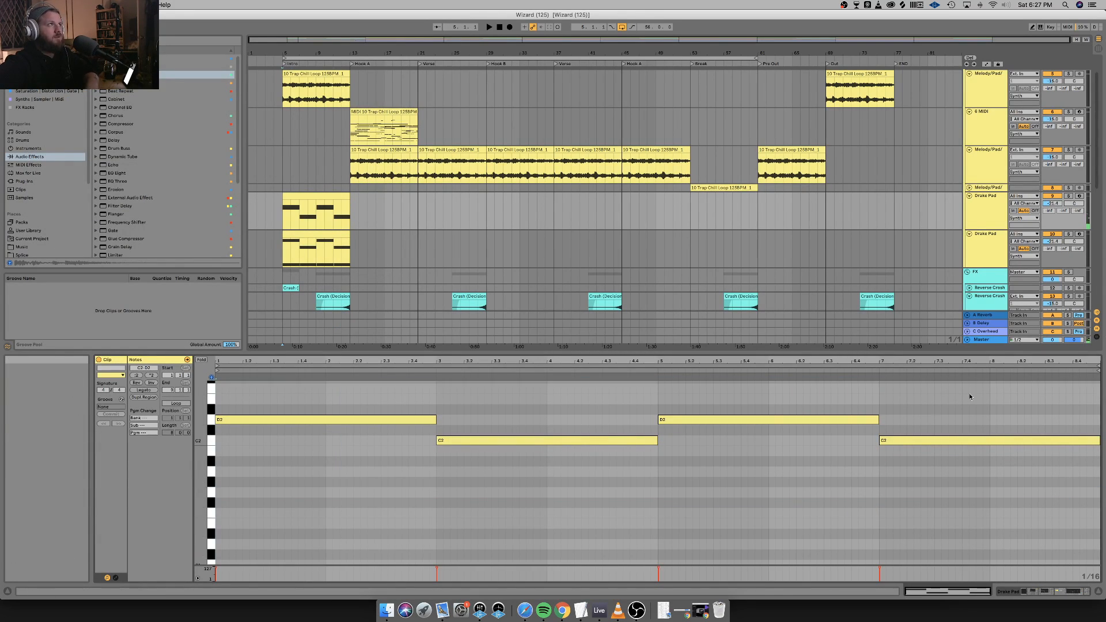
Delete the D2 and C2 notes from the duplicated Drake Pad clip, and play both pad layers together.
left_click(315, 233)
left_click_drag(276, 402, 1100, 453)
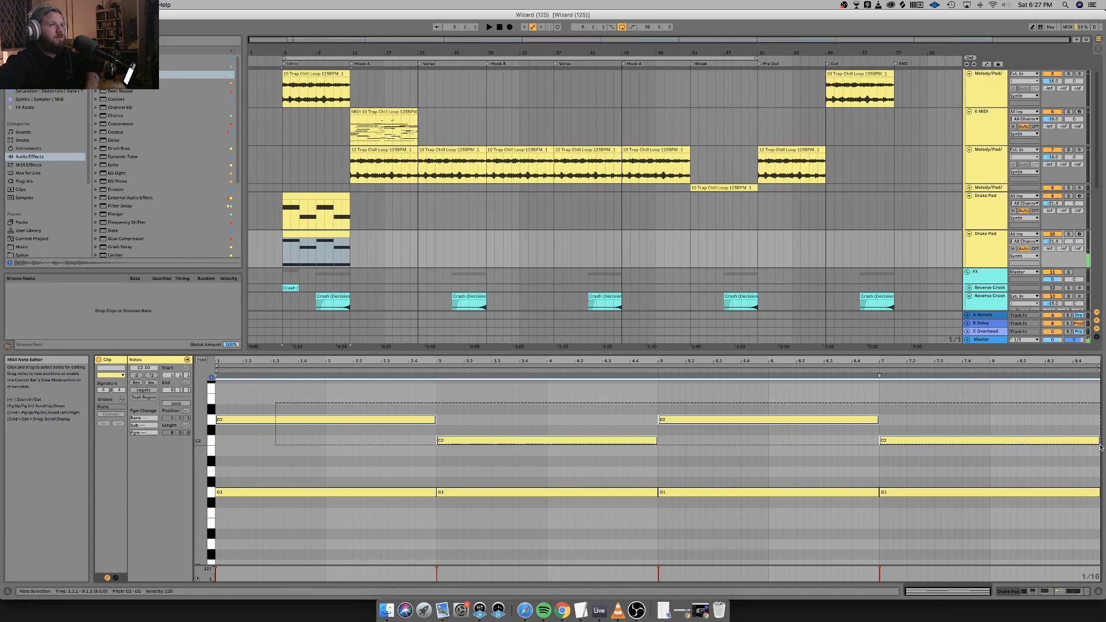
key("Delete")
key("space")
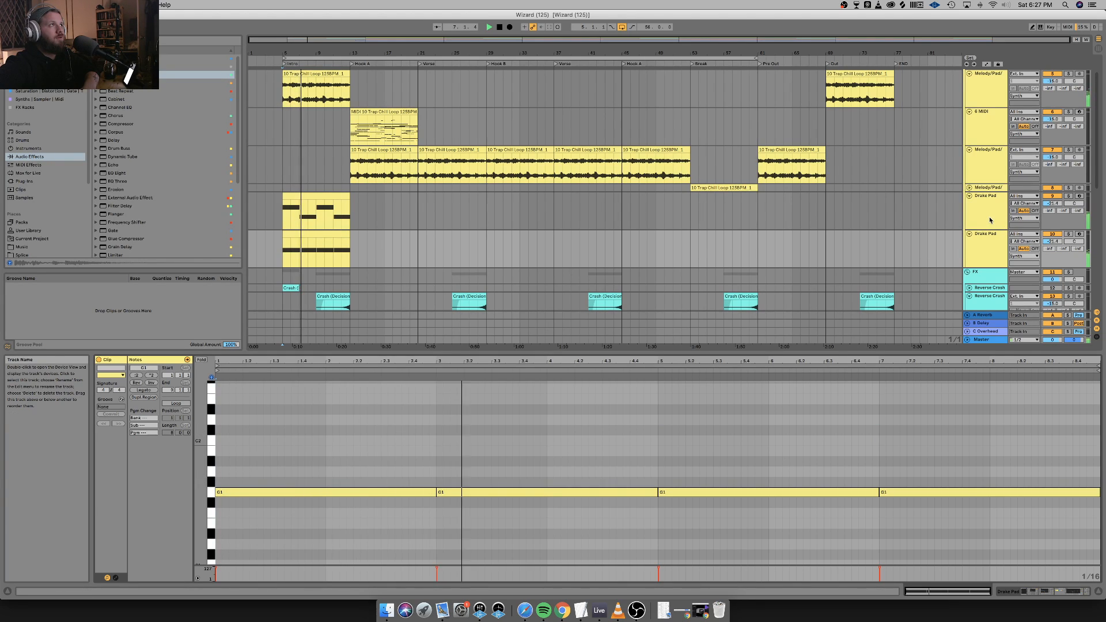
Add an EQ Eight after the Utility on the original Drake Pad track and play back the intro.
left_click(1031, 597)
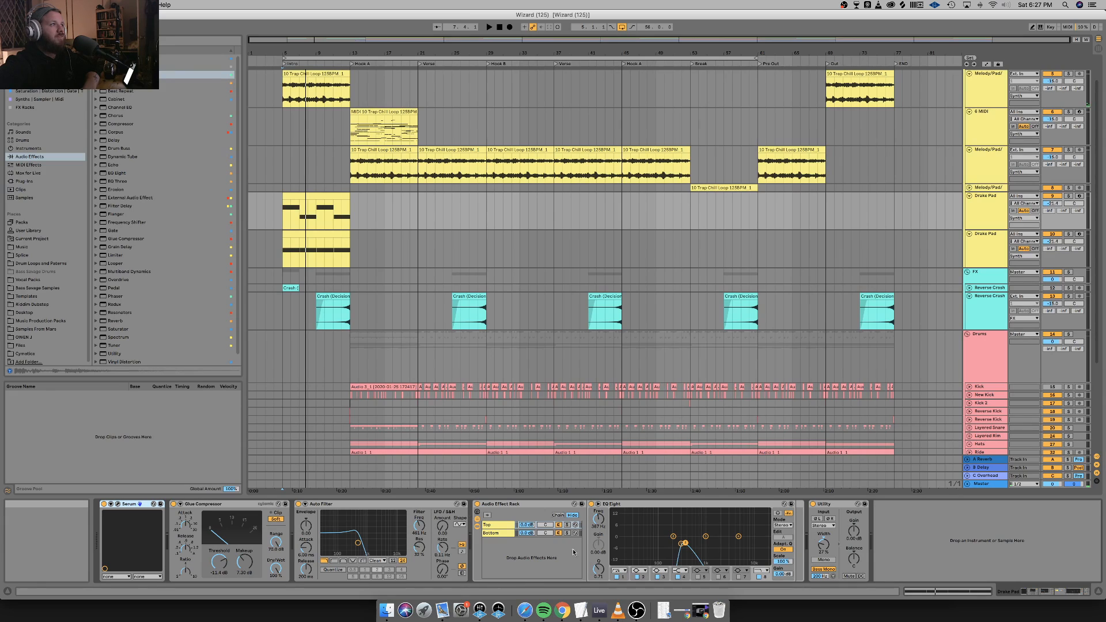
right_click(891, 542)
mouse_move(947, 557)
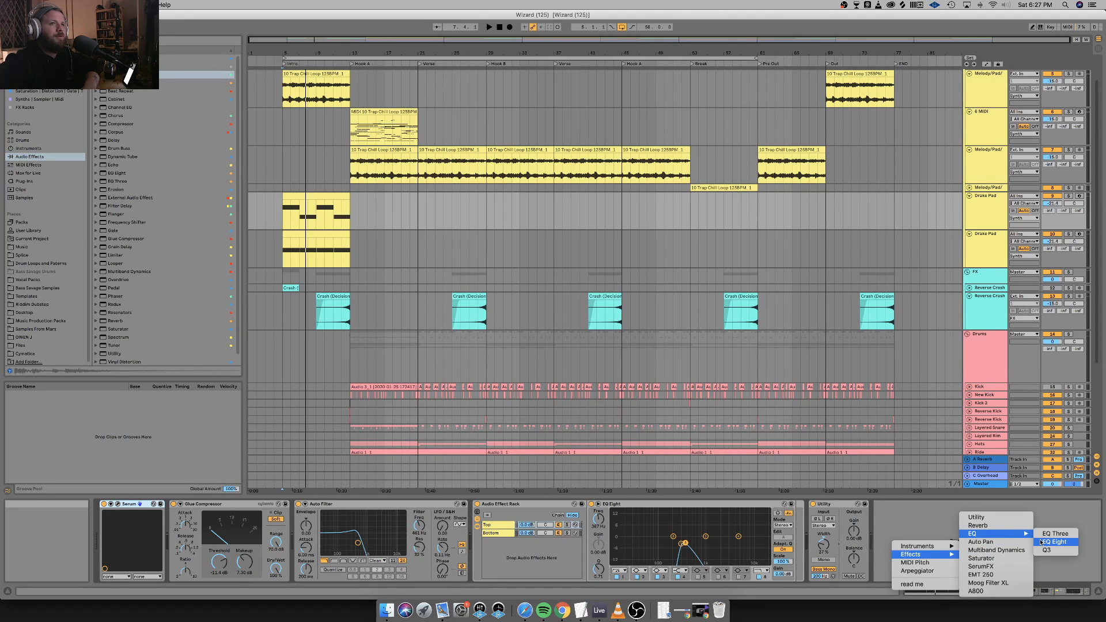
left_click(1041, 542)
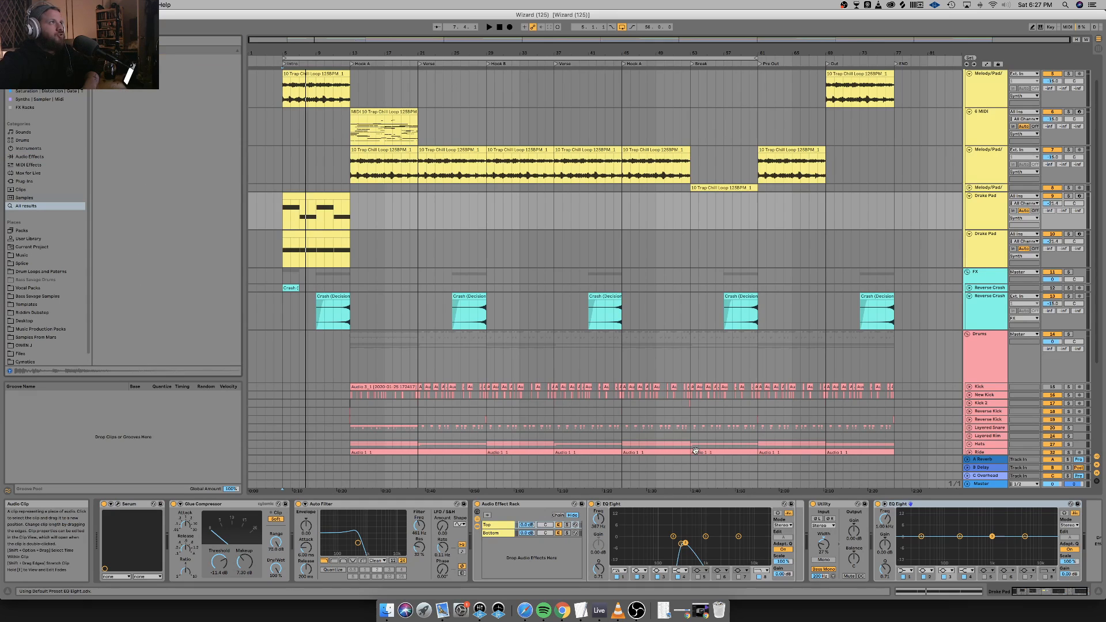
key("space")
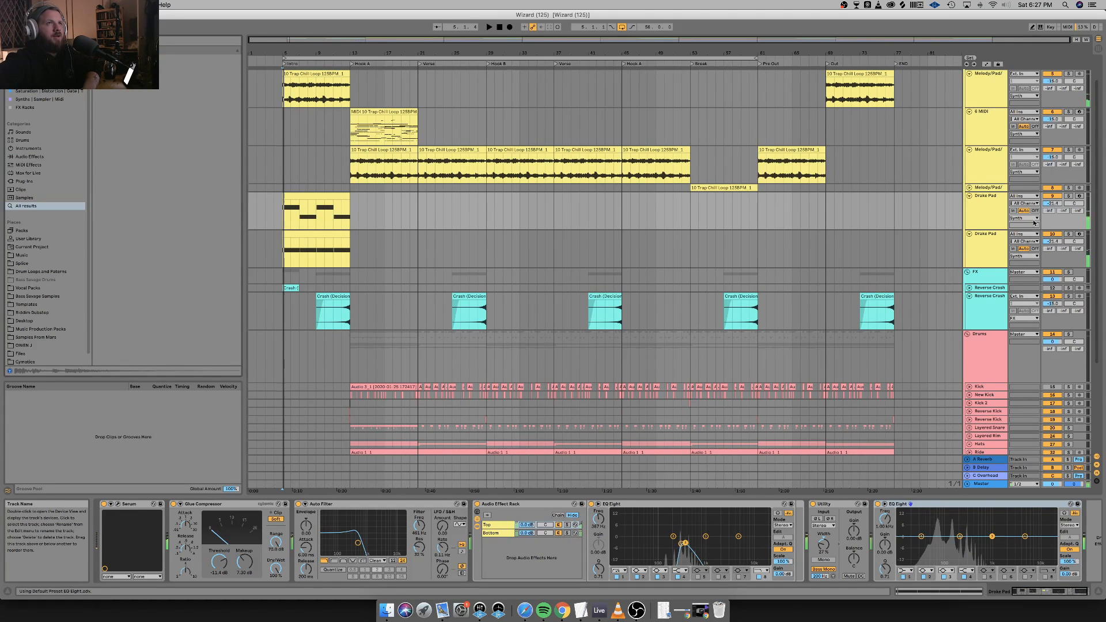
Solo the original Drake Pad, play it, and turn EQ Eight band 1 into a low cut with a raised cutoff frequency.
scroll(1035, 223, "down", 1)
left_click(1069, 195)
key("space")
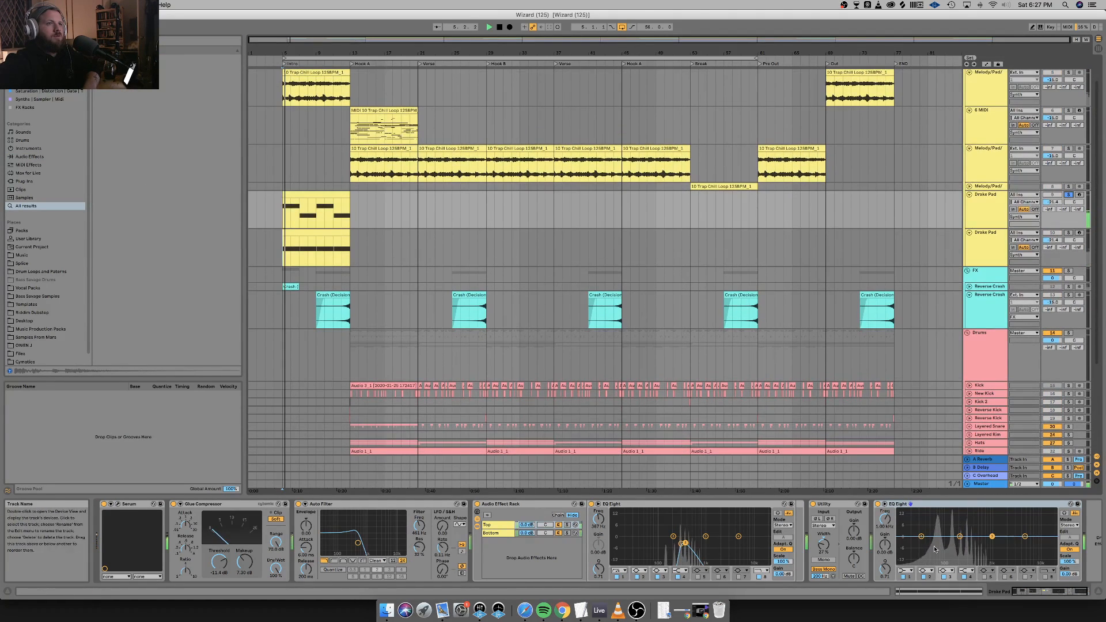
left_click(904, 570)
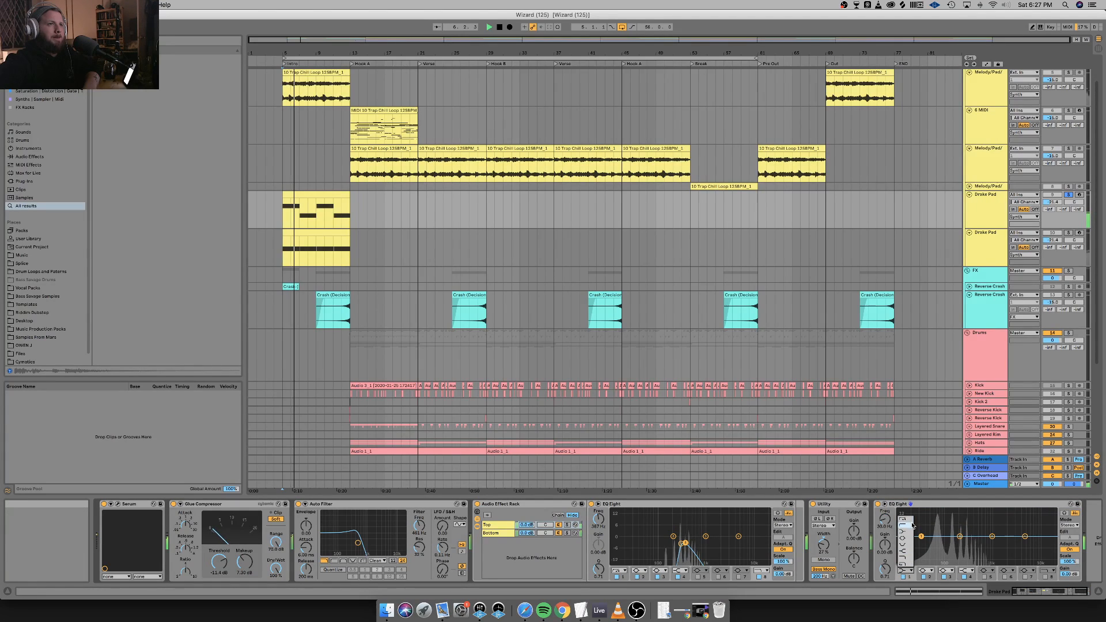
left_click(911, 525)
left_click_drag(885, 519, 885, 492)
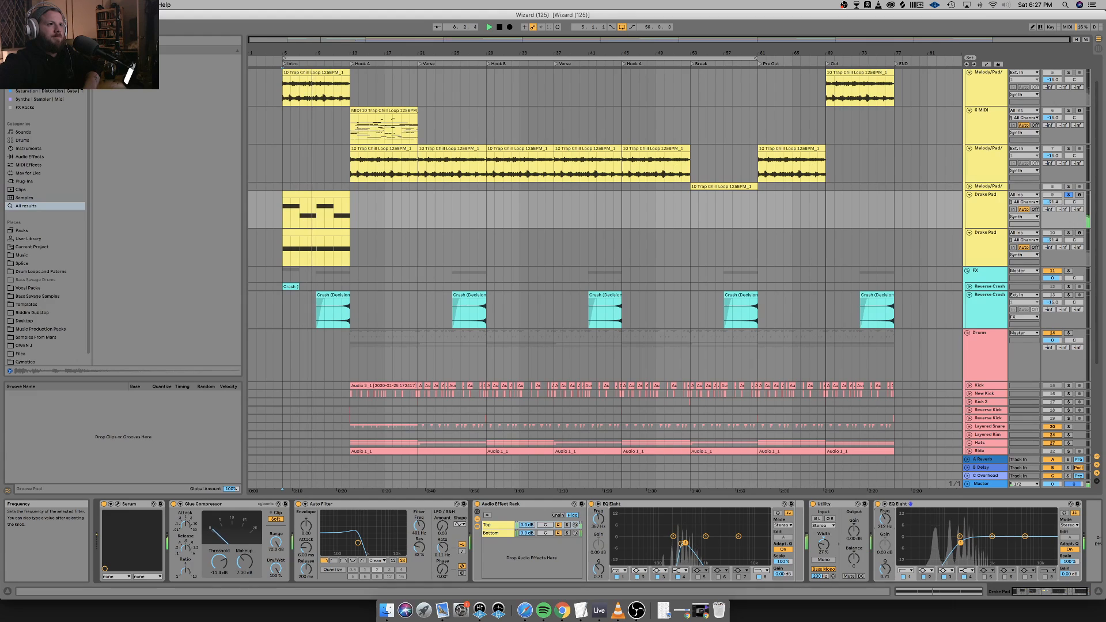
Change band 1 to the steepest low-cut slope and fine-tune its cutoff frequency against the soloed pad's playback.
left_click(905, 570)
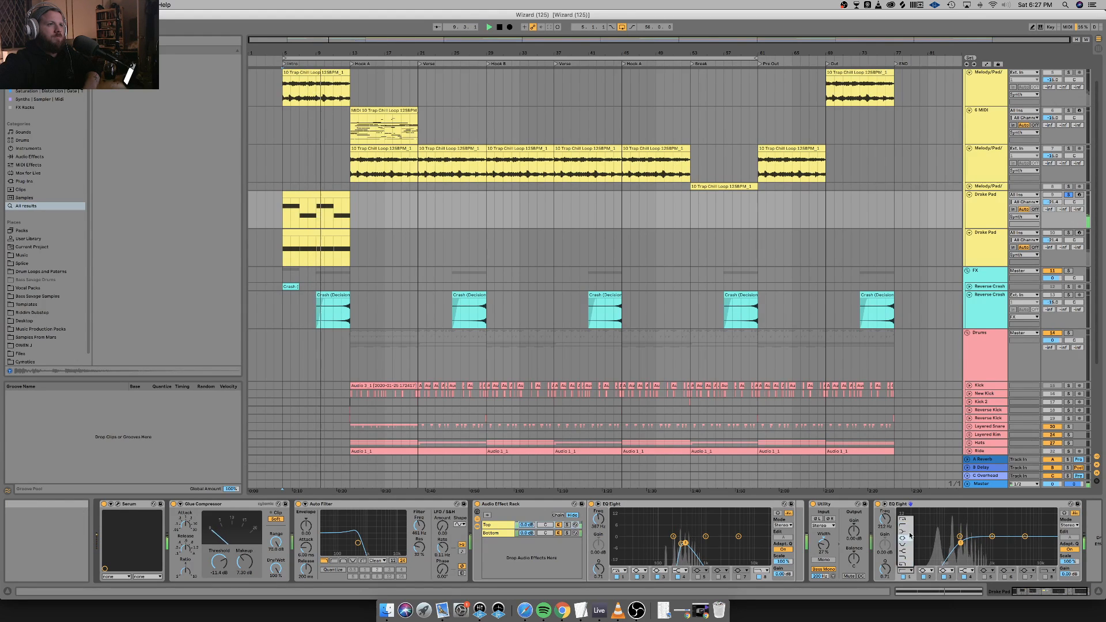
left_click(907, 519)
left_click_drag(885, 519, 885, 521)
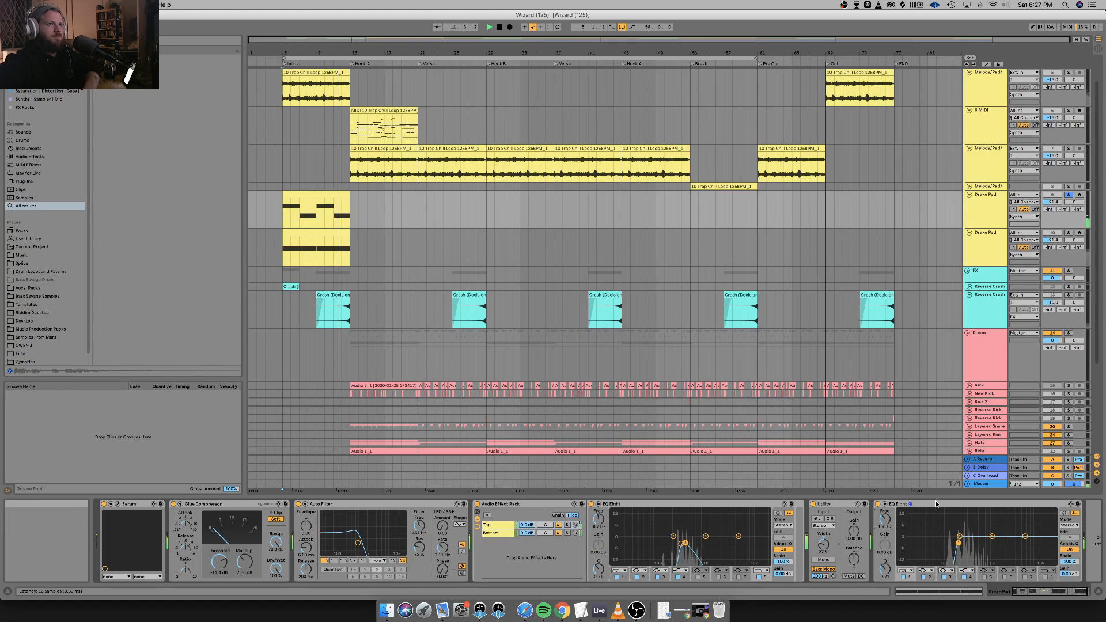
left_click_drag(885, 520, 885, 517)
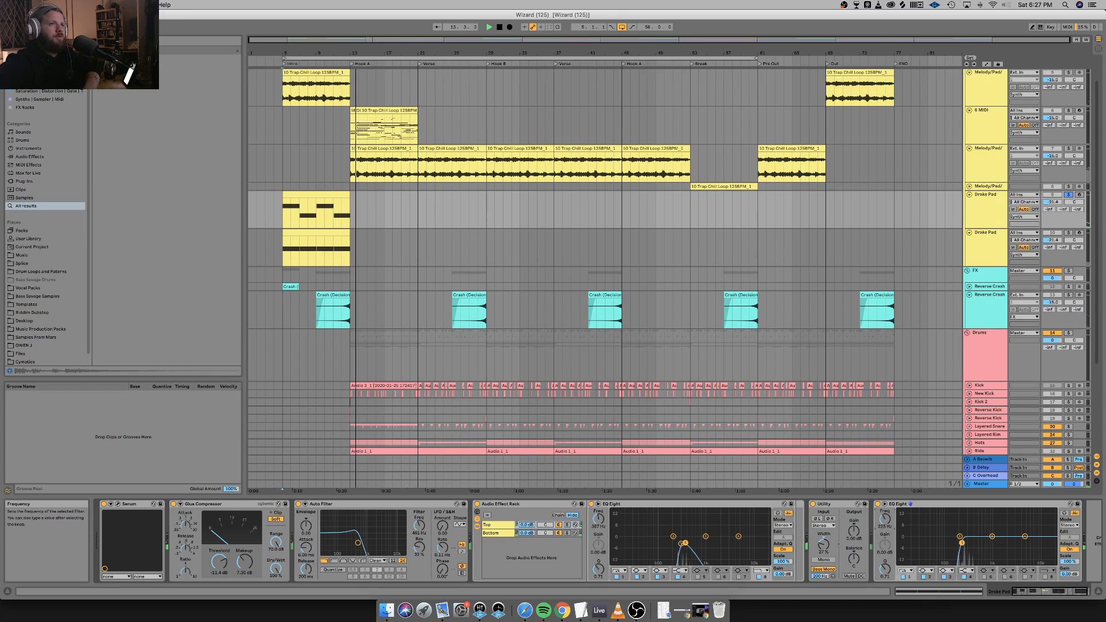
key("space")
key("space")
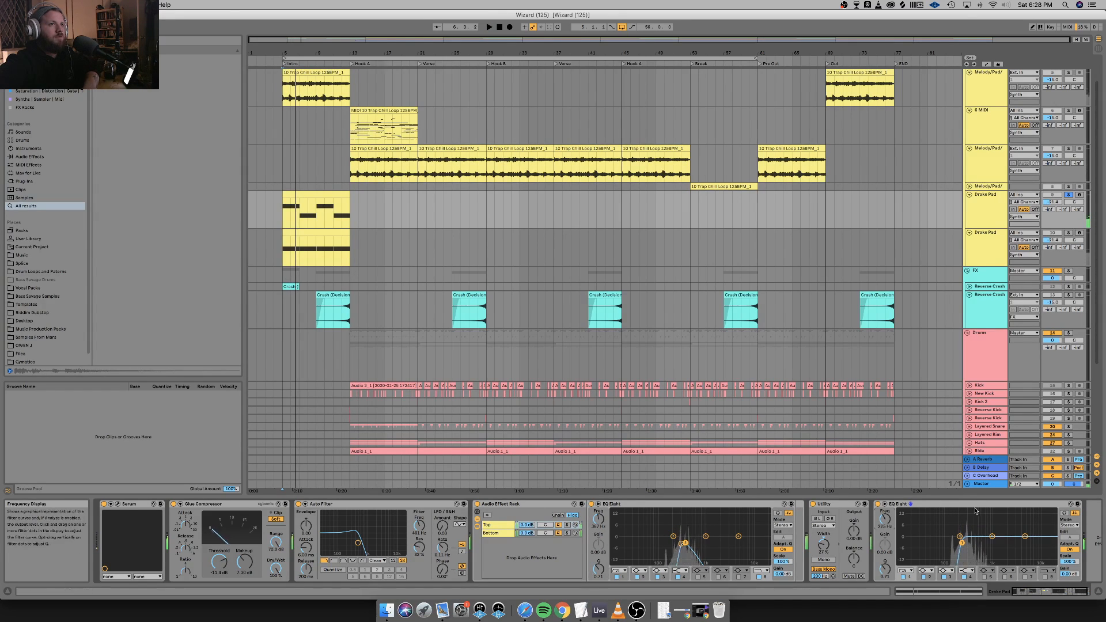
key("space")
left_click(976, 504)
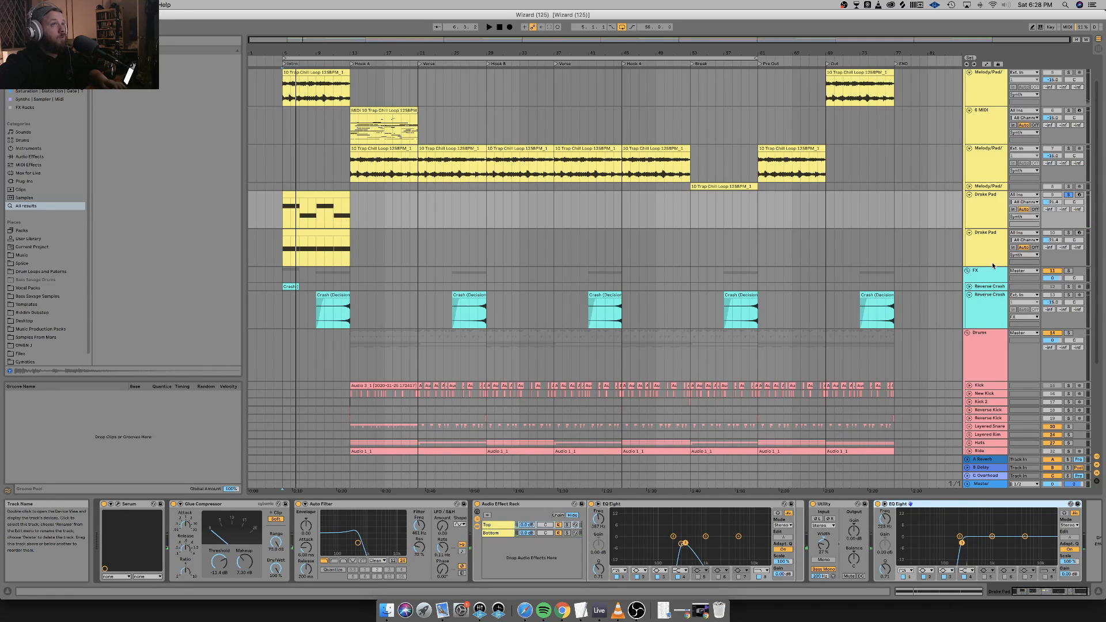
left_click(990, 255)
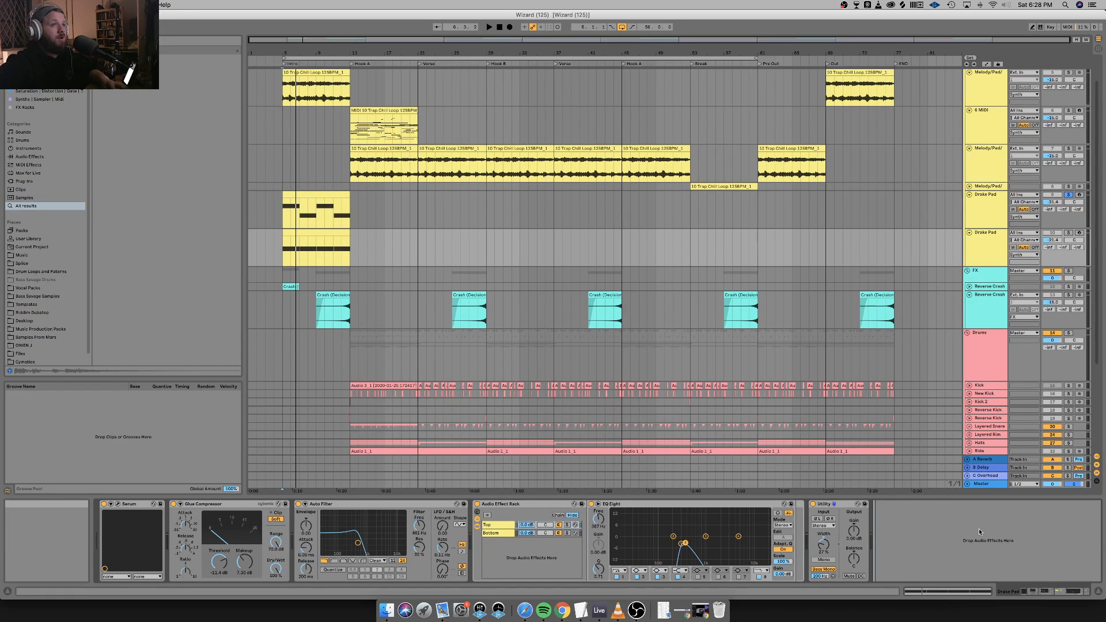
key("super+v")
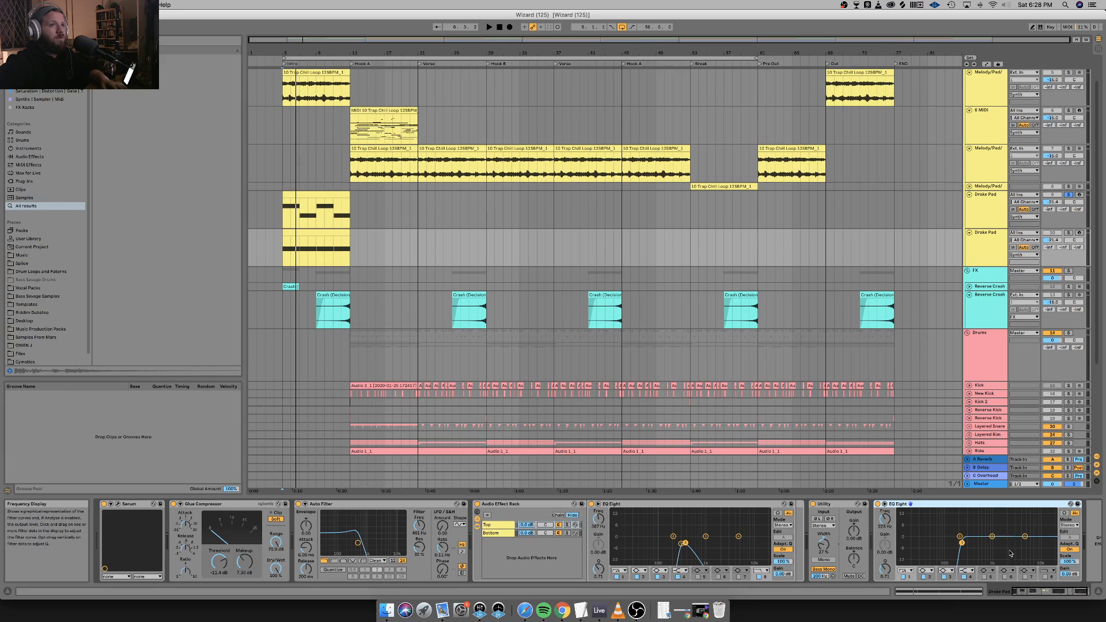
left_click(961, 544)
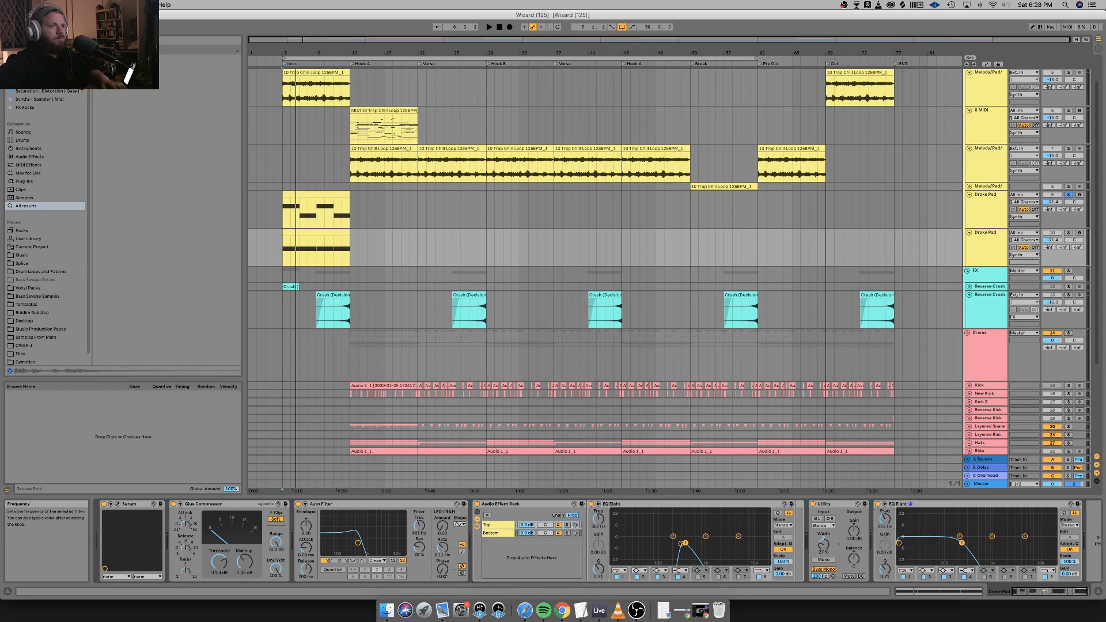
Play both Drake Pad layers soloed together, and again unsoloed with the rest of the intro.
key("space")
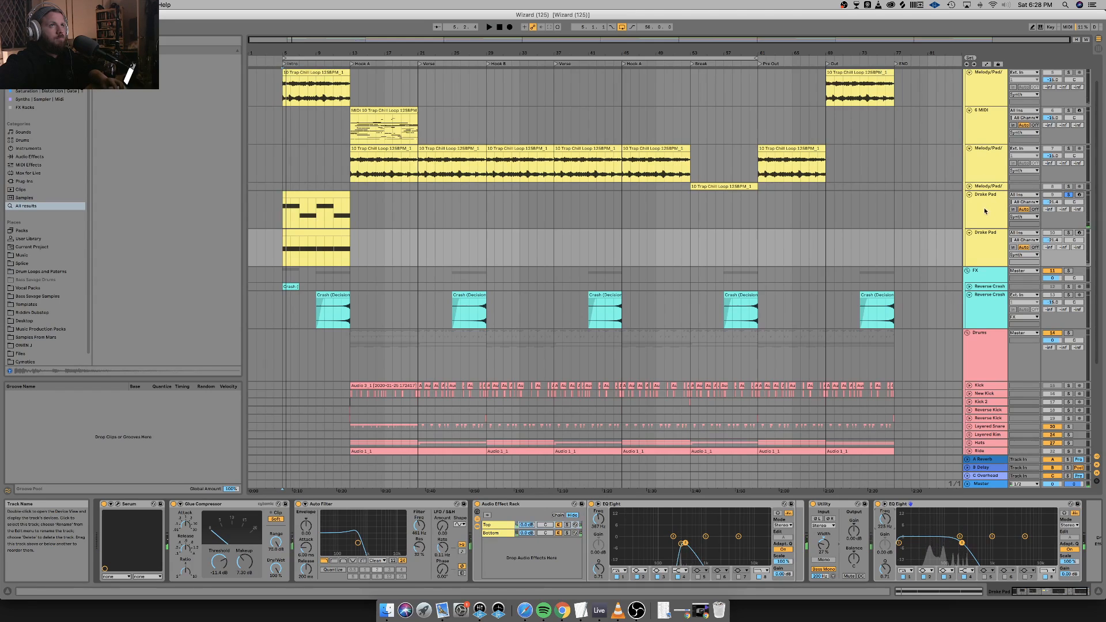
left_click(1069, 195)
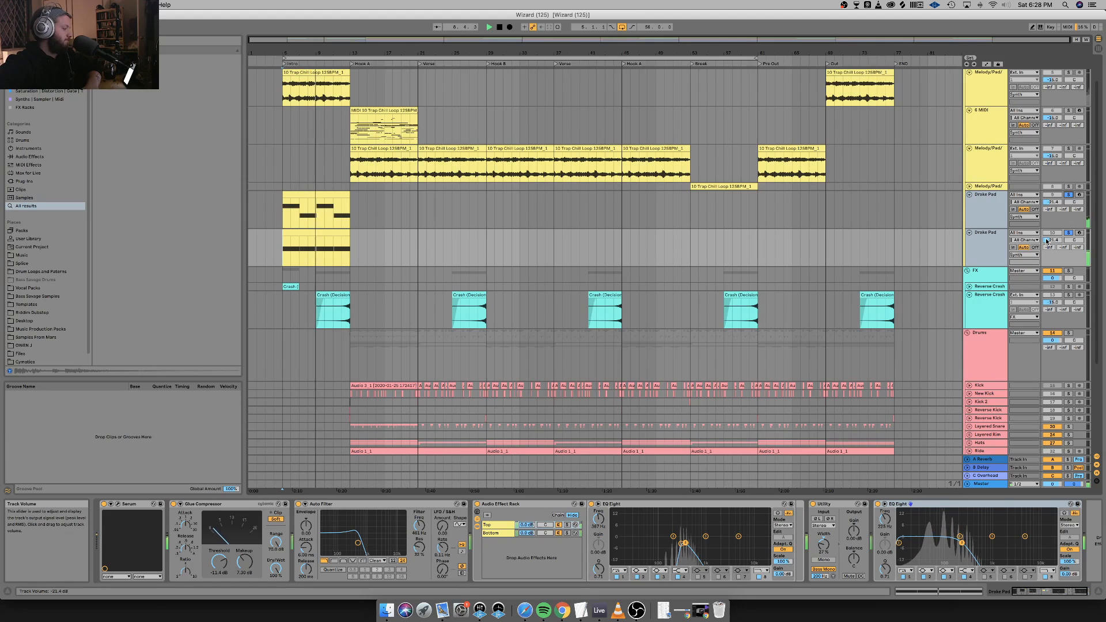
key("space")
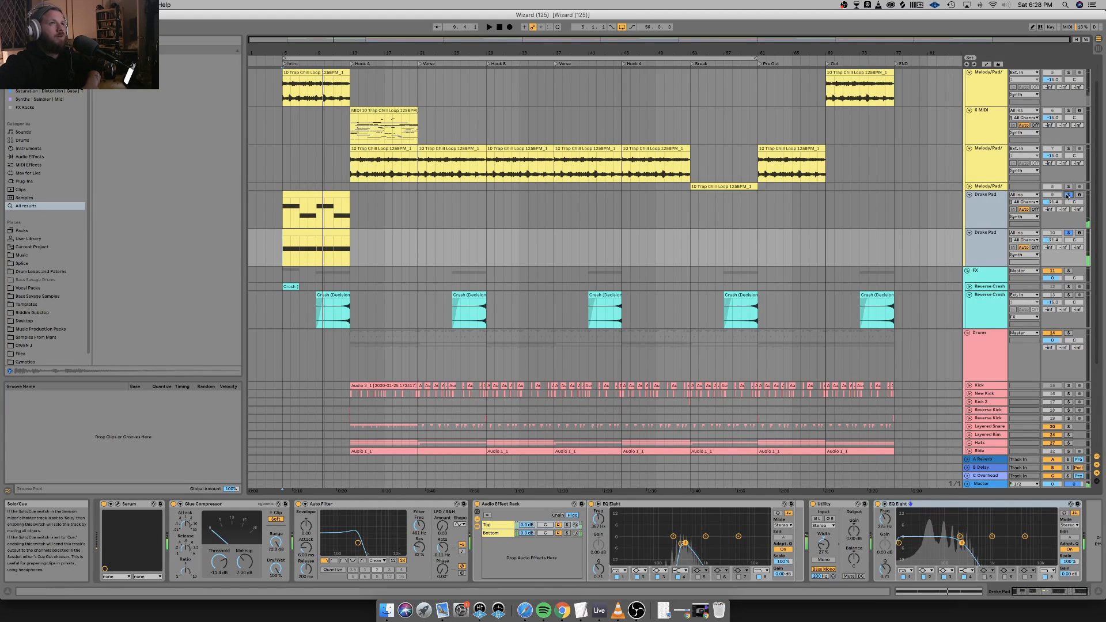
key("space")
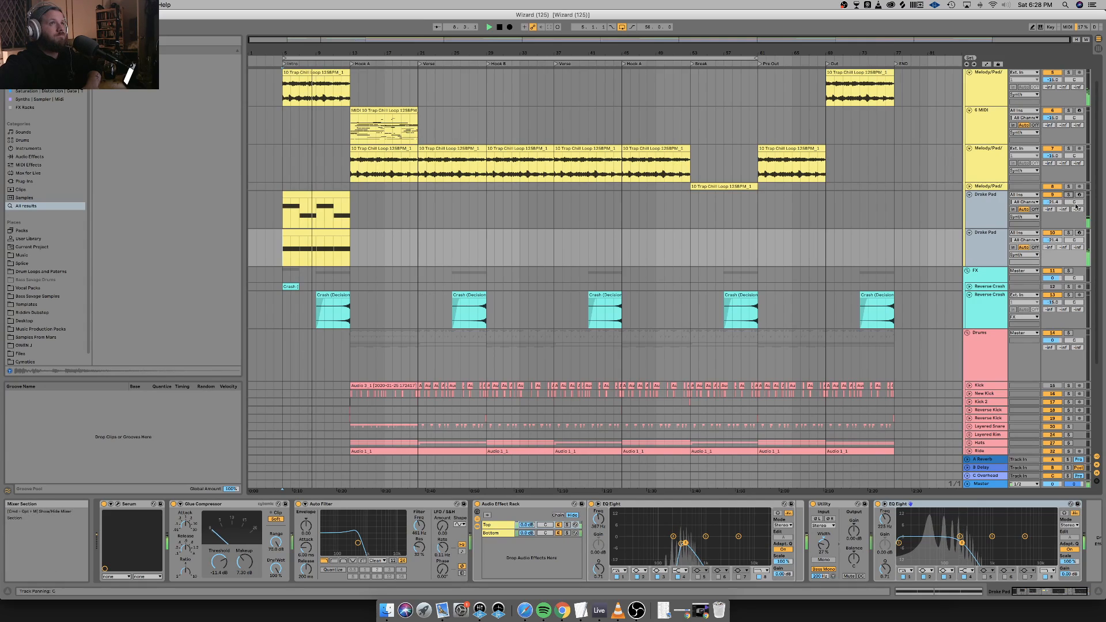
Toggle the original Drake Pad's mute and replay the intro to compare the sound with and without that layer.
left_click(1052, 195)
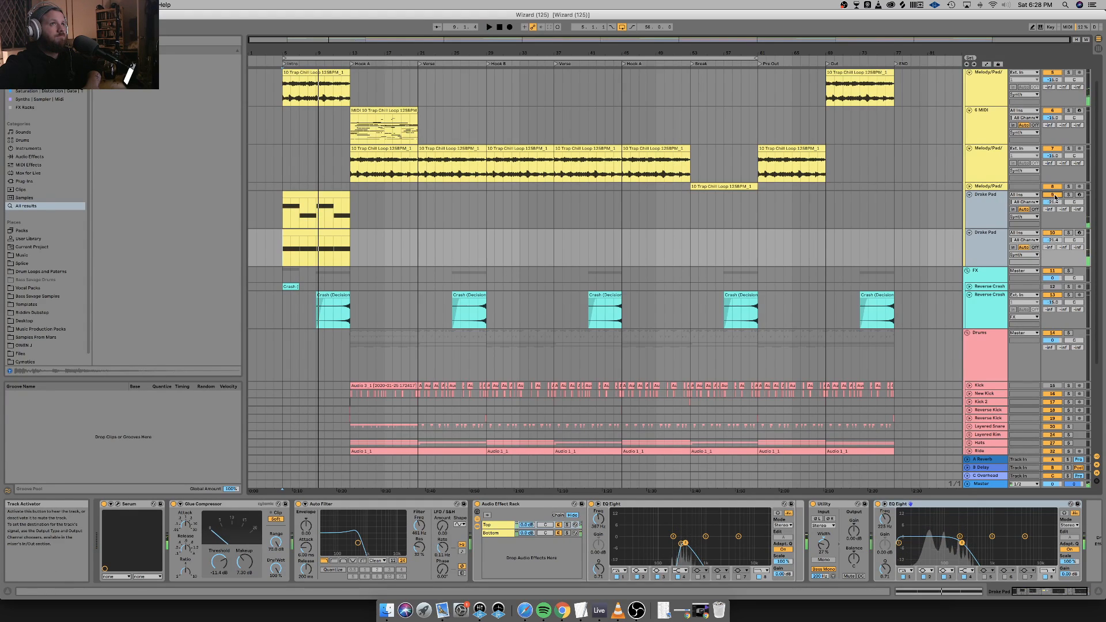
left_click(1053, 196)
left_click(992, 213)
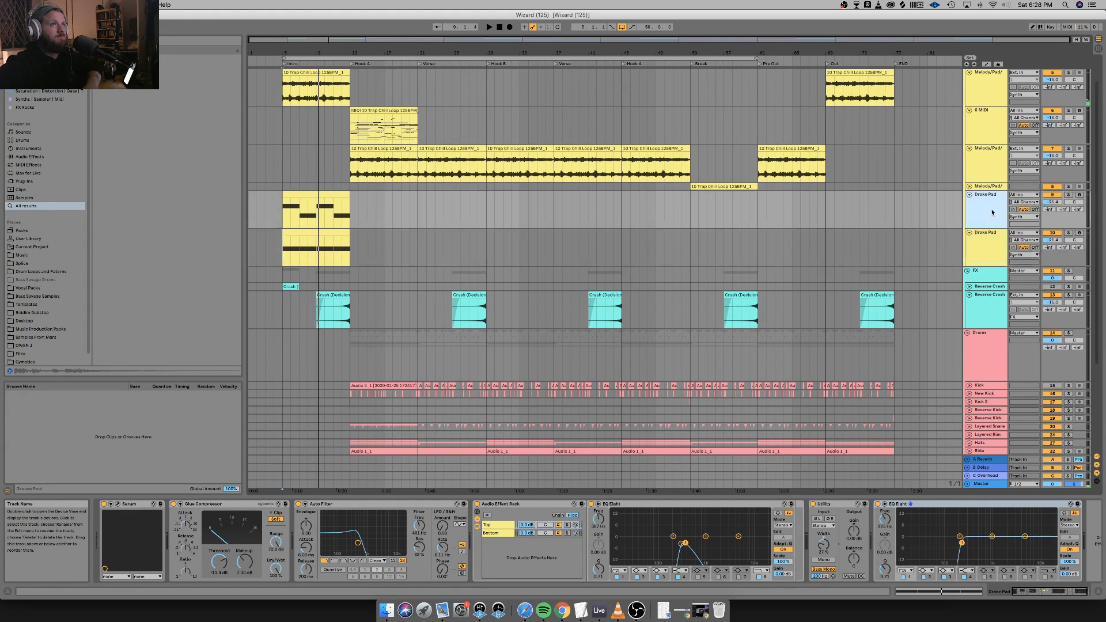
key("space")
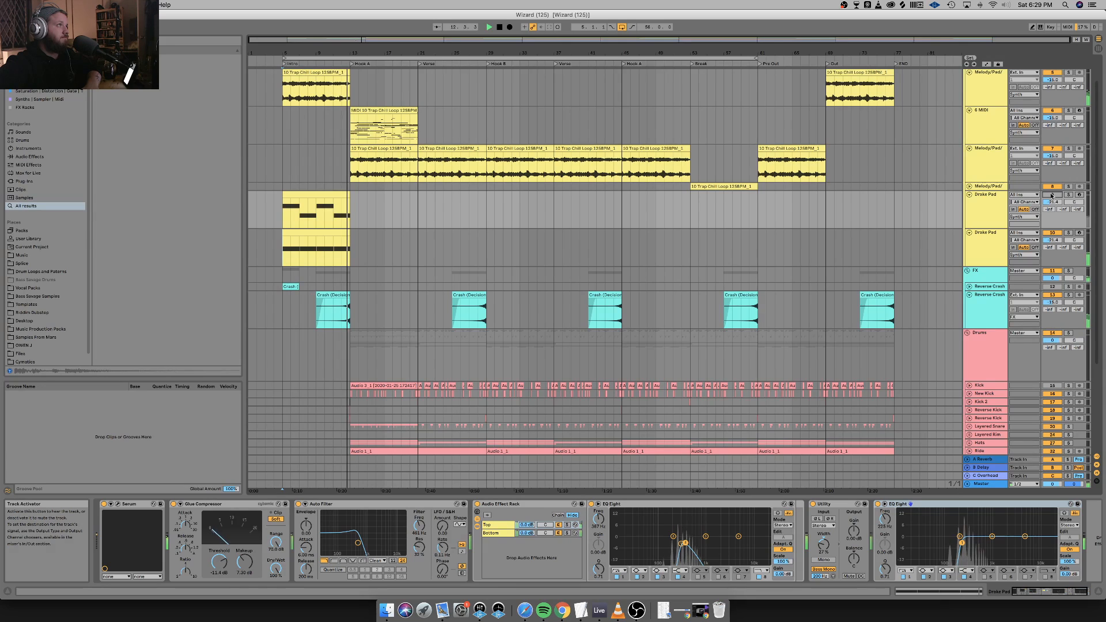
key("space")
Bypass the last EQ Eight on both Drake Pad tracks and mute the duplicated Drake Pad.
scroll(1051, 199, "up", 1)
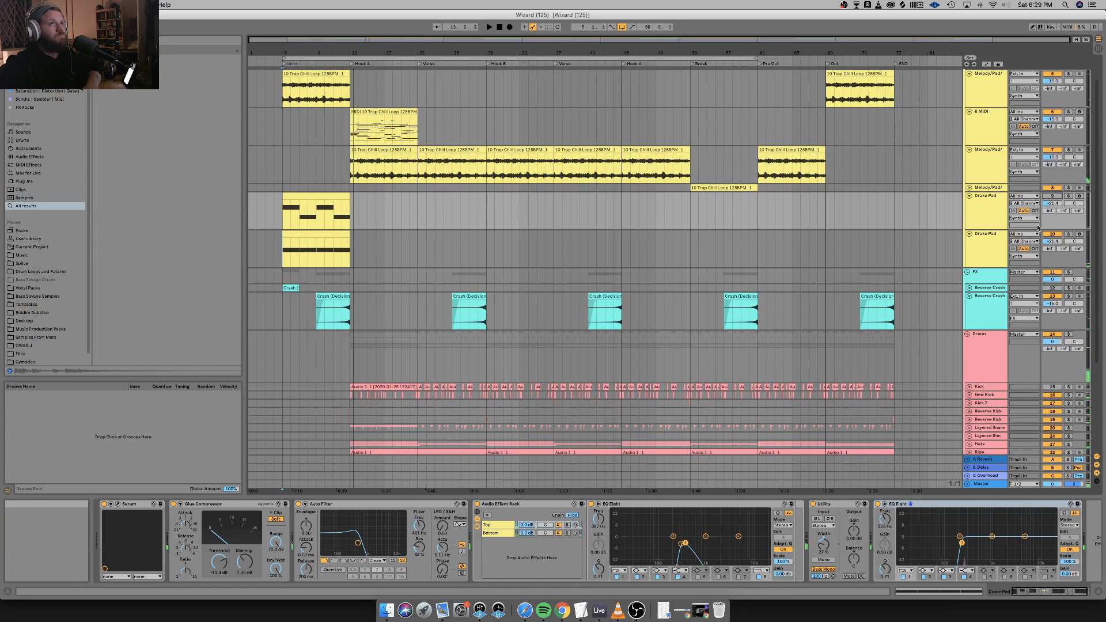
scroll(1049, 198, "up", 1)
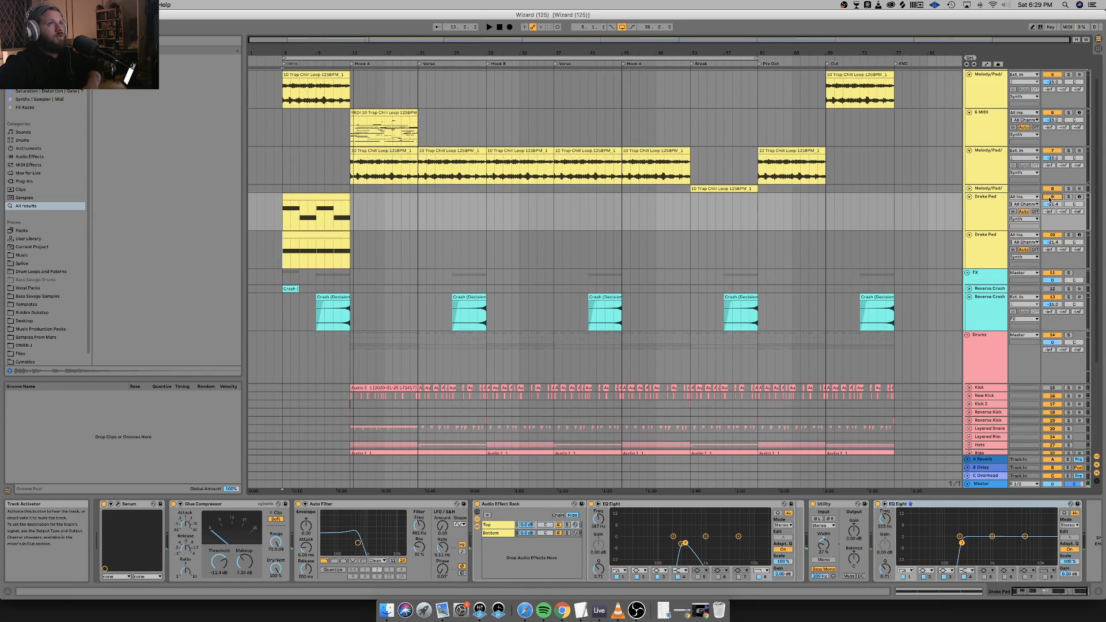
left_click(879, 505)
left_click(986, 237)
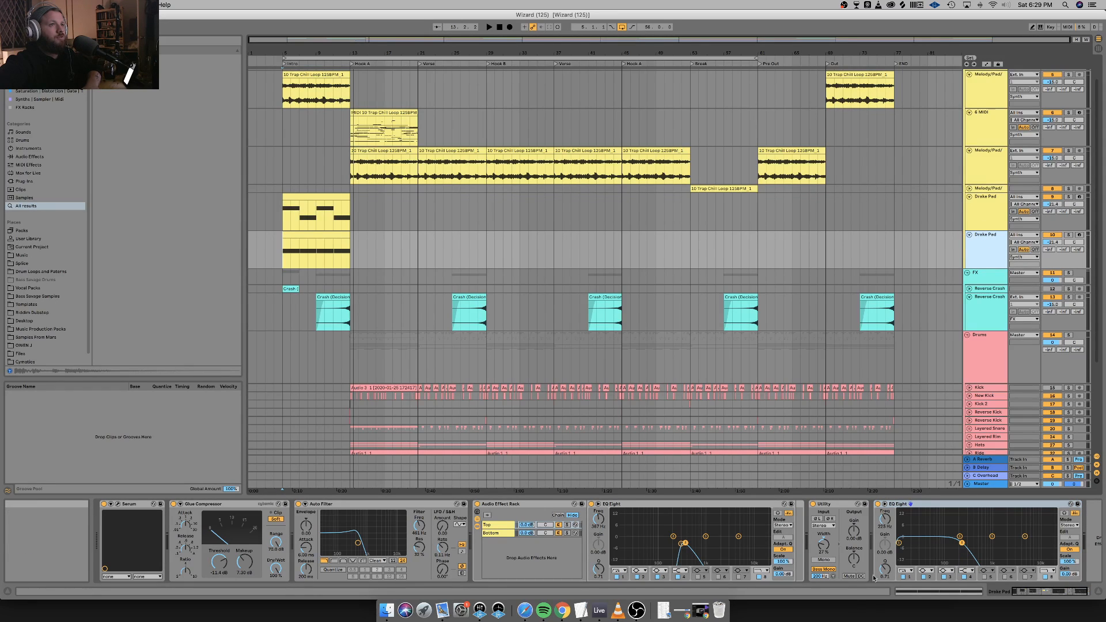
left_click(878, 504)
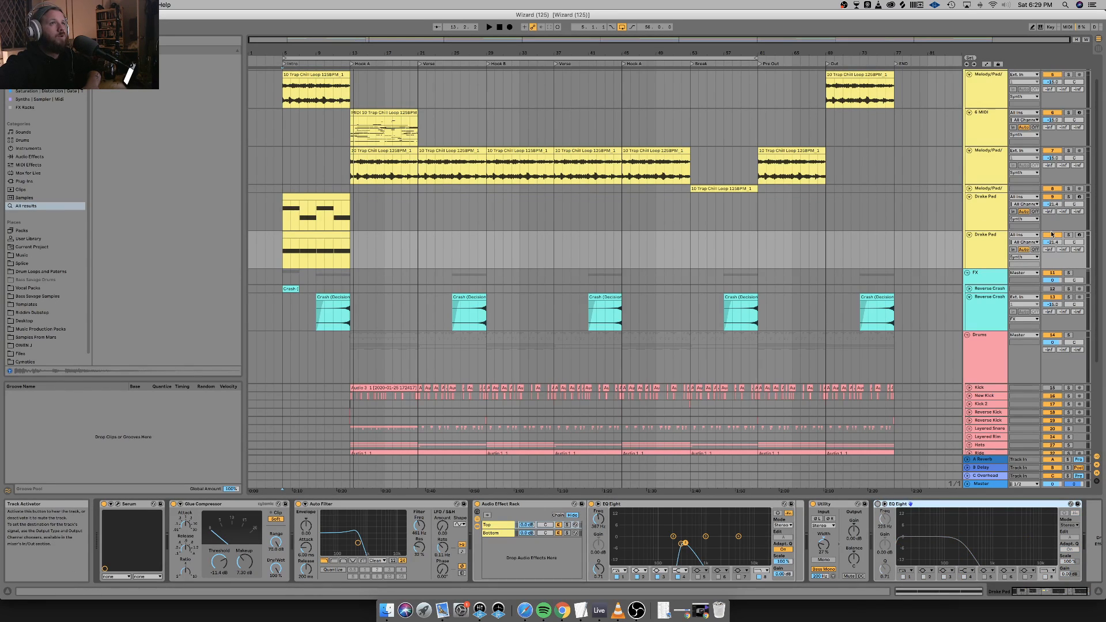
left_click(1052, 235)
Open the original Drake Pad clip and transpose all its notes down one octave to D1 and C1.
left_click(986, 199)
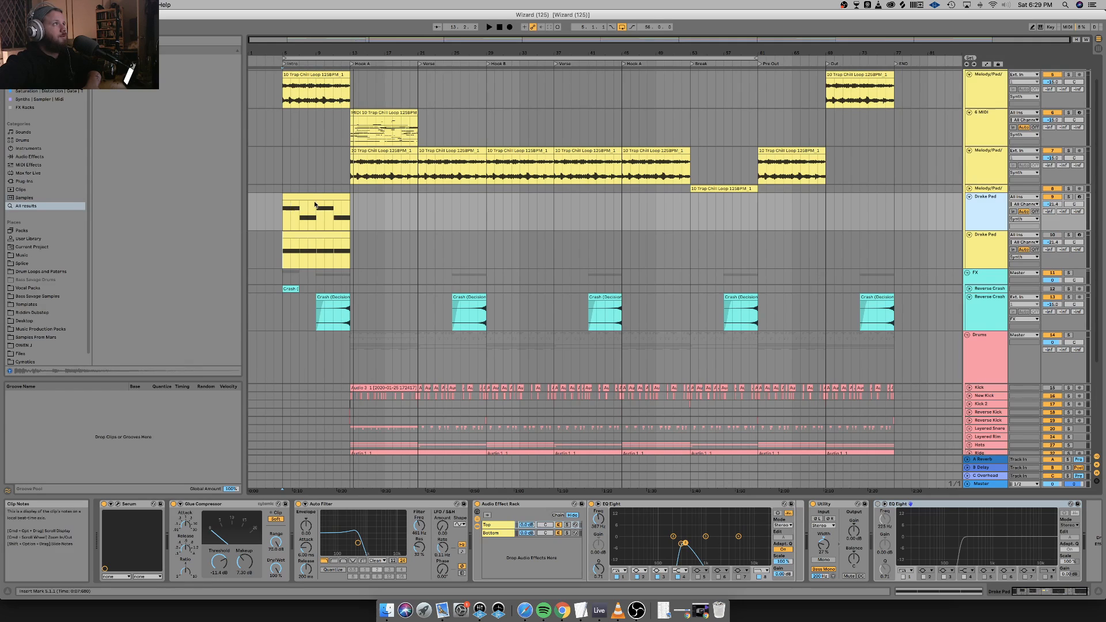
double_click(316, 203)
key("space")
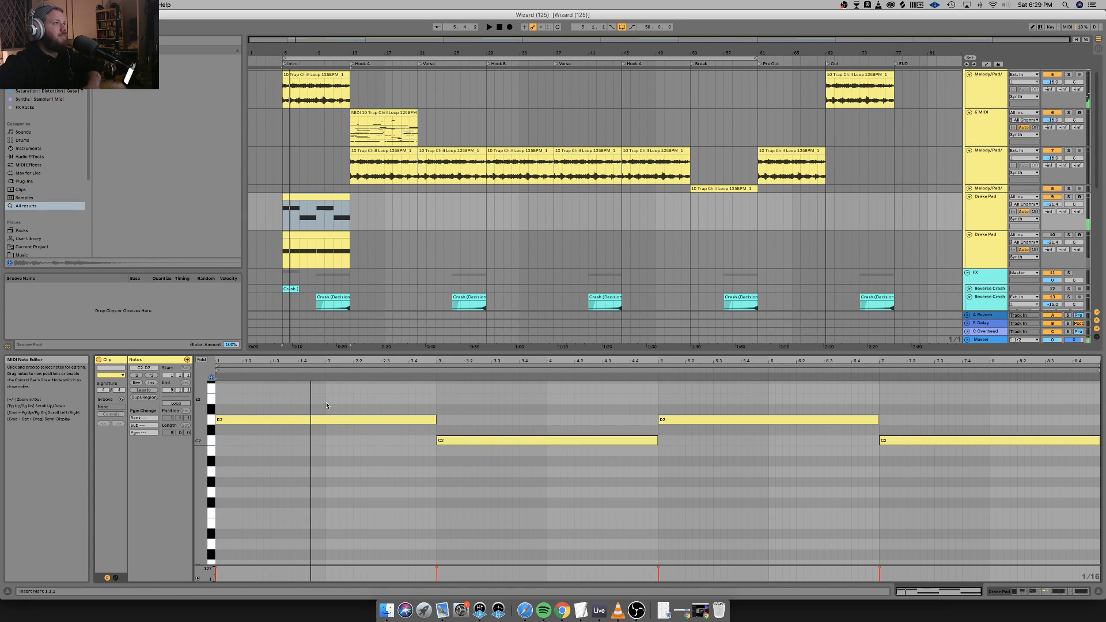
key("space")
left_click_drag(326, 405, 906, 468)
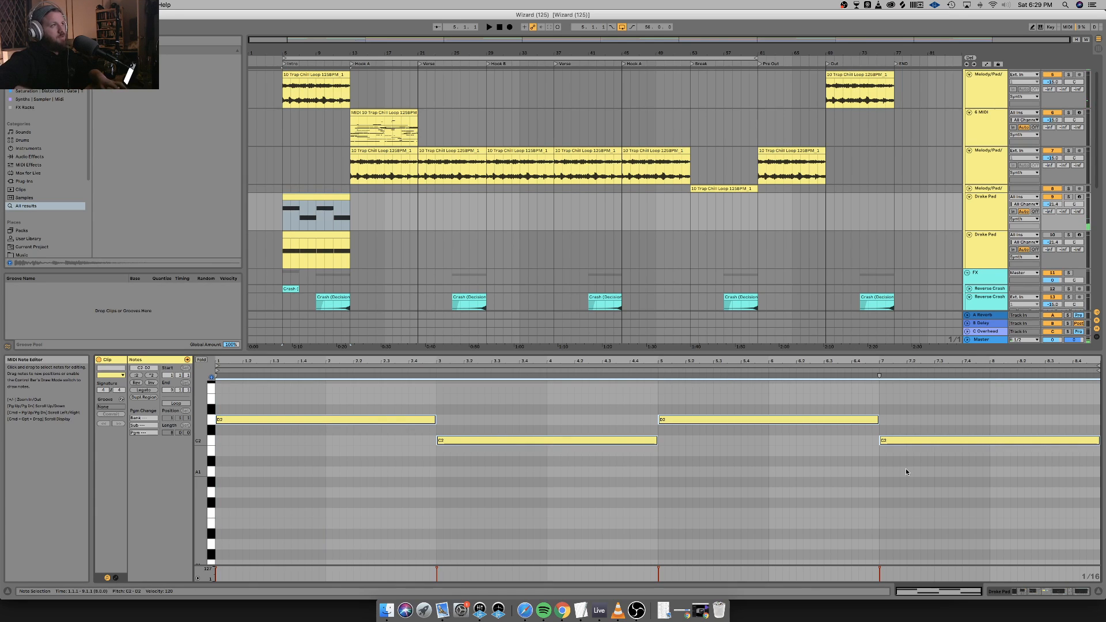
key("shift+Down")
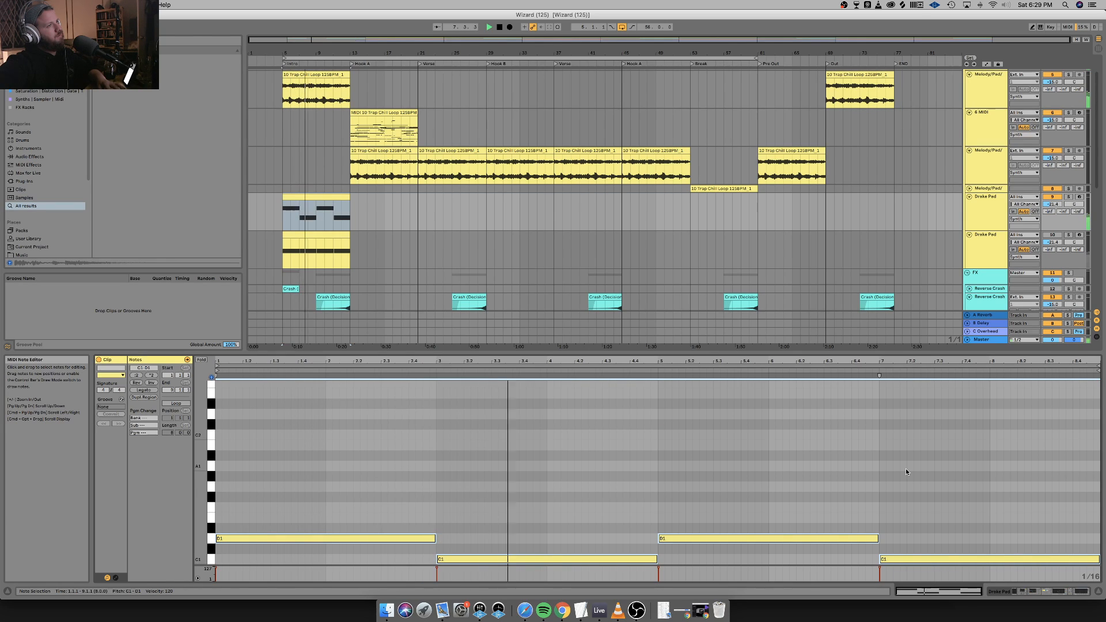
Fold the duplicated Drake Pad track and paste the original Drake Pad clip at the start of the Break and Out sections.
left_click(1098, 591)
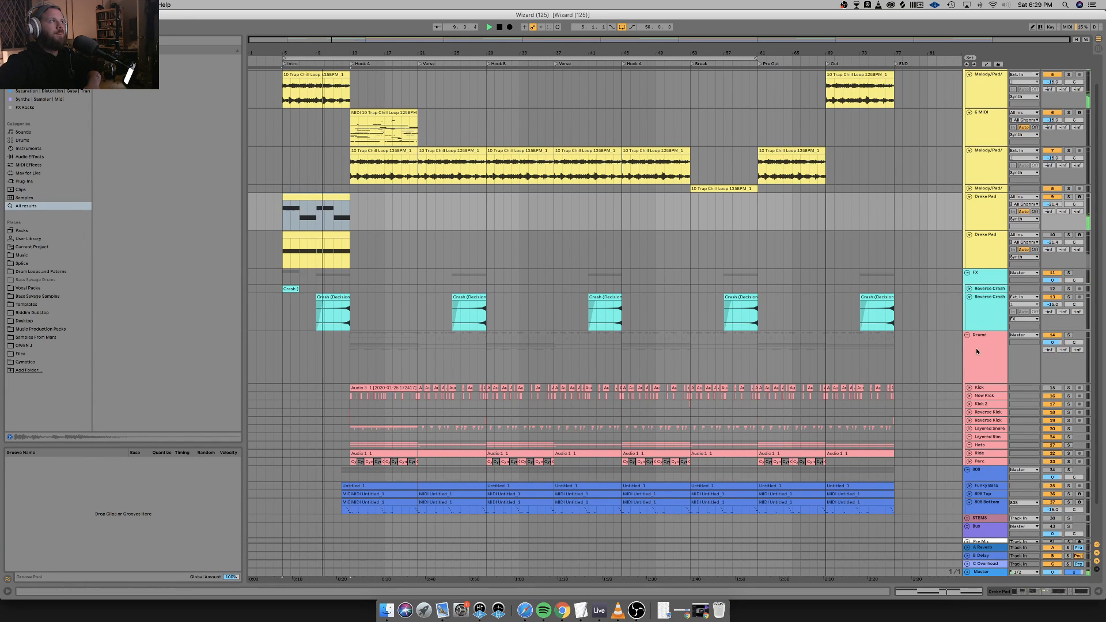
left_click(970, 236)
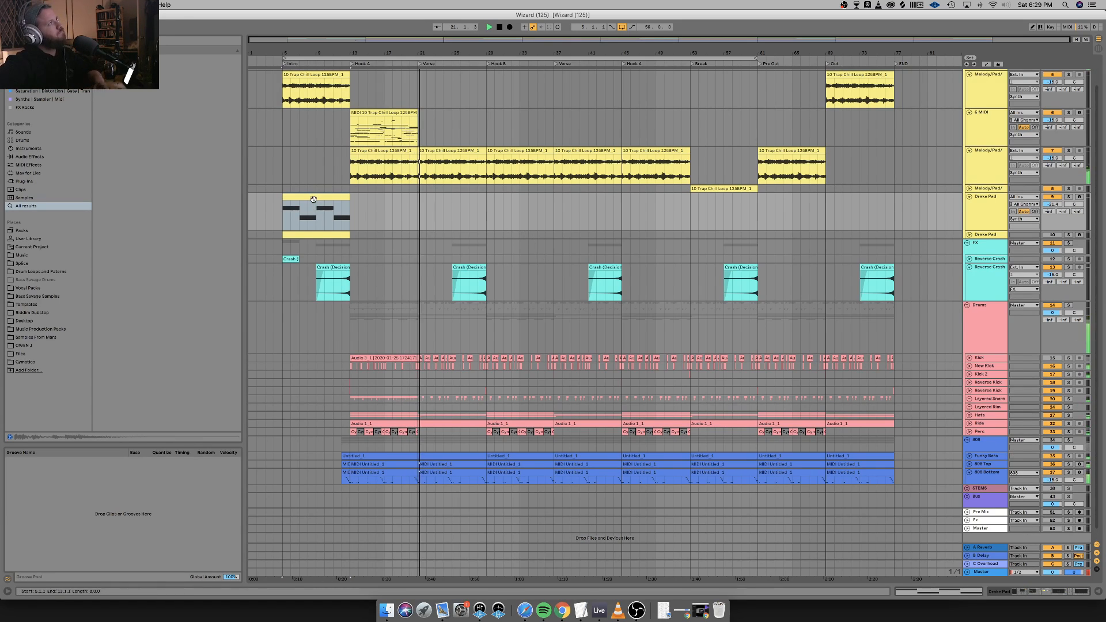
left_click(692, 207)
key("super+v")
left_click(825, 203)
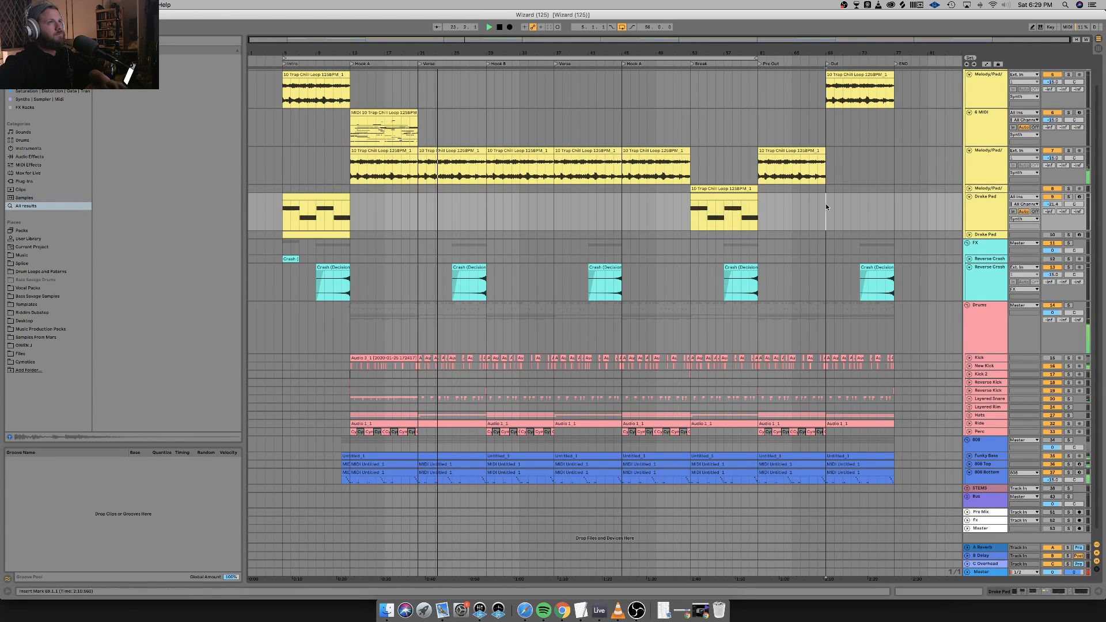
key("super+v")
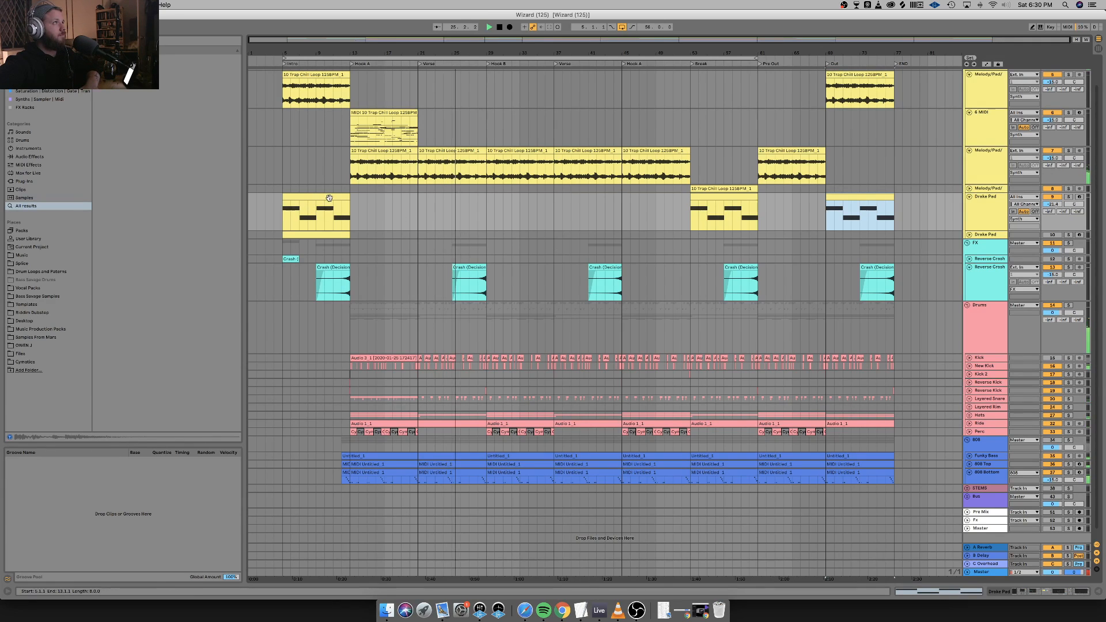
Check the notes of the intro Drake Pad clip in the MIDI note editor.
left_click(329, 198)
double_click(329, 197)
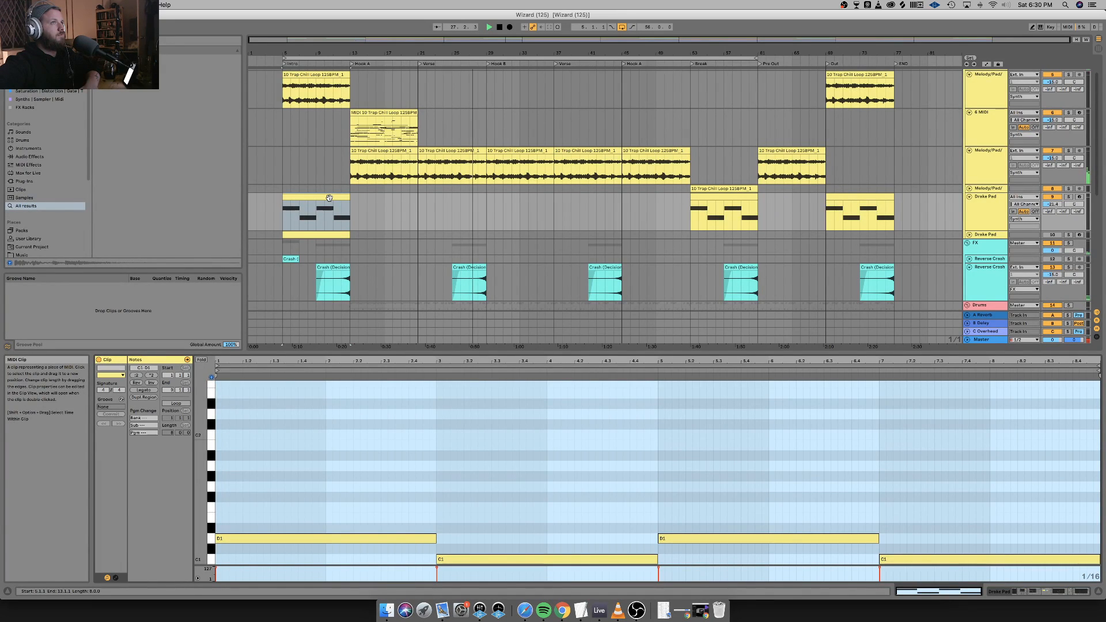
left_click(1098, 591)
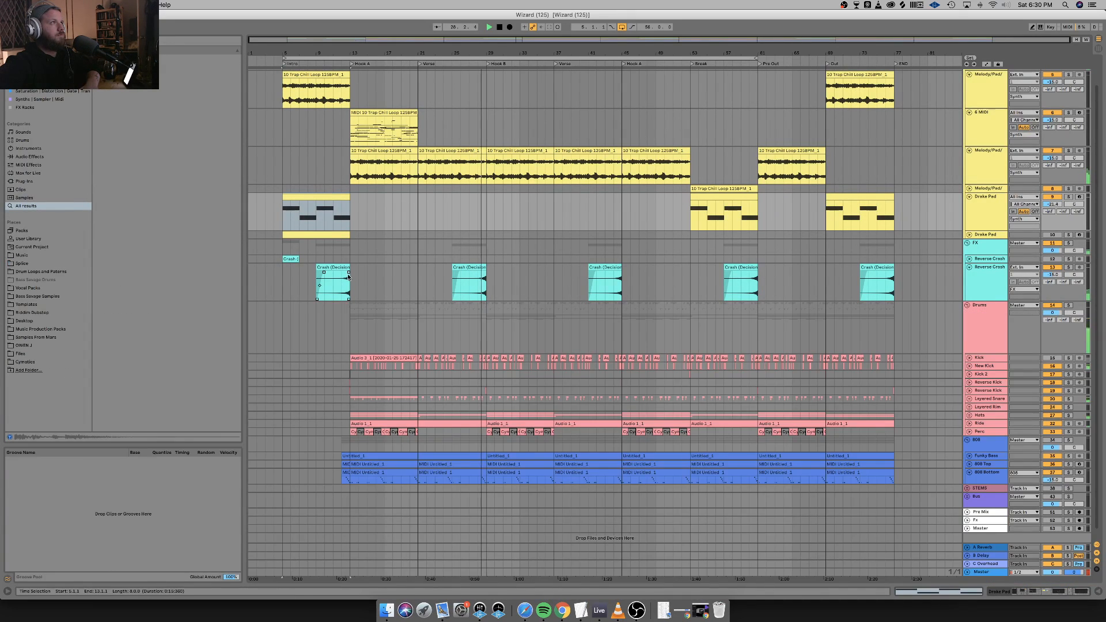
Select the duplicated Drake Pad's intro clip and unfold the Perc track to reveal its mixer controls.
left_click(288, 235)
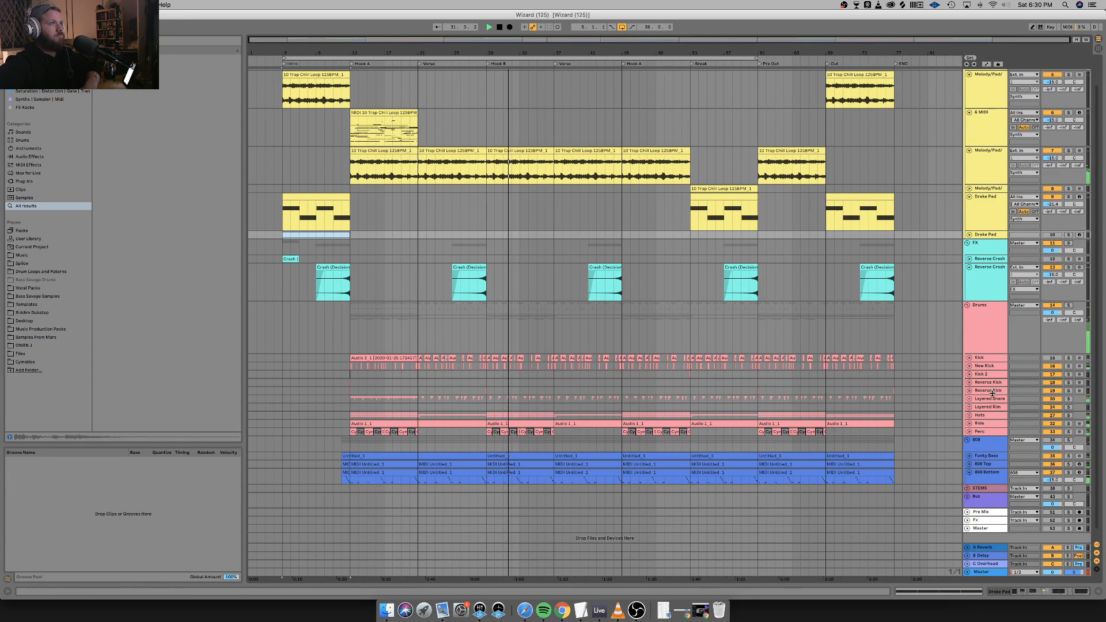
left_click(970, 432)
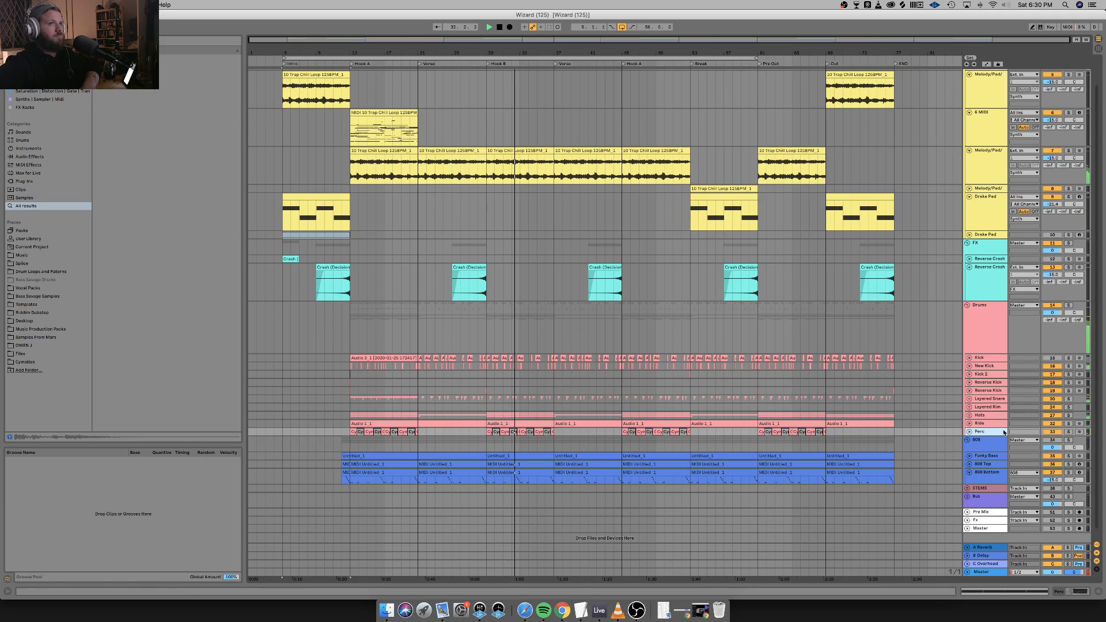
left_click(970, 431)
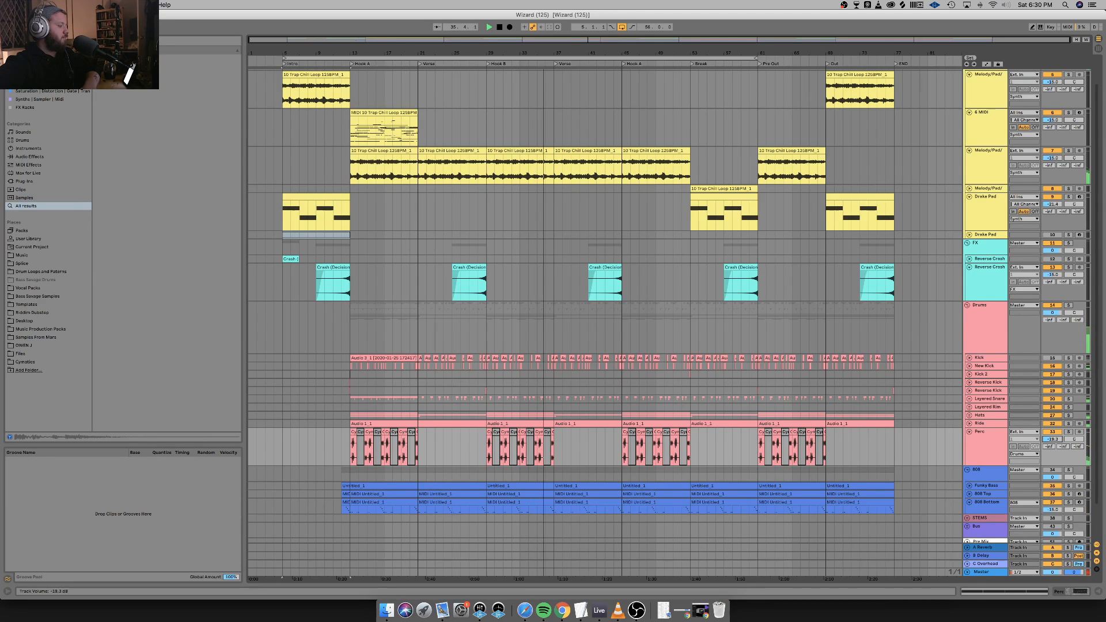
Set the Perc track's volume to about -20.3 dB.
left_click_drag(1052, 439, 1053, 445)
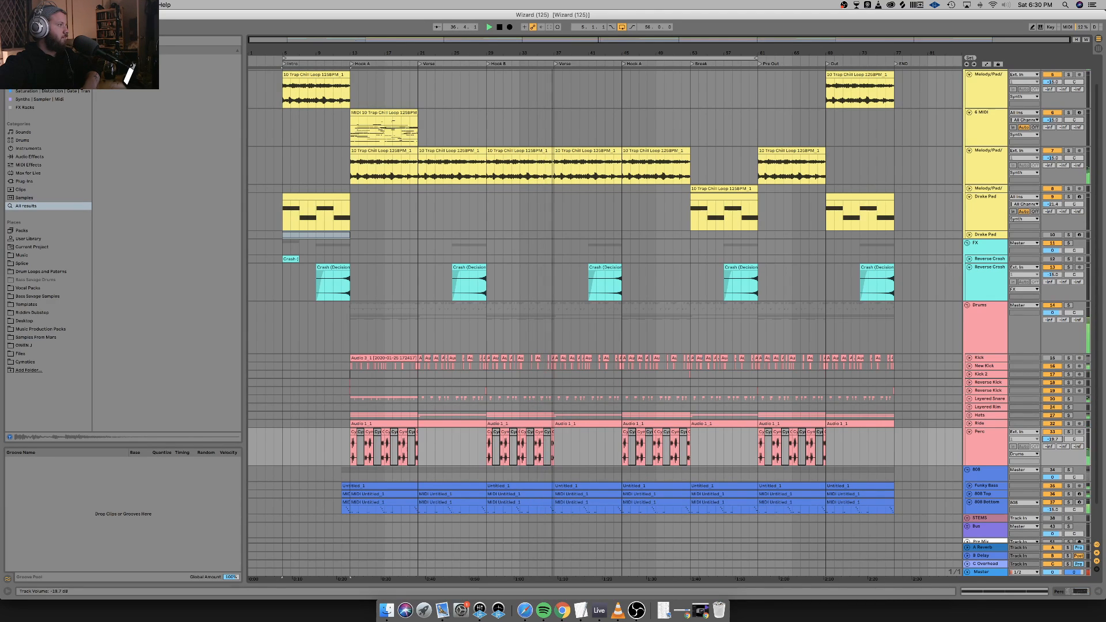
left_click_drag(1053, 439, 1052, 440)
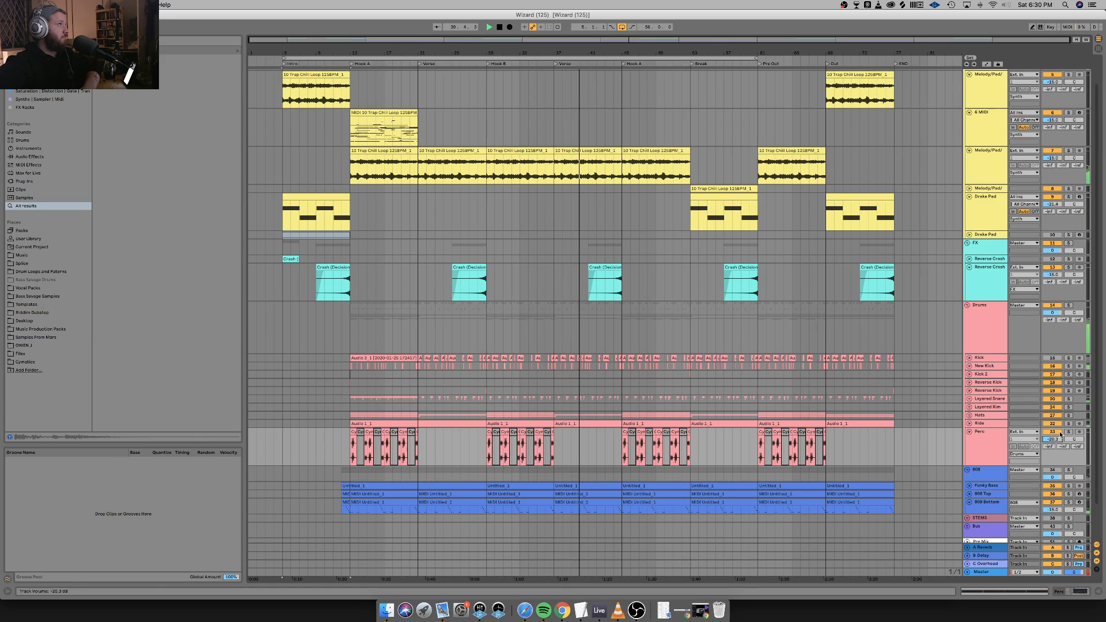
Delete the Hook A clip from the 6 MIDI track.
left_click(384, 113)
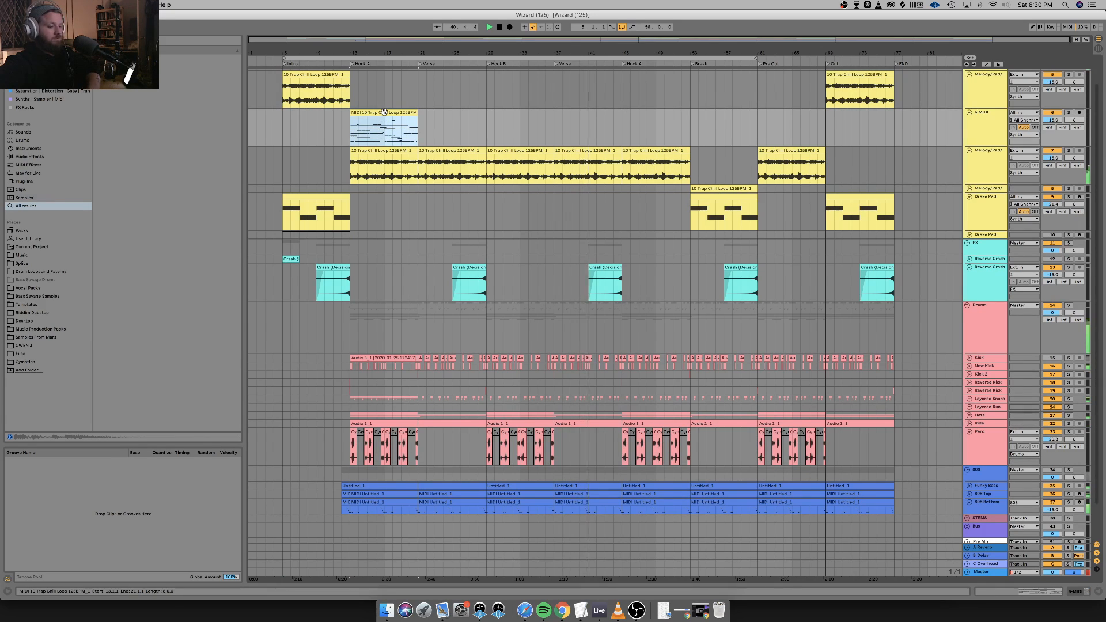
key("Delete")
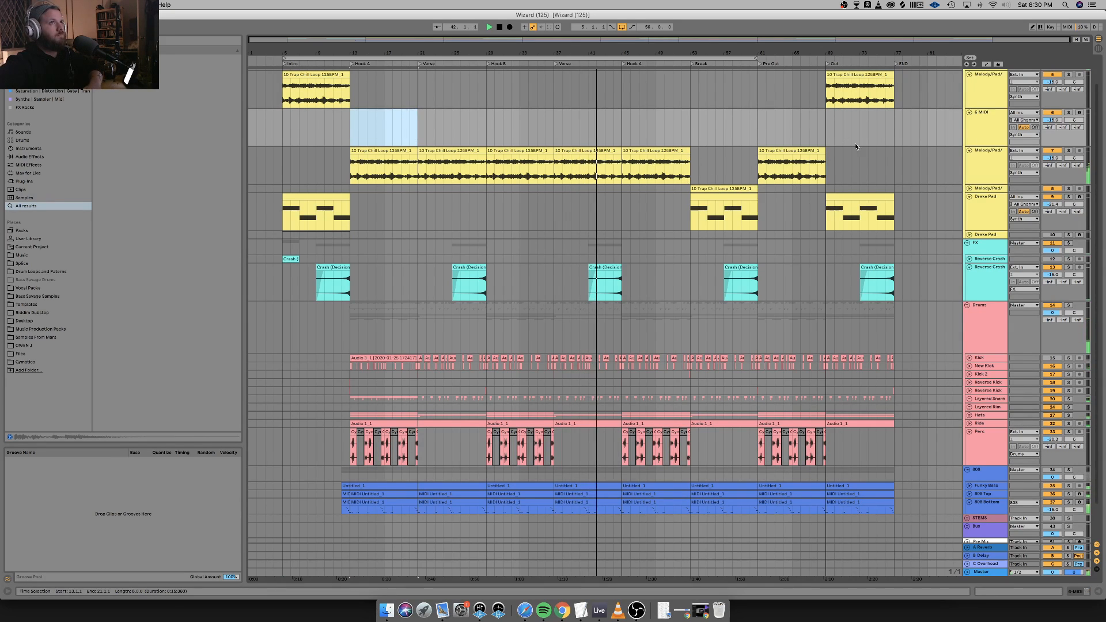
Add an EQ Eight after Utility on the Melody/Pad track that carries the hook and verse clips.
left_click(961, 166)
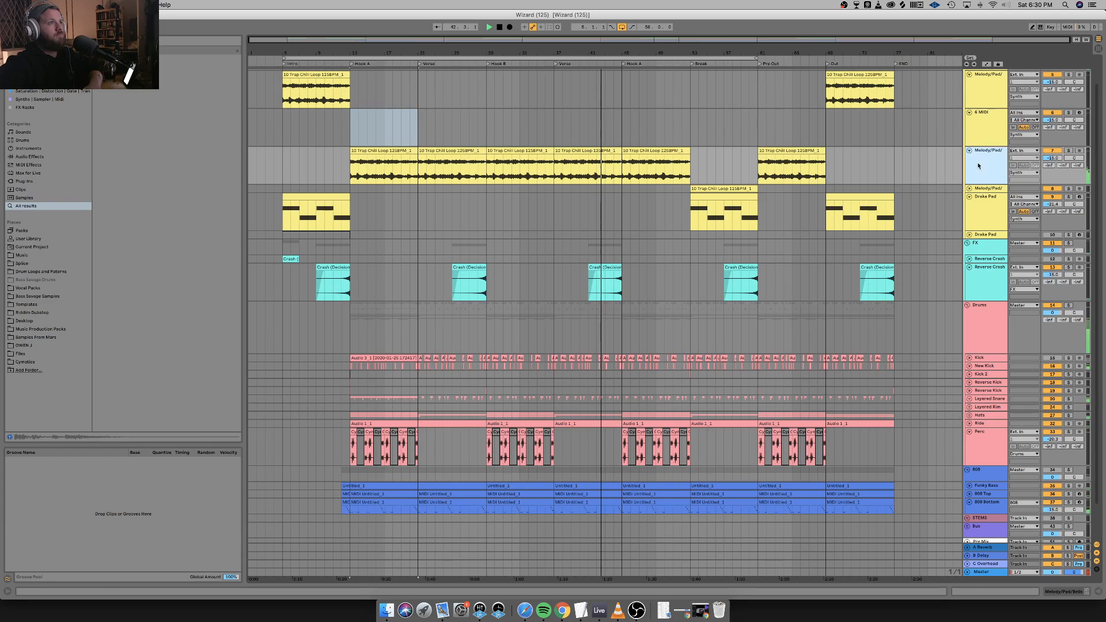
left_click(1066, 594)
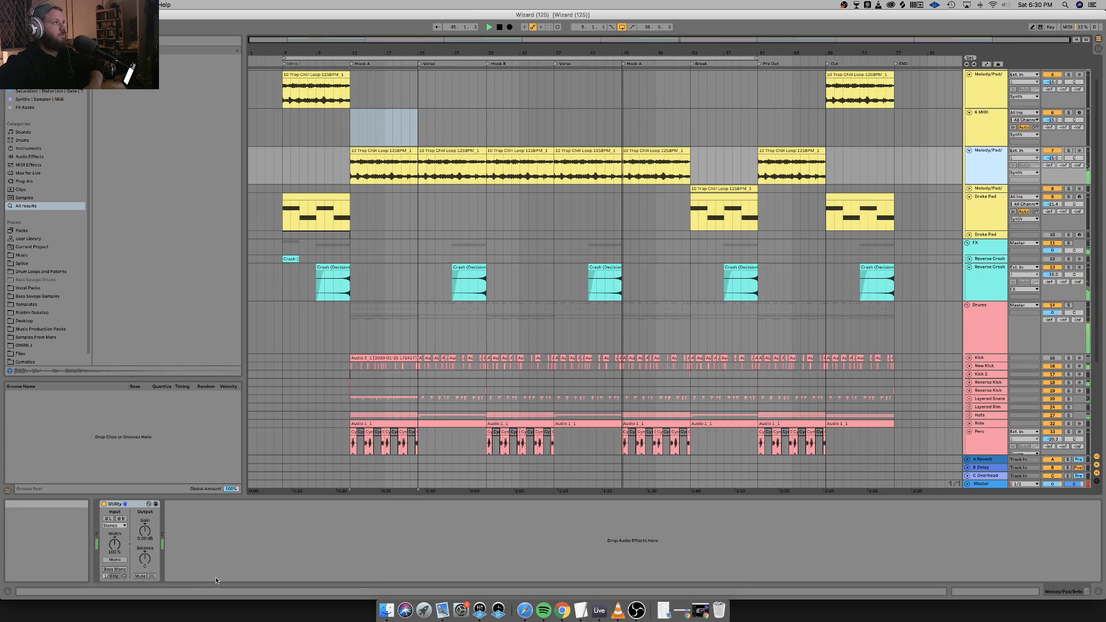
right_click(223, 551)
mouse_move(265, 561)
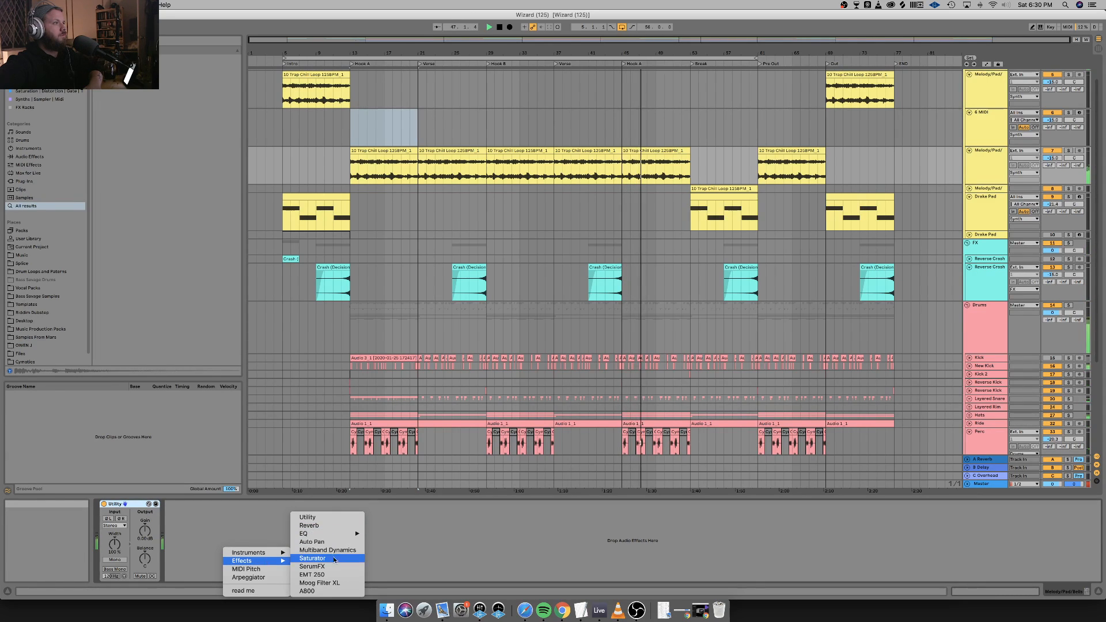
mouse_move(334, 530)
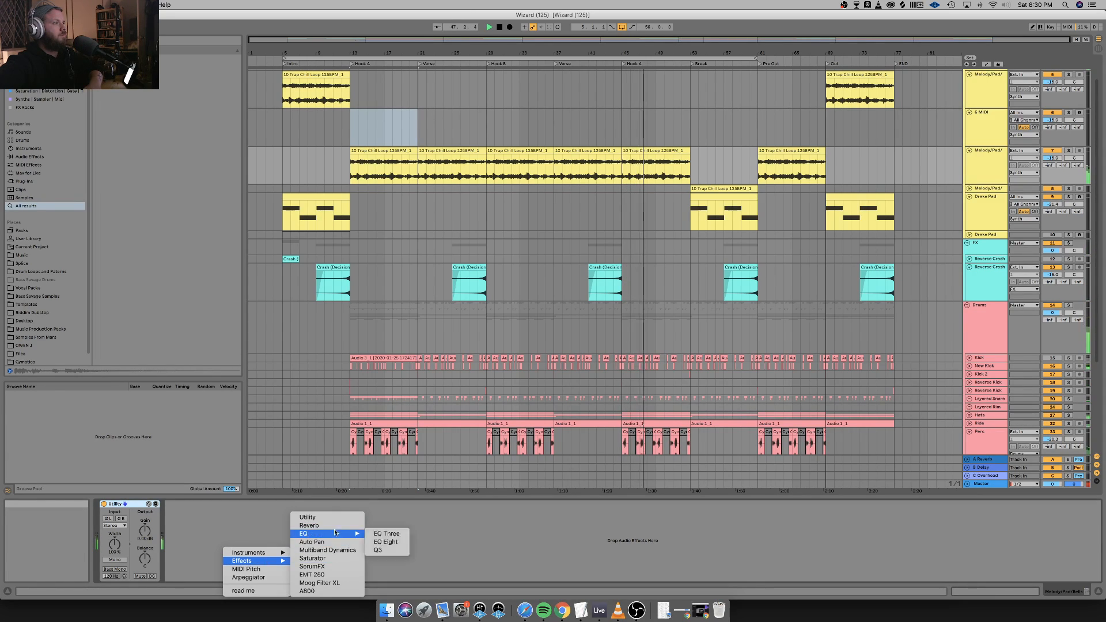
left_click(384, 541)
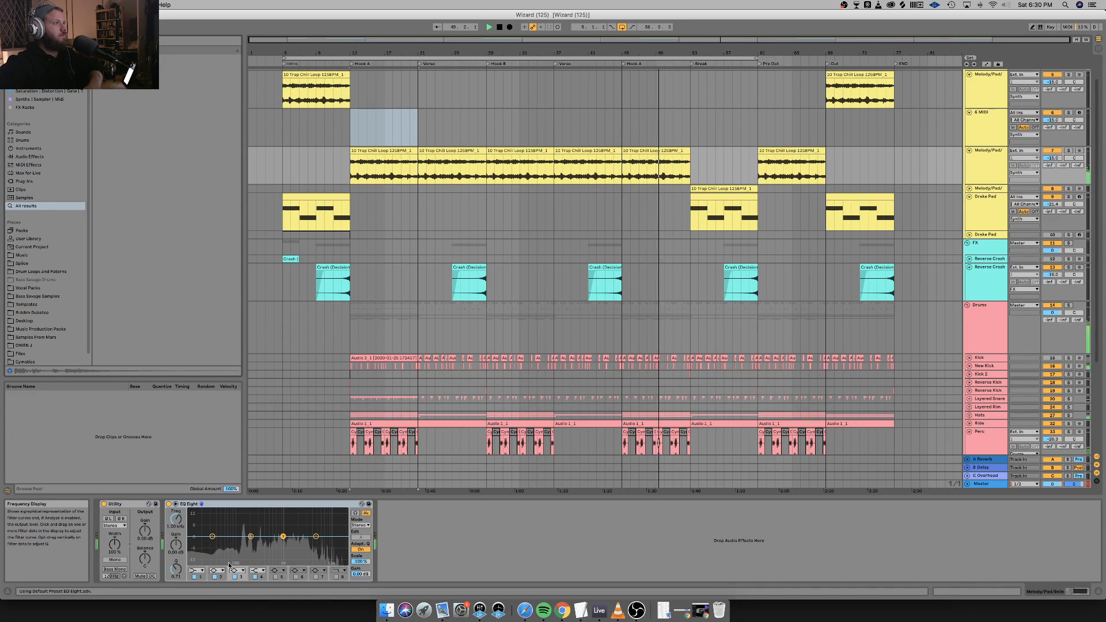
Turn the EQ Eight's first band into a low cut at about 130 Hz.
left_click(200, 575)
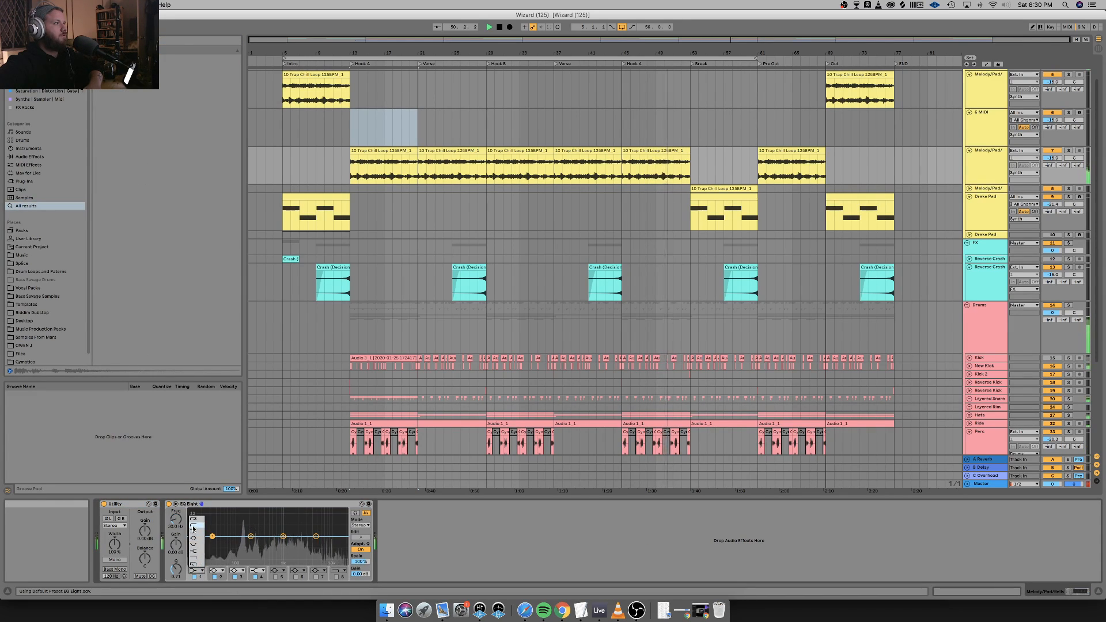
left_click_drag(179, 527, 180, 510)
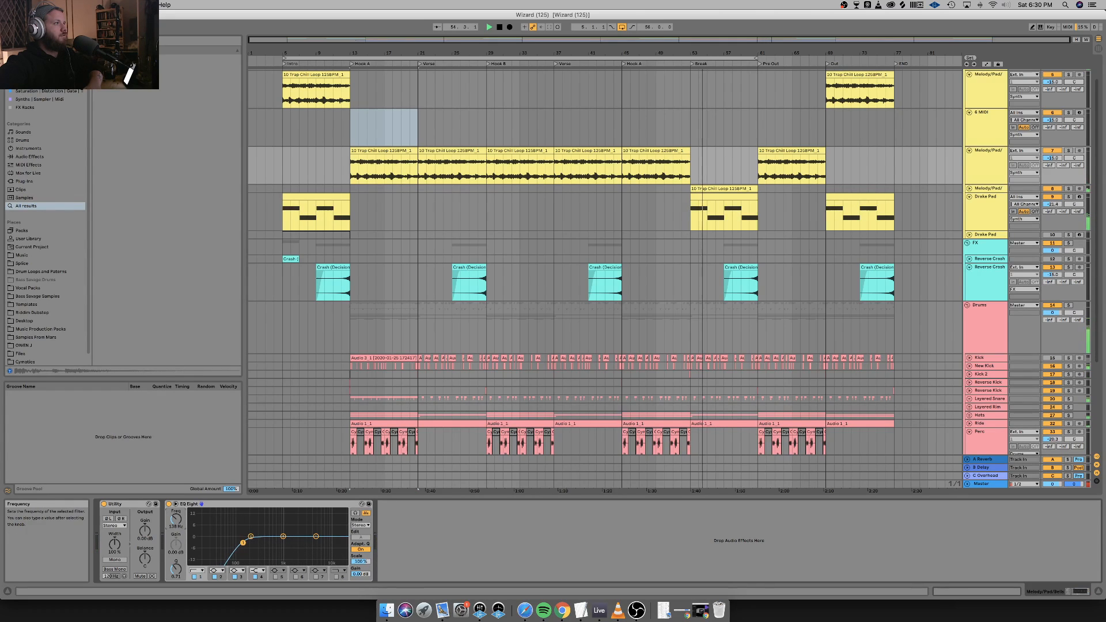
left_click_drag(176, 518, 176, 519)
Copy the low-cut EQ Eight to the end of the device chain on the Break section's Melody/Pad track.
left_click(215, 505)
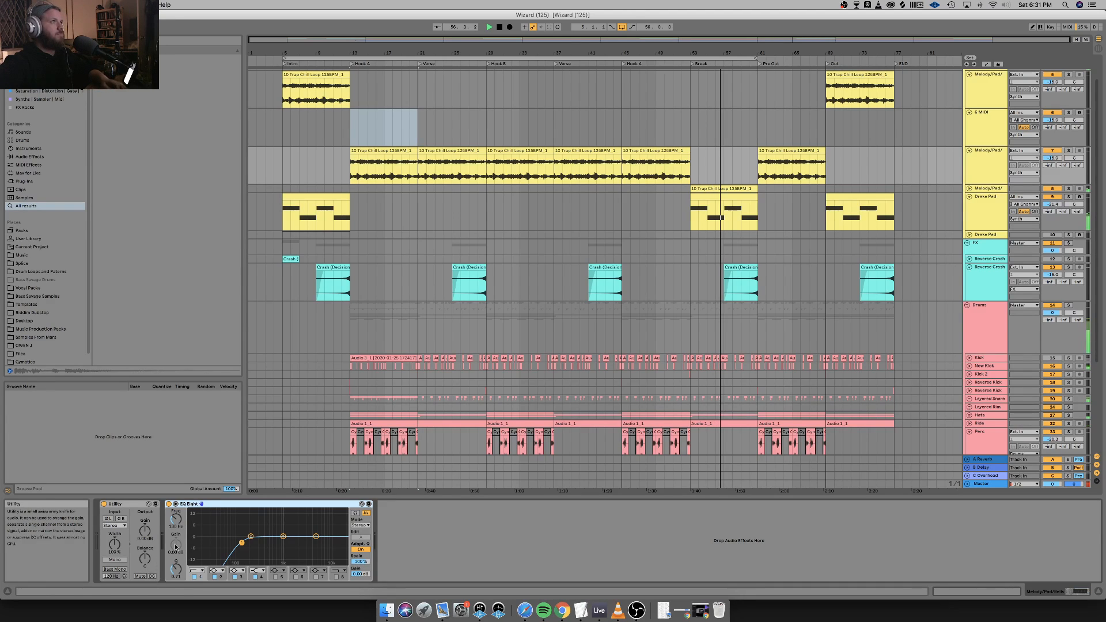
left_click(970, 188)
left_click(986, 213)
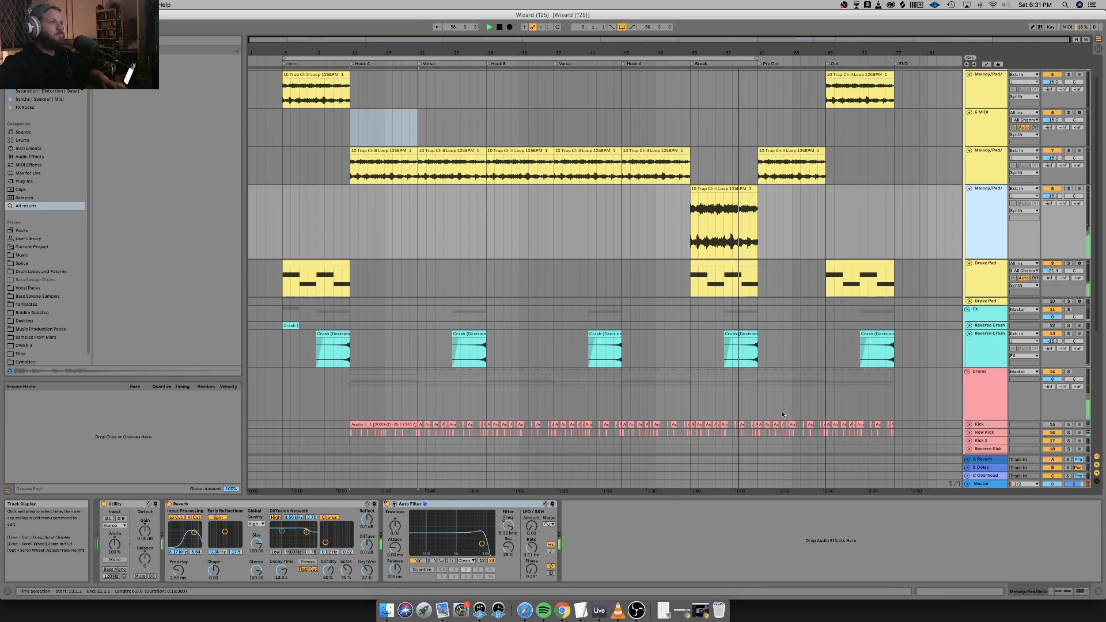
left_click(628, 521)
key("super+v")
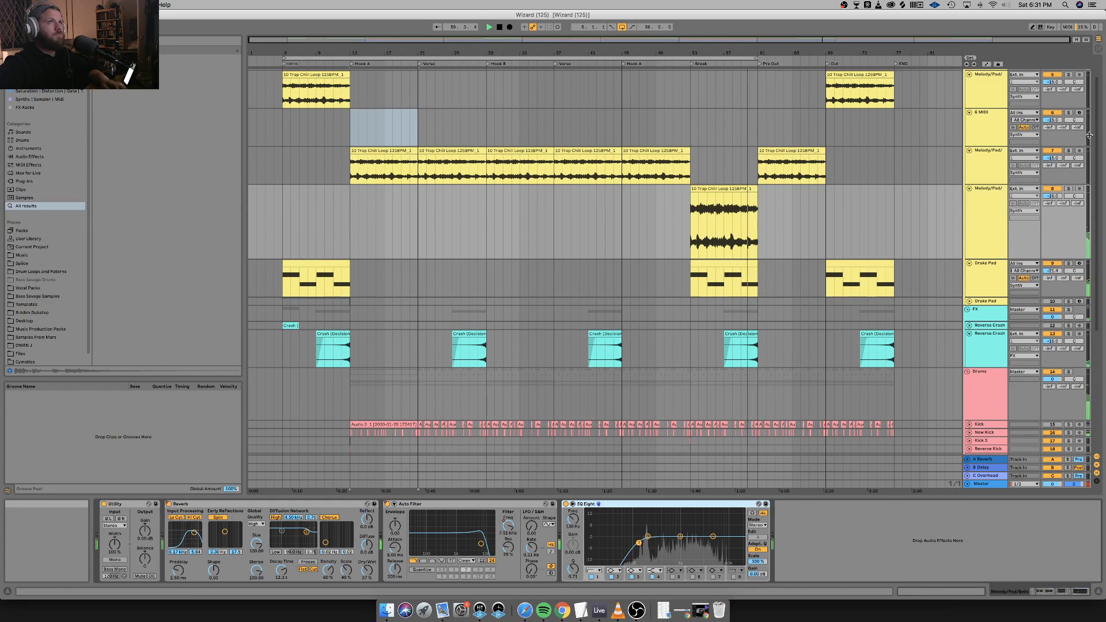
Paste the low-cut EQ Eight onto the intro and outro Melody/Pad track and move it ahead of Utility.
left_click(997, 95)
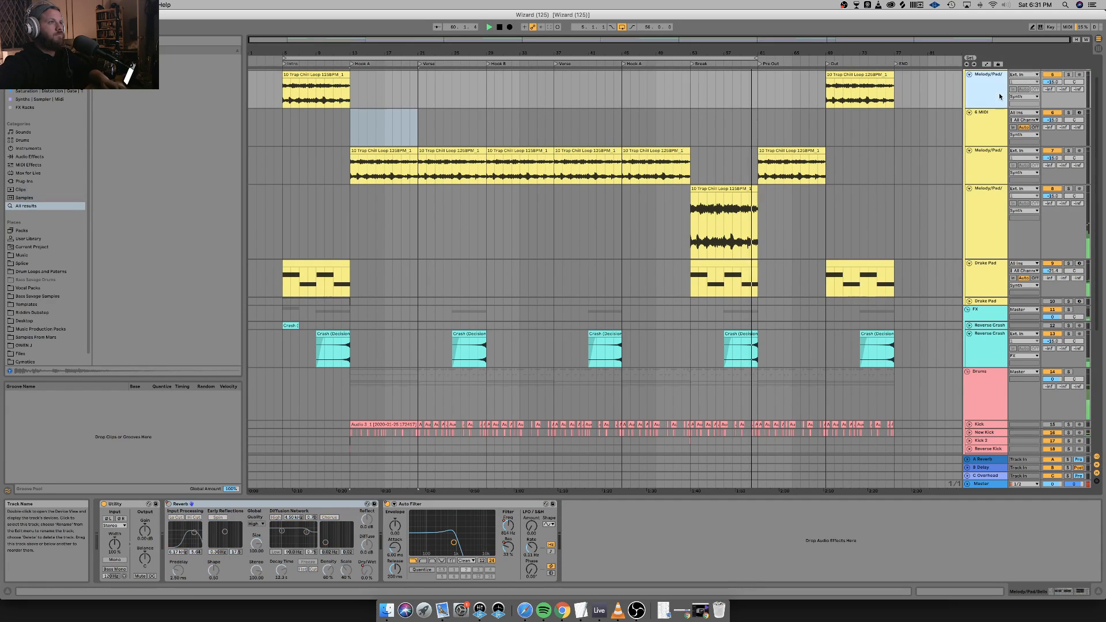
left_click(596, 526)
key("super+v")
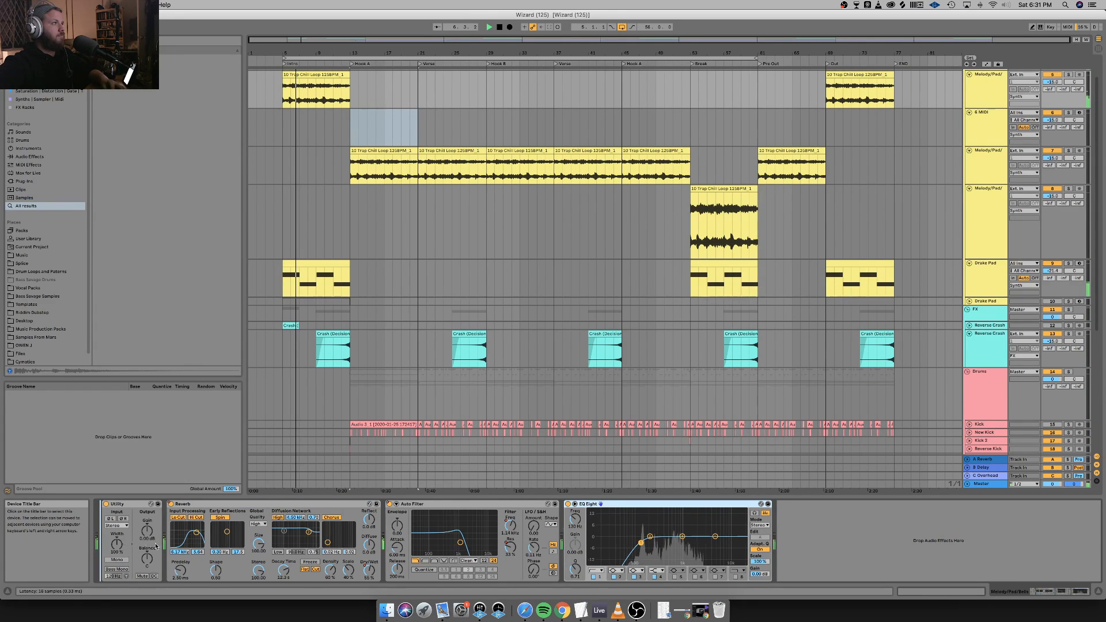
left_click_drag(156, 546, 147, 545)
scroll(971, 123, "up", 1)
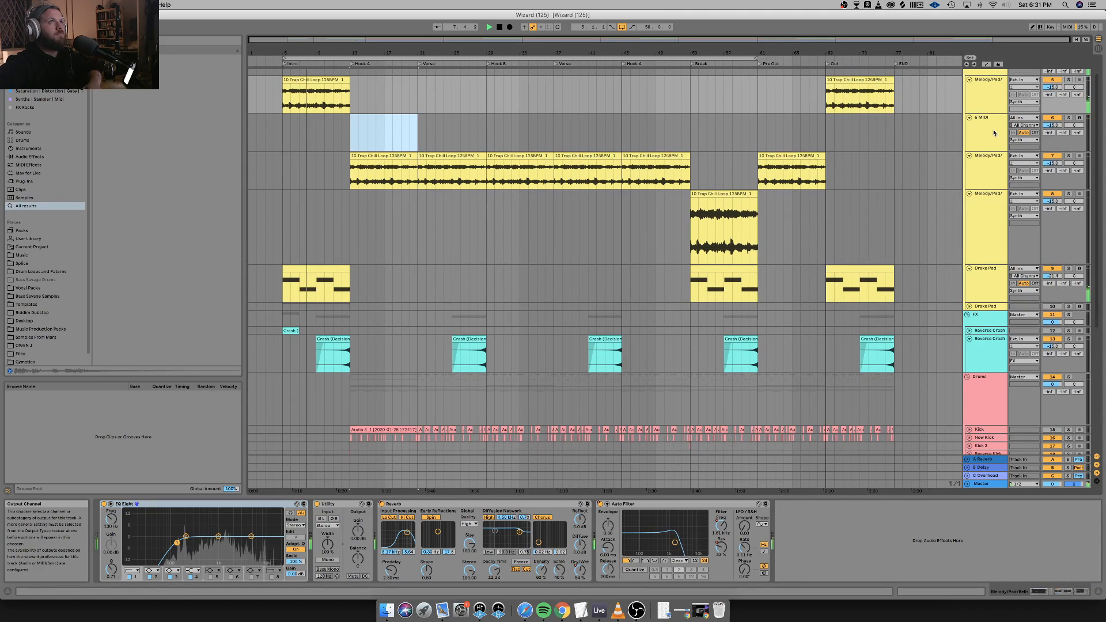
Move the EQ Eight on the Break section's Melody/Pad track between Utility and Reverb.
left_click(994, 133)
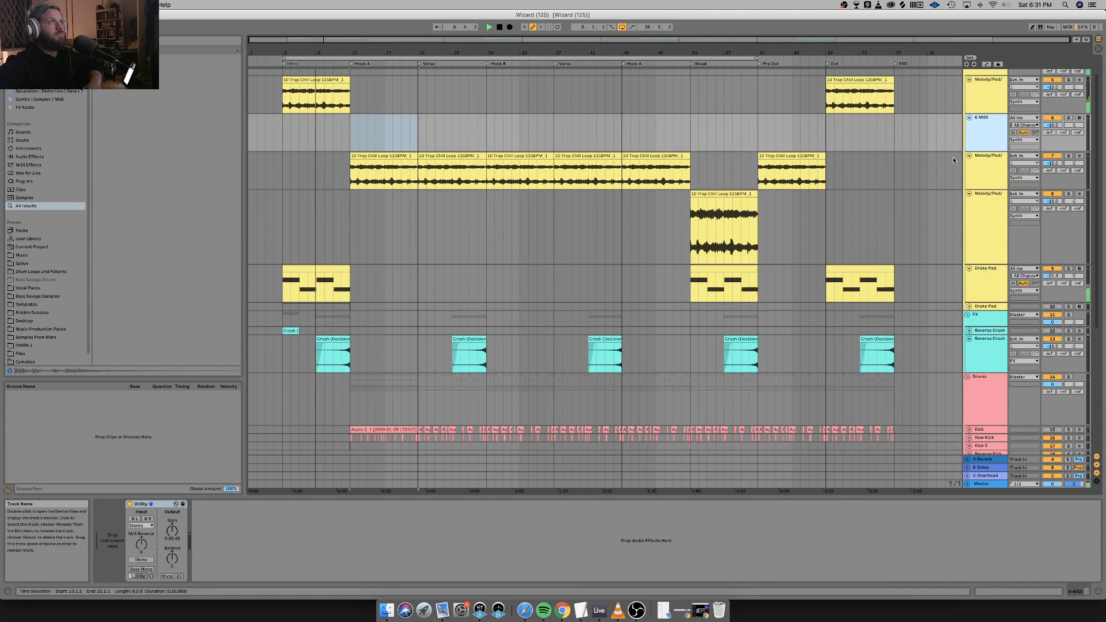
left_click(985, 174)
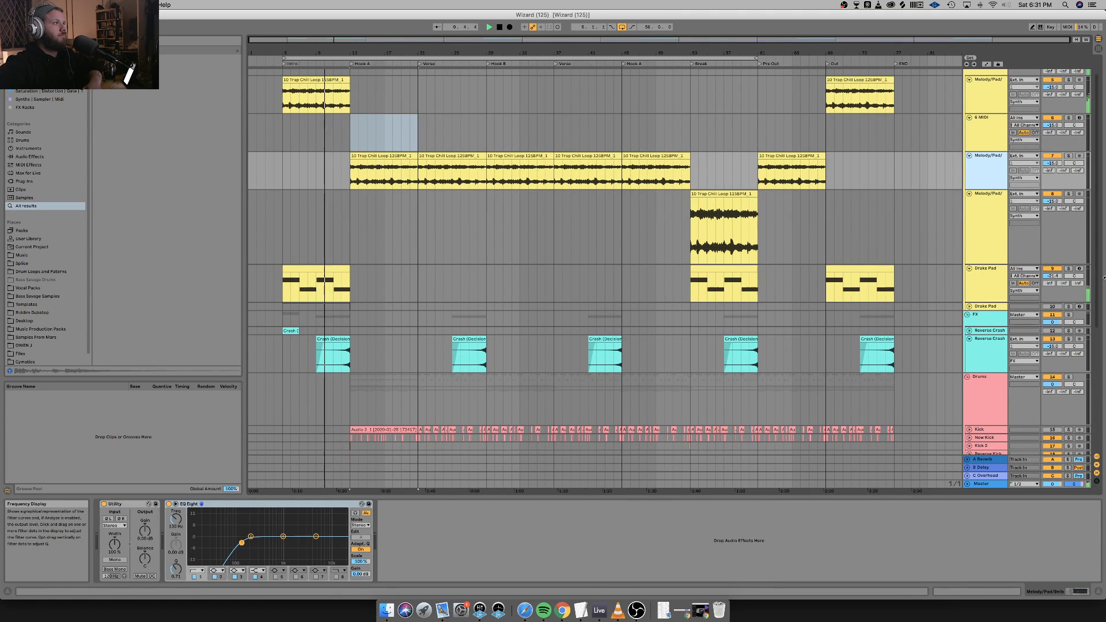
left_click(993, 216)
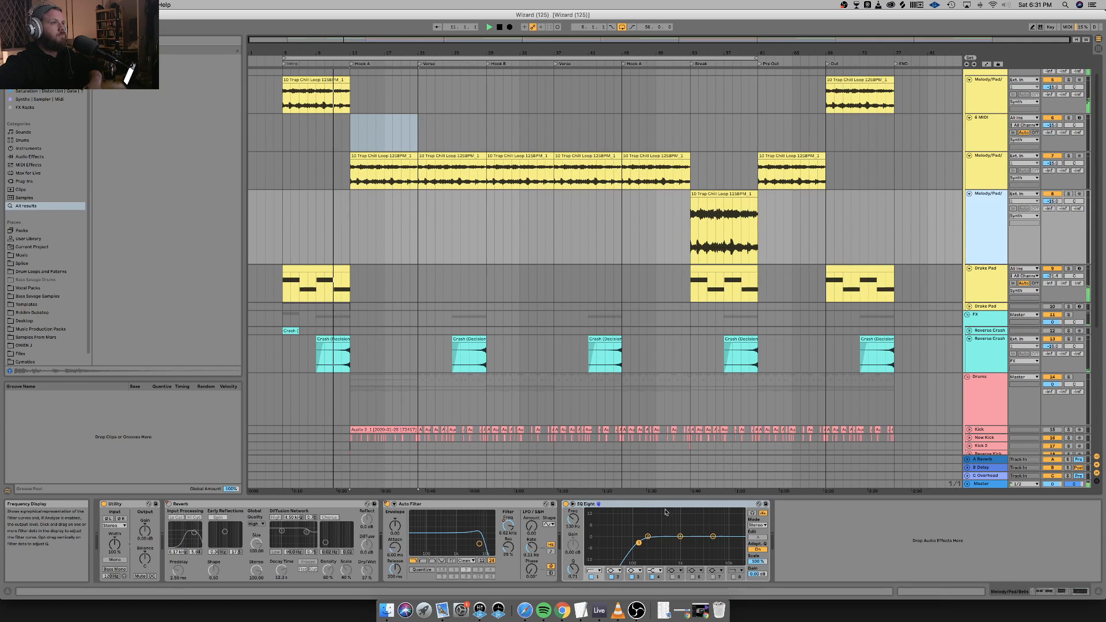
left_click_drag(663, 505, 195, 544)
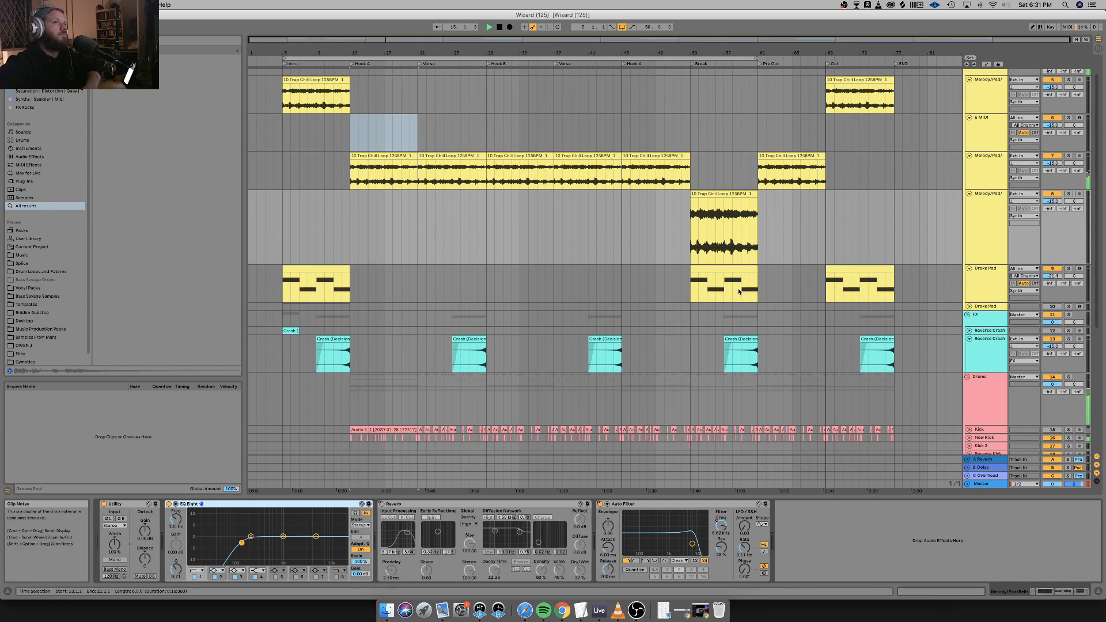
Unfold the 808 Top and Funky Bass tracks and review each one's device chain.
scroll(738, 288, "down", 5)
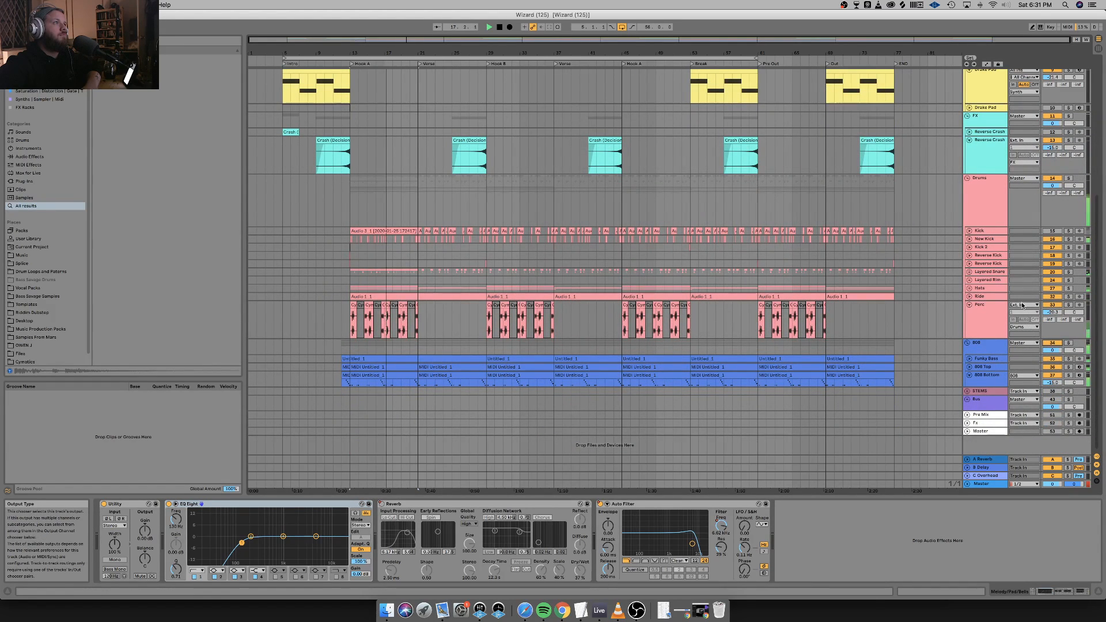
left_click(969, 367)
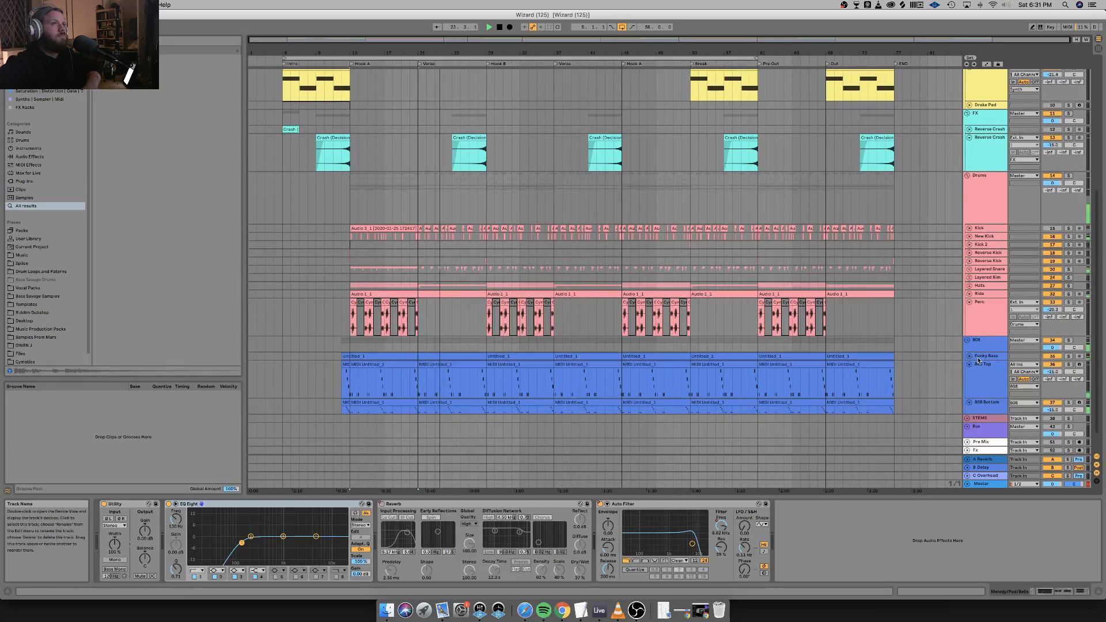
left_click(969, 356)
left_click(989, 363)
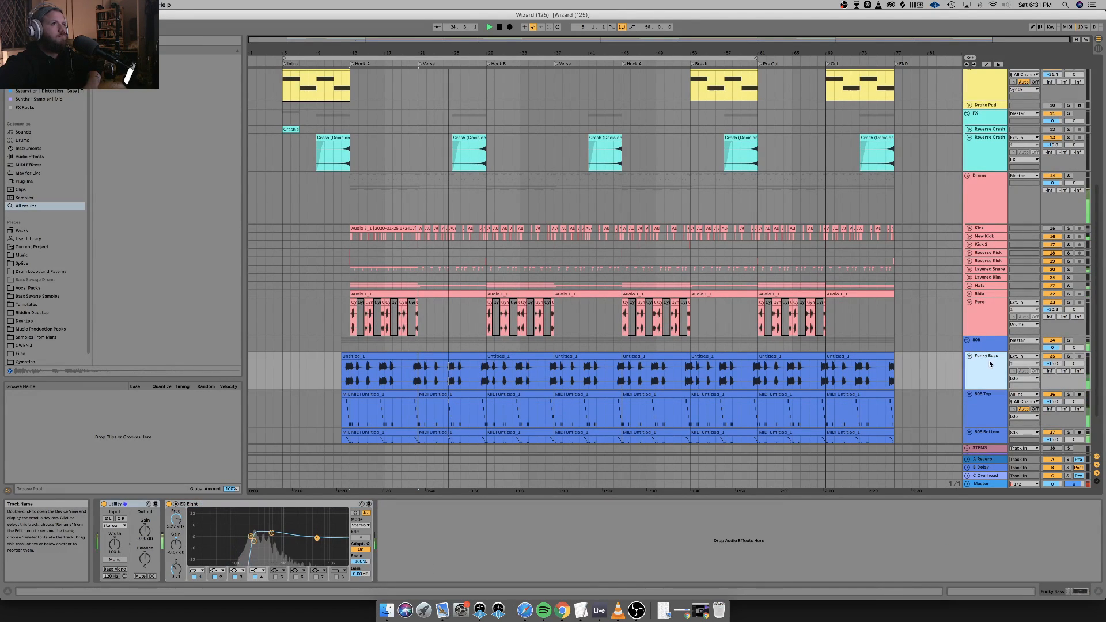
left_click(978, 416)
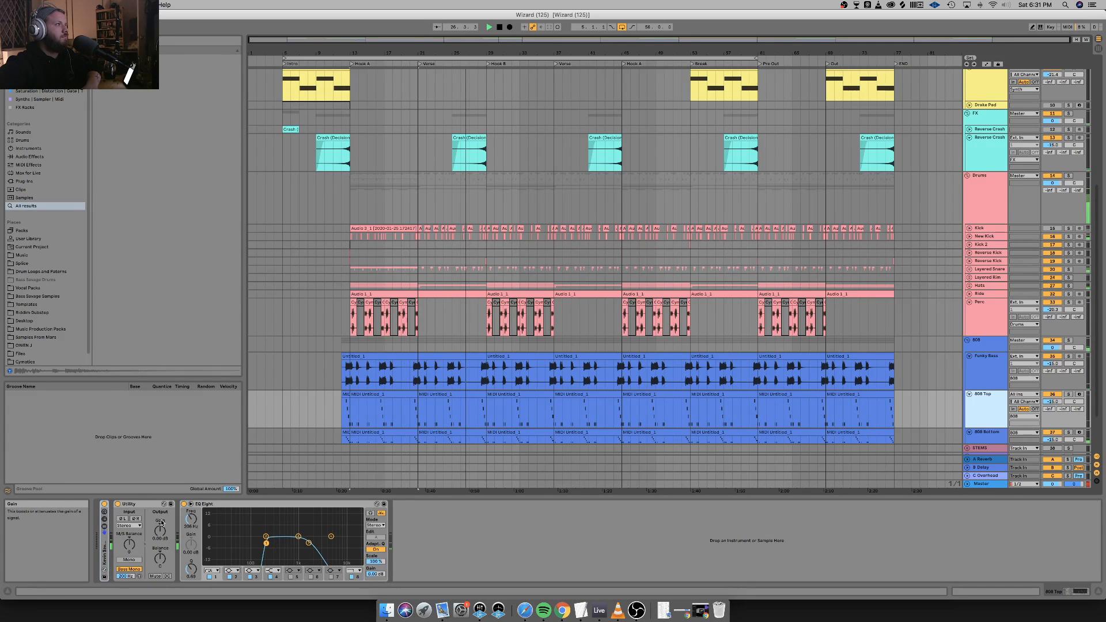
Expand the 808 Bottom track to reveal its mixer controls and review its device chain.
scroll(912, 407, "down", 3)
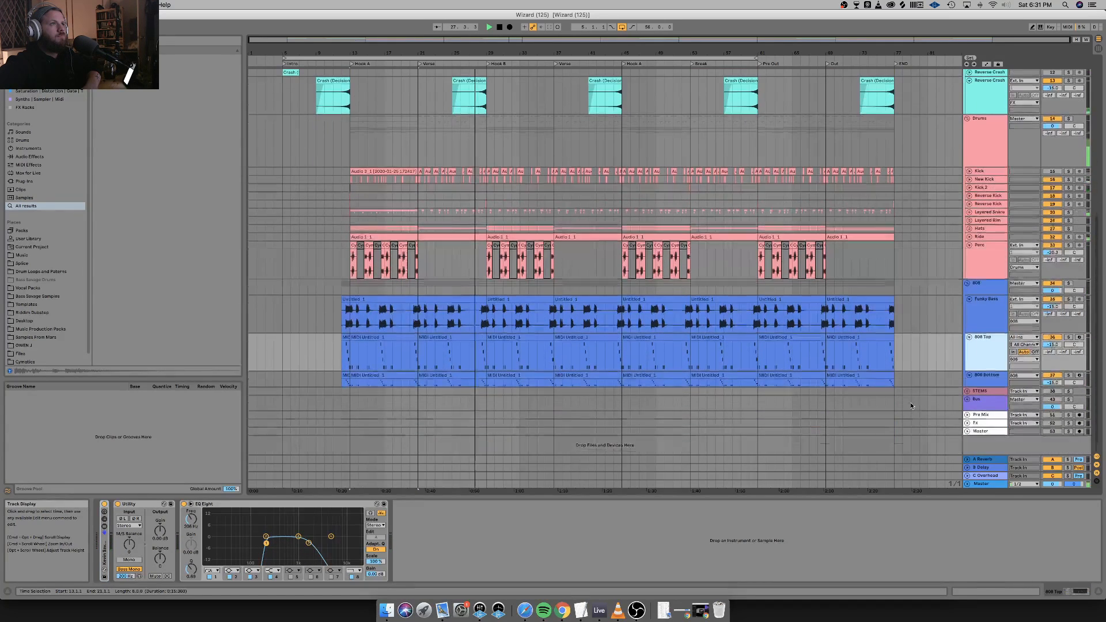
left_click(968, 376)
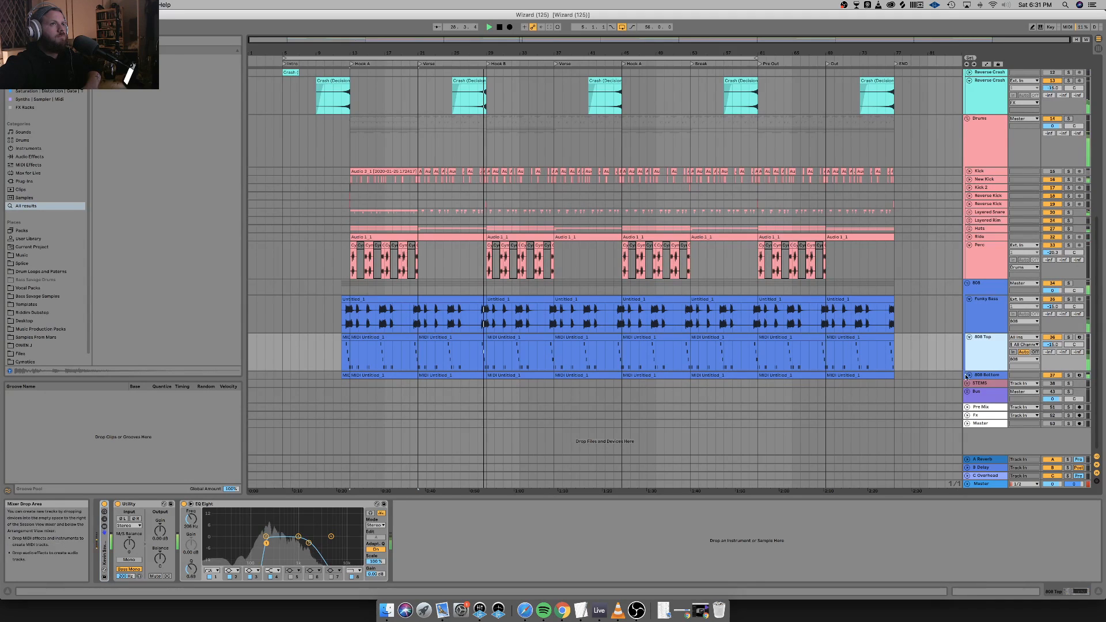
left_click(968, 376)
left_click_drag(982, 387, 983, 403)
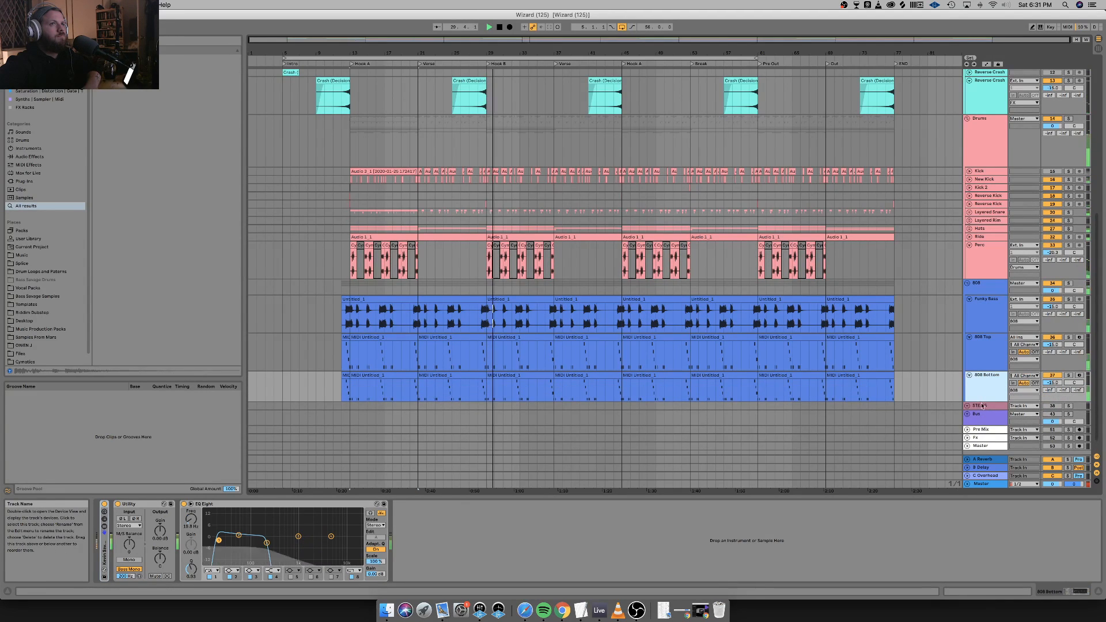
scroll(911, 357, "down", 1)
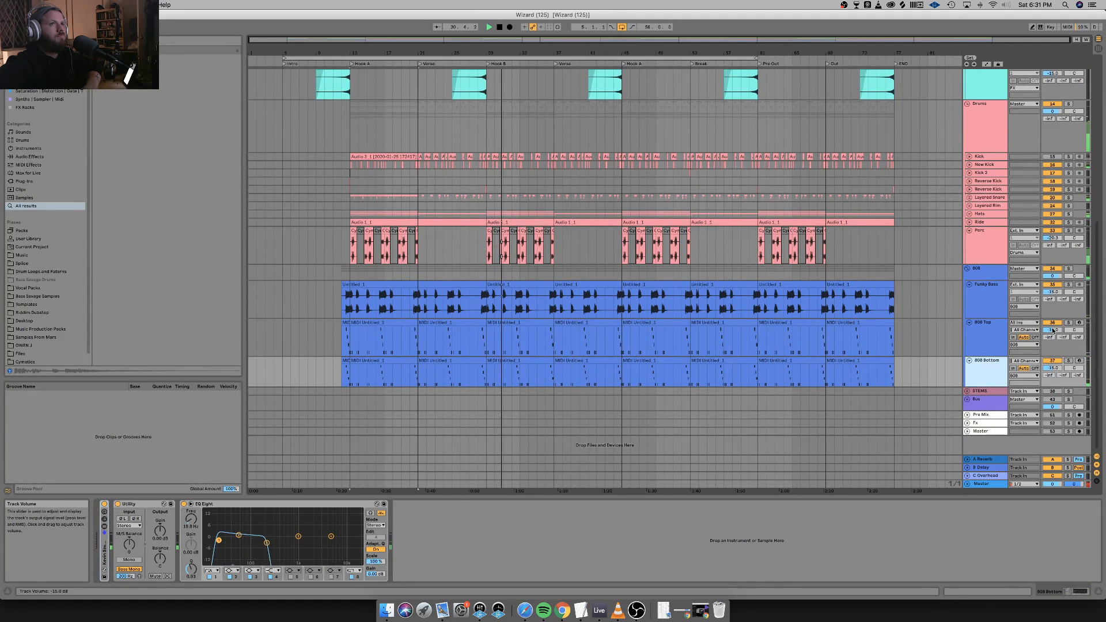
Lower the 808 Top and 808 Bottom volumes to about -18 dB, reduce the Funky Bass volume, and stop playback.
left_click_drag(1054, 330, 1050, 373)
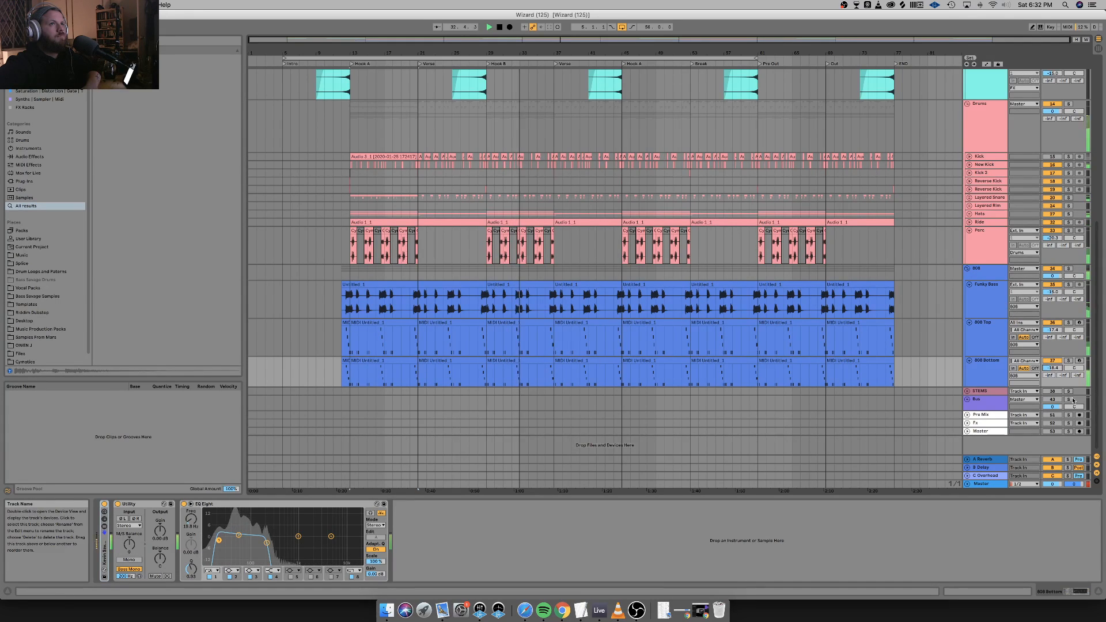
left_click_drag(1051, 332, 1051, 334)
scroll(1051, 332, "up", 1)
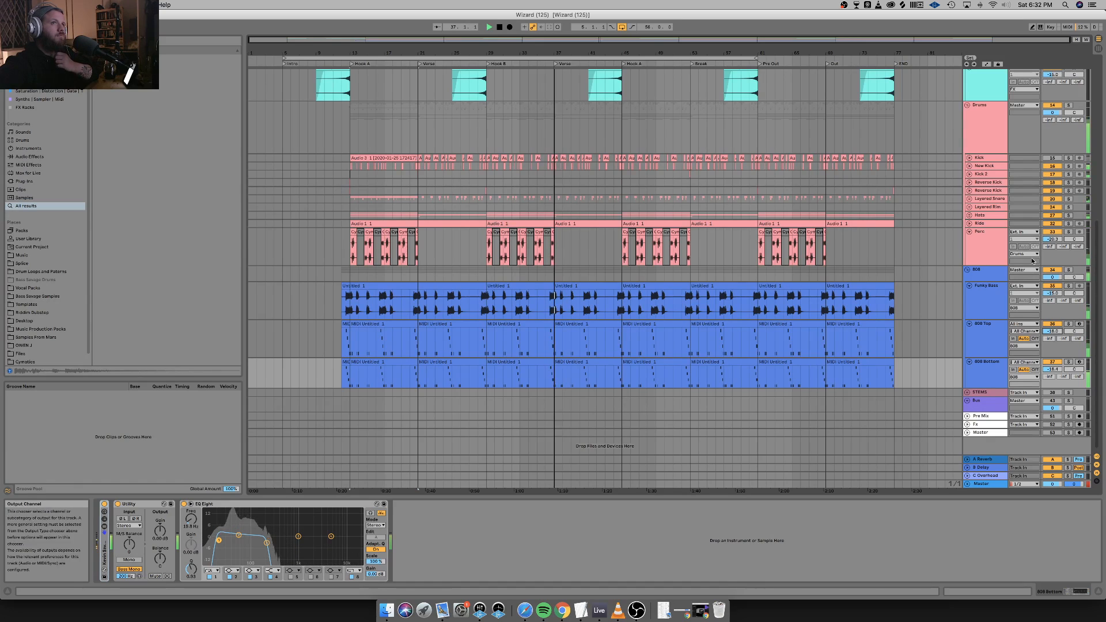
left_click_drag(1053, 293, 1053, 305)
key("space")
key("space")
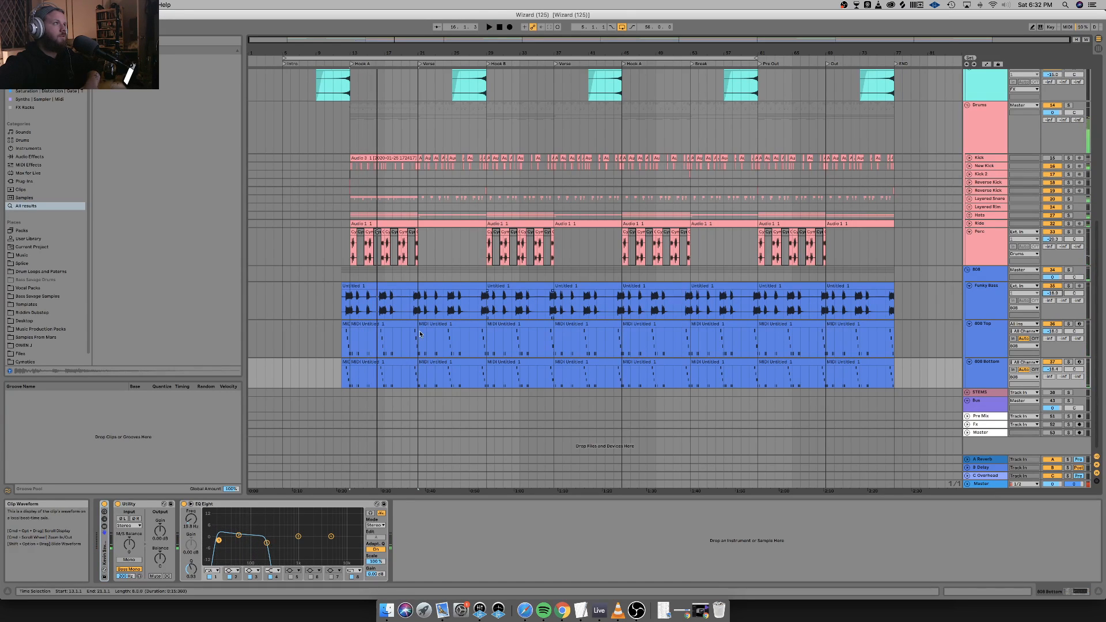
Open the short 808 Top clip just before Hook A in the note editor and play the track from the clip's surroundings.
left_click(368, 324)
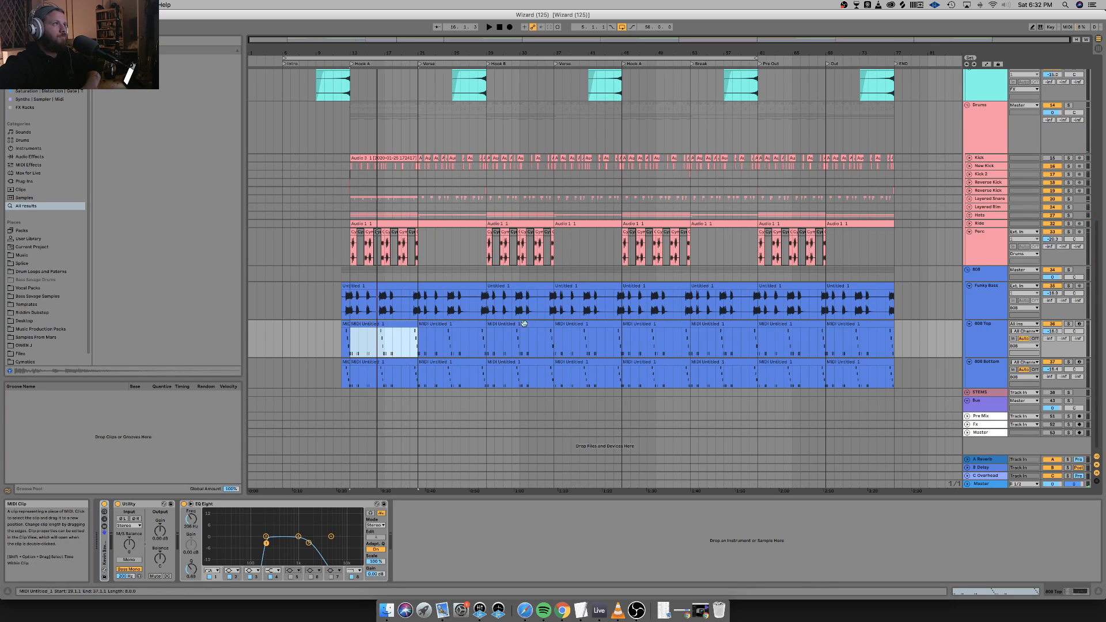
double_click(344, 324)
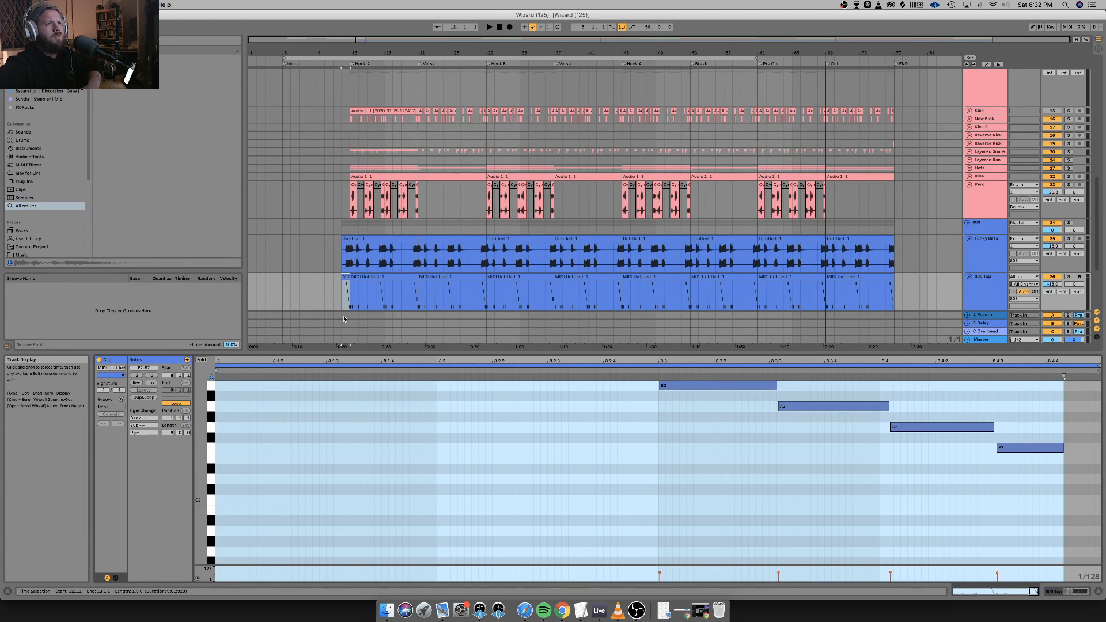
key("space")
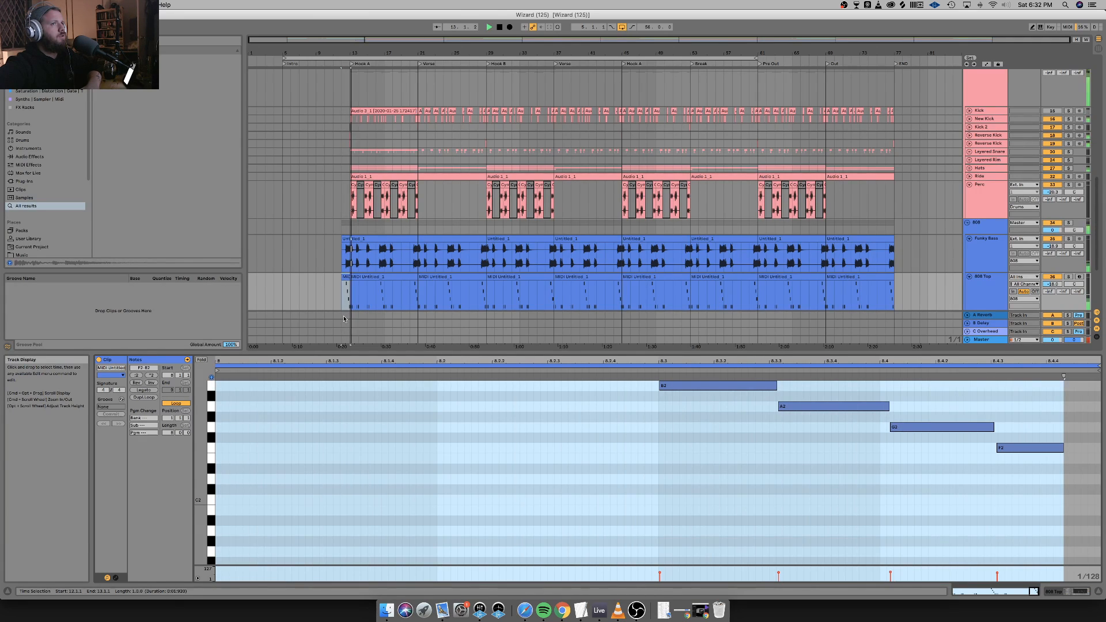
Open the longer Hook A clip on the 808 Top track in the note editor and play it through.
key("space")
left_click(1097, 591)
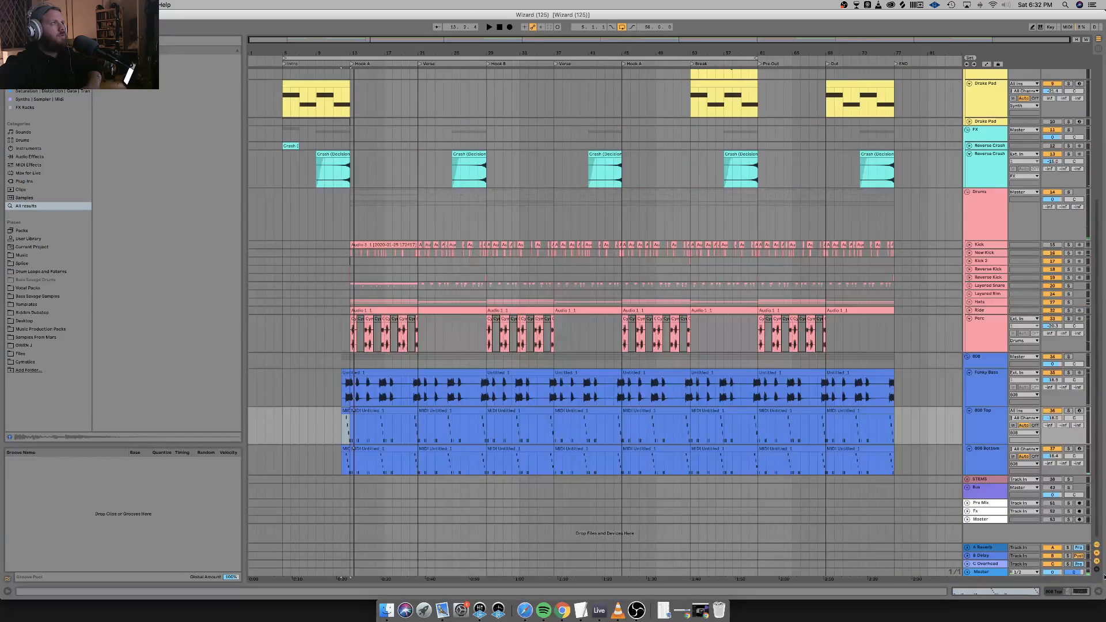
left_click(363, 411)
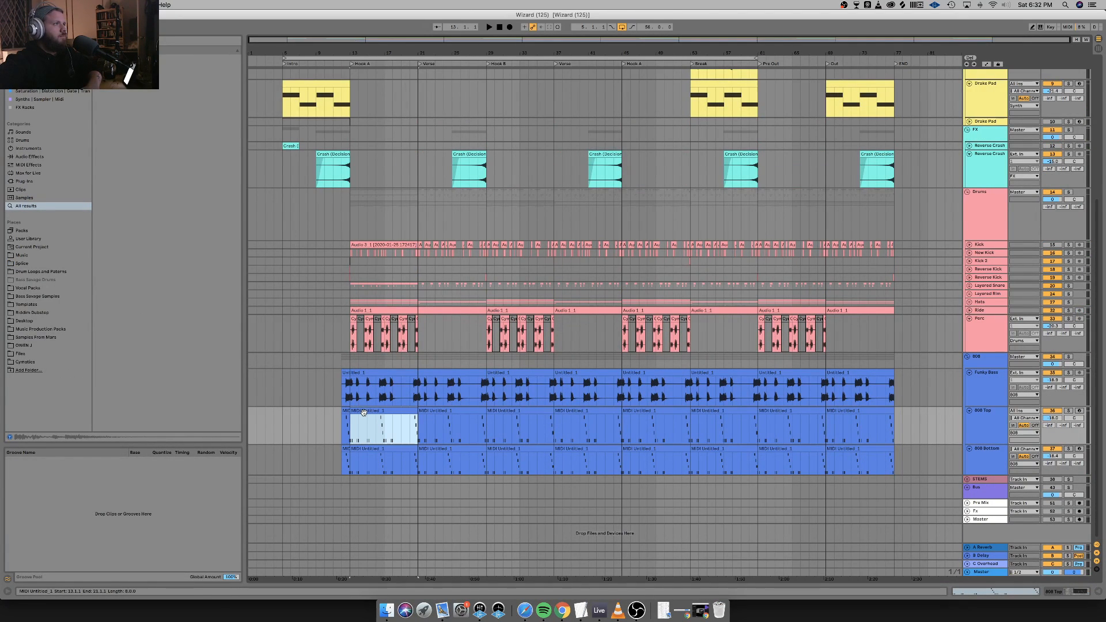
double_click(363, 411)
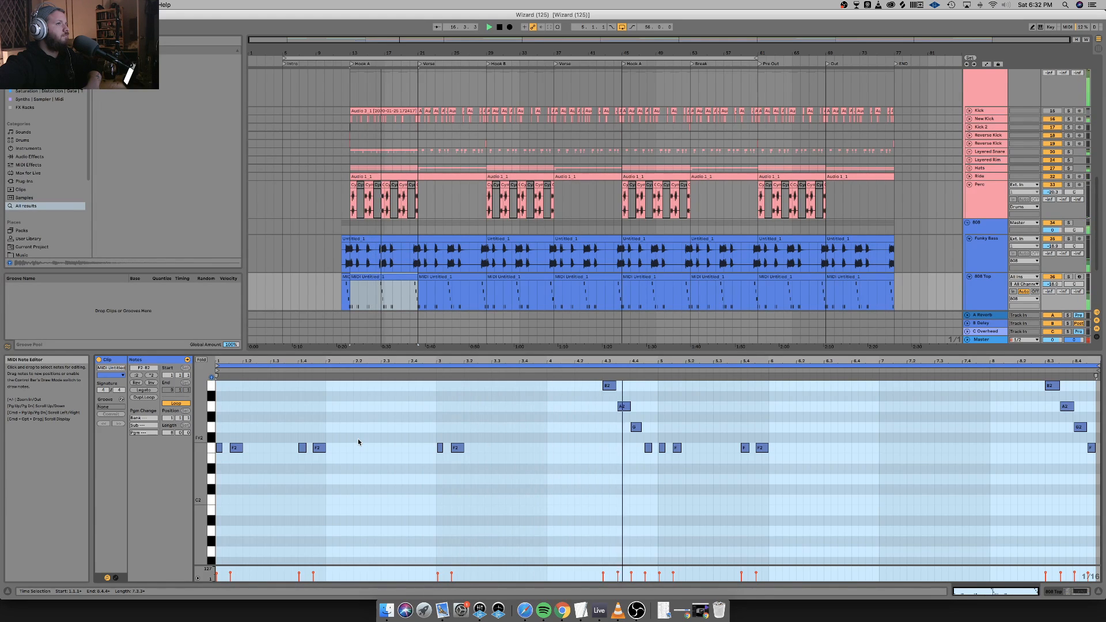
key("space")
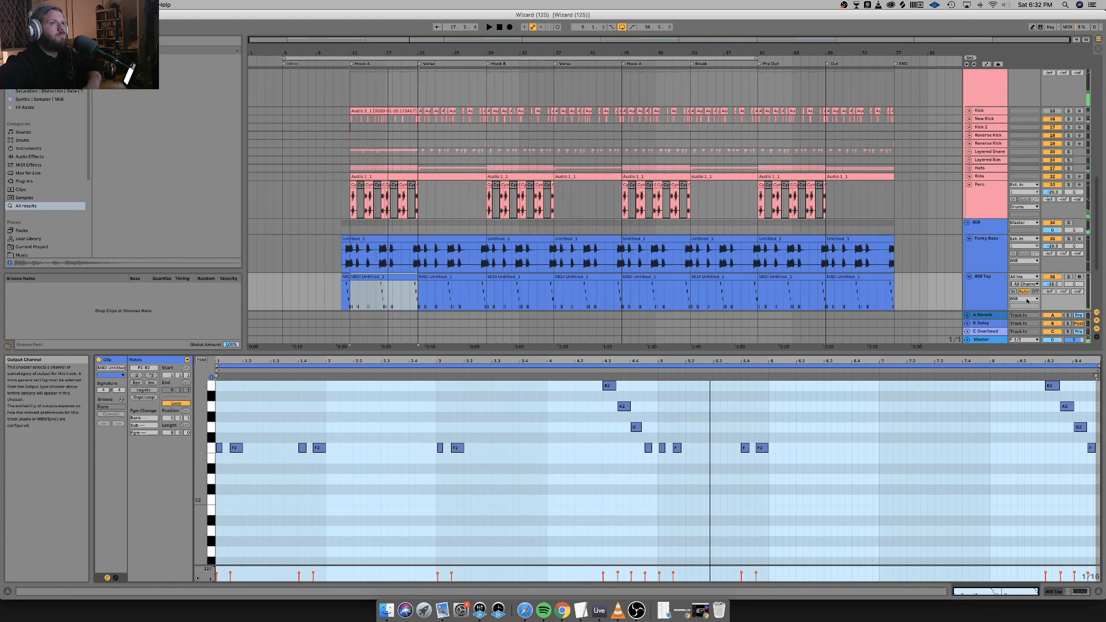
Solo the 808 Top track, play it and expand the 808 Maker rack in its device chain.
left_click(1082, 289)
left_click(1068, 277)
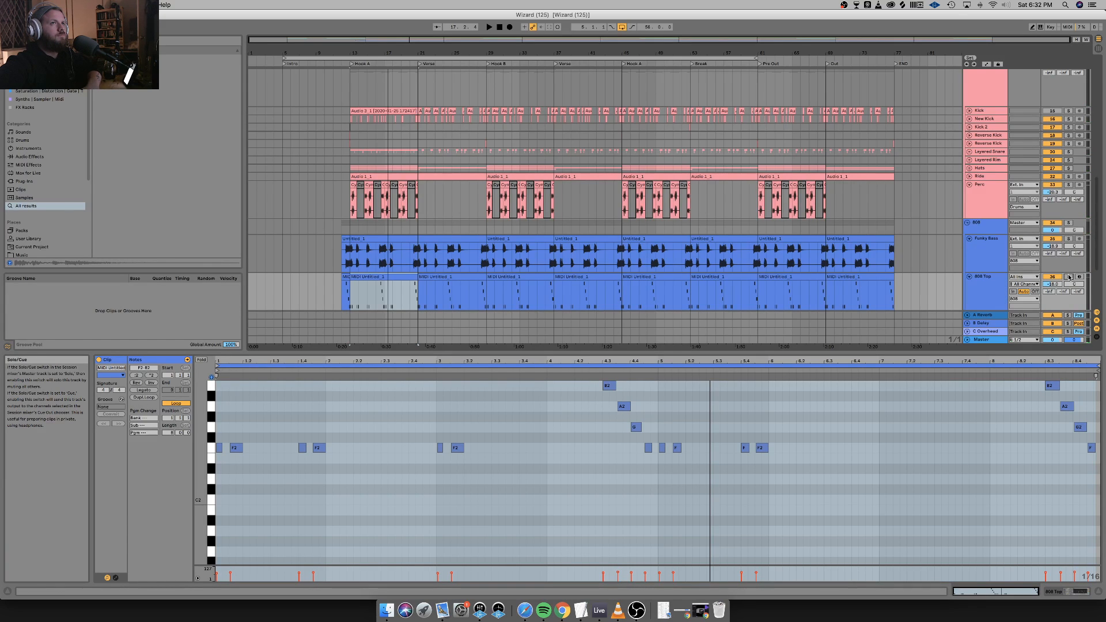
key("space")
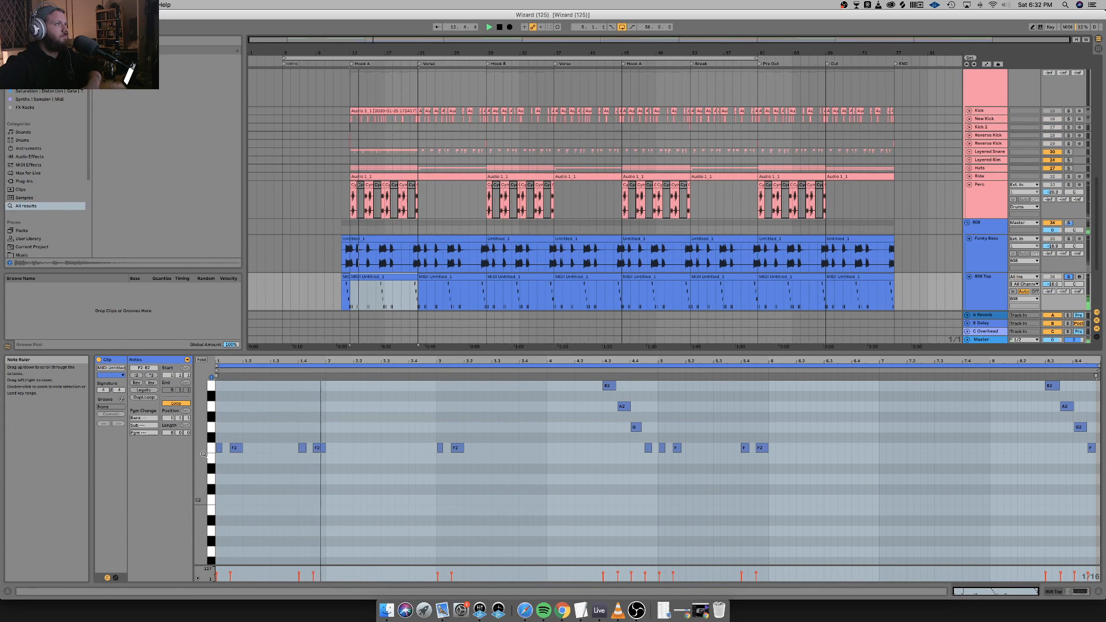
left_click(1080, 593)
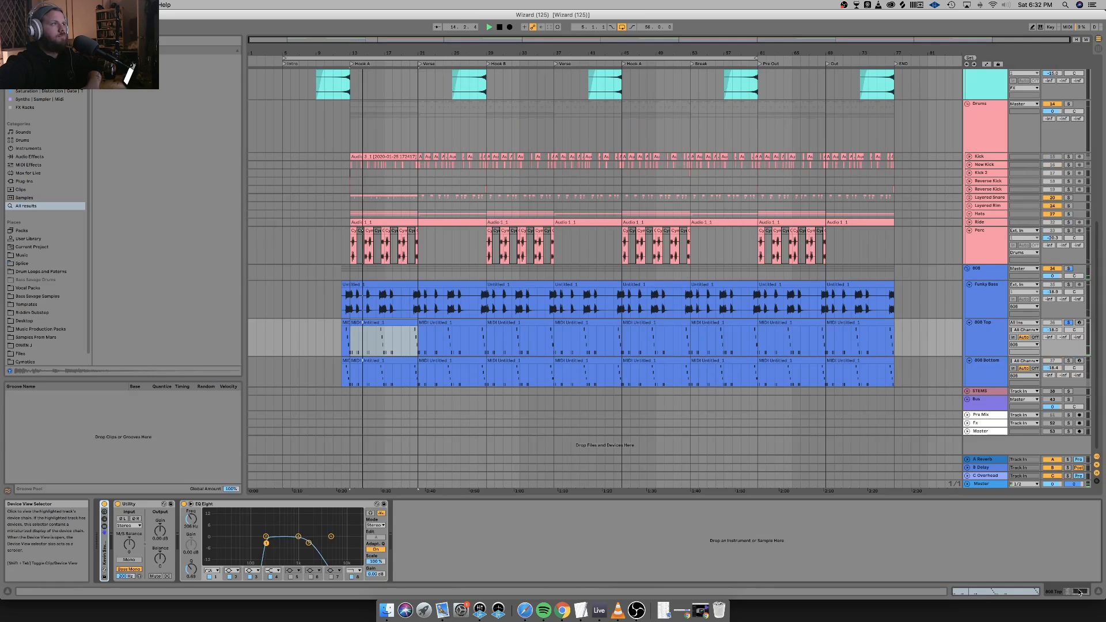
double_click(109, 547)
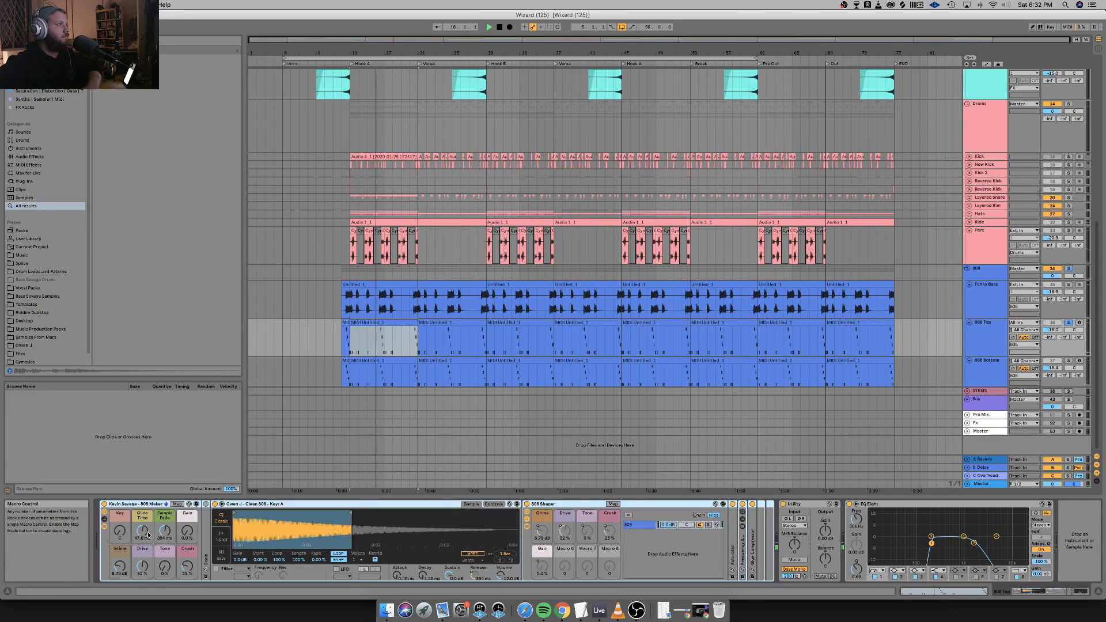
Shorten the Sample Fade on 808 Top's 808 Maker rack and replay the soloed part.
key("space")
key("space")
left_click_drag(165, 531, 164, 540)
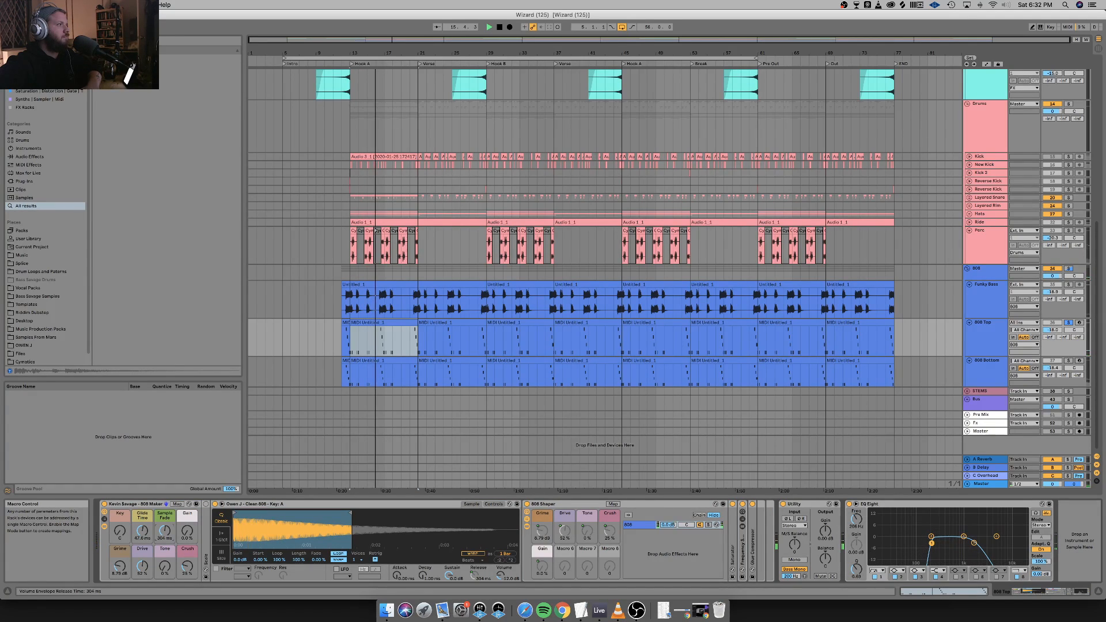
key("space")
key("space")
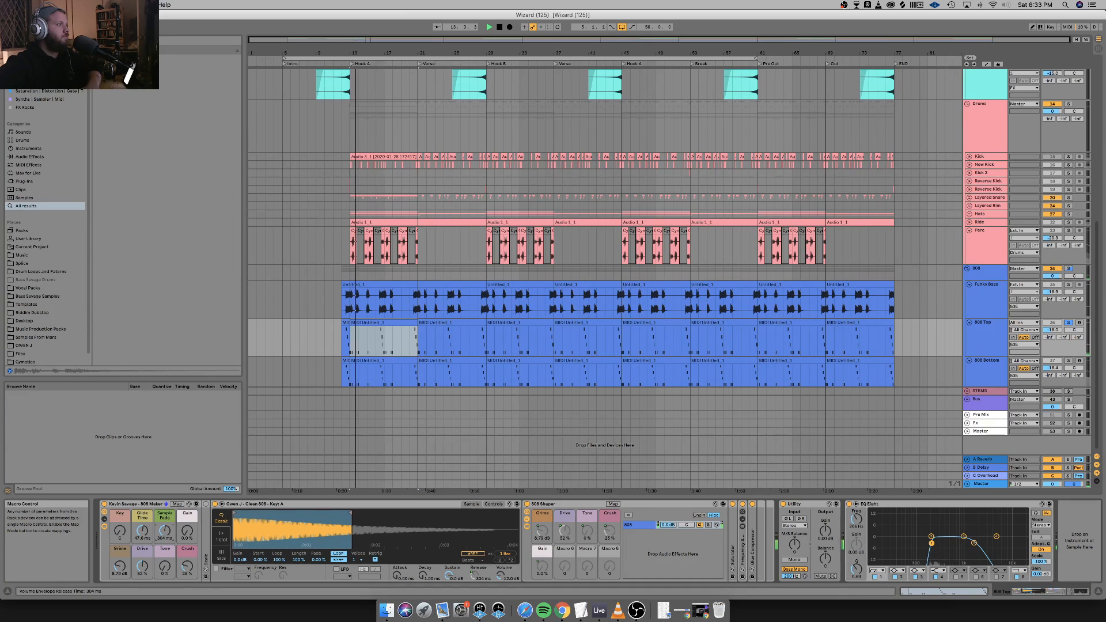
Replace the 808 Maker rack on 808 Bottom with a copy of 808 Top's adjusted rack and replay the section.
left_click(156, 505)
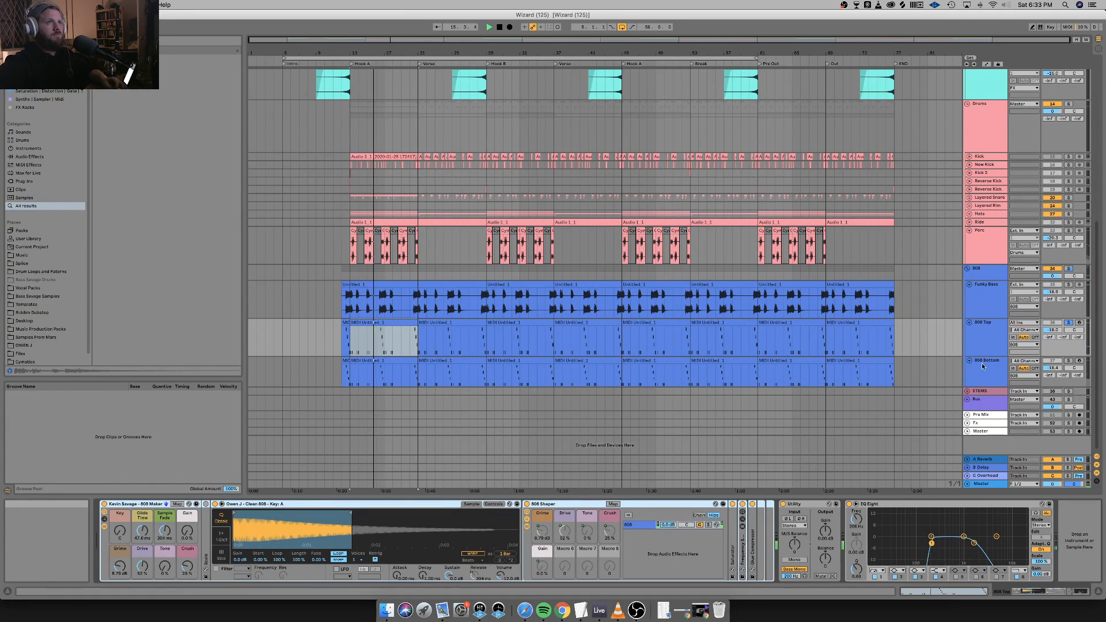
left_click(970, 373)
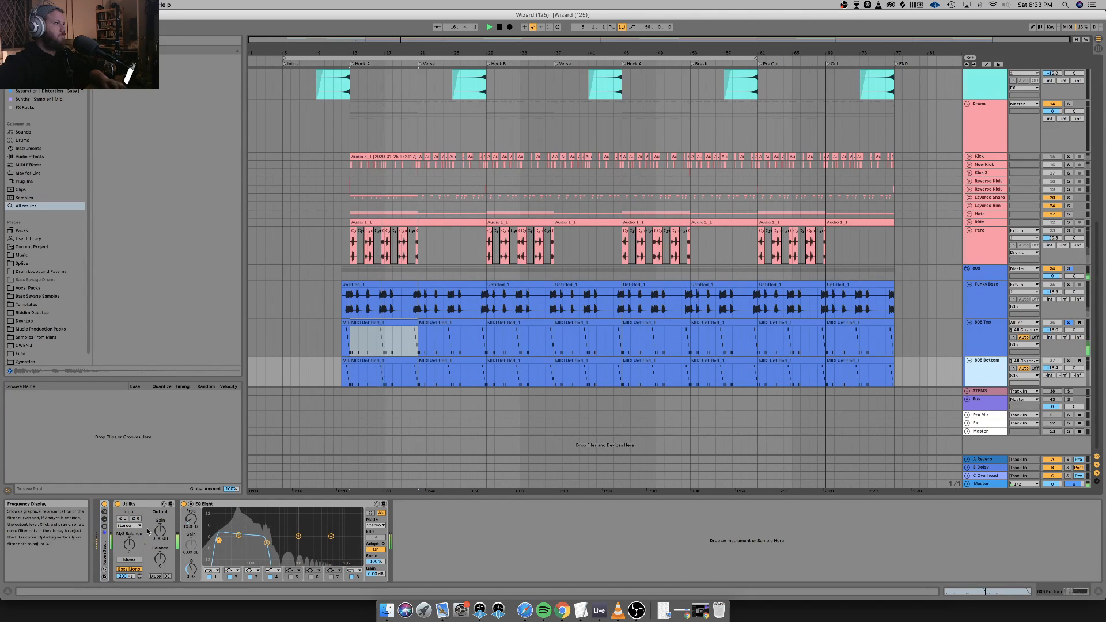
double_click(105, 547)
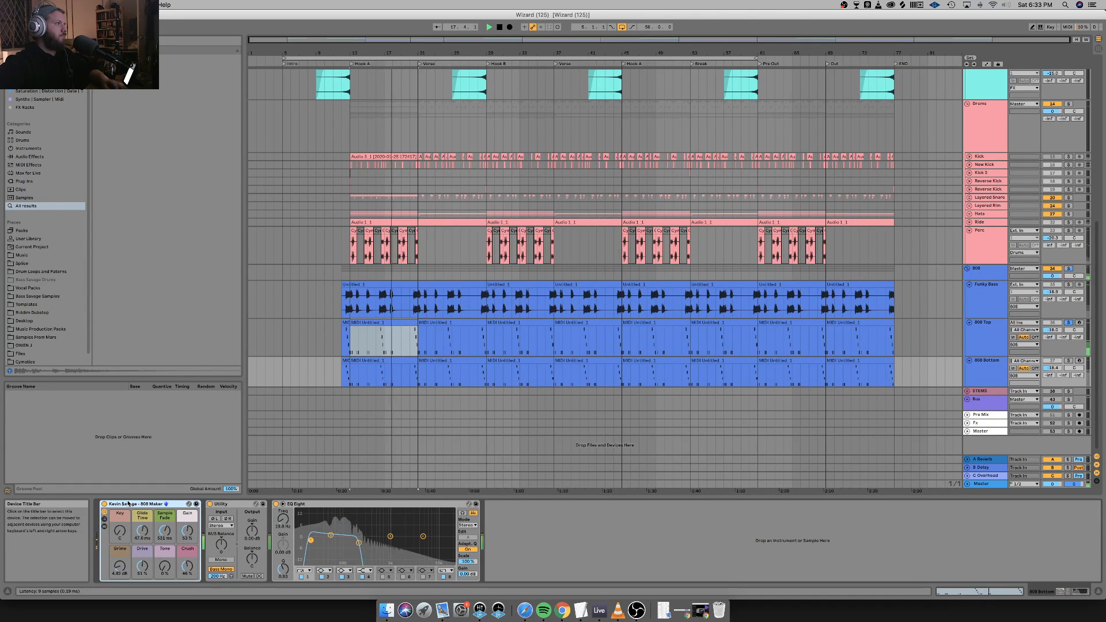
left_click(104, 527)
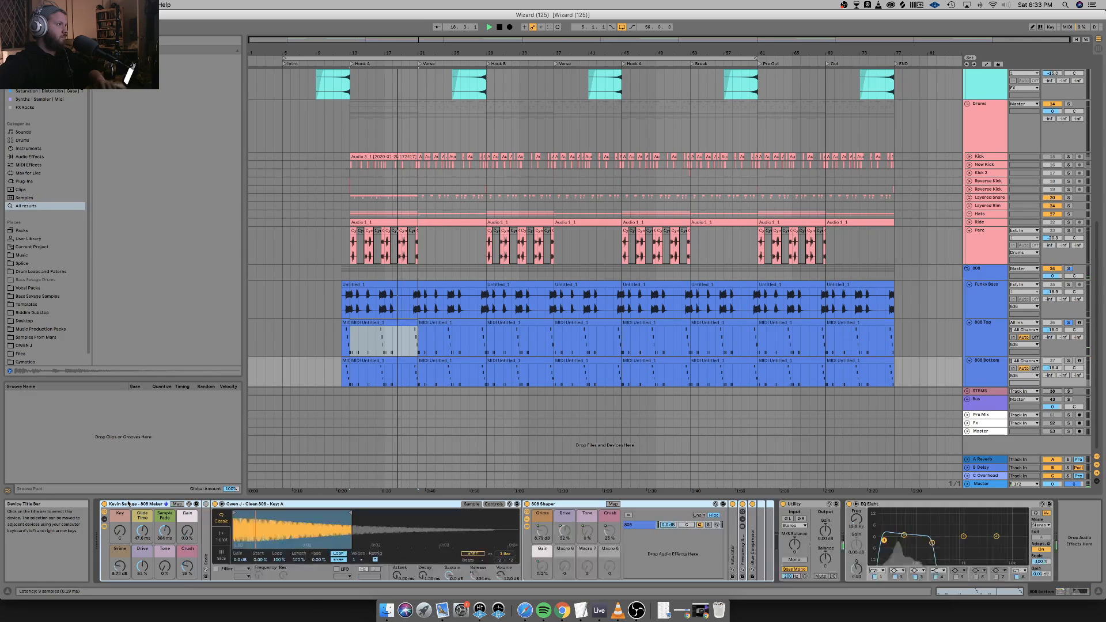
key("space")
key("space")
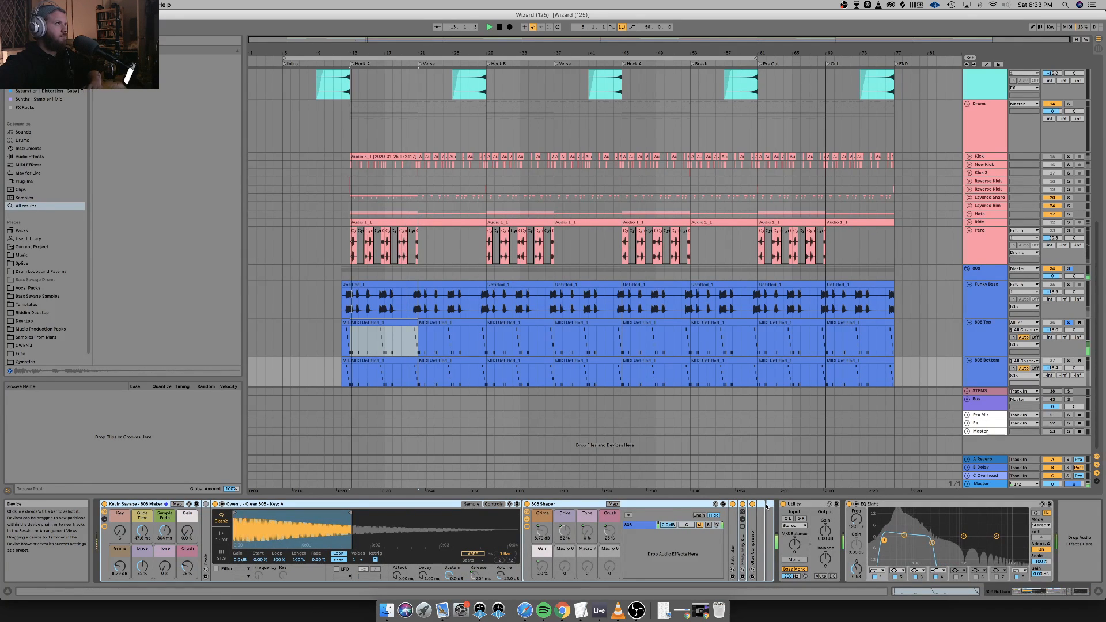
Solo the whole 808 group, set the Funky Bass volume to about -18.7 dB and restart playback.
left_click(975, 346)
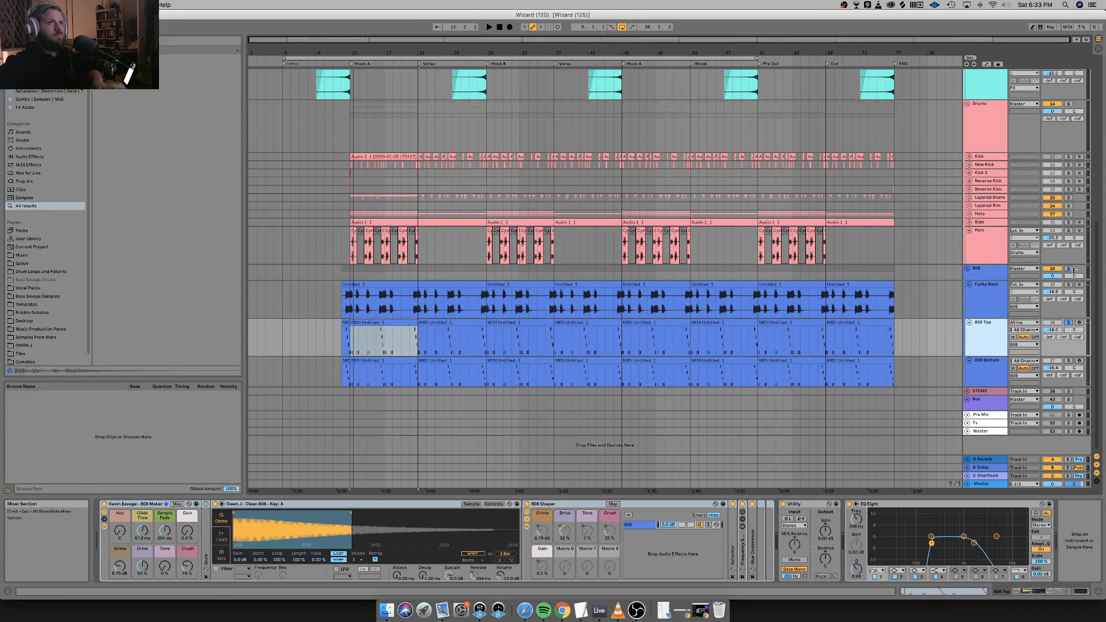
key("space")
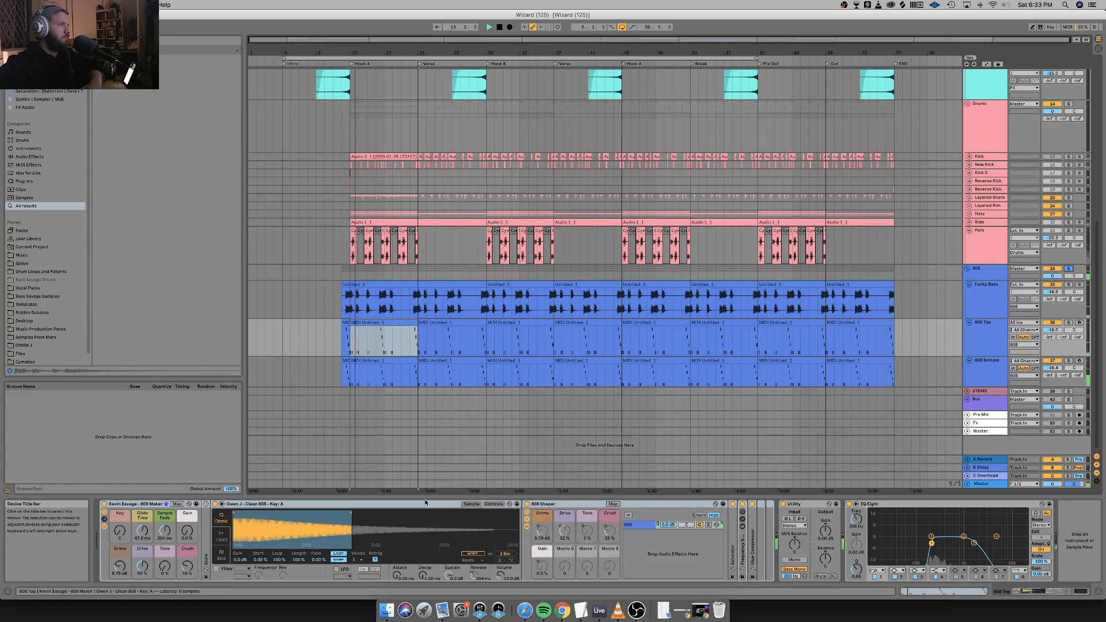
left_click(1001, 300)
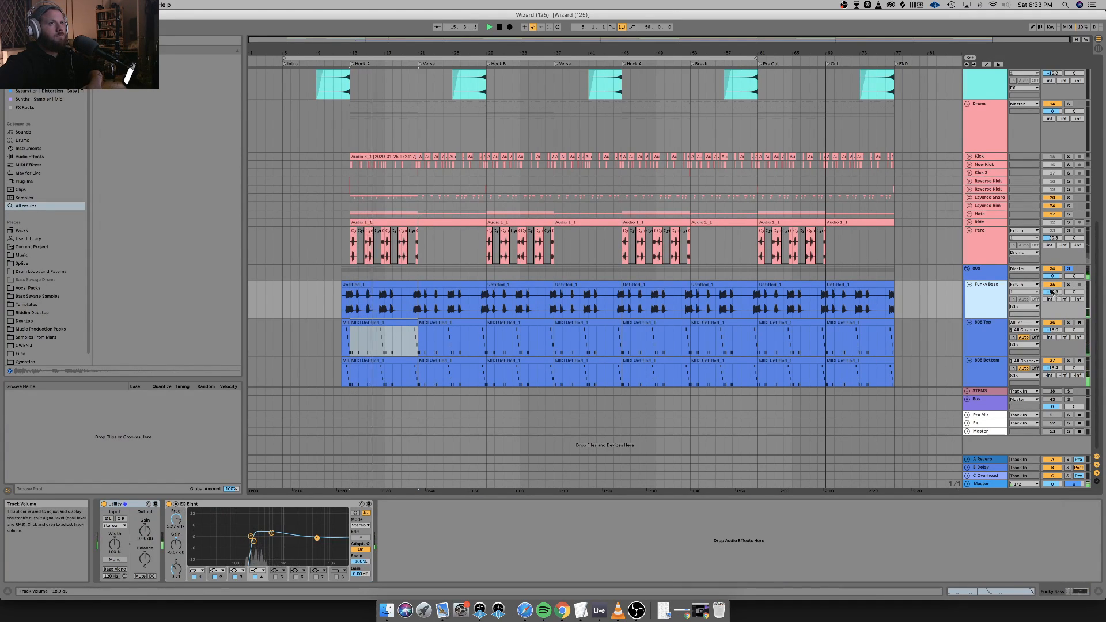
left_click_drag(1053, 292, 1053, 296)
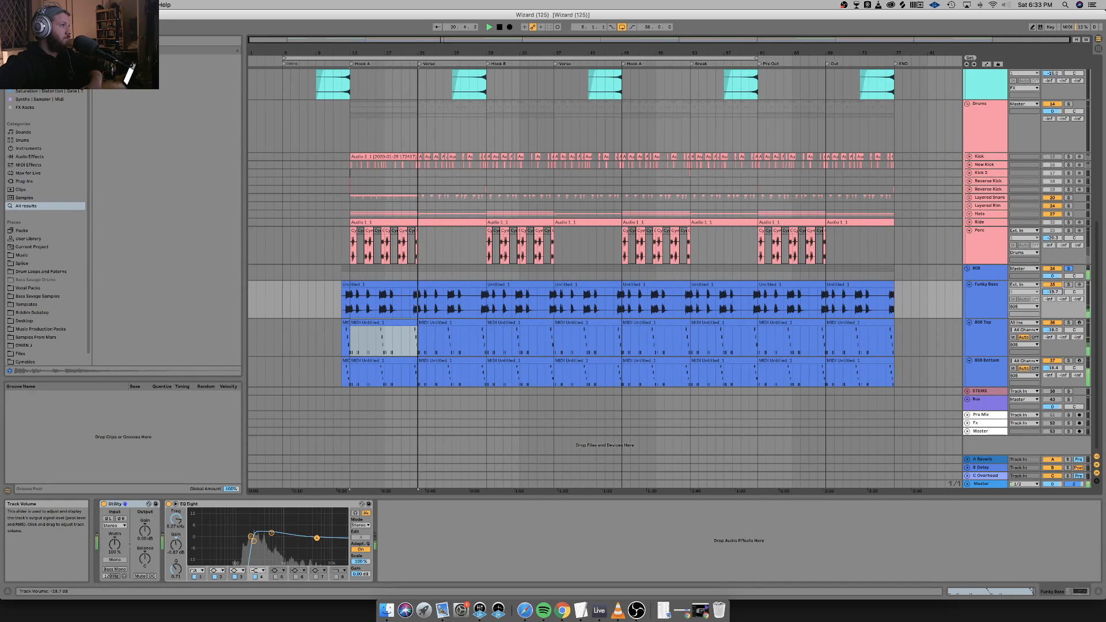
key("space")
key("space")
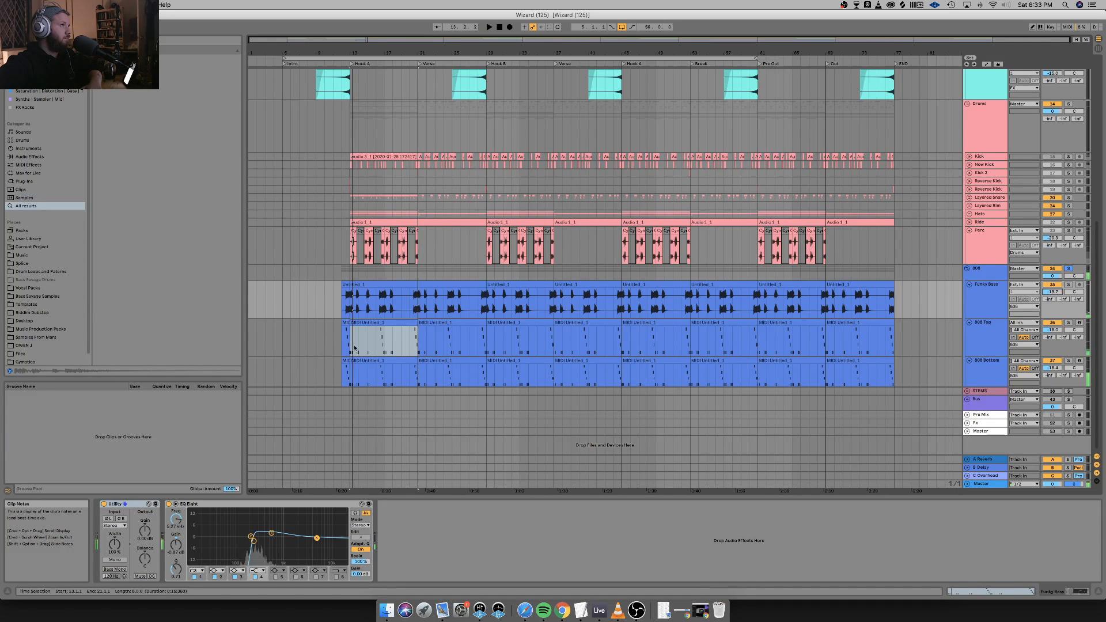
Open the Hook A 808 Top clip, select all of its notes and play the 808 group.
double_click(359, 328)
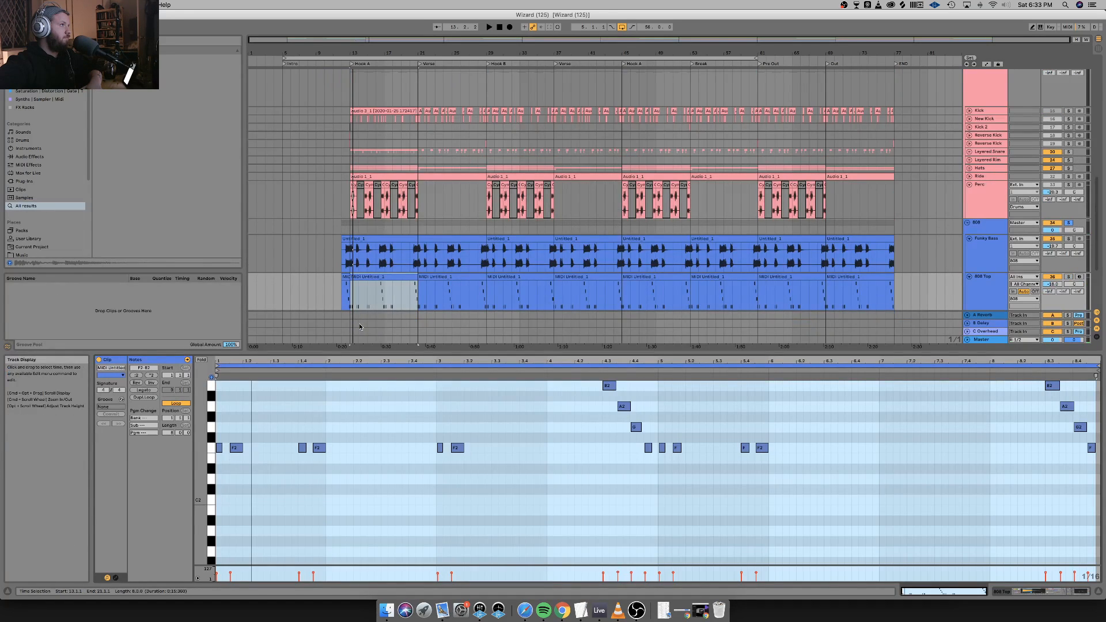
left_click(996, 475)
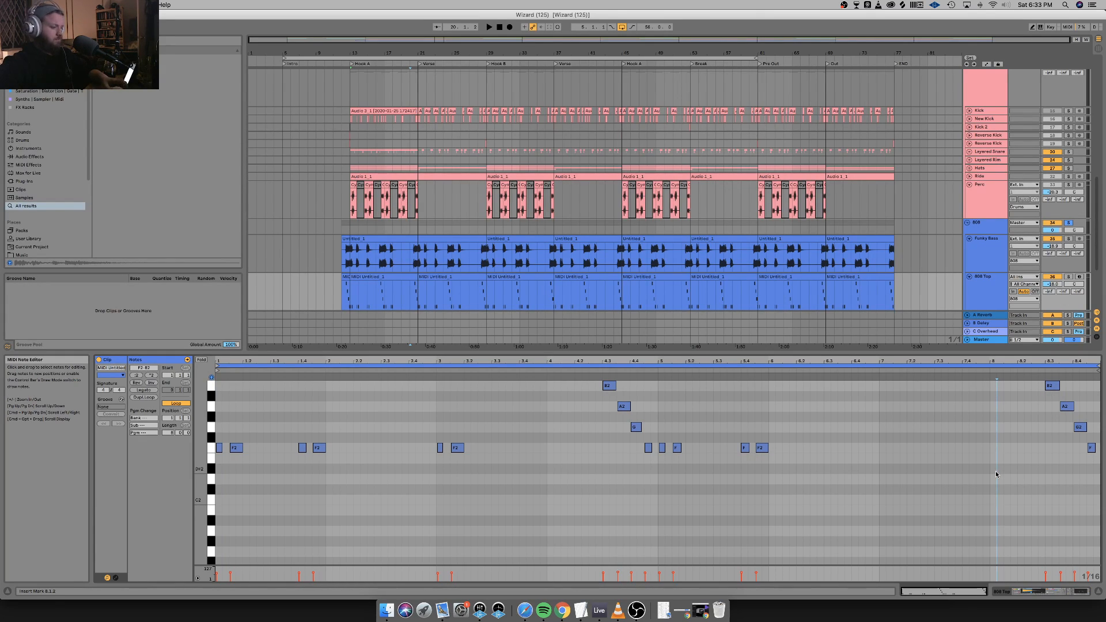
key("super+a")
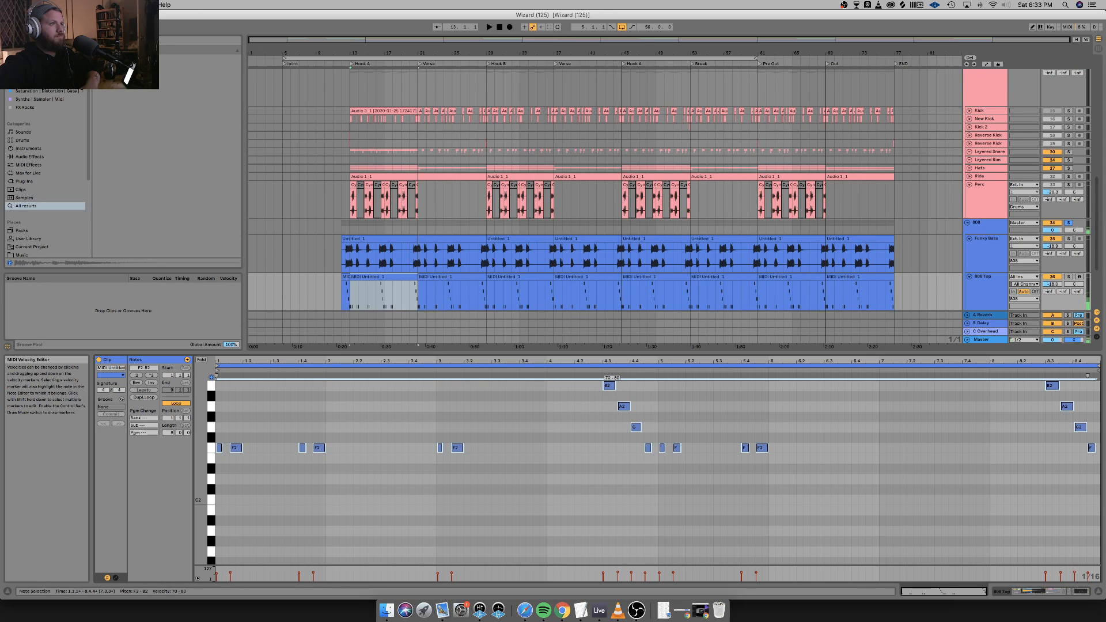
key("space")
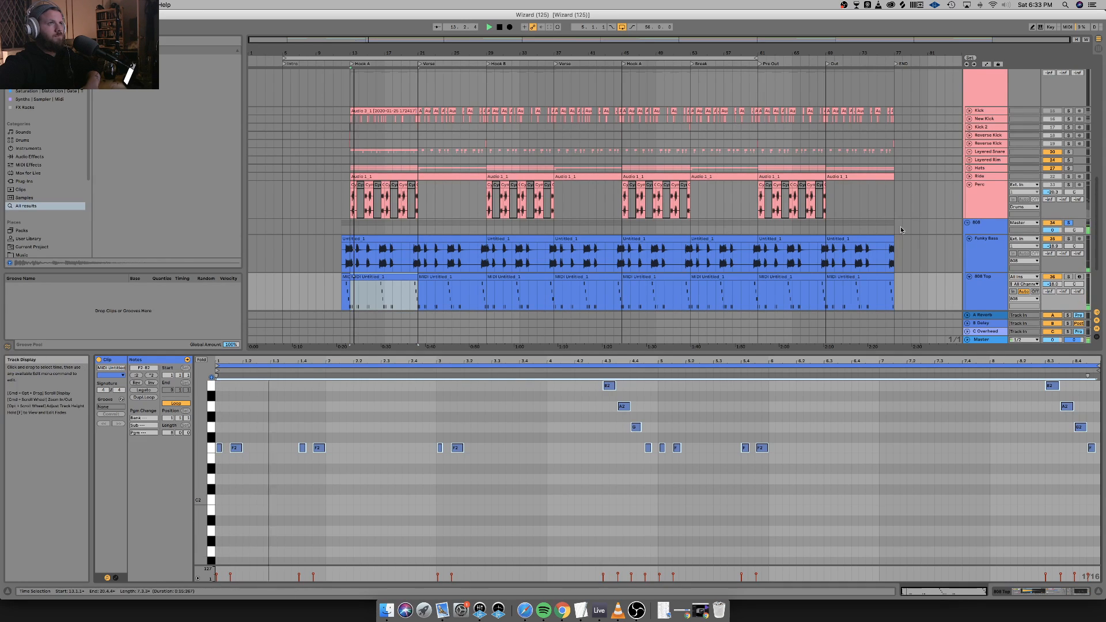
scroll(909, 278, "down", 3)
scroll(909, 279, "down", 1)
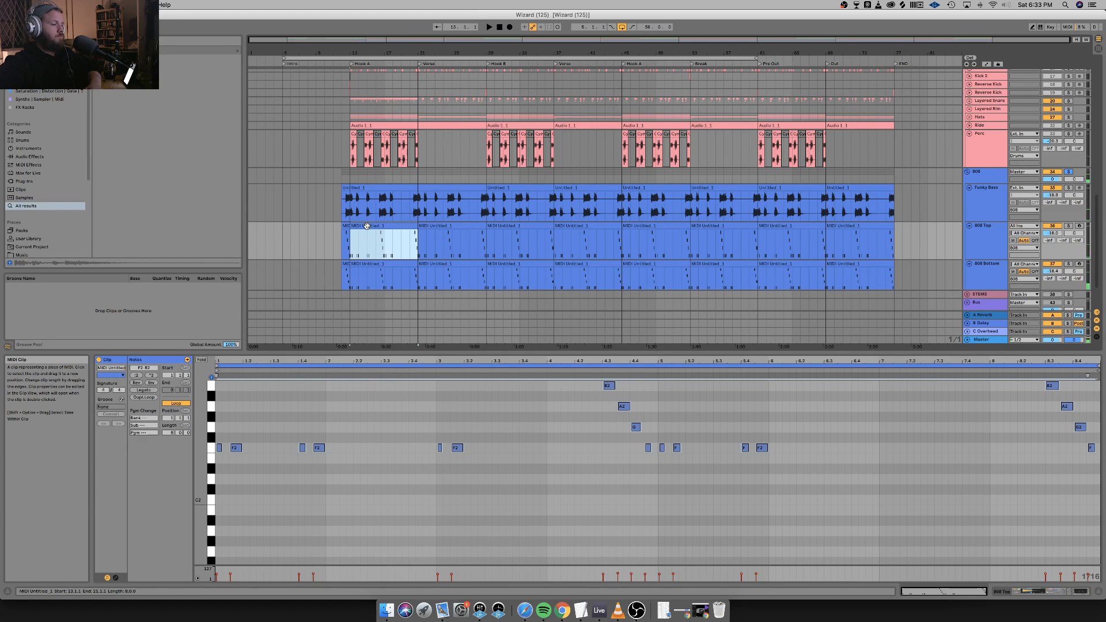
Check the Hook A 808 Bottom clip against the group's playback and select all notes in the note editor.
left_click(370, 263)
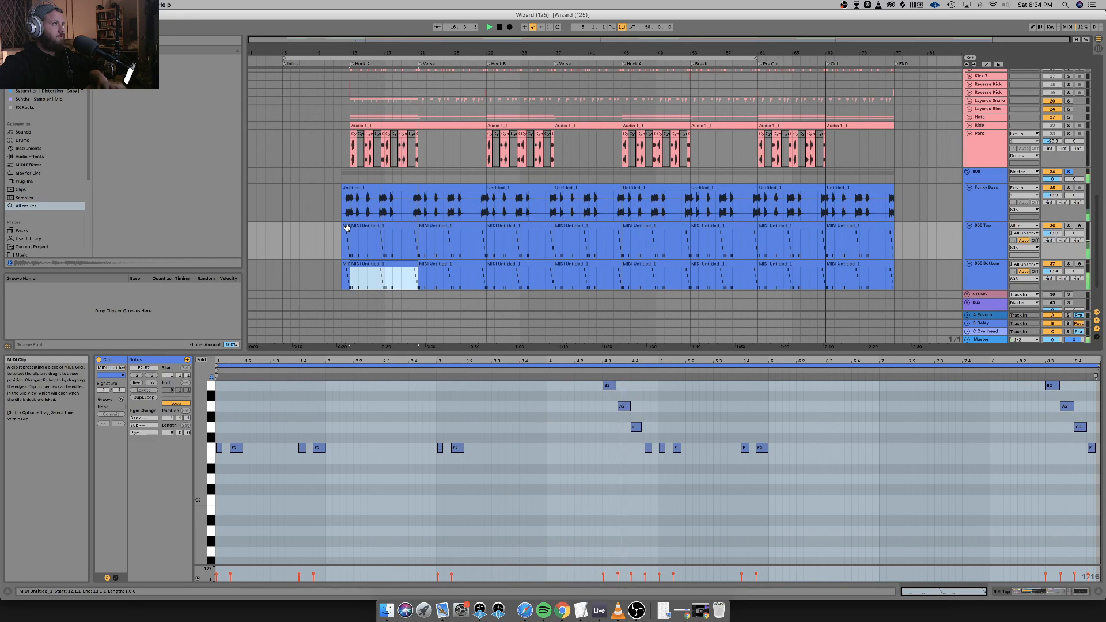
key("space")
key("space")
left_click(612, 428)
key("super+a")
key("space")
scroll(607, 426, "down", 2)
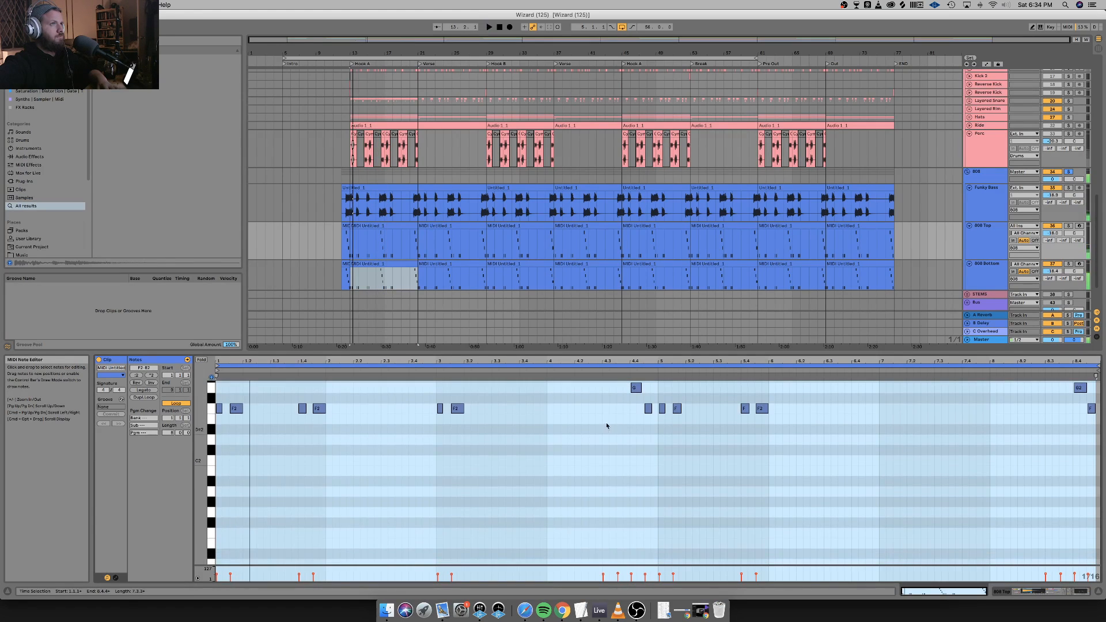
Examine the descending run starting on the first B2 note and audition it with the 808 group soloed.
scroll(606, 436, "up", 6)
scroll(610, 444, "down", 1)
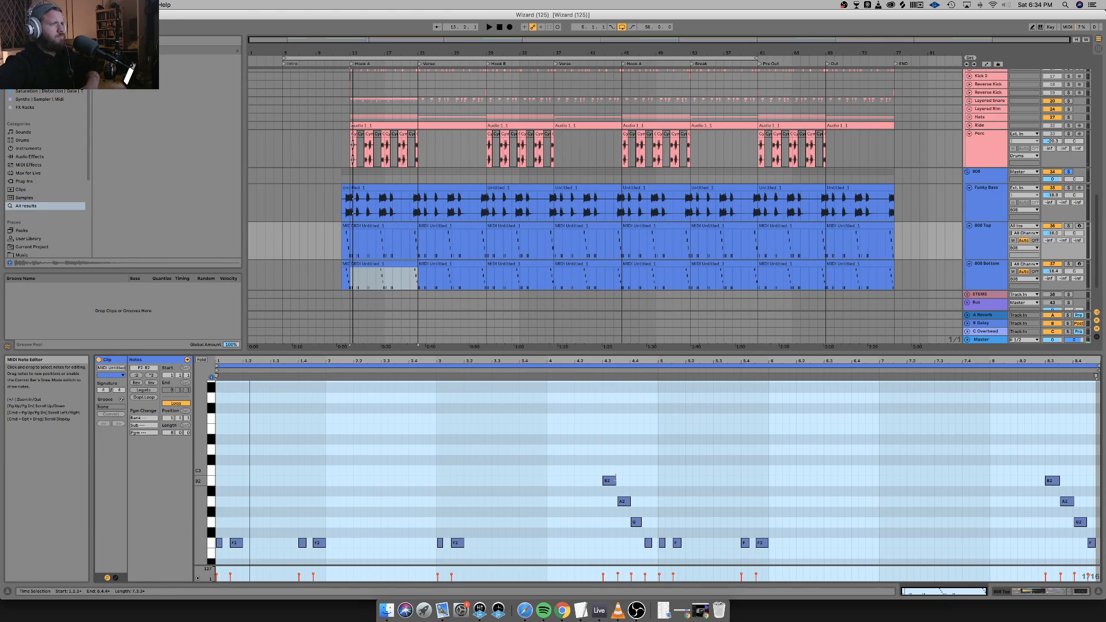
left_click(614, 479)
key("space")
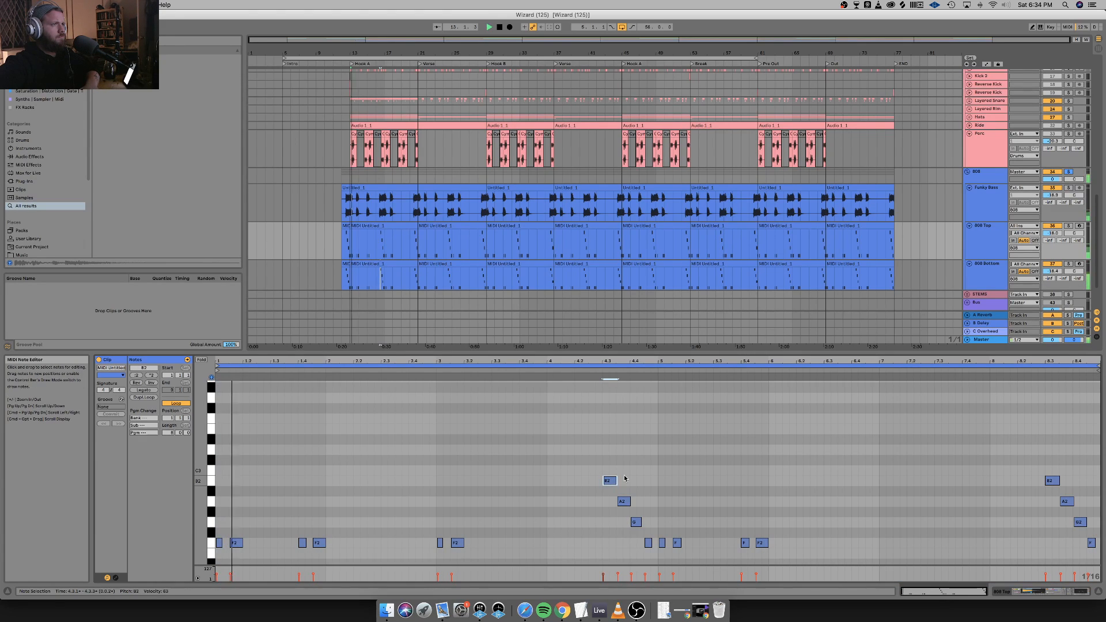
key("space")
left_click(603, 461)
key("space")
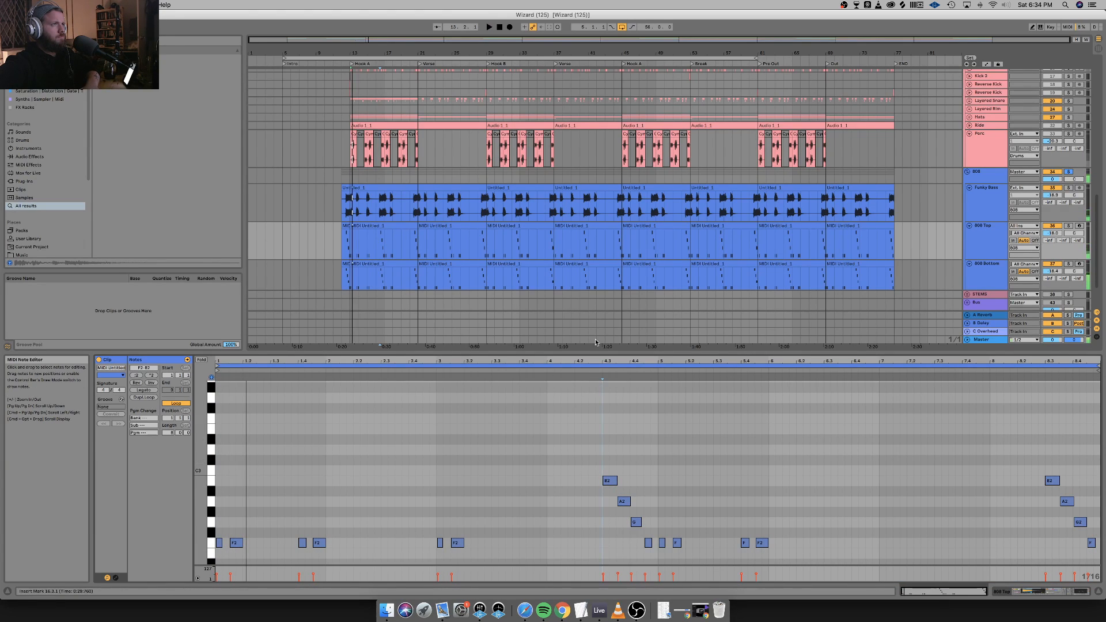
left_click(601, 370)
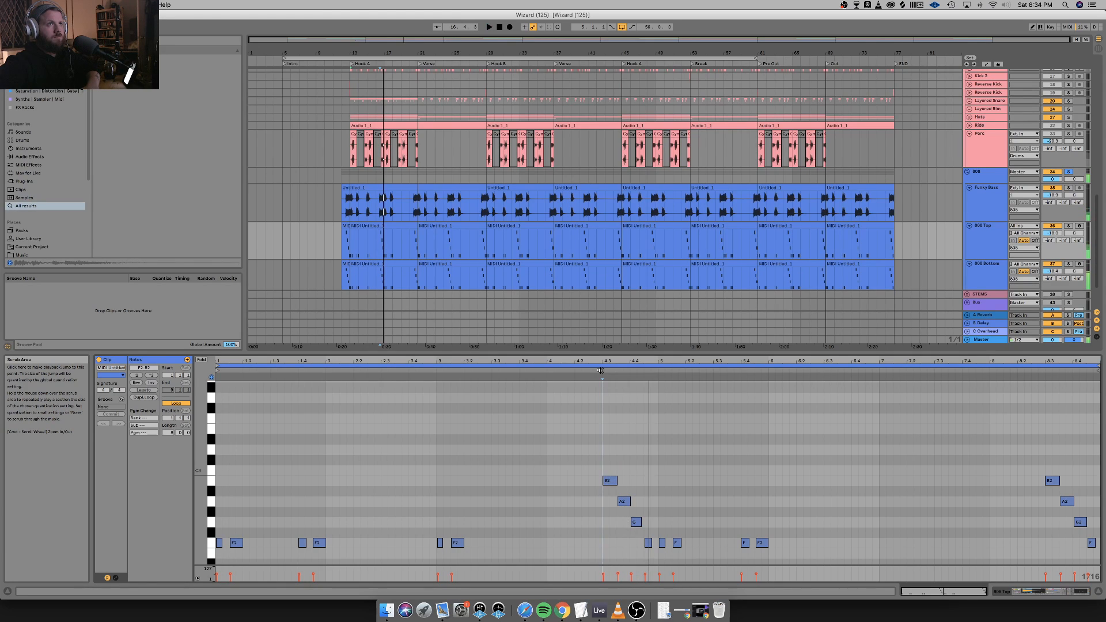
Select the 808 group track and show its device chain.
left_click(983, 177)
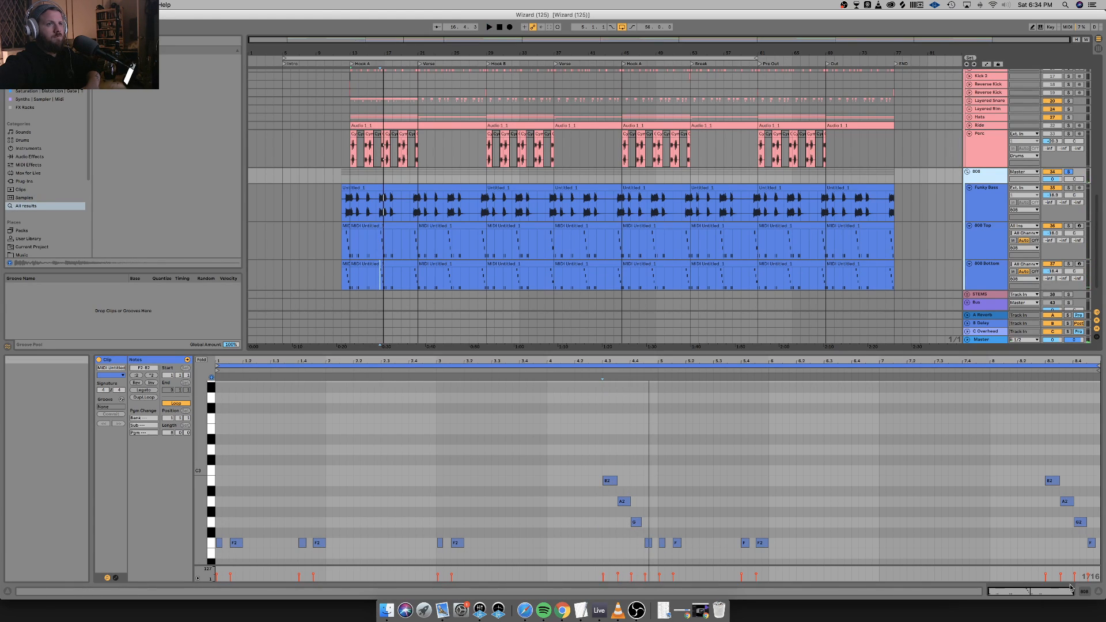
left_click(1081, 593)
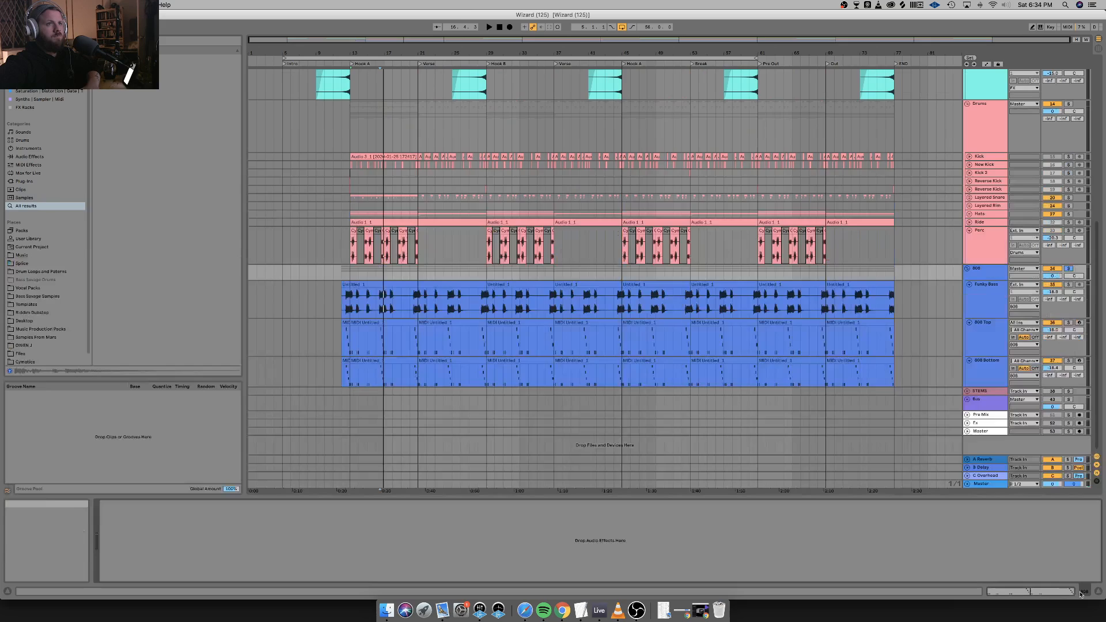
right_click(298, 556)
mouse_move(330, 556)
left_click(393, 548)
Unfold the white Master track below the Fx track and show its device chain.
left_click(987, 275)
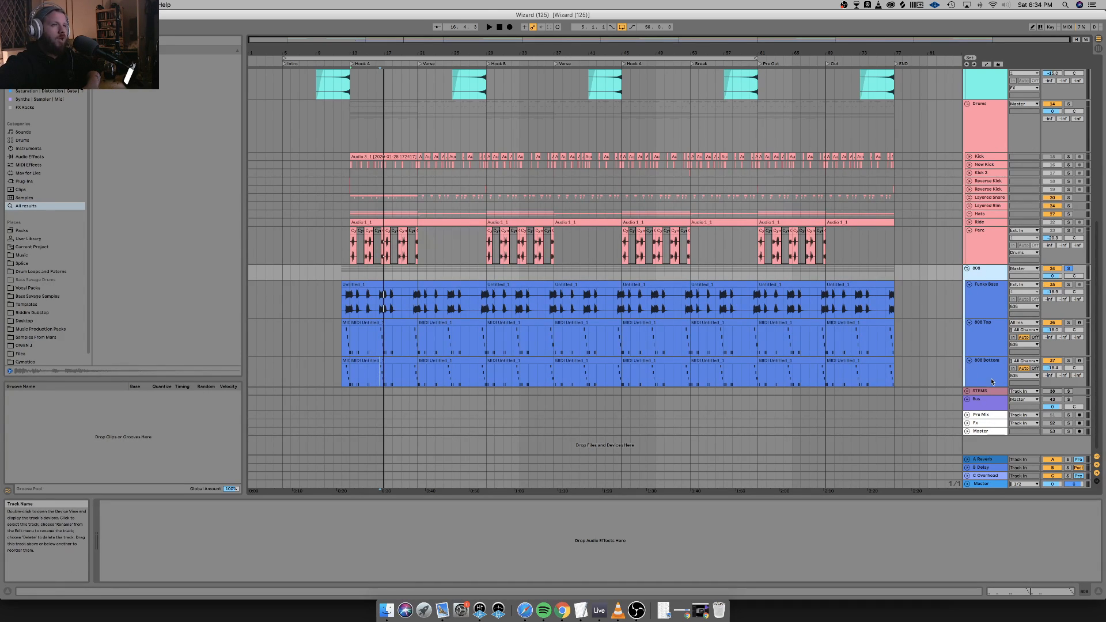
left_click(968, 431)
left_click(969, 433)
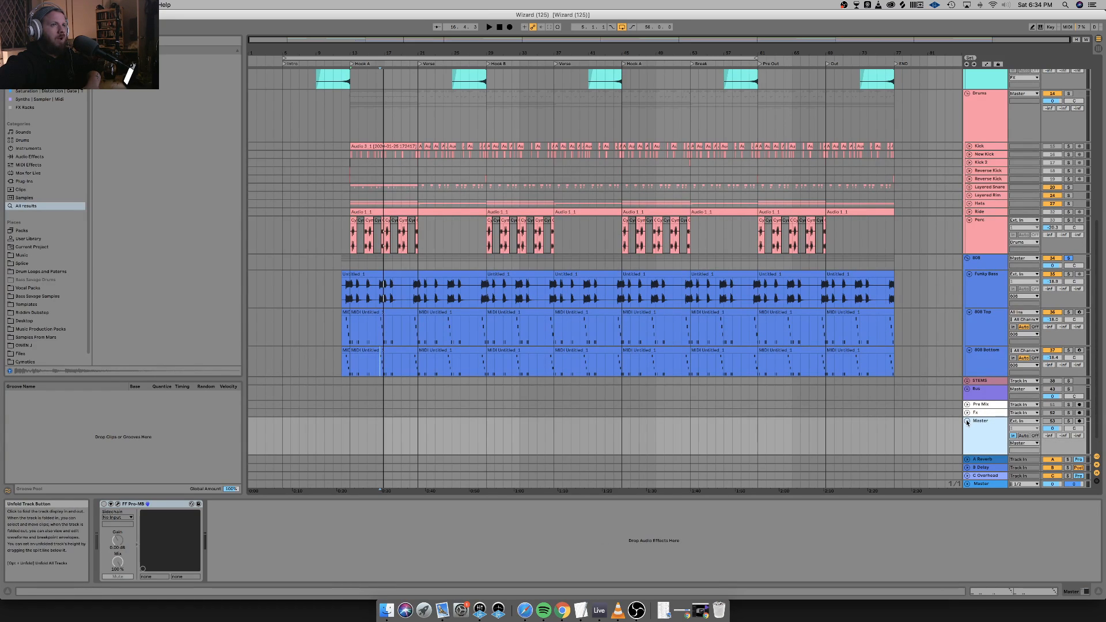
Copy the rack holding Side Chain Kick and Side Chain Snare from the white Fx track onto the 808 group.
left_click(967, 421)
left_click(968, 413)
left_click(977, 419)
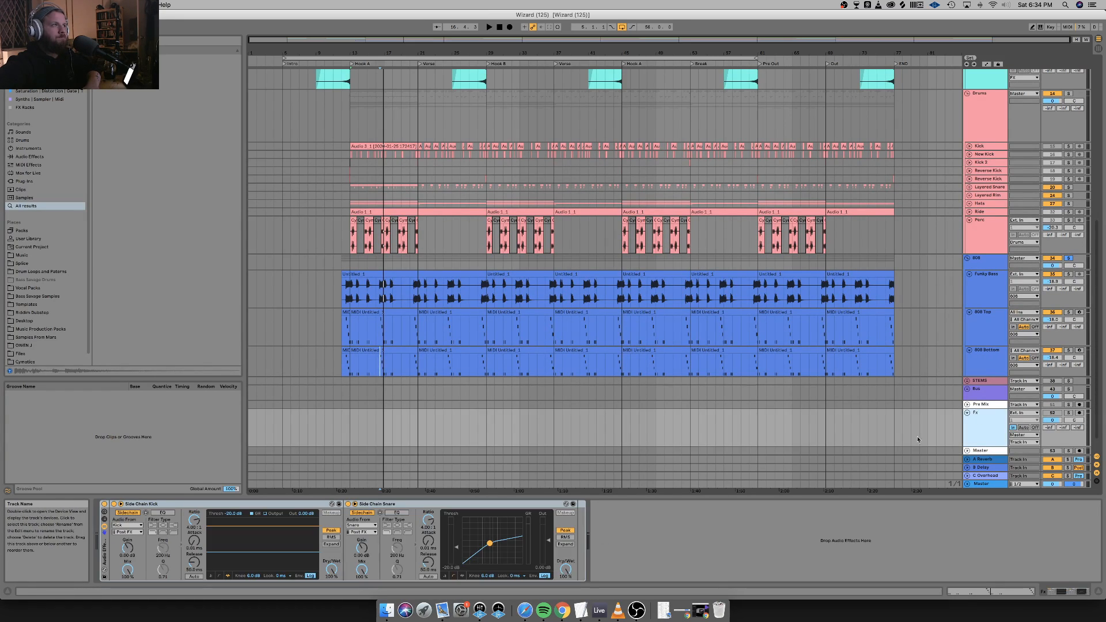
left_click(103, 550)
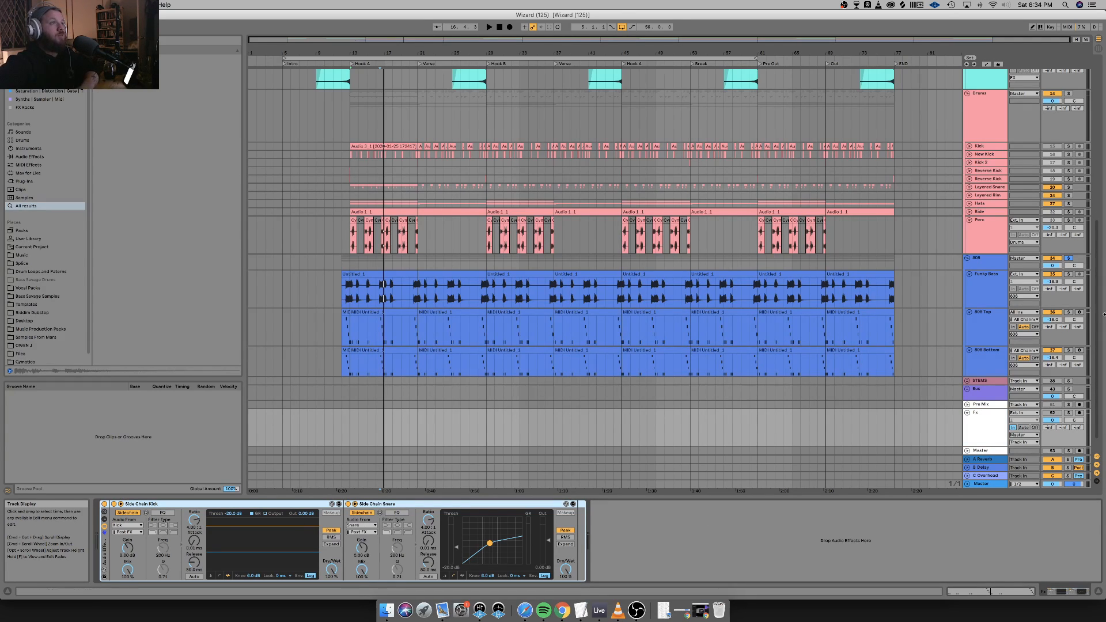
left_click(995, 261)
left_click(453, 523)
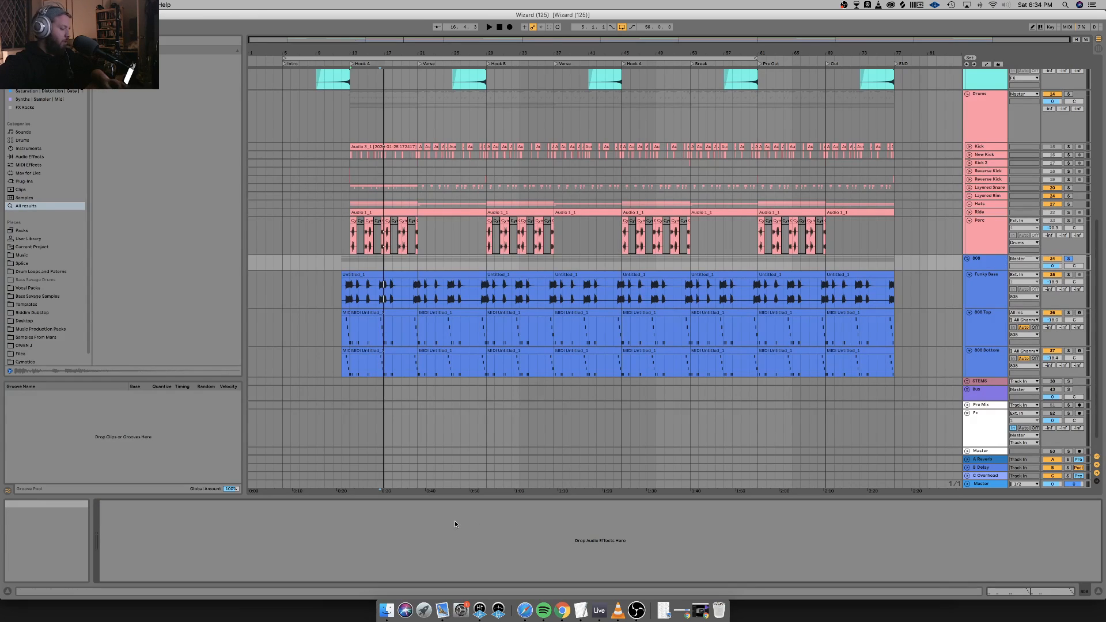
key("super+v")
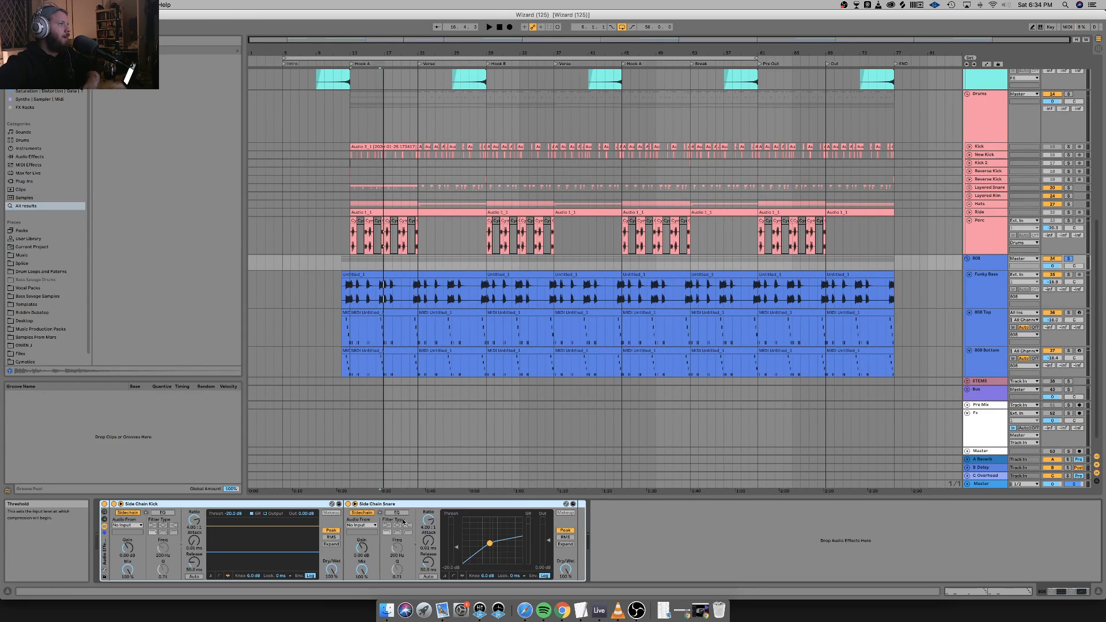
Set the 808 group's Side Chain Kick compressor to listen to Kick and its Side Chain Snare compressor to Snare.
left_click(127, 526)
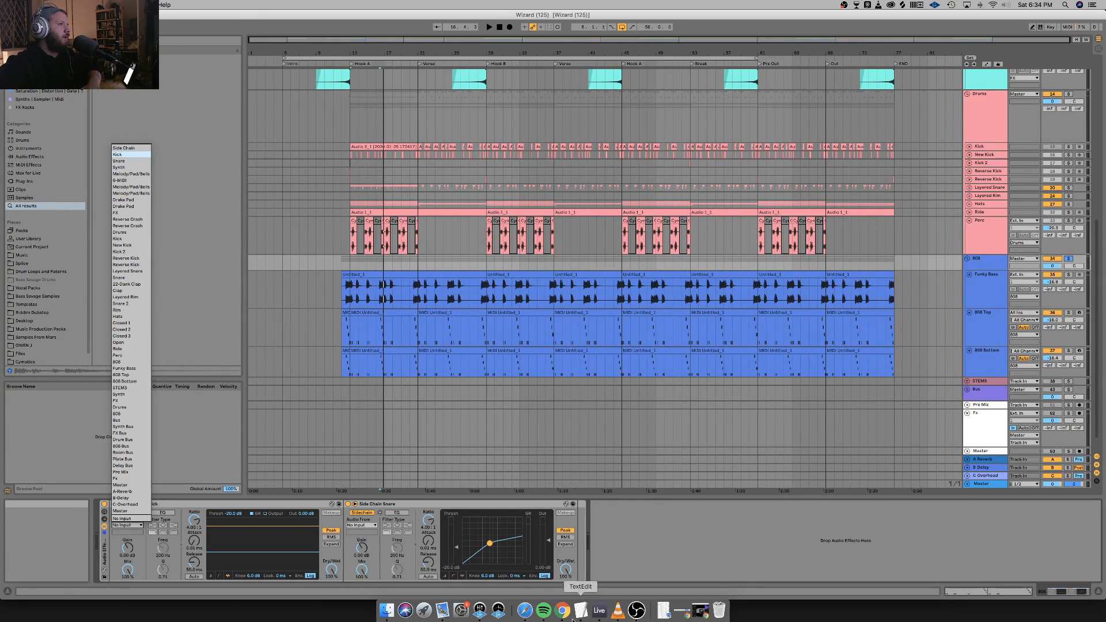
key("Return")
left_click(355, 526)
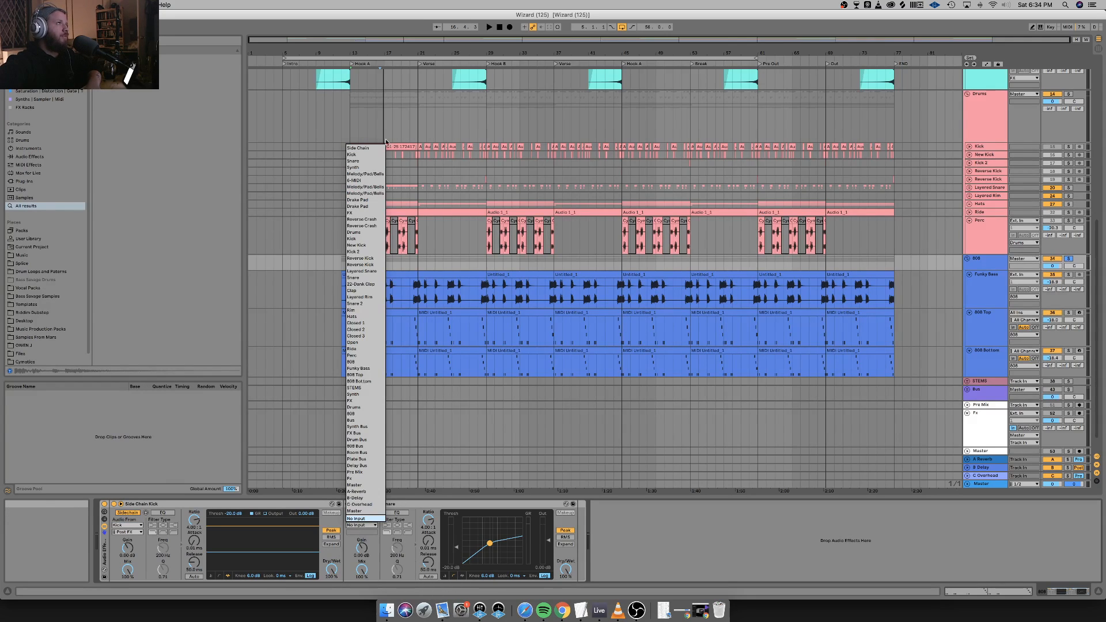
left_click(352, 155)
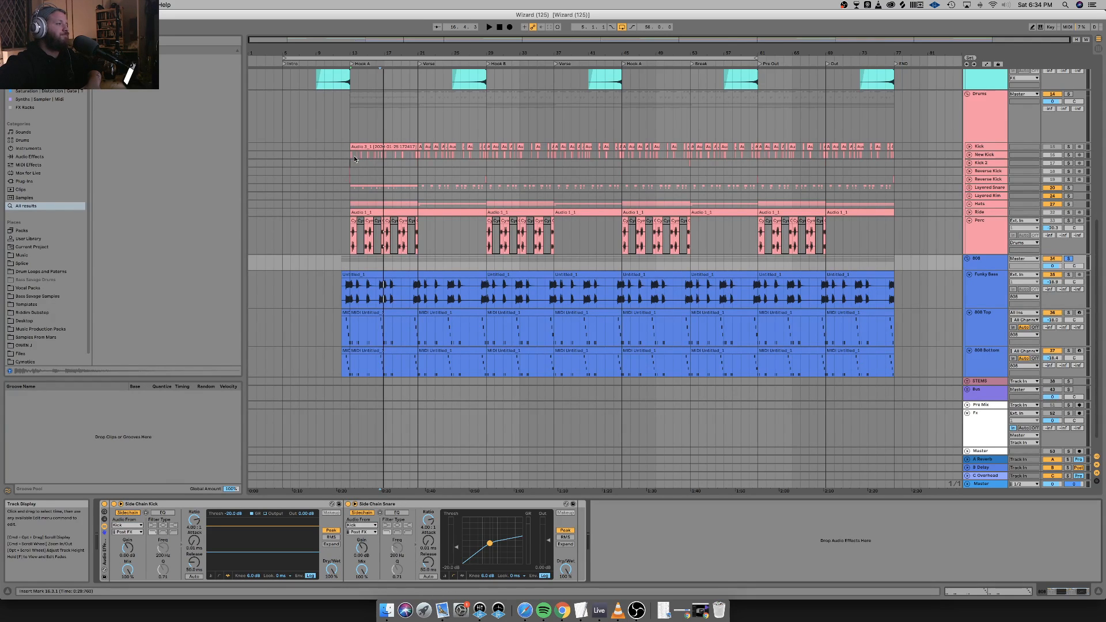
left_click(367, 526)
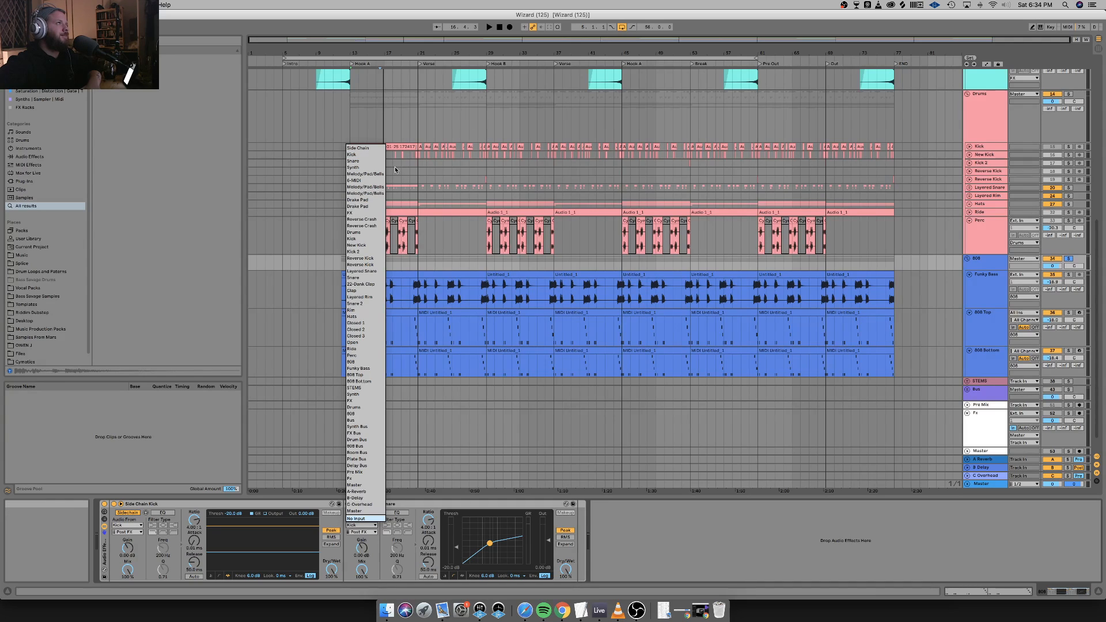
left_click(373, 161)
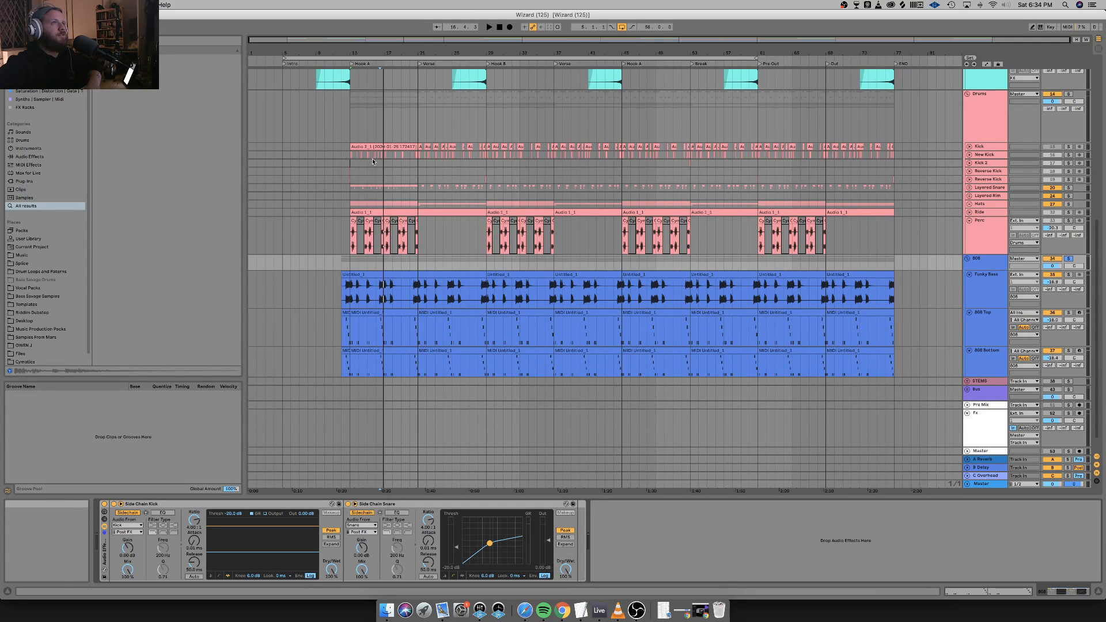
Copy the side-chain compressor rack from the 808 group onto the cyan FX group.
left_click(1097, 593)
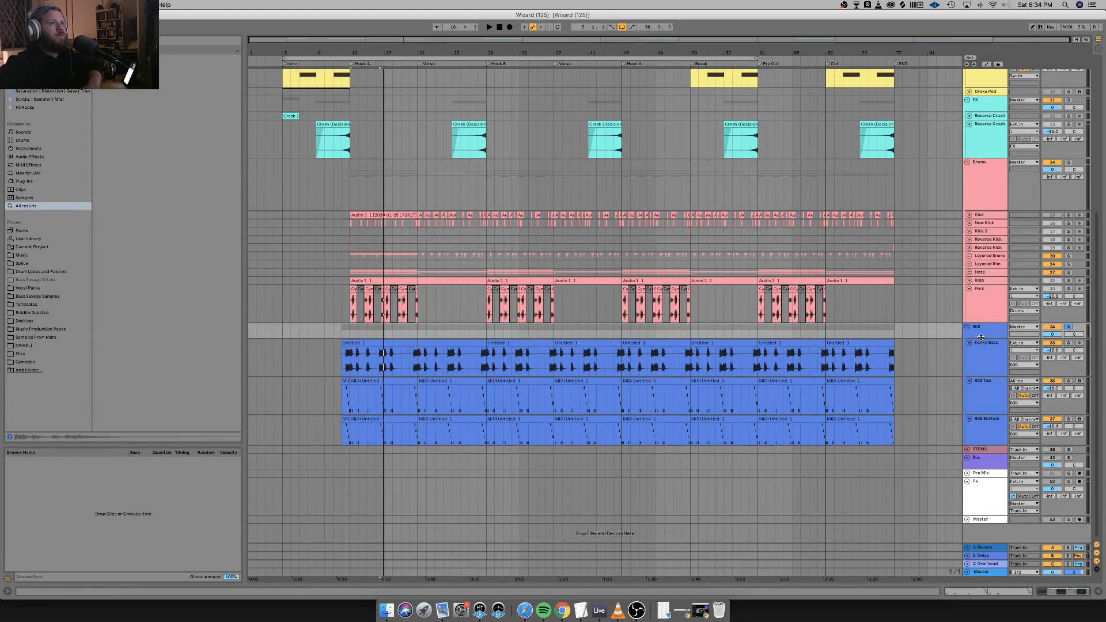
left_click(1062, 592)
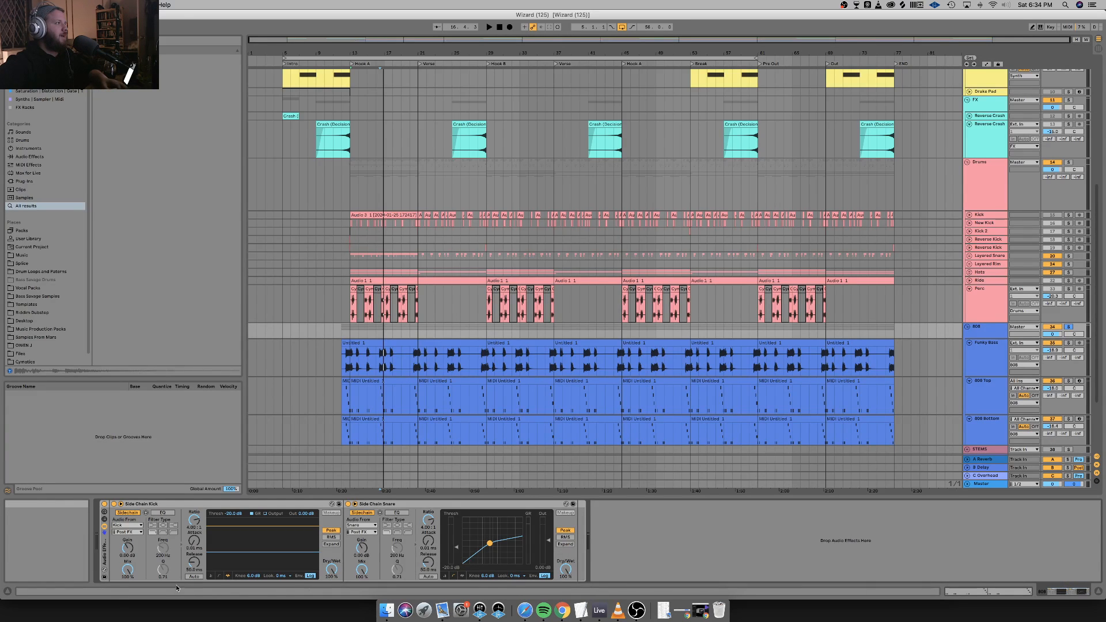
right_click(101, 559)
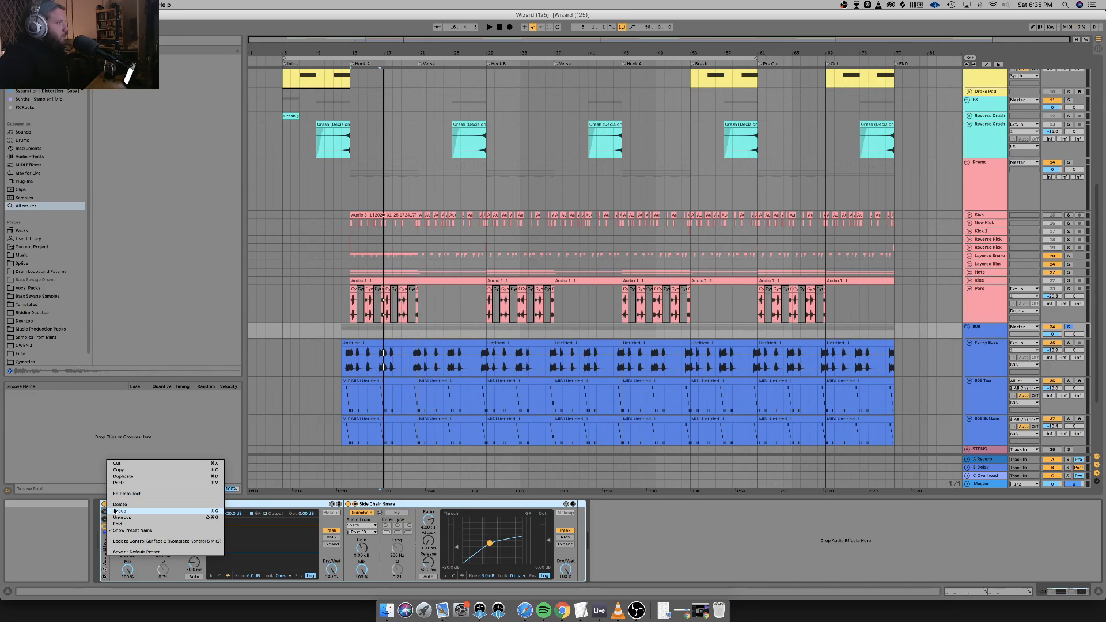
left_click(101, 560)
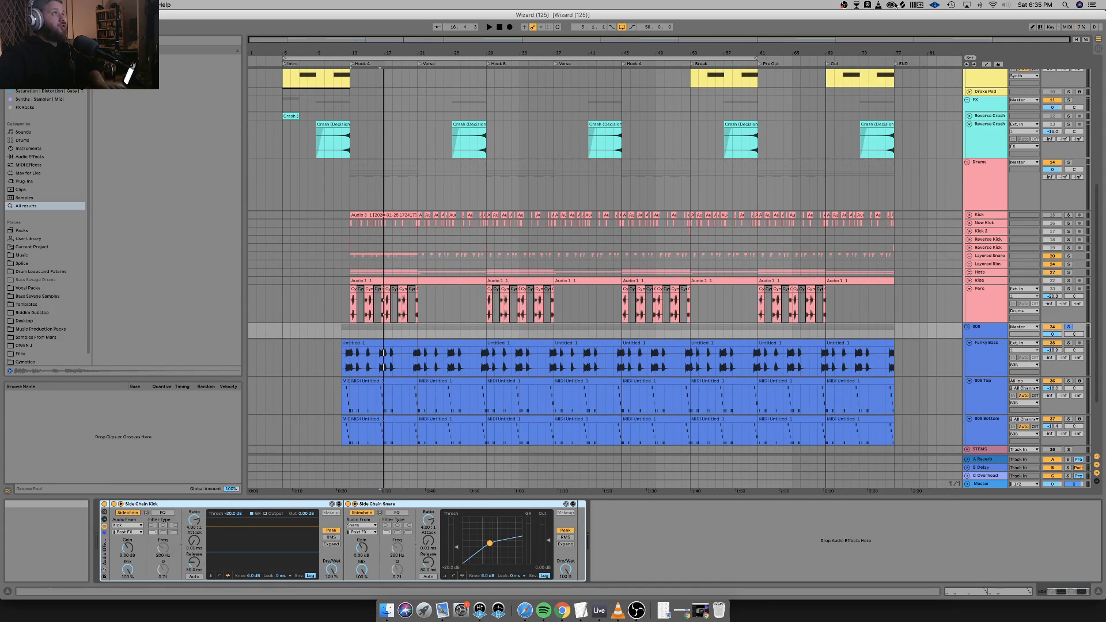
scroll(991, 178, "up", 2)
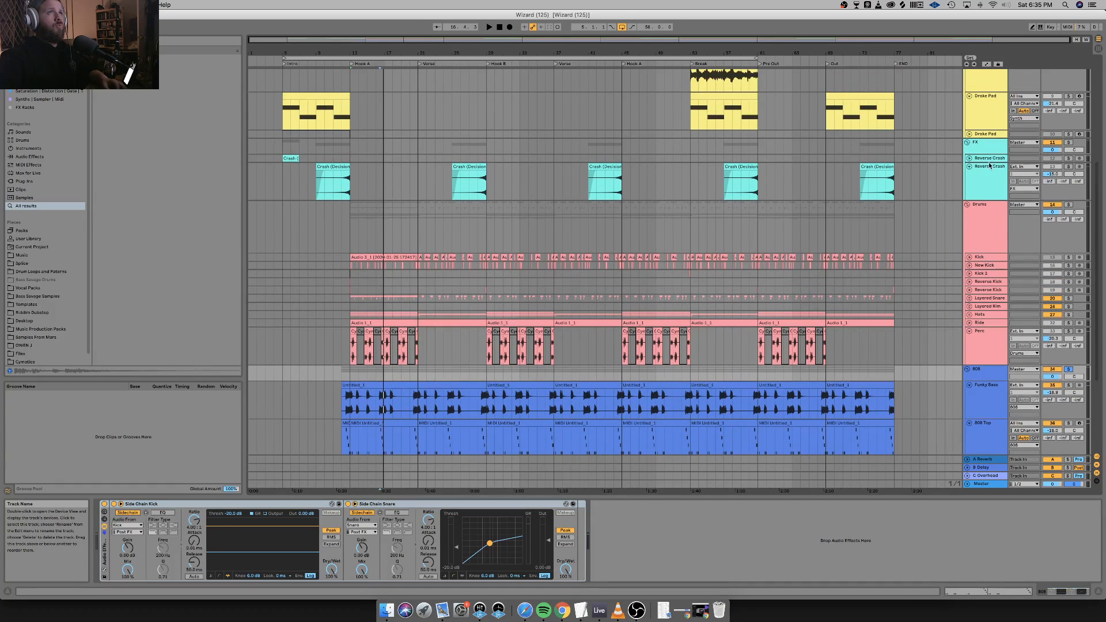
left_click(989, 150)
key("super+v")
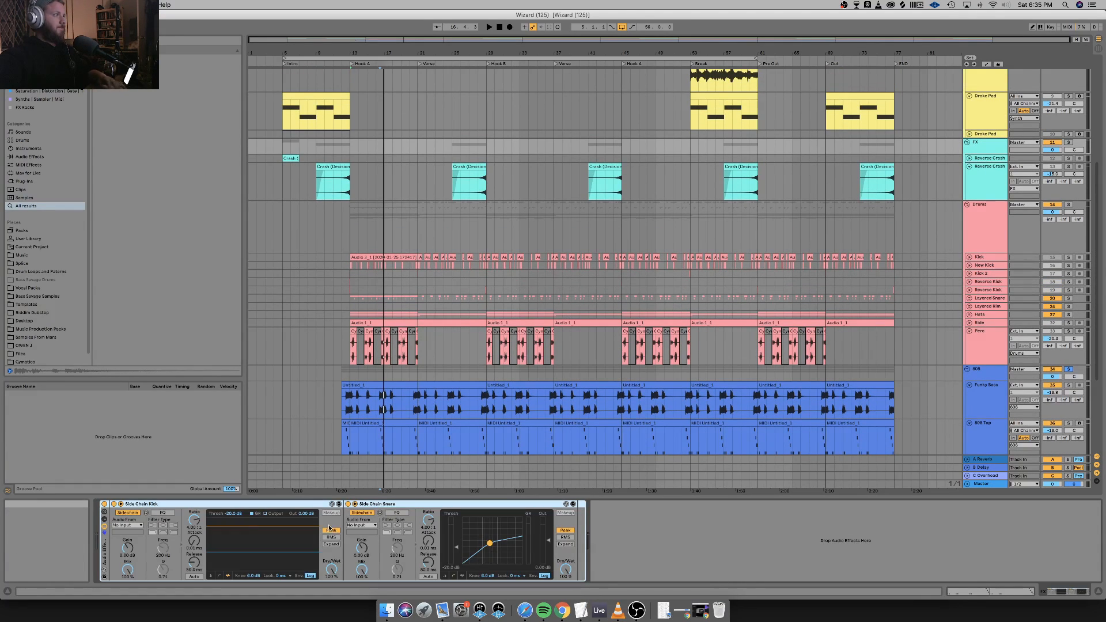
Route Kick into the FX group's Side Chain Kick compressor and Snare into its Side Chain Snare compressor.
left_click(140, 525)
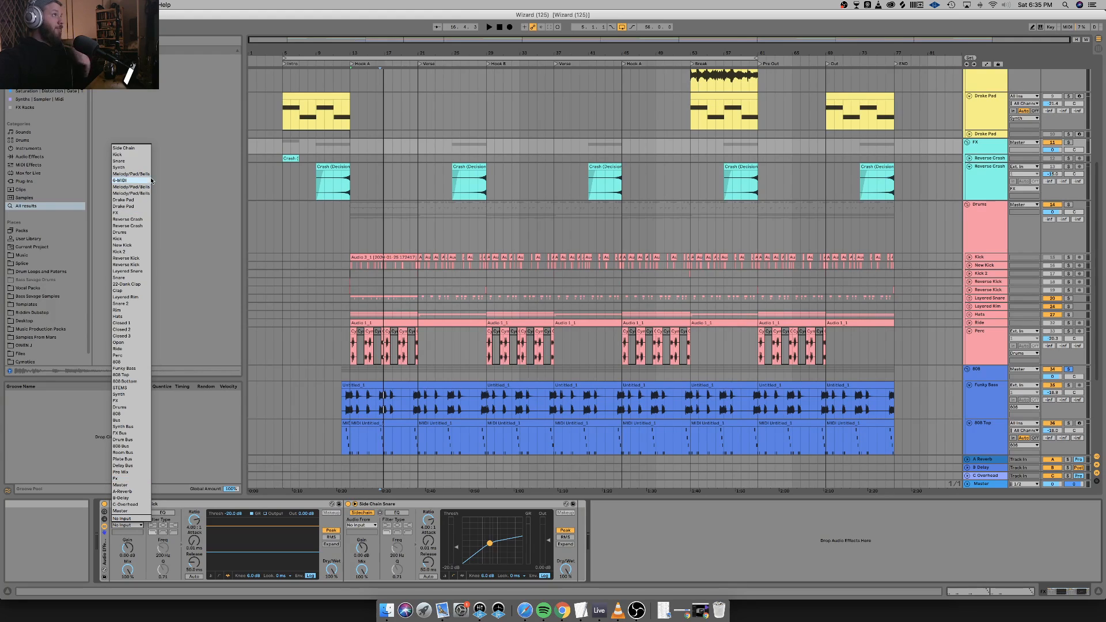
left_click(143, 157)
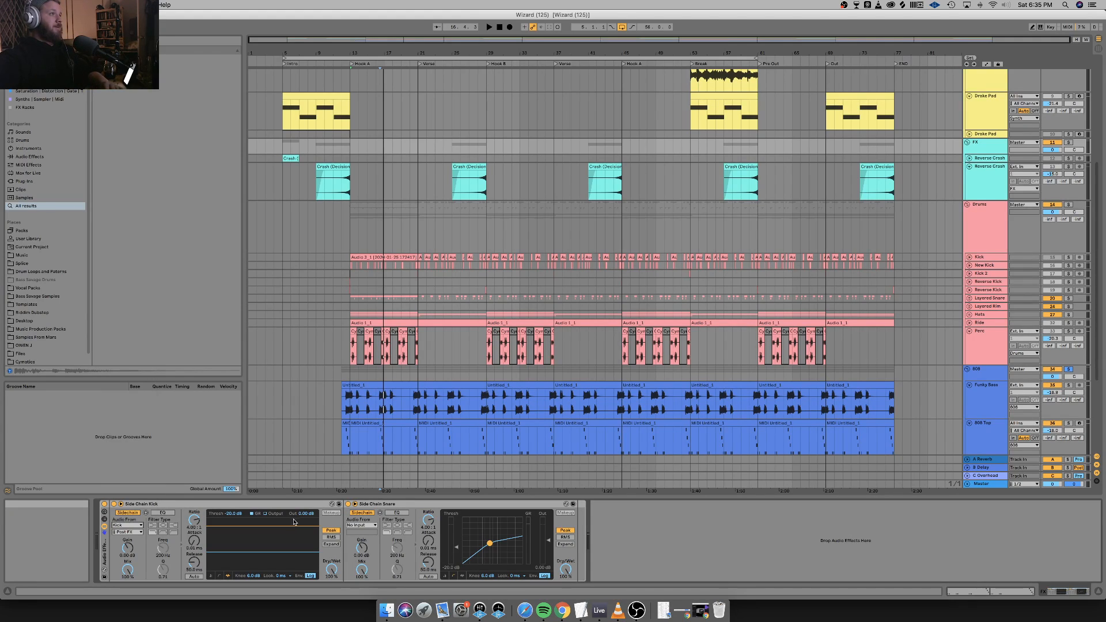
left_click(358, 525)
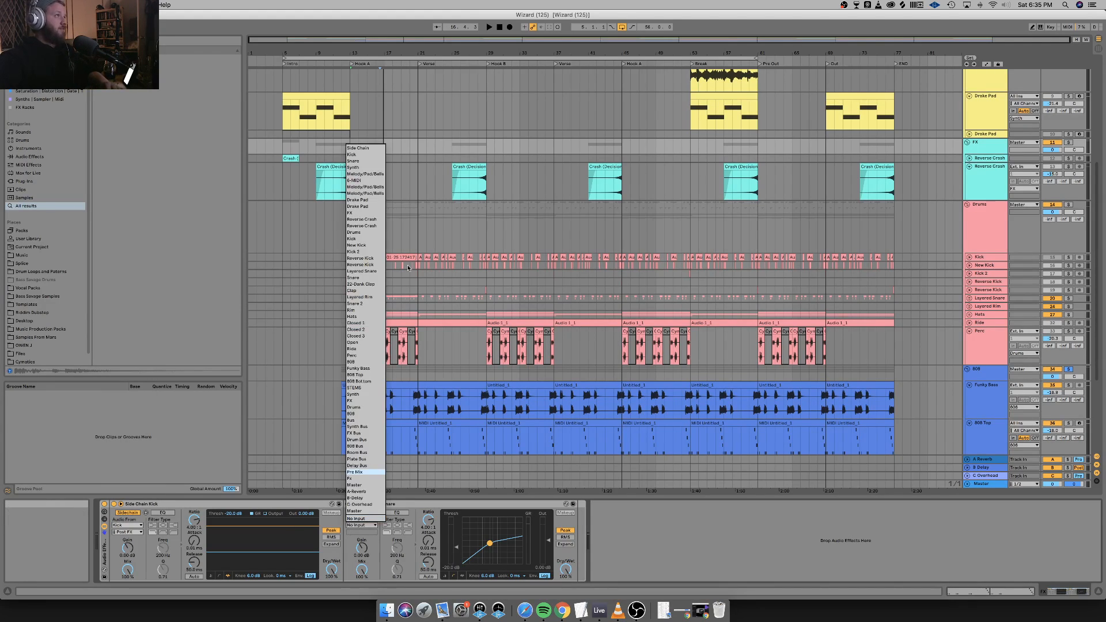
left_click(360, 162)
Paste the side-chain rack onto the Synth group and set its two compressors' sources to Kick and Snare.
scroll(735, 188, "up", 8)
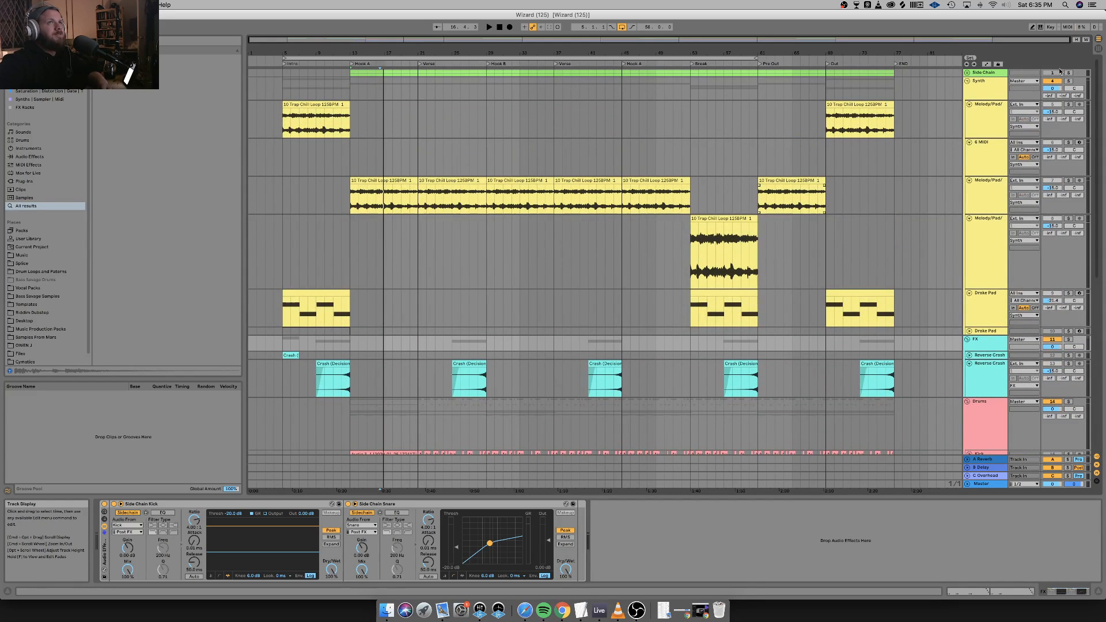
left_click(997, 91)
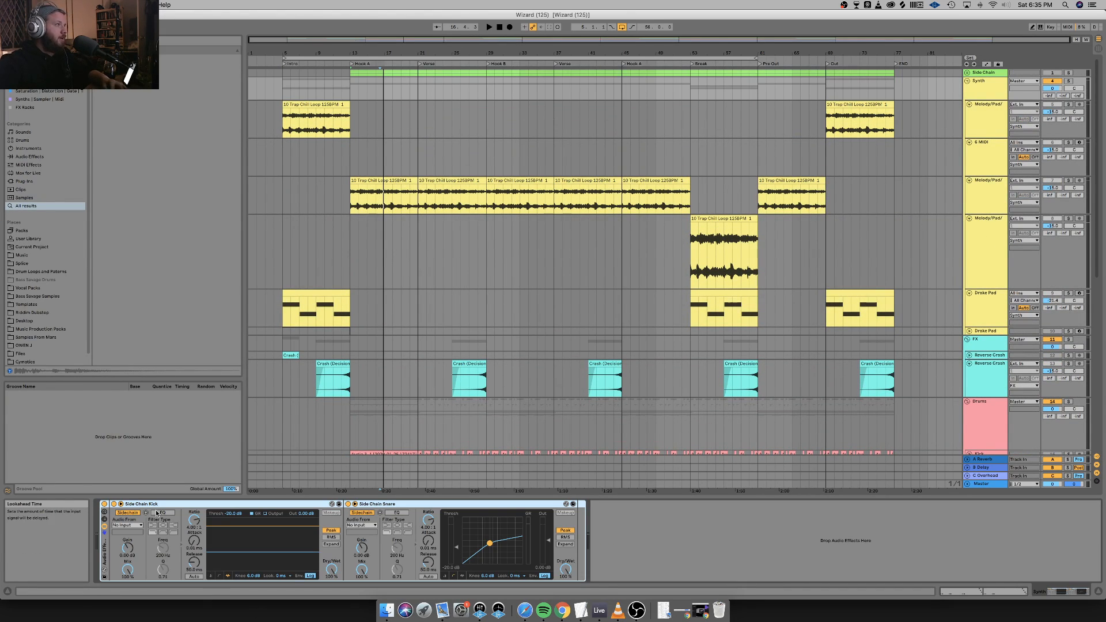
left_click(127, 525)
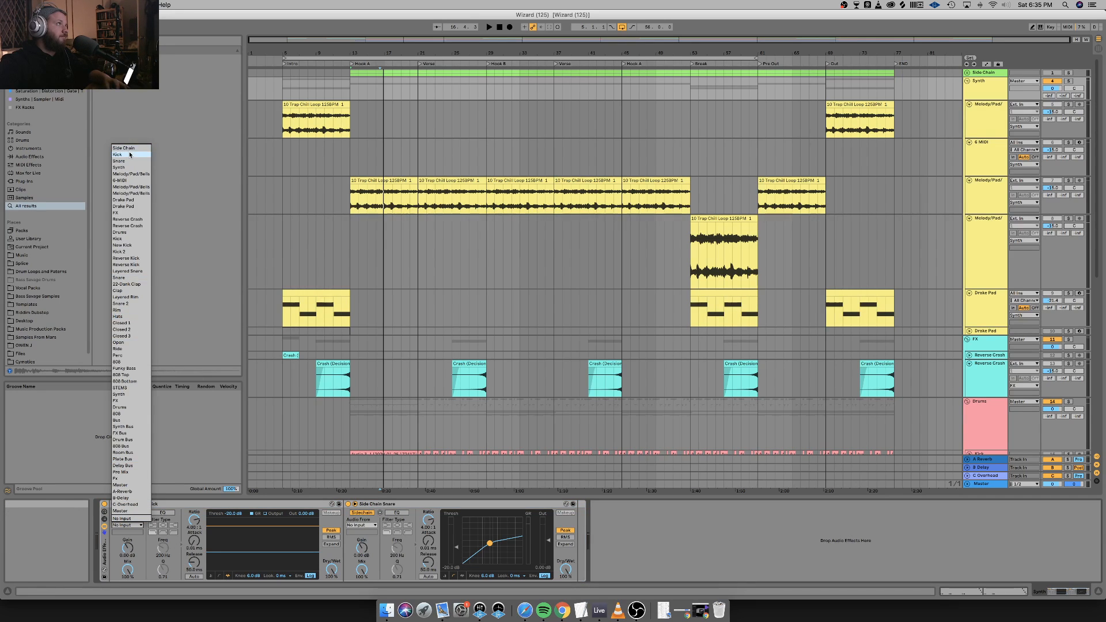
left_click(129, 154)
left_click(372, 526)
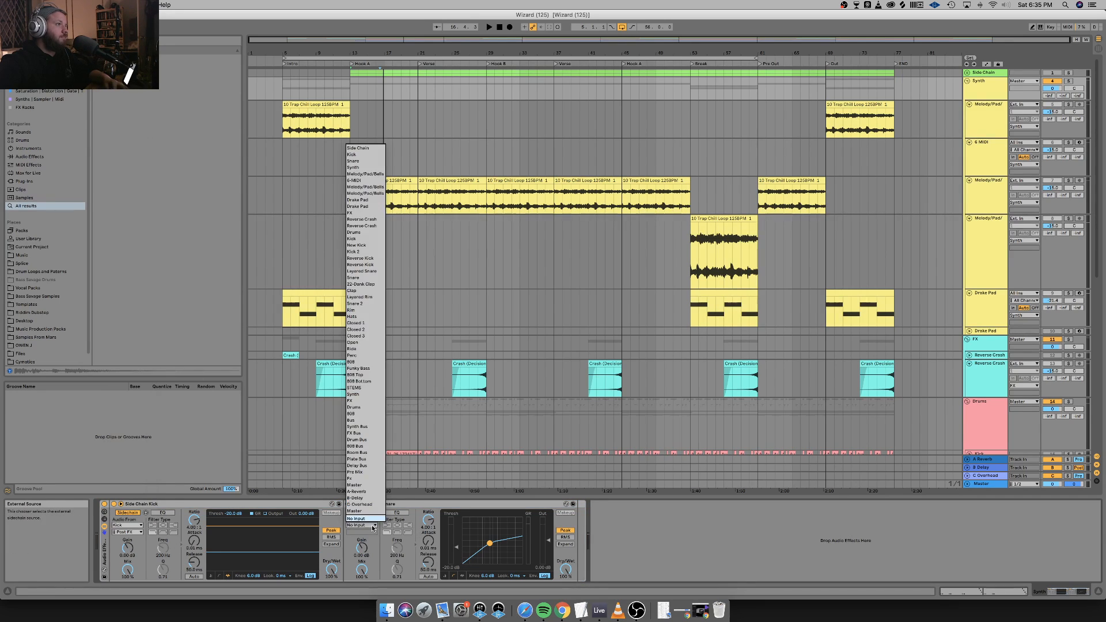
left_click(373, 164)
Play the song from the Intro with the 808 group unsoloed and extend the loop end to the END marker.
double_click(284, 65)
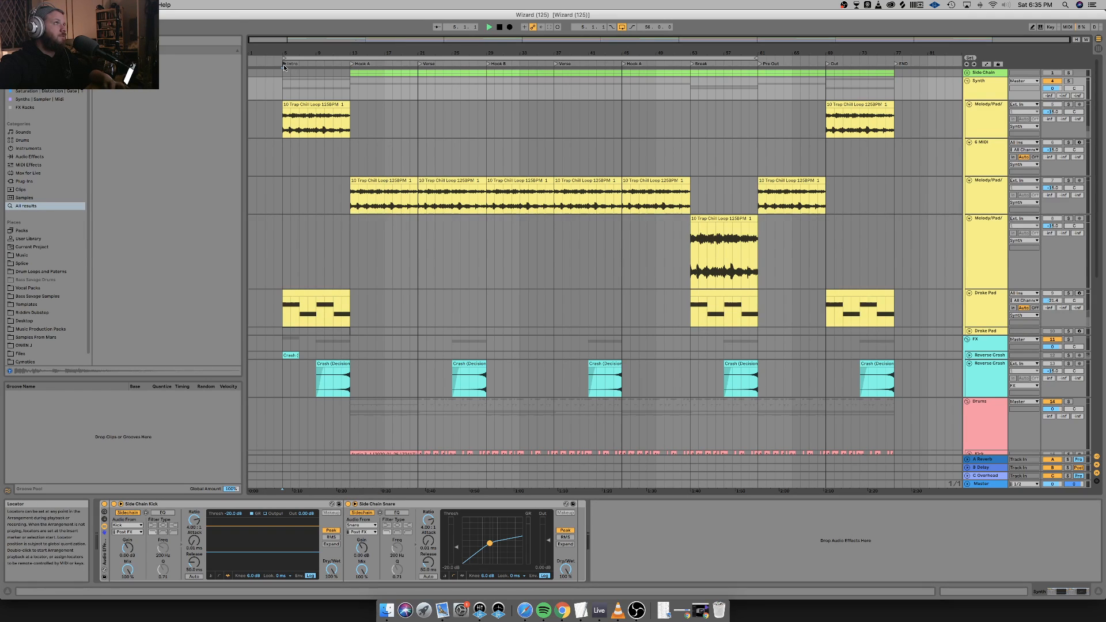
scroll(830, 316, "down", 2)
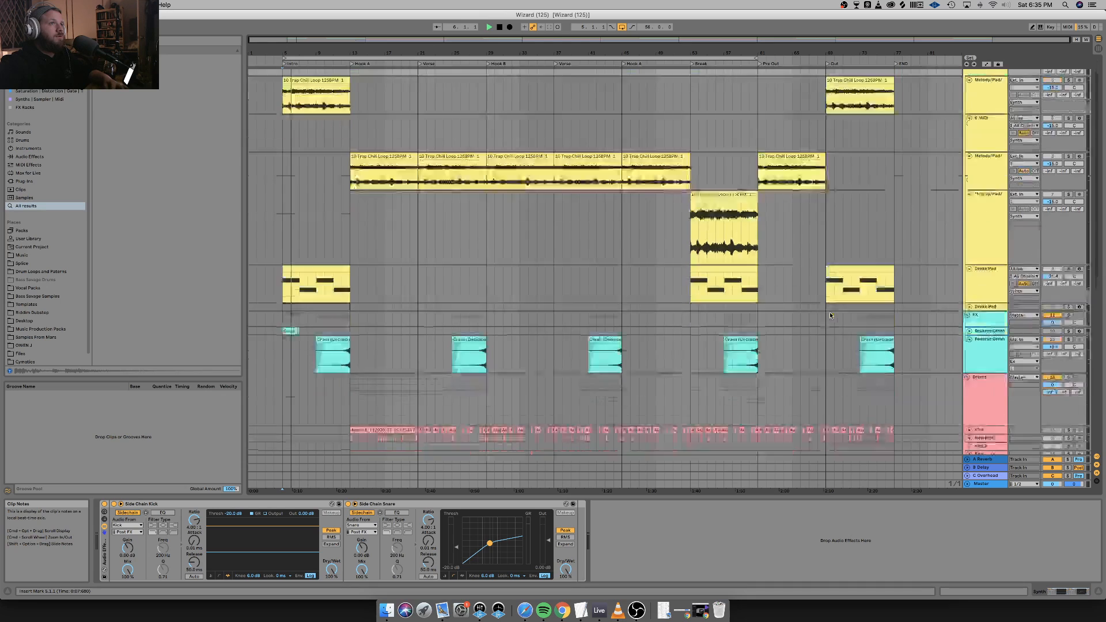
scroll(830, 315, "down", 10)
left_click(1068, 239)
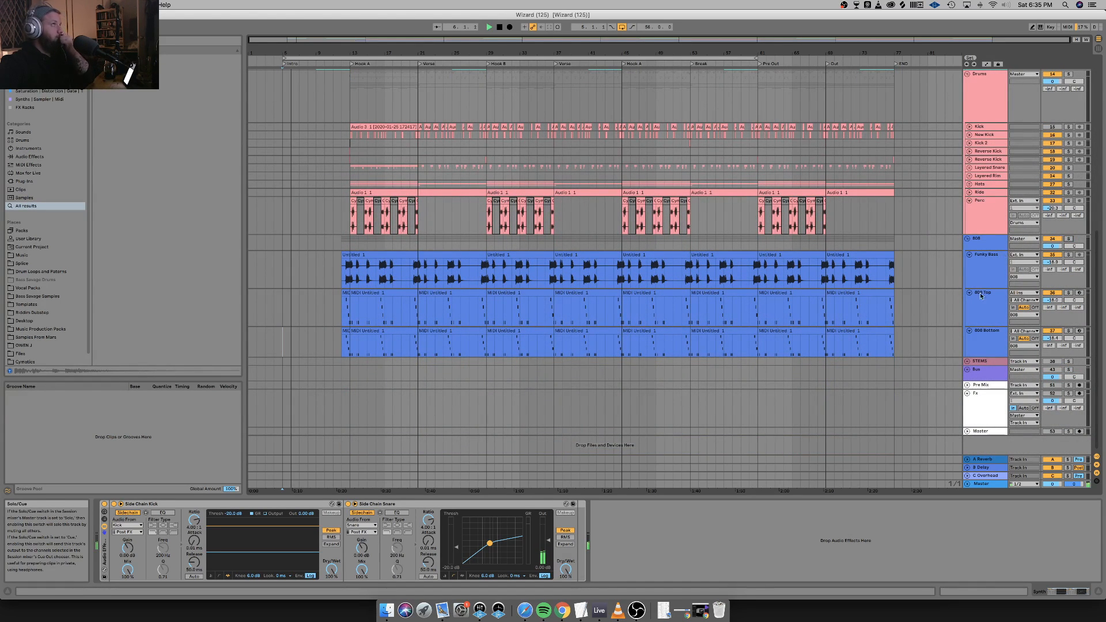
mouse_move(760, 61)
left_mouse_down()
mouse_move(905, 59)
mouse_move(892, 77)
left_mouse_up()
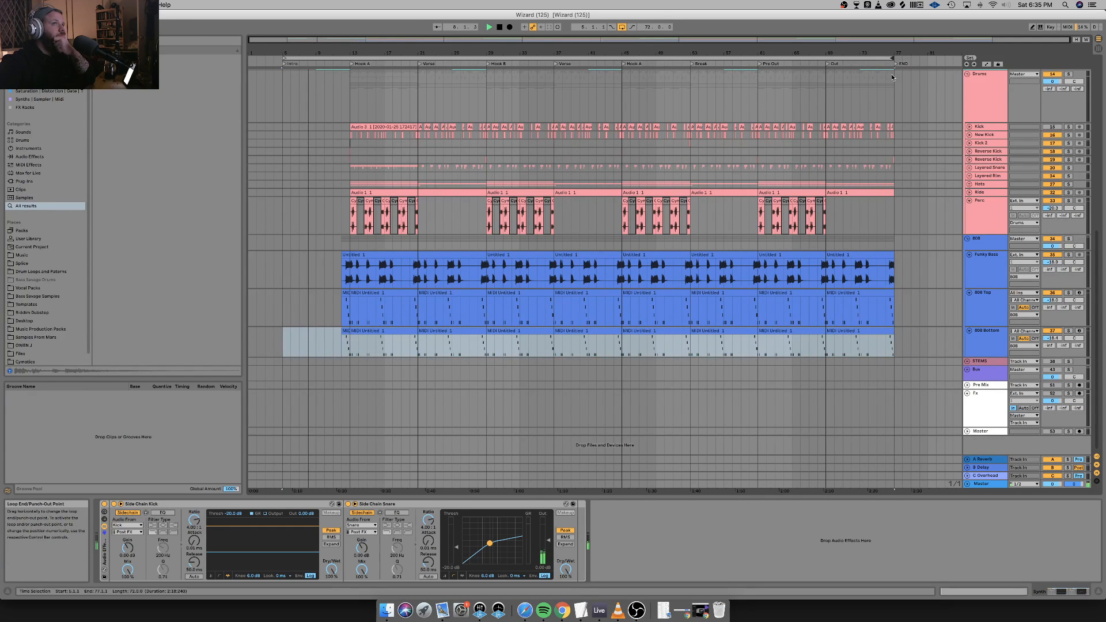
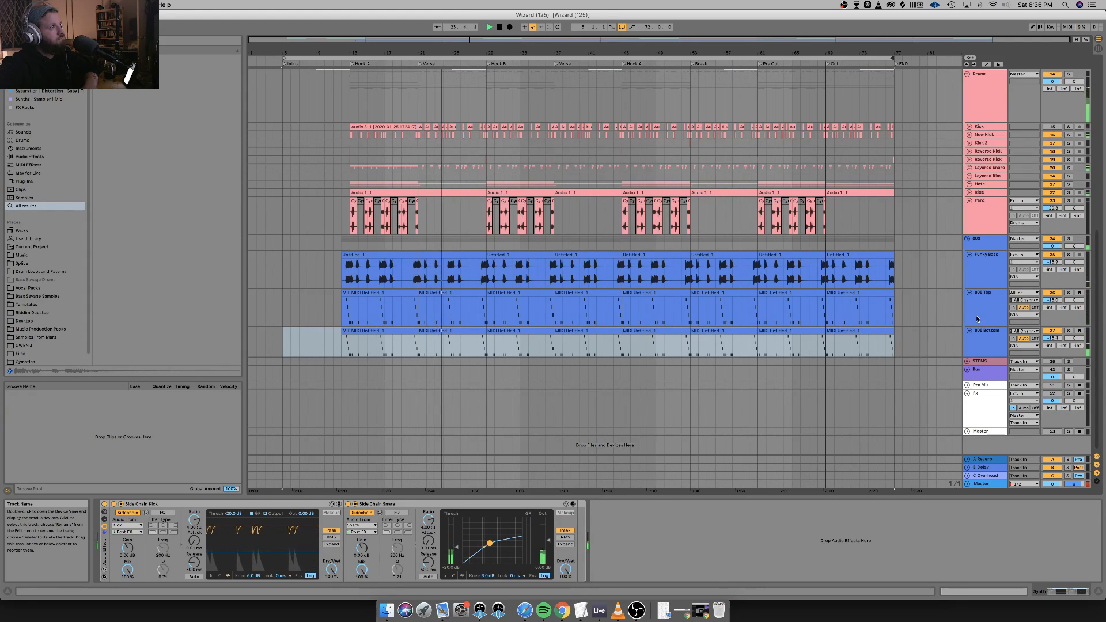
Compare the EQ curves of Funky Bass and 808 Top, and raise Funky Bass's low-cut frequency to about 880 Hz.
left_click(988, 273)
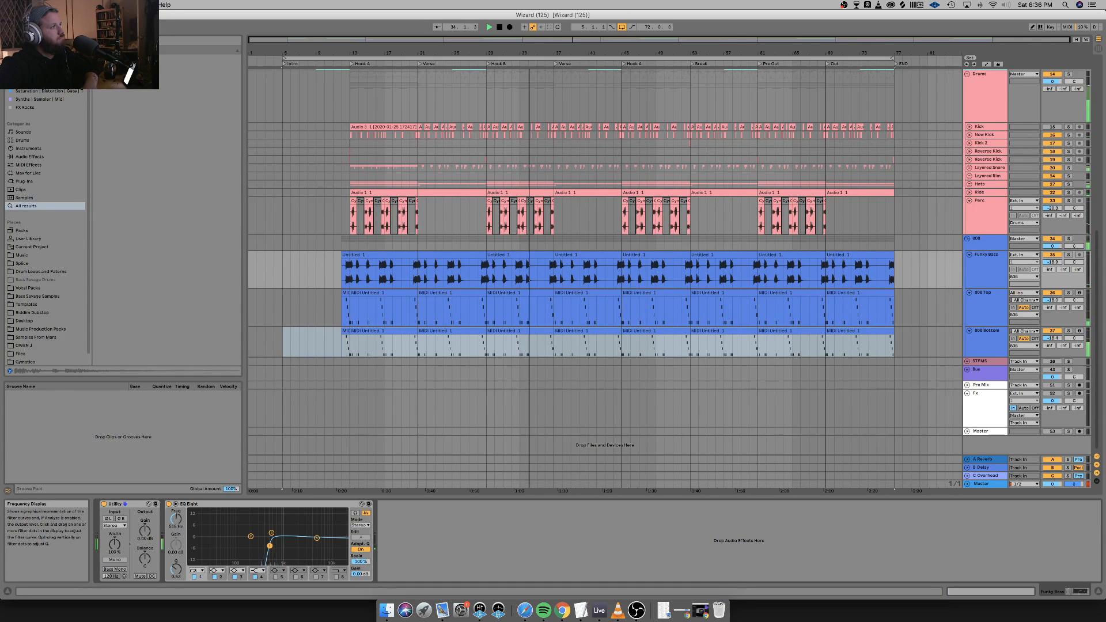
left_click(988, 314)
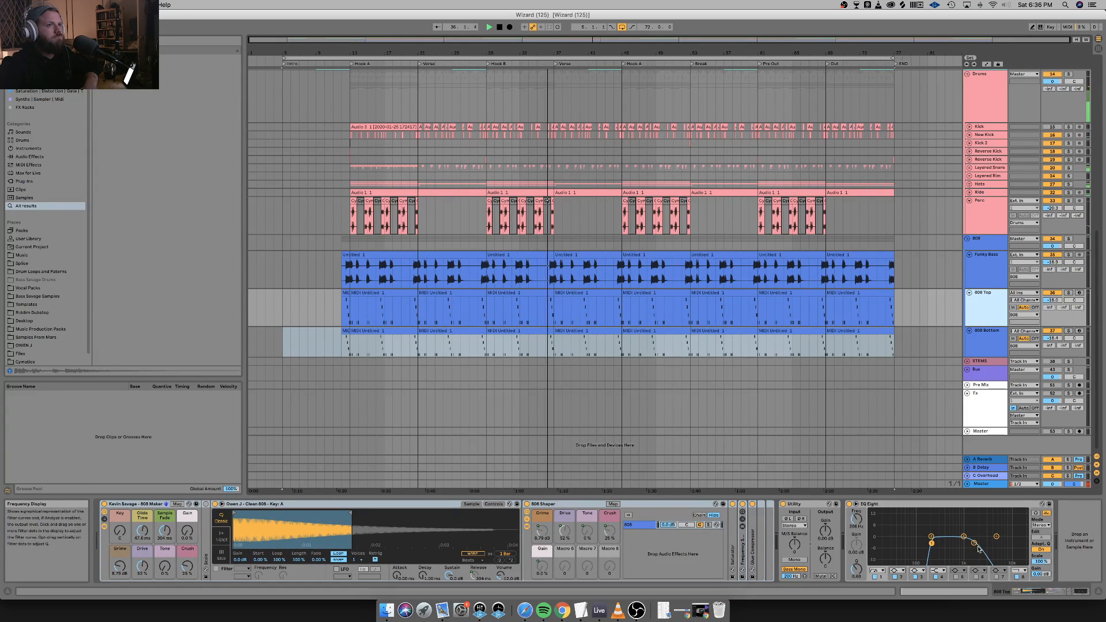
left_click(1001, 272)
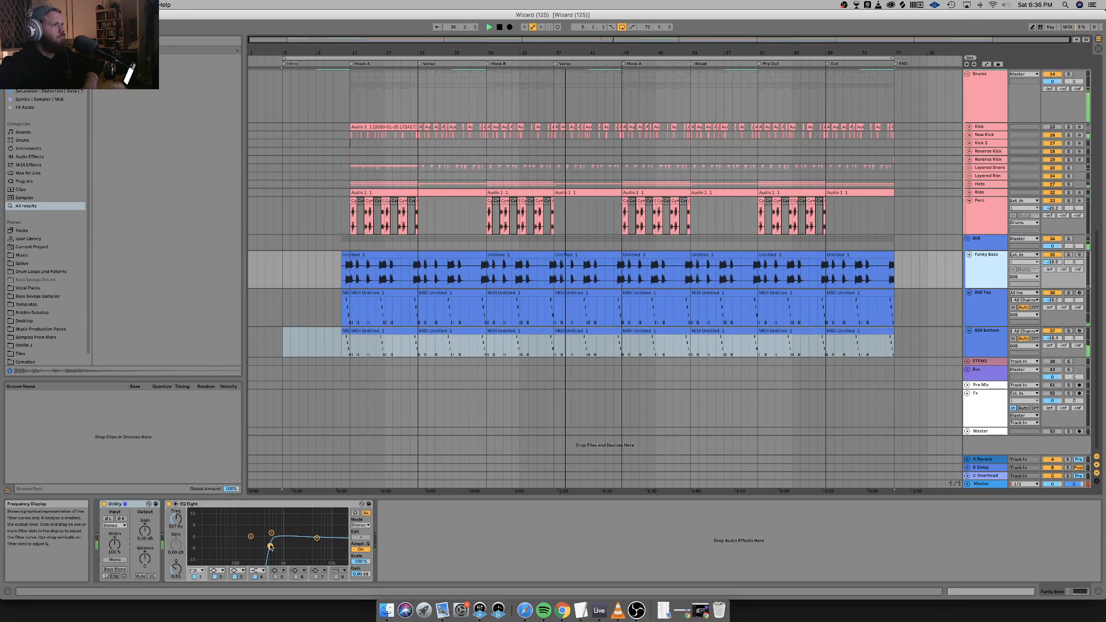
left_click_drag(270, 546, 281, 544)
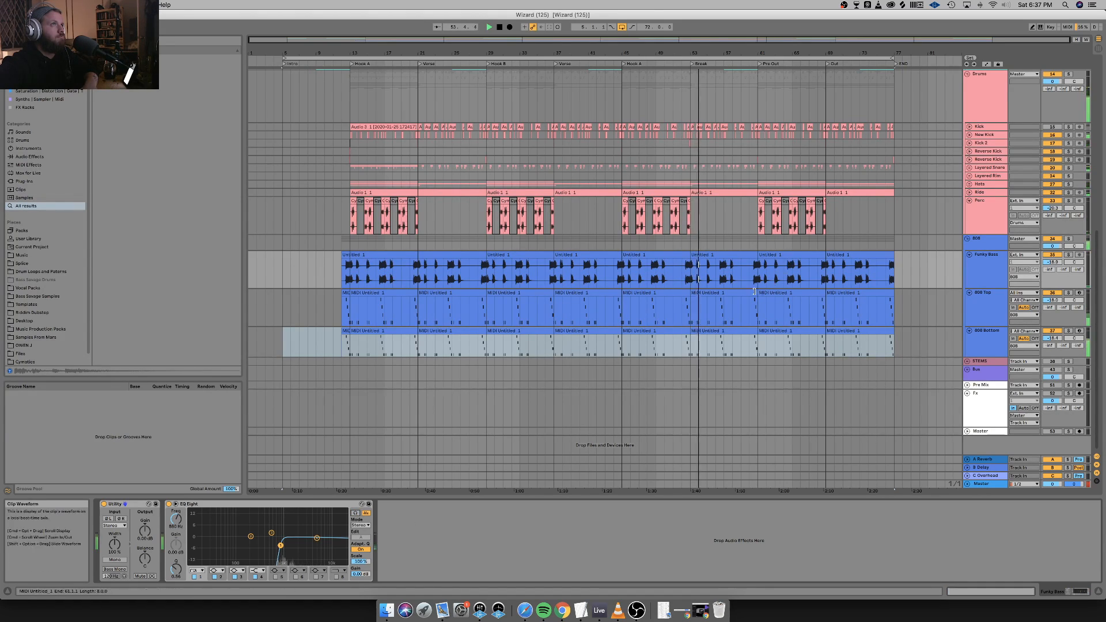
Copy the Drake Pad clip from the Break to the start of the first Hook A.
scroll(754, 291, "up", 10)
scroll(754, 291, "up", 3)
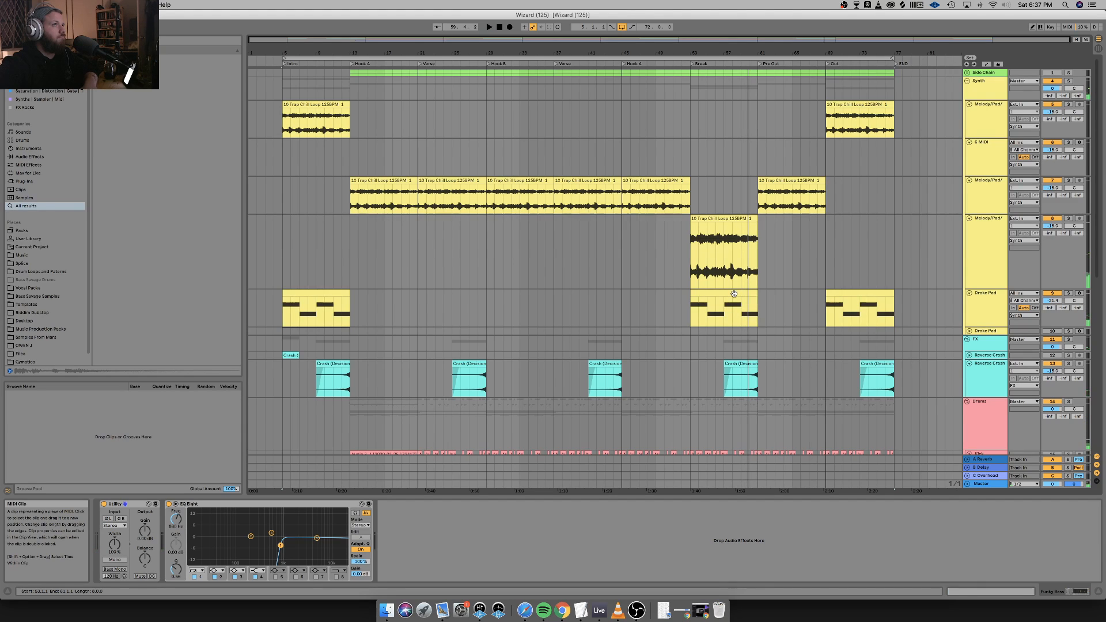
left_click(734, 295)
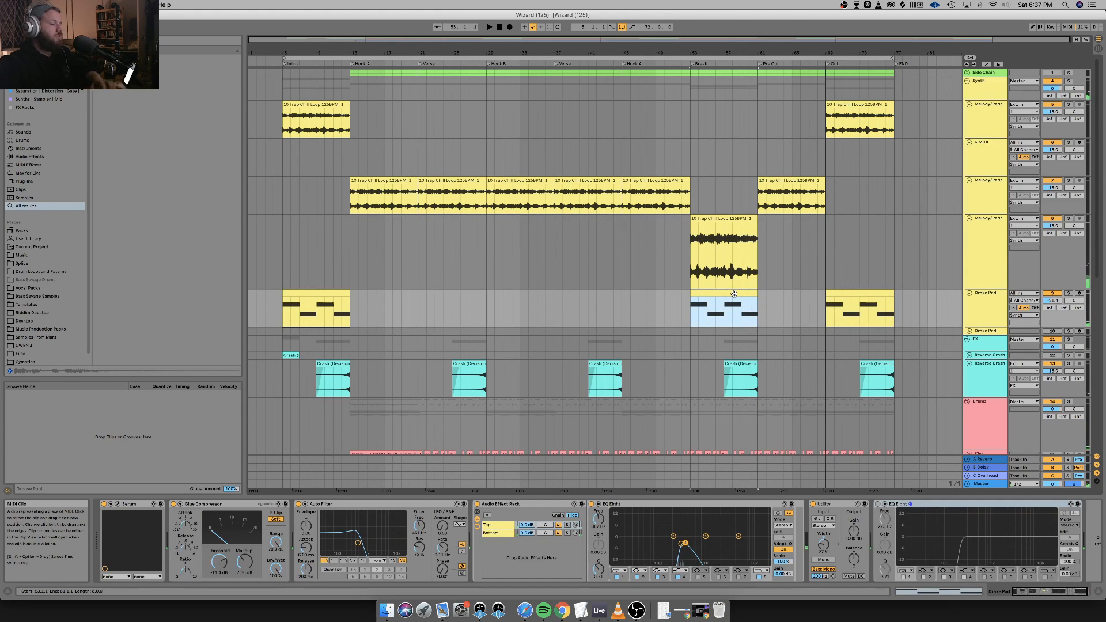
left_click(352, 310)
key("super+v")
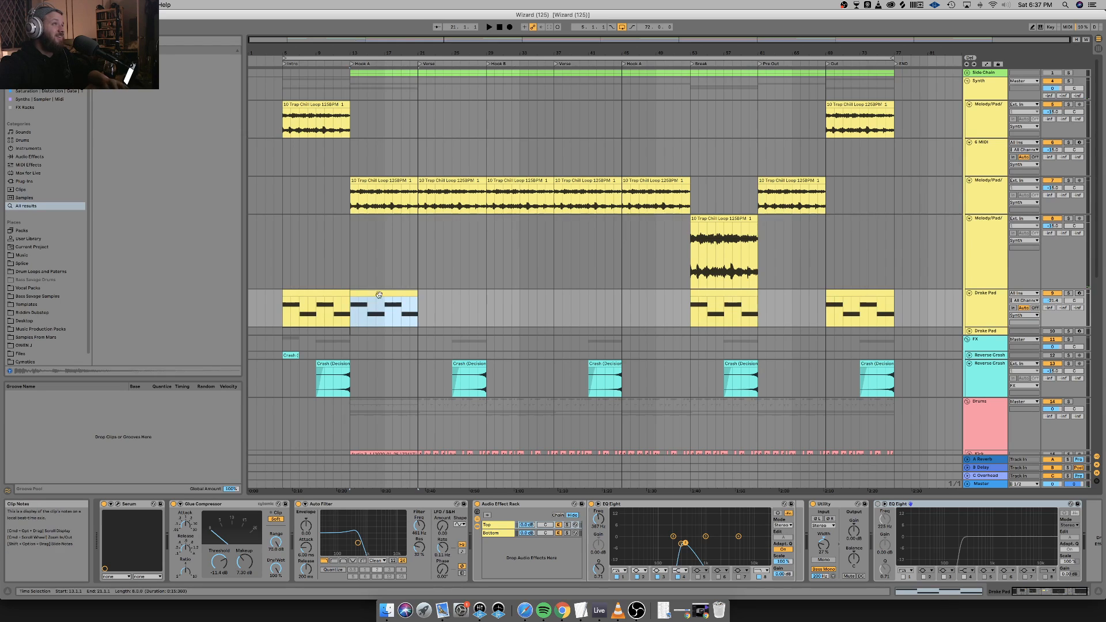
scroll(379, 292, "down", 1)
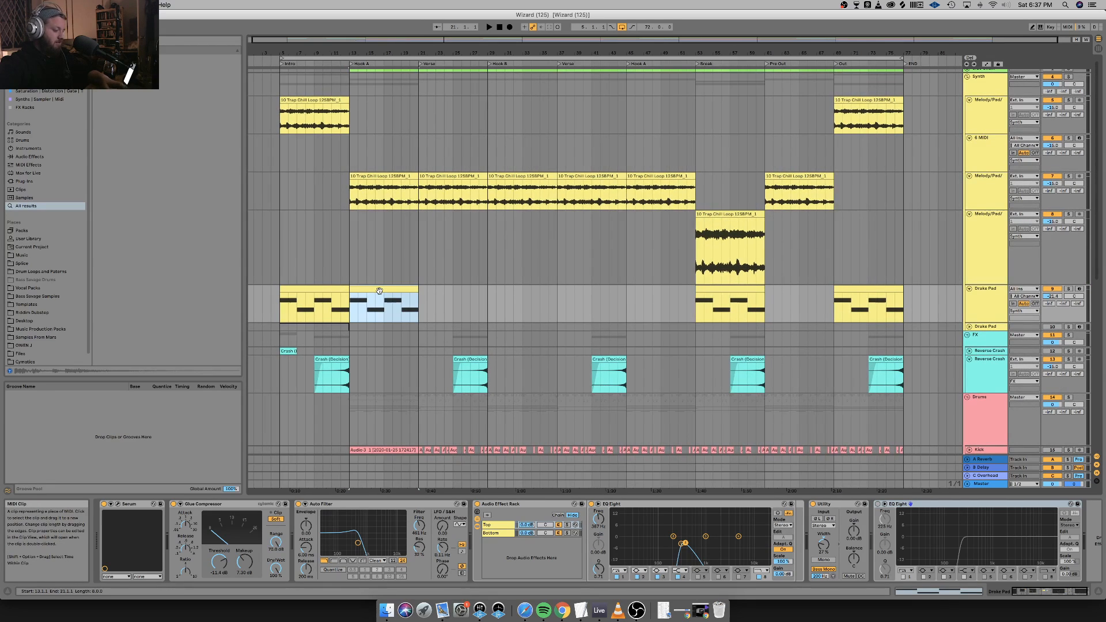
Duplicate the Drake Pad clip four more times so the pad runs continuously up to the Break, and play the second Hook A.
key("super+d")
key("super+d")
key("super+d")
key("super+d")
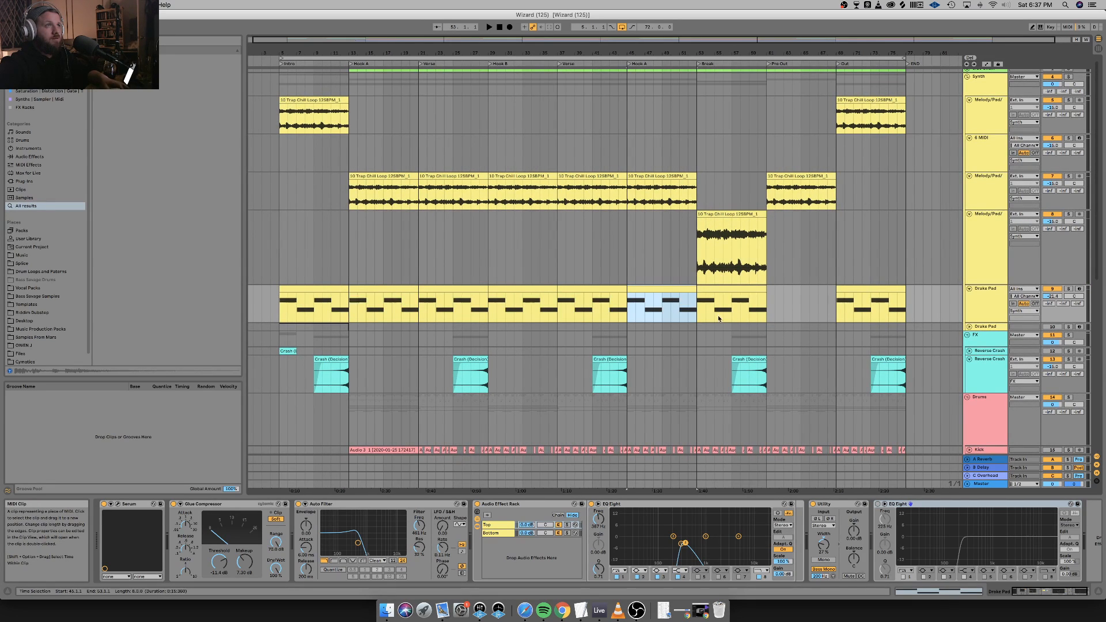
key("space")
scroll(466, 277, "up", 1)
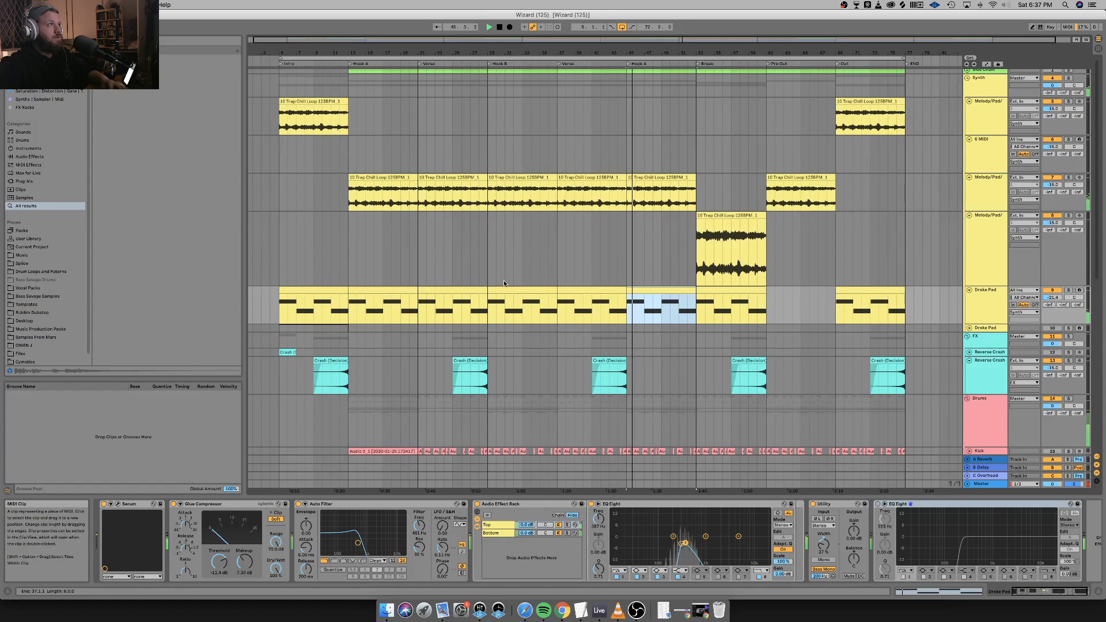
Play the song from the Intro and listen to the extended Drake Pad part against the drums and 808 tracks.
left_click(300, 288)
scroll(542, 286, "down", 1)
key("space")
key("space")
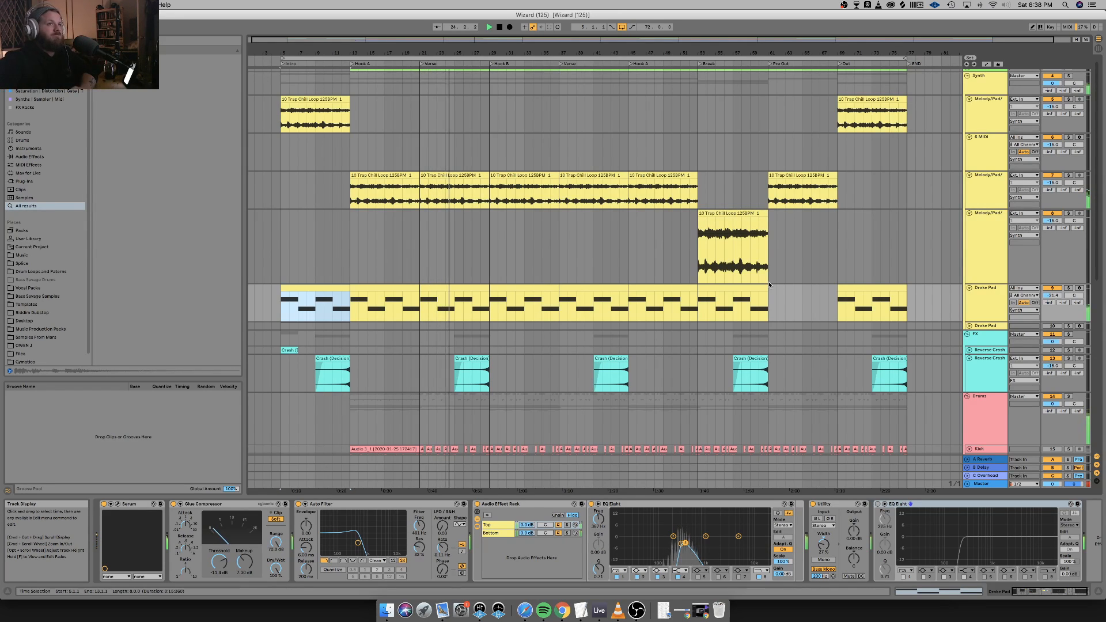
scroll(790, 380, "down", 5)
scroll(790, 379, "down", 2)
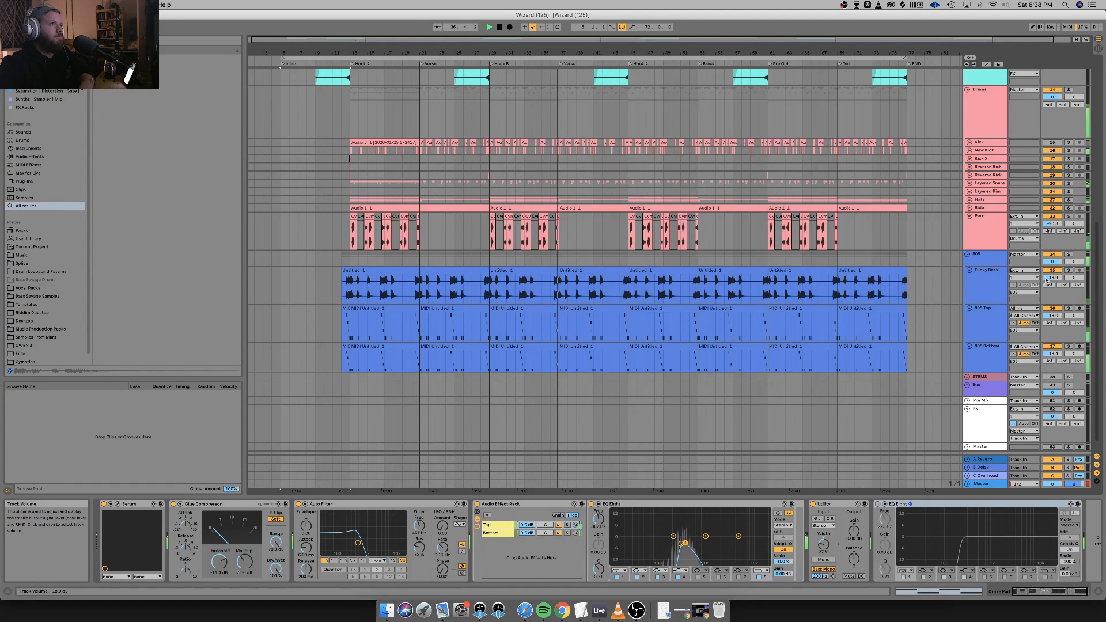
scroll(781, 210, "up", 10)
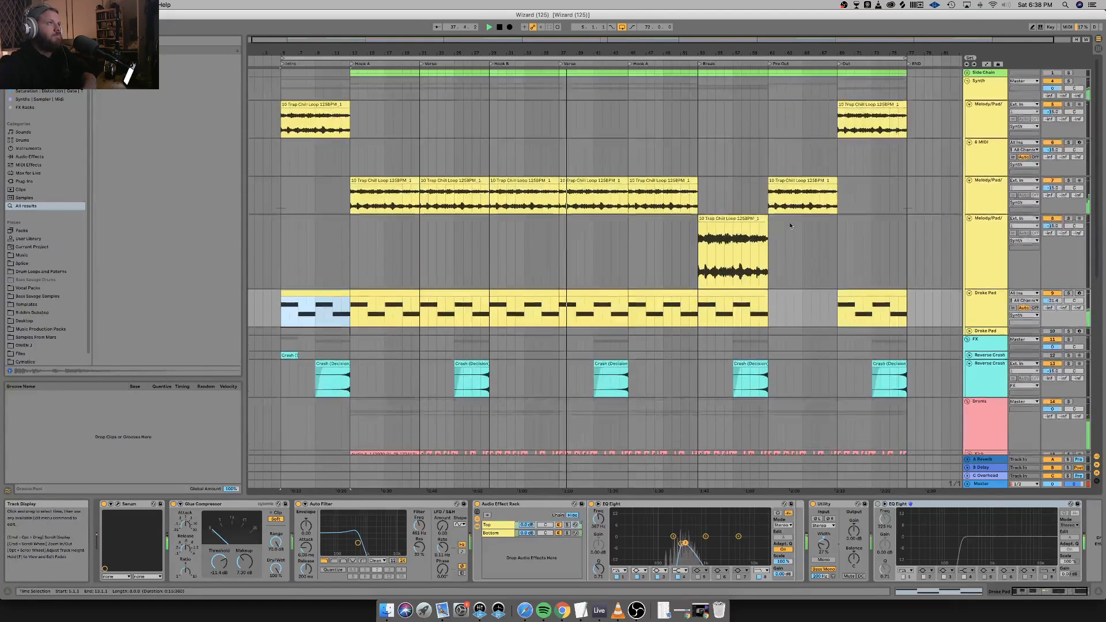
Deactivate the five Drake Pad clips spanning the first Hook A through the second Hook A.
left_click(383, 293)
scroll(520, 306, "left", 1)
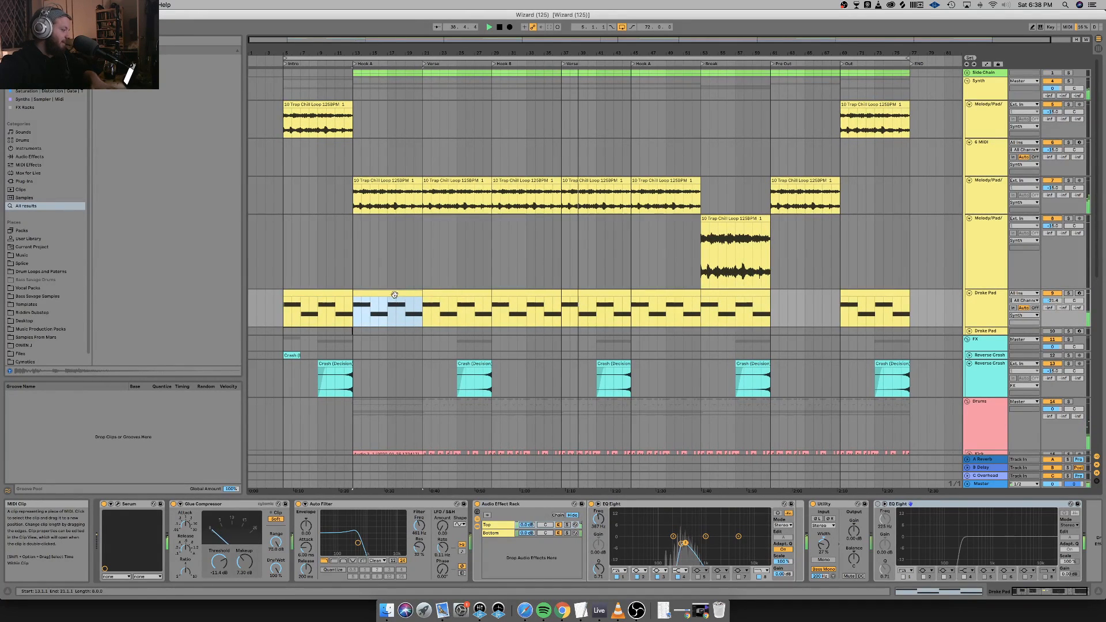
left_click(648, 293, "shift")
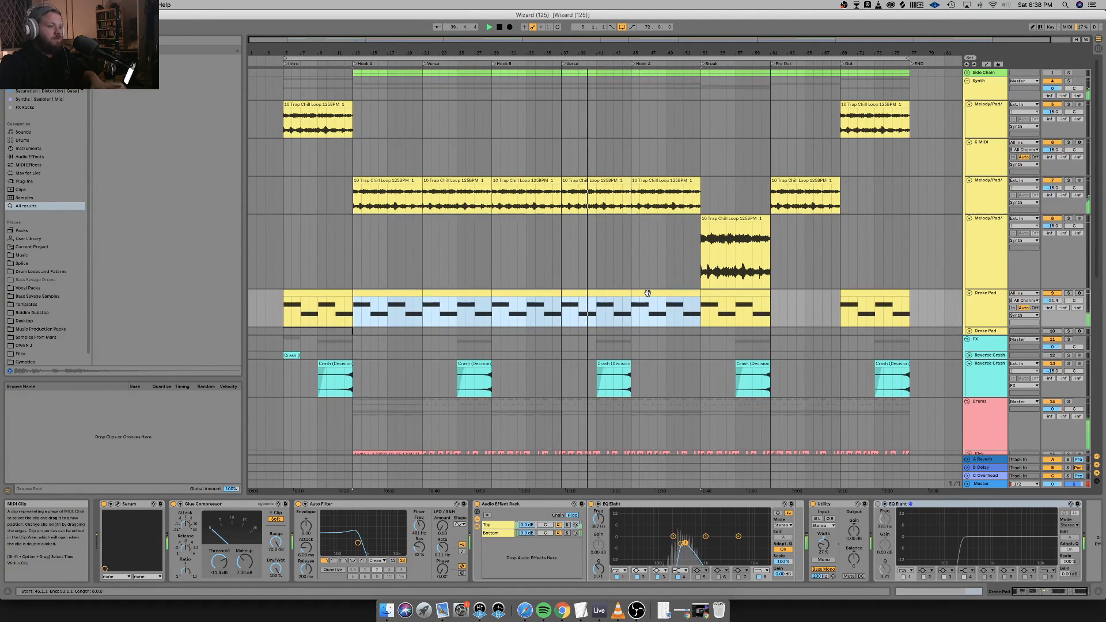
scroll(648, 293, "down", 1)
key("0")
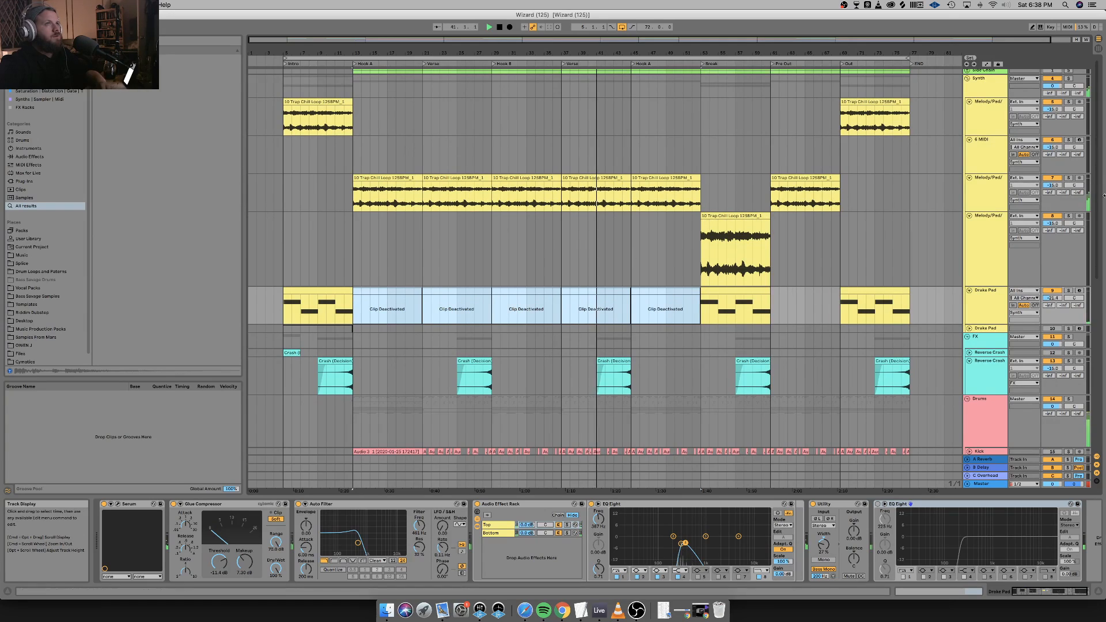
Raise the low-cut frequency to about 200 Hz in the EQ Eight of the Melody/Pad track that plays through the hooks and verses.
left_click(999, 188)
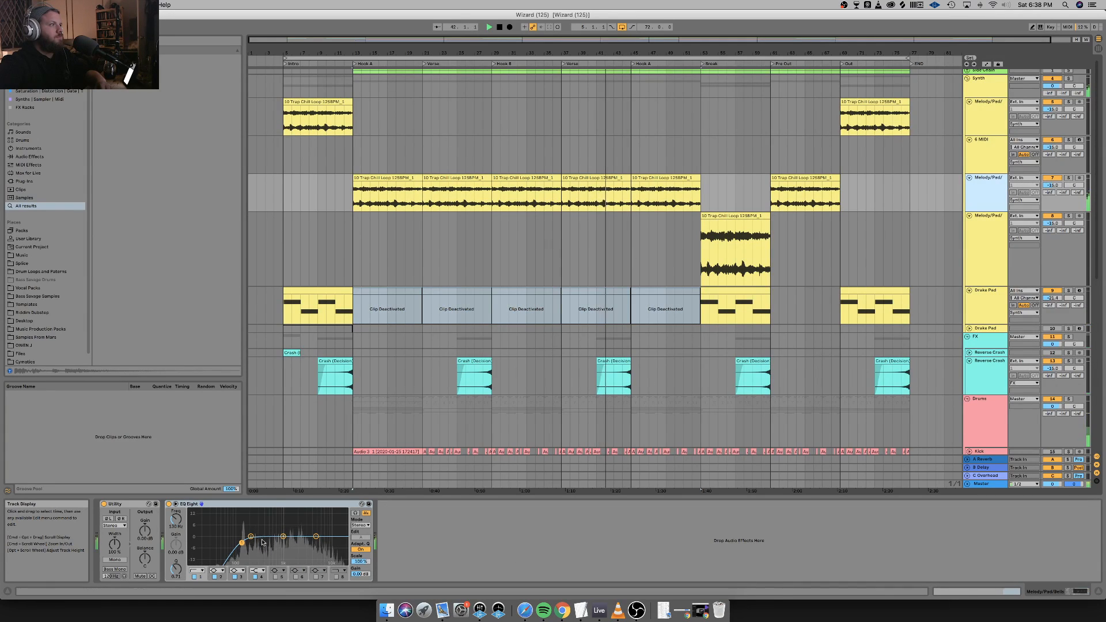
left_click_drag(242, 545, 250, 542)
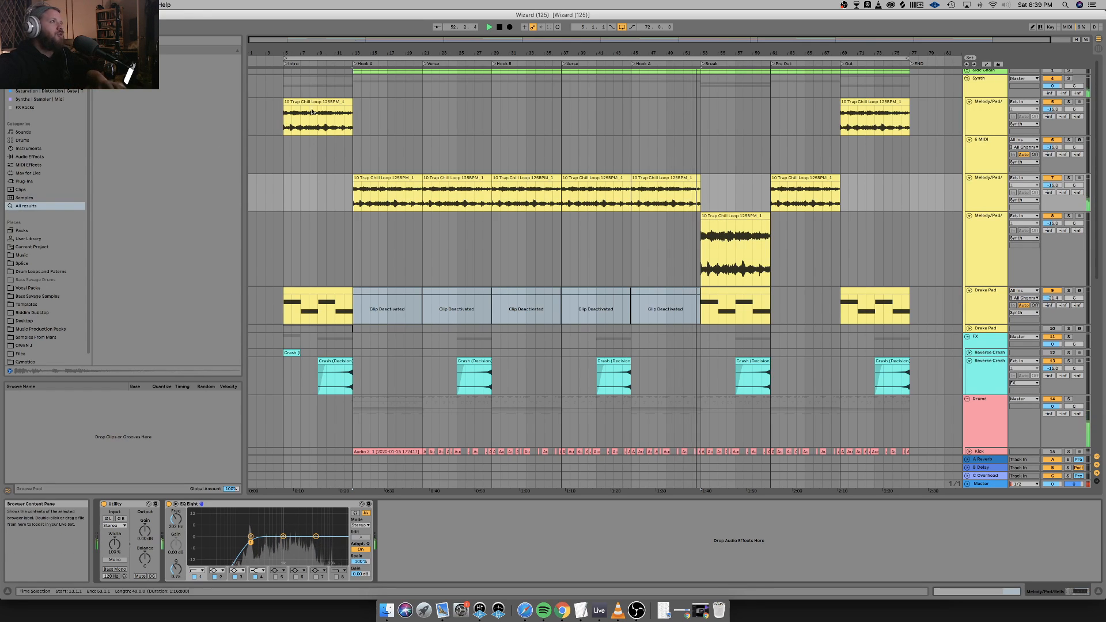
Convert the first Hook A melody loop to MIDI on the 6 MIDI track, using the Harmony type.
left_click(399, 177)
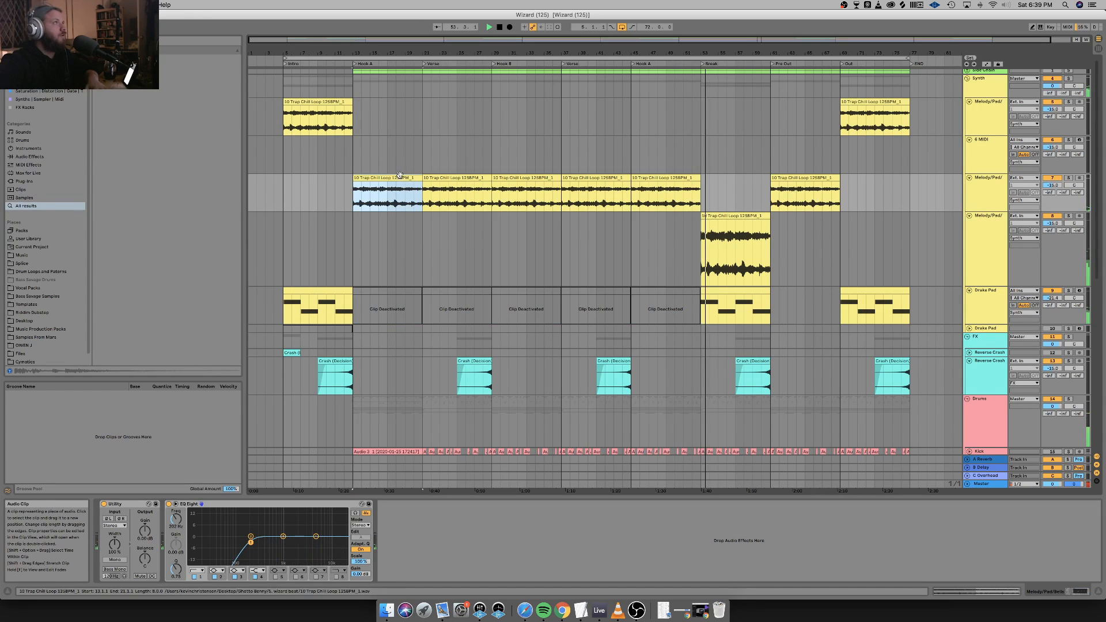
left_click_drag(400, 177, 392, 151)
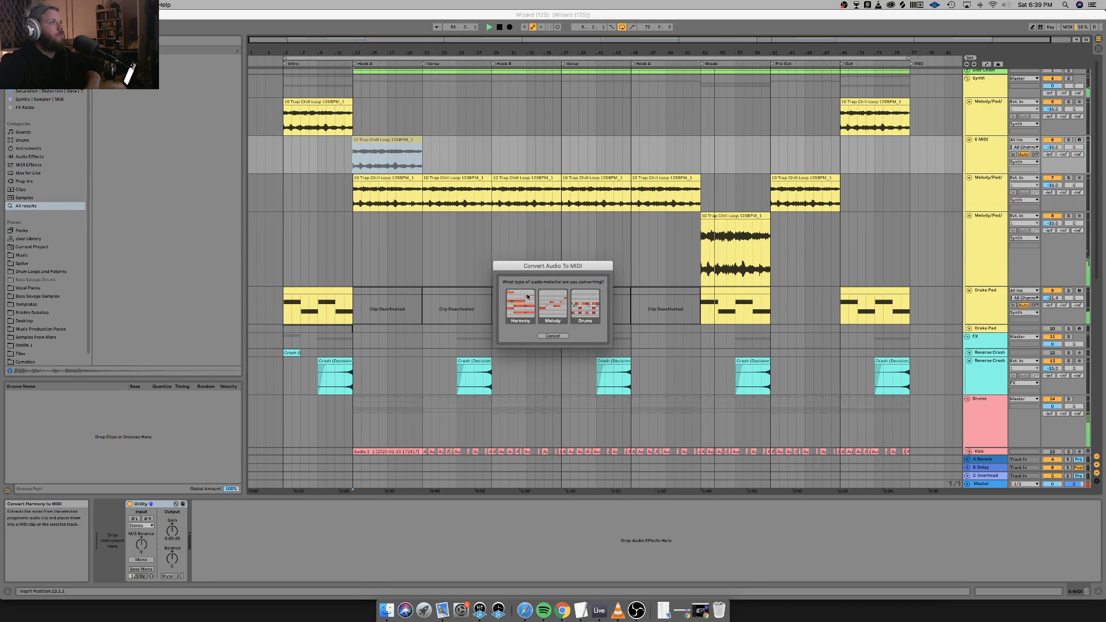
left_click(529, 297)
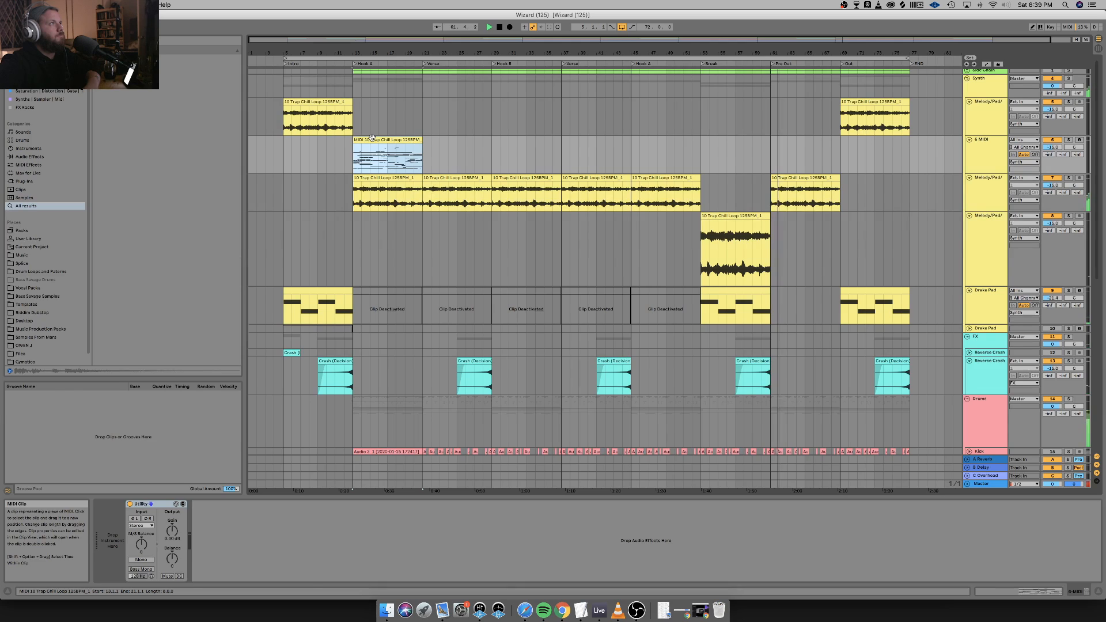
Open the converted MIDI clip, fold its note rows, and delete all notes above G#2.
double_click(371, 138)
left_click(201, 359)
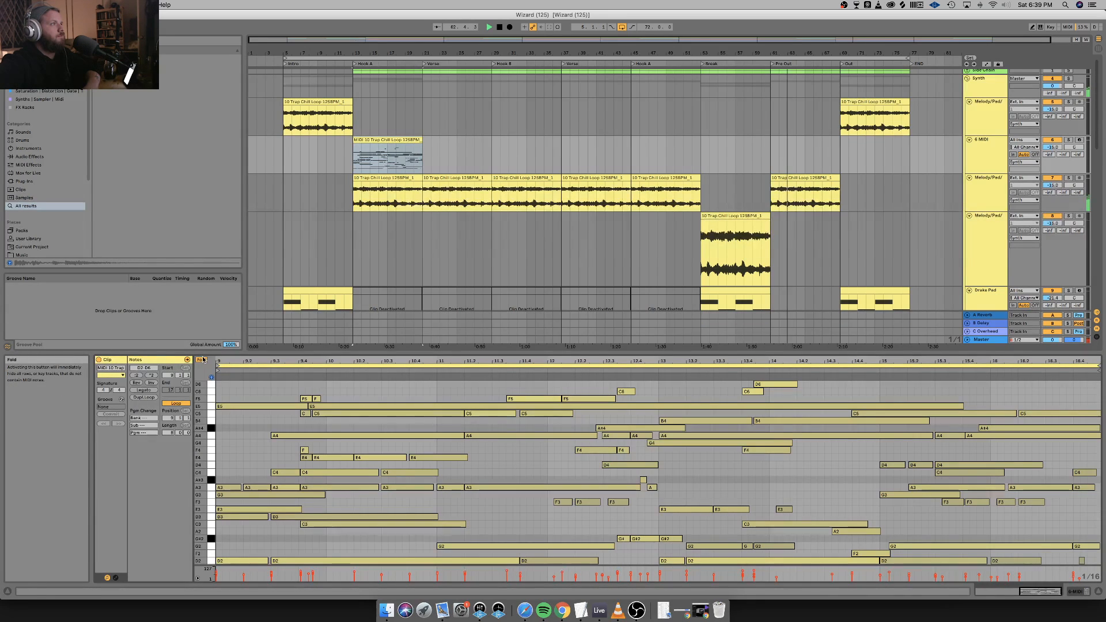
left_click_drag(239, 388, 1090, 530)
key("Delete")
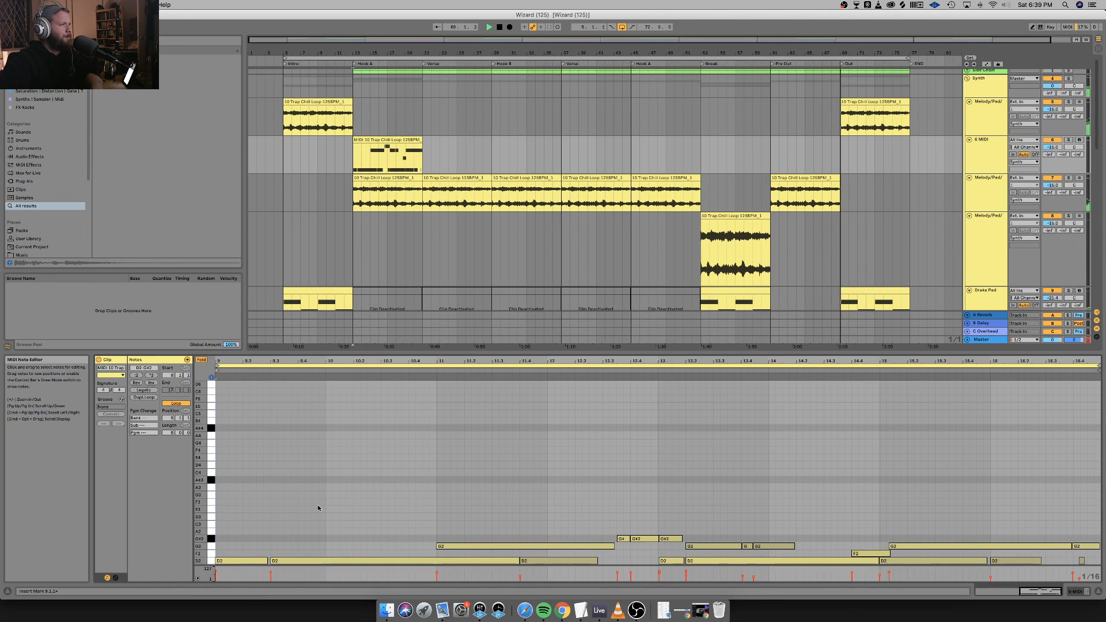
Delete the extra D2 note after 11.3, the short G2 and F2 notes in bars 13 and 14, and the D2 notes from bar 16.
scroll(317, 505, "left", 3)
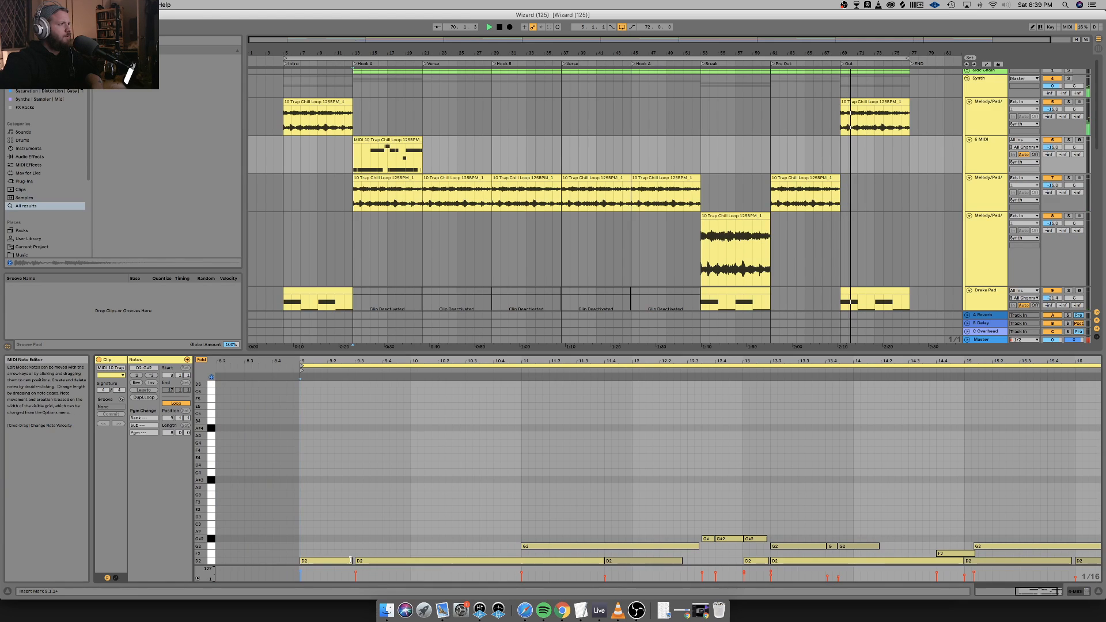
left_click(646, 561)
key("Delete")
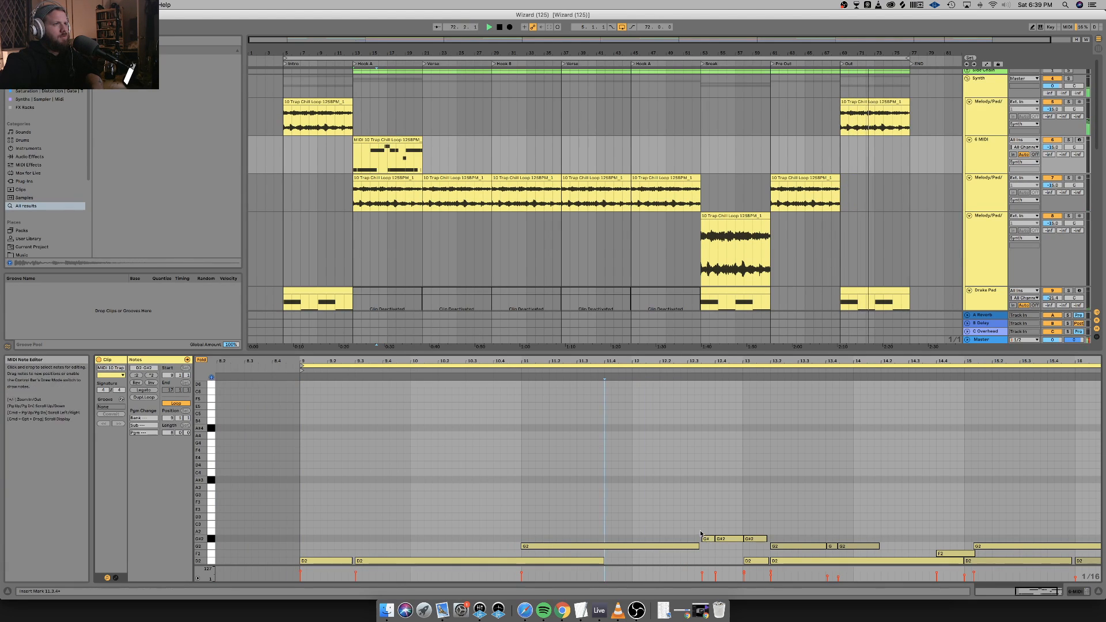
left_click(749, 554)
left_click(752, 560)
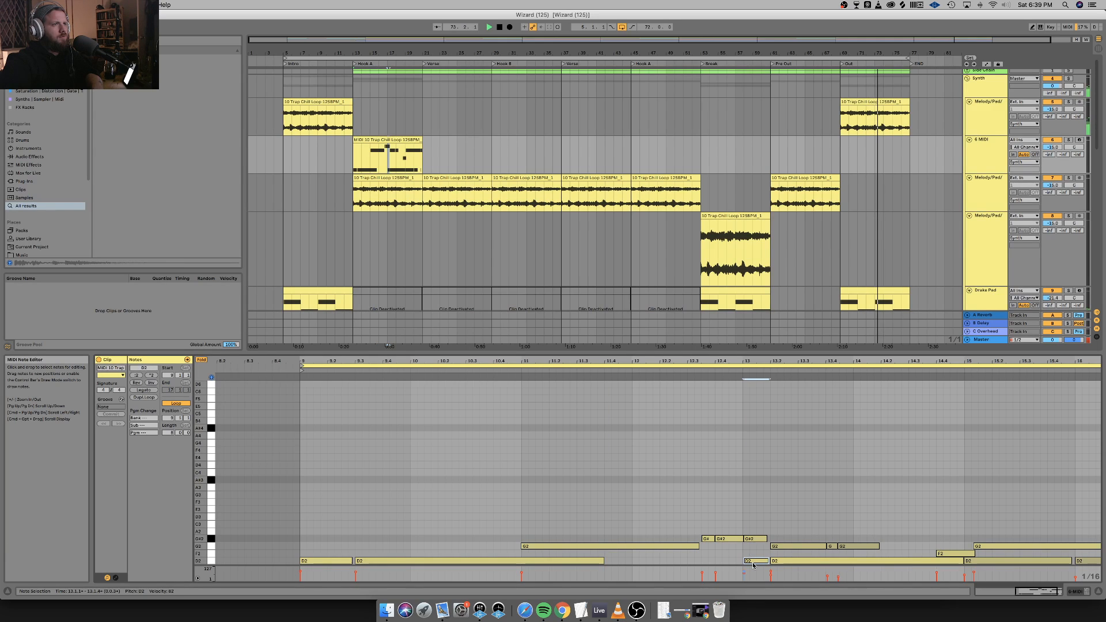
left_click(756, 539)
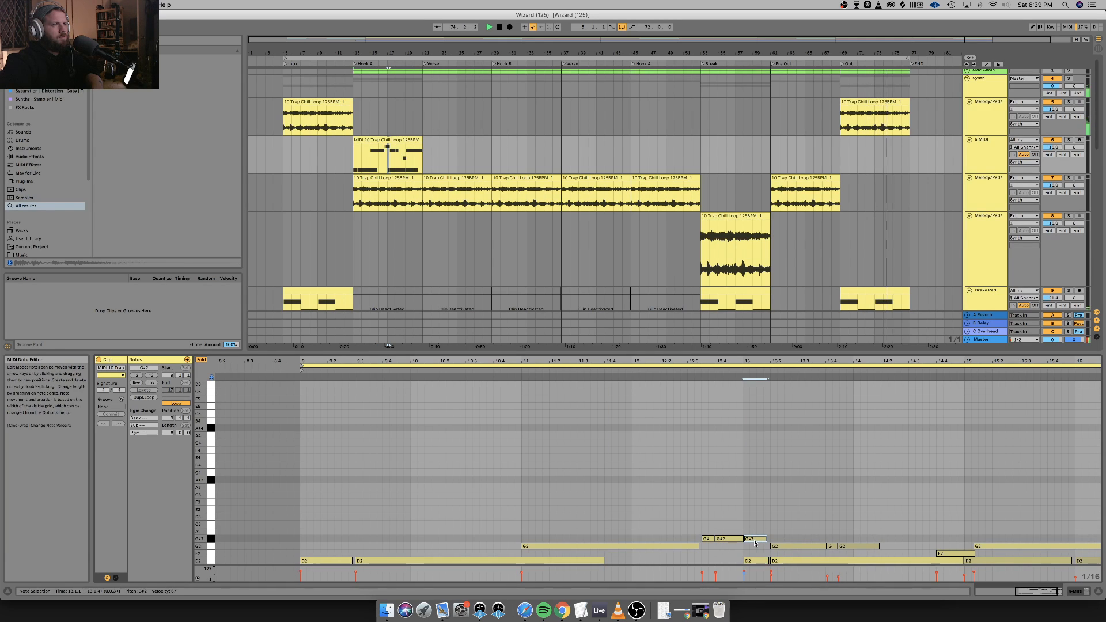
left_click_drag(786, 537, 975, 557)
key("Delete")
key("Delete")
scroll(934, 532, "right", 3)
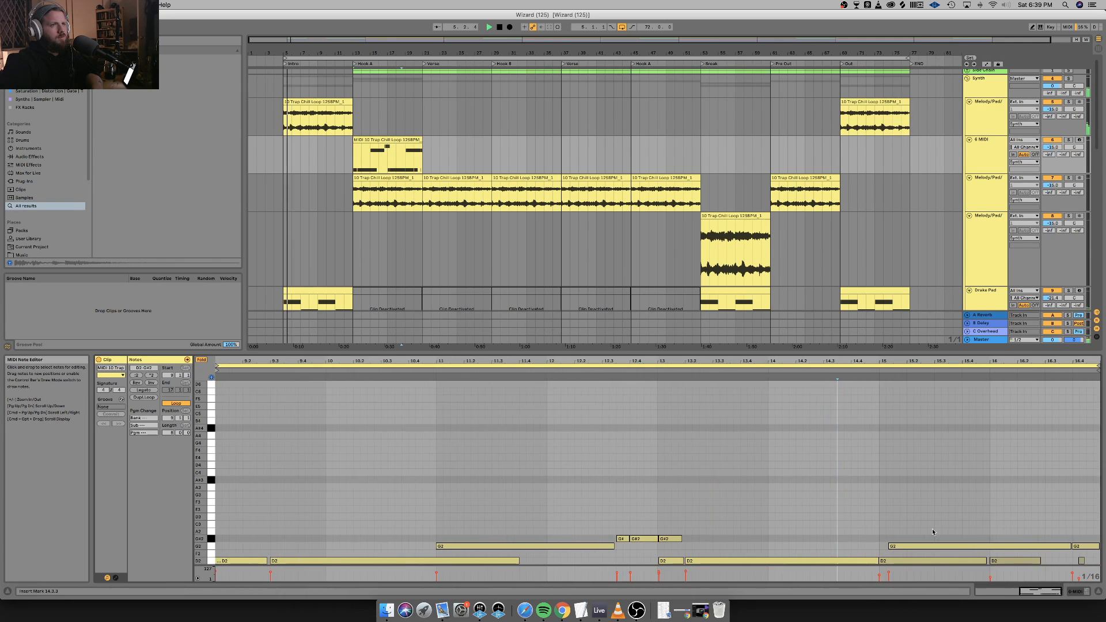
left_click_drag(1001, 554, 1083, 566)
key("Delete")
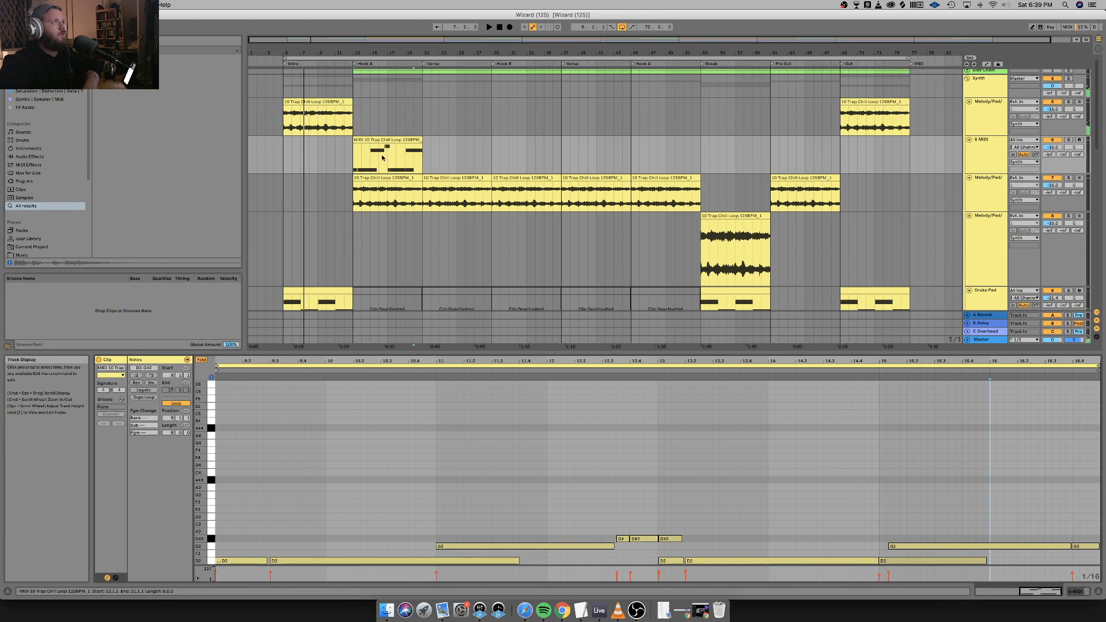
Move the converted MIDI clip onto the Drake Pad track at the first Hook A and delete its three G#2 notes.
scroll(387, 140, "down", 2)
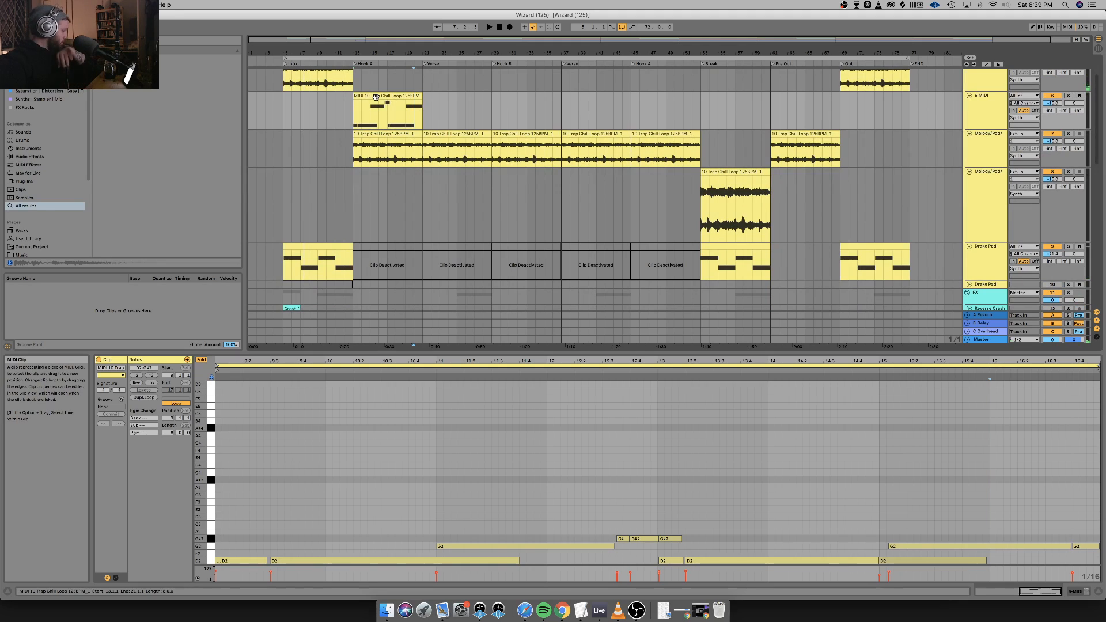
left_click_drag(375, 96, 382, 238)
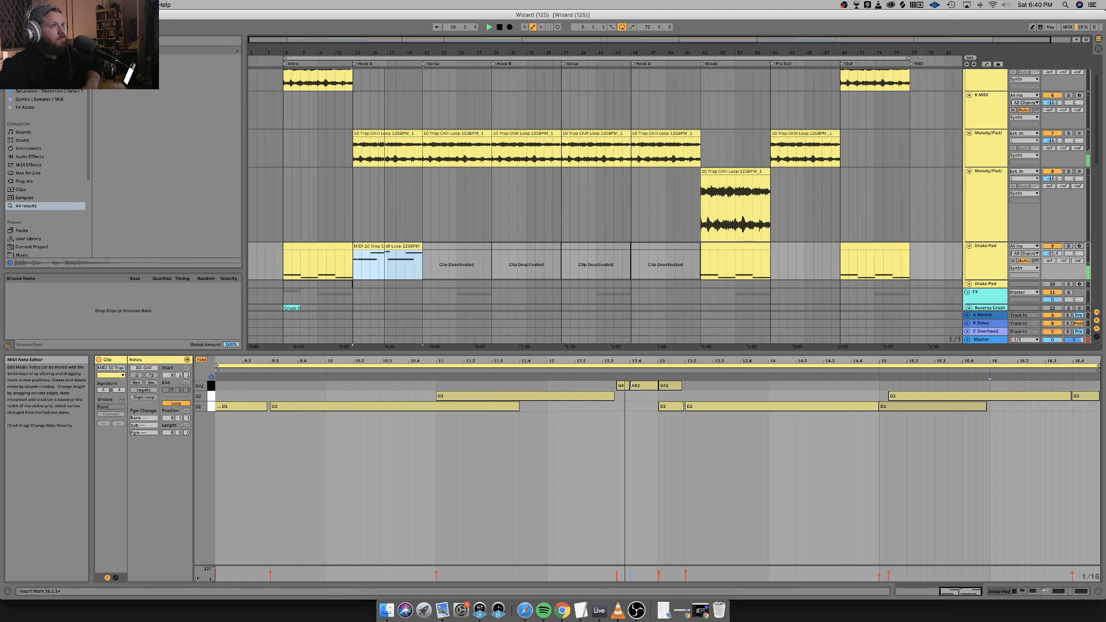
left_click_drag(610, 386, 667, 387)
key("Delete")
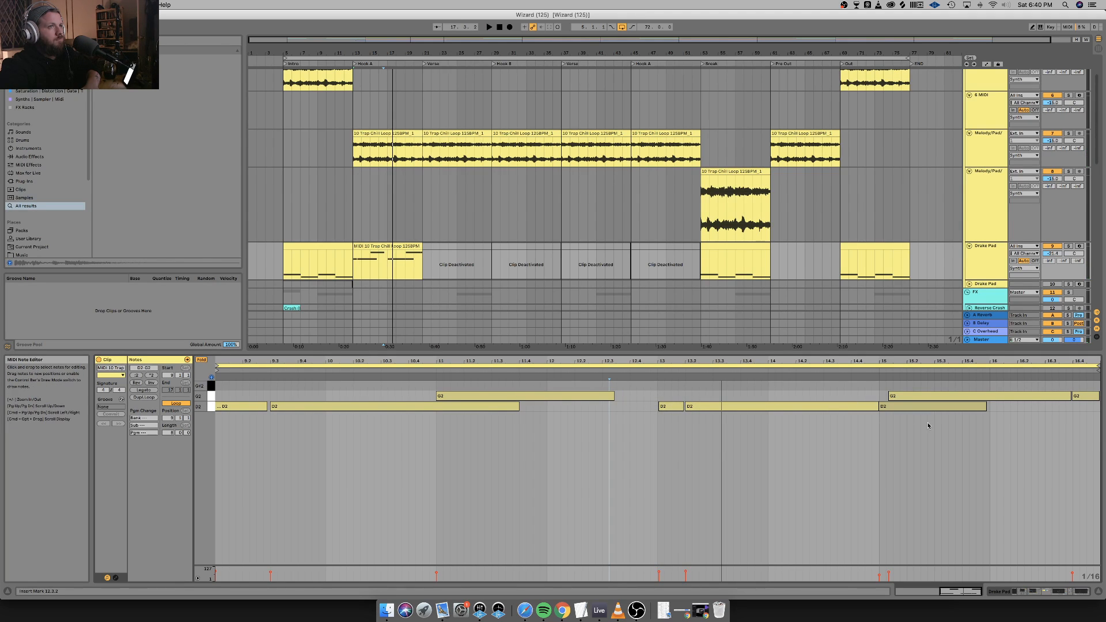
Play the pad part, delete the short final G2 note, and extend the preceding long G2 note to the end of the clip.
key("space")
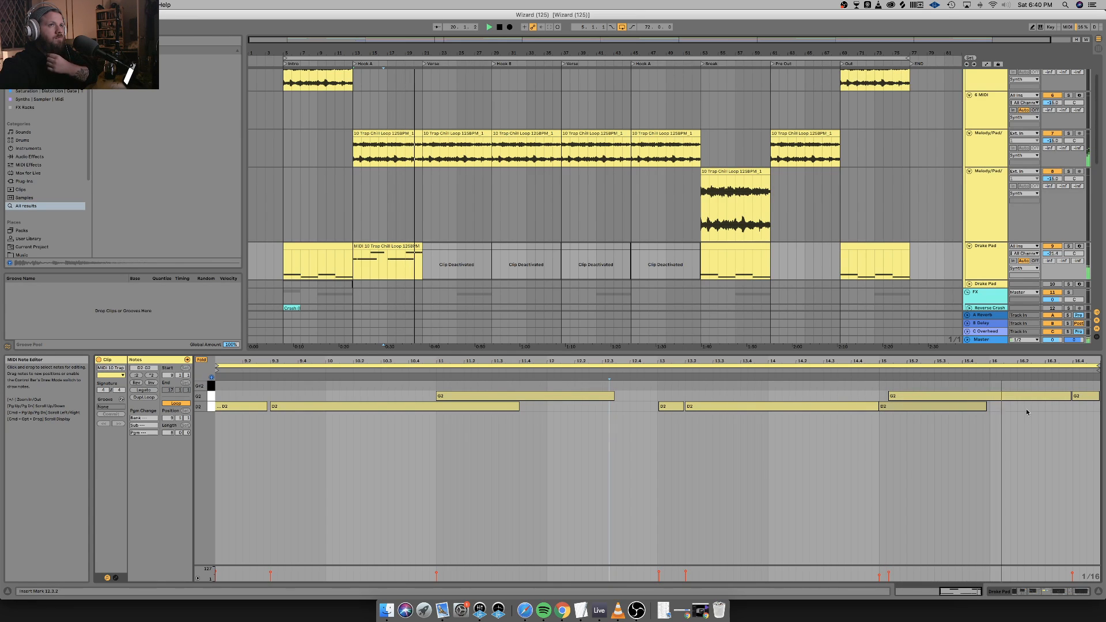
left_click(1082, 396)
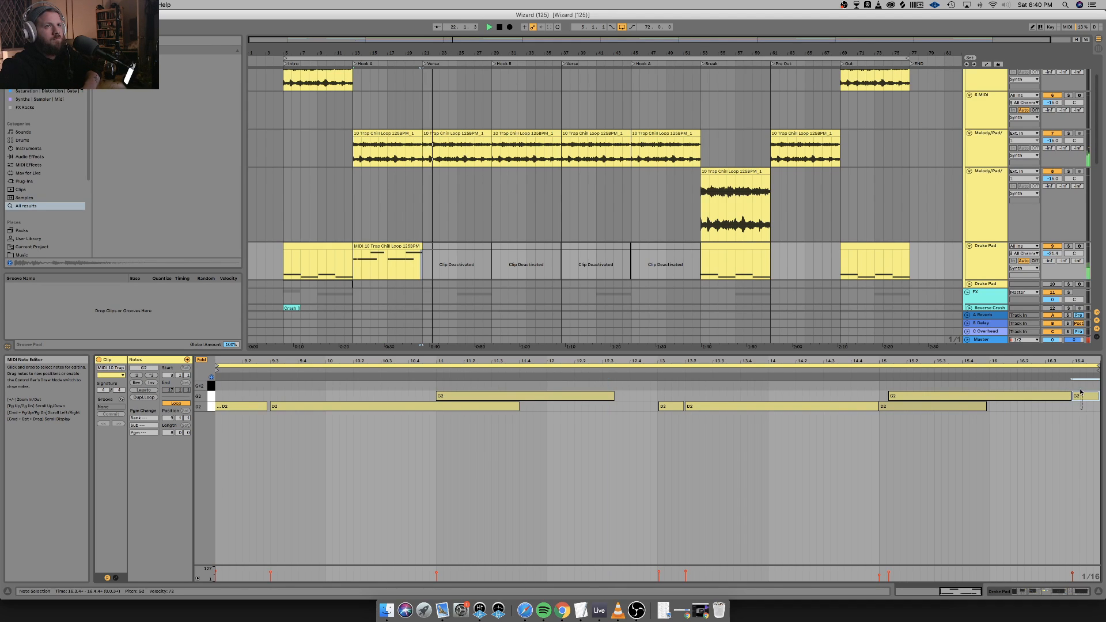
key("Delete")
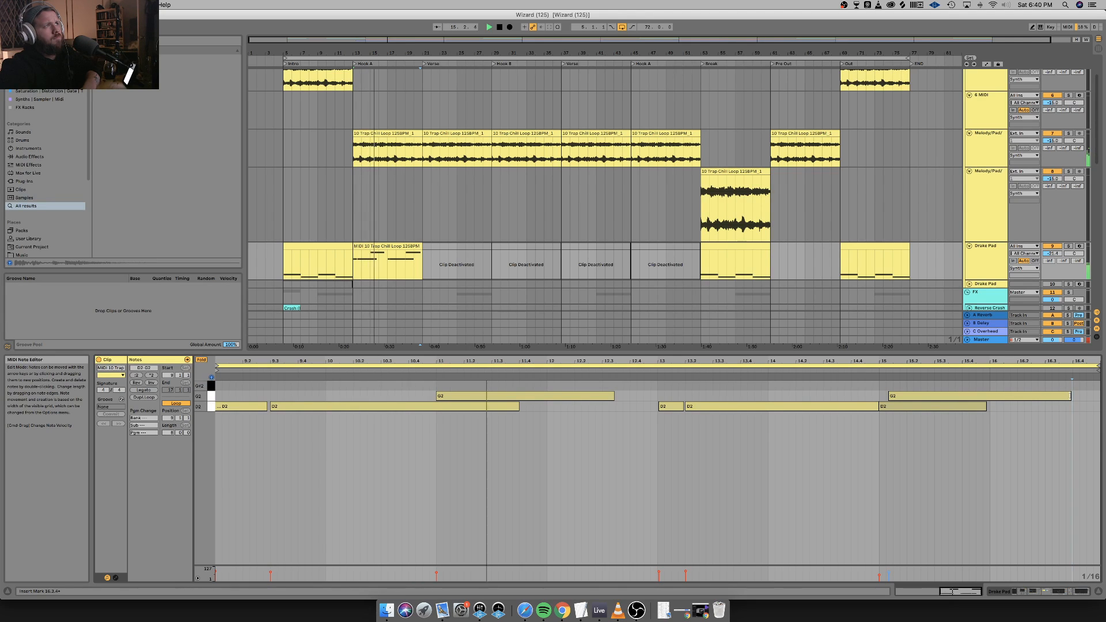
left_click(1070, 396)
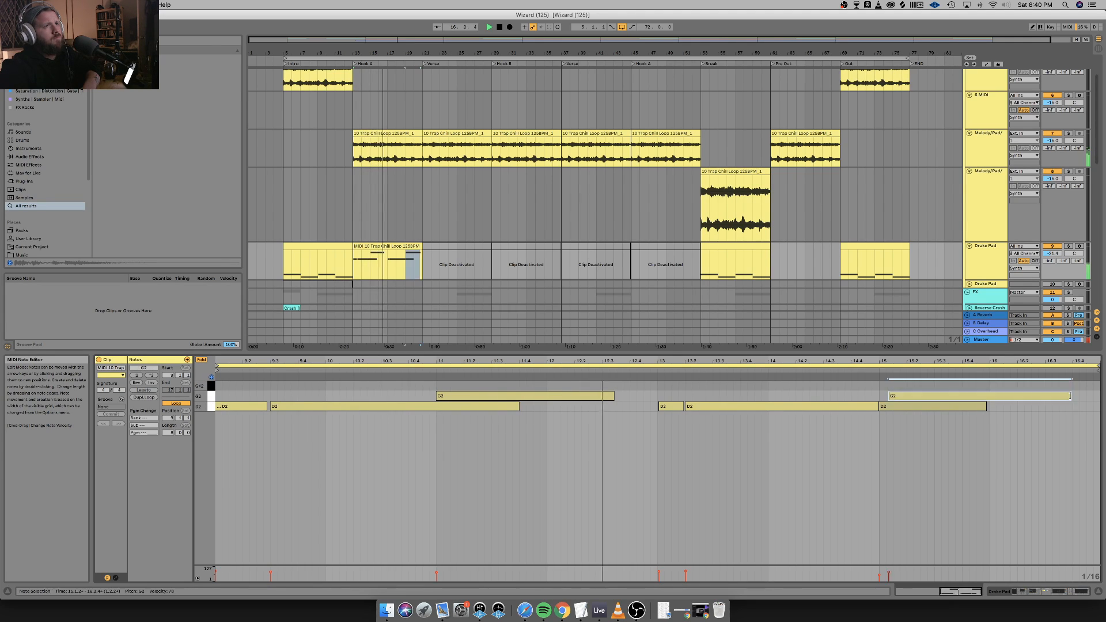
left_click_drag(1065, 396, 1057, 396)
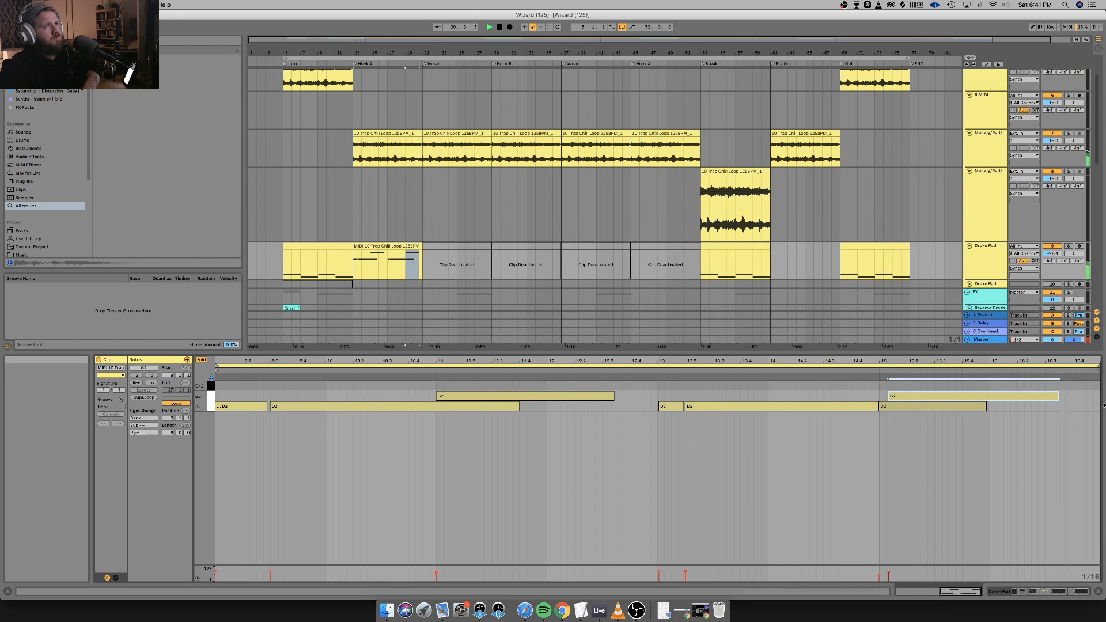
key("space")
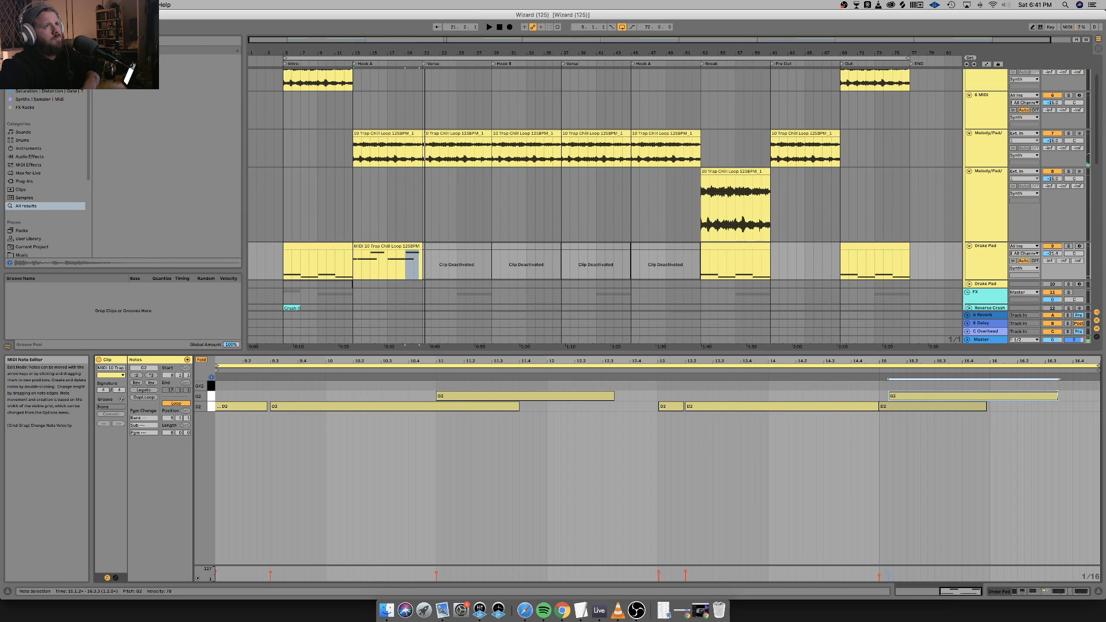
left_click_drag(1058, 396, 1086, 392)
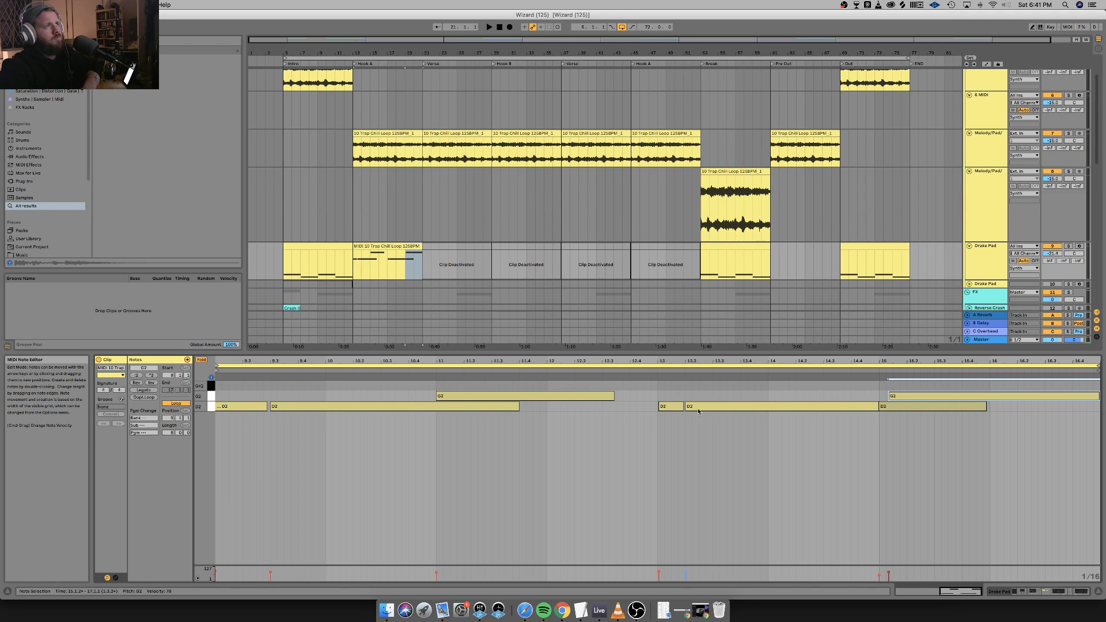
Retime the pad notes: first G2 ending near bar 13, last G2 starting at bar 15, long D2 notes ending near 11.3 and 15.3.
left_click(613, 396)
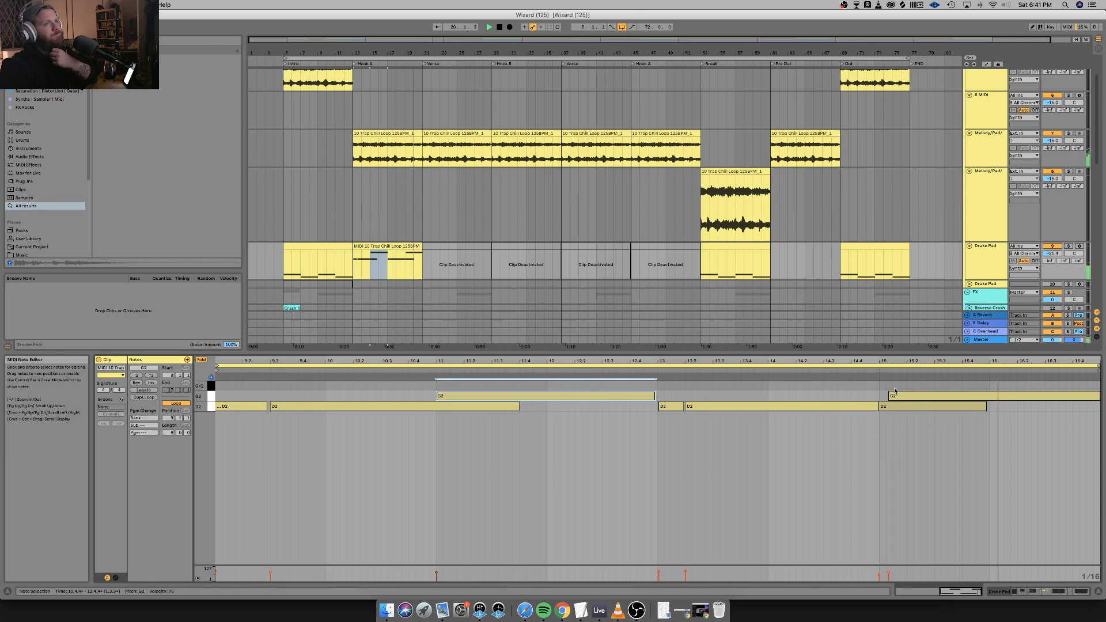
left_click_drag(889, 396, 931, 414)
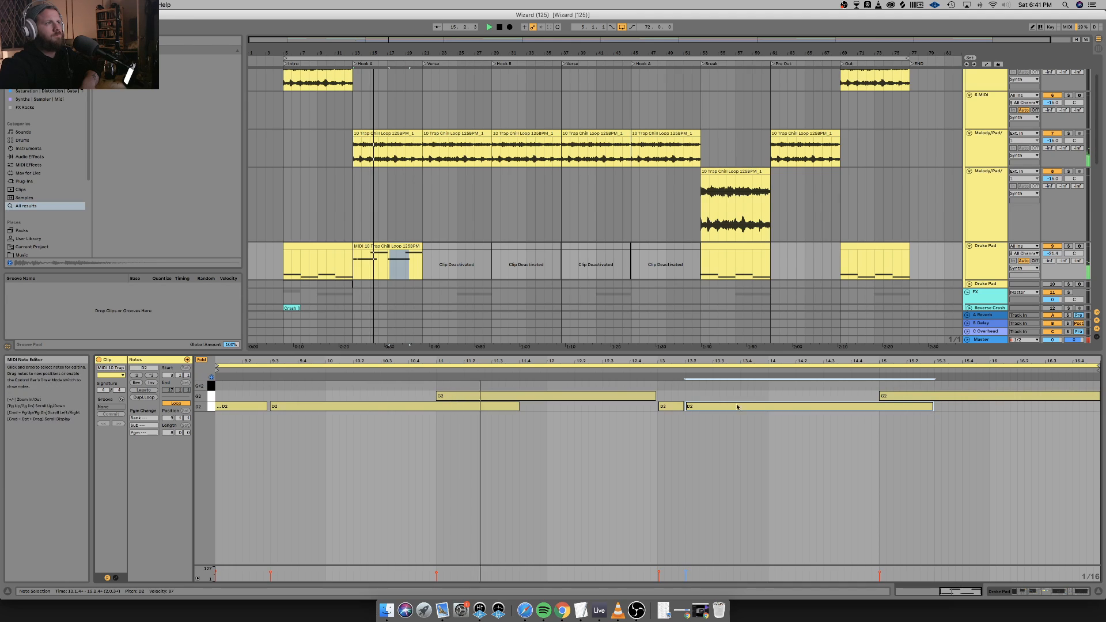
left_click(503, 407)
key("space")
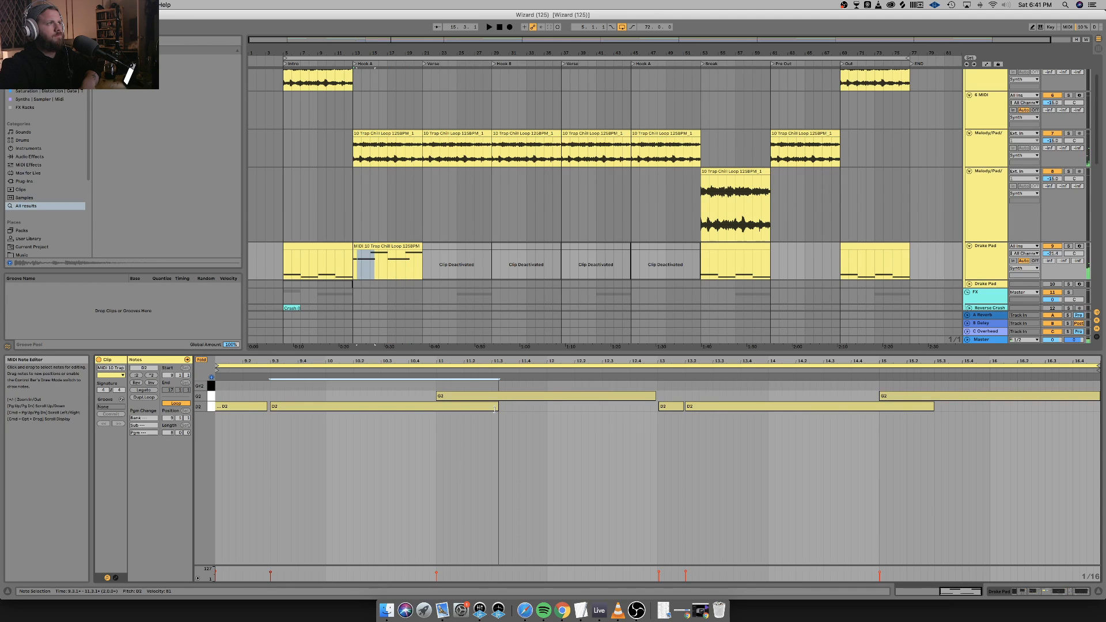
key("space")
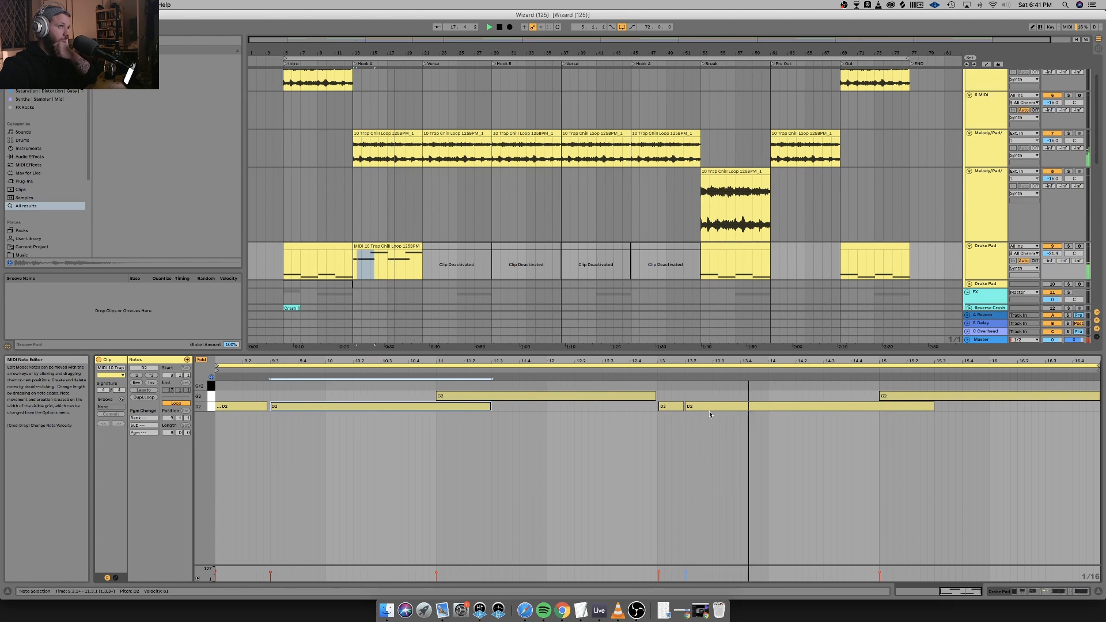
Stop playback and move the boundary between the two D2 notes in bar 13 to beat 13.3.
key("space")
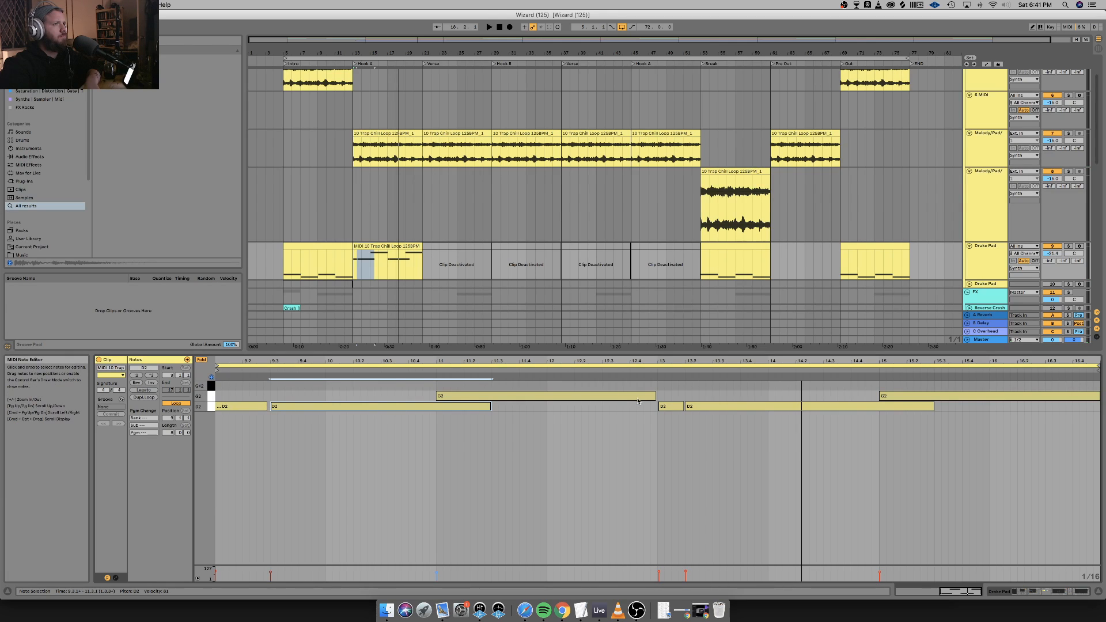
mouse_move(686, 406)
left_mouse_down()
mouse_move(712, 406)
mouse_move(696, 404)
left_mouse_up()
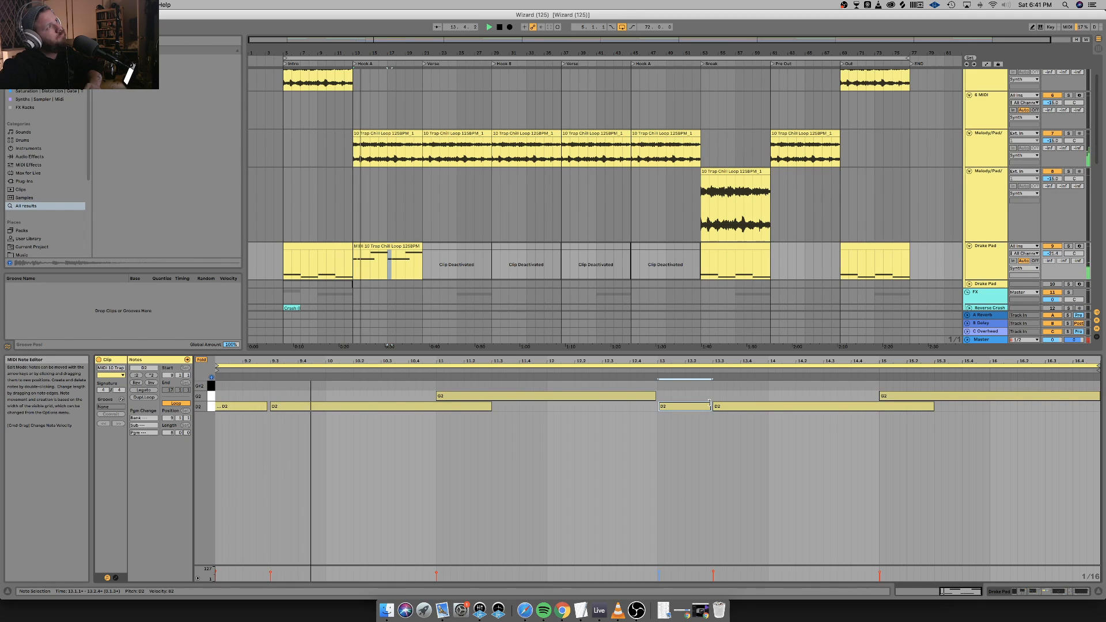
Duplicate the Hook A pad clip four times to replace the deactivated Drake Pad clips through the second Hook A.
left_click(400, 246)
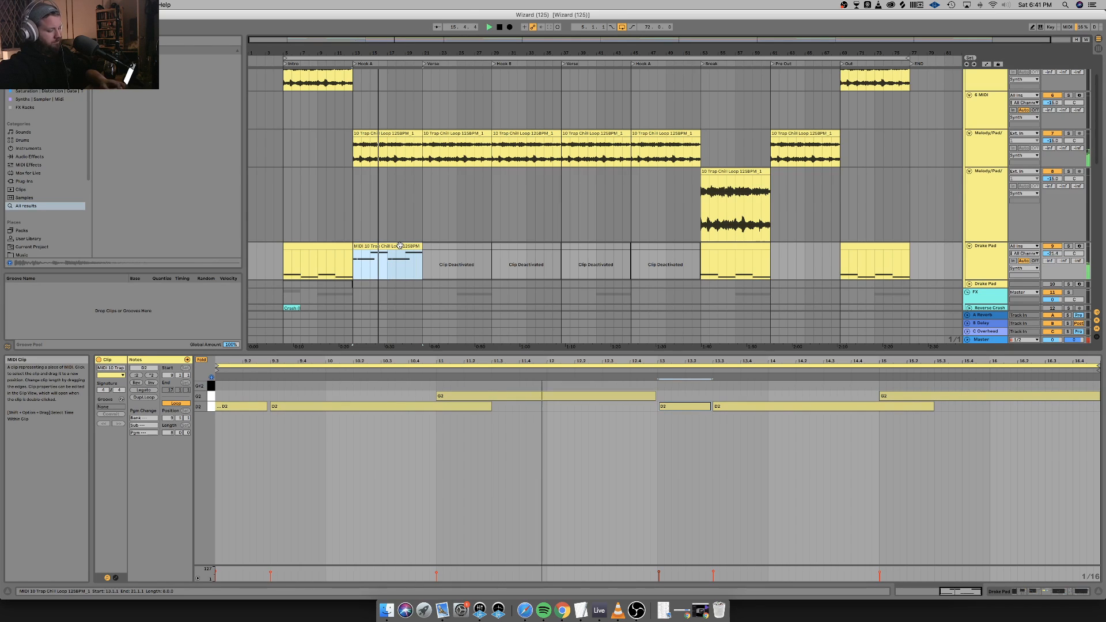
key("super+d")
key("super+d")
key("super+d")
key("super+d")
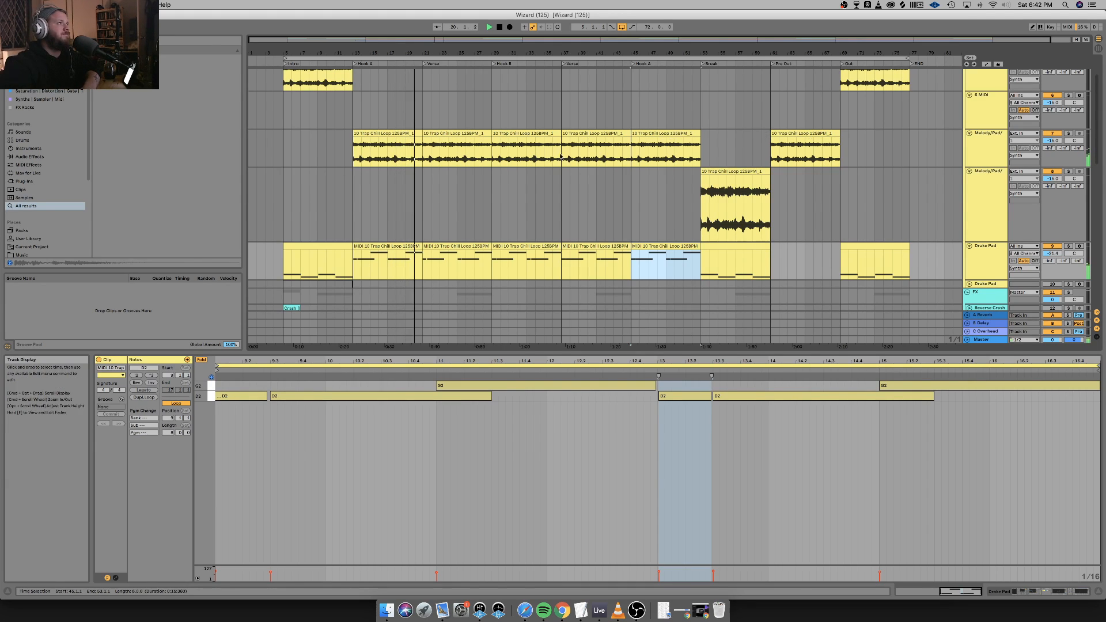
Compare the Intro pad clip's notes, transpose all notes of the first Hook A pad clip down one octave, and play it.
left_click(338, 244)
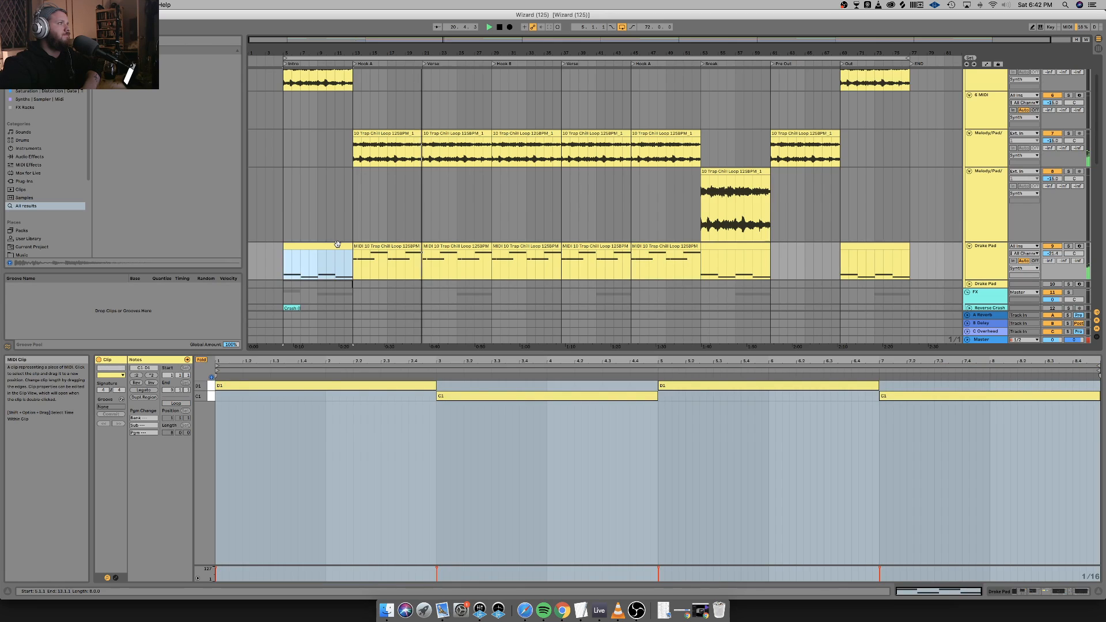
left_click(367, 245)
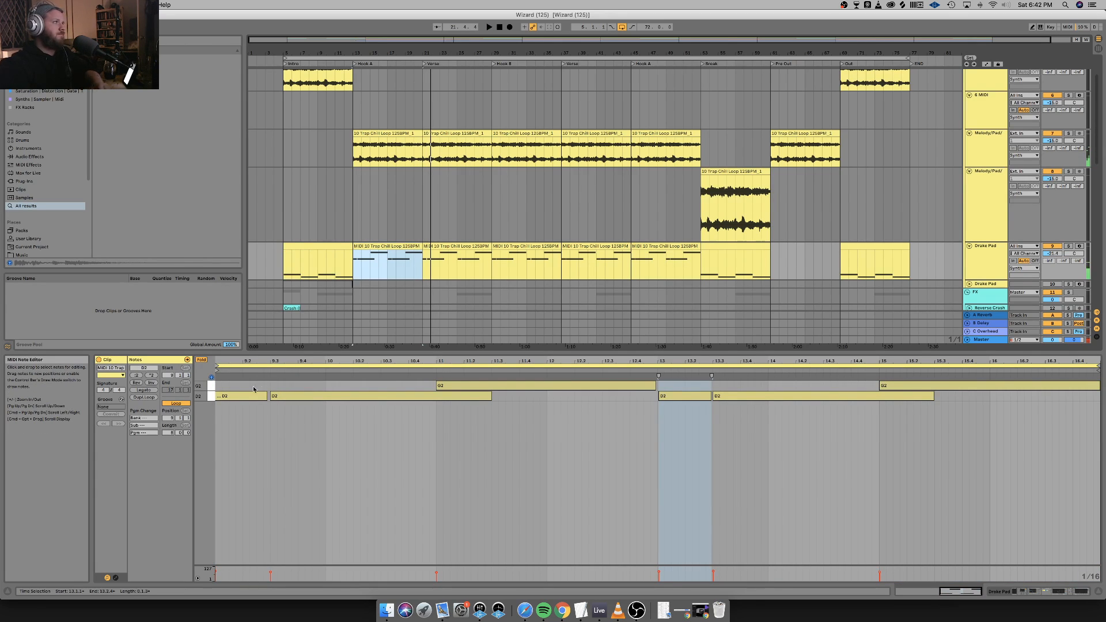
left_click(201, 360)
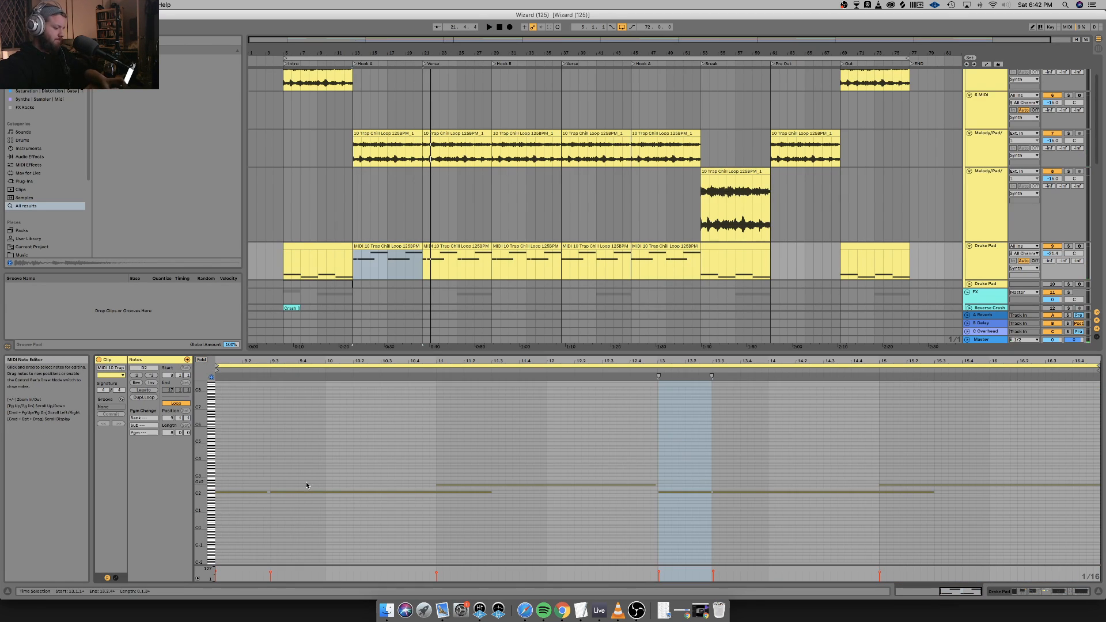
key("super+a")
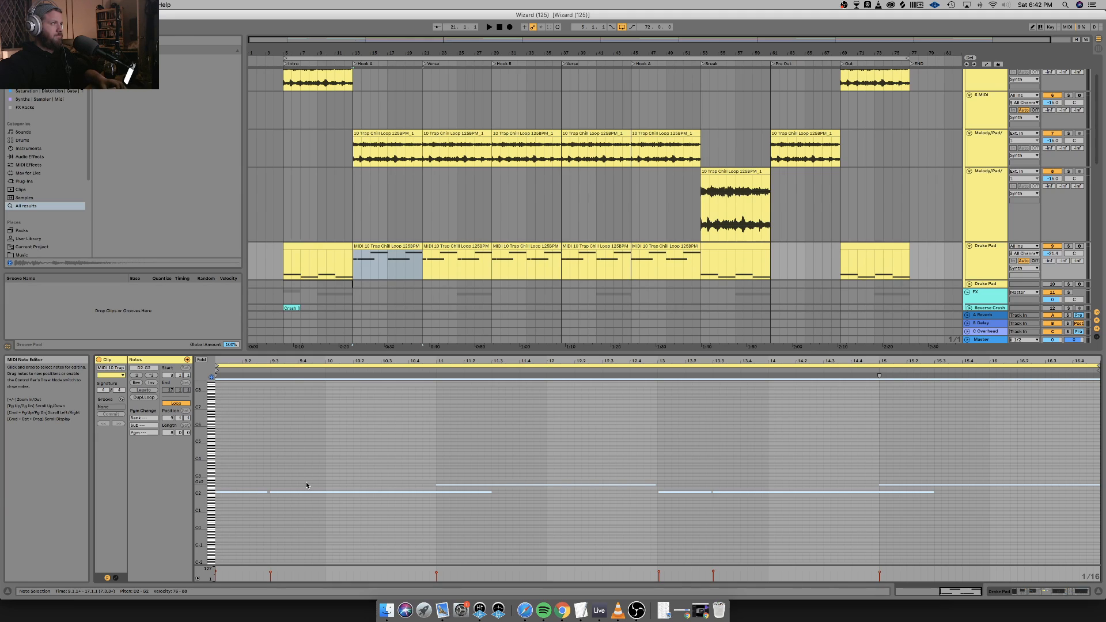
left_click(200, 361)
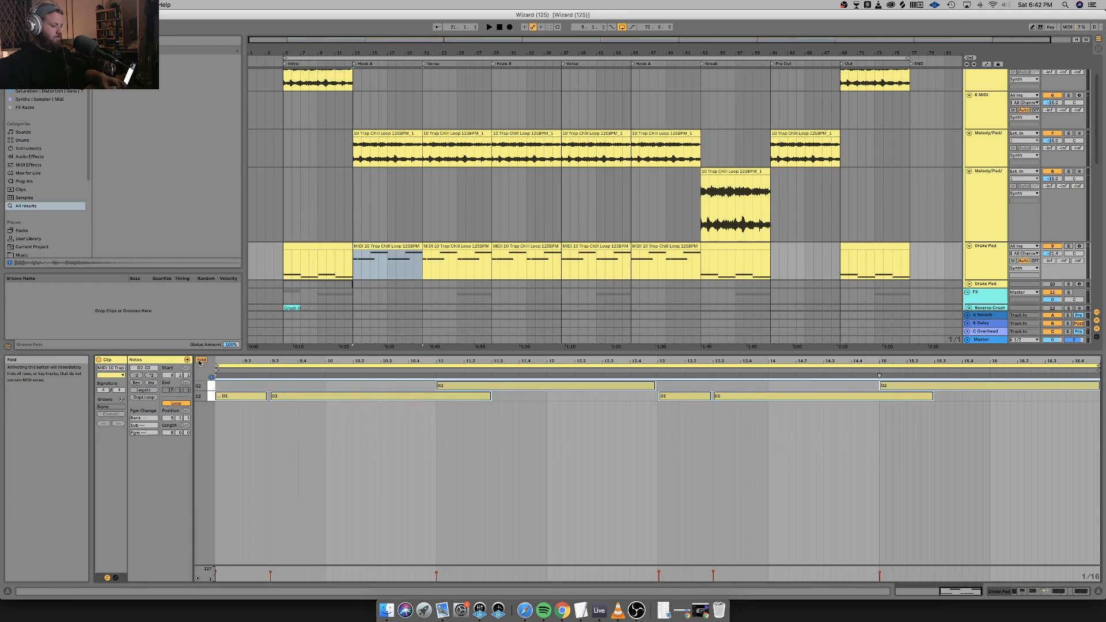
left_click(257, 457)
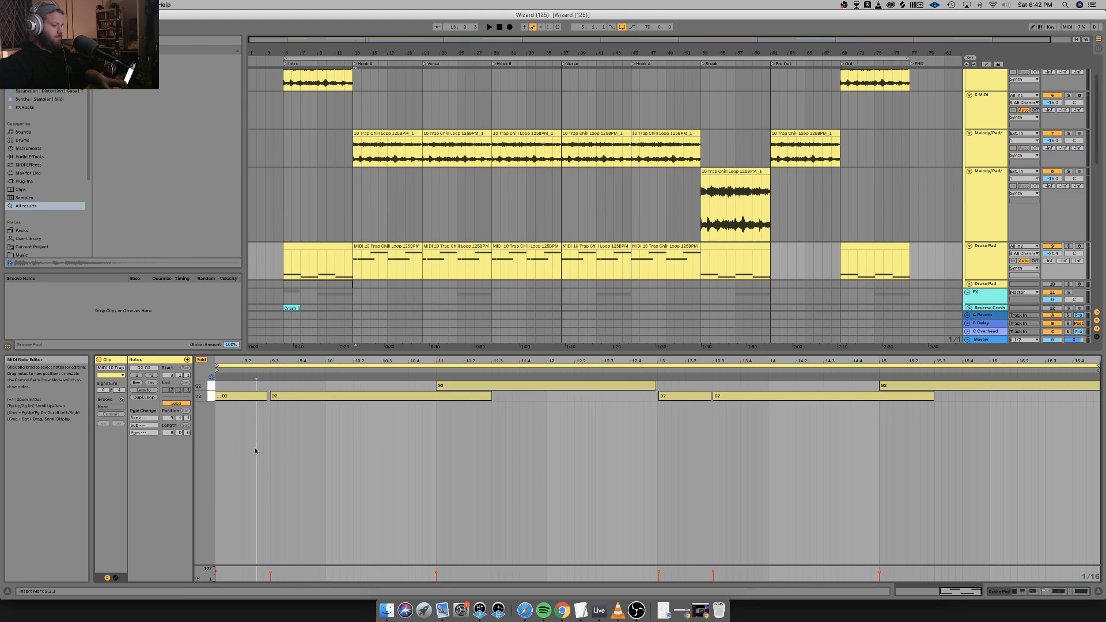
key("super+a")
key("shift+Down")
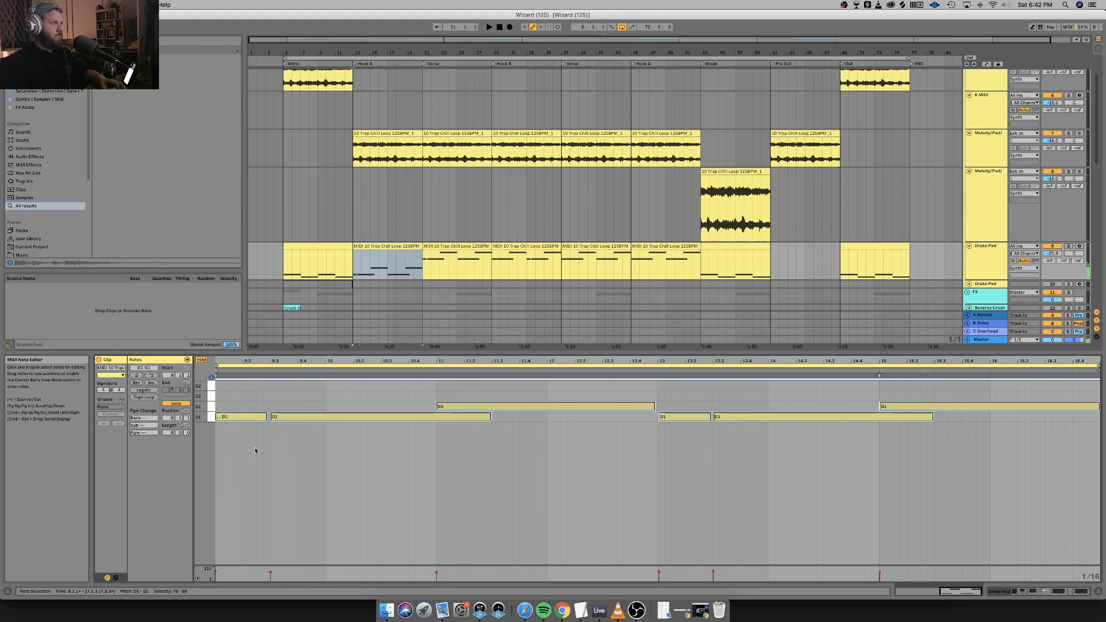
key("space")
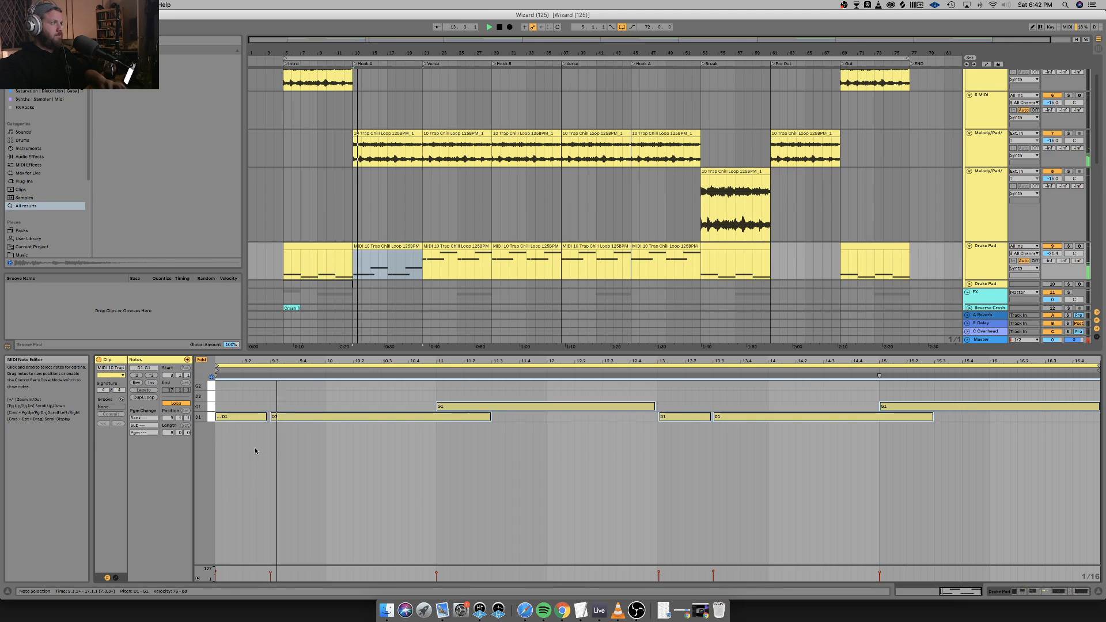
Unfold the note editor and duplicate the lowered Hook A pad clip four times over the higher copies up to the Break.
left_click(202, 360)
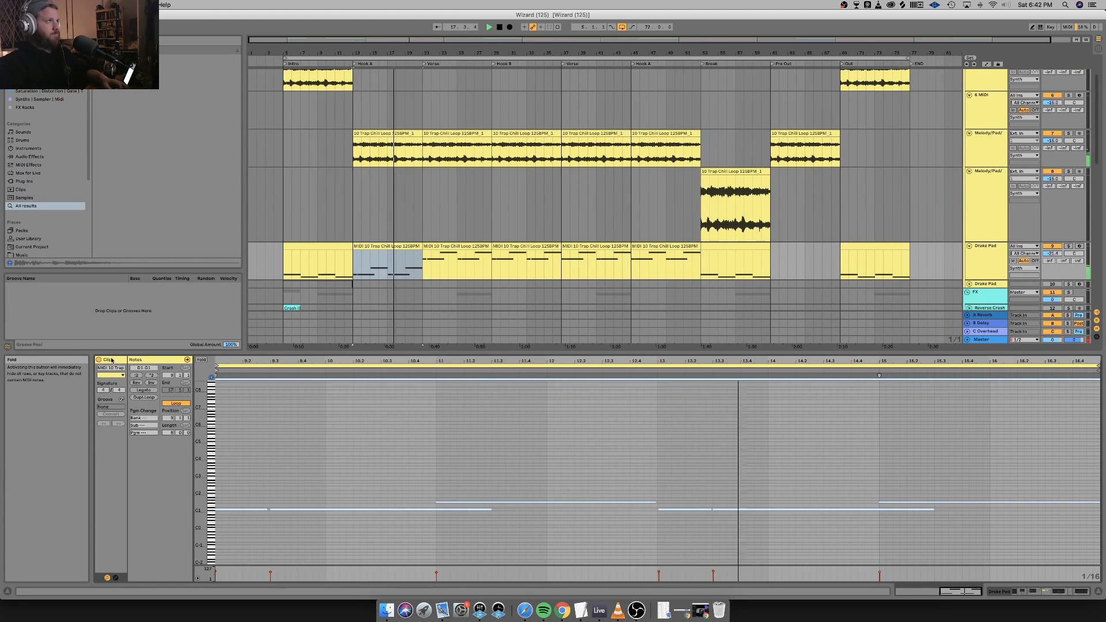
left_click(414, 246)
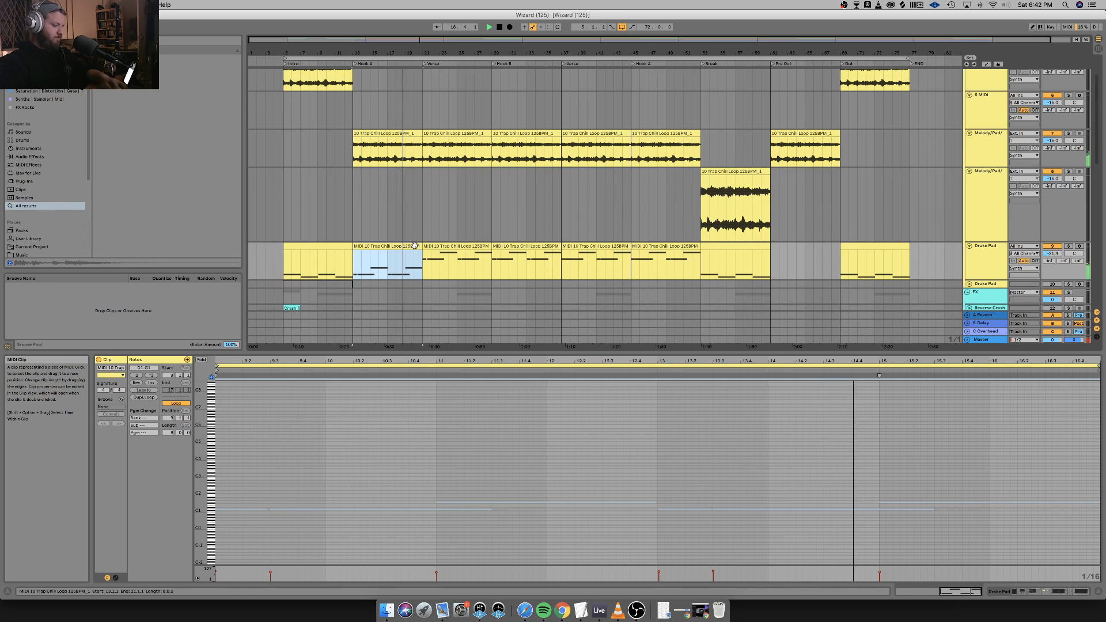
key("super+d")
key("super+d")
key("super+d")
key("super+d")
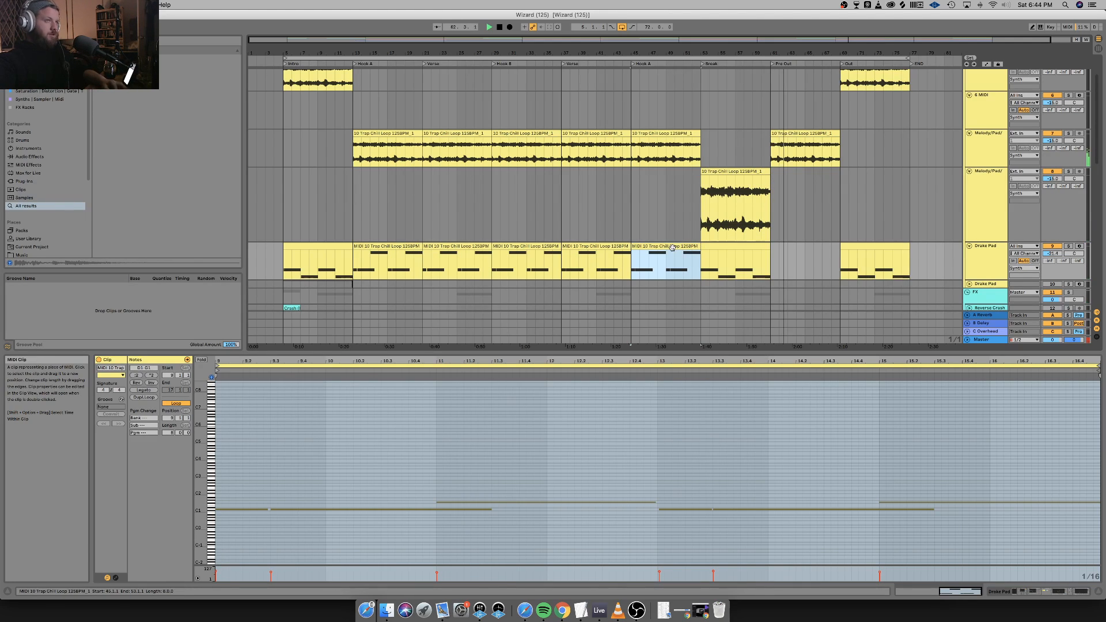
Paste the lowered pad clip into the empty Pre Out section of the Drake Pad track and stop playback.
left_click(769, 261)
key("super+v")
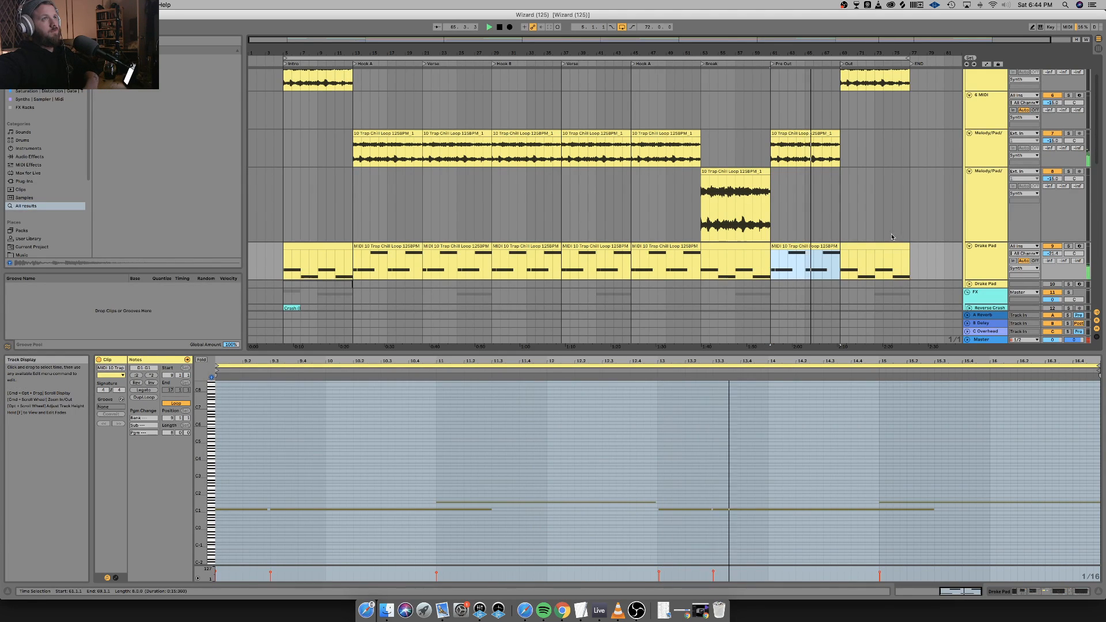
key("space")
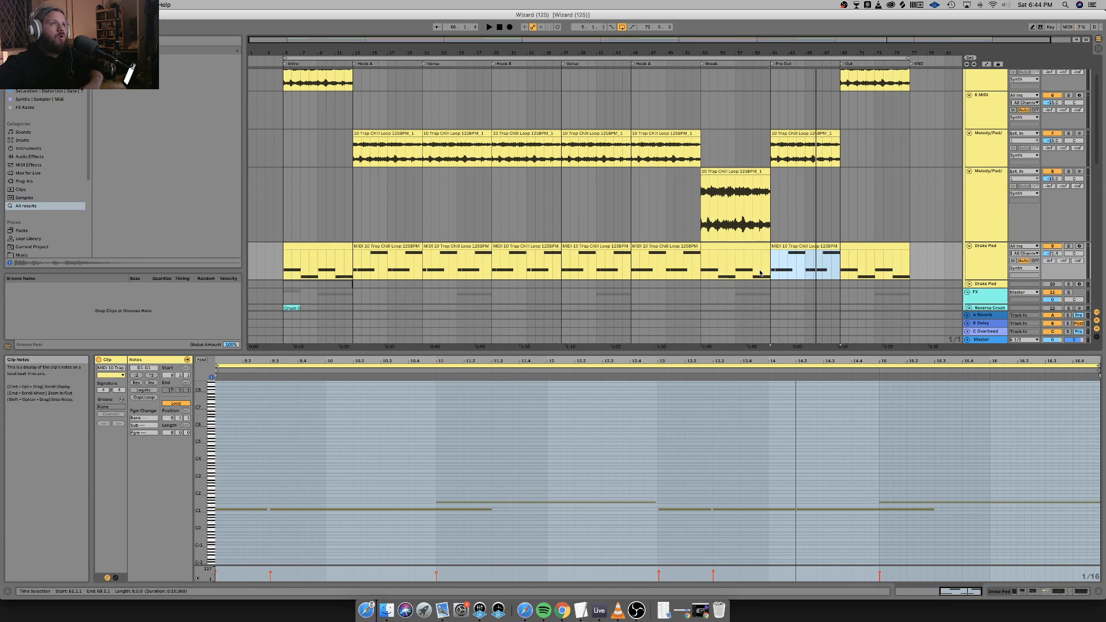
Examine the Drake Pad track's device chain, hide it, and look over the FX, drum and 808 tracks in the arrangement.
left_click(997, 261)
left_click(1060, 592)
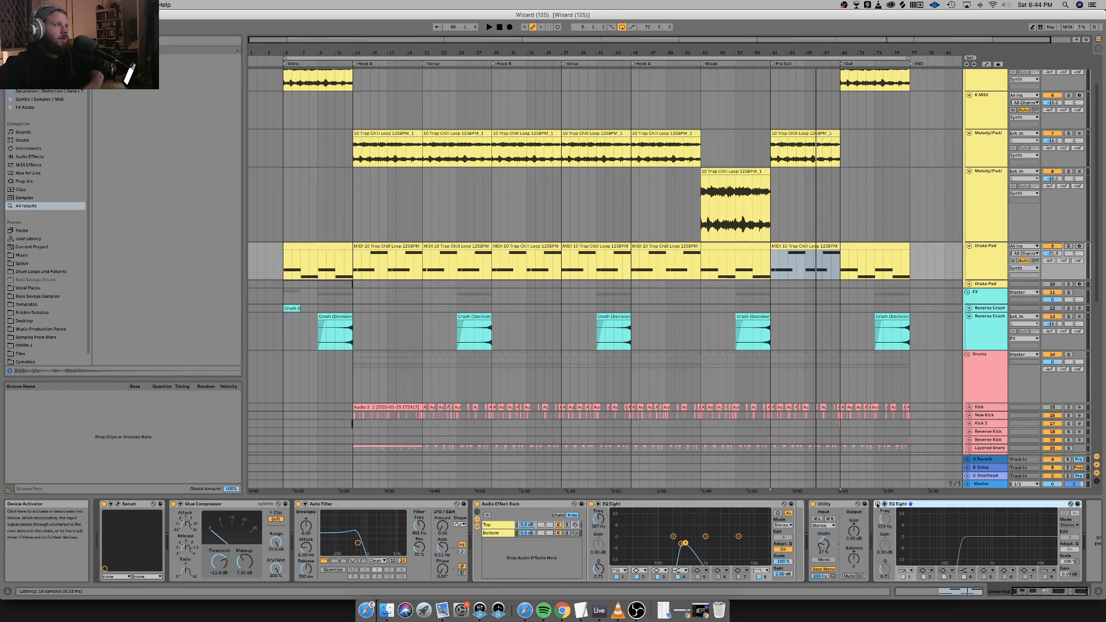
left_click(1098, 592)
scroll(946, 484, "right", 3)
scroll(946, 484, "down", 1)
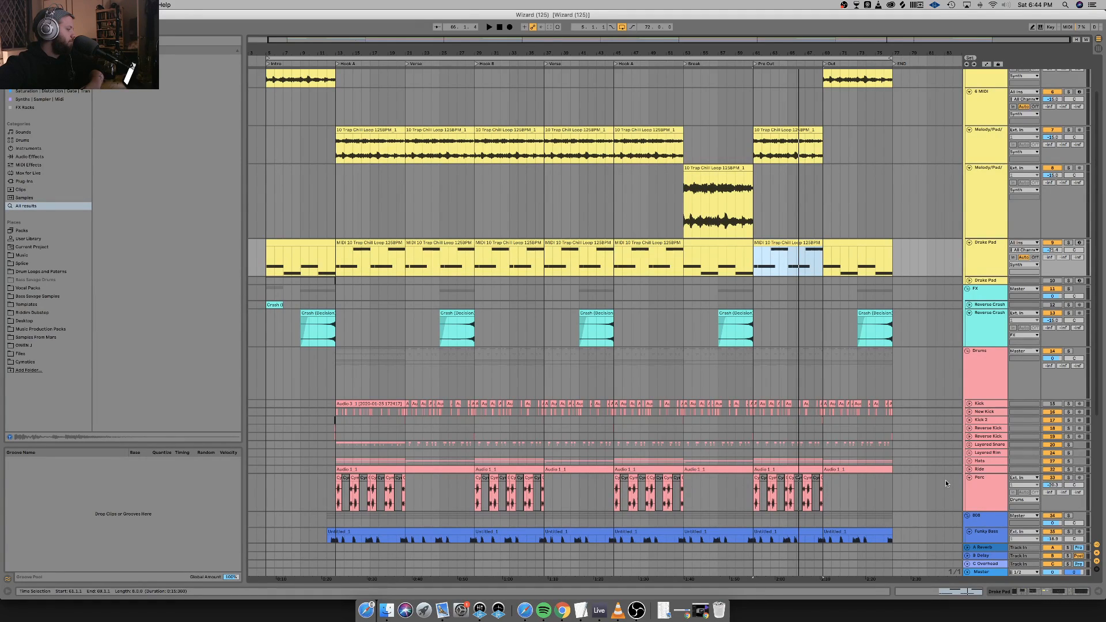
scroll(946, 483, "down", 10)
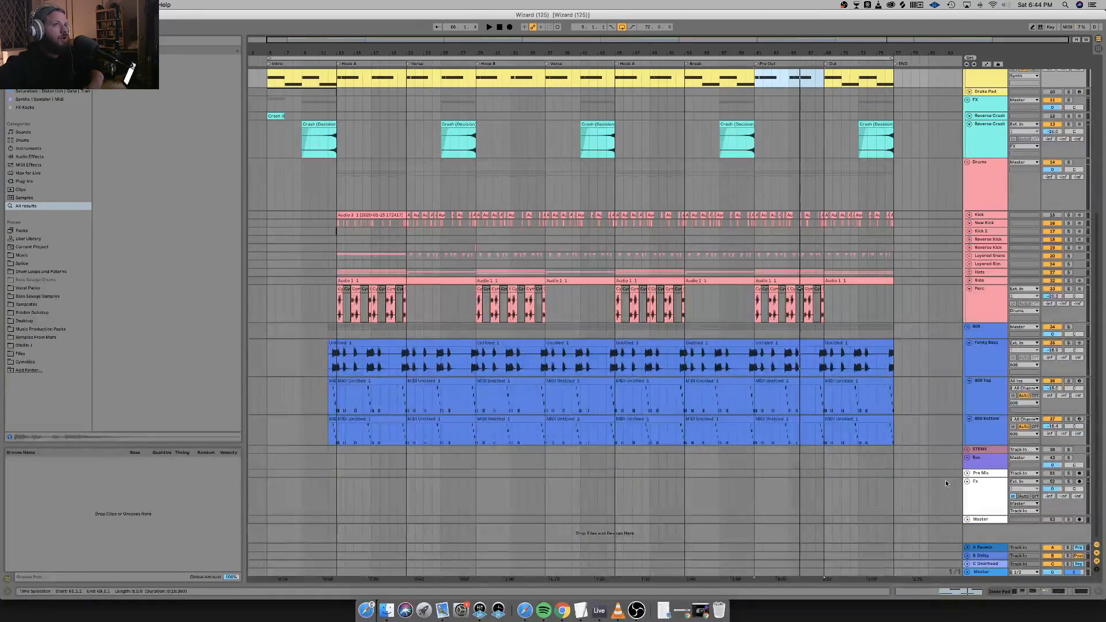
scroll(946, 482, "left", 1)
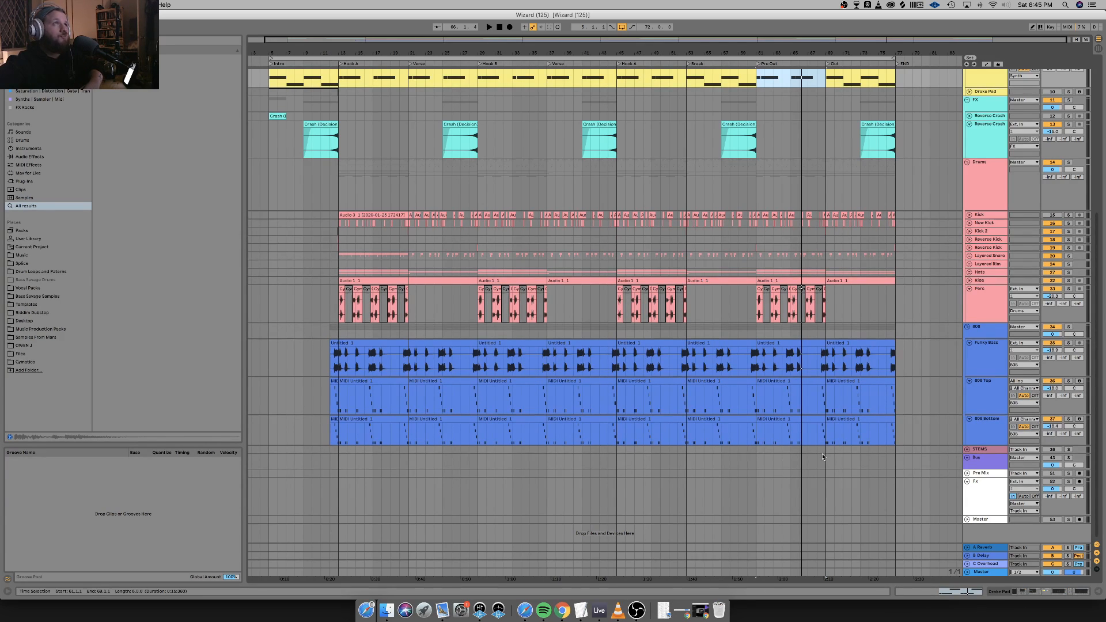
scroll(822, 457, "up", 5)
scroll(822, 457, "down", 5)
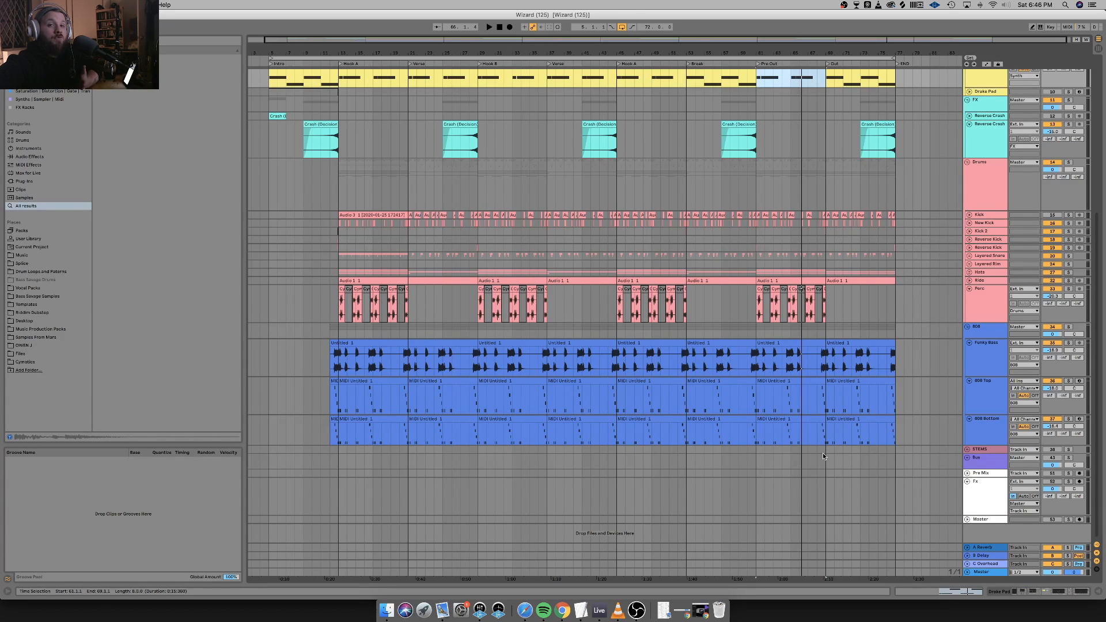
Play the song from the Intro locator, and switch to OBS to show the Thanks For Watching! scene.
left_click(270, 64)
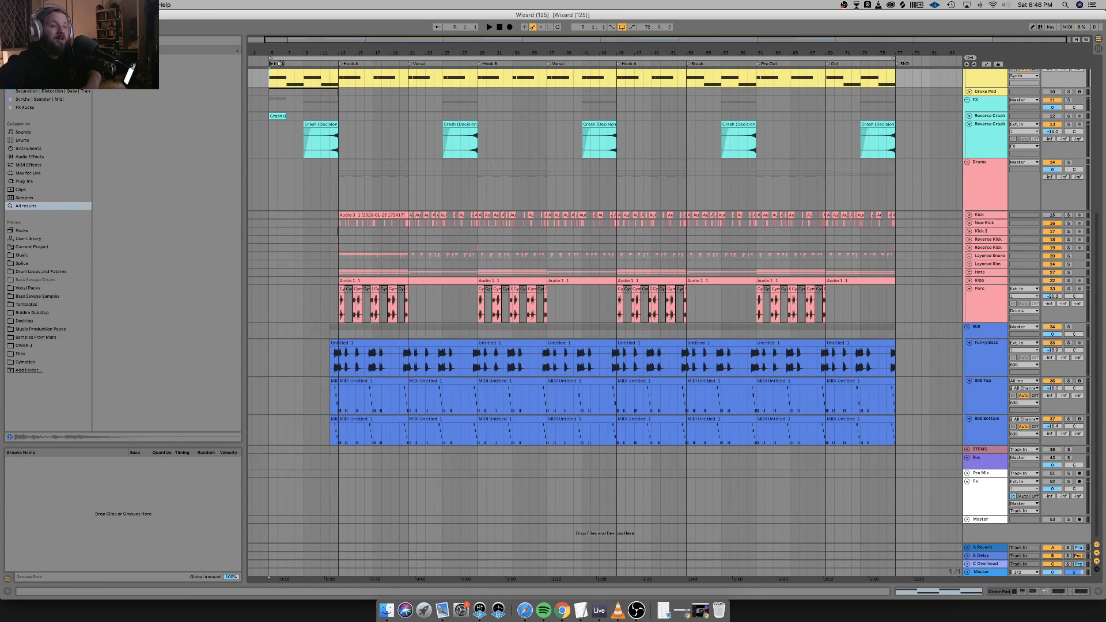
key("space")
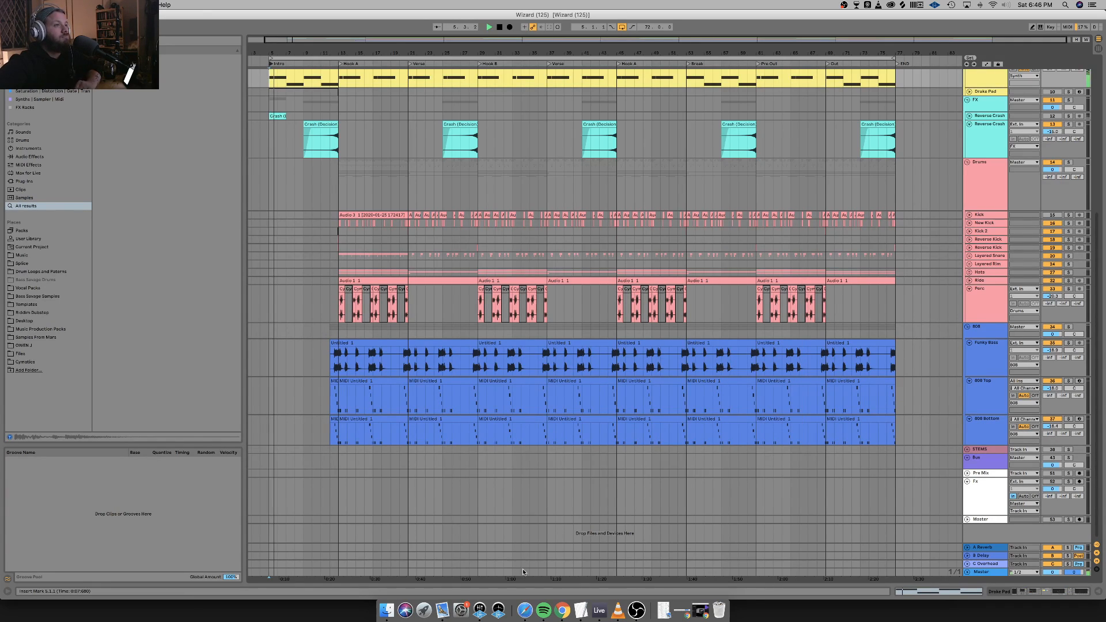
left_click(636, 610)
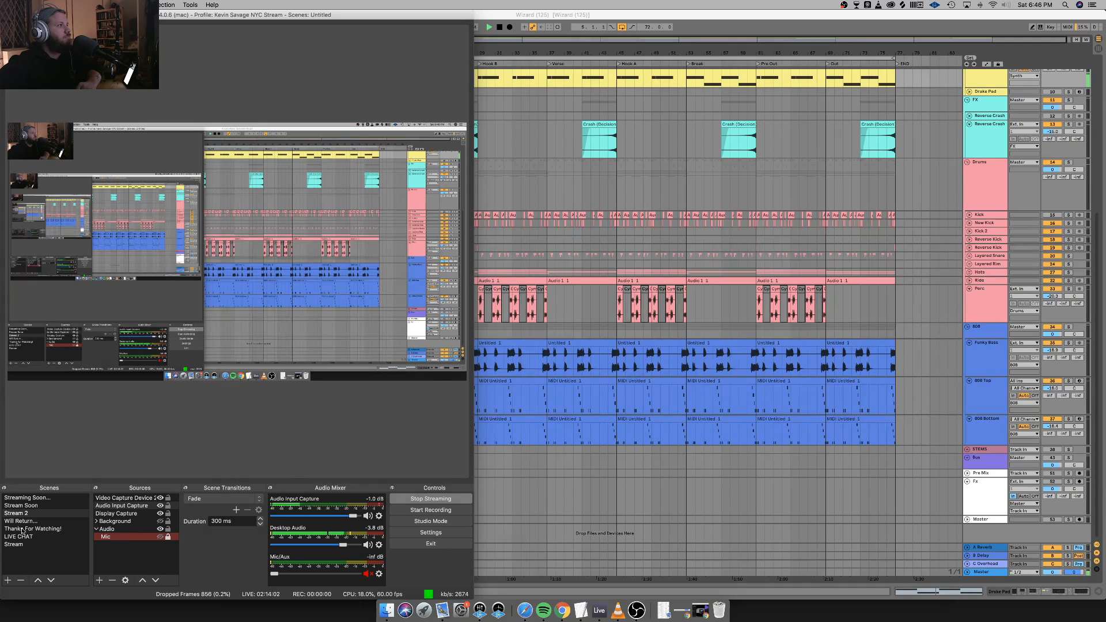
left_click(24, 529)
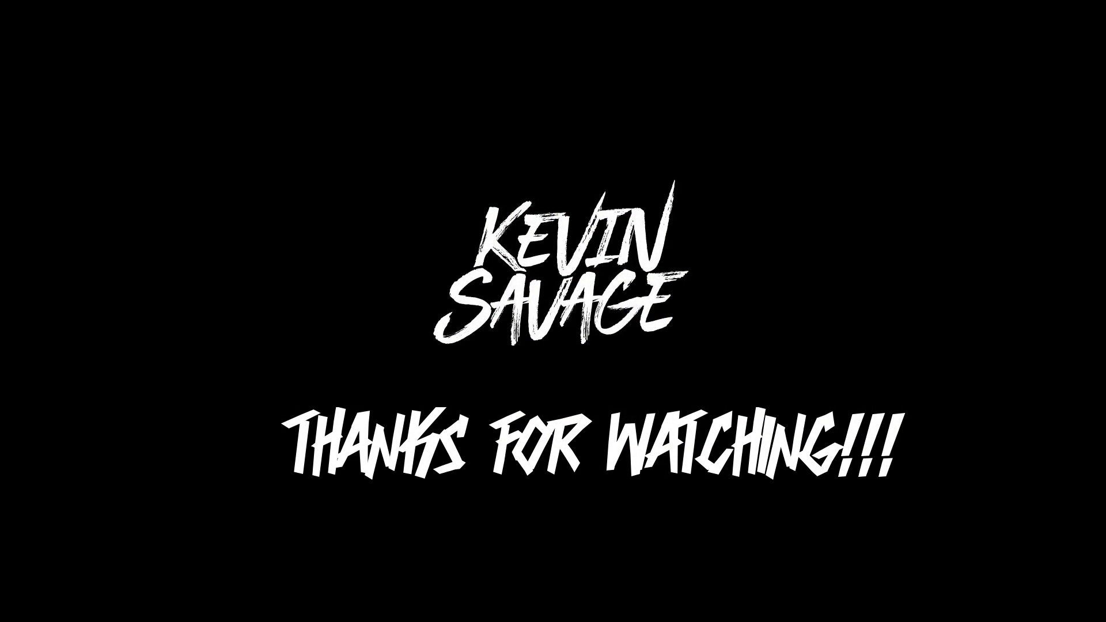